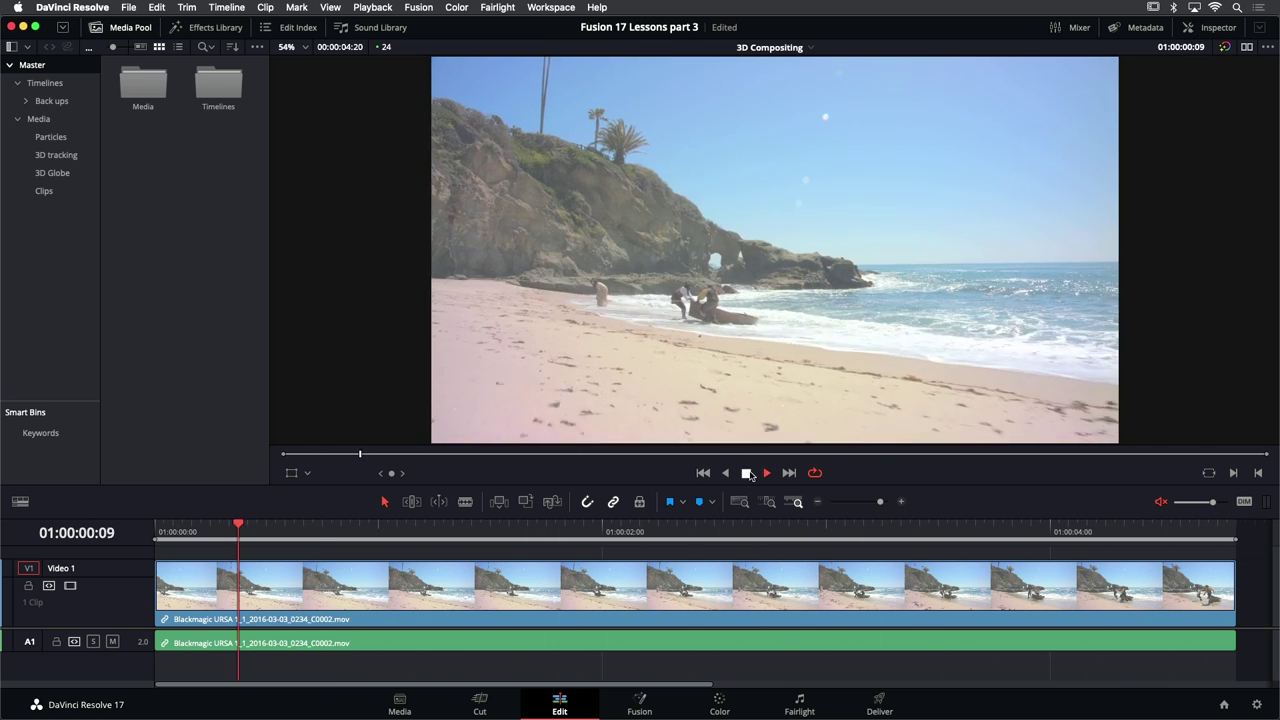
Stop playback at the first frame and open the clip in Fusion with a single viewer
click(768, 473)
click(704, 473)
click(636, 706)
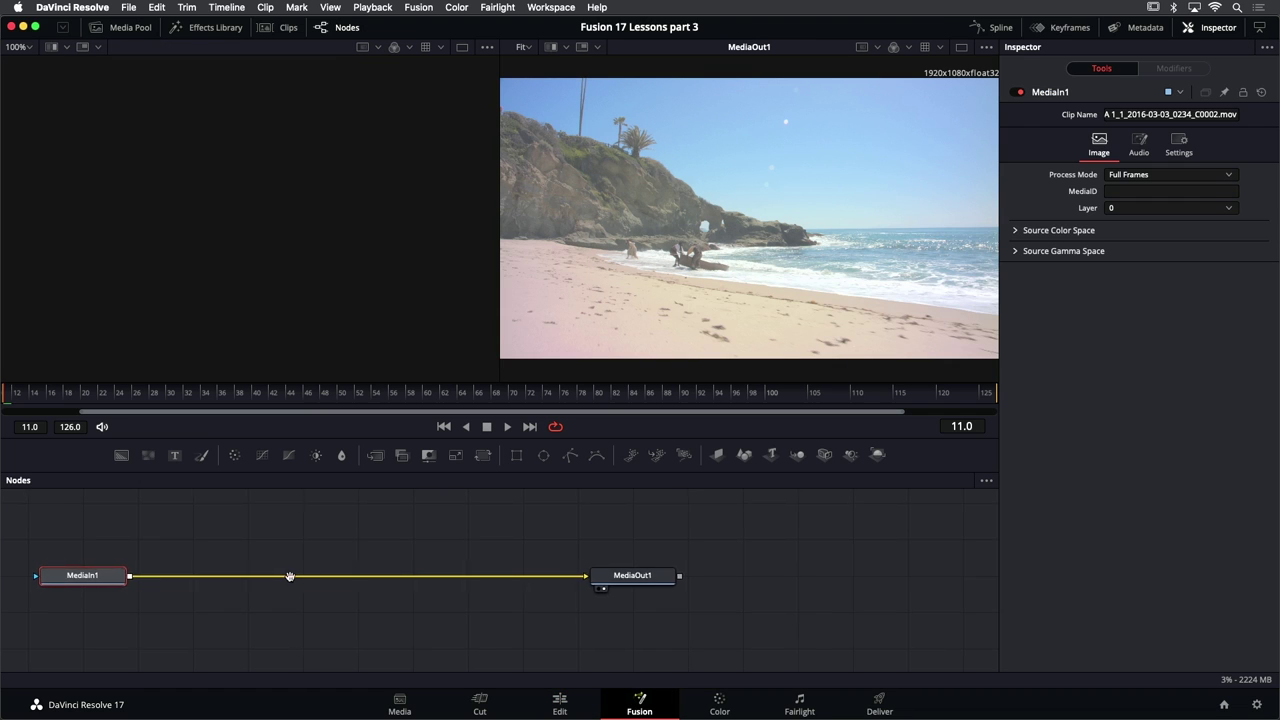
drag(289, 577, 455, 572)
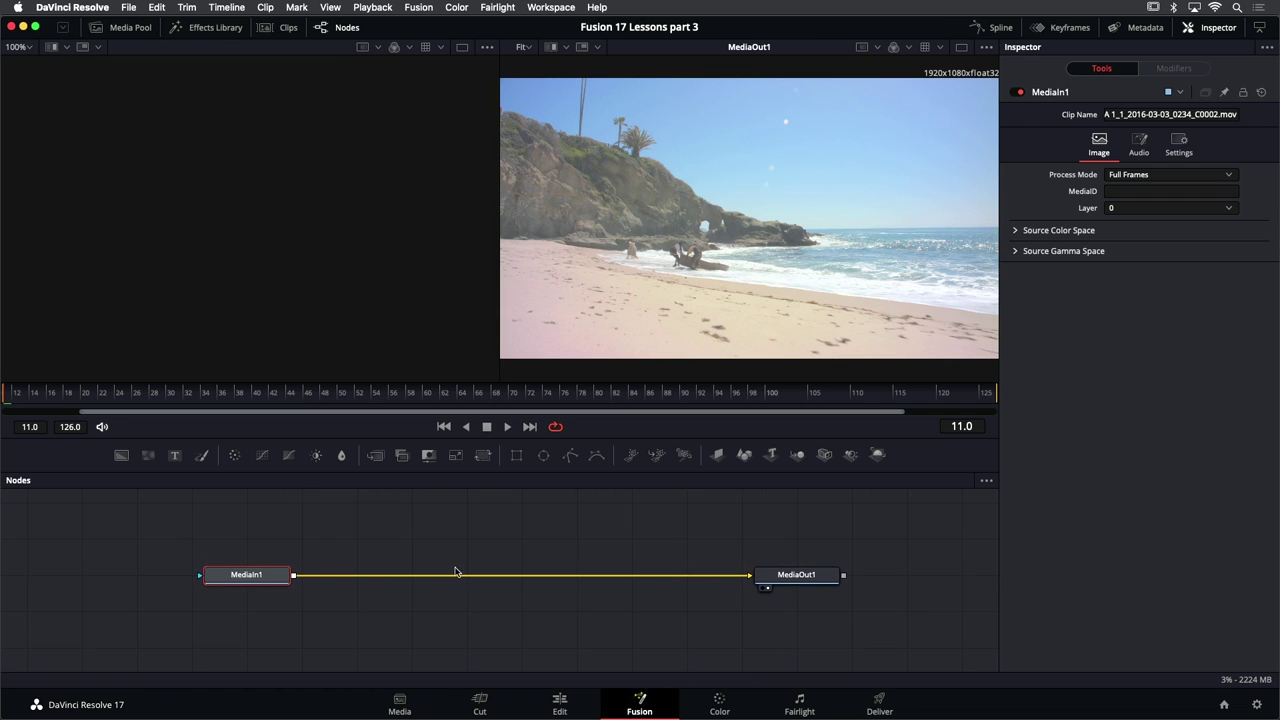
click(961, 49)
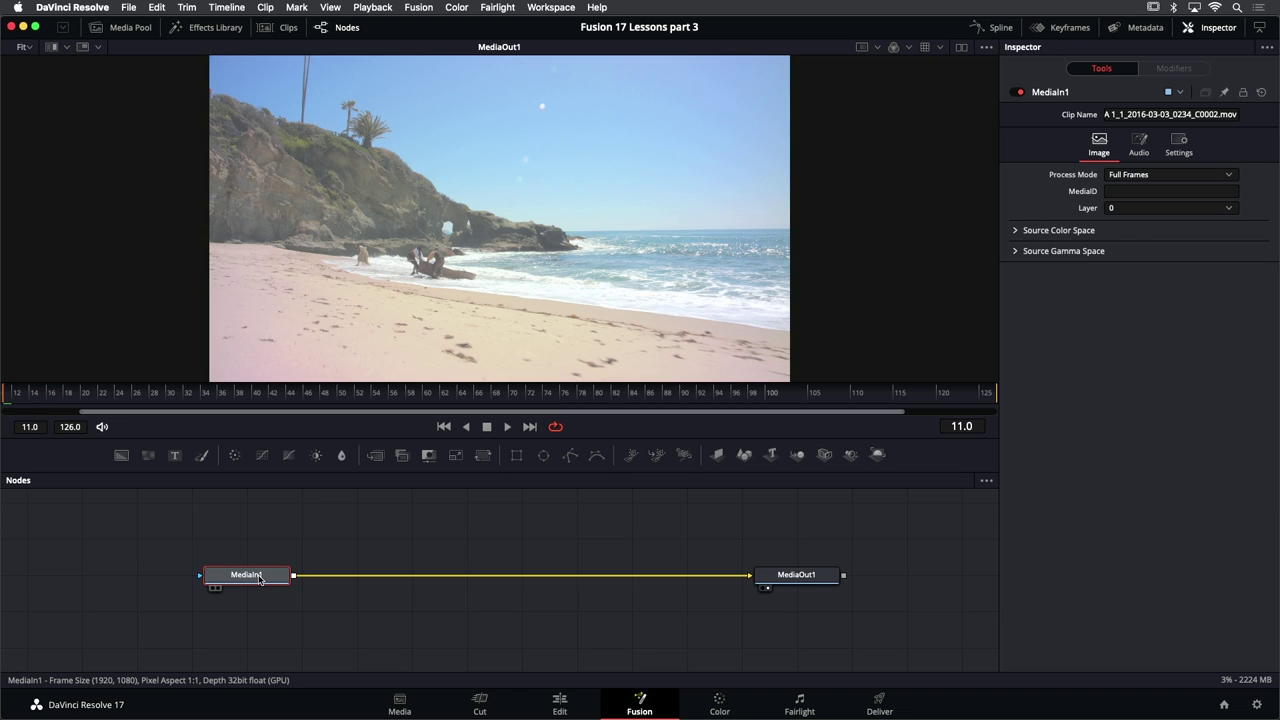
Rename the MediaIn1 node to PLATE
key(F2)
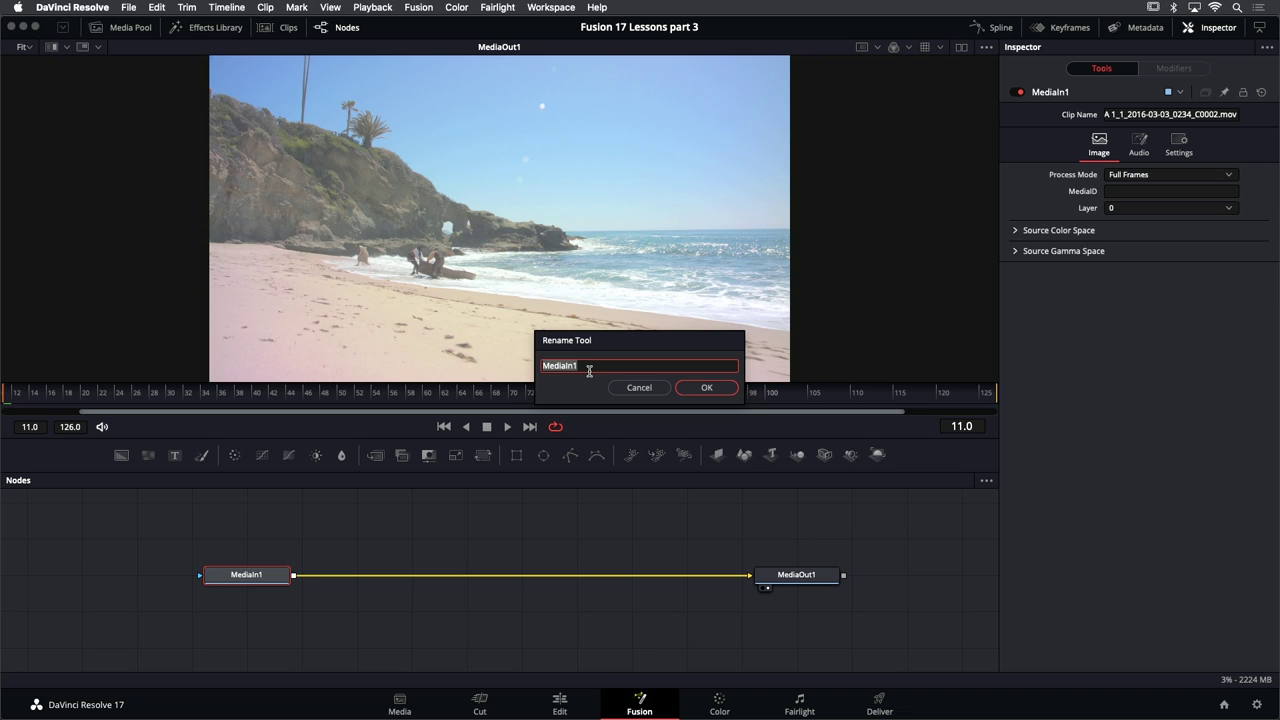
key(Return)
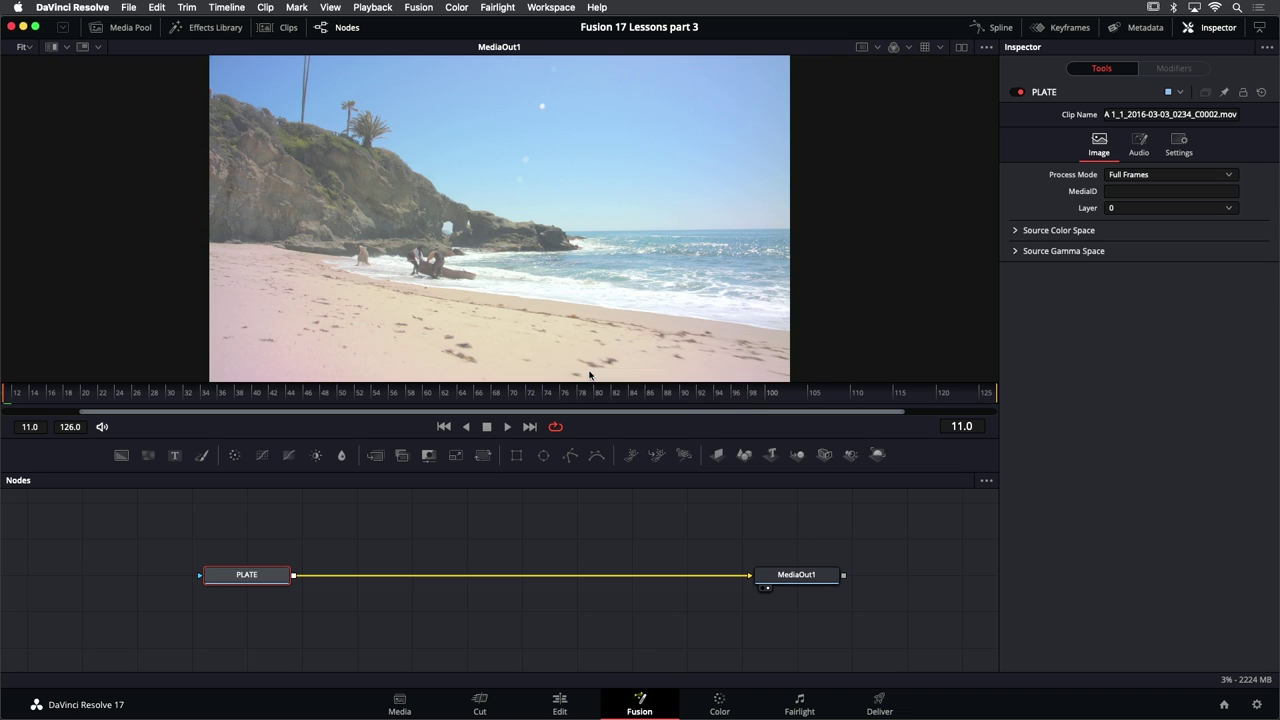
click(498, 529)
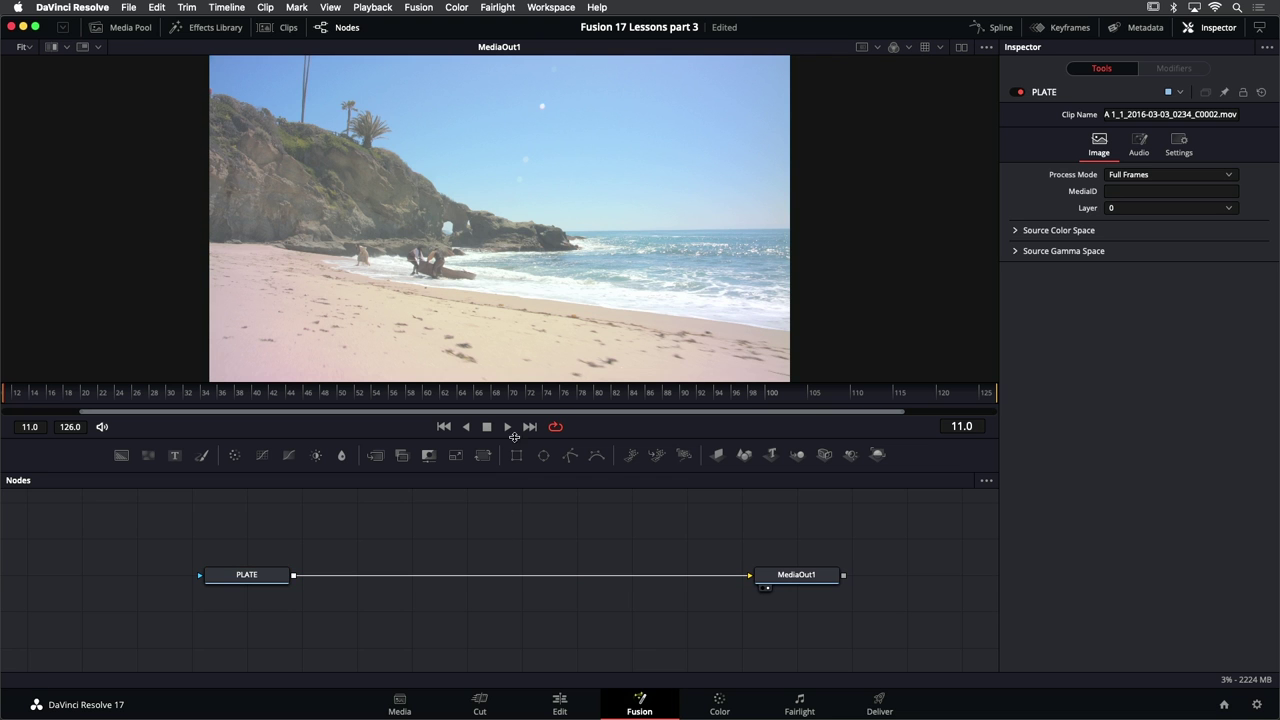
click(507, 427)
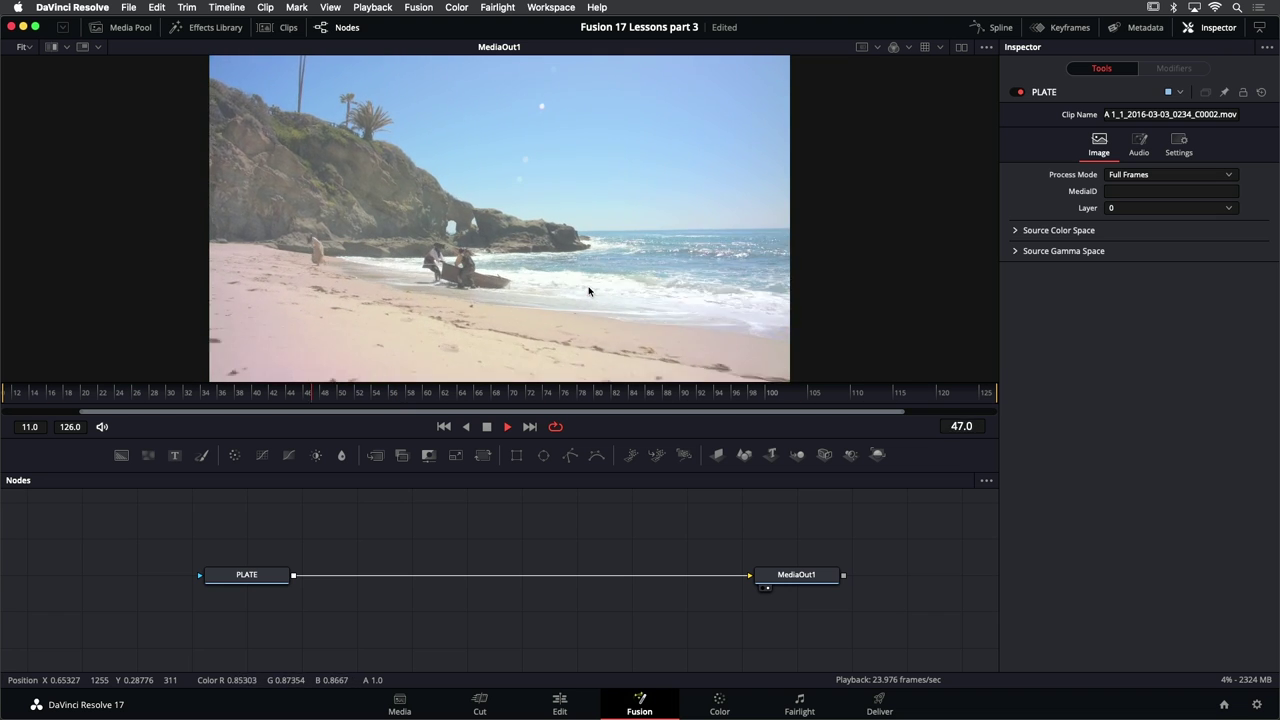
click(487, 427)
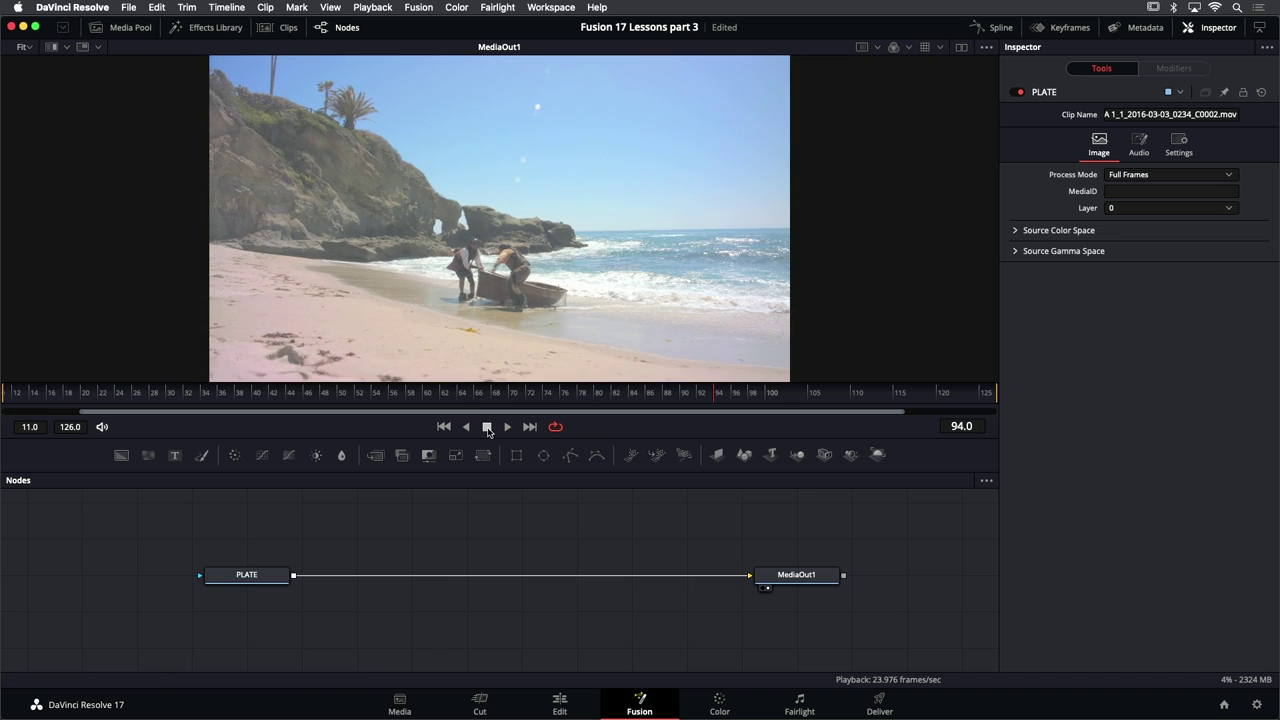
click(444, 427)
drag(446, 552, 437, 623)
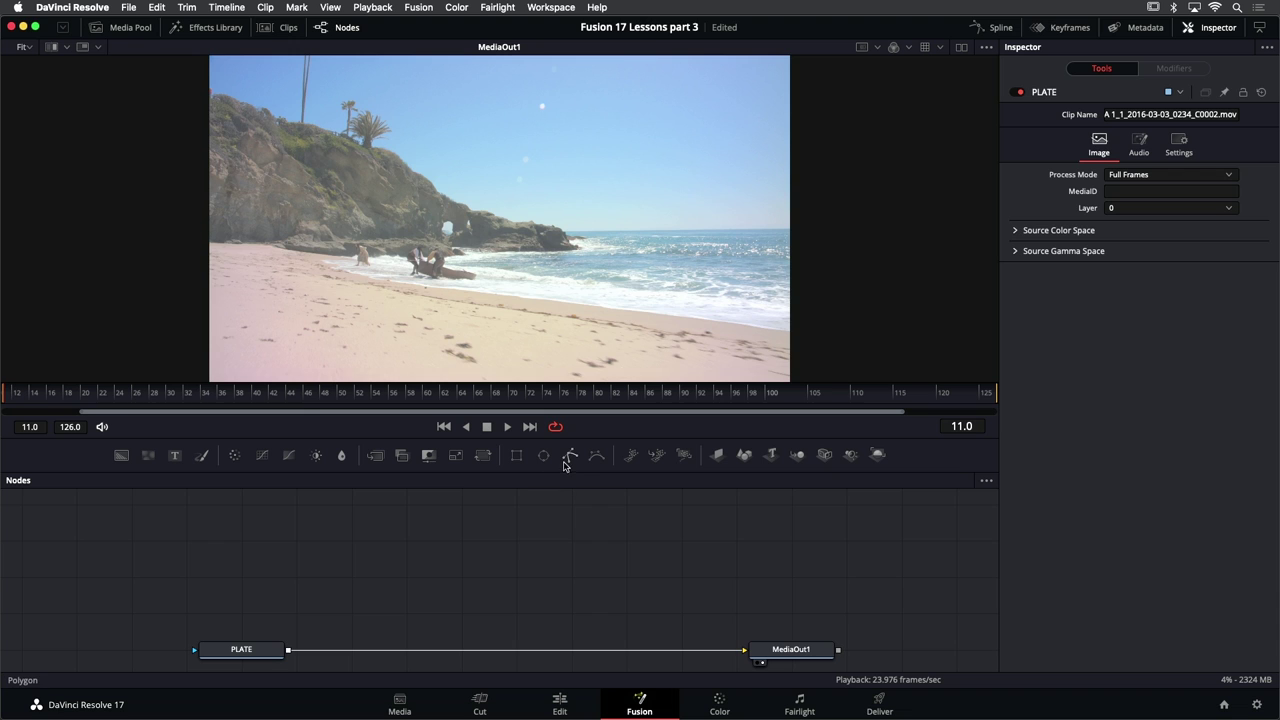
Add a Polygon mask node and place points from the headland's right end up the cliff ridge
drag(568, 459, 272, 530)
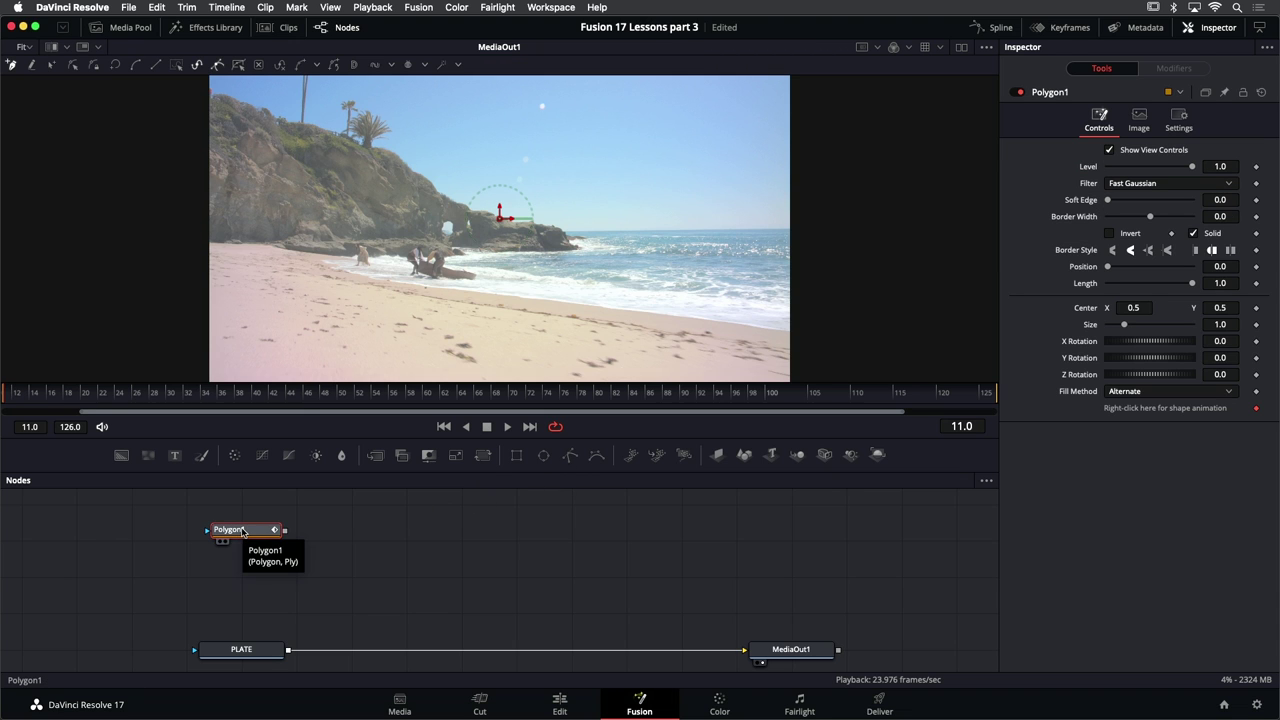
scroll(410, 240, up, 3)
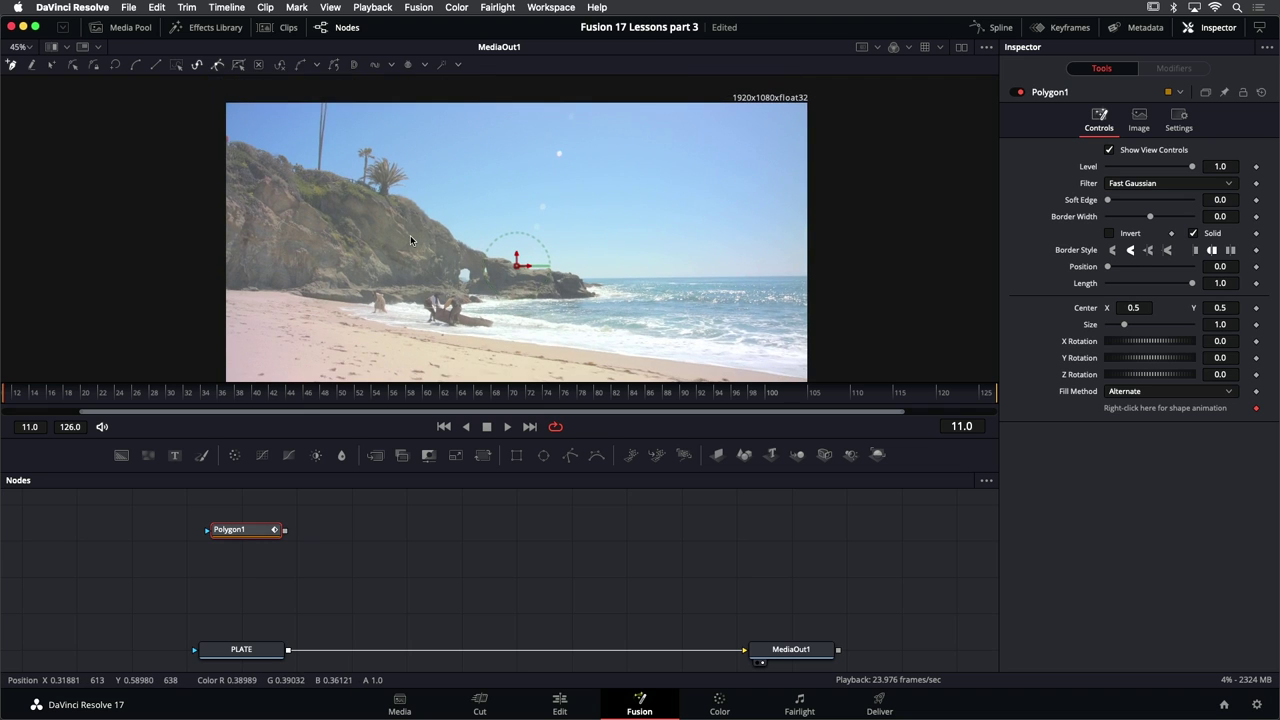
scroll(406, 242, up, 2)
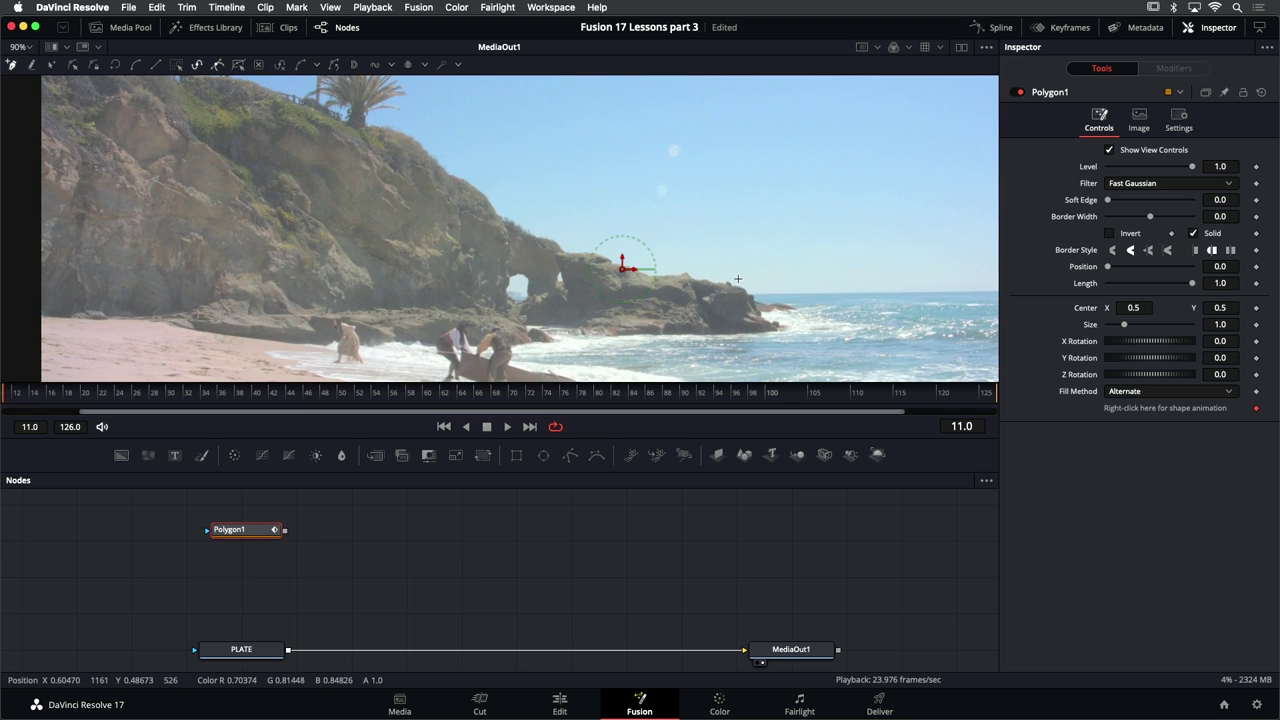
drag(665, 259, 597, 241)
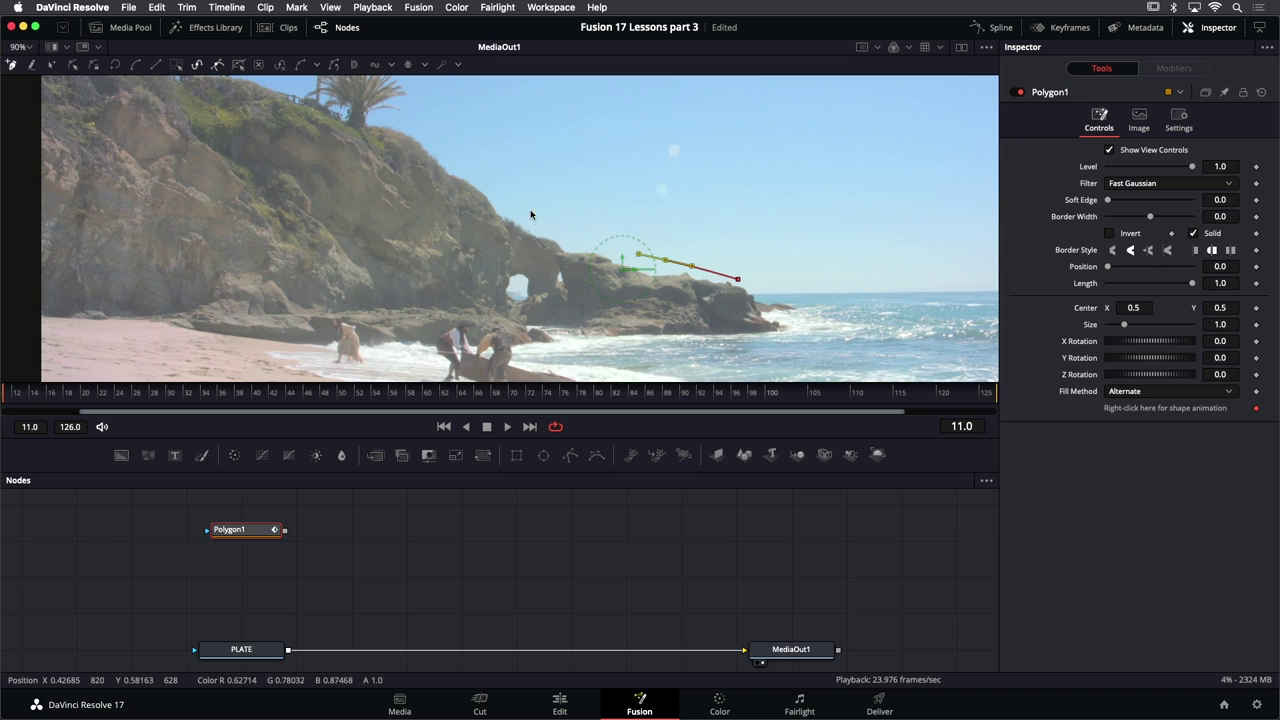
mouse_move(531, 215)
mouse_down()
mouse_move(508, 191)
mouse_move(517, 215)
mouse_up()
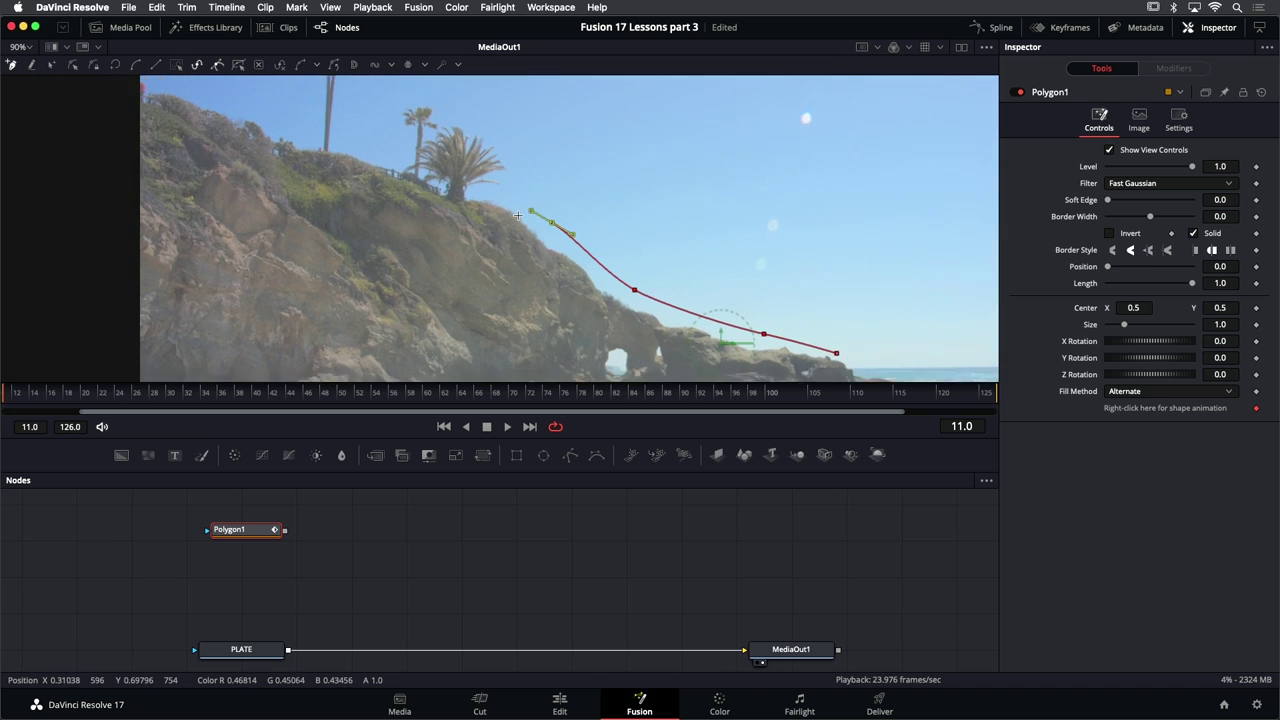
scroll(517, 215, left, 3)
click(541, 201)
drag(452, 171, 305, 105)
Continue the outline along the beach toward the rocks and close the shape at its first point
scroll(414, 165, left, 3)
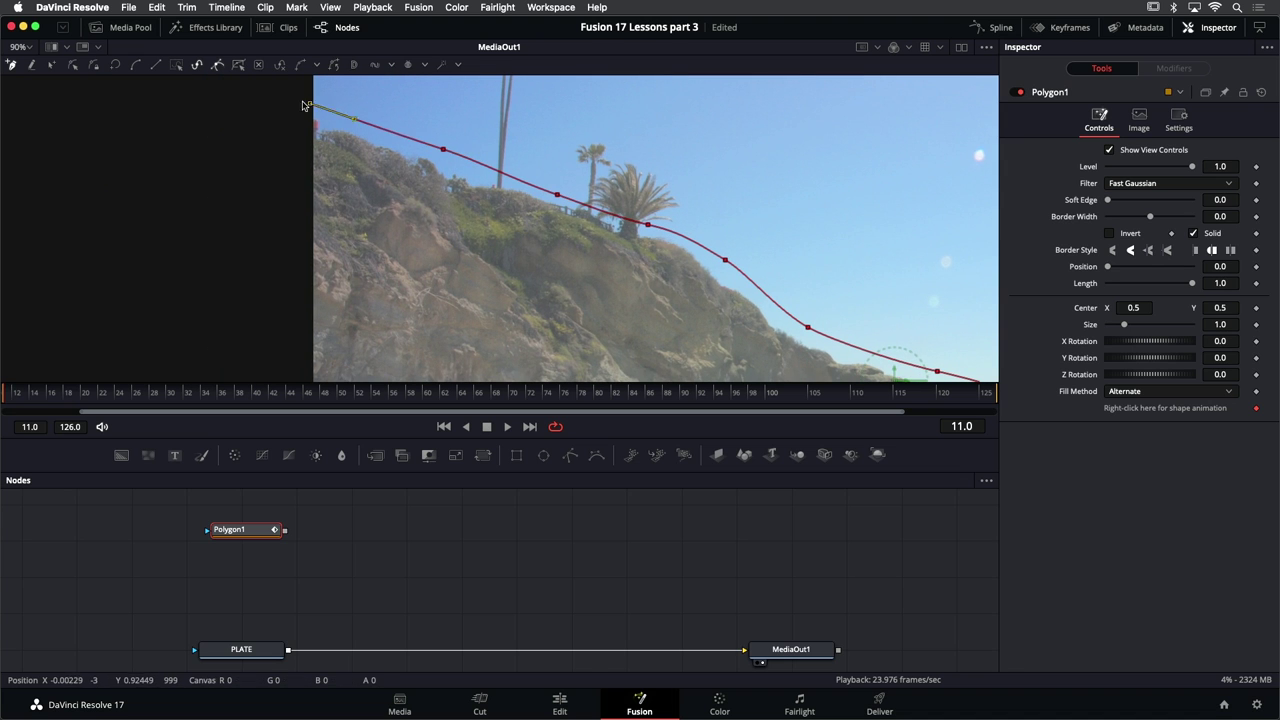
scroll(280, 120, down, 3)
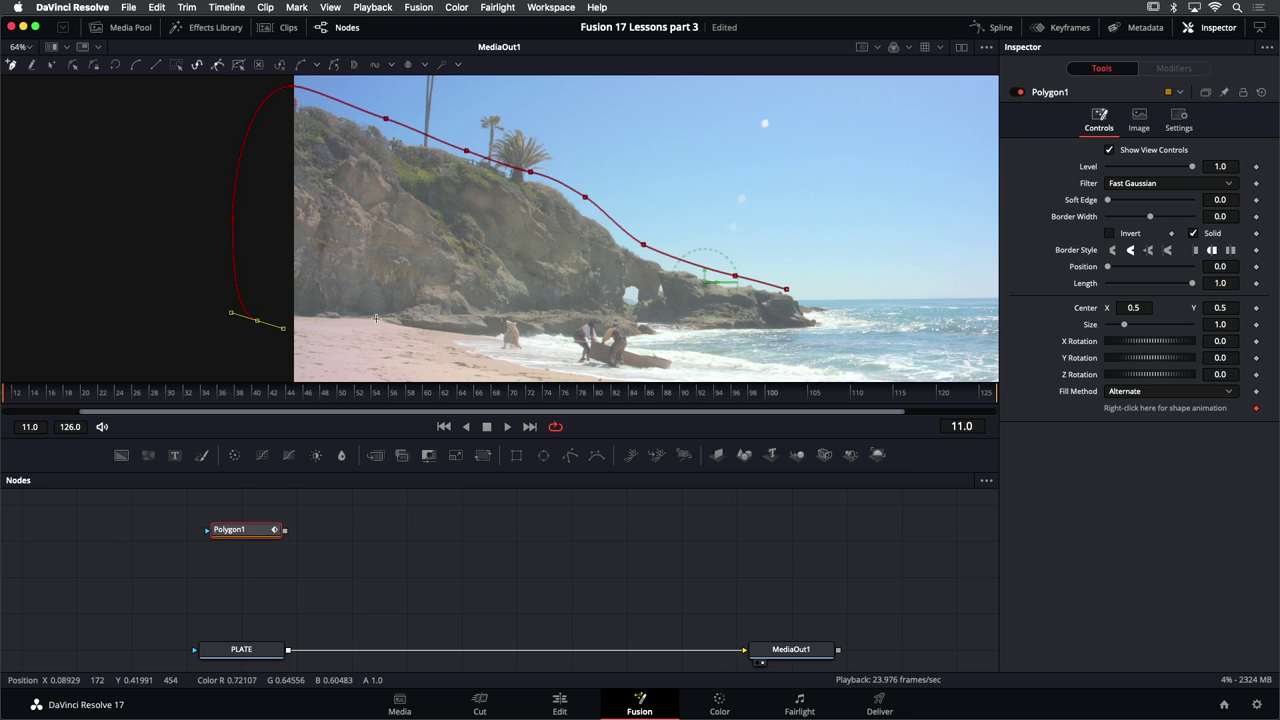
drag(385, 318, 405, 318)
drag(552, 327, 567, 330)
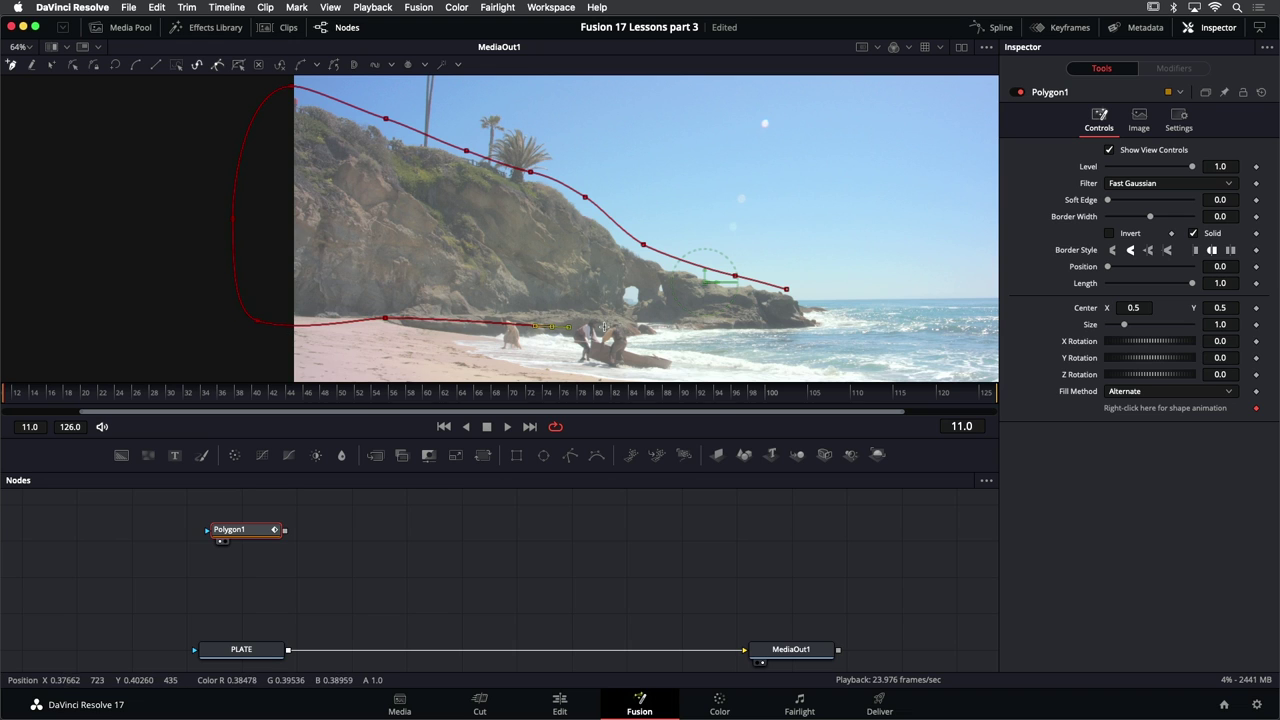
drag(655, 329, 771, 325)
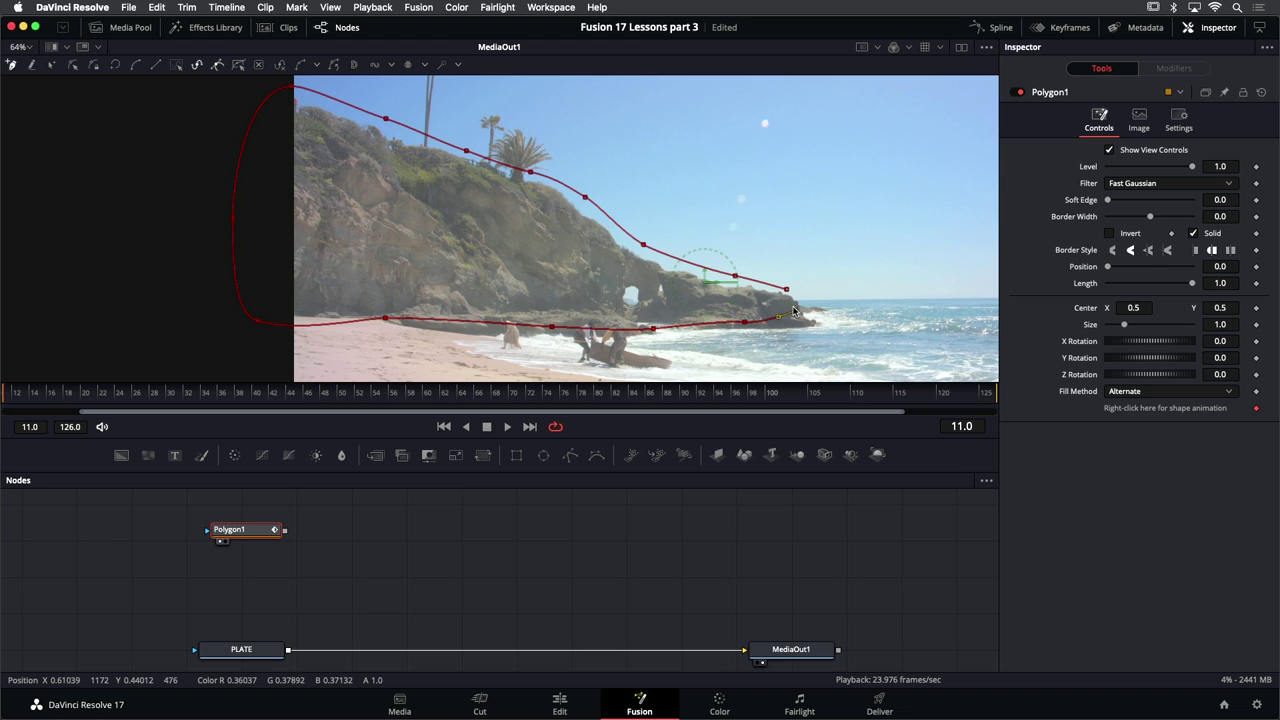
click(791, 291)
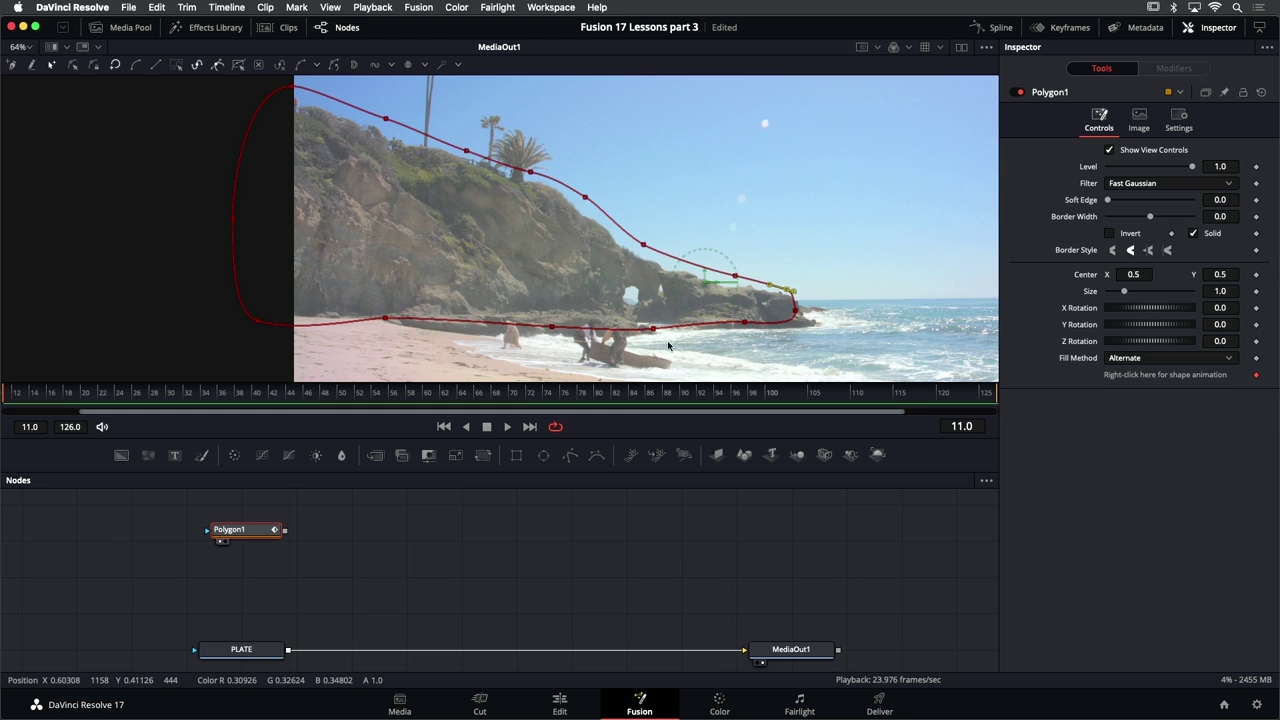
scroll(602, 347, right, 5)
scroll(602, 347, down, 3)
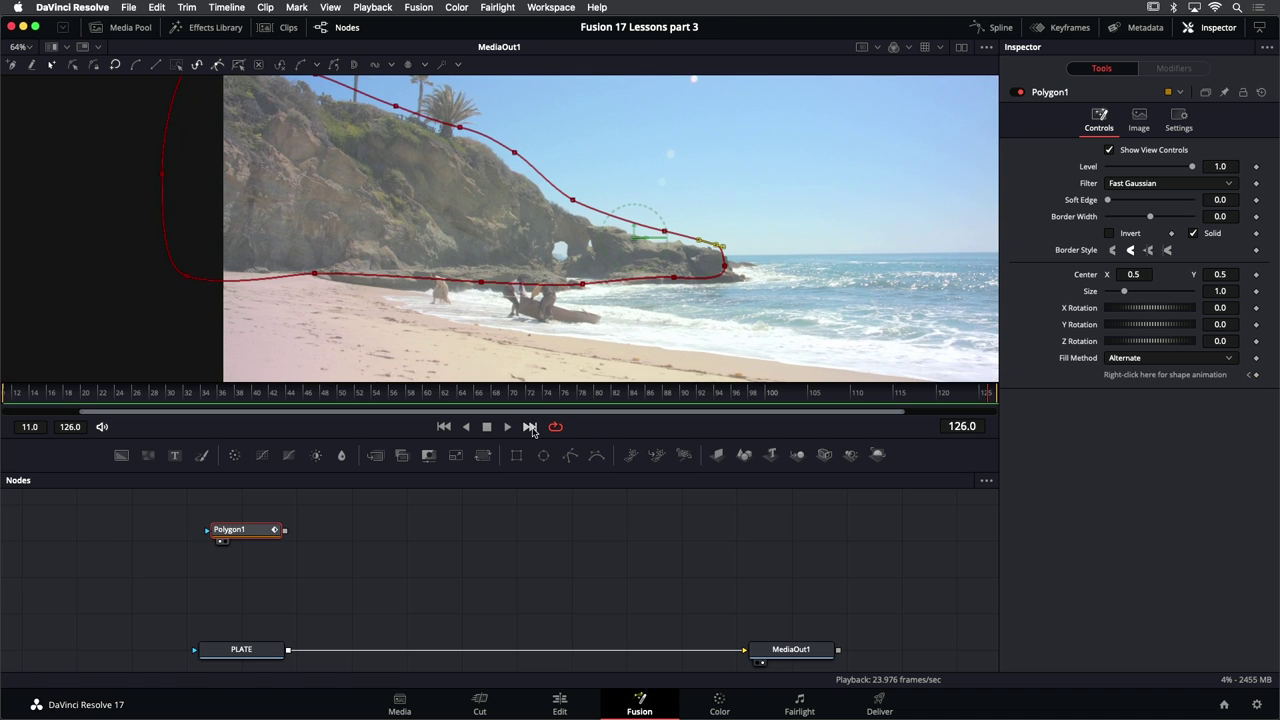
At frame 126, select all mask points, shift them left and reshape them to the cliff
scroll(561, 333, down, 4)
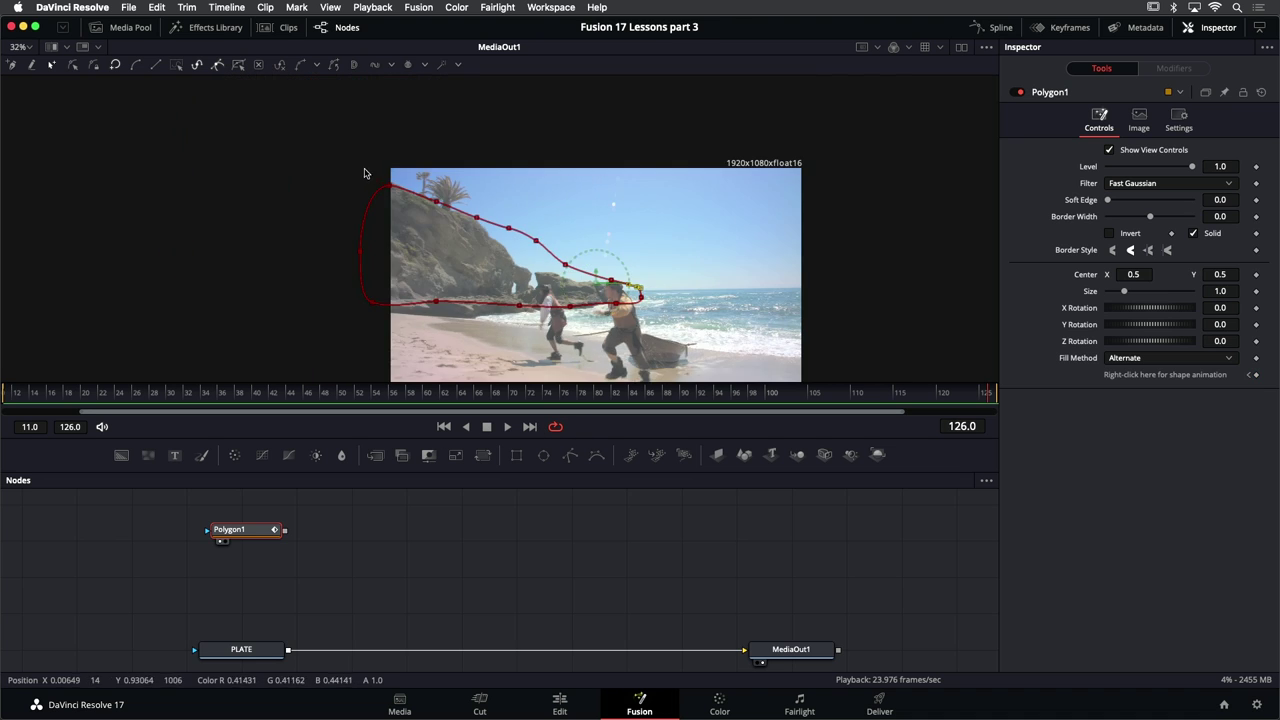
drag(672, 360, 684, 366)
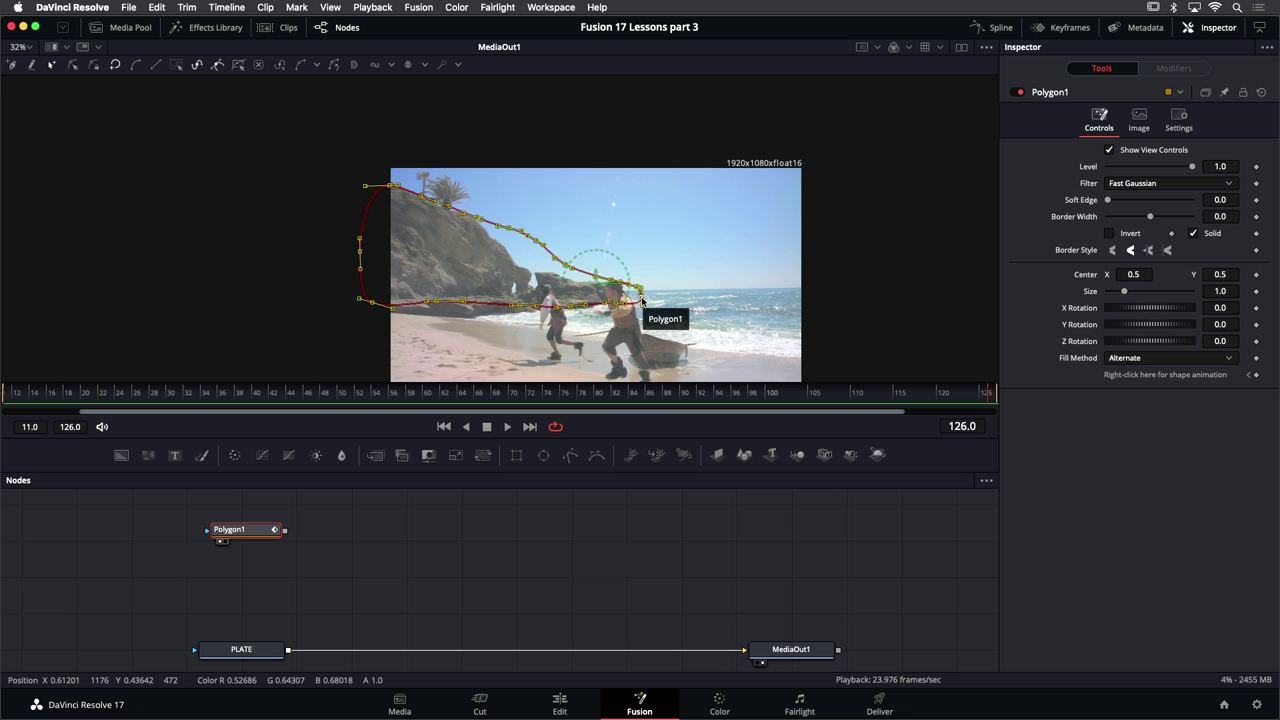
drag(641, 299, 616, 301)
scroll(616, 301, up, 2)
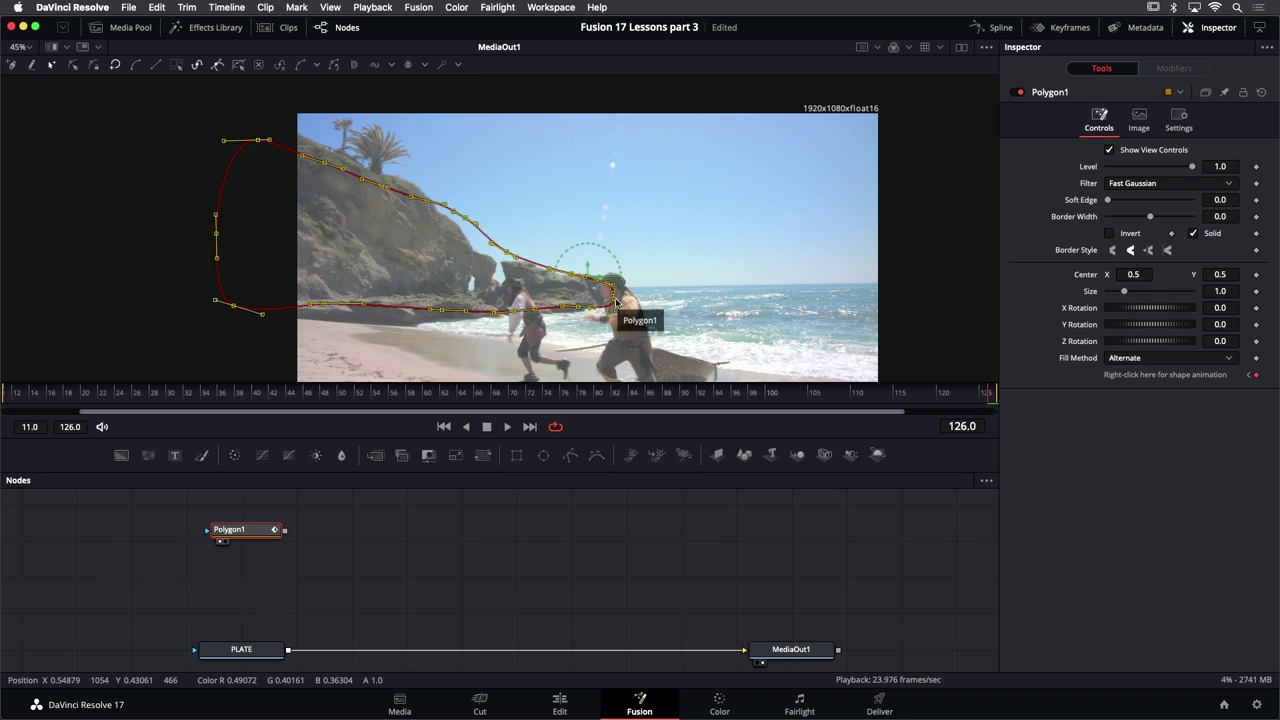
drag(615, 297, 795, 342)
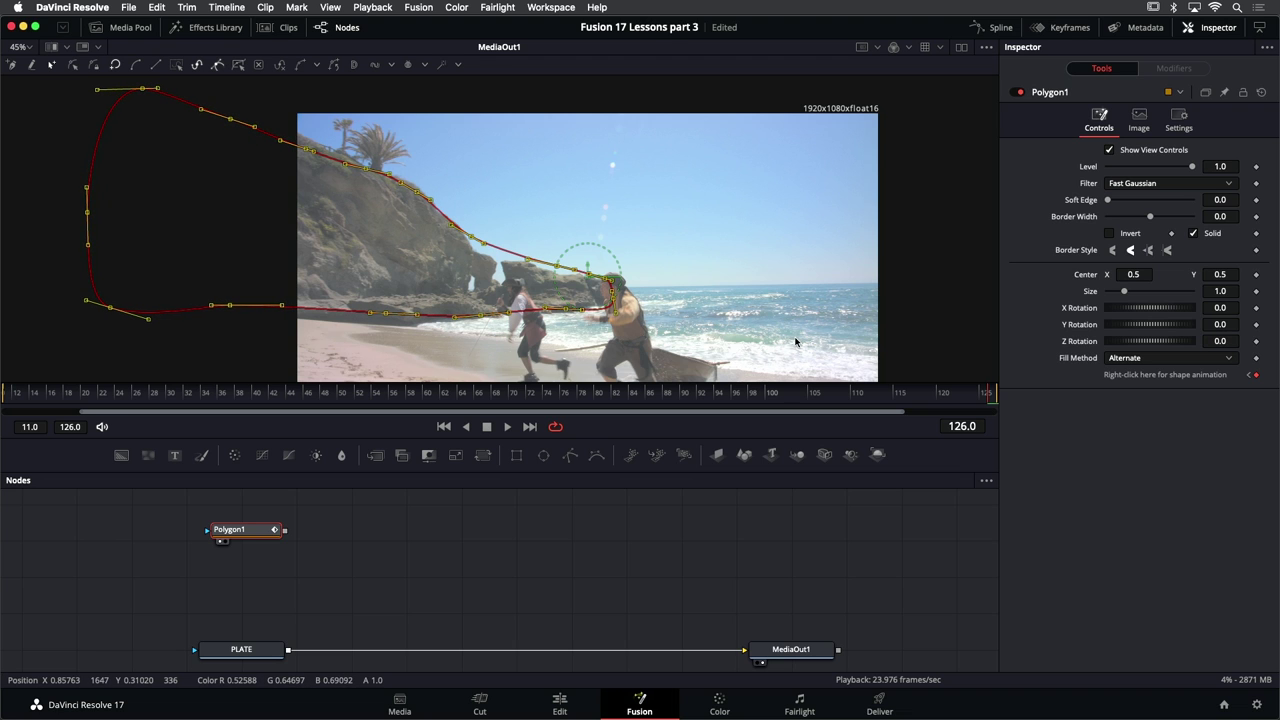
Swing the top-left points up and fine-tune all points to the cliff, then return to frame 11
scroll(186, 149, up, 2)
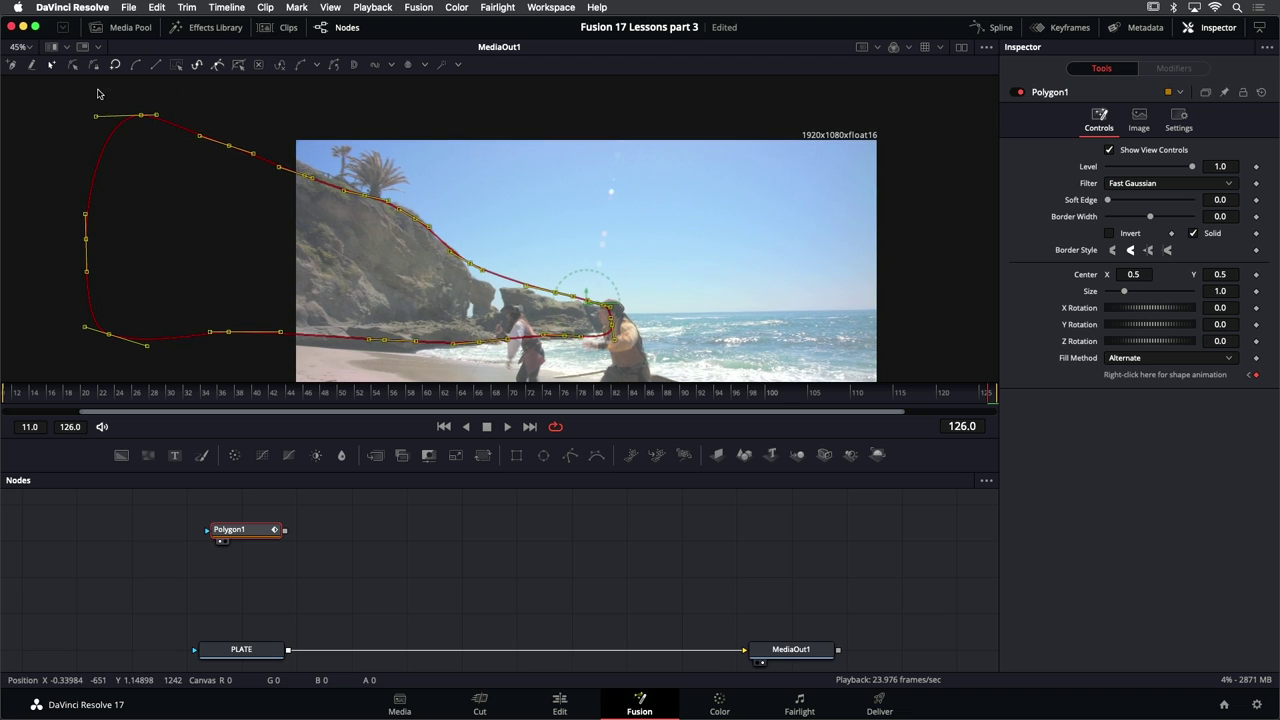
drag(101, 95, 510, 280)
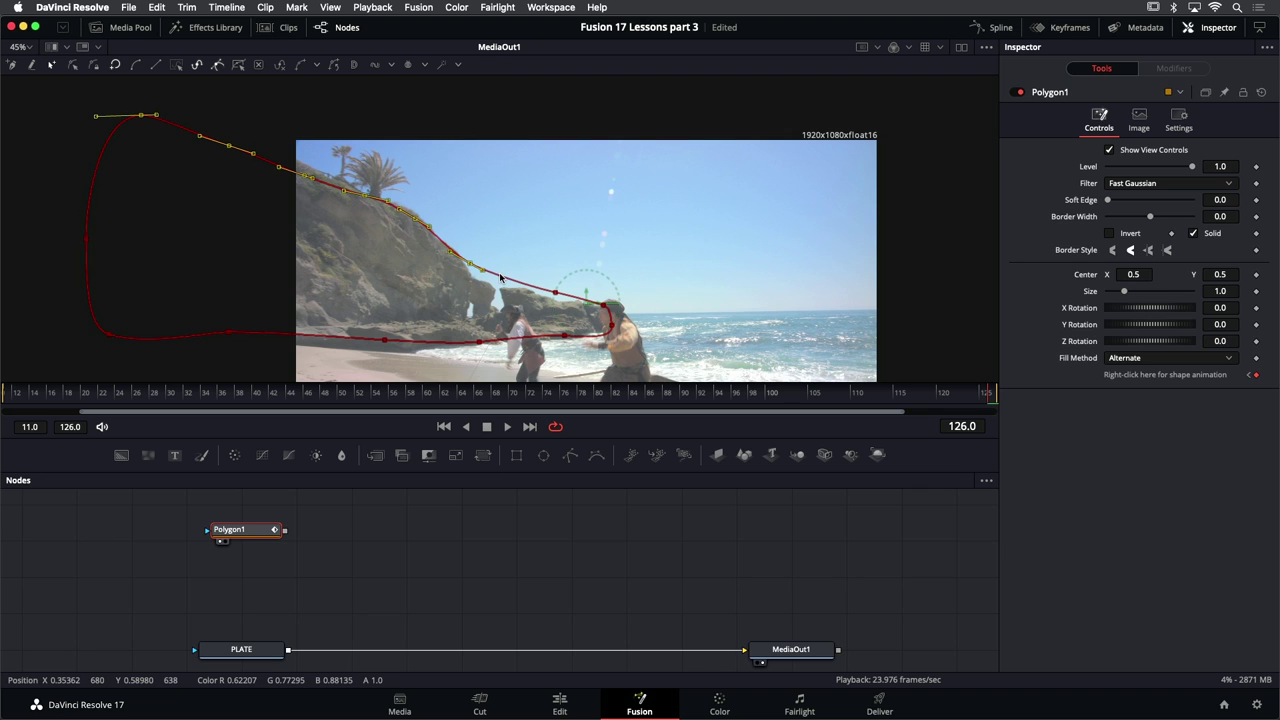
drag(500, 277, 476, 274)
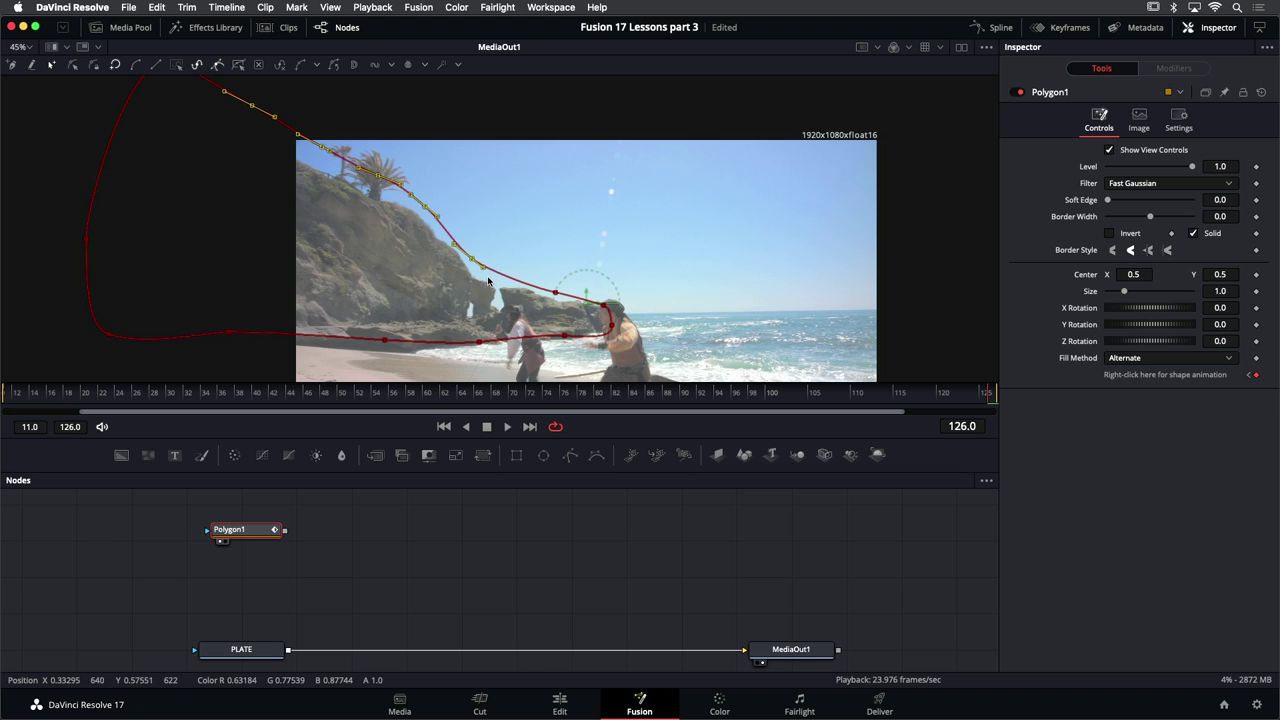
scroll(488, 281, down, 2)
drag(159, 114, 586, 350)
scroll(581, 340, up, 2)
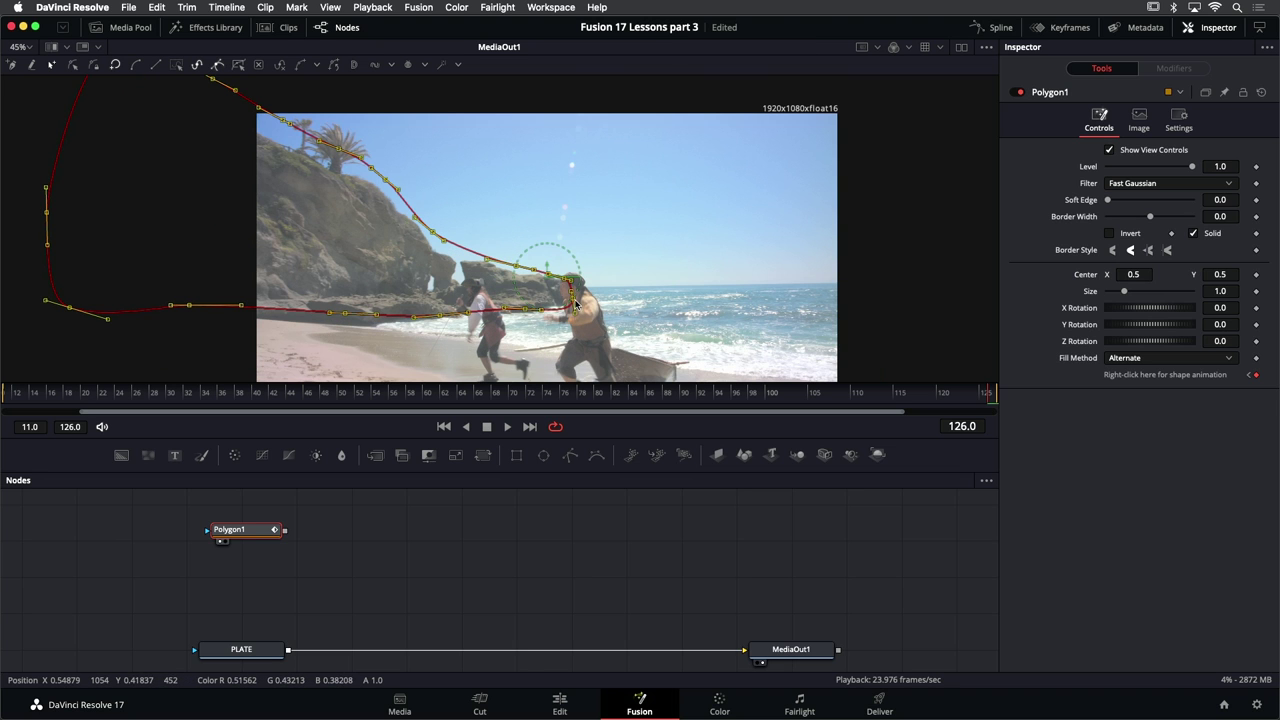
drag(575, 300, 562, 300)
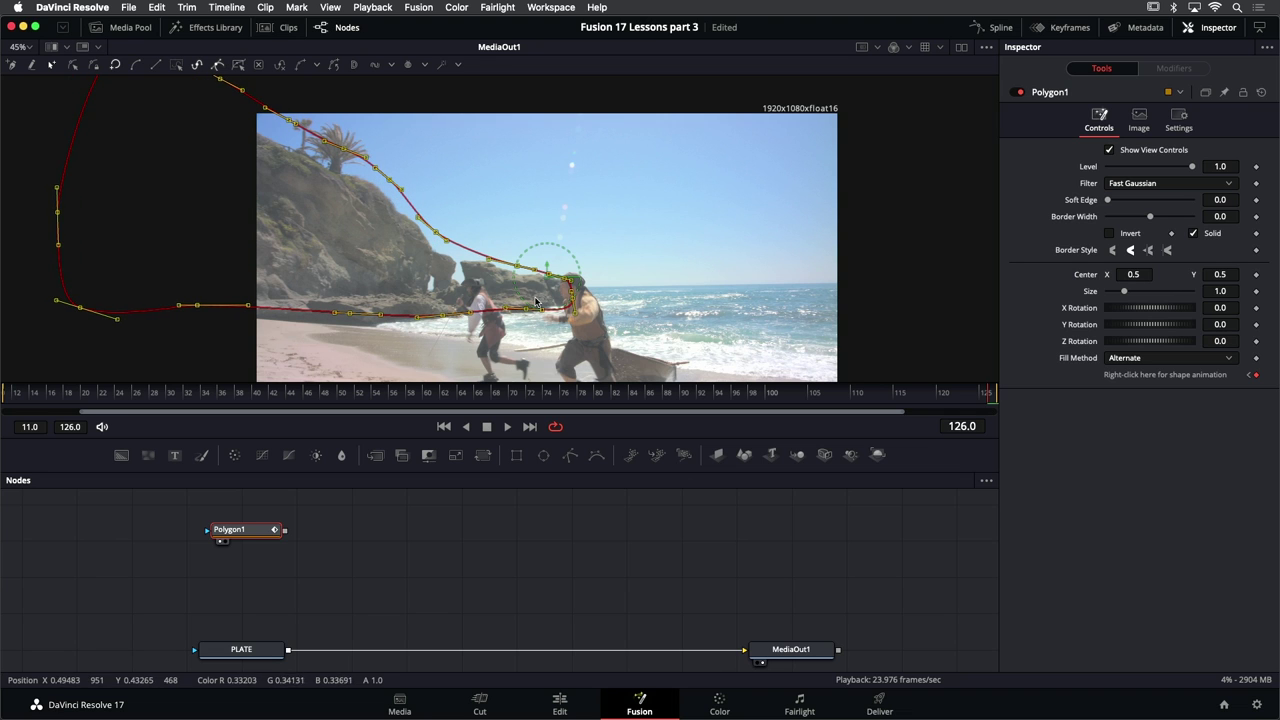
drag(535, 300, 539, 306)
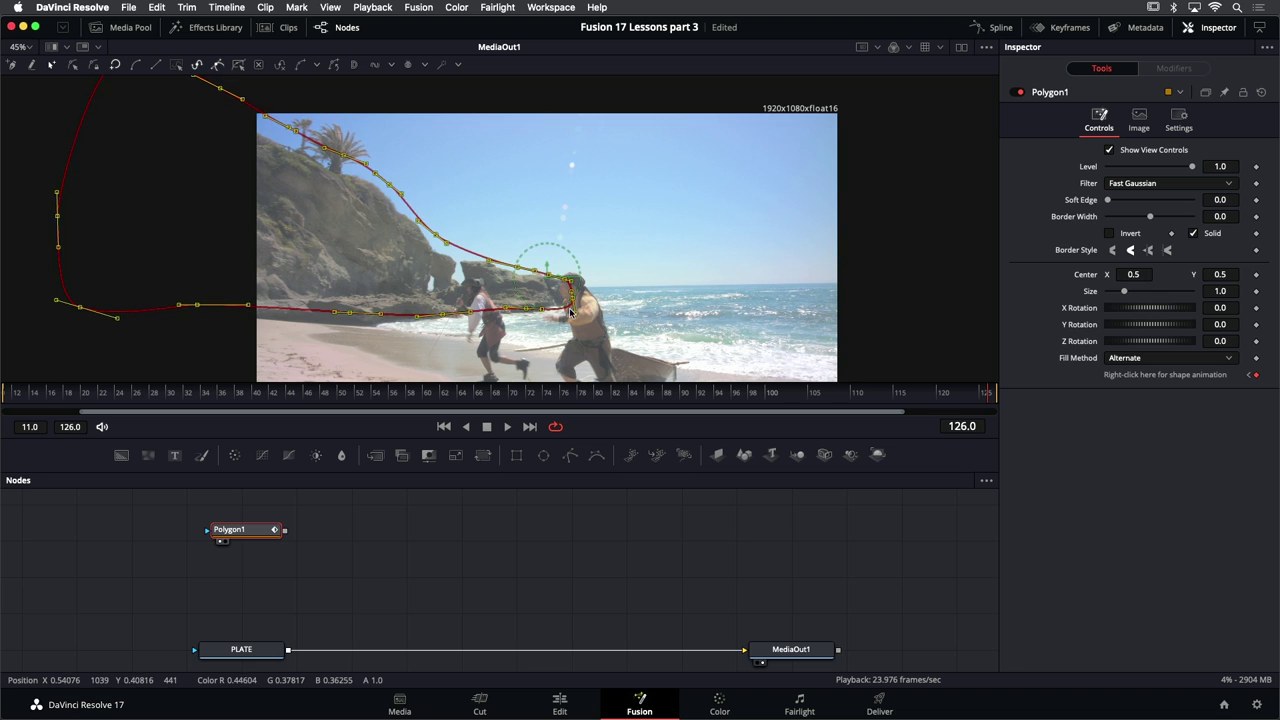
click(443, 426)
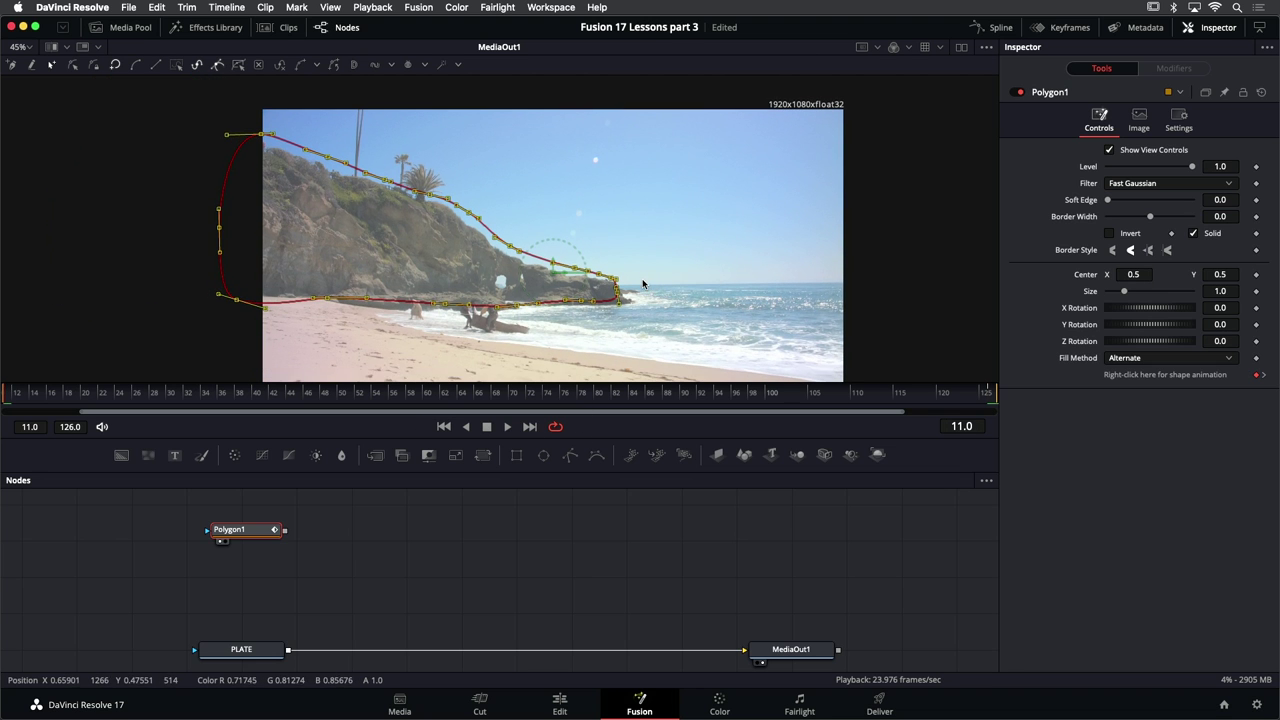
Play the shot back and forth and shift the mask right onto the rocks at frame 83
key(space)
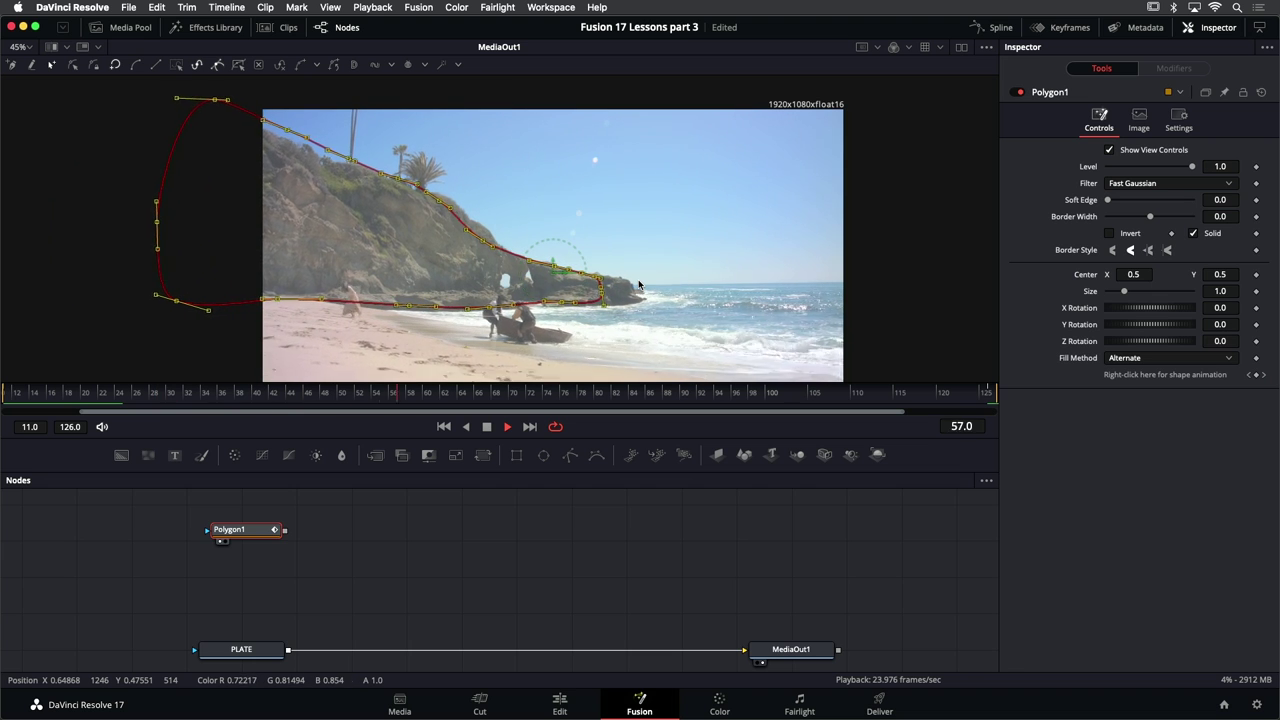
key(j)
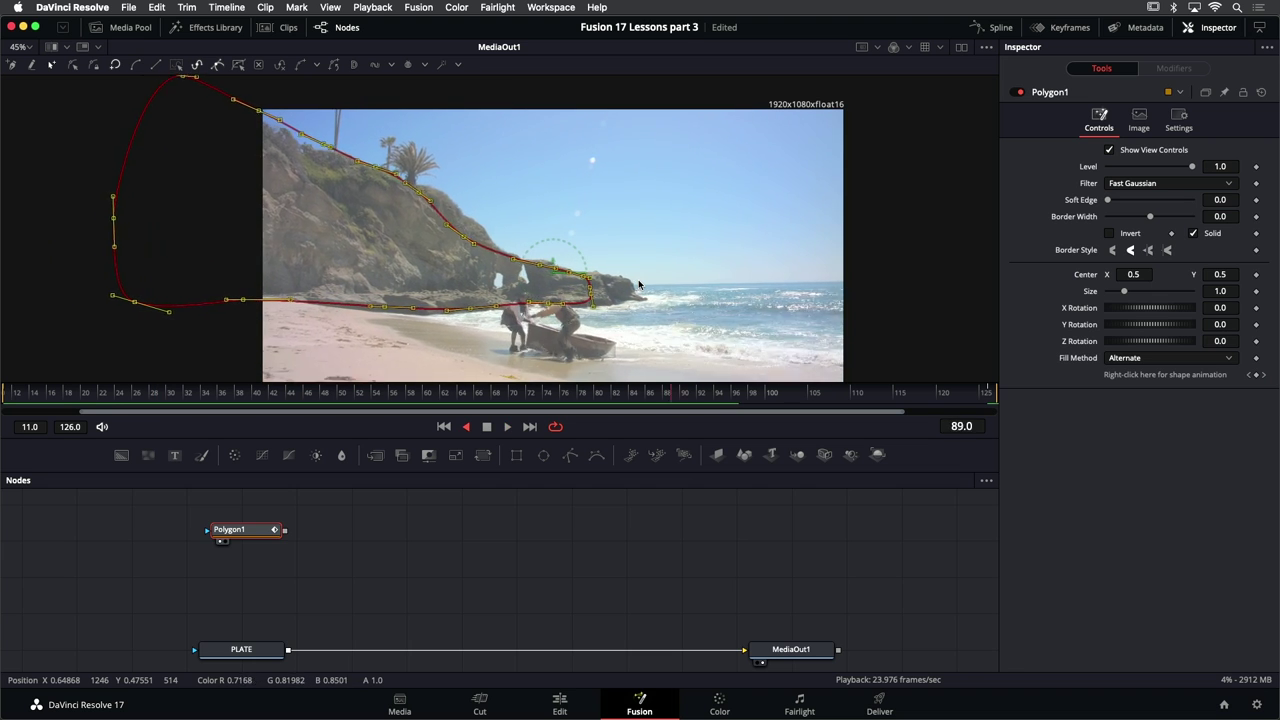
key(l)
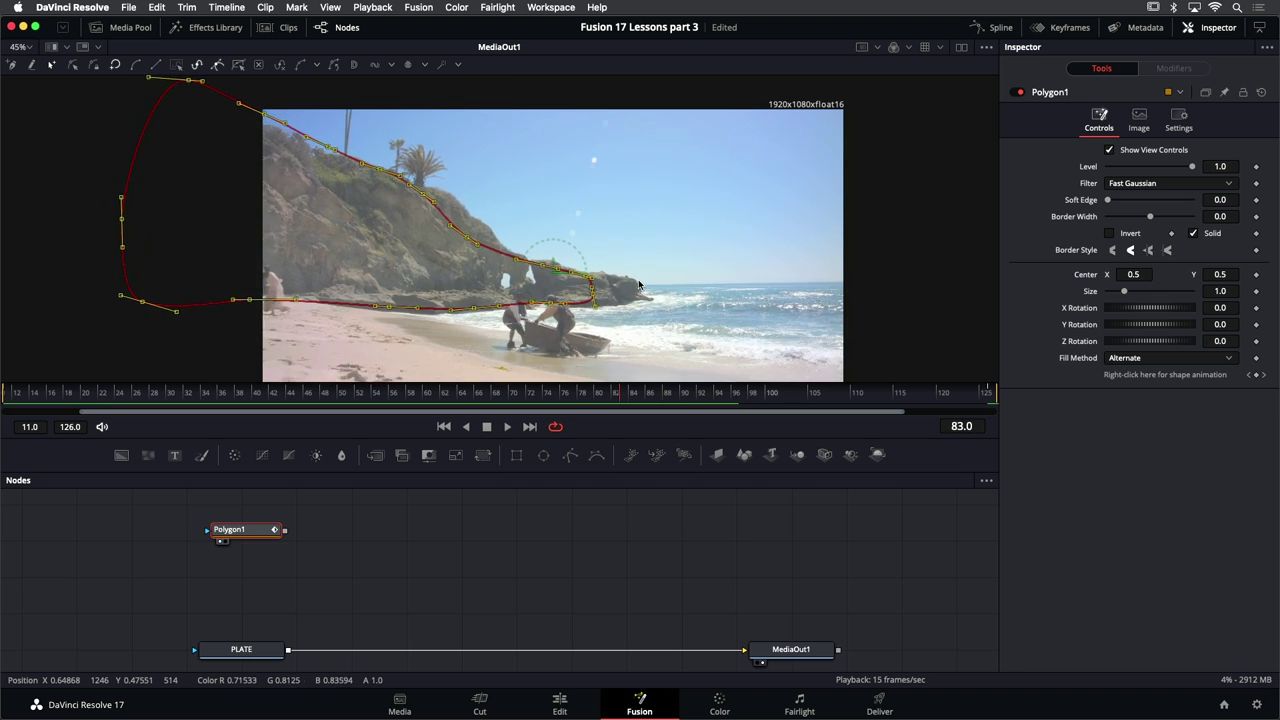
drag(592, 297, 639, 295)
Review the mask by playing the shot in both directions, then return to the first frame
key(j)
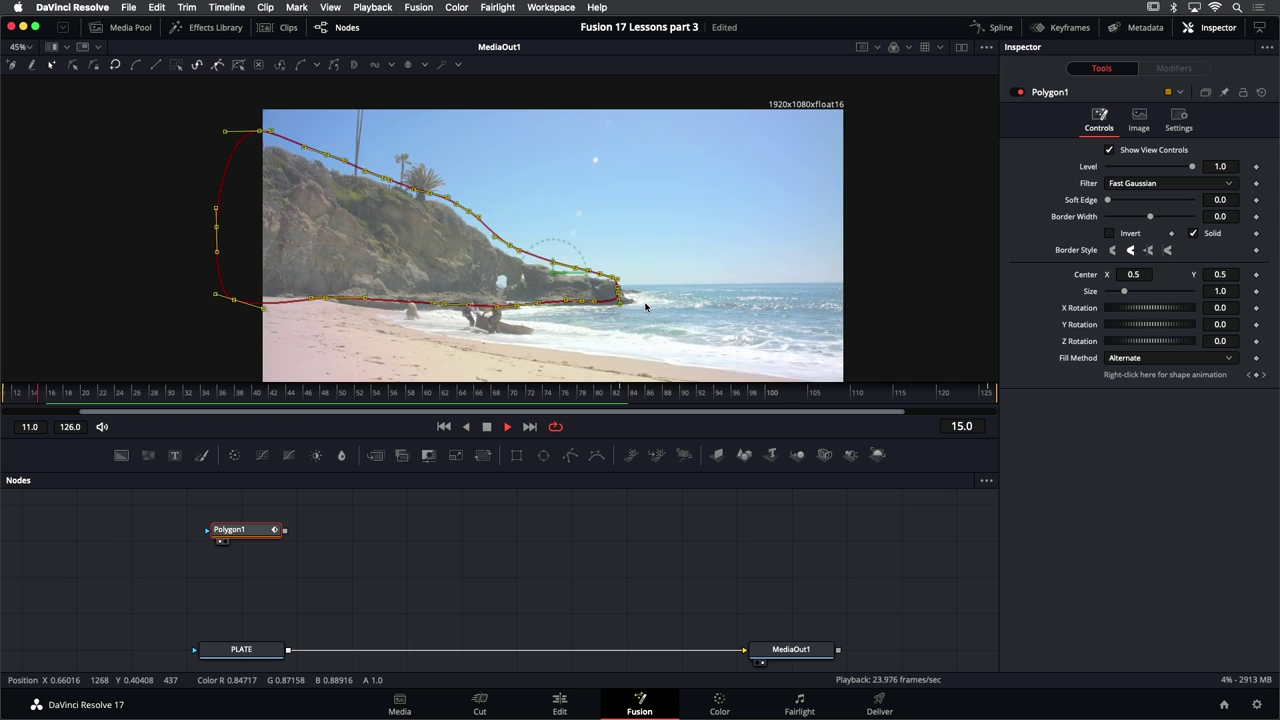
key(l)
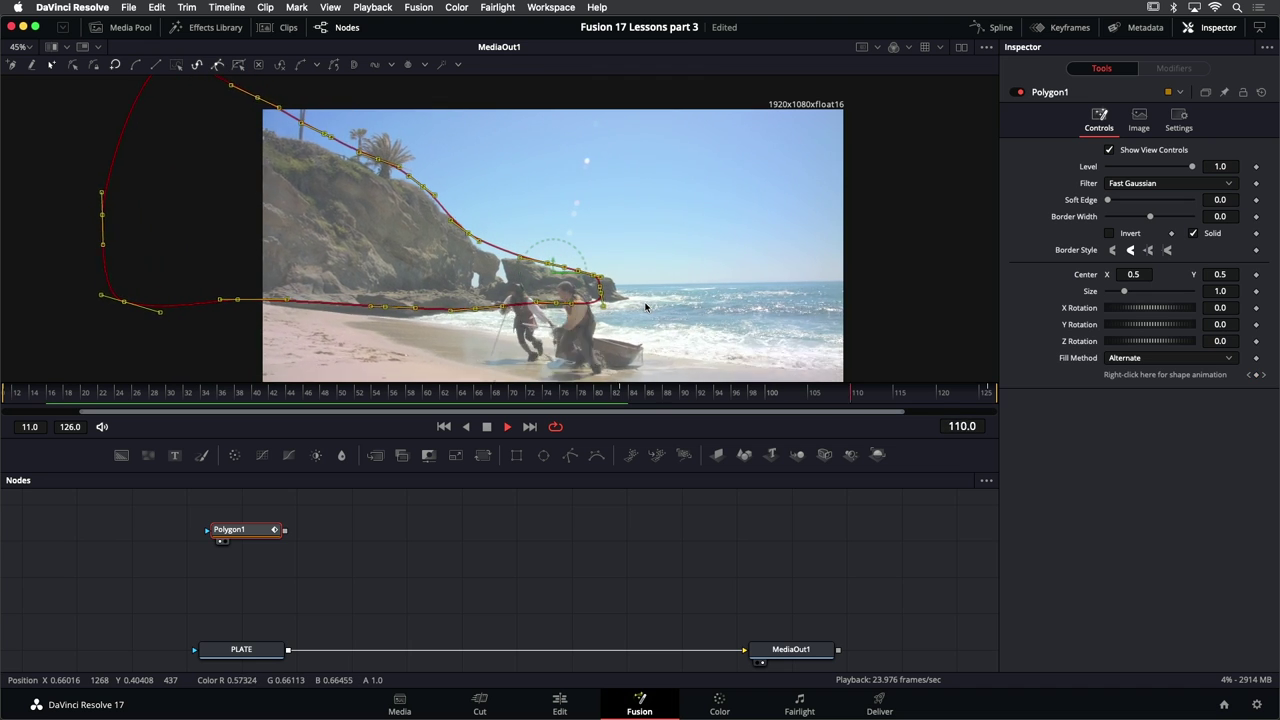
key(j)
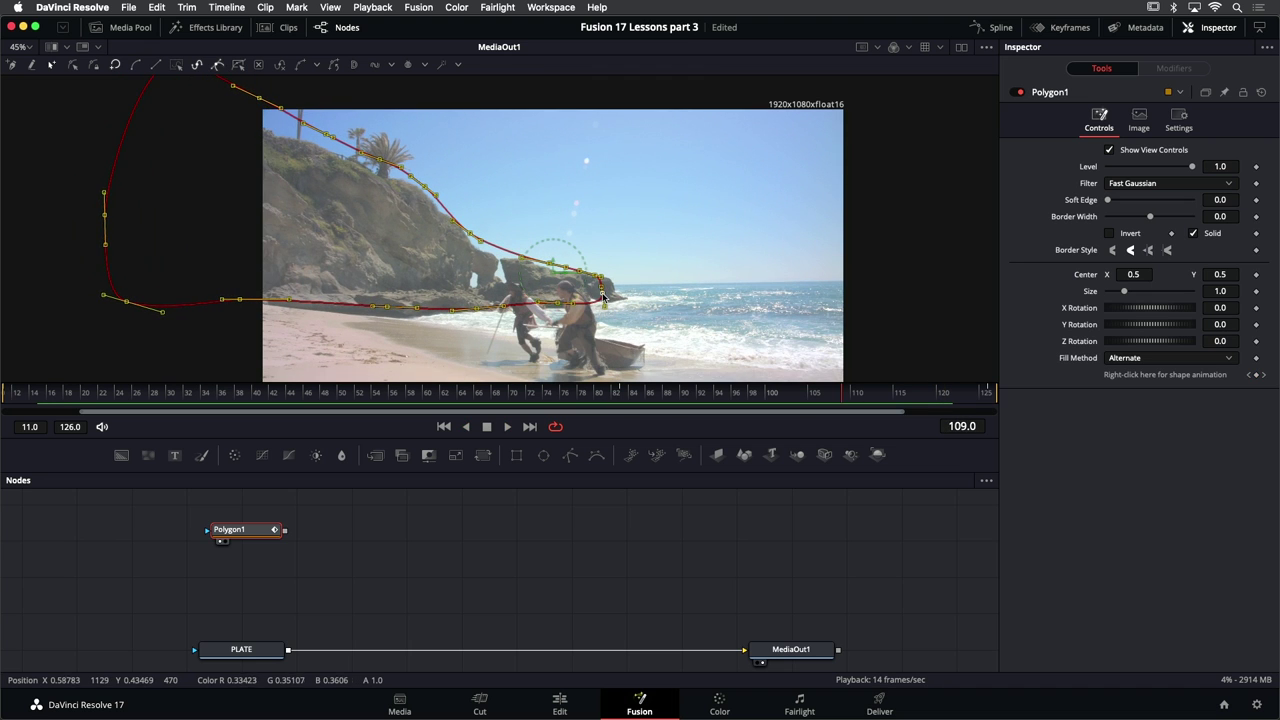
key(space)
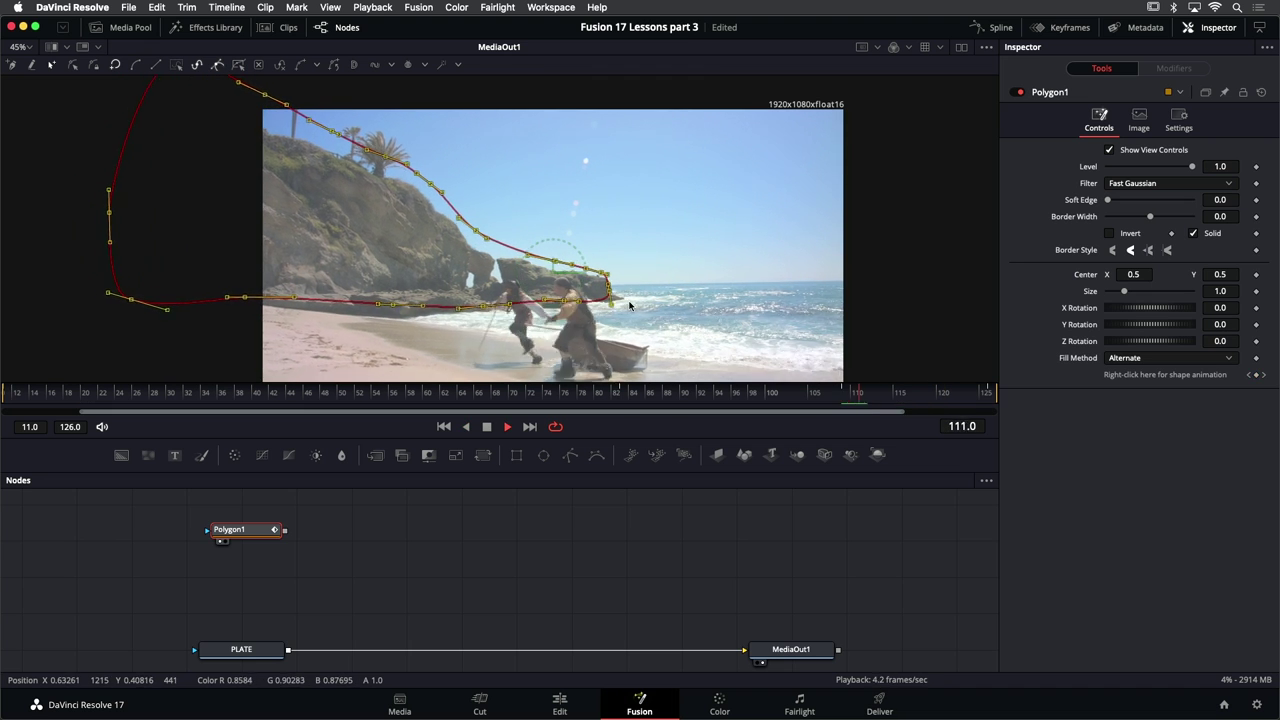
key(j)
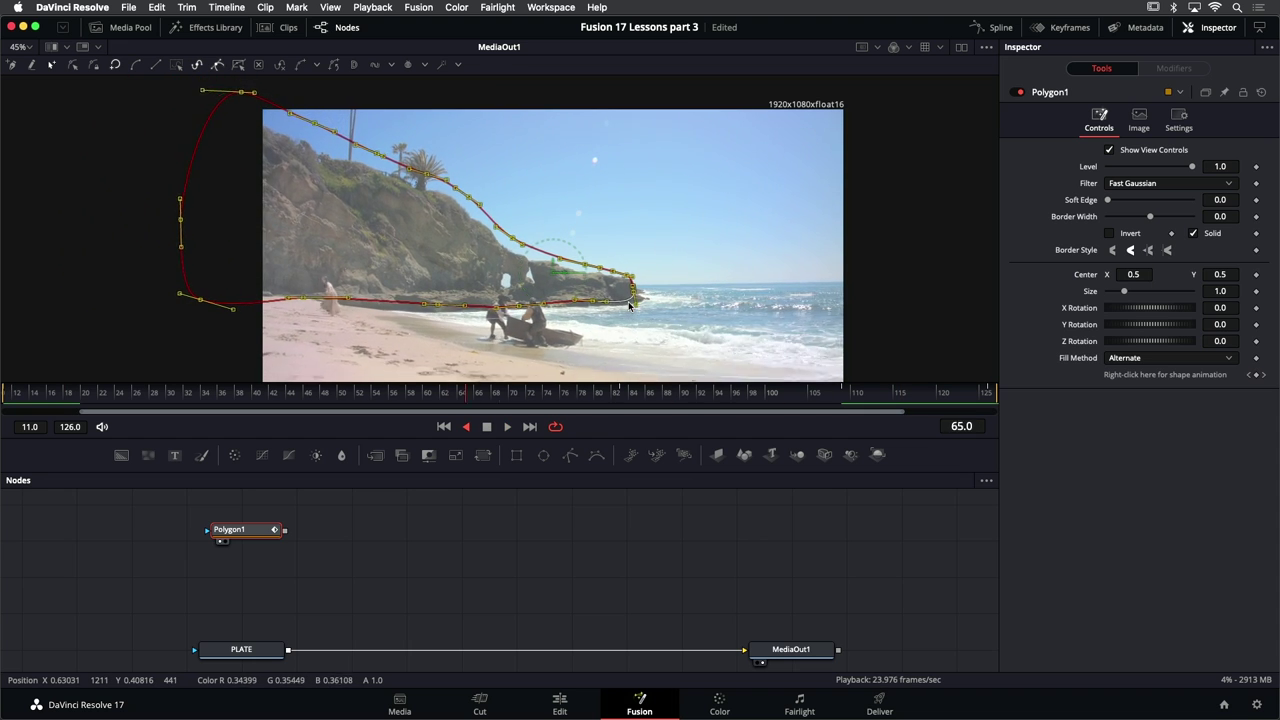
key(space)
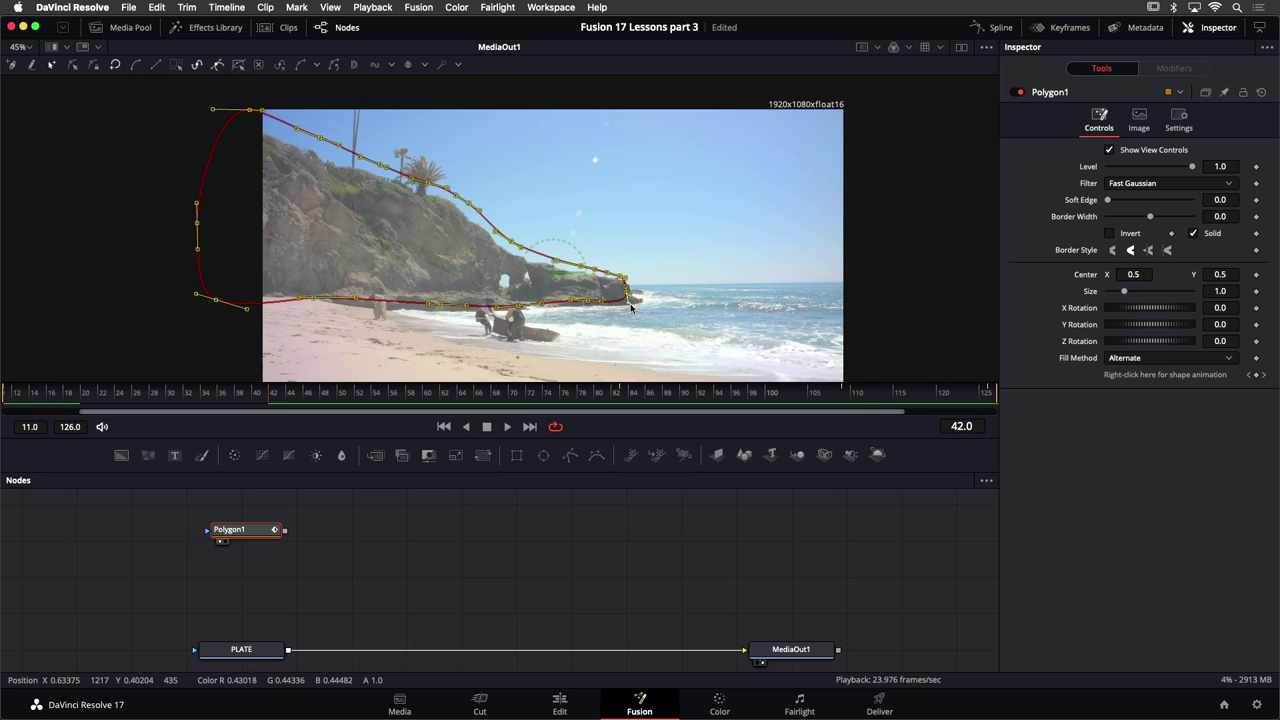
click(446, 428)
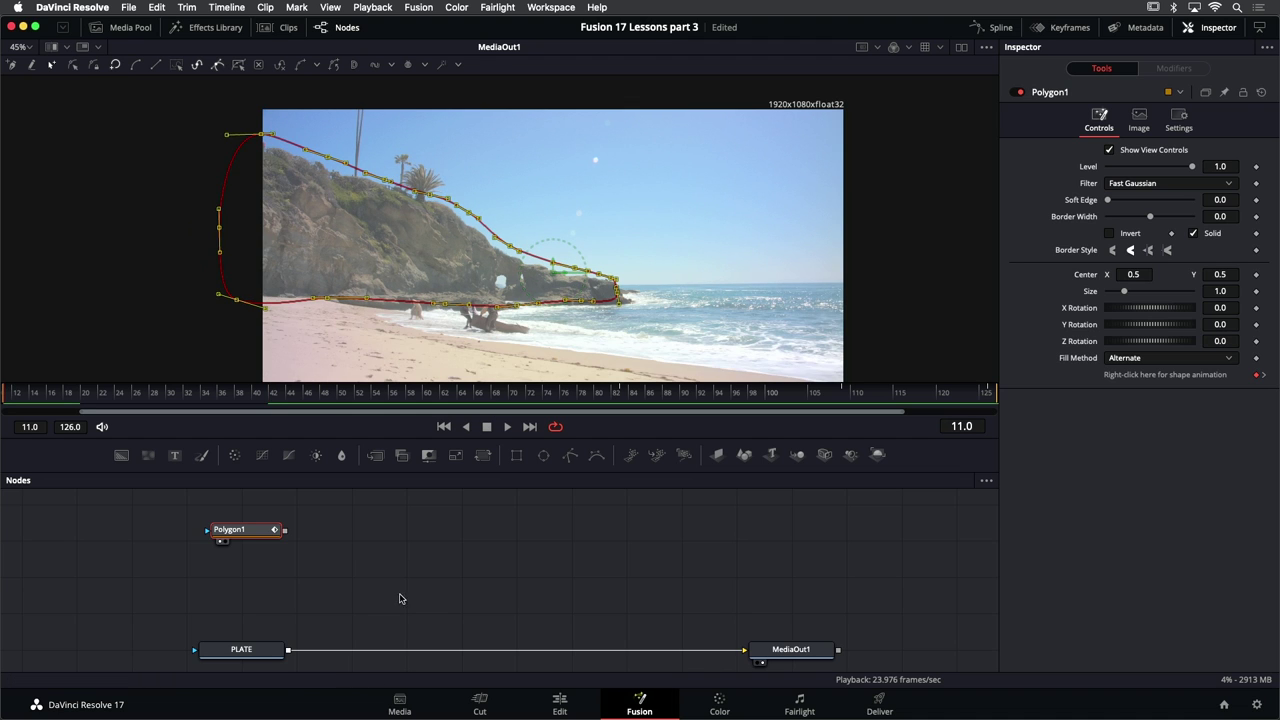
Rename the Polygon1 tool to POLY_ROCKS from its Inspector header
scroll(373, 607, left, 3)
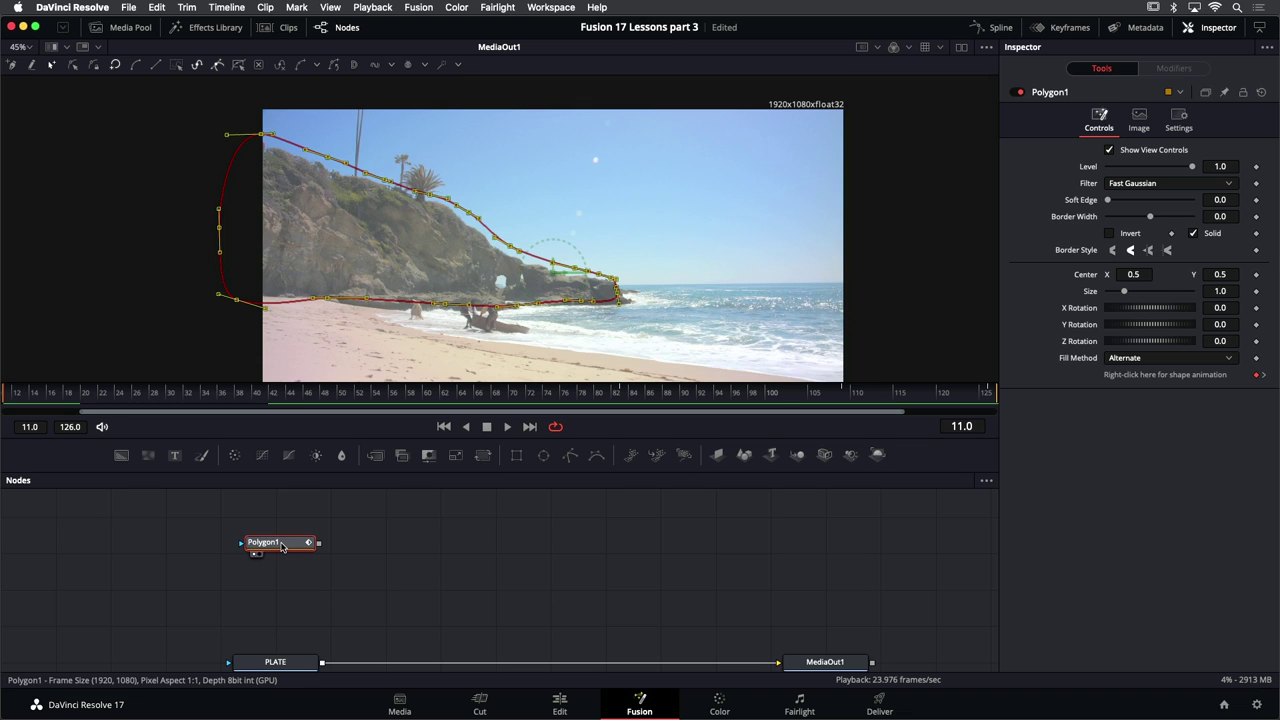
right_click(1053, 95)
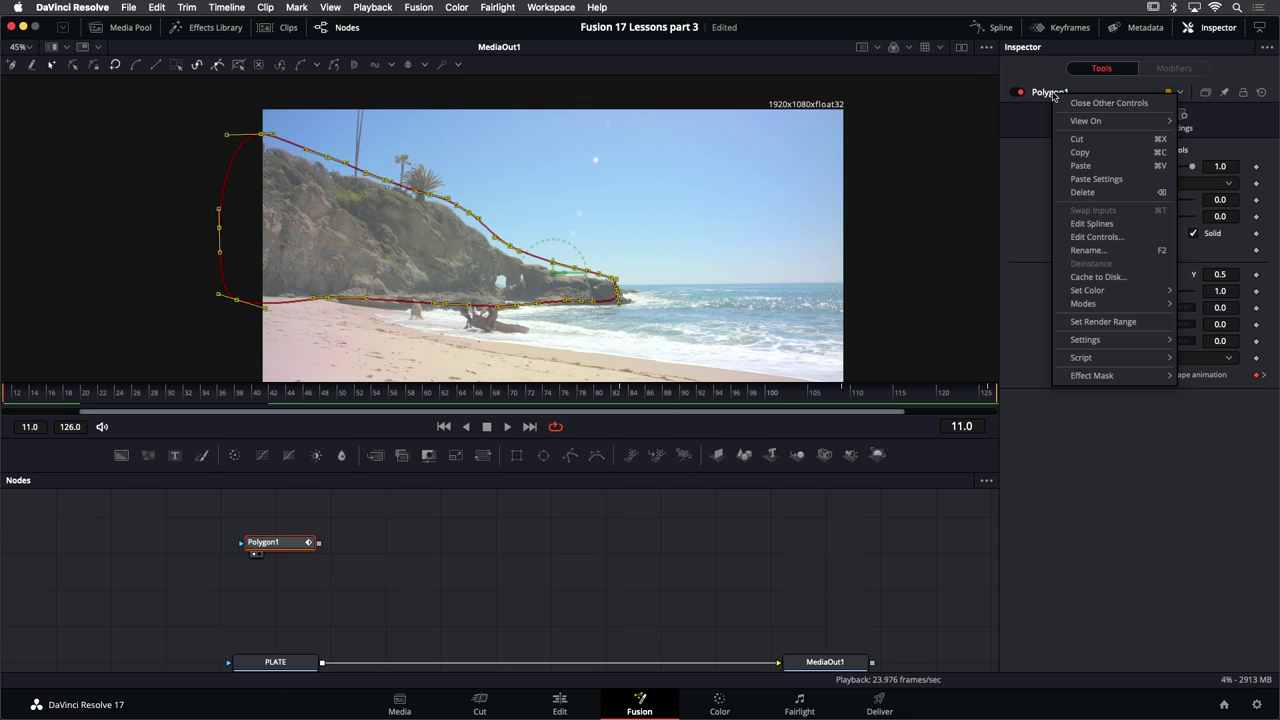
click(1088, 250)
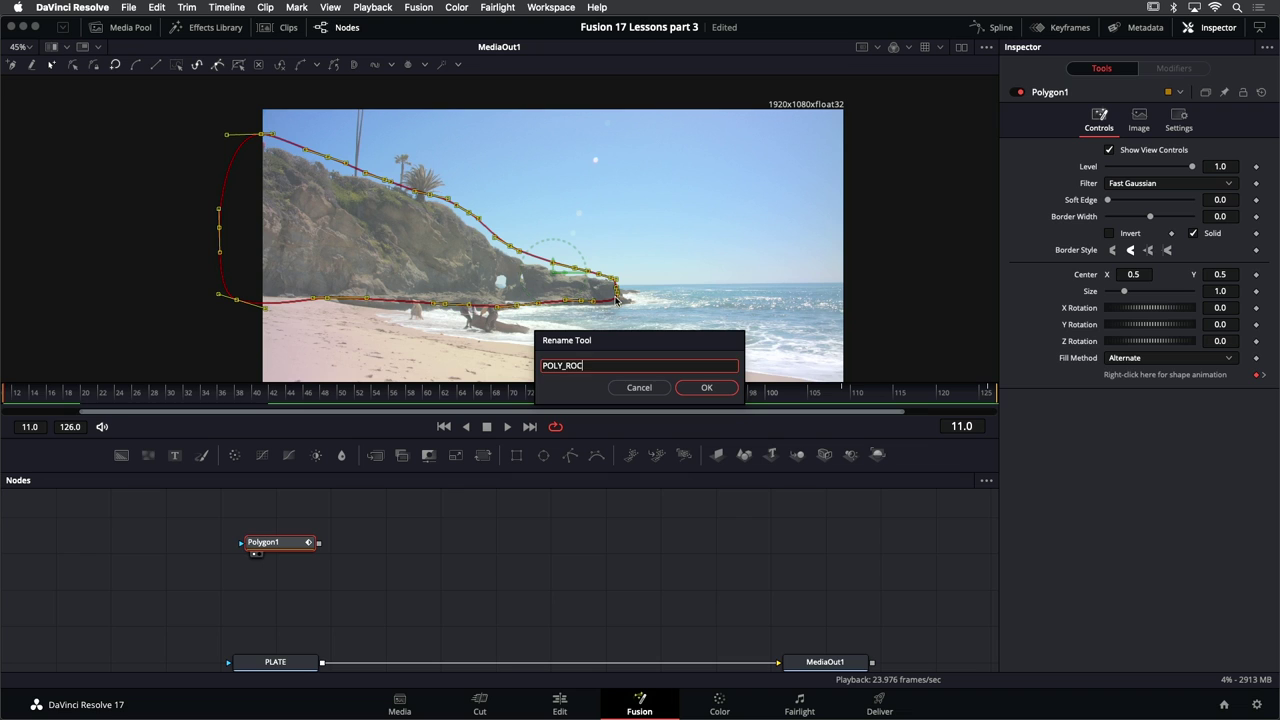
key(Return)
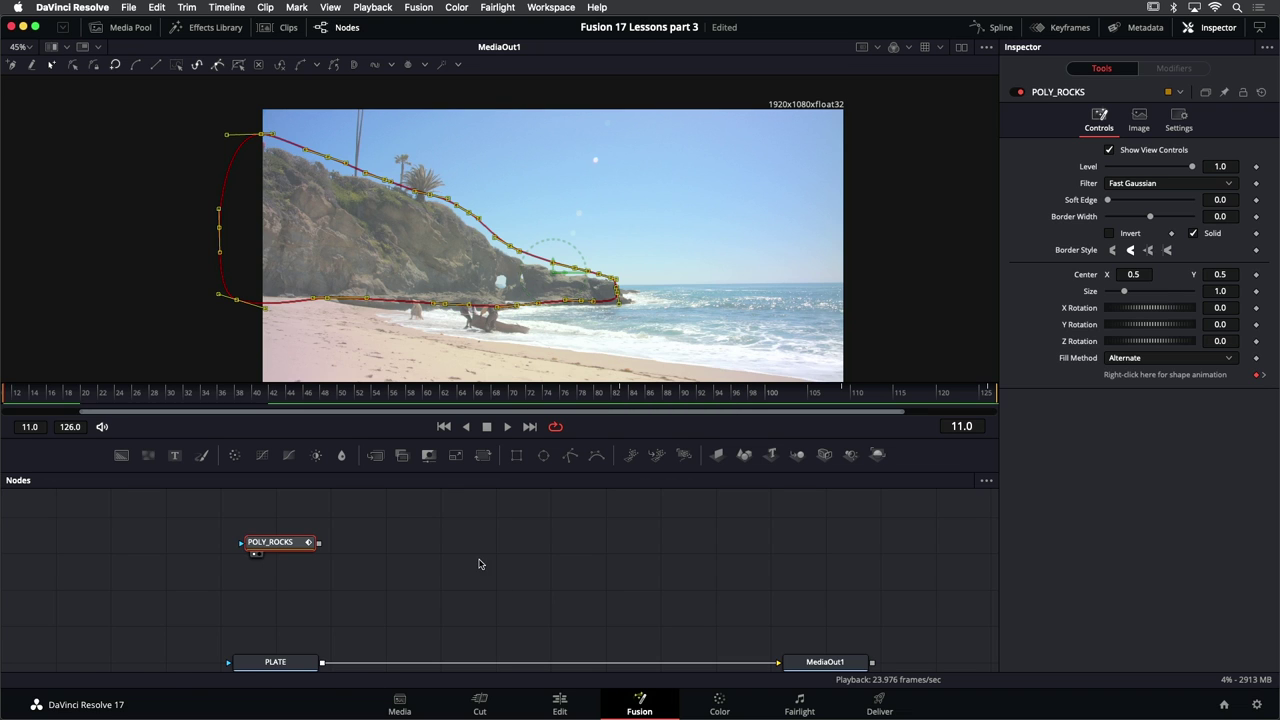
mouse_move(291, 544)
Add a Polygon tool after POLY_ROCKS and draw a closed outline along the sand
key(shift+space)
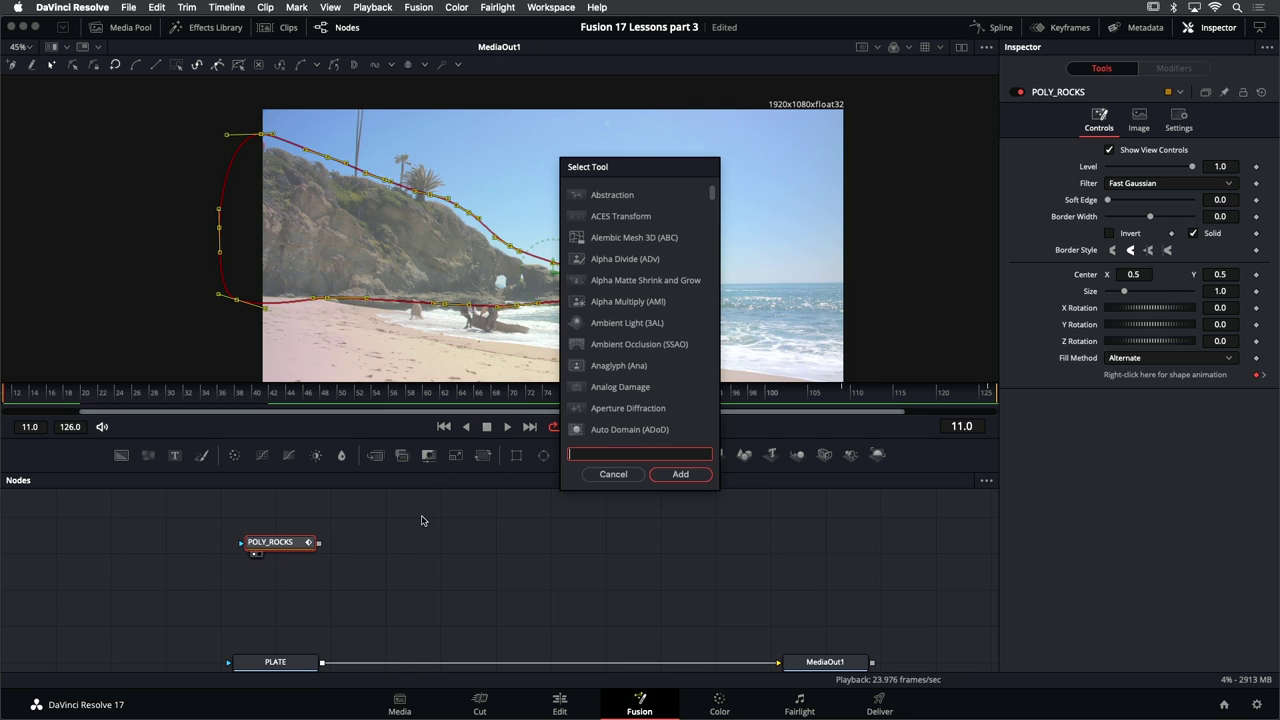
text(polyg)
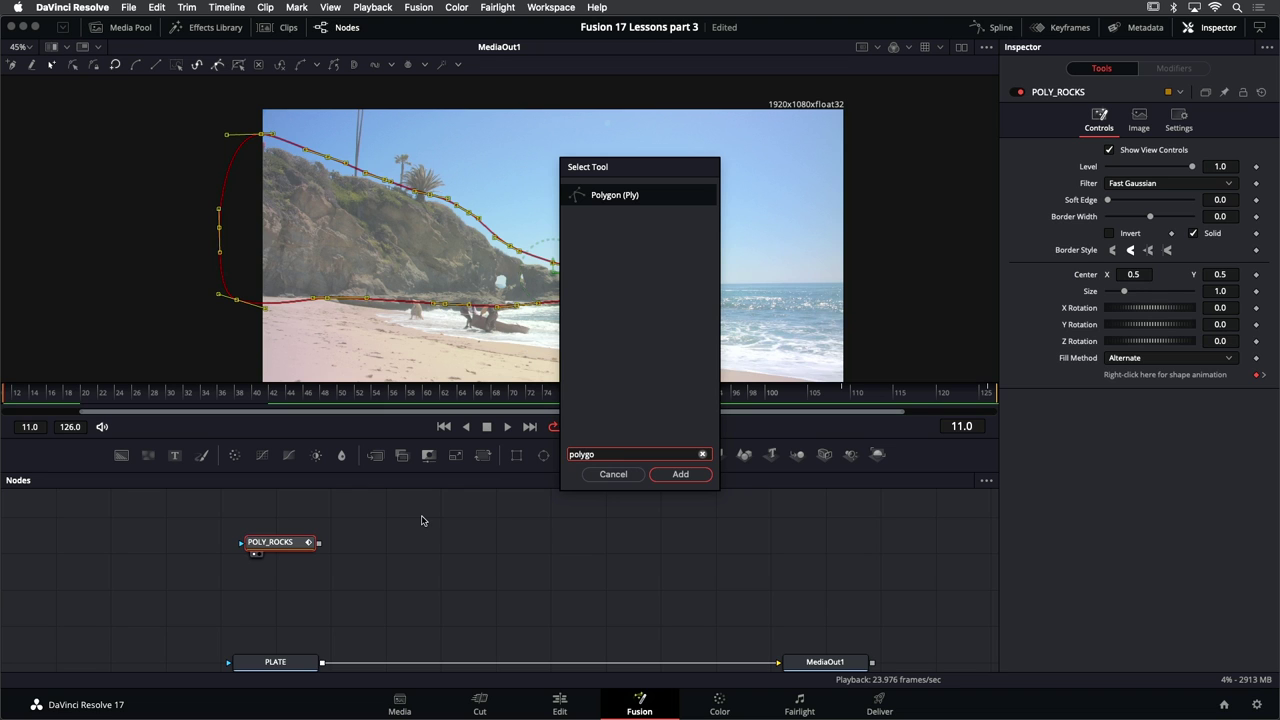
text(o)
key(Return)
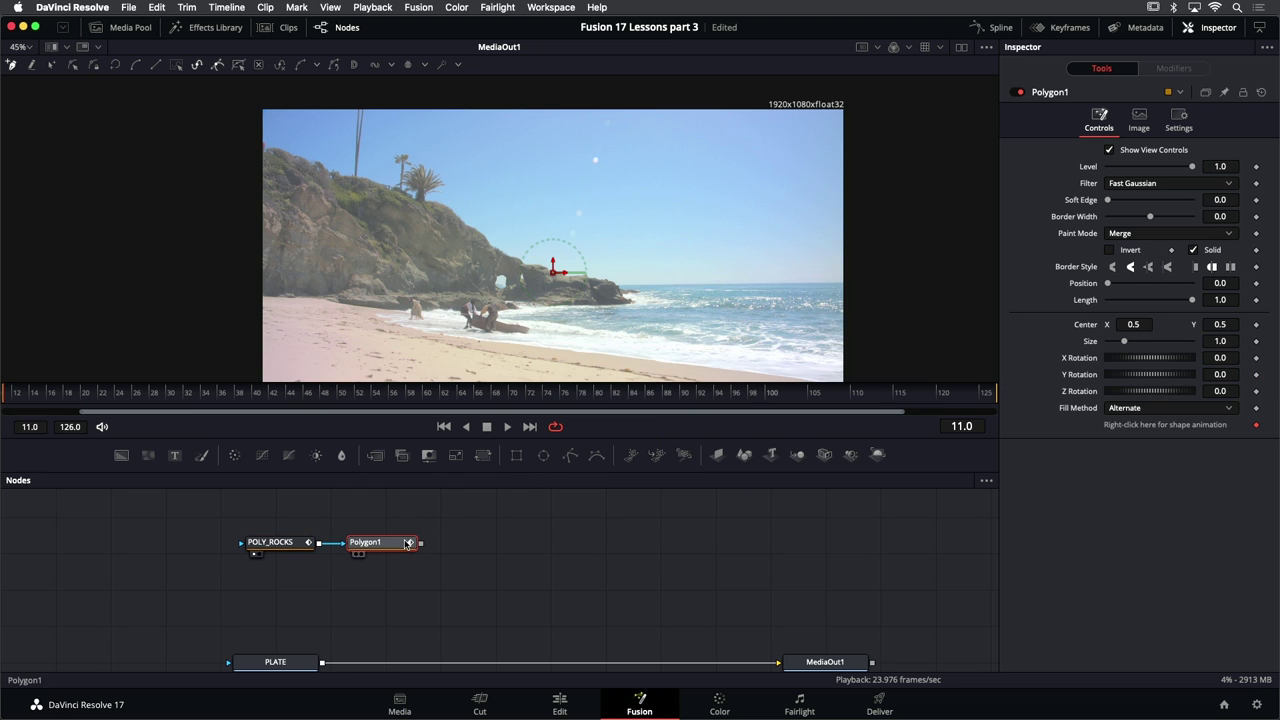
scroll(375, 200, down, 2)
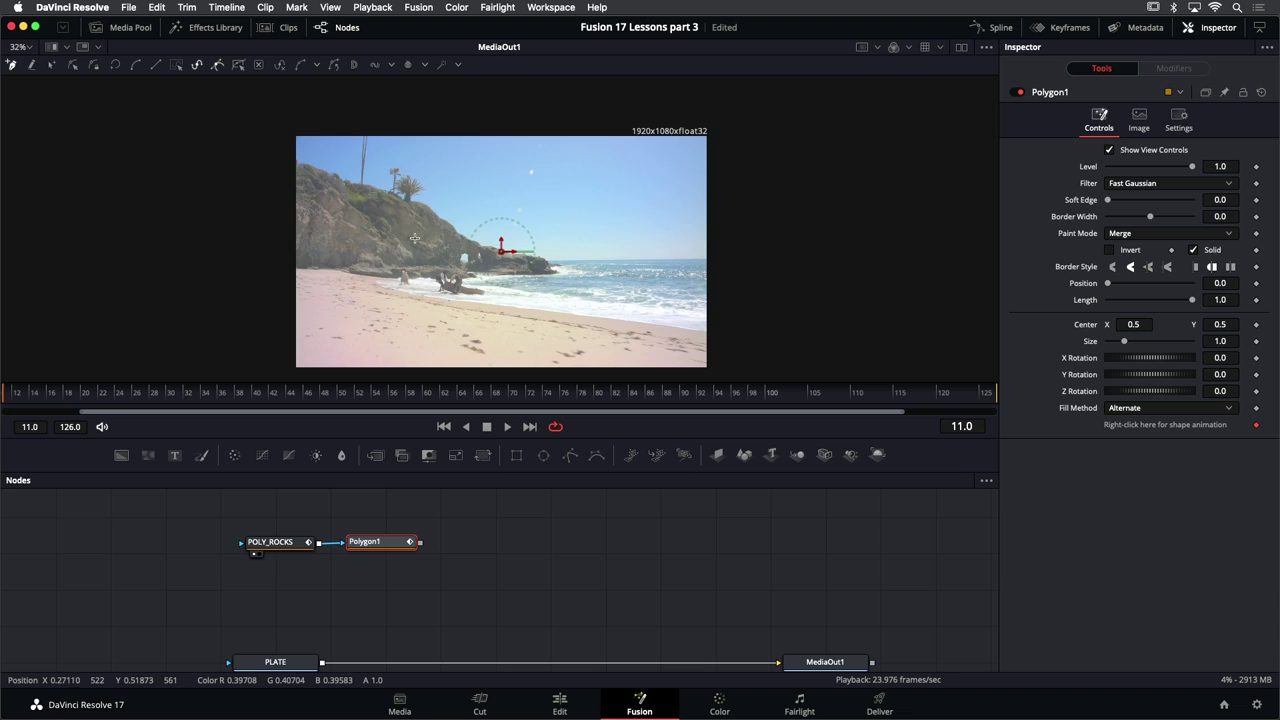
scroll(403, 228, down, 2)
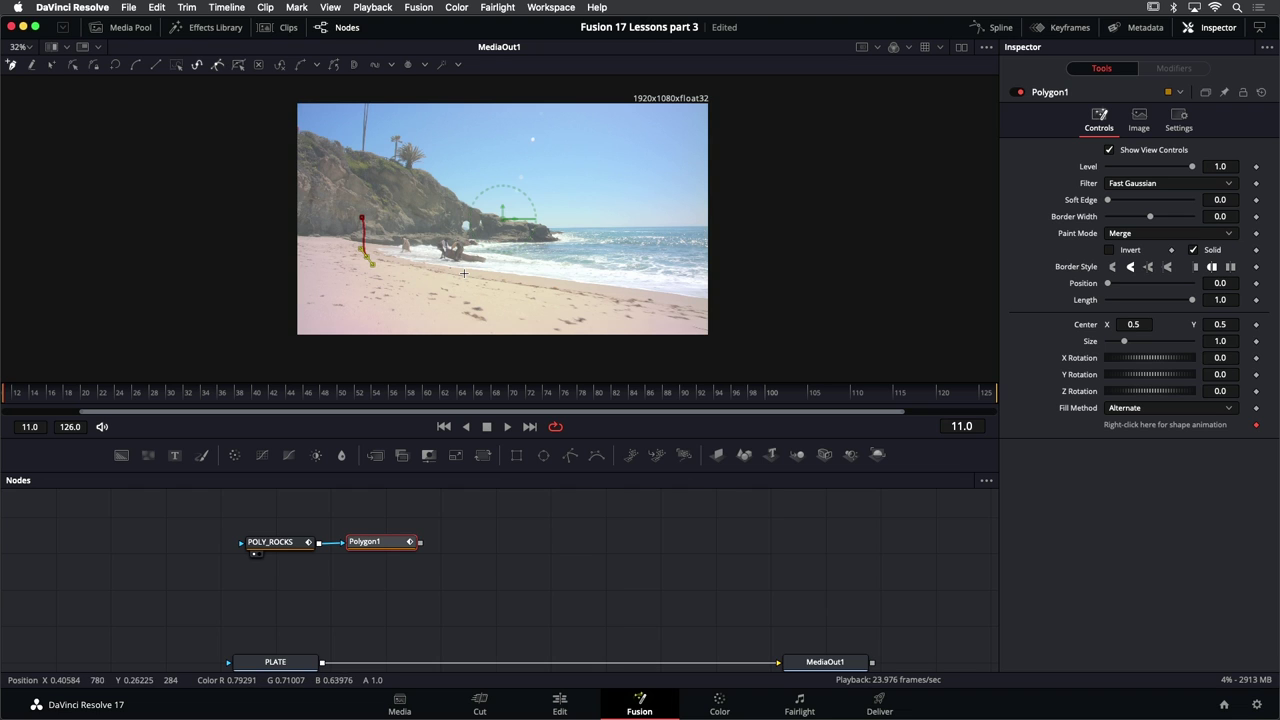
drag(463, 273, 487, 283)
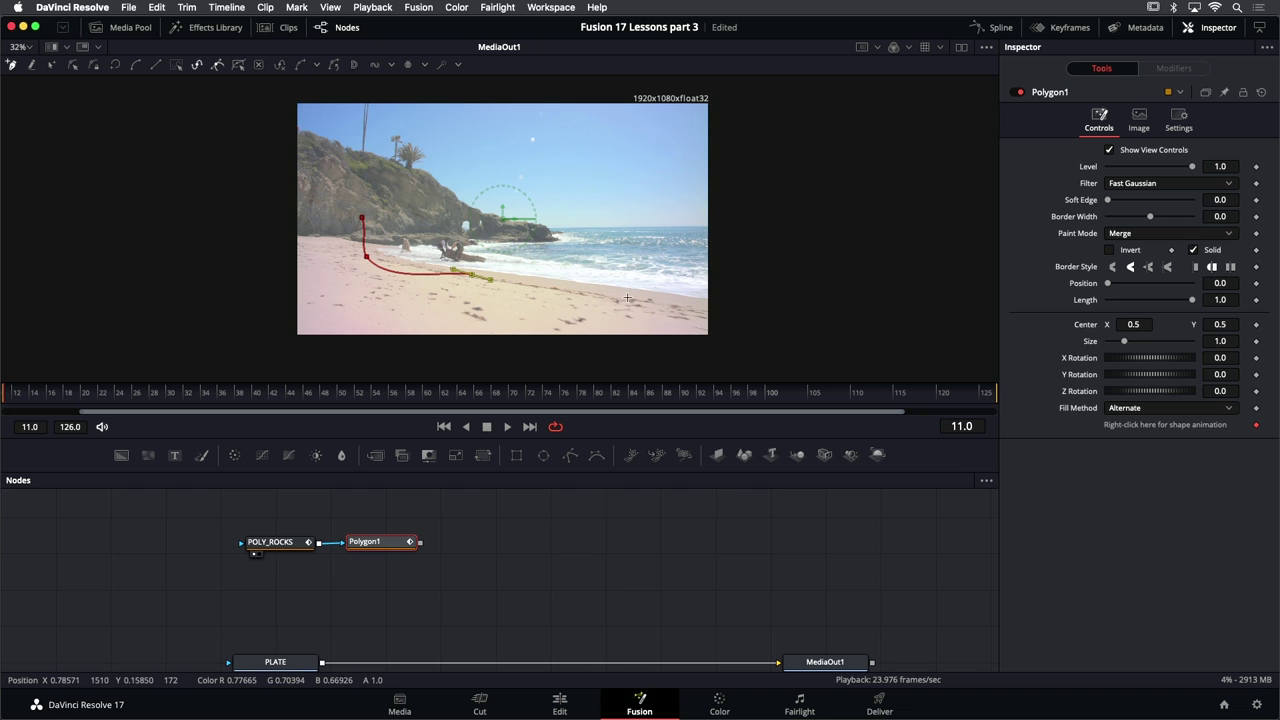
drag(627, 297, 762, 327)
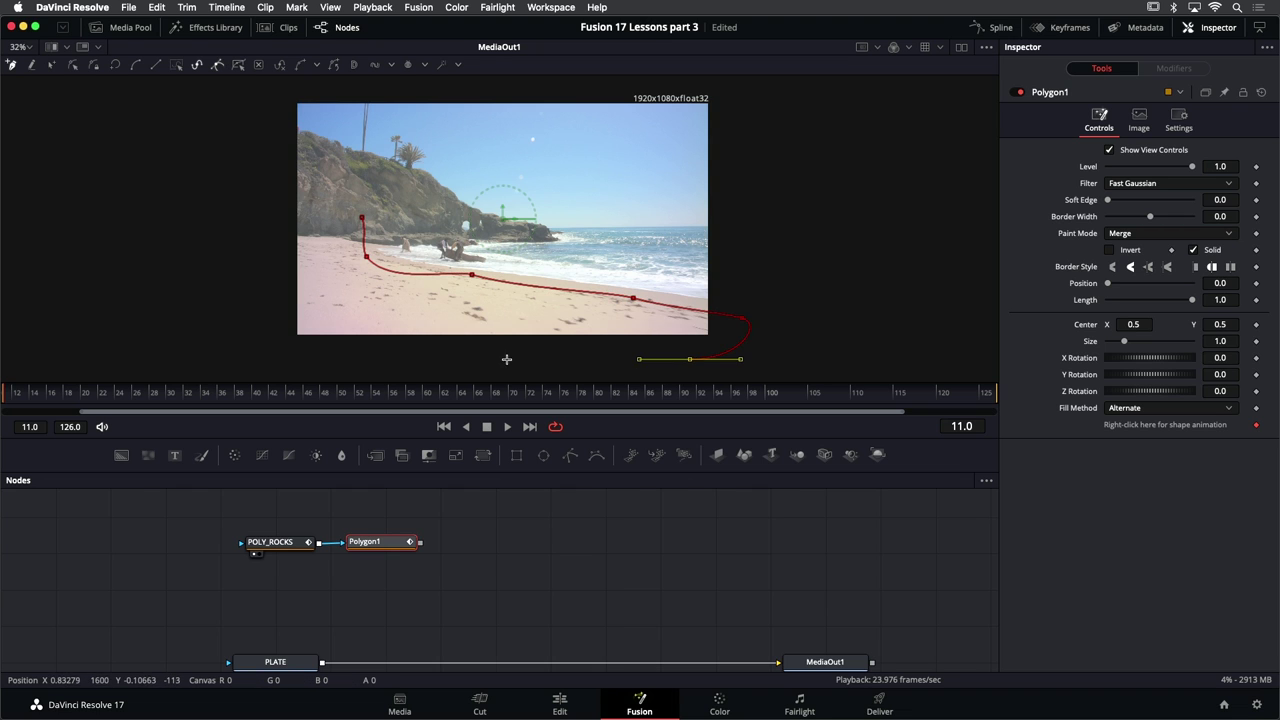
drag(284, 349, 235, 298)
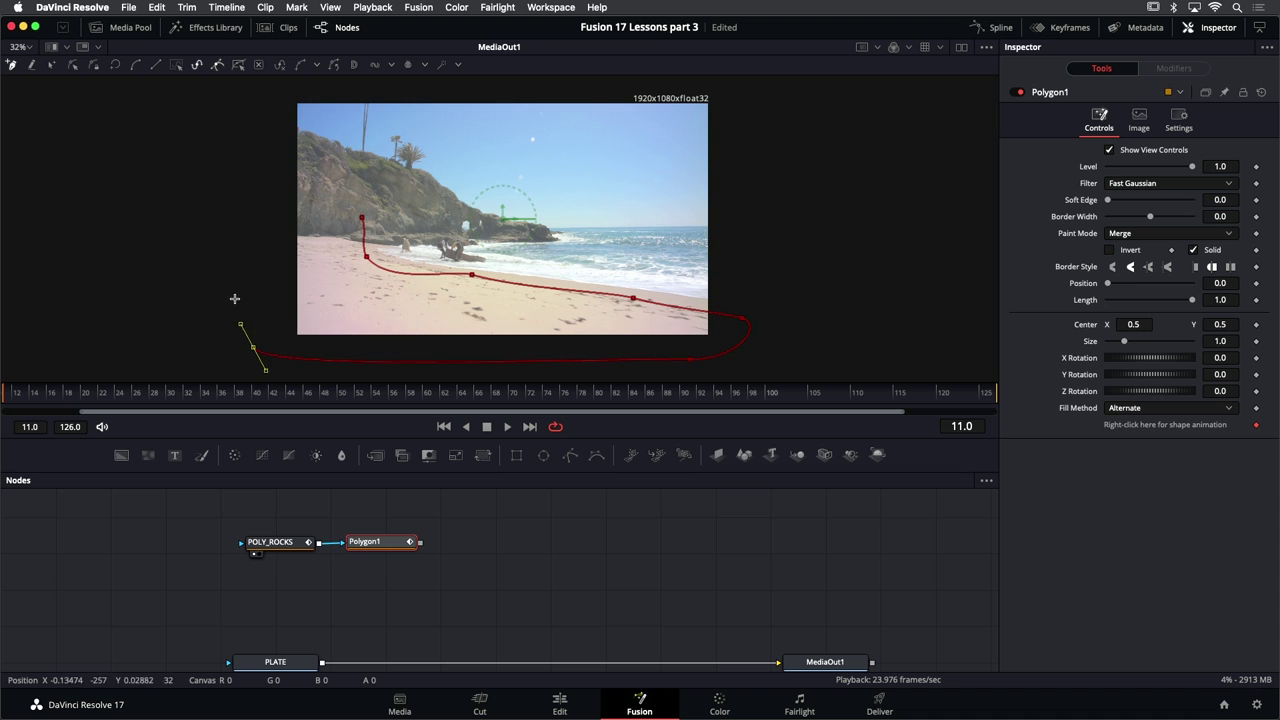
click(363, 219)
scroll(360, 250, up, 3)
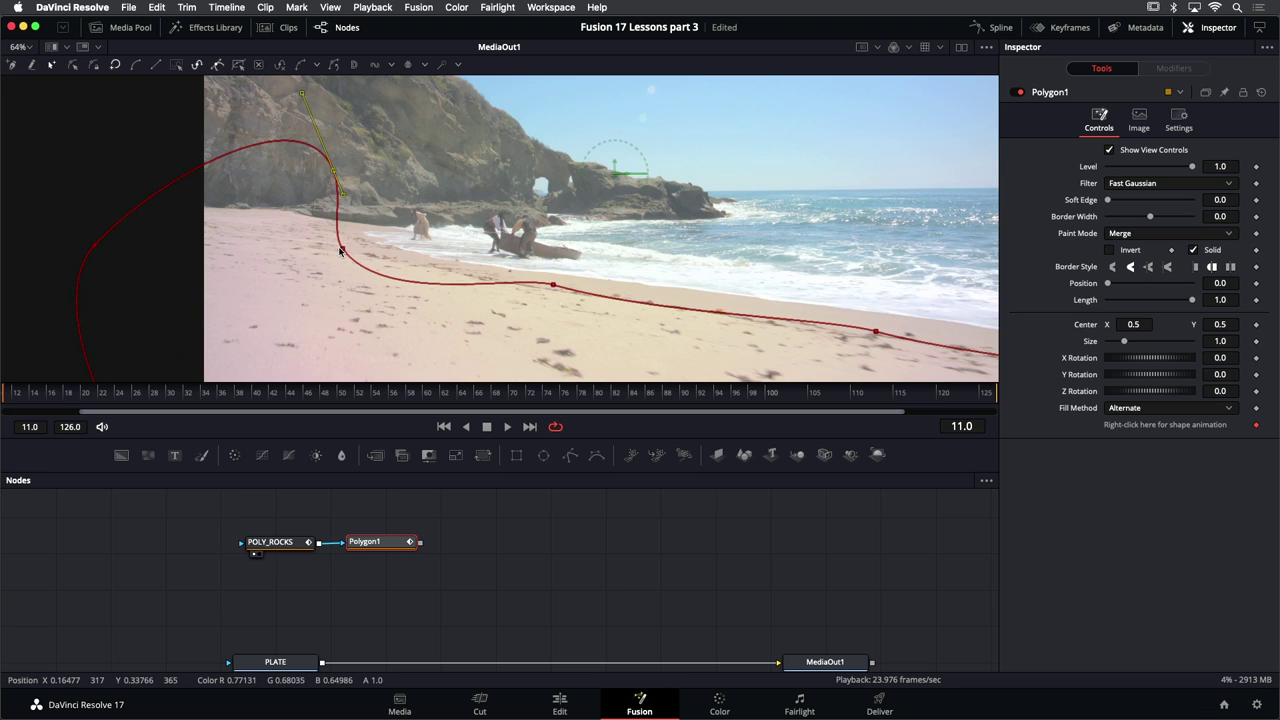
Reshape the curves at the rocks' base and mid-beach to follow the beach line, then go to the last frame
click(340, 249)
drag(388, 298, 550, 287)
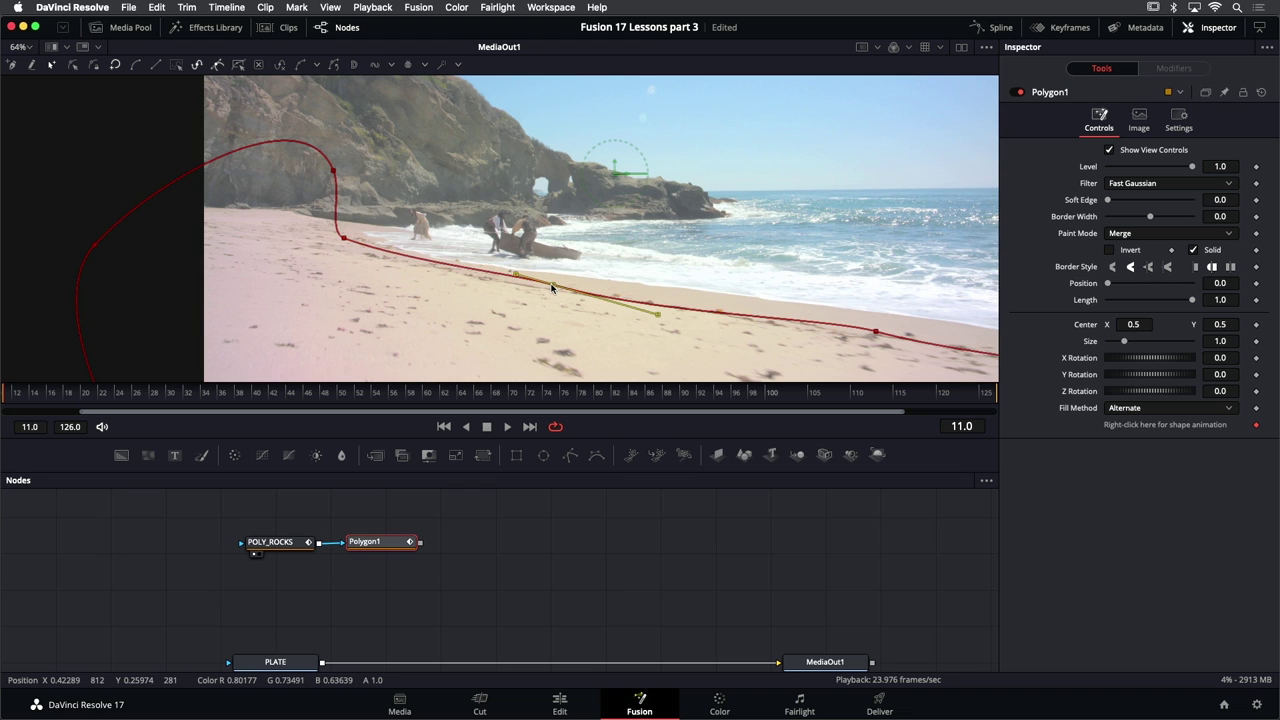
click(518, 279)
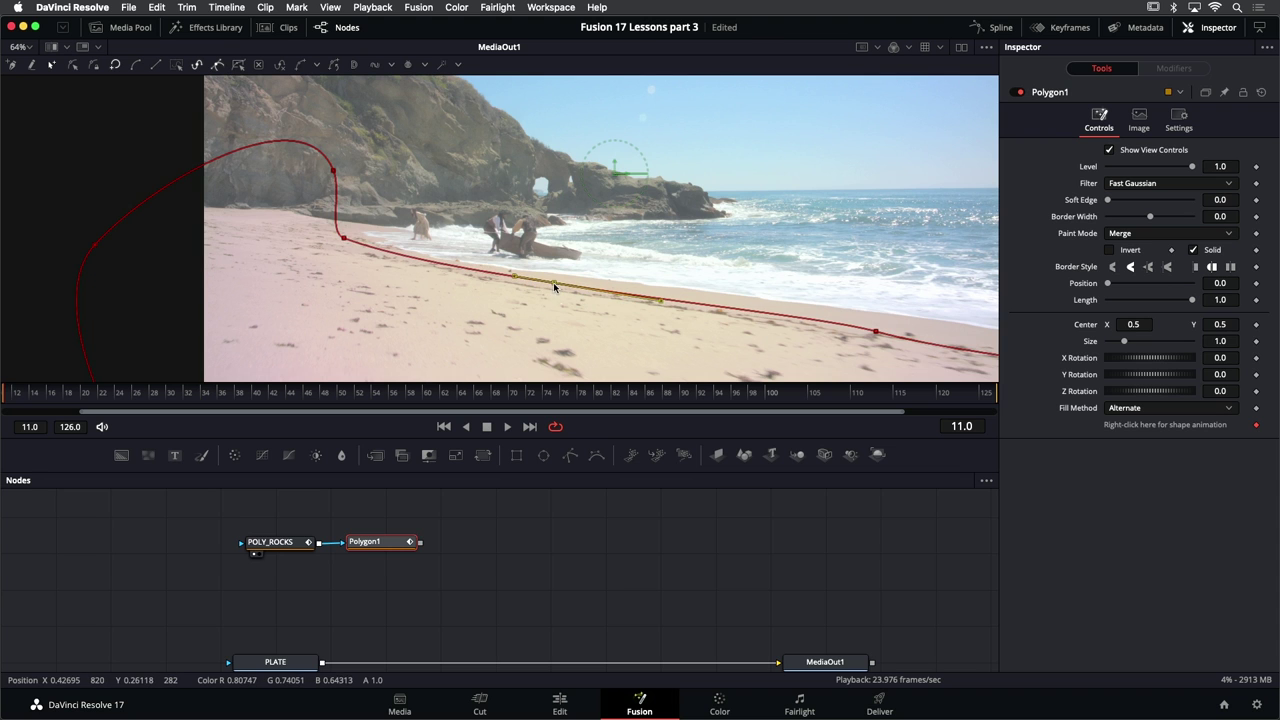
scroll(479, 272, down, 2)
scroll(607, 303, right, 2)
scroll(607, 303, down, 1)
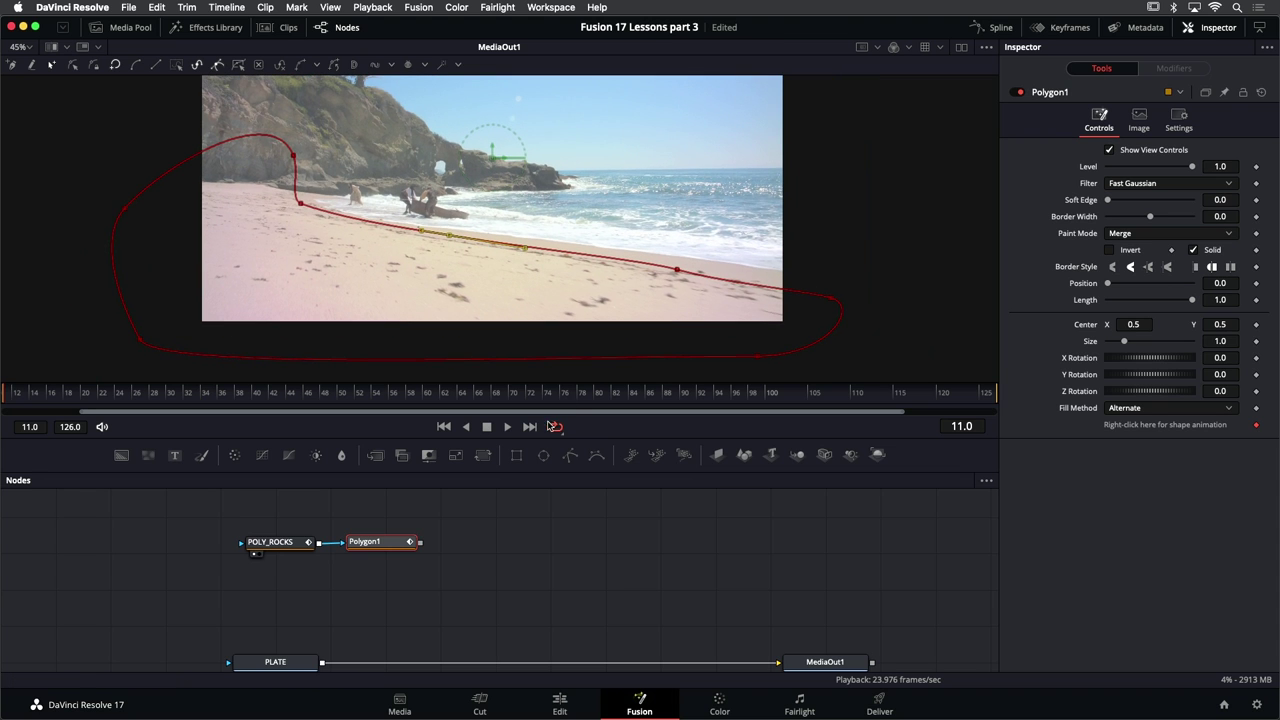
click(530, 427)
scroll(296, 171, down, 1)
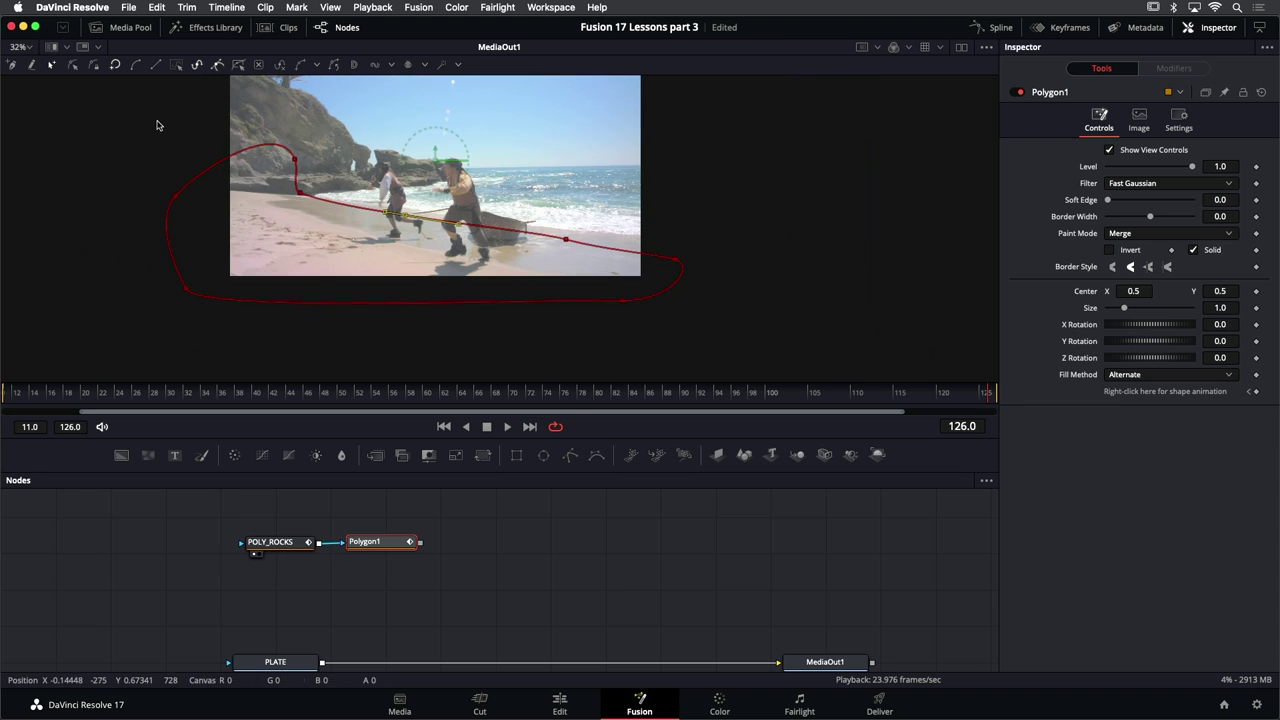
At the last frame, move the sand mask left and rotate its lower points to match the beach
drag(126, 113, 764, 348)
mouse_move(300, 197)
mouse_down()
mouse_move(244, 206)
mouse_move(287, 206)
mouse_up()
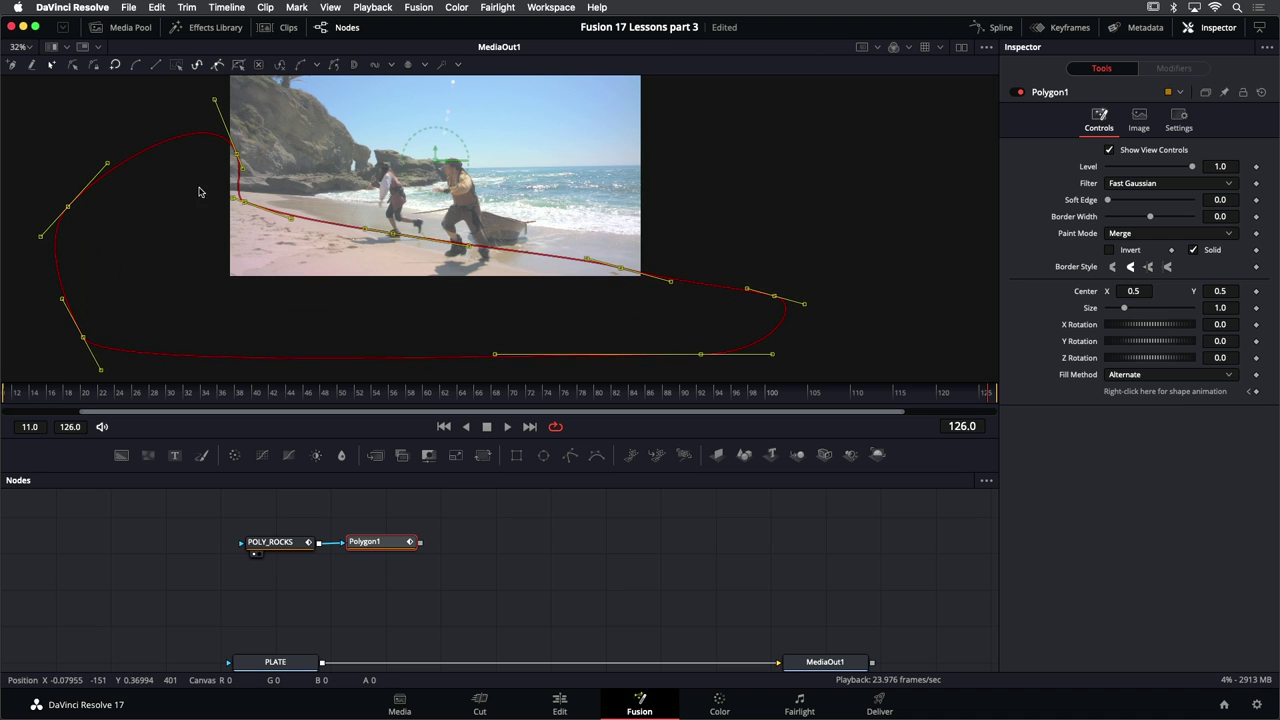
drag(199, 192, 832, 378)
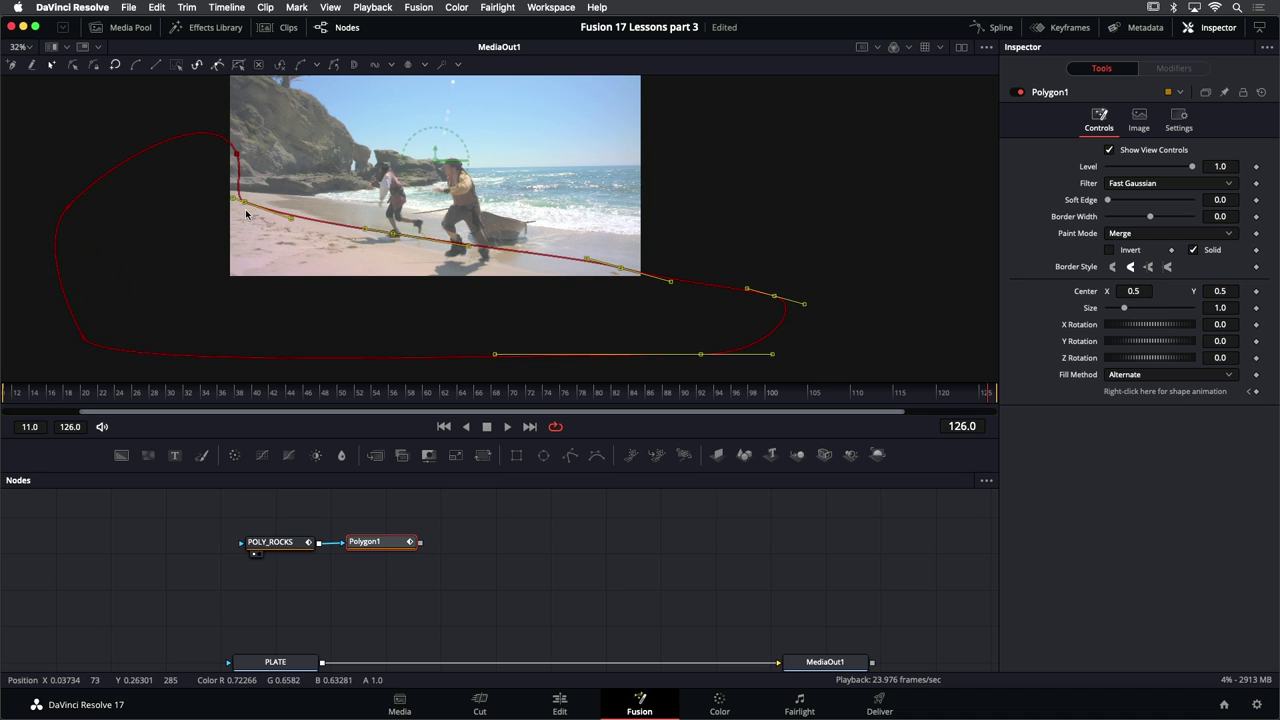
drag(247, 207, 221, 212)
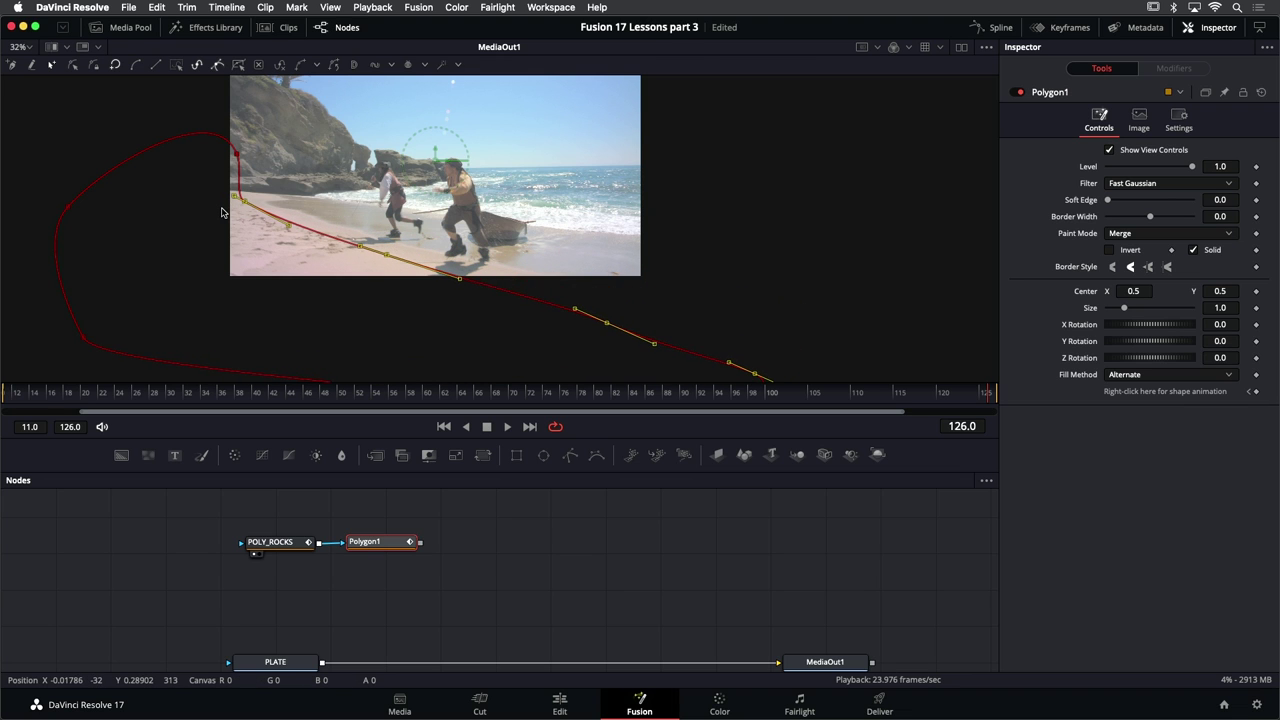
Return to the first frame and select all Polygon1 points
click(444, 427)
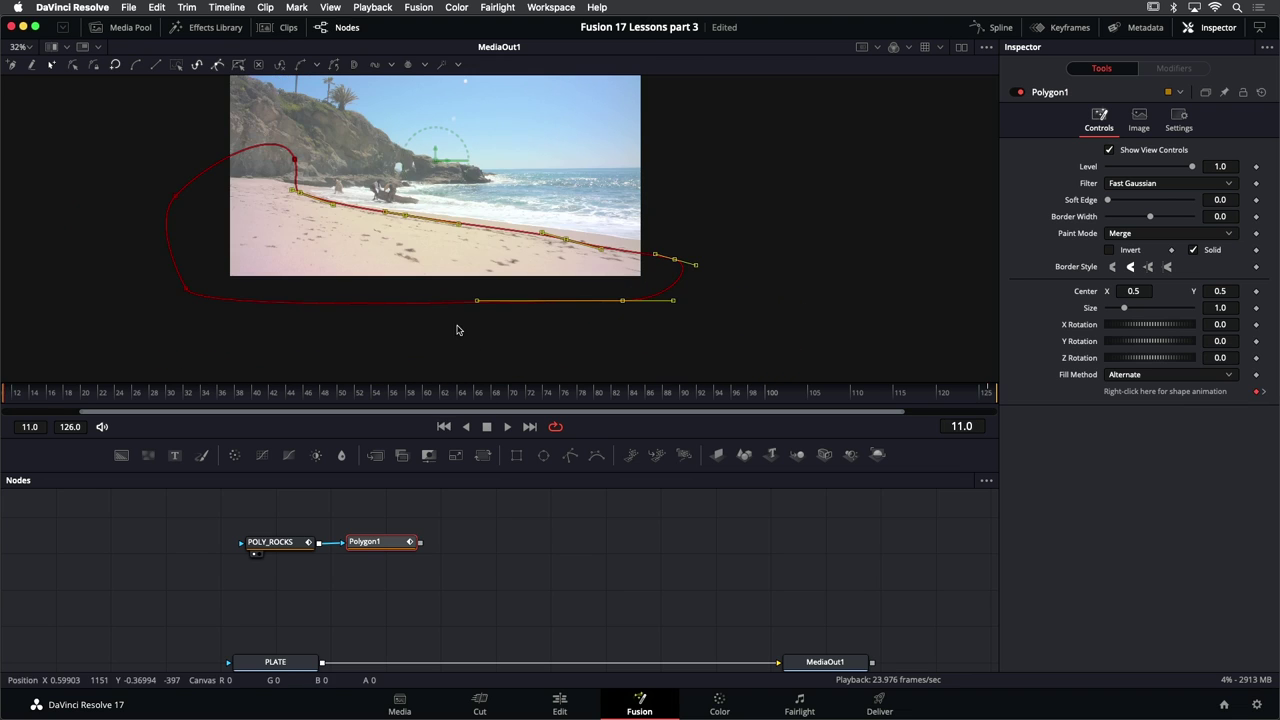
drag(122, 118, 688, 337)
key(ctrl+f)
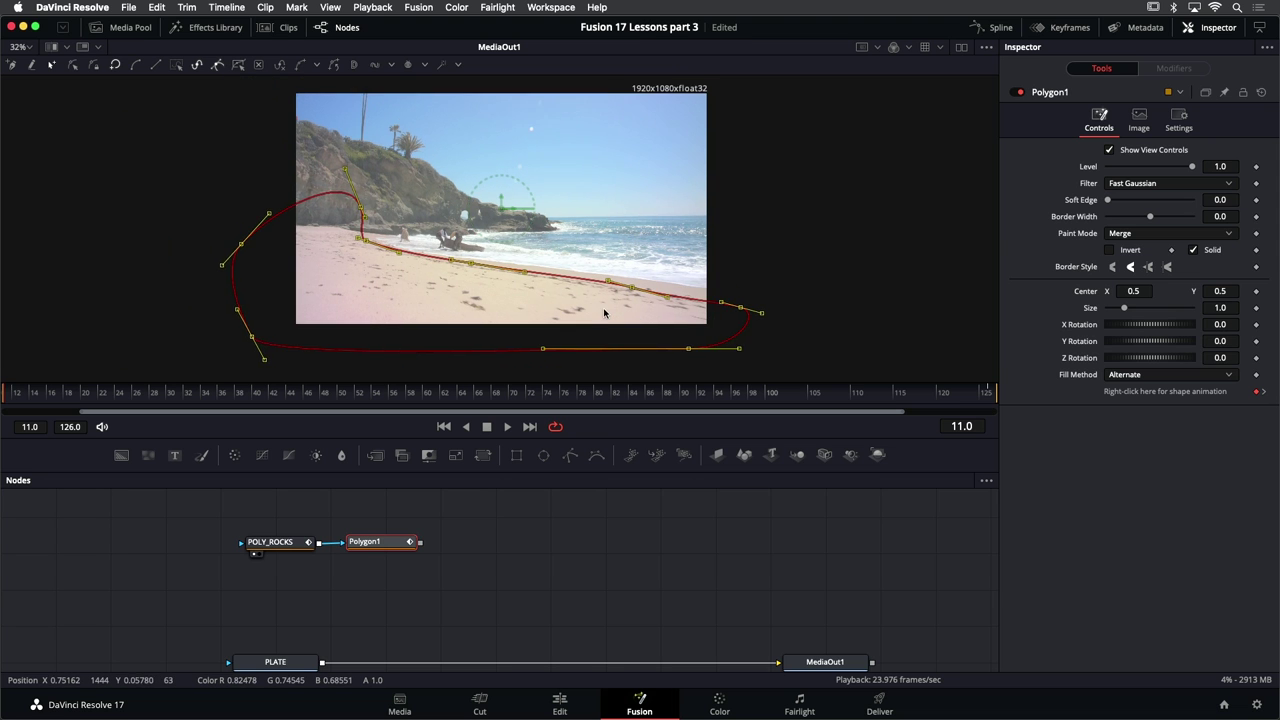
At frame 49, nudge the mask right and swing its lower-right points upward to the shoreline
scroll(546, 303, up, 2)
key(space)
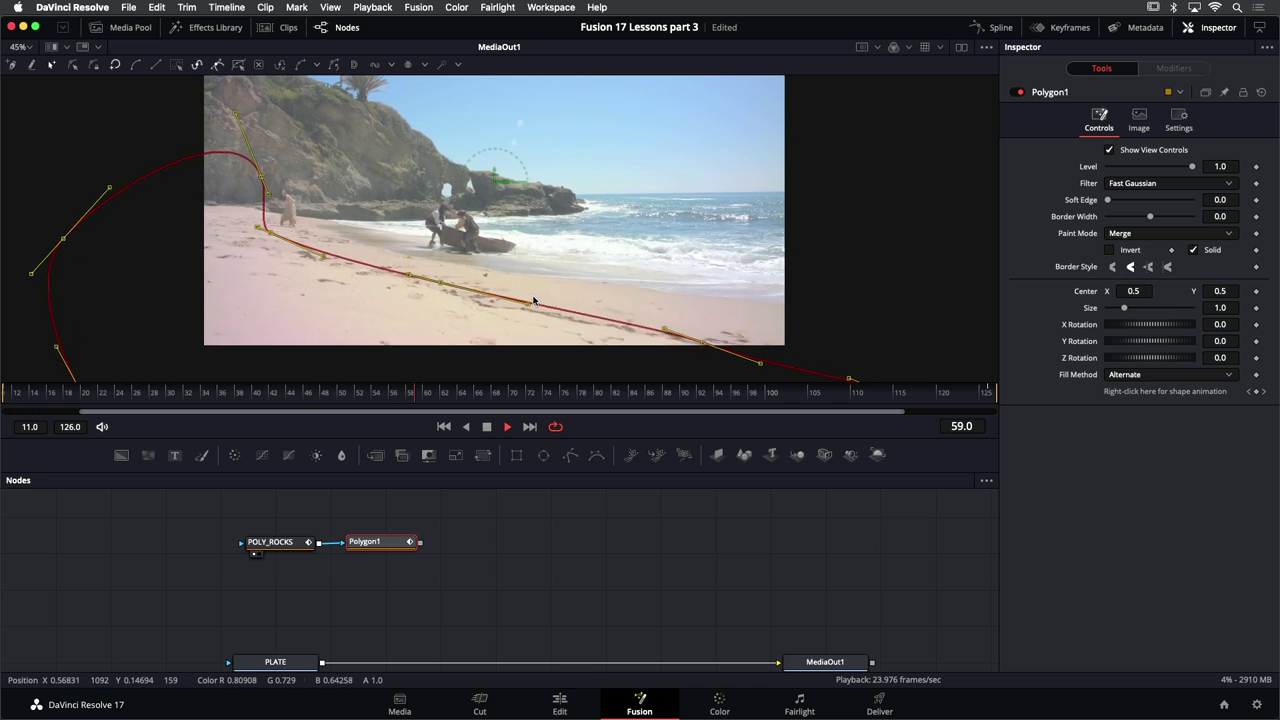
key(j)
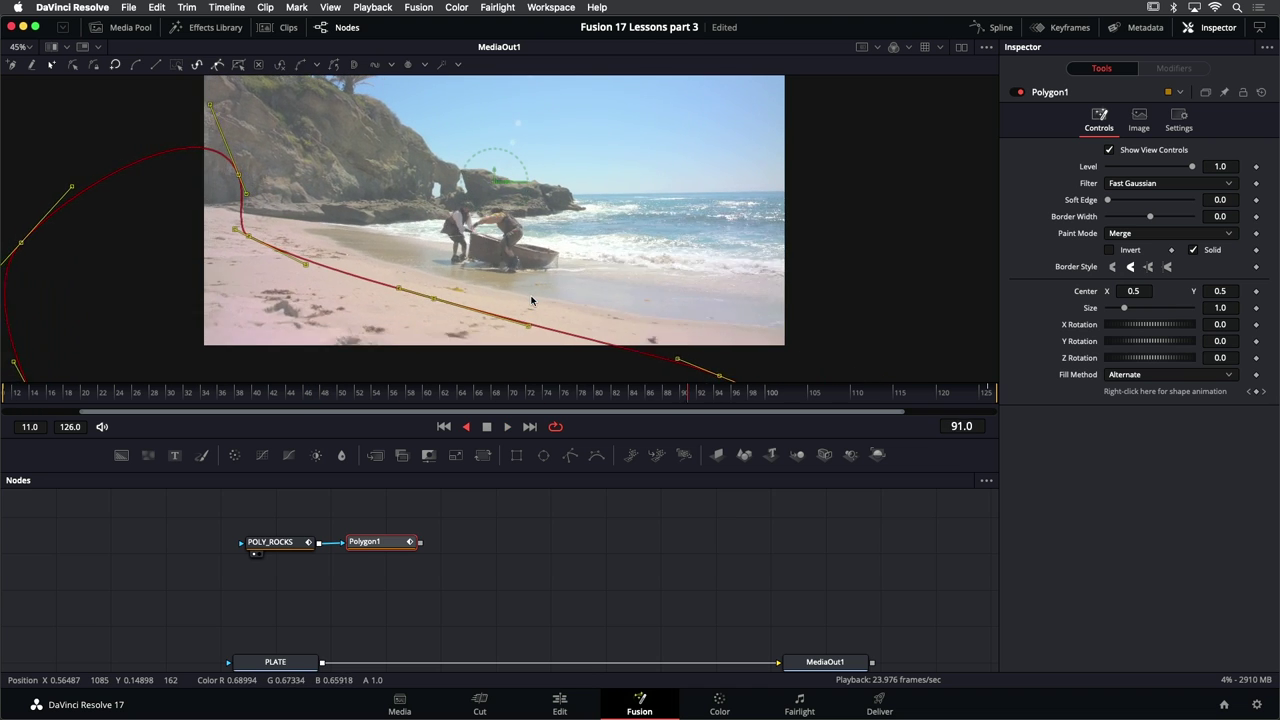
key(k)
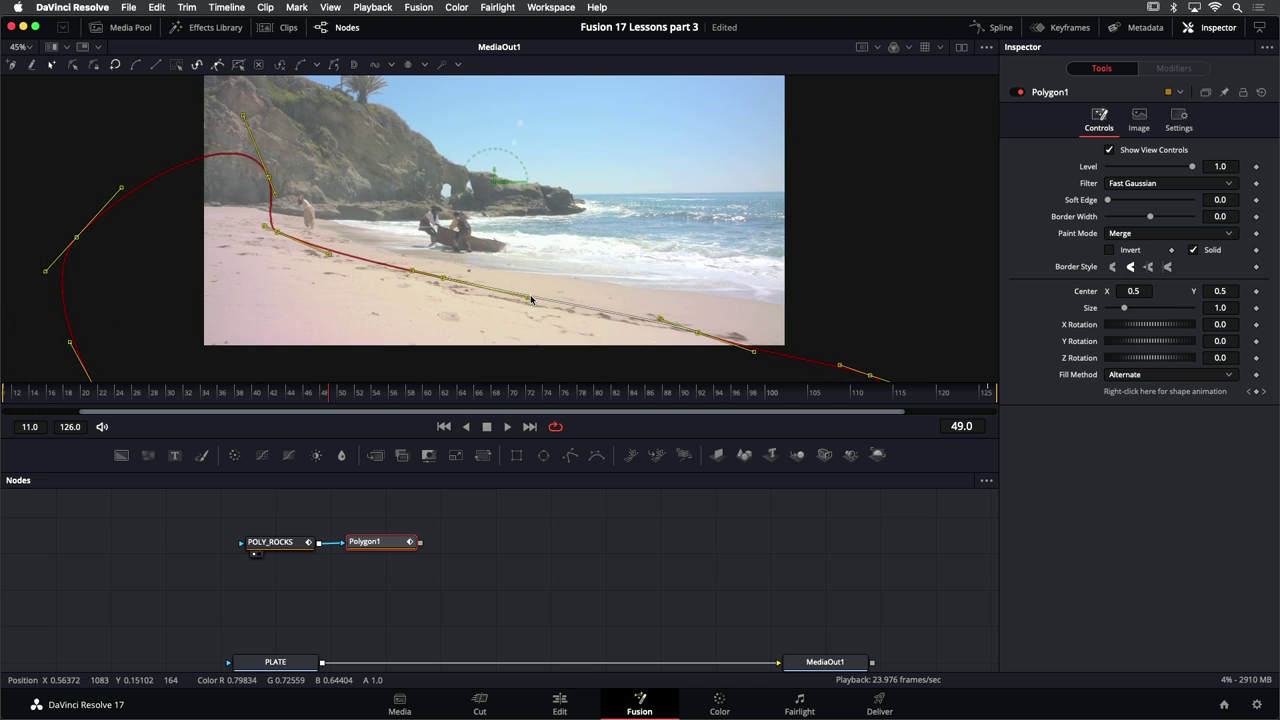
key(Right)
key(Right)
key(Right)
key(Right)
key(Right)
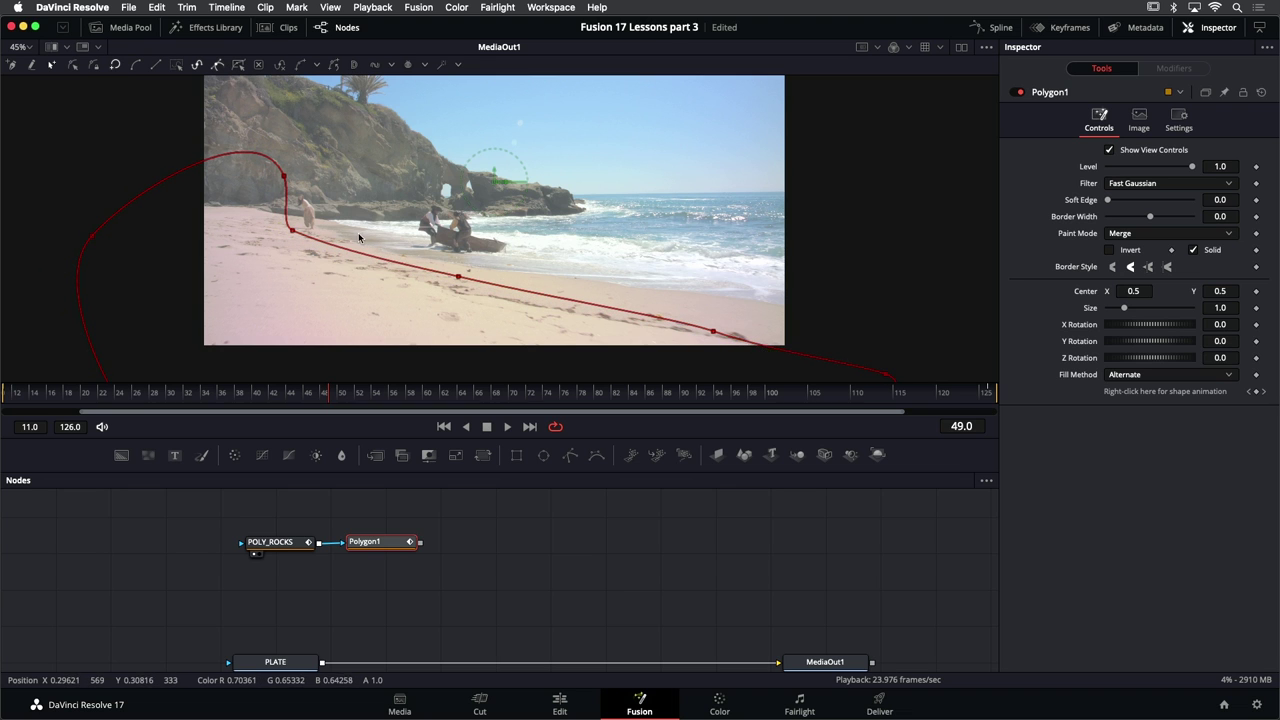
drag(358, 234, 905, 386)
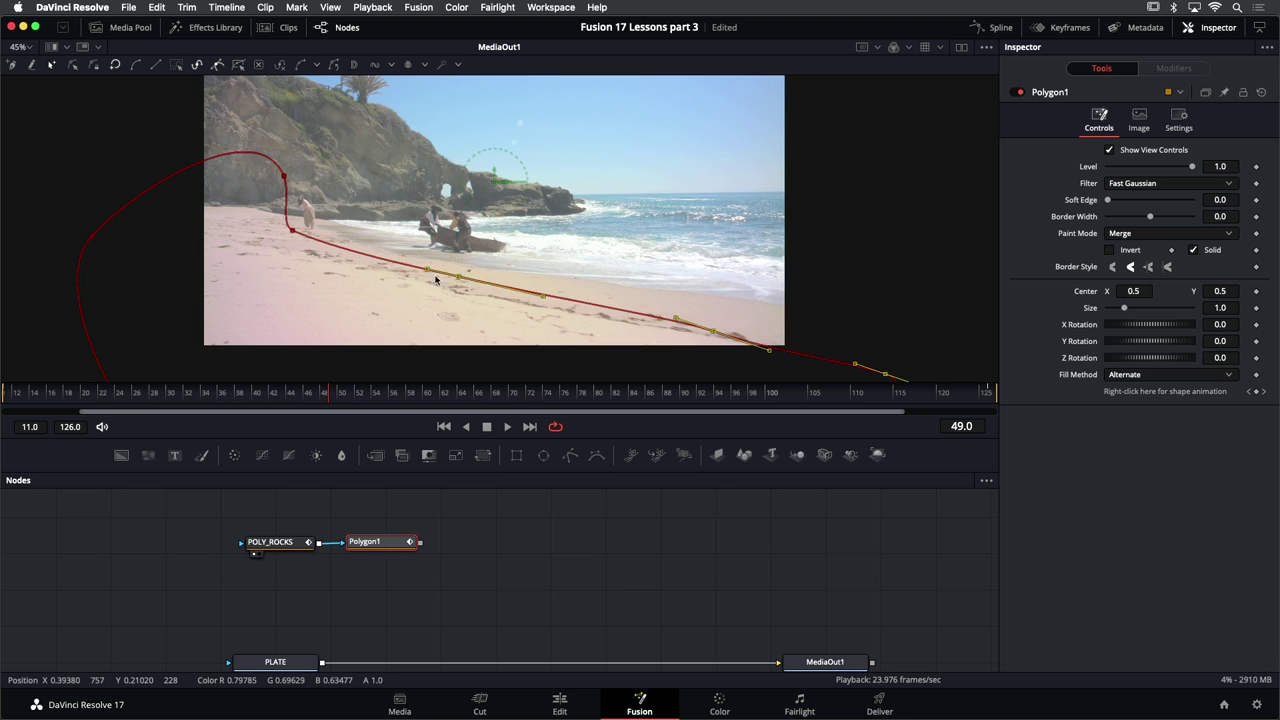
drag(446, 278, 454, 278)
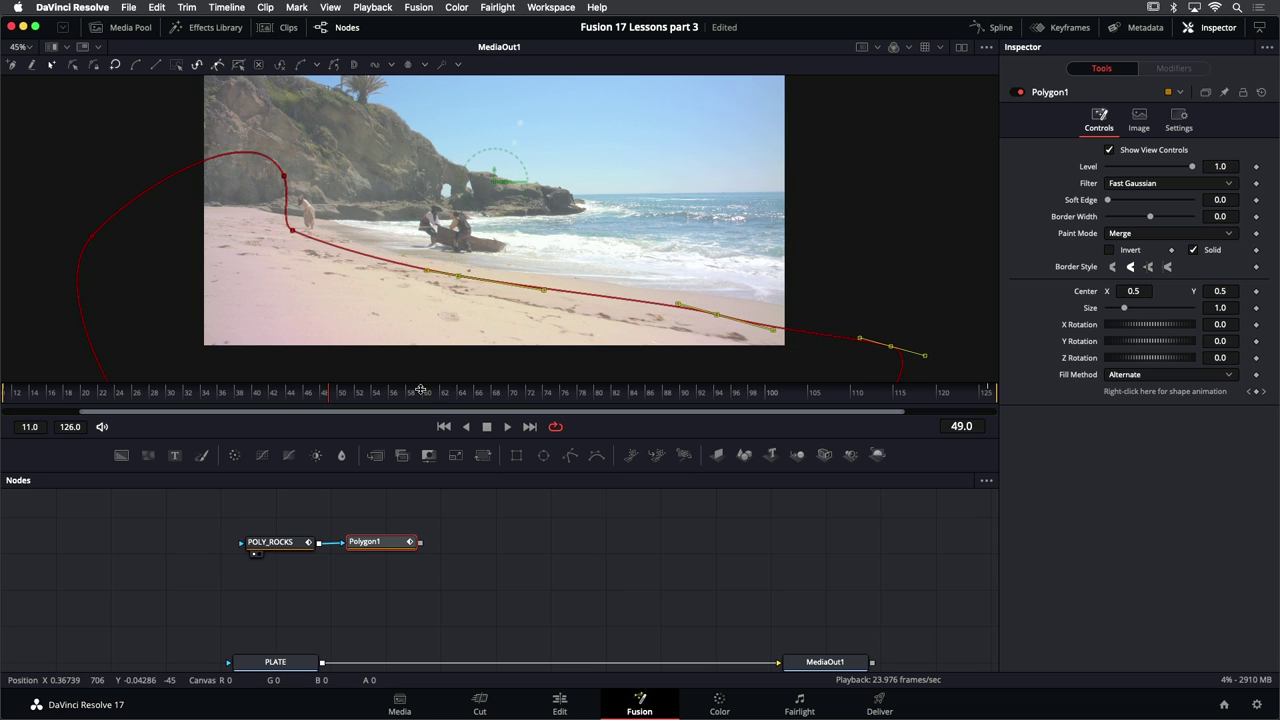
Replay the shot from frame 11 to review the mask, stopping at frame 94 and returning to the start
click(443, 426)
key(space)
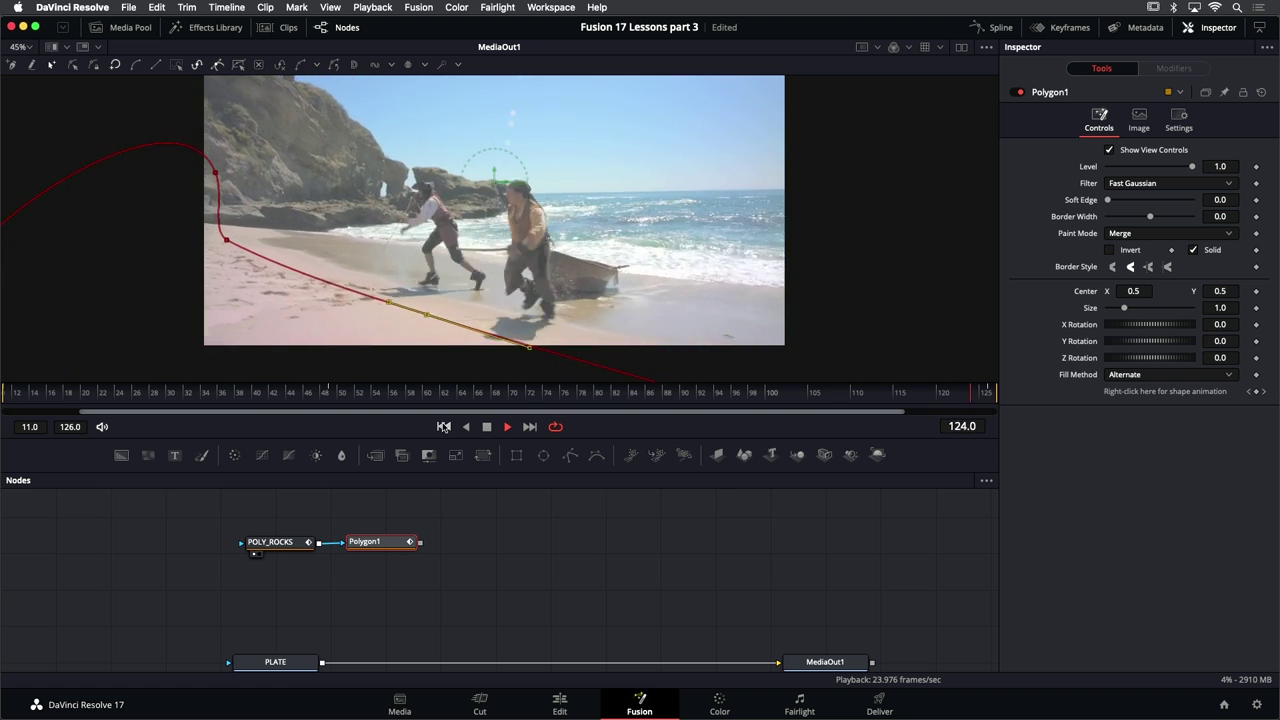
key(space)
click(445, 426)
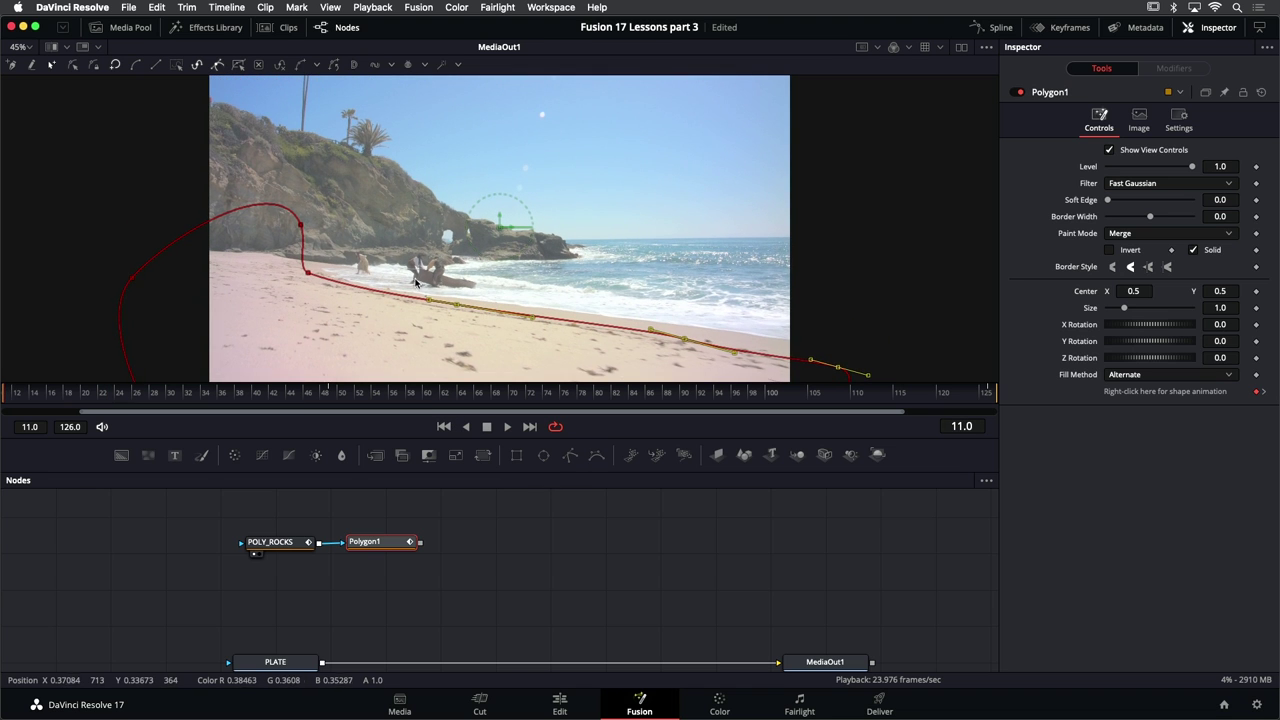
scroll(367, 272, up, 2)
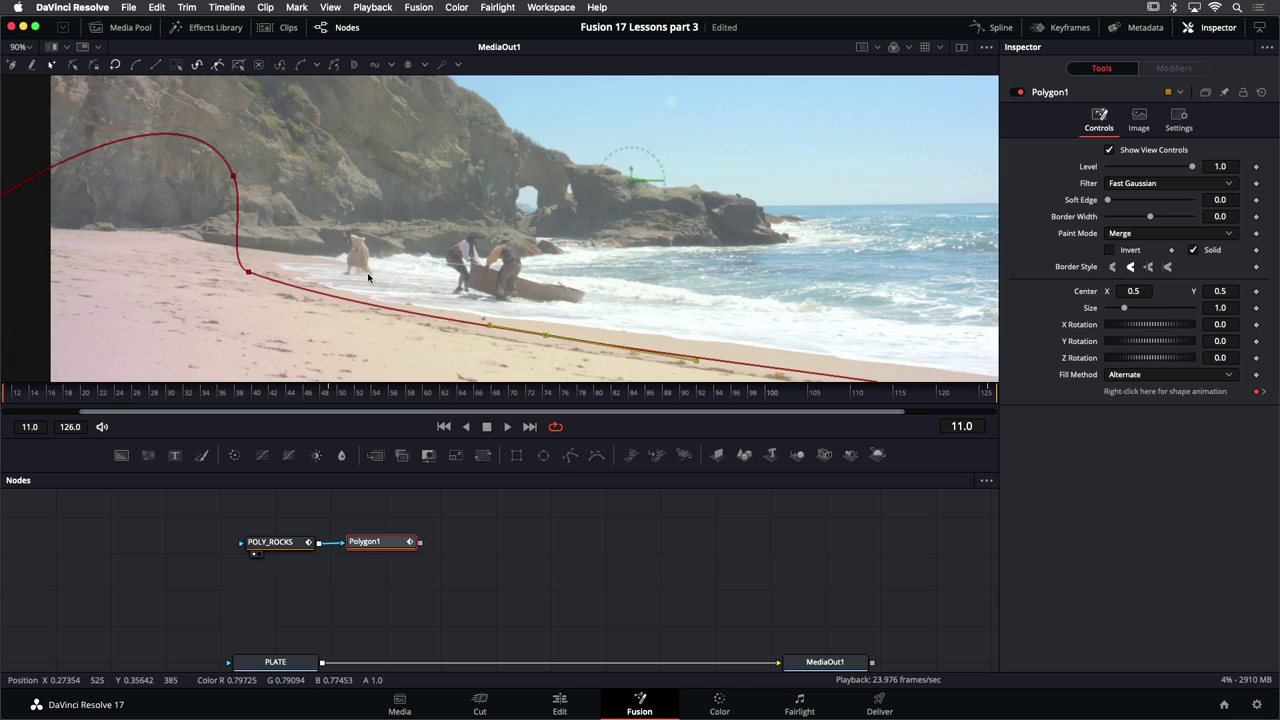
click(507, 426)
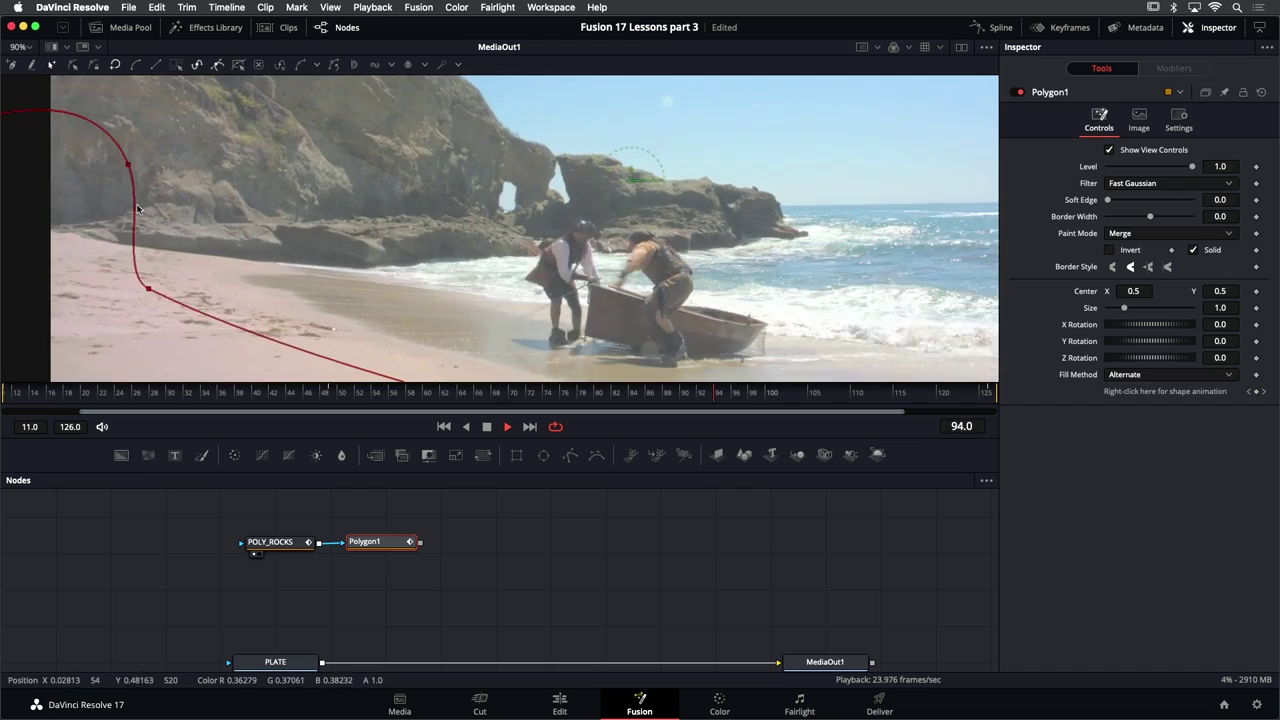
scroll(595, 224, down, 2)
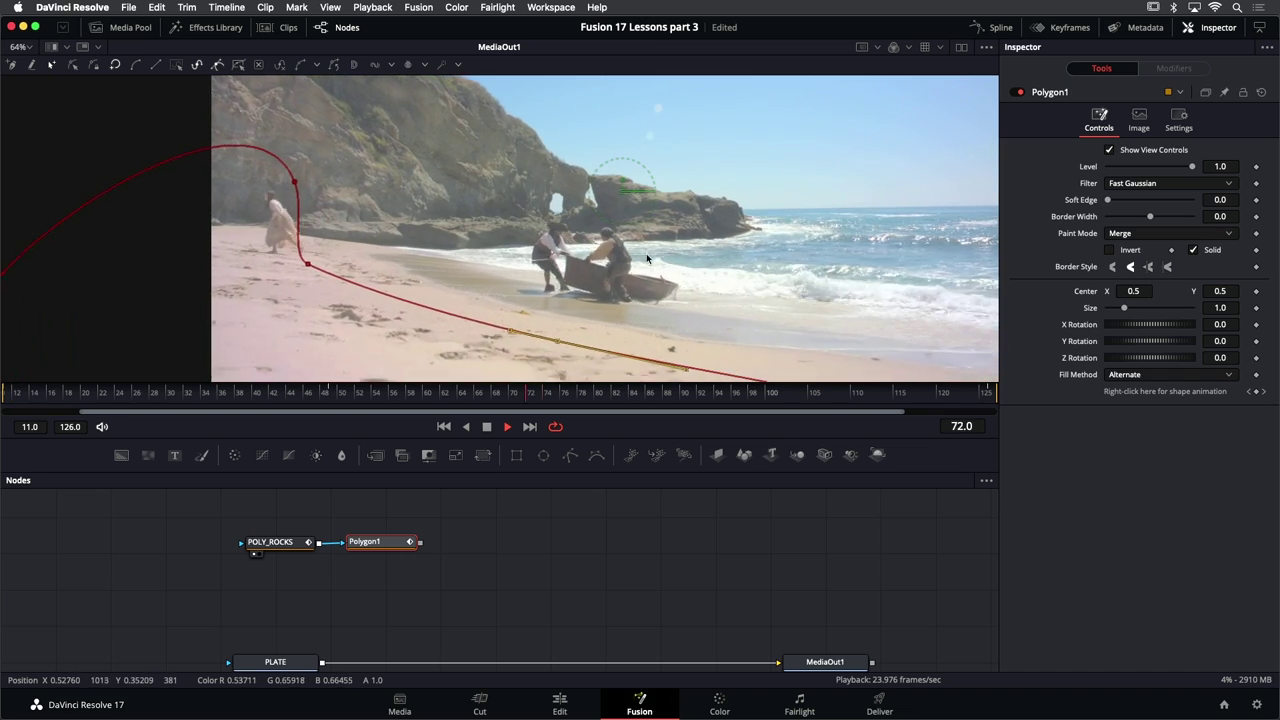
click(487, 427)
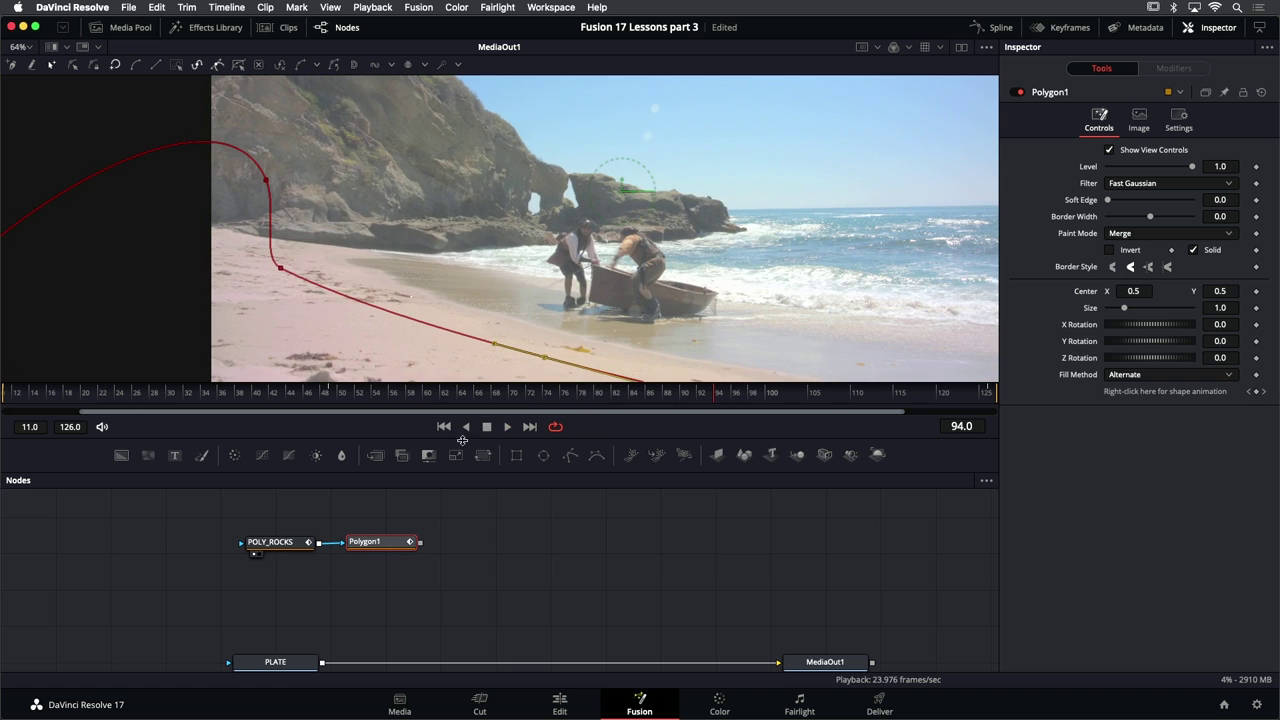
click(444, 427)
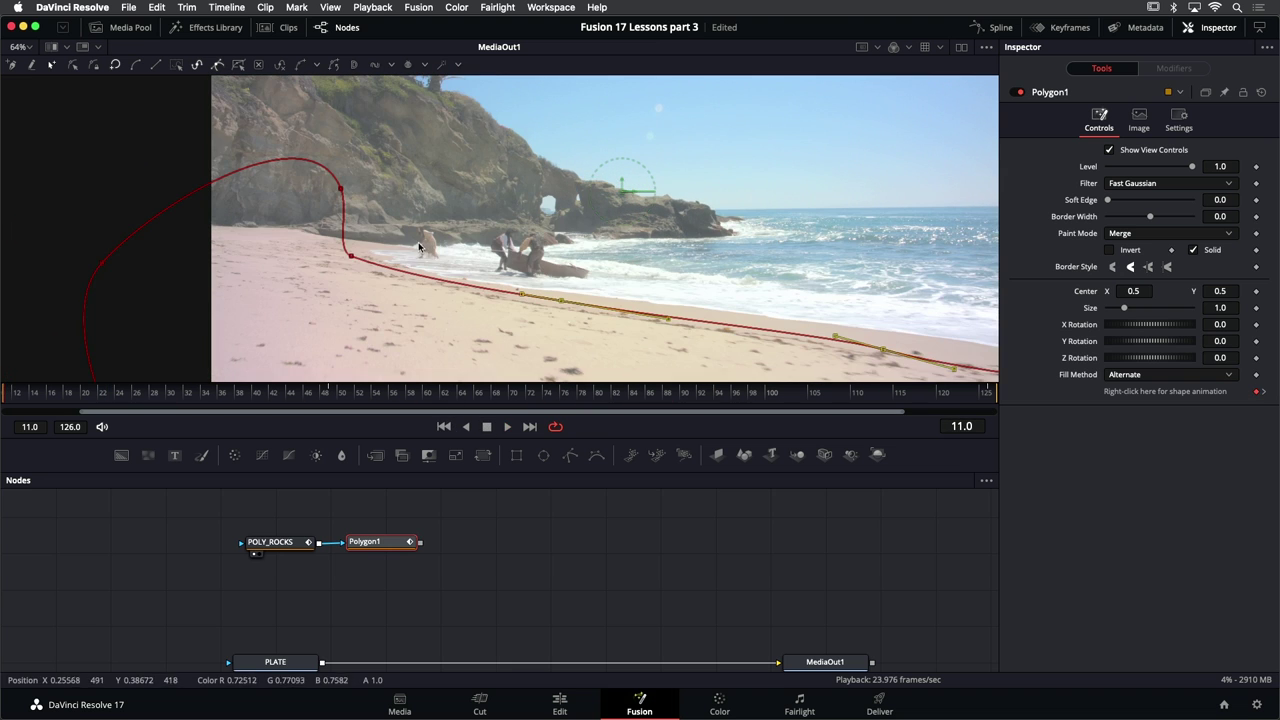
scroll(432, 319, up, 2)
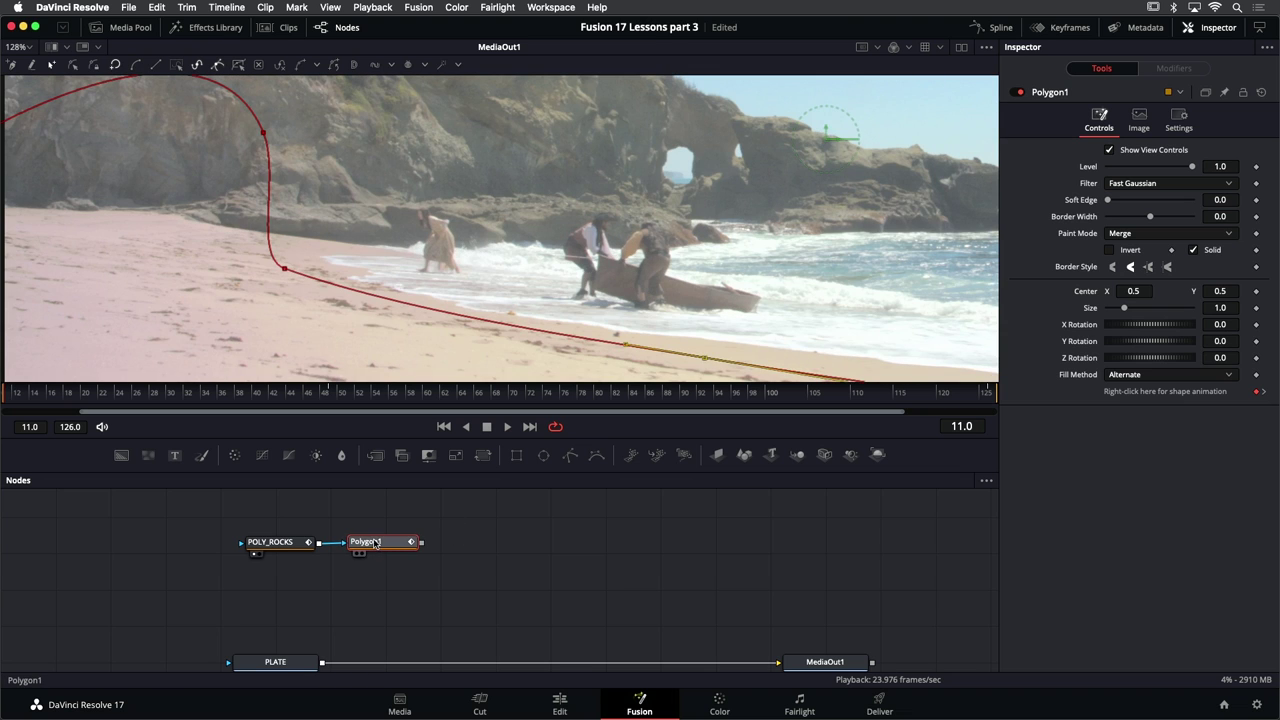
Add Polygon2 after Polygon1 and draw a closed outline around the woman on the left
key(shift+space)
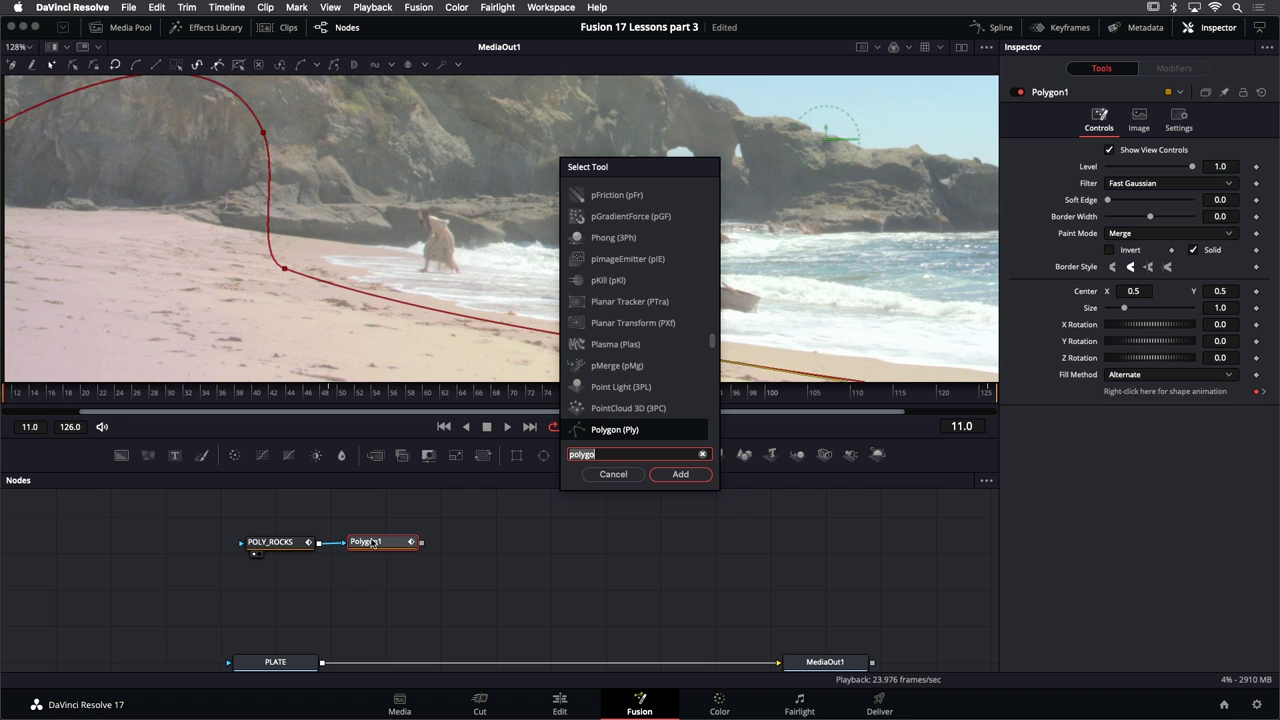
click(680, 475)
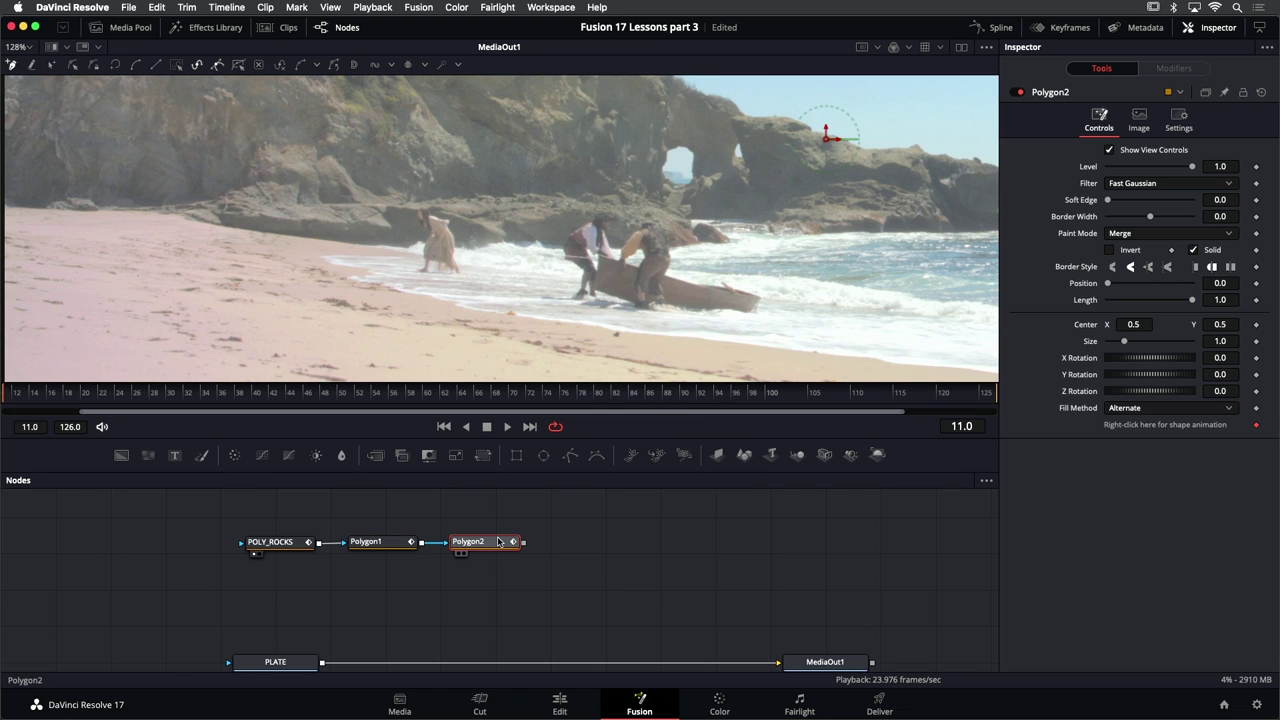
click(417, 197)
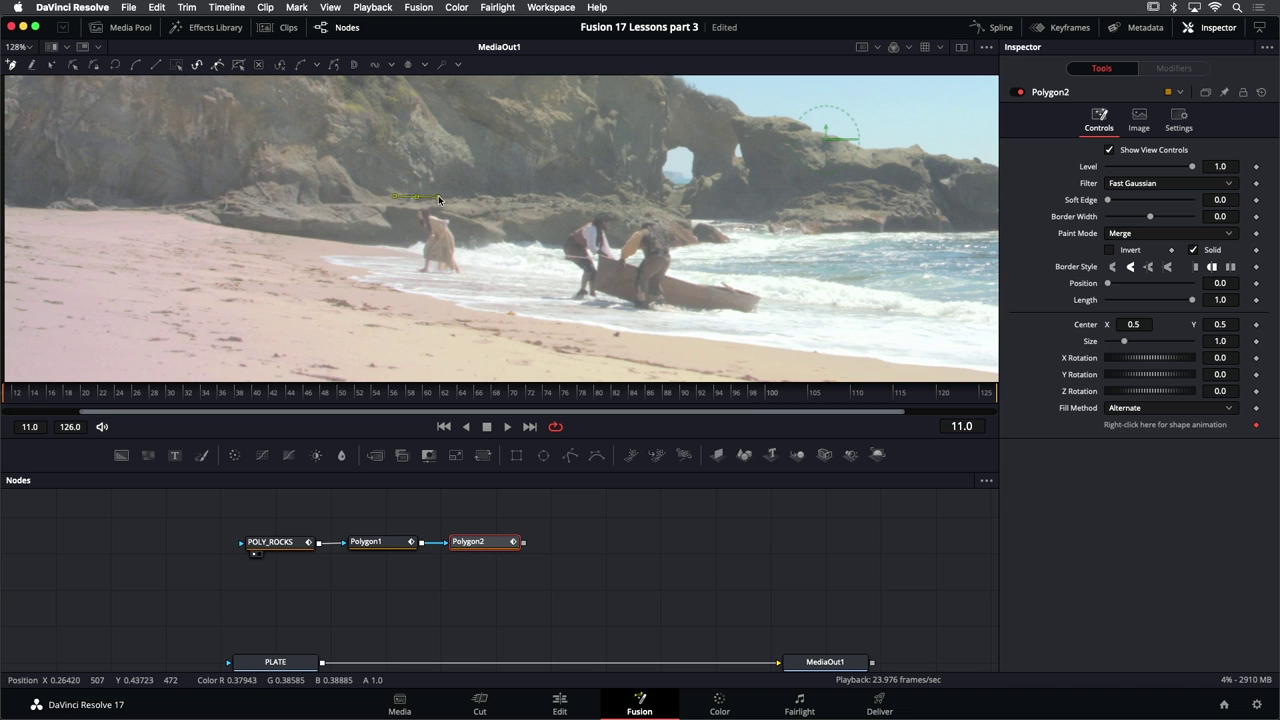
drag(460, 226, 379, 278)
click(418, 198)
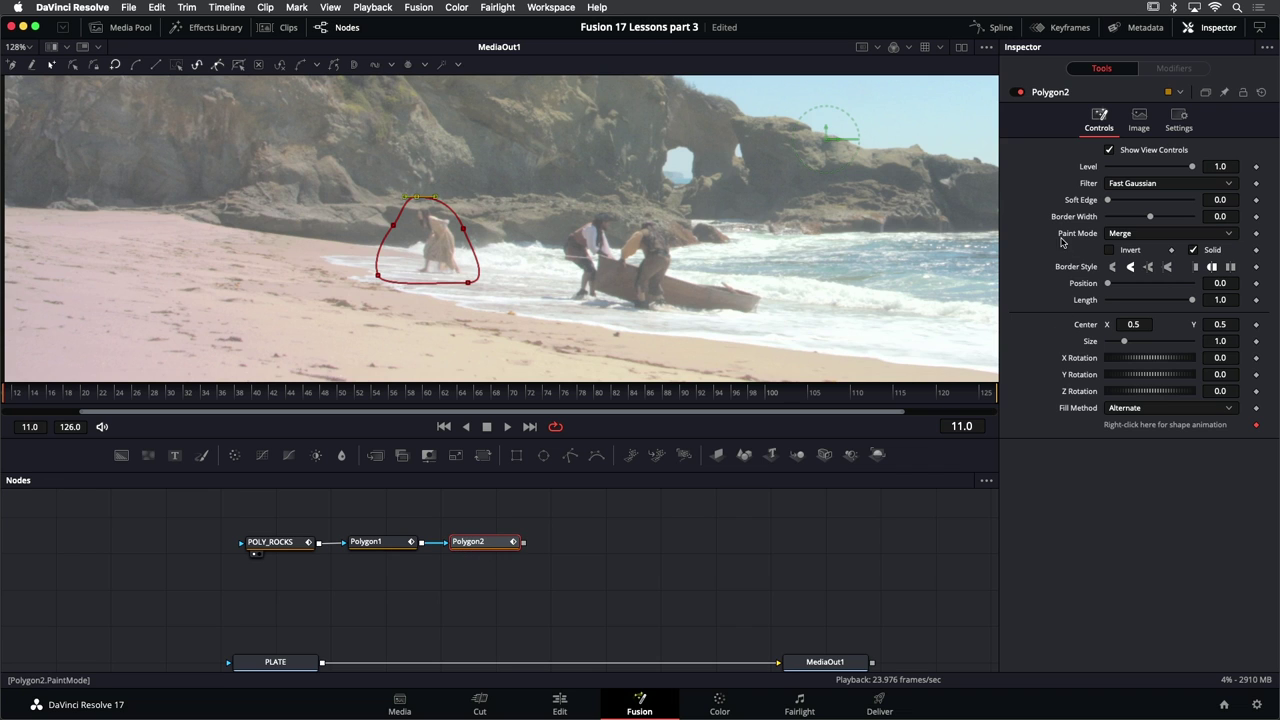
Set Polygon2's Paint Mode to Subtract, view its matte, and save the project
click(1145, 236)
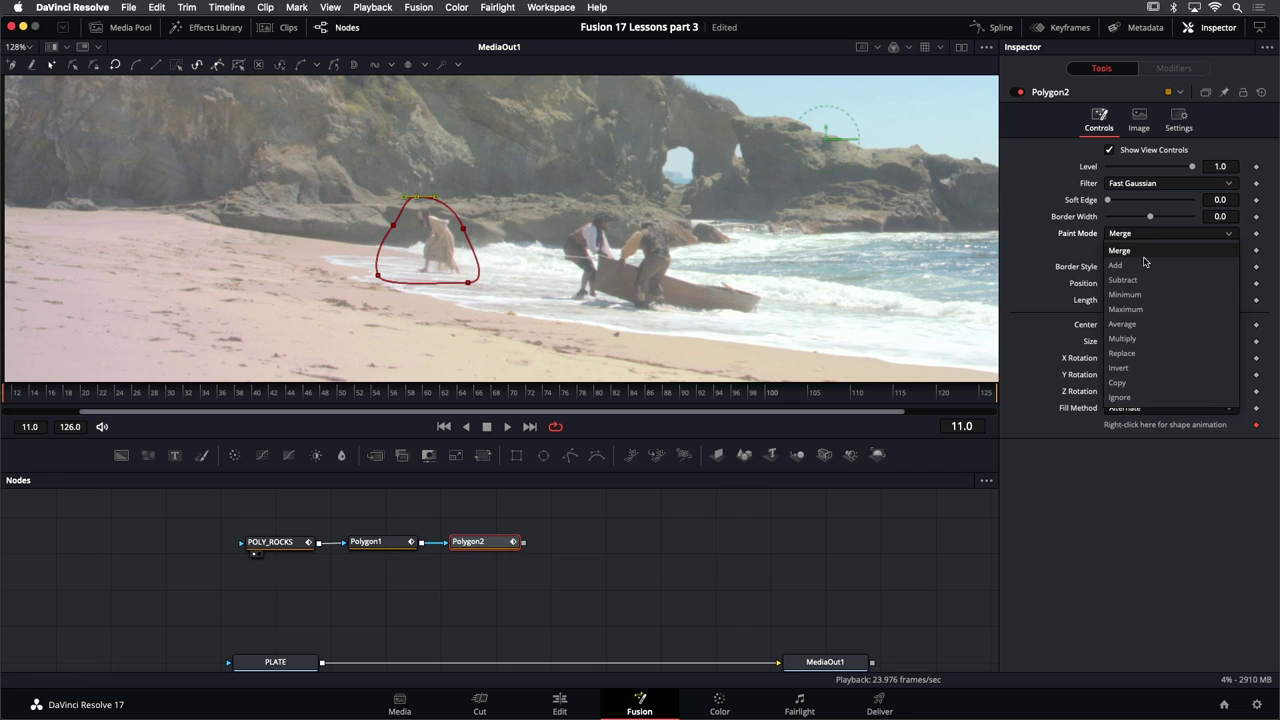
click(1145, 279)
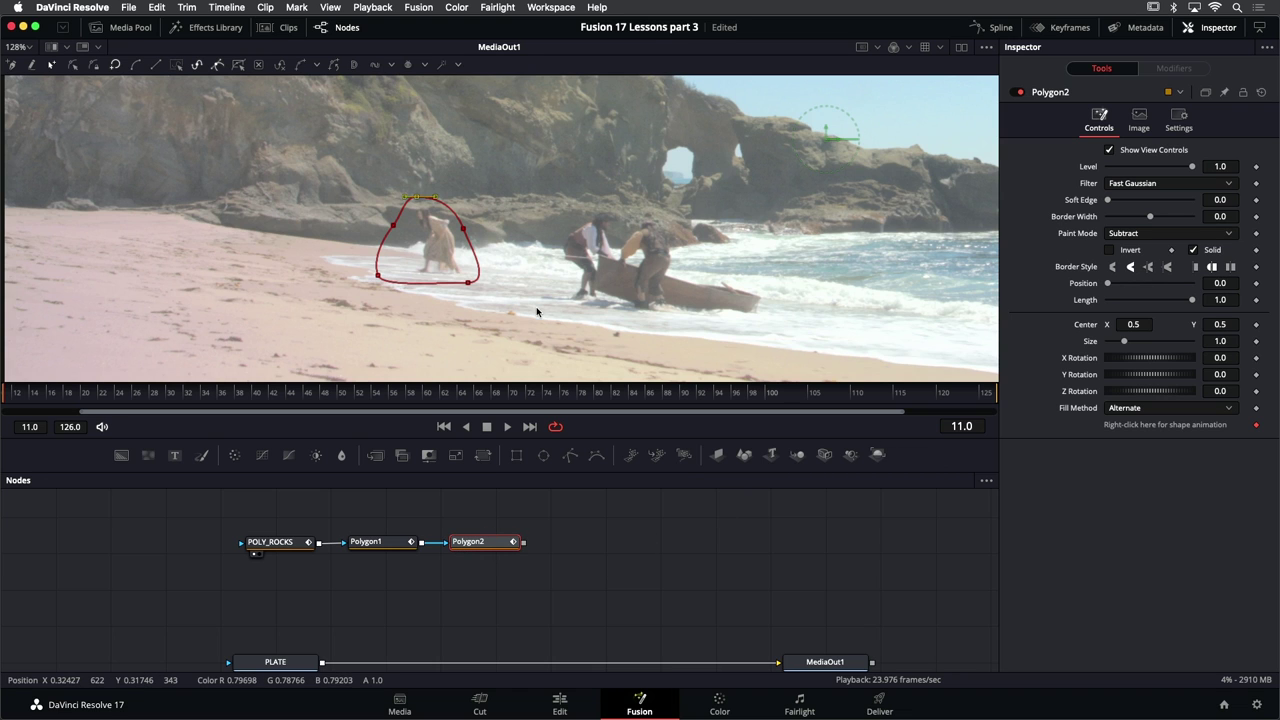
key(1)
scroll(509, 266, down, 2)
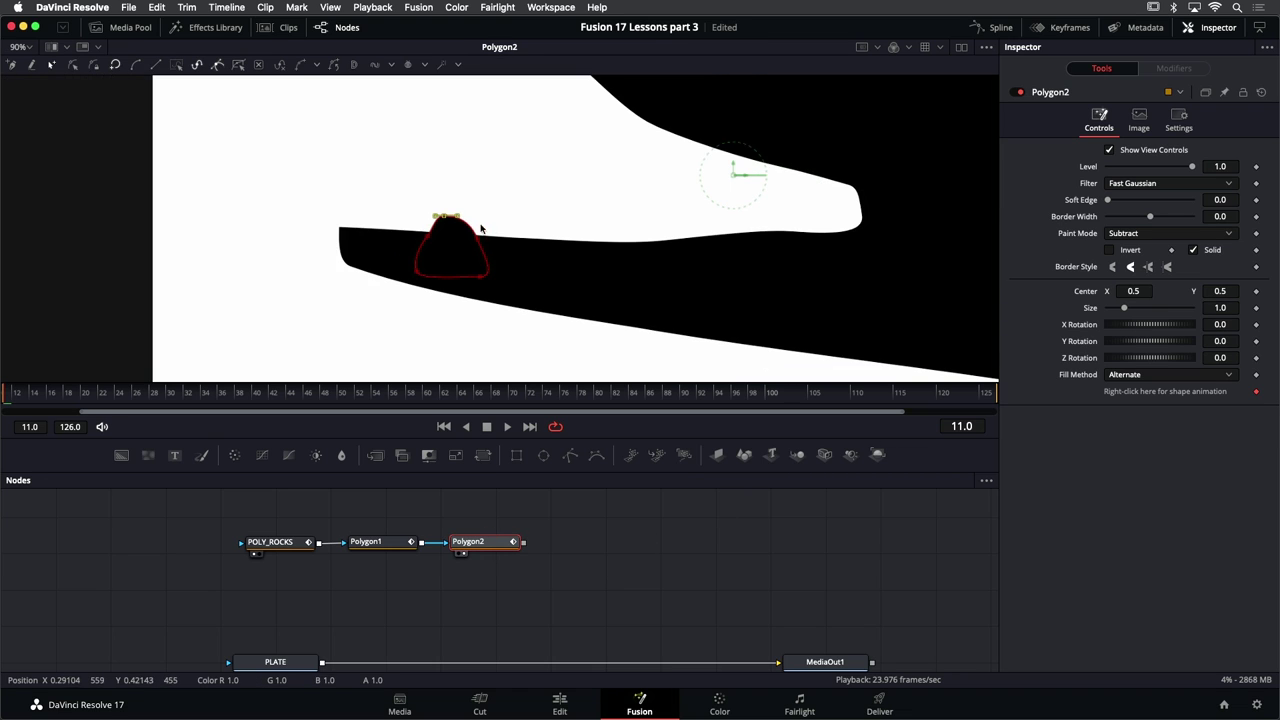
key(super+s)
View the PLATE footage with Polygon2 selected and play to around frame 74
click(276, 662)
key(1)
click(468, 541)
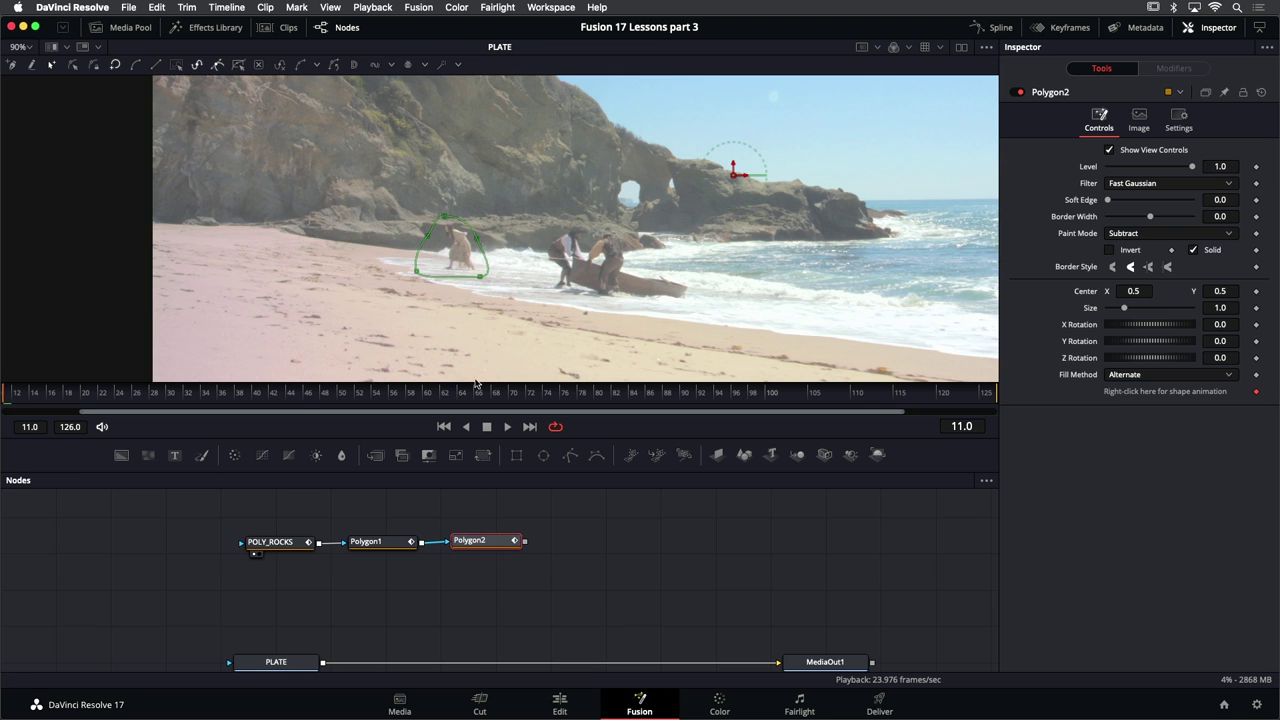
scroll(438, 281, up, 2)
scroll(472, 322, down, 3)
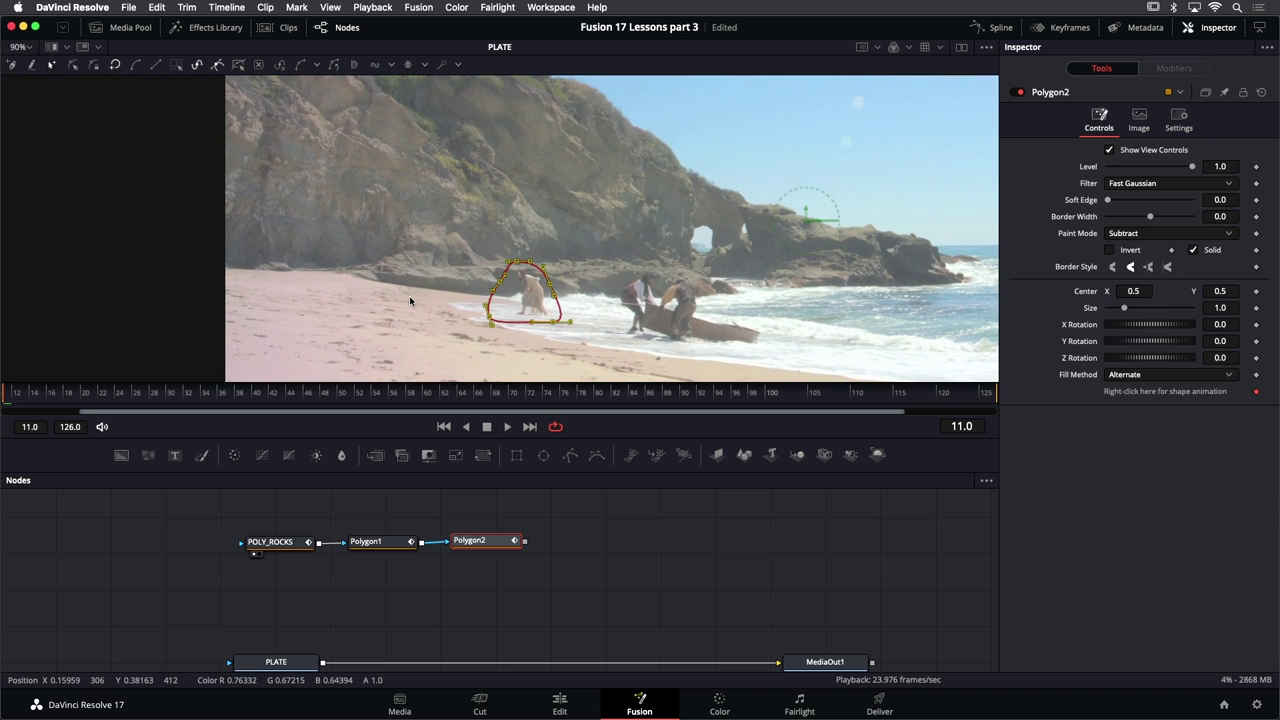
key(space)
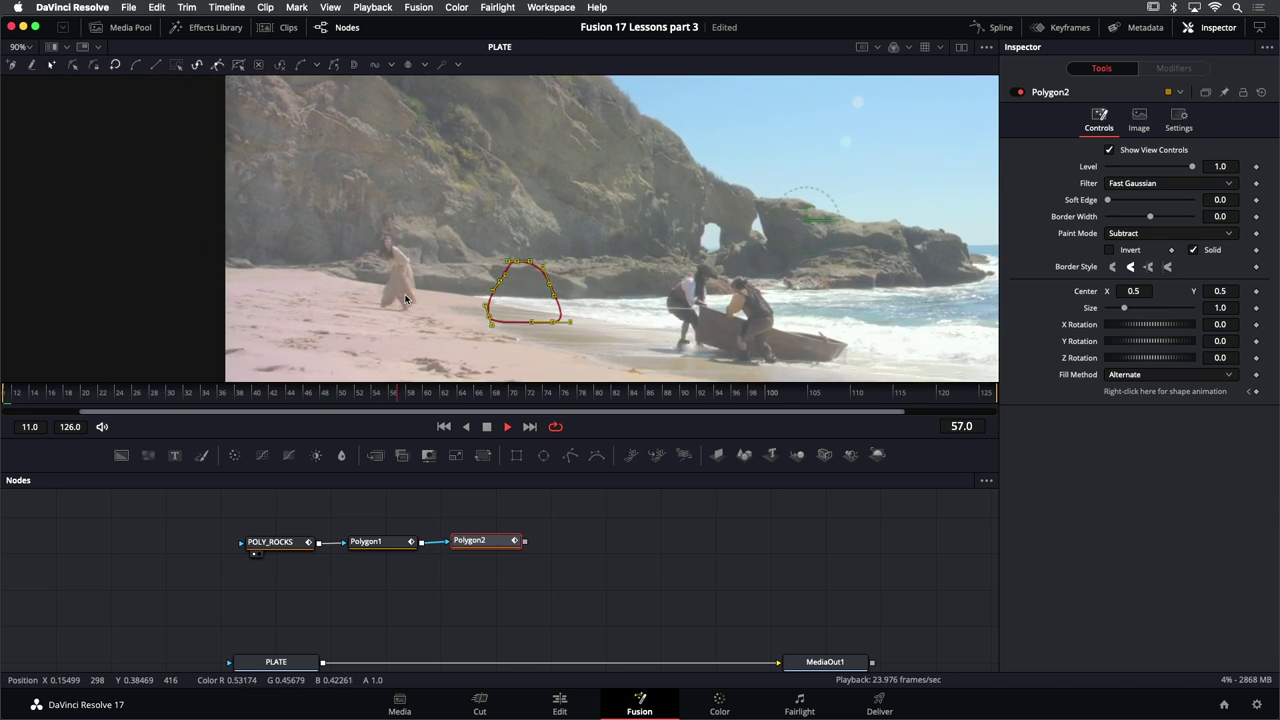
key(space)
Move Polygon2 onto the woman, pulling its top-left points right and down, and shift it right
drag(557, 330, 665, 285)
drag(166, 166, 306, 258)
drag(270, 201, 353, 321)
key(j)
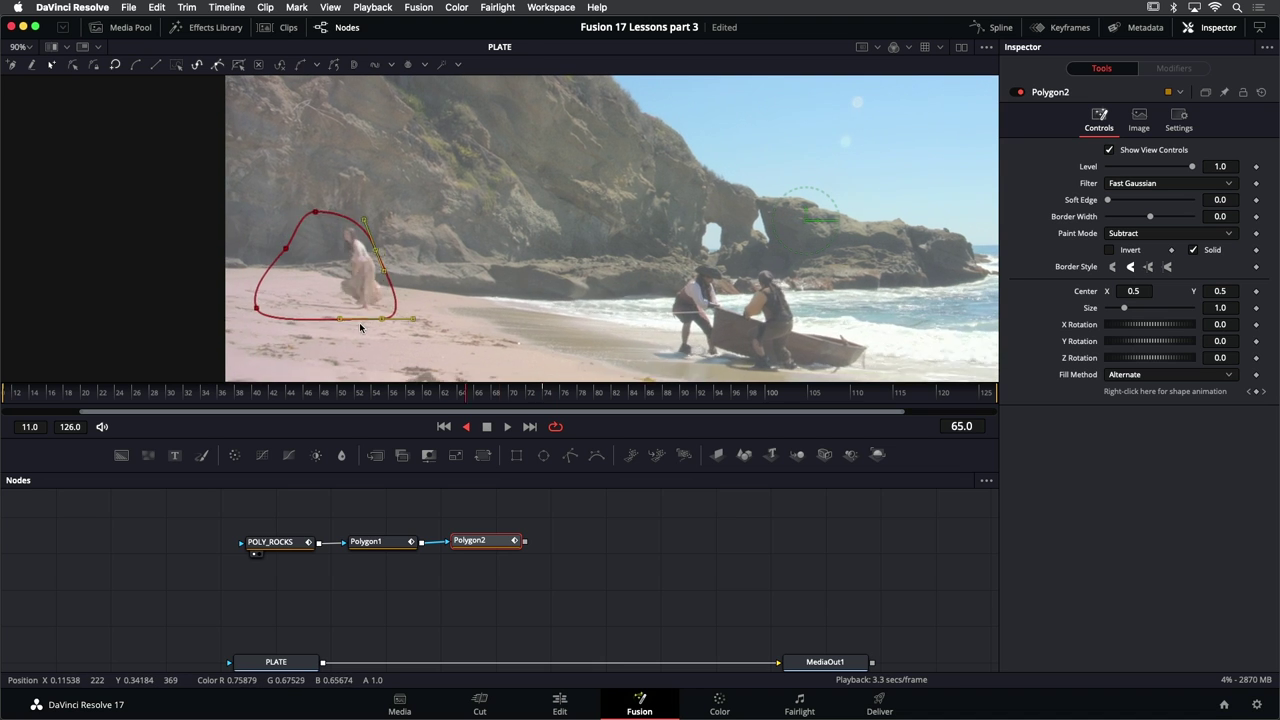
drag(267, 211, 414, 313)
key(l)
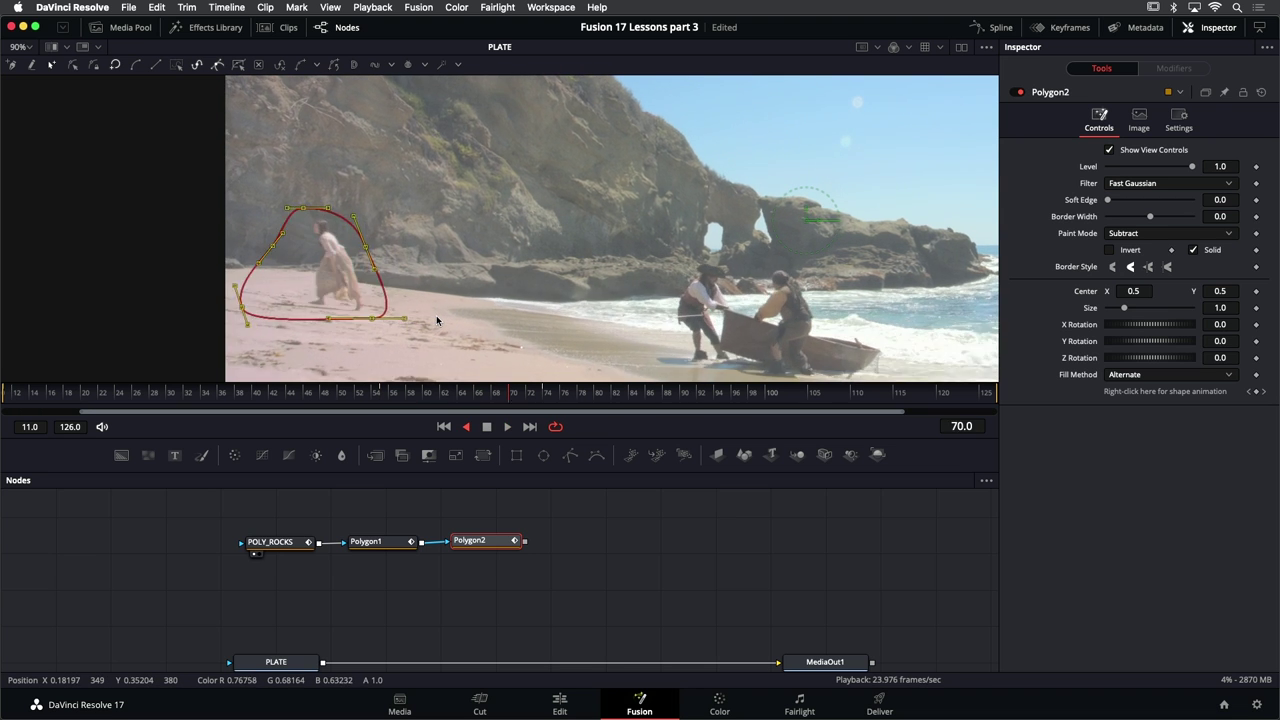
Realign the mask on the woman at frame 29, then shift it left a few frames later
key(j)
key(space)
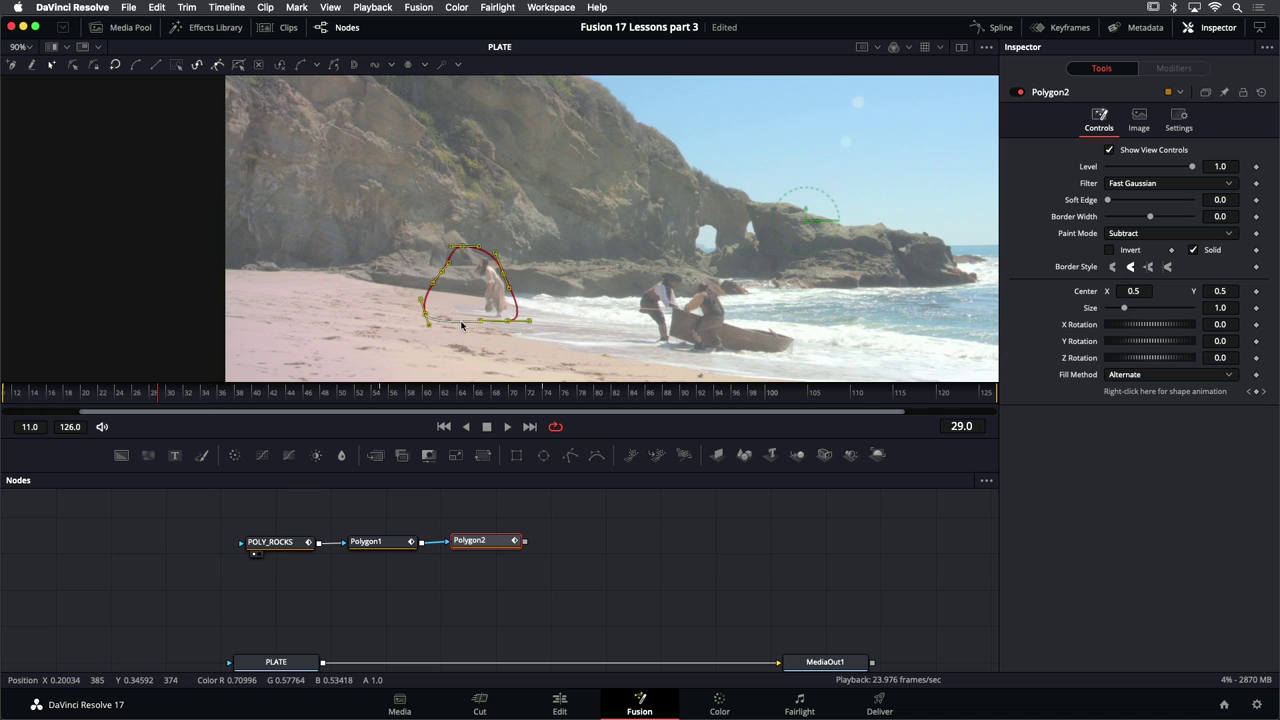
drag(488, 320, 515, 325)
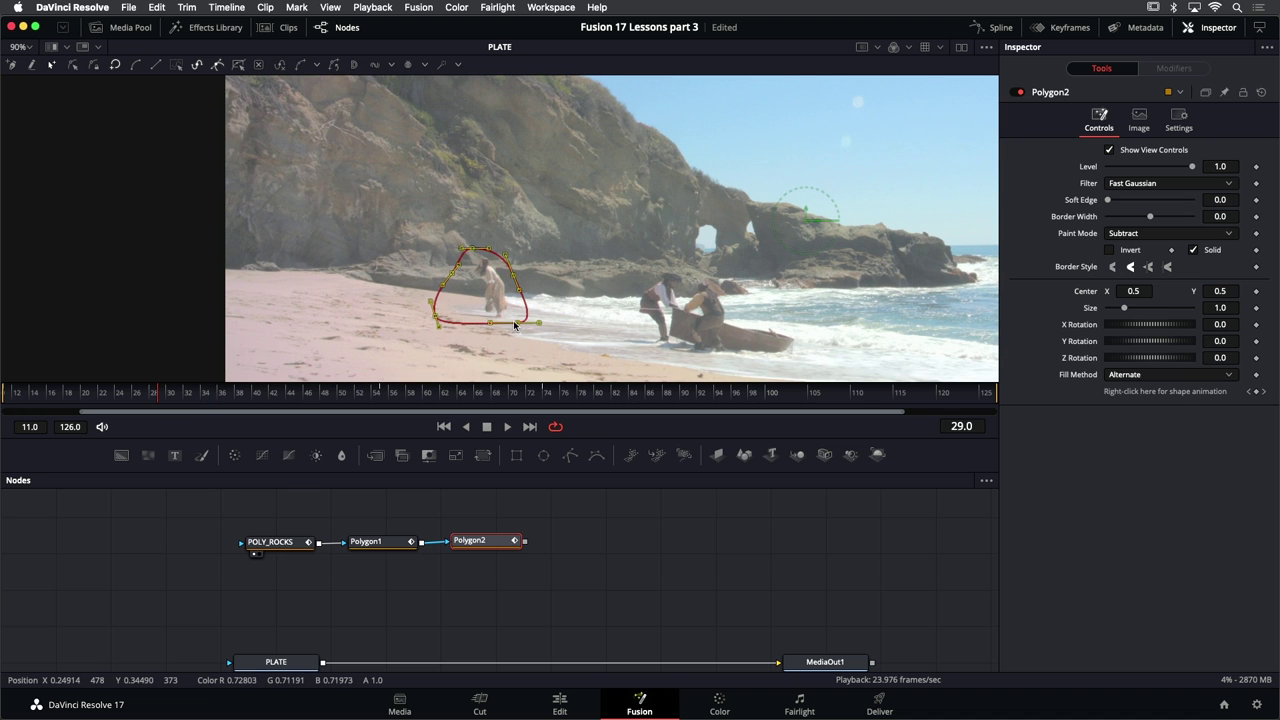
key(space)
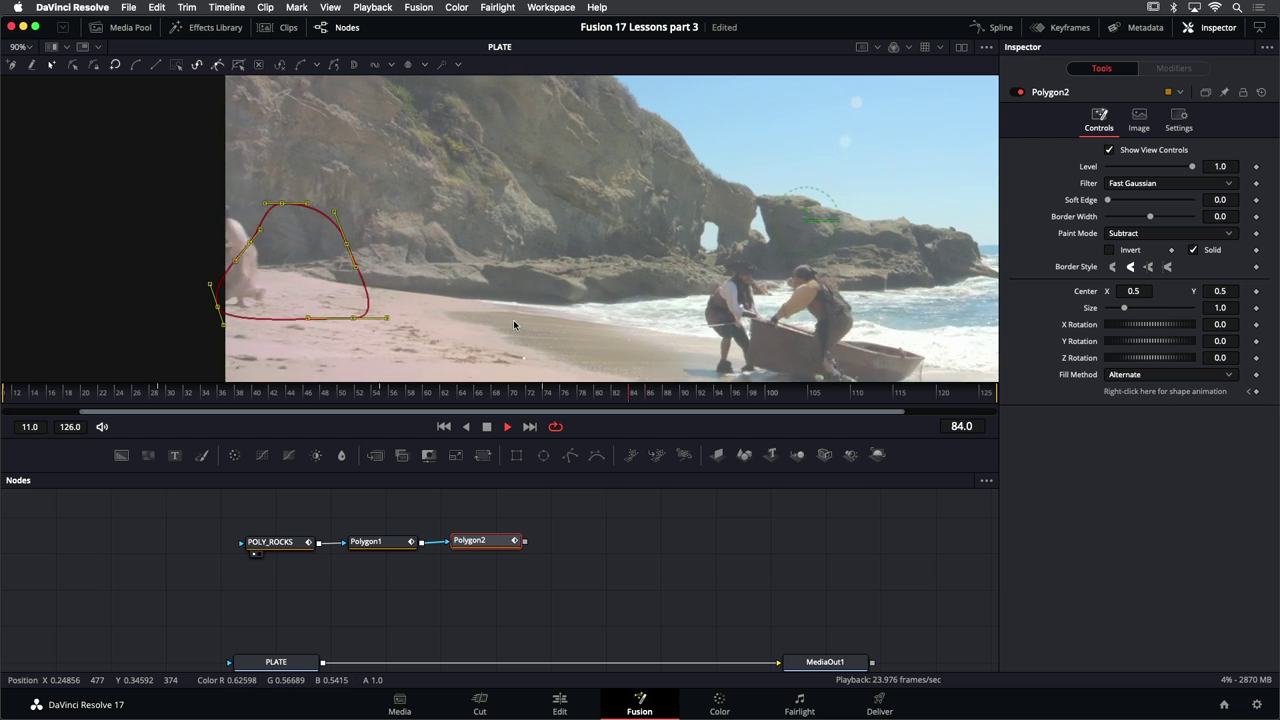
key(space)
key(Left)
key(Left)
key(Left)
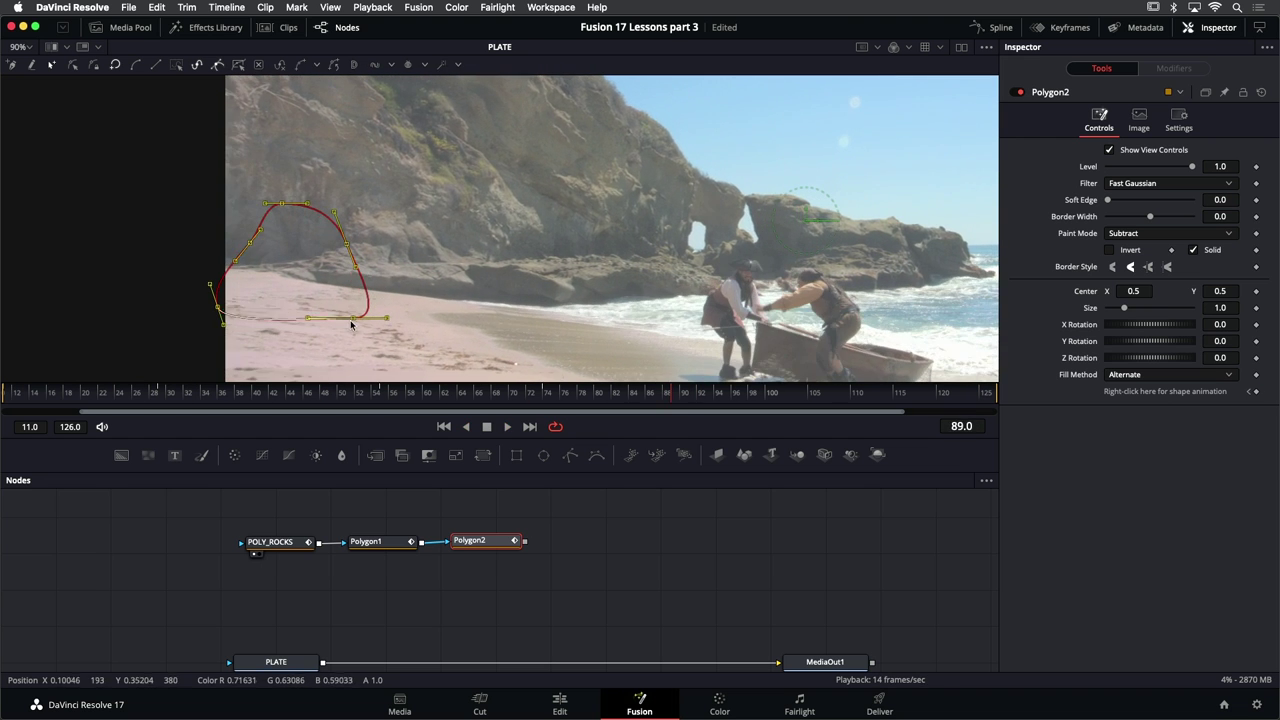
drag(352, 319, 222, 315)
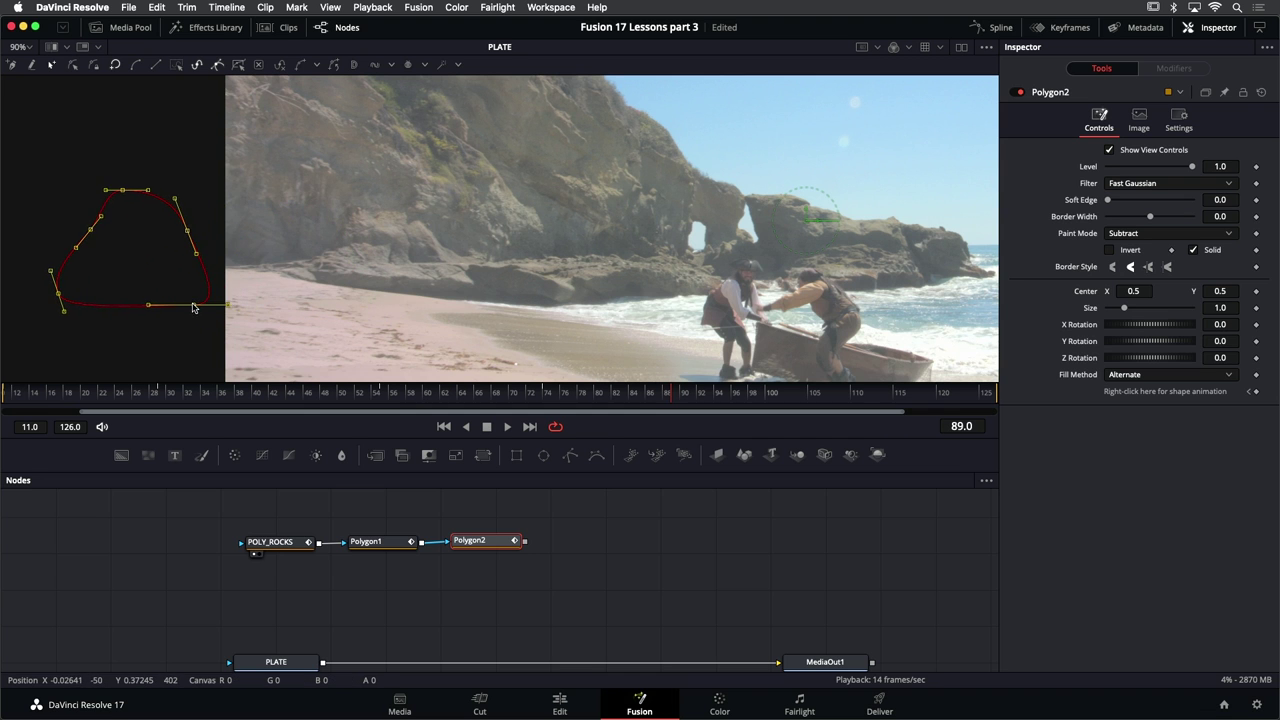
Nudge the mask back onto the woman near frames 84–89, review, and return to the first frame, fitted
key(shift+space)
key(space)
key(Right)
key(Right)
key(Right)
key(Right)
key(Right)
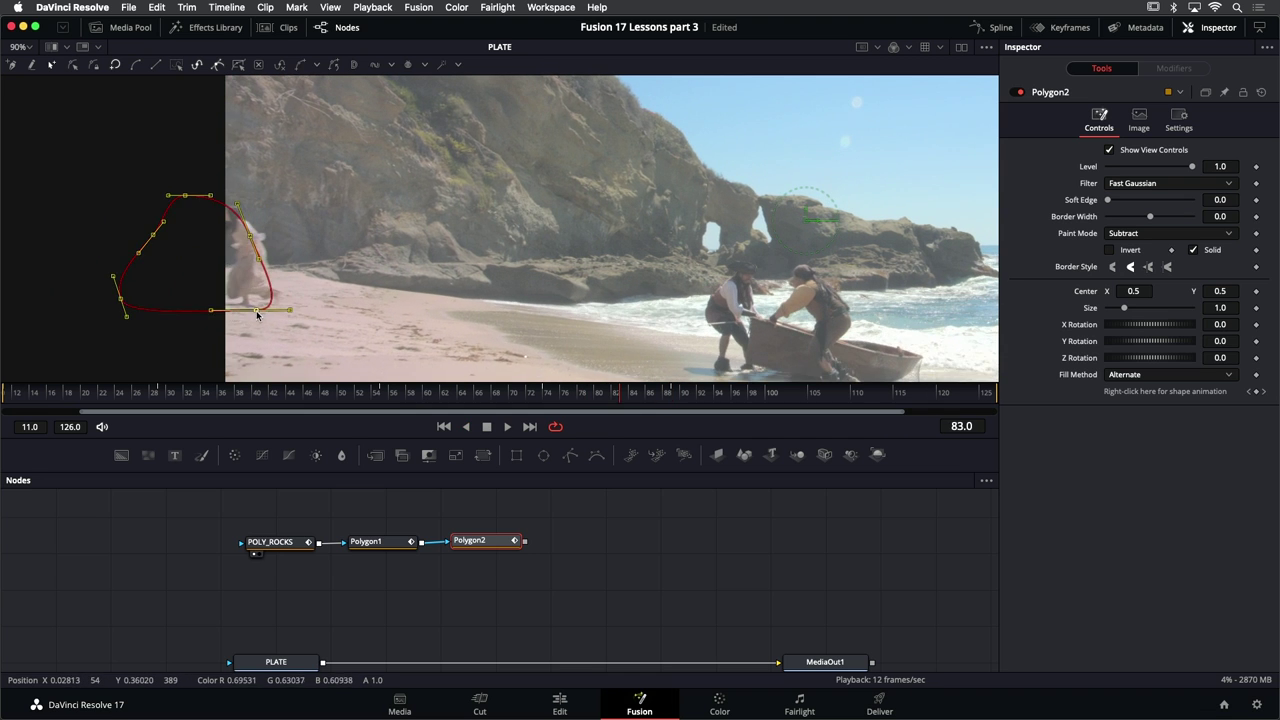
key(Right)
key(Right)
key(Right)
key(Right)
key(Left)
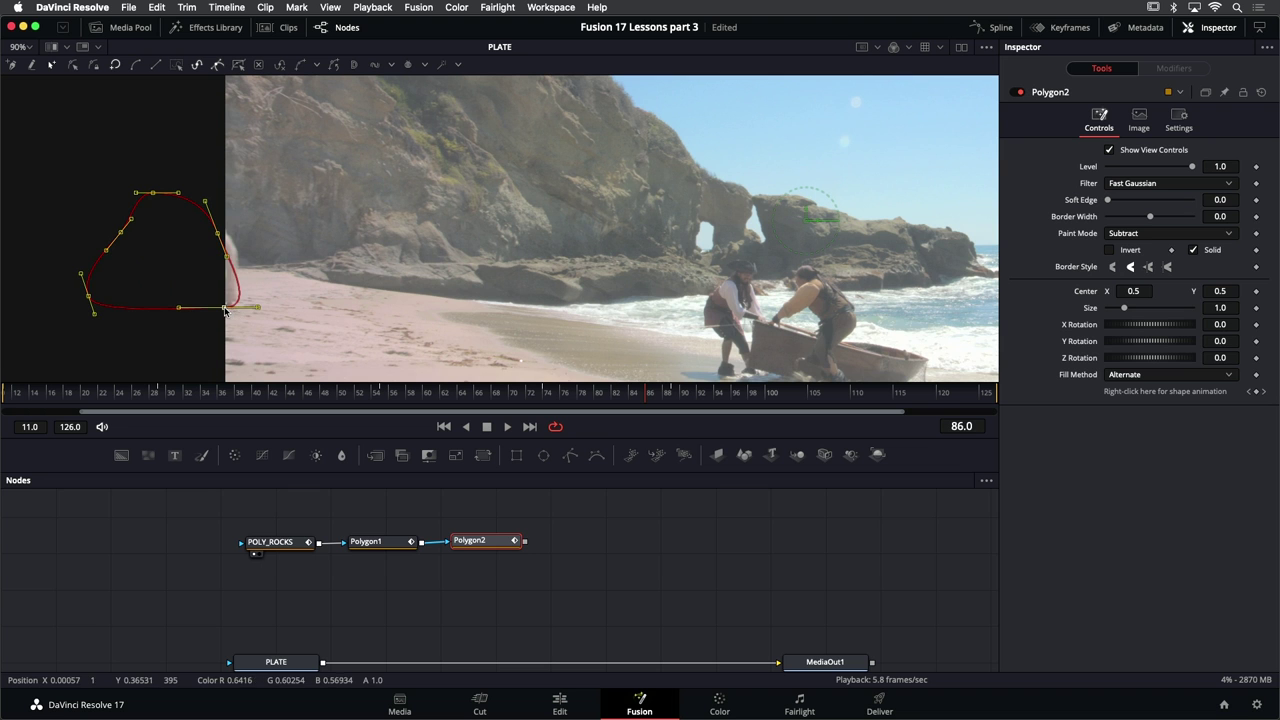
drag(213, 307, 245, 312)
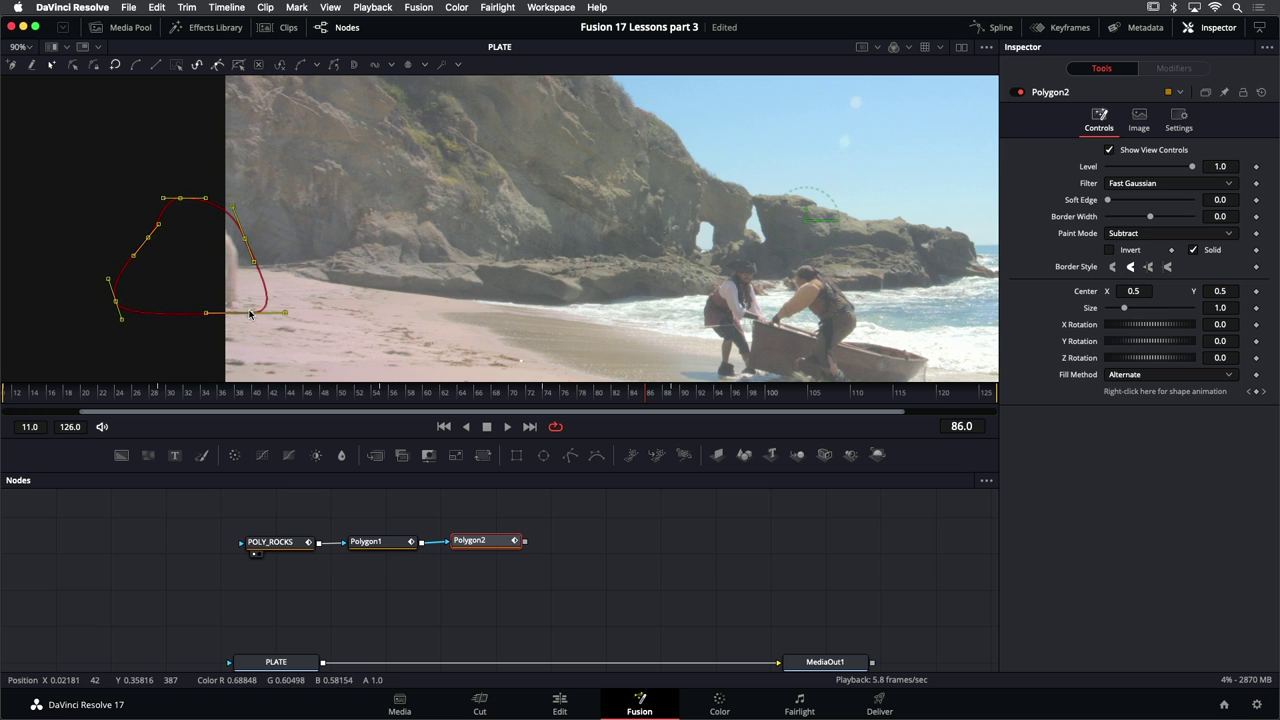
key(shift+space)
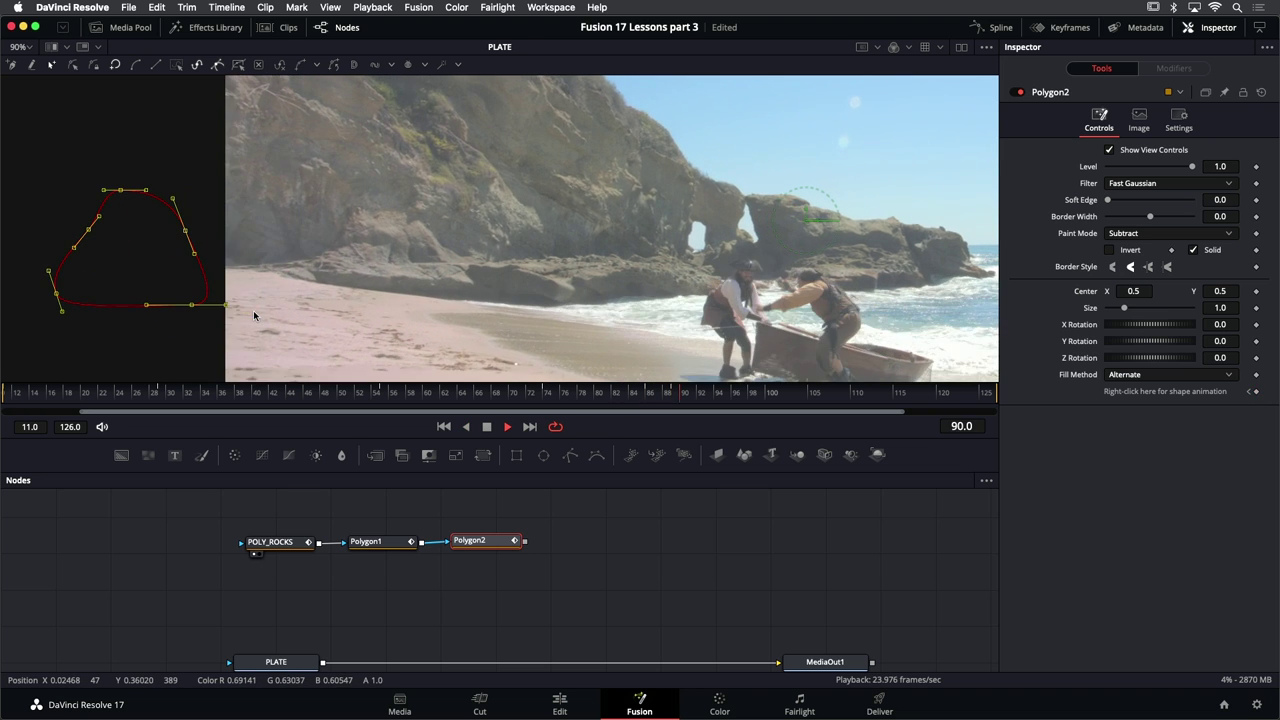
key(space)
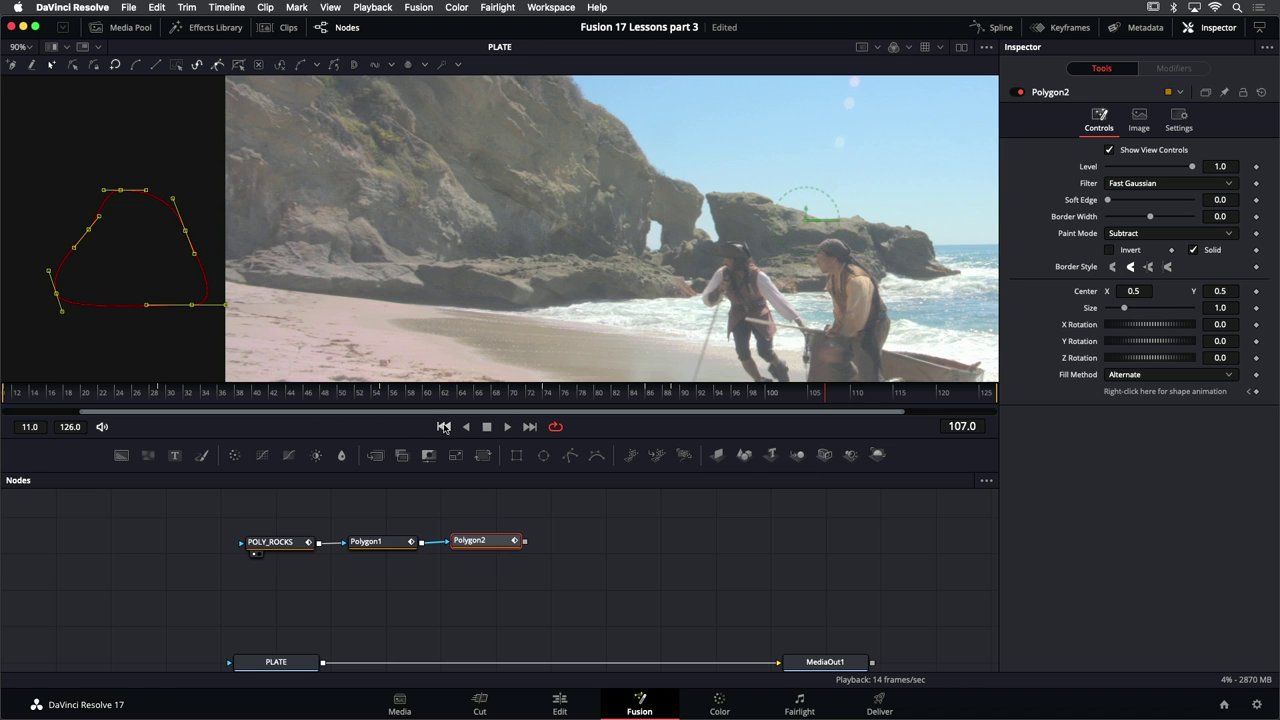
click(444, 426)
key(ctrl+f)
key(ctrl+f)
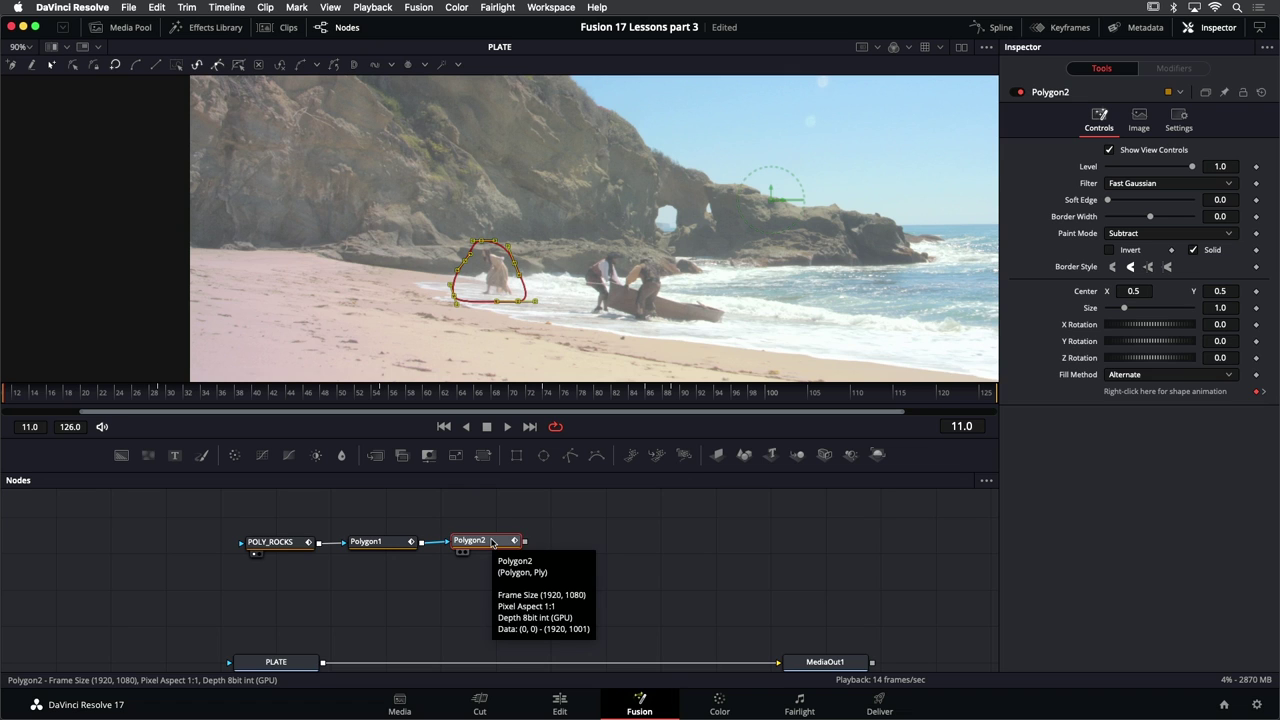
Rename the Polygon2 node to POLY_WOMAN
key(F2)
text(POLY_WOMAN)
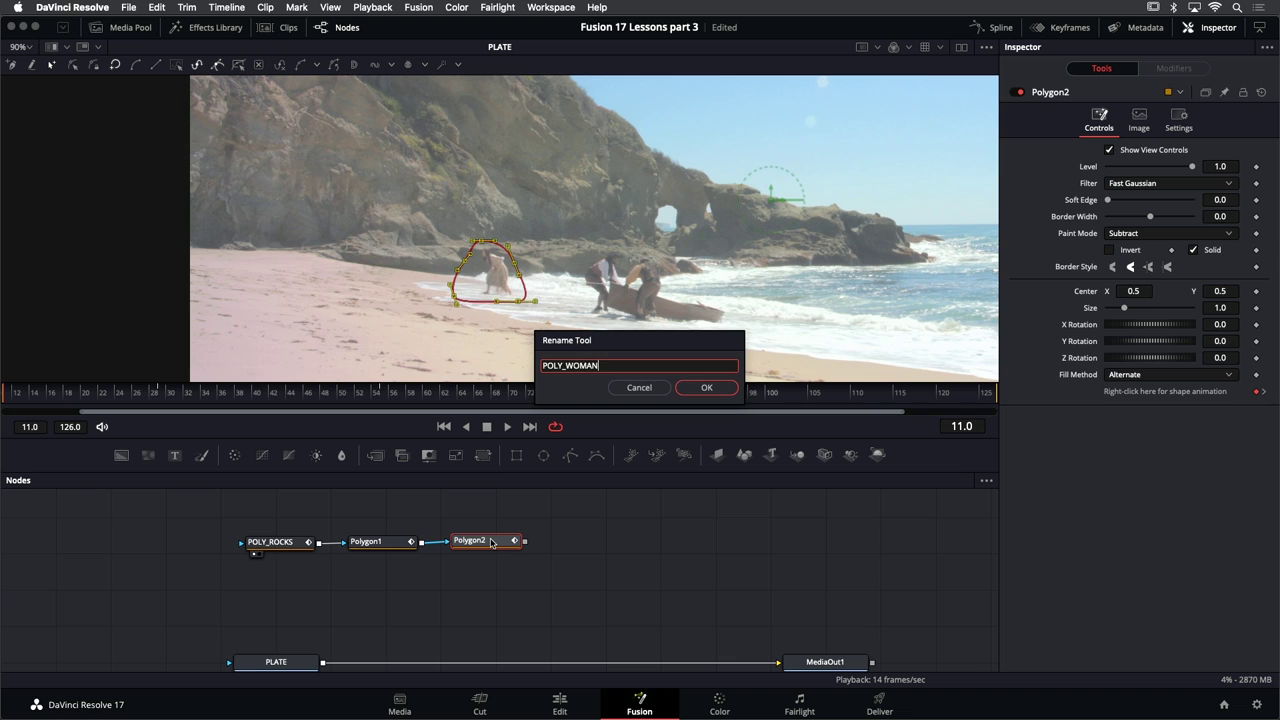
key(Return)
Rename Polygon1 to POLY_BEACH, then reselect POLY_WOMAN
click(400, 546)
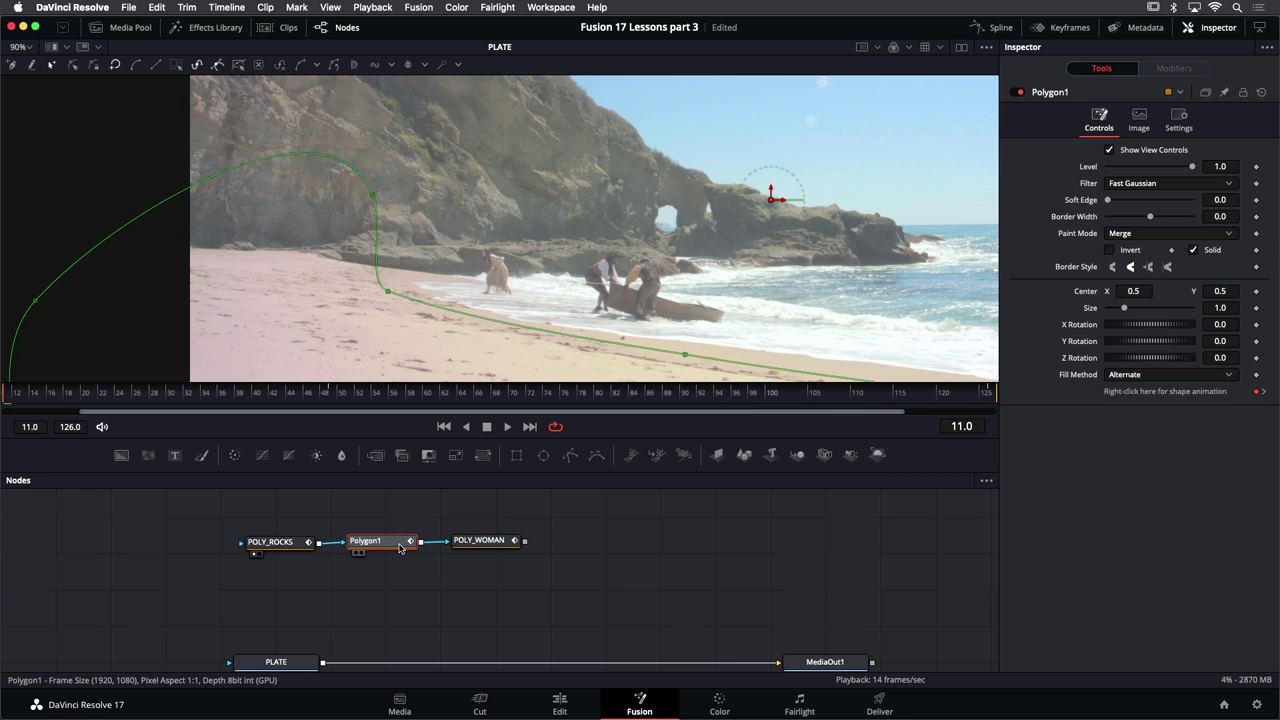
key(F2)
text(POLY_BEACH)
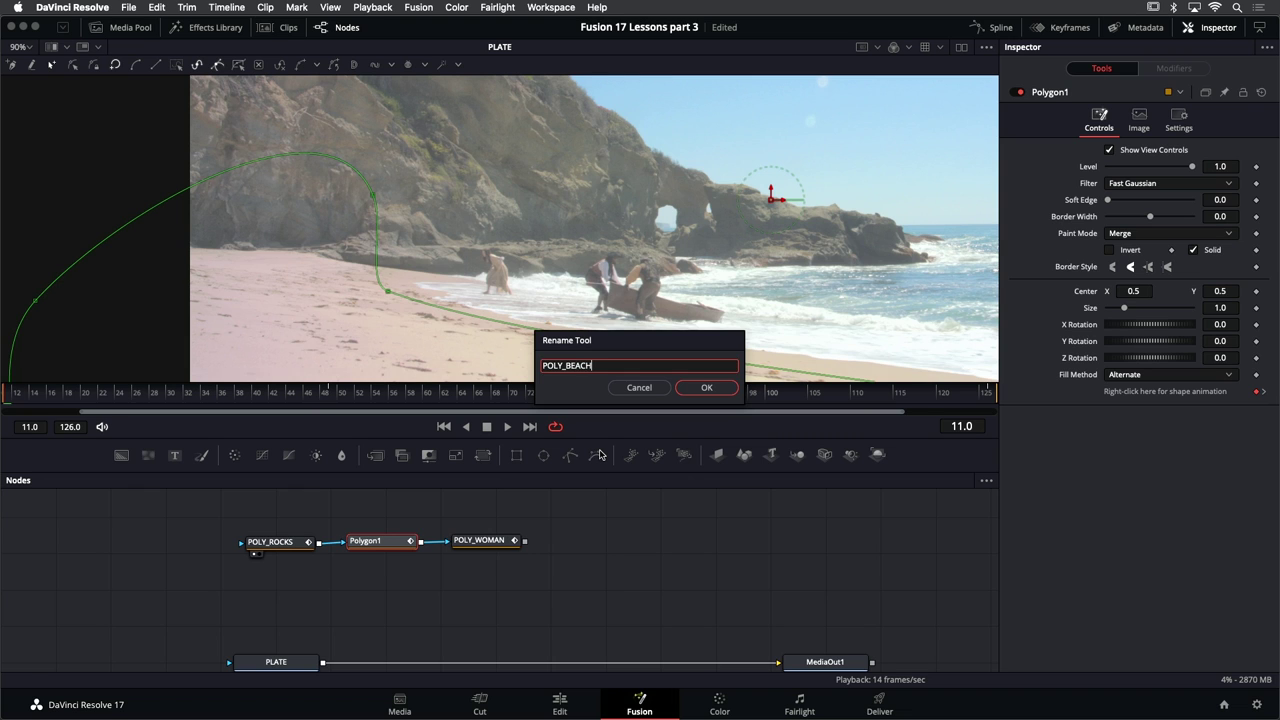
key(Return)
click(490, 542)
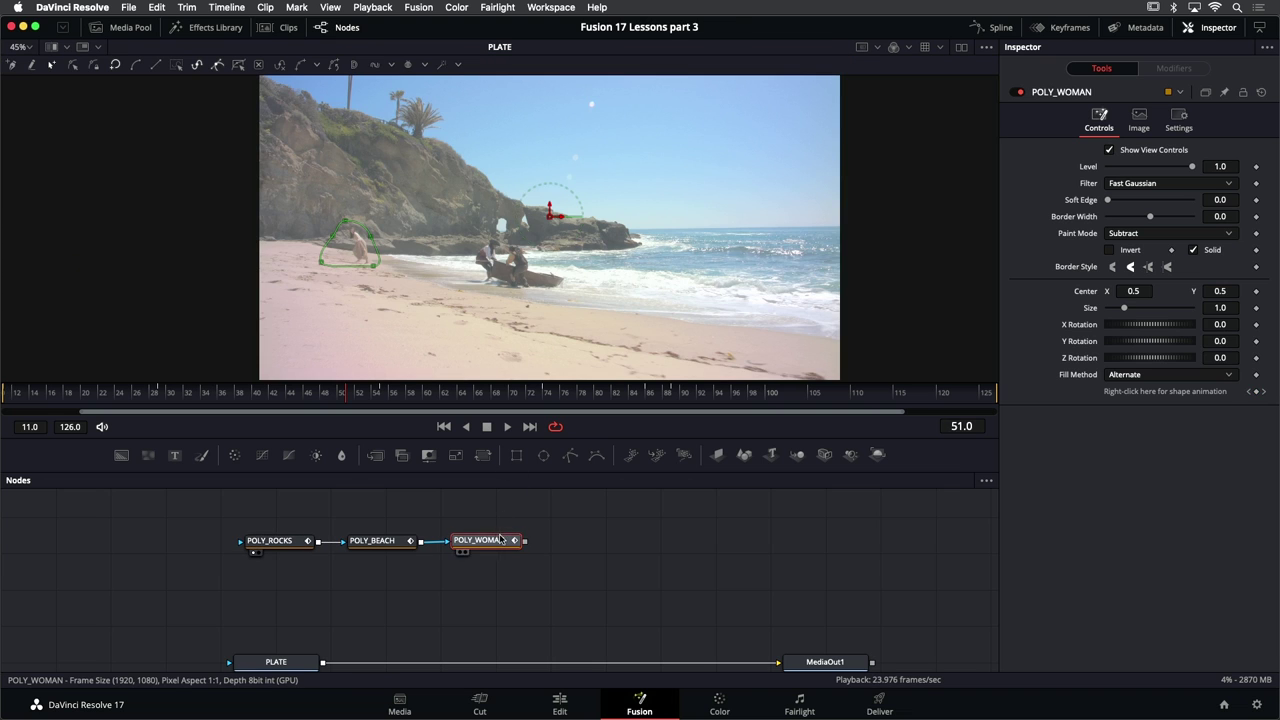
click(362, 262)
Add a Polygon node after POLY_WOMAN from the tool search and jump to frame 126
key(shift+space)
text(polygo)
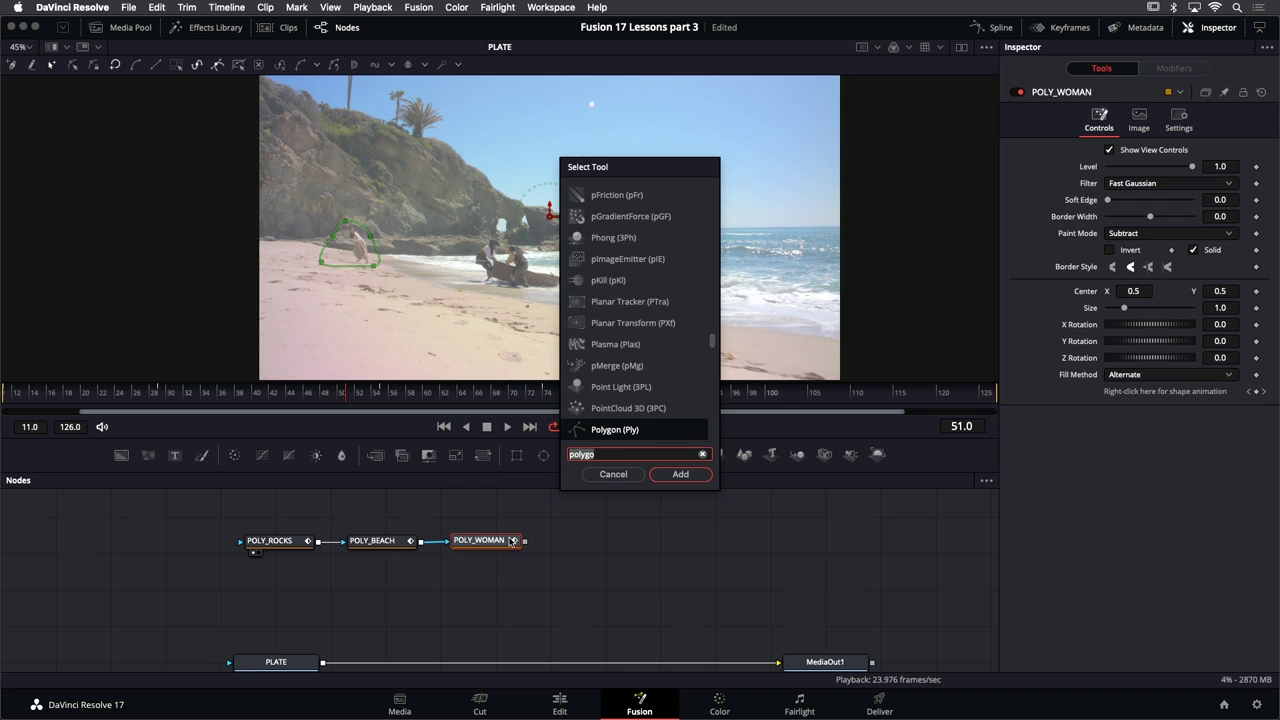
click(678, 474)
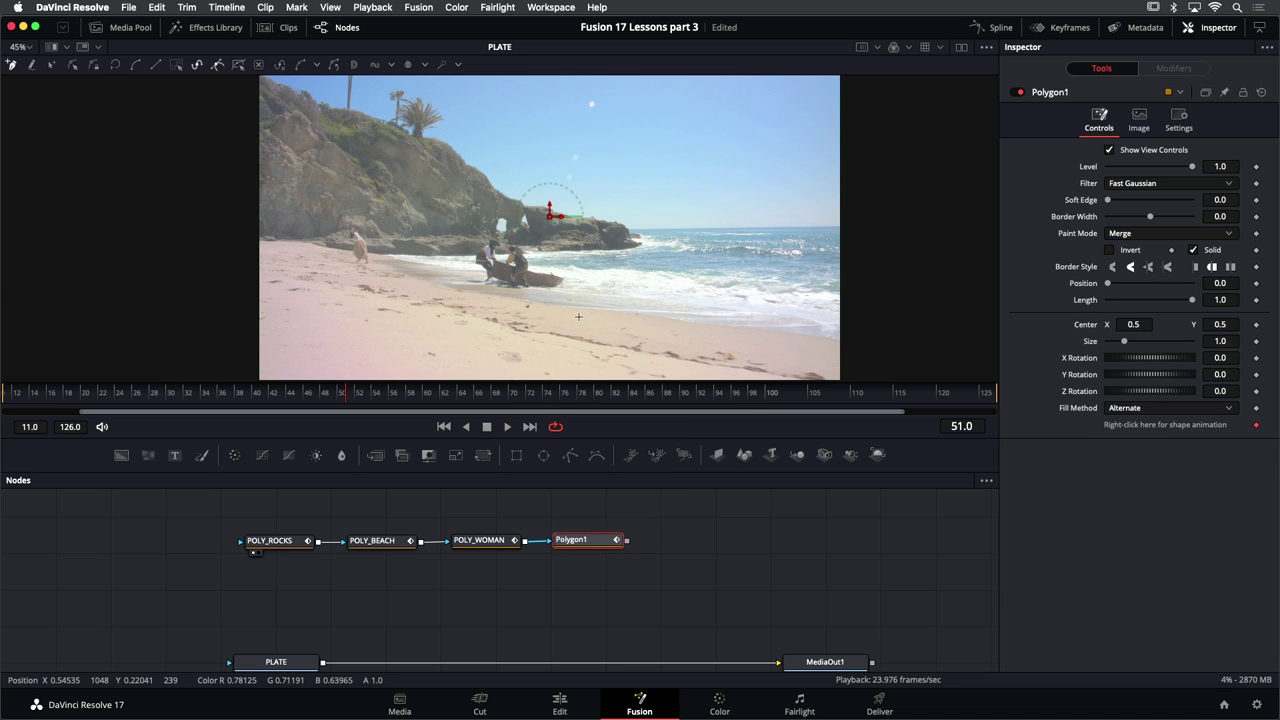
click(530, 427)
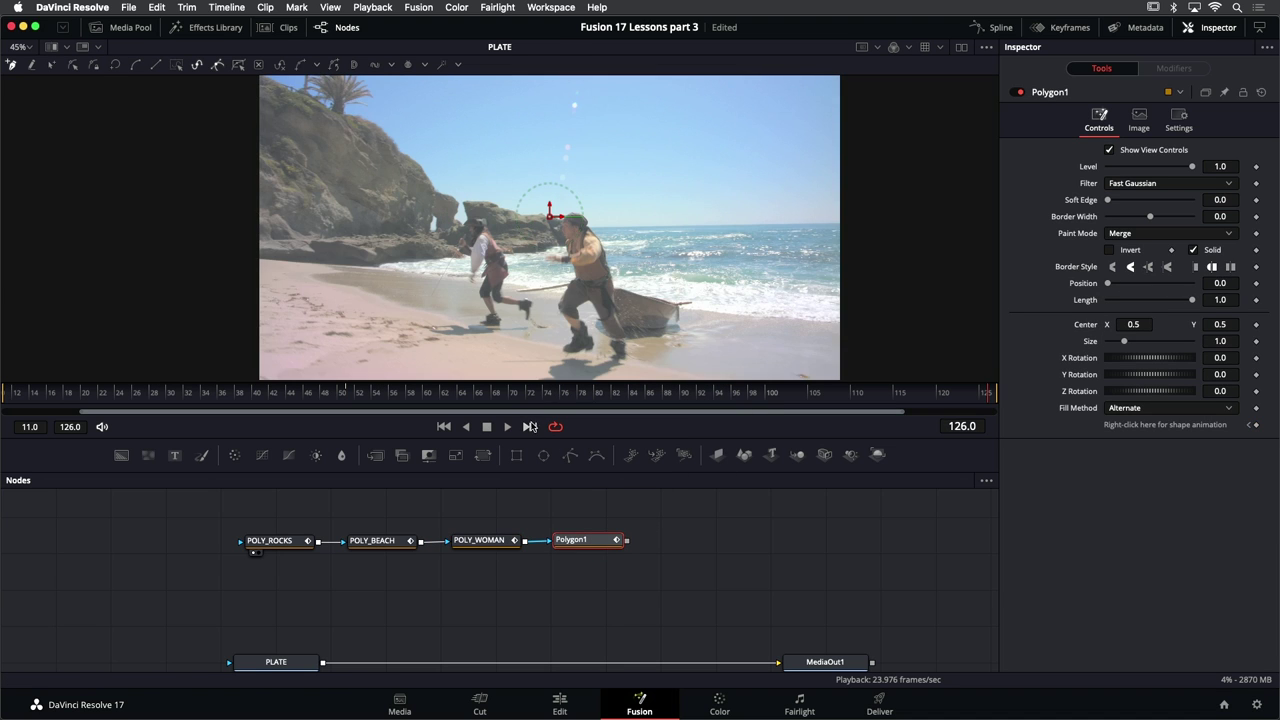
scroll(533, 217, up, 2)
scroll(533, 217, up, 2)
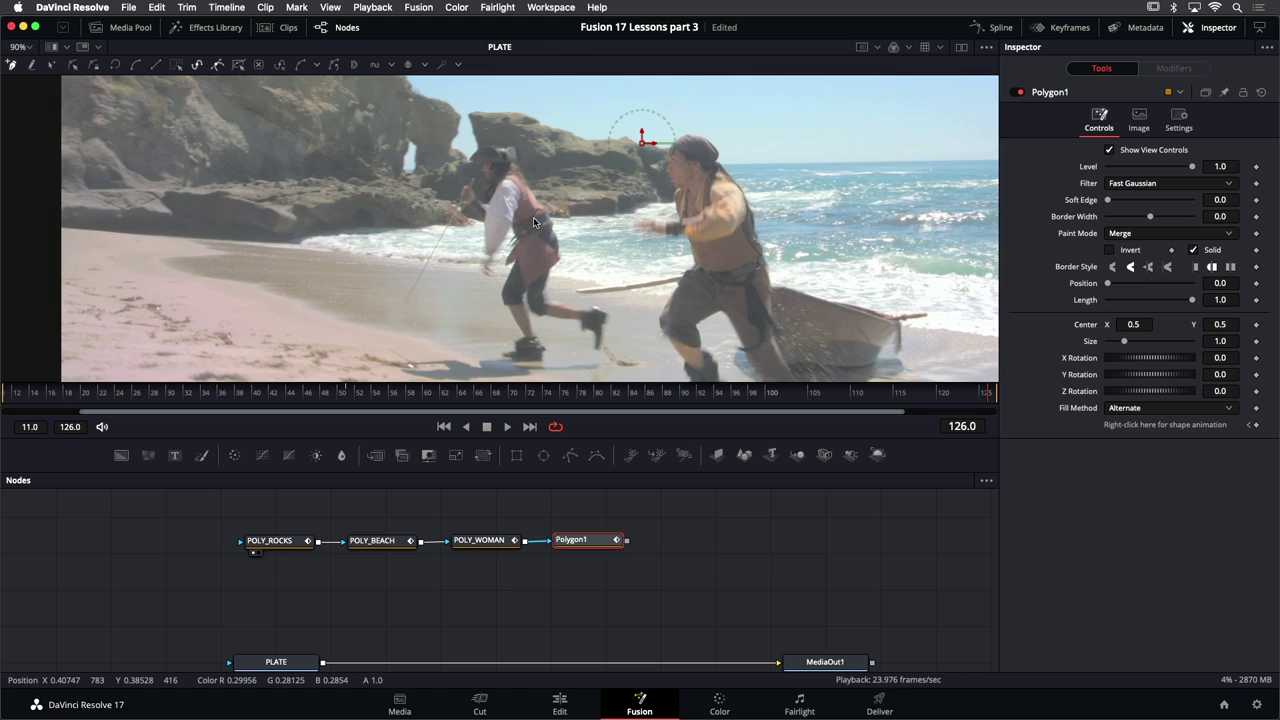
scroll(533, 217, down, 2)
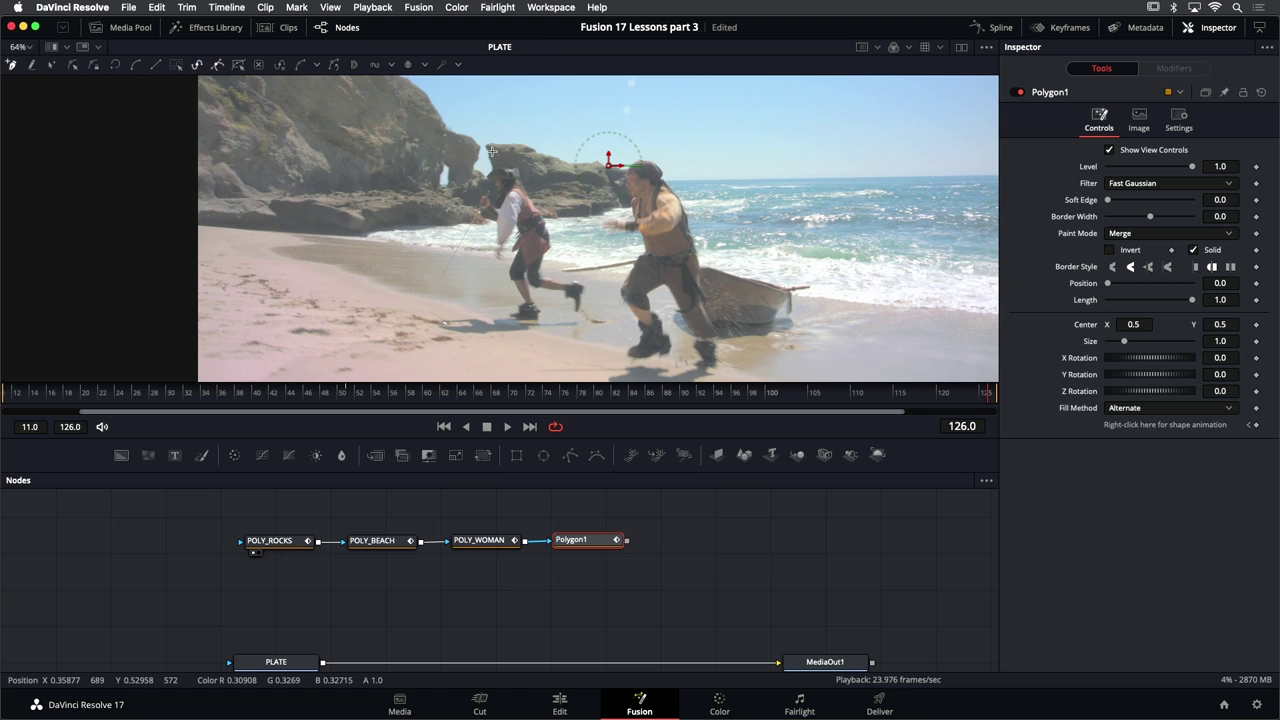
Draw a closed smooth-point outline around the two men at frame 126, then reverse to frame 101
drag(490, 151, 535, 352)
drag(432, 342, 428, 258)
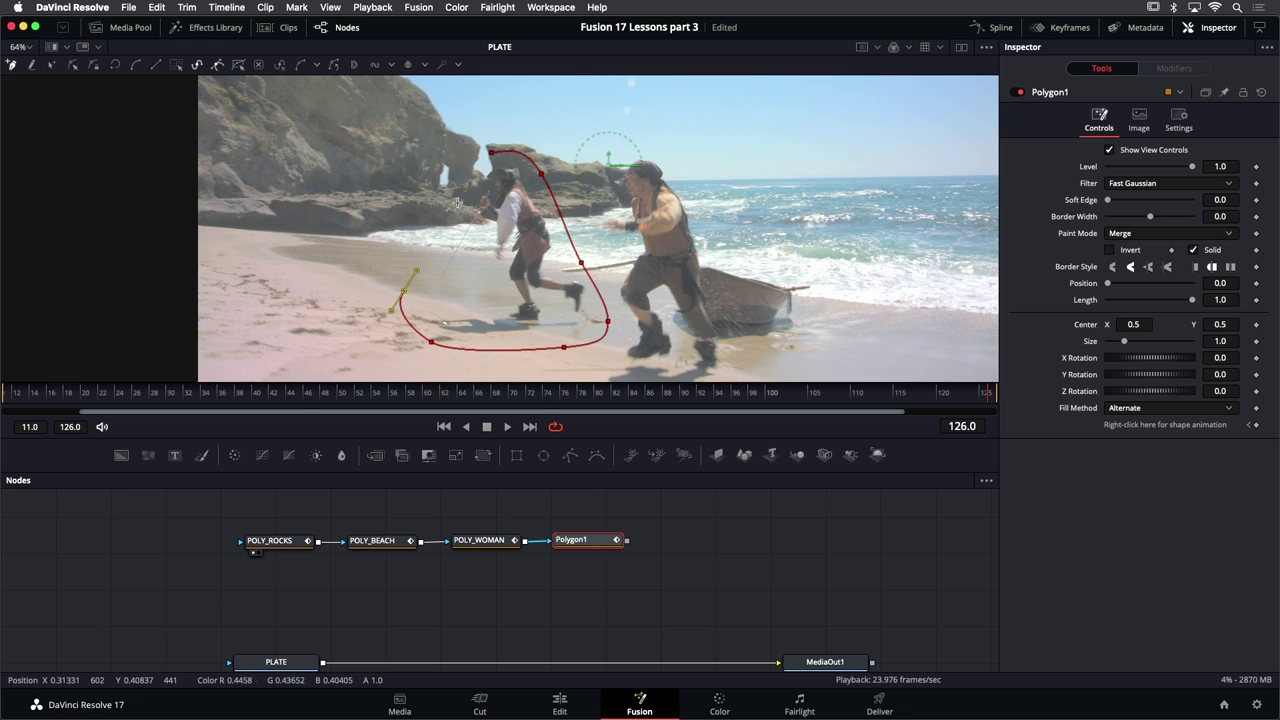
drag(464, 193, 472, 178)
click(492, 155)
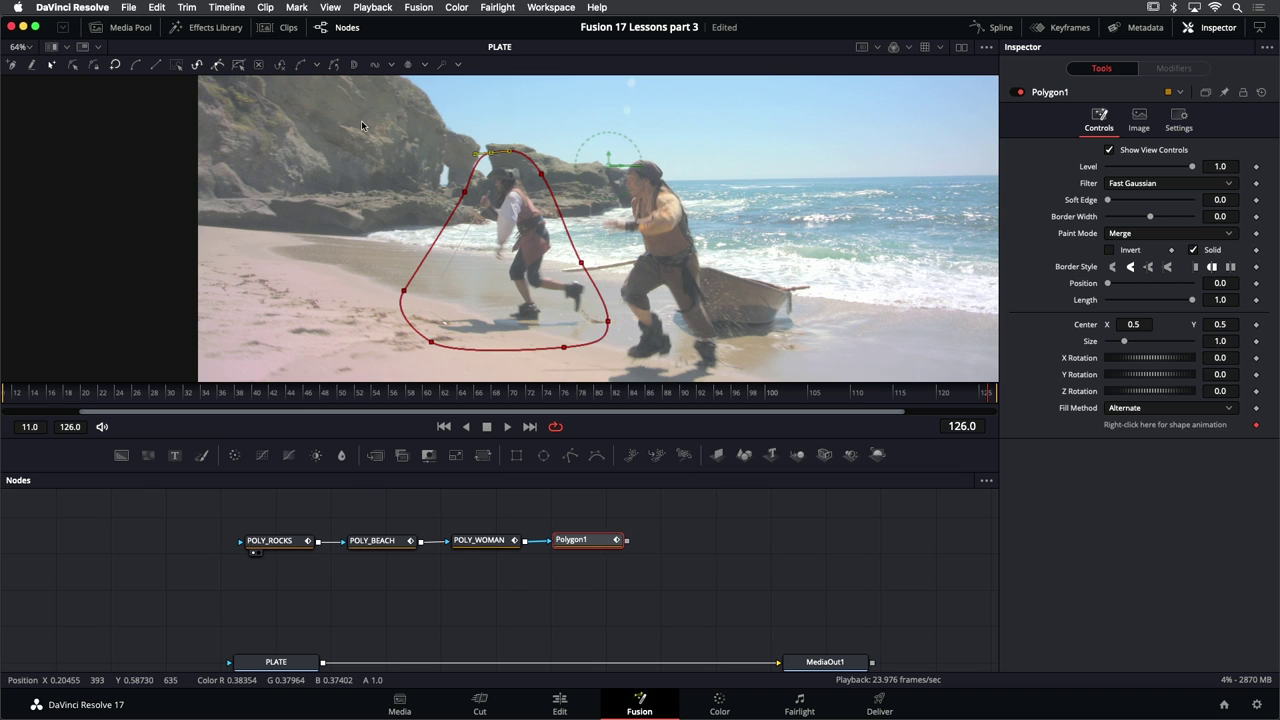
mouse_move(362, 122)
mouse_down()
mouse_move(710, 378)
mouse_move(698, 359)
mouse_up()
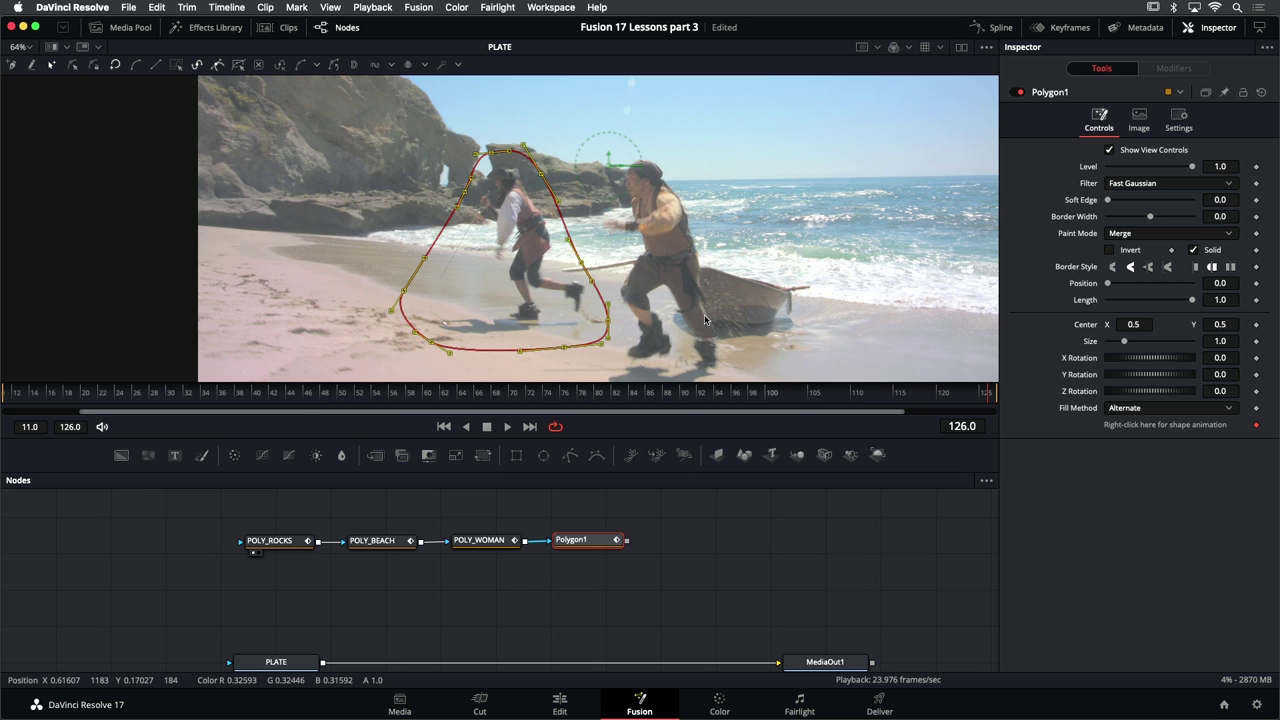
key(j)
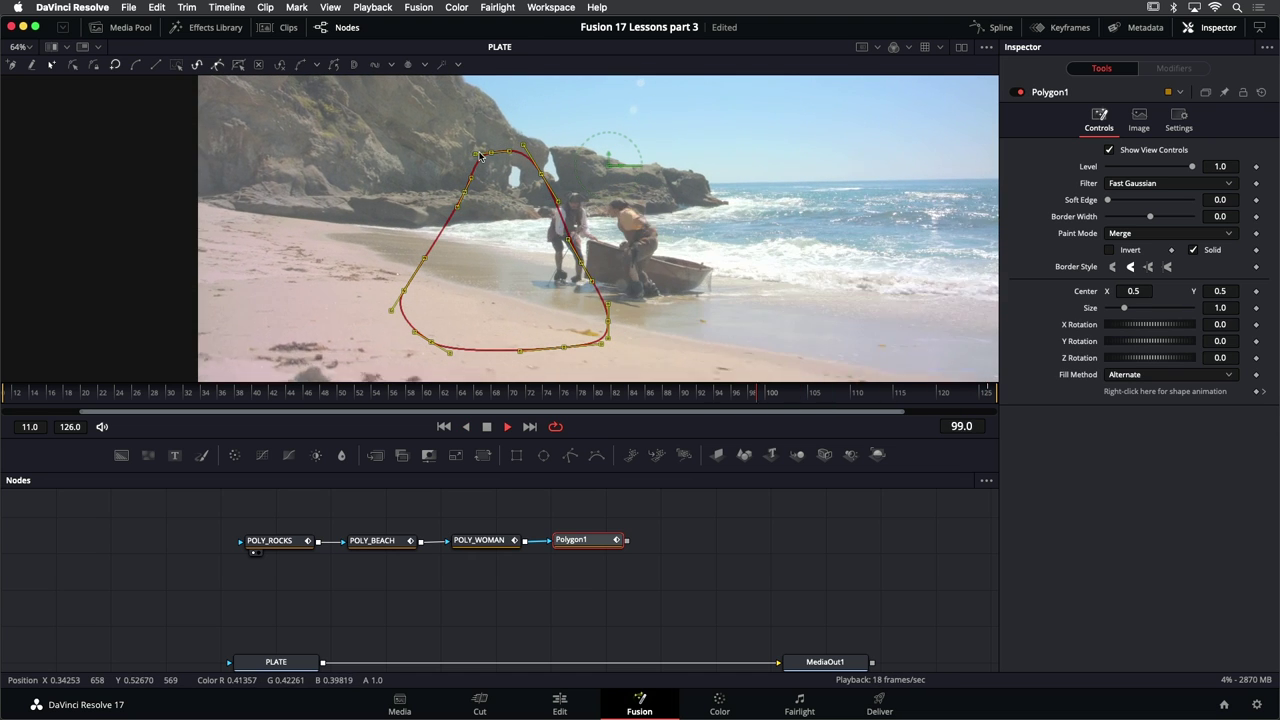
key(k)
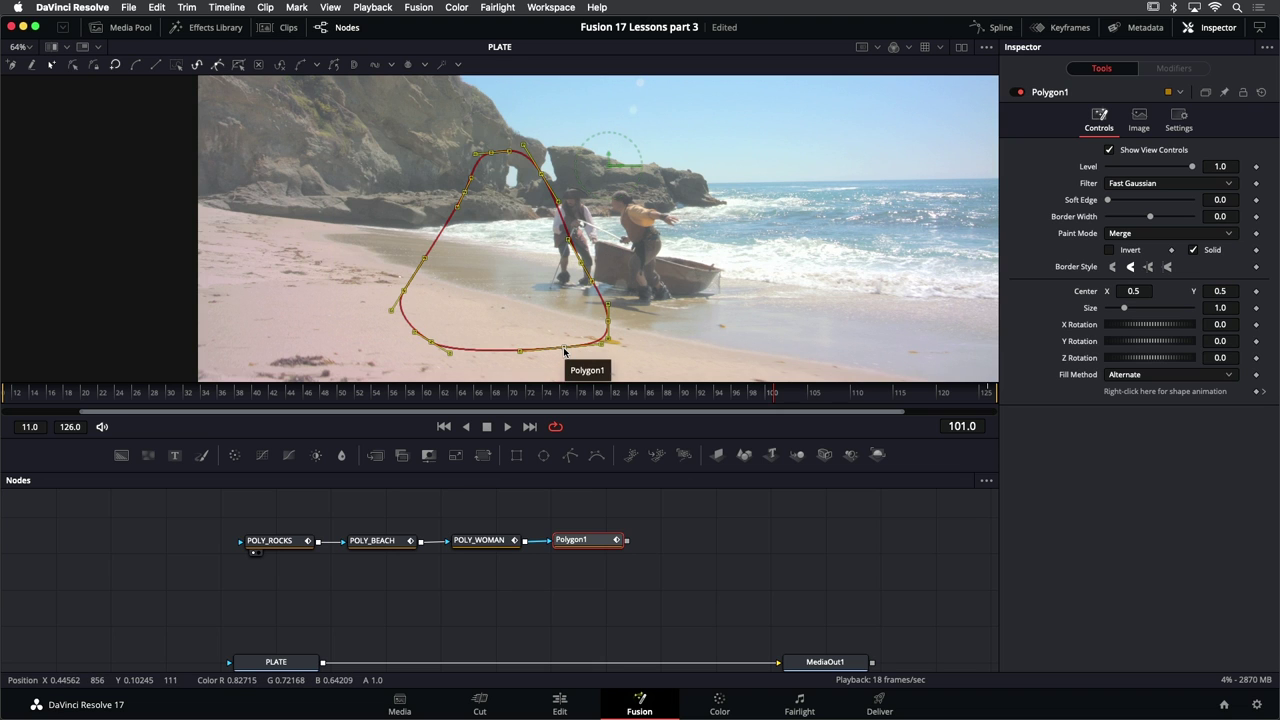
Move Polygon1 onto the two men and reshape its sides, widening it over the second man
drag(564, 350, 335, 251)
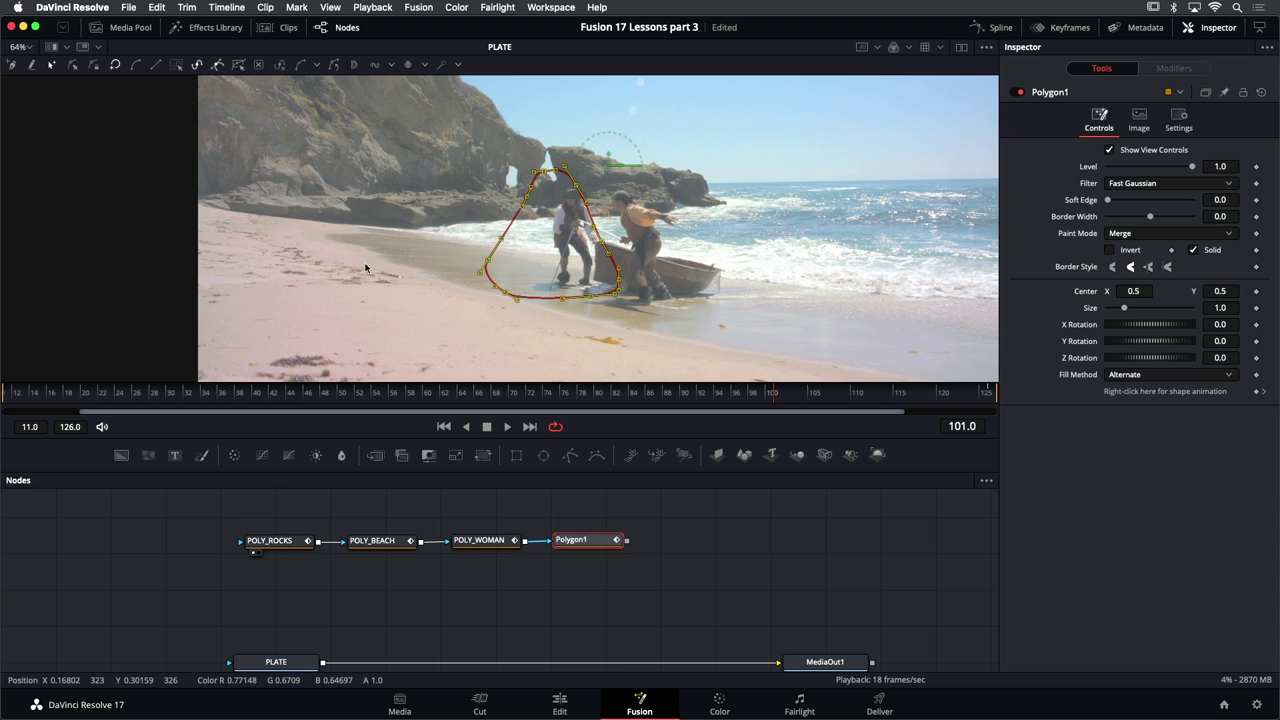
drag(565, 157, 638, 284)
drag(565, 167, 585, 159)
drag(463, 139, 566, 294)
drag(541, 174, 555, 175)
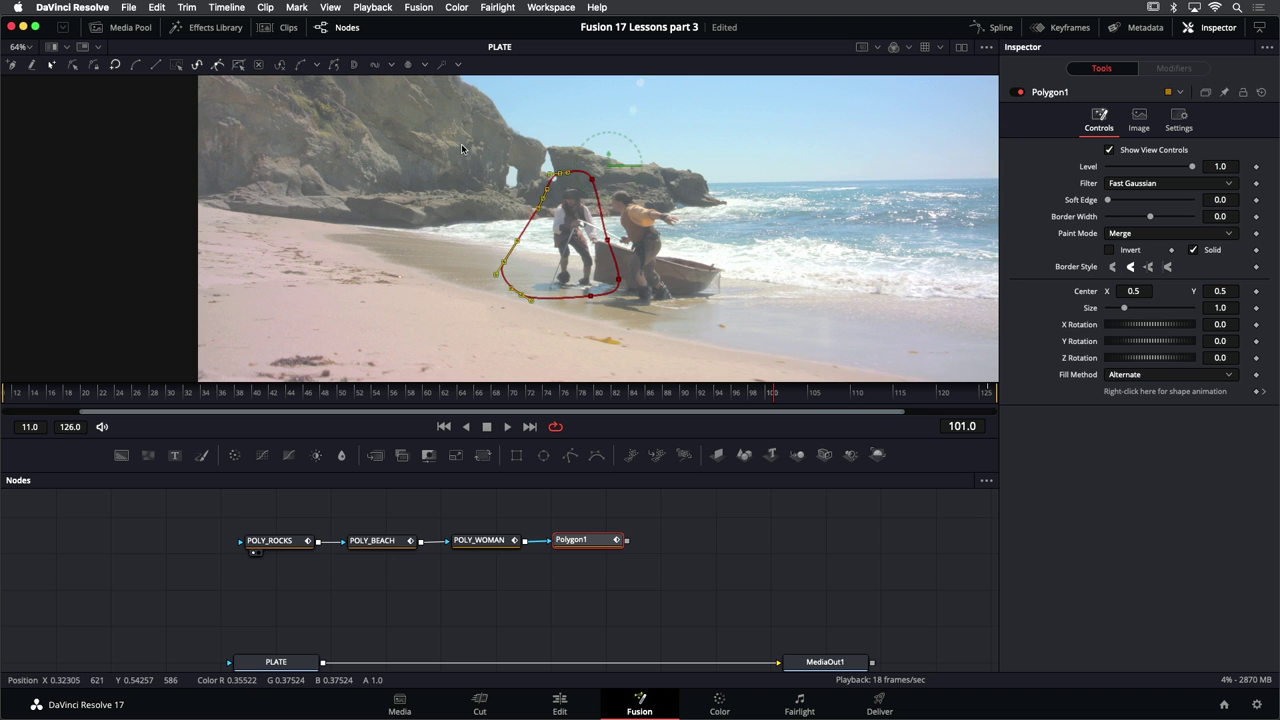
drag(462, 148, 682, 348)
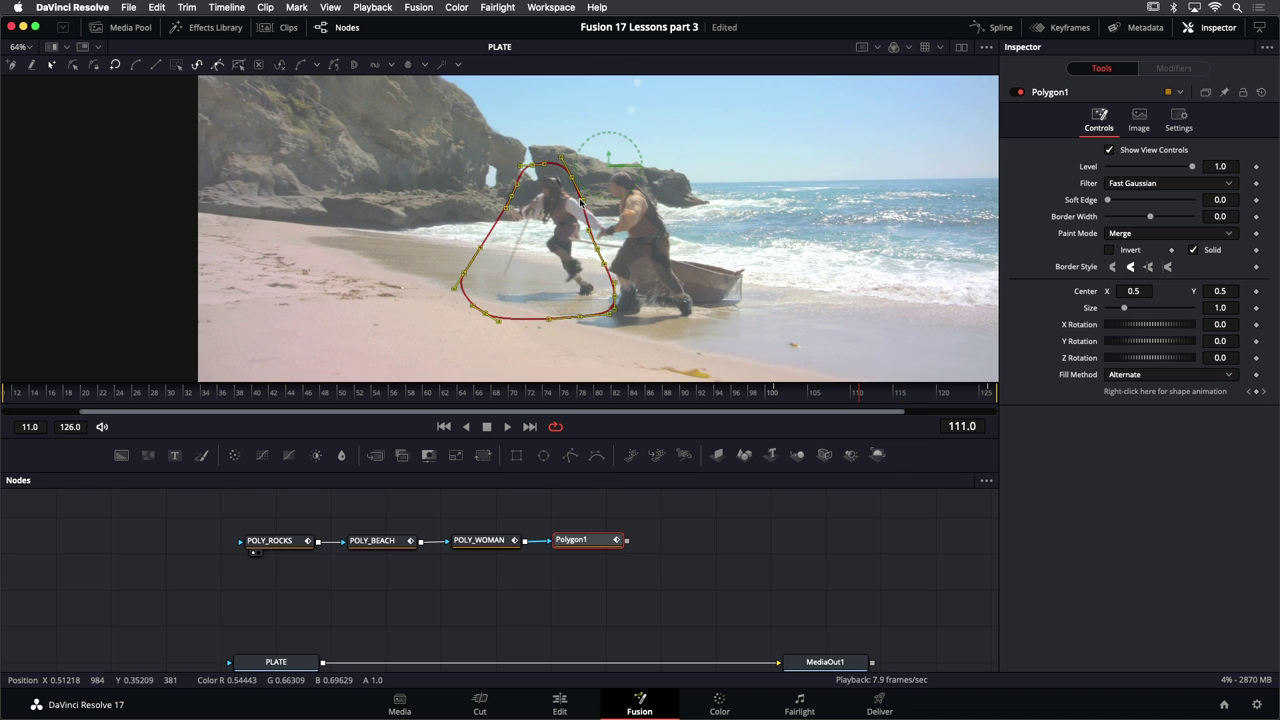
click(555, 152)
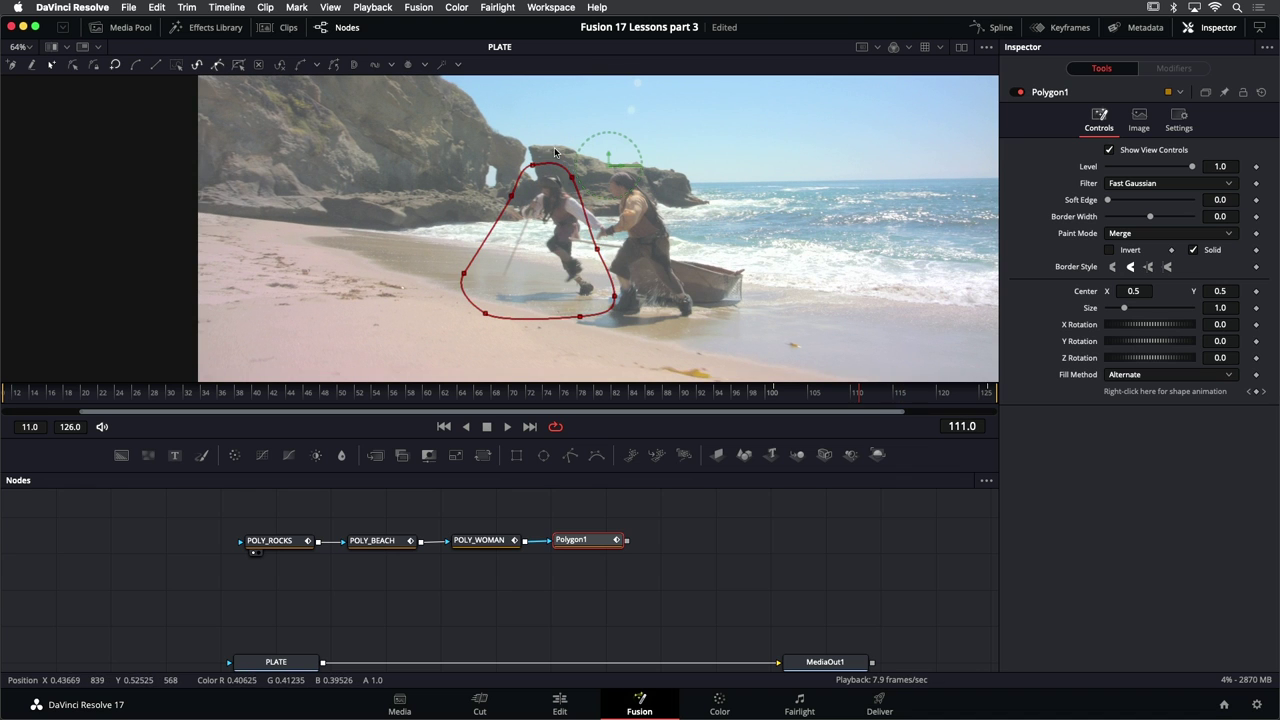
drag(555, 152, 650, 322)
drag(576, 179, 655, 184)
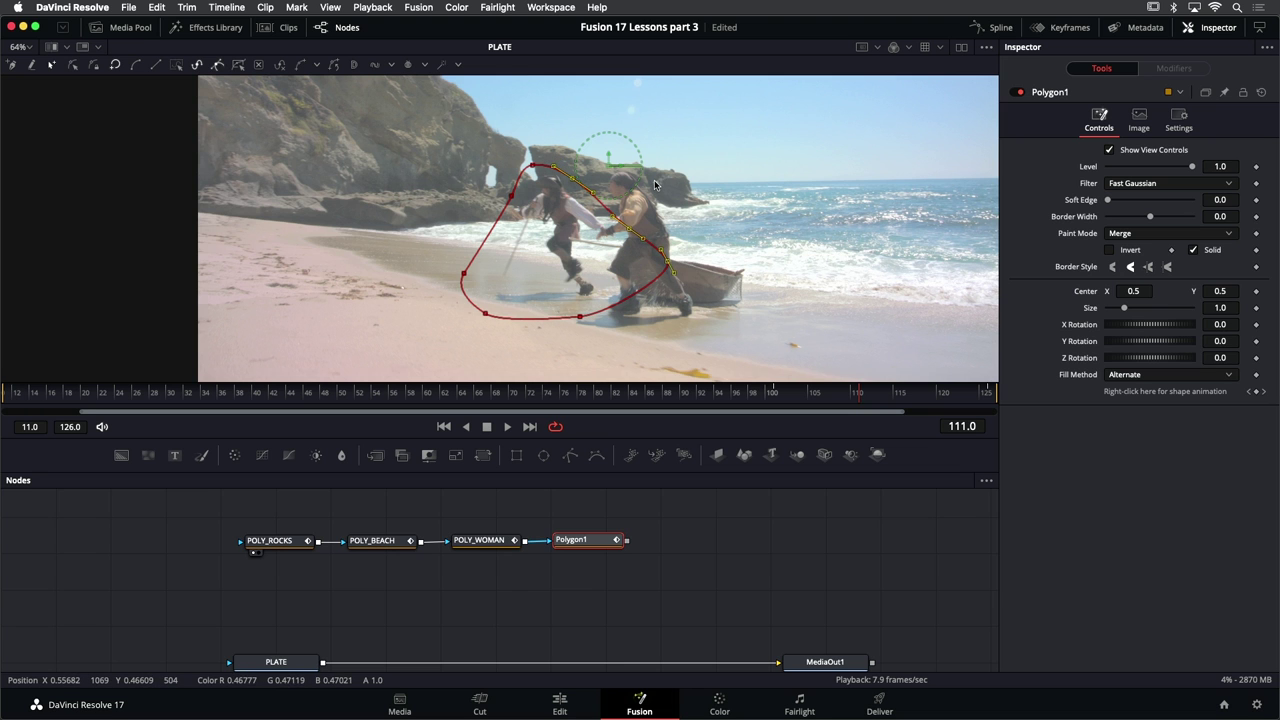
Play back to frame 11 and move the mask onto the figures by the rocks
key(space)
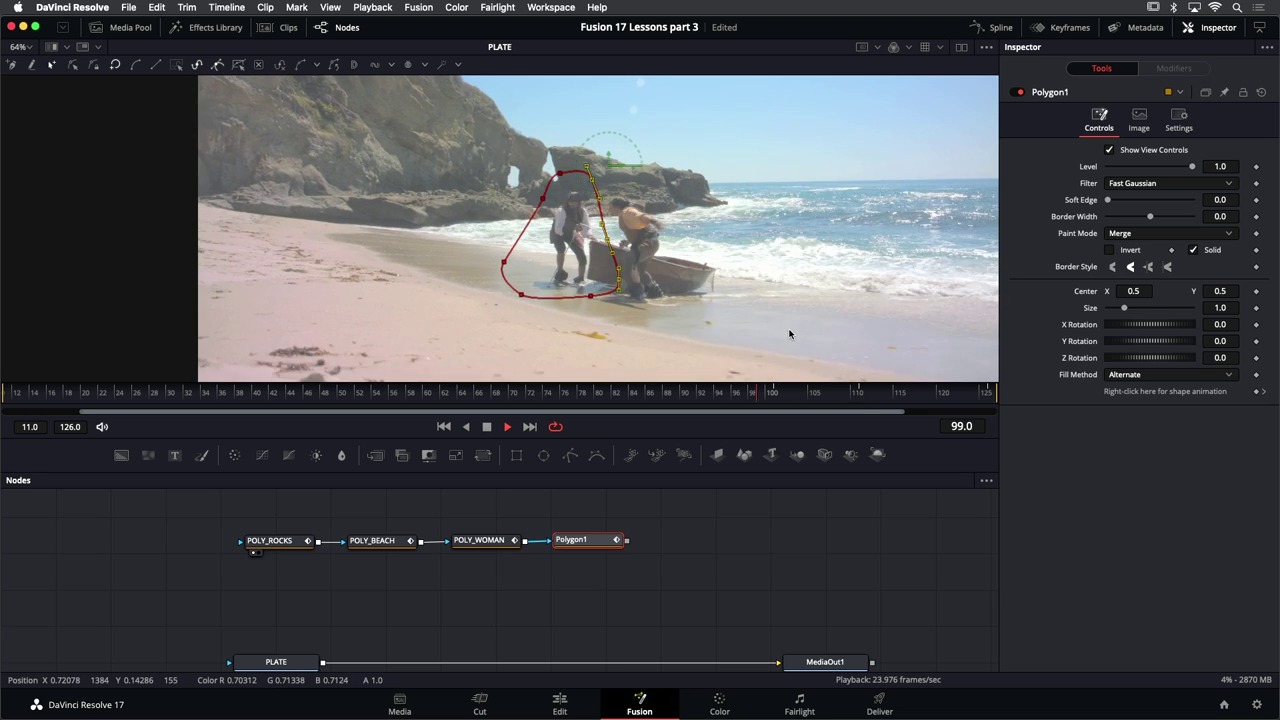
key(shift+space)
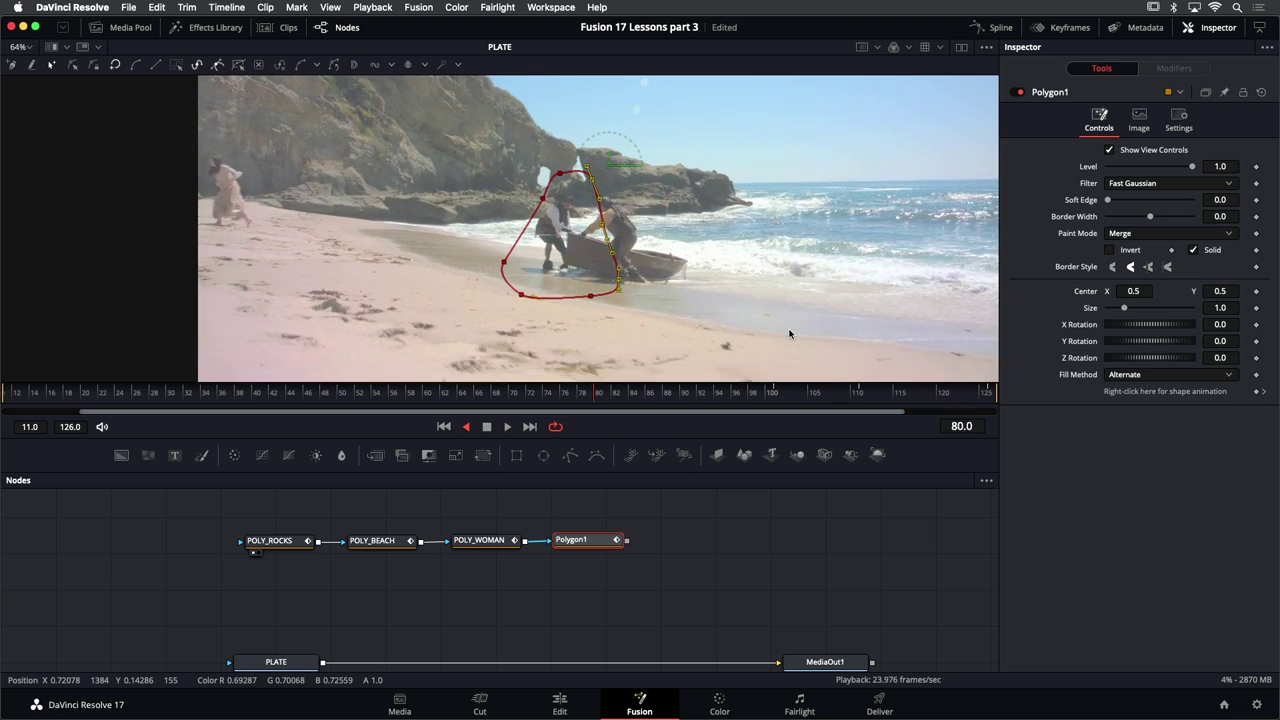
key(space)
key(space)
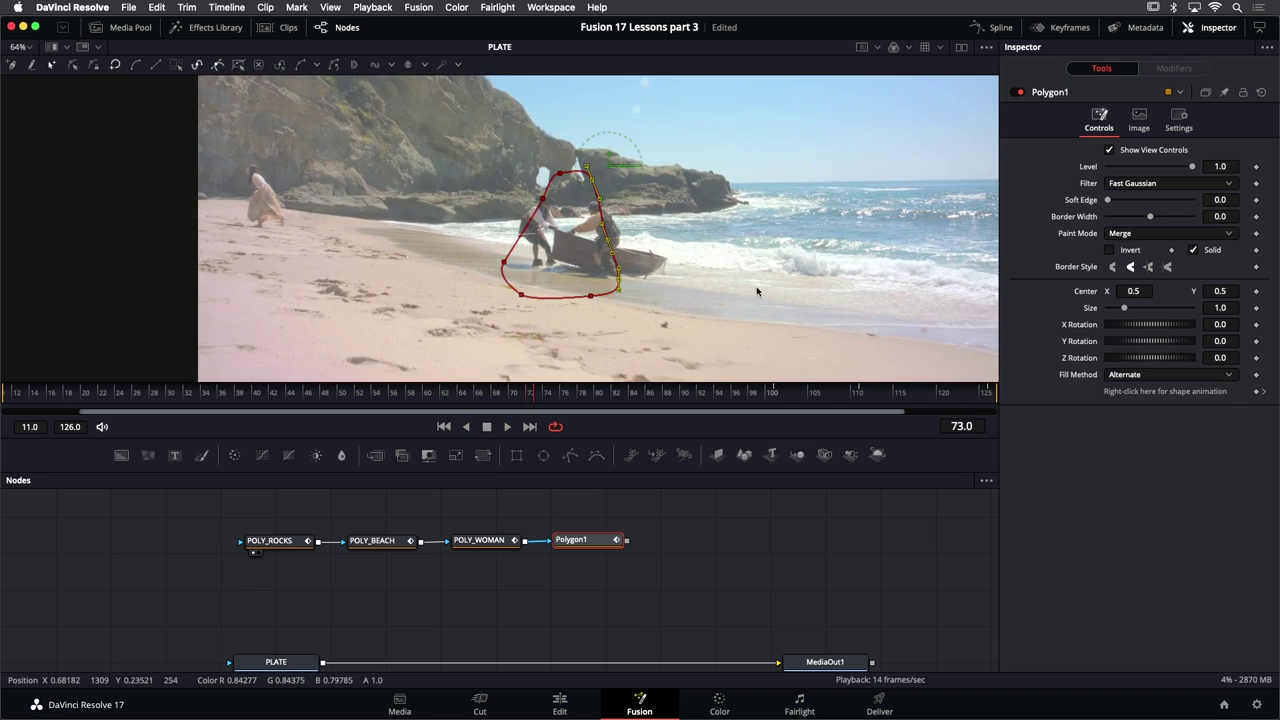
key(shift+space)
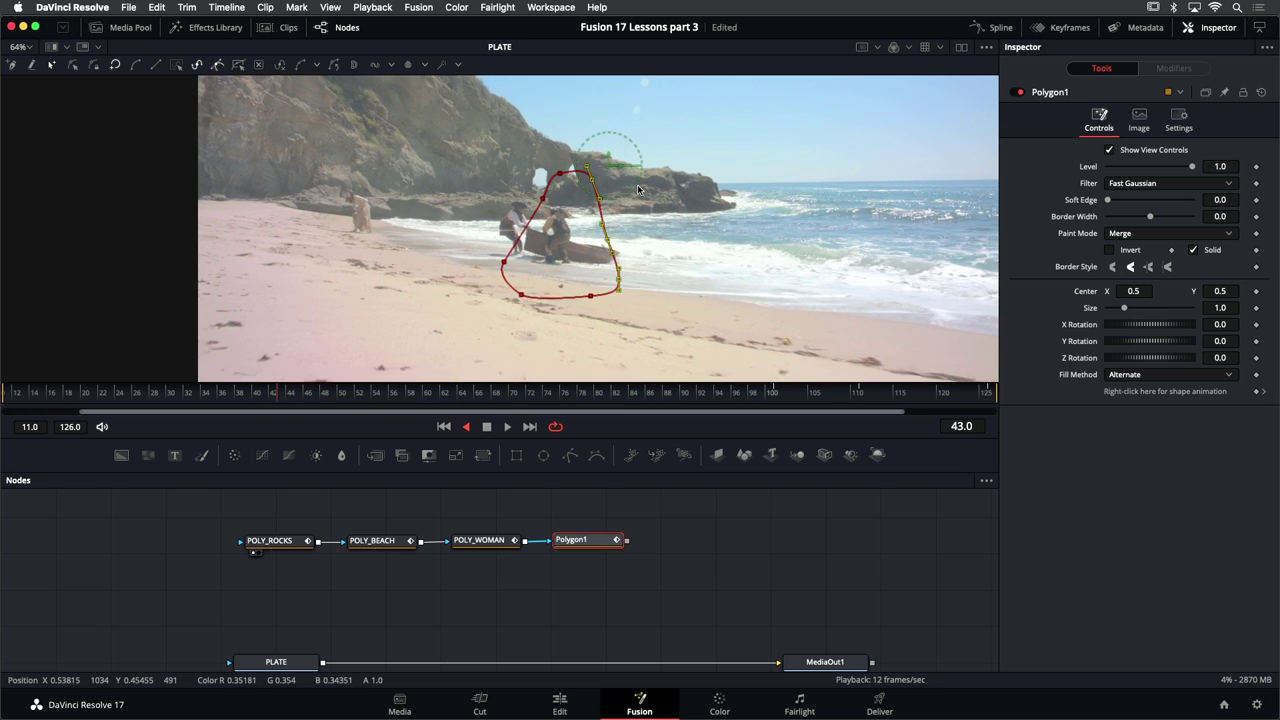
key(space)
key(shift+space)
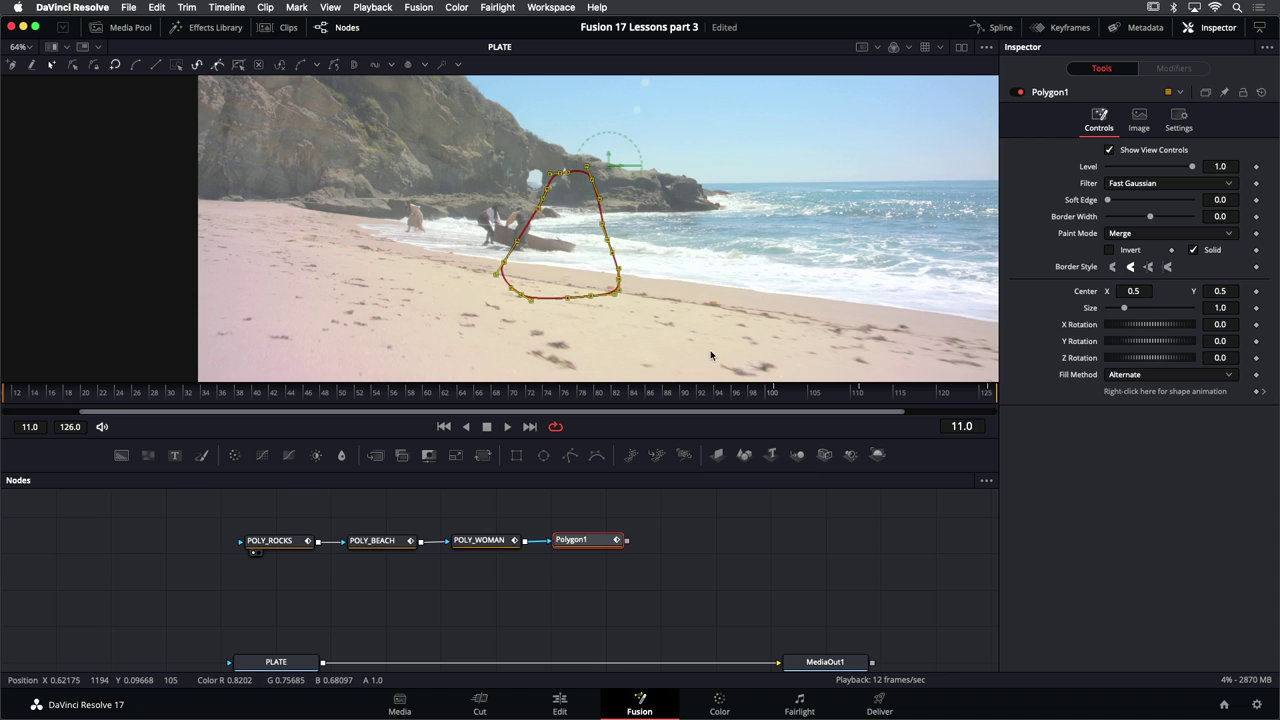
drag(596, 300, 91, 337)
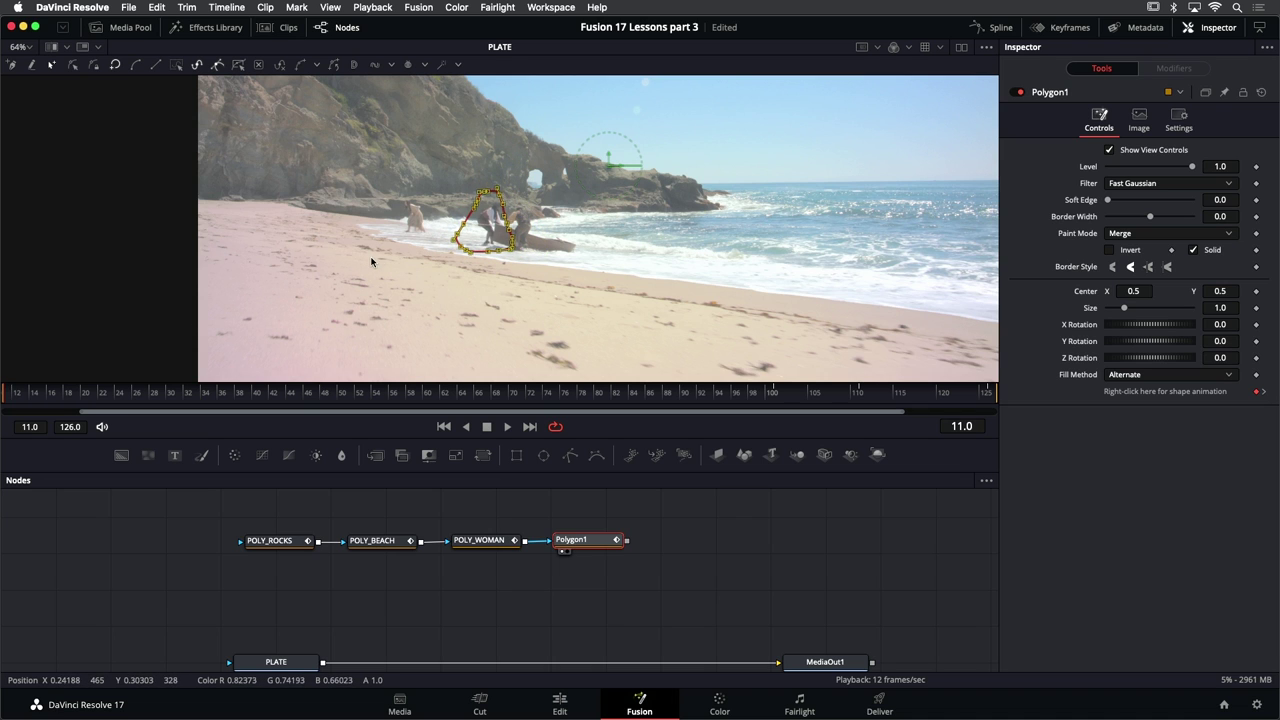
click(473, 178)
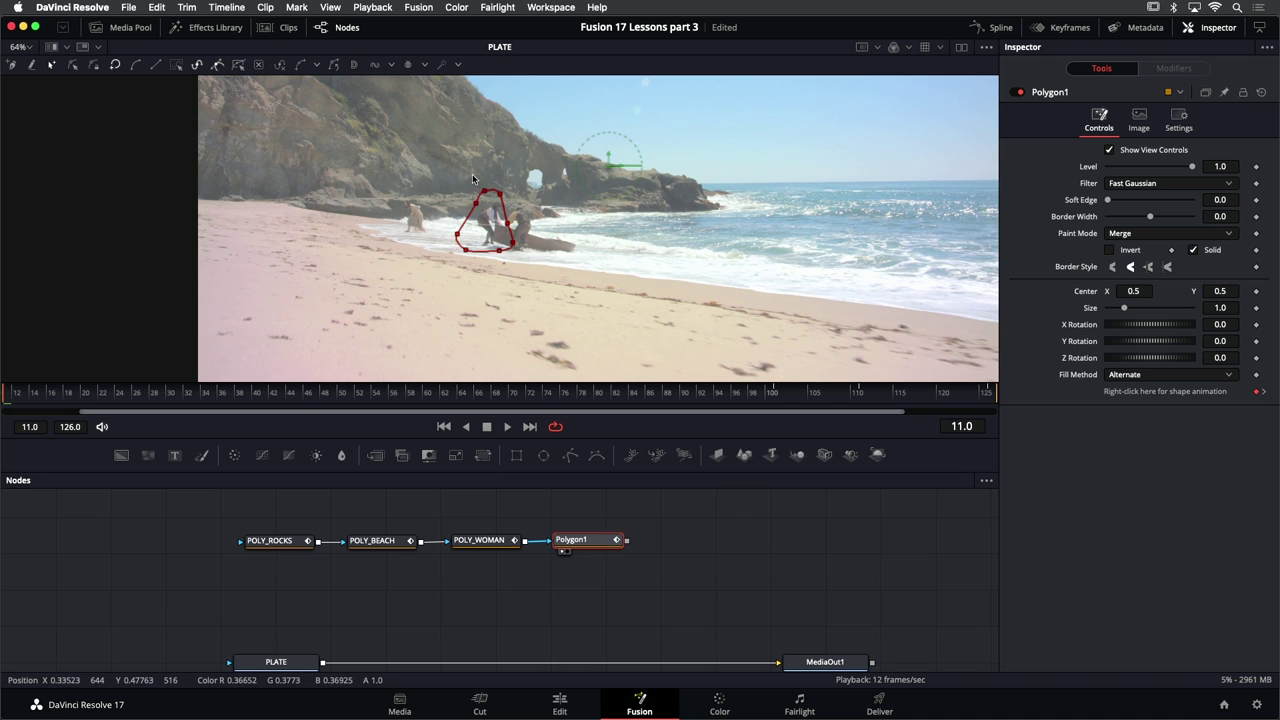
drag(440, 188, 503, 266)
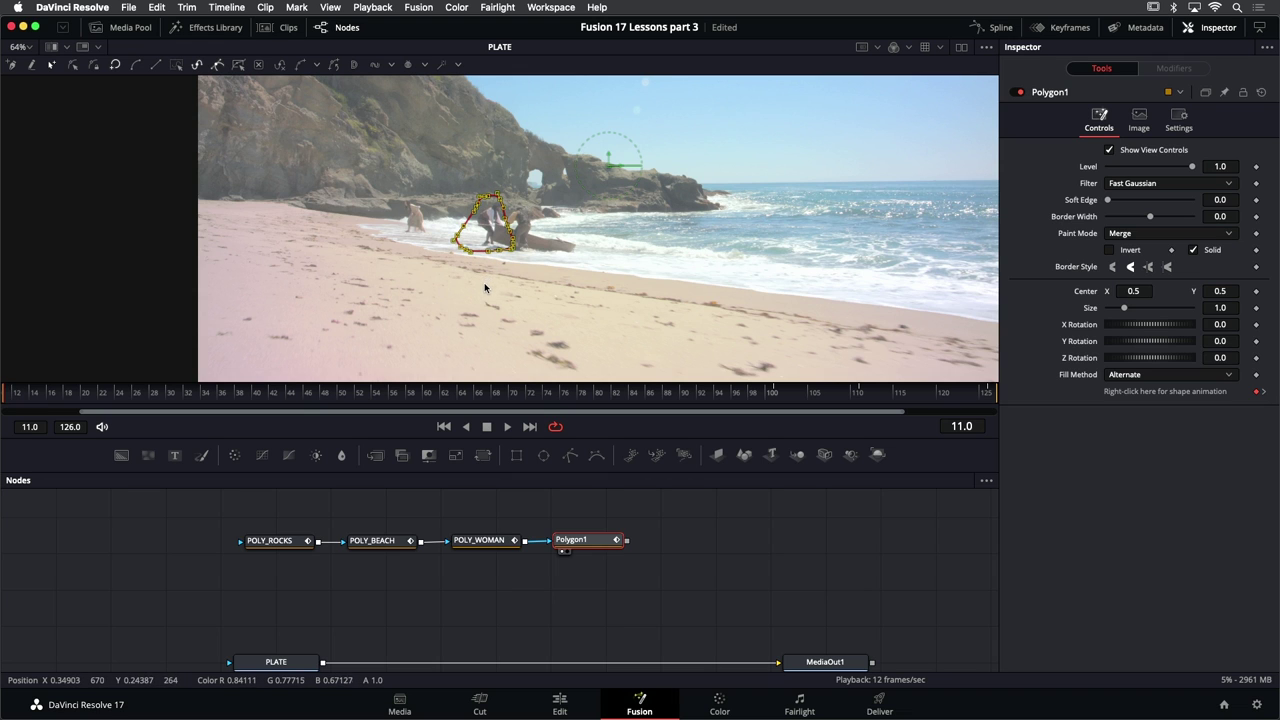
click(503, 205)
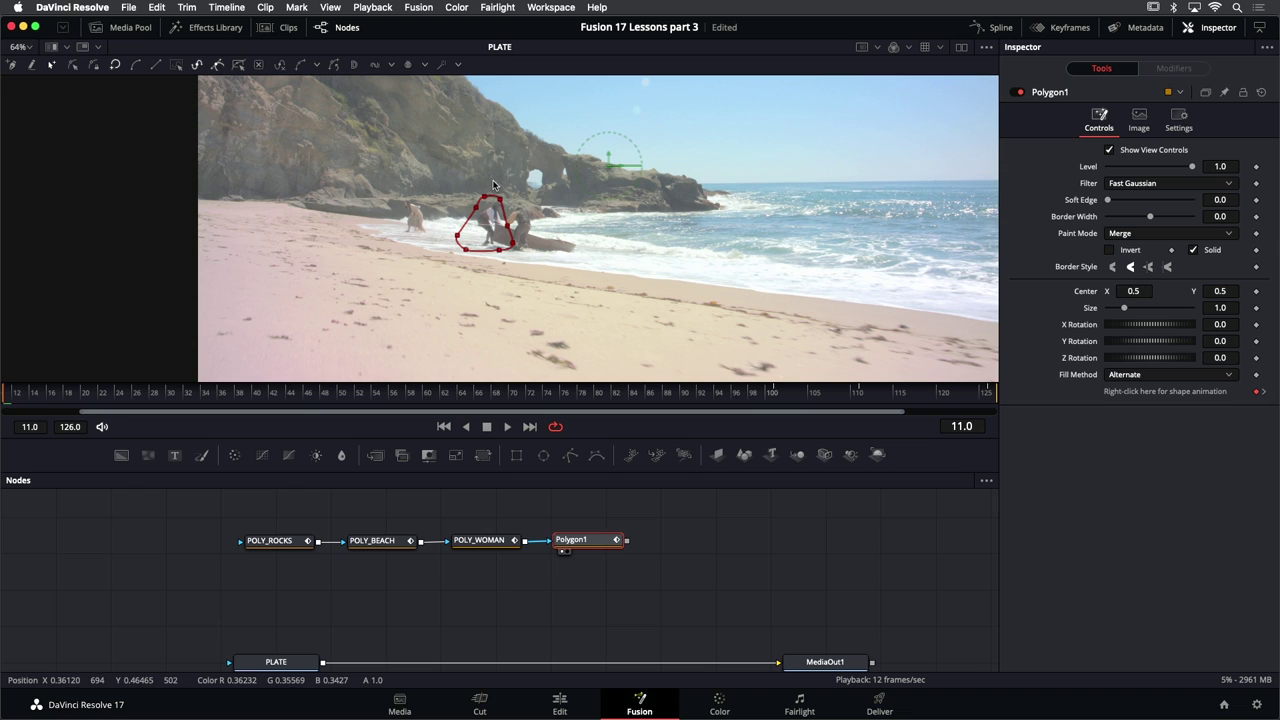
drag(493, 185, 496, 248)
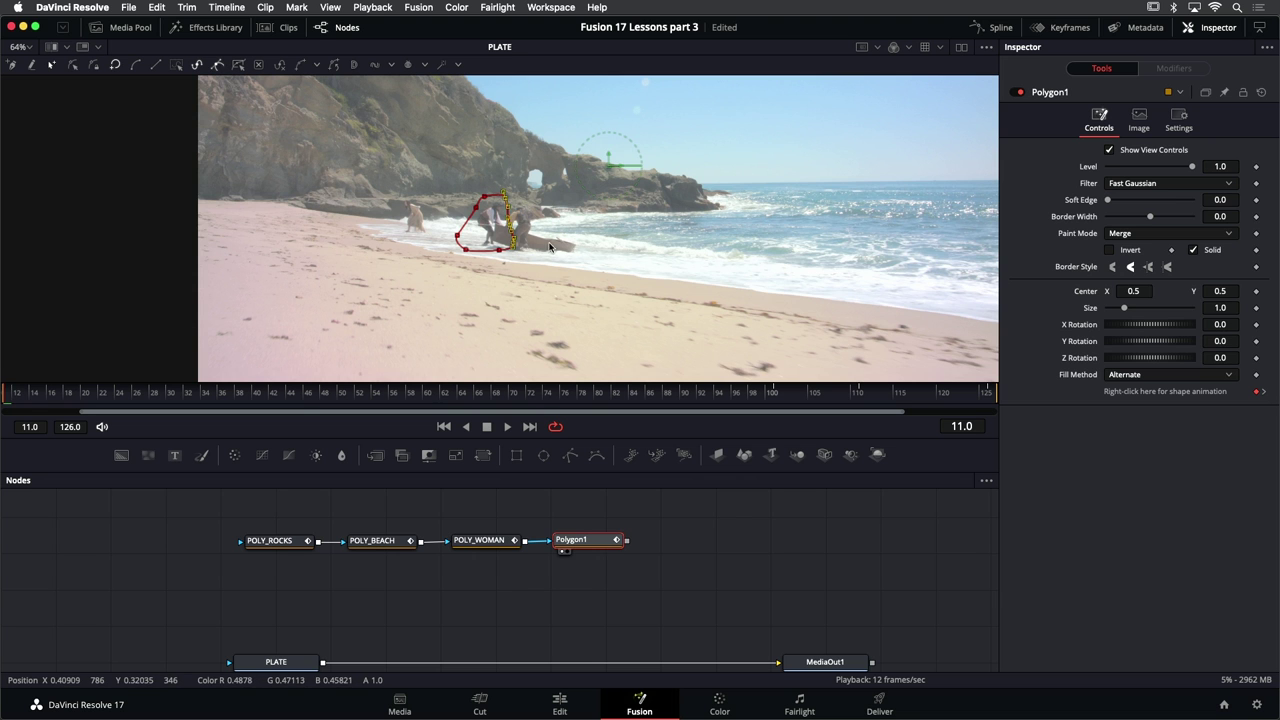
Play the mask forward and backward to check it, then return to the first frame
key(space)
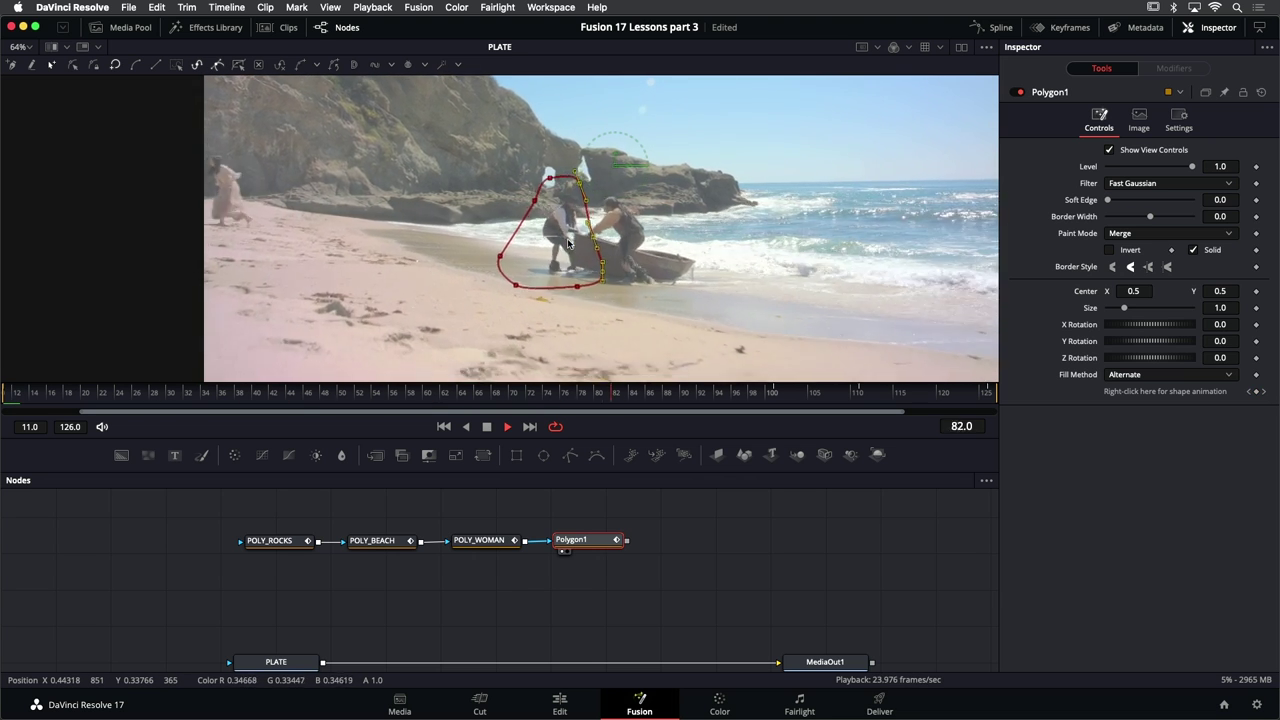
key(shift+space)
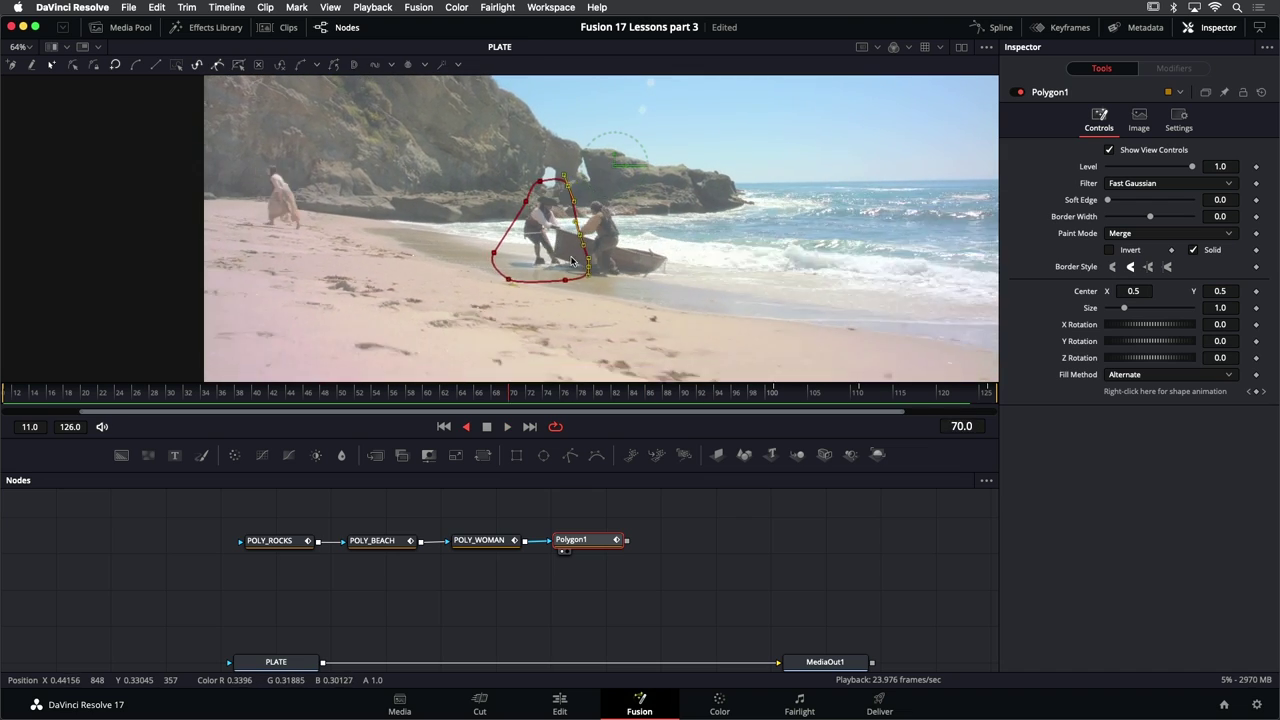
key(space)
click(443, 426)
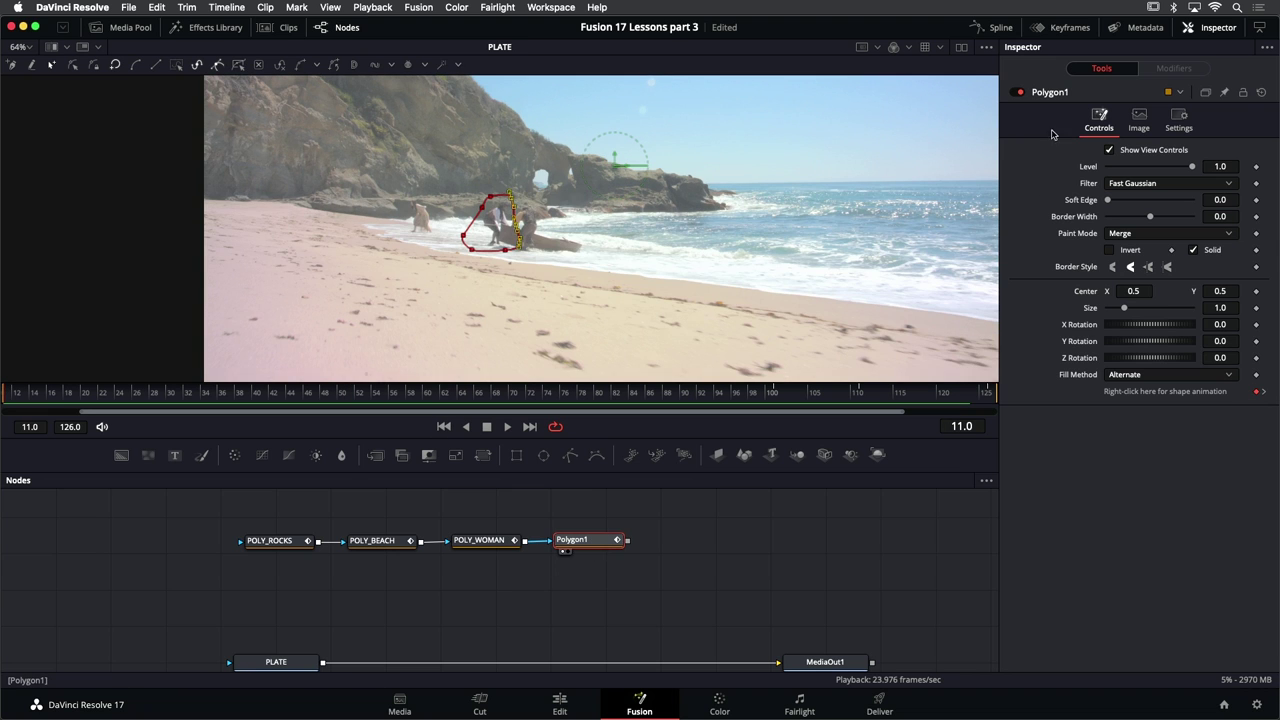
Rename Polygon1 to POLY_PIRATE1 in the Inspector and jump to the clip's last frame
right_click(1053, 97)
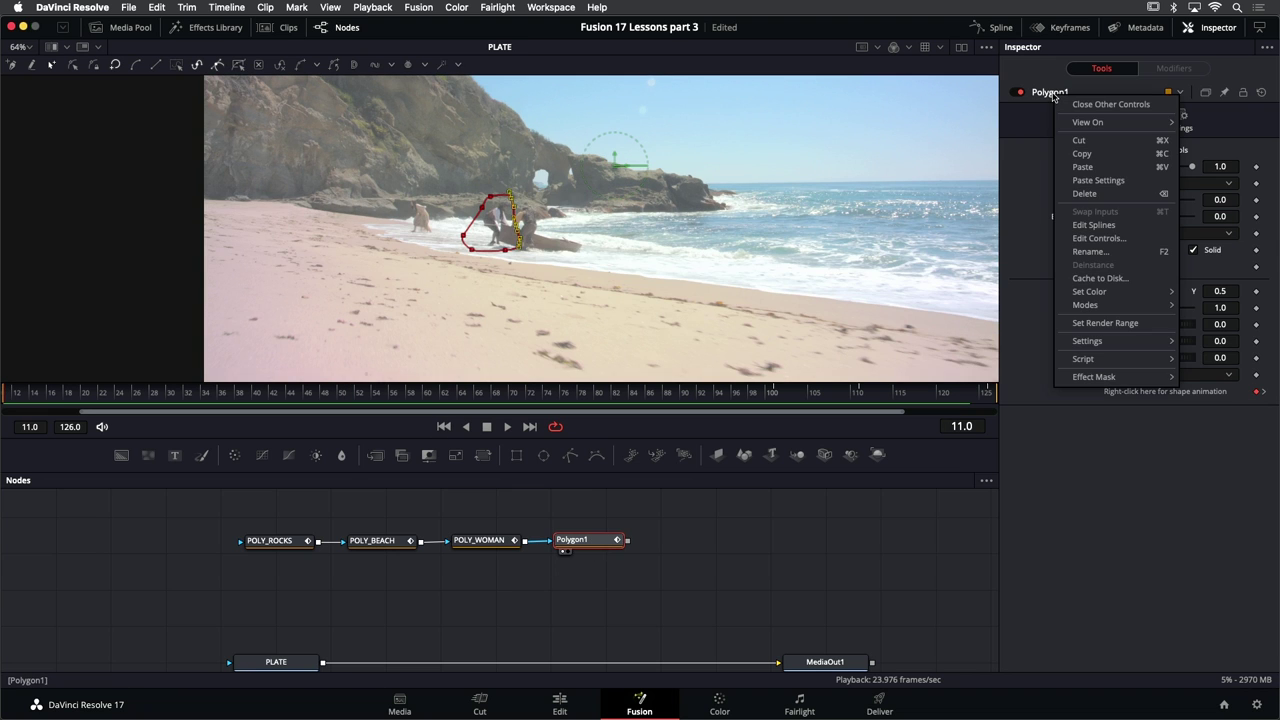
click(1093, 256)
text(POLY_PIRATE)
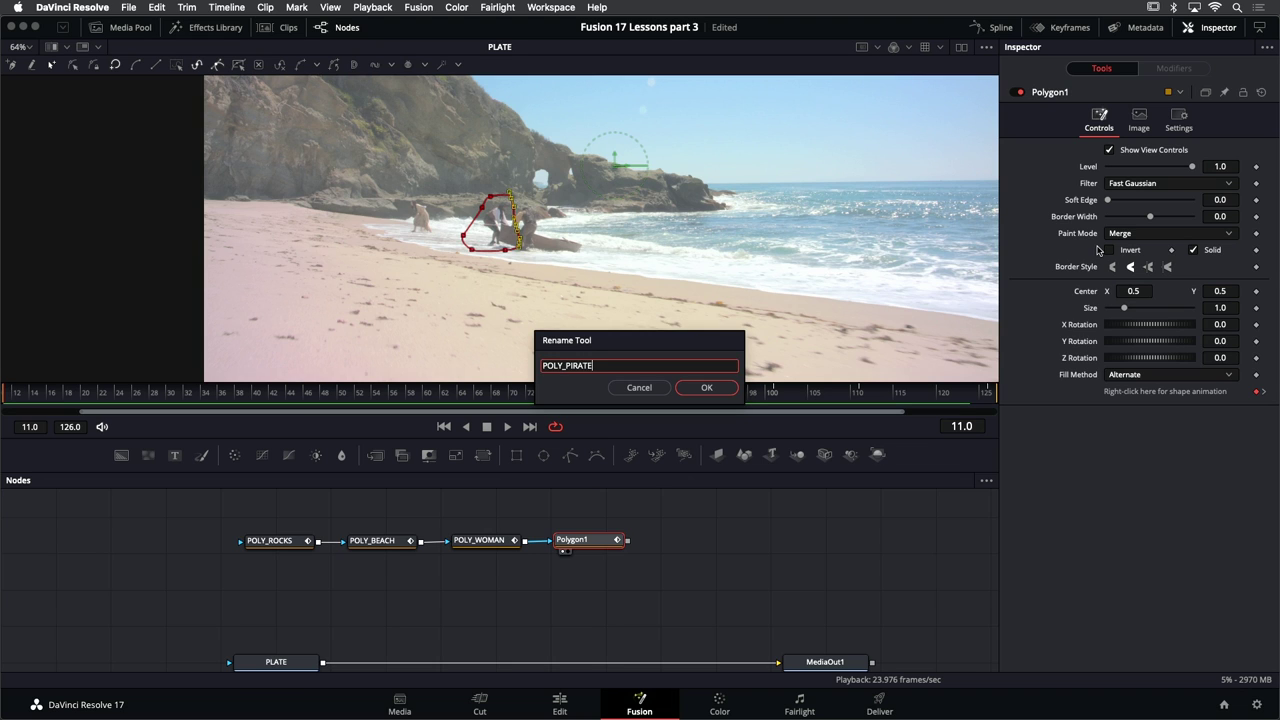
text(1)
key(Return)
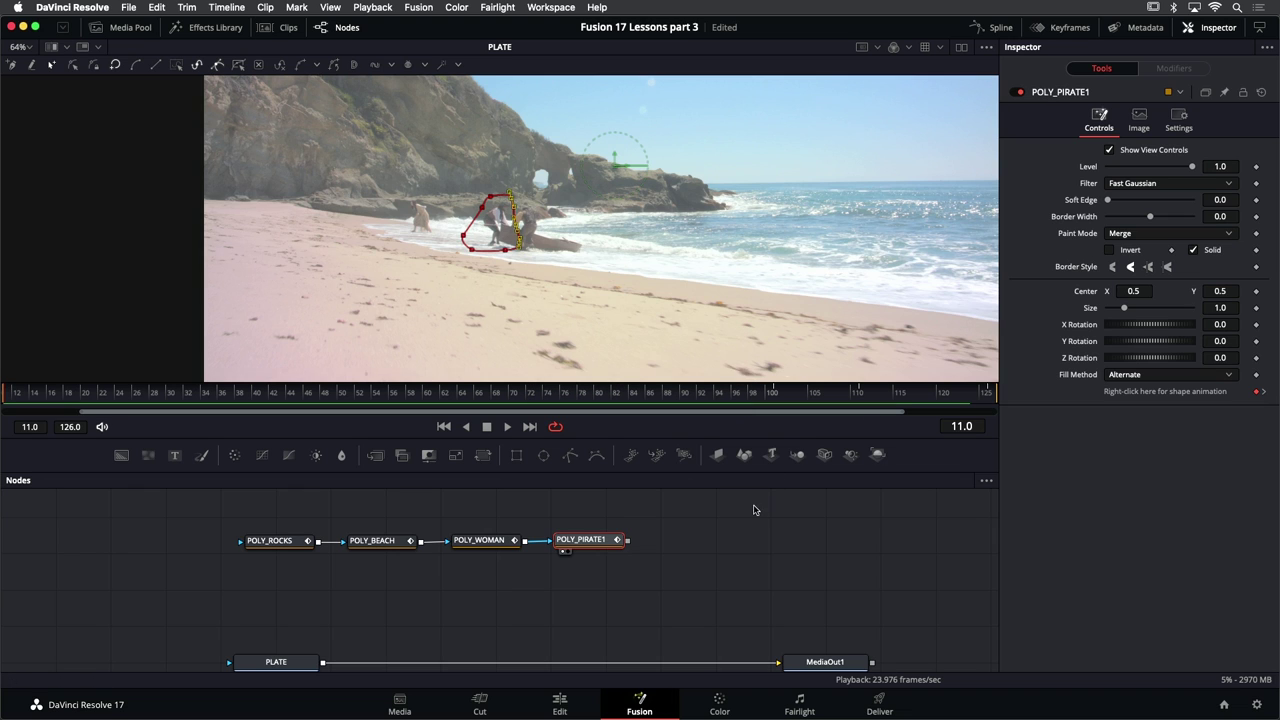
click(866, 603)
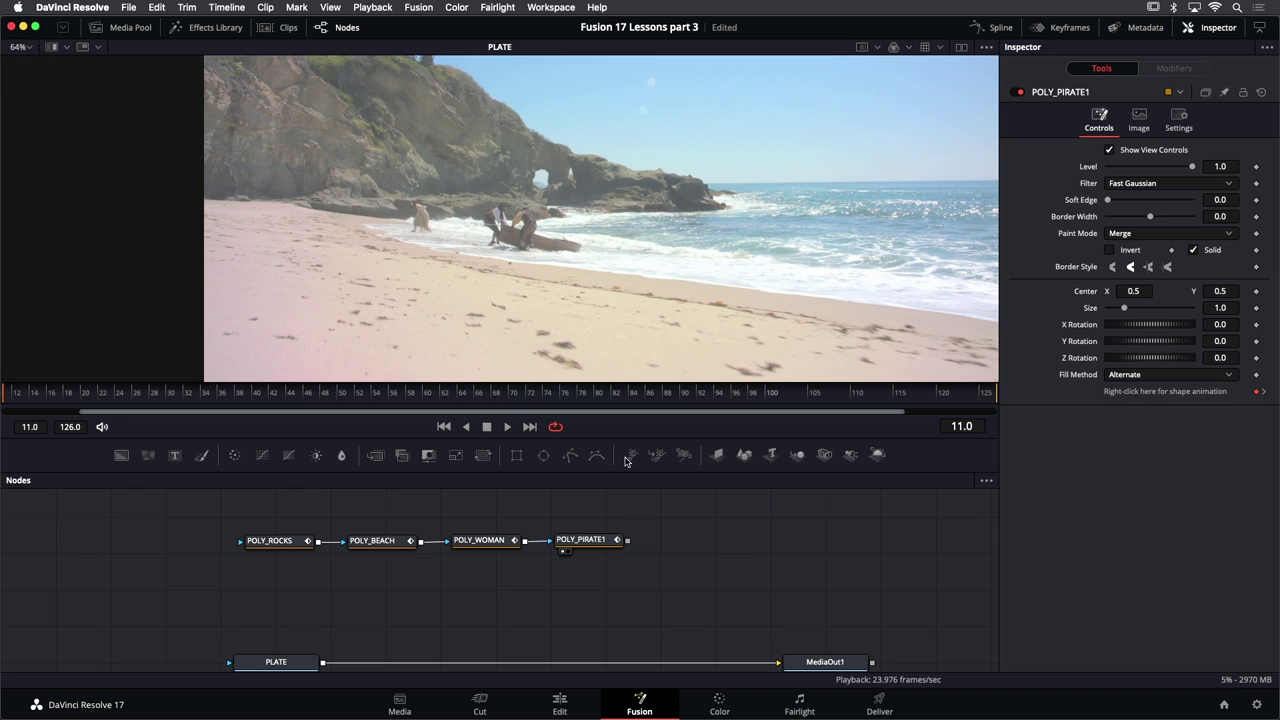
click(531, 427)
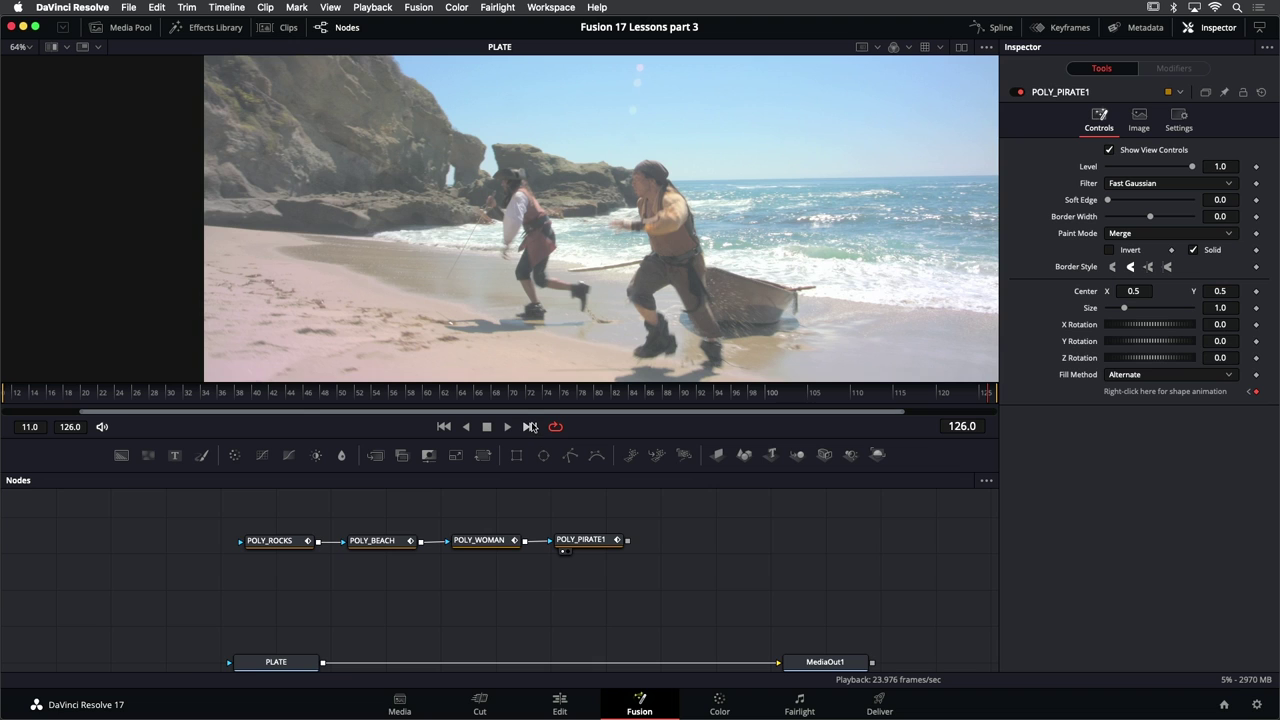
scroll(631, 189, down, 2)
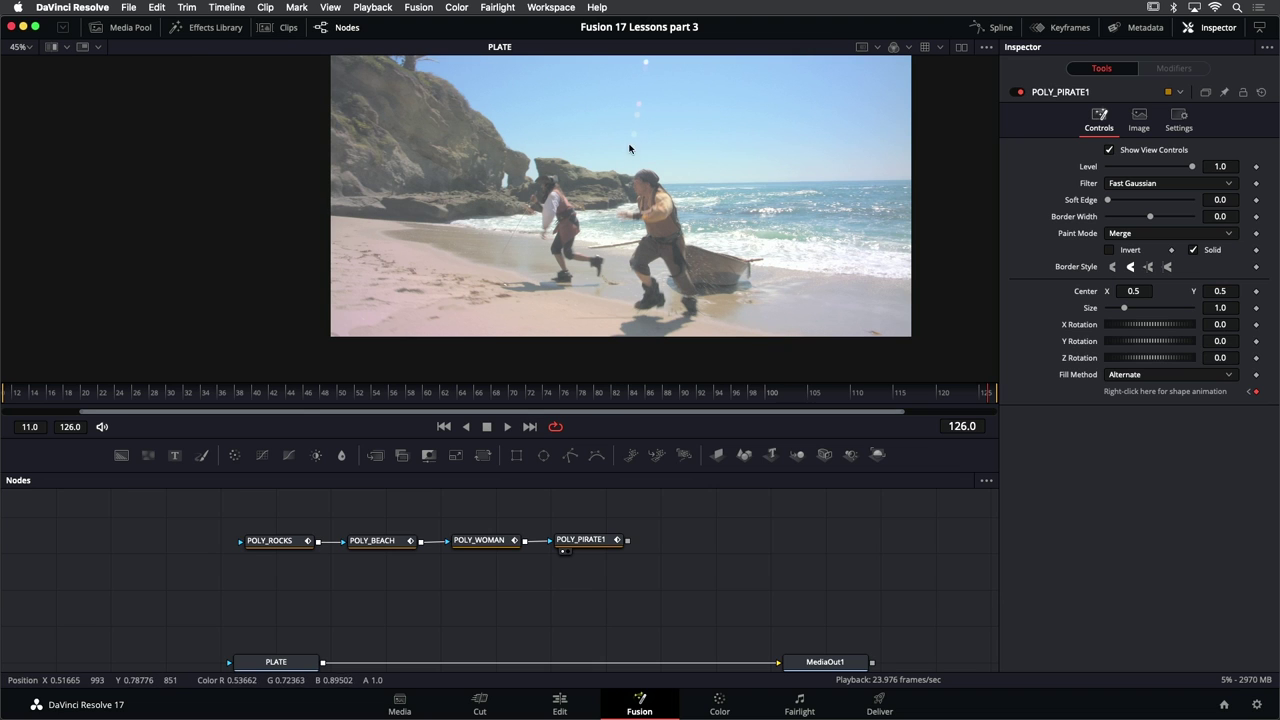
Add a Polygon node after POLY_PIRATE1 using the tool search
click(592, 539)
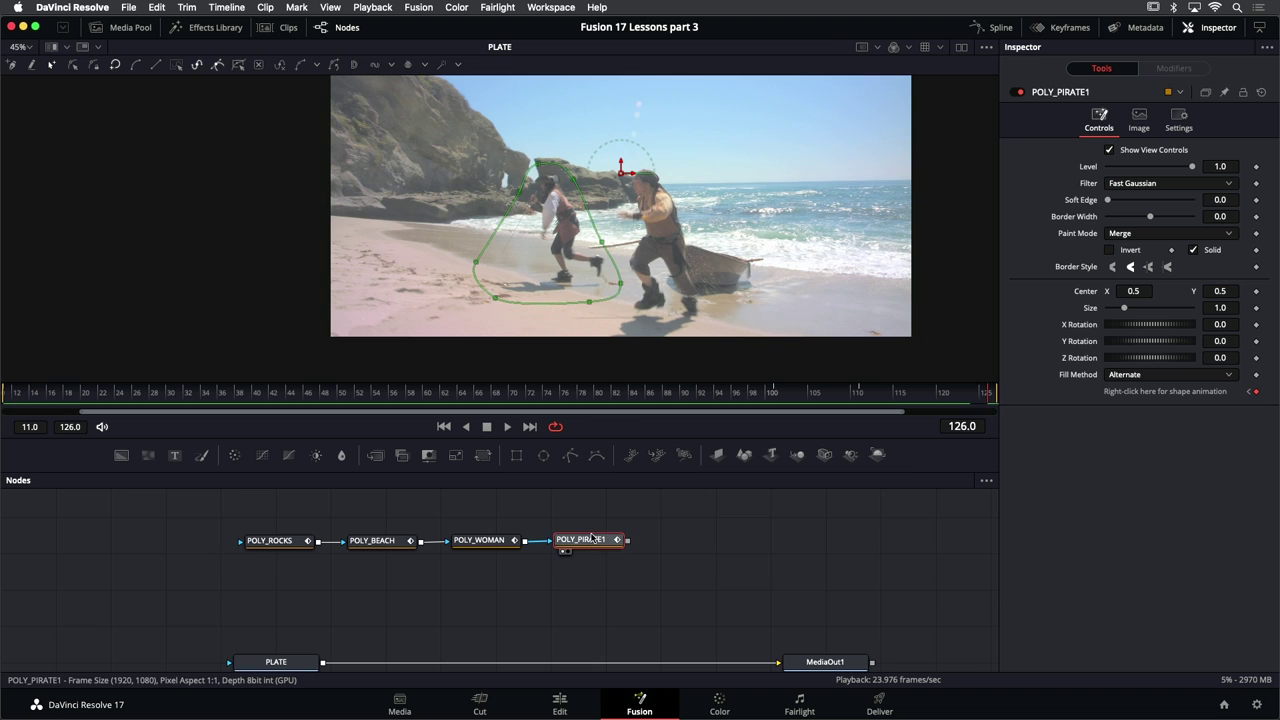
key(shift+space)
text(pl)
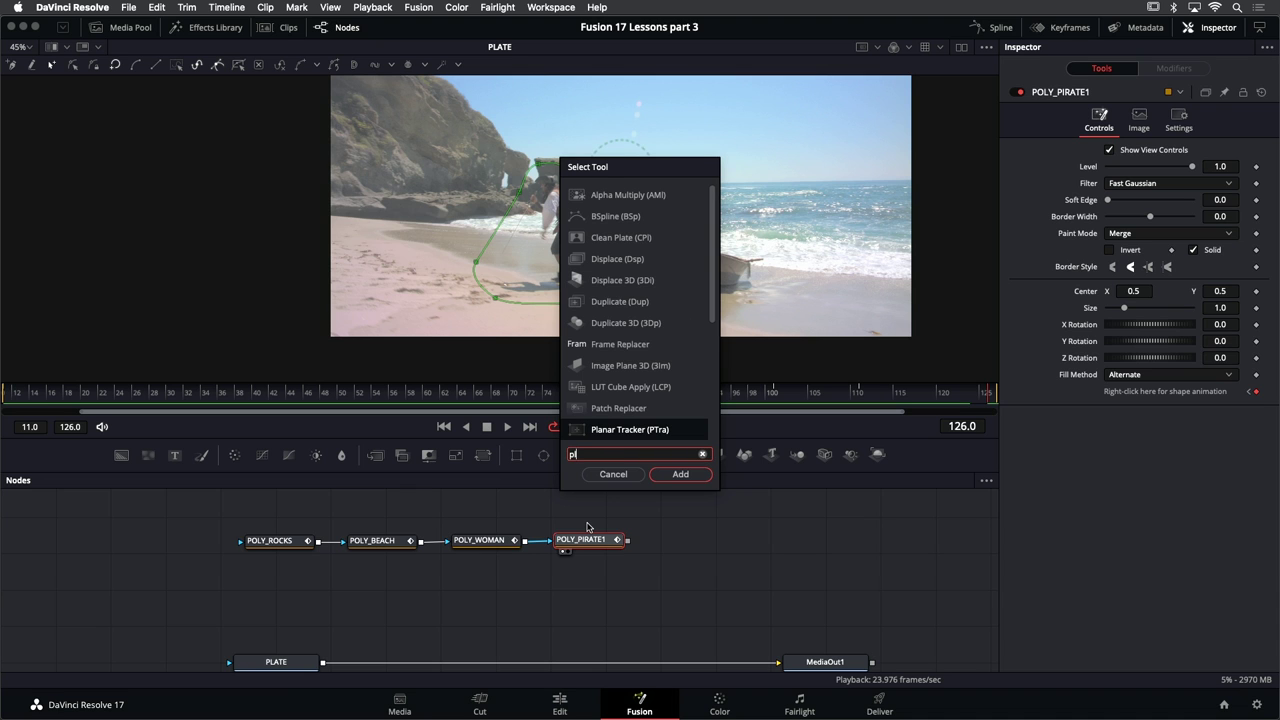
key(BackSpace)
key(Return)
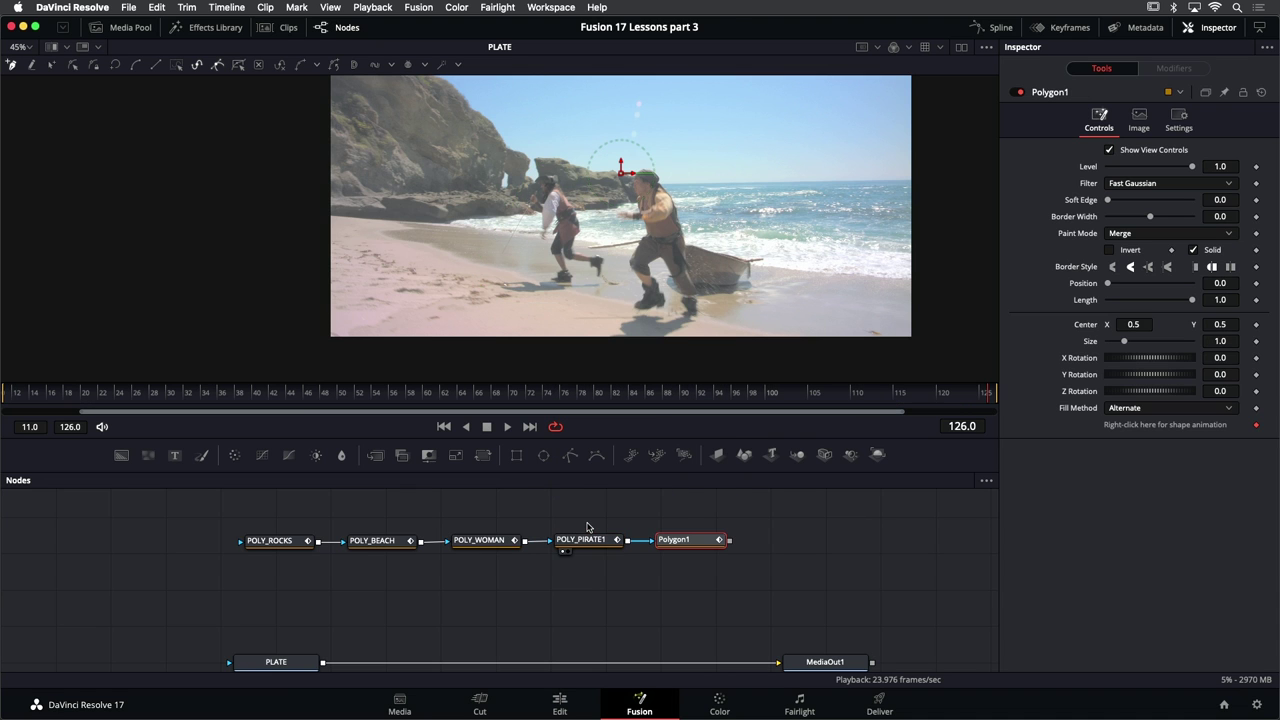
Draw a closed outline around the right-hand running pirate and select all its points
click(620, 157)
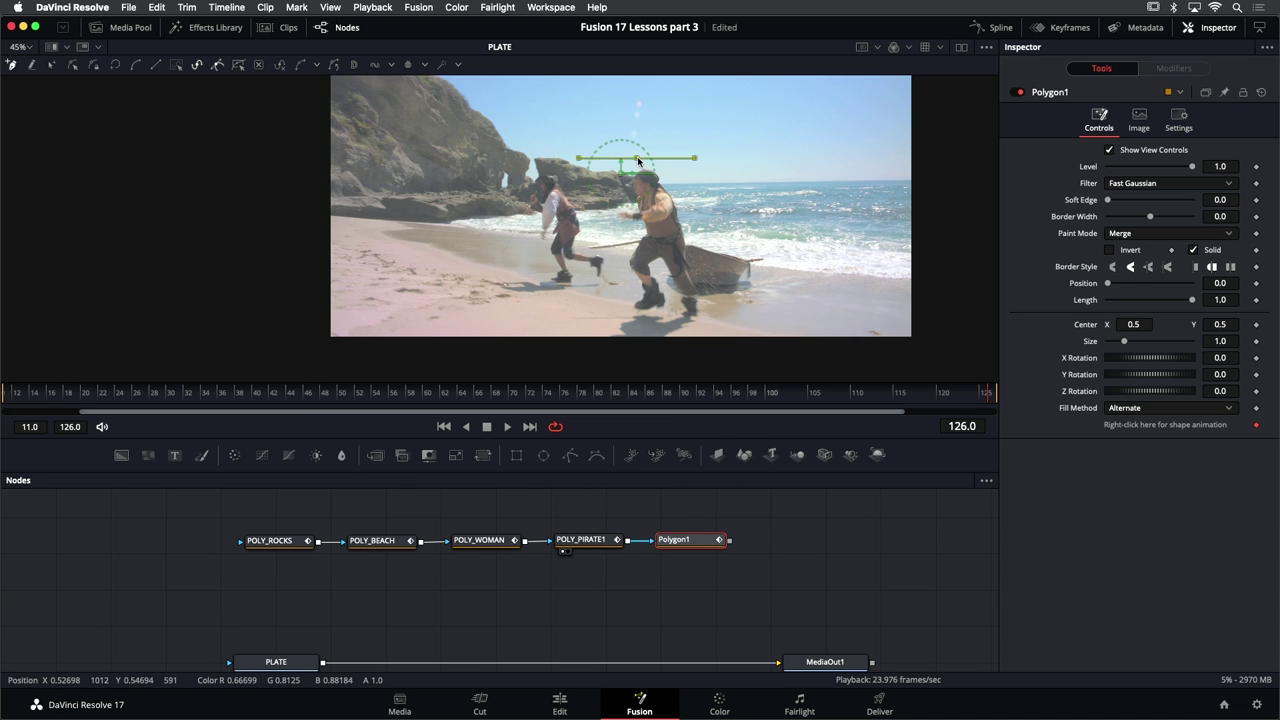
click(660, 156)
drag(676, 183, 688, 210)
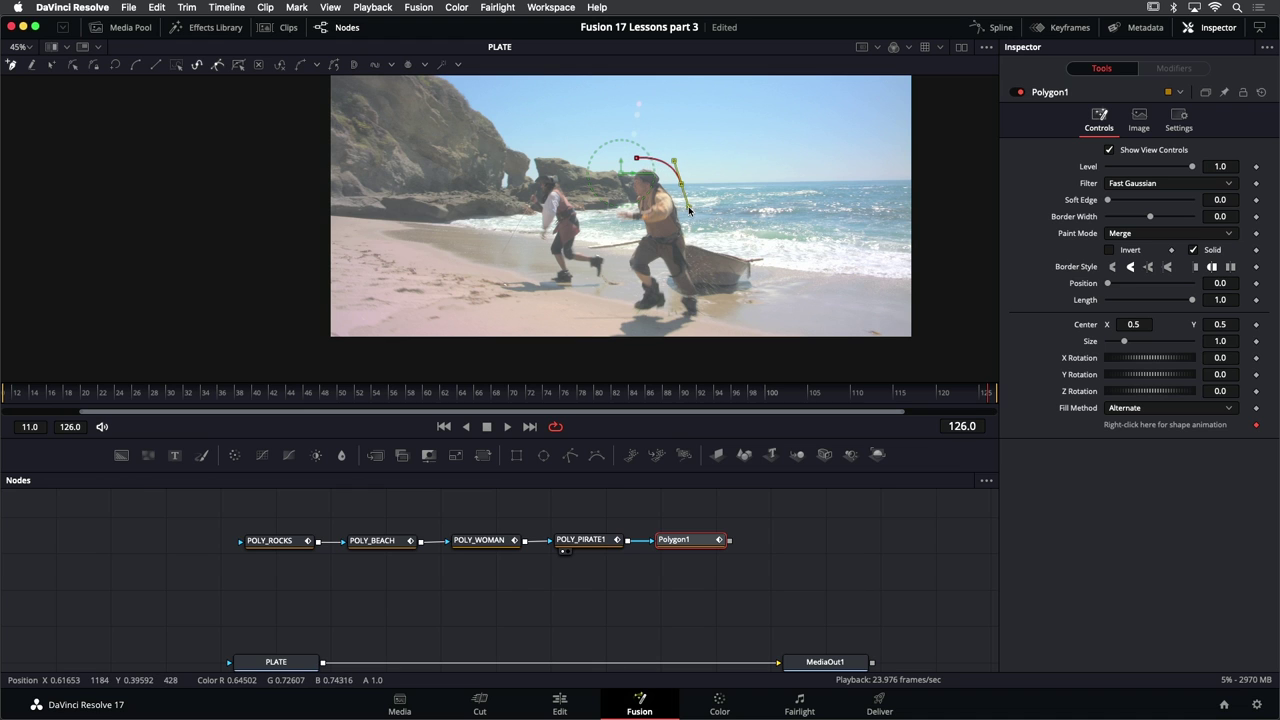
click(704, 262)
drag(706, 335, 687, 349)
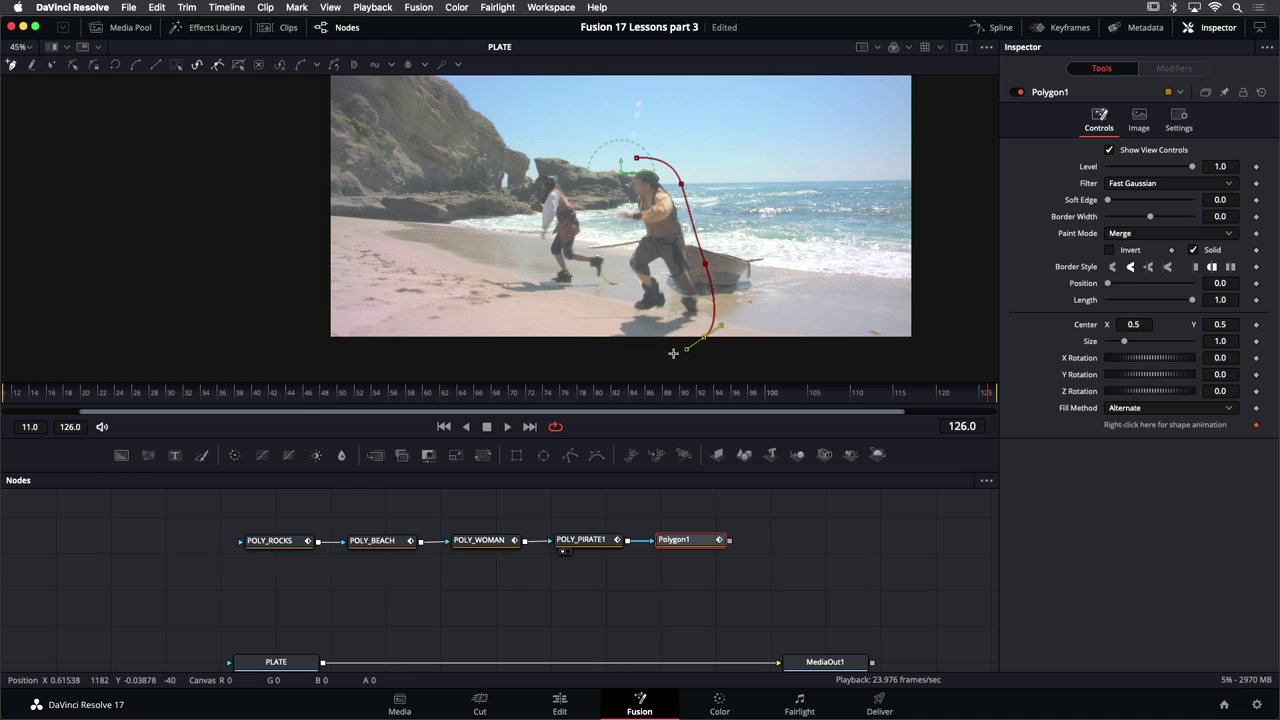
drag(613, 370, 576, 364)
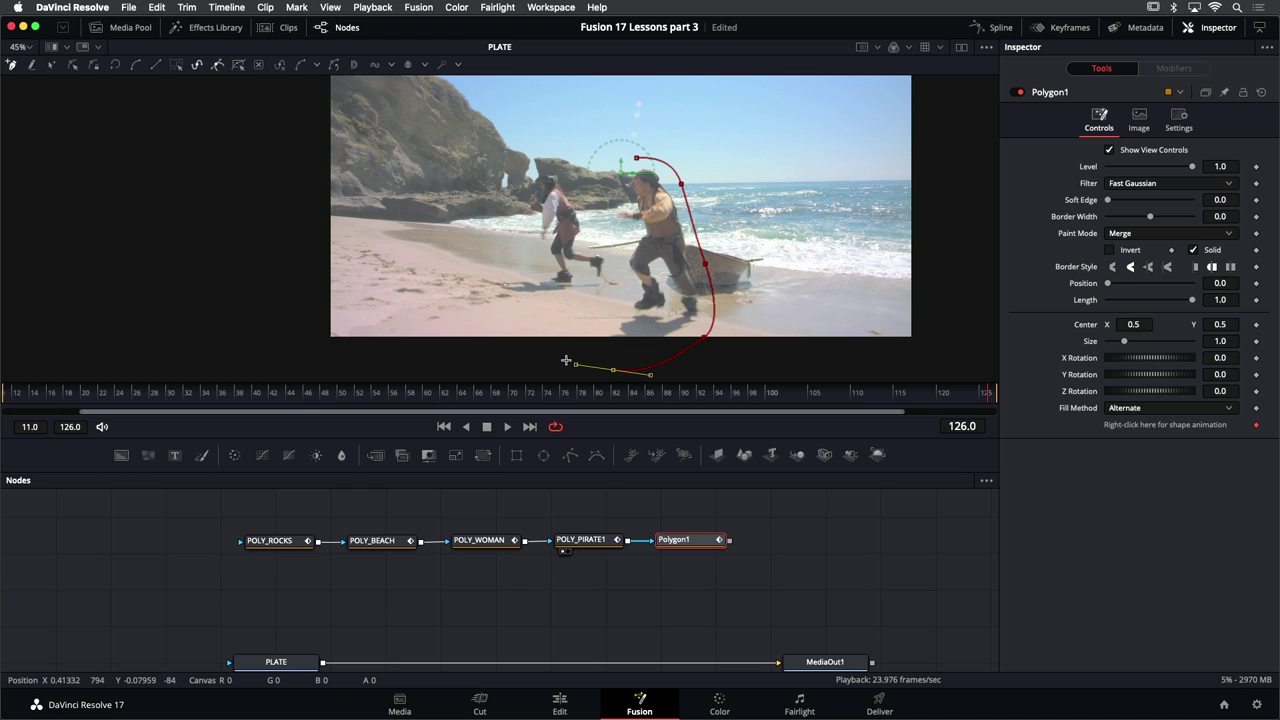
click(569, 298)
drag(579, 244, 583, 229)
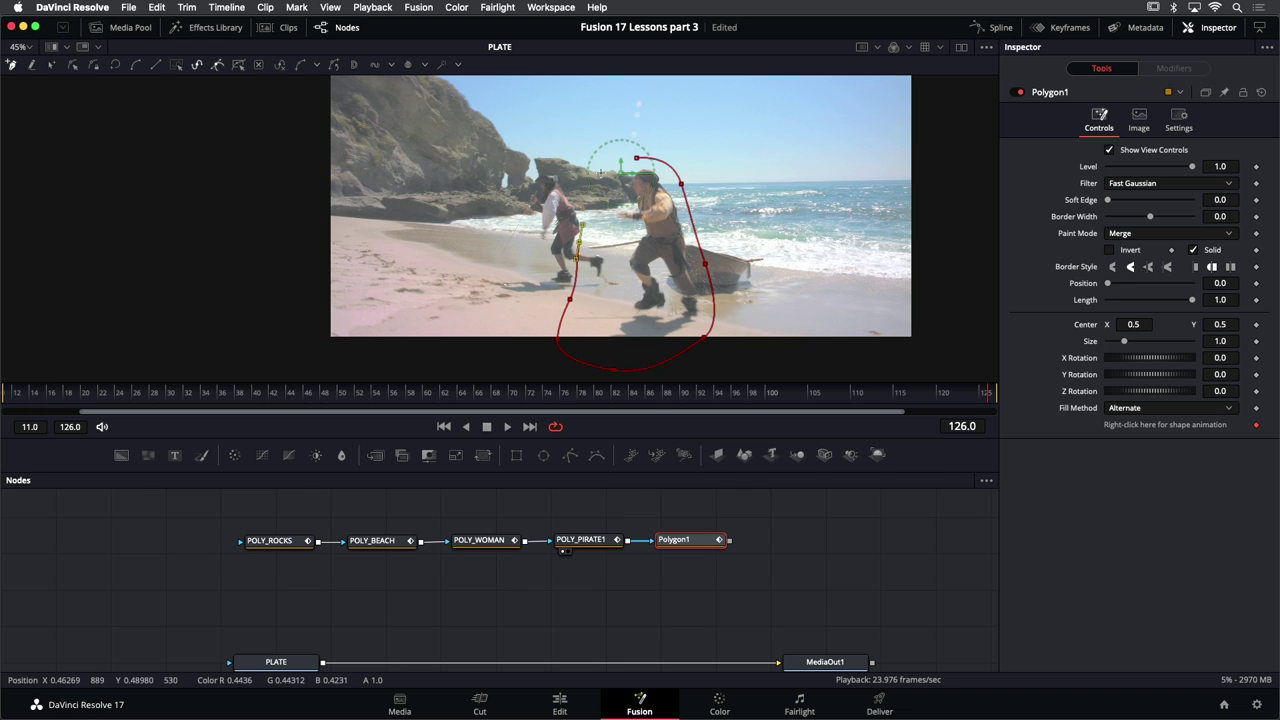
click(605, 160)
click(639, 160)
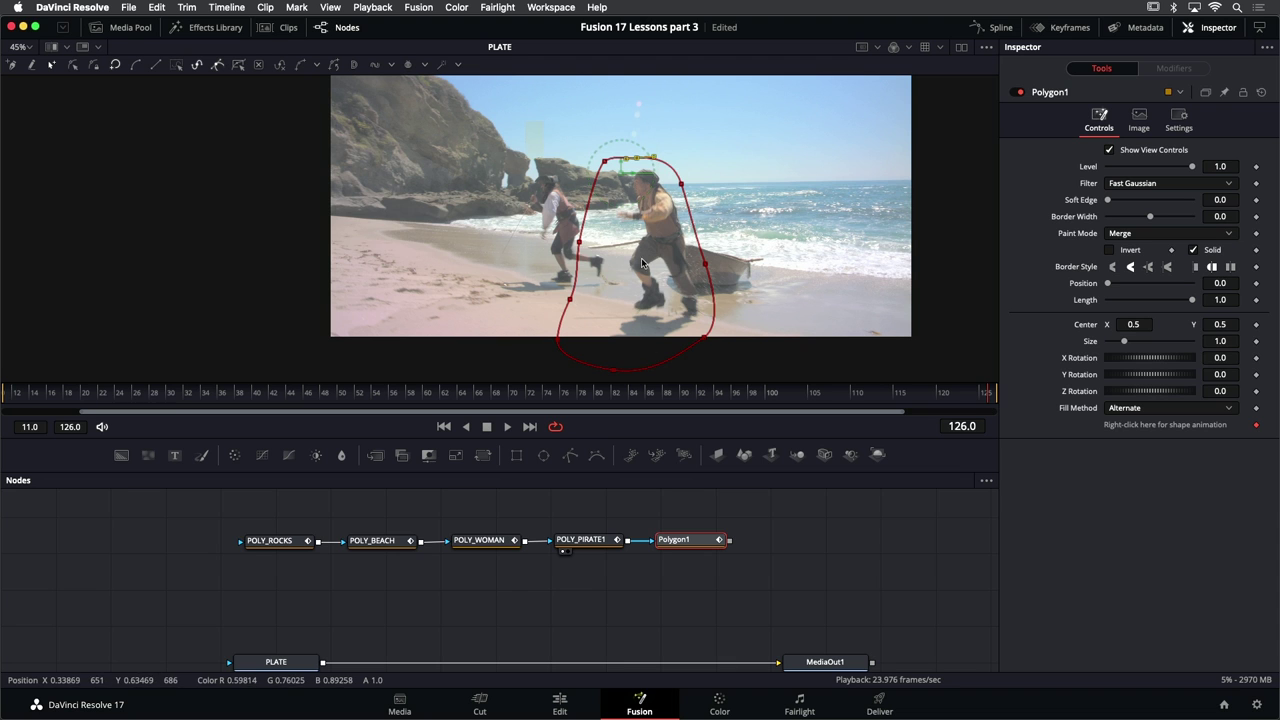
drag(524, 152, 760, 378)
scroll(760, 330, right, 3)
scroll(760, 330, down, 1)
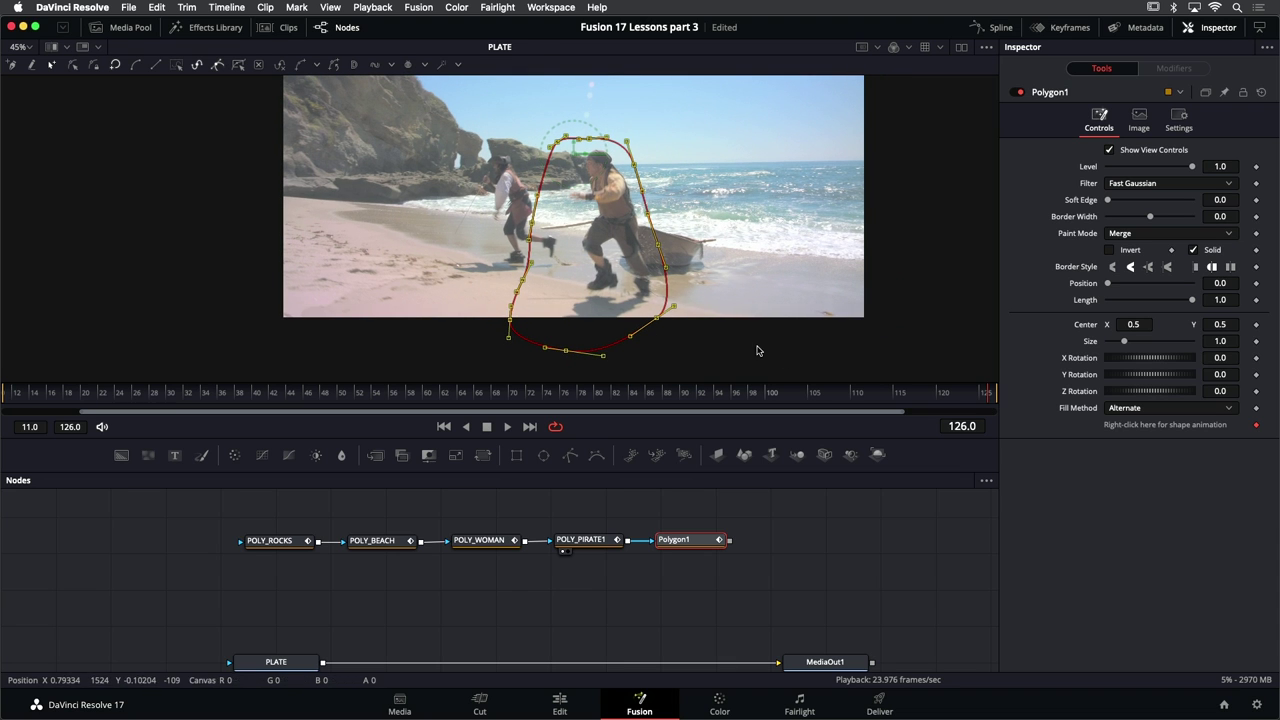
At frame 102, move the mask over the pirate and nudge its lower-left and top points
key(j)
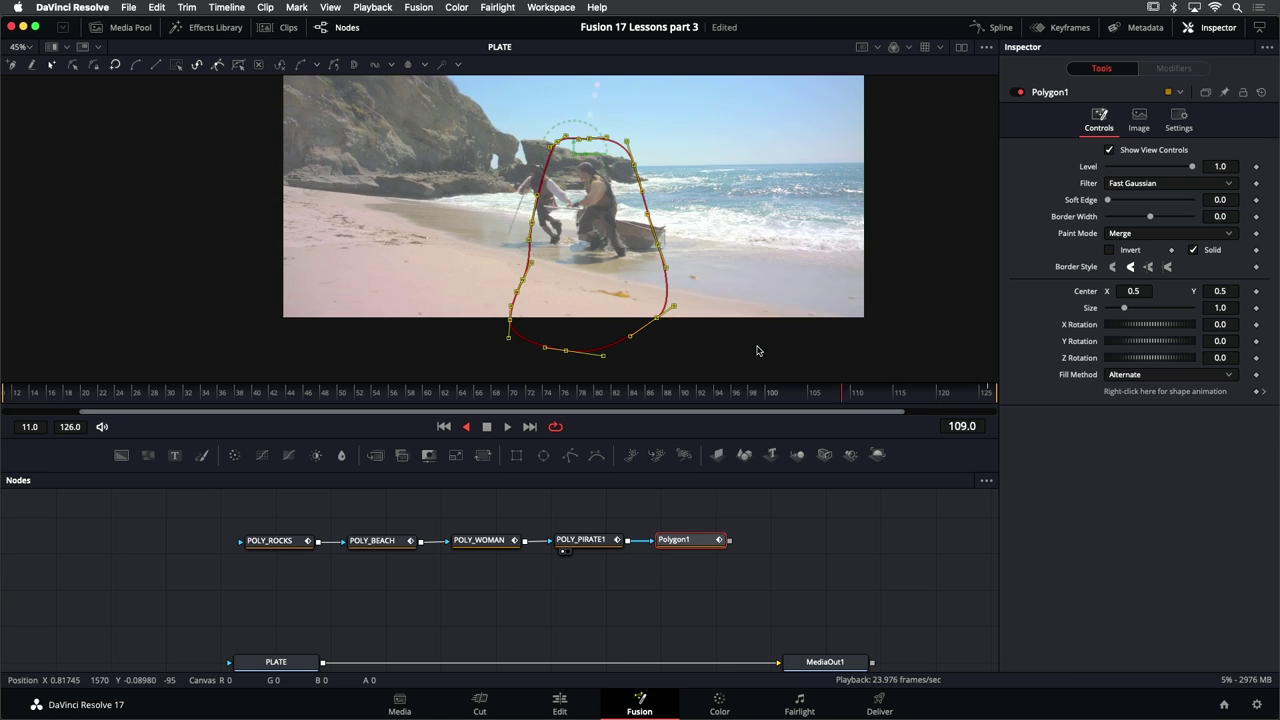
key(l)
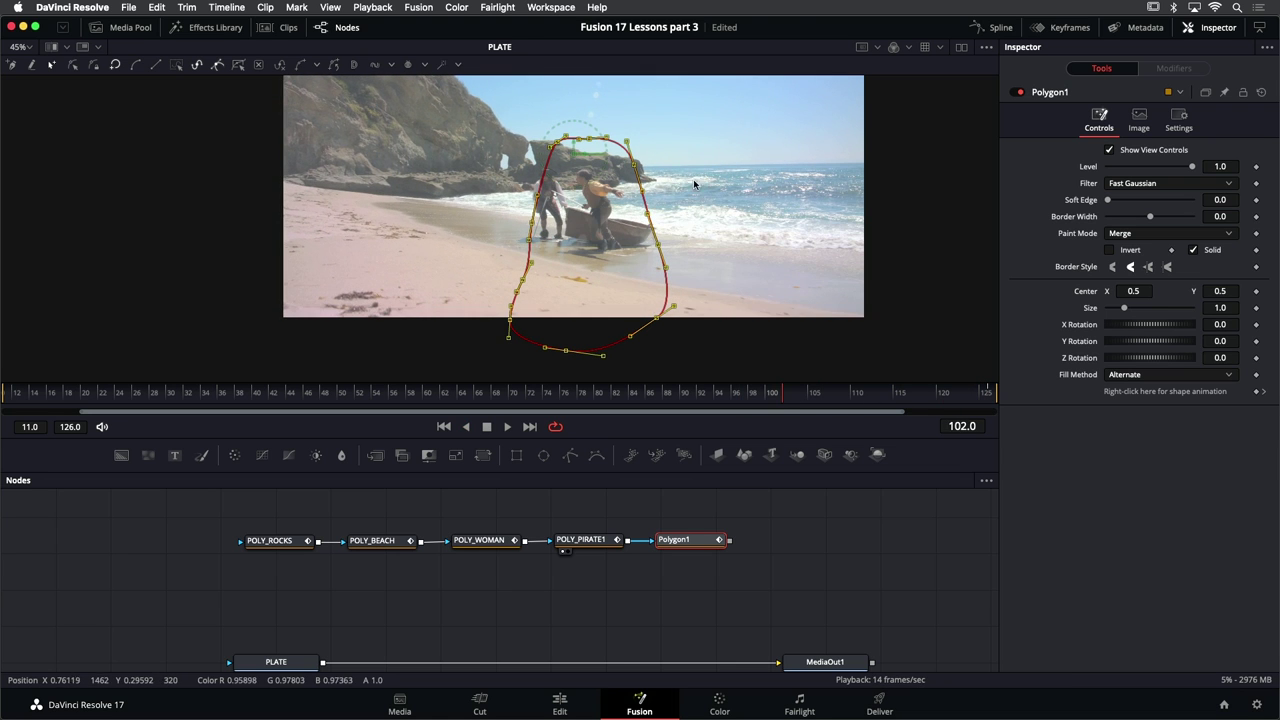
drag(657, 320, 630, 260)
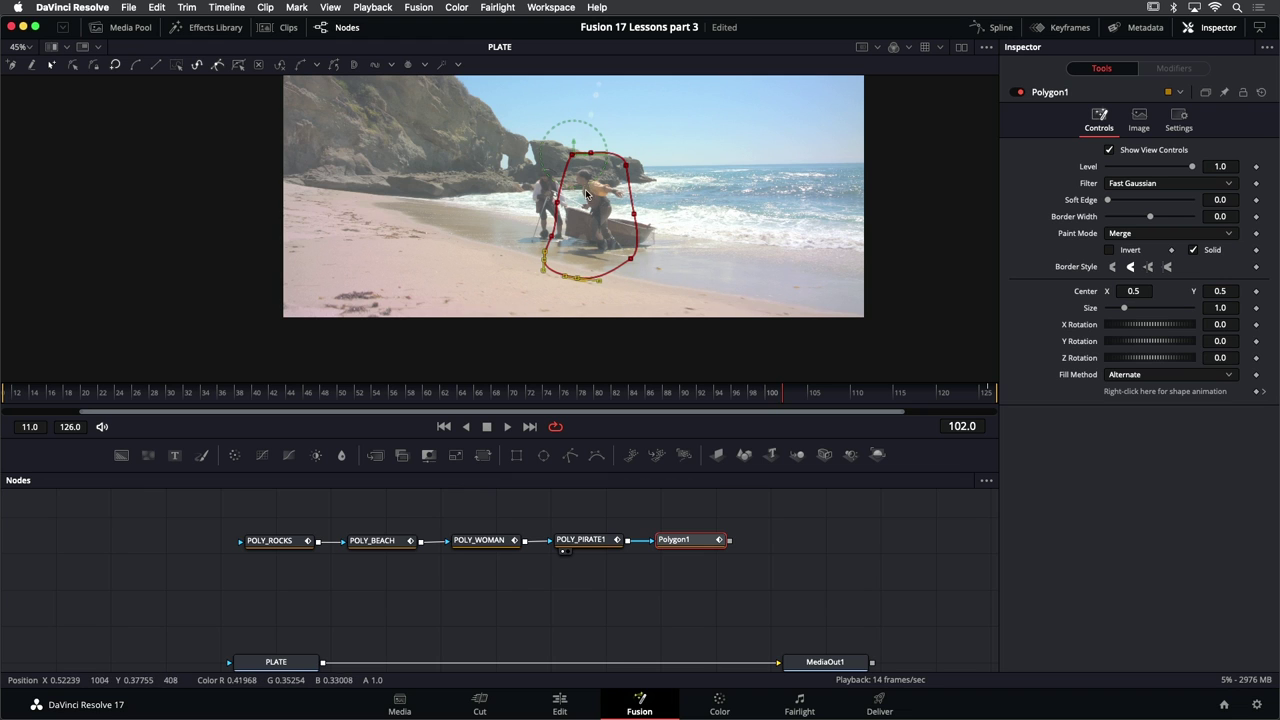
key(Up)
key(Up)
key(Up)
key(Up)
key(Up)
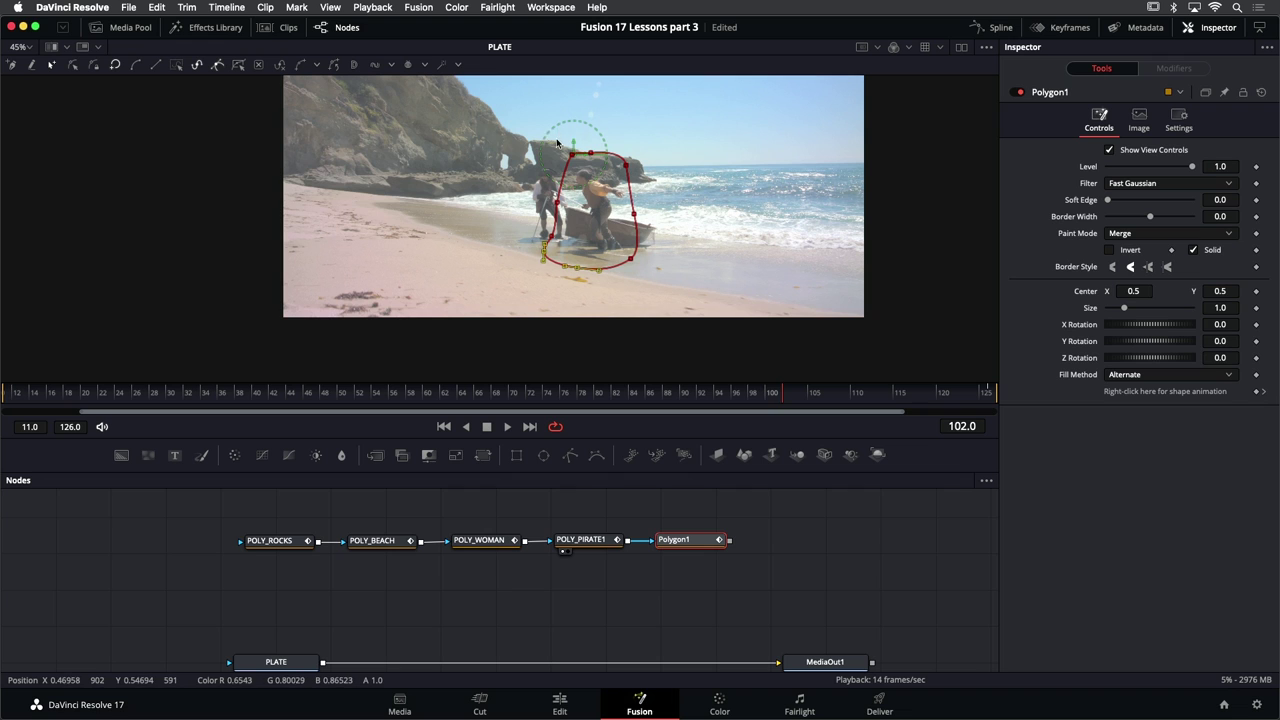
drag(557, 143, 608, 186)
key(Down)
key(Down)
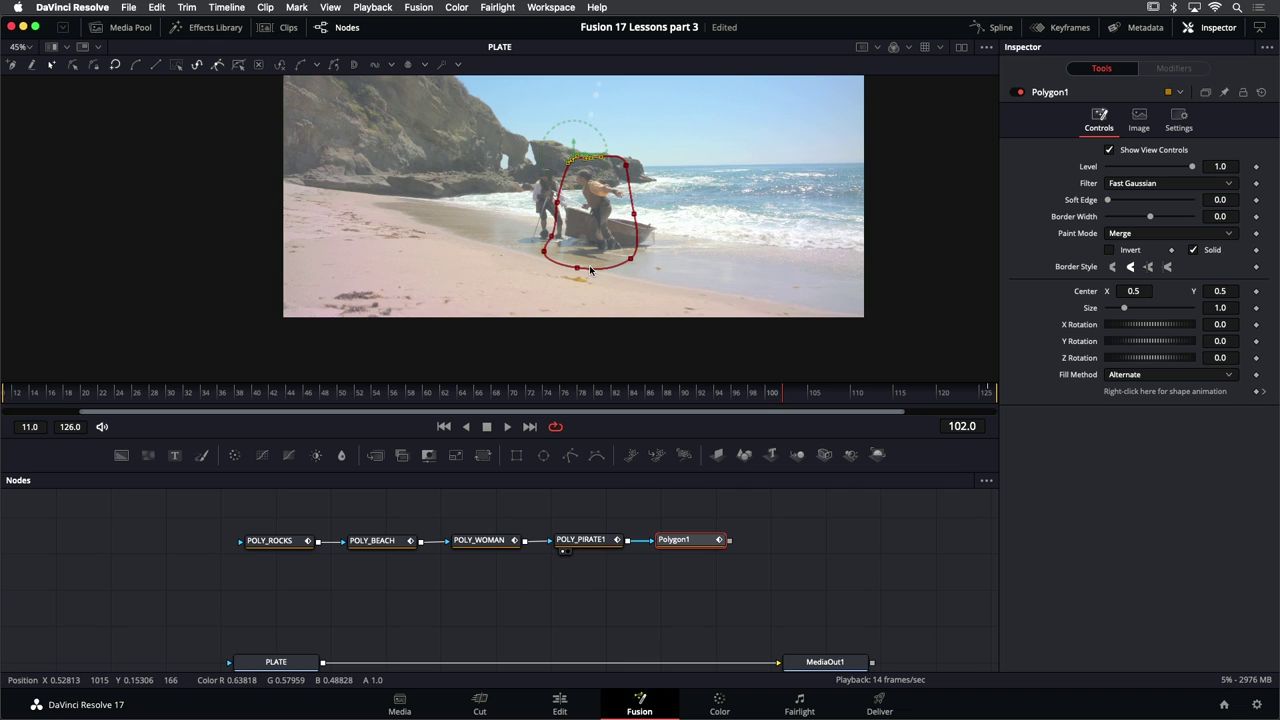
click(627, 166)
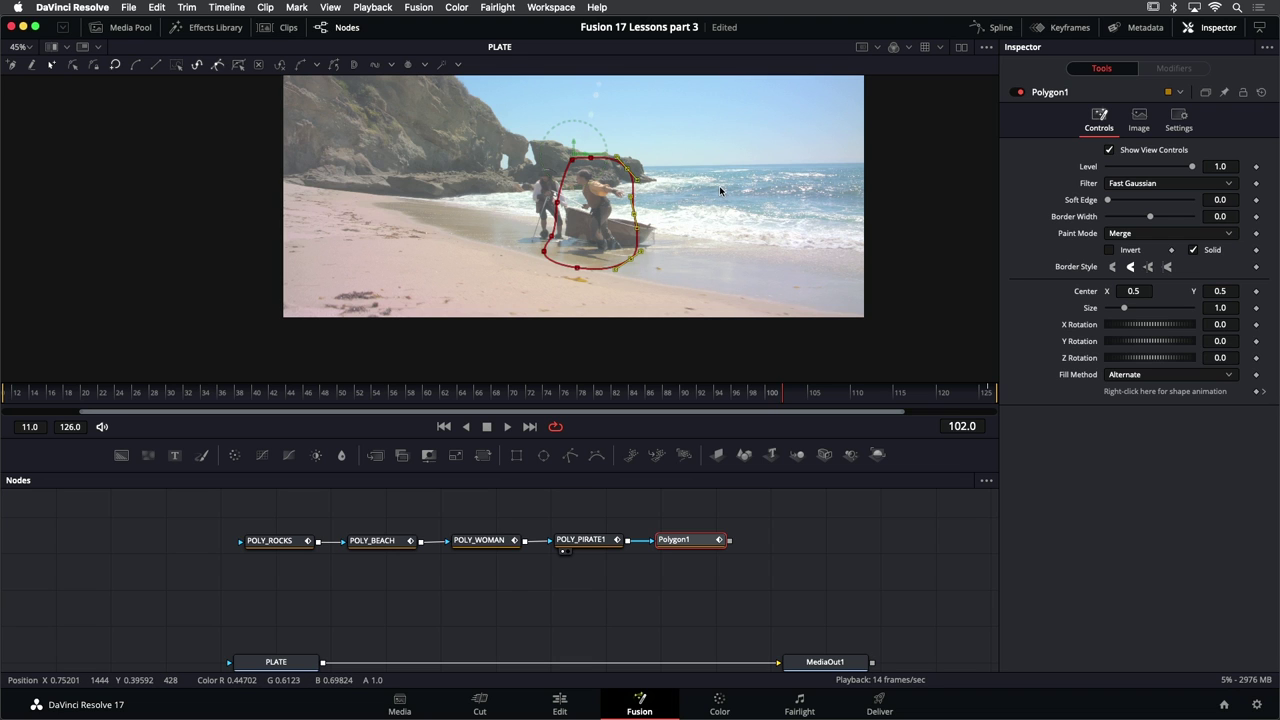
Pull the mask's right edge in around the boat, review playback, and return to the first frame
drag(719, 185, 633, 237)
drag(633, 261, 637, 259)
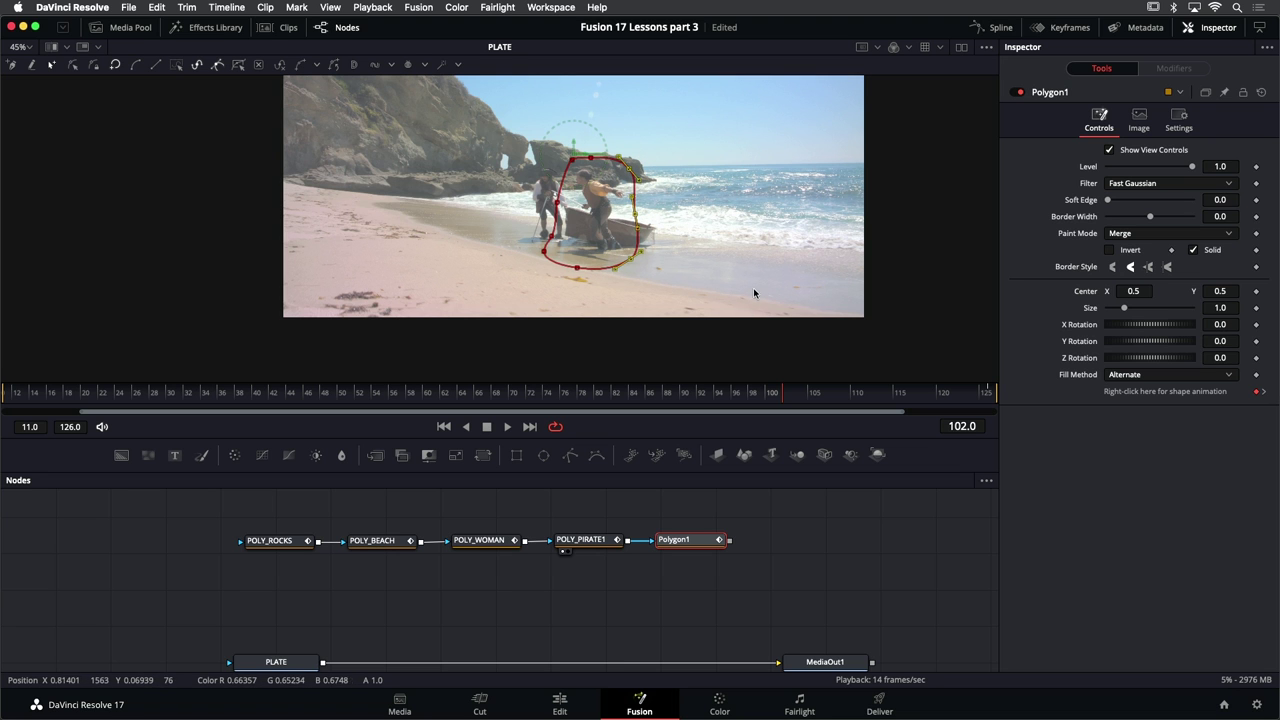
key(space)
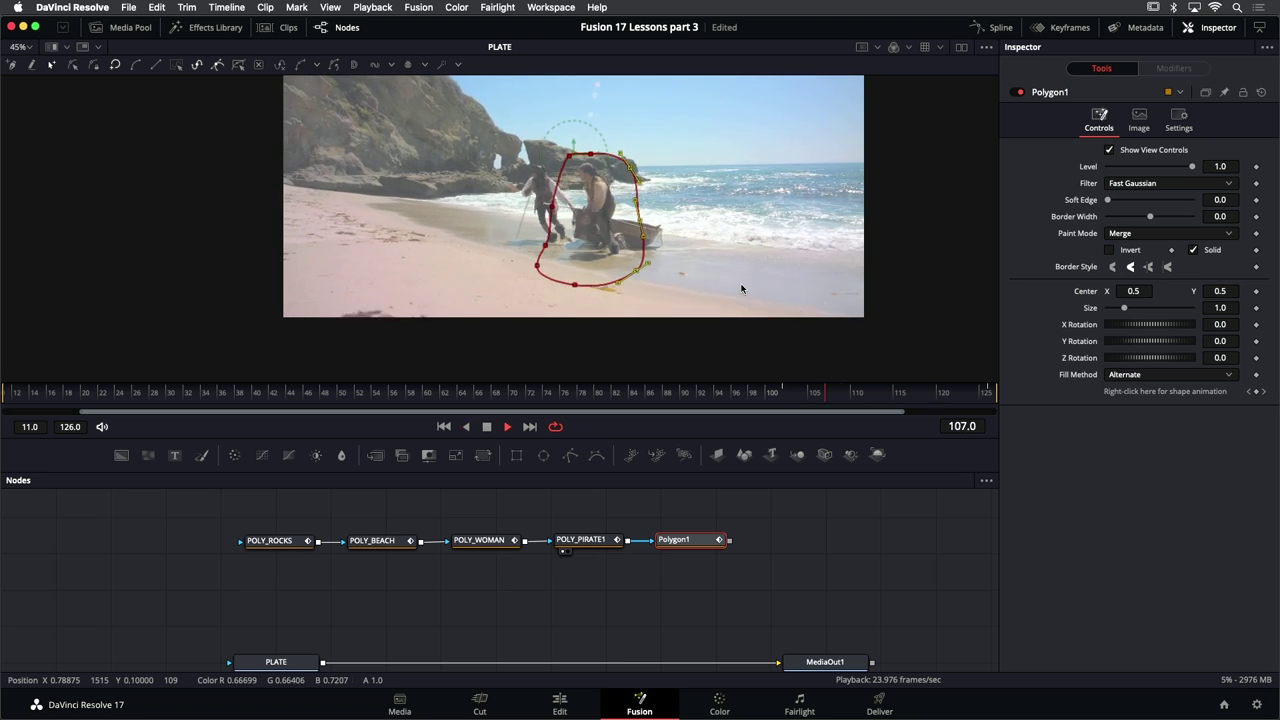
key(space)
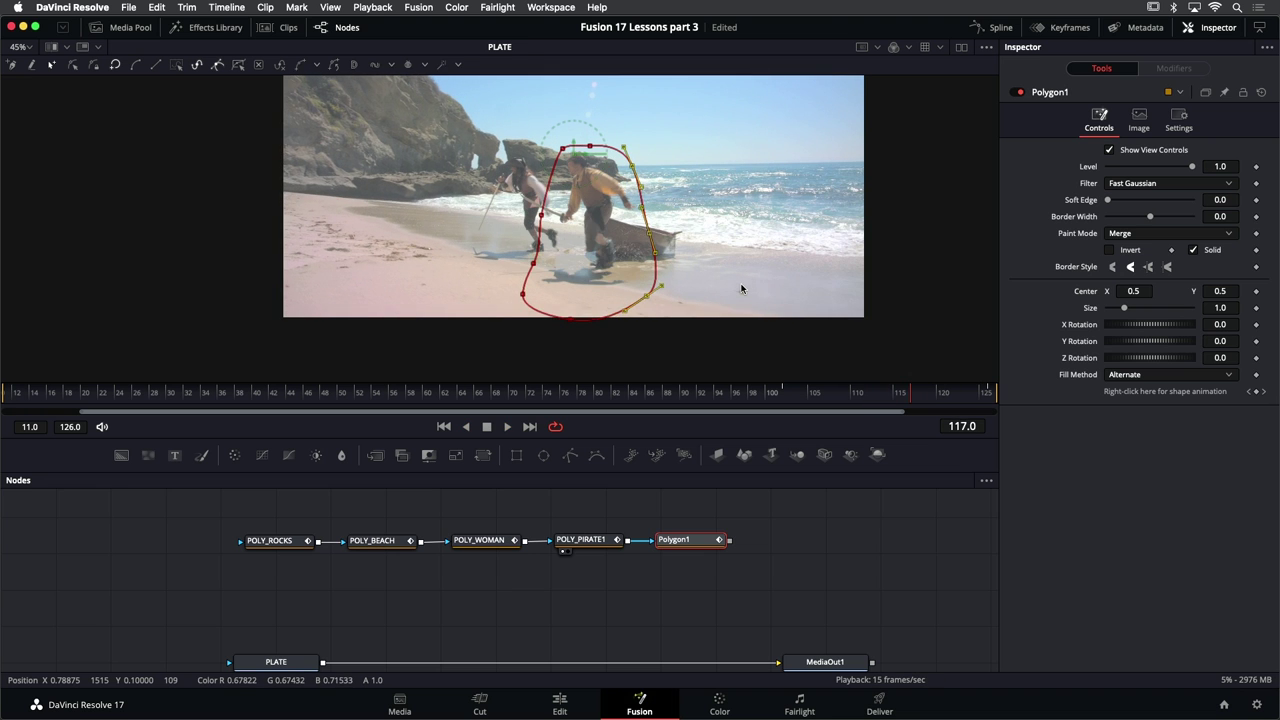
key(space)
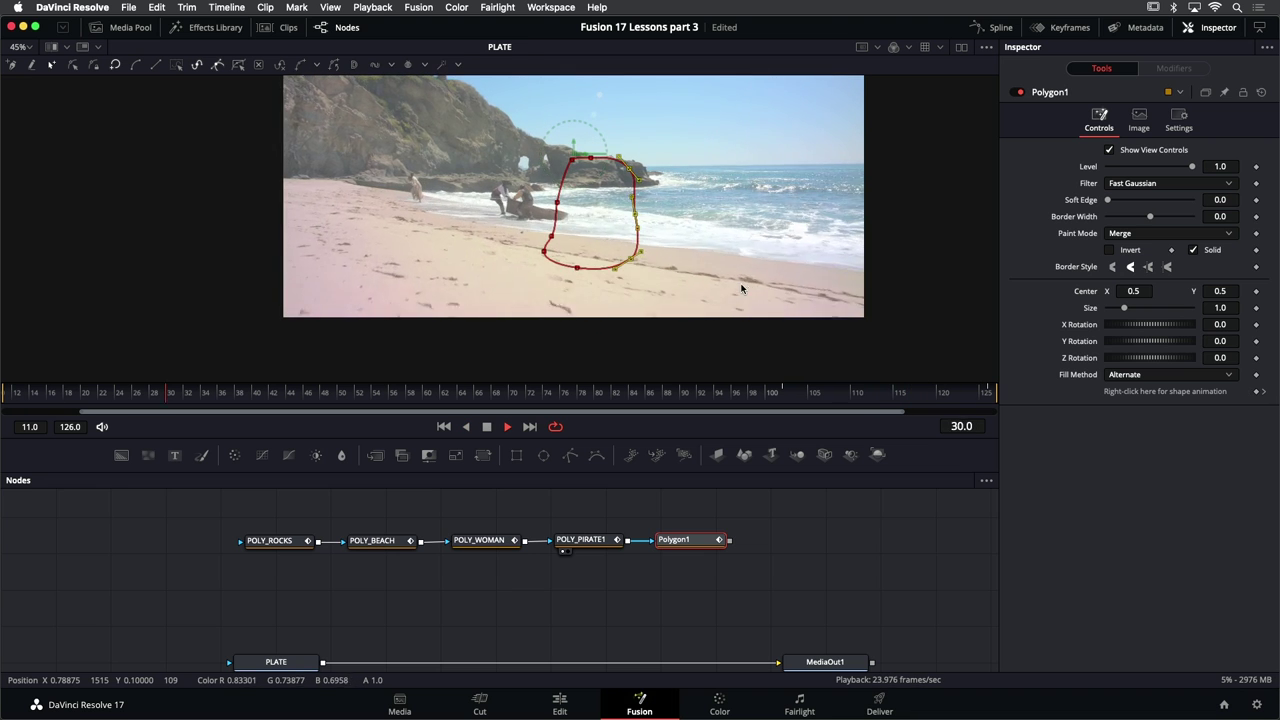
click(445, 426)
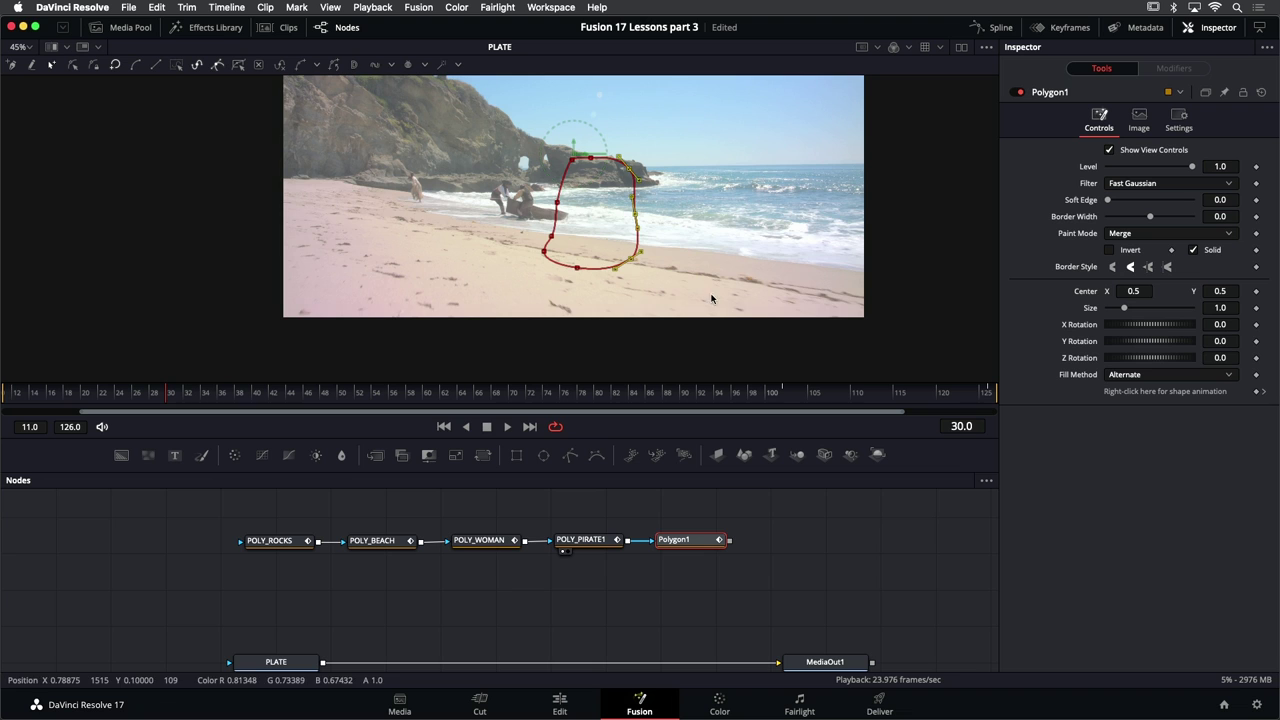
click(445, 426)
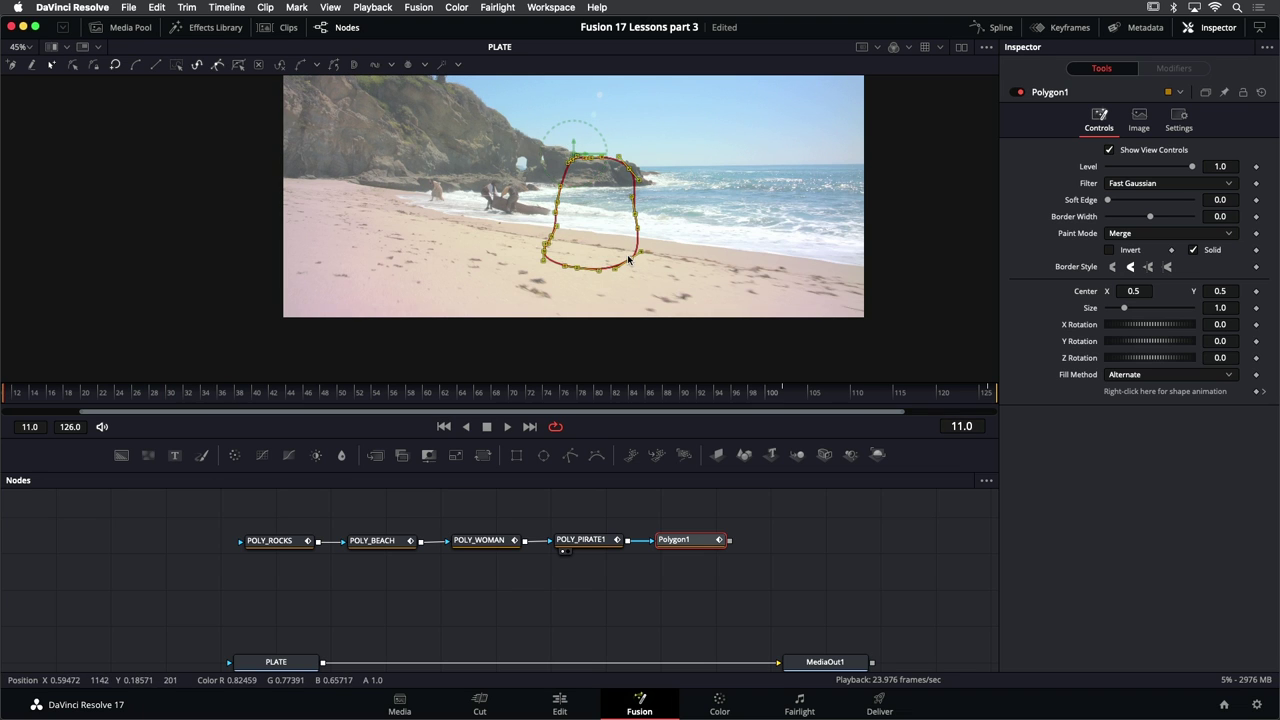
Move and shrink the mask onto the distant pirate, then realign it at frame 55
drag(628, 260, 568, 218)
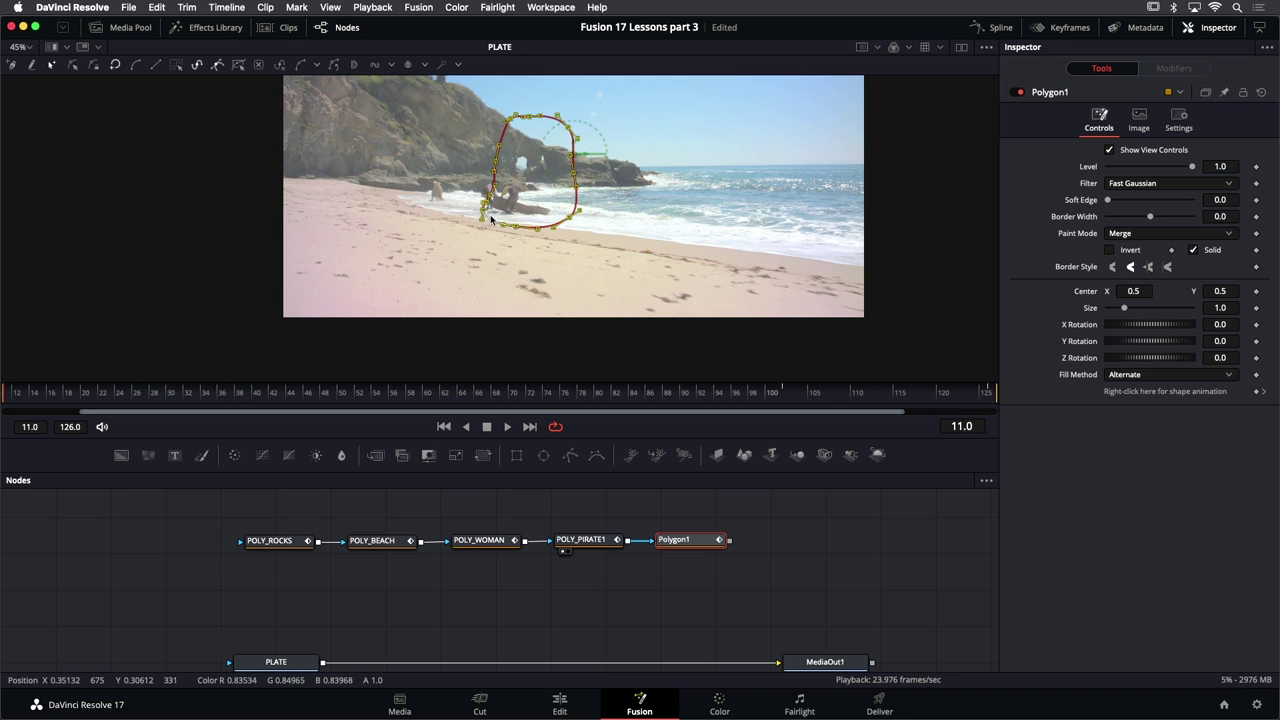
drag(491, 215, 143, 300)
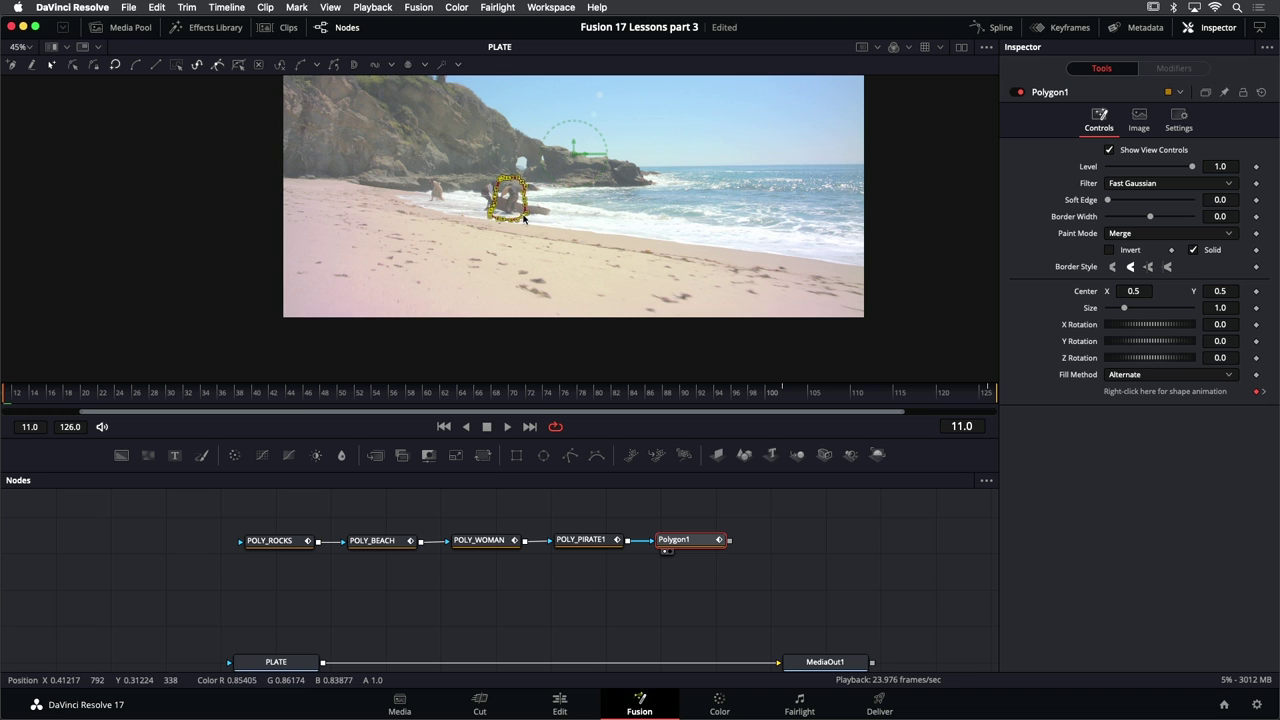
key(space)
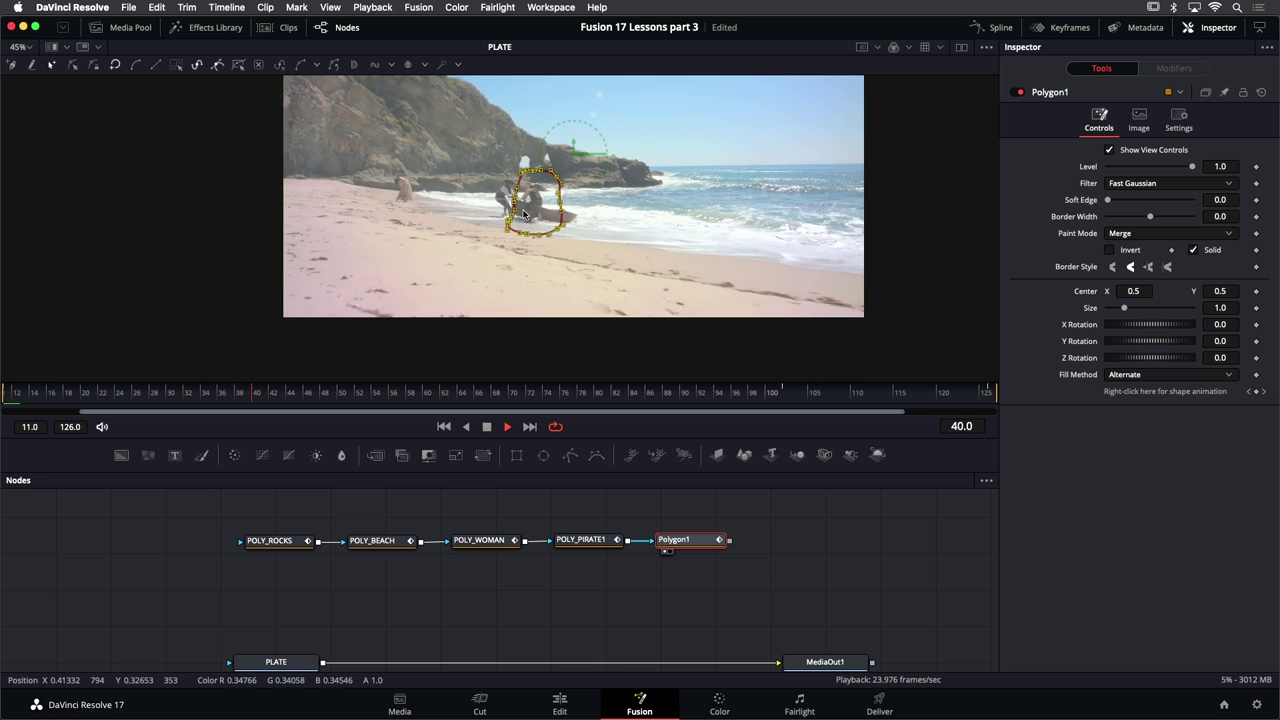
key(space)
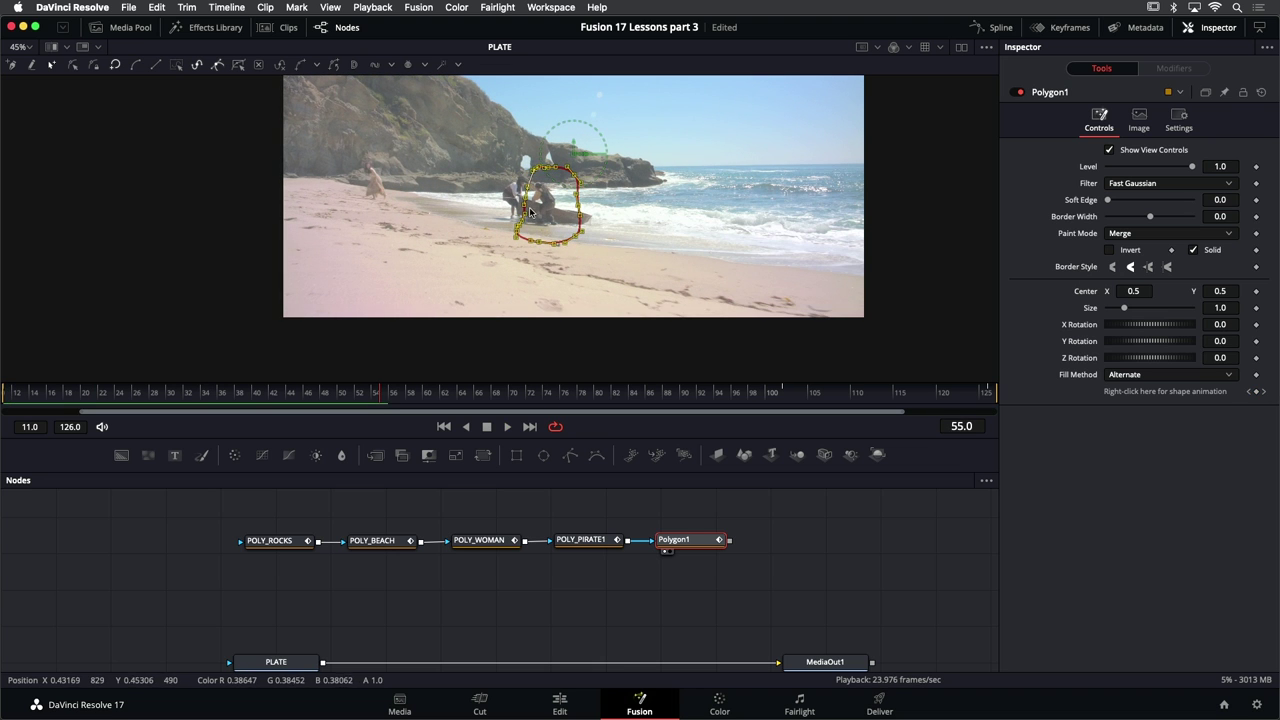
drag(515, 236, 516, 229)
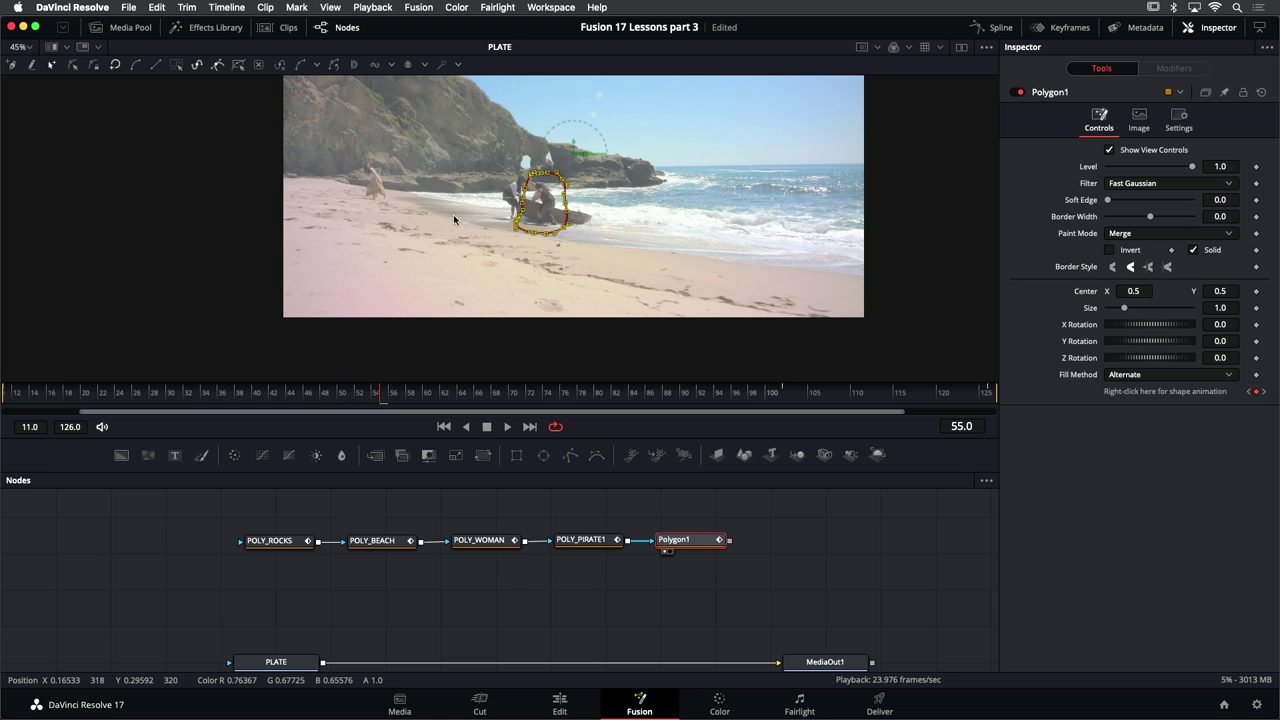
key(j)
key(l)
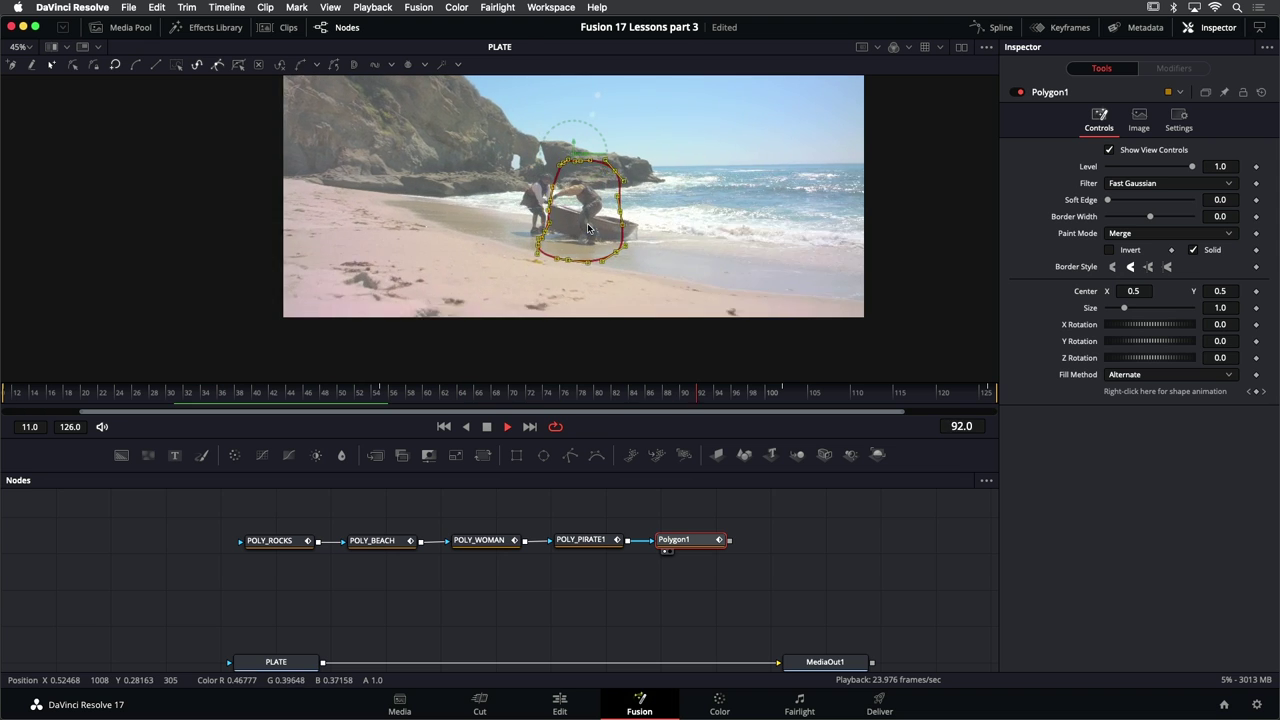
key(k)
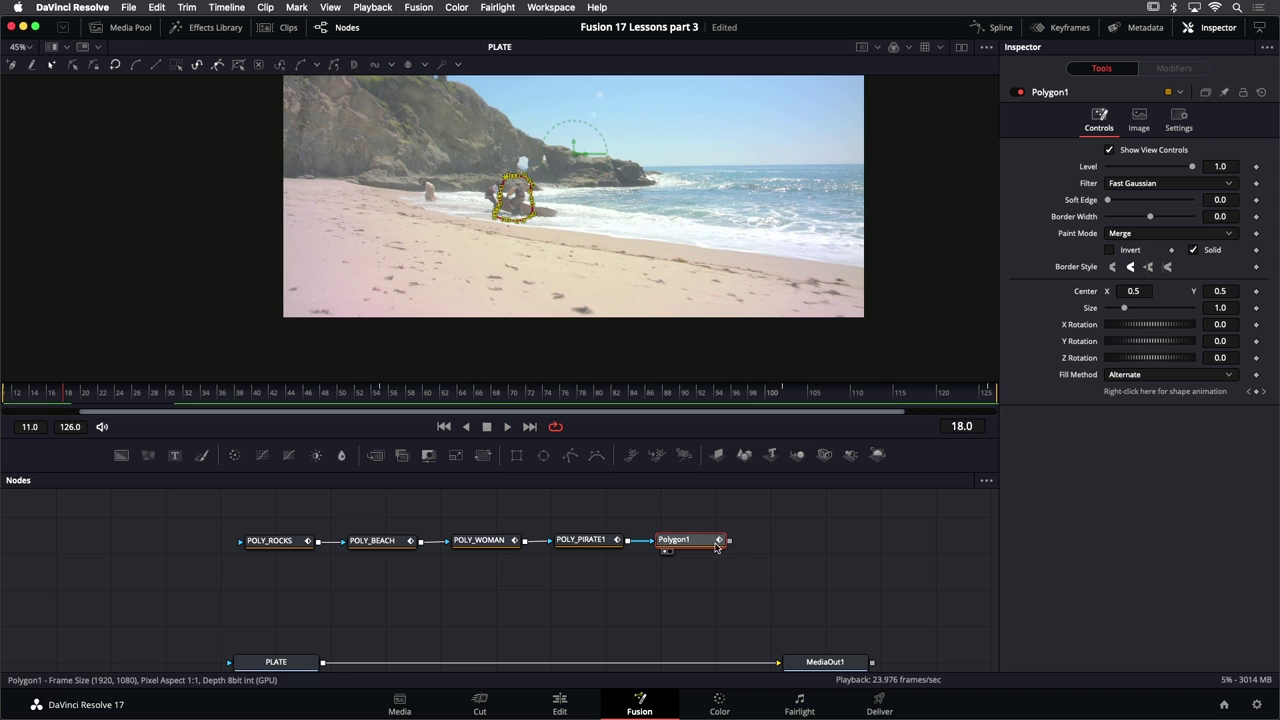
Rename Polygon1 to POLY_PIRATE2 from the Inspector title's context menu
right_click(1061, 92)
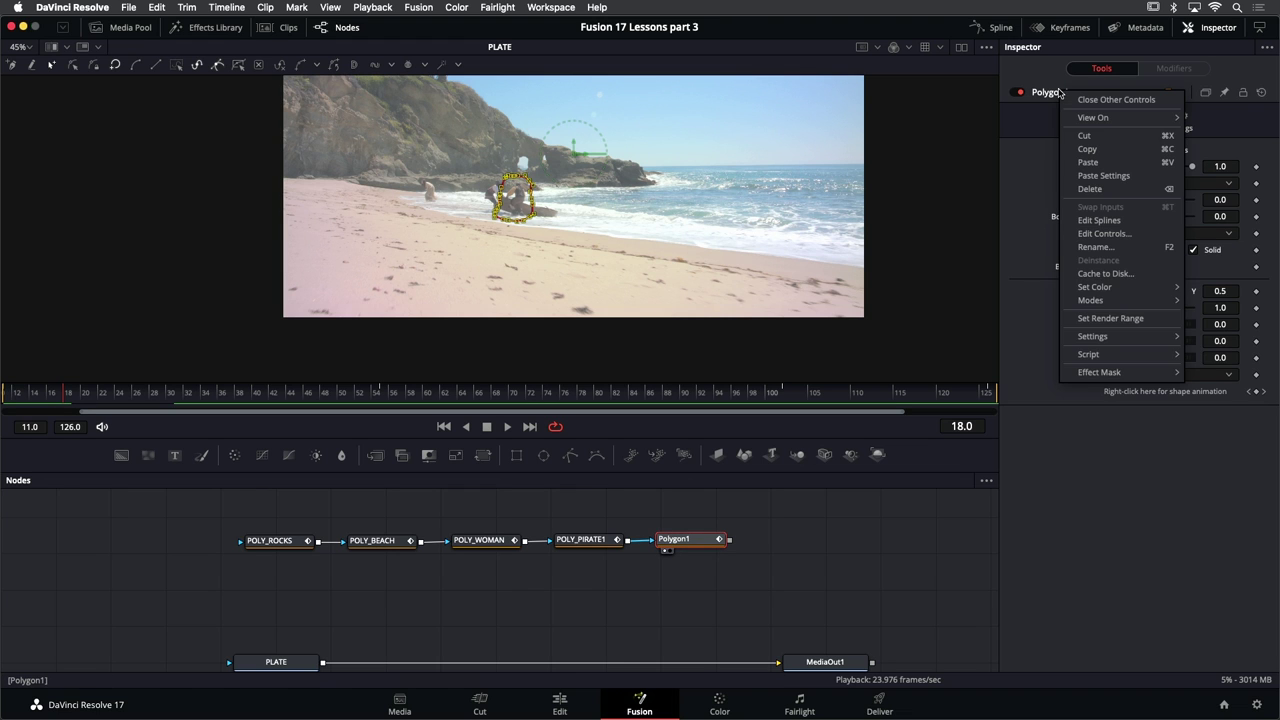
click(1095, 247)
text(POLY_PIRATE2)
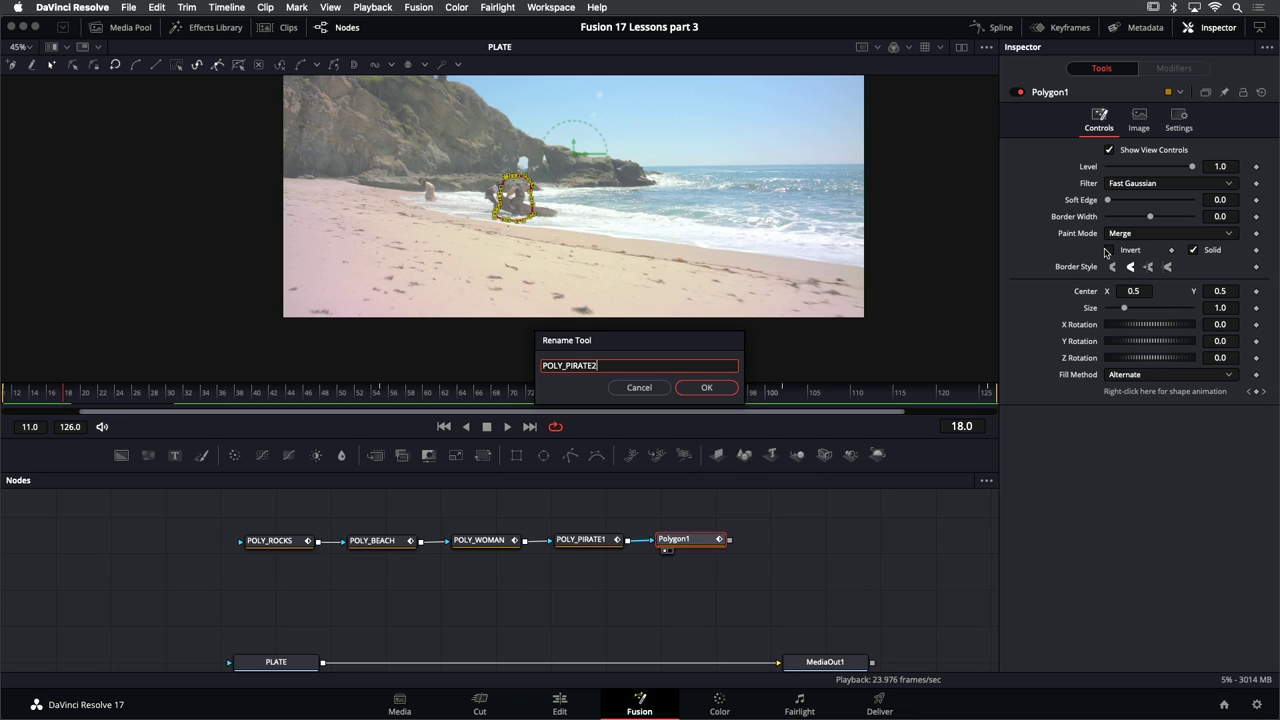
key(Return)
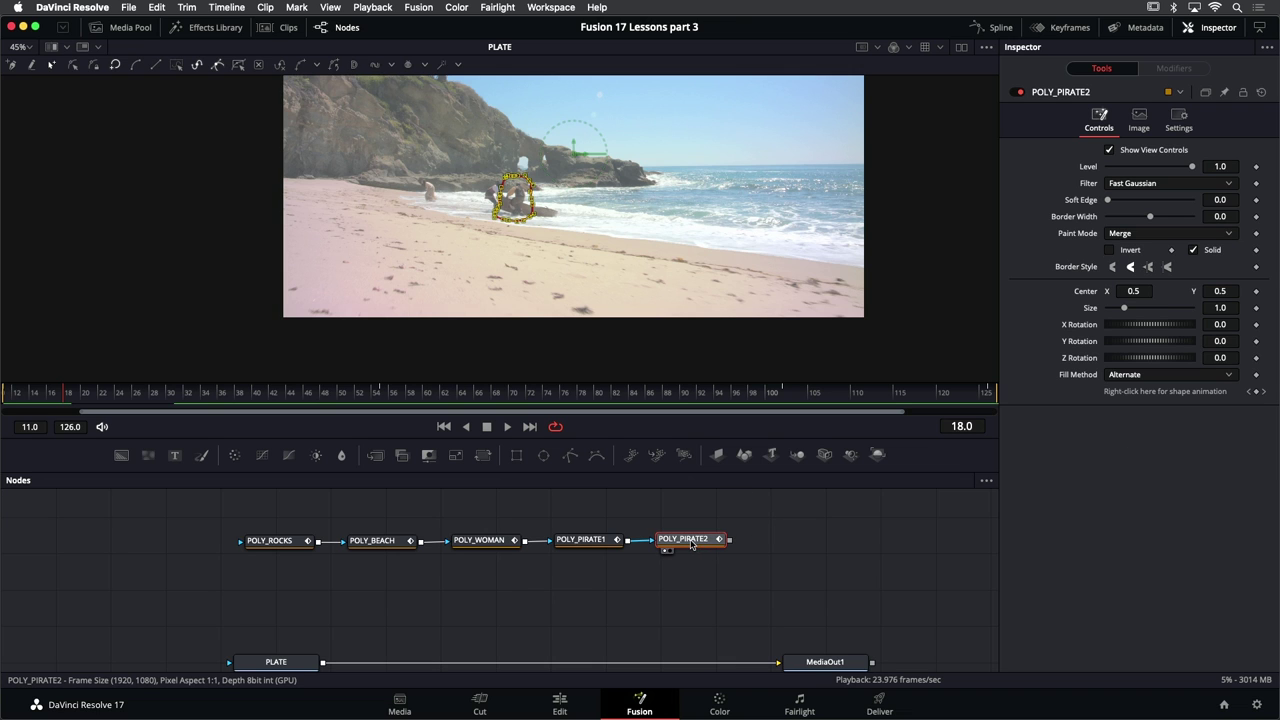
mouse_move(691, 545)
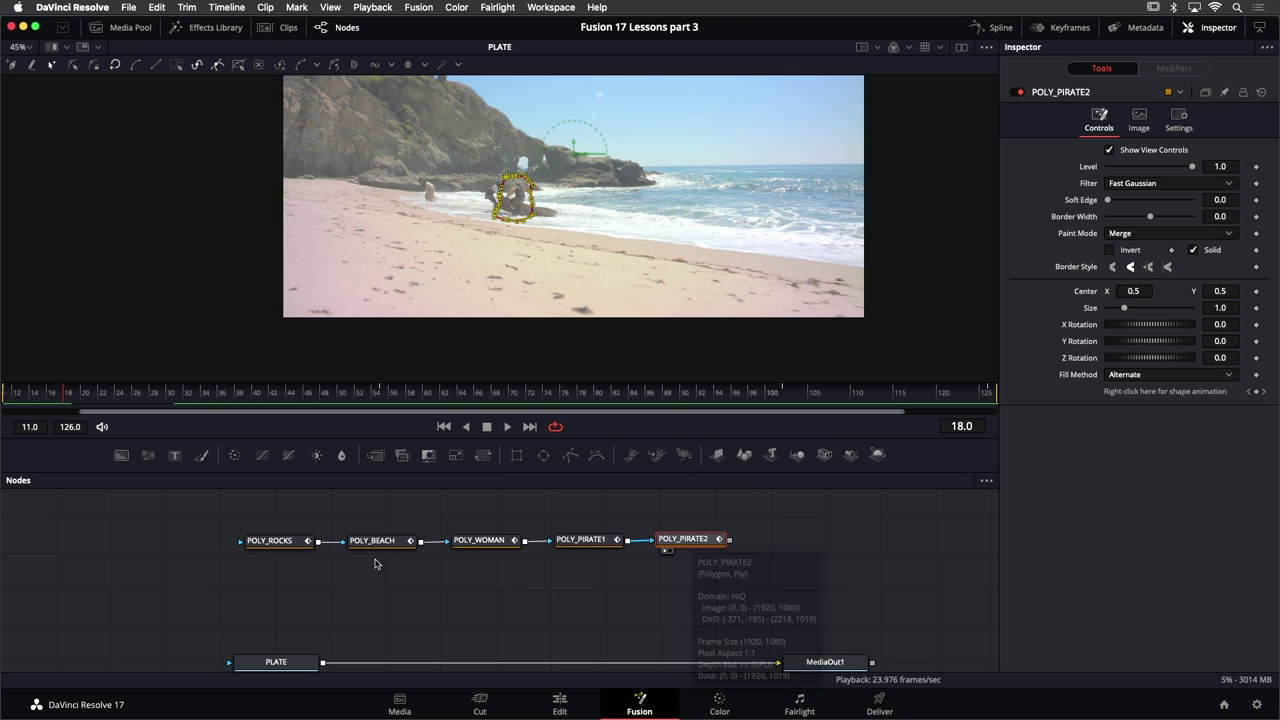
Display POLY_PIRATE2's black-and-white matte at frame 18 in the viewer, then reselect the node
key(1)
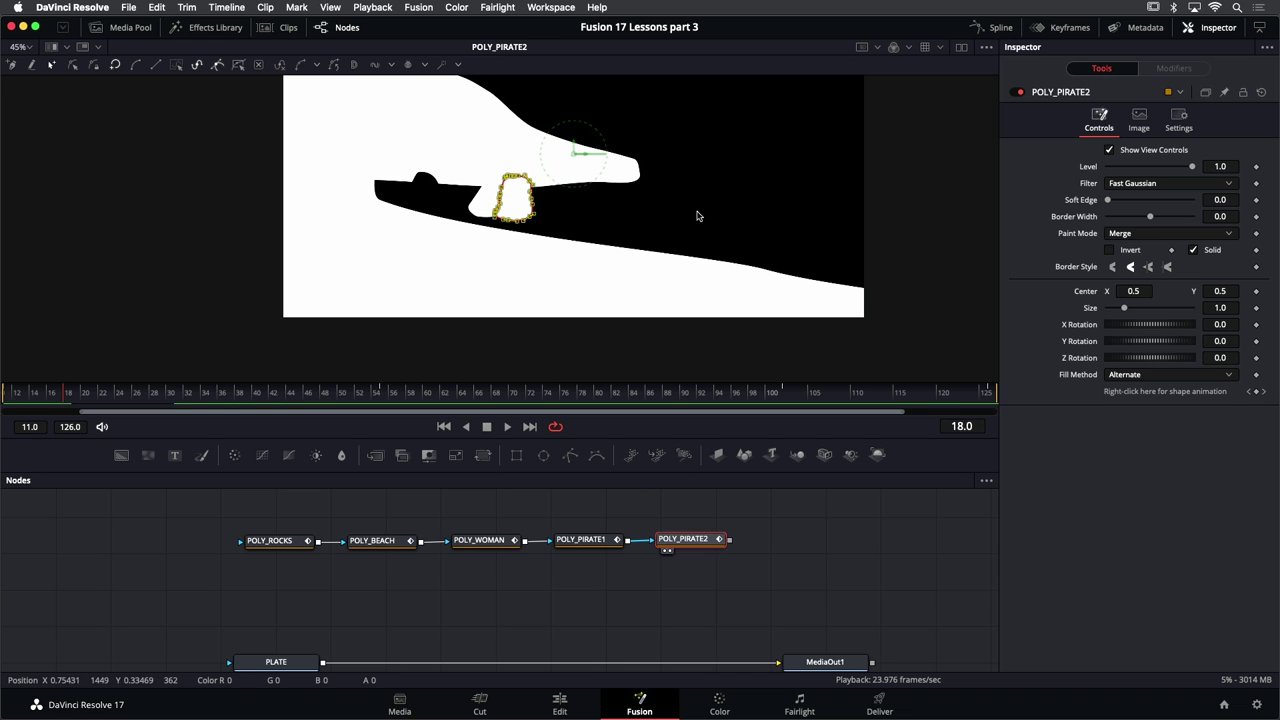
click(591, 523)
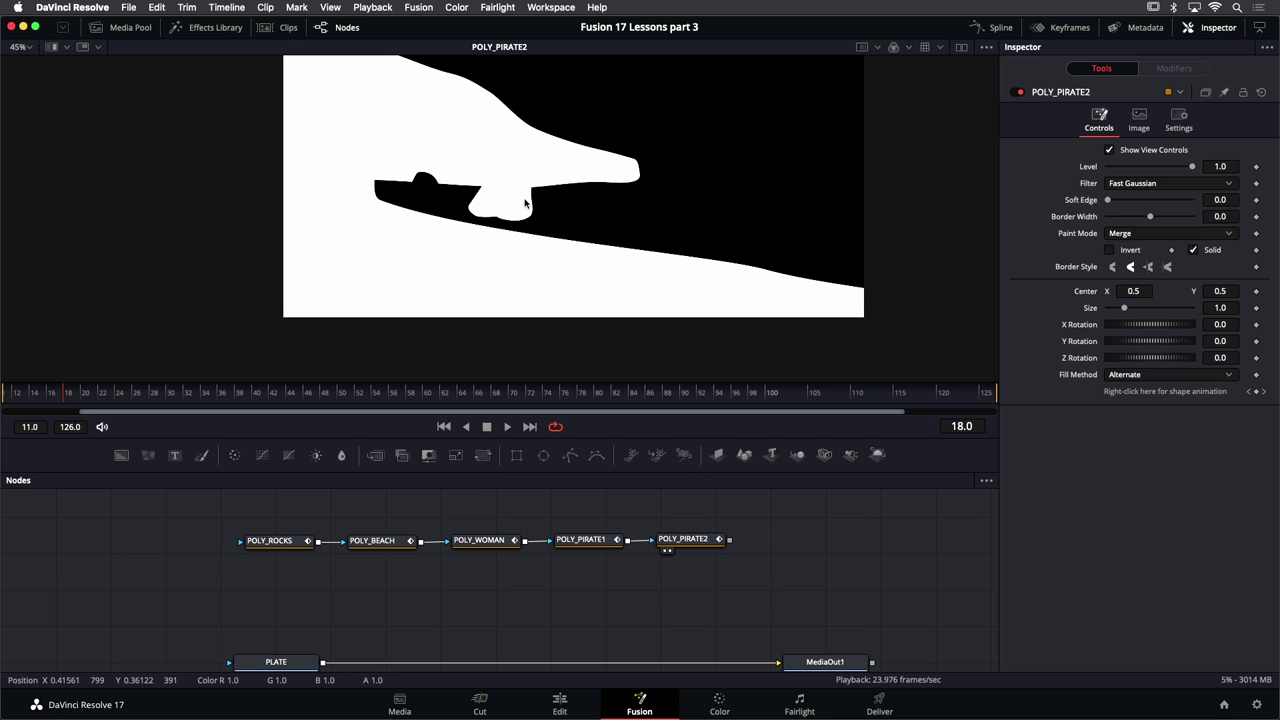
click(706, 539)
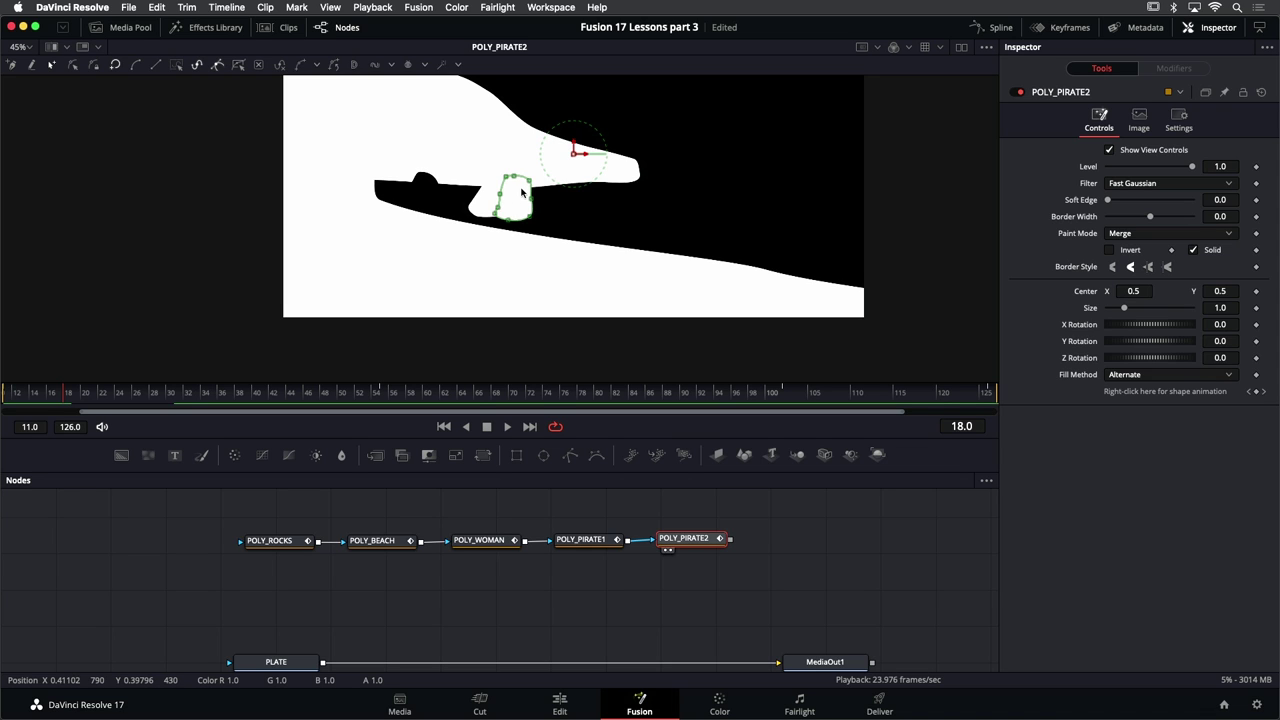
Set the paint mode of both POLY_PIRATE2 and POLY_PIRATE1 to Subtract
click(1132, 236)
click(1134, 279)
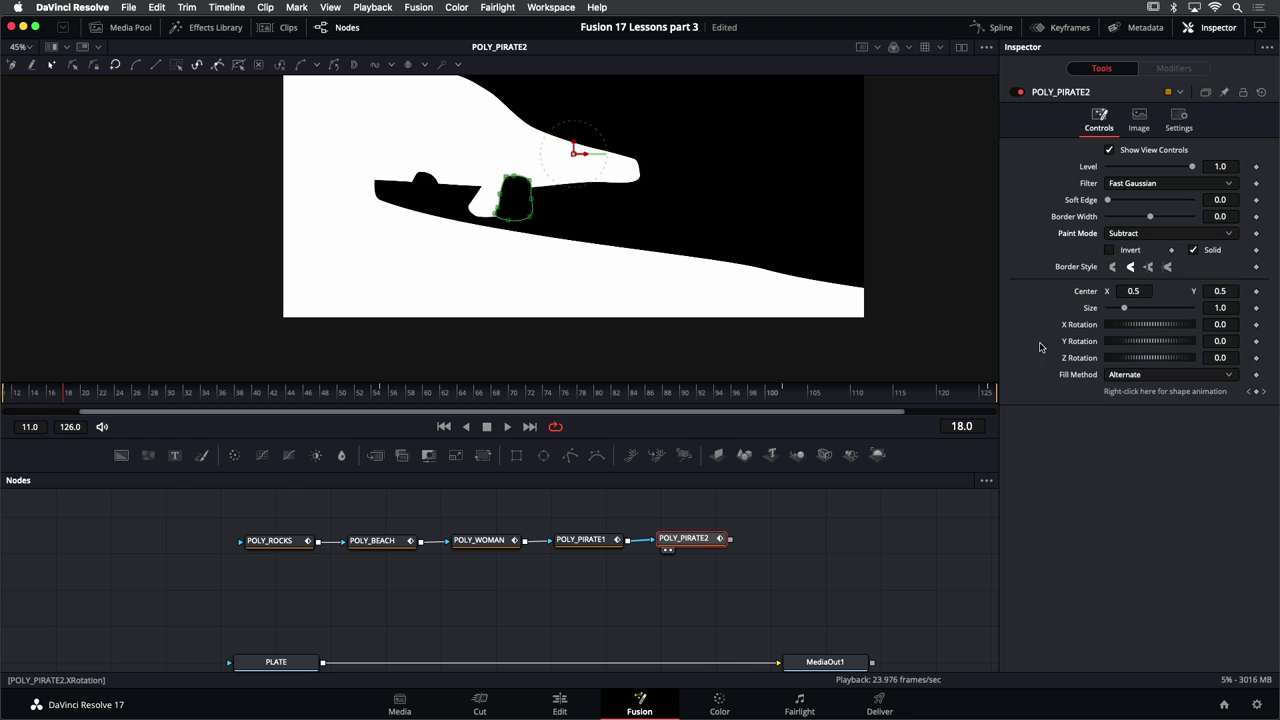
click(612, 538)
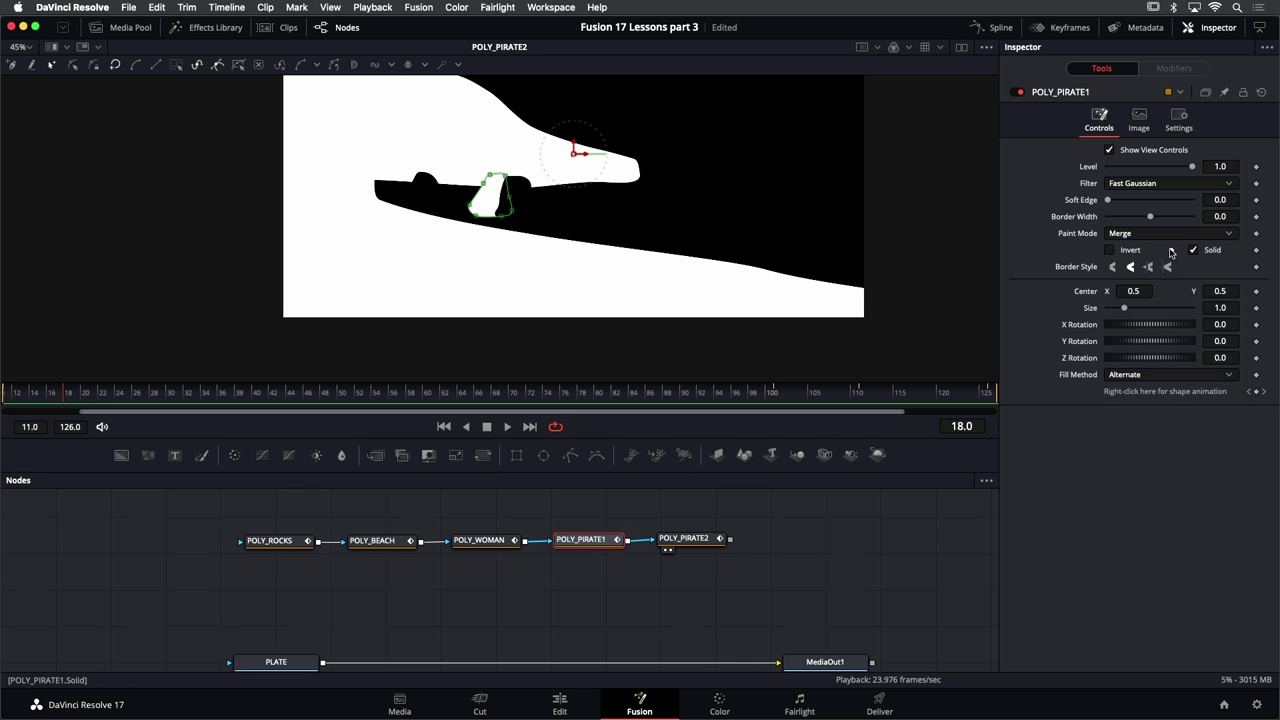
click(1150, 236)
click(1150, 280)
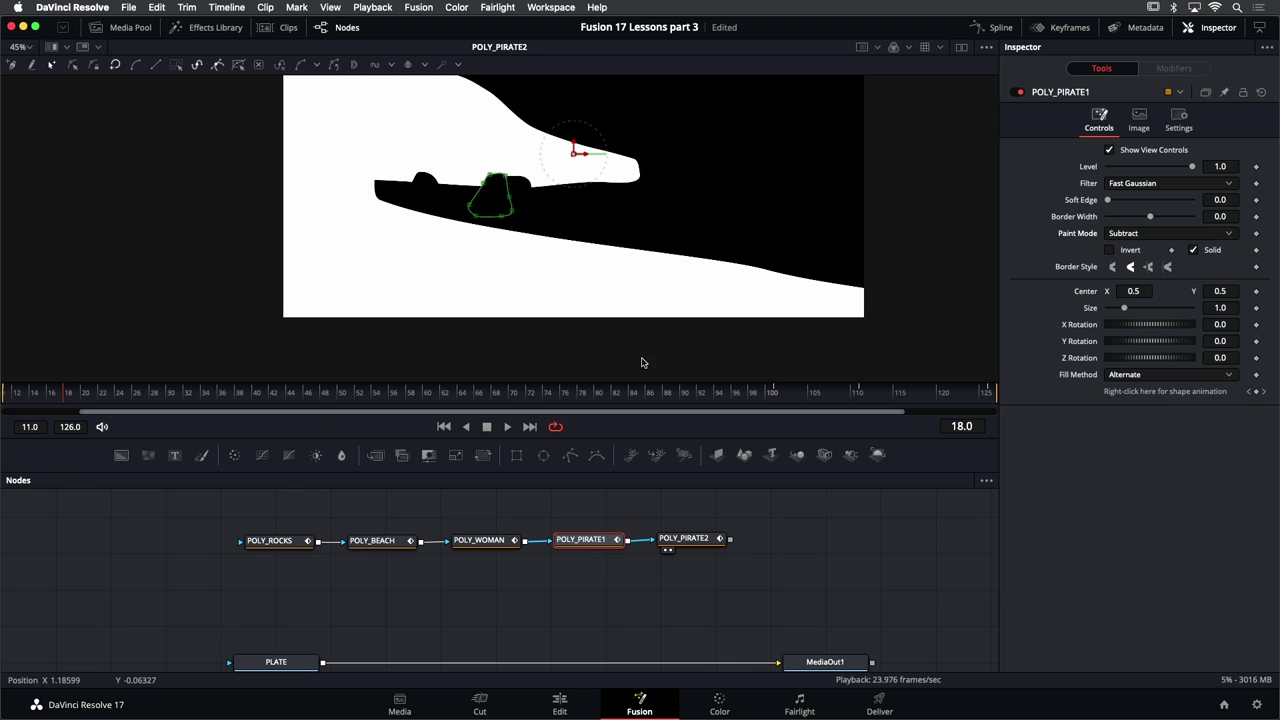
Play the mask animation from the first frame, fit the viewer, then return to PLATE at frame 11
click(444, 426)
click(507, 426)
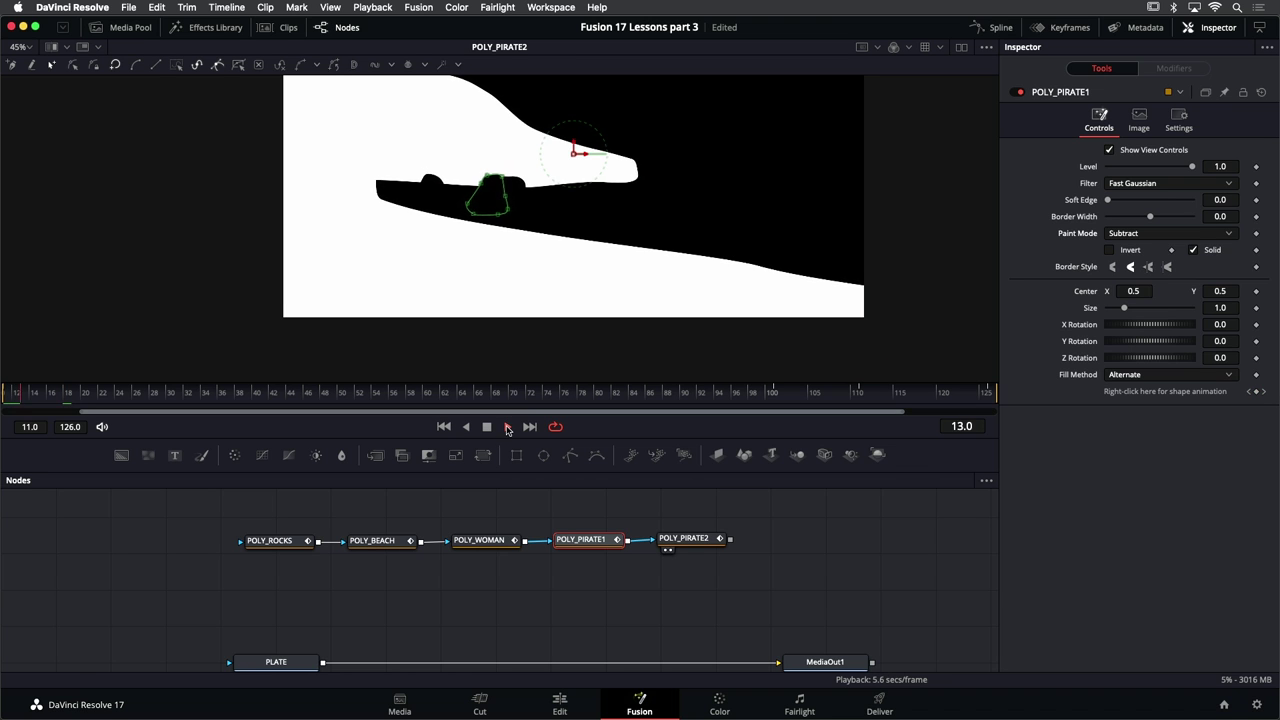
scroll(526, 274, down, 2)
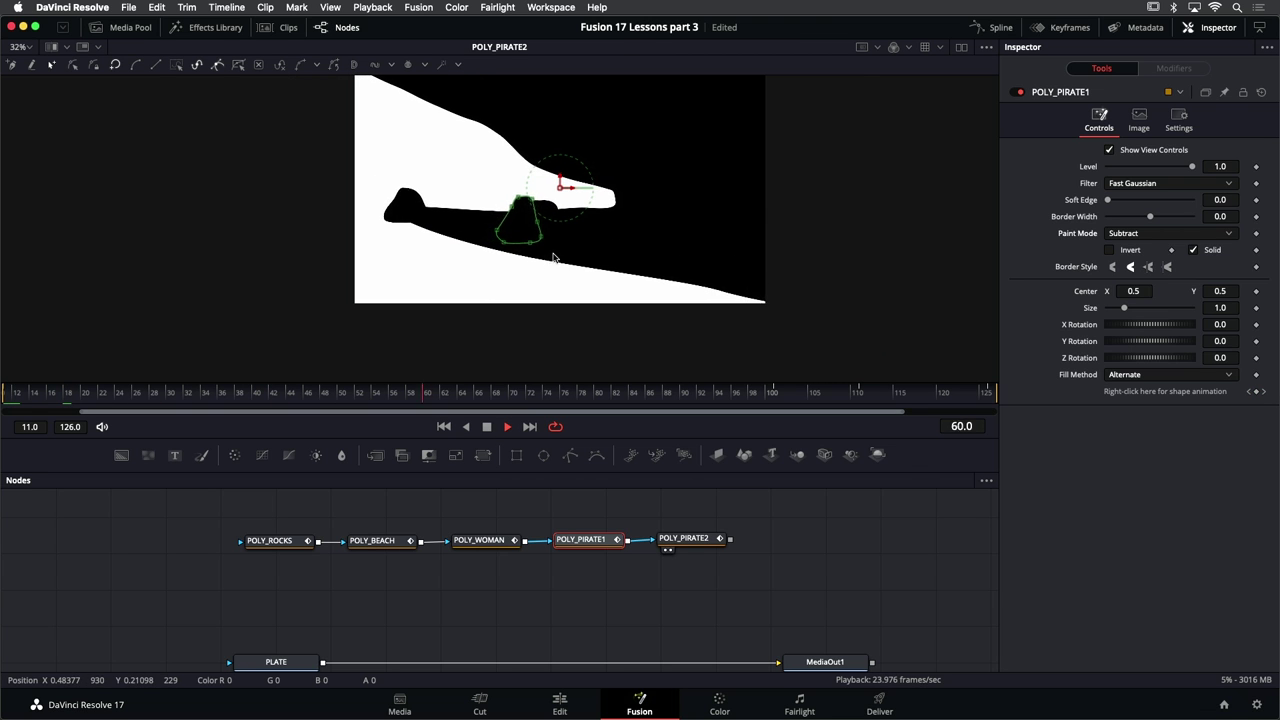
key(ctrl+f)
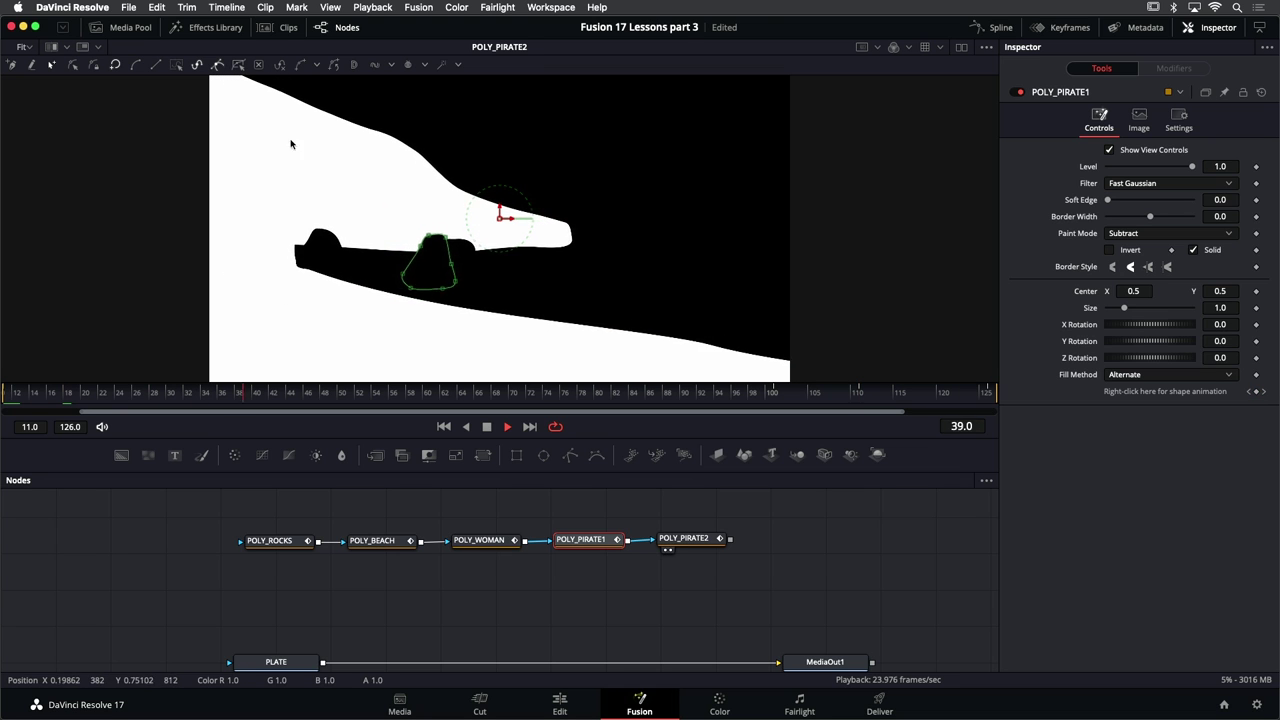
click(486, 427)
click(667, 549)
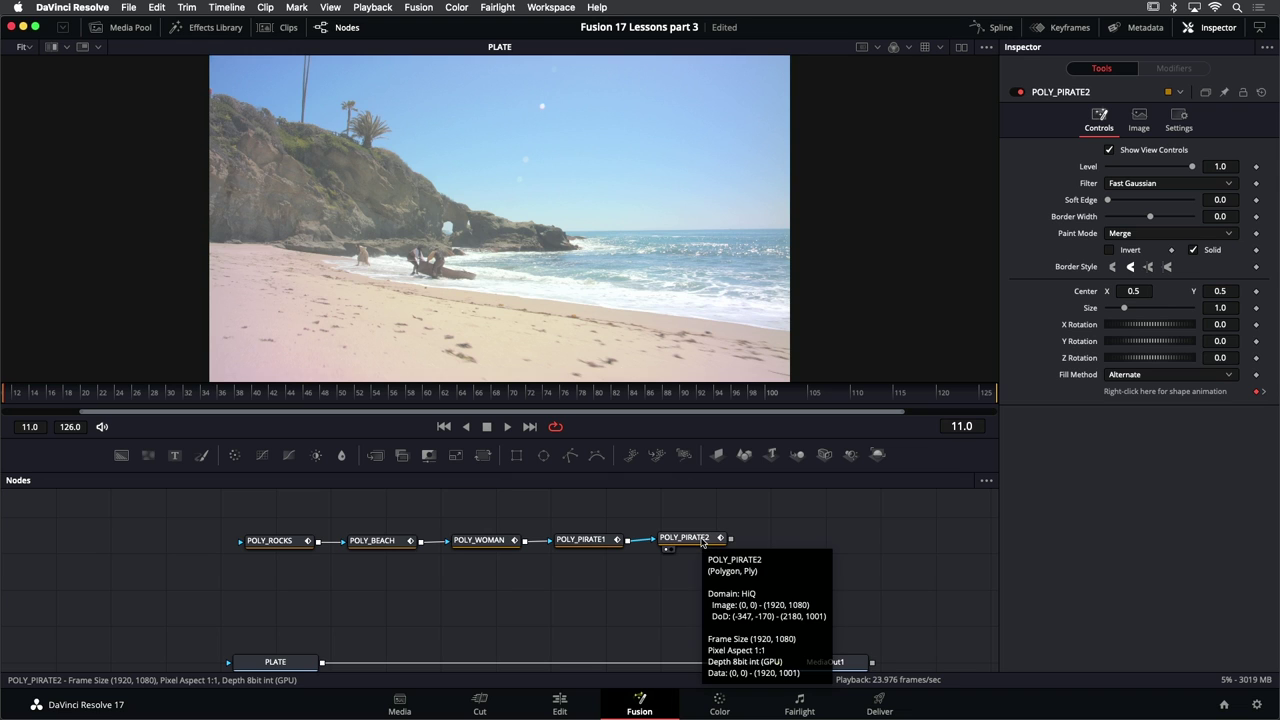
Show POLY_PIRATE2's matte in the viewer and review the POLY_ROCKS, POLY_BEACH and POLY_WOMAN shapes
click(703, 543)
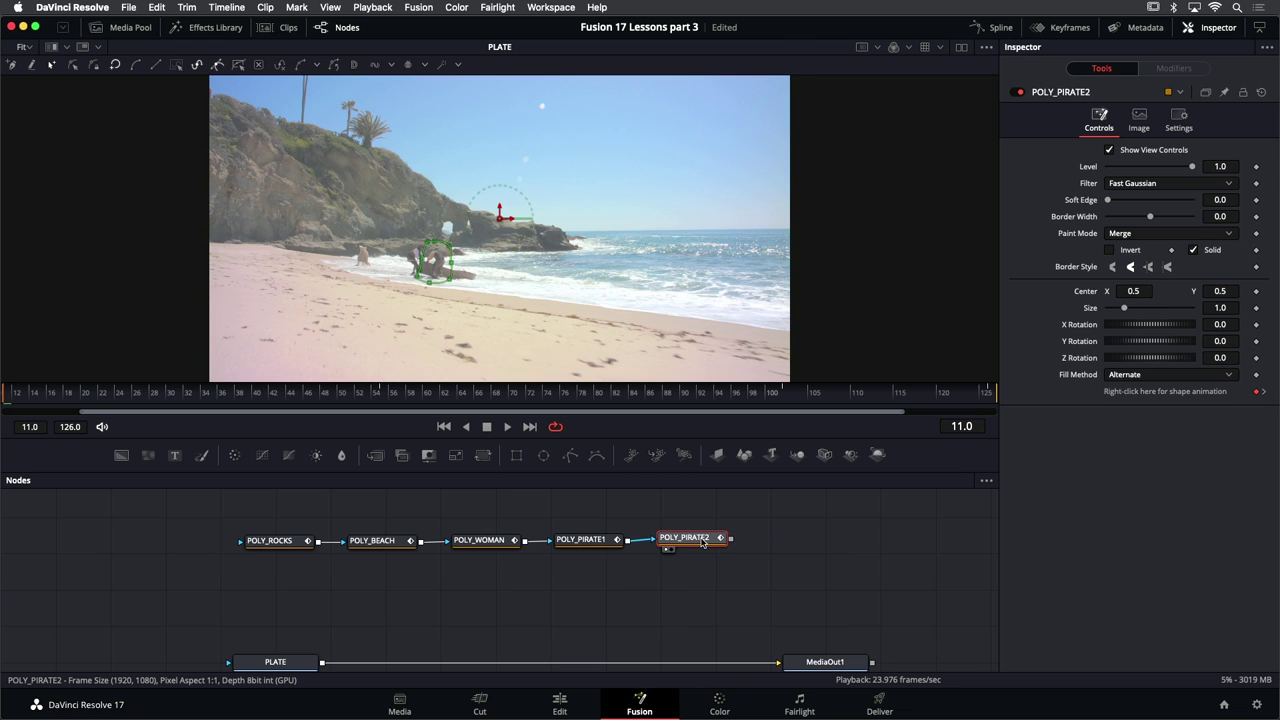
key(1)
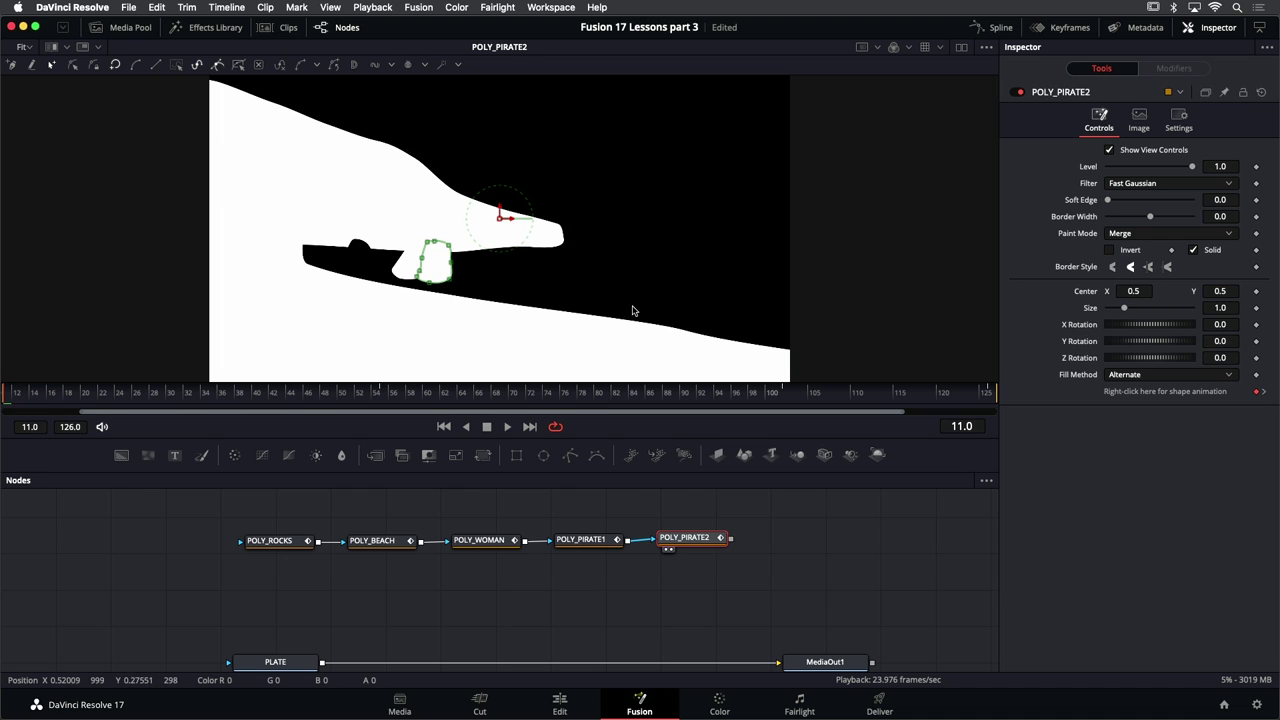
click(263, 542)
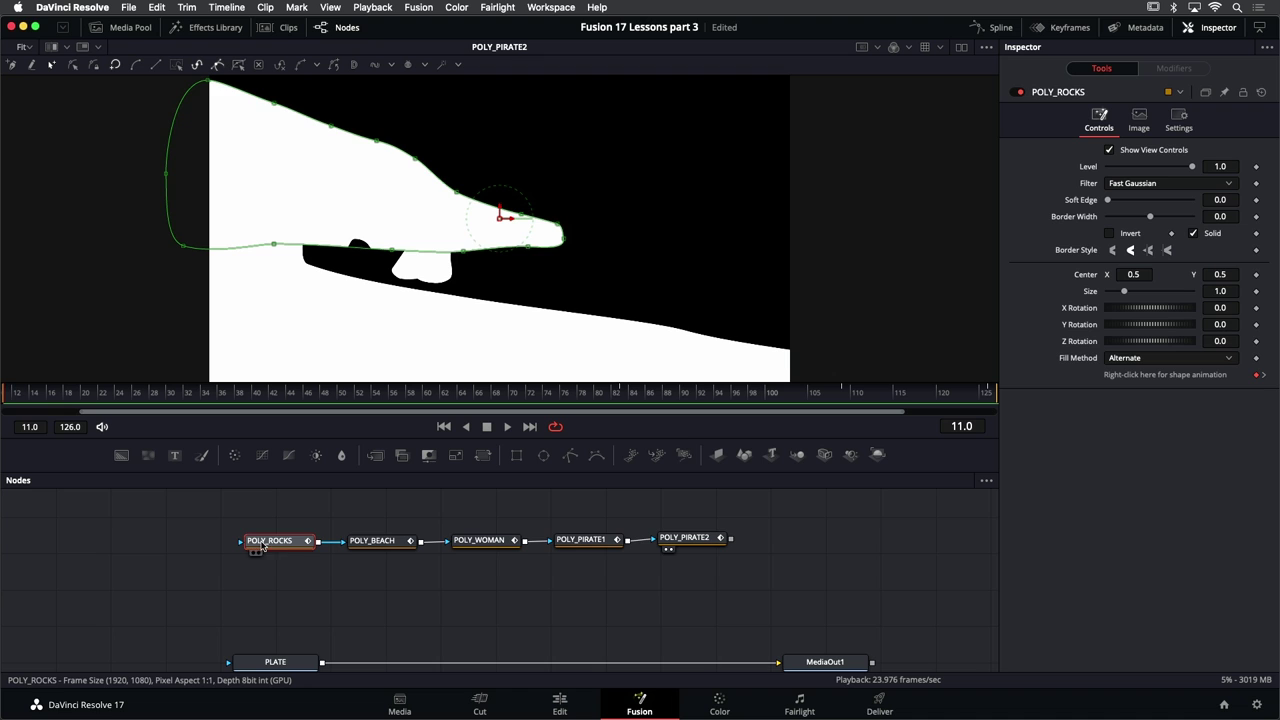
click(385, 545)
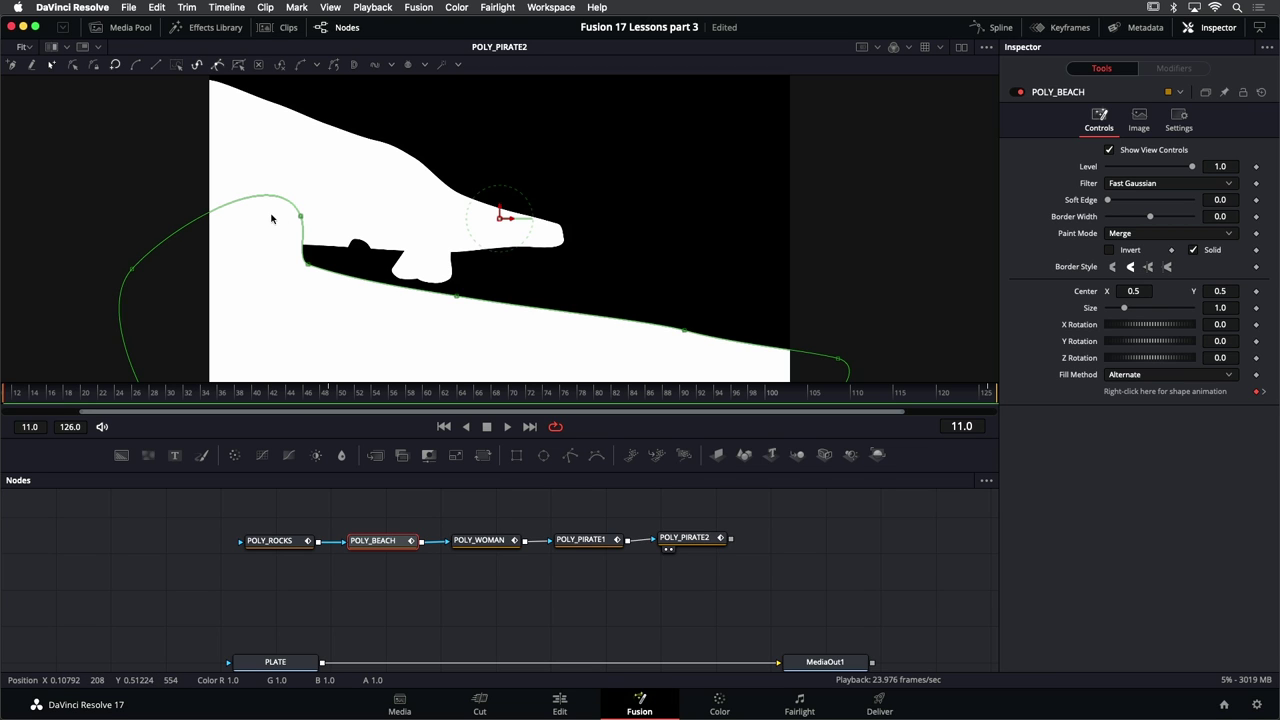
click(471, 542)
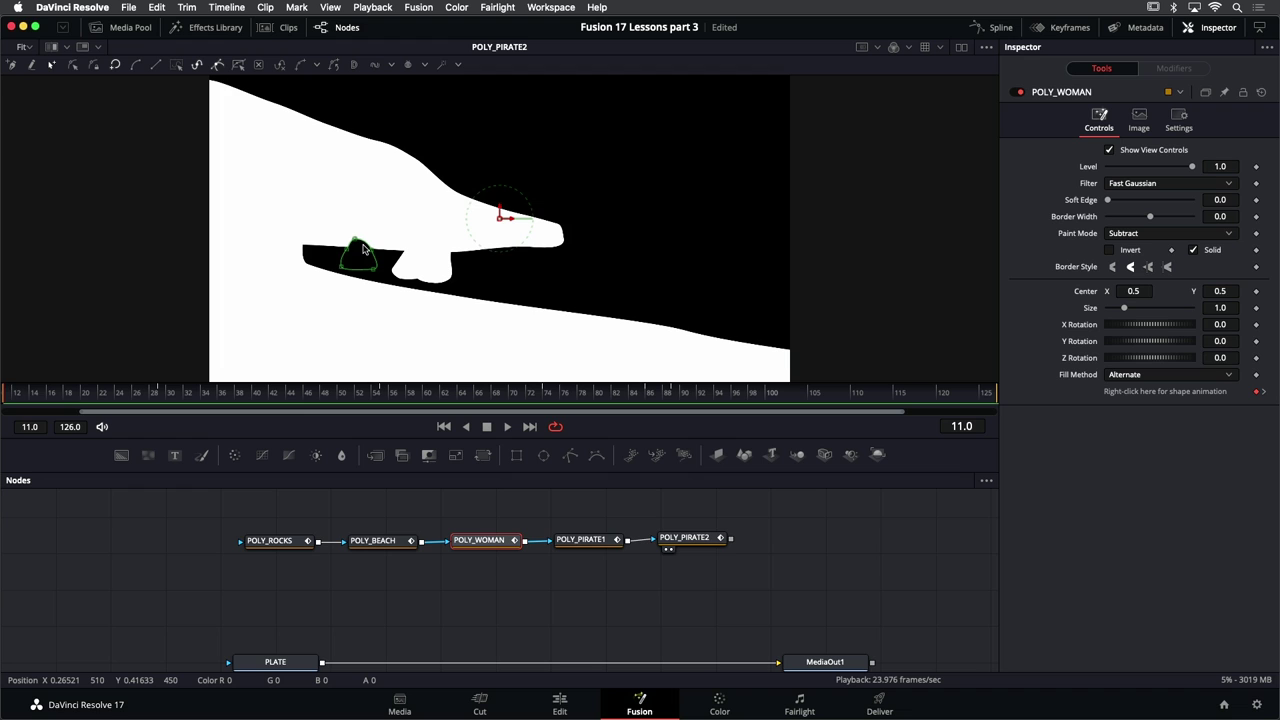
Switch POLY_PIRATE1's paint mode from Merge to Subtract
click(583, 540)
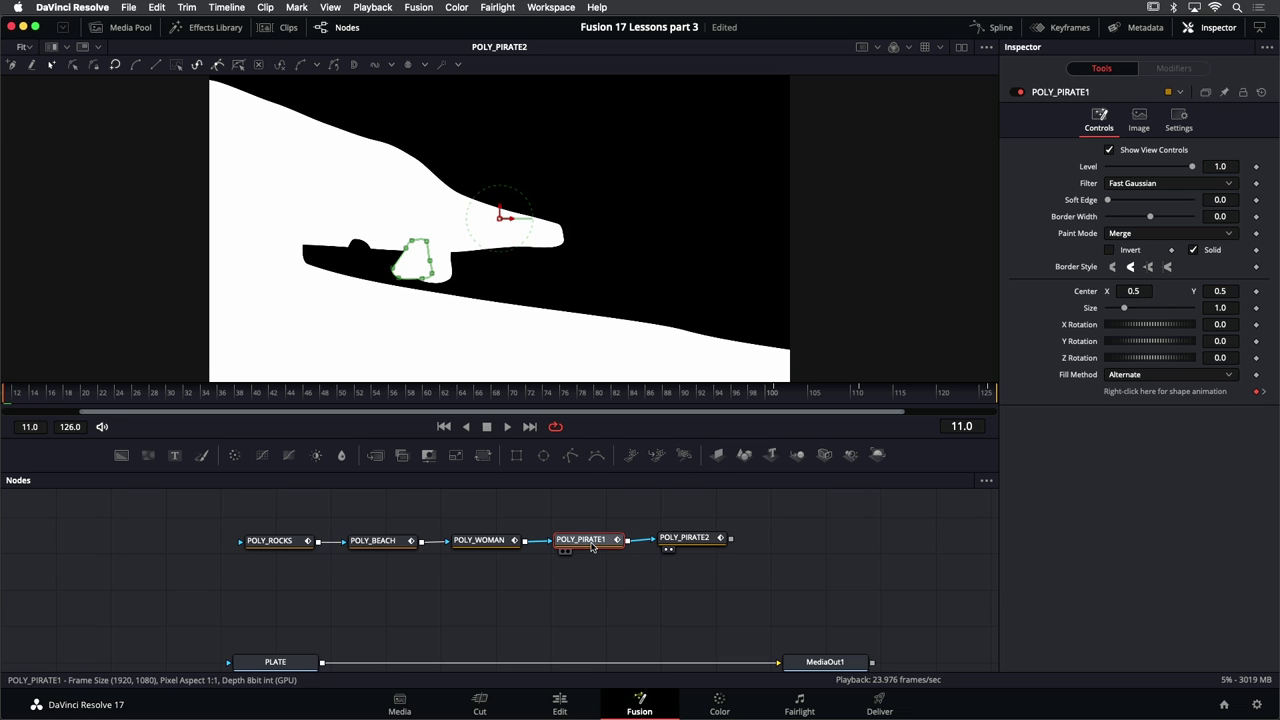
click(1157, 238)
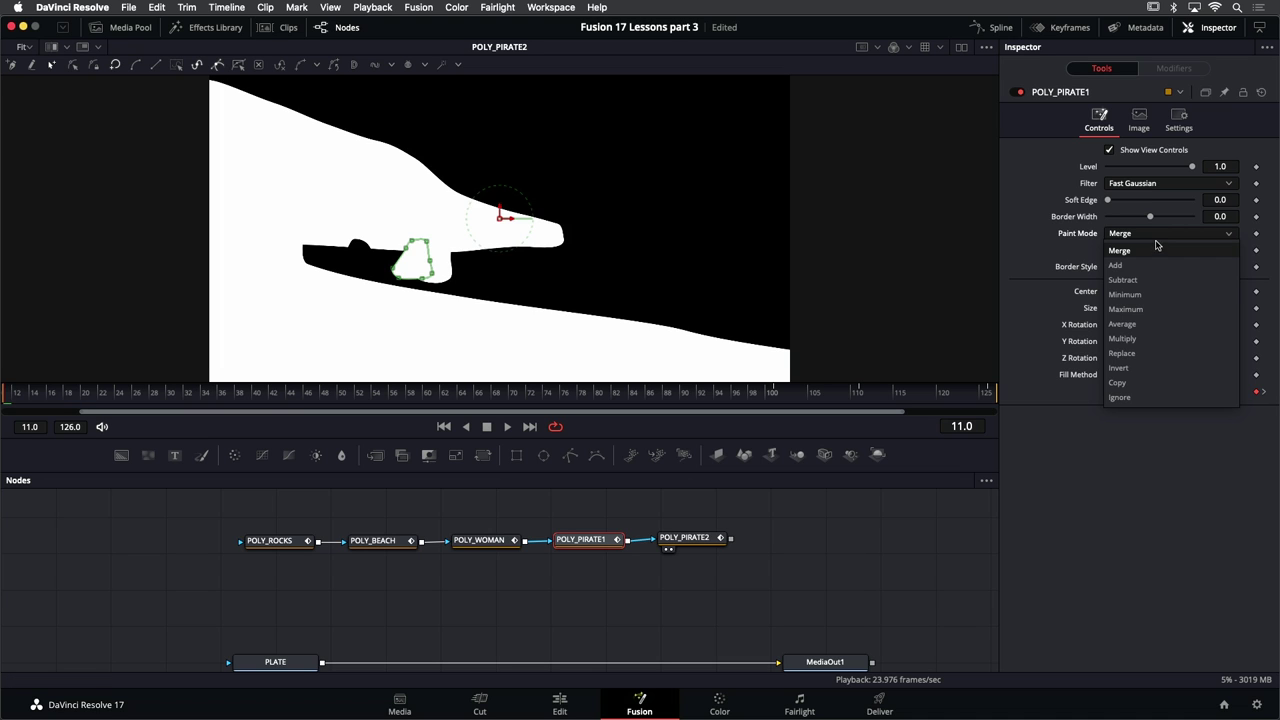
click(1150, 279)
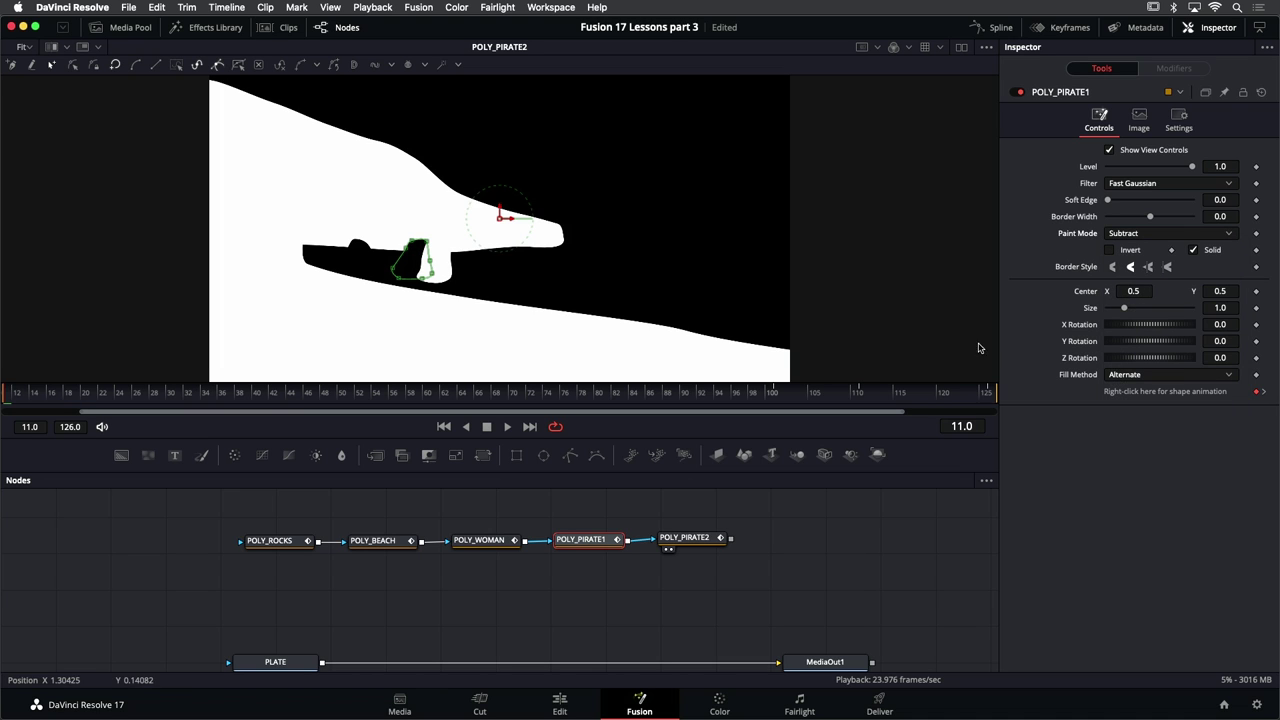
click(704, 541)
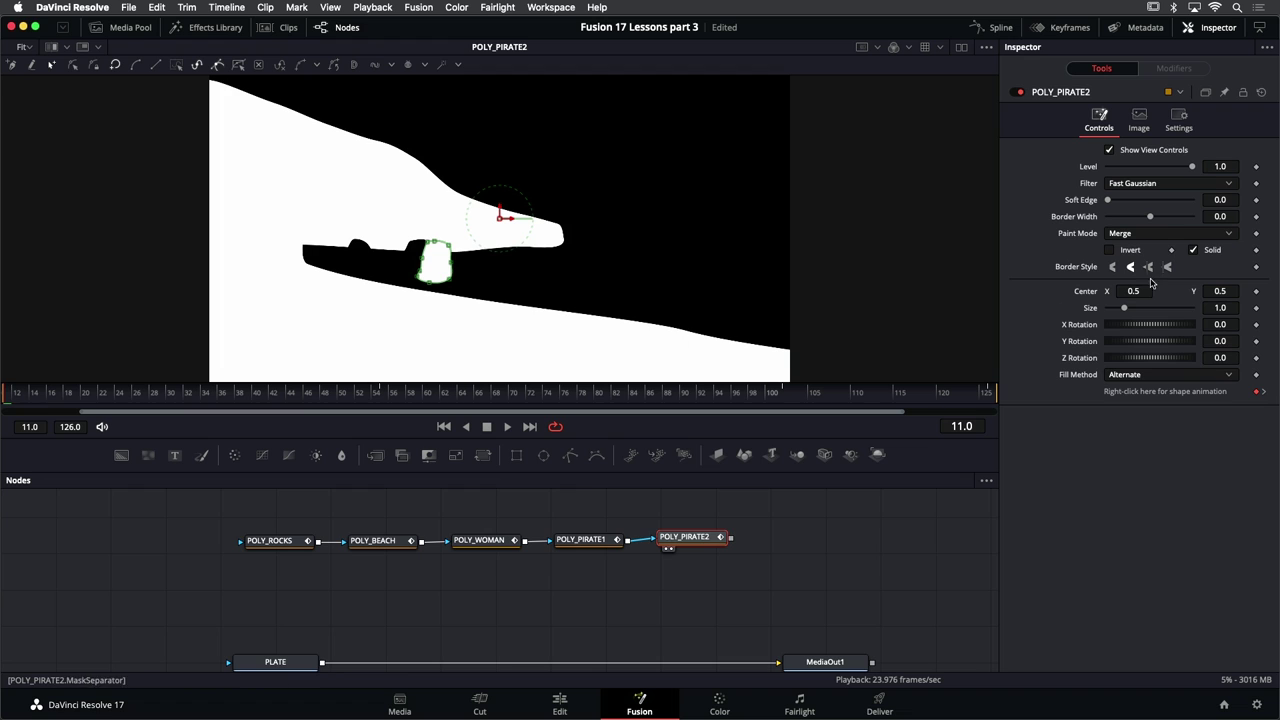
Set POLY_PIRATE2 to Subtract, play the clip to check both pirate cutouts, then view PLATE
click(1165, 235)
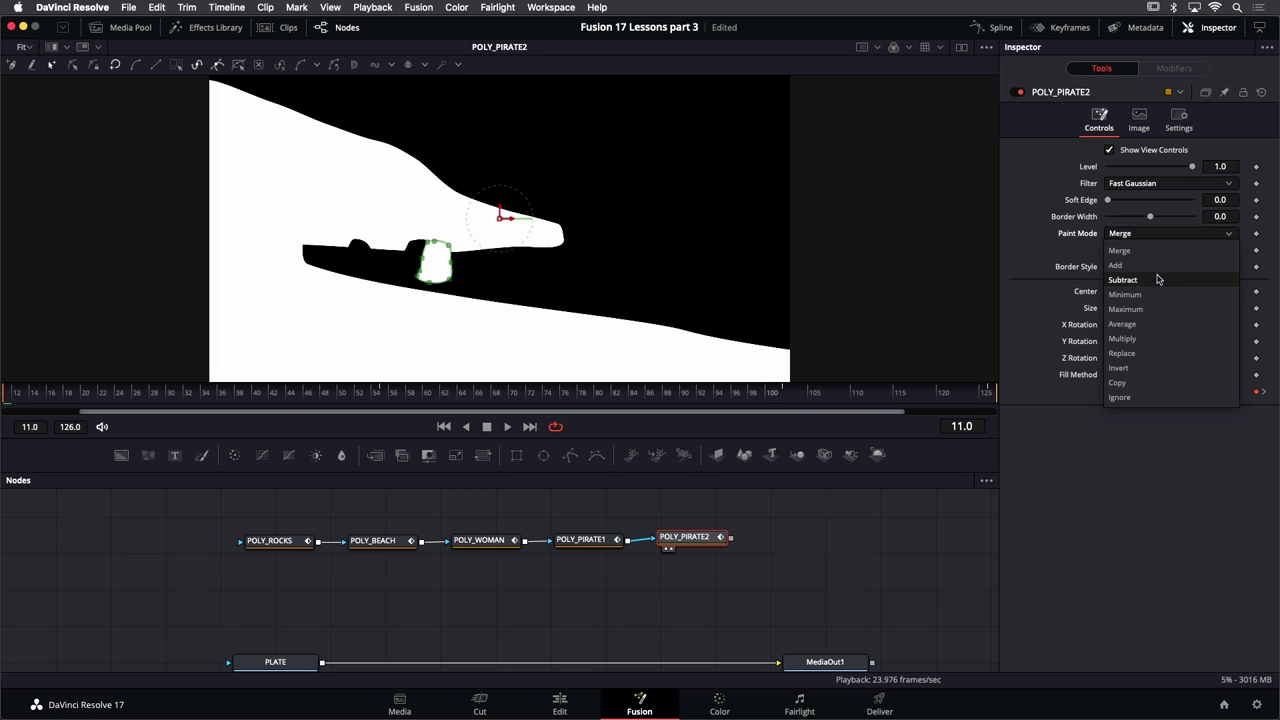
click(1160, 280)
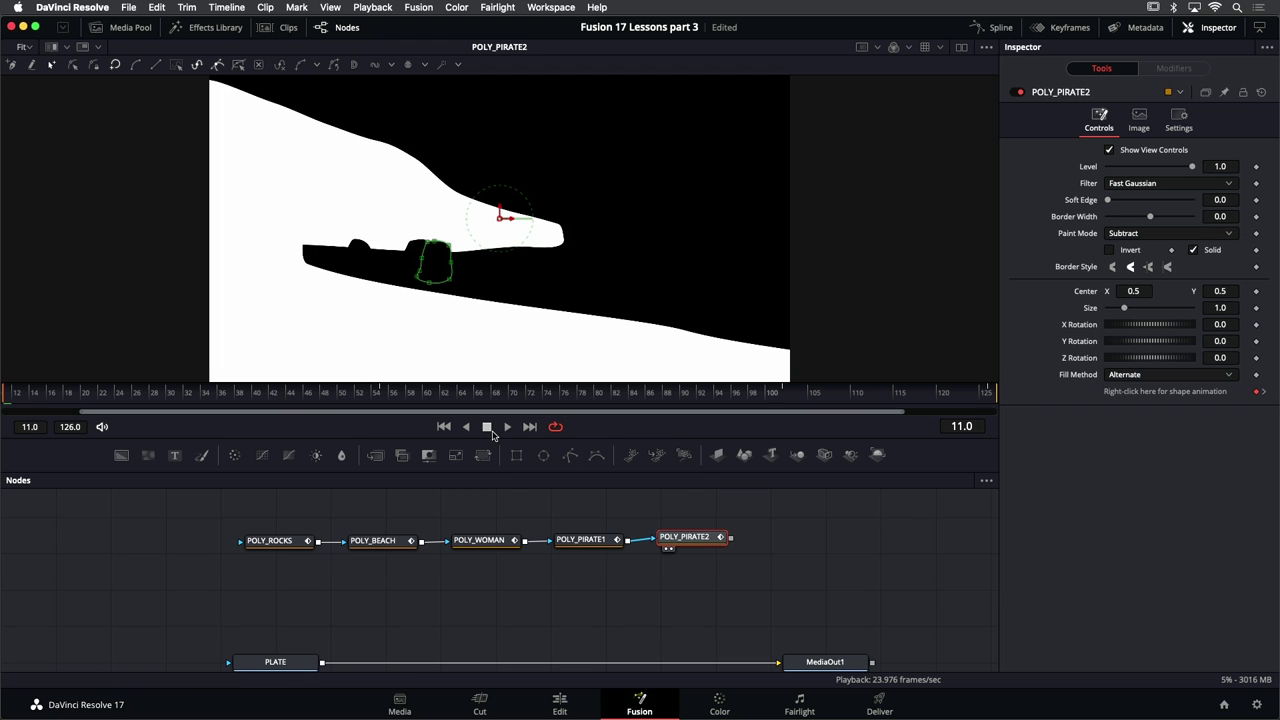
click(509, 427)
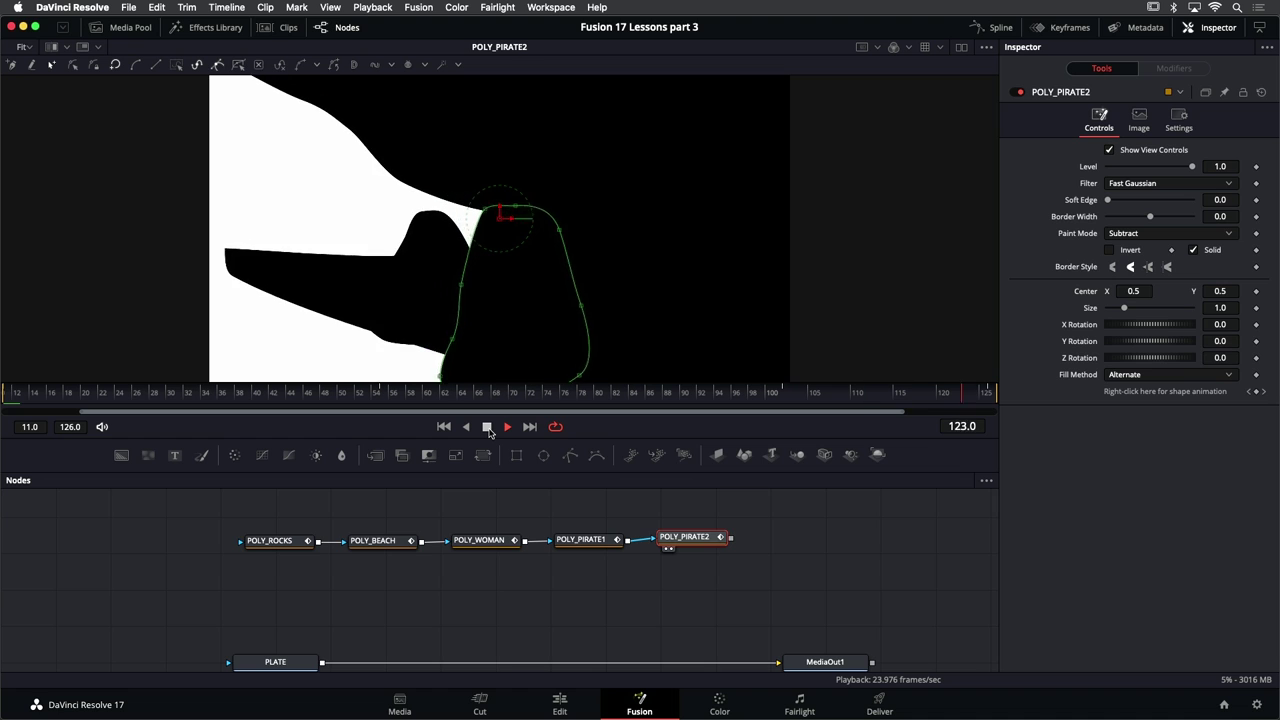
click(487, 427)
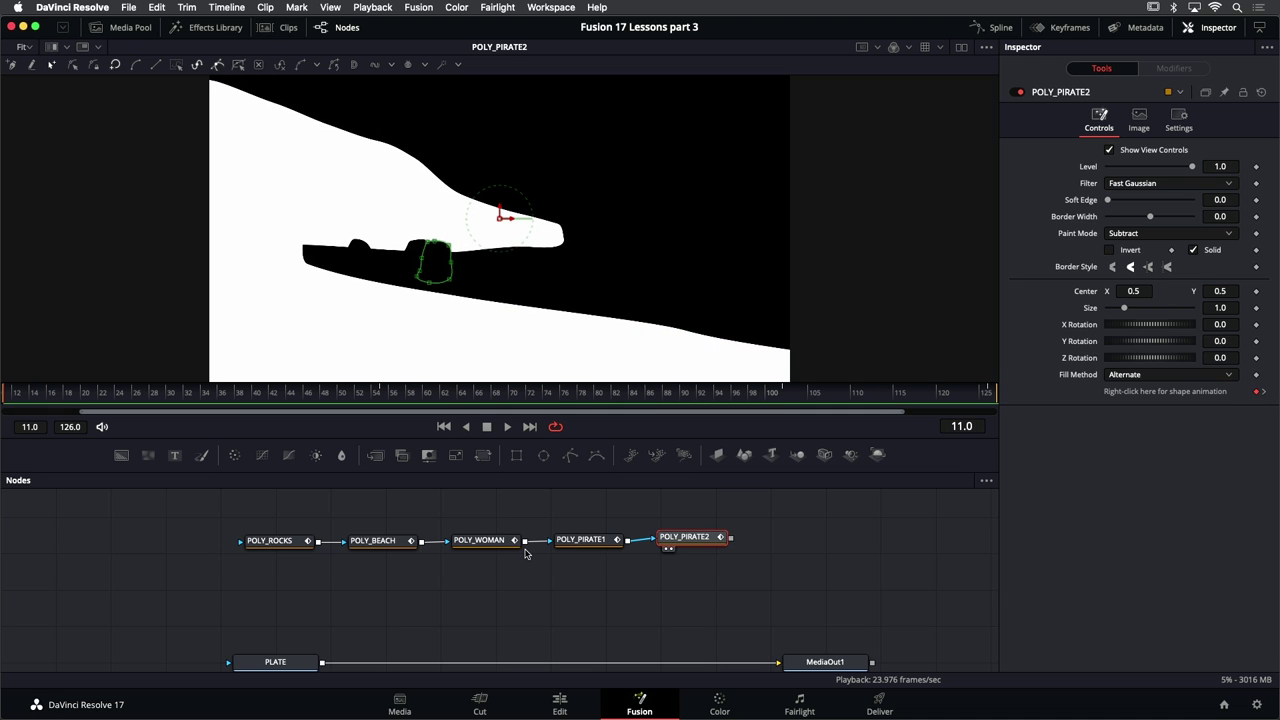
click(285, 662)
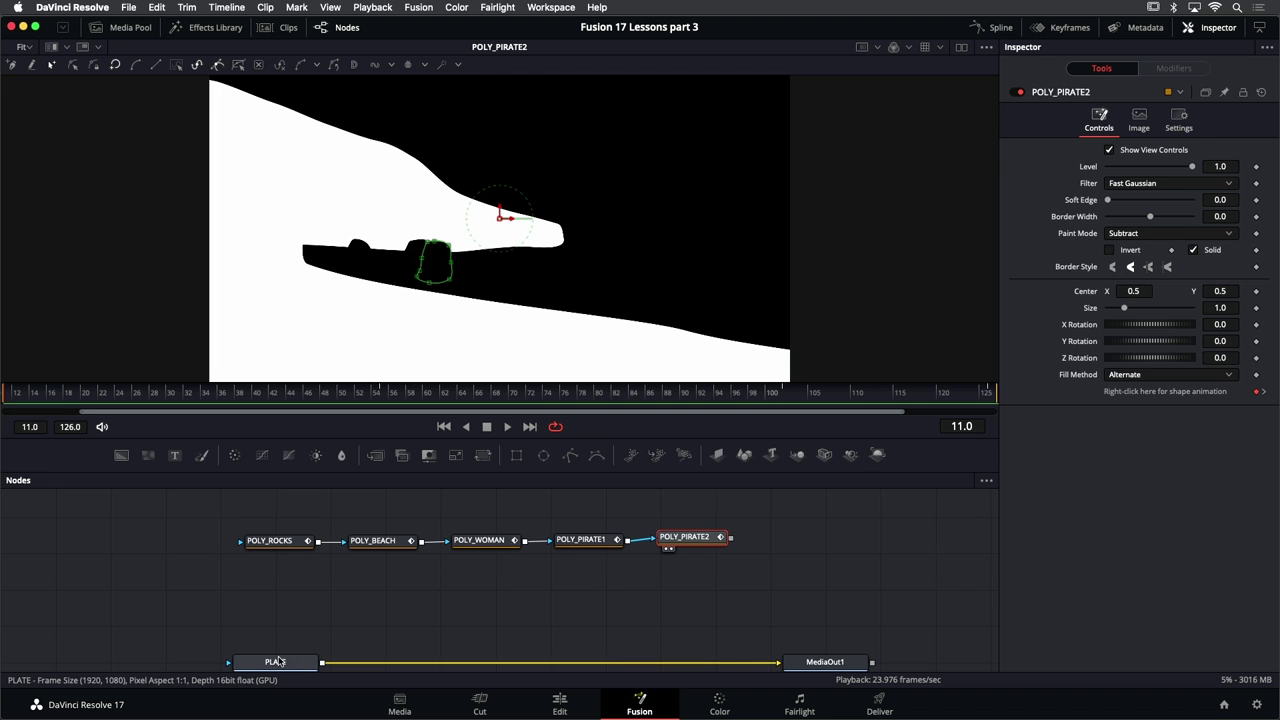
Drag Camera Tracker from Effects Library > Tools > Tracking onto the PLATE–MediaOut1 link
key(1)
drag(482, 656, 473, 607)
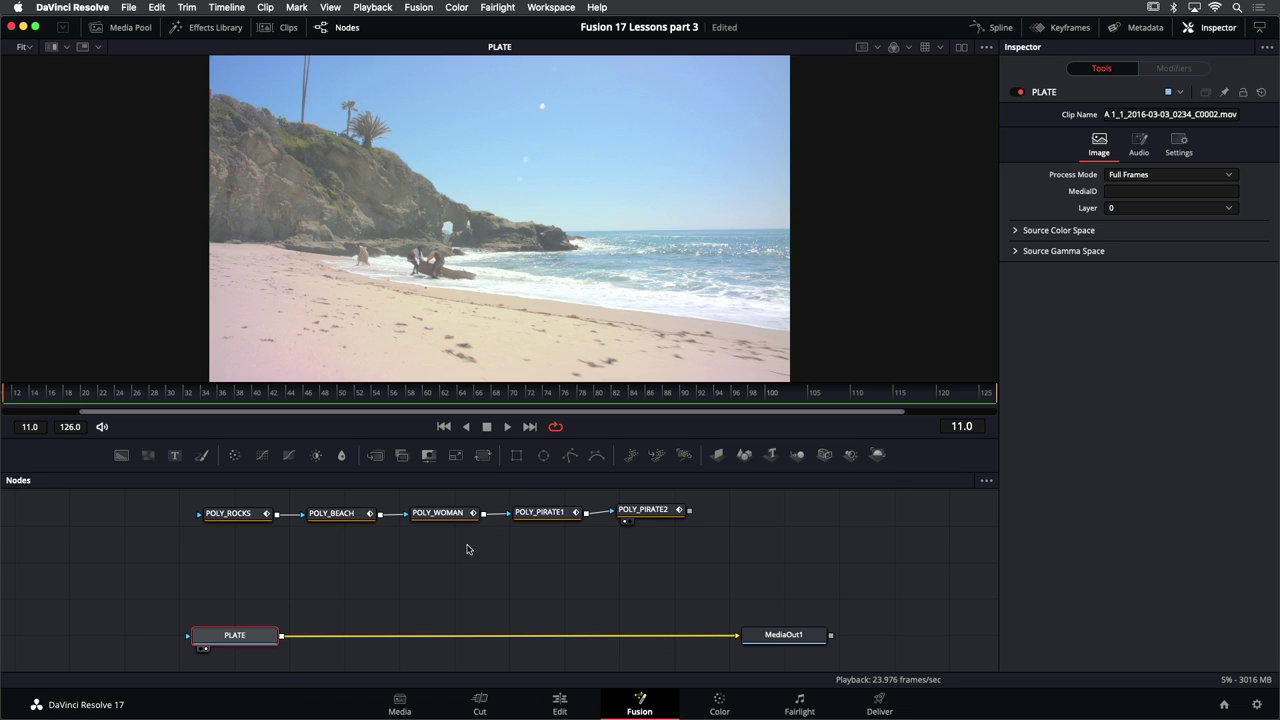
click(207, 27)
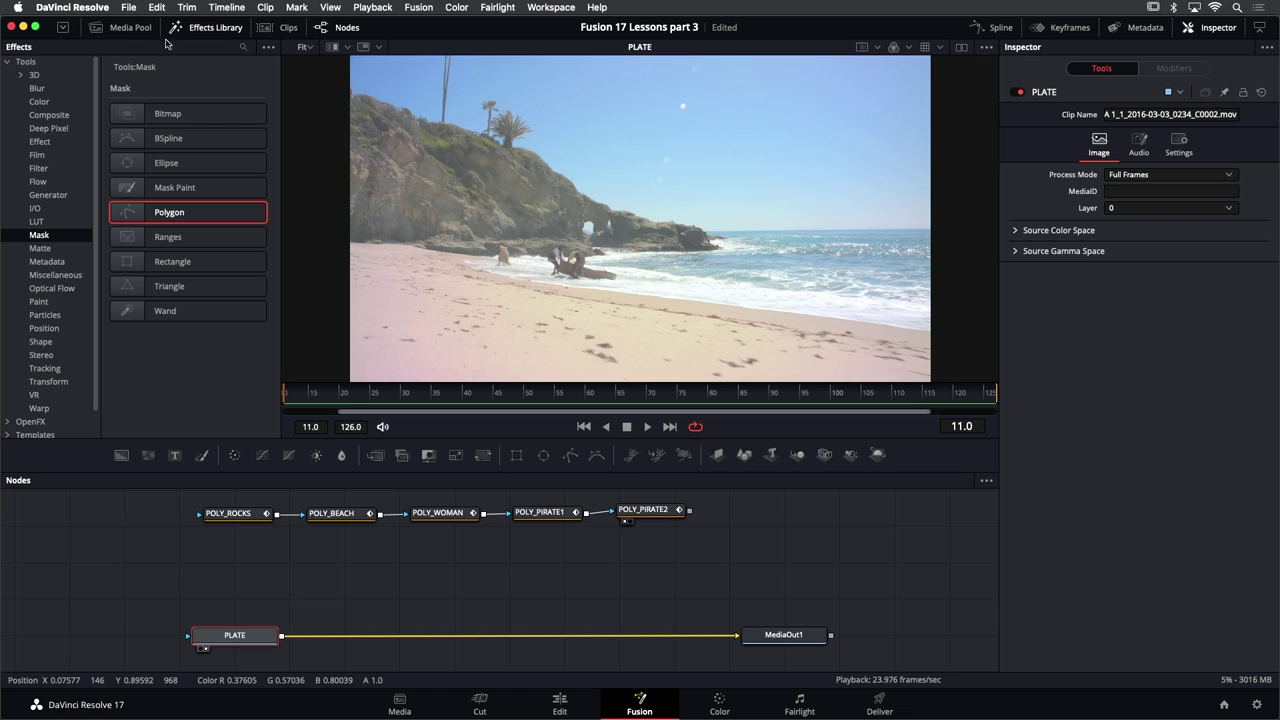
click(46, 368)
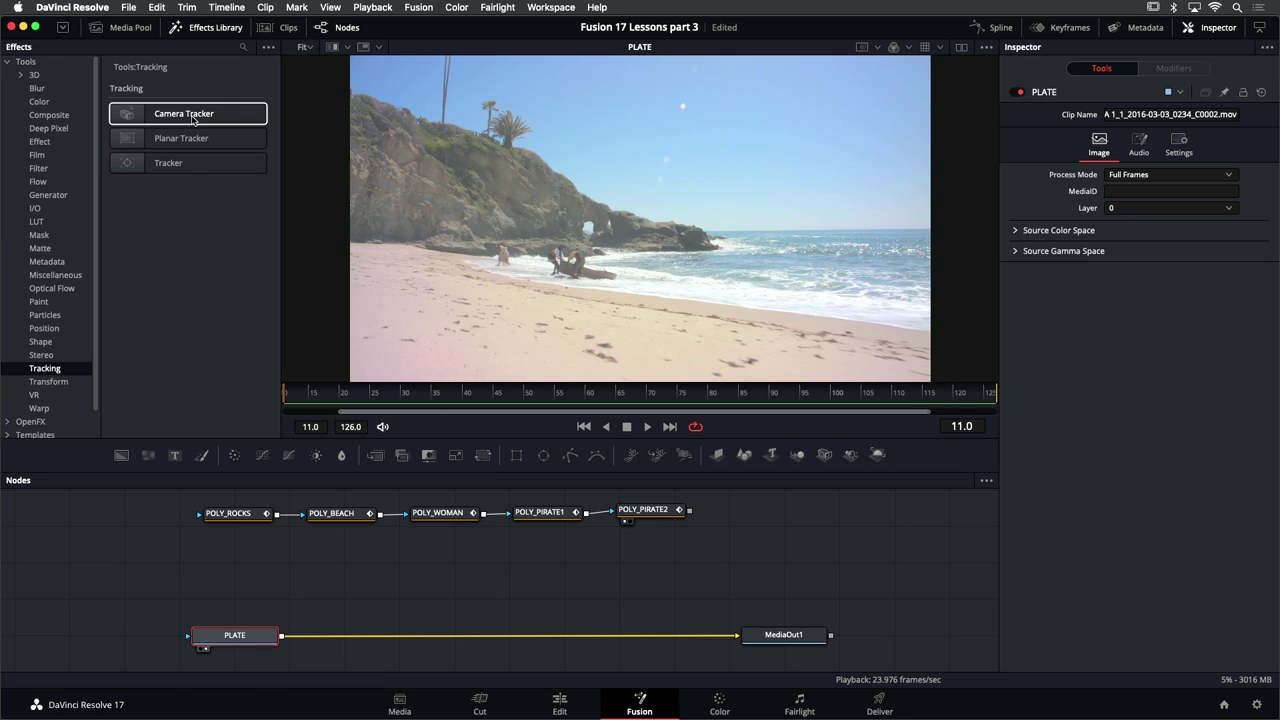
drag(193, 117, 370, 640)
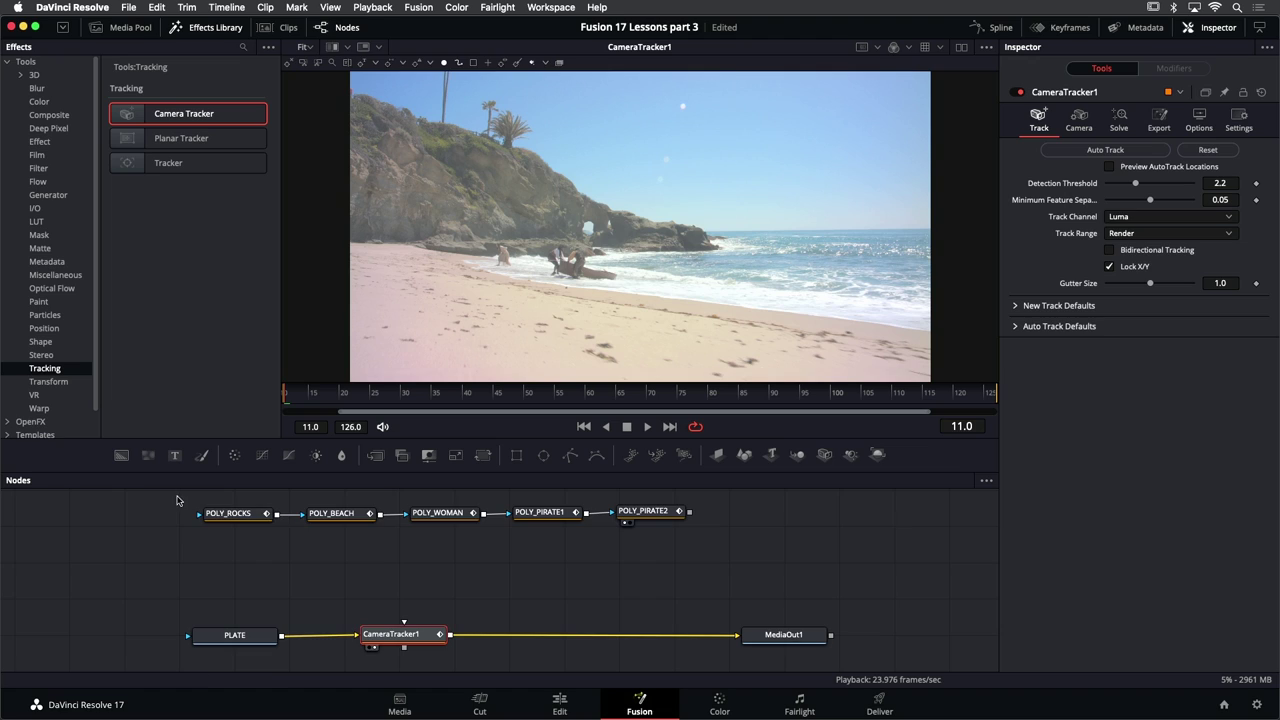
Move the five POLY nodes left and wire POLY_PIRATE2 into CameraTracker1's mask input
drag(178, 497, 652, 598)
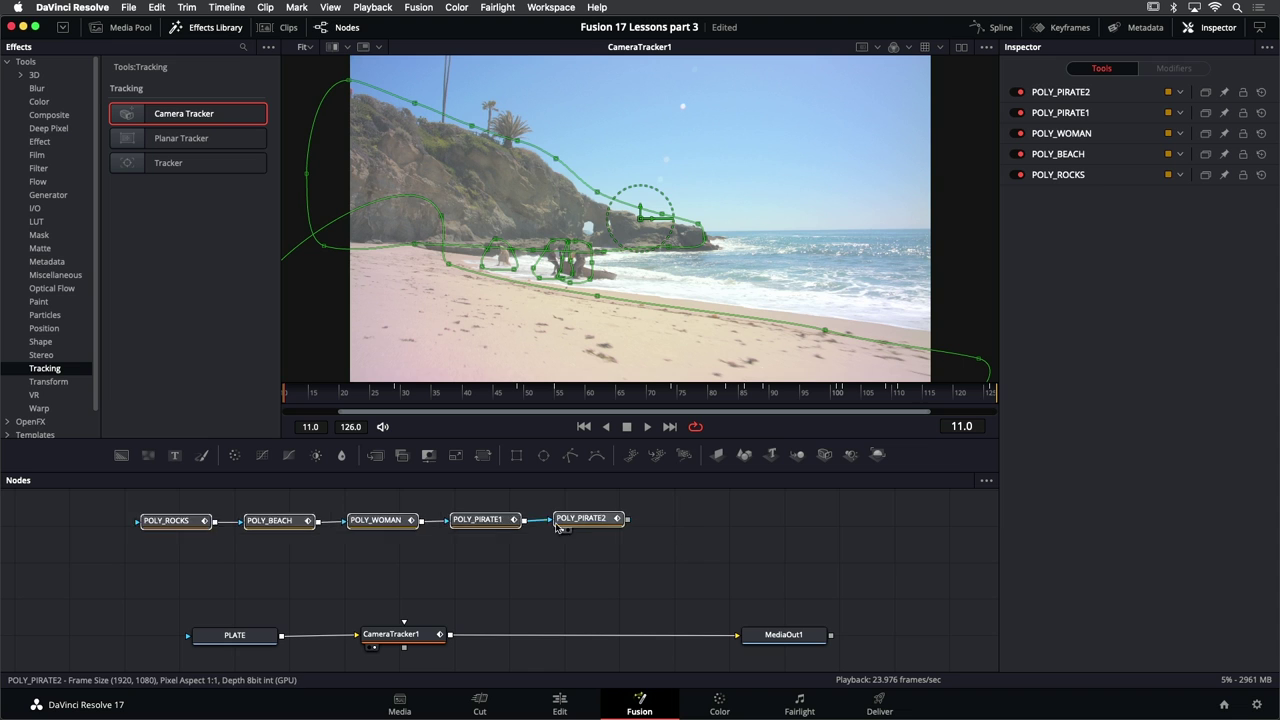
drag(558, 527, 405, 524)
click(405, 524)
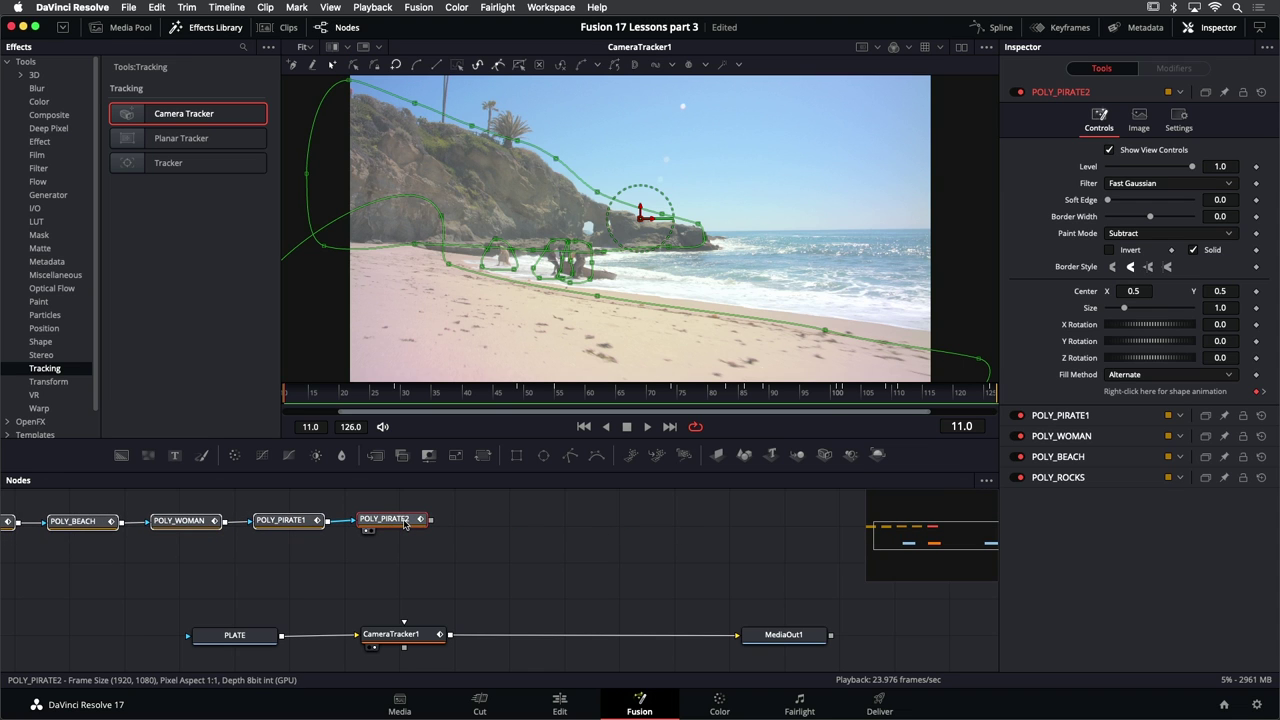
scroll(470, 528, left, 3)
click(536, 533)
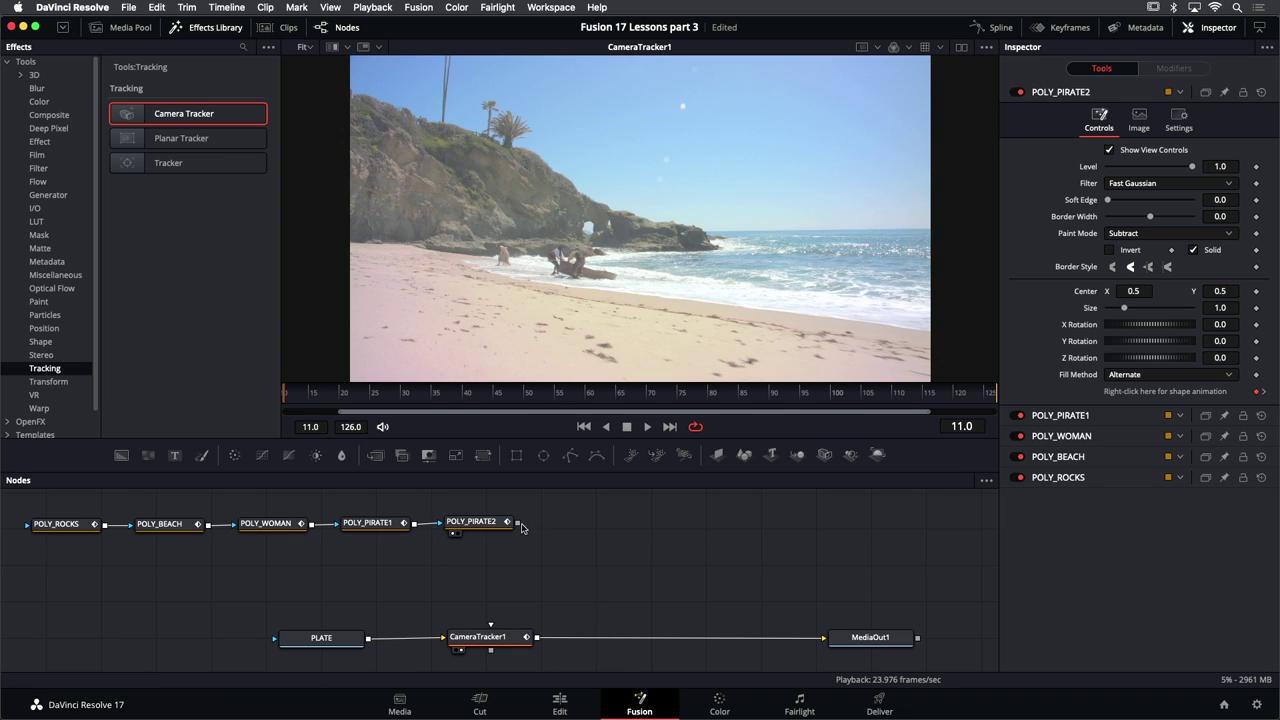
drag(519, 523, 490, 624)
Nudge the POLY nodes into place, save the project, and select CameraTracker1
drag(72, 500, 468, 588)
drag(478, 521, 489, 521)
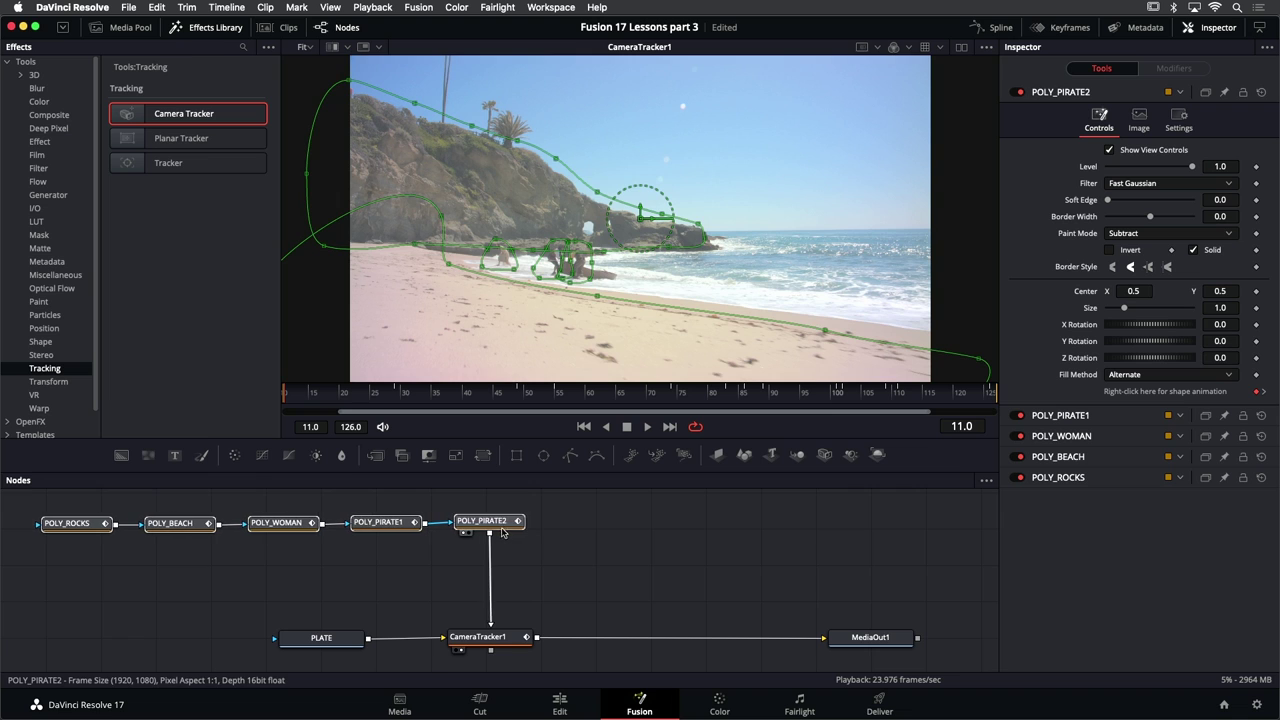
click(557, 596)
key(super+s)
click(508, 640)
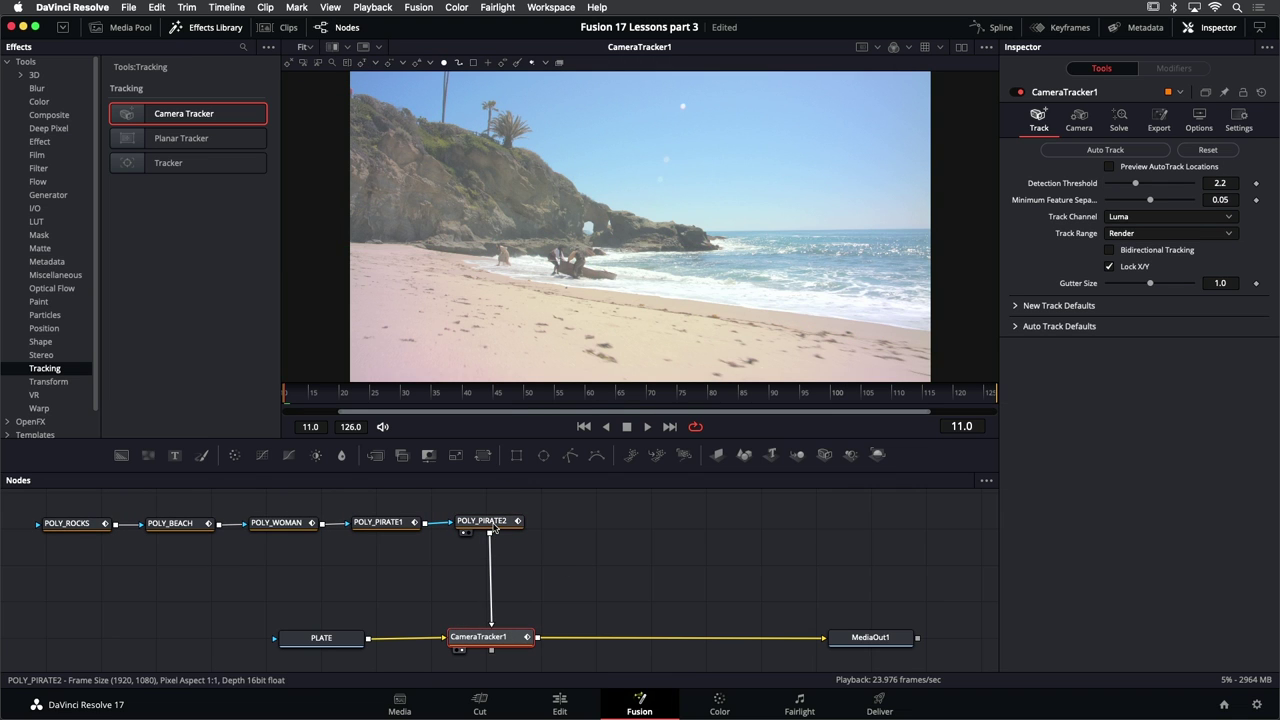
mouse_move(493, 527)
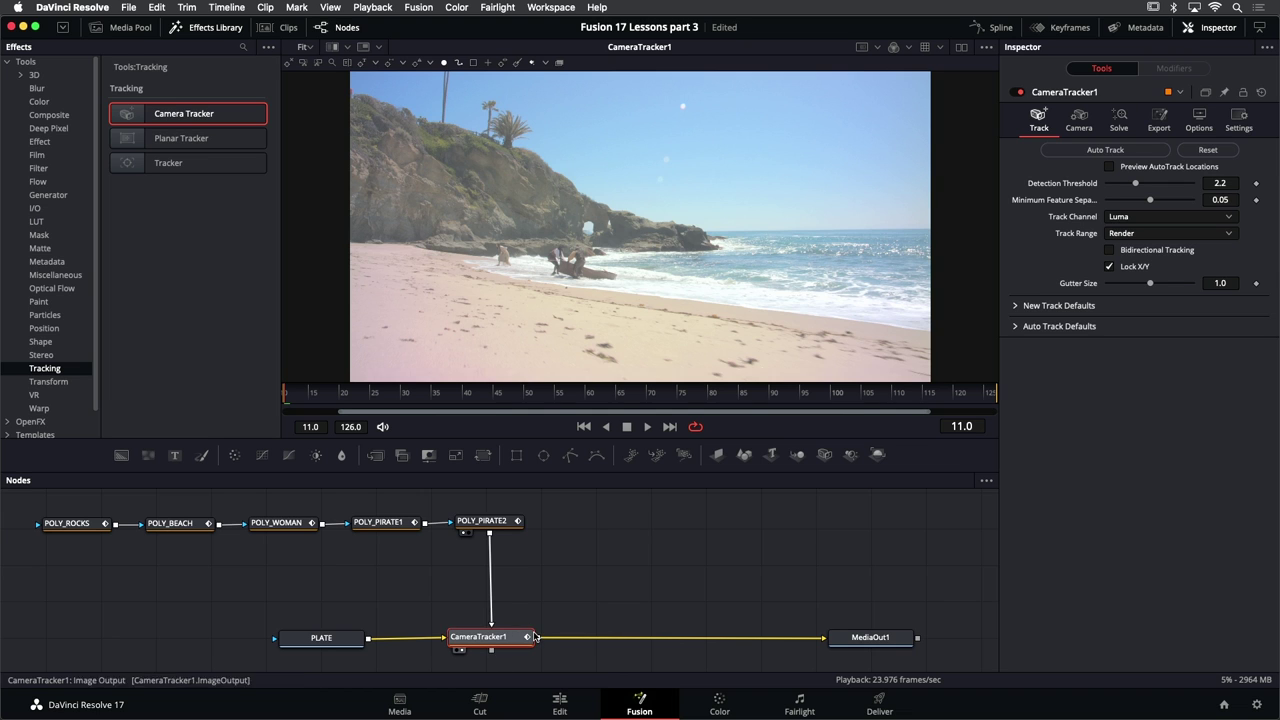
Enable Preview AutoTrack Locations and lower Detection Threshold from 2.2 to 2.102
click(215, 28)
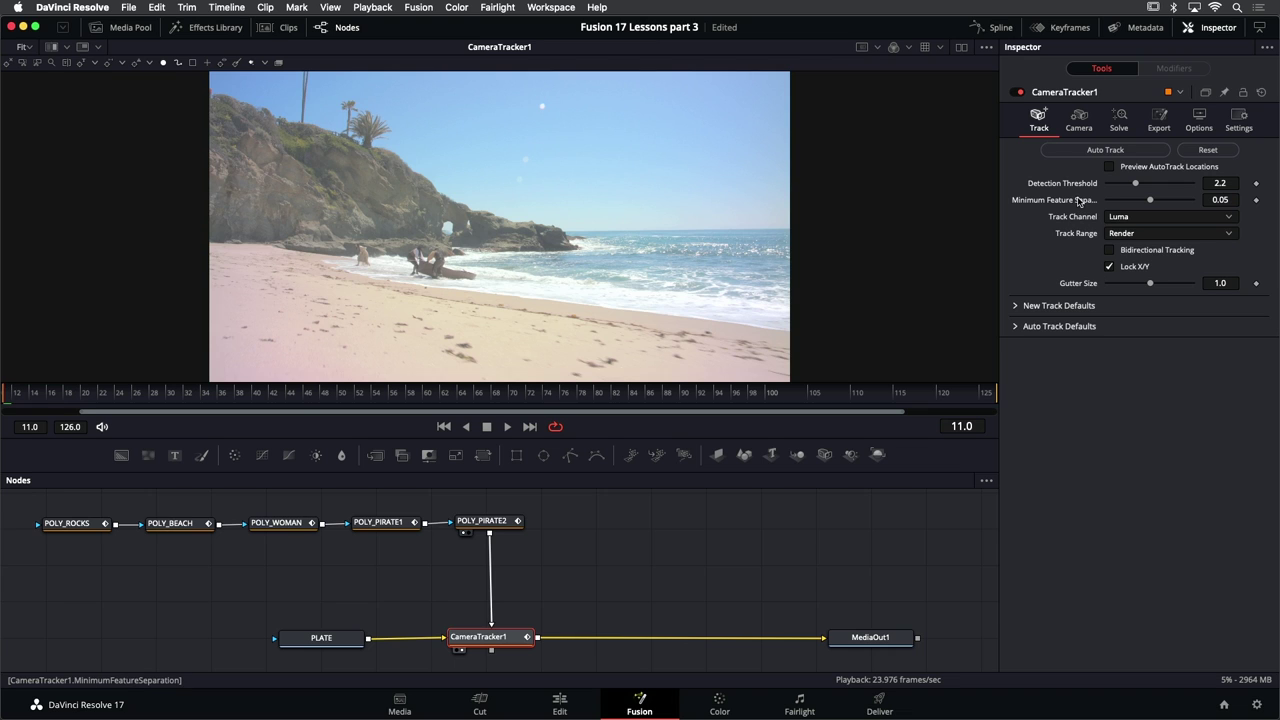
click(1138, 169)
drag(1135, 184, 1132, 190)
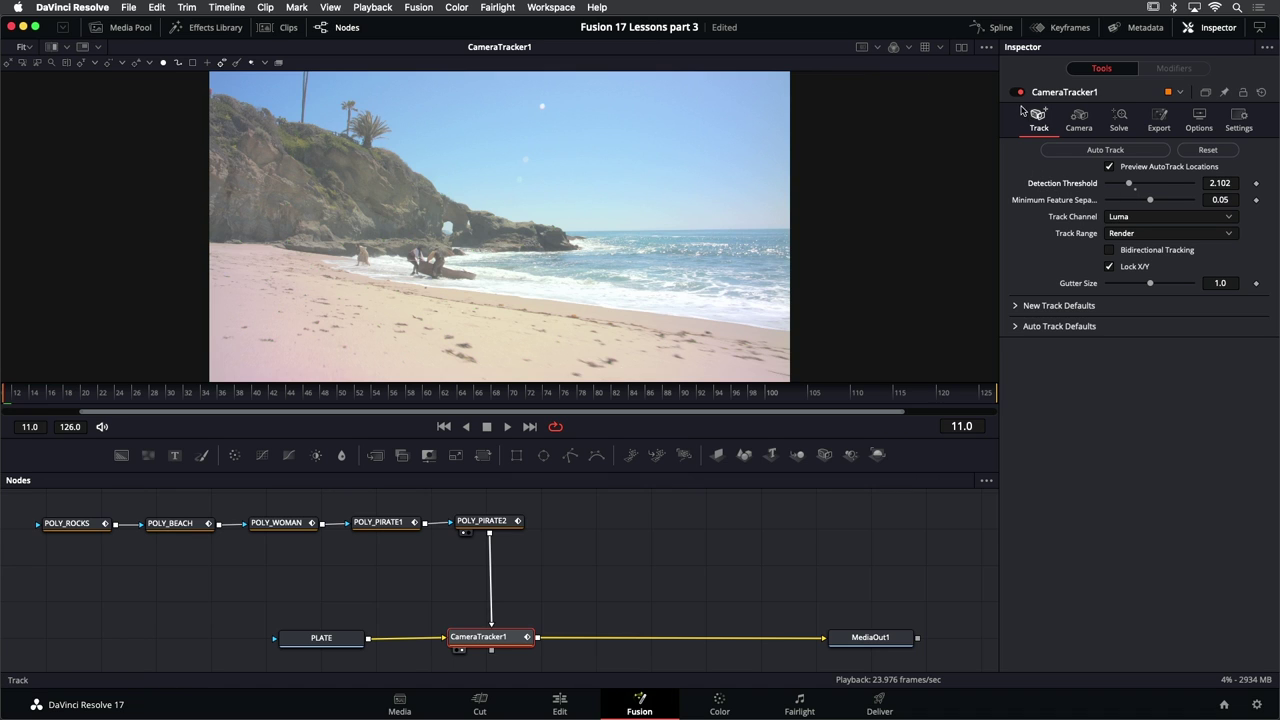
Turn on the viewer's Gain / Gamma controls and lower Gain to darken the plate
click(986, 51)
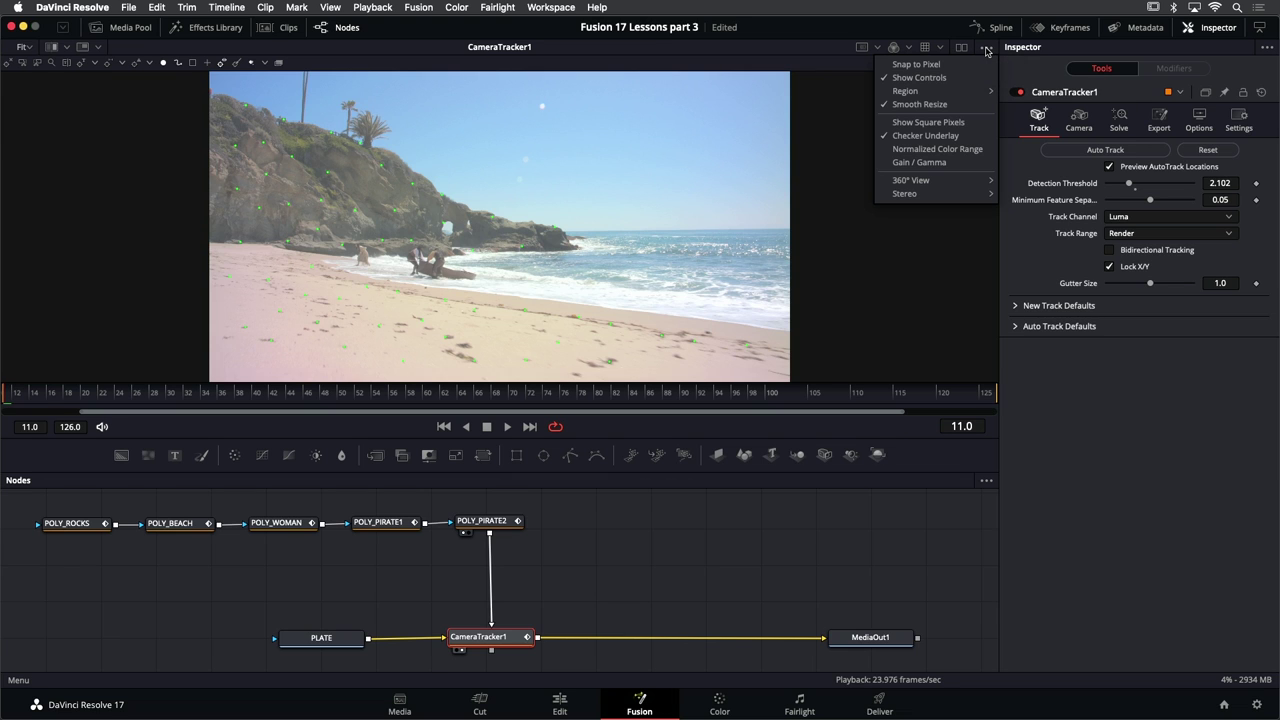
click(943, 165)
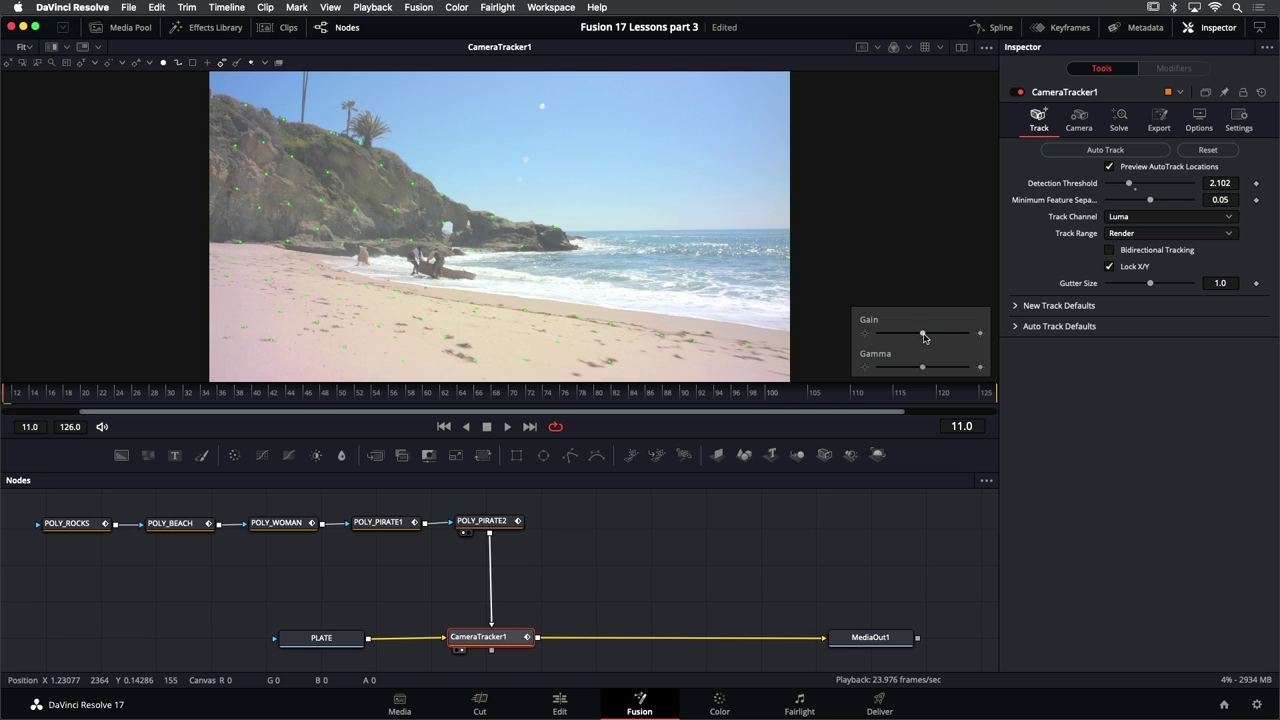
drag(924, 339, 898, 339)
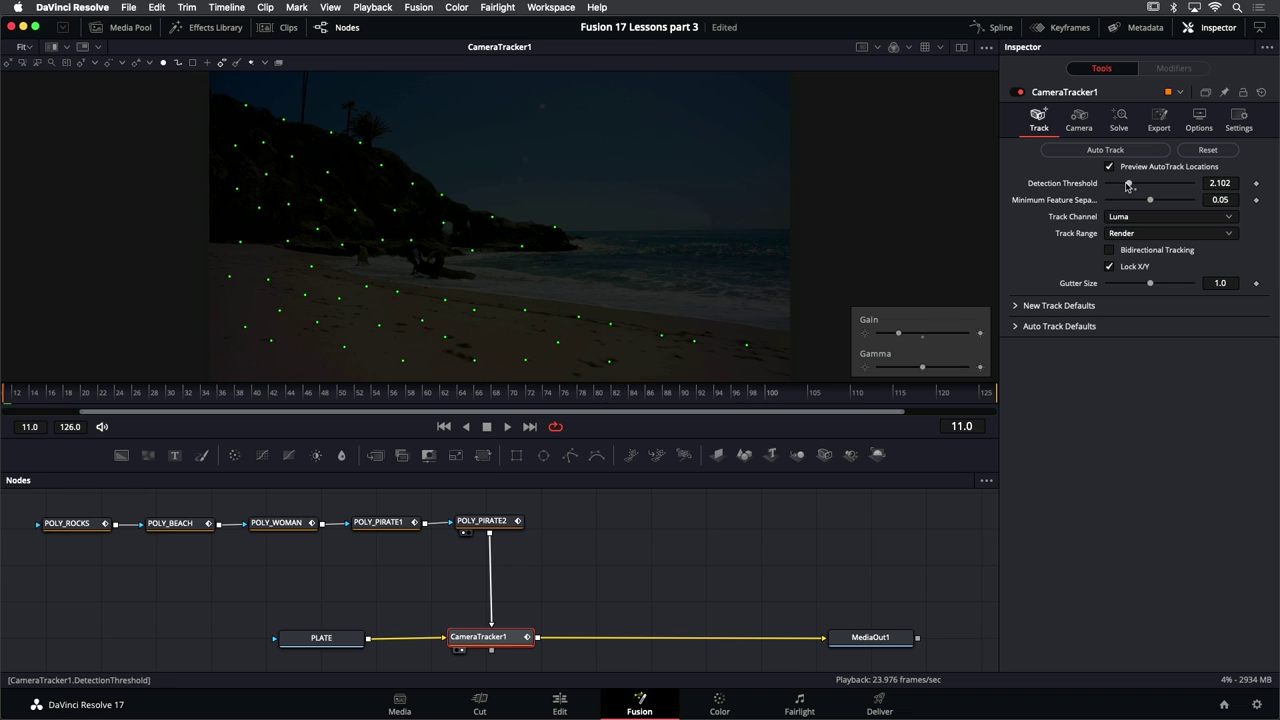
Set Detection Threshold to 1.97 and Minimum Feature Separation to 0.0213
mouse_move(1129, 185)
mouse_down()
mouse_move(1157, 187)
mouse_move(1122, 189)
mouse_up()
drag(1127, 188, 1123, 190)
click(1150, 201)
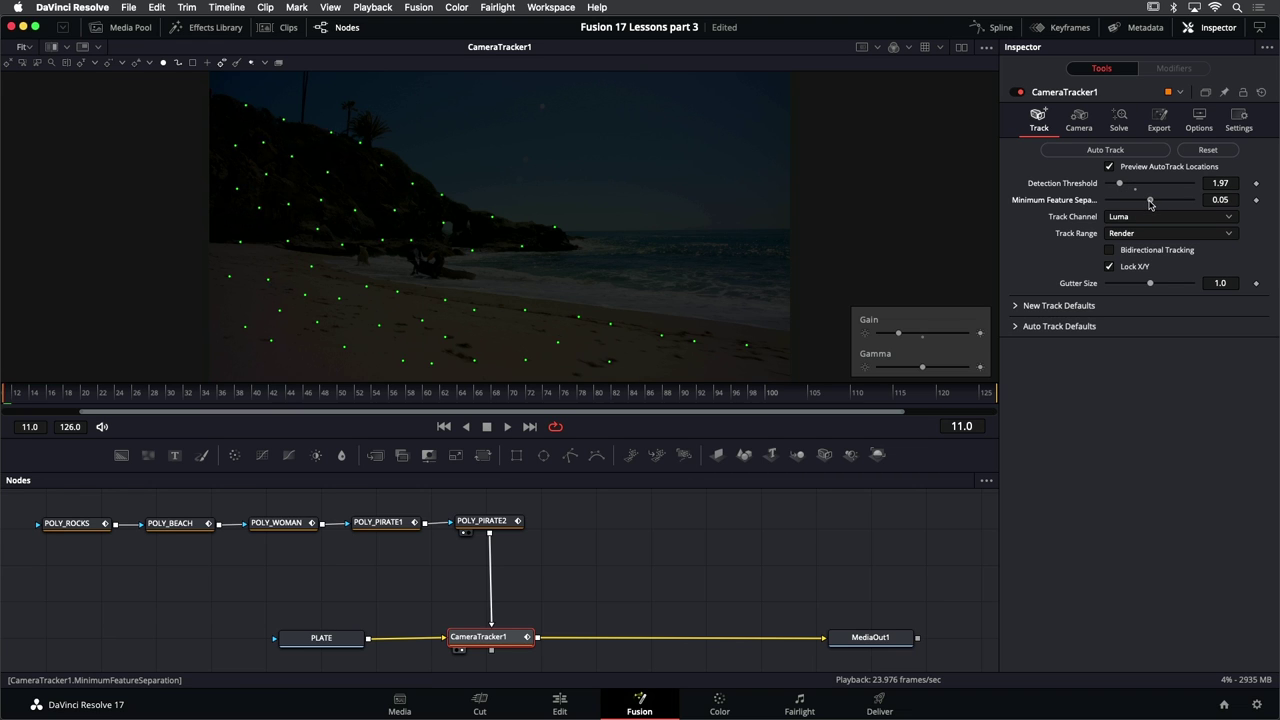
drag(1150, 201, 1129, 207)
mouse_move(1148, 206)
mouse_down()
mouse_move(1170, 204)
mouse_move(1125, 207)
mouse_up()
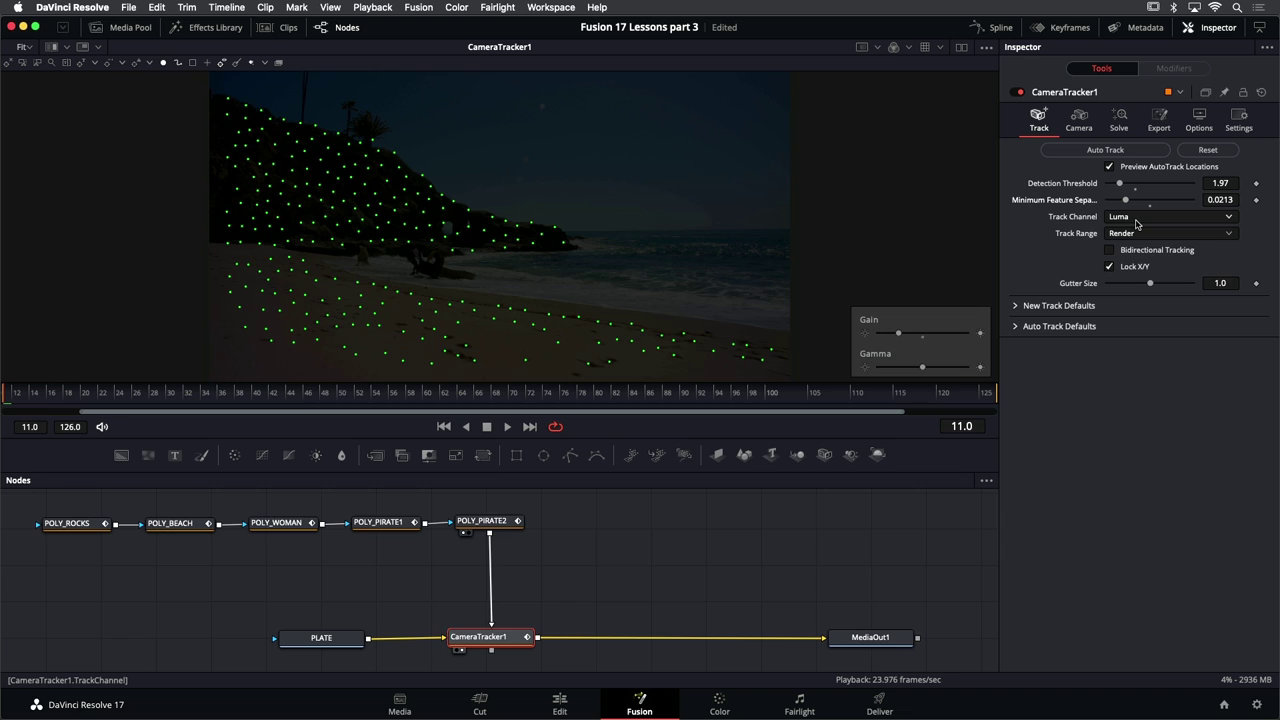
Keep Luma channel and Render range, enable Bidirectional Tracking, and save the project
click(1136, 224)
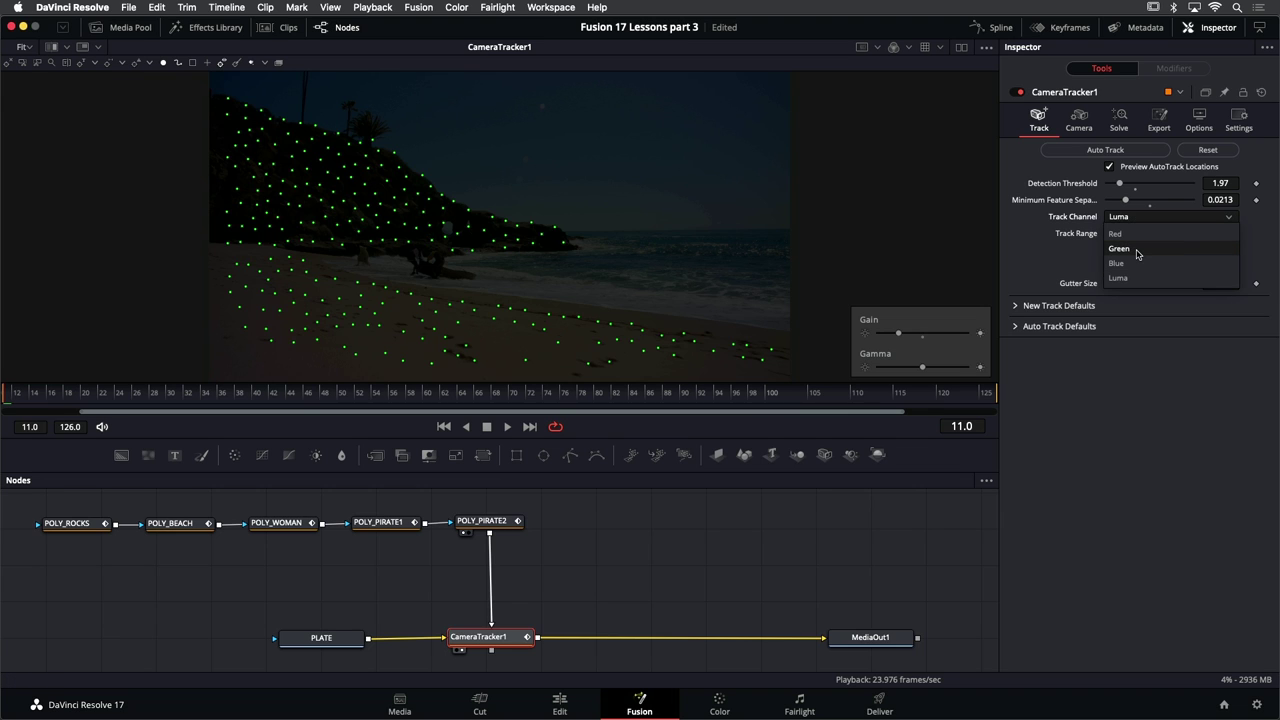
click(1026, 231)
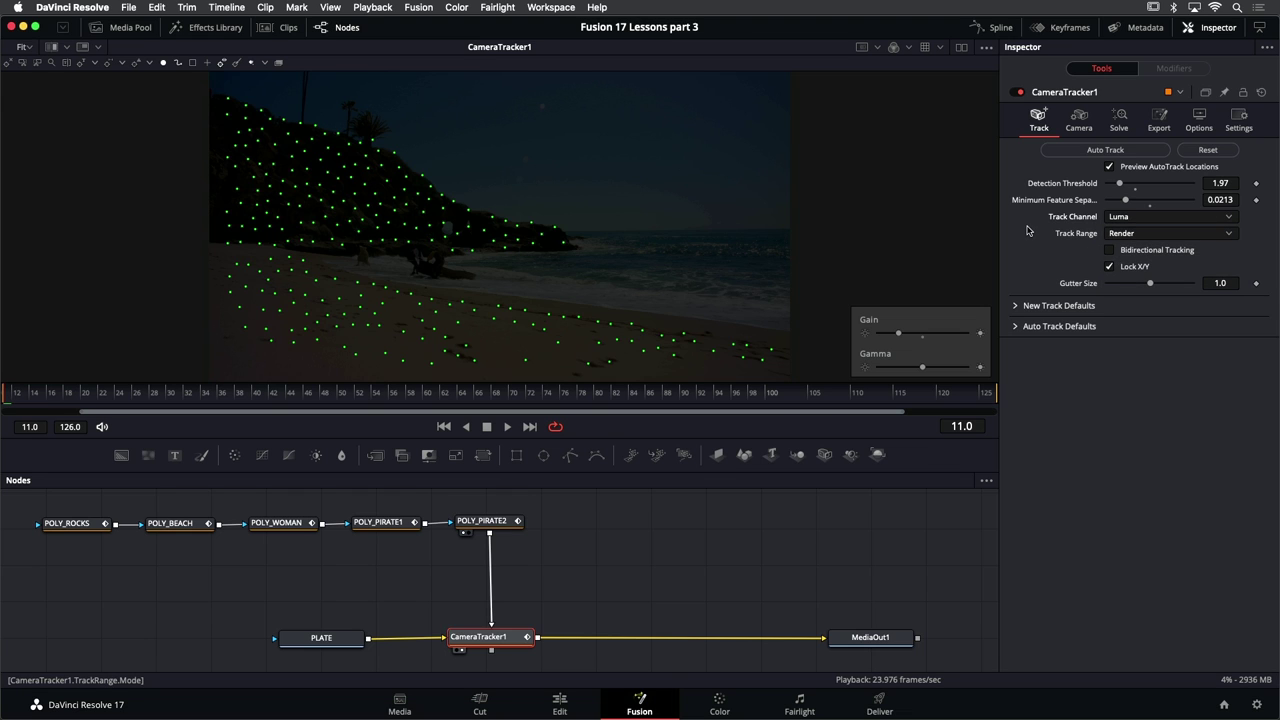
click(1142, 237)
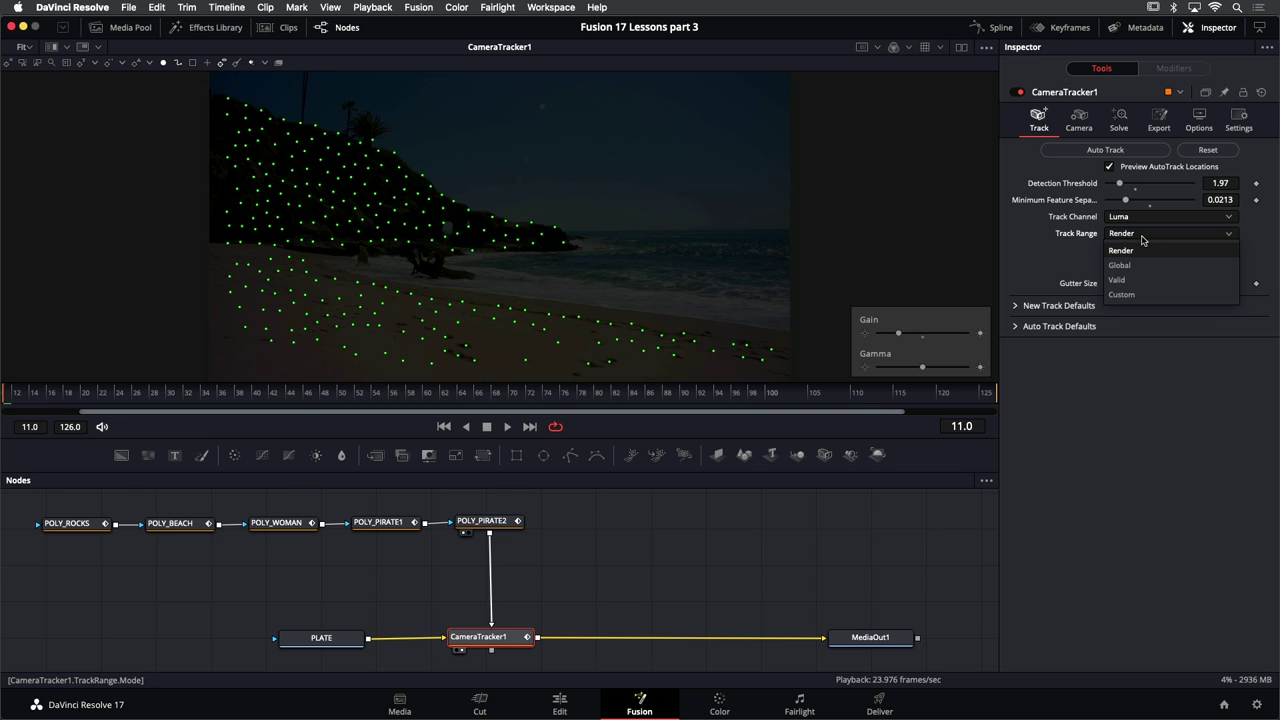
click(1042, 232)
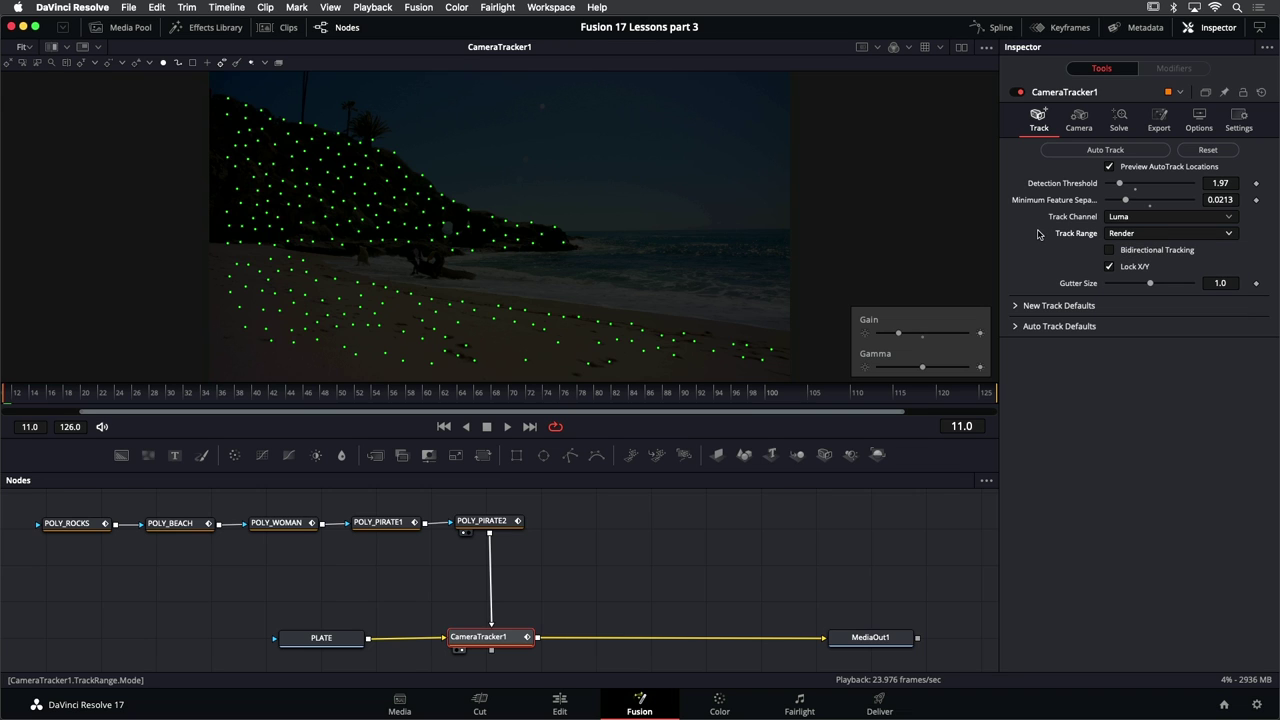
click(1147, 251)
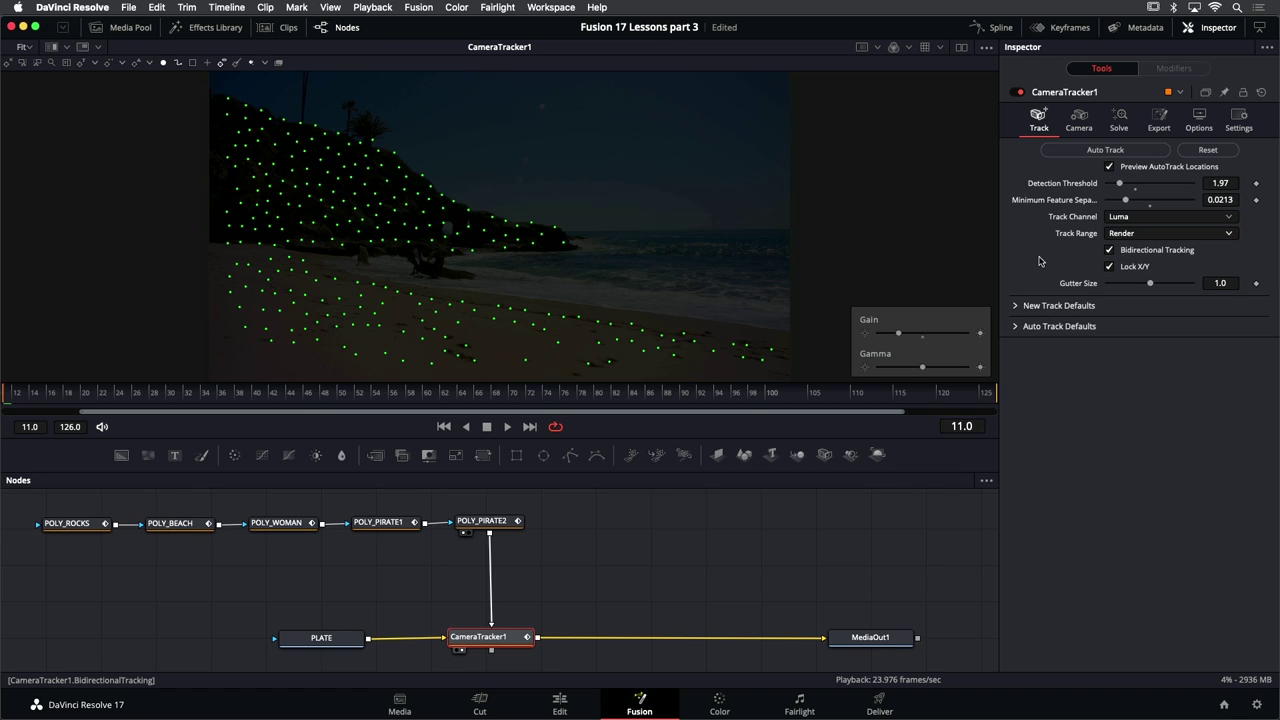
key(super+s)
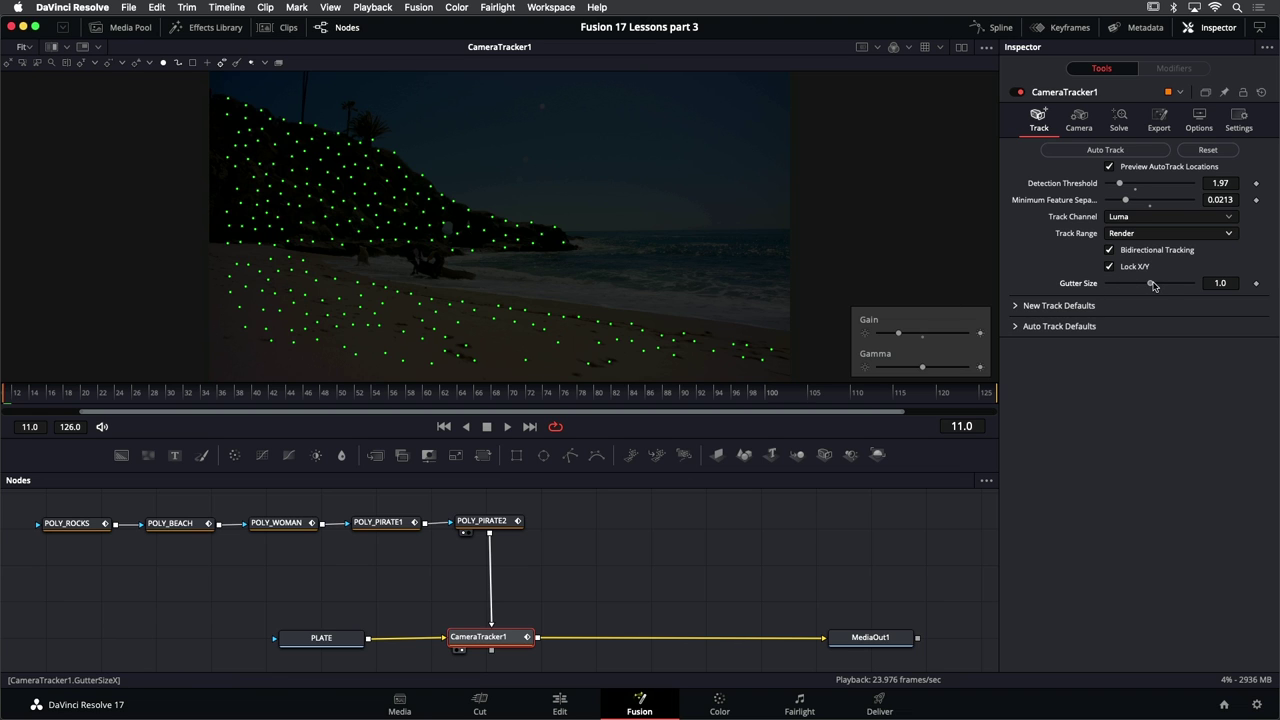
Set Gutter Size to about 1.012 and save the project
mouse_move(1150, 284)
mouse_down()
mouse_move(1187, 285)
mouse_move(1170, 289)
mouse_up()
drag(1148, 285, 1151, 287)
key(super+s)
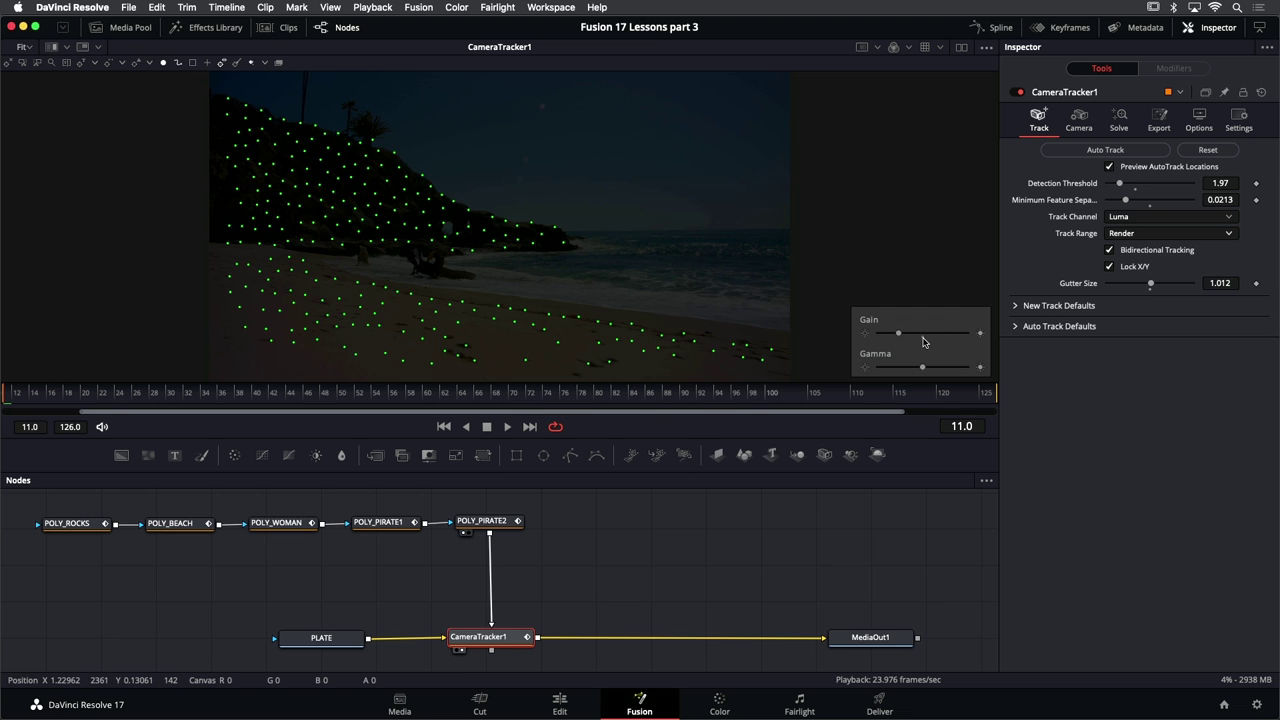
Reset the viewer gain to normal brightness and hide the Gain / Gamma overlay
click(923, 339)
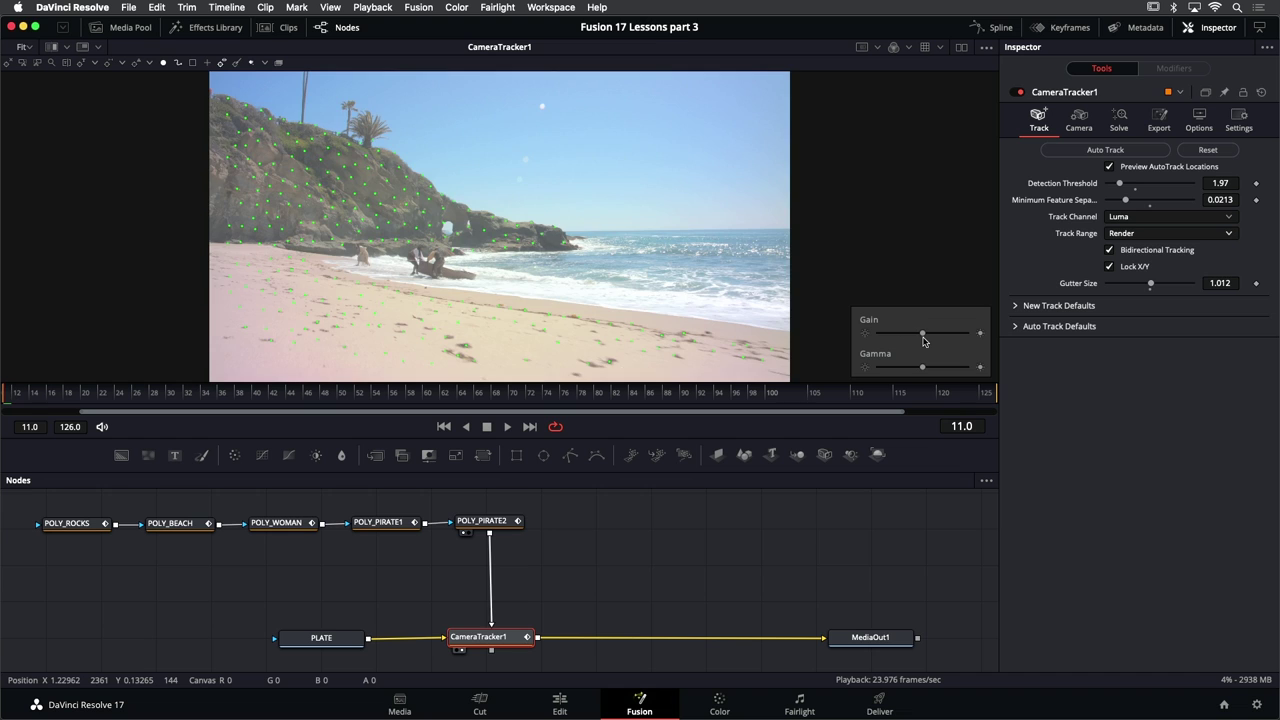
click(987, 48)
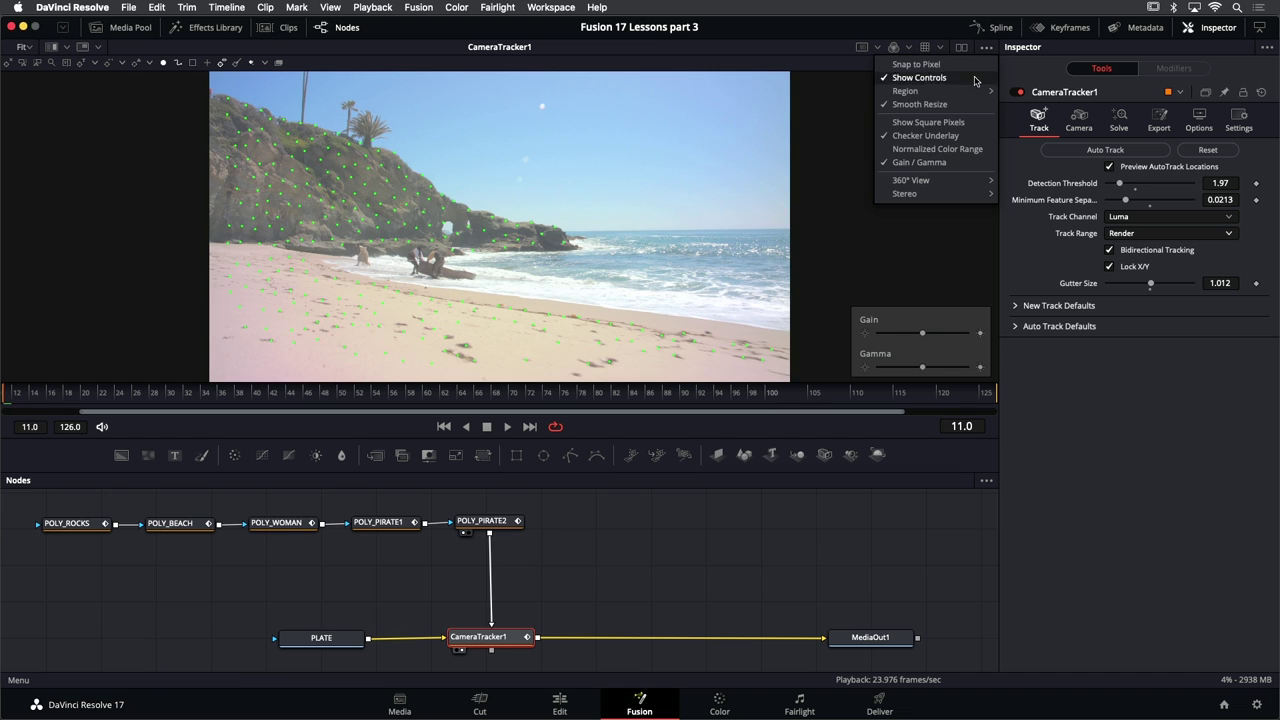
click(965, 163)
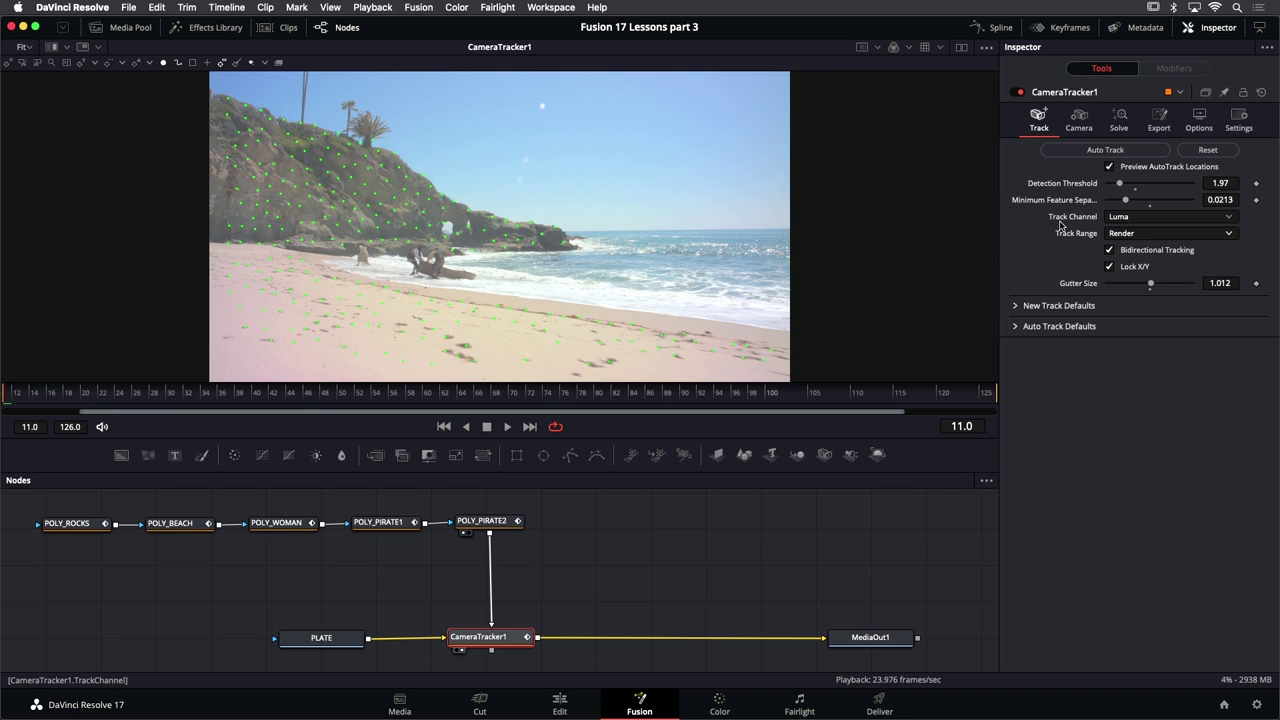
Run Auto Track on CameraTracker1 to track features across the beach plate
click(1075, 152)
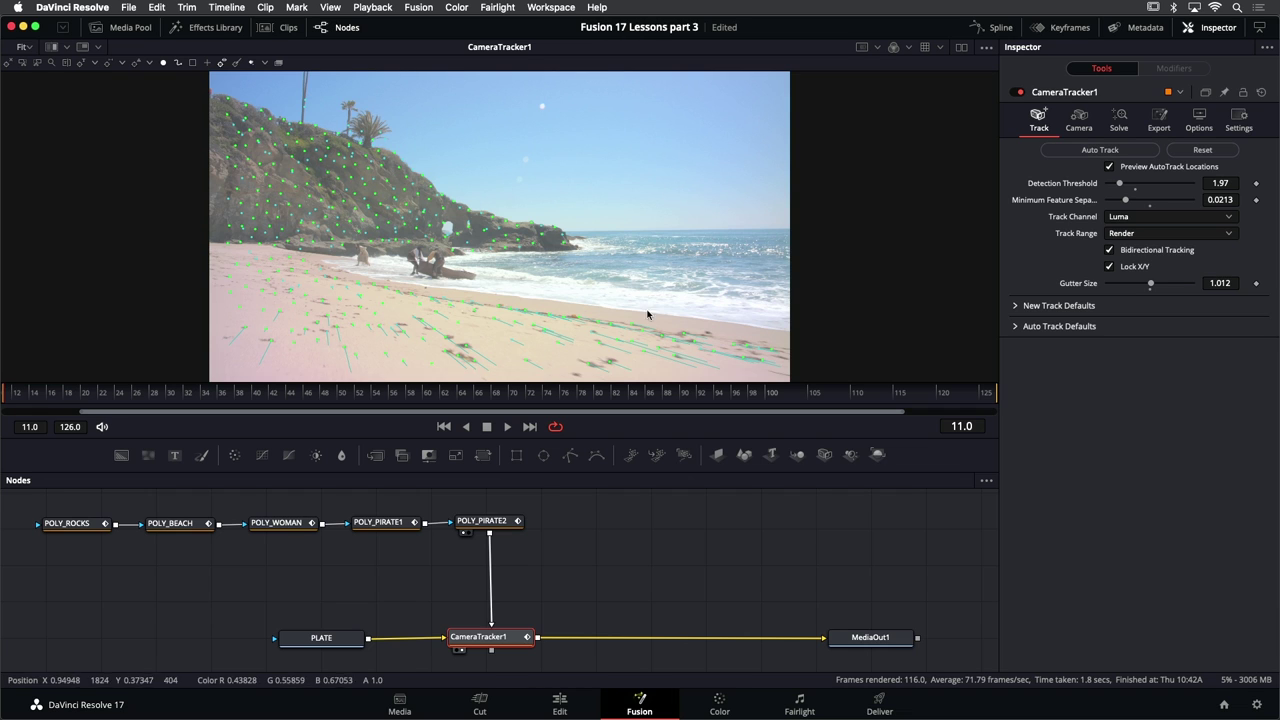
mouse_move(336, 327)
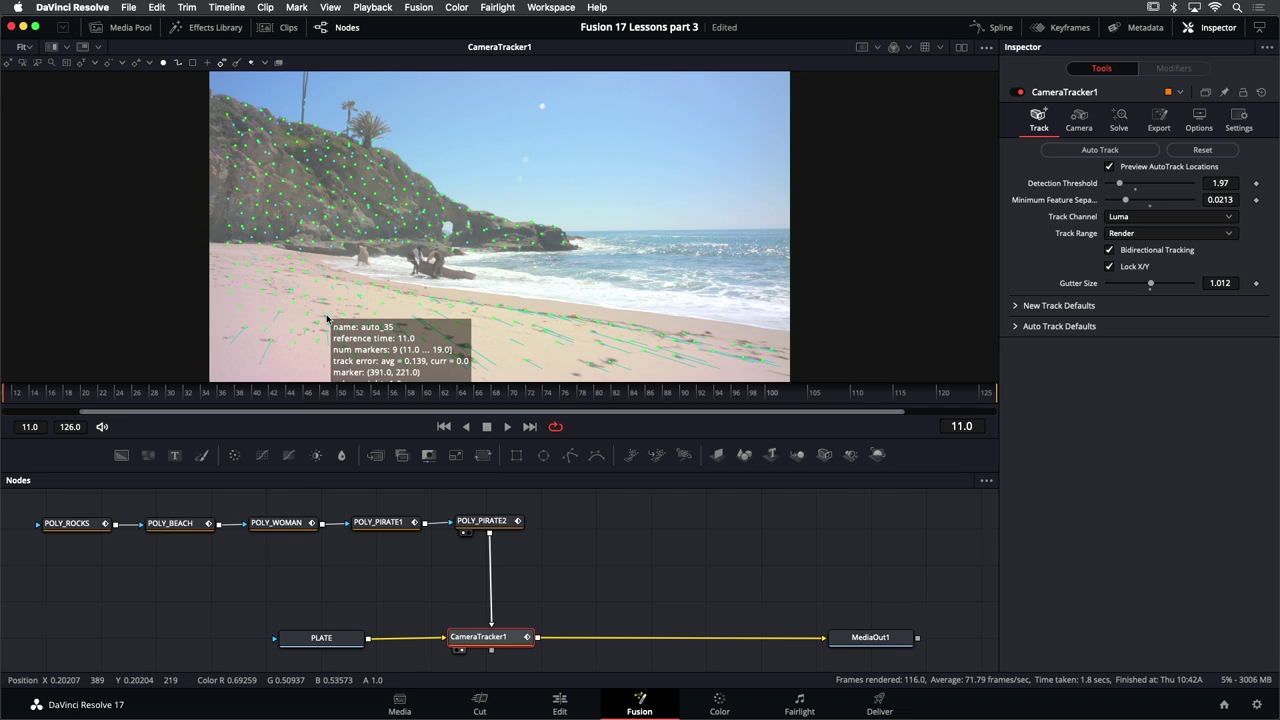
mouse_move(315, 285)
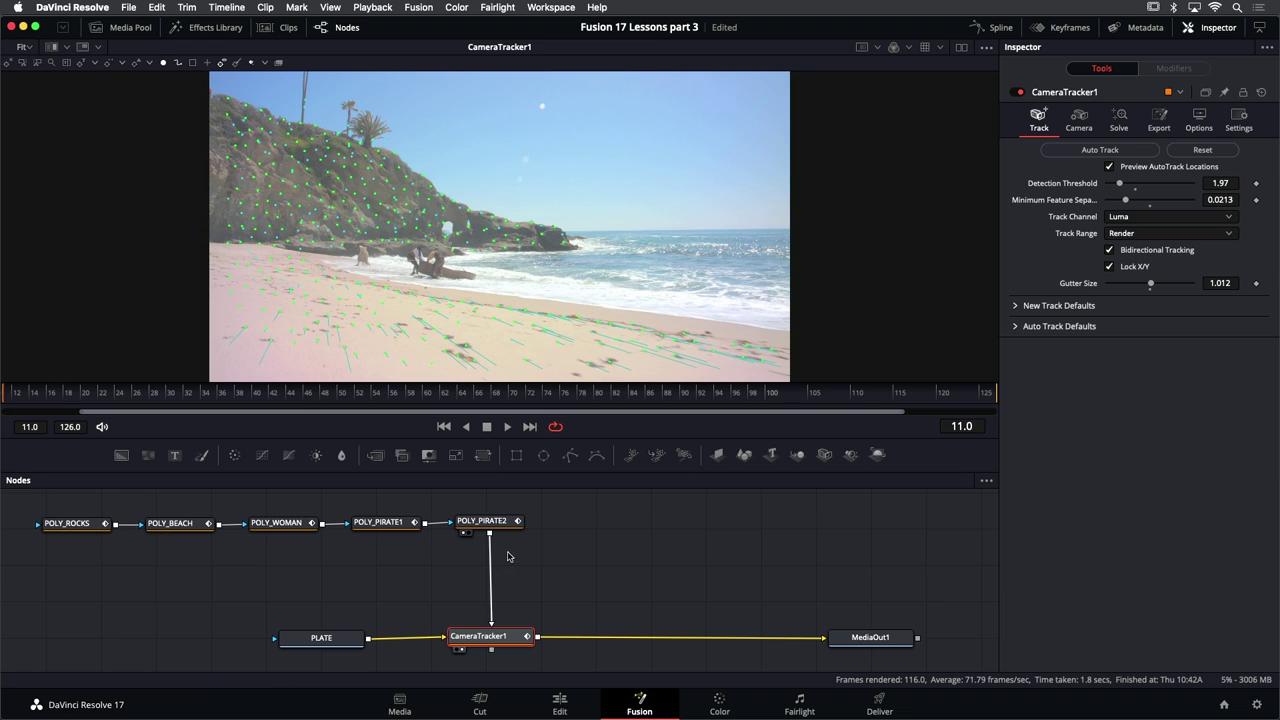
scroll(565, 535, right, 2)
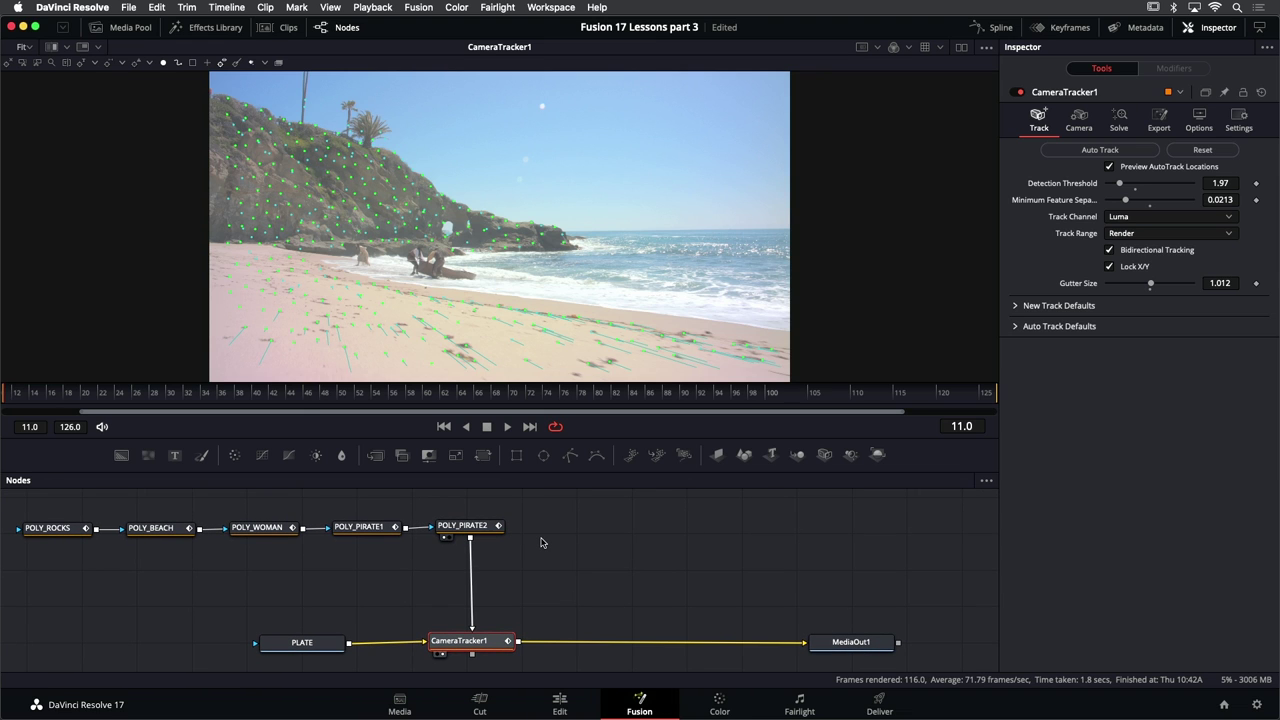
scroll(556, 540, left, 1)
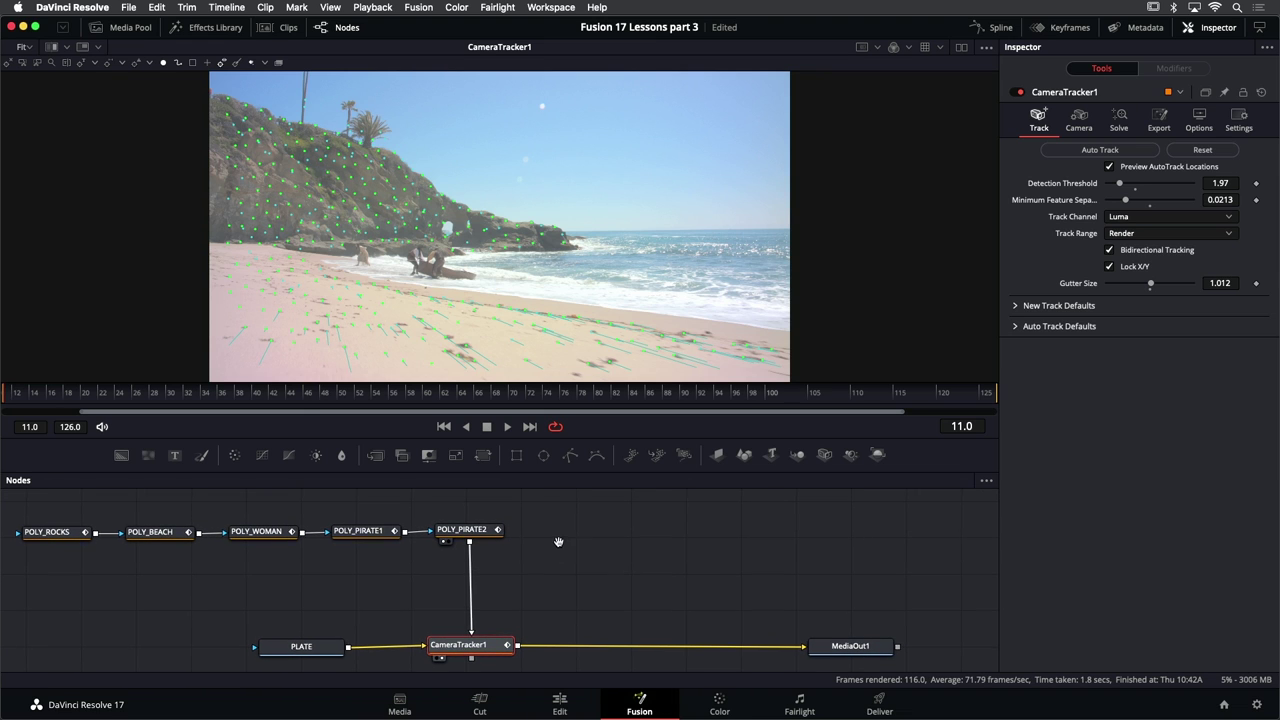
scroll(560, 533, left, 2)
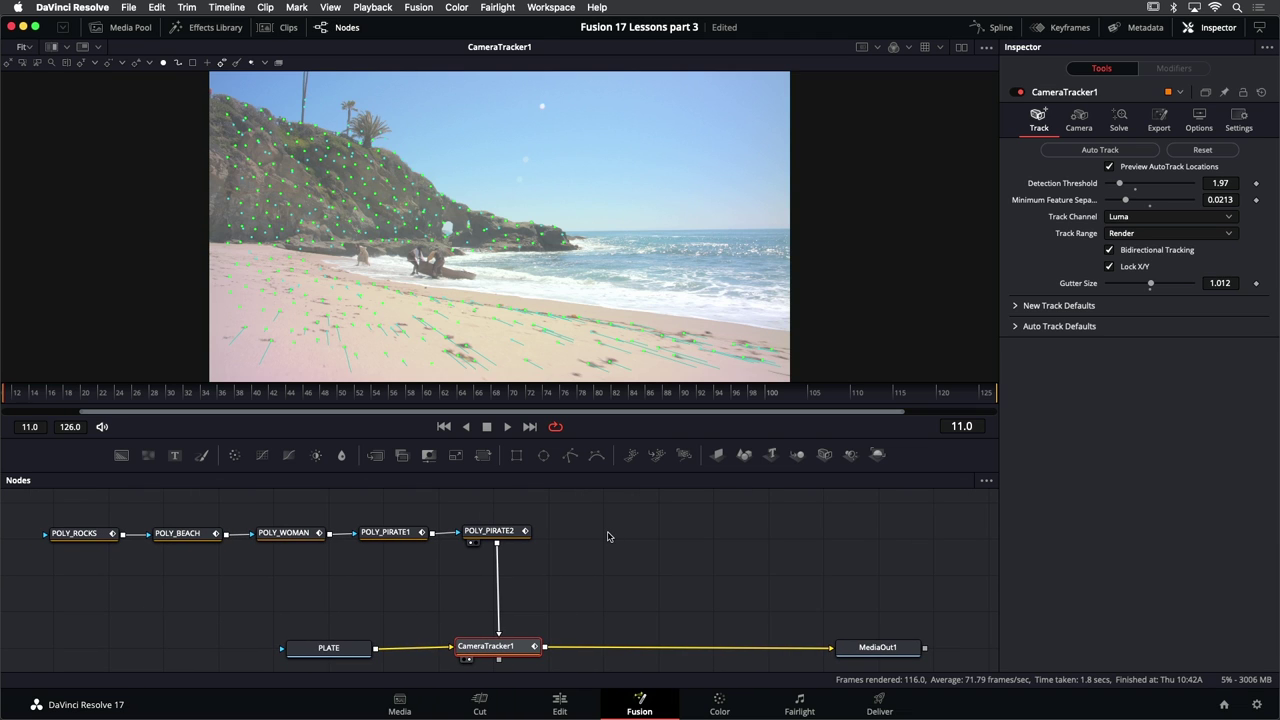
In the camera lens settings, keep the film gate on the Blackmagic URSA preset
click(1080, 116)
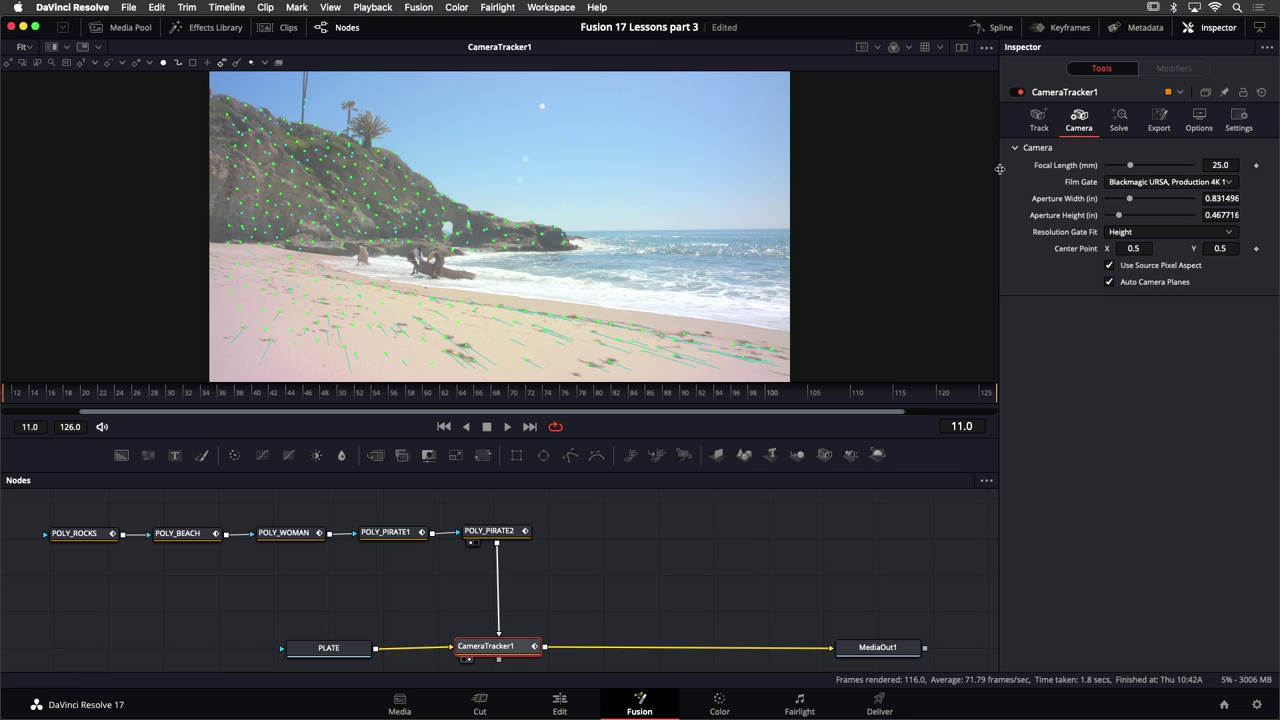
drag(999, 170, 986, 170)
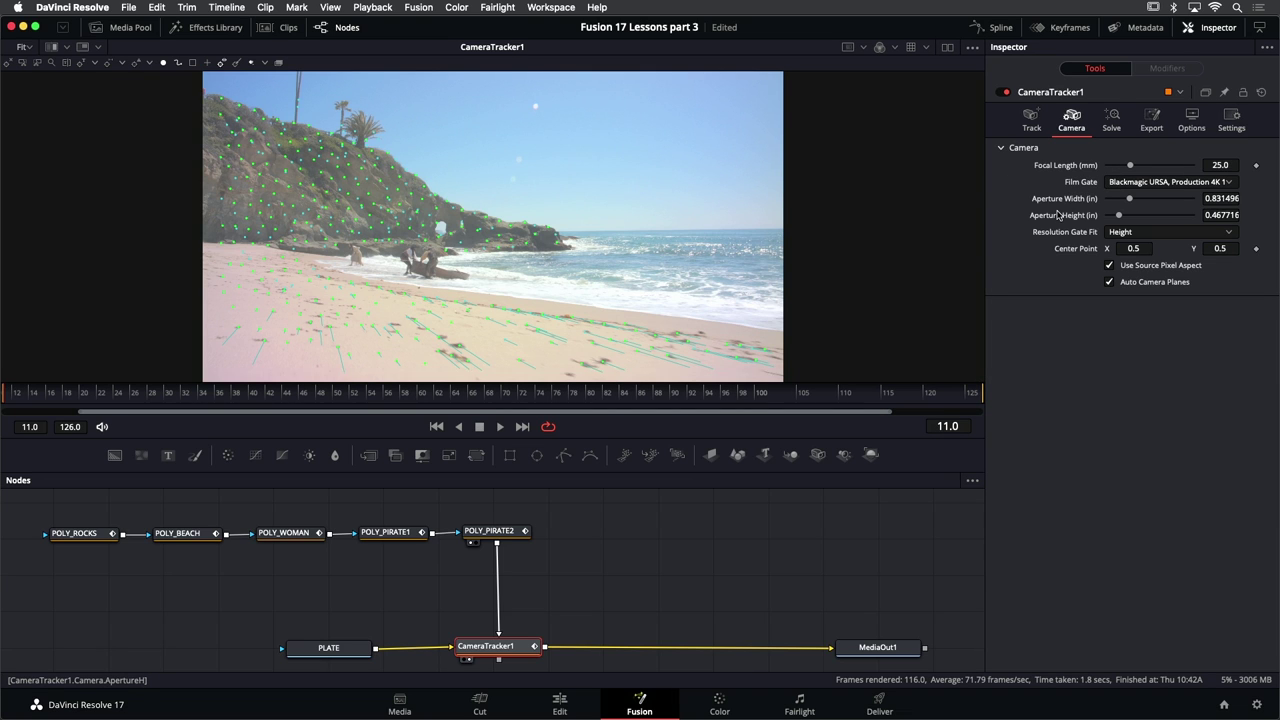
click(1170, 182)
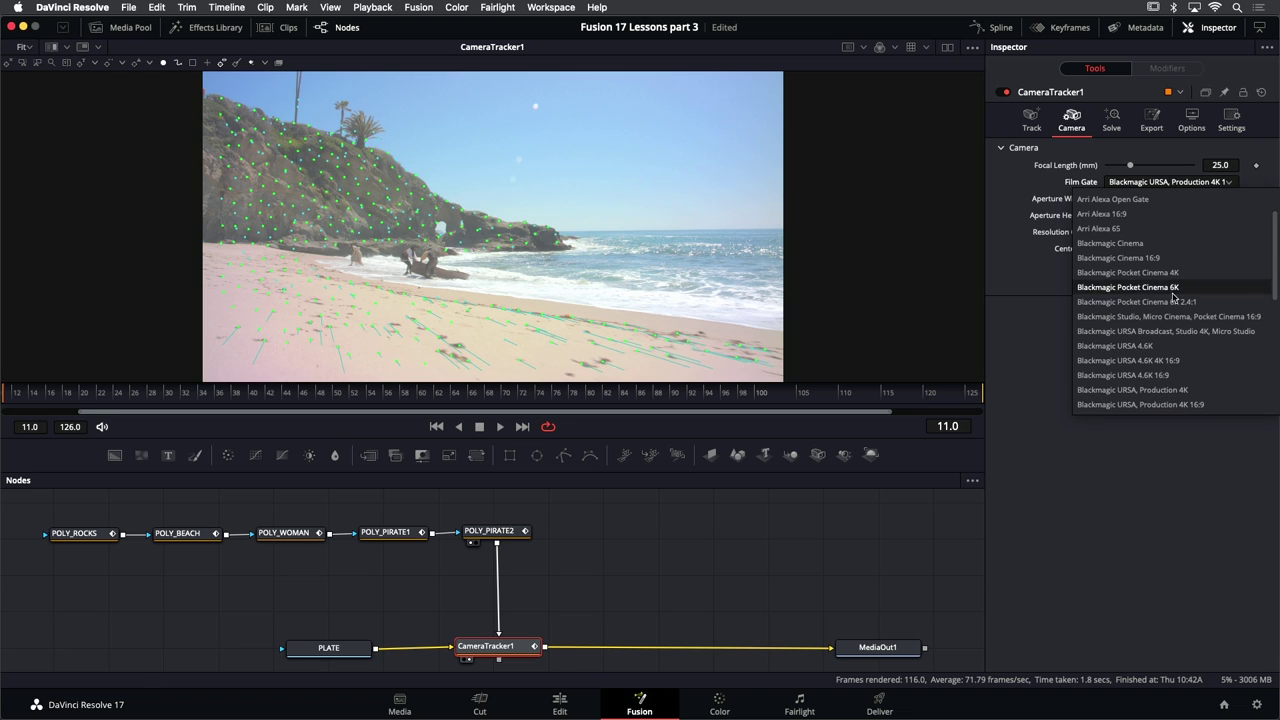
click(1216, 405)
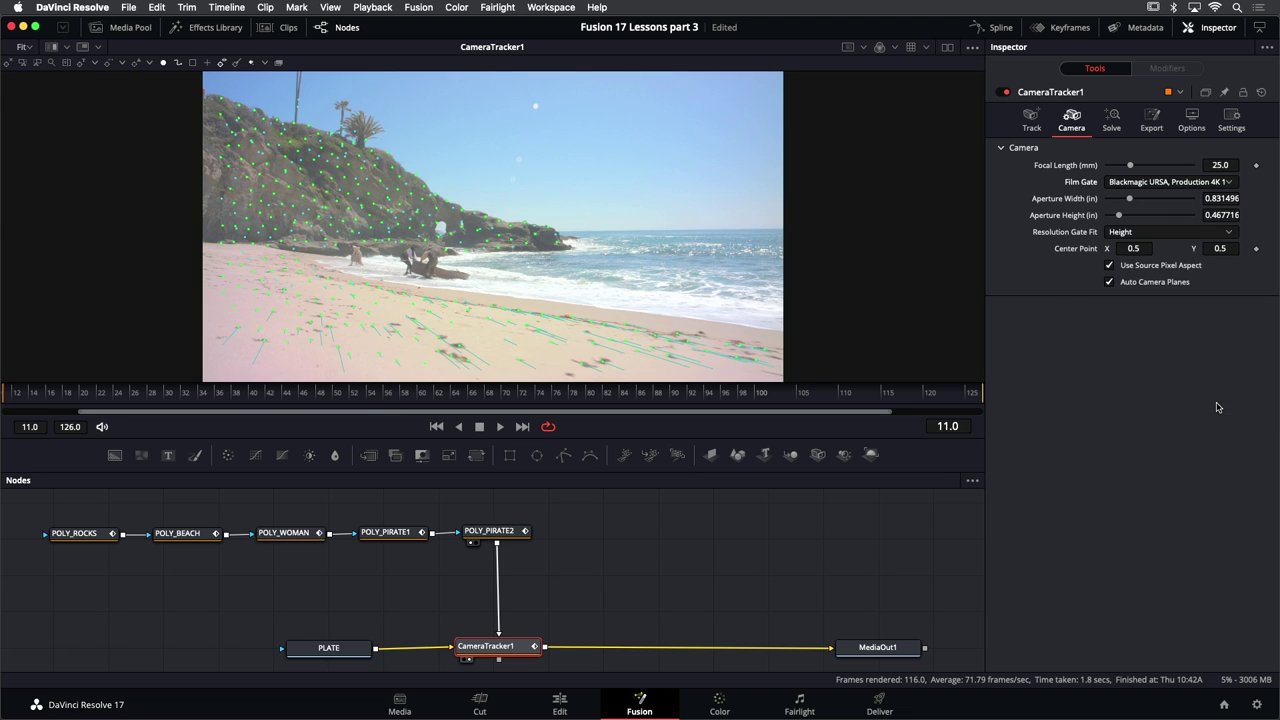
Set the Focal Length to 13 mm and save the project
click(1226, 165)
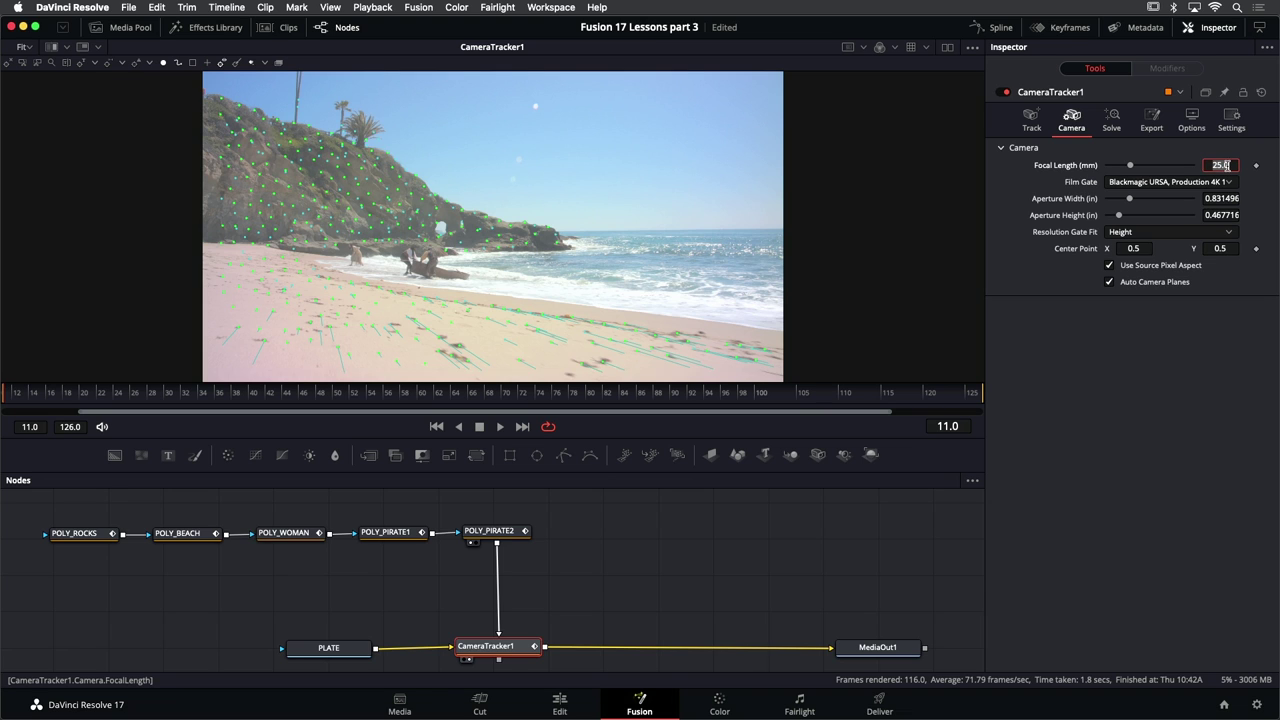
text(13)
key(Return)
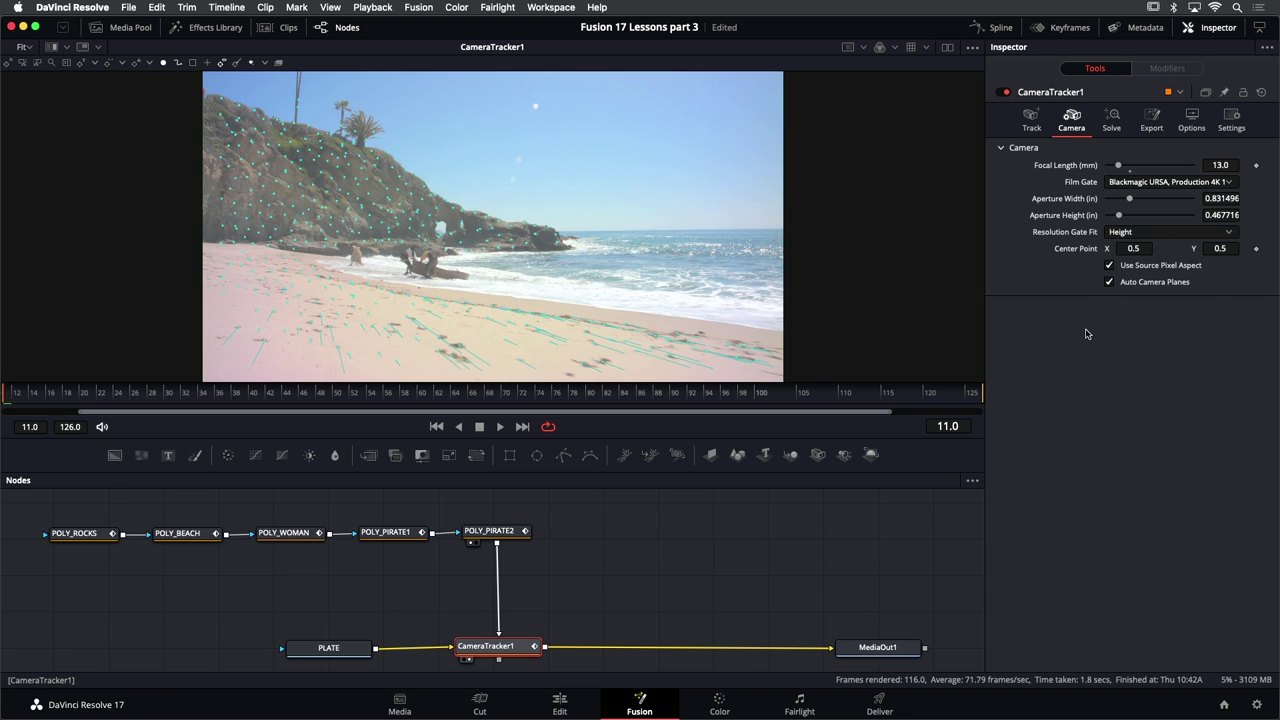
key(super+s)
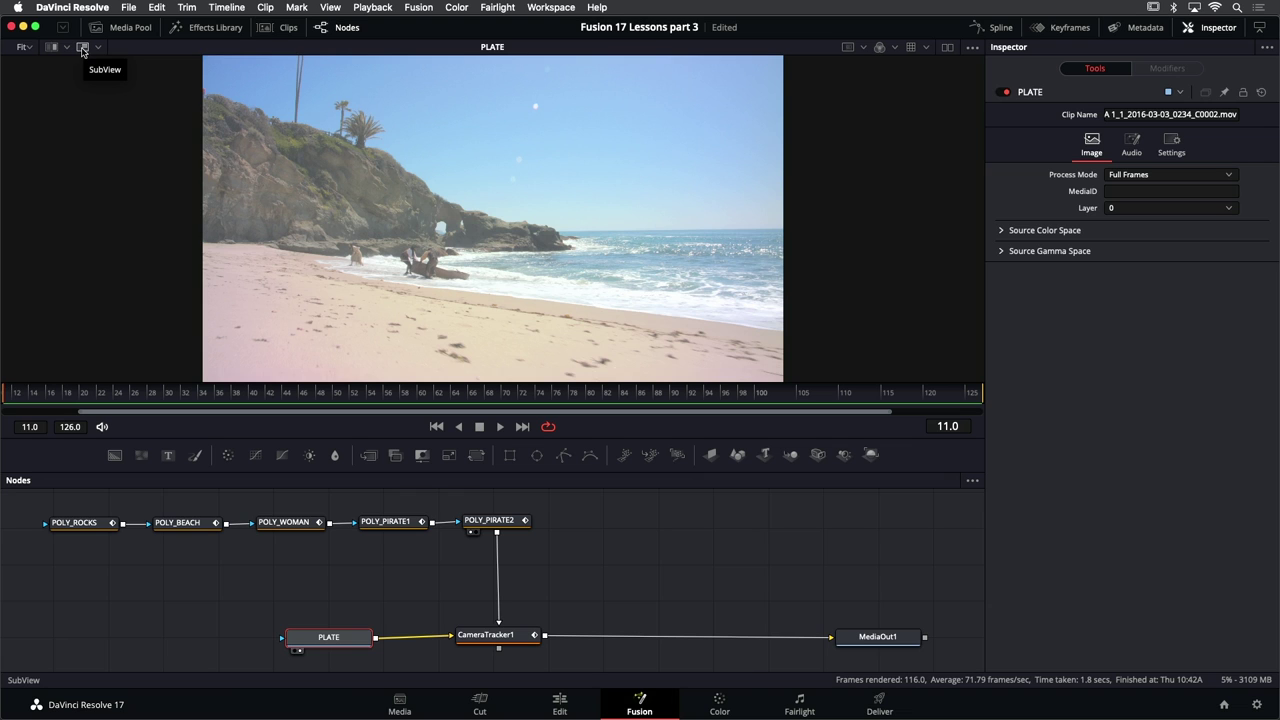
click(83, 47)
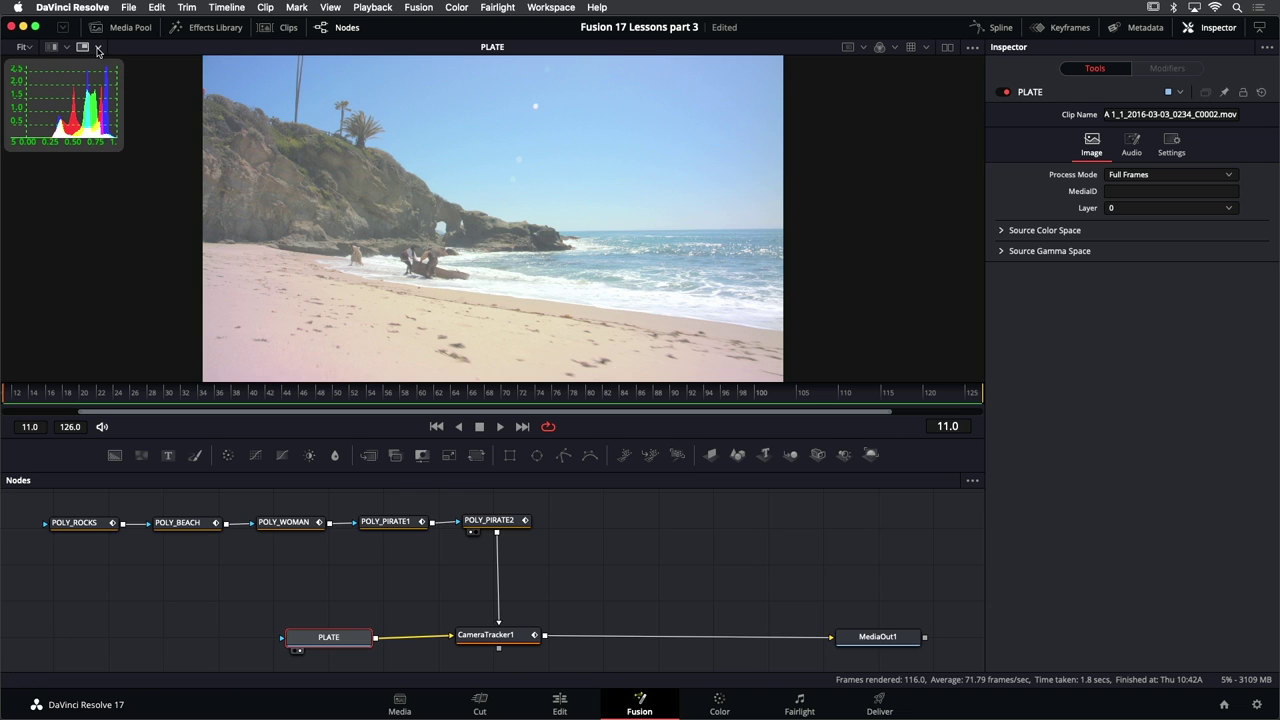
click(98, 48)
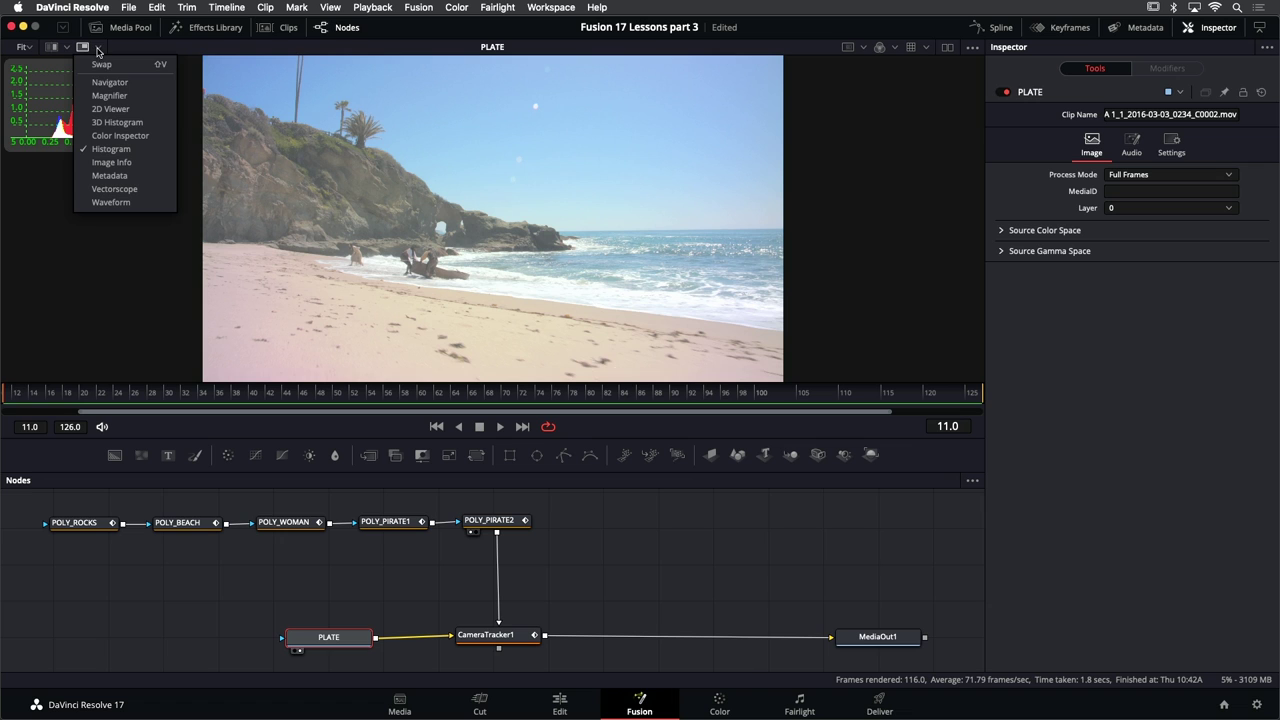
click(122, 179)
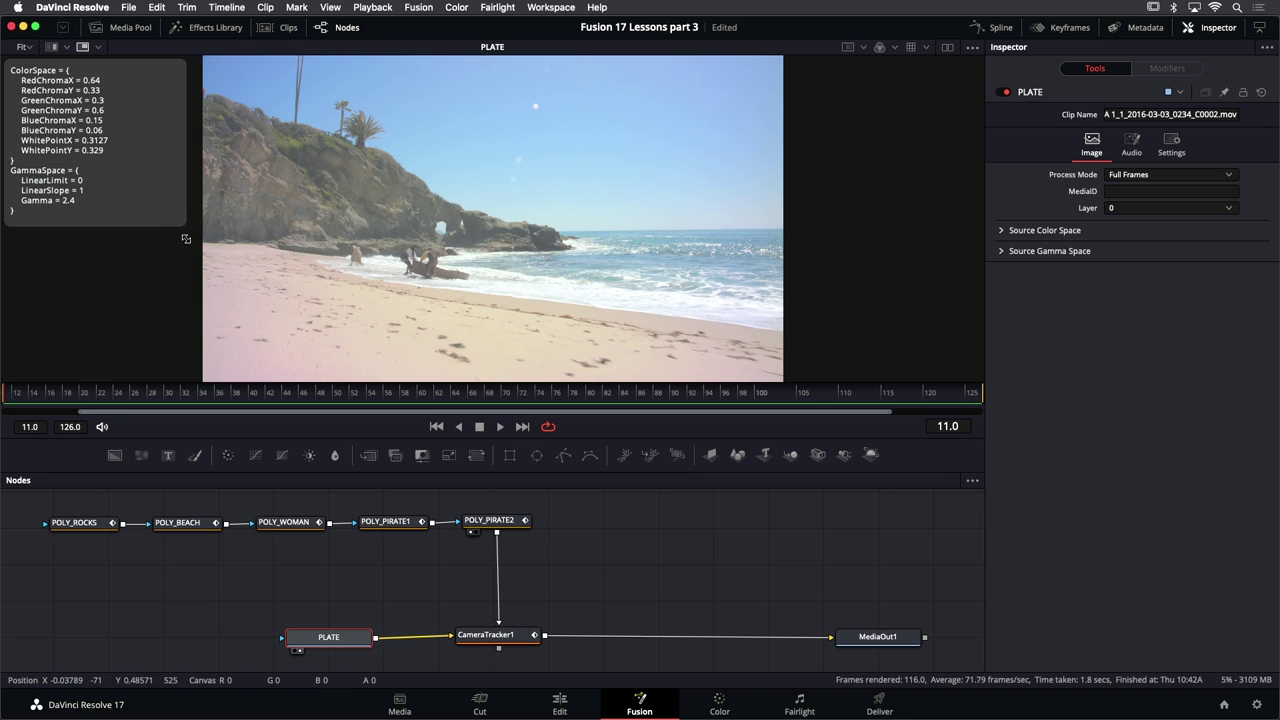
drag(183, 221, 212, 318)
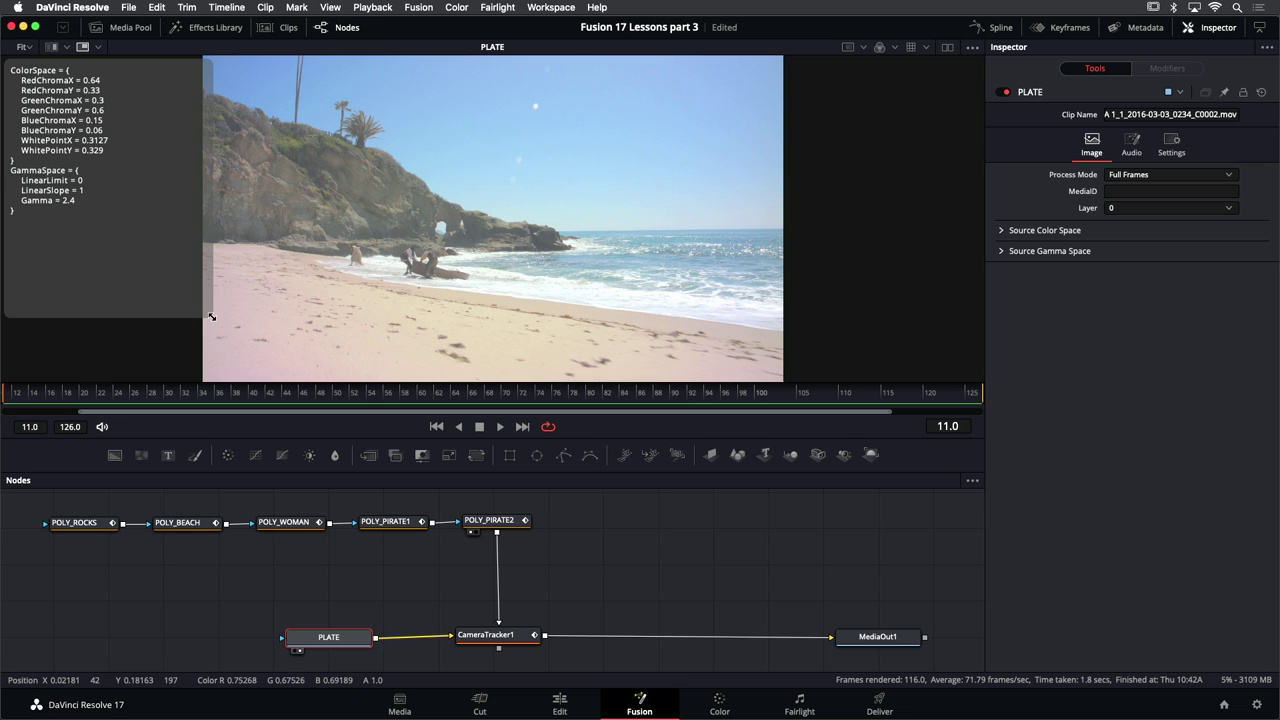
mouse_move(212, 317)
mouse_down()
mouse_move(163, 238)
mouse_move(198, 297)
mouse_up()
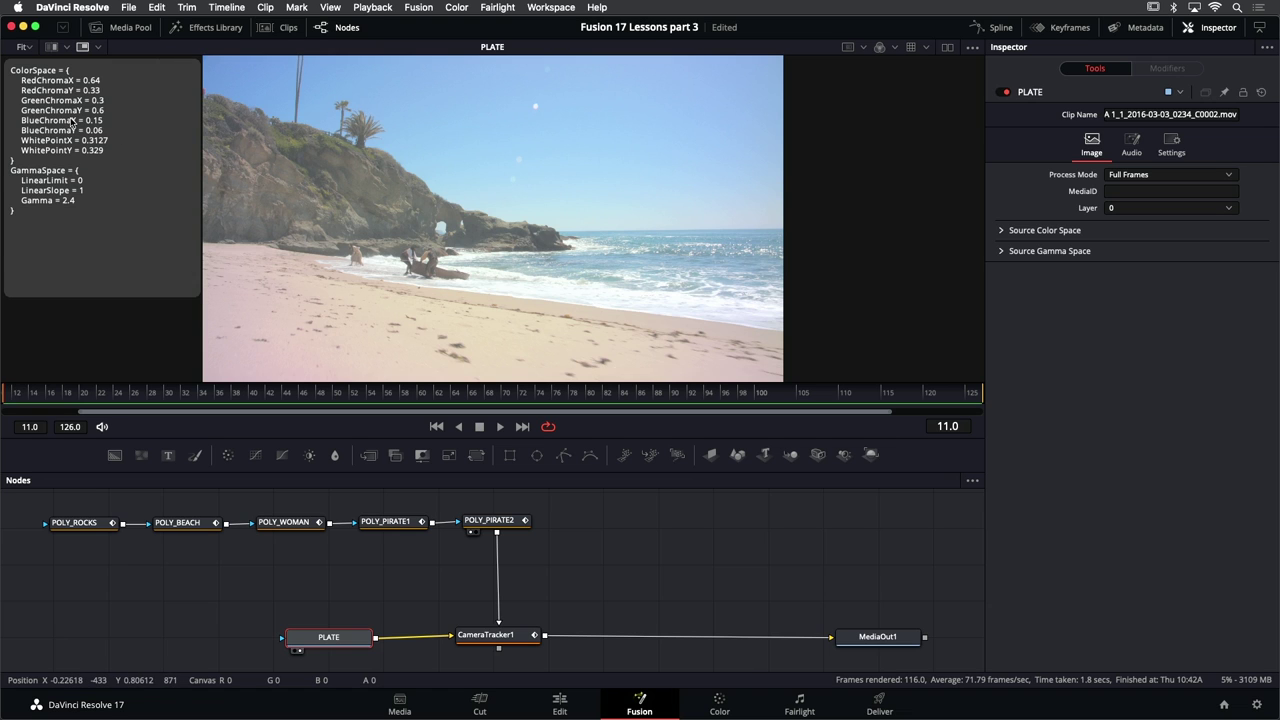
mouse_move(72, 118)
mouse_down()
mouse_move(148, 168)
mouse_move(82, 98)
mouse_move(41, 153)
mouse_move(89, 193)
mouse_move(73, 142)
mouse_up()
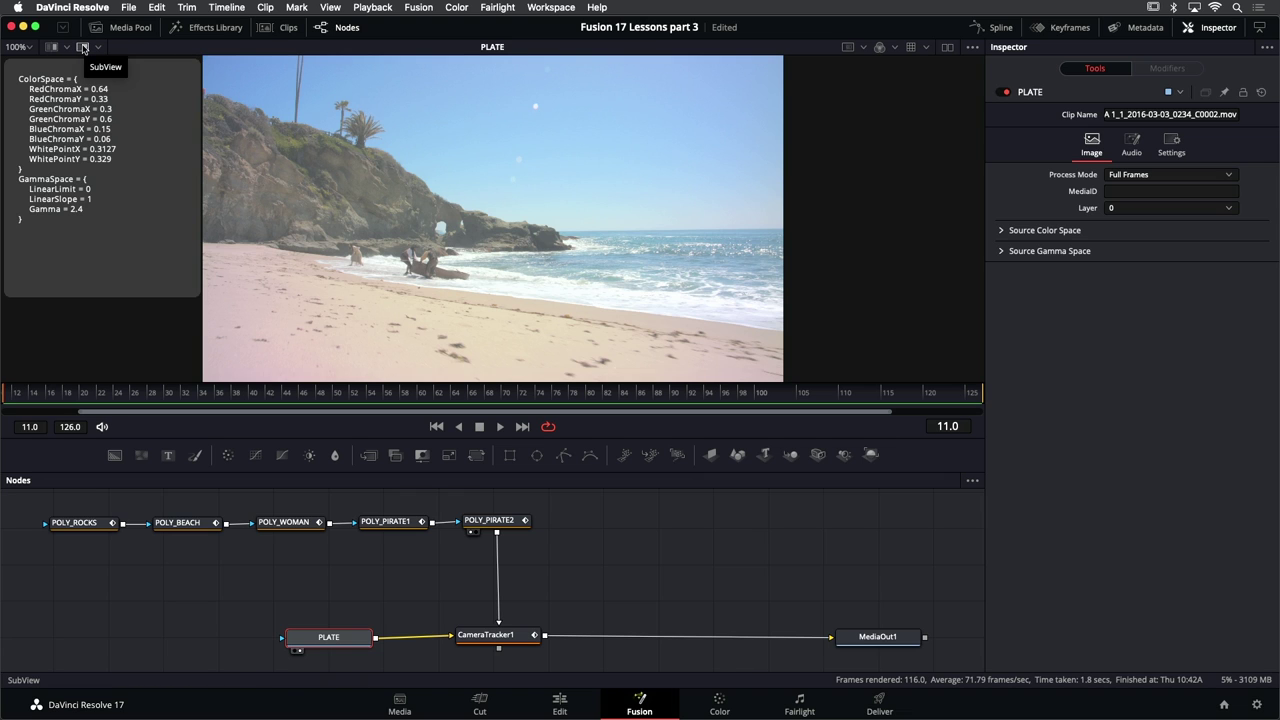
click(83, 48)
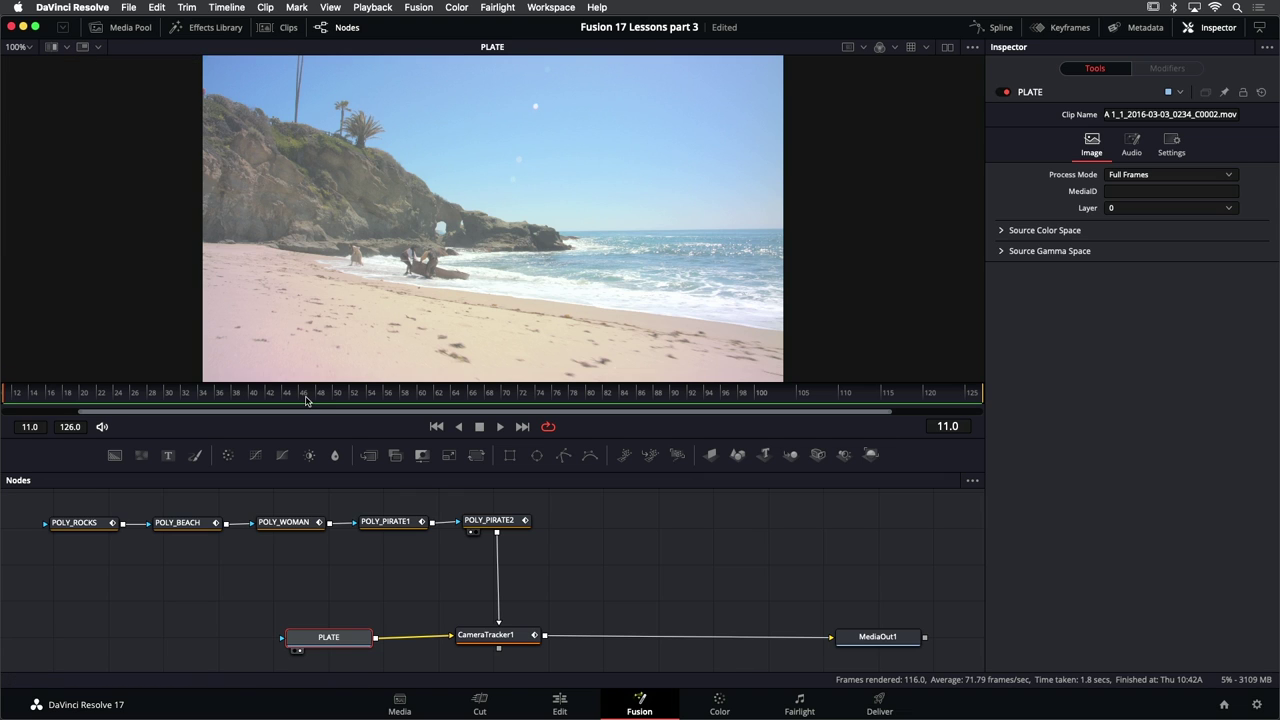
Start the CameraTracker1 camera solve over frames 11–126
click(518, 638)
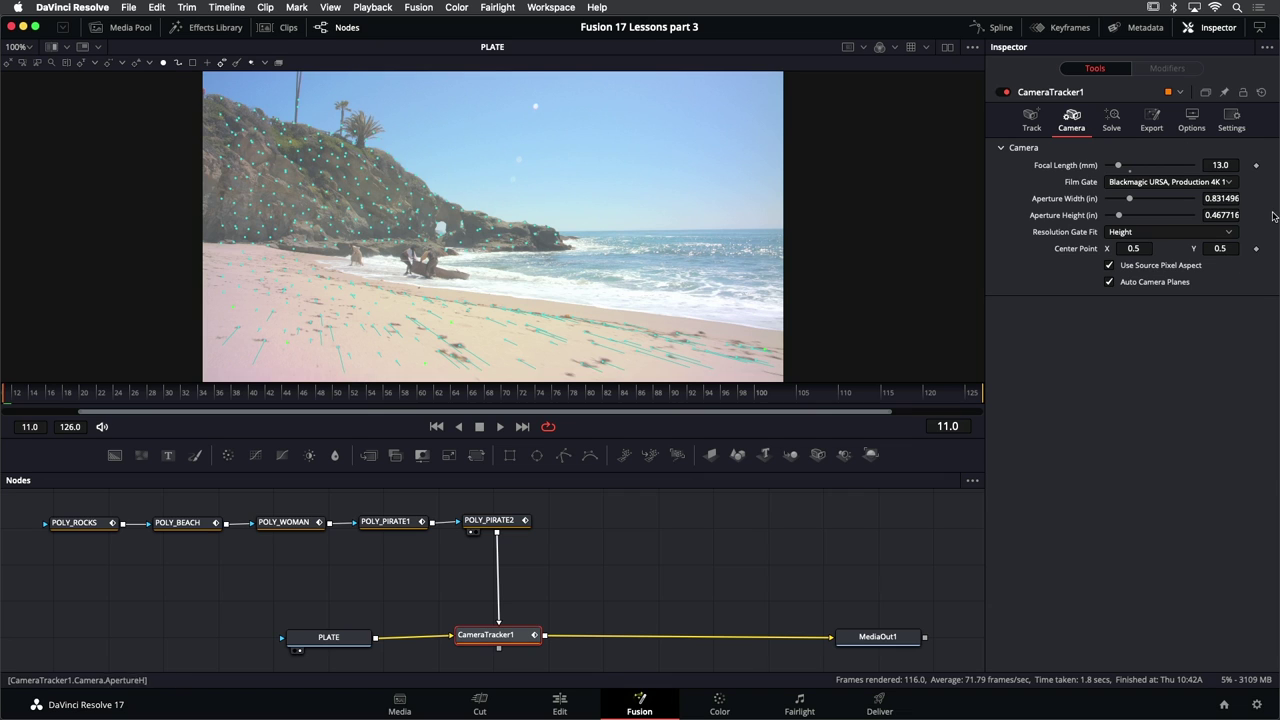
click(1112, 120)
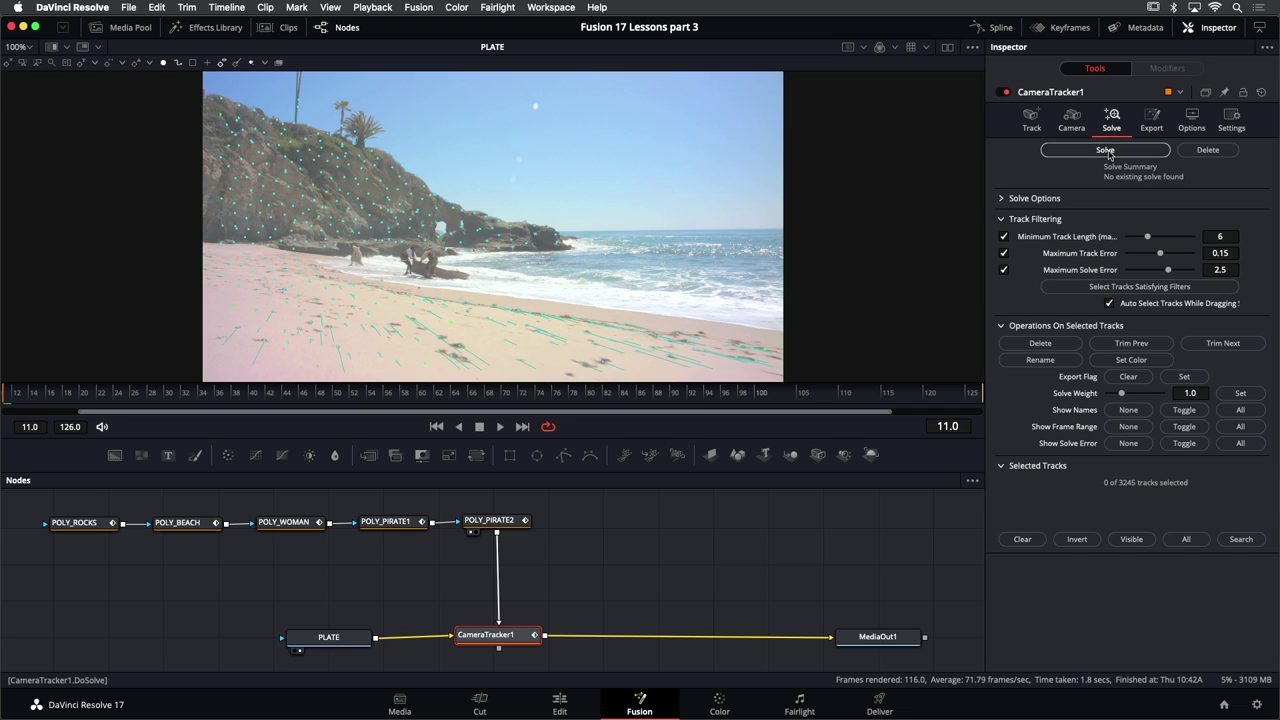
click(1105, 151)
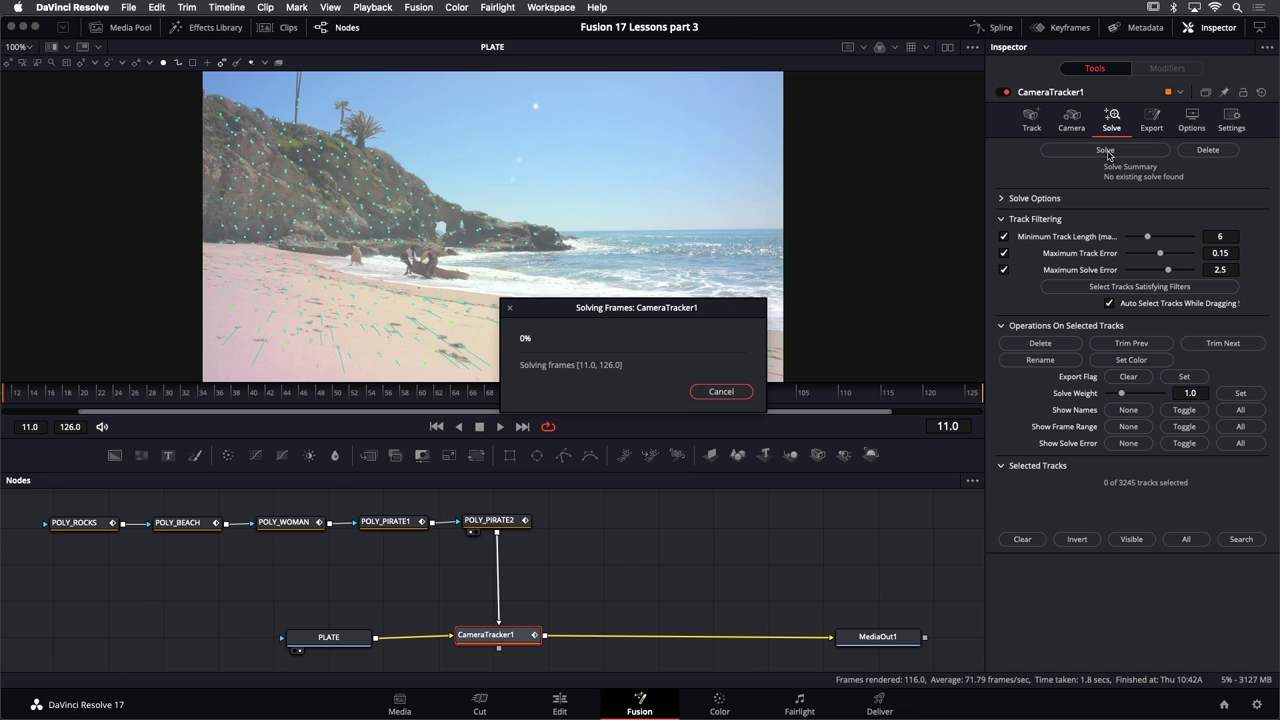
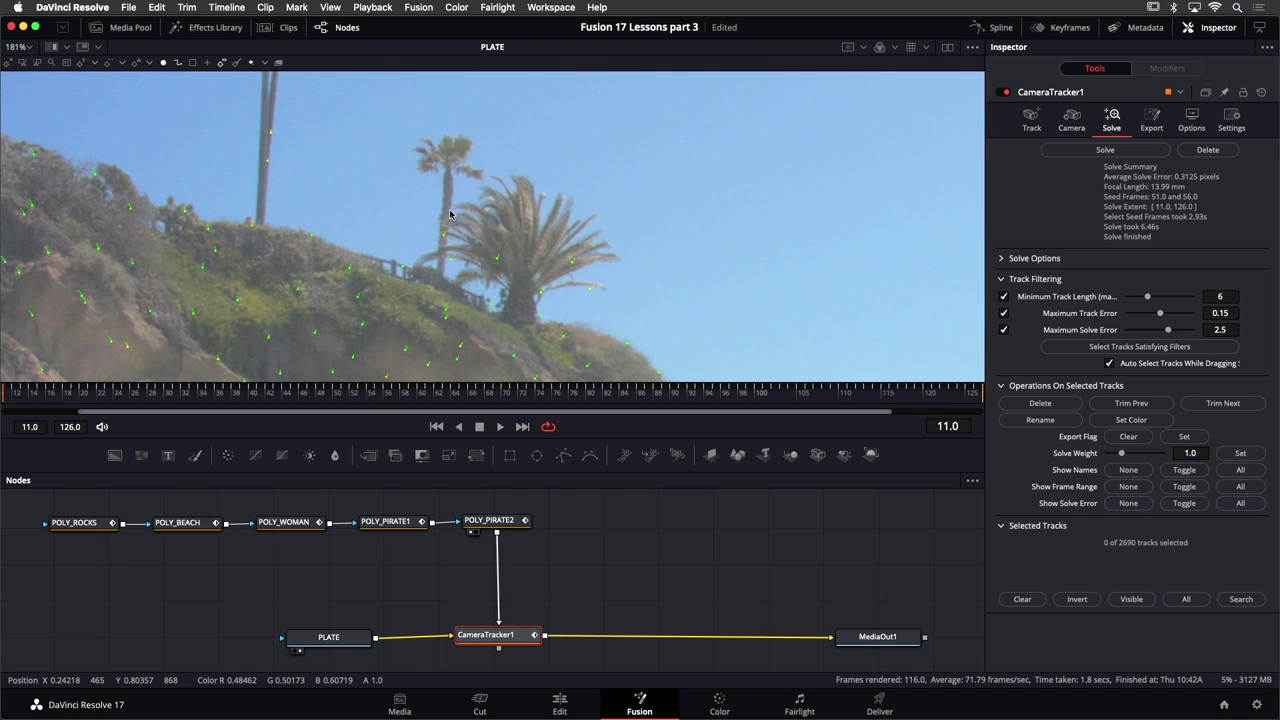
Delete the stray palm-tree track and the five tracks on the palm fronds from CameraTracker1
scroll(448, 208, up, 3)
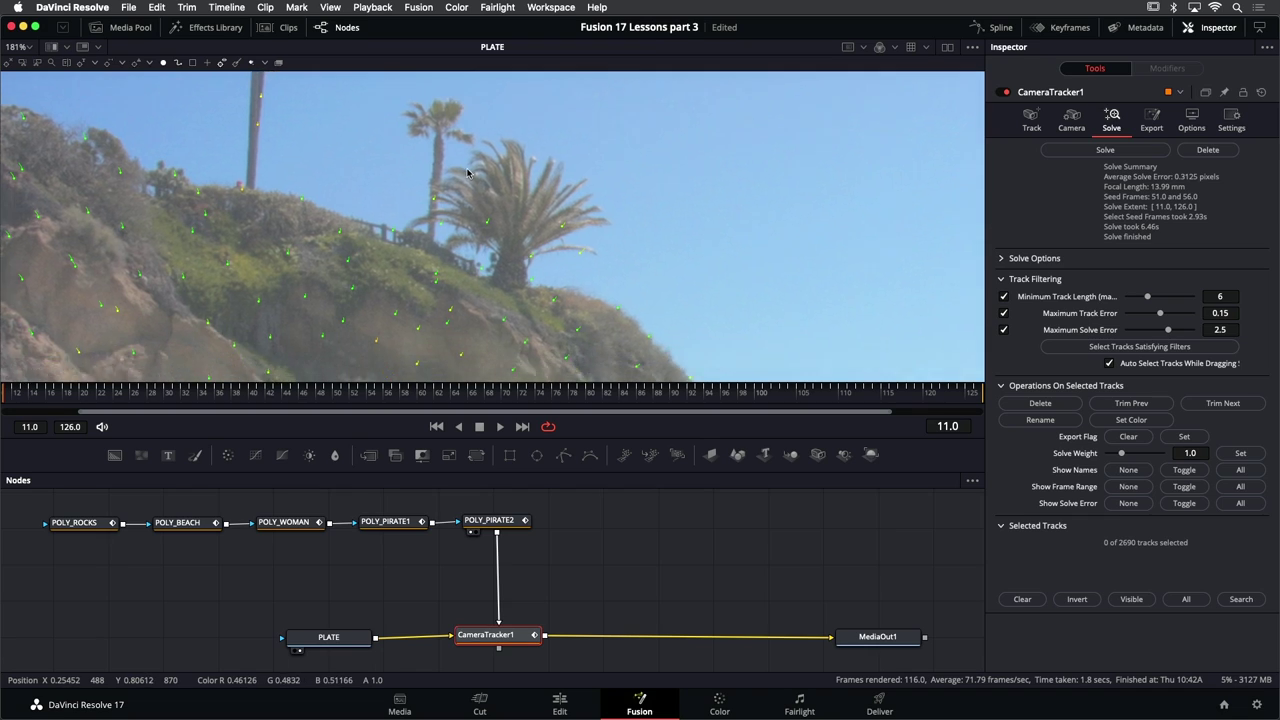
scroll(445, 203, up, 3)
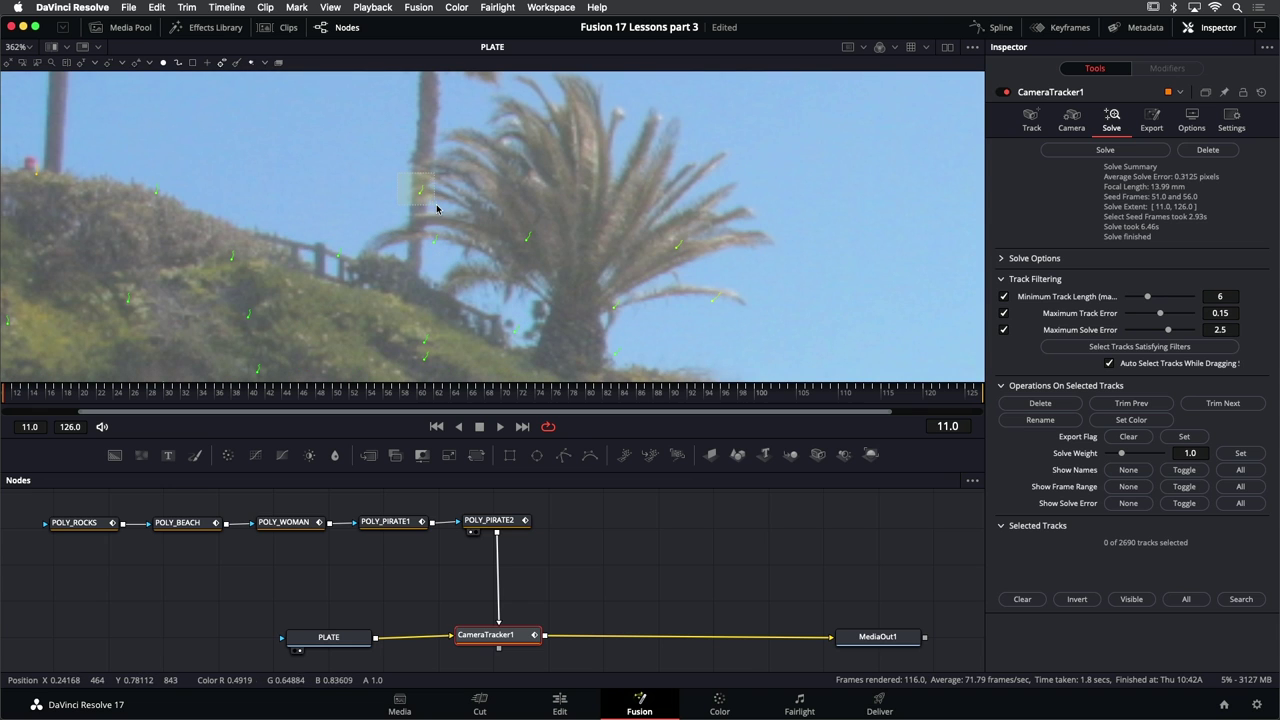
click(430, 204)
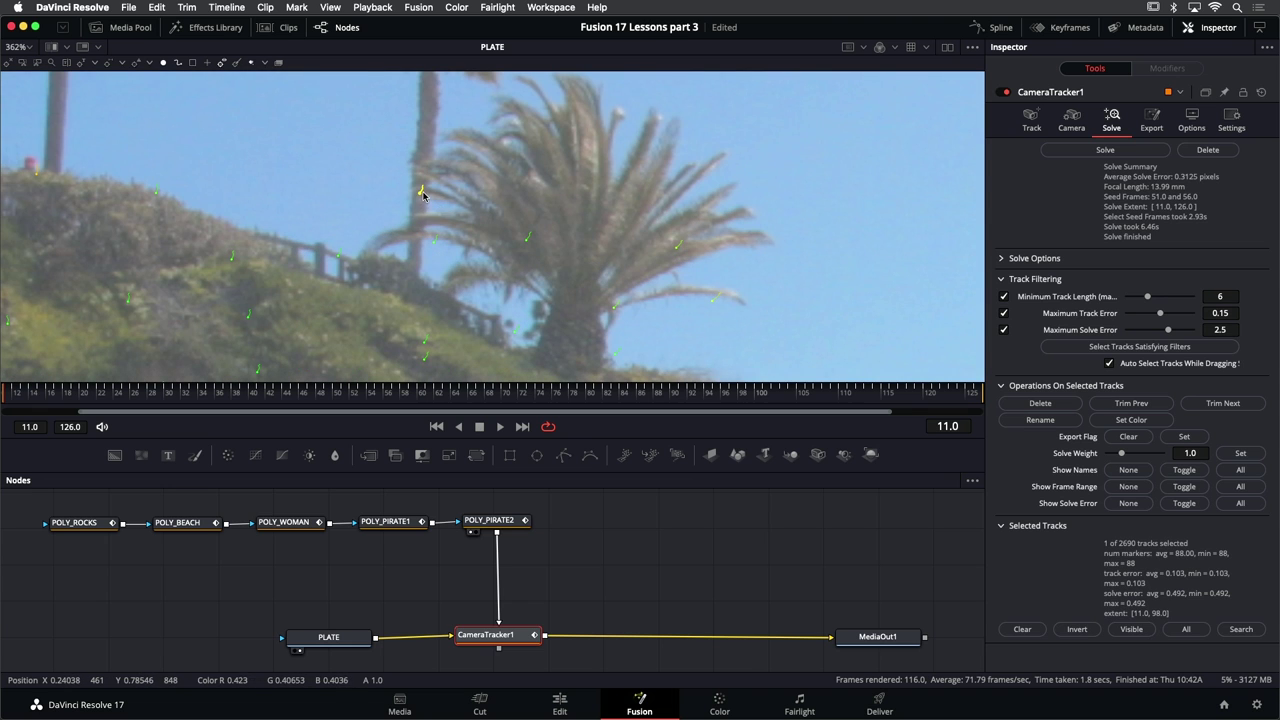
mouse_move(422, 196)
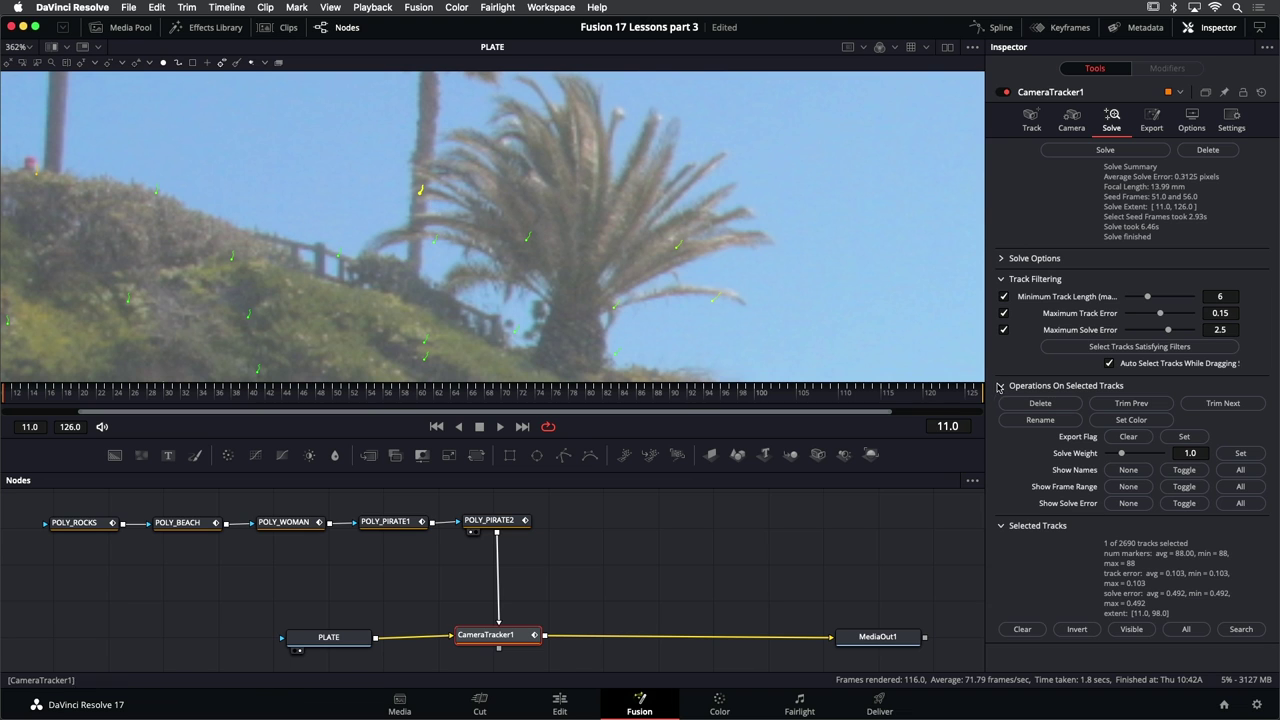
click(1040, 403)
scroll(581, 165, down, 2)
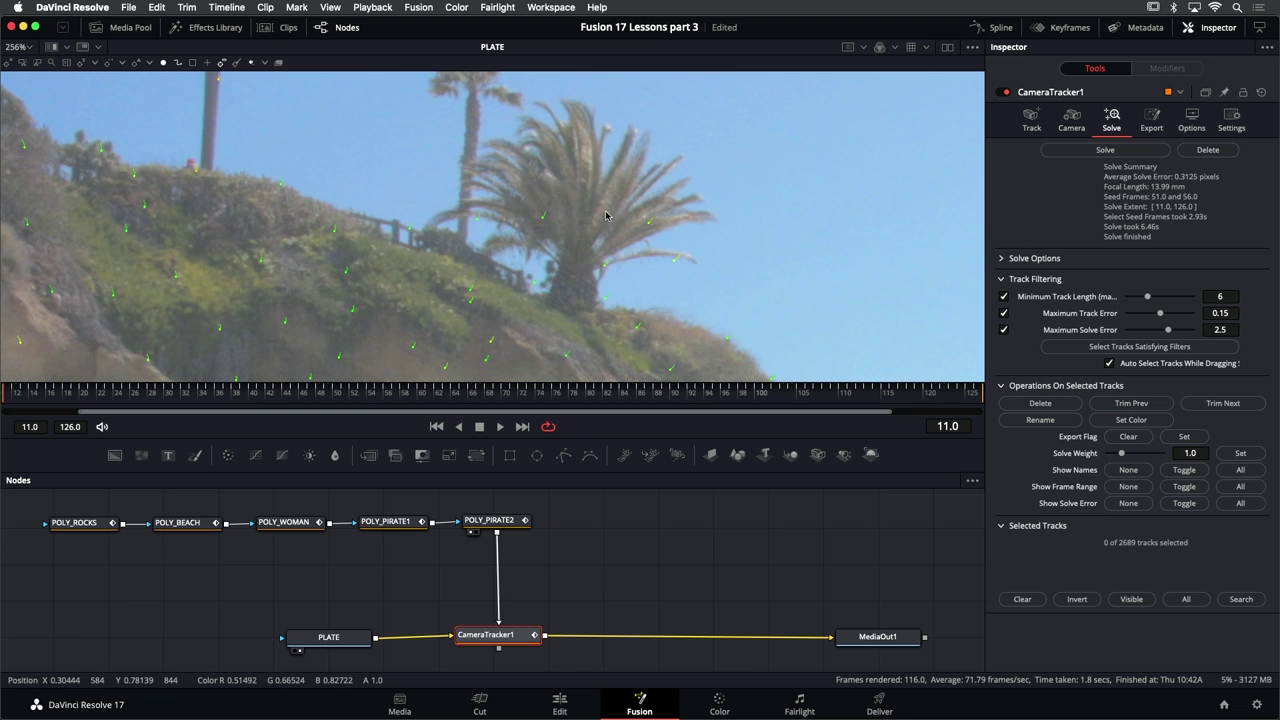
drag(461, 141, 717, 273)
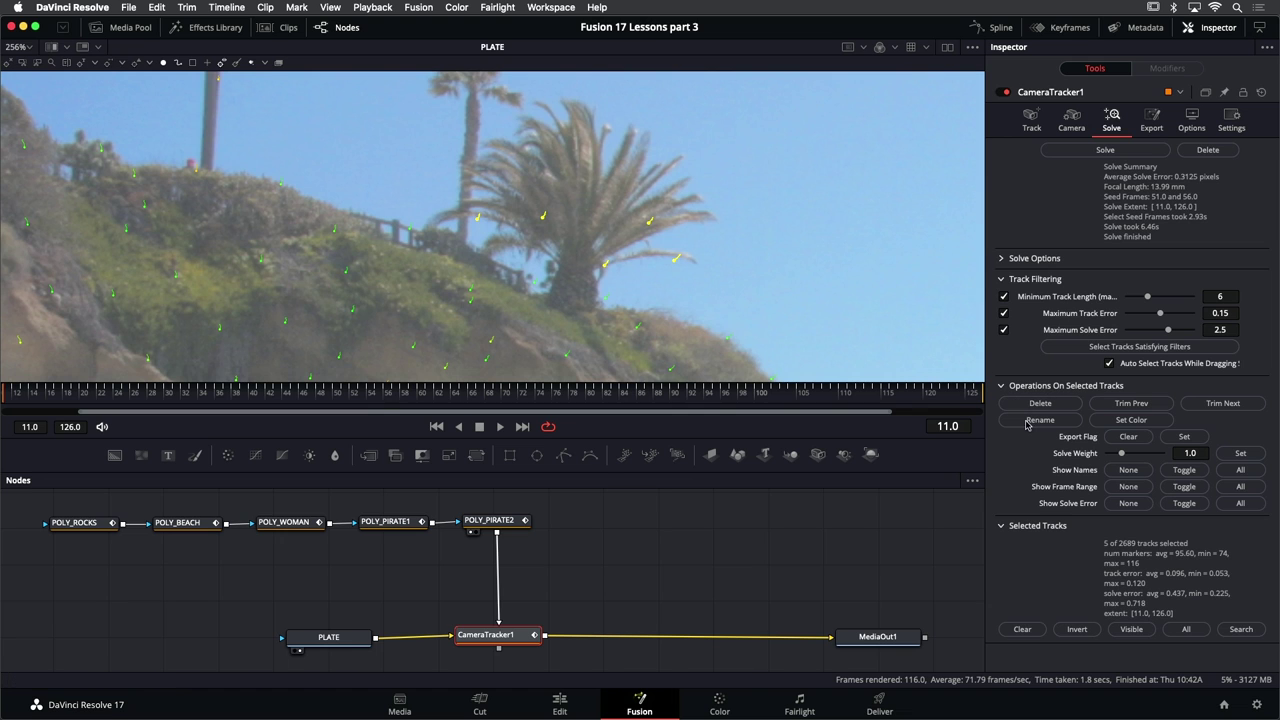
click(1058, 405)
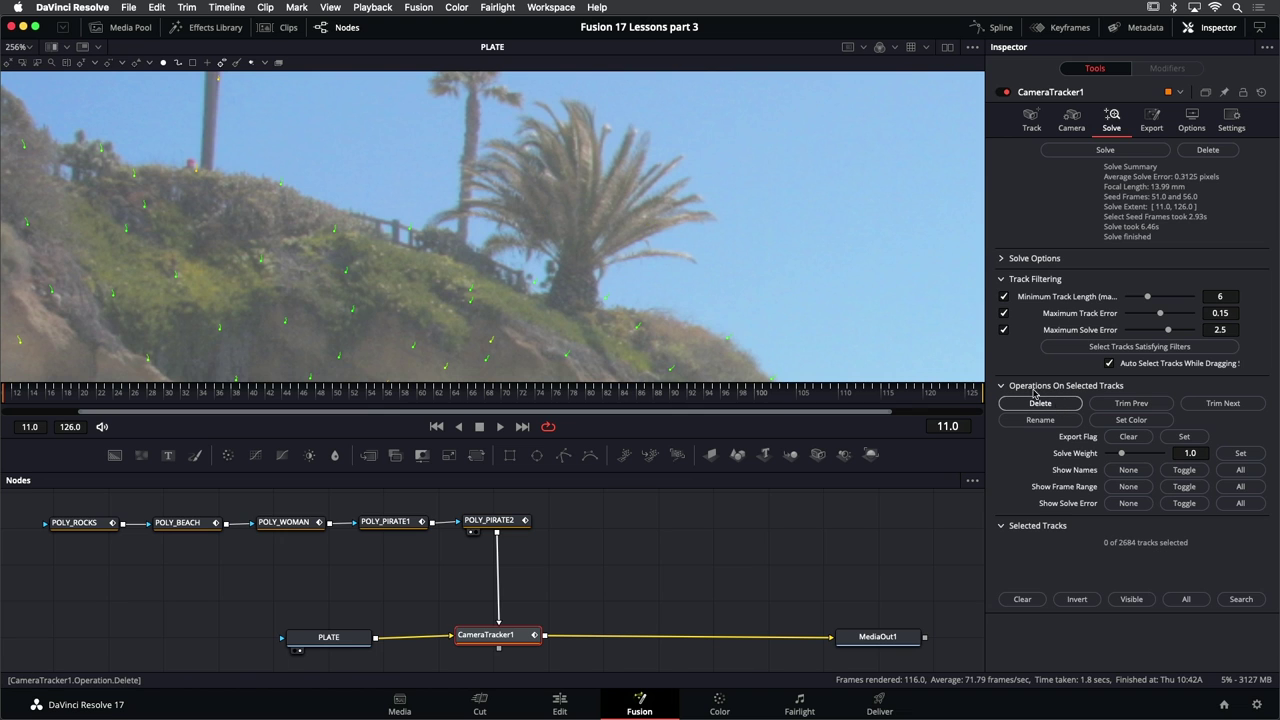
Play the clip to check, then delete four more palm-tree tracks at frame 91, leaving 2680
key(space)
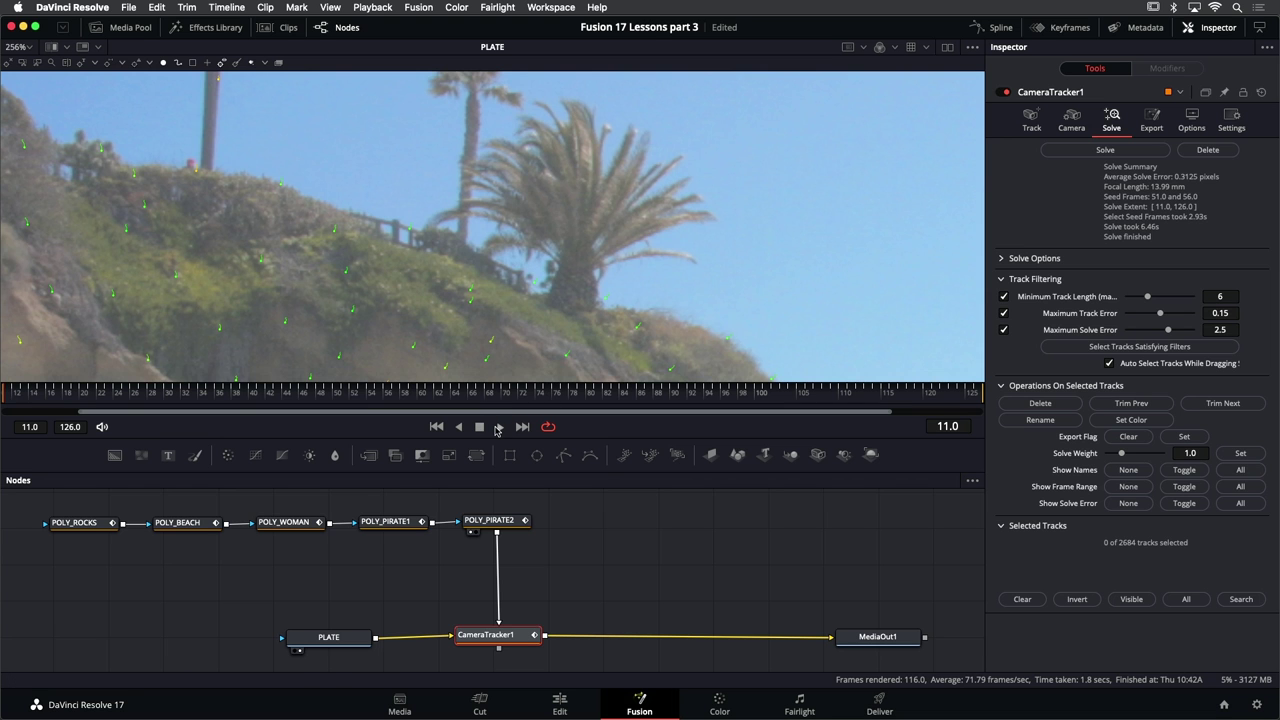
scroll(543, 339, down, 3)
scroll(543, 339, down, 2)
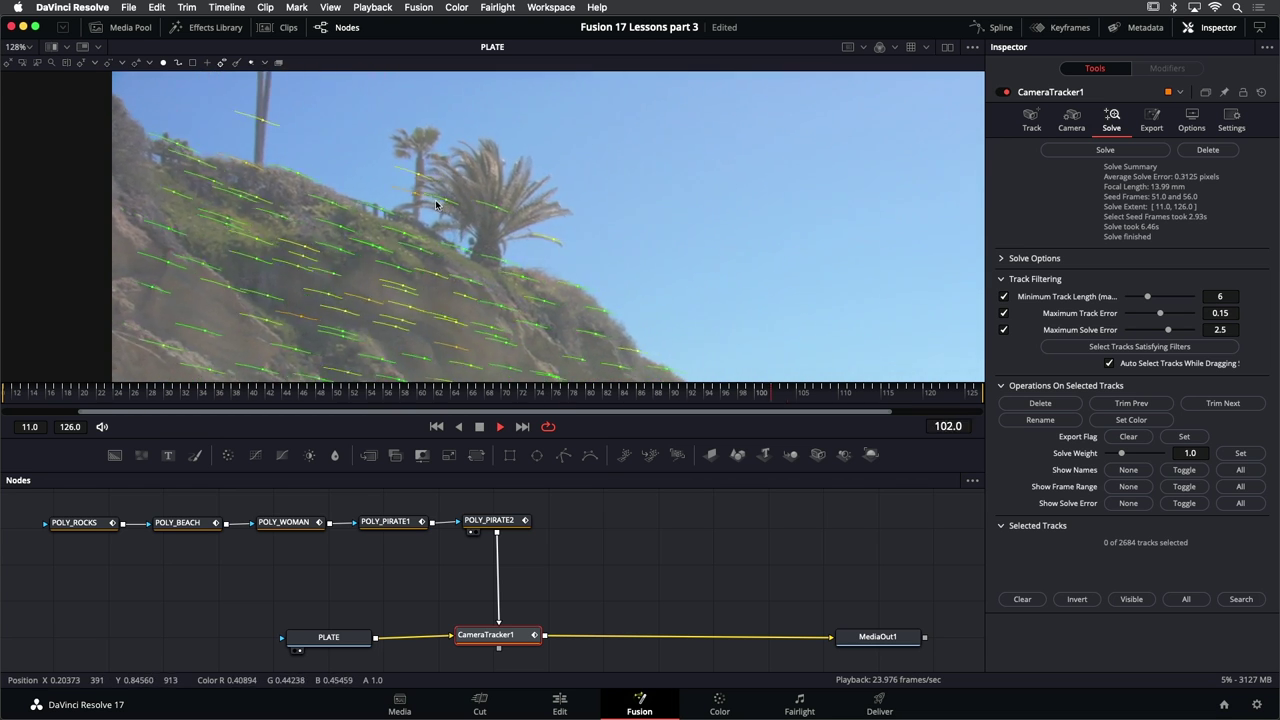
click(501, 427)
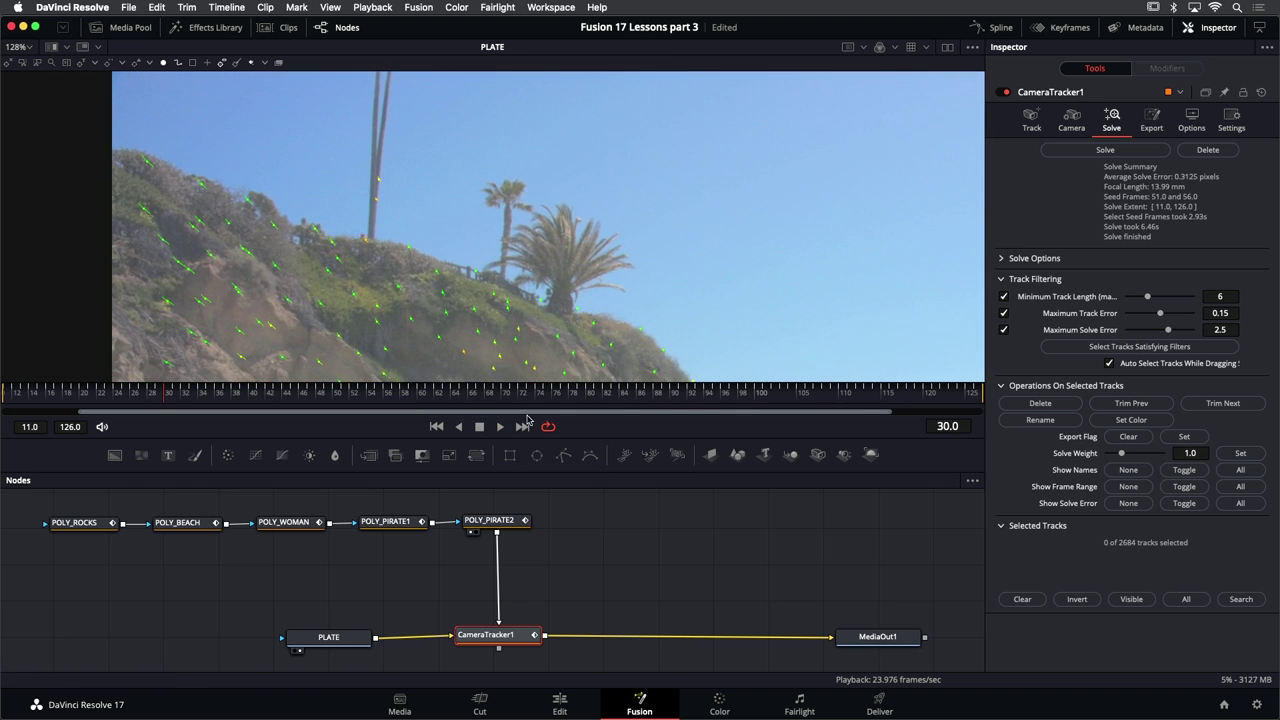
click(675, 393)
drag(441, 161, 558, 231)
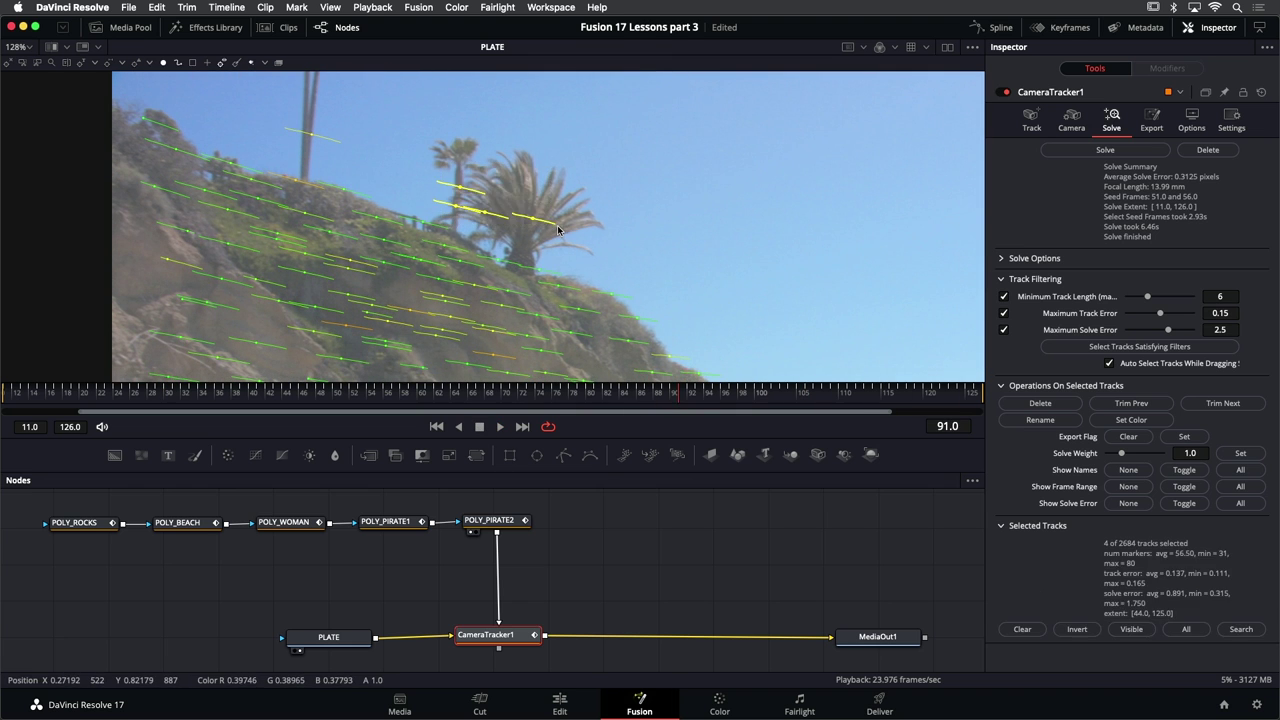
click(1025, 405)
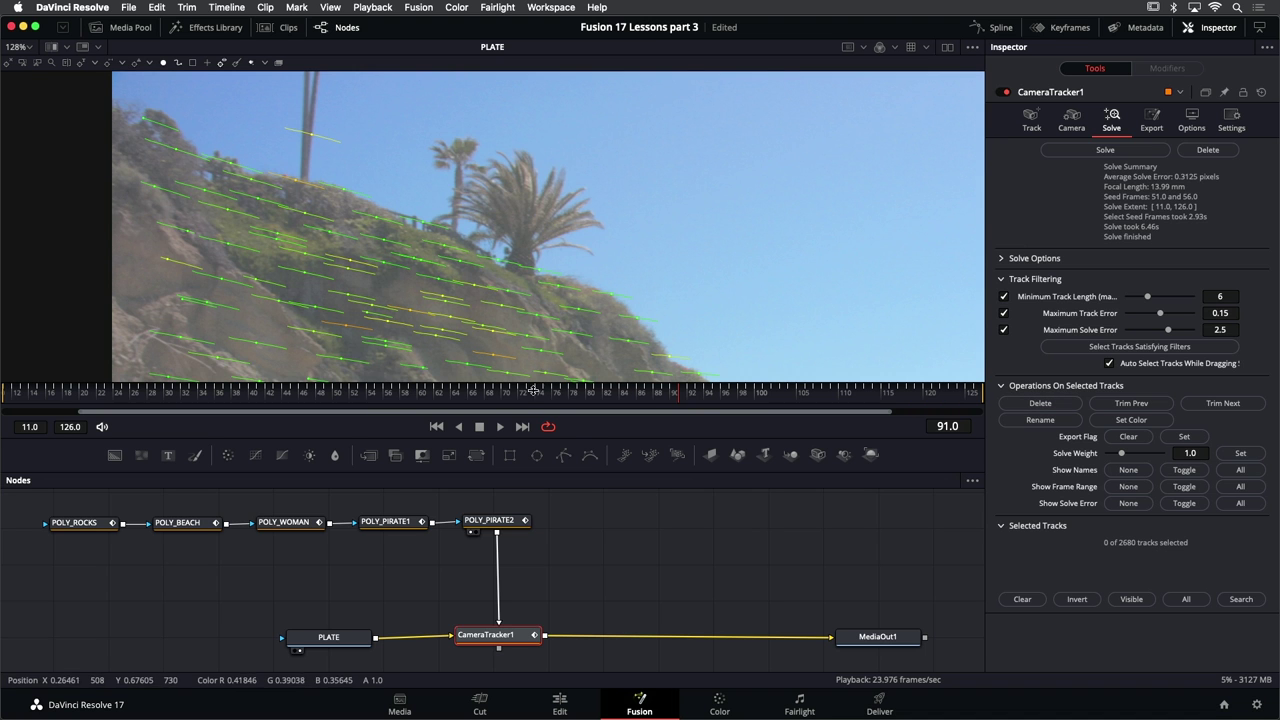
click(436, 426)
scroll(503, 189, down, 3)
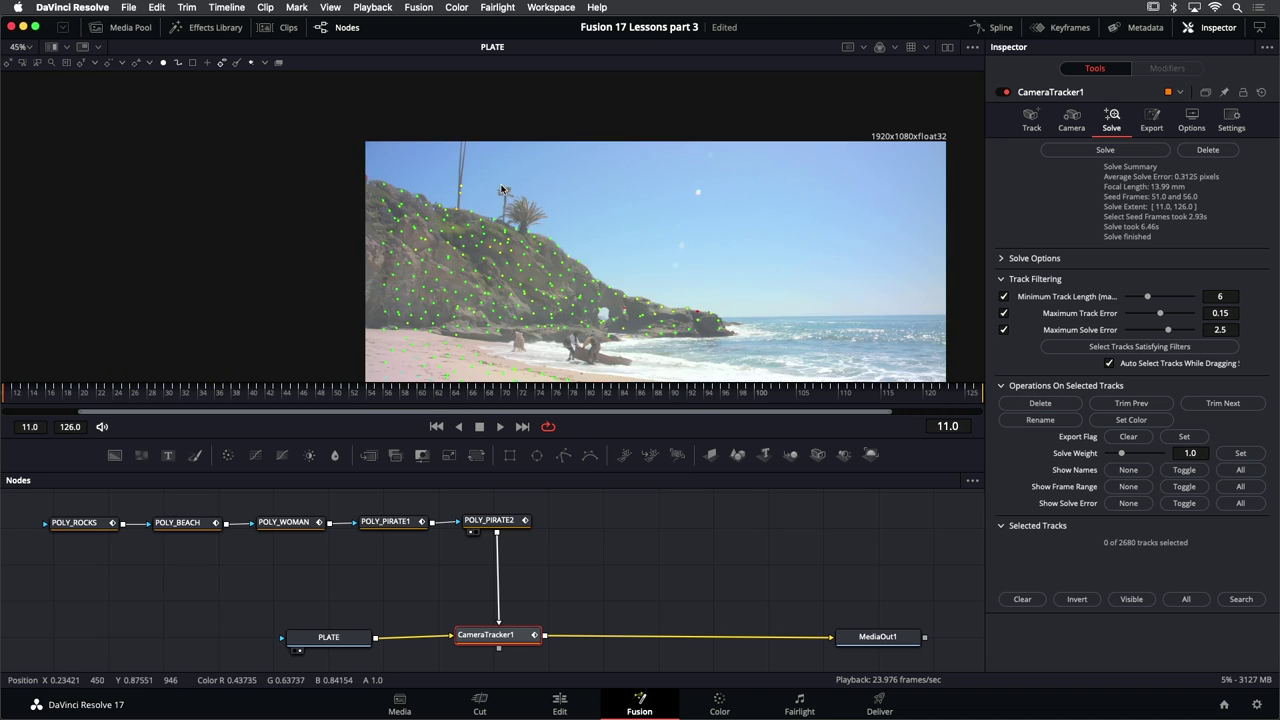
Check the rock-arch track's motion back to frame 48, then delete it
scroll(680, 254, up, 6)
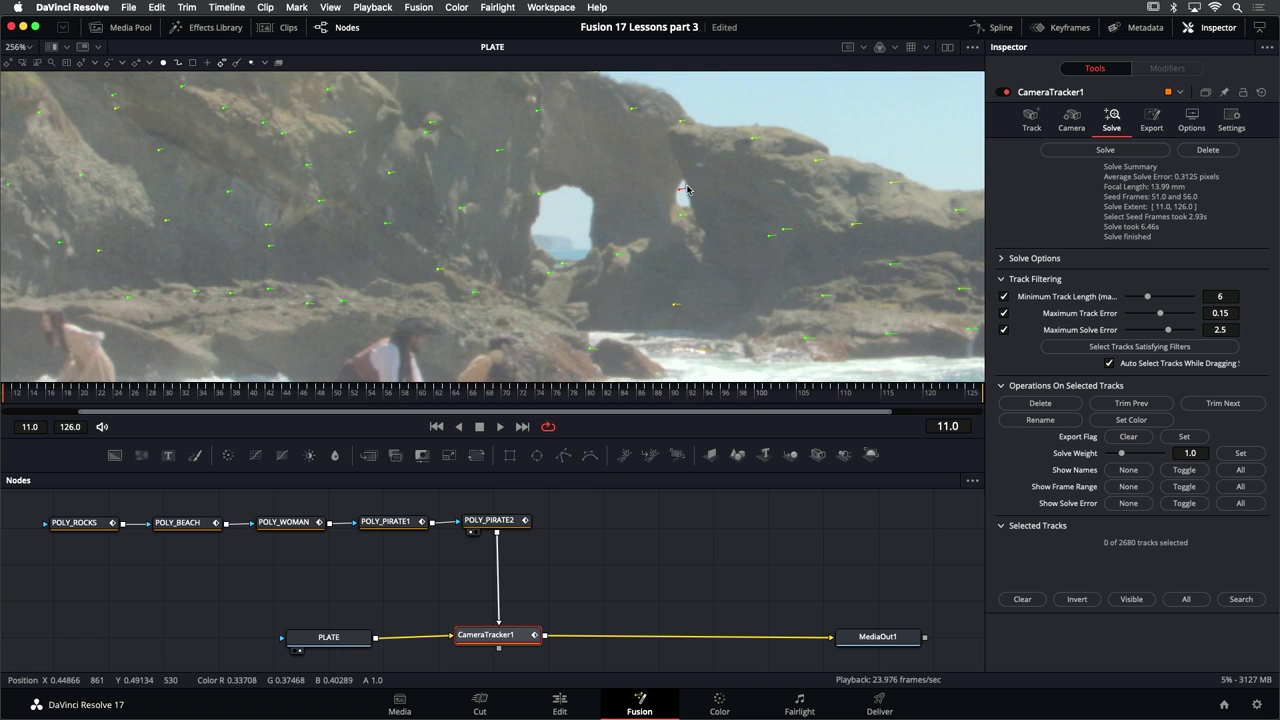
click(681, 189)
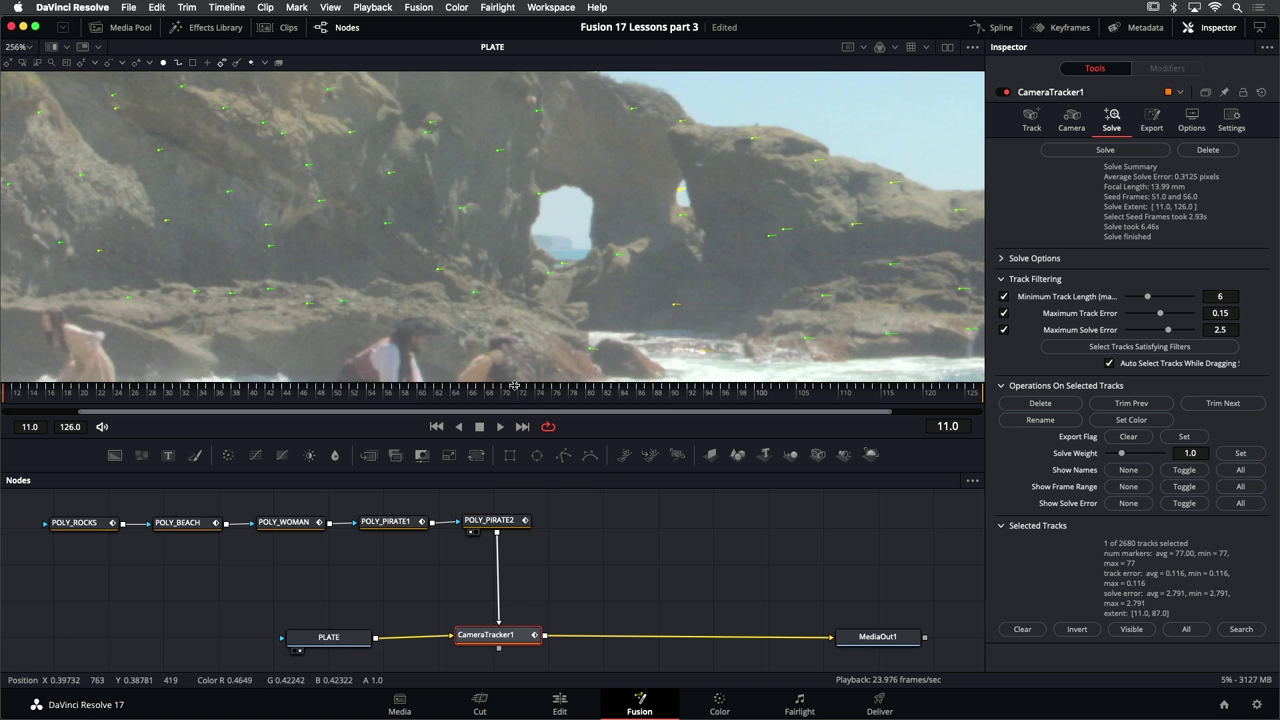
click(499, 426)
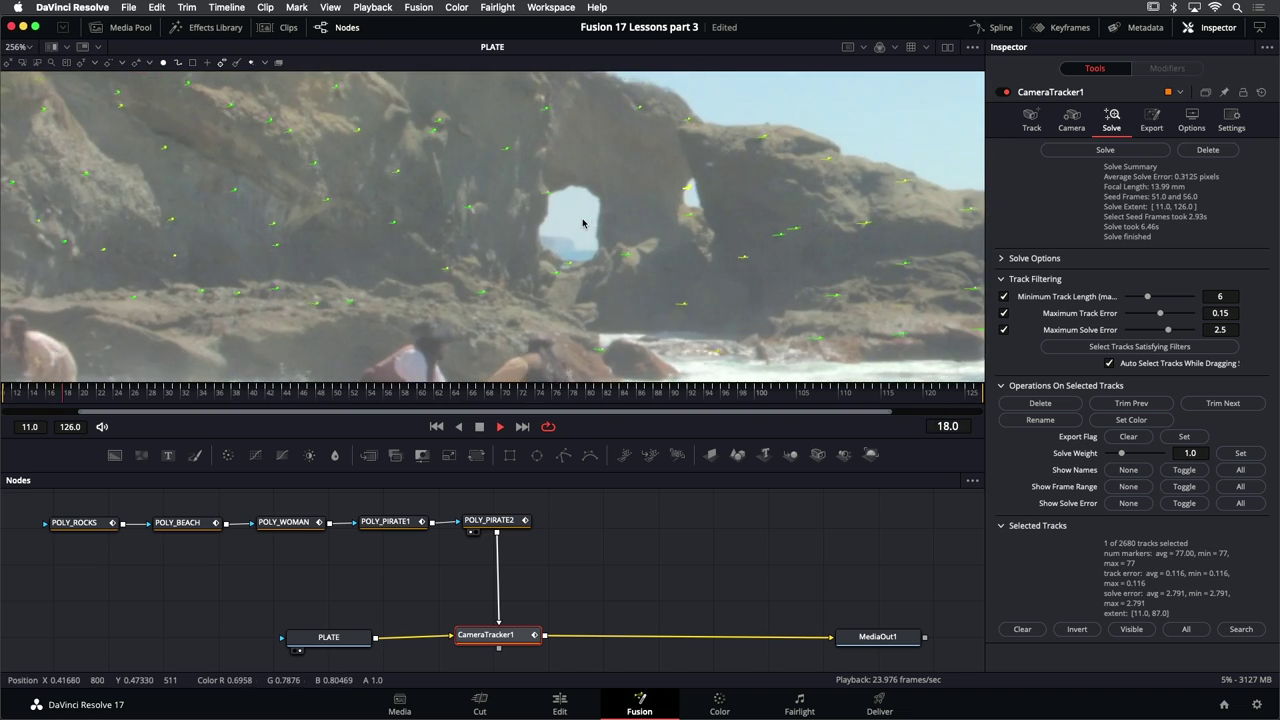
mouse_move(723, 163)
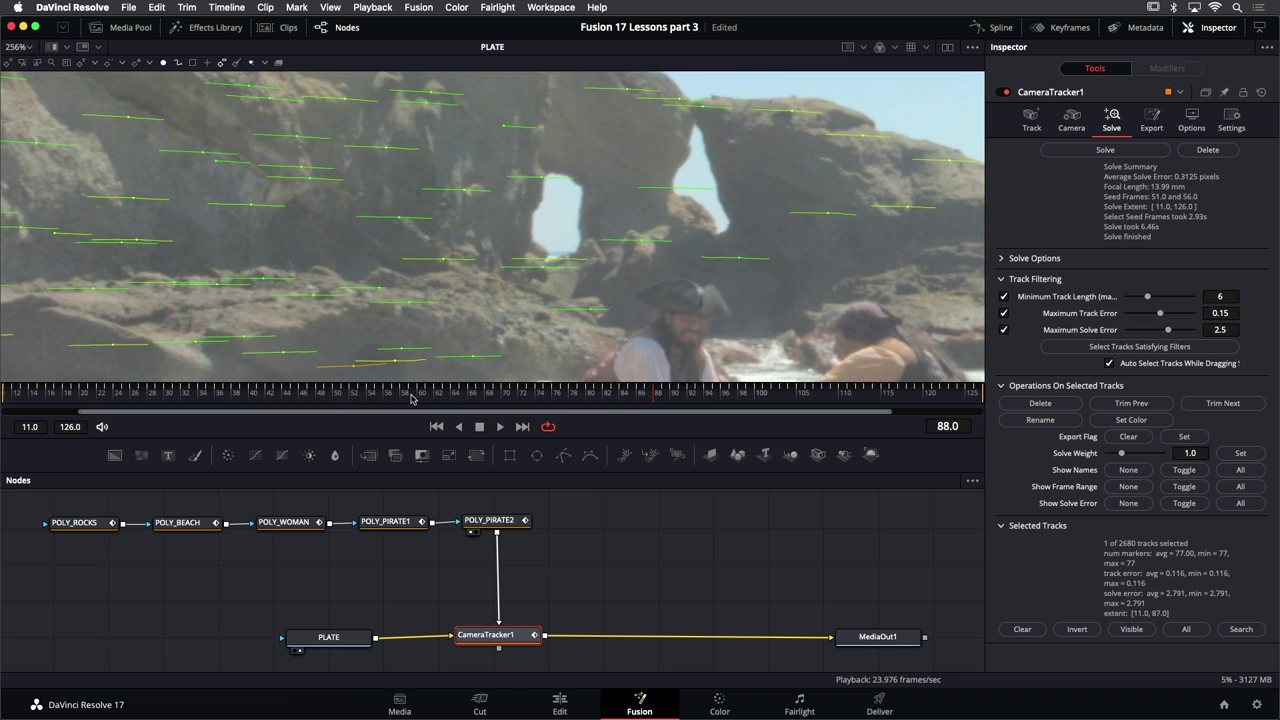
drag(410, 398, 320, 395)
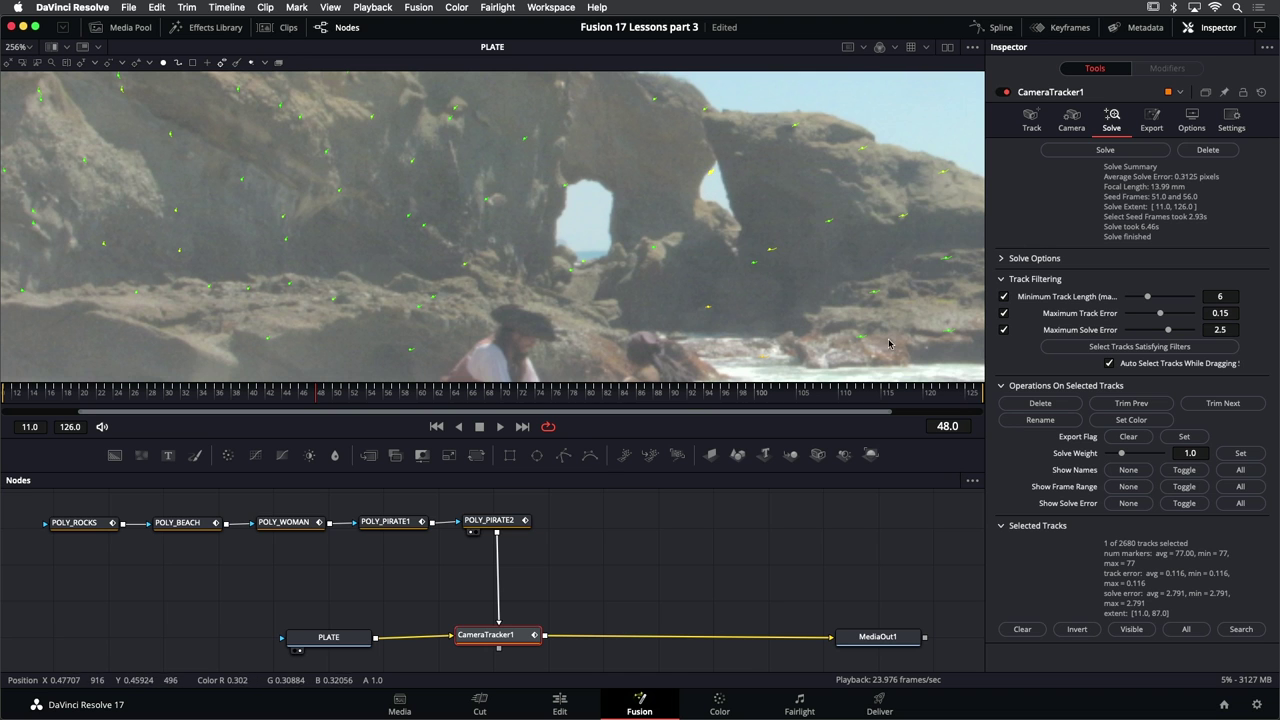
click(1040, 403)
Scrub to around frame 94, delete the red error track on the rocks, and fit the plate
scroll(879, 267, right, 5)
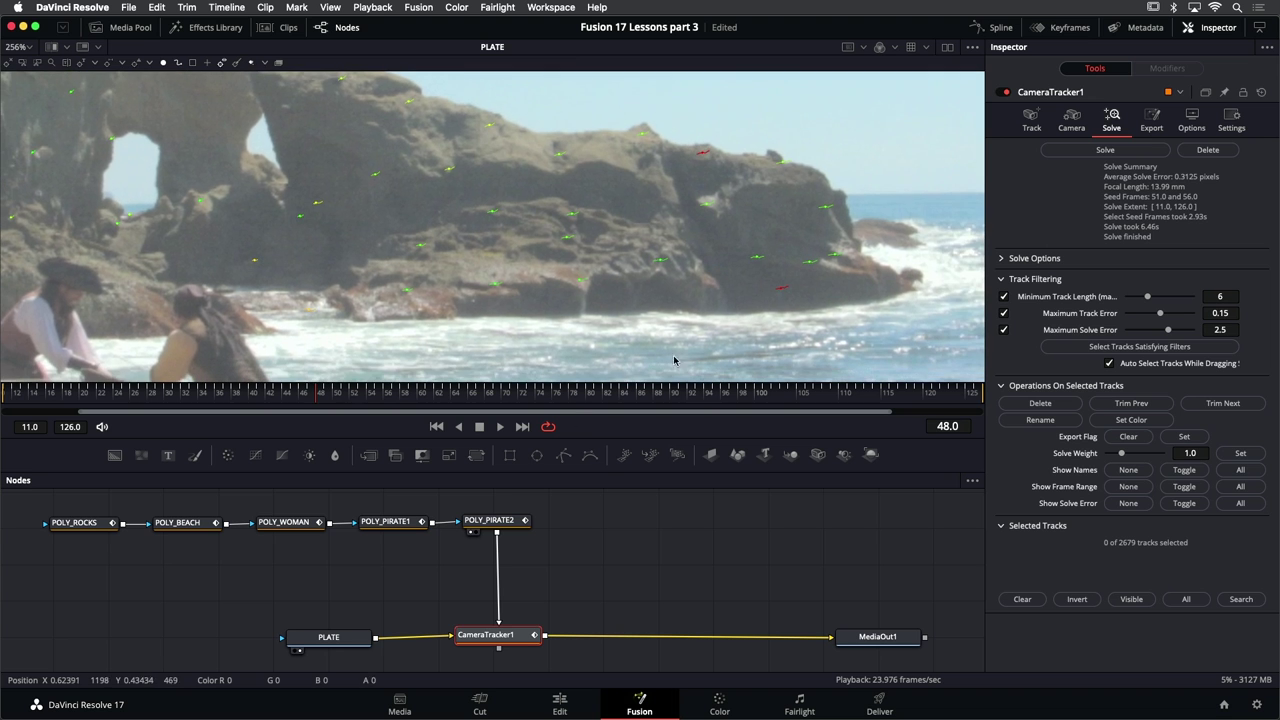
click(436, 426)
click(501, 427)
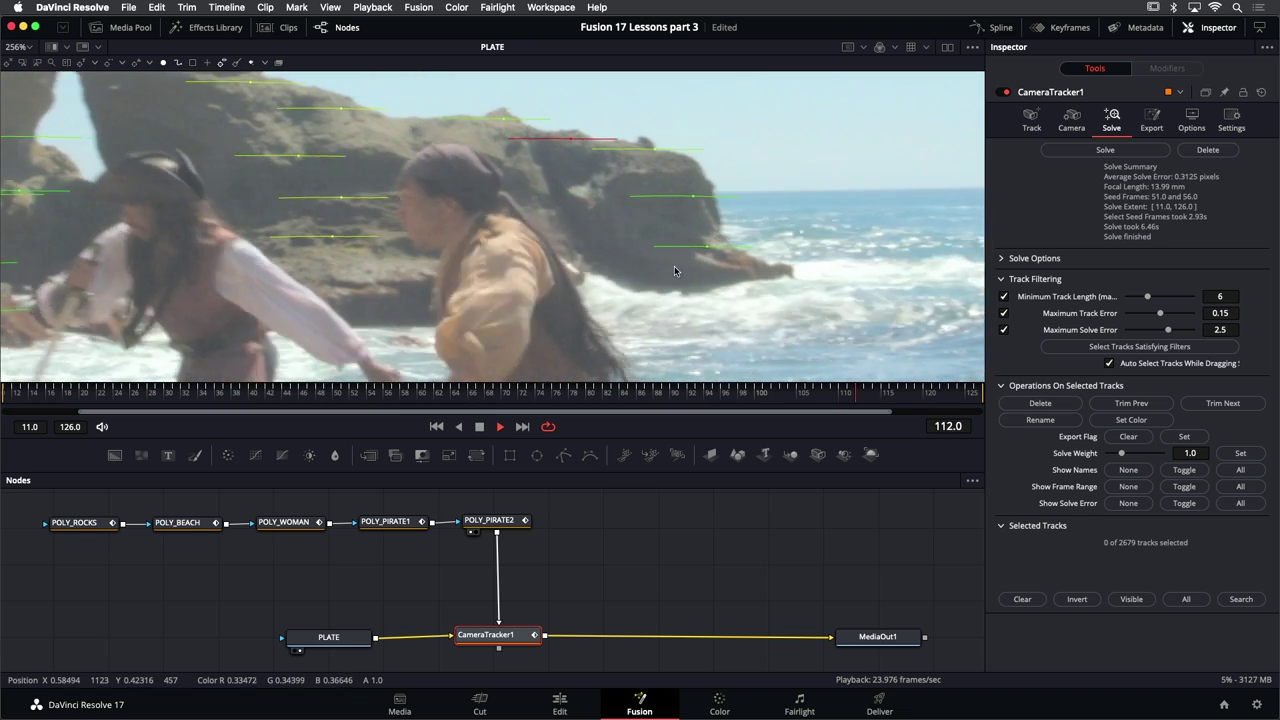
mouse_move(732, 390)
mouse_down()
mouse_move(786, 392)
mouse_move(588, 398)
mouse_move(708, 398)
mouse_up()
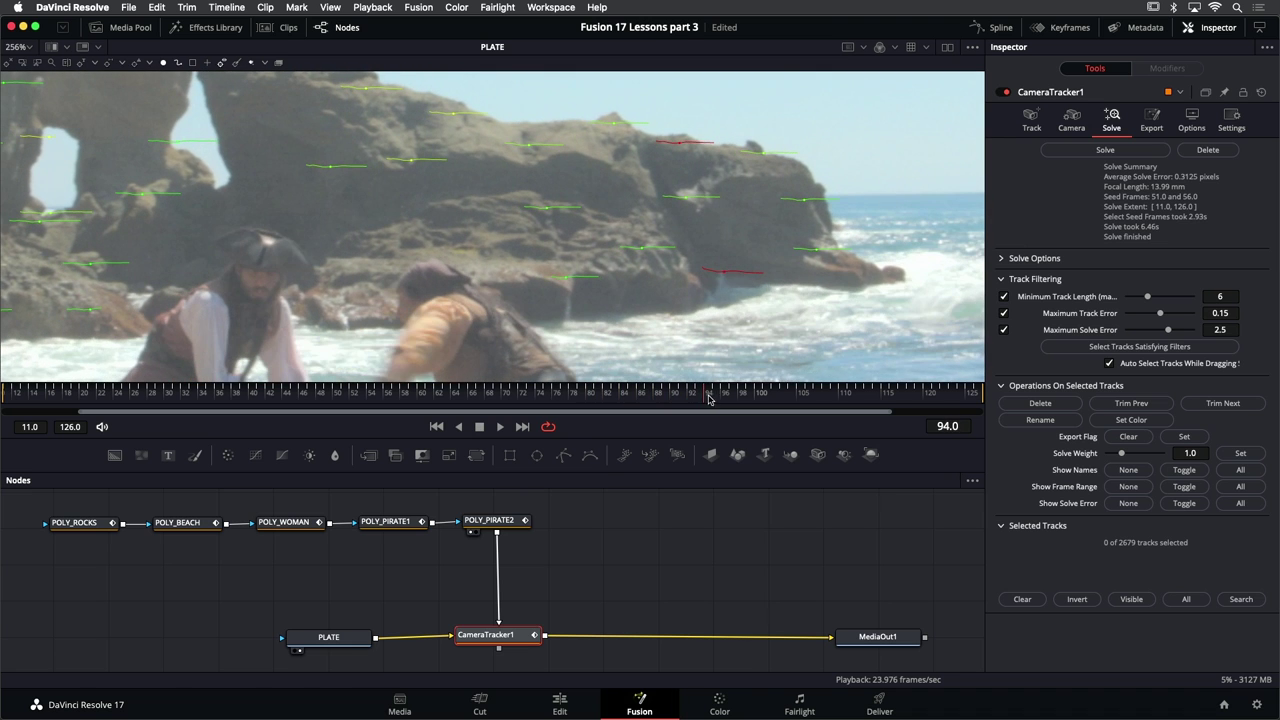
click(733, 279)
click(1040, 403)
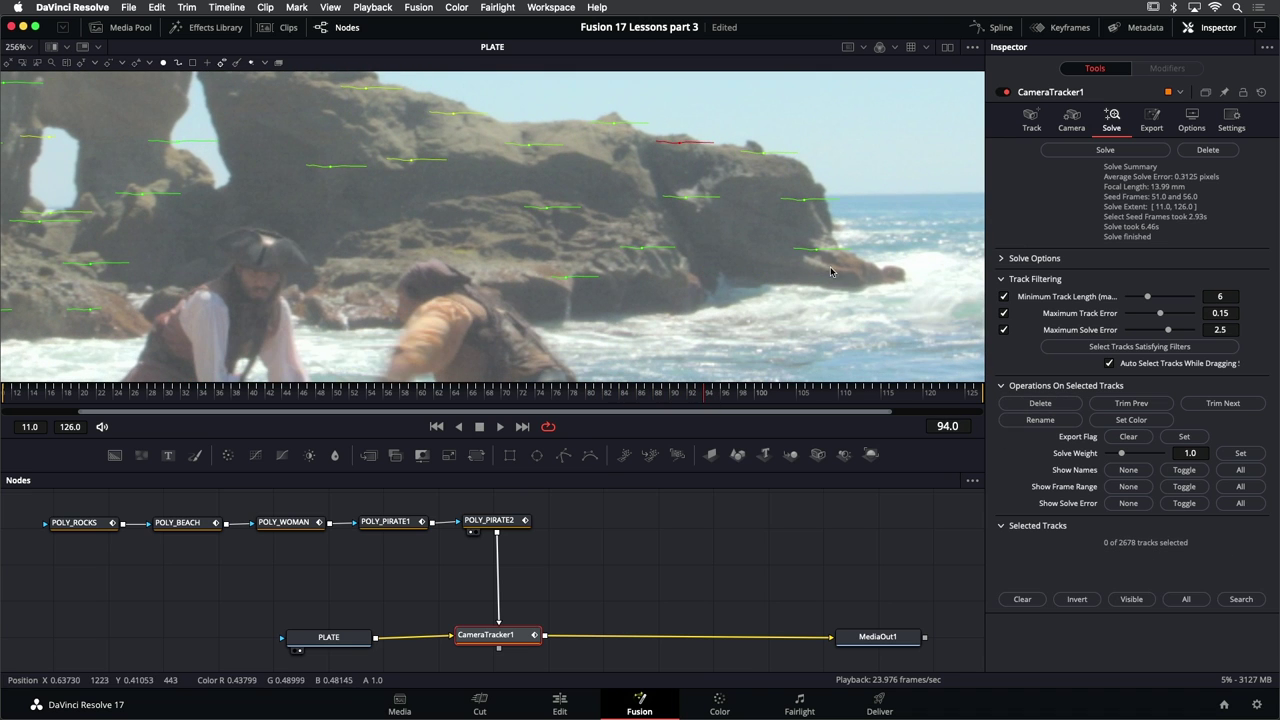
scroll(809, 226, down, 5)
scroll(809, 226, down, 2)
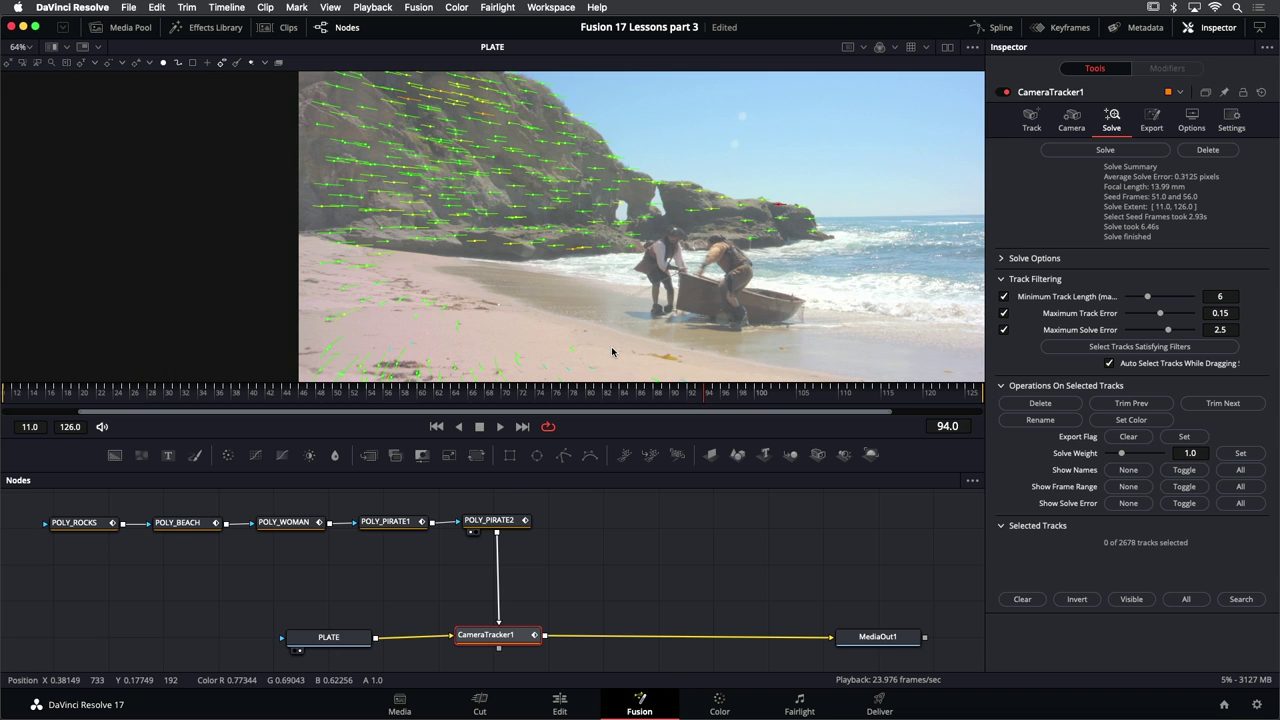
key(shift+z)
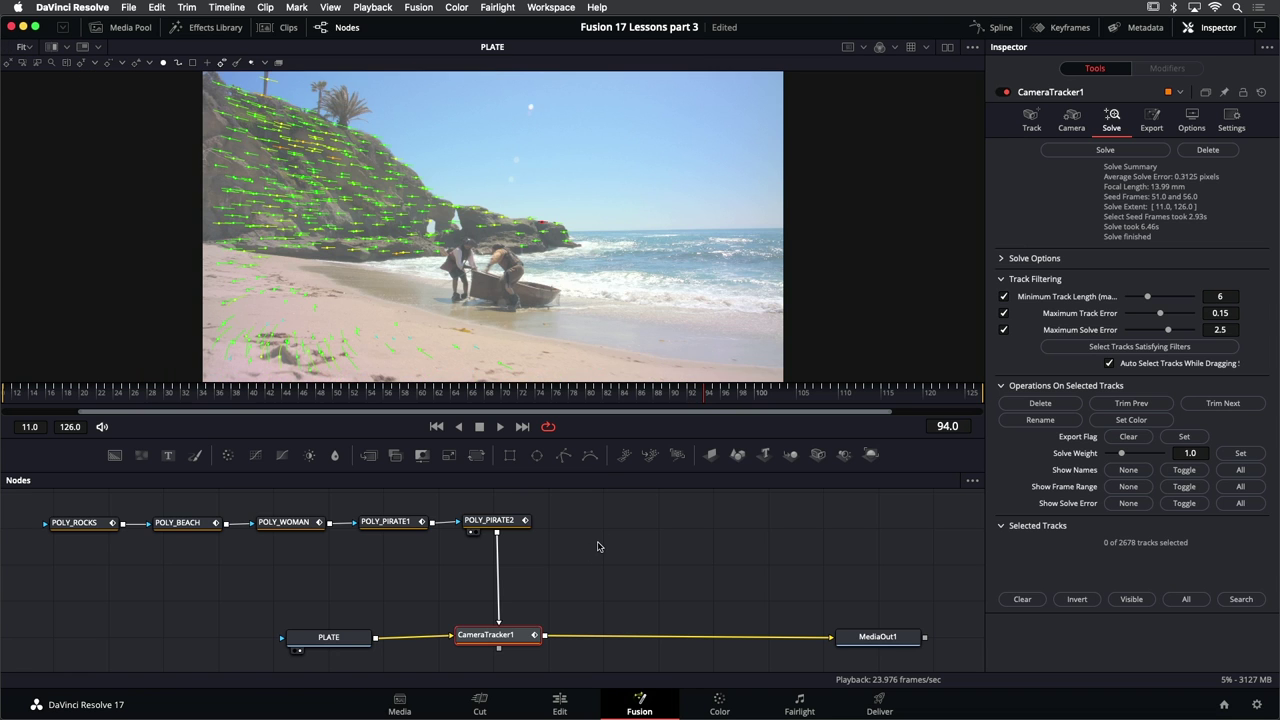
Save, then filter tracks by minimum length 3, track error 0.235, solve error 3.22 and delete them
key(super+s)
click(436, 426)
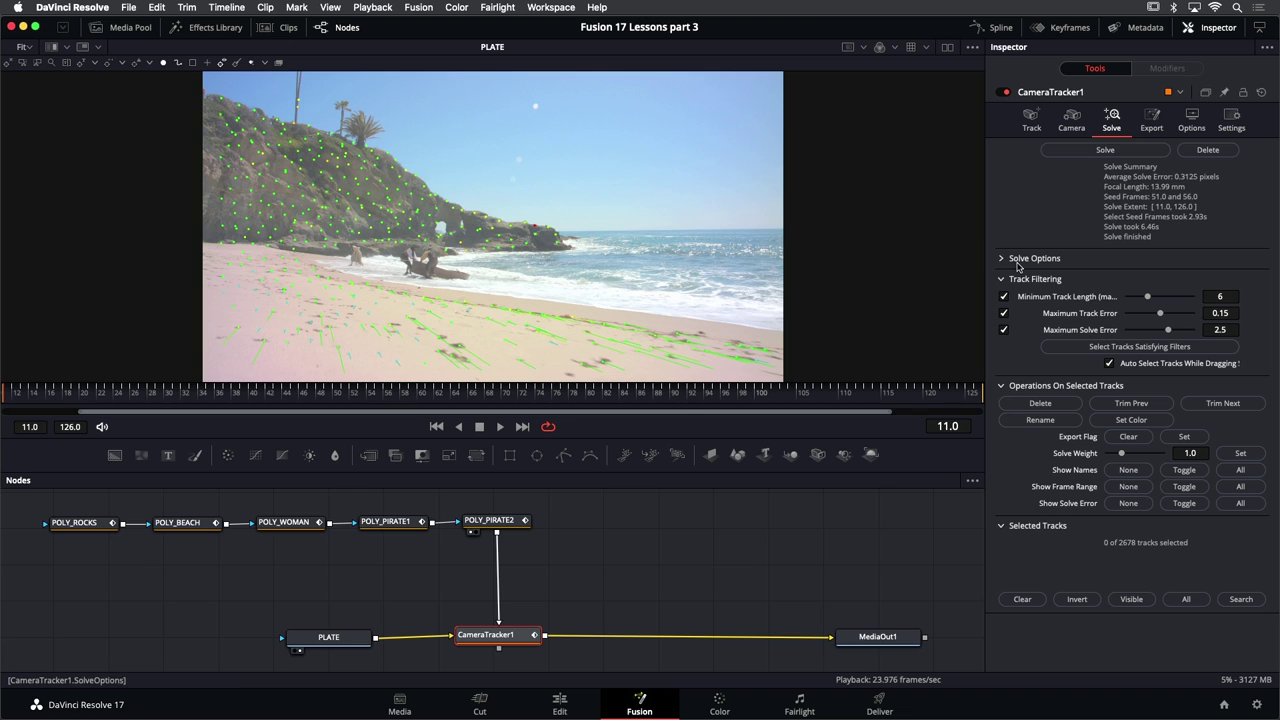
drag(1149, 300, 1179, 331)
click(1168, 331)
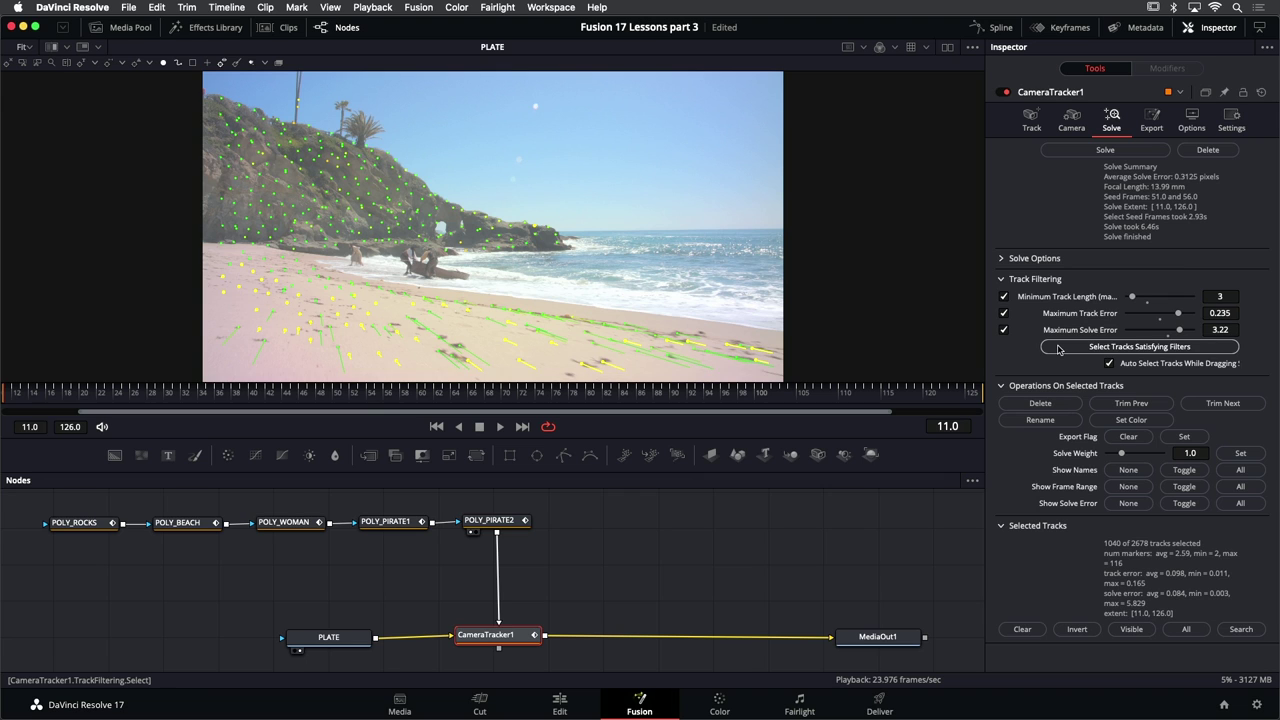
click(1041, 404)
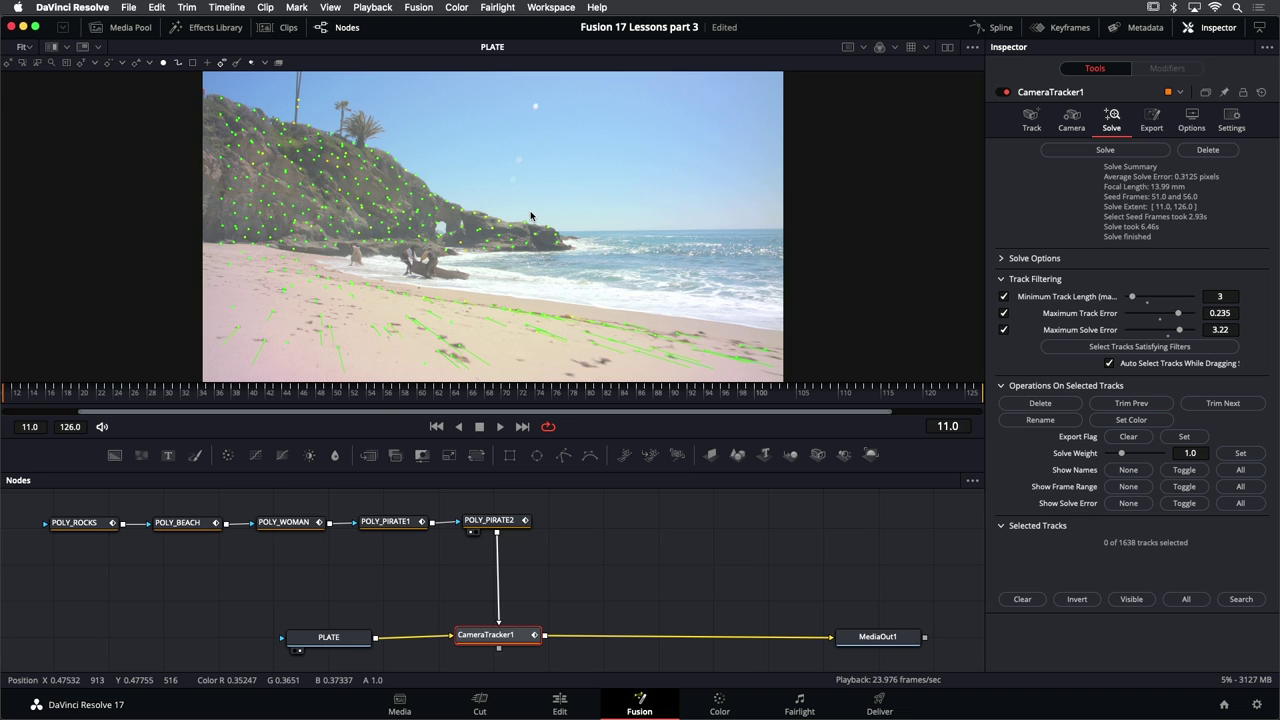
Re-solve the camera (0.2560 px average error, 13.96 mm focal length), save, and view Export settings
click(1088, 153)
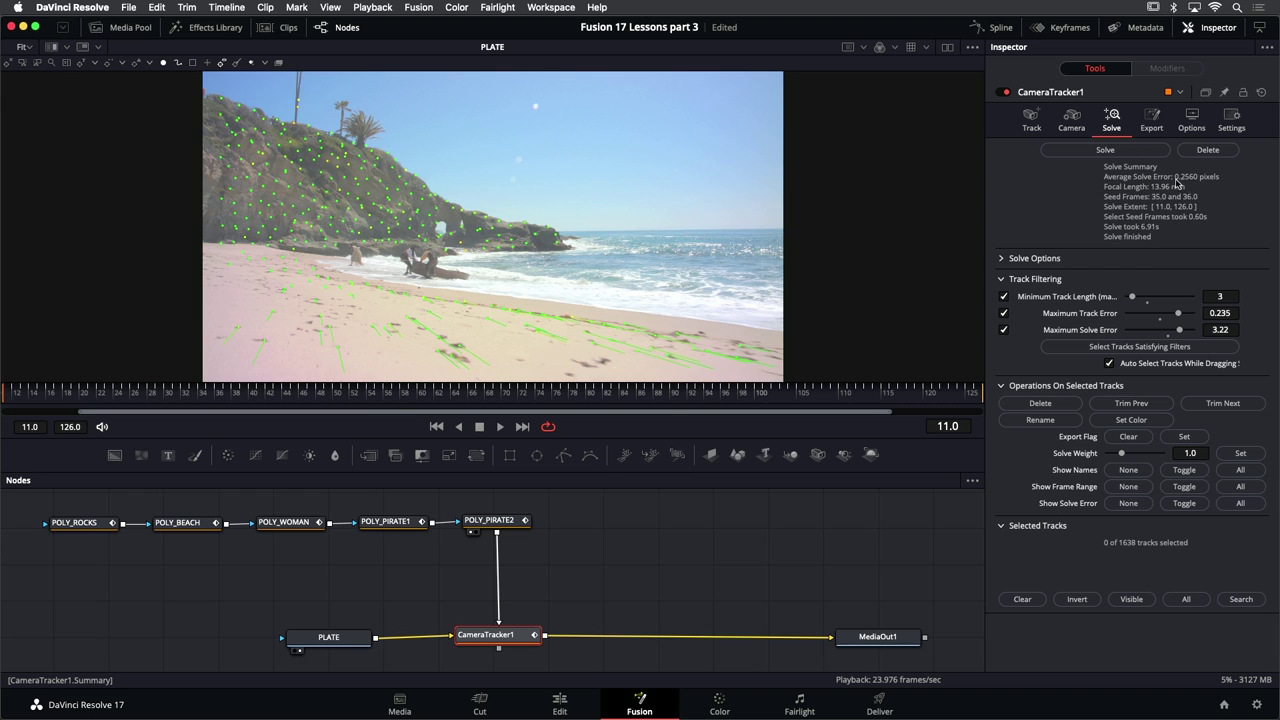
key(super+s)
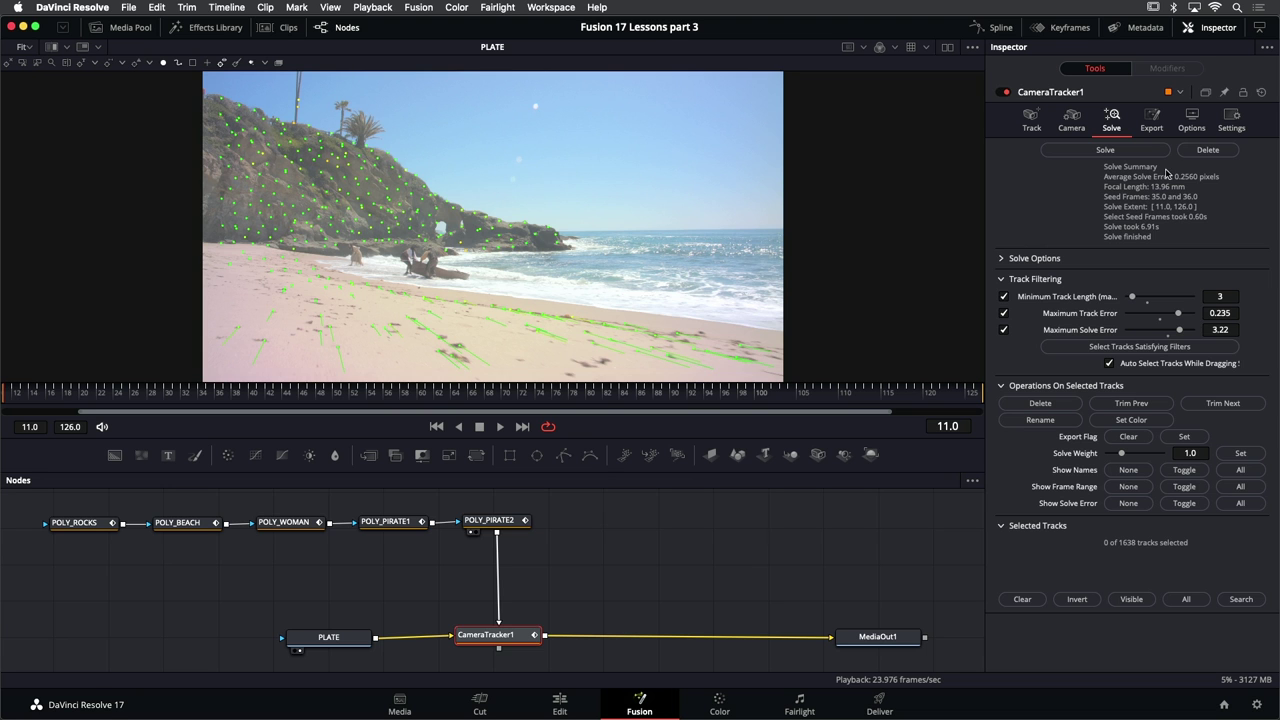
click(1156, 124)
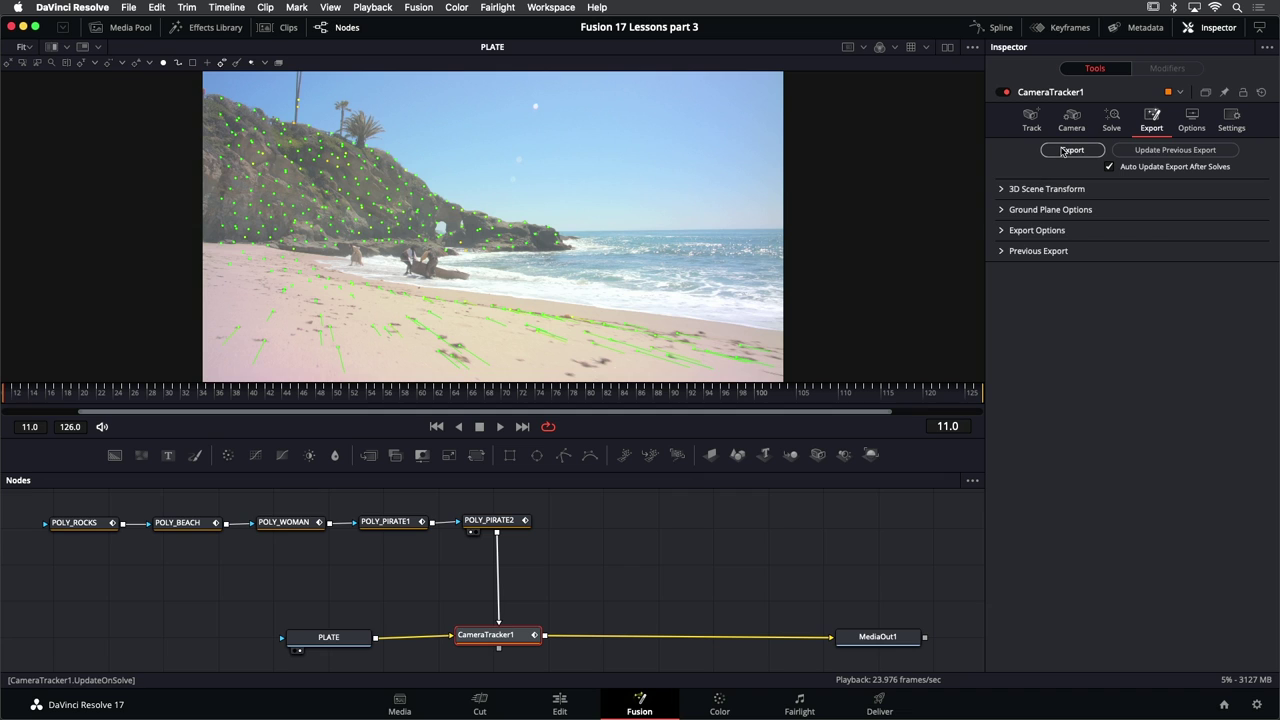
Set the 3D Scene Transform to Unaligned and select the camera tracks on the beach sand
click(1000, 189)
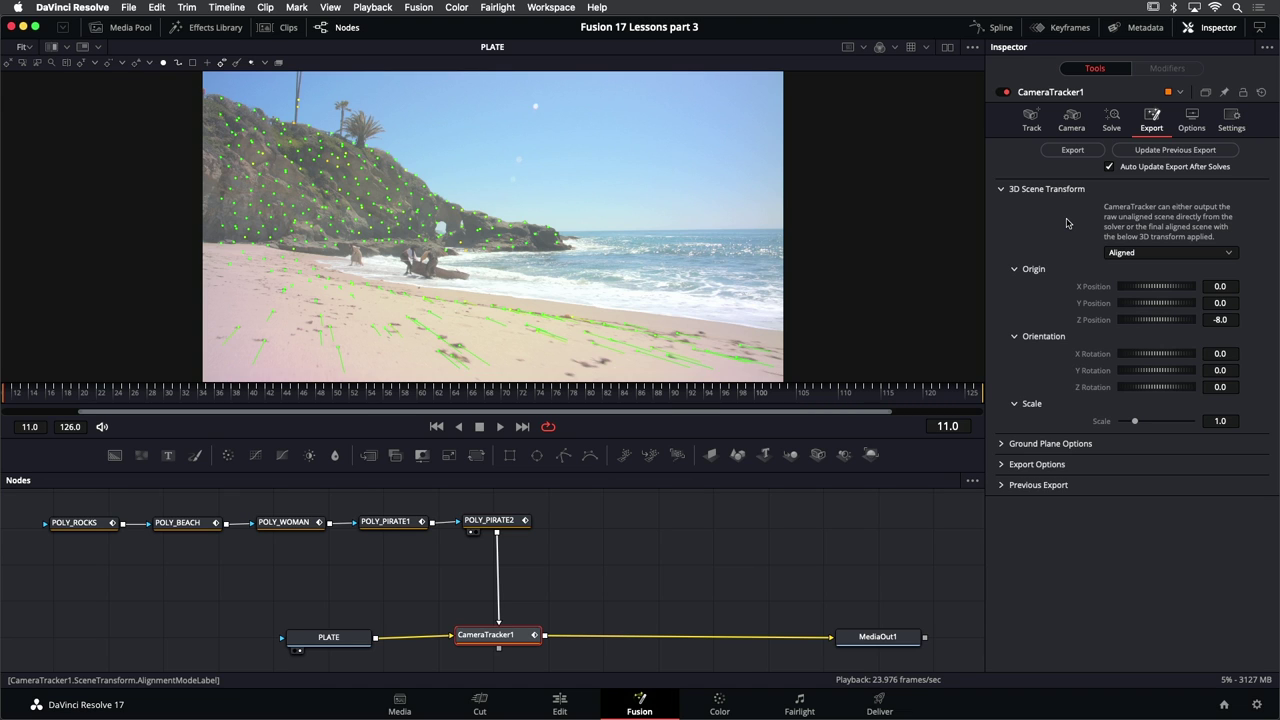
click(1161, 259)
click(1153, 276)
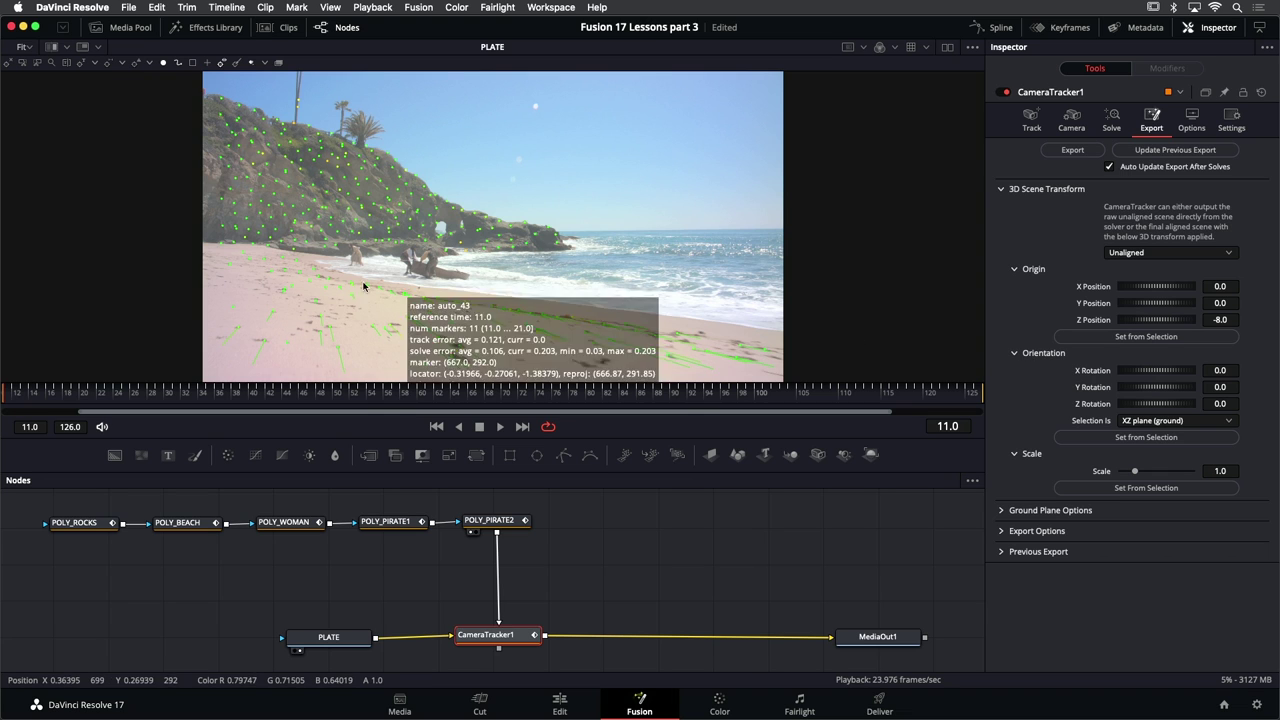
drag(343, 300, 520, 354)
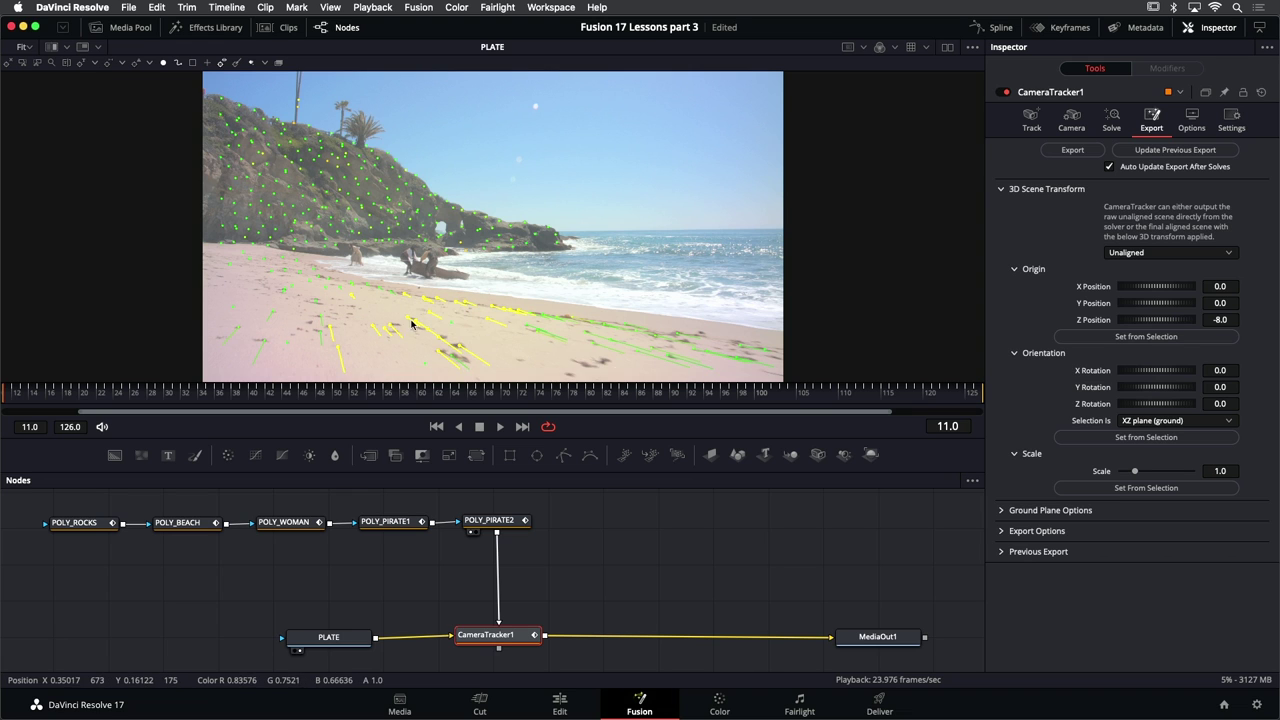
Orient the scene from the selected sand tracks, keeping the XZ plane (ground) setting
click(1110, 440)
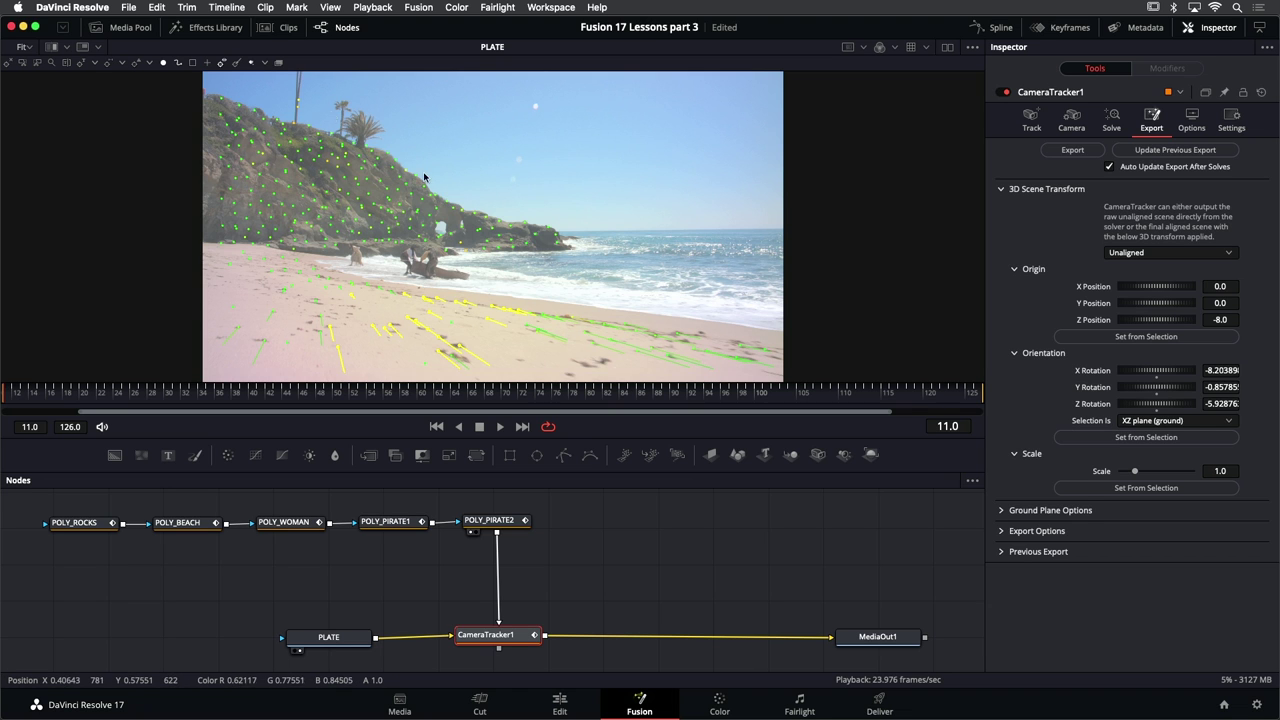
mouse_move(379, 209)
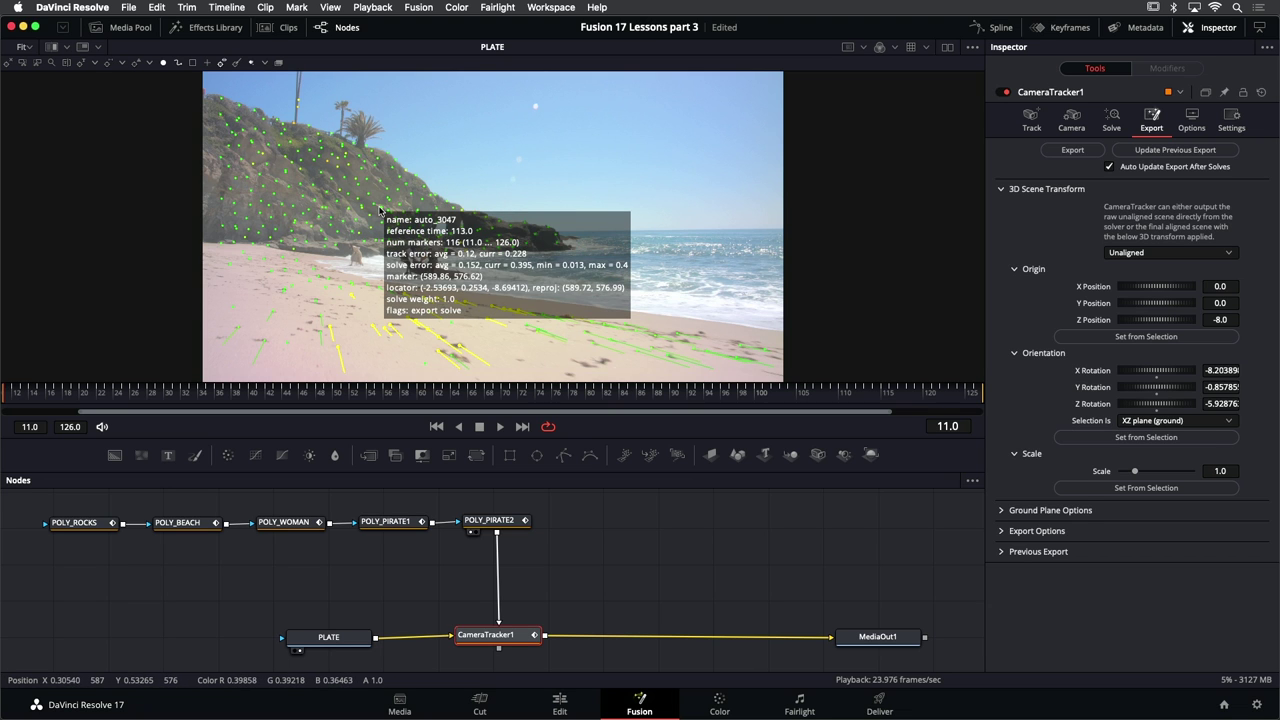
click(1195, 420)
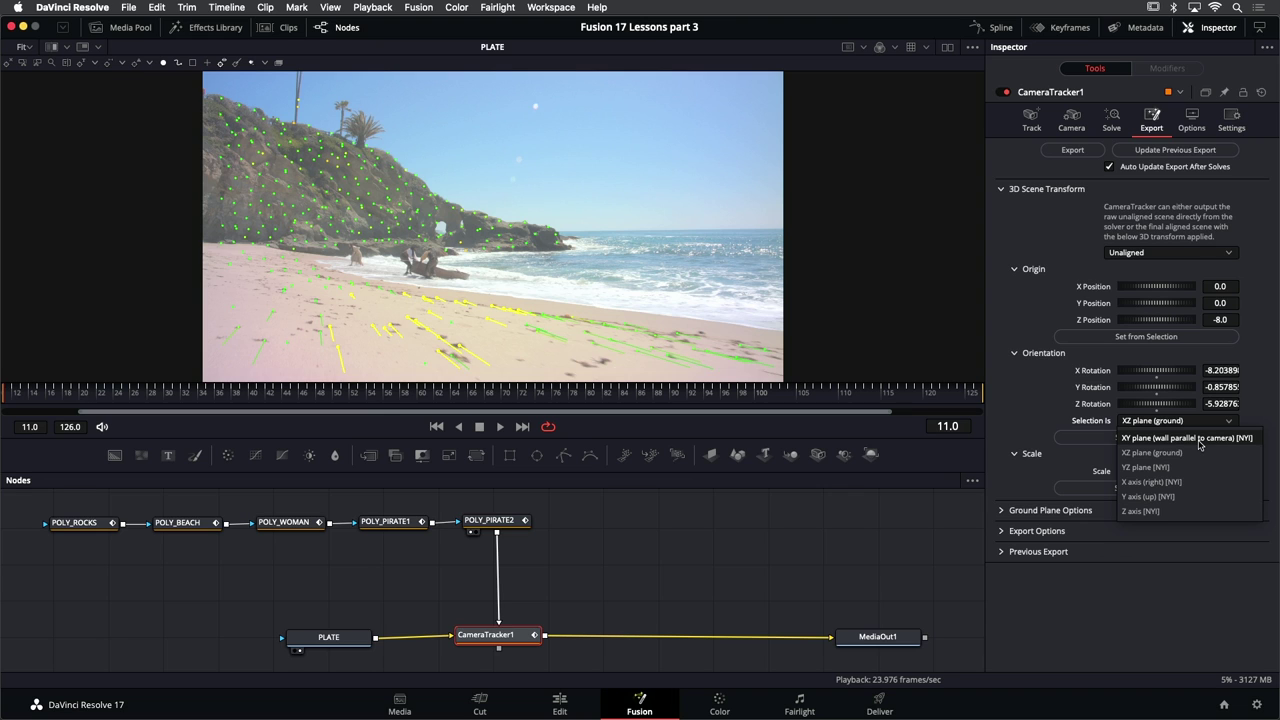
click(1020, 397)
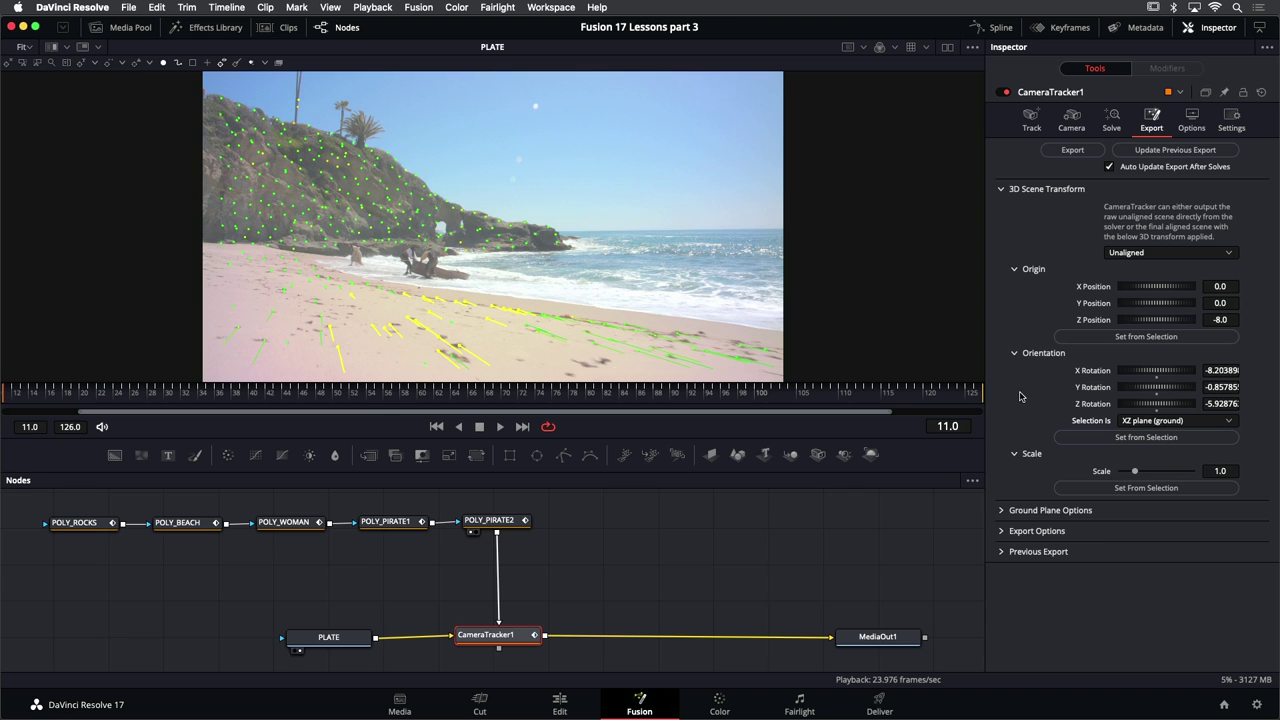
On the last frame, set the origin from lower-left sand tracks (-1.119, -0.350, -2.612) and save
click(522, 427)
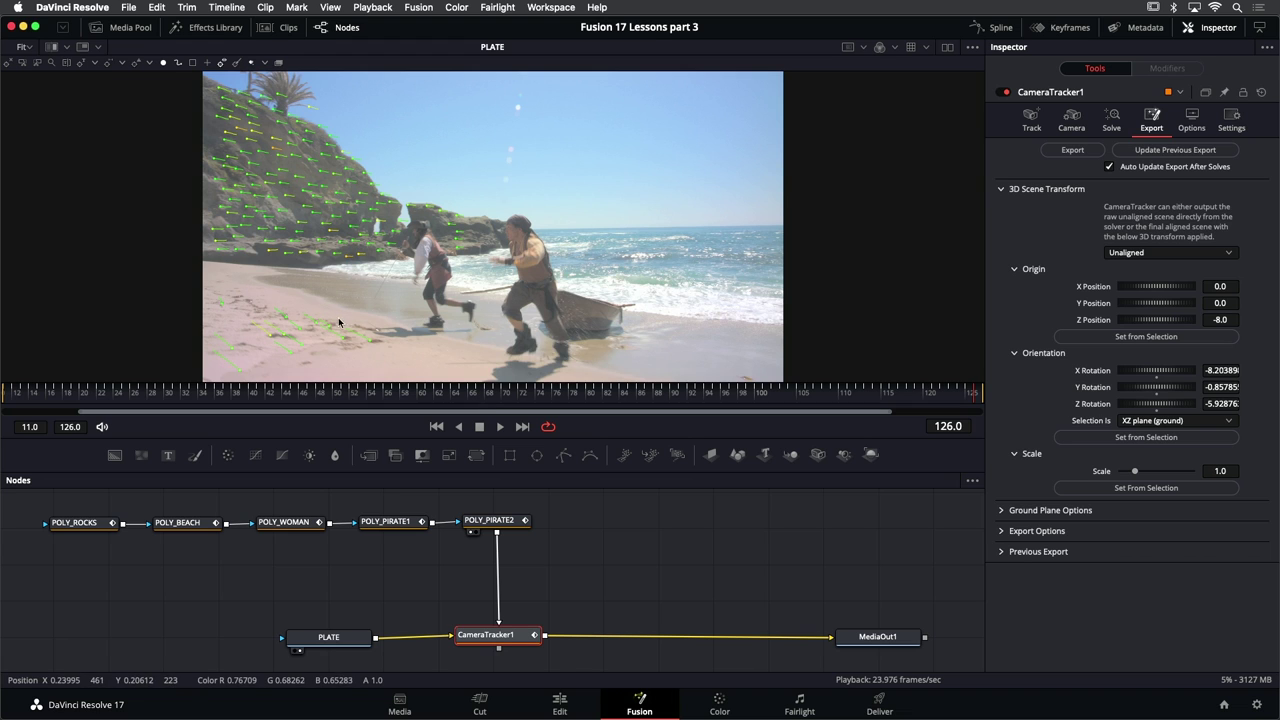
click(311, 334)
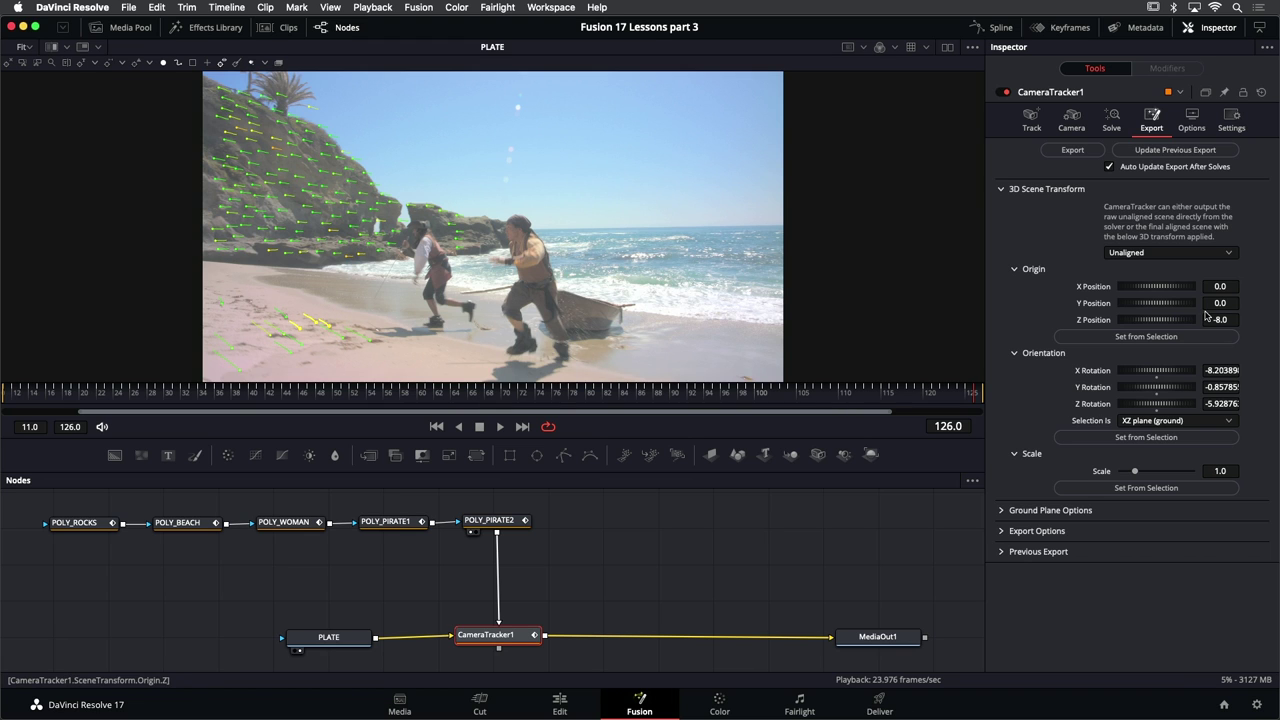
click(1188, 337)
click(1140, 339)
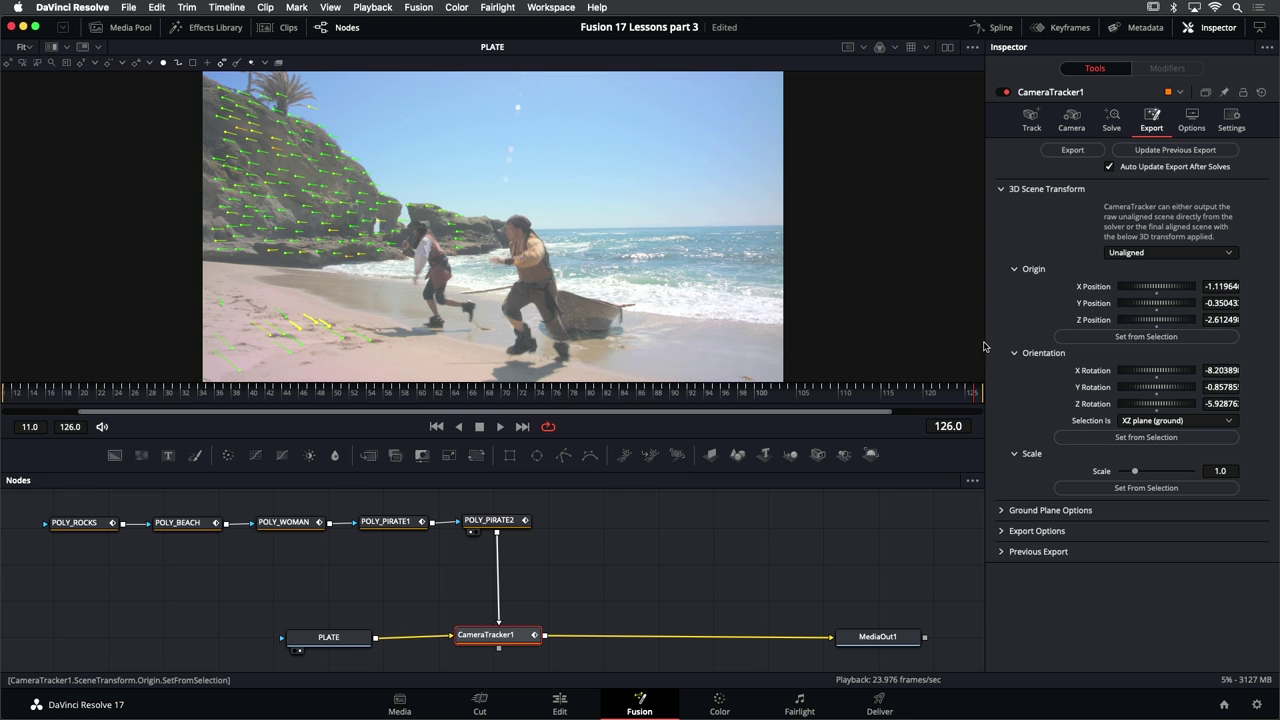
click(436, 427)
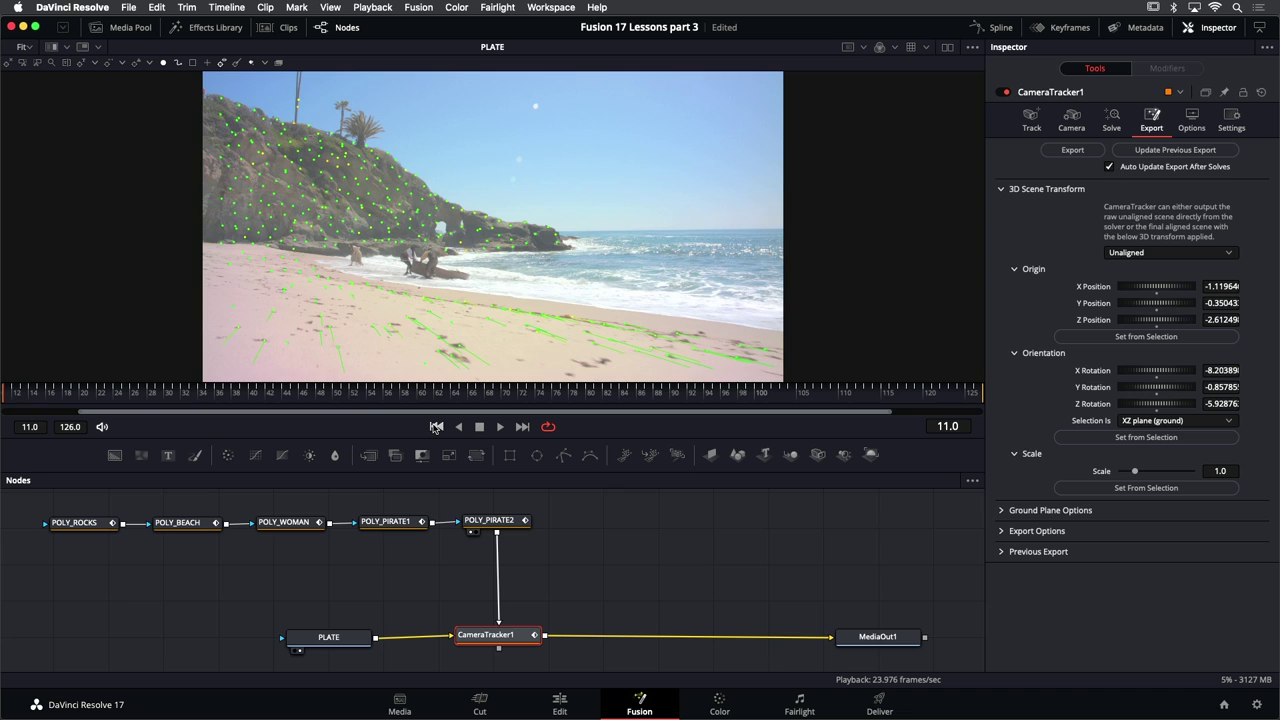
key(super+s)
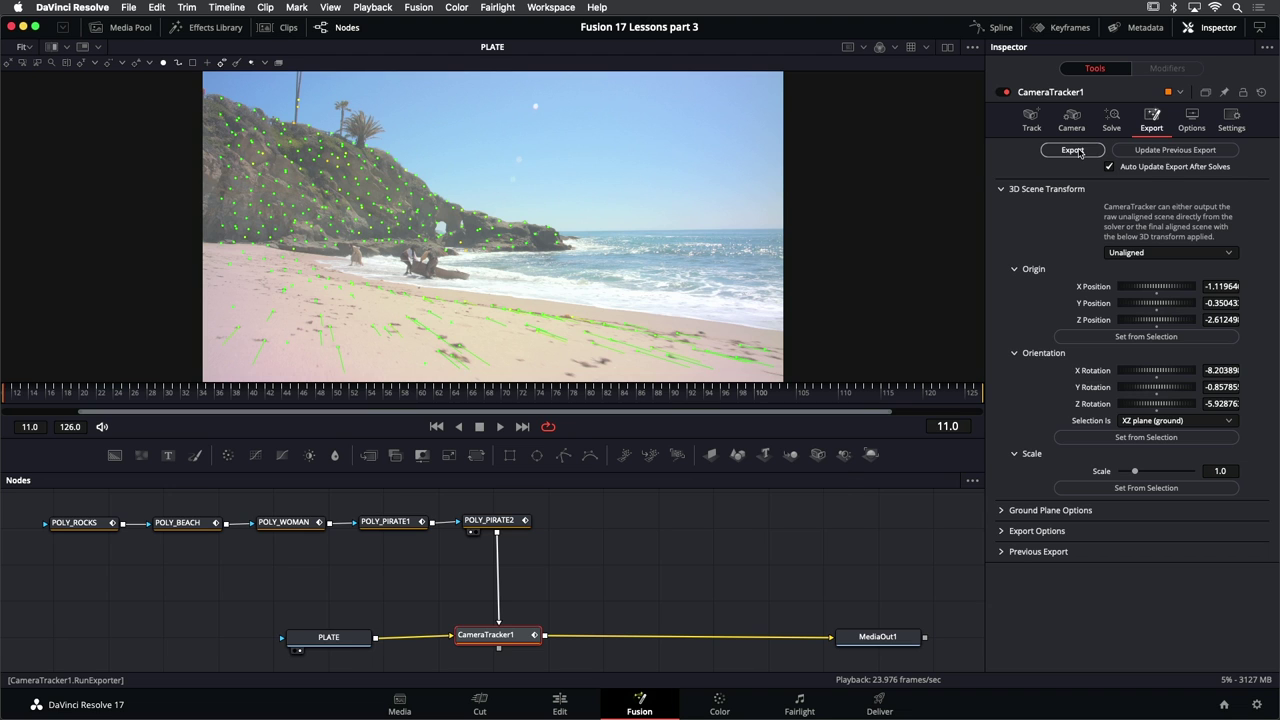
Export Camera3D1, PointCloud3D1, GroundPlane, Merge3D1 and the renderer, placing them below CameraTracker1
click(1072, 150)
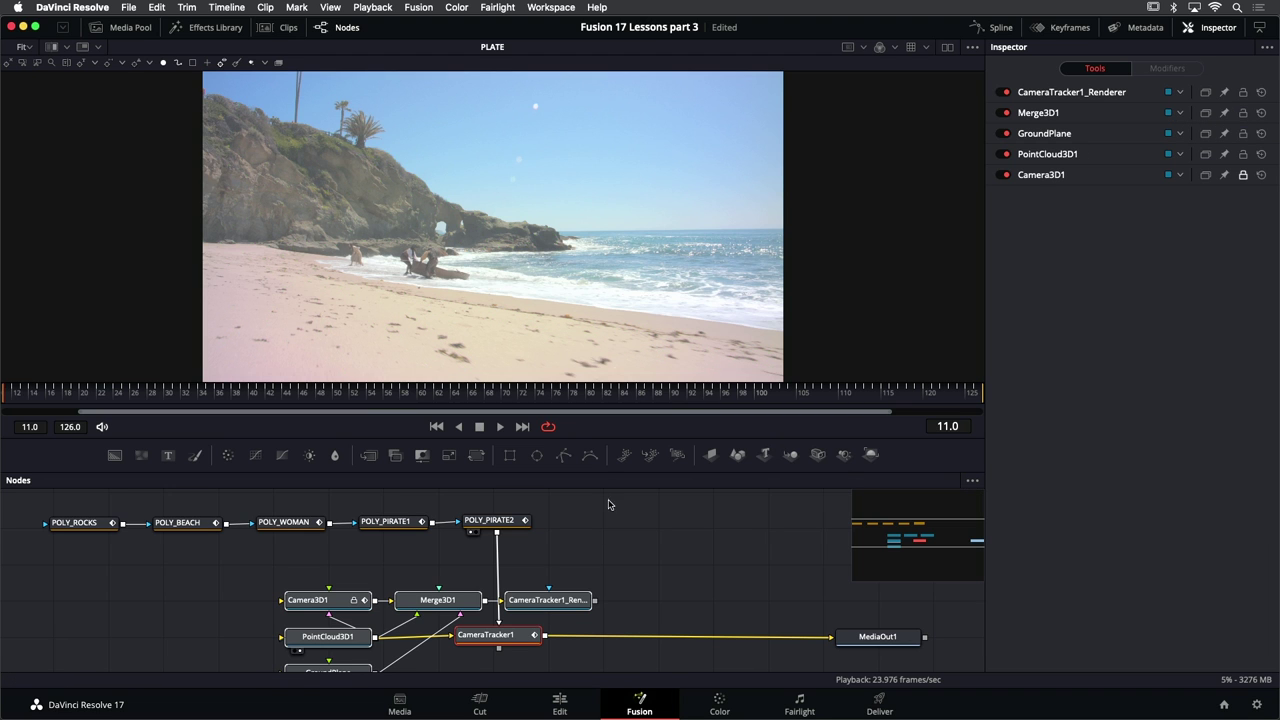
scroll(607, 521, down, 2)
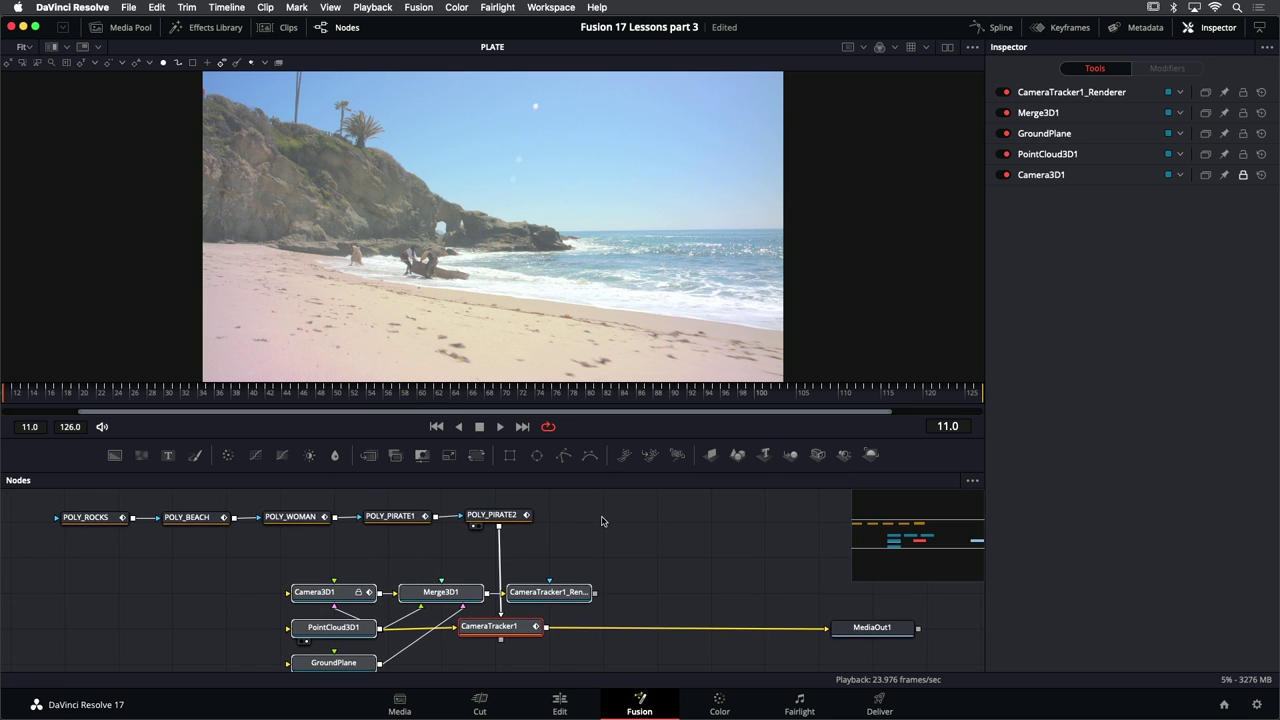
scroll(655, 542, down, 3)
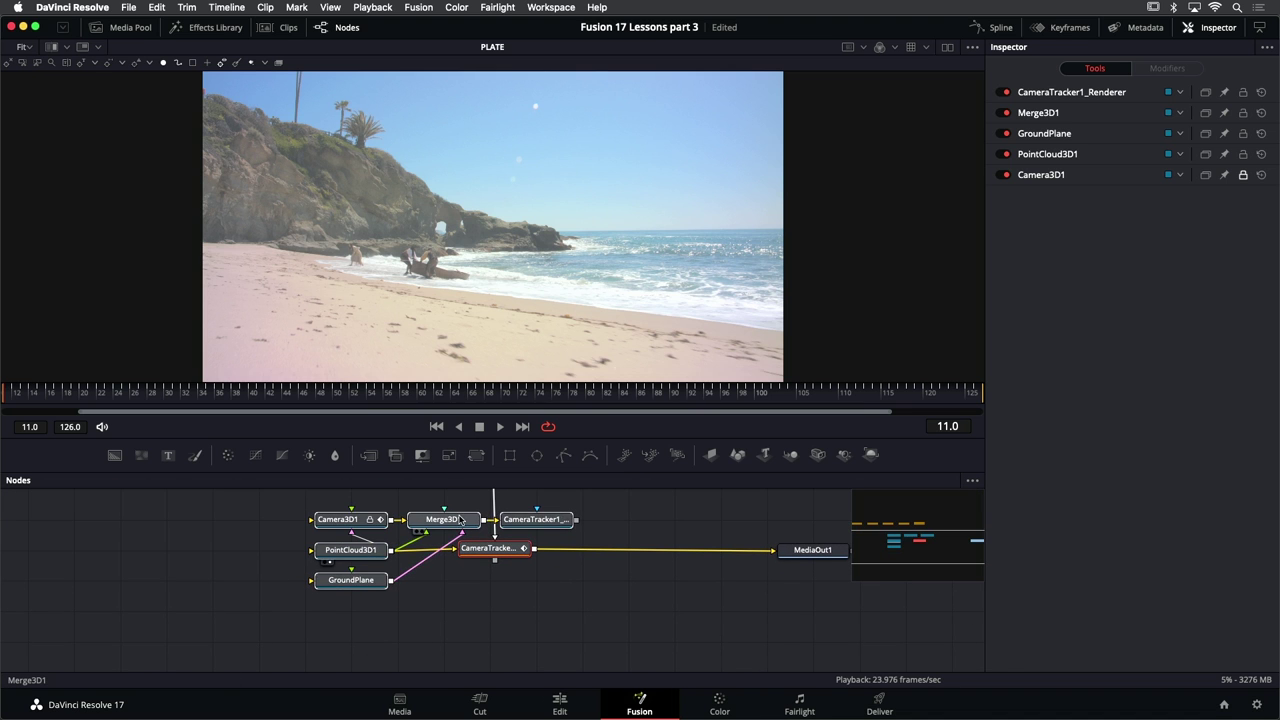
drag(460, 518, 459, 603)
scroll(480, 600, down, 2)
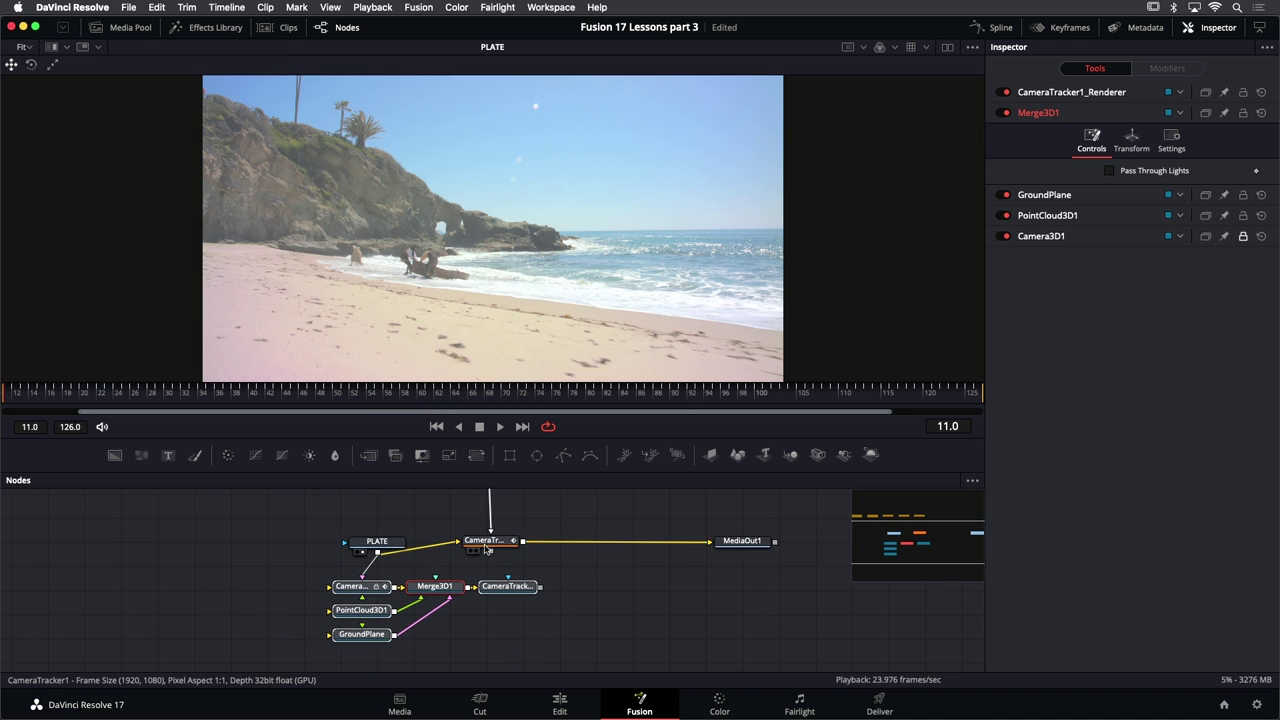
scroll(487, 598, down, 1)
scroll(487, 598, down, 2)
drag(470, 542, 504, 543)
scroll(452, 534, up, 4)
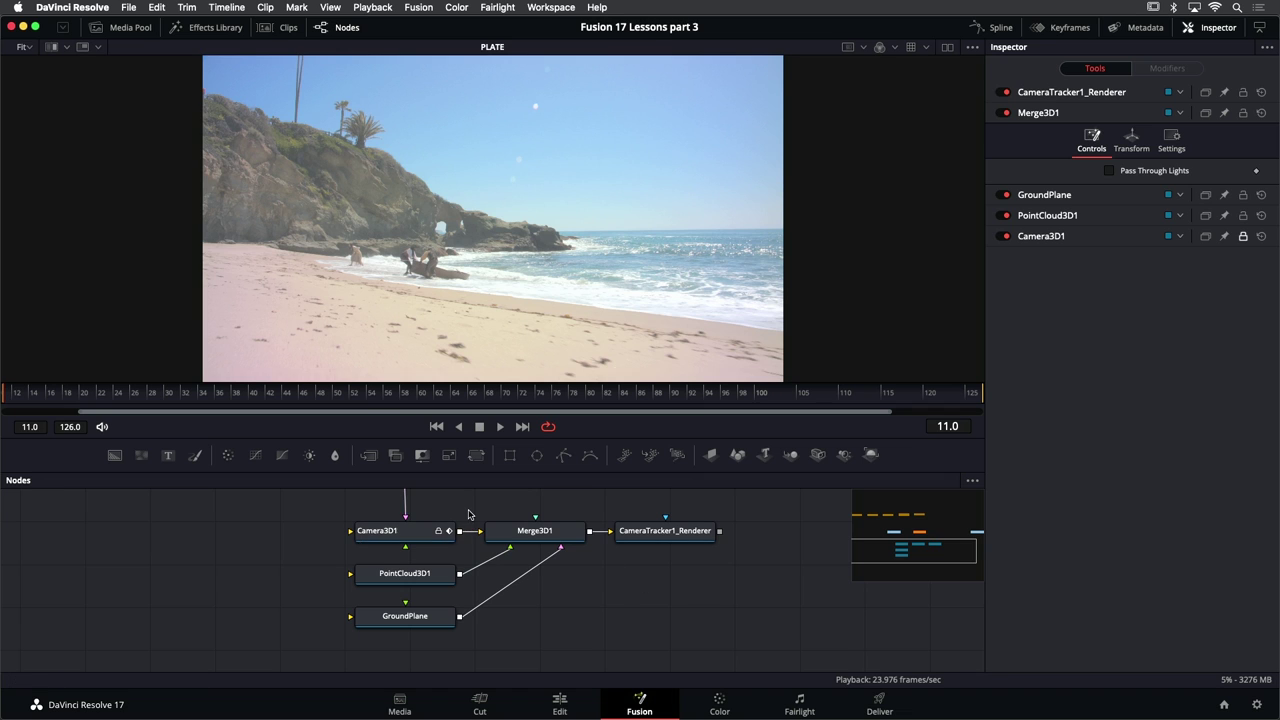
click(425, 535)
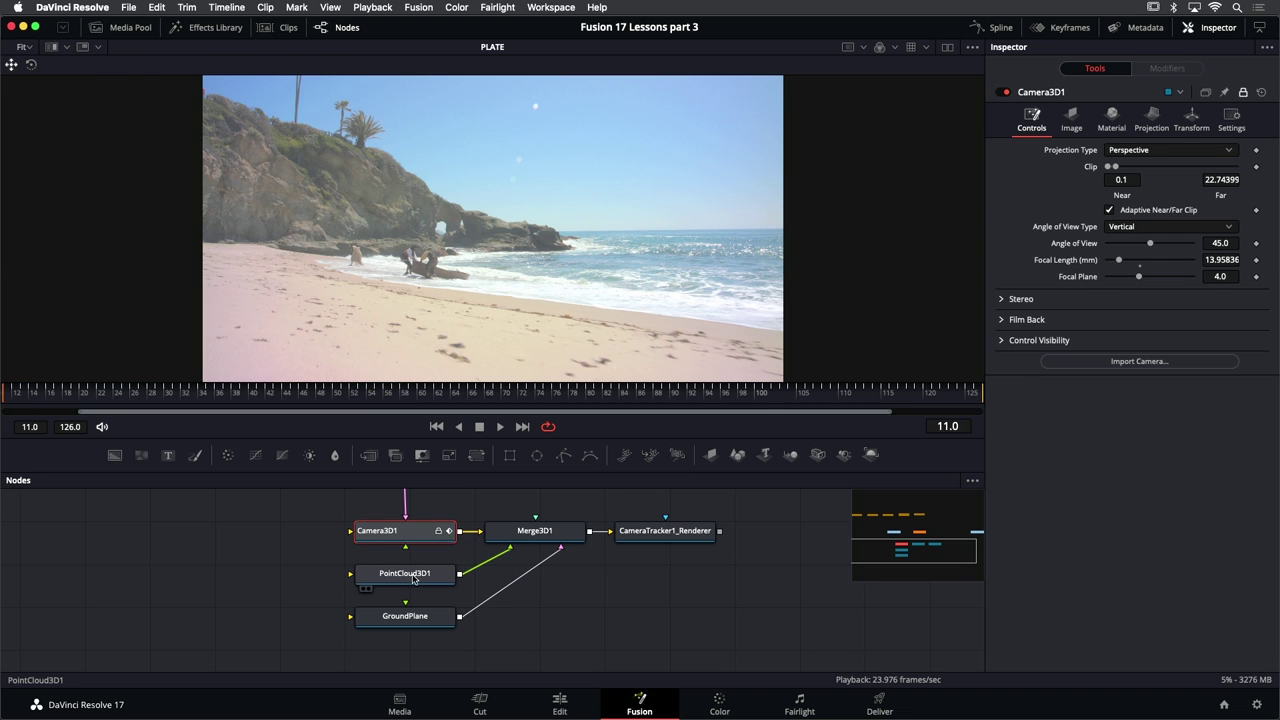
click(414, 577)
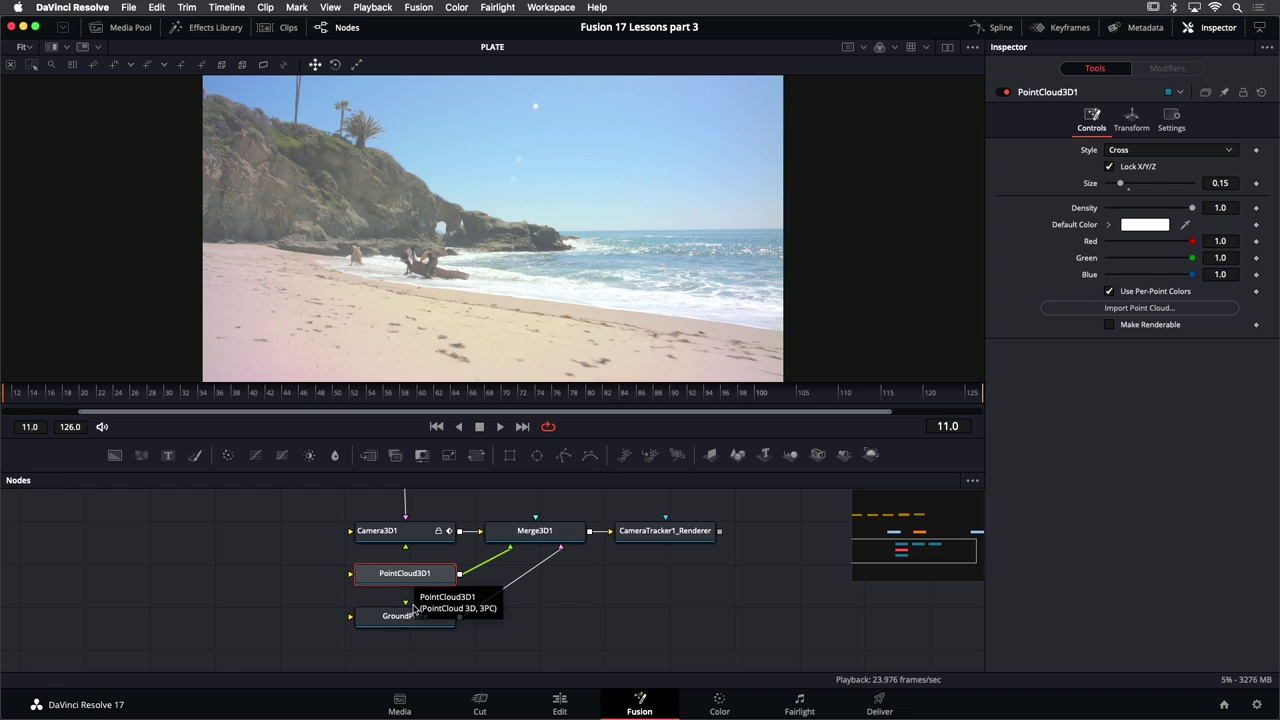
click(405, 620)
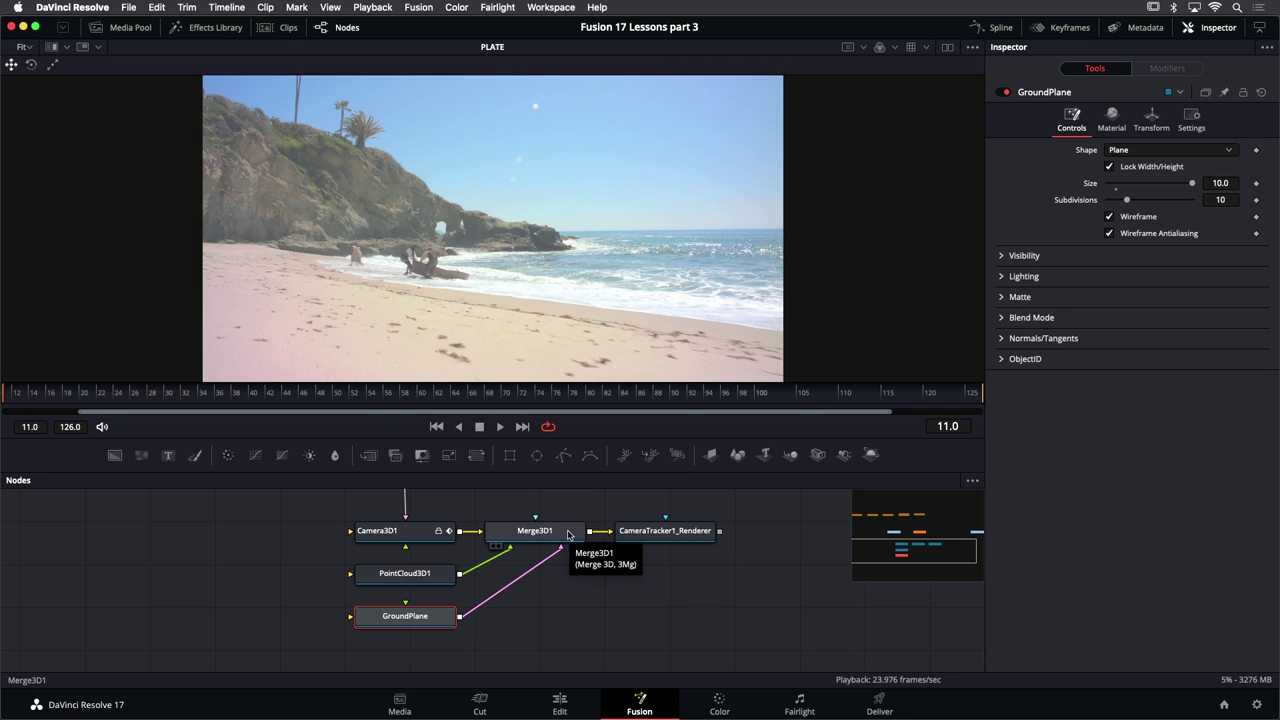
click(673, 539)
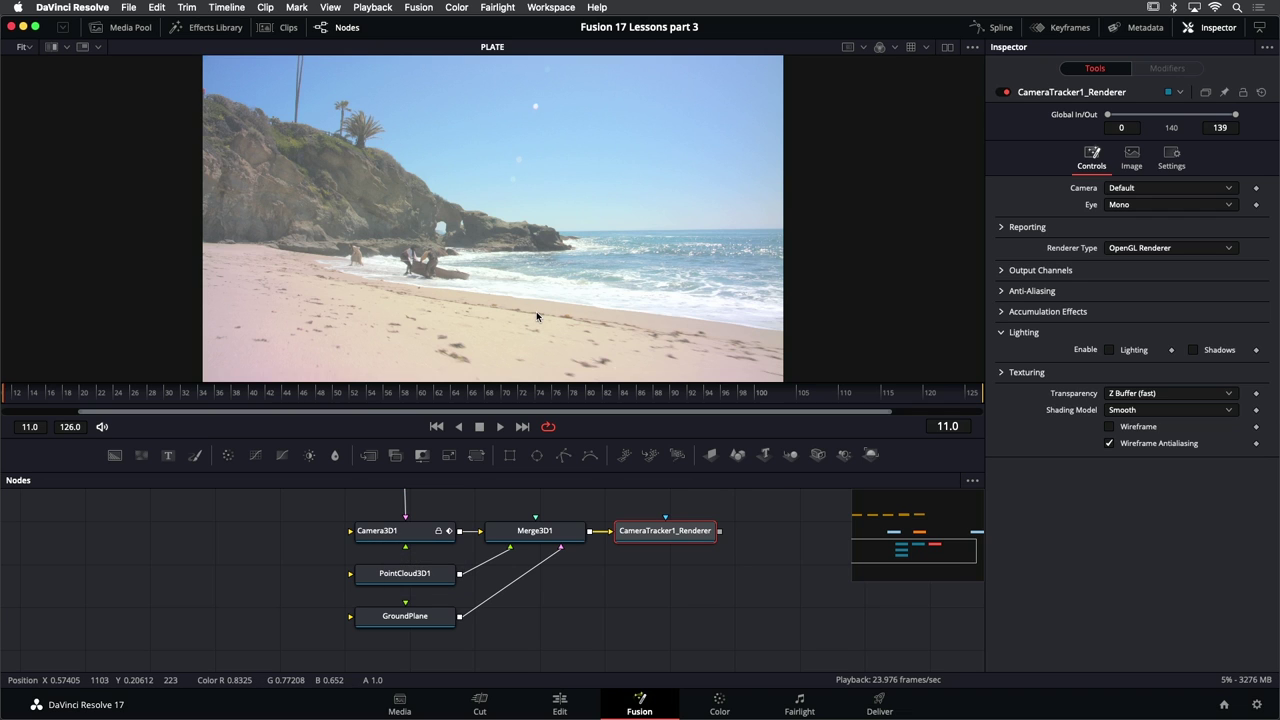
click(555, 536)
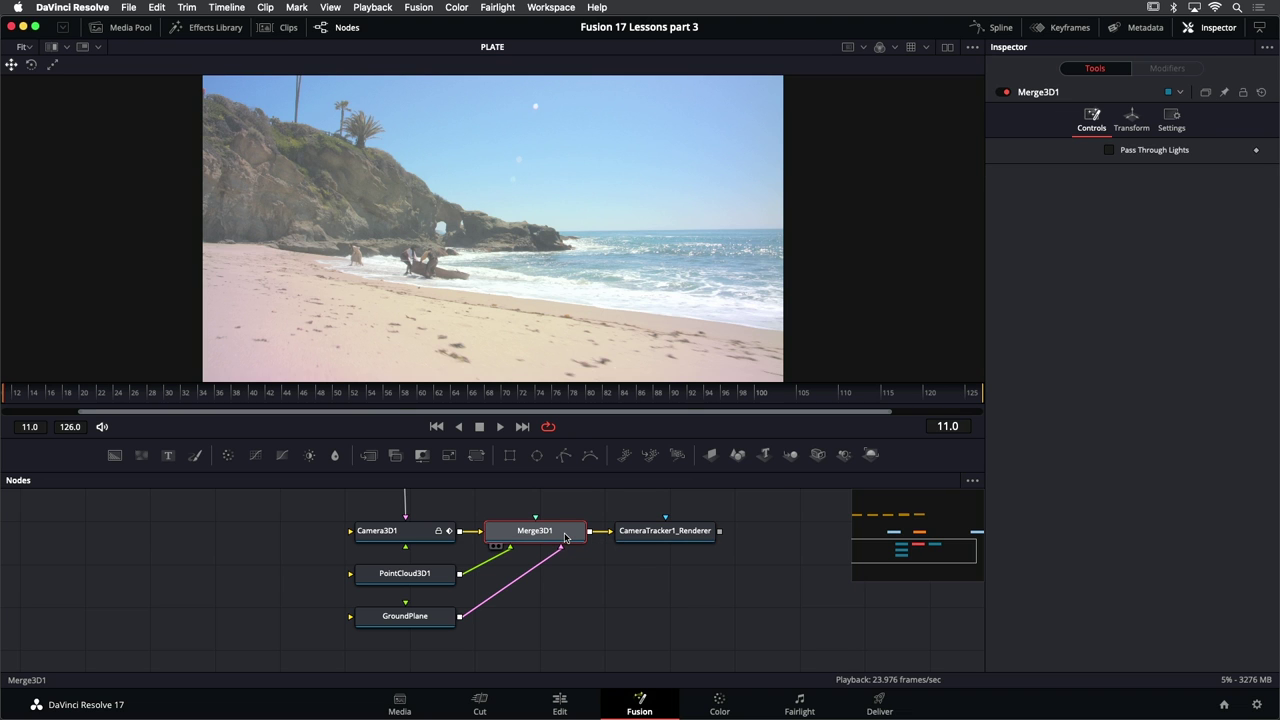
Show Merge3D1 in the viewer and orbit around the image plane and point cloud
key(1)
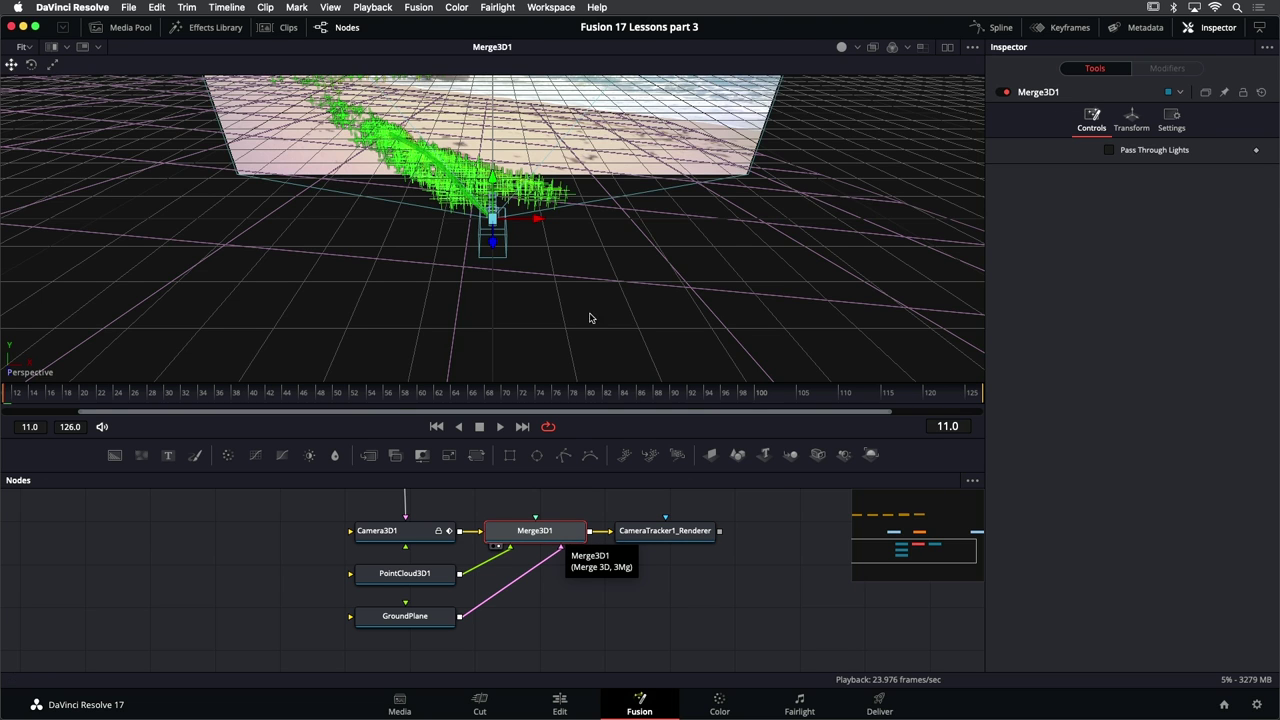
scroll(558, 277, down, 5)
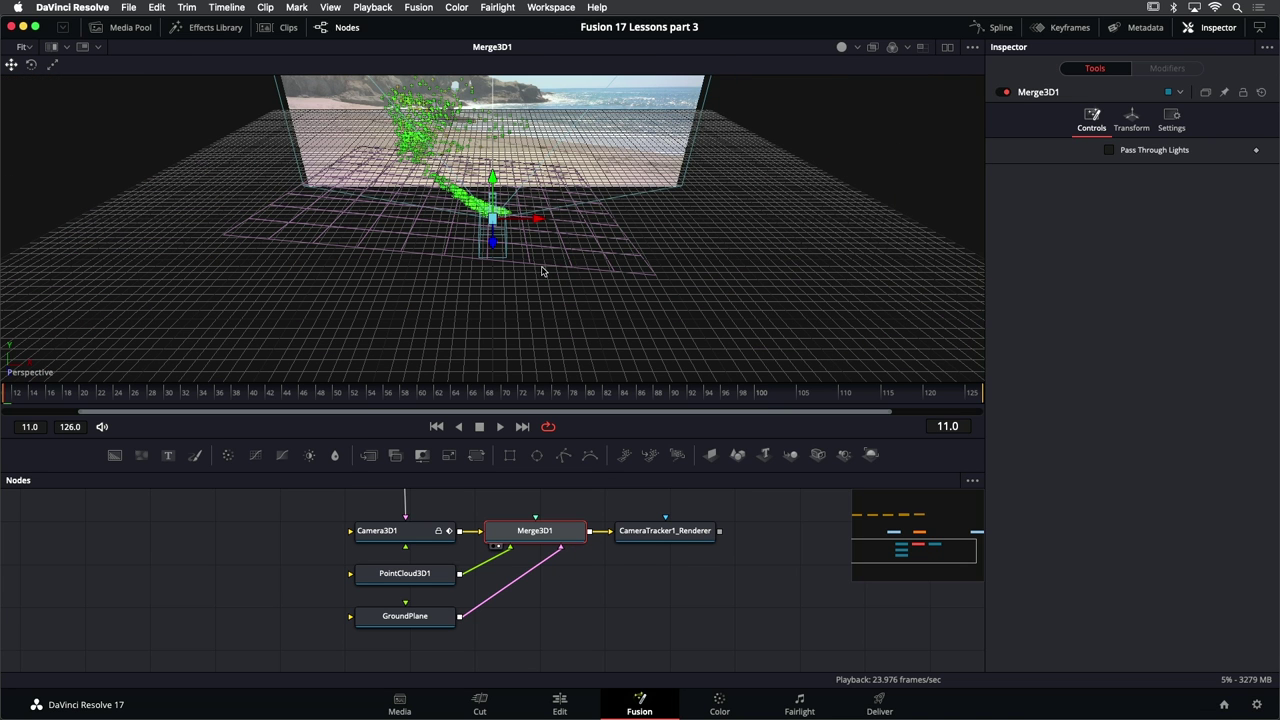
drag(530, 273, 540, 220)
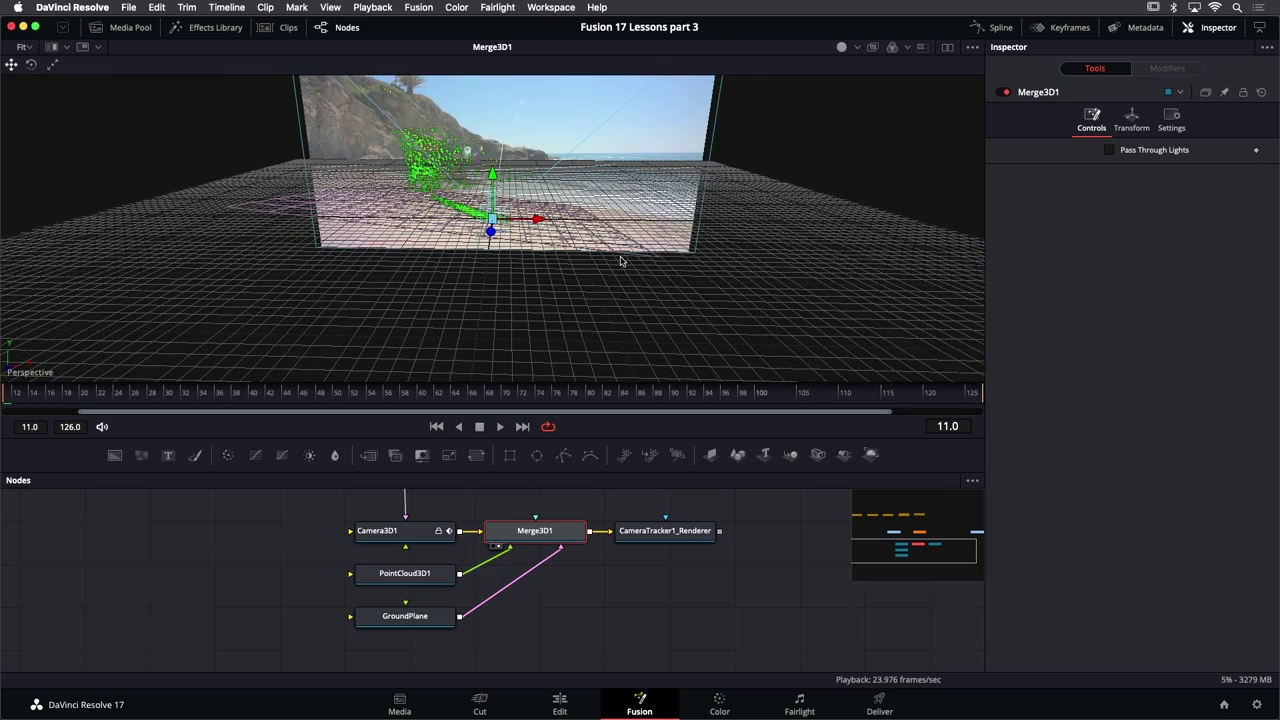
drag(620, 260, 445, 208)
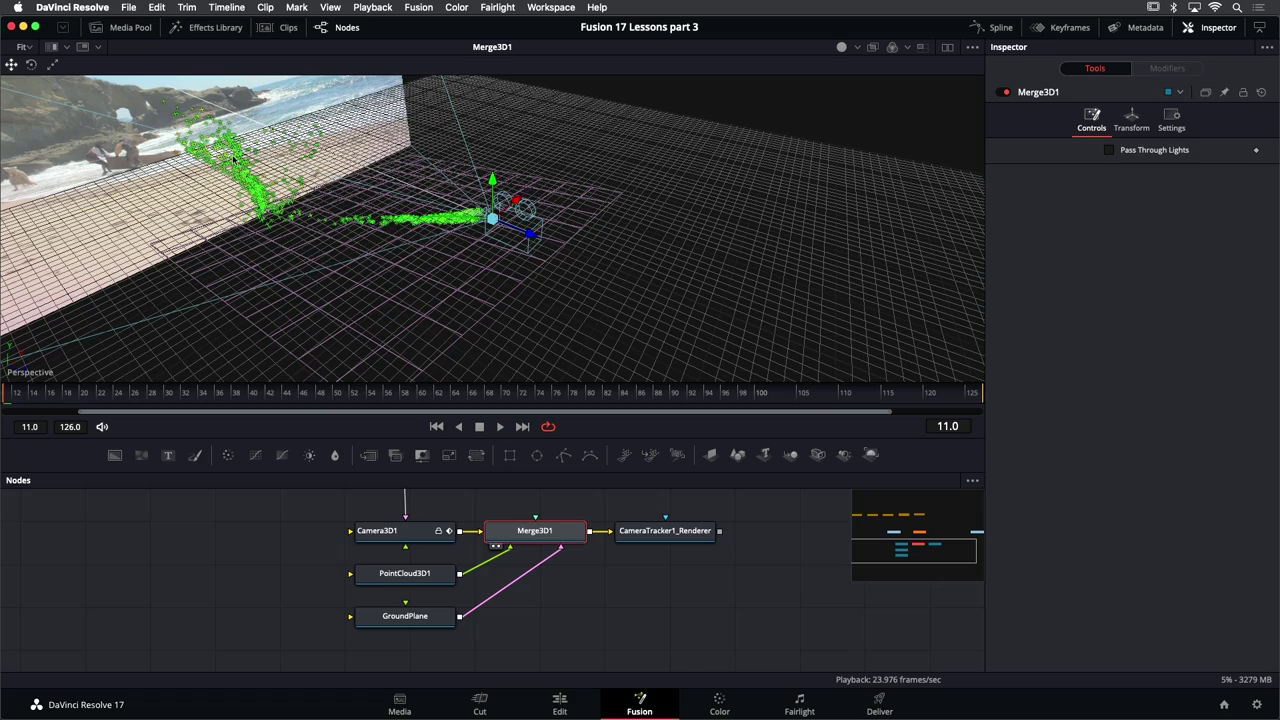
drag(427, 224, 578, 194)
Play the 3D scene, stop and return to the first frame, then orbit the view again
key(space)
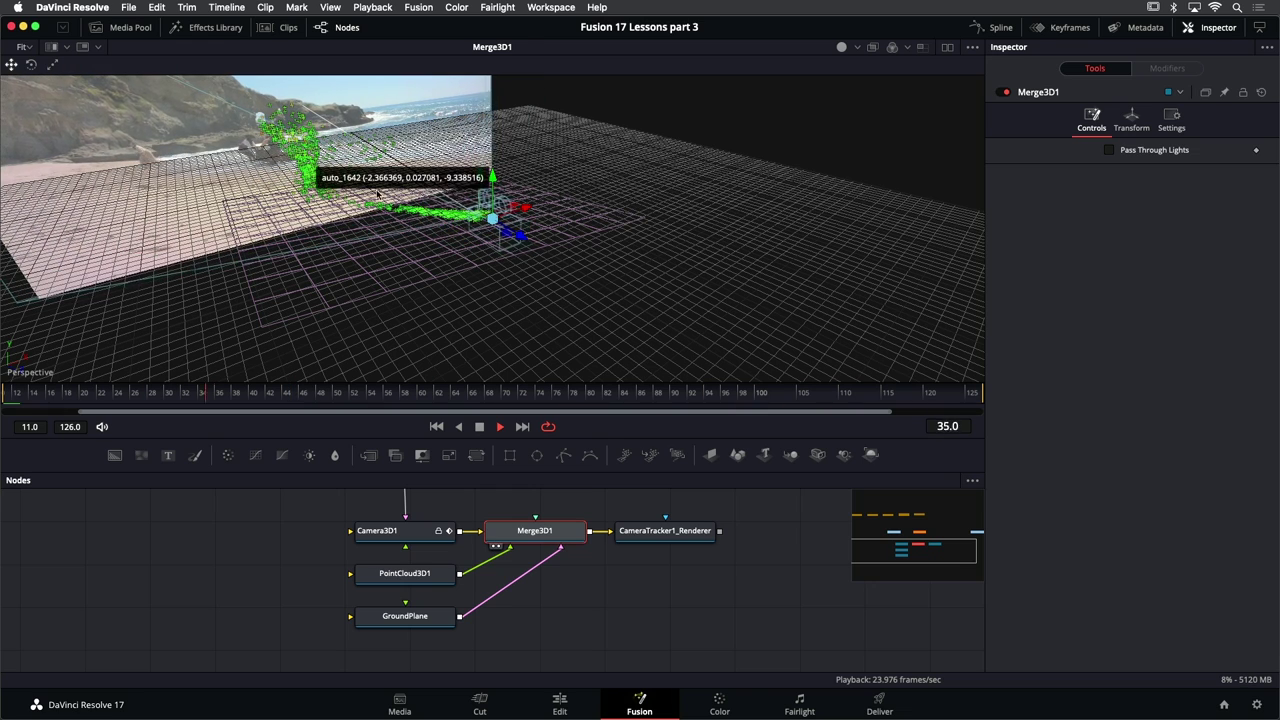
click(479, 427)
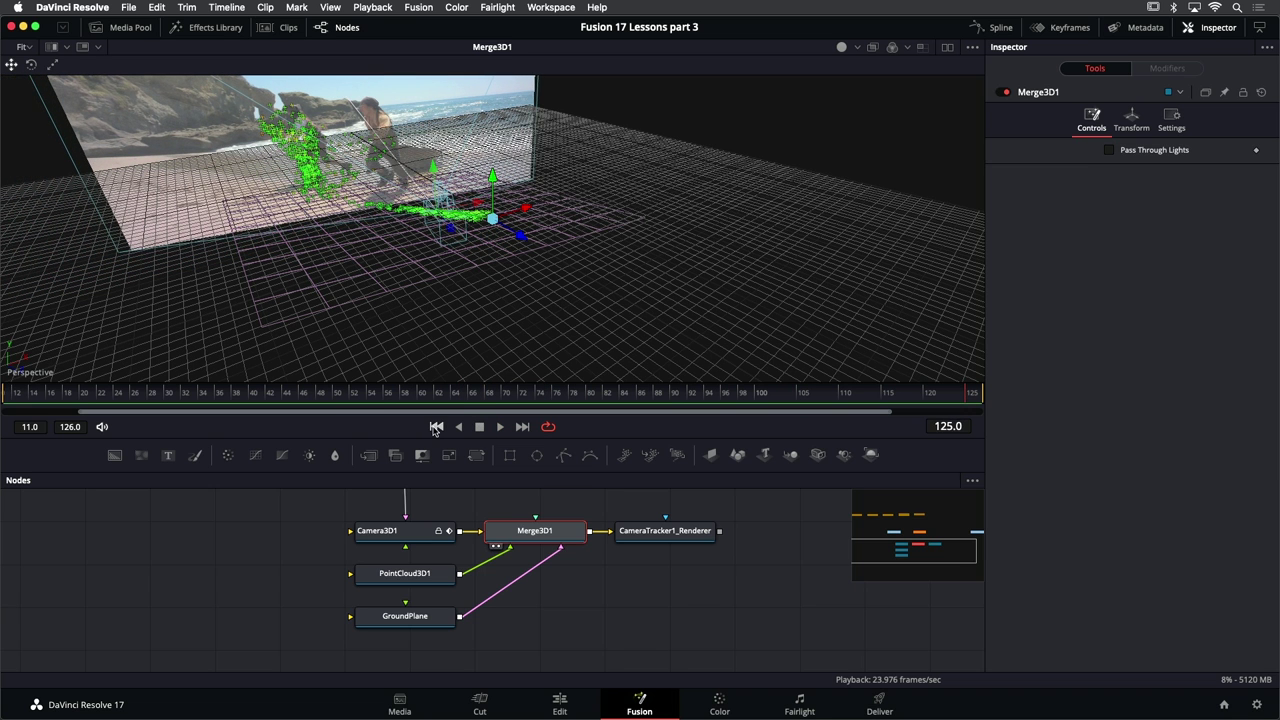
click(436, 427)
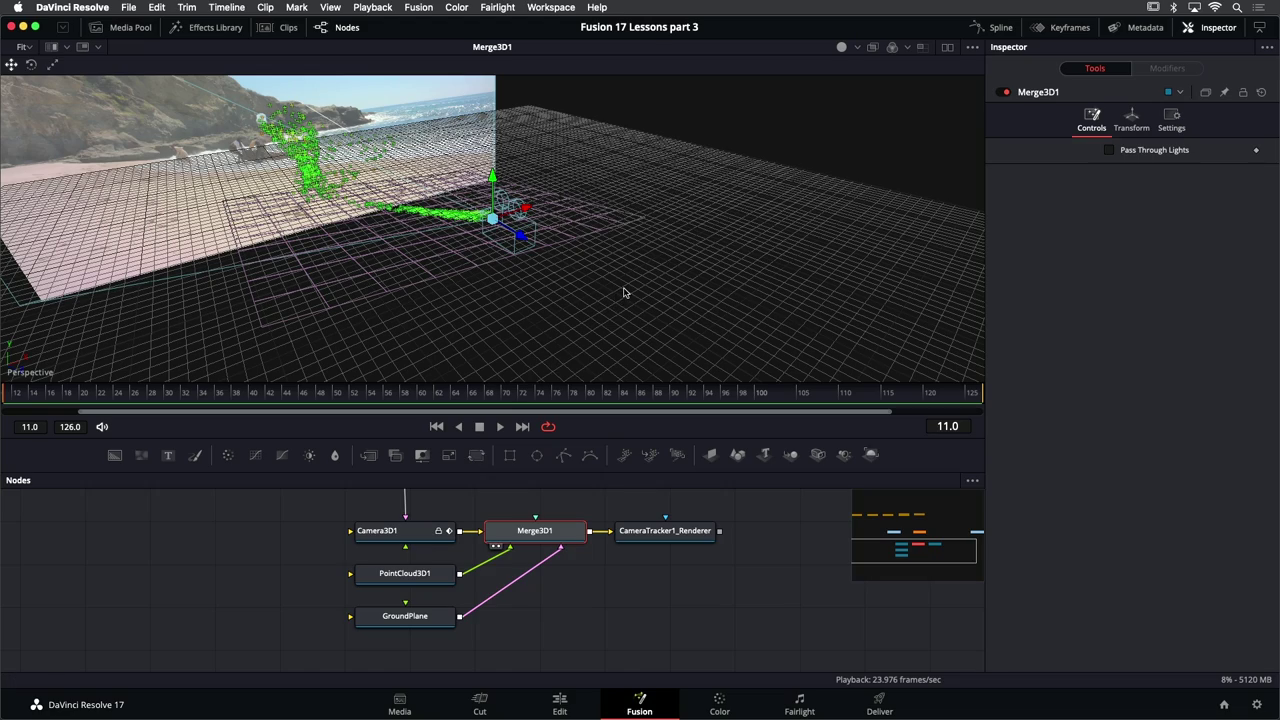
drag(625, 294, 410, 326)
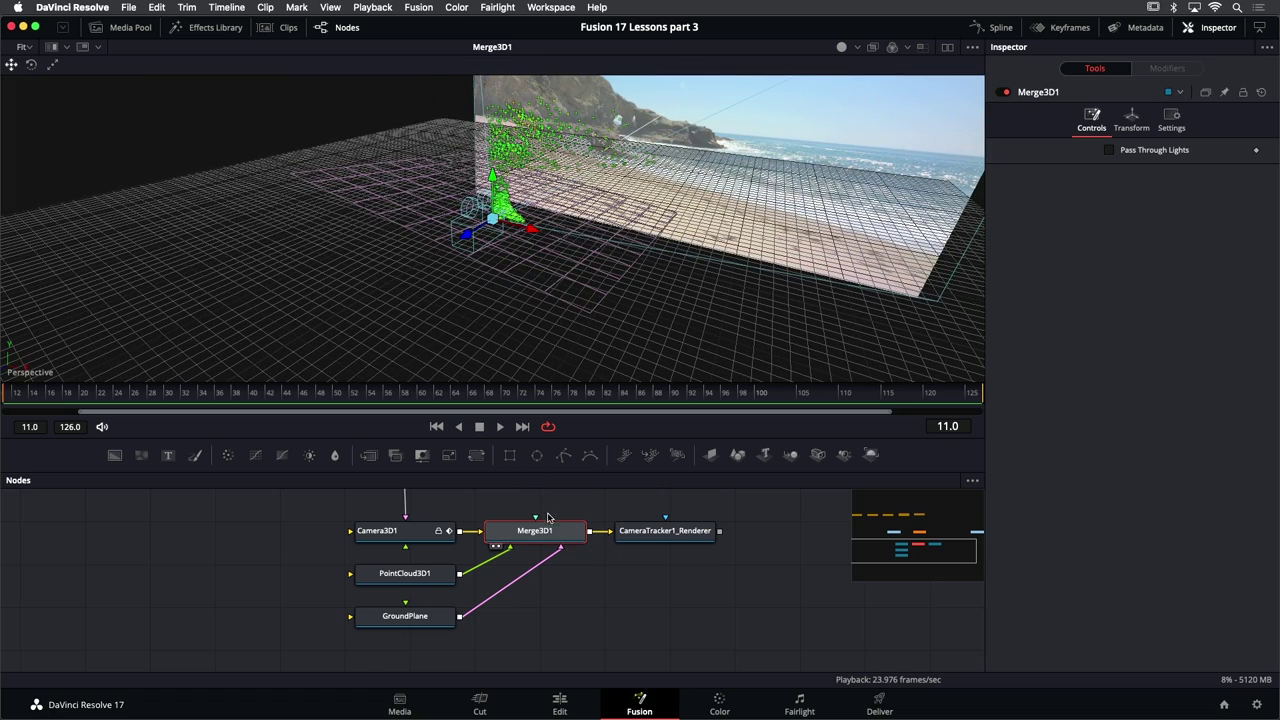
scroll(550, 520, up, 3)
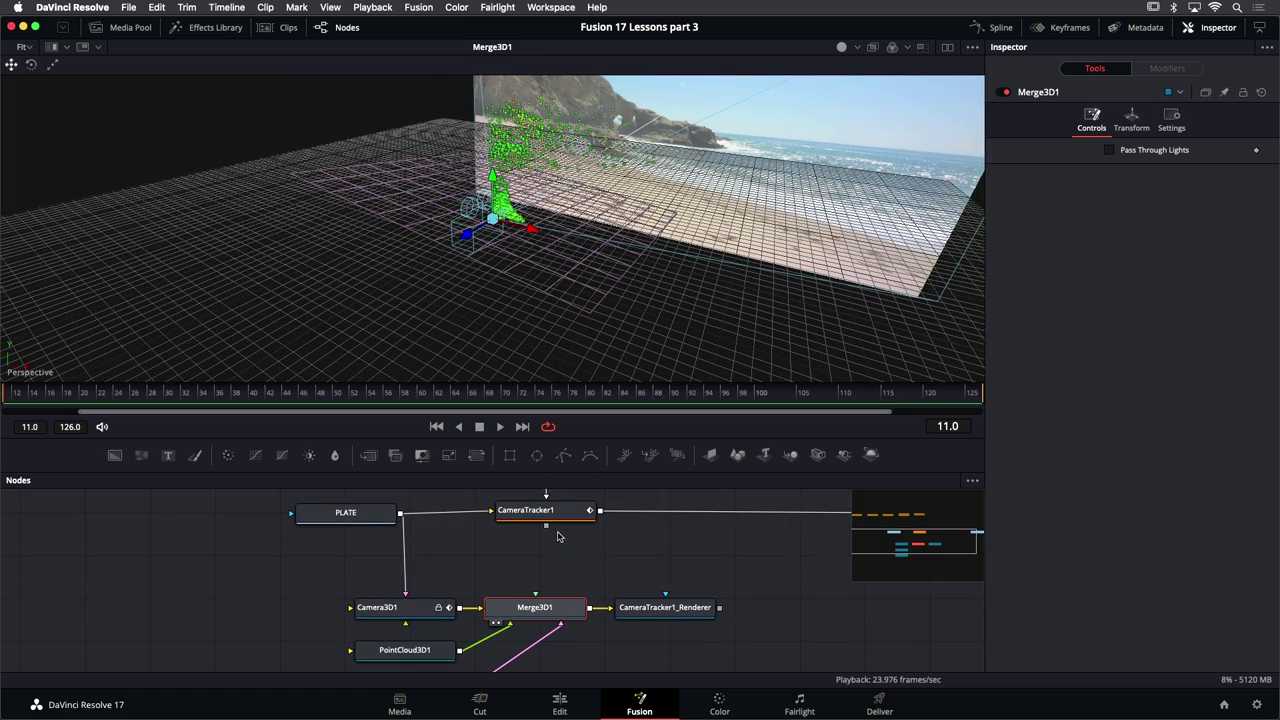
View PLATE, move CameraTracker1 aside, and link PLATE's output directly to MediaOut1
click(346, 514)
key(1)
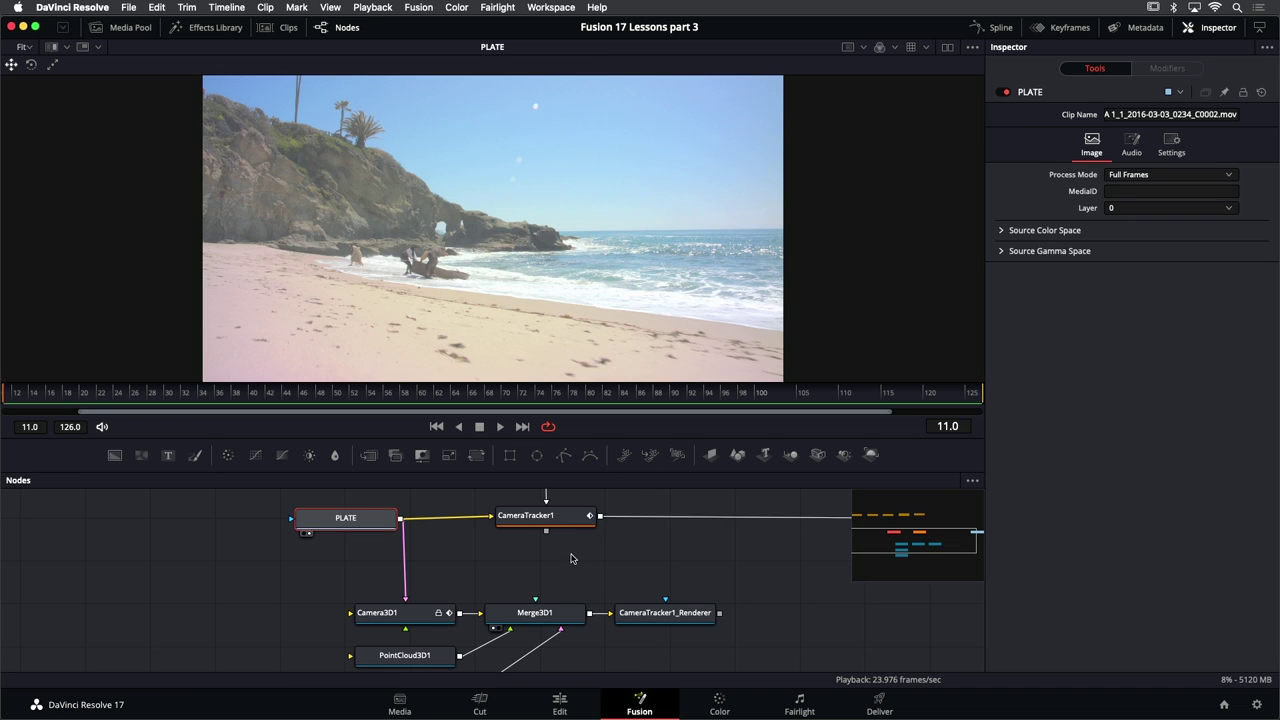
scroll(555, 566, down, 5)
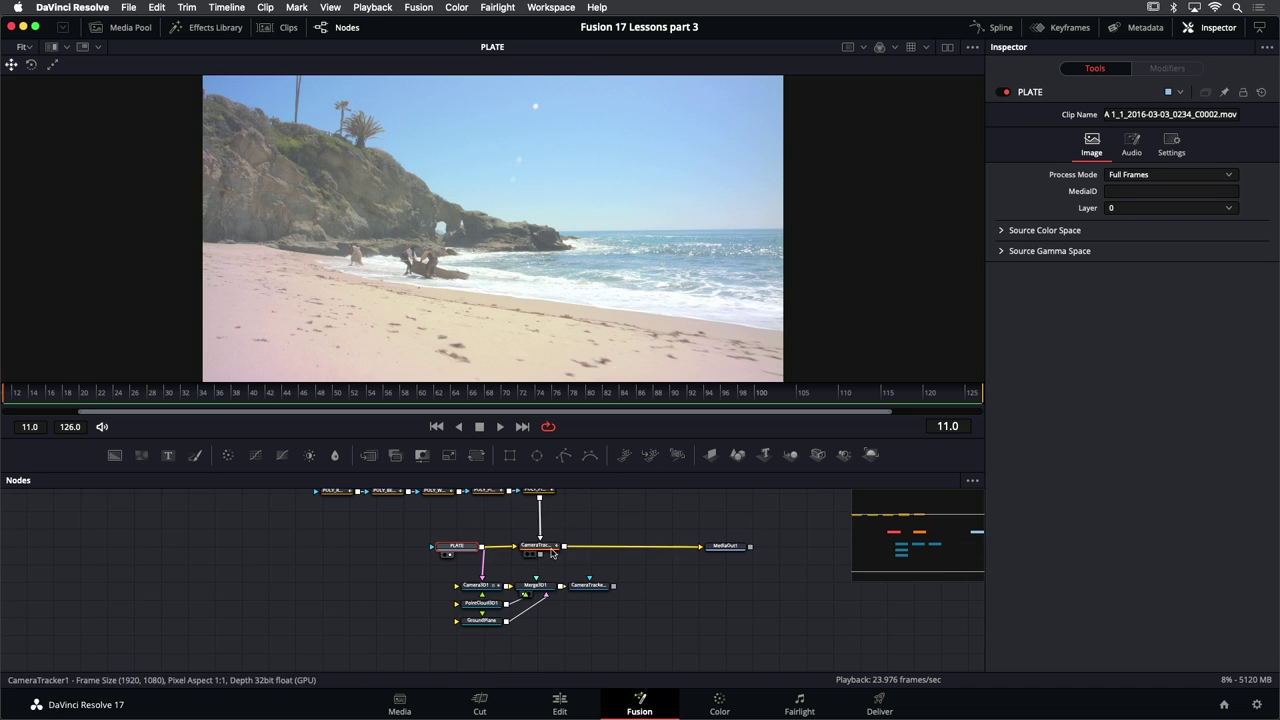
drag(524, 583, 519, 555)
click(519, 555)
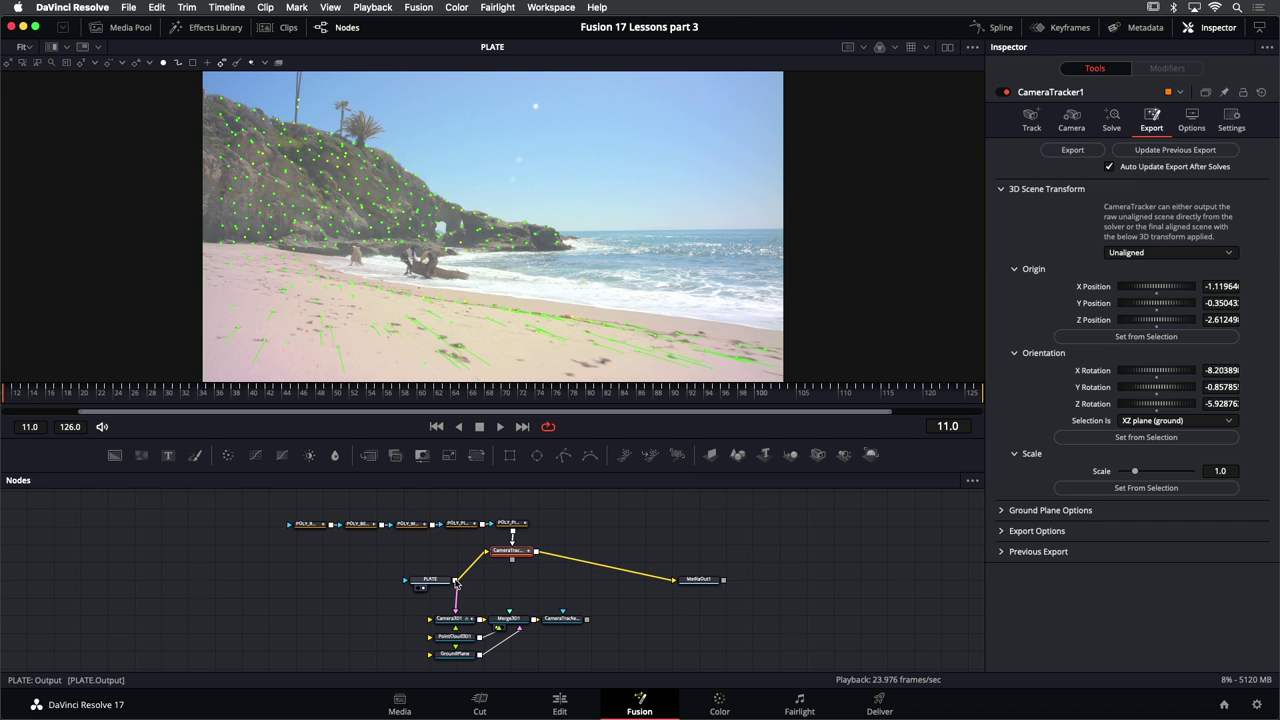
drag(456, 583, 676, 584)
Tidy the POLY mask node chain in the node graph and save the project
scroll(320, 511, left, 2)
drag(318, 506, 536, 522)
scroll(533, 540, up, 3)
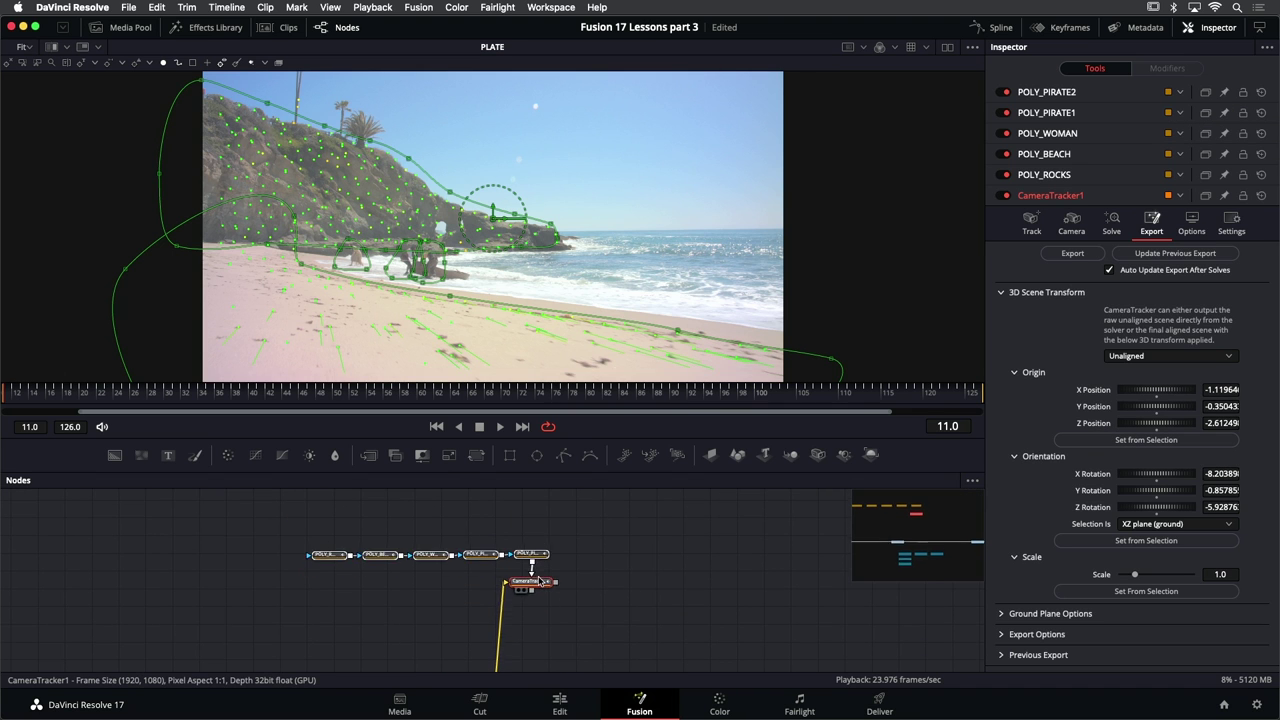
scroll(538, 582, down, 1)
scroll(568, 590, down, 1)
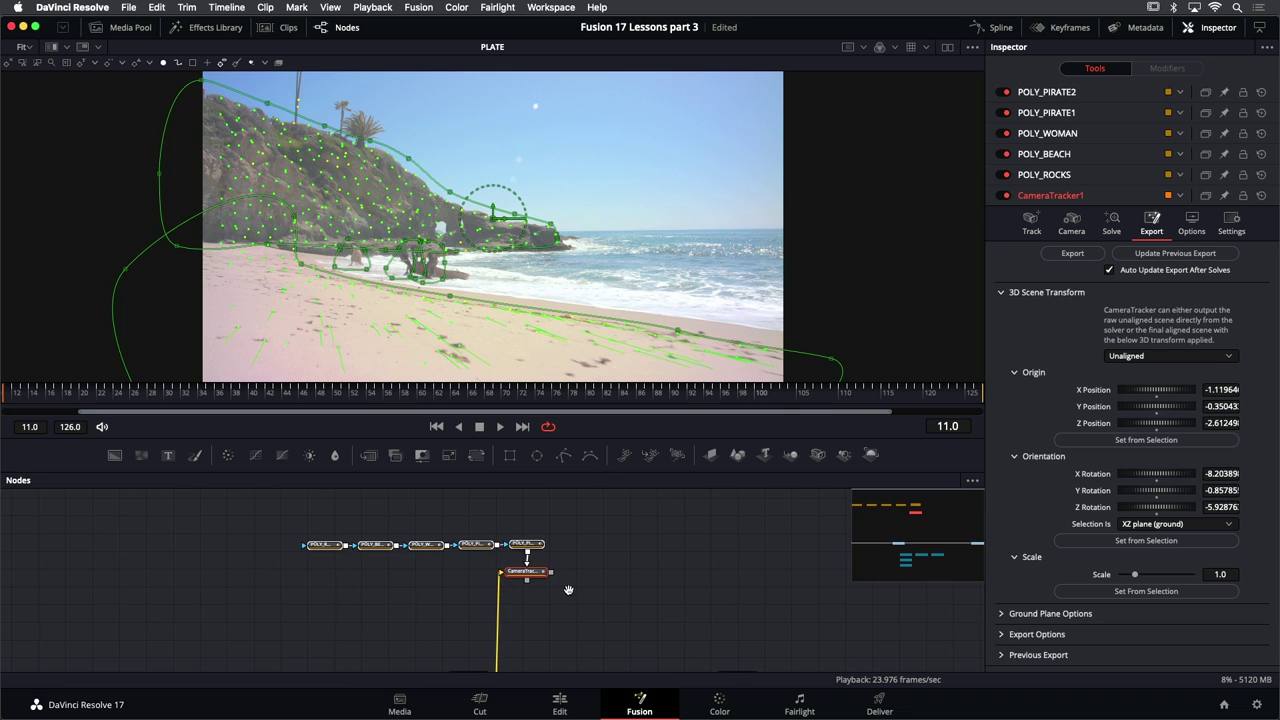
scroll(568, 590, down, 2)
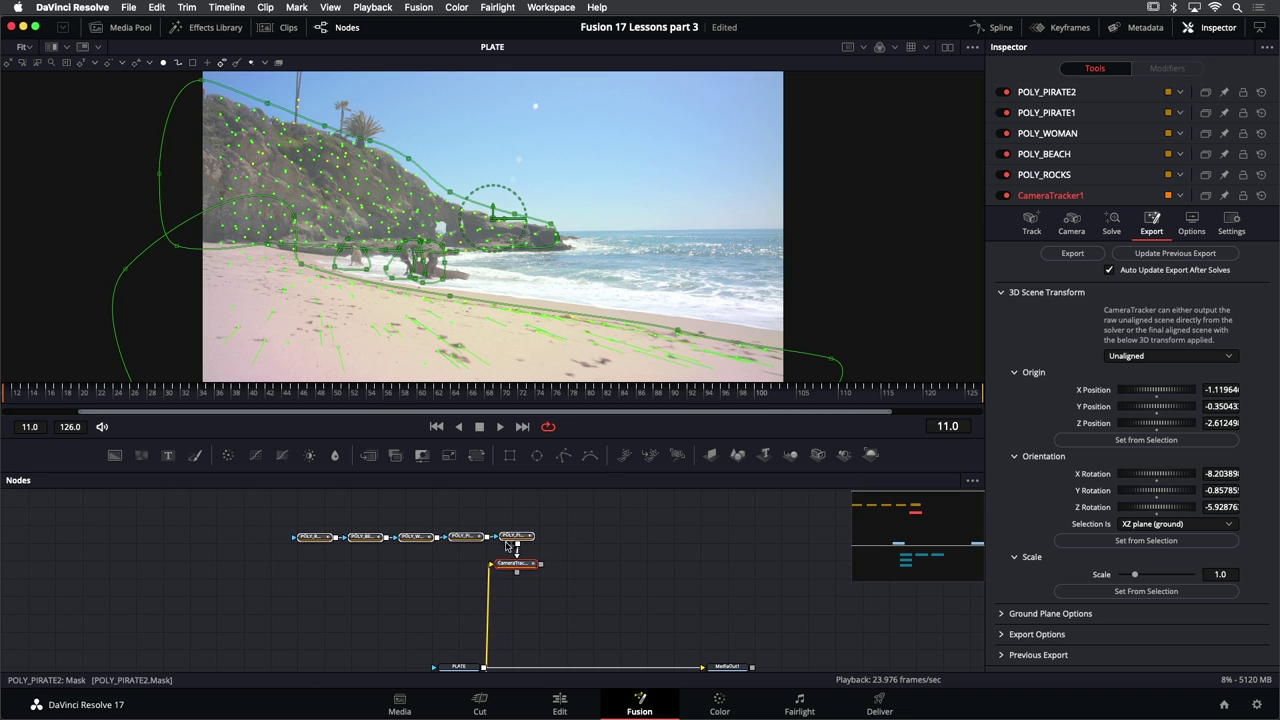
click(564, 581)
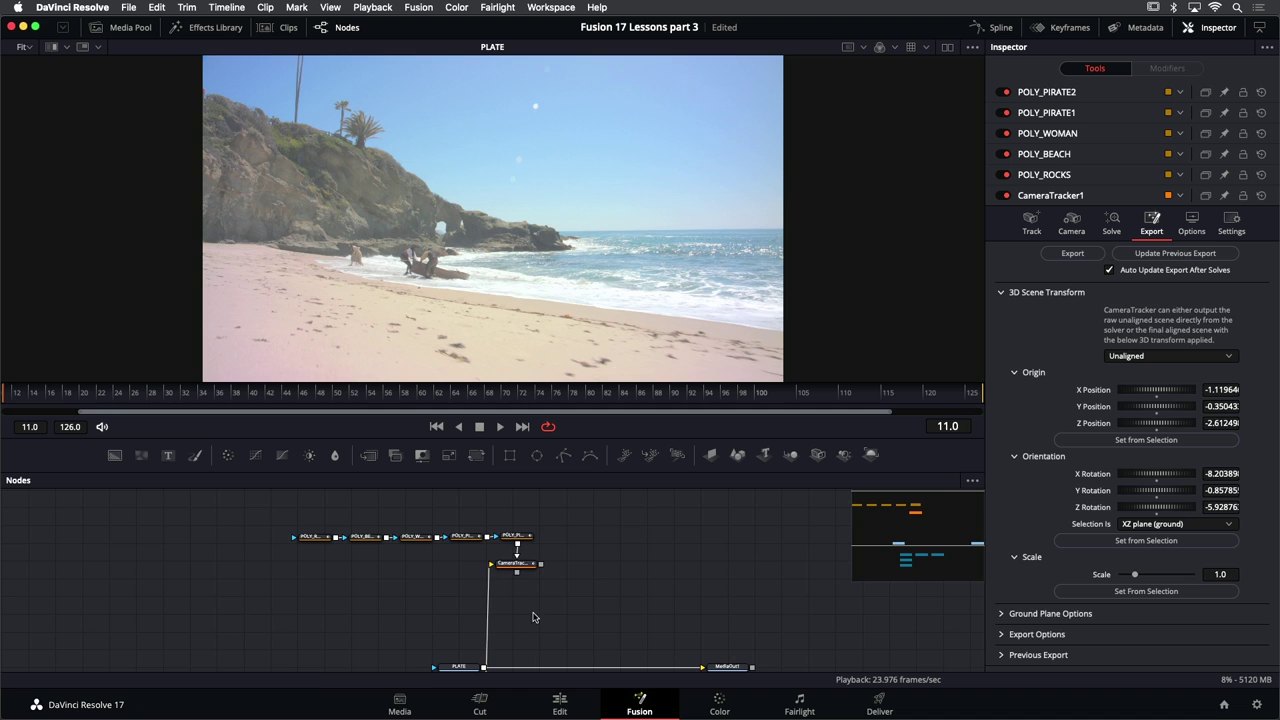
scroll(542, 634, down, 3)
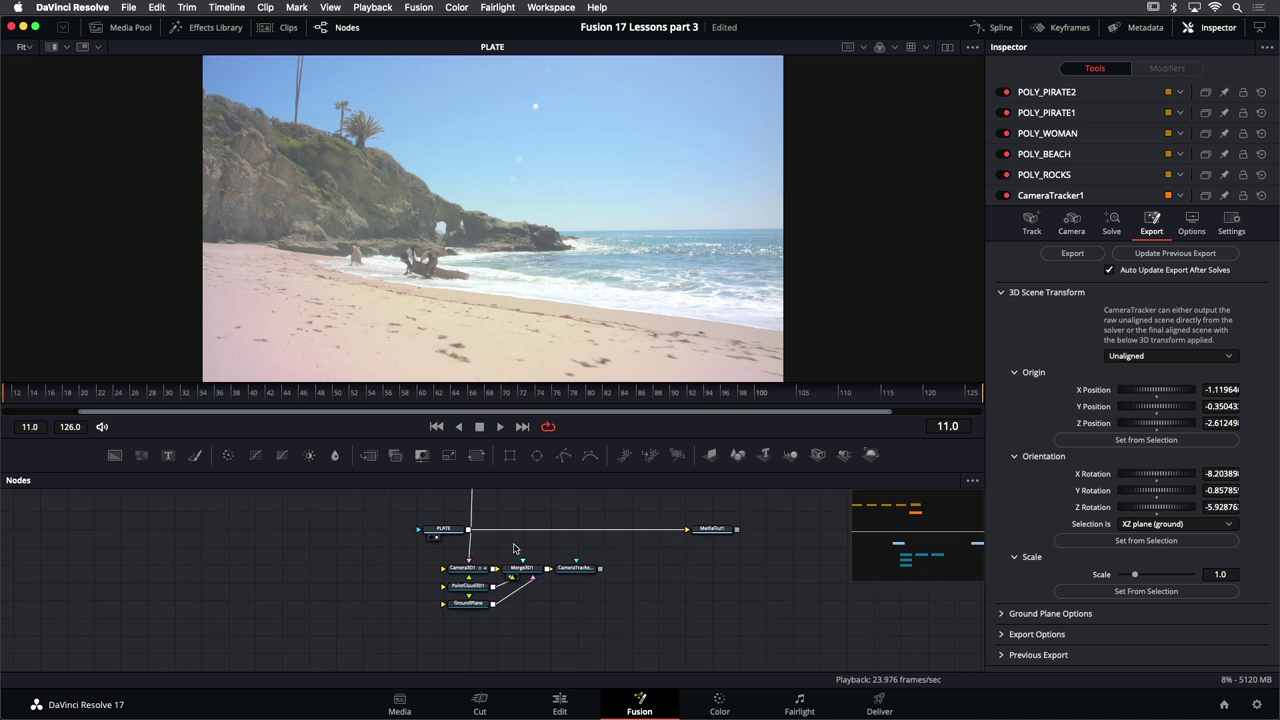
scroll(509, 549, down, 3)
key(super+s)
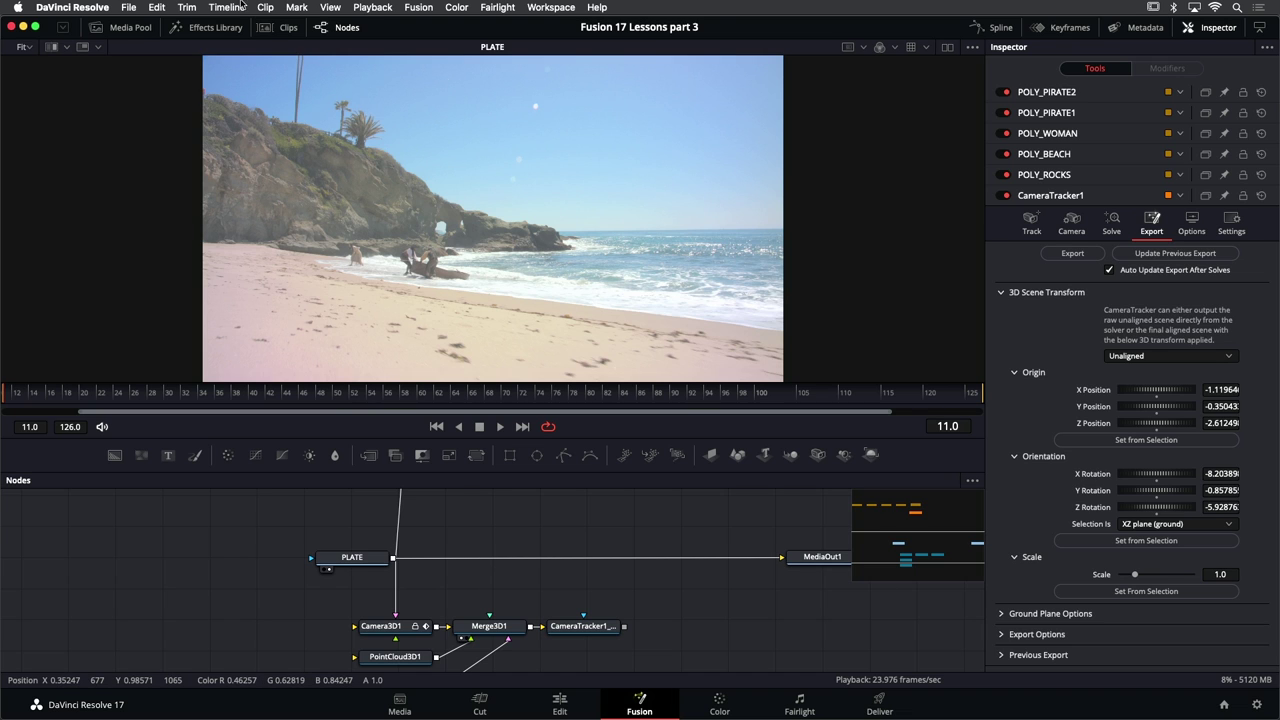
Drag PirateShip.png from the Media Pool's 3D tracking bin into the node graph
click(131, 27)
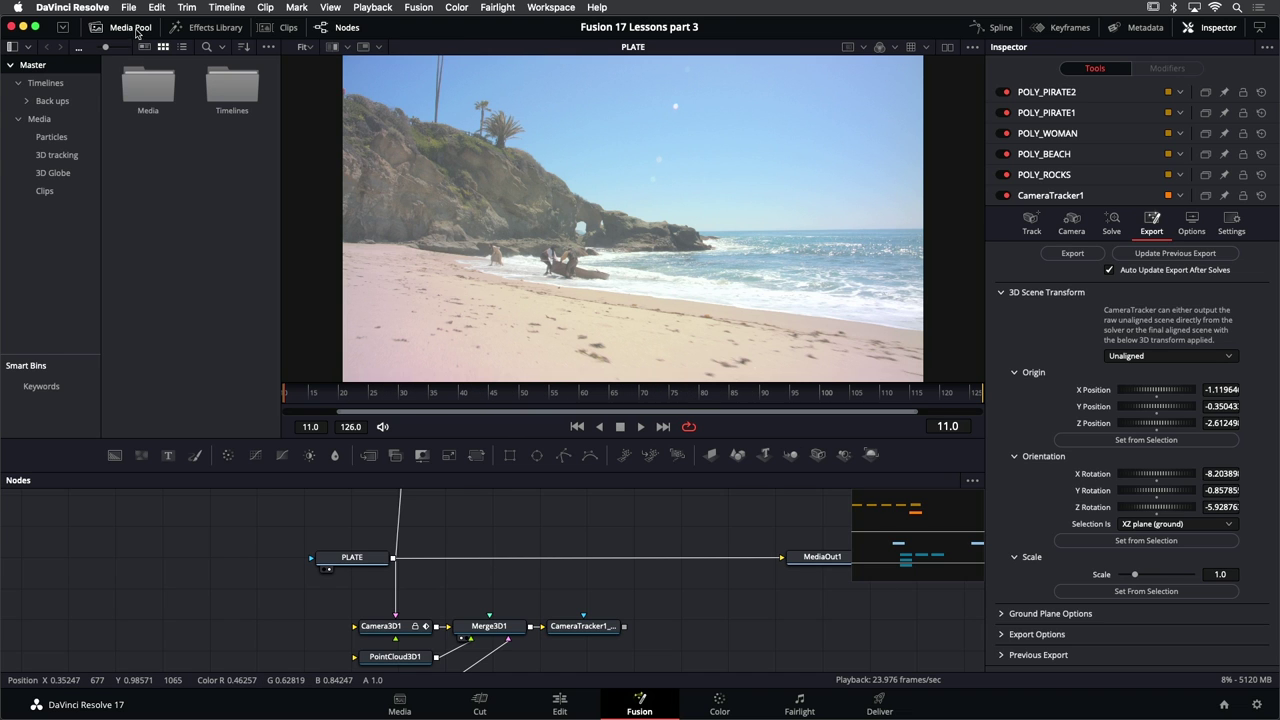
click(60, 155)
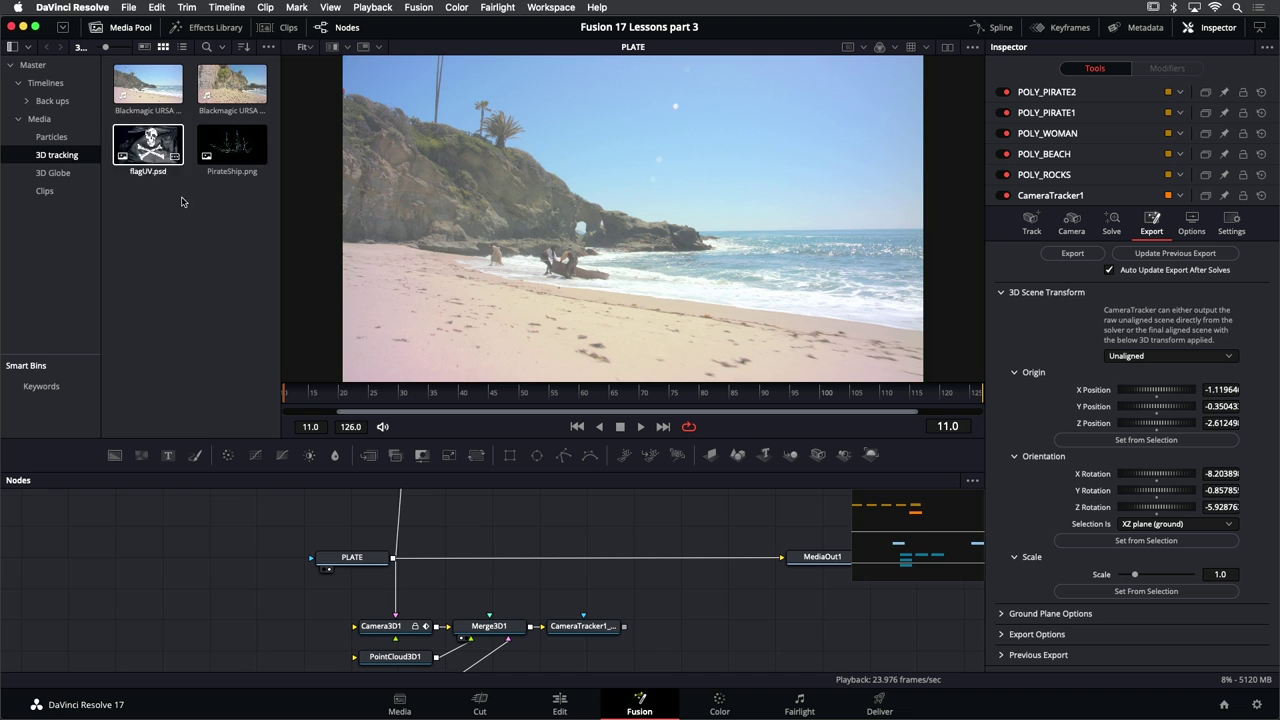
drag(228, 145, 550, 521)
key(1)
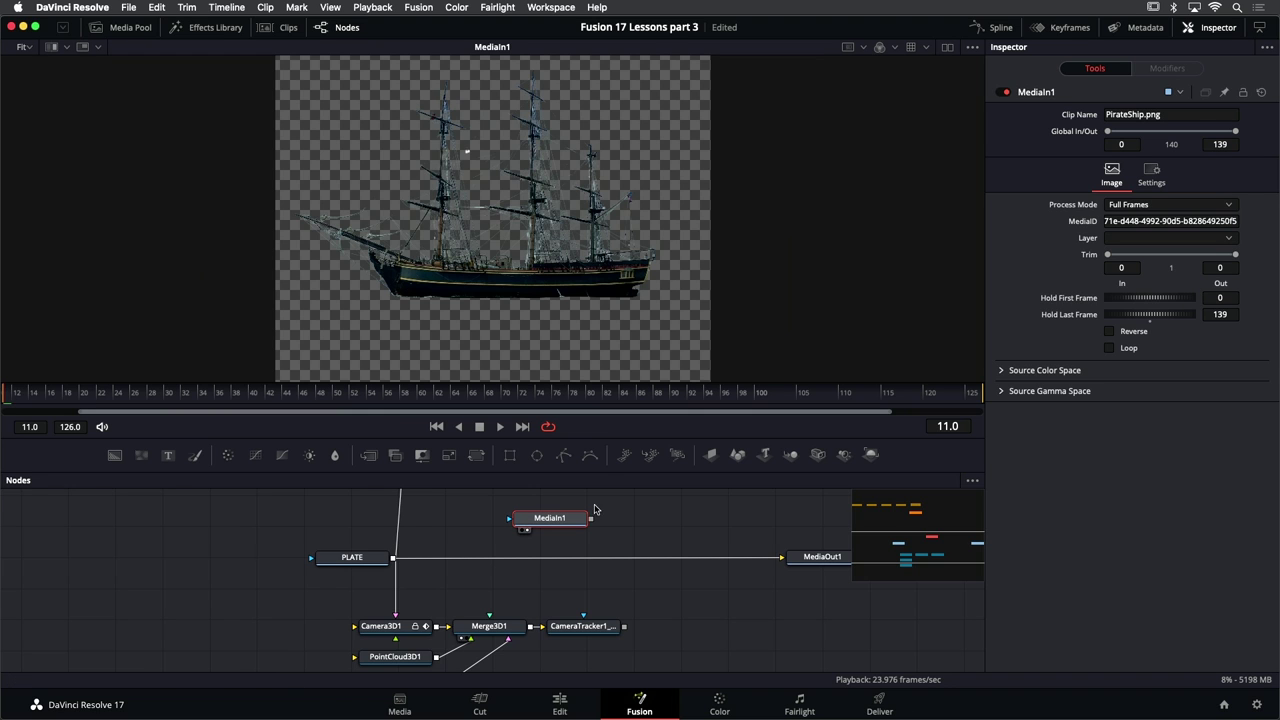
Rename the new media node to SHIP, save, and enlarge the node graph area
right_click(1039, 93)
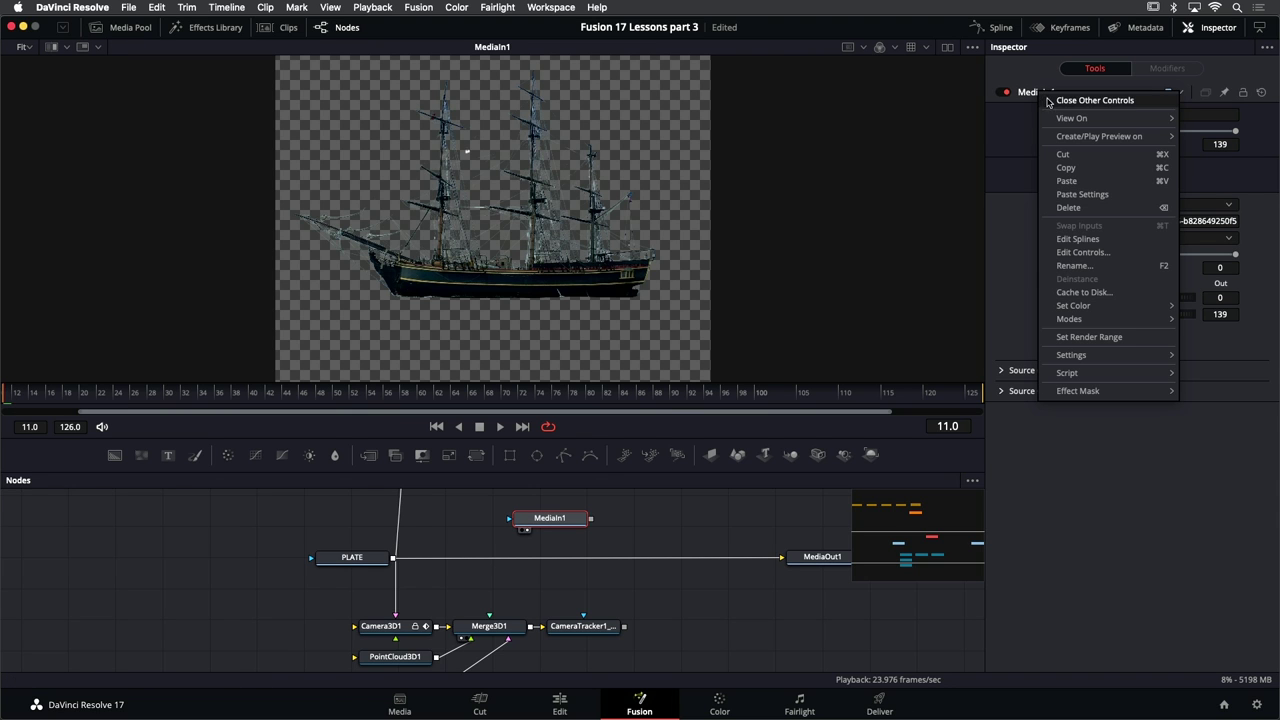
click(1076, 266)
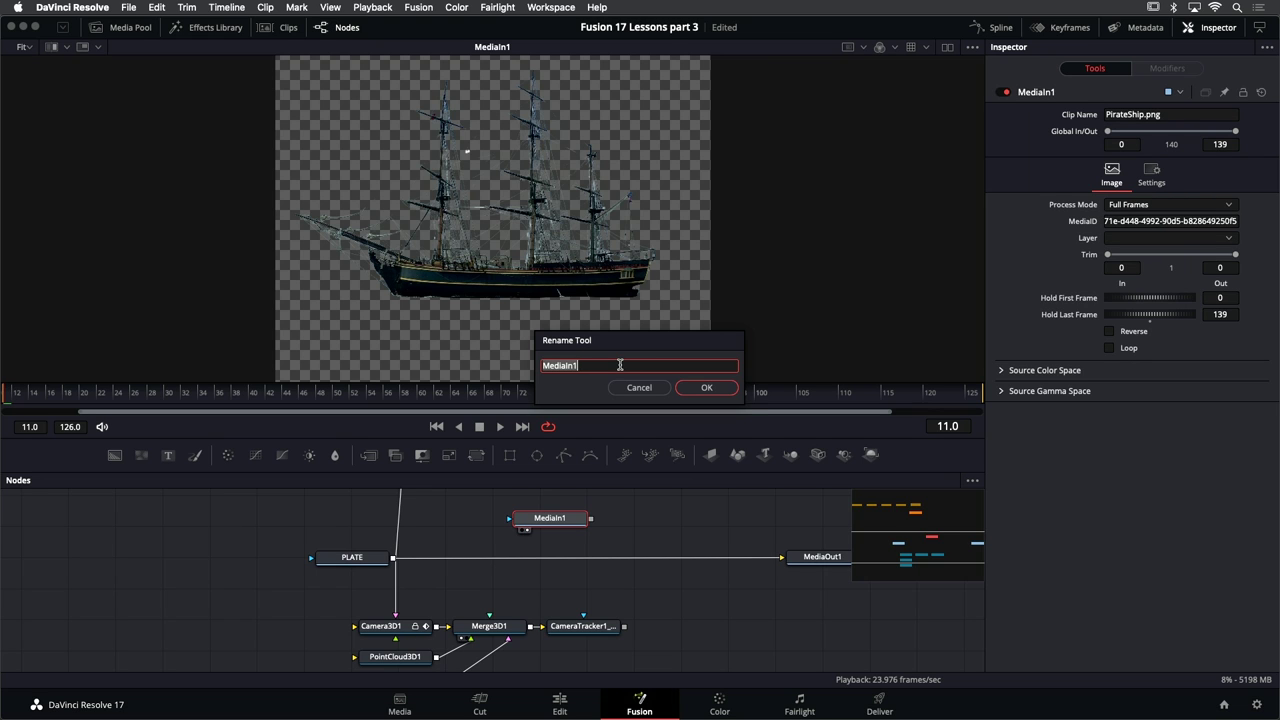
text(SHIP)
key(Return)
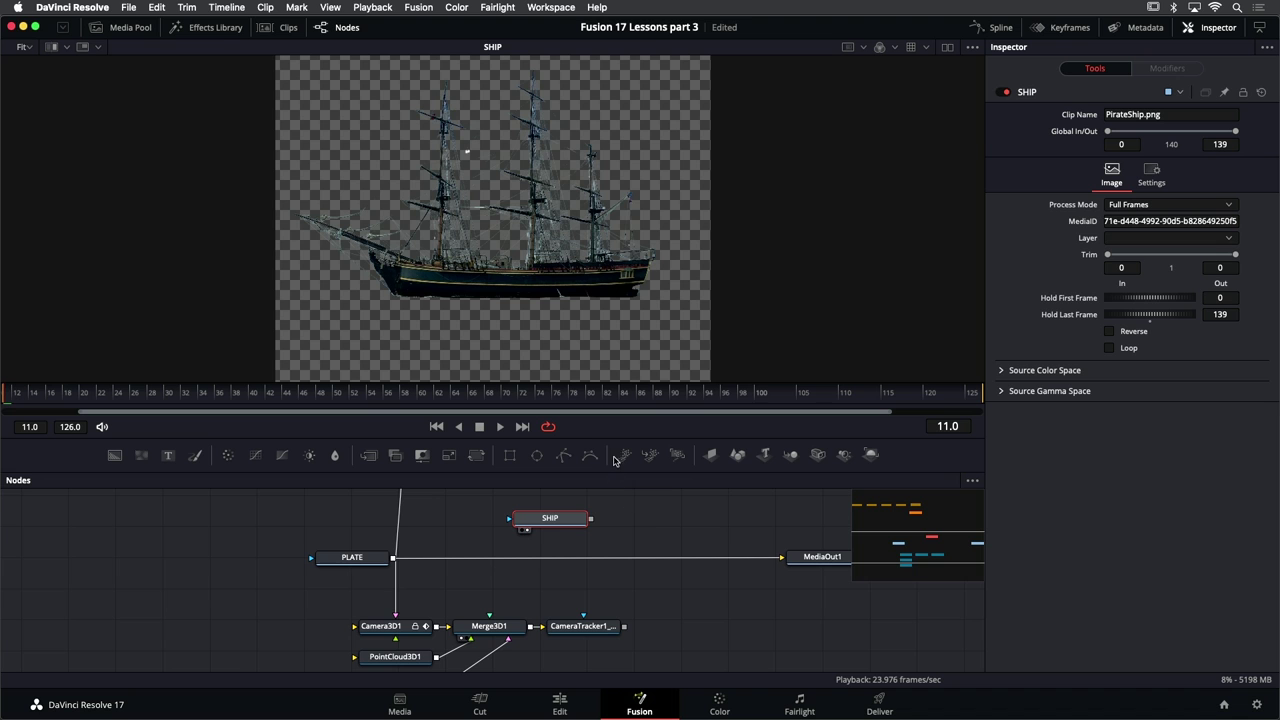
key(super+s)
drag(612, 463, 418, 653)
scroll(465, 642, down, 1)
scroll(465, 642, right, 1)
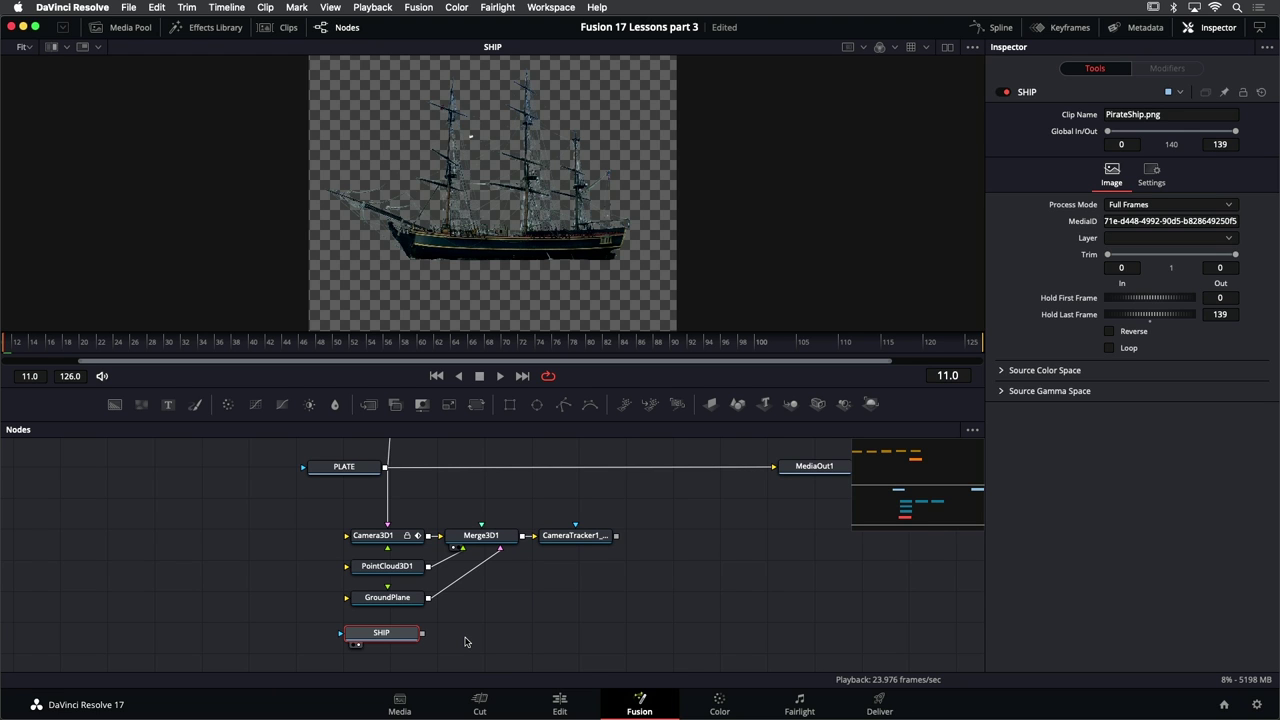
Add an Image Plane 3D node beside SHIP from the effects library's 3D tools
click(207, 27)
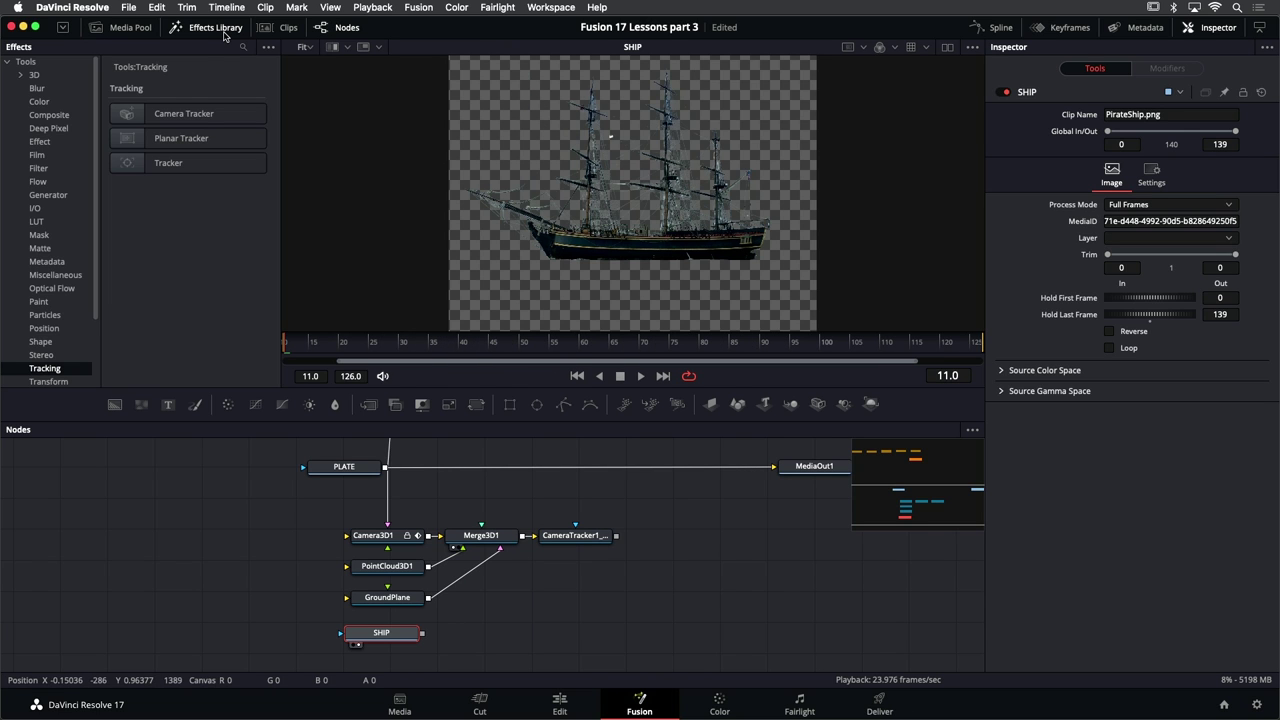
click(21, 76)
click(35, 77)
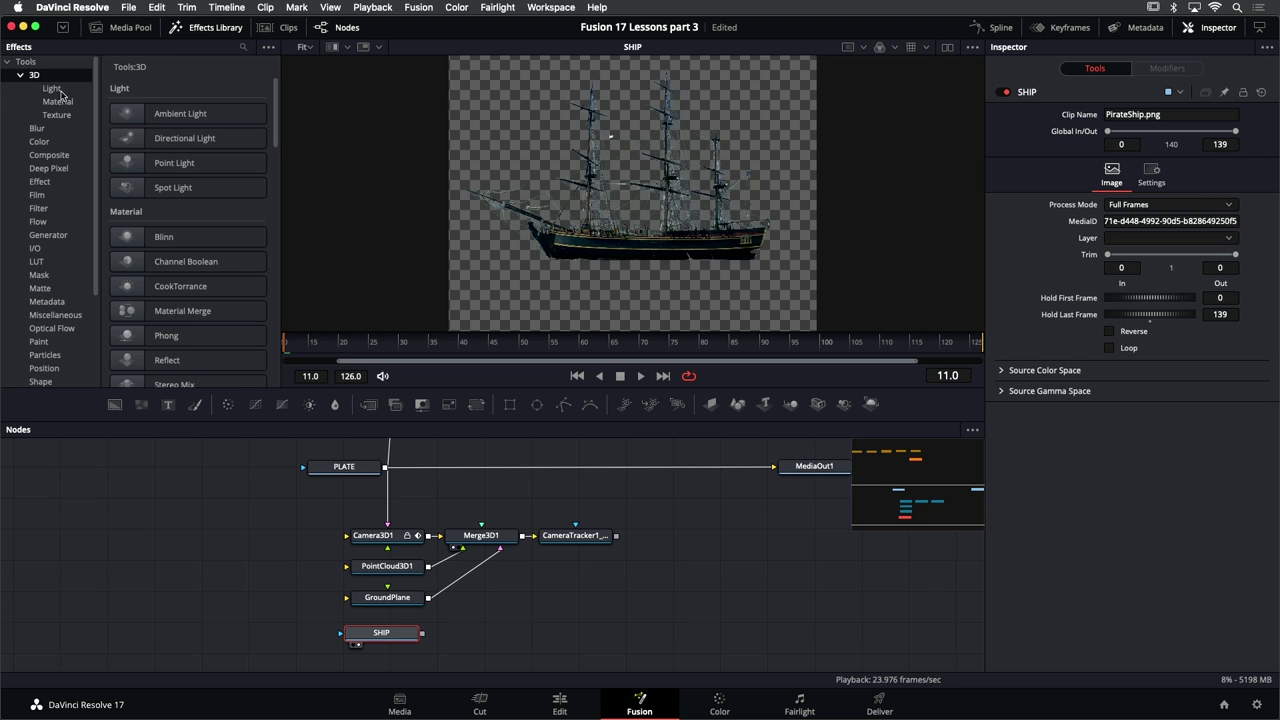
scroll(200, 180, down, 8)
scroll(205, 186, down, 5)
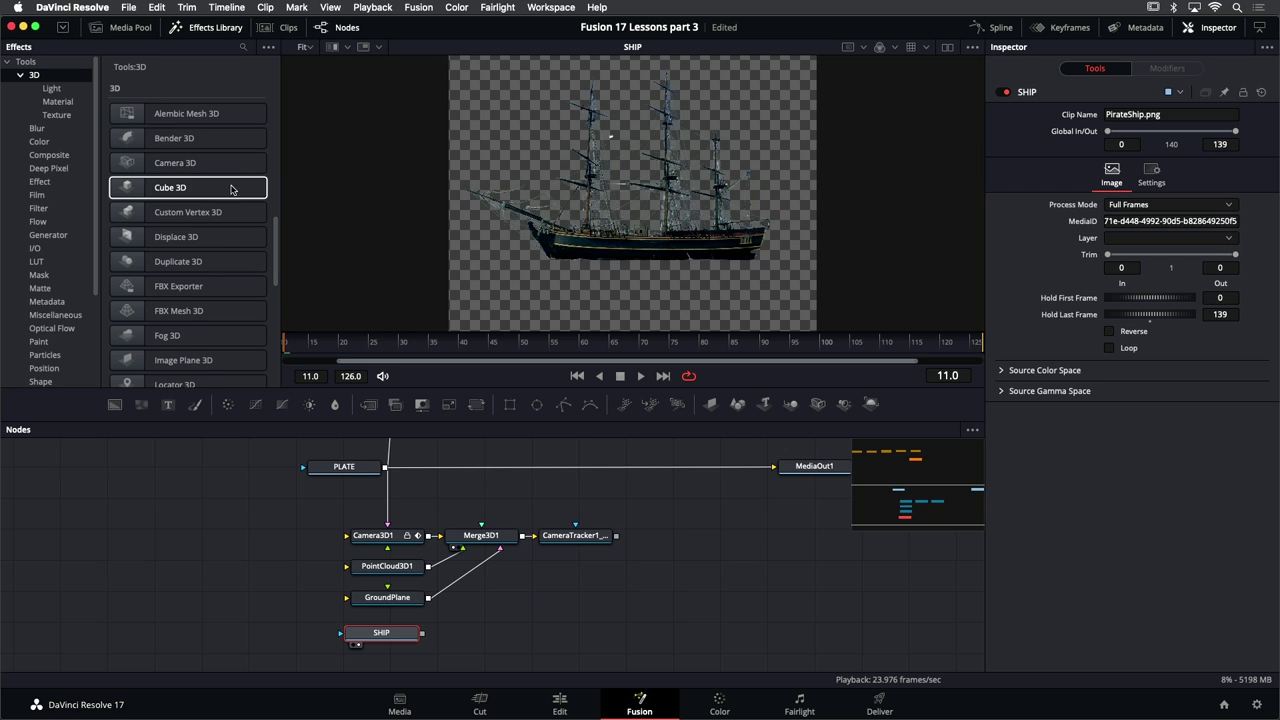
scroll(240, 215, down, 3)
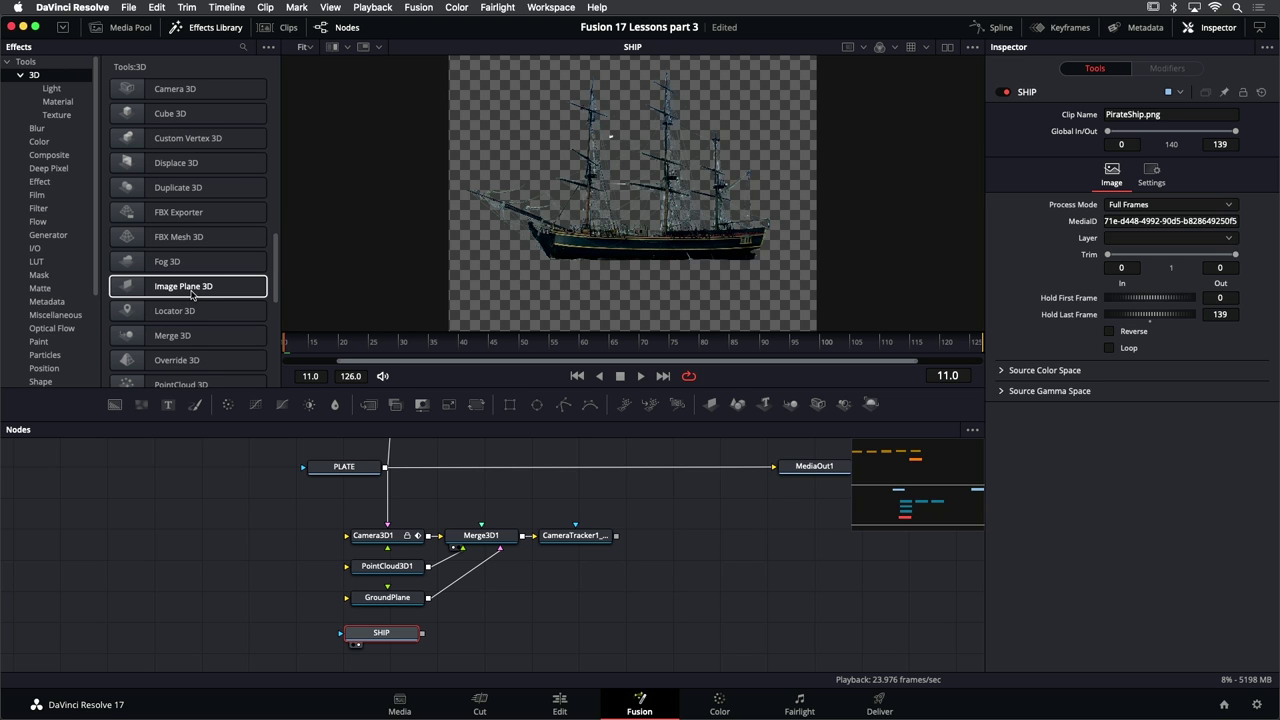
drag(190, 289, 476, 636)
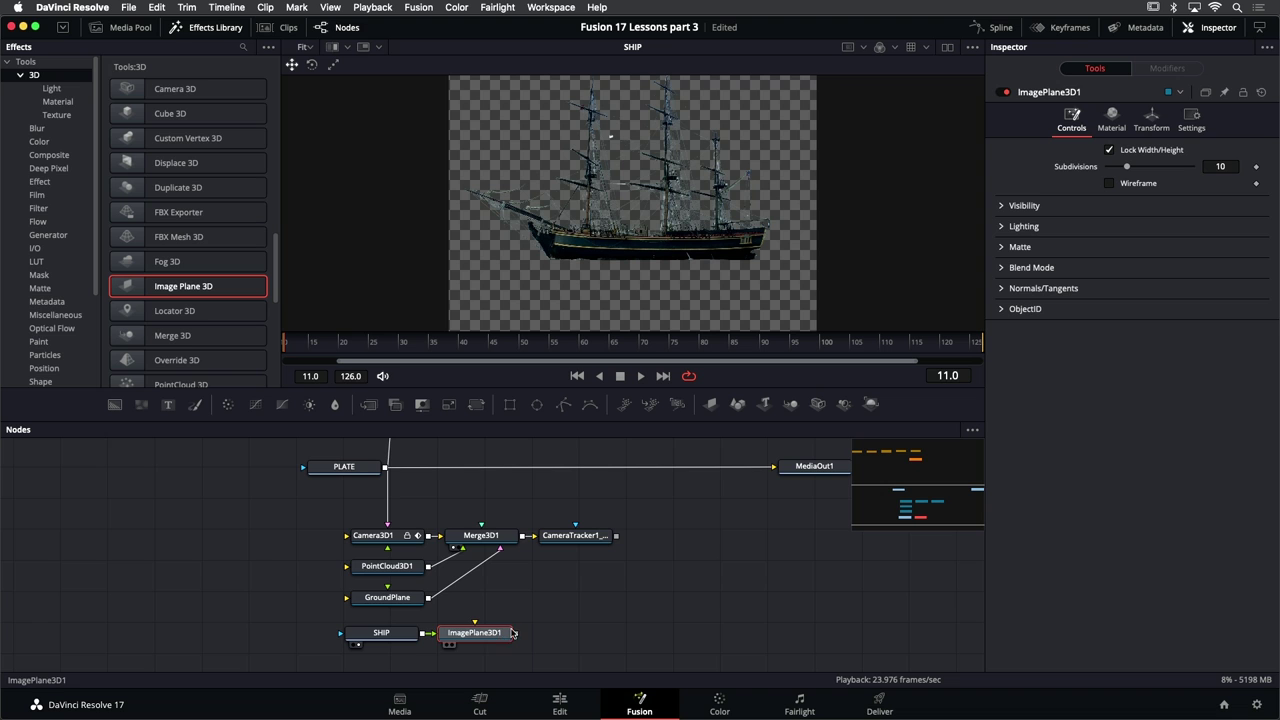
click(206, 28)
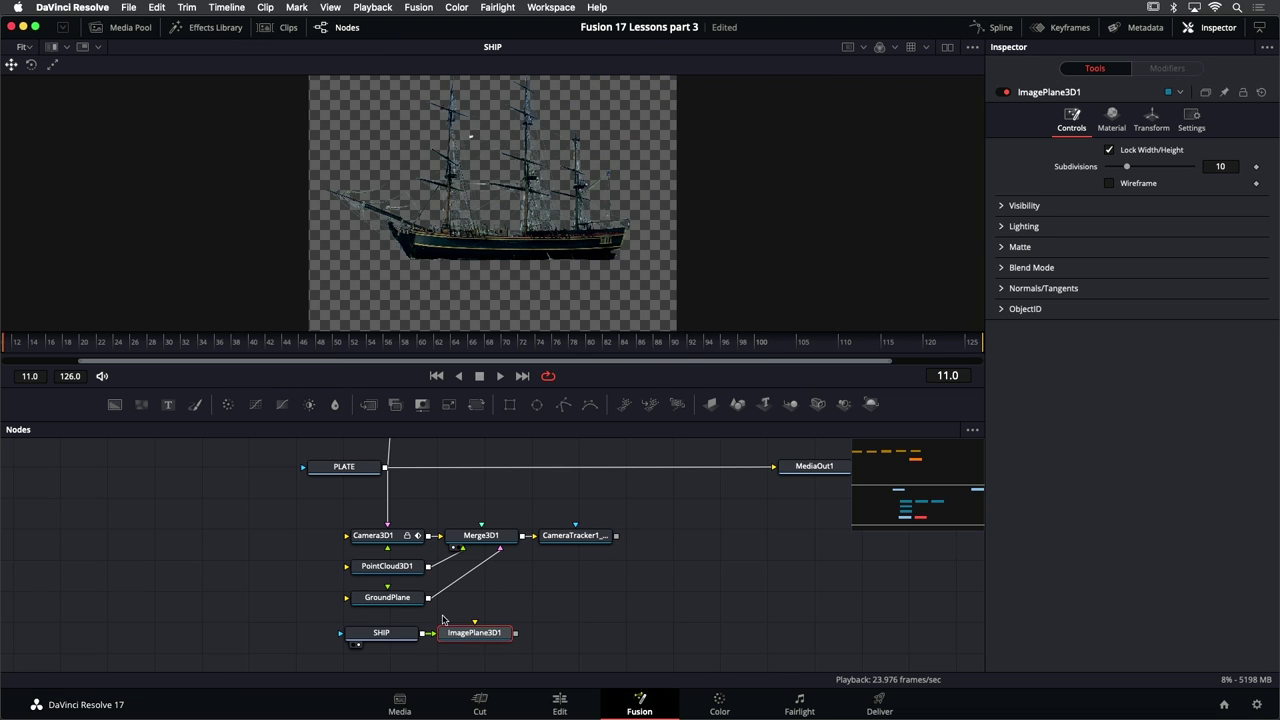
Shift SHIP and ImagePlane3D1 left, wire ImagePlane3D1 into Merge3D1, and view Merge3D1
shift+click(406, 637)
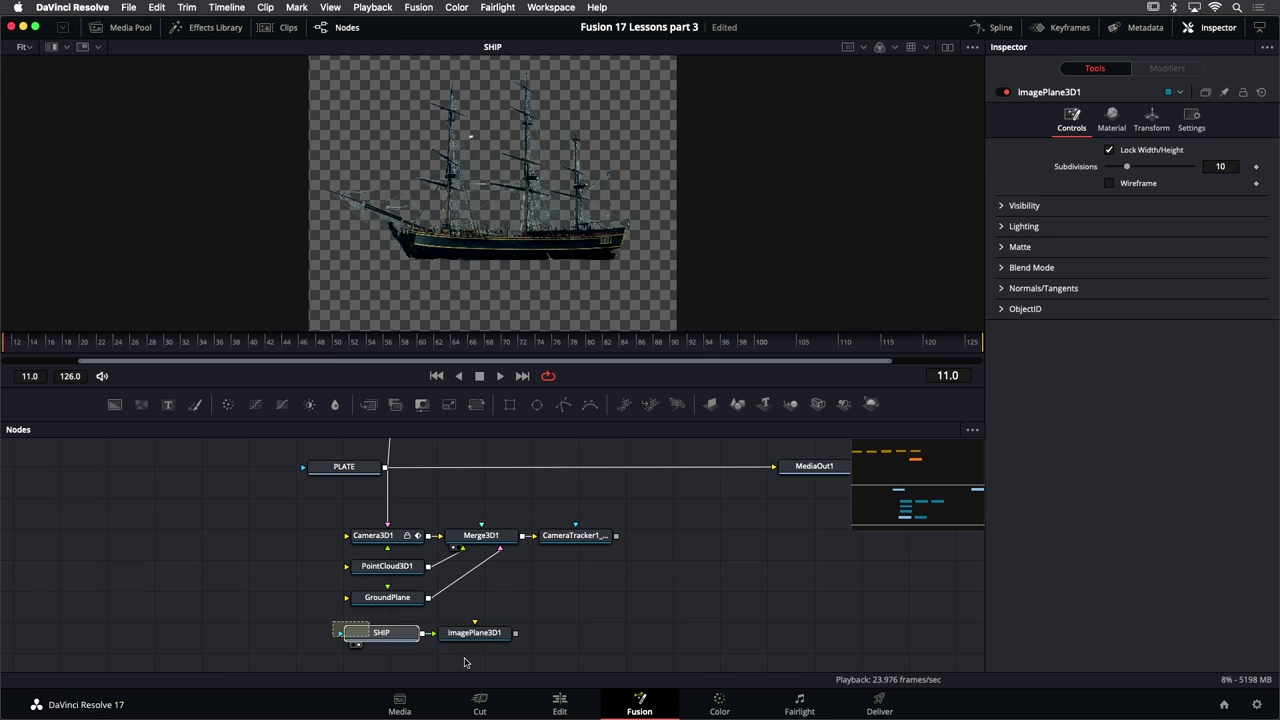
drag(481, 637, 387, 643)
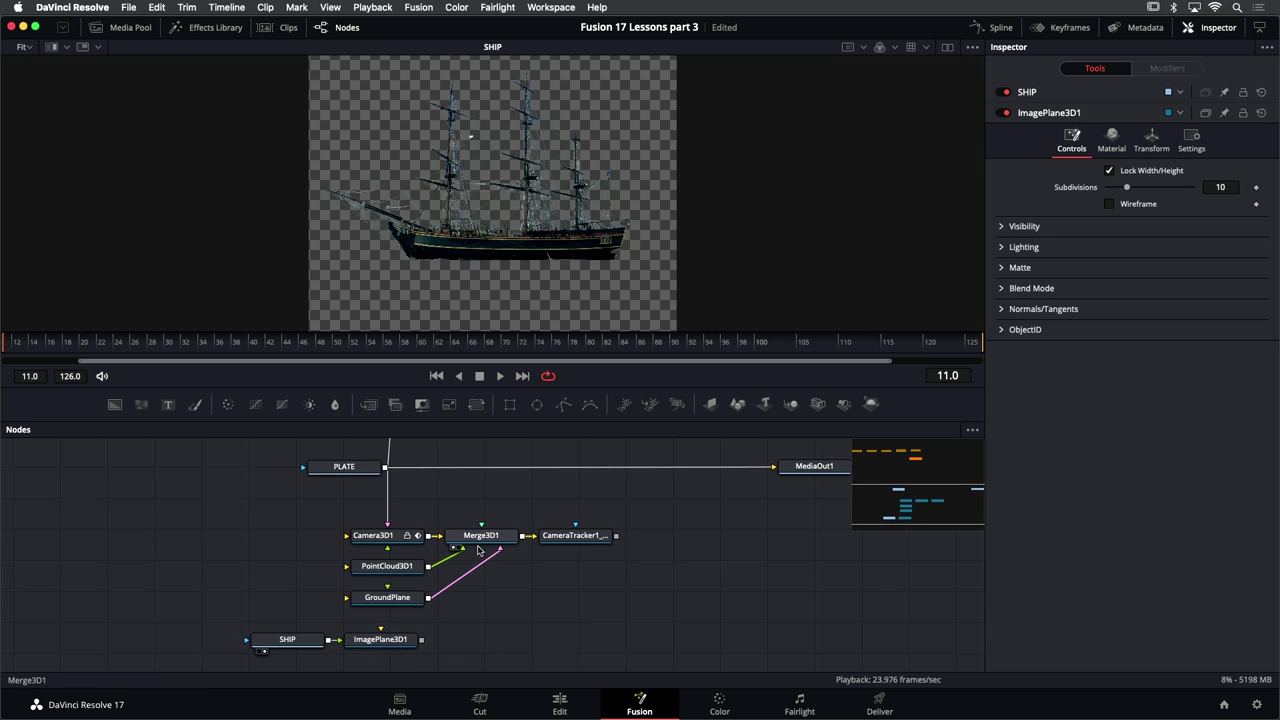
drag(422, 640, 495, 539)
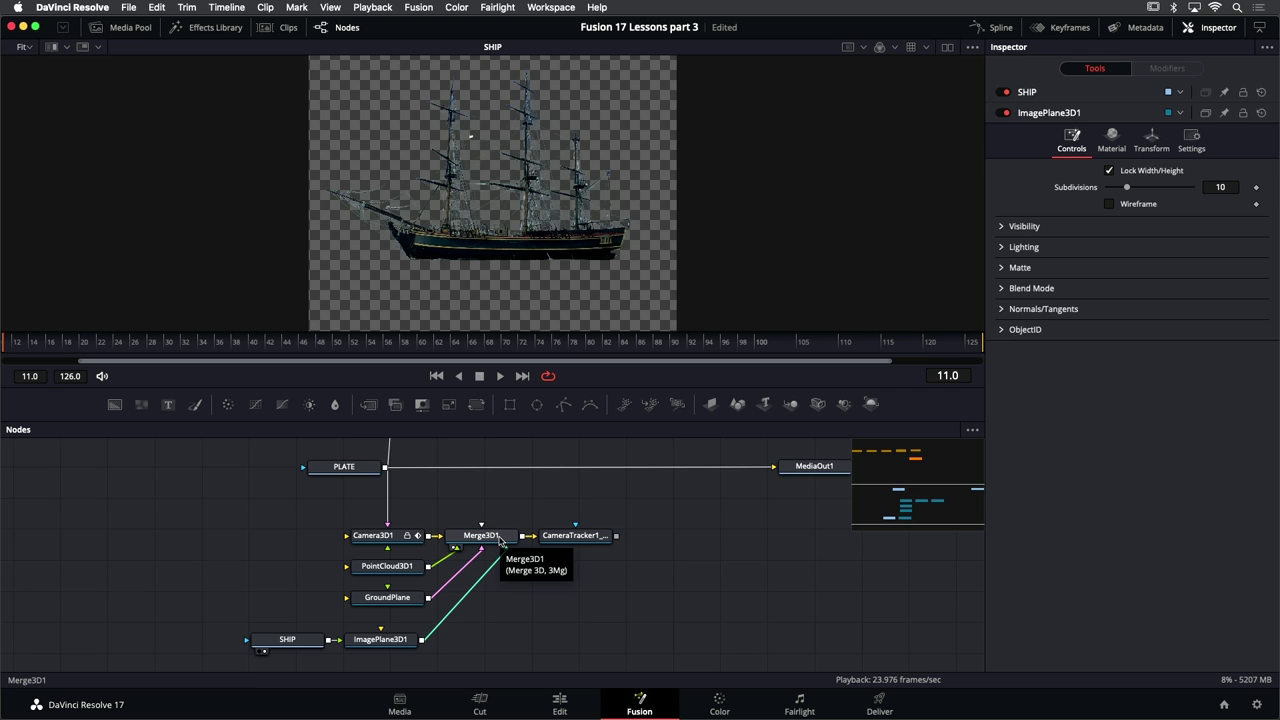
click(498, 537)
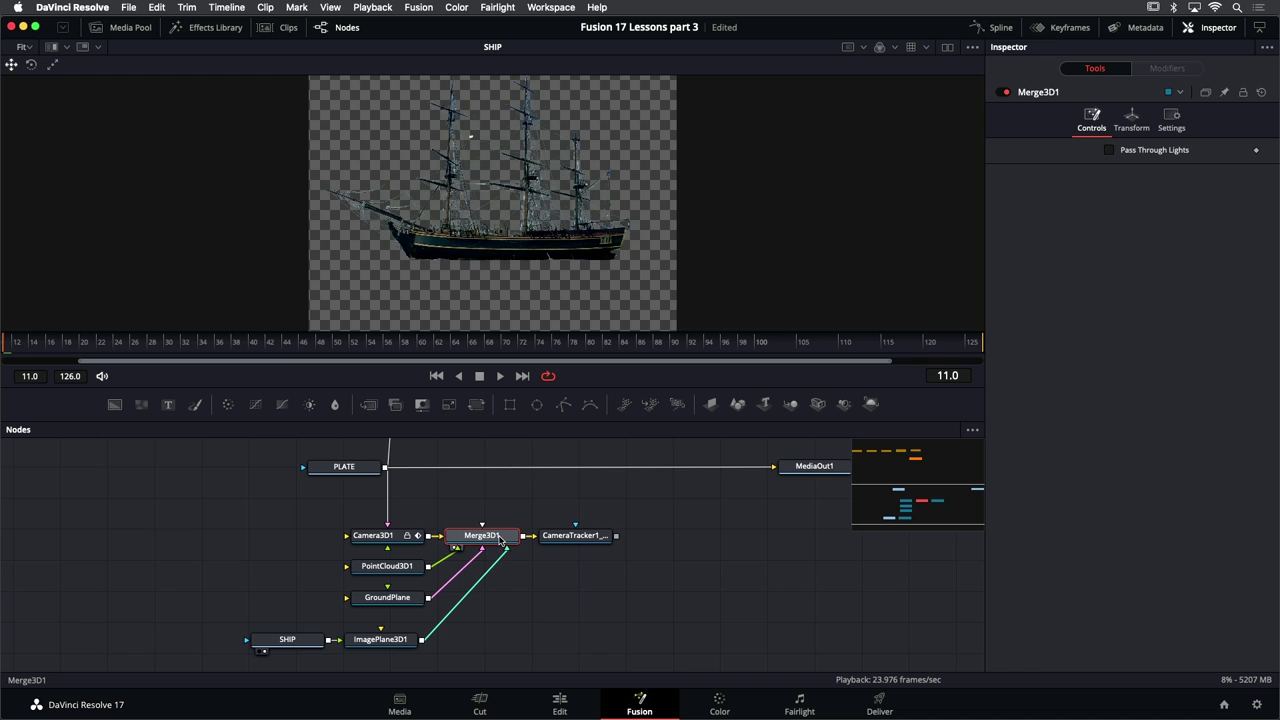
key(1)
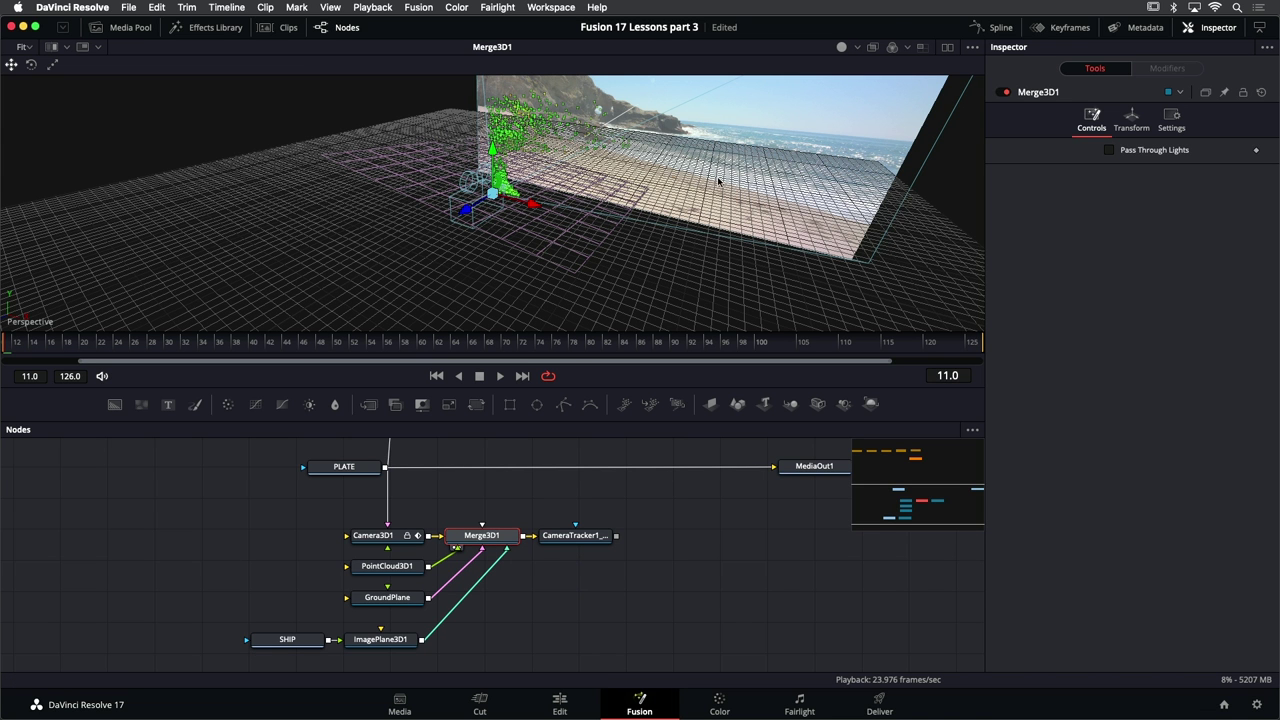
Save the project and push the ship's ImagePlane3D1 back toward the beach plate
click(382, 645)
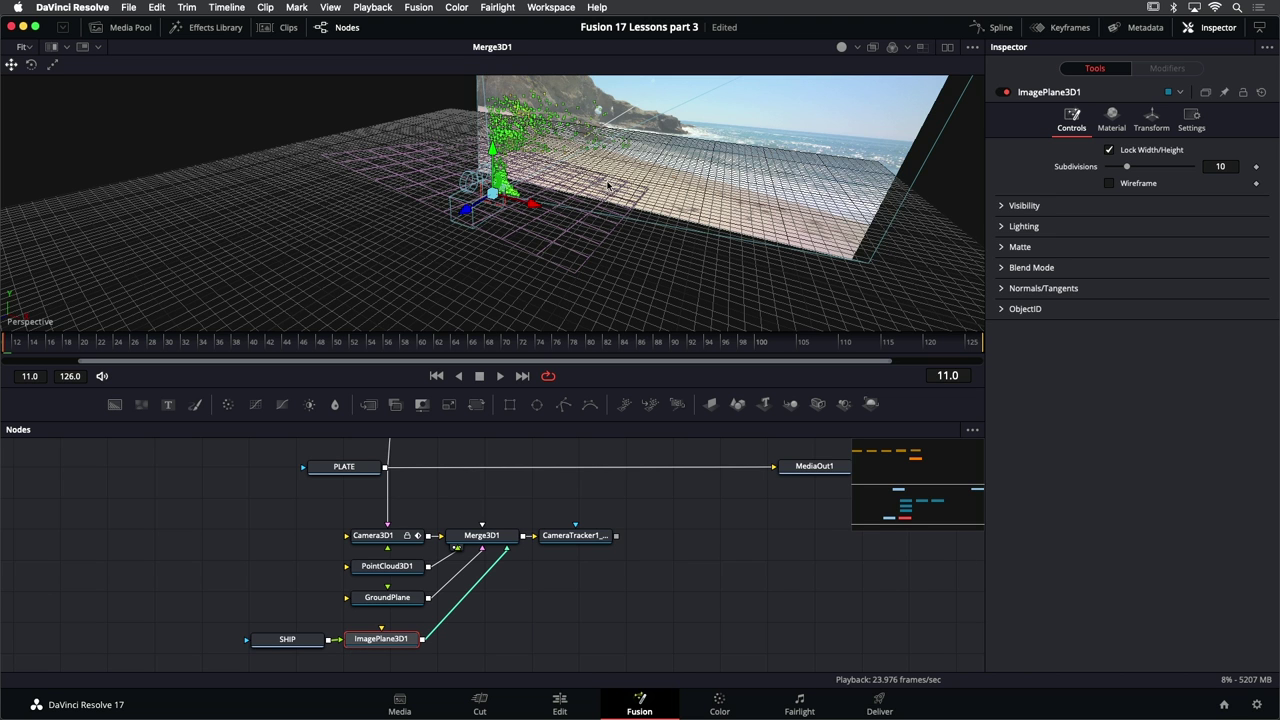
drag(607, 185, 600, 192)
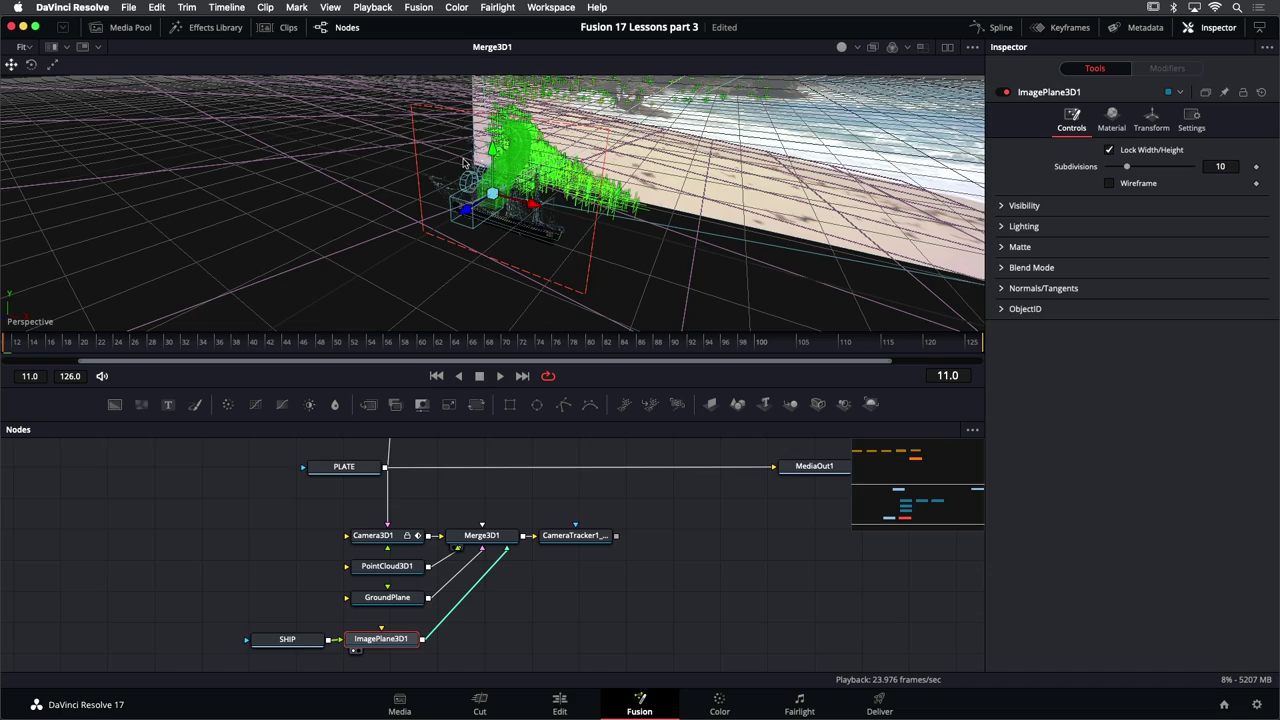
drag(490, 182, 427, 228)
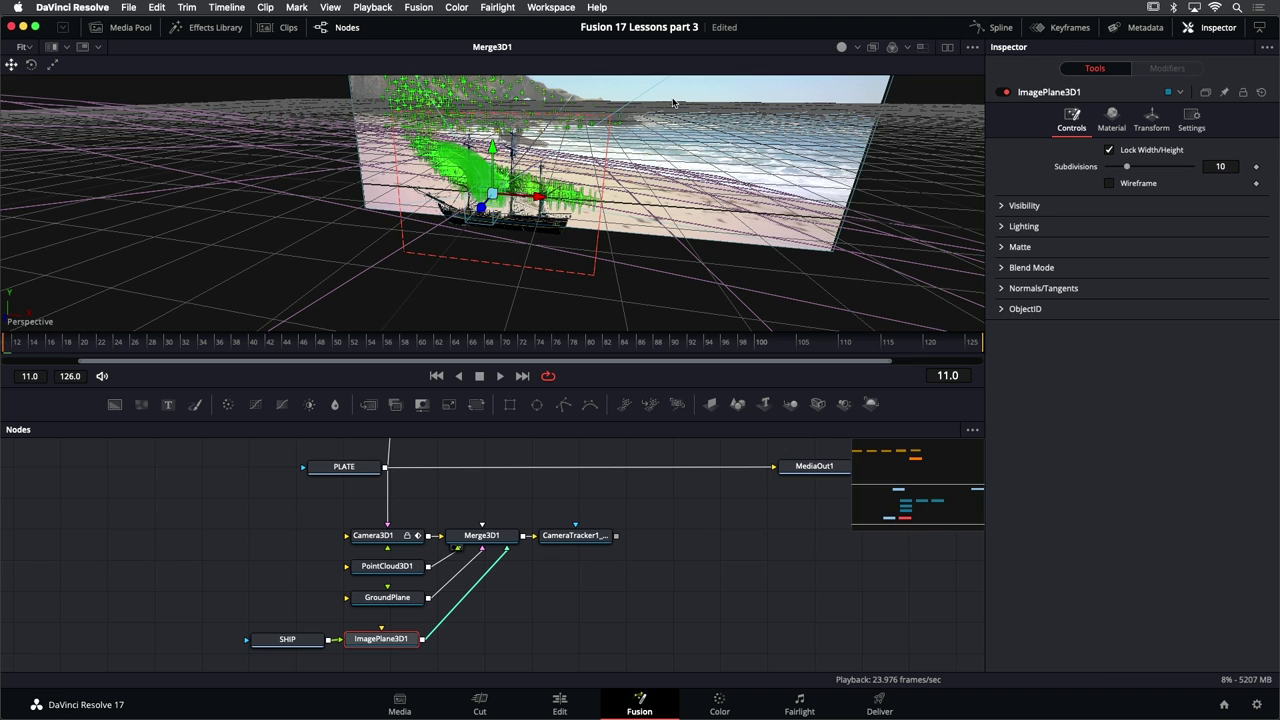
key(super+s)
drag(487, 200, 628, 117)
drag(697, 152, 676, 162)
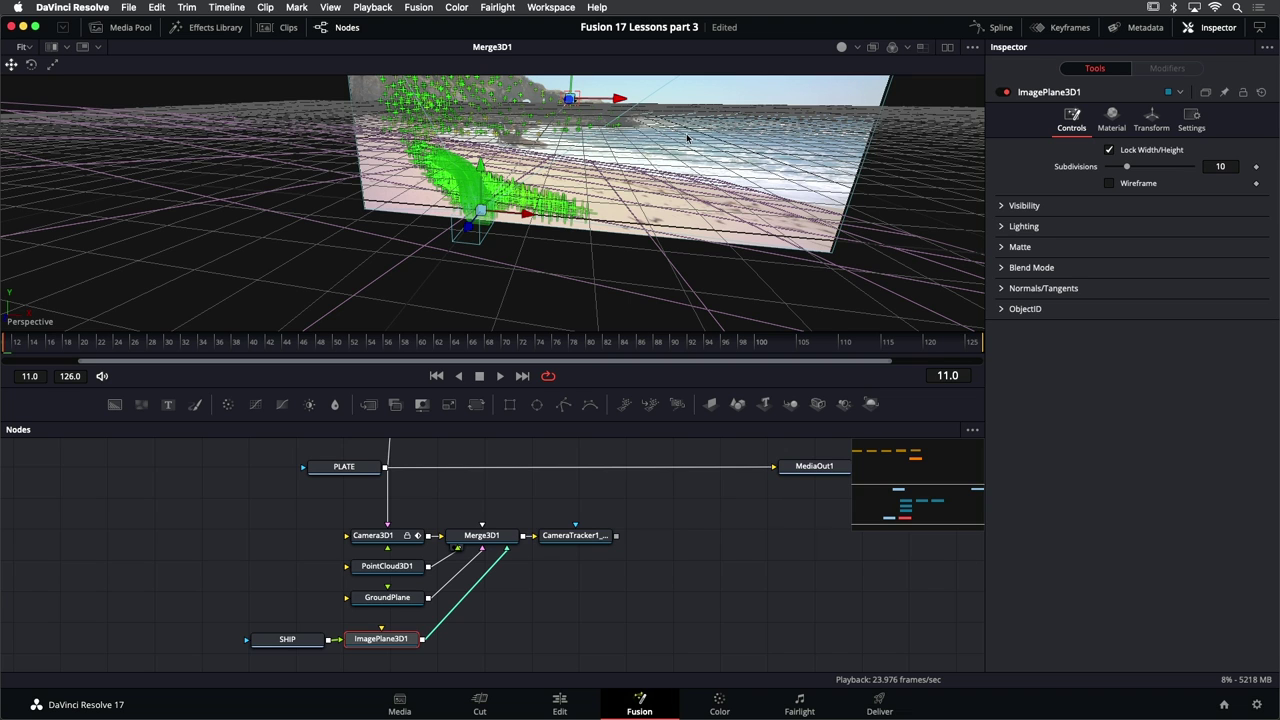
Switch the 3D viewer to the Camera > Top view and zoom in on the scene
right_click(695, 139)
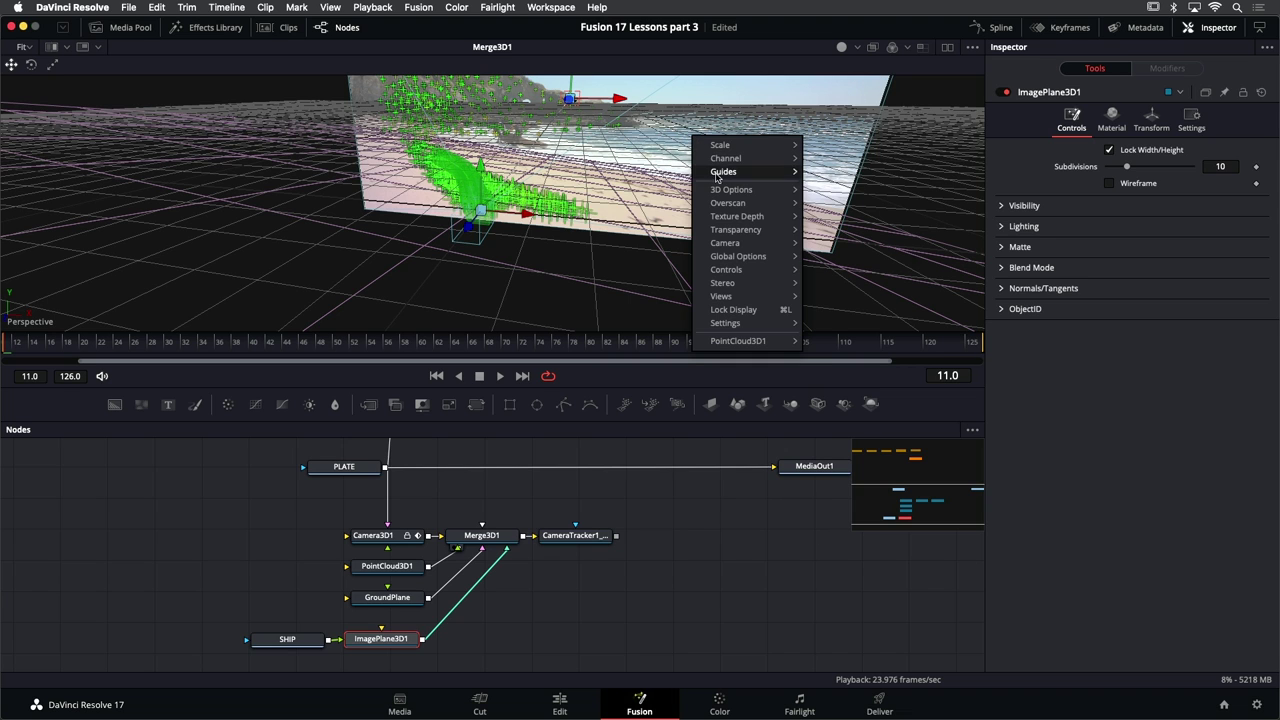
mouse_move(735, 216)
mouse_move(735, 243)
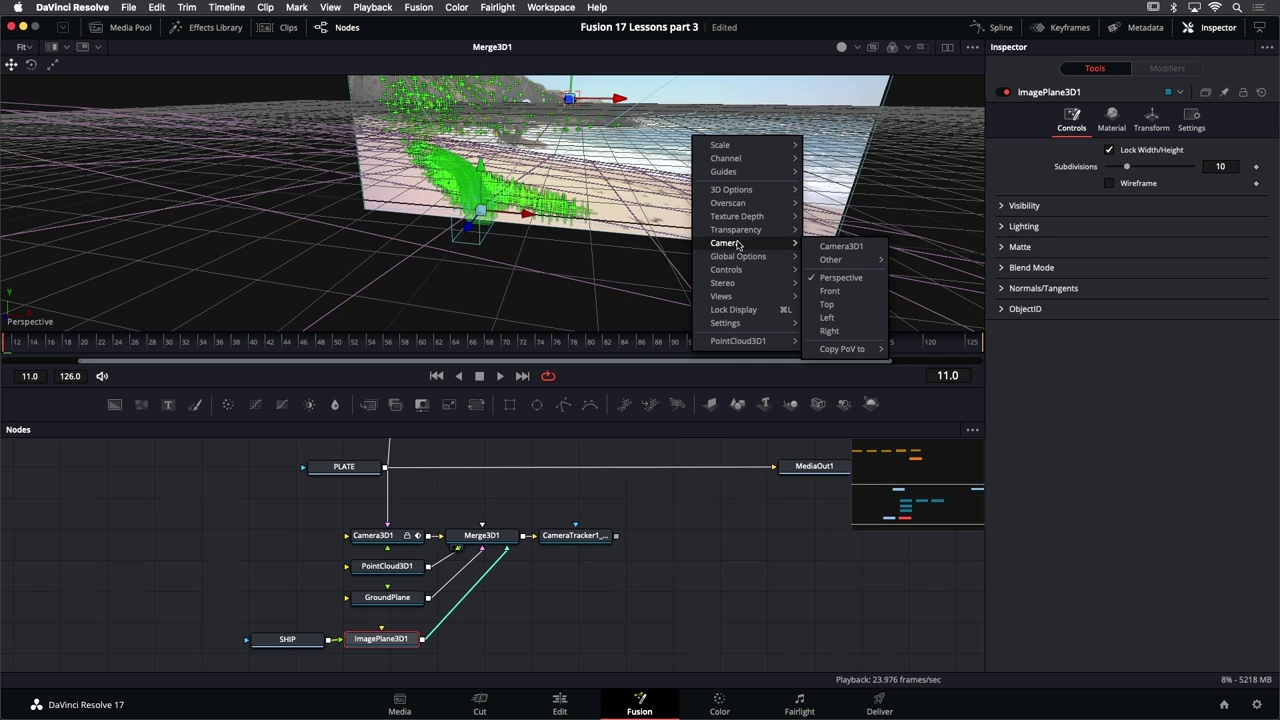
click(845, 305)
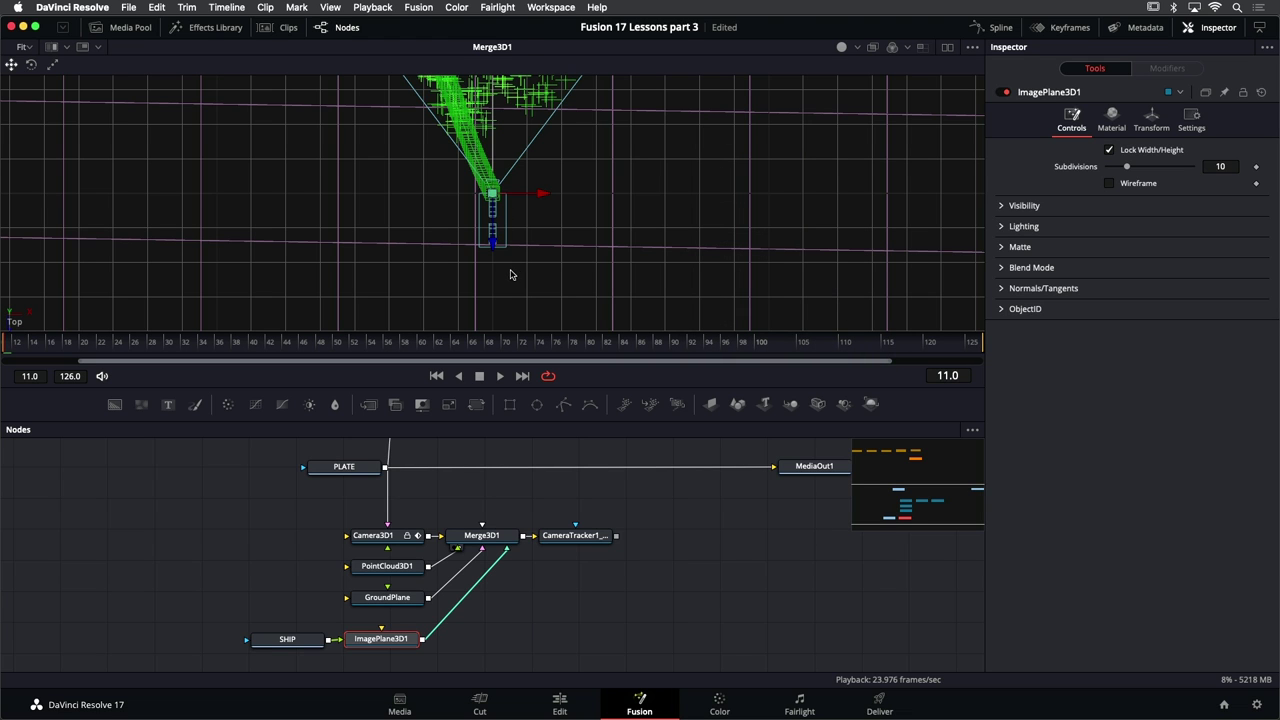
drag(510, 274, 506, 281)
scroll(578, 195, up, 5)
scroll(607, 145, up, 4)
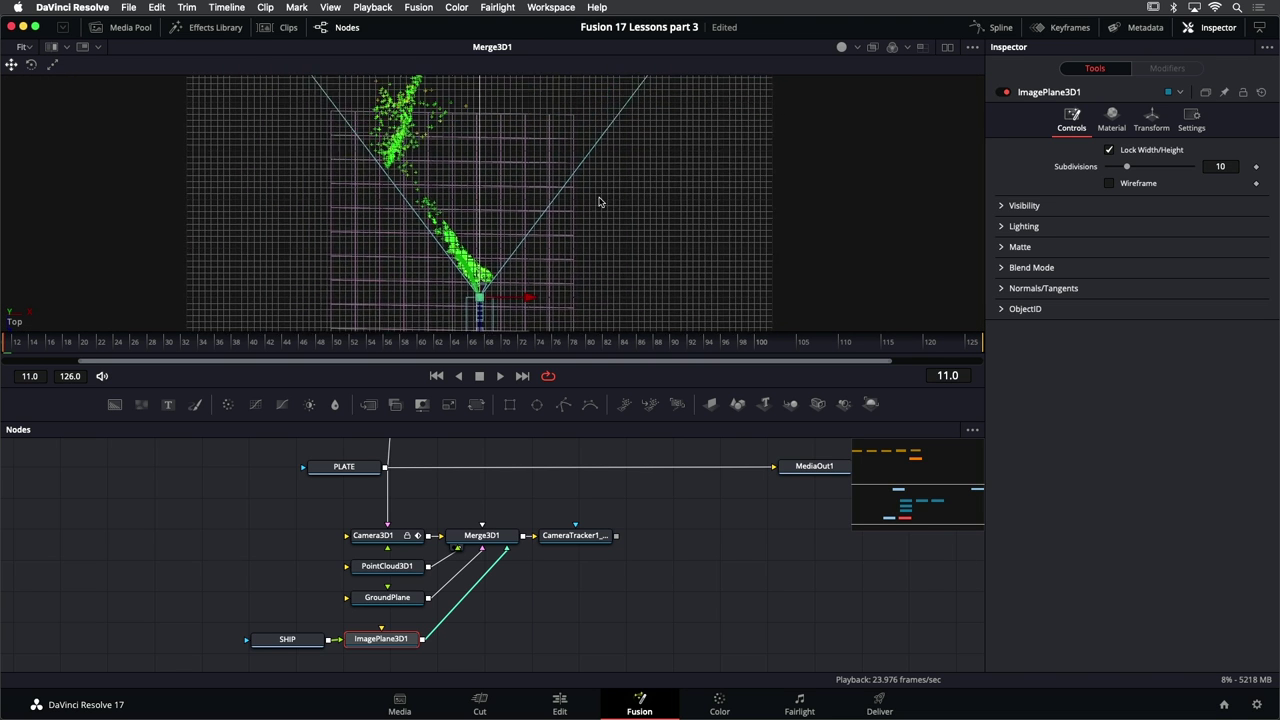
mouse_move(607, 145)
mouse_down()
mouse_move(592, 213)
mouse_move(586, 177)
mouse_move(557, 174)
mouse_move(590, 143)
mouse_up()
scroll(590, 143, down, 3)
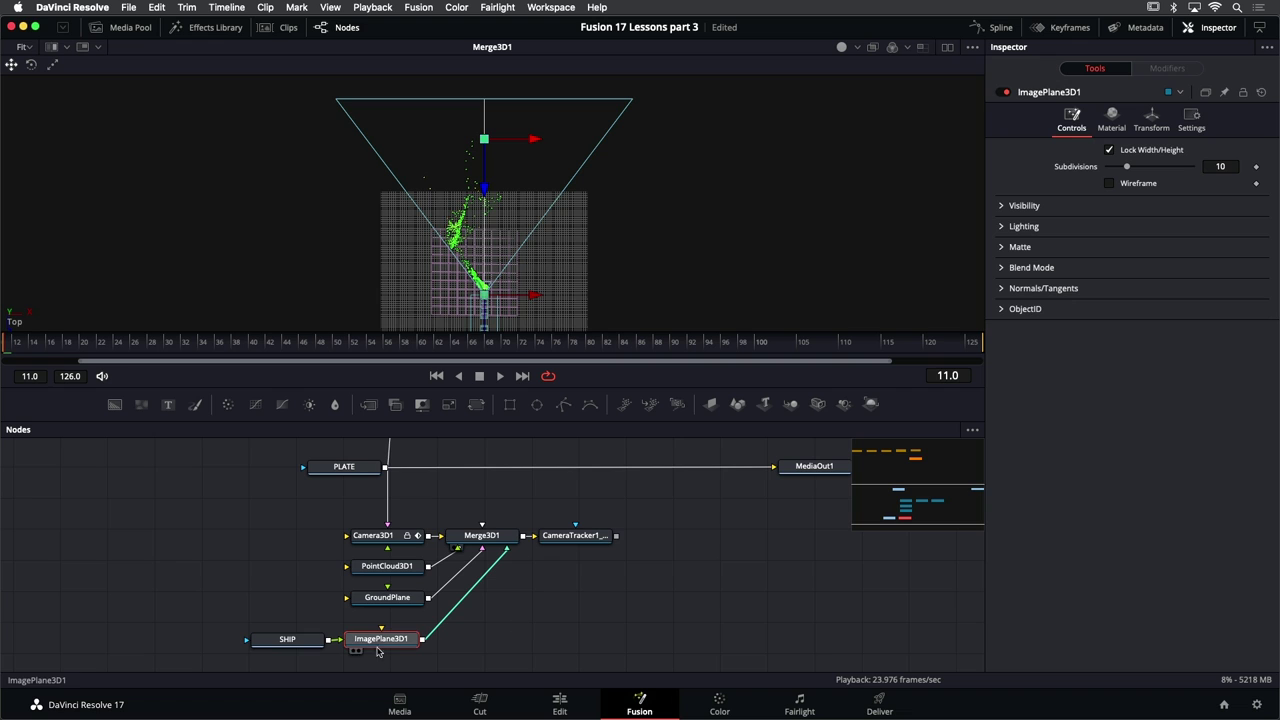
Reselect ImagePlane3D1 and reframe the top view and node graph to inspect it
click(502, 656)
click(396, 640)
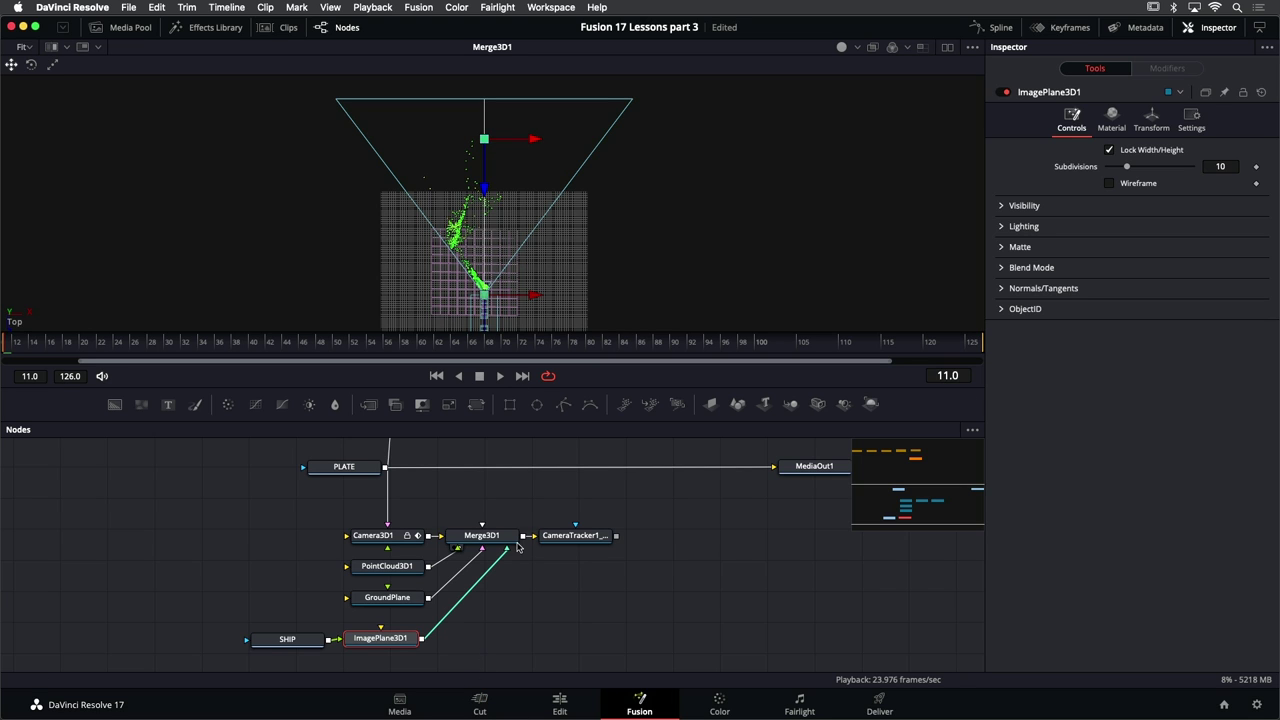
click(486, 640)
click(403, 645)
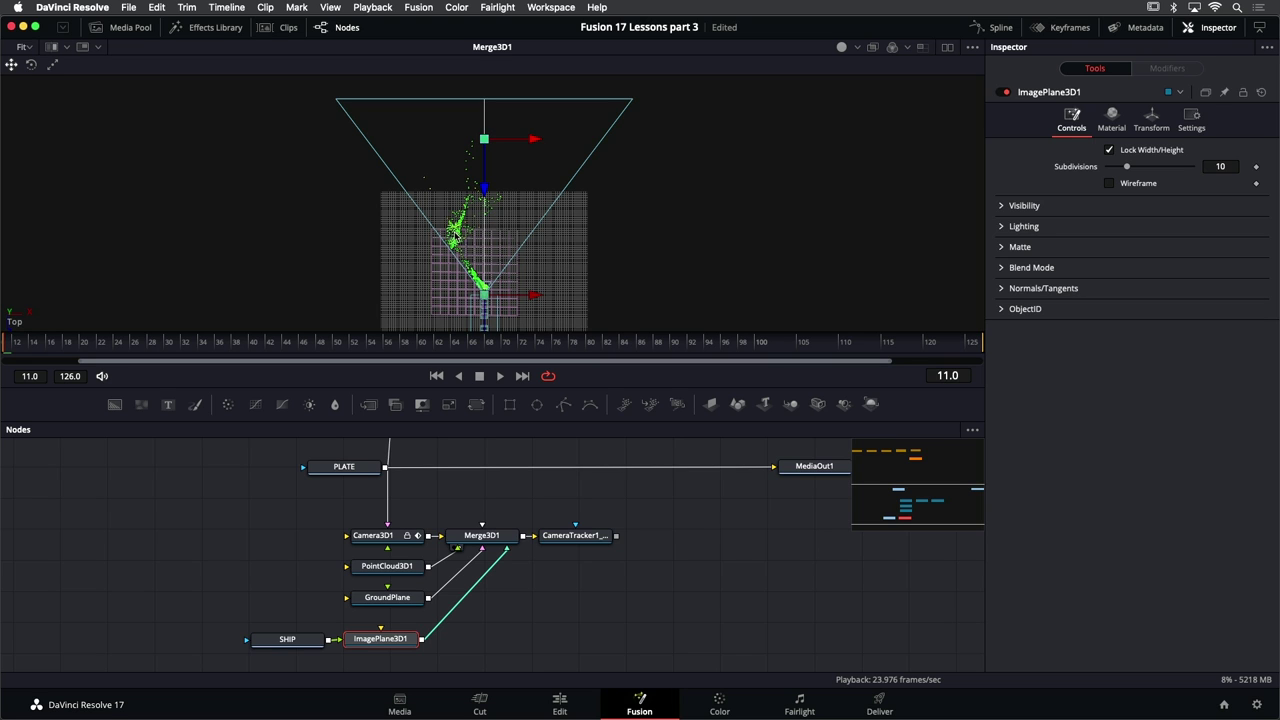
mouse_move(462, 228)
scroll(505, 175, down, 2)
drag(513, 182, 552, 111)
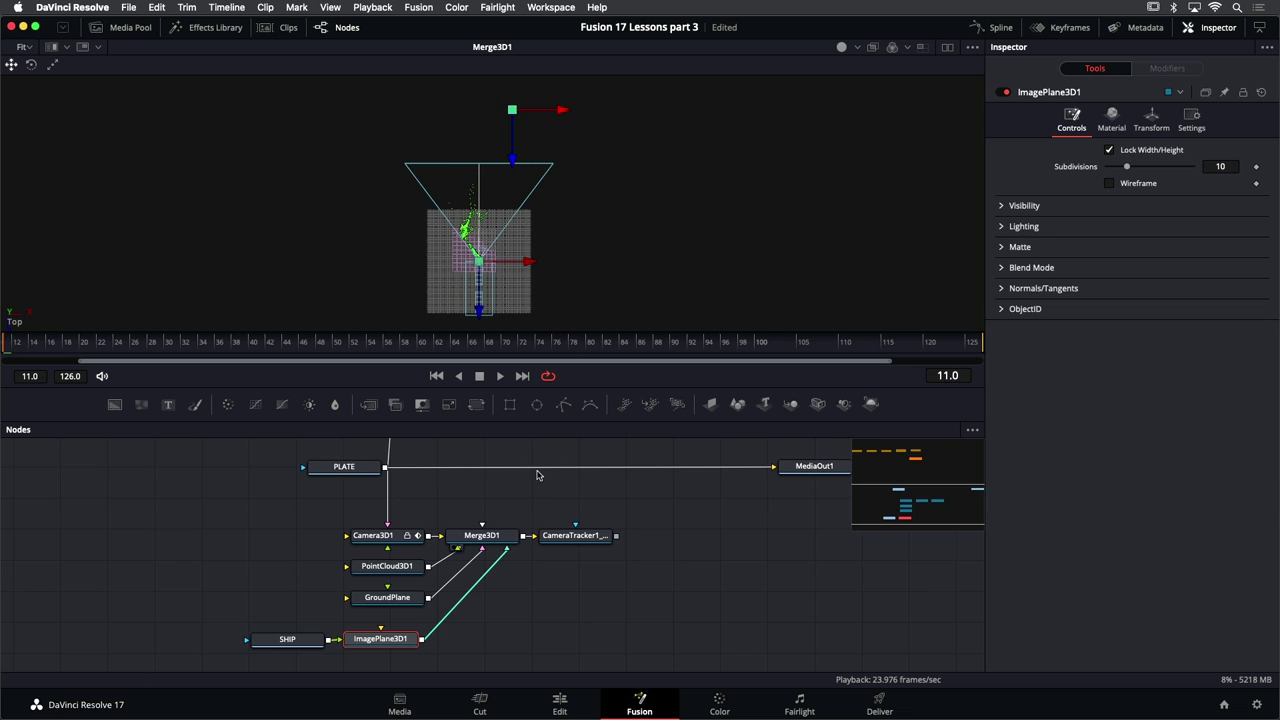
drag(633, 541, 614, 555)
Raise Camera3D1's far clip to 278.0, lock the inspector, and view CameraTracker1_Renderer's output
click(615, 557)
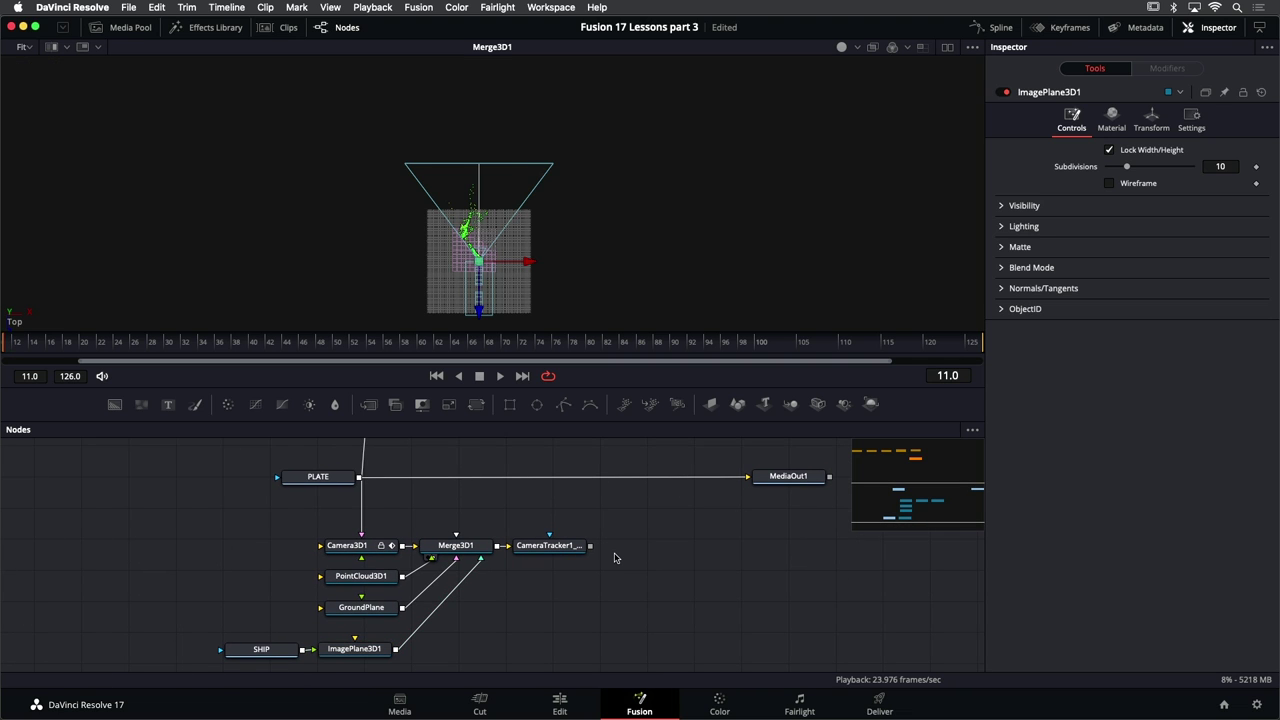
click(368, 650)
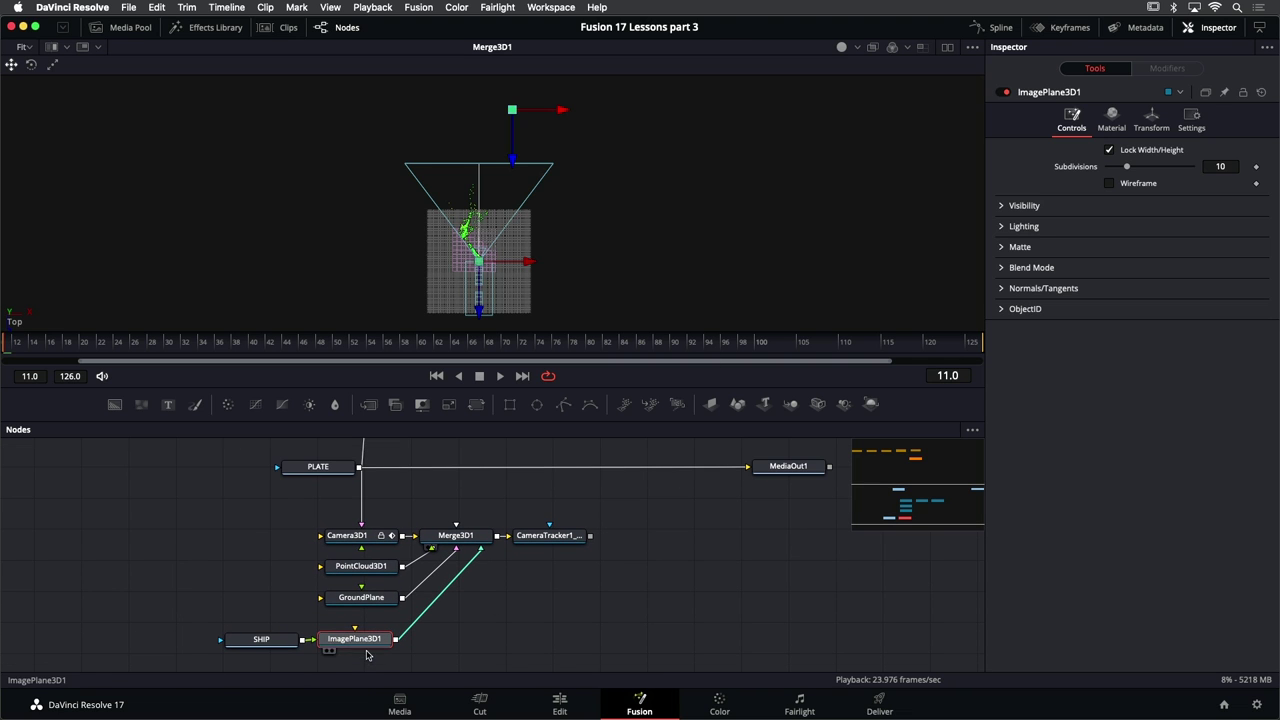
click(561, 541)
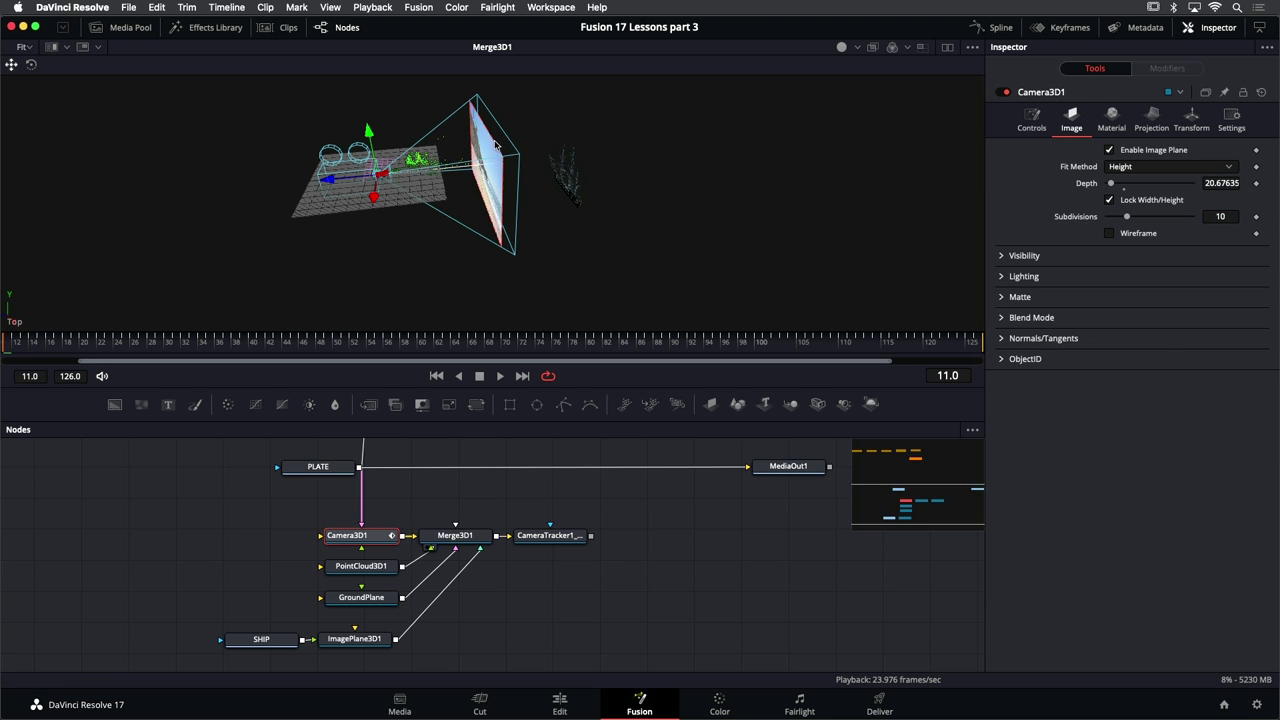
click(1031, 120)
click(1243, 92)
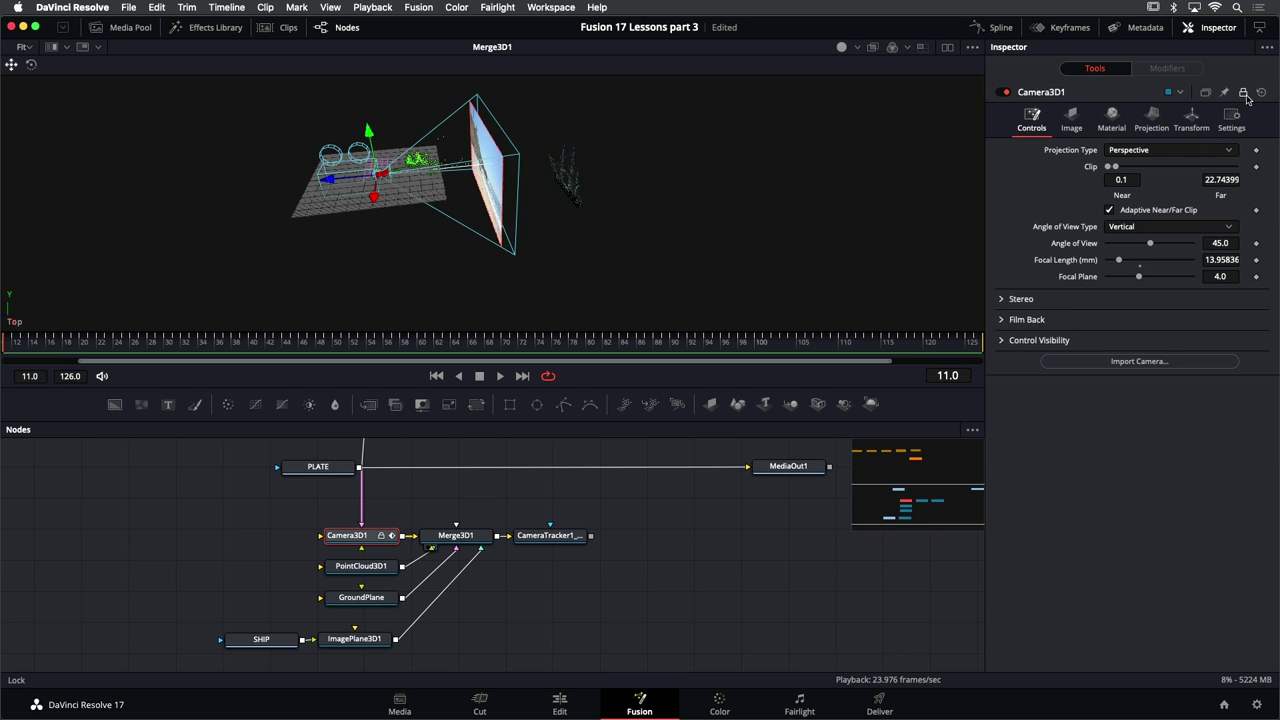
click(1245, 94)
drag(1117, 169, 1121, 173)
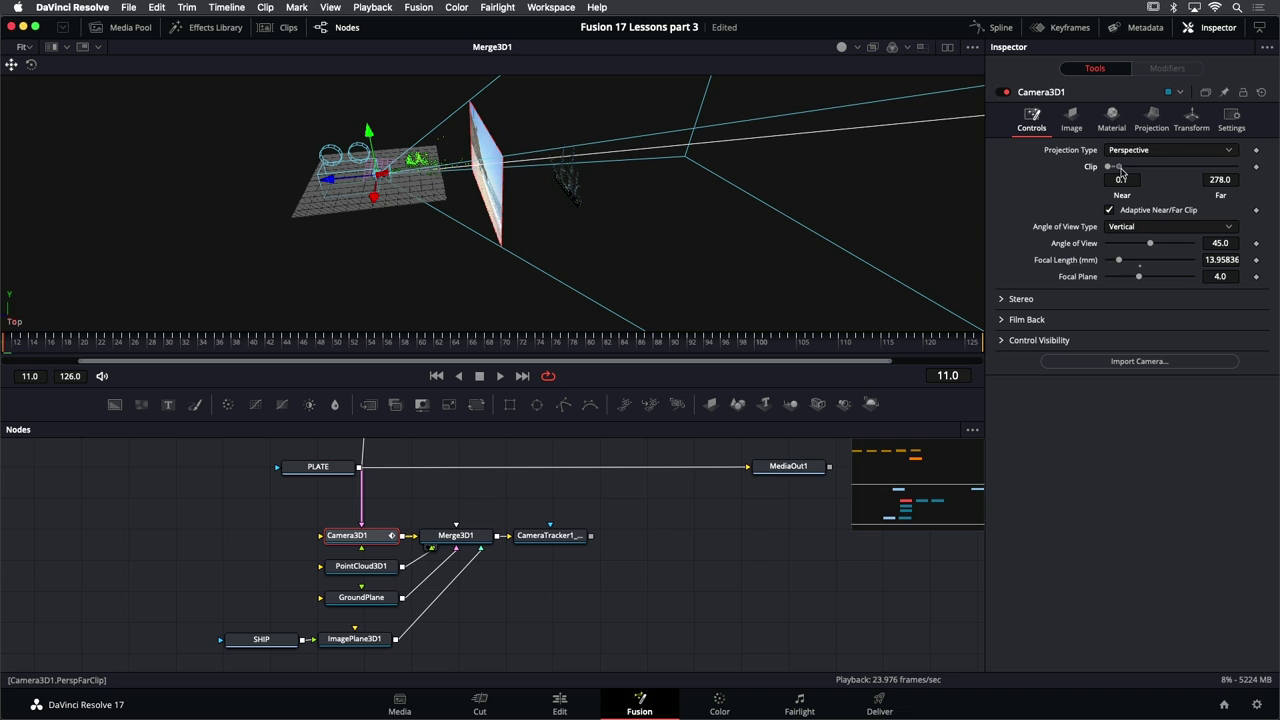
click(1242, 93)
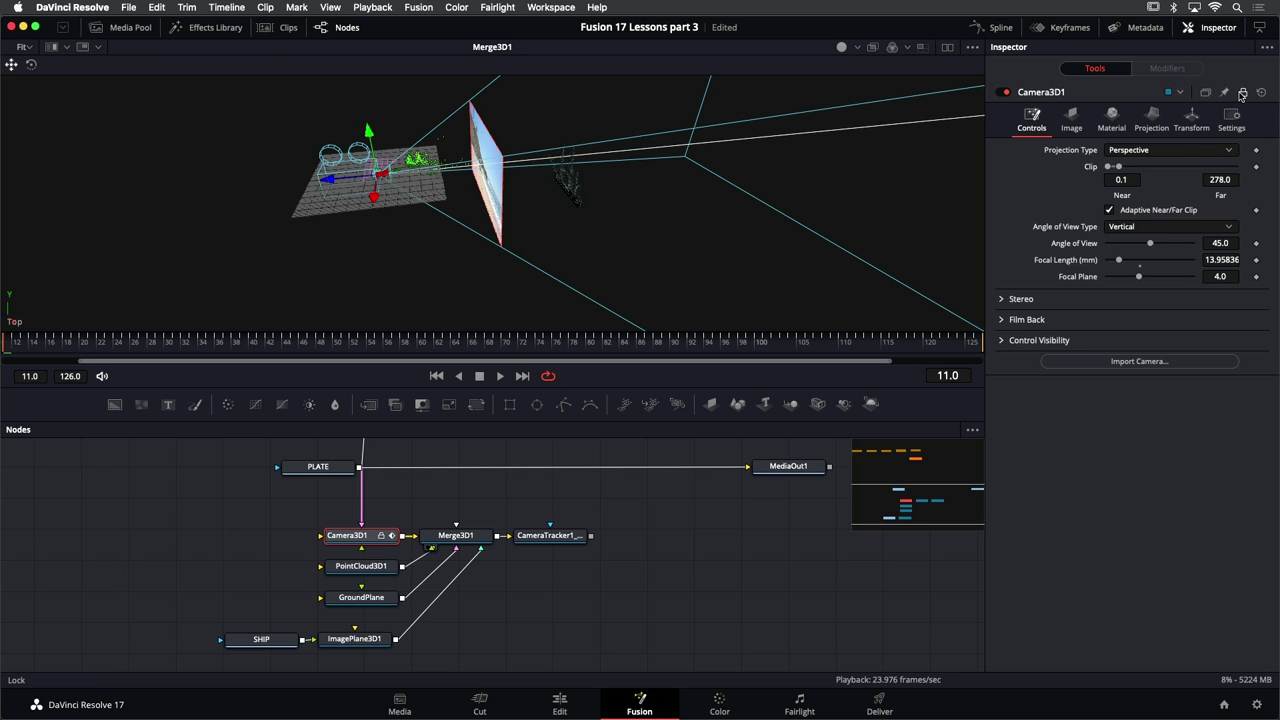
click(567, 537)
key(1)
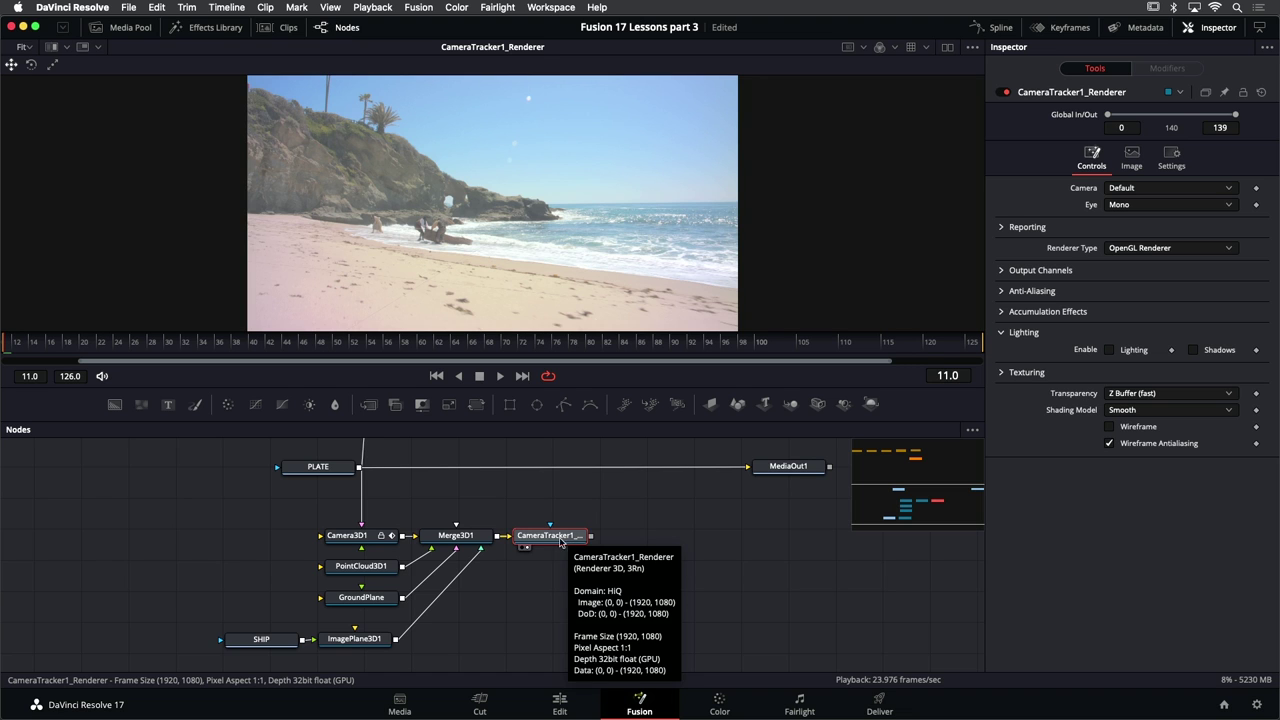
View the Merge3D1 scene and shorten Camera3D1's far clip to 56.0
click(458, 537)
key(1)
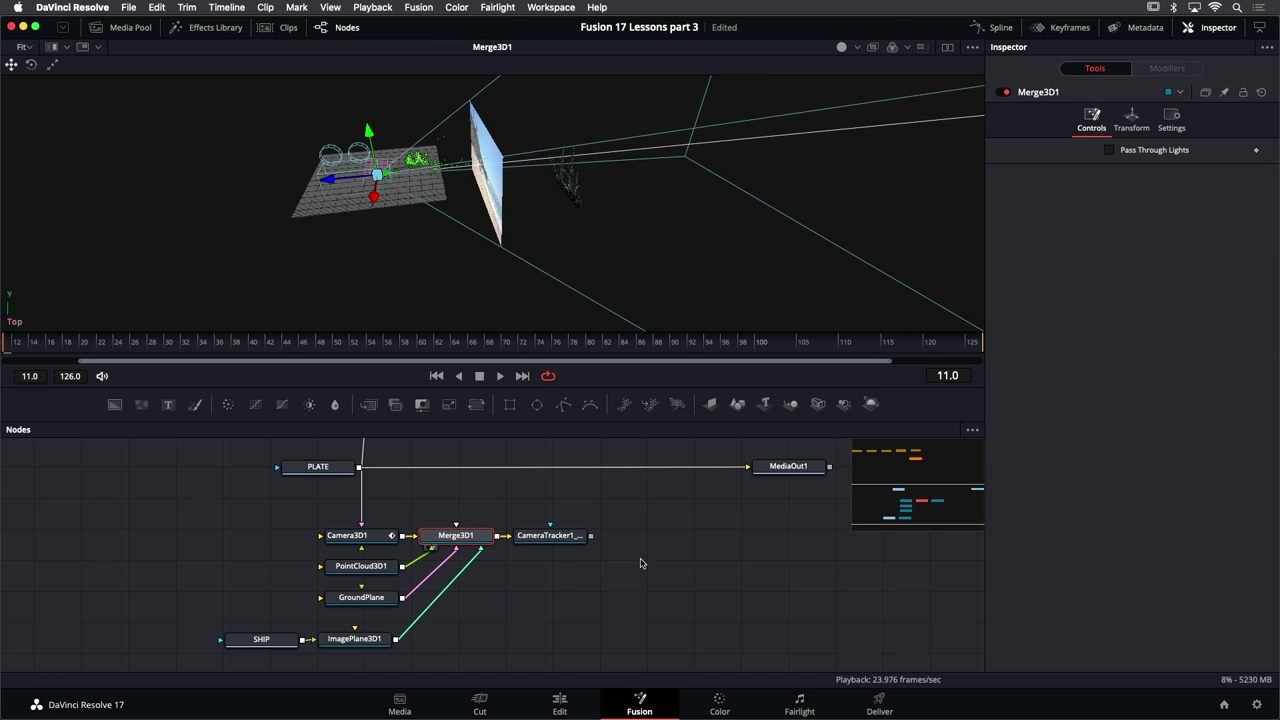
click(565, 208)
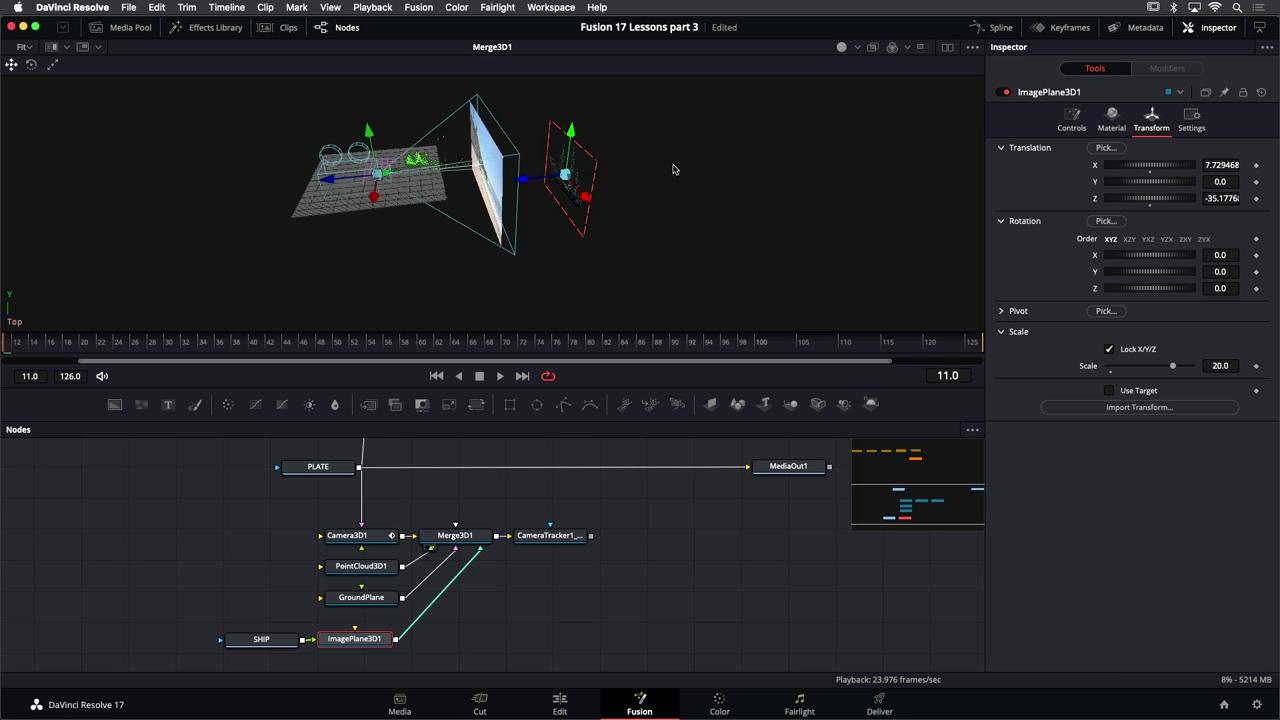
click(364, 537)
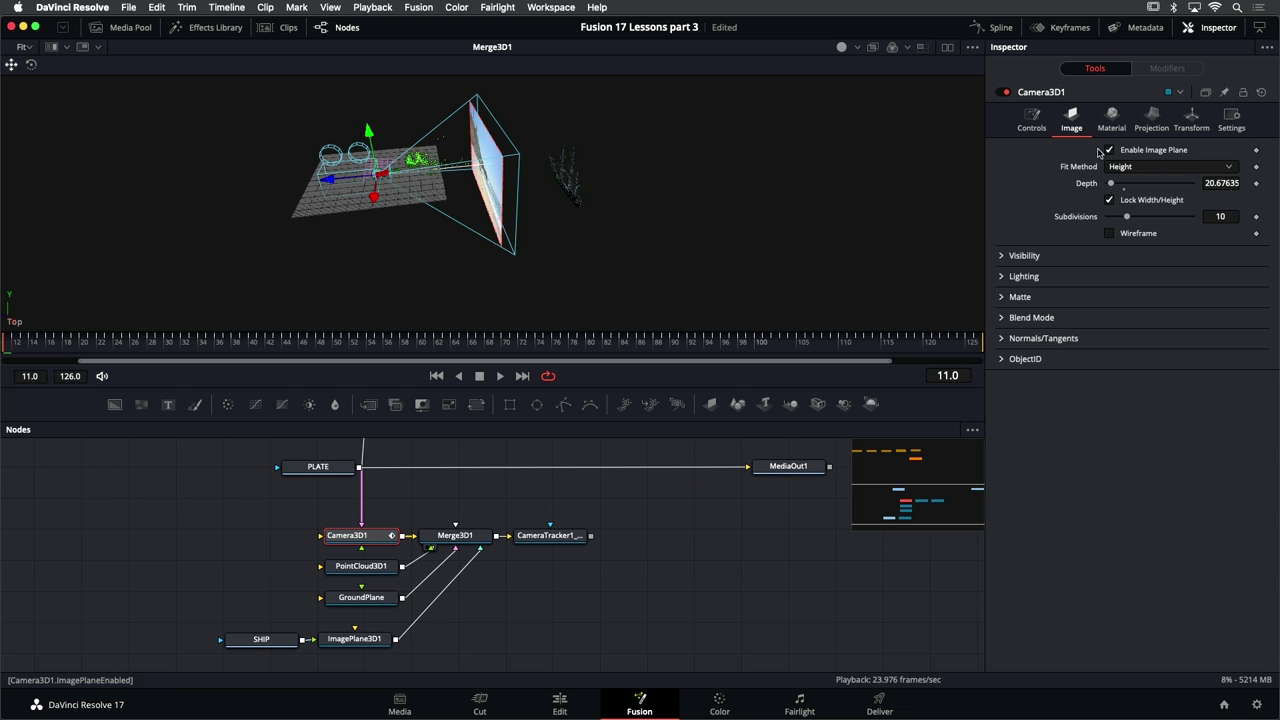
click(1031, 120)
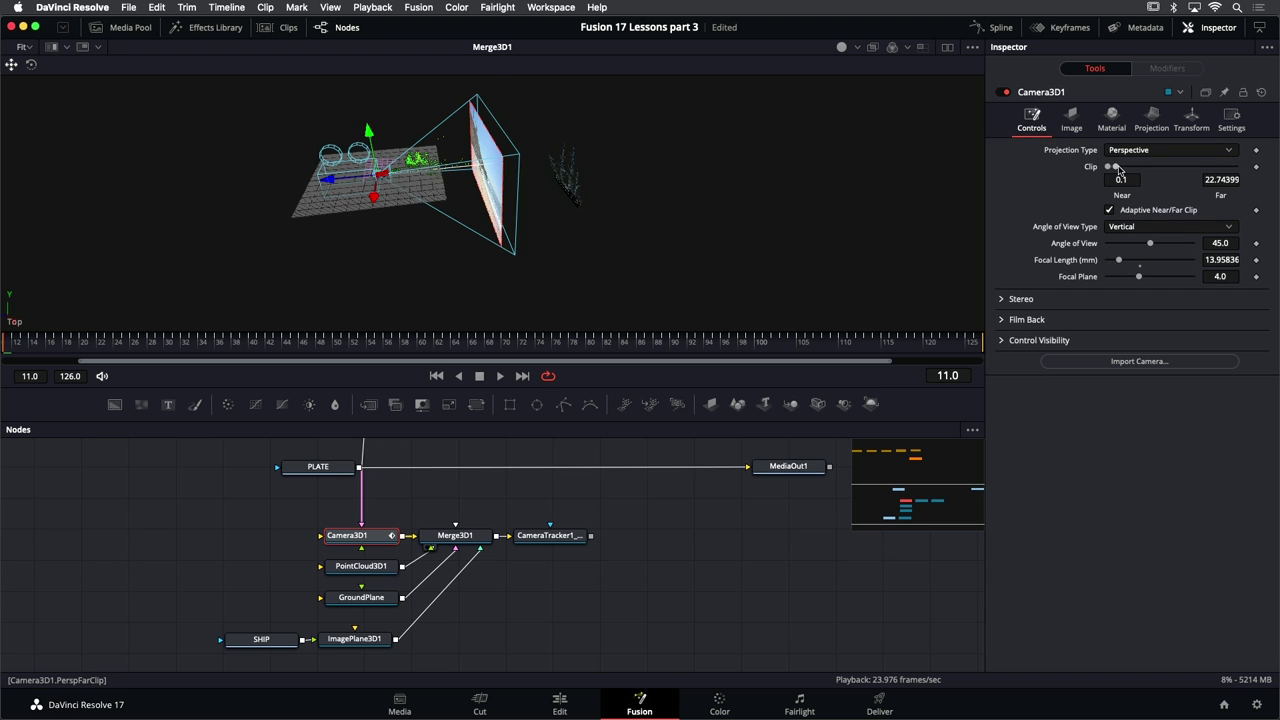
drag(1118, 170, 1118, 170)
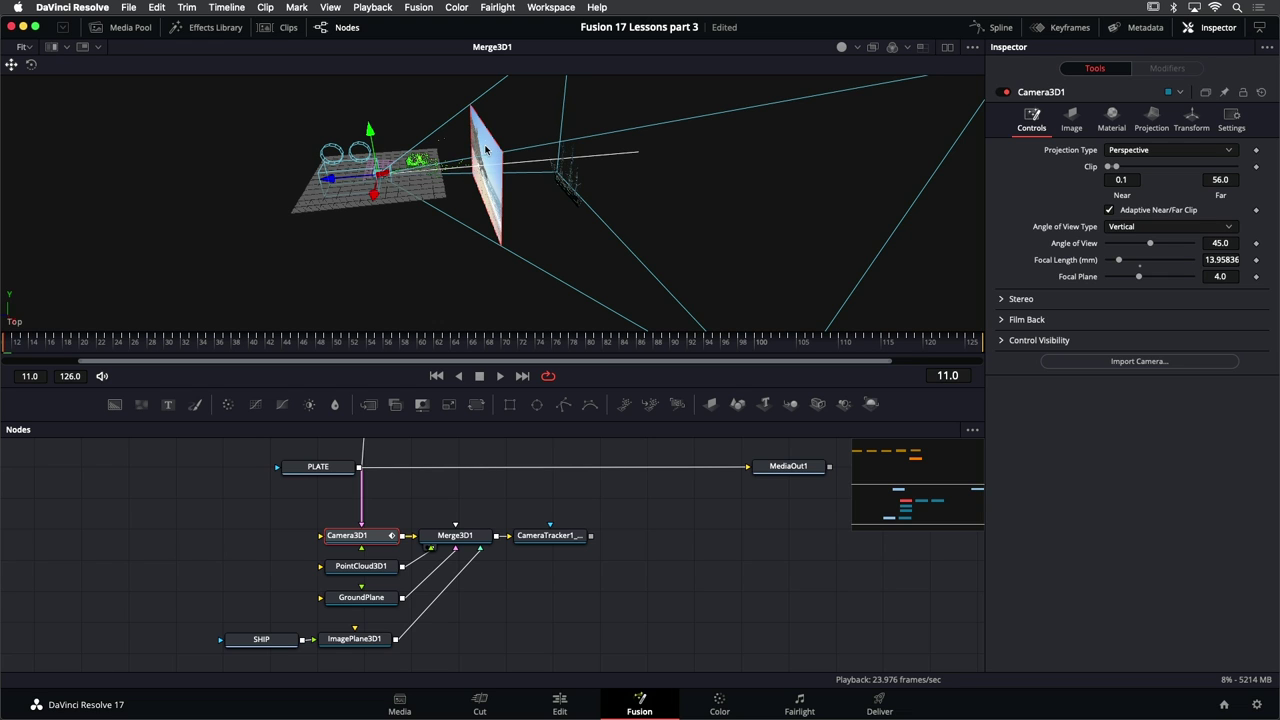
Push Camera3D1's image plane depth to 40.3 and keep the inspector locked to it
click(1072, 120)
drag(1112, 184, 1119, 185)
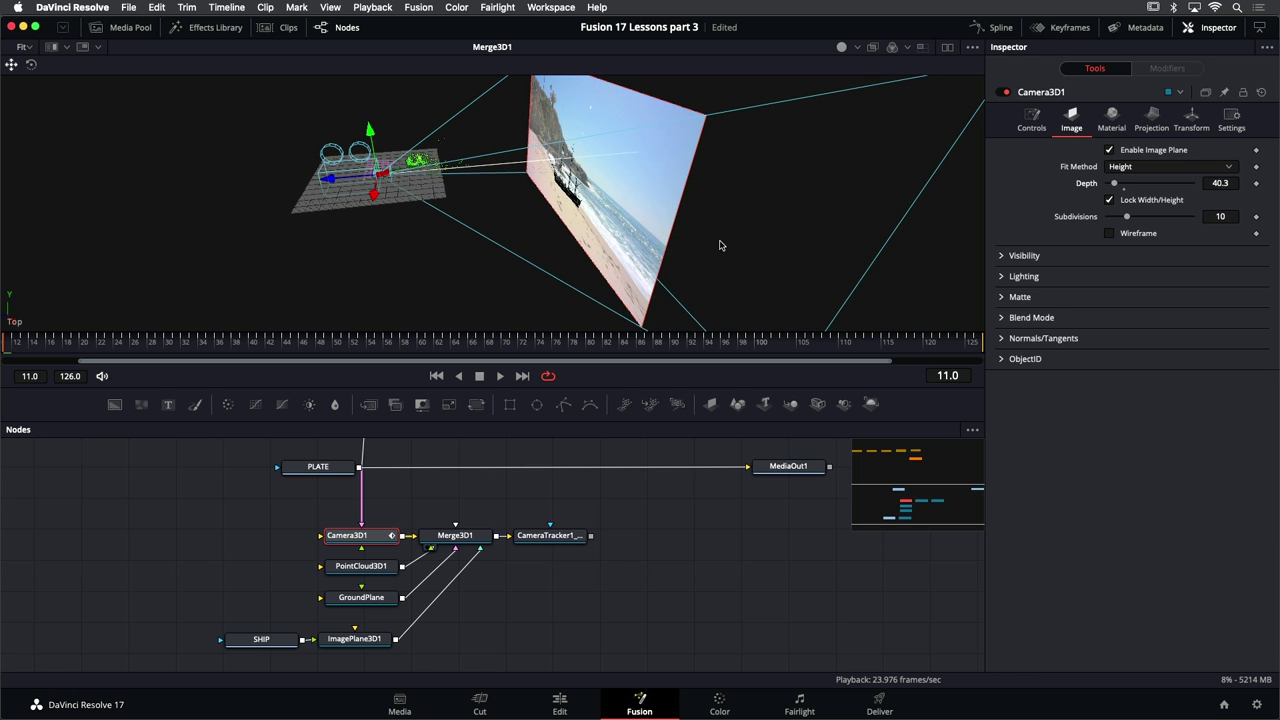
drag(765, 228, 727, 211)
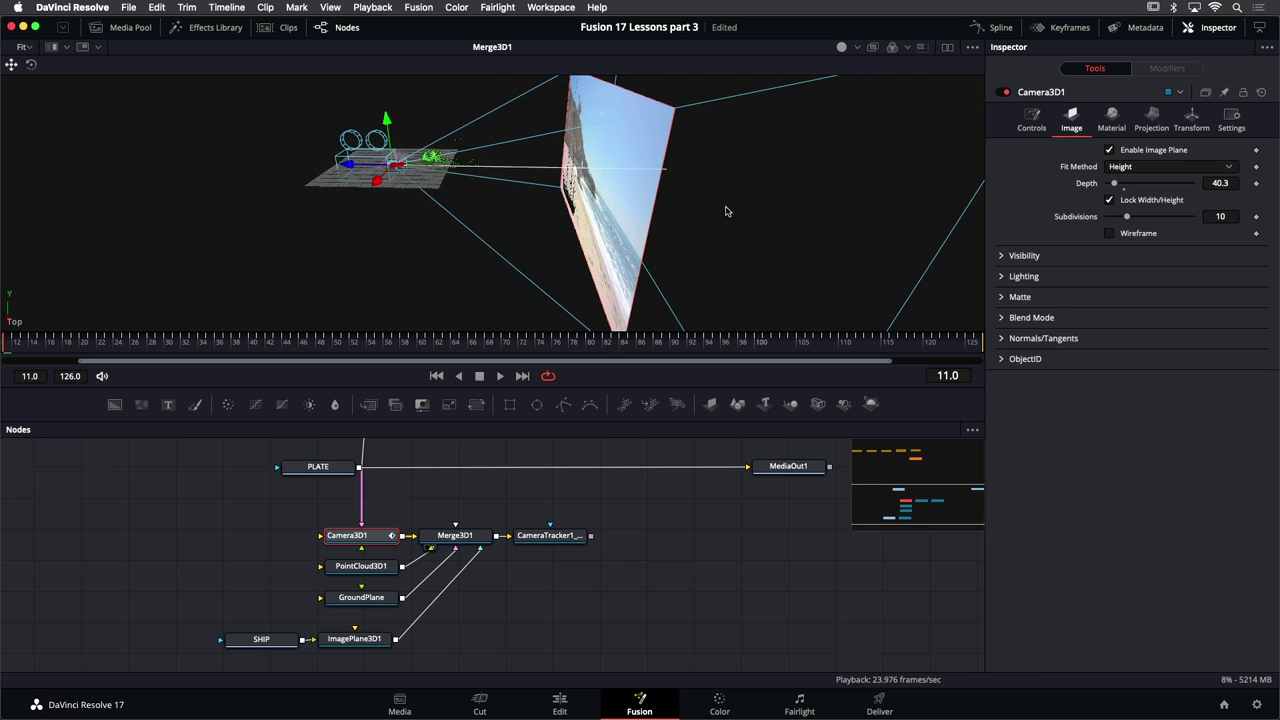
click(1245, 93)
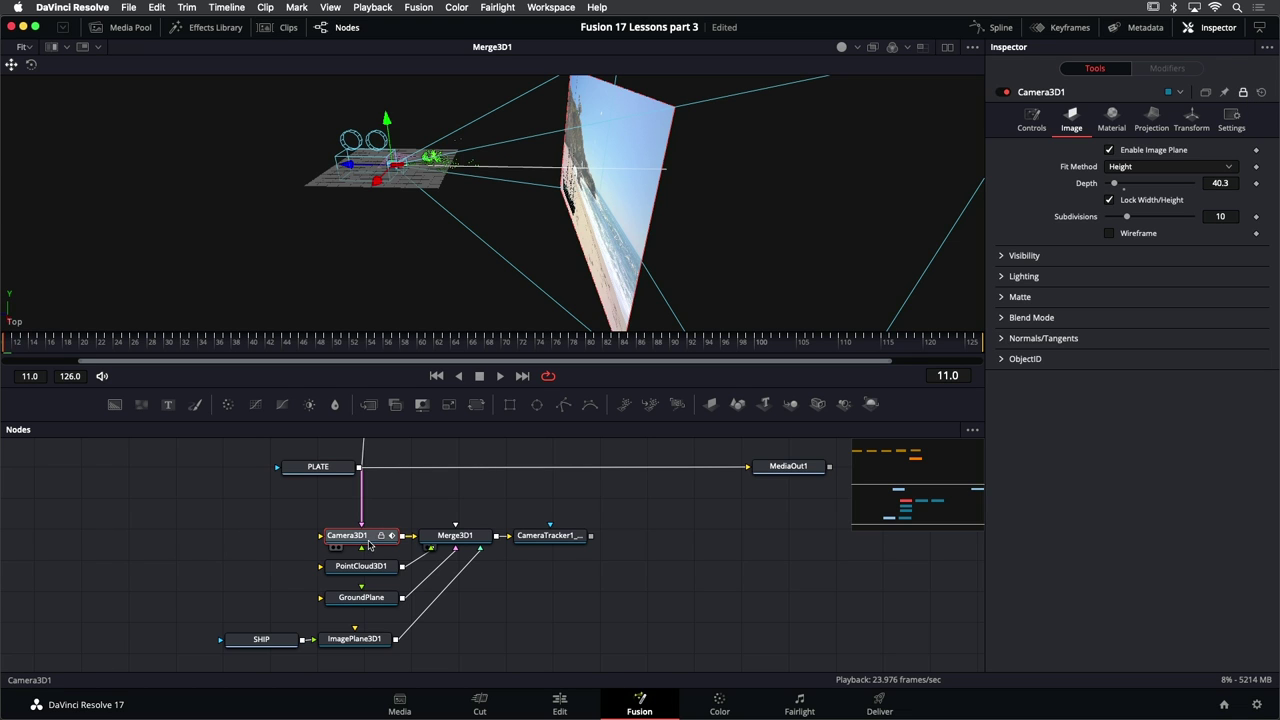
click(556, 540)
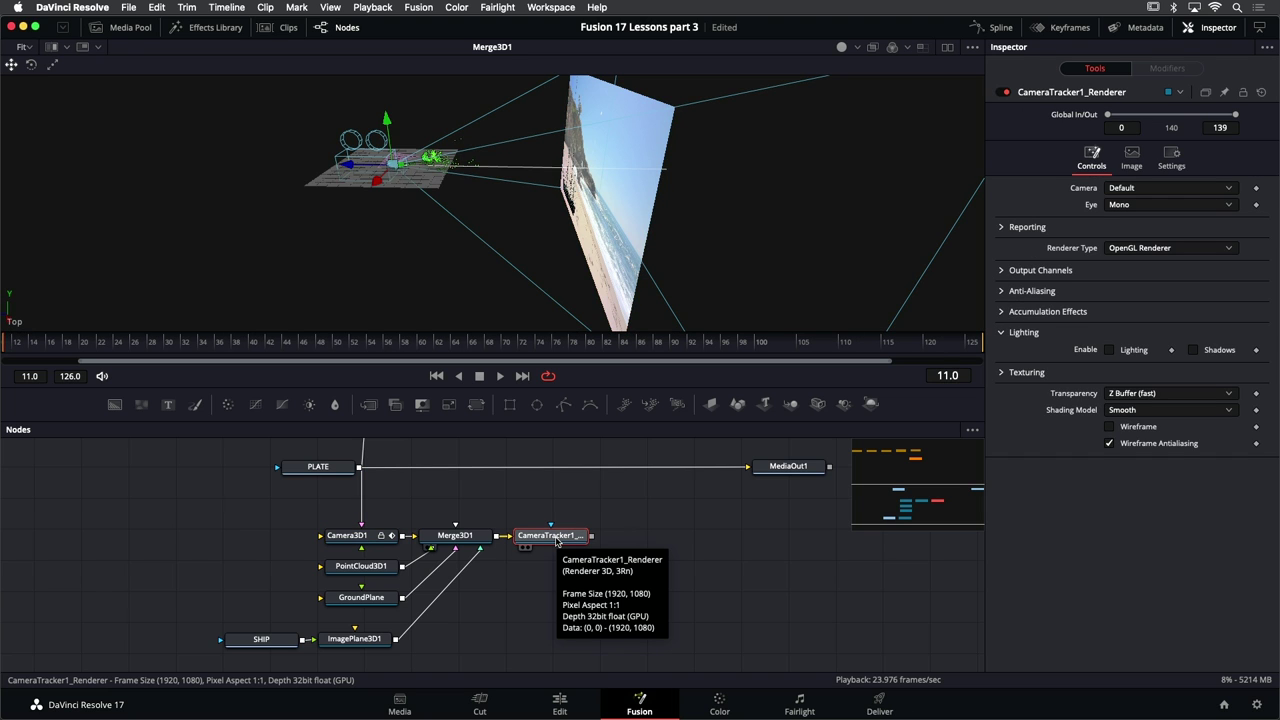
View the renderer output and move the ship's ImagePlane3D1 to the right
key(1)
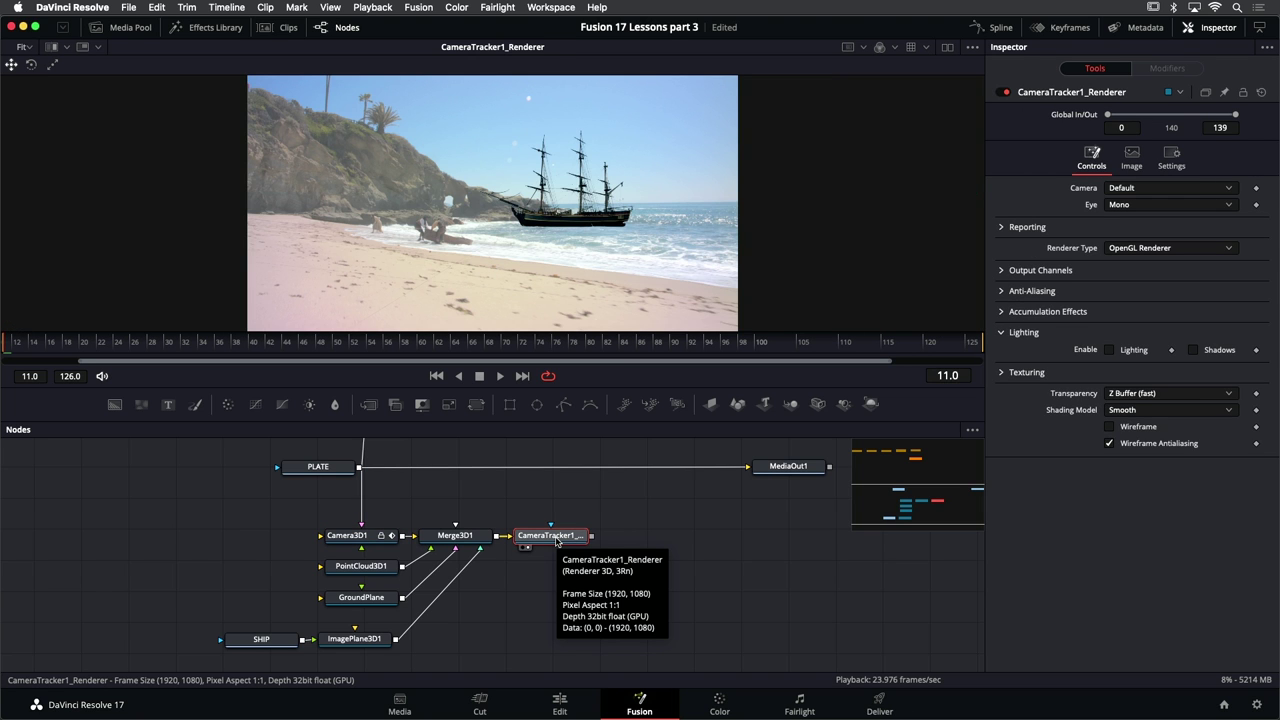
click(628, 529)
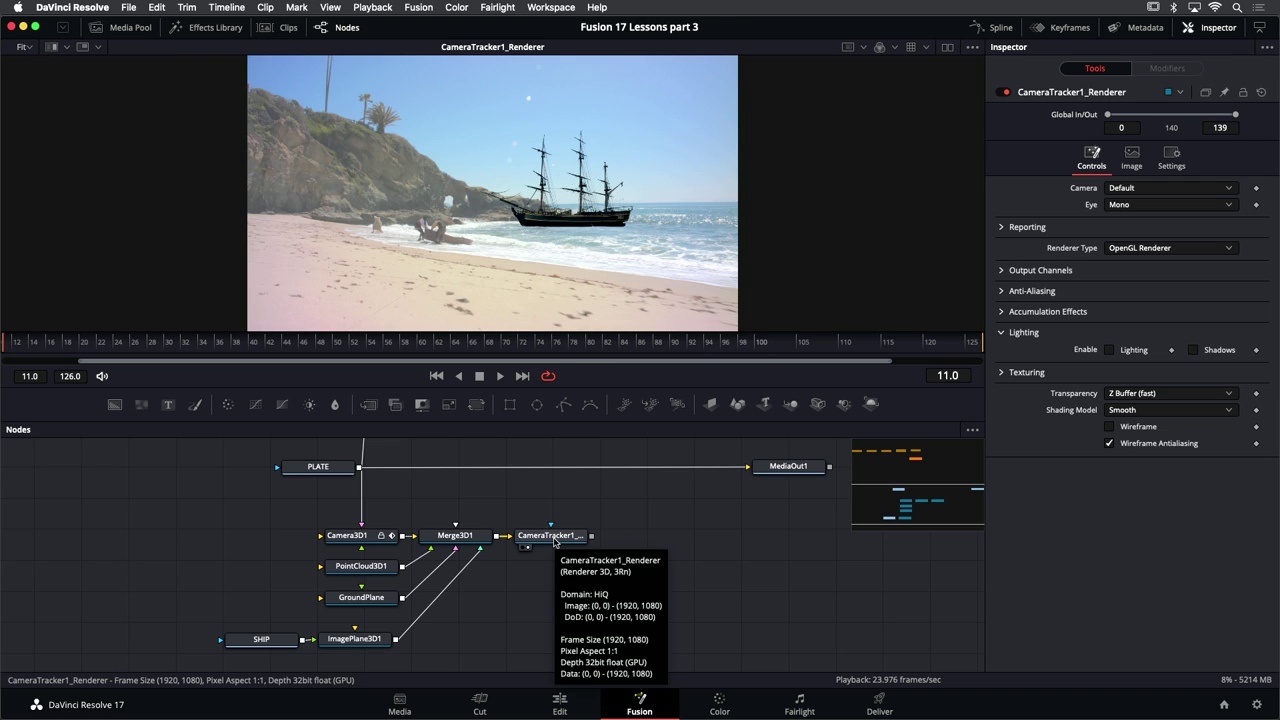
click(352, 640)
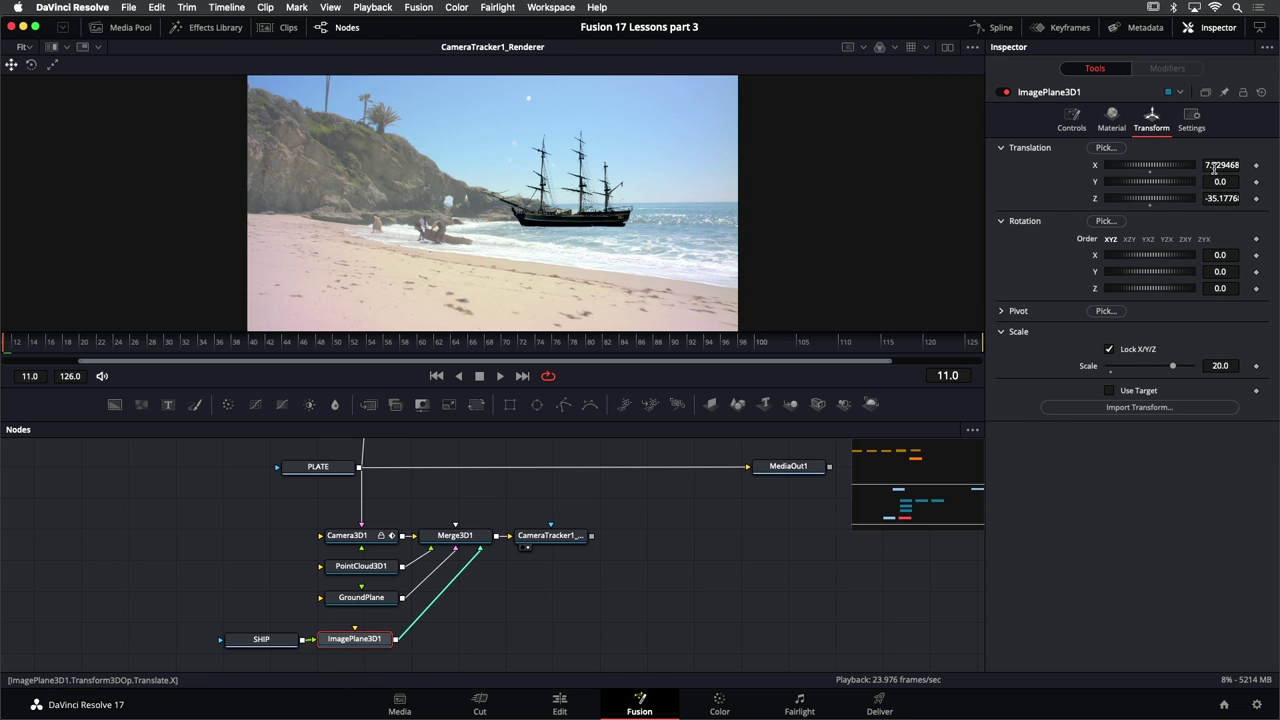
mouse_move(1212, 167)
mouse_down()
mouse_move(1225, 168)
mouse_move(1150, 185)
mouse_move(1196, 182)
mouse_move(1165, 167)
mouse_move(1188, 171)
mouse_up()
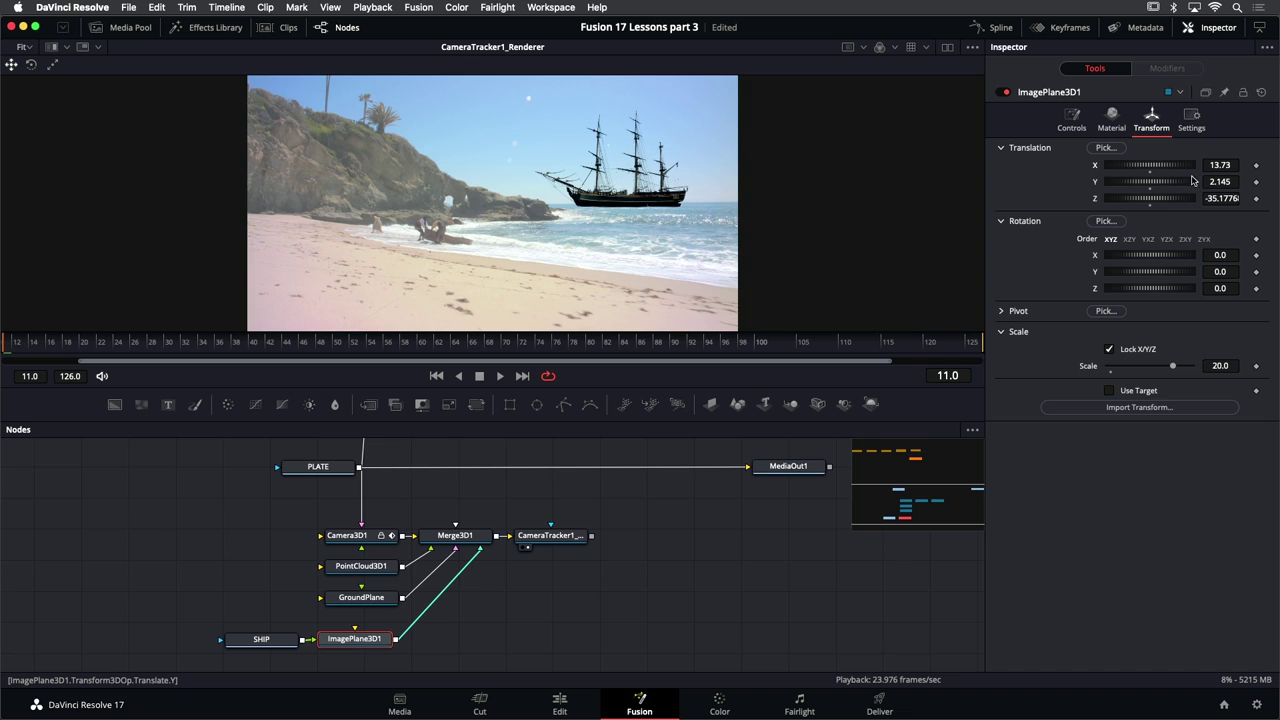
Shrink the ship to scale about 15.35, lower it to Y 1.275 on the horizon, and save
click(1220, 366)
key(BackSpace)
key(BackSpace)
key(BackSpace)
text(04)
key(Return)
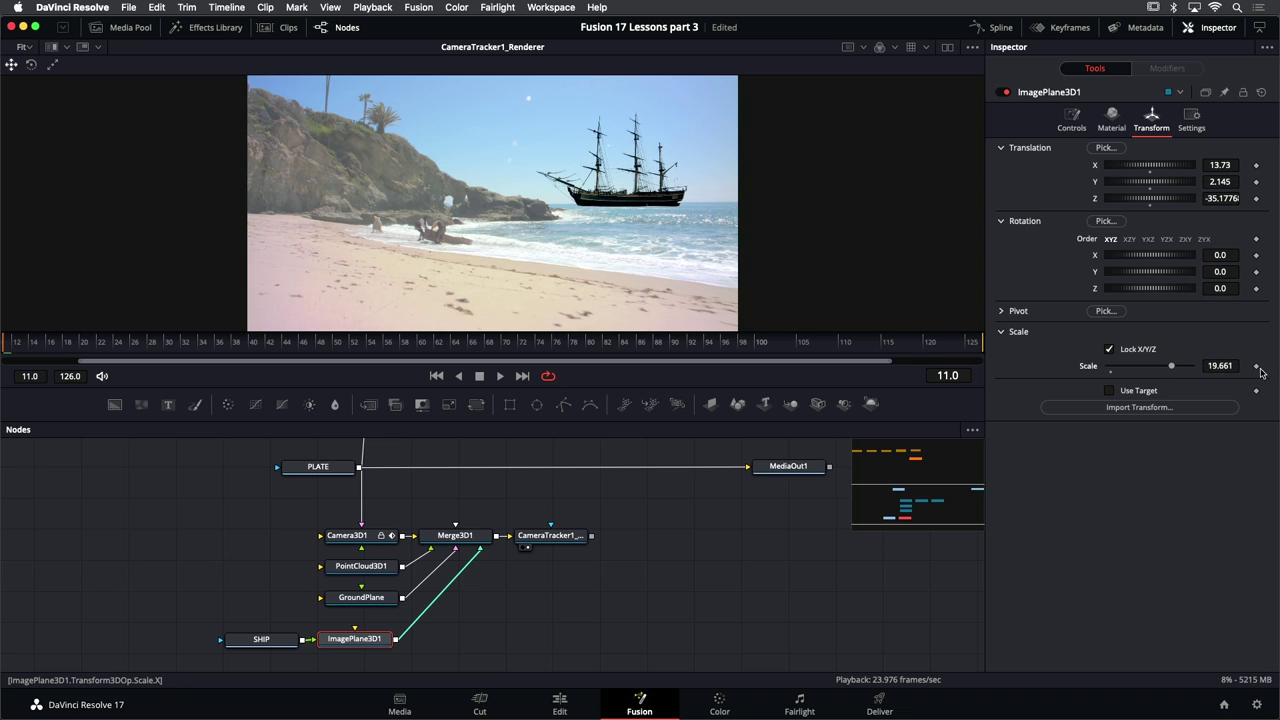
drag(1165, 370, 1158, 367)
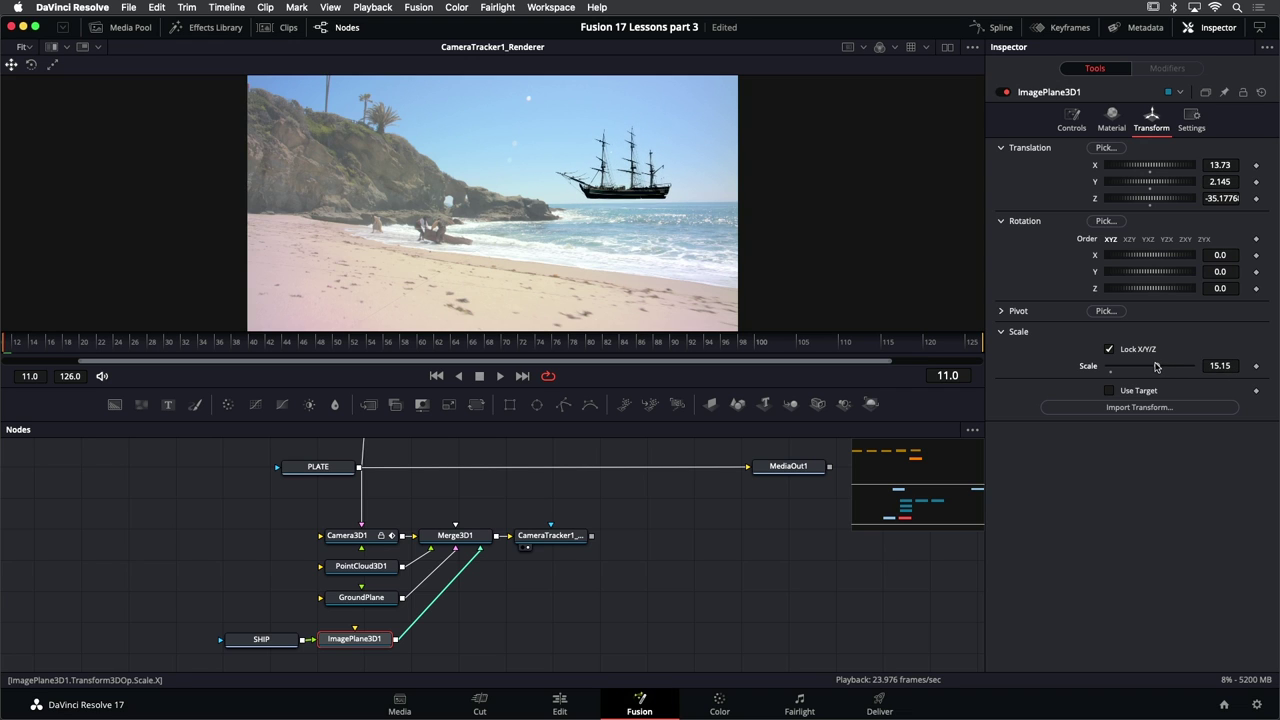
drag(1161, 183, 1141, 179)
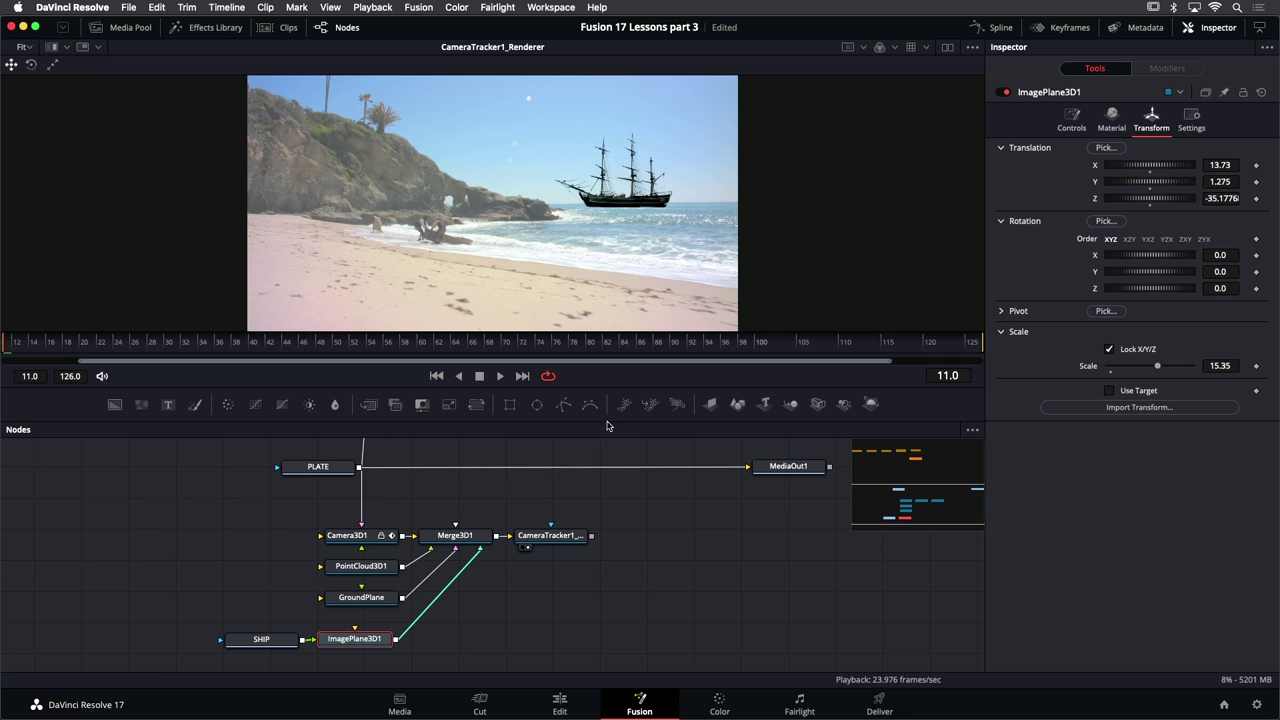
key(super+s)
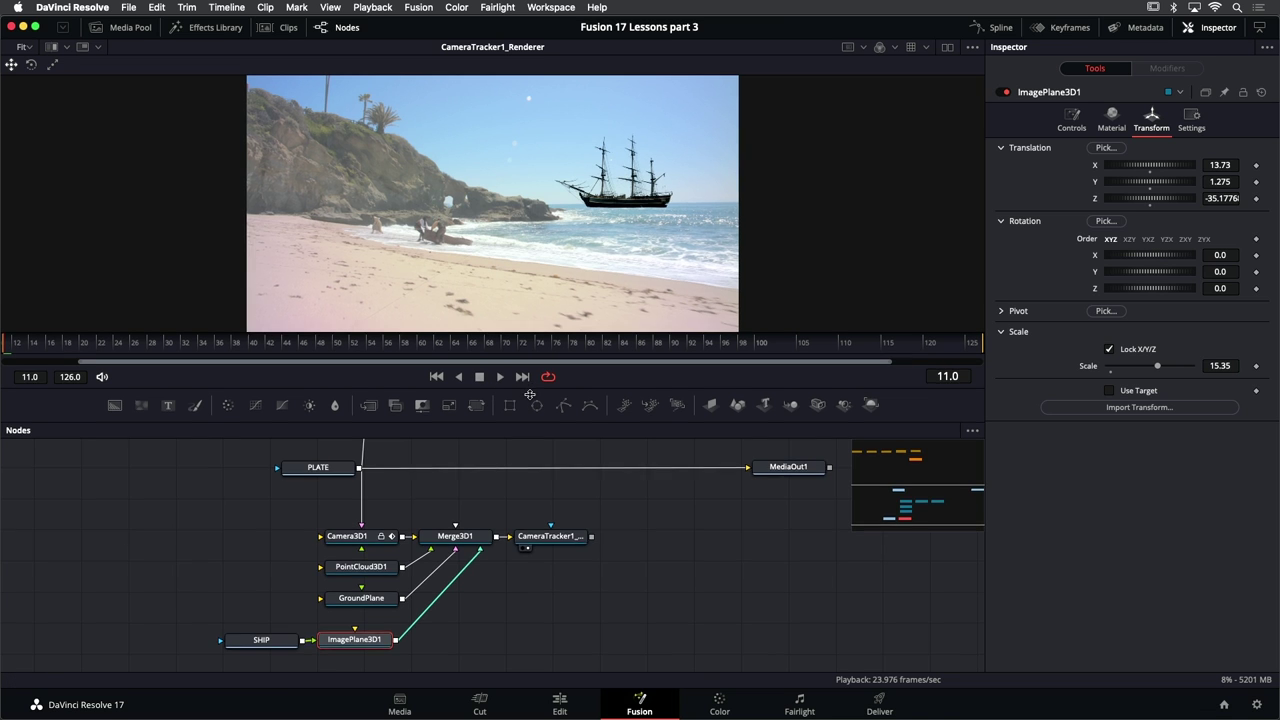
drag(530, 419, 530, 460)
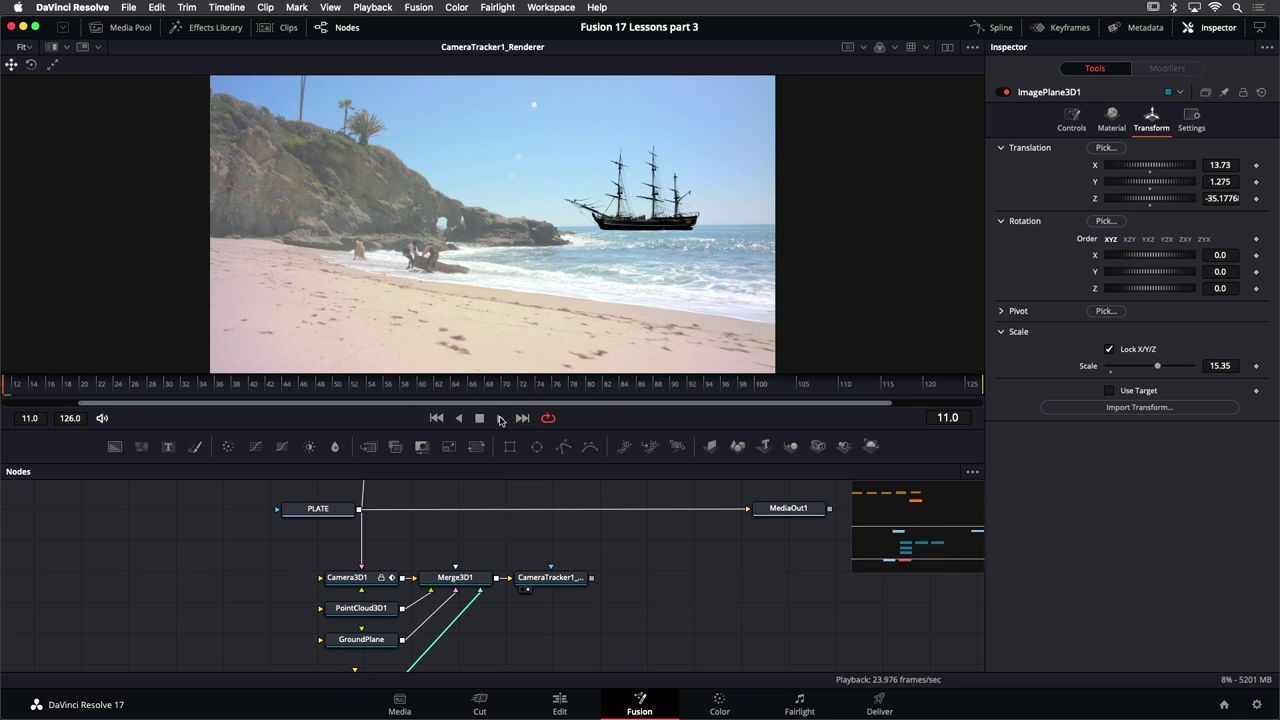
Play through the shot and check the ship on its first and last frames
click(501, 420)
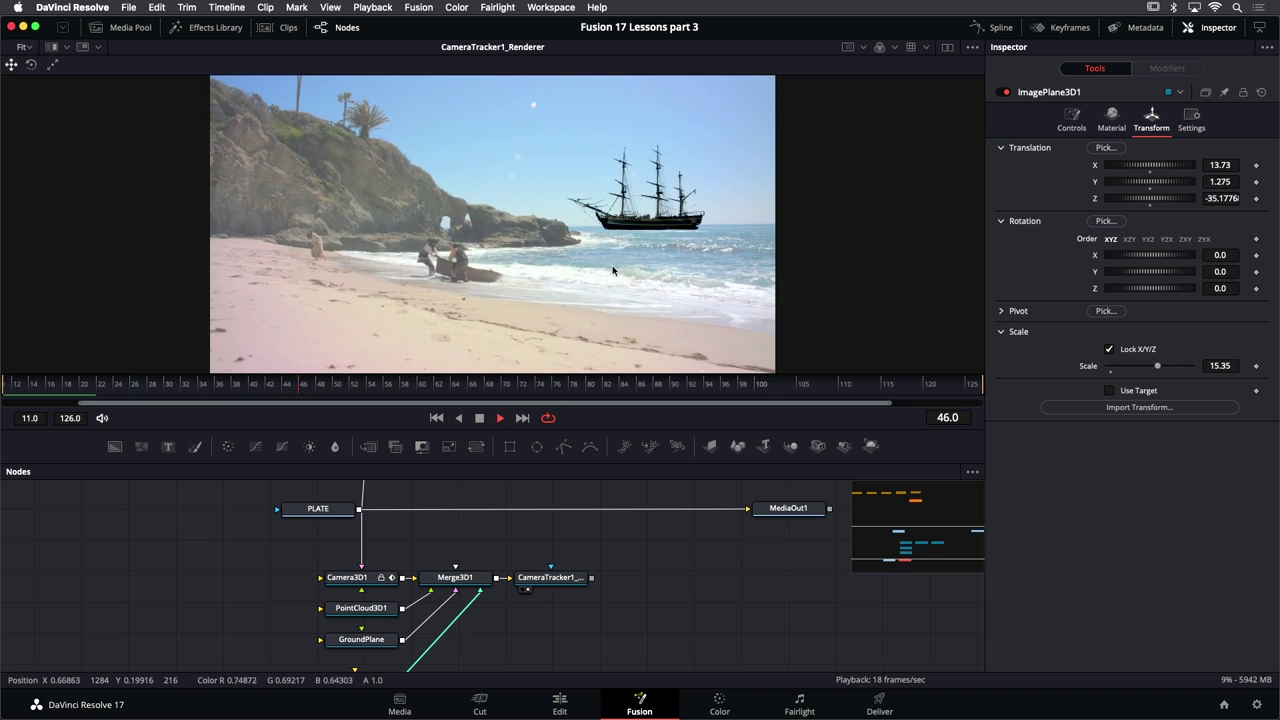
scroll(620, 235, up, 2)
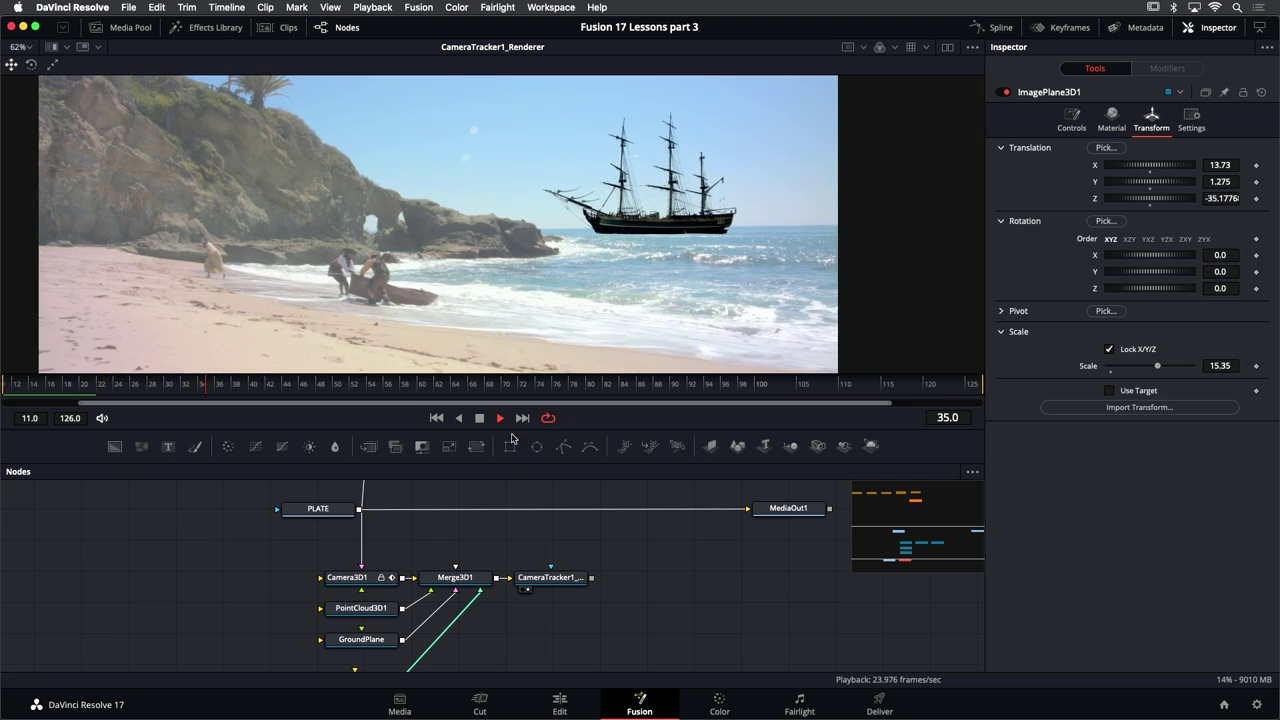
click(478, 418)
click(436, 418)
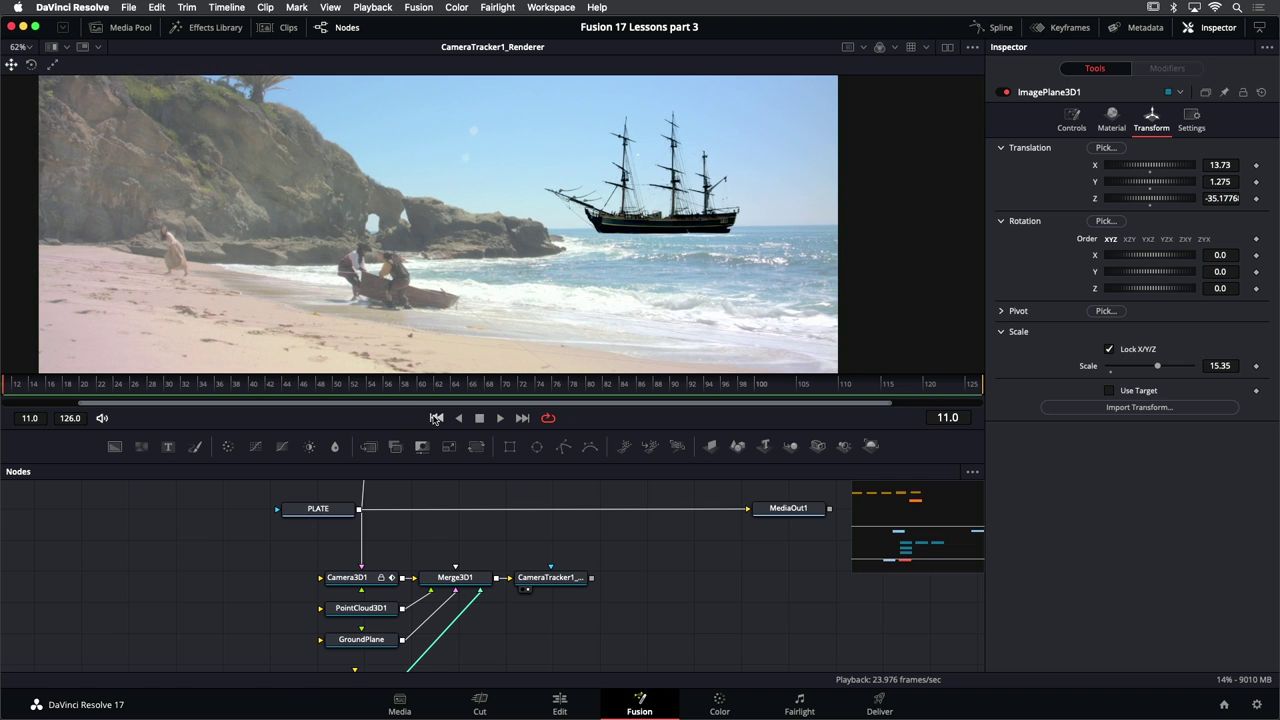
click(522, 418)
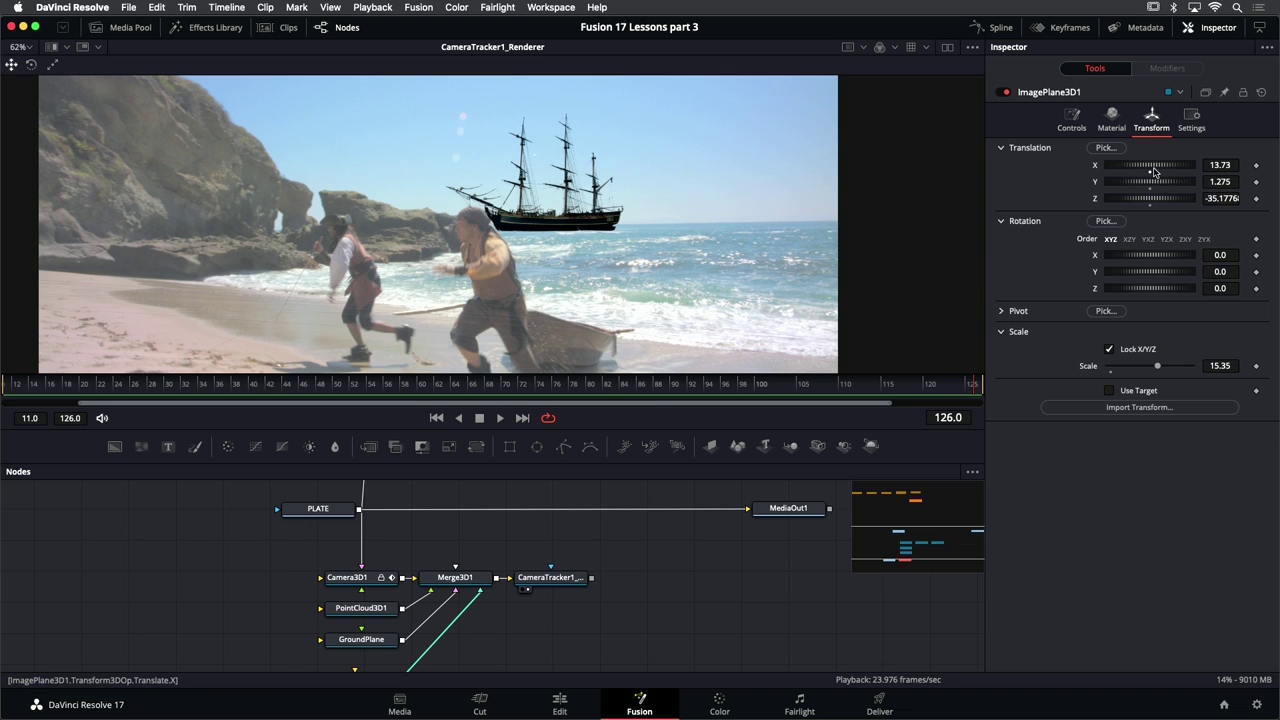
Refine the ship from typed X 13.82 to X 14.592, Y 1.115, scale 14.942
click(1210, 165)
text(13.82)
key(Return)
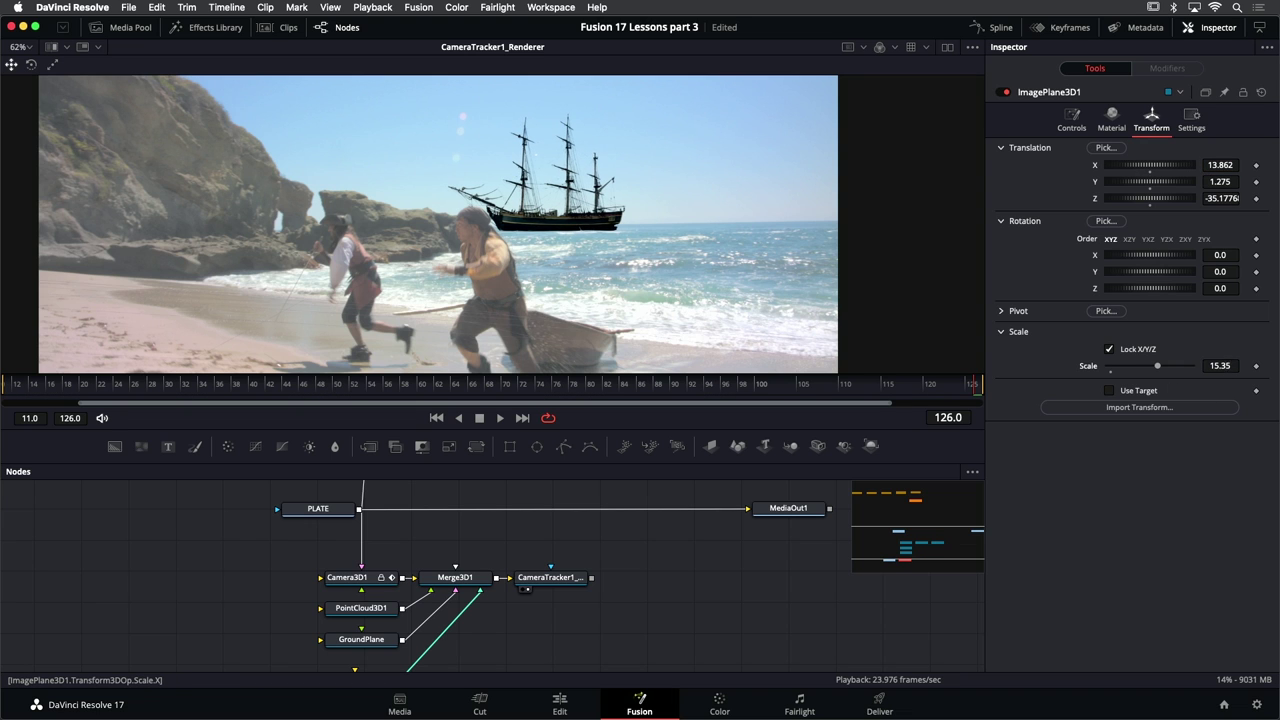
drag(1157, 366, 1150, 366)
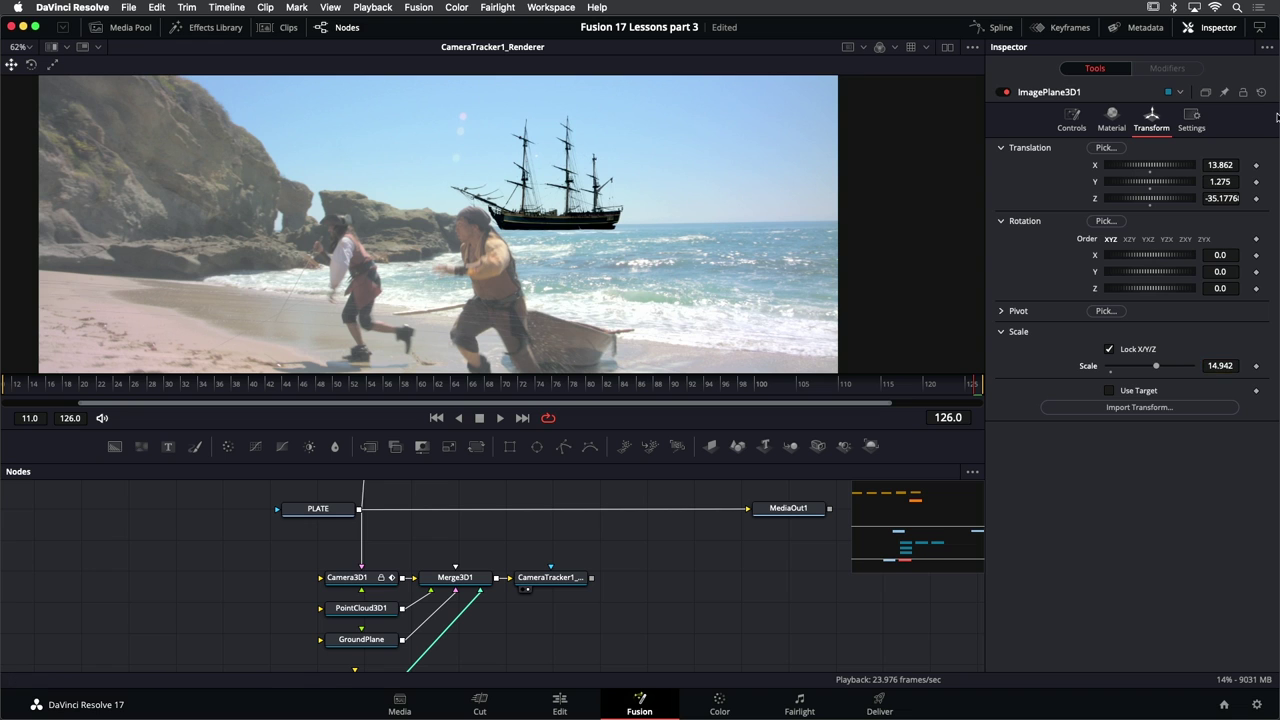
drag(1194, 168, 1211, 166)
scroll(570, 535, down, 3)
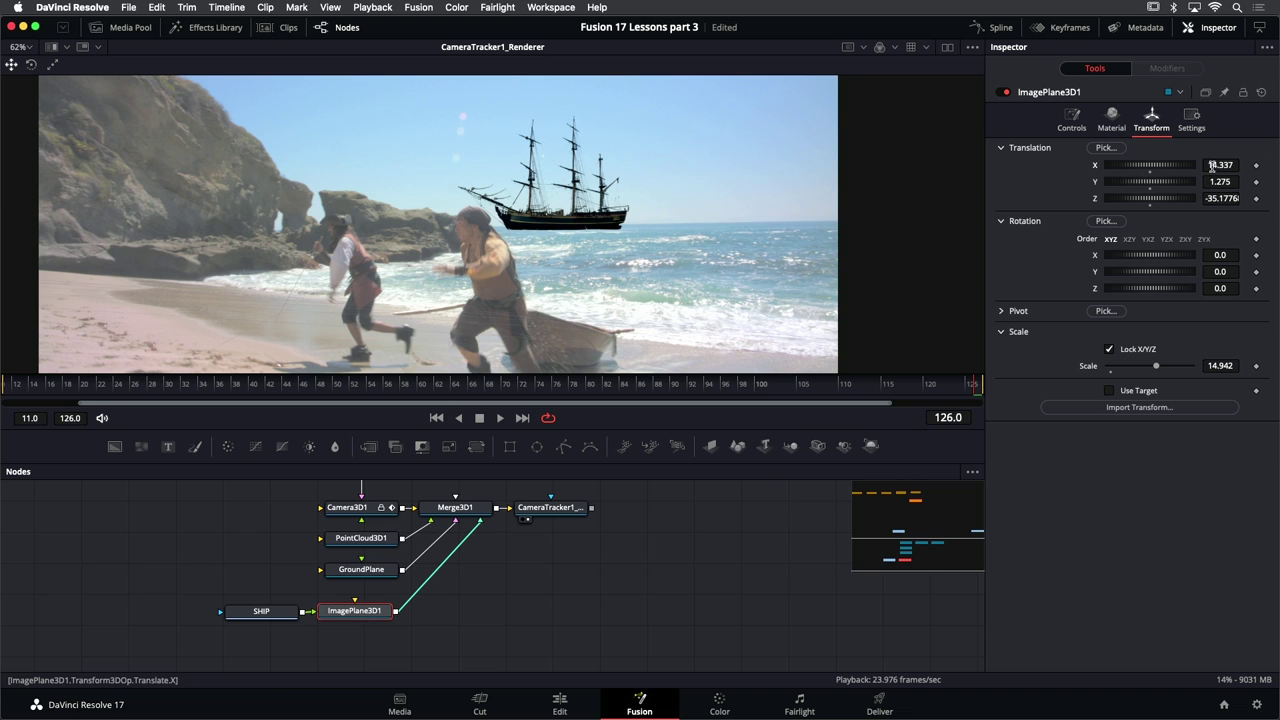
drag(1212, 167, 1248, 167)
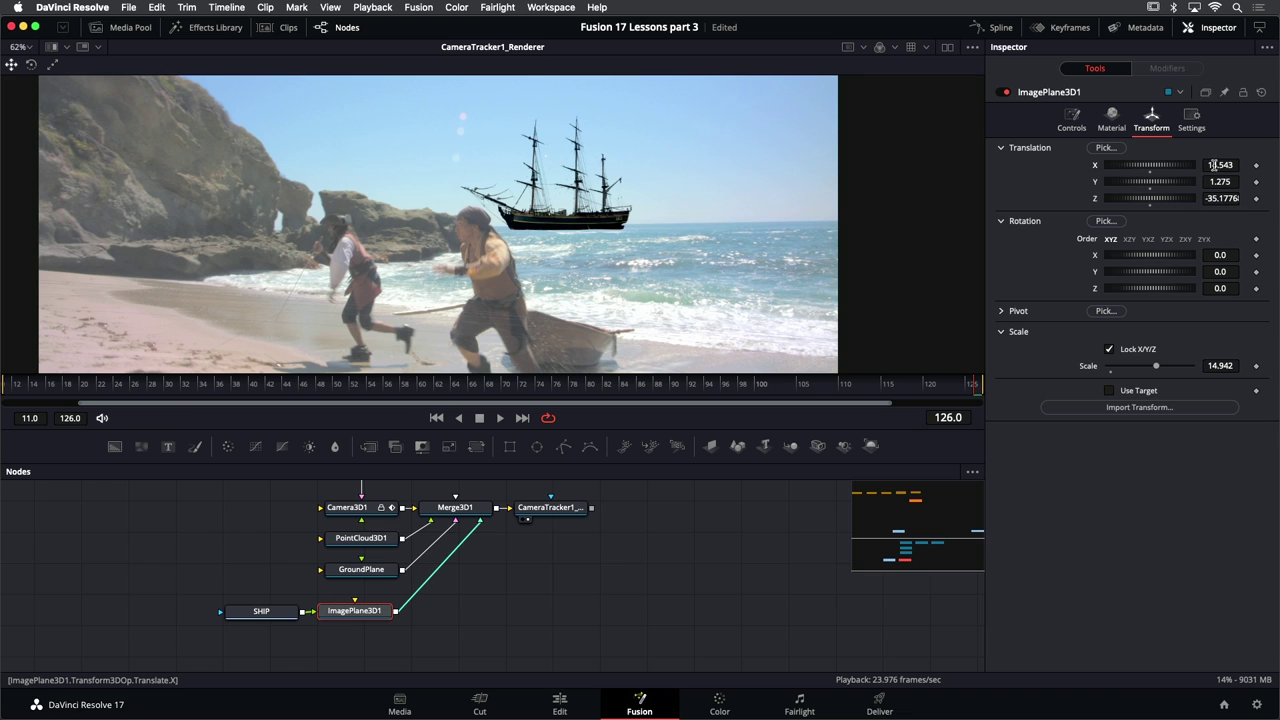
drag(1213, 165, 1200, 181)
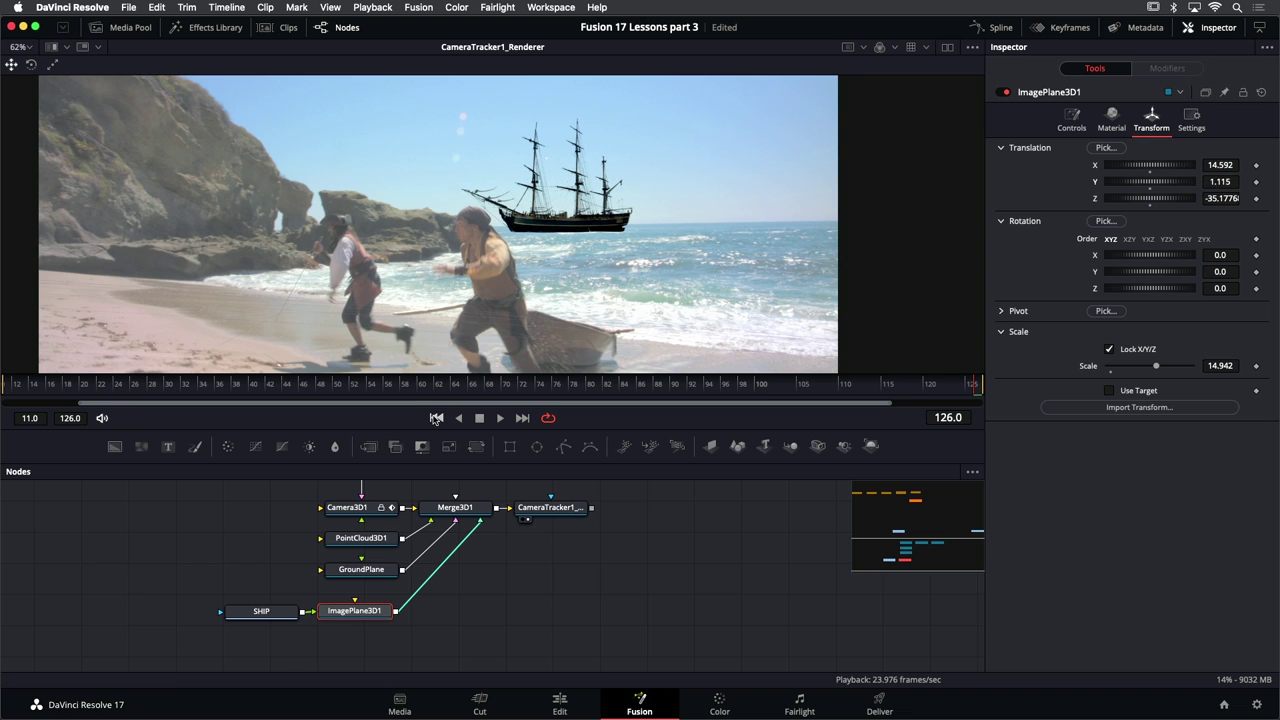
Replay the shot forwards and backwards in an enlarged viewer to review the ship
click(436, 418)
click(500, 418)
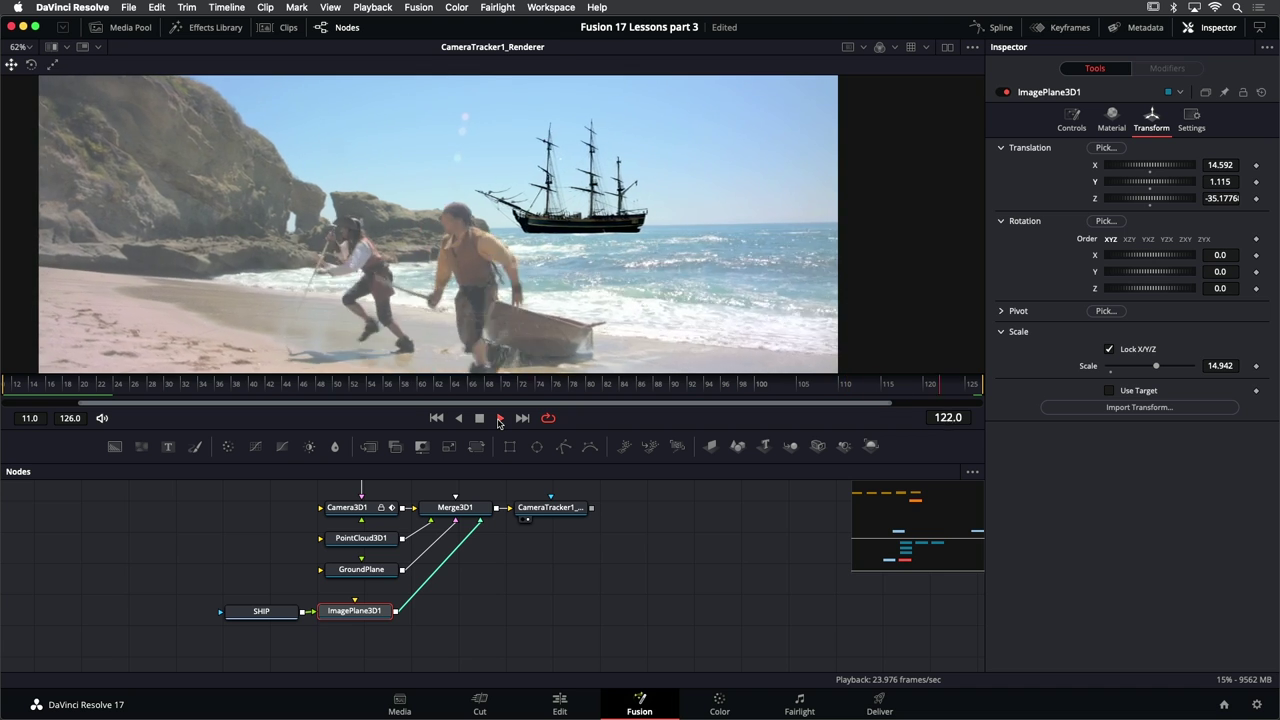
click(500, 418)
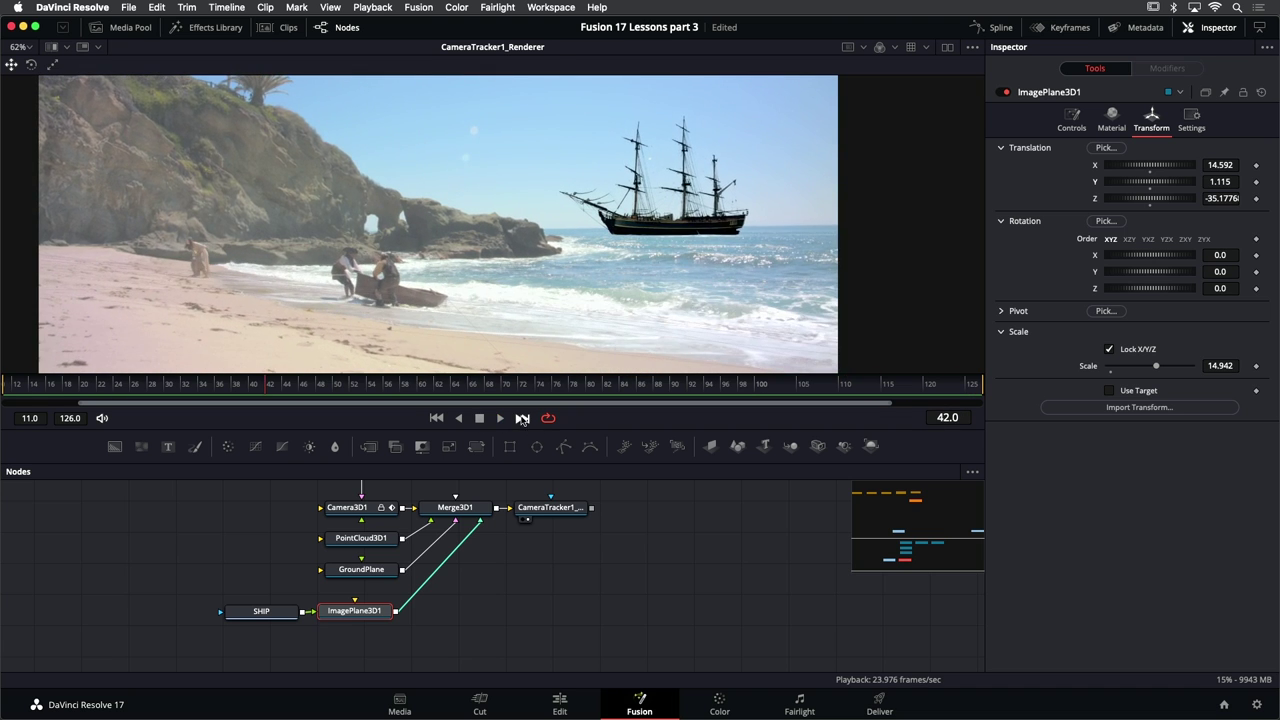
click(521, 418)
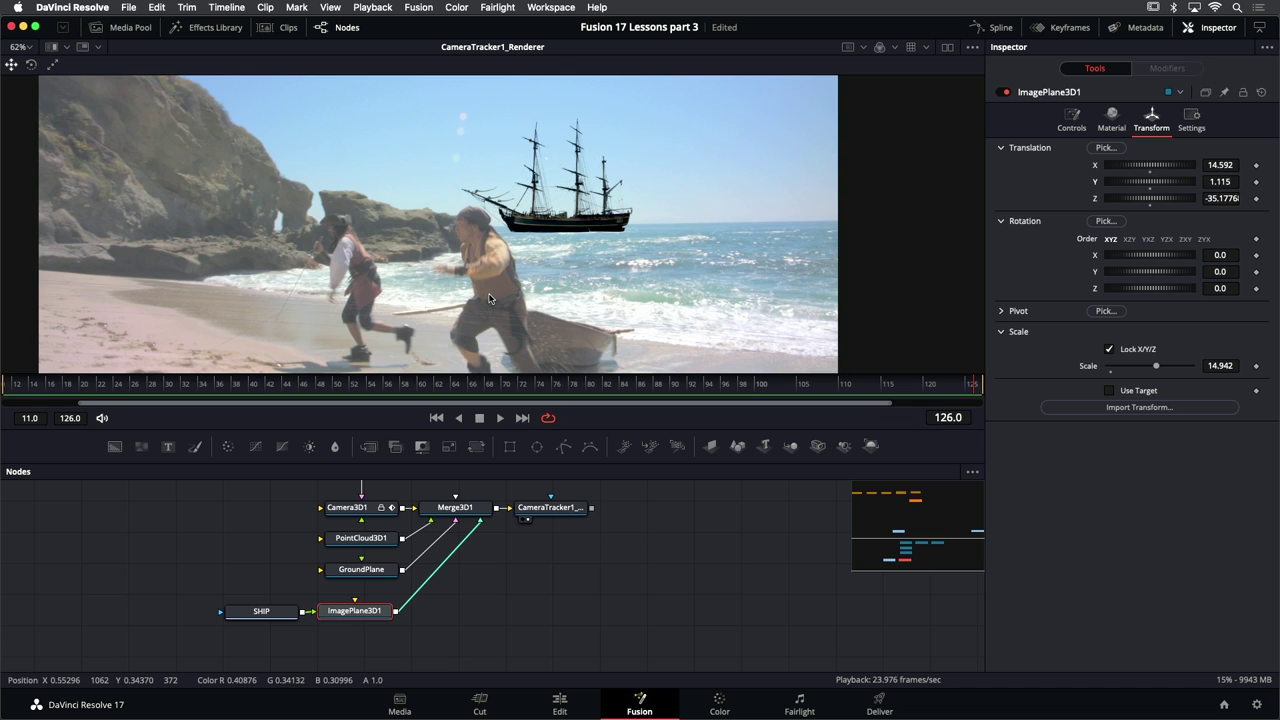
key(j)
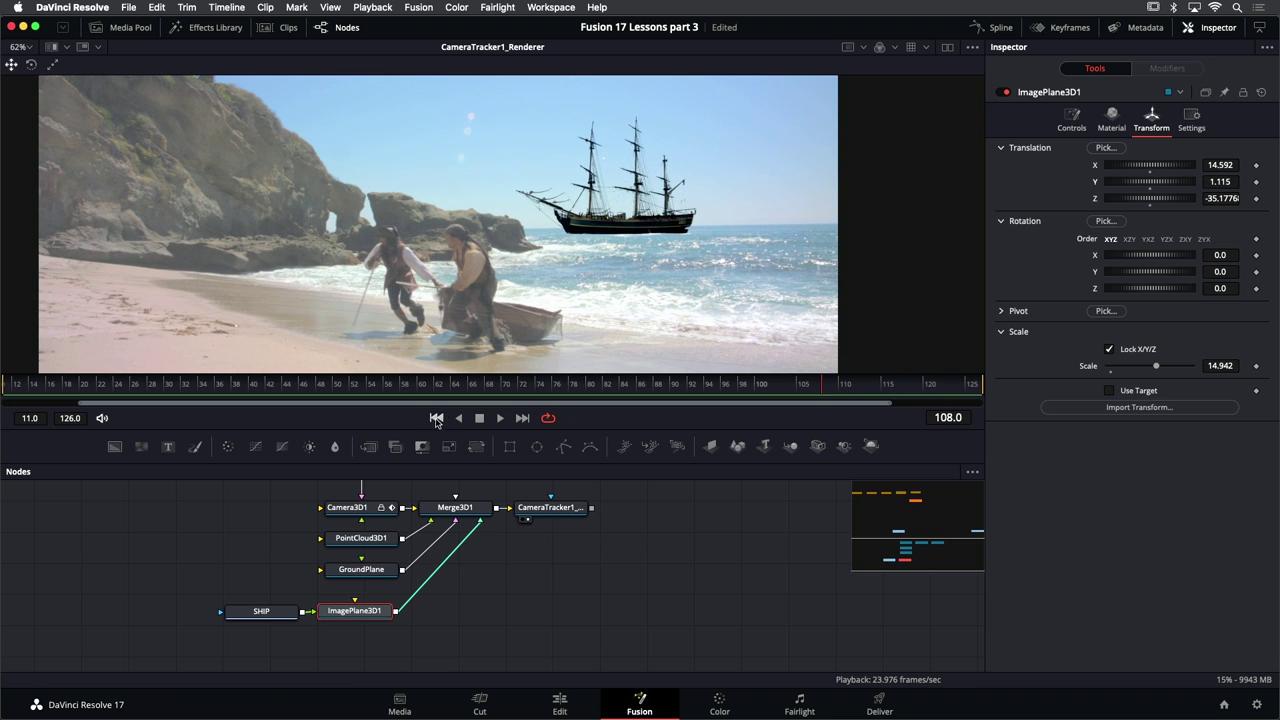
click(438, 418)
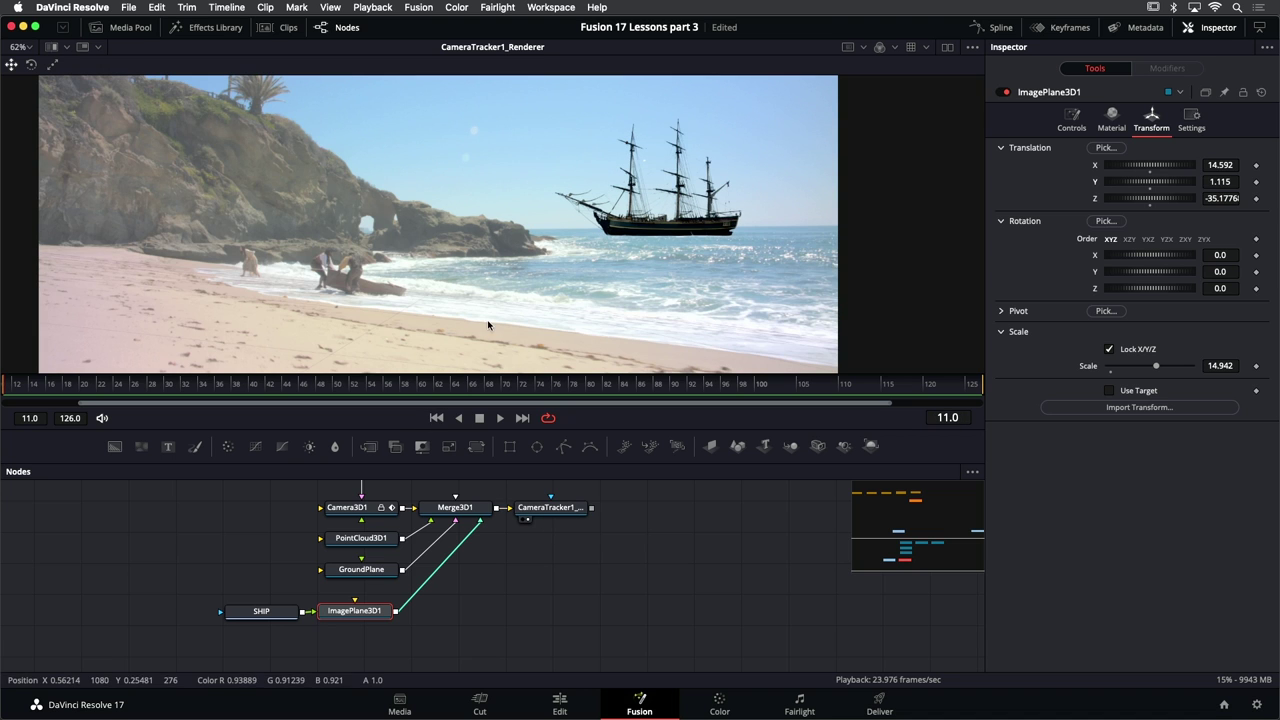
drag(532, 428, 532, 459)
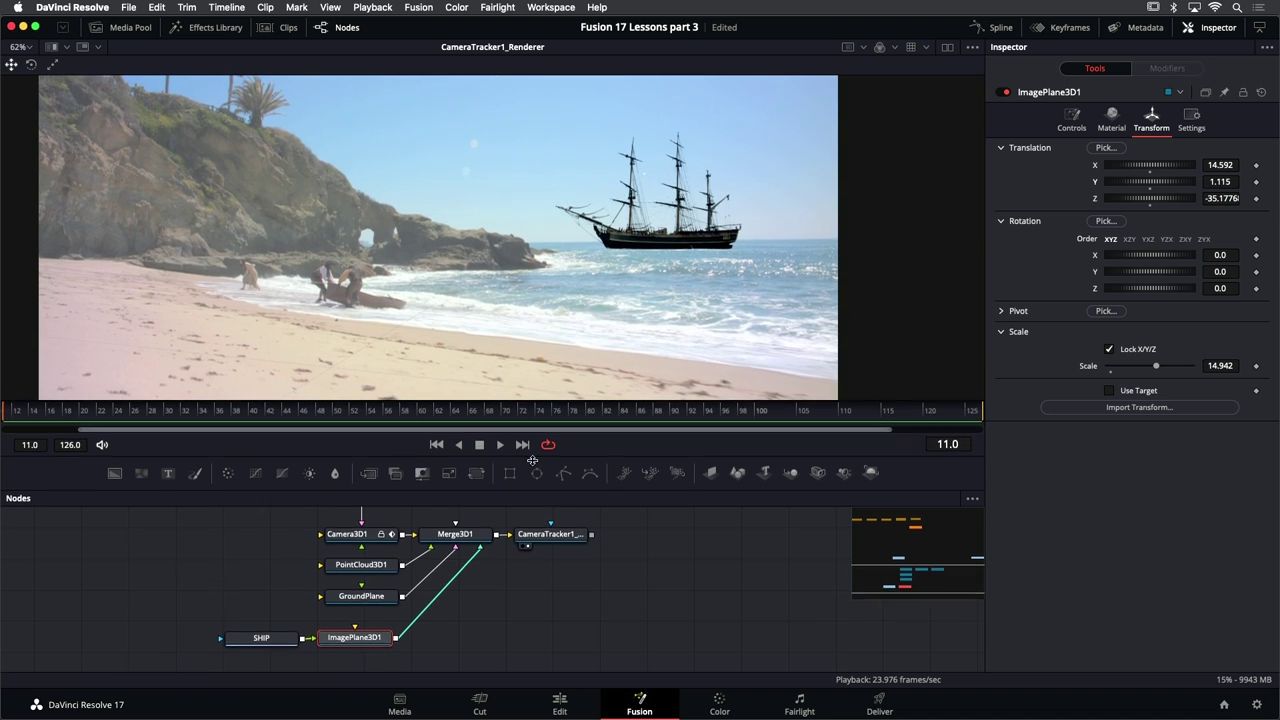
scroll(522, 338, down, 3)
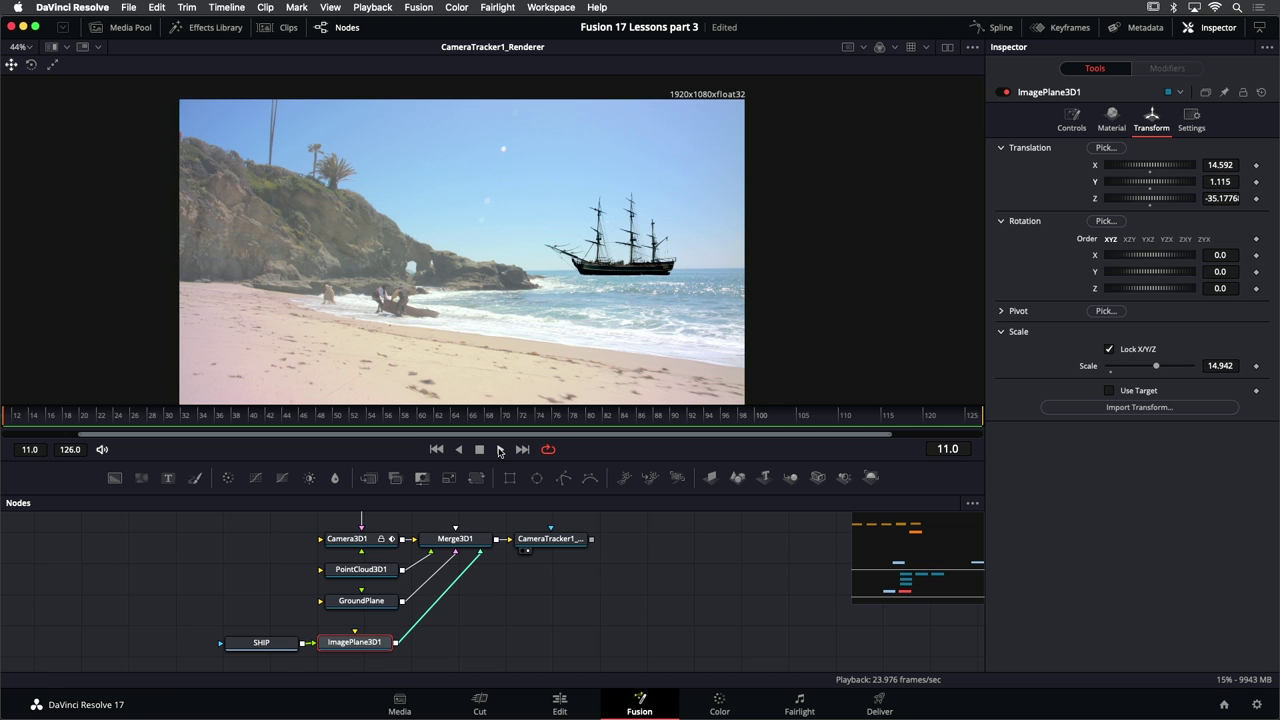
click(500, 451)
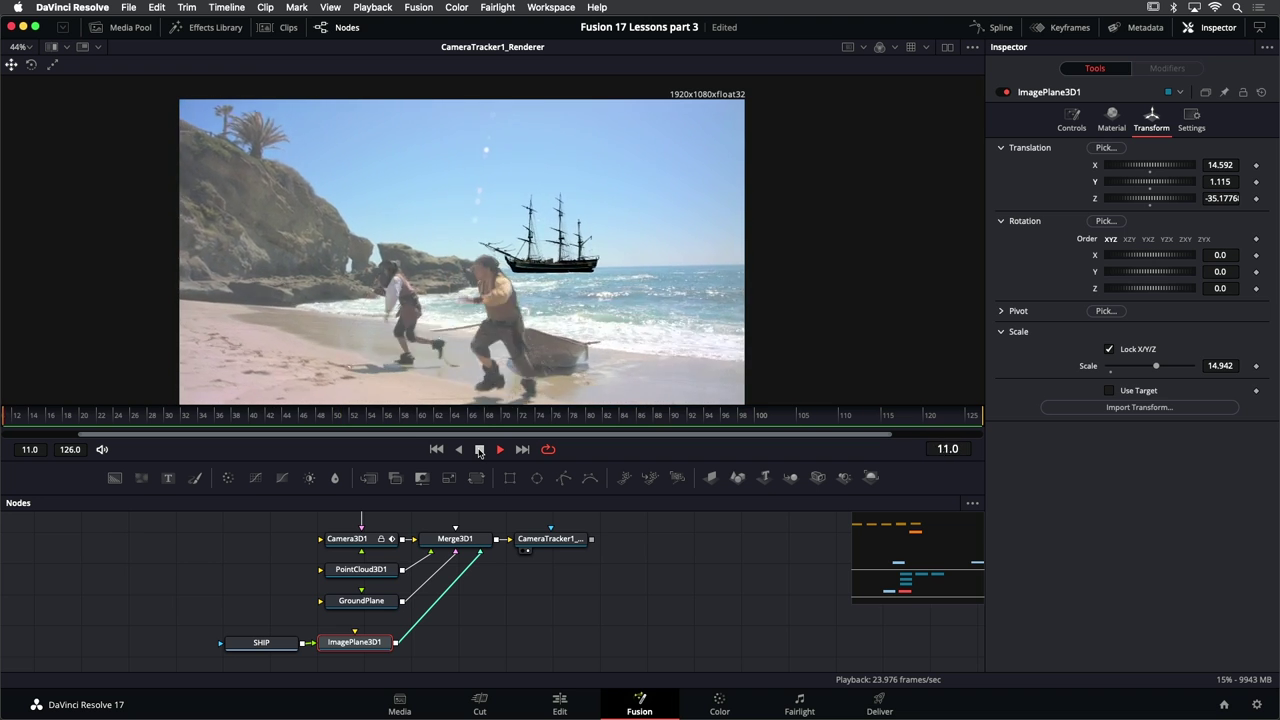
click(479, 451)
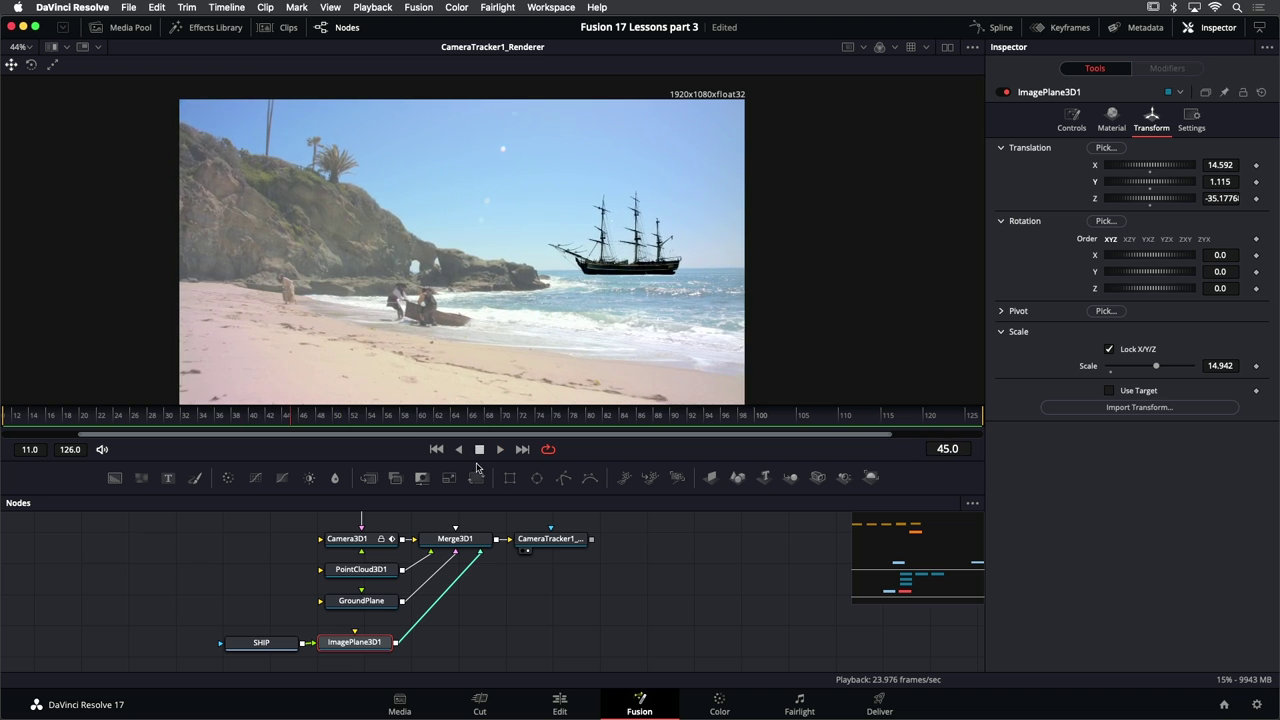
Select Camera3D1, save the project, and bring up the effects library's 3D tools
click(352, 541)
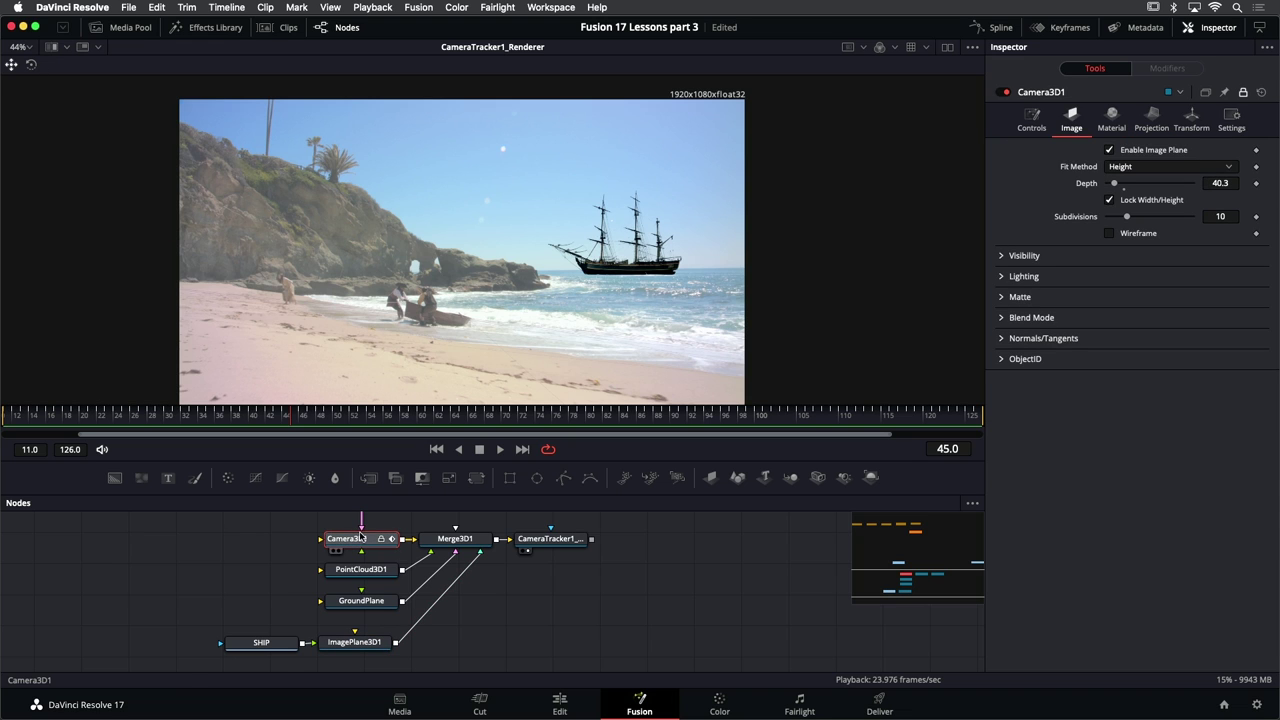
key(super+s)
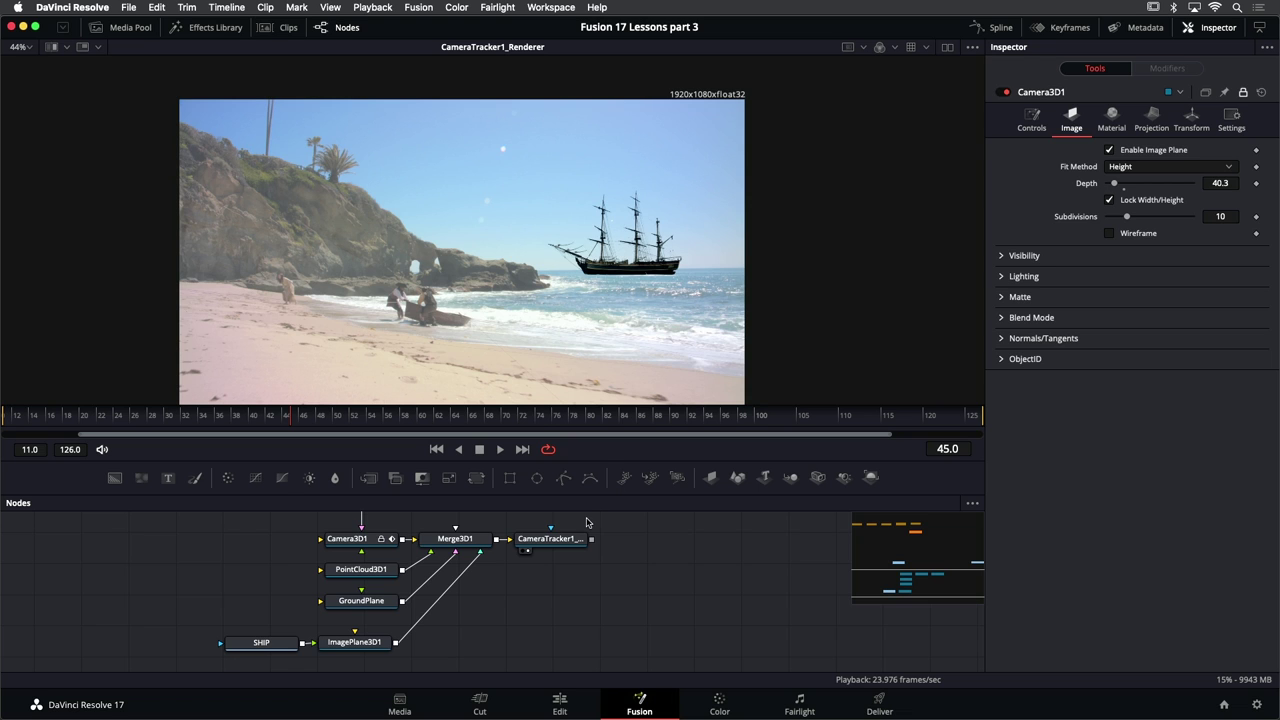
scroll(555, 572, down, 2)
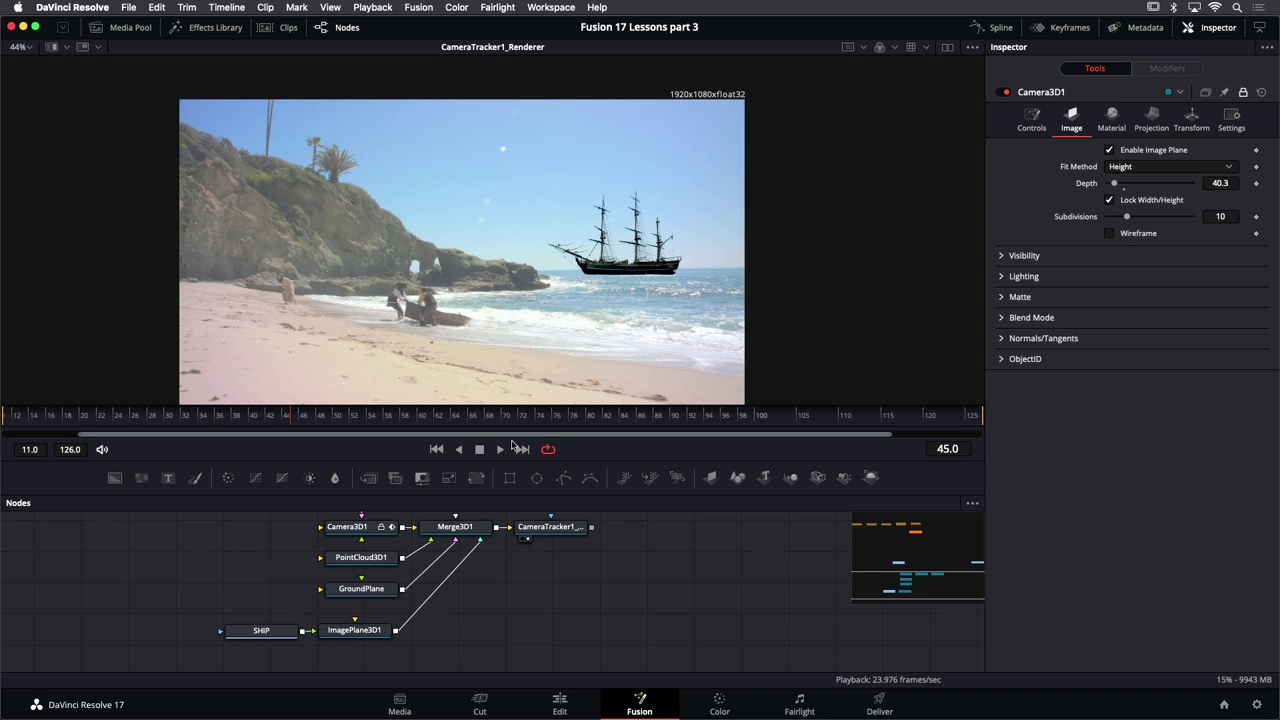
click(221, 29)
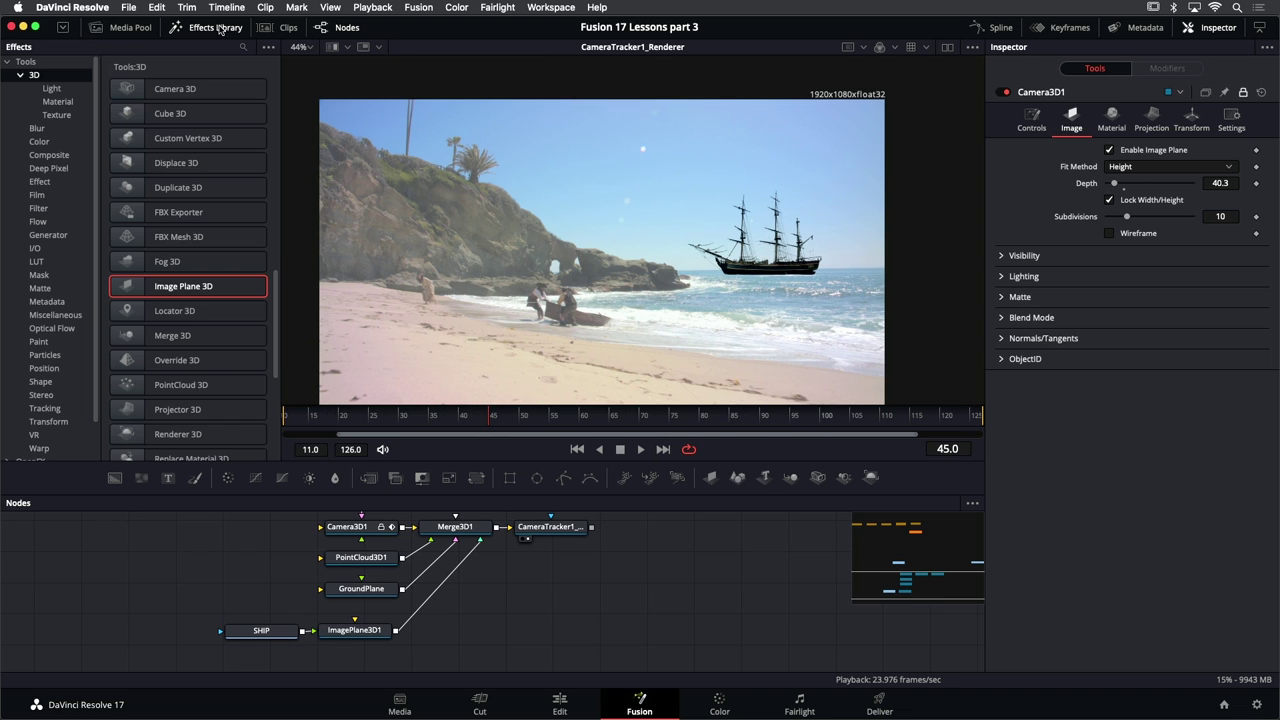
Add an Ambient Light node under ImagePlane3D1 and wire it into Merge3D1
click(52, 89)
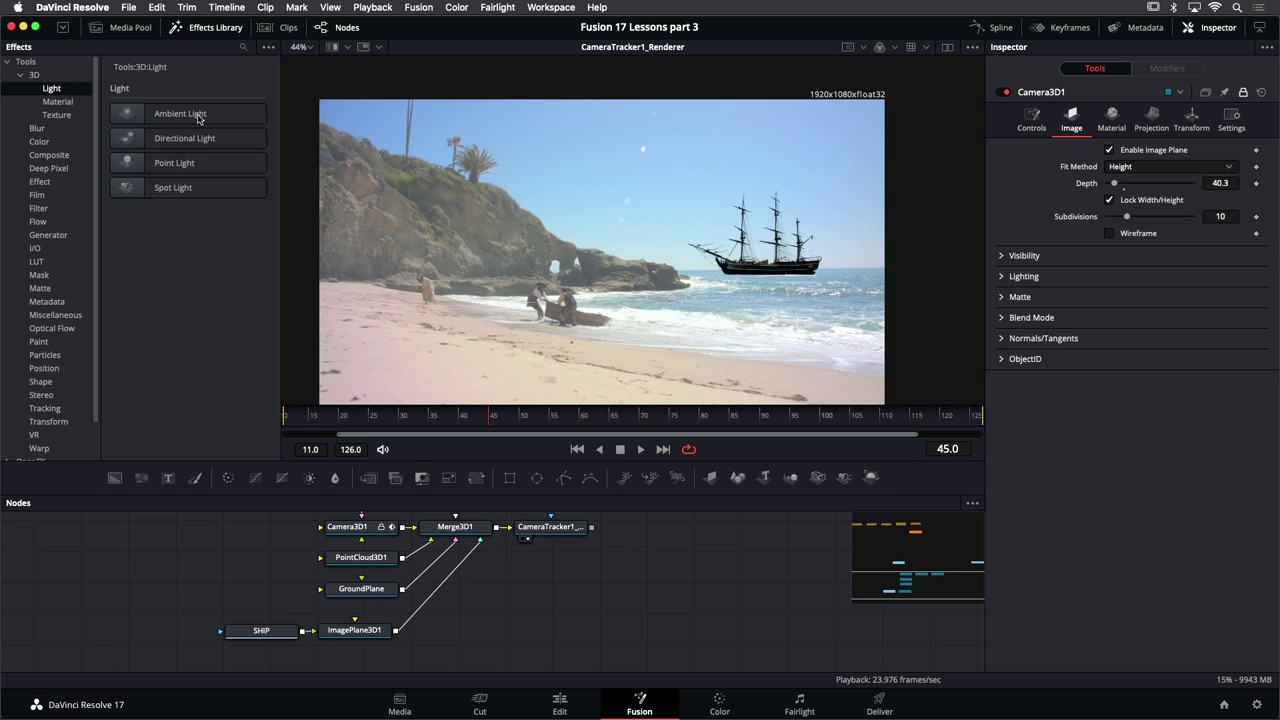
drag(198, 116, 500, 620)
scroll(514, 594, down, 1)
drag(480, 578, 360, 624)
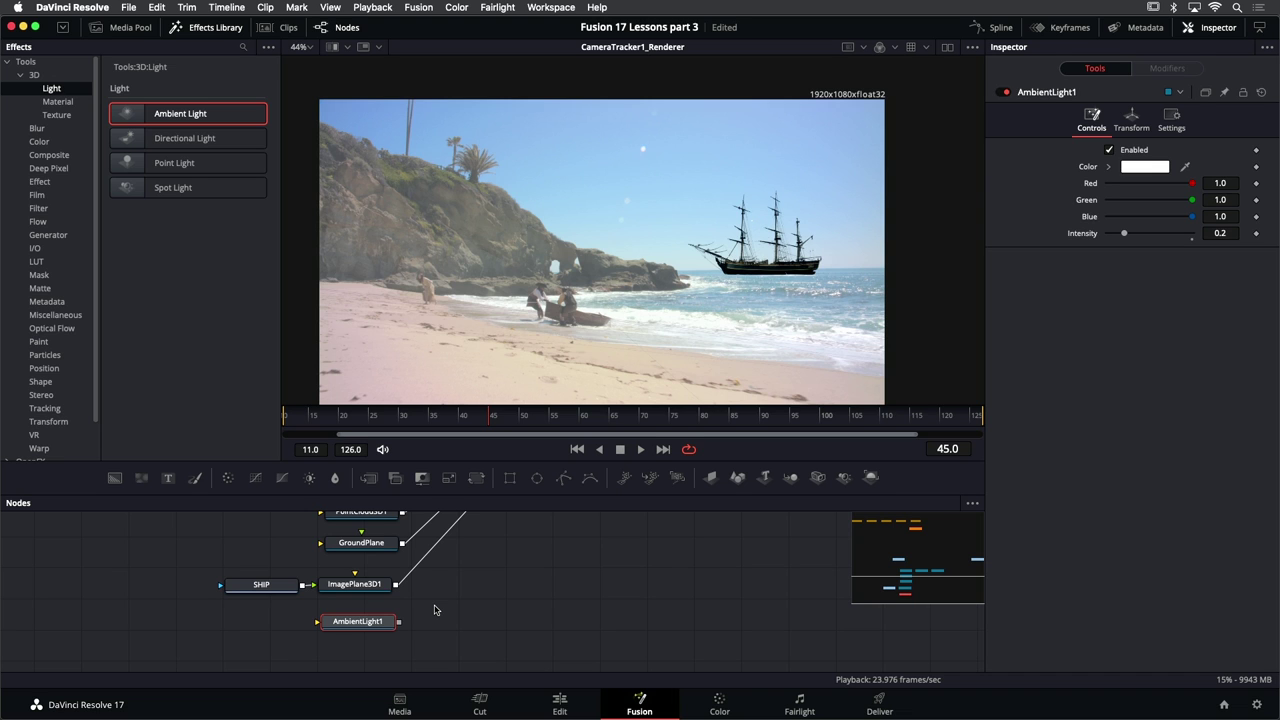
scroll(435, 610, up, 1)
drag(496, 594, 480, 616)
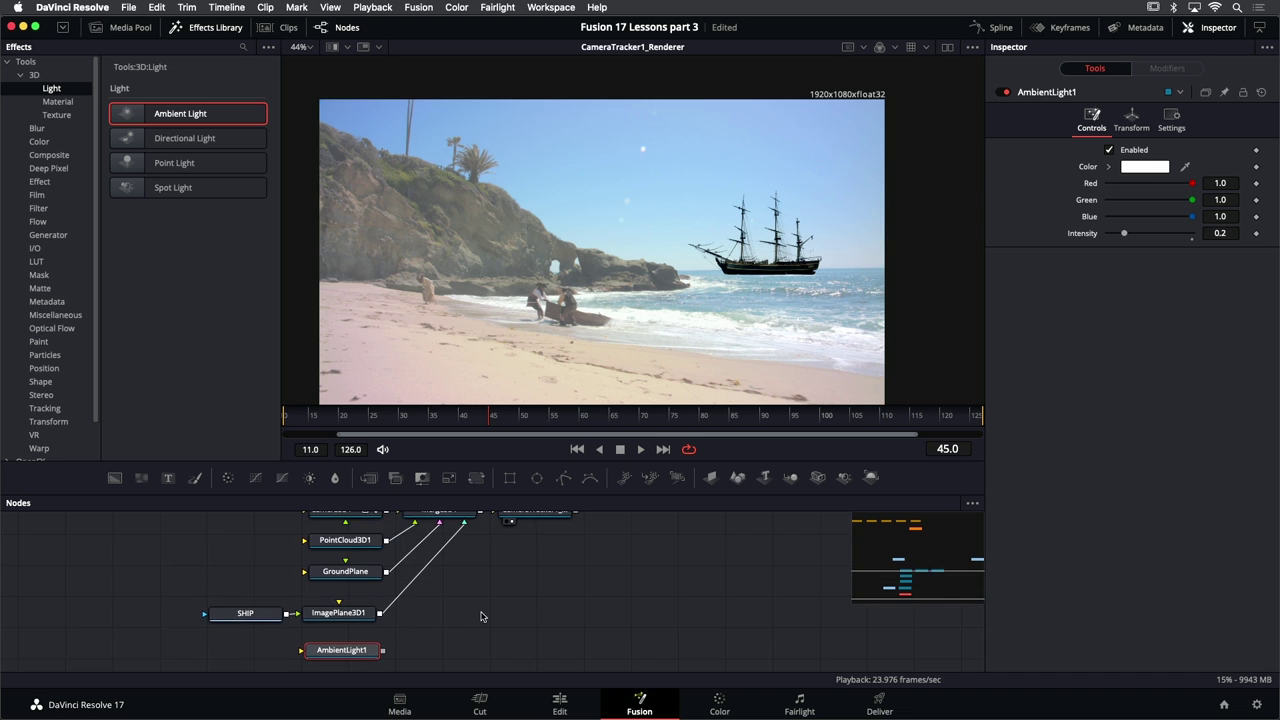
drag(383, 652, 468, 570)
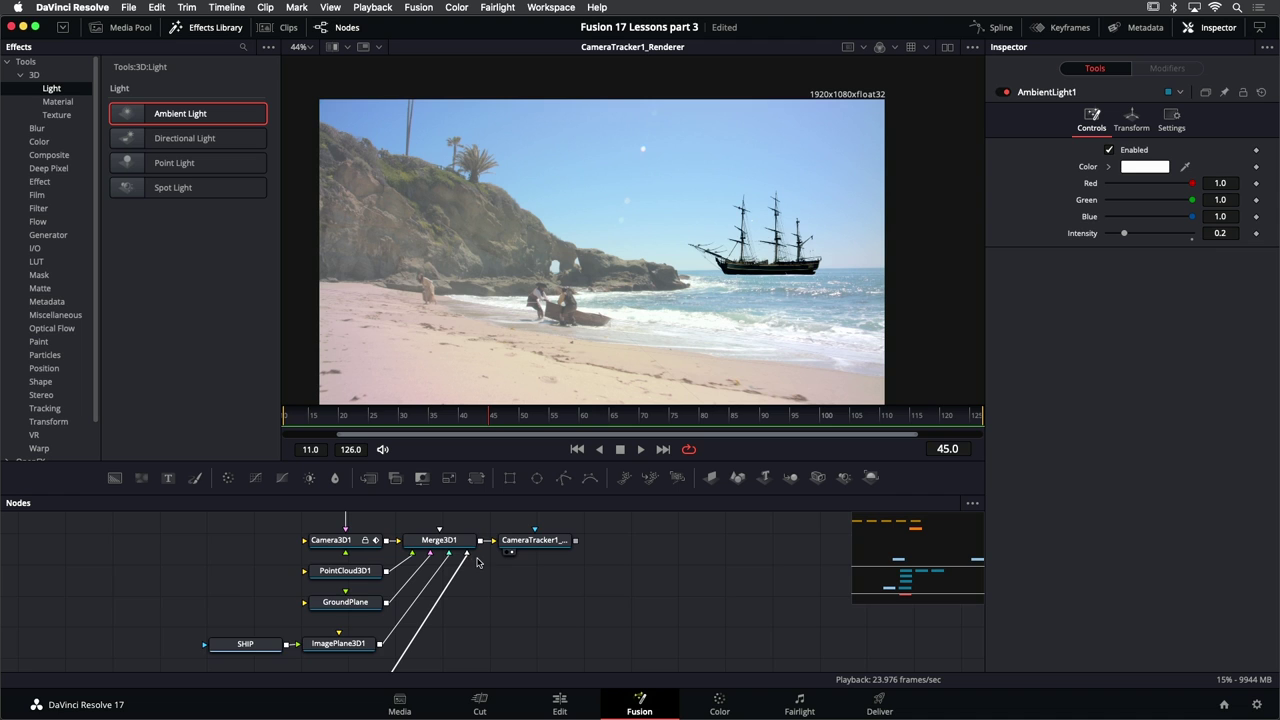
scroll(477, 562, down, 3)
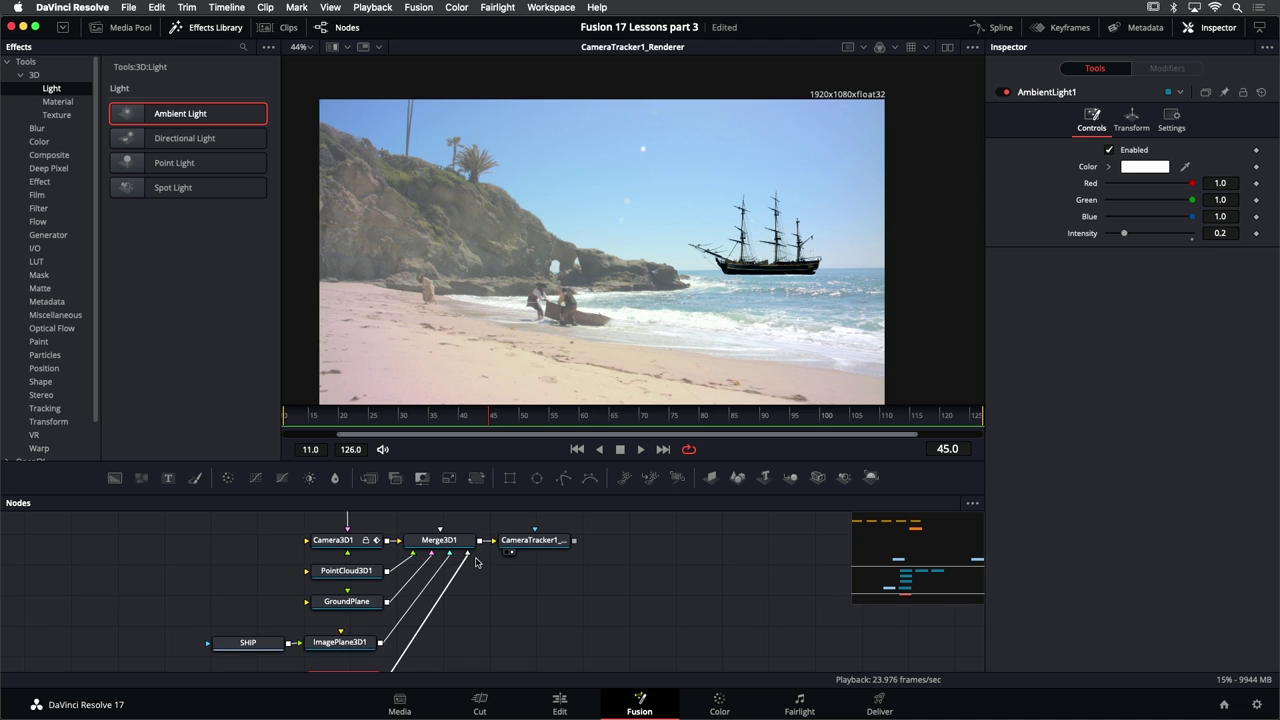
click(548, 531)
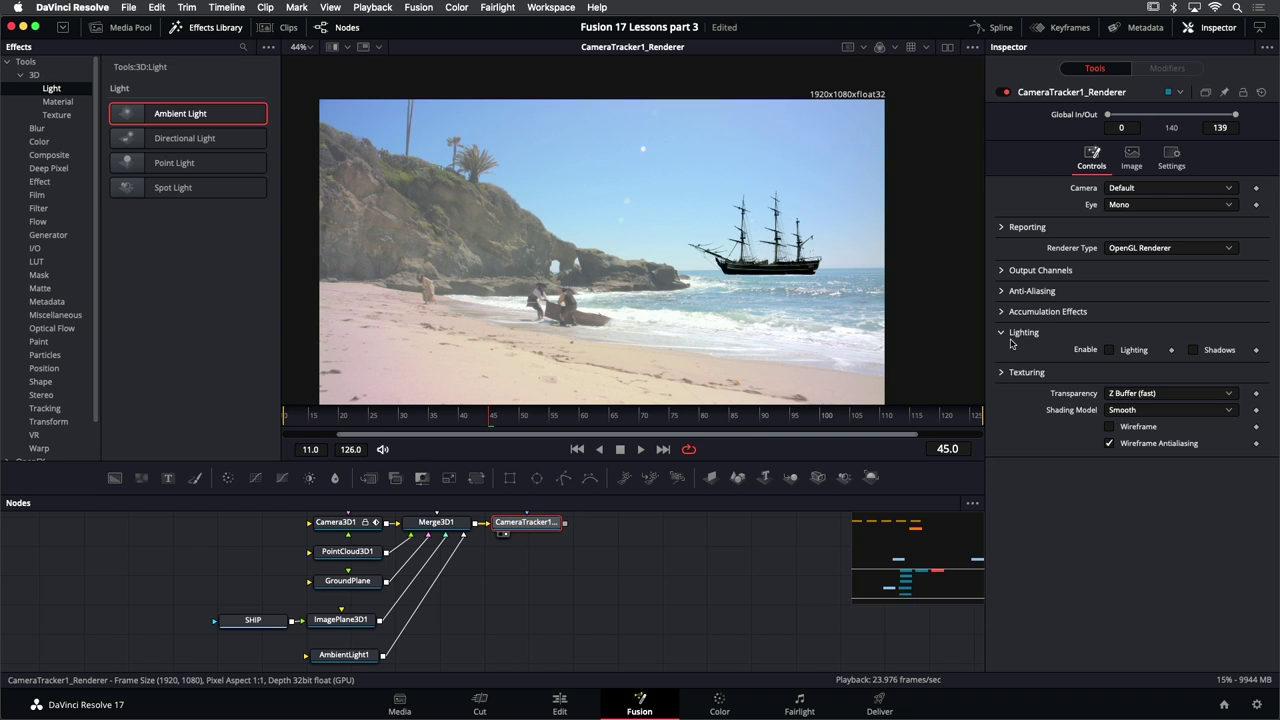
Enable renderer lighting, set AmbientLight1 intensity to 2.079, and save the project
click(1109, 352)
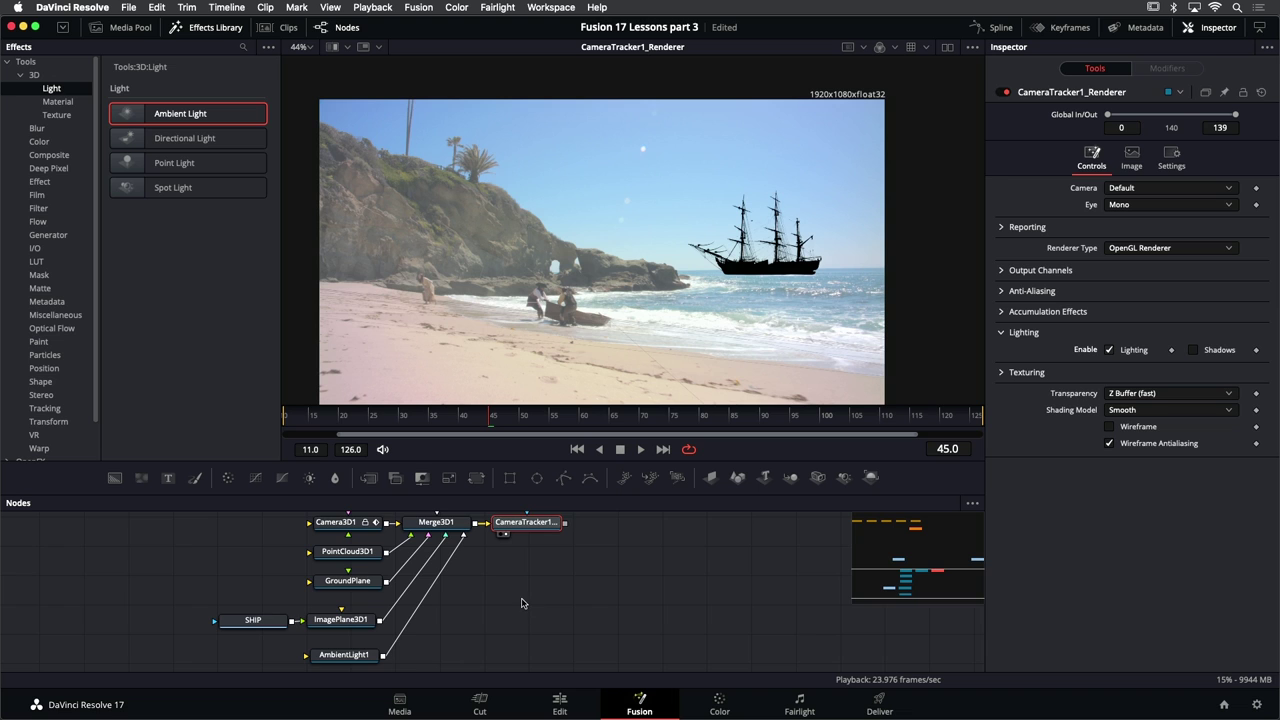
scroll(521, 603, down, 1)
click(351, 647)
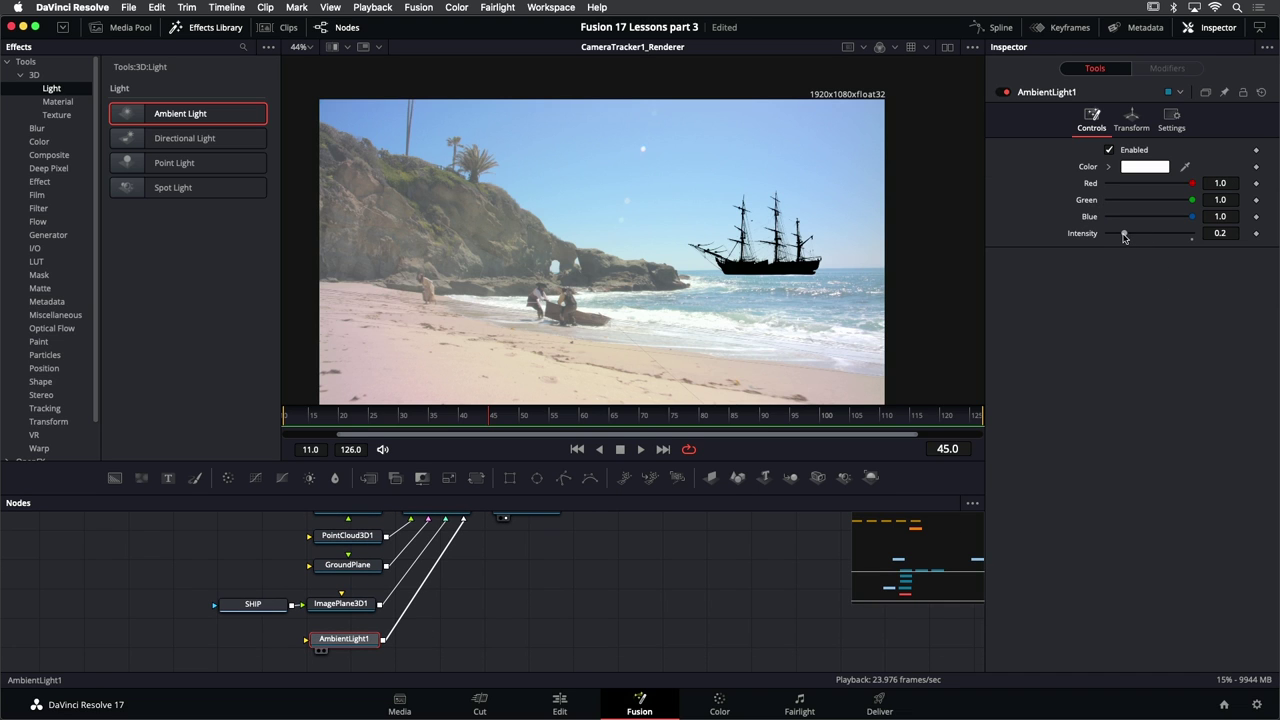
drag(1124, 233, 1210, 240)
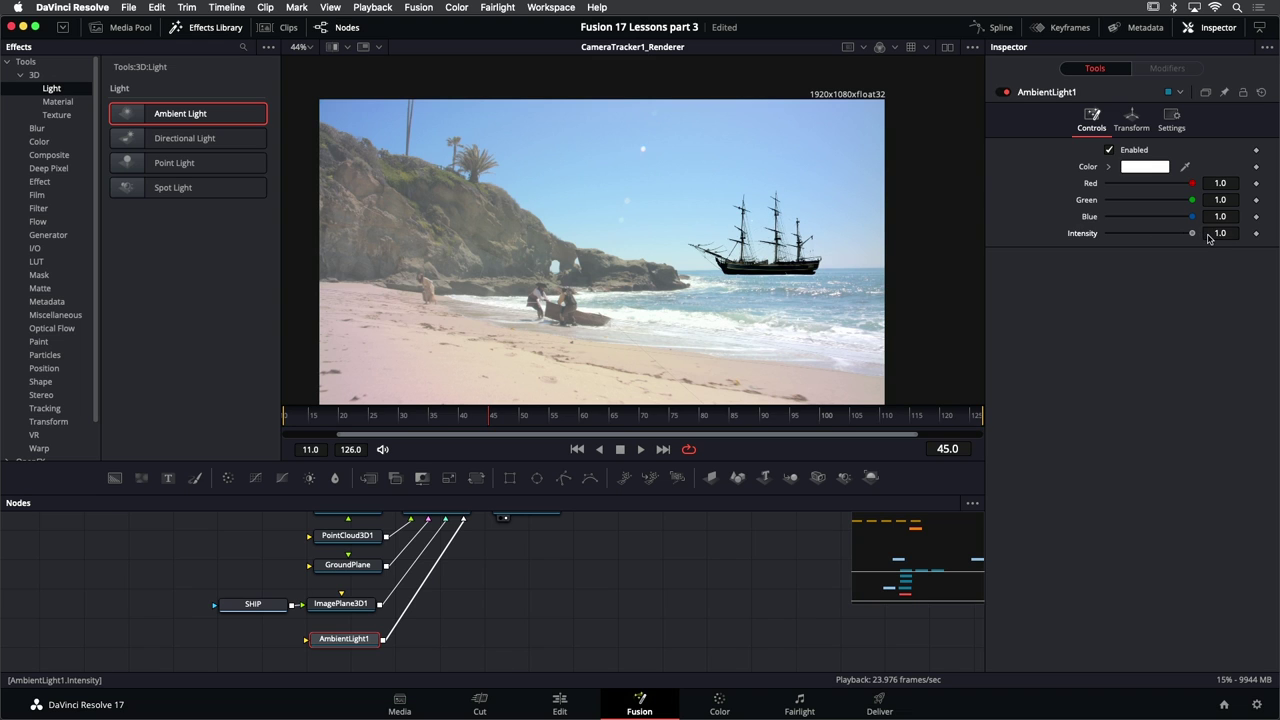
click(1226, 234)
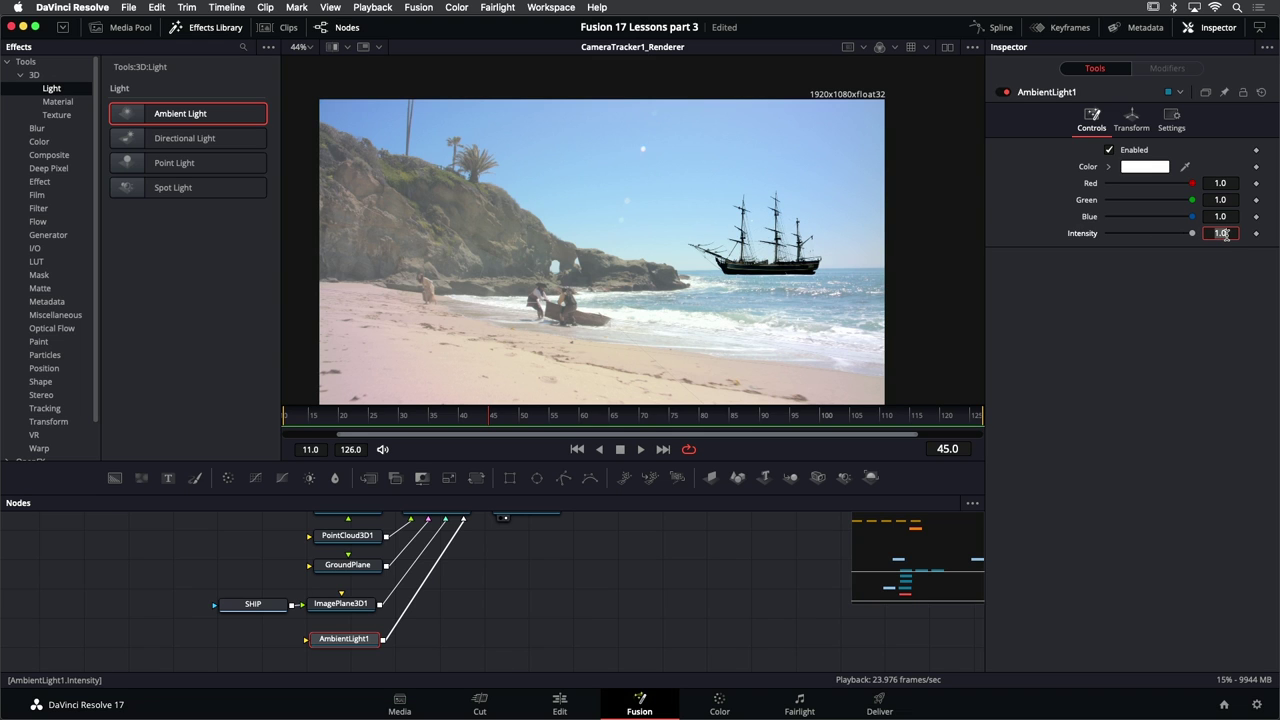
key(Tab)
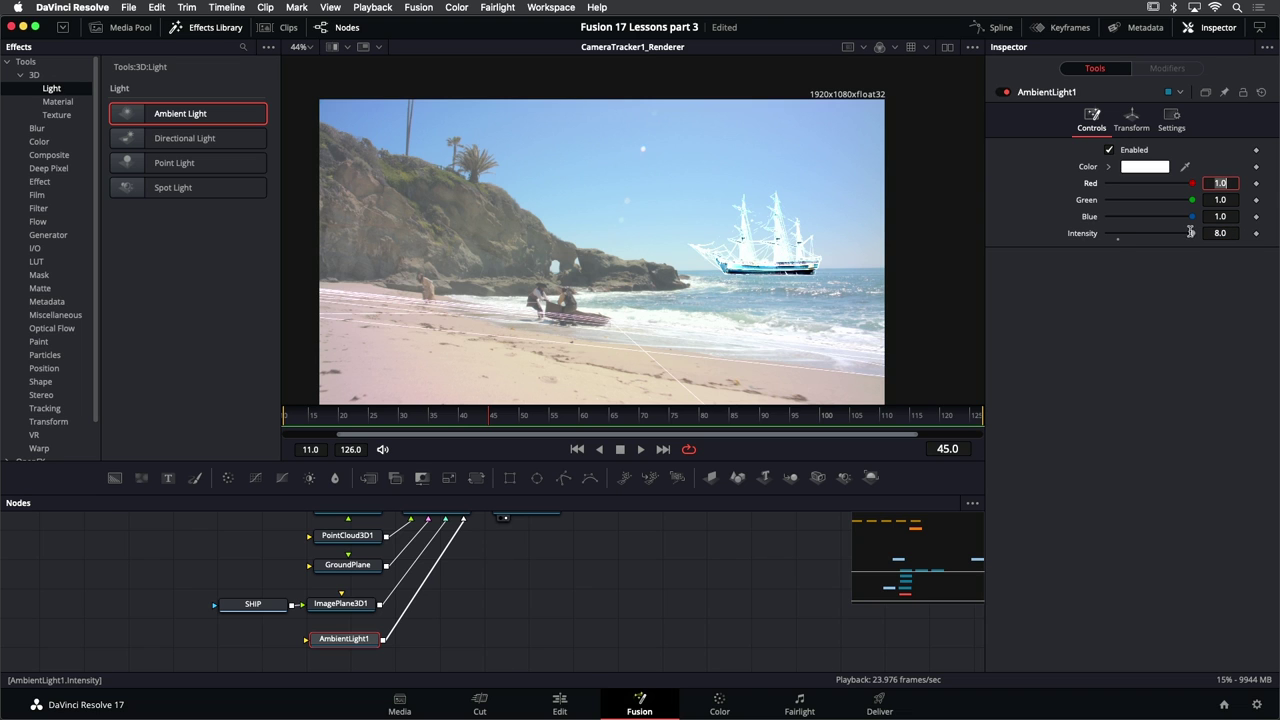
drag(1192, 233, 1131, 232)
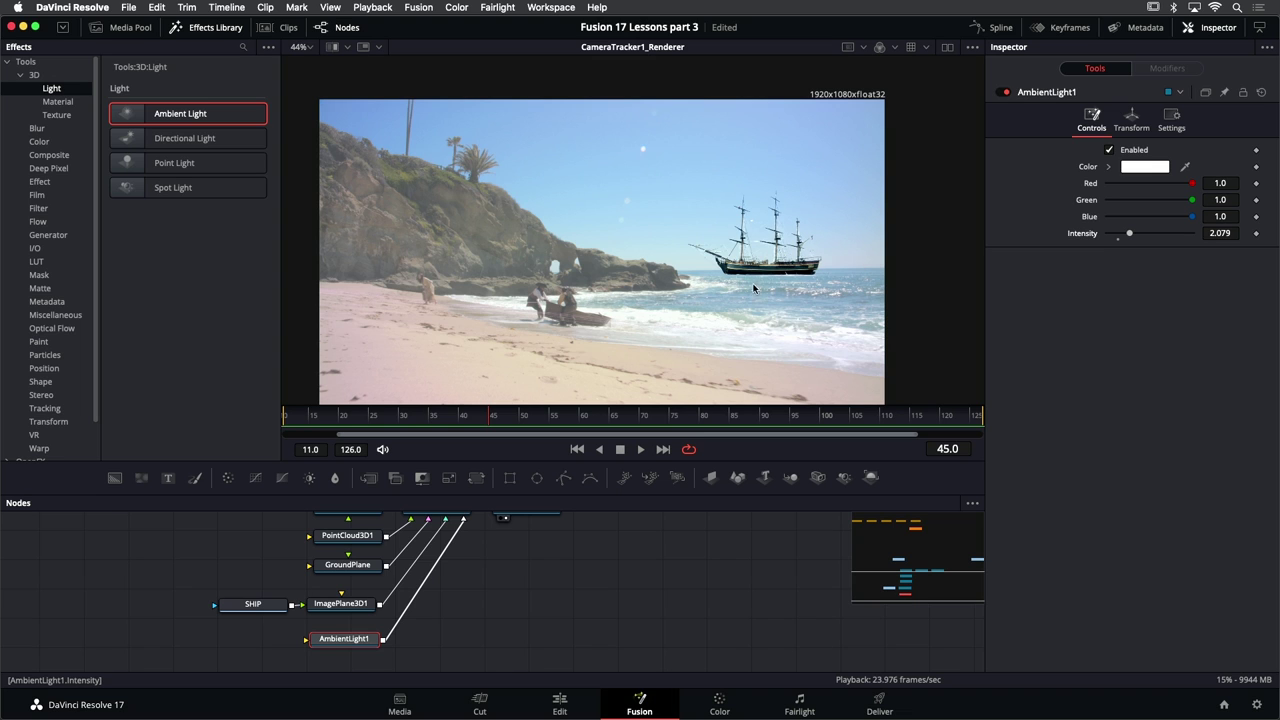
key(super+s)
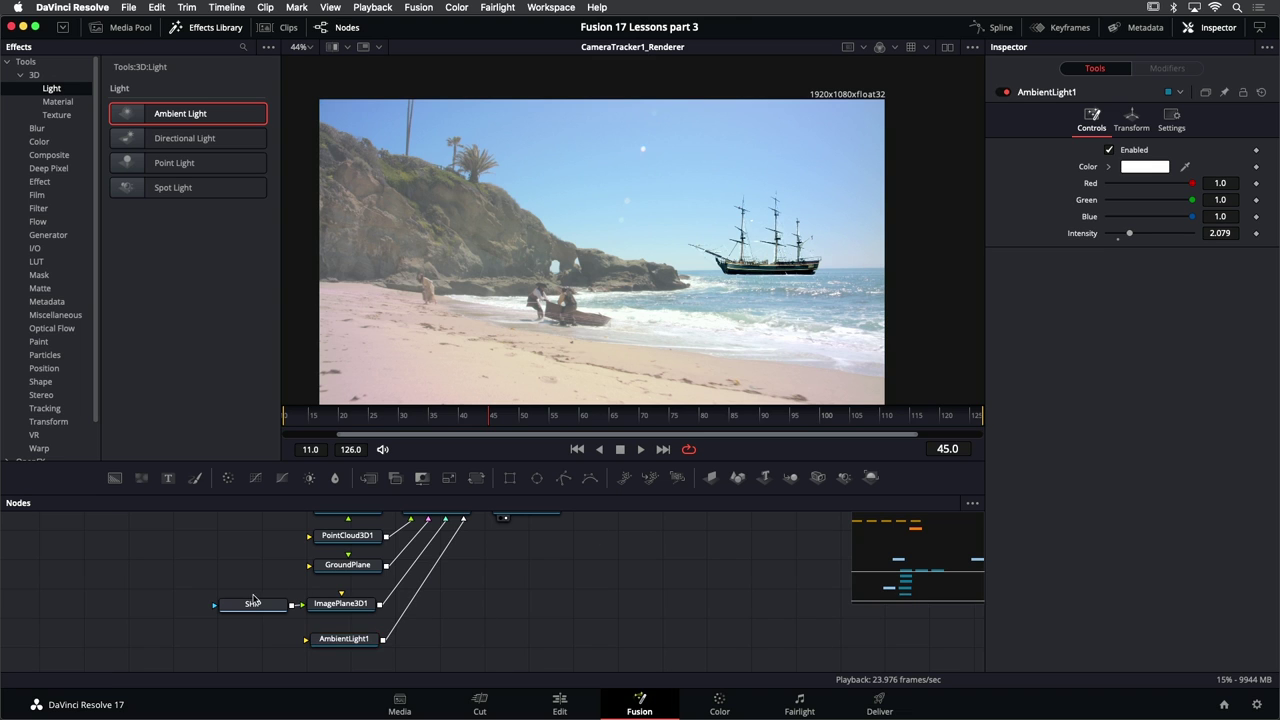
View the SHIP image on its own and close the effects library
click(255, 605)
key(1)
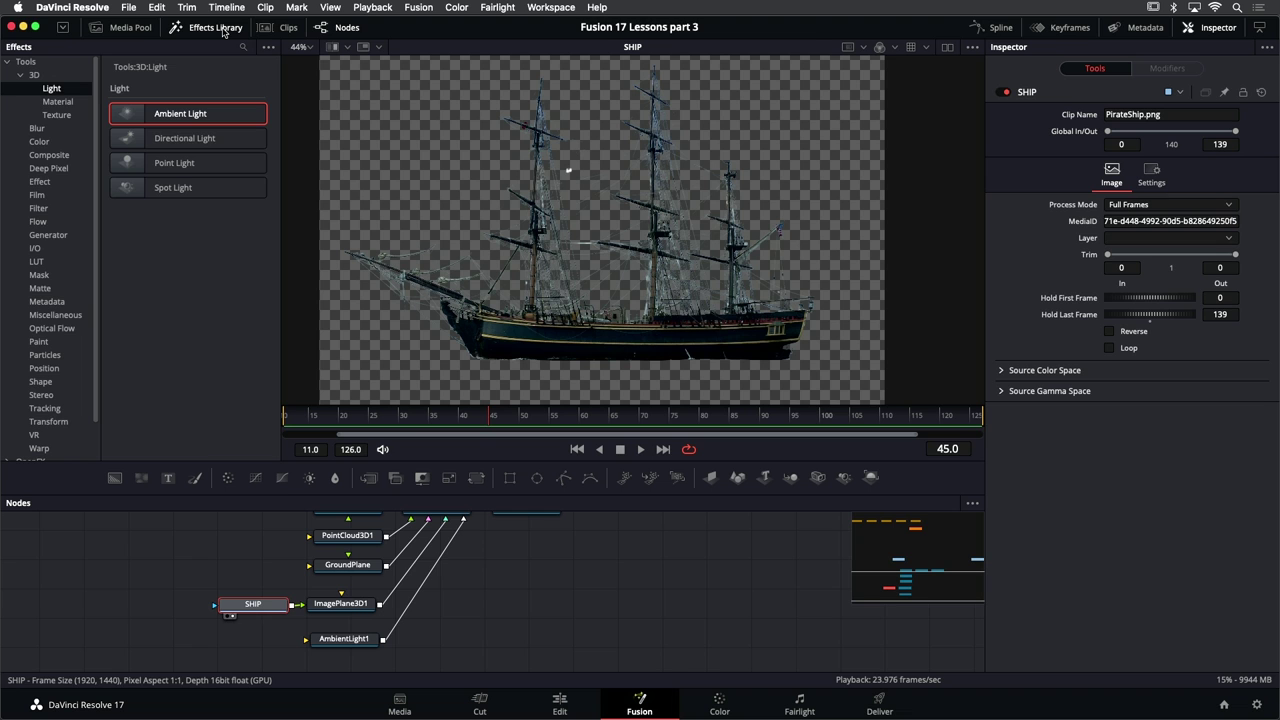
click(216, 28)
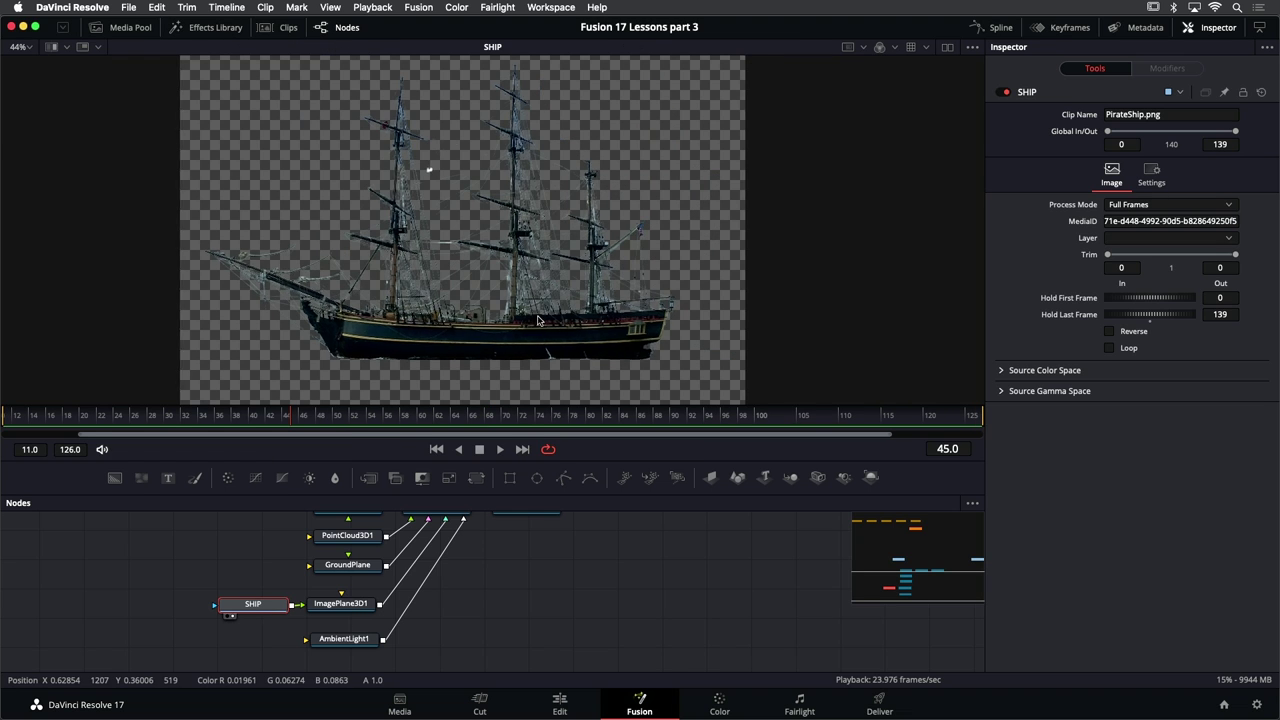
View the CameraTracker1_Renderer beach composite again and select AmbientLight1
scroll(560, 585, up, 2)
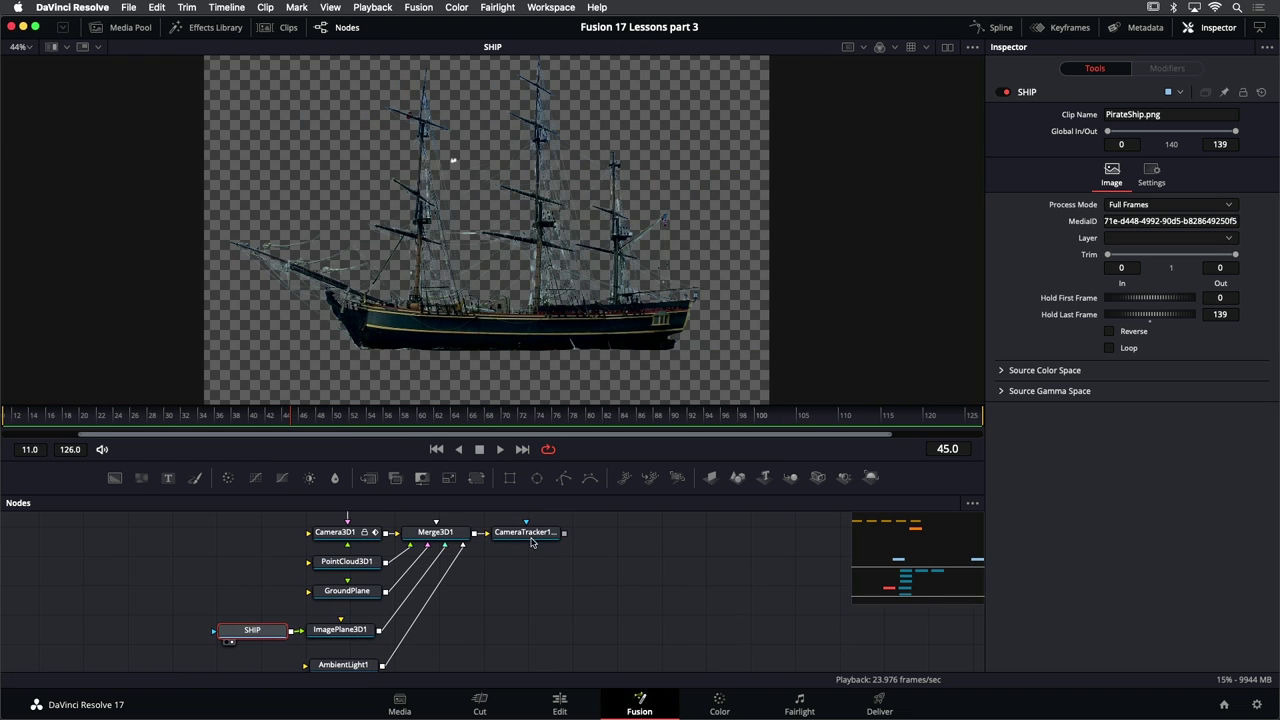
click(526, 533)
key(1)
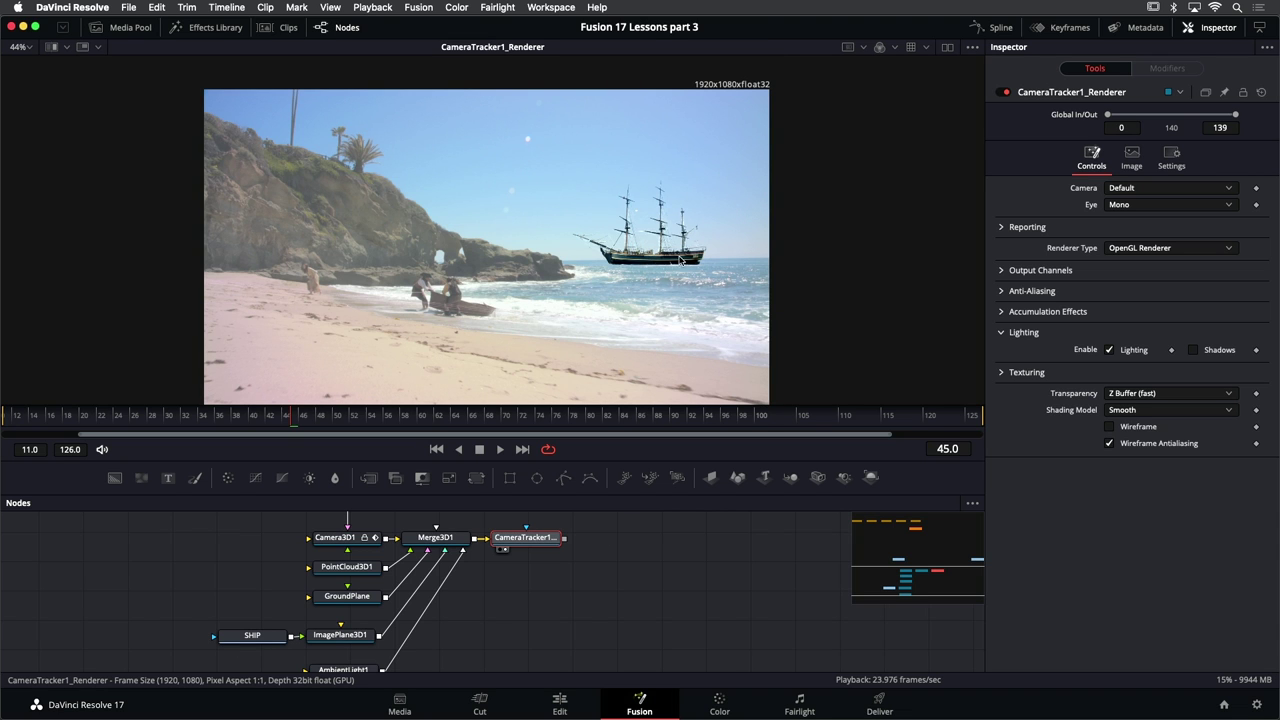
scroll(420, 625, down, 1)
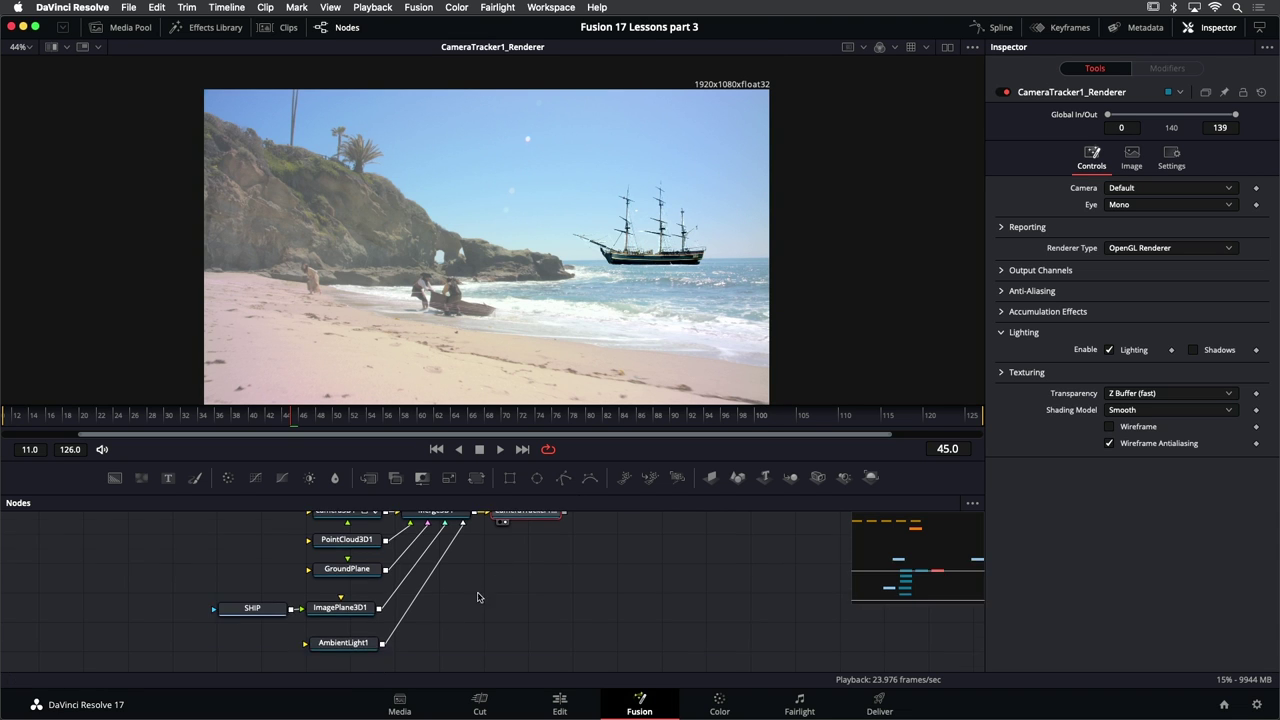
click(364, 644)
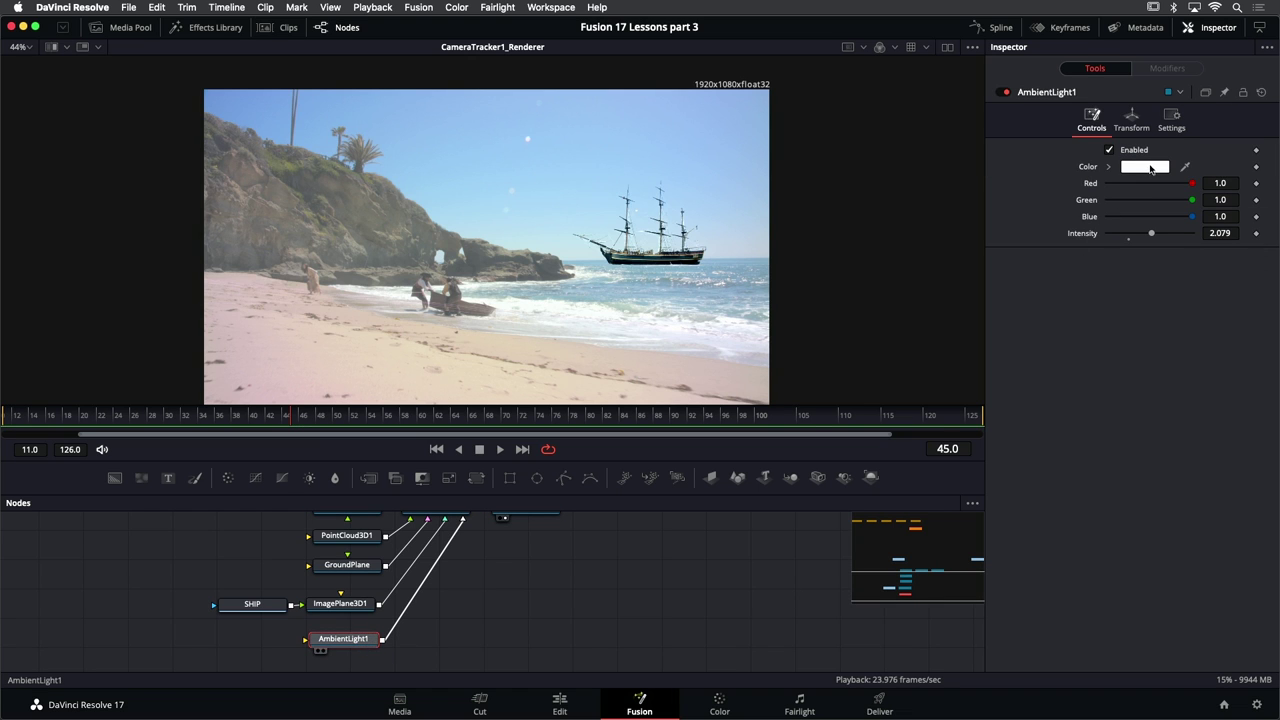
Tint AmbientLight1 pale sky blue (R 0.634, G 0.794, B 0.885) sampled from the image, comparing before and after
drag(1186, 168, 596, 228)
scroll(650, 263, up, 2)
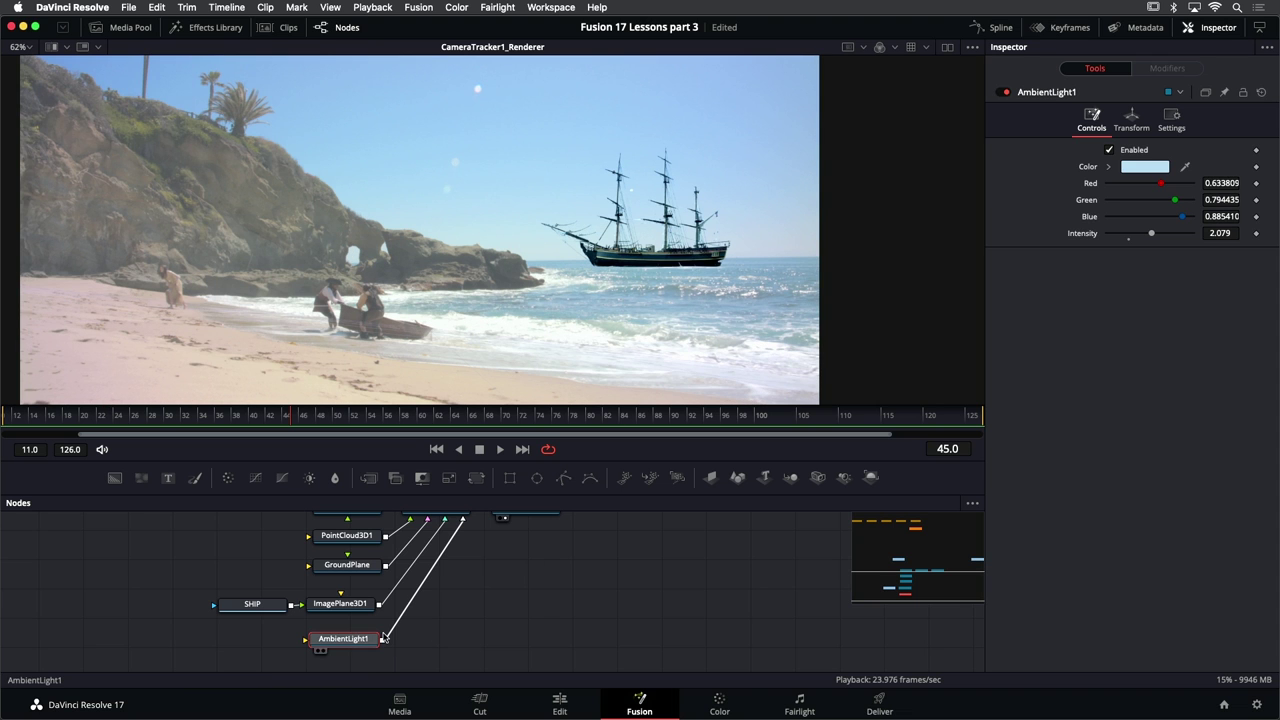
key(super+z)
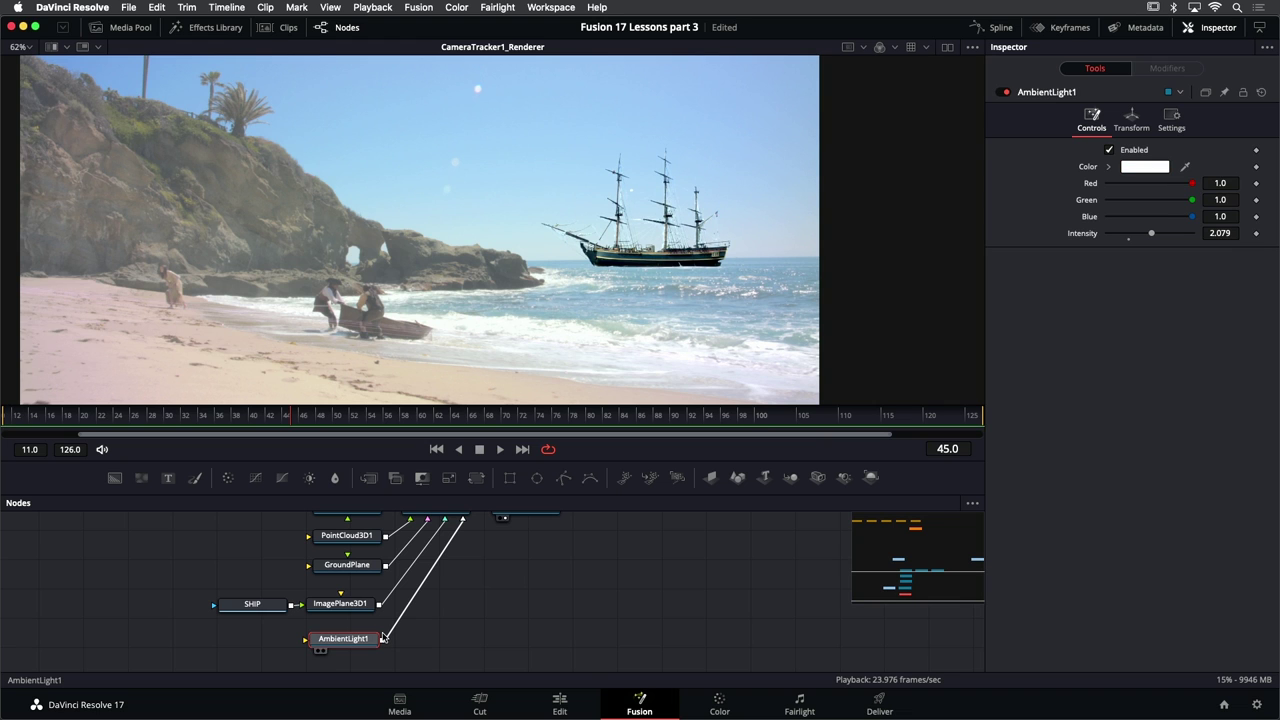
key(super+shift+z)
key(super+z)
key(super+shift+z)
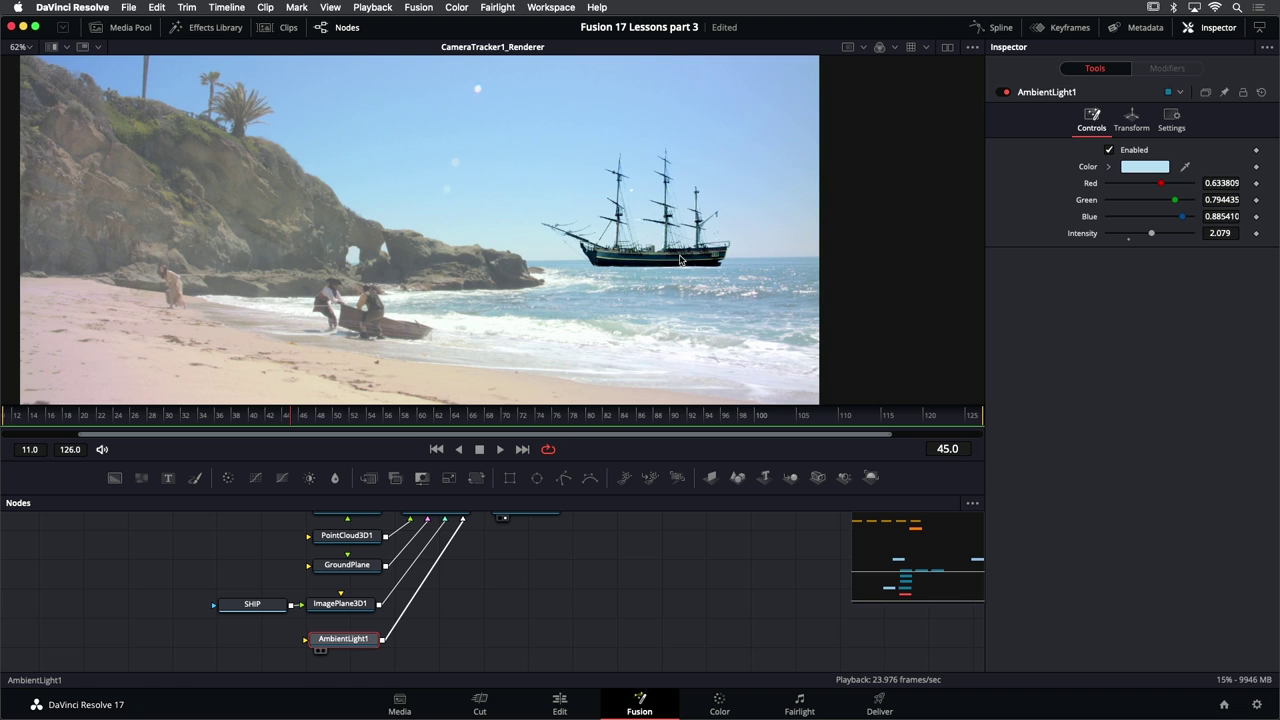
scroll(680, 260, down, 3)
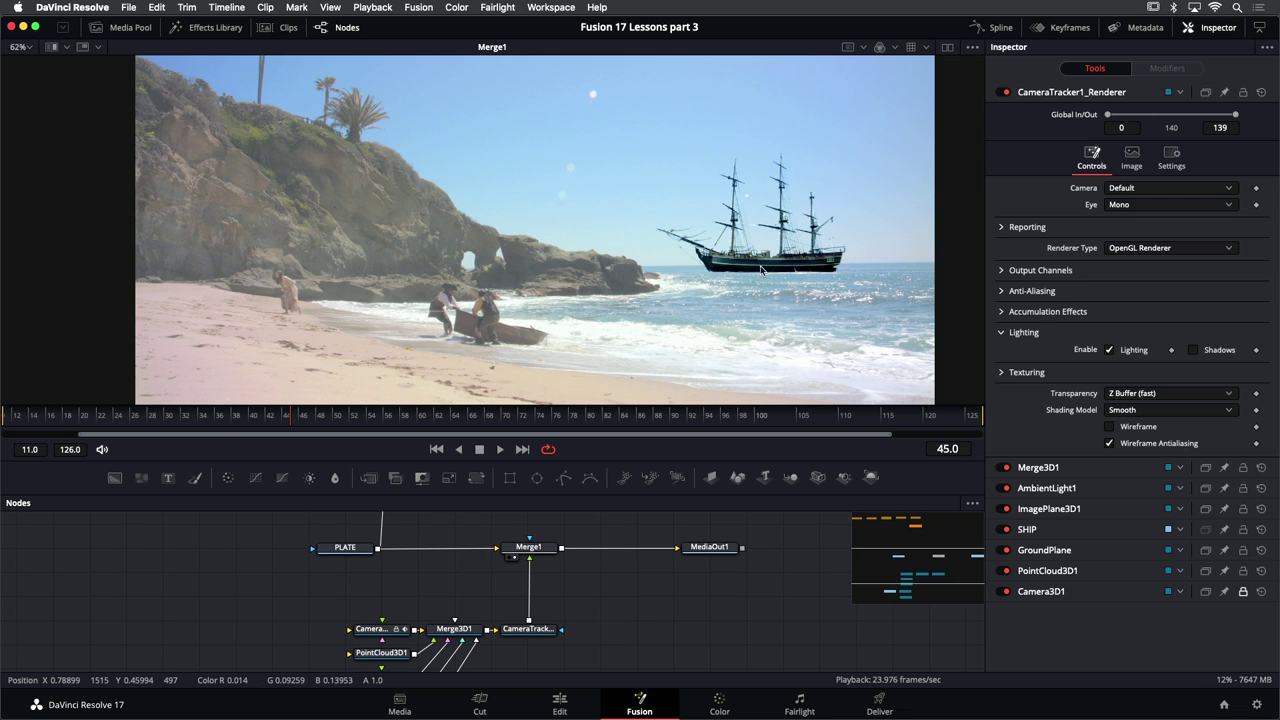
Insert a Color Corrector (CC) node after CameraTracker1_Renderer using a 'colo' tool search
scroll(540, 600, down, 2)
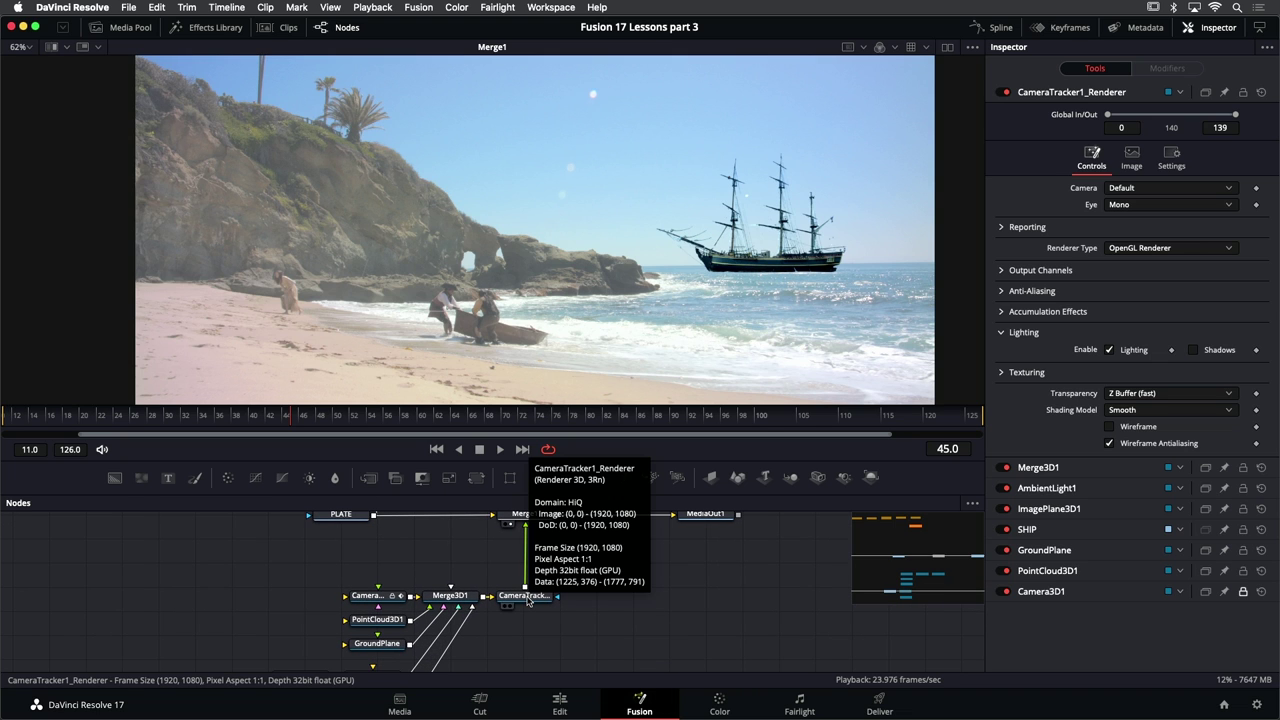
click(527, 601)
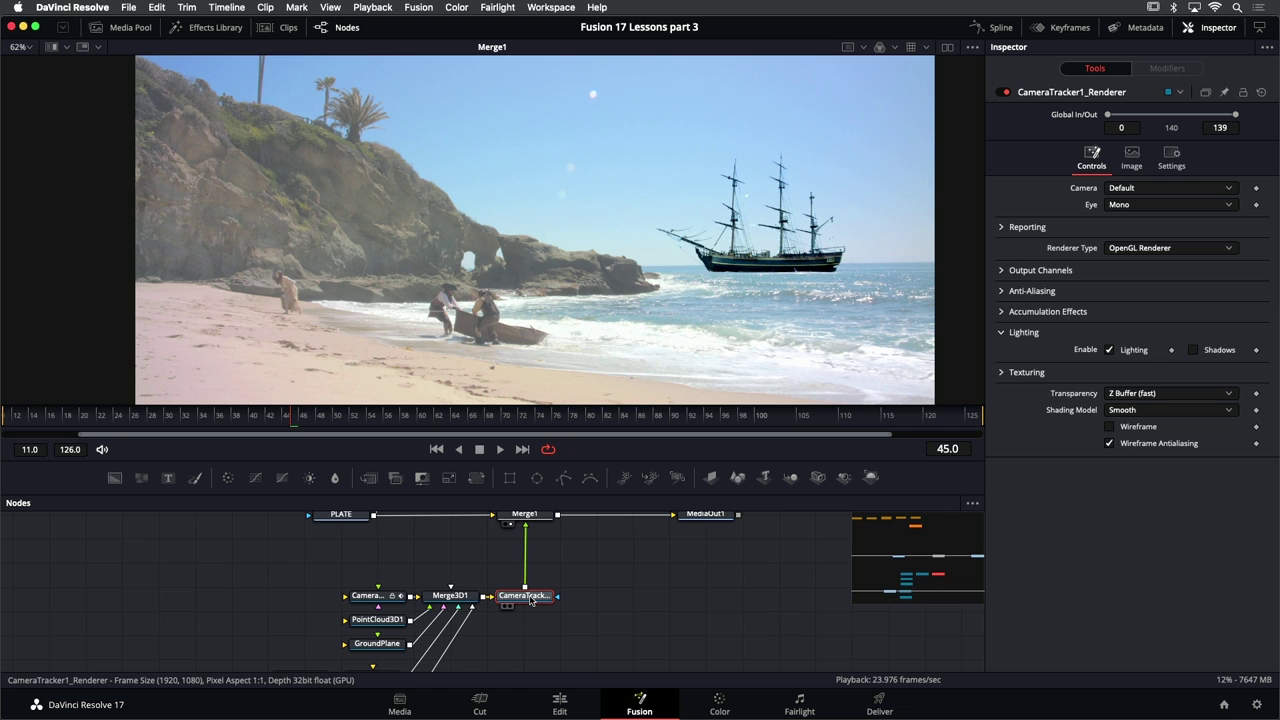
key(shift+space)
text(merg)
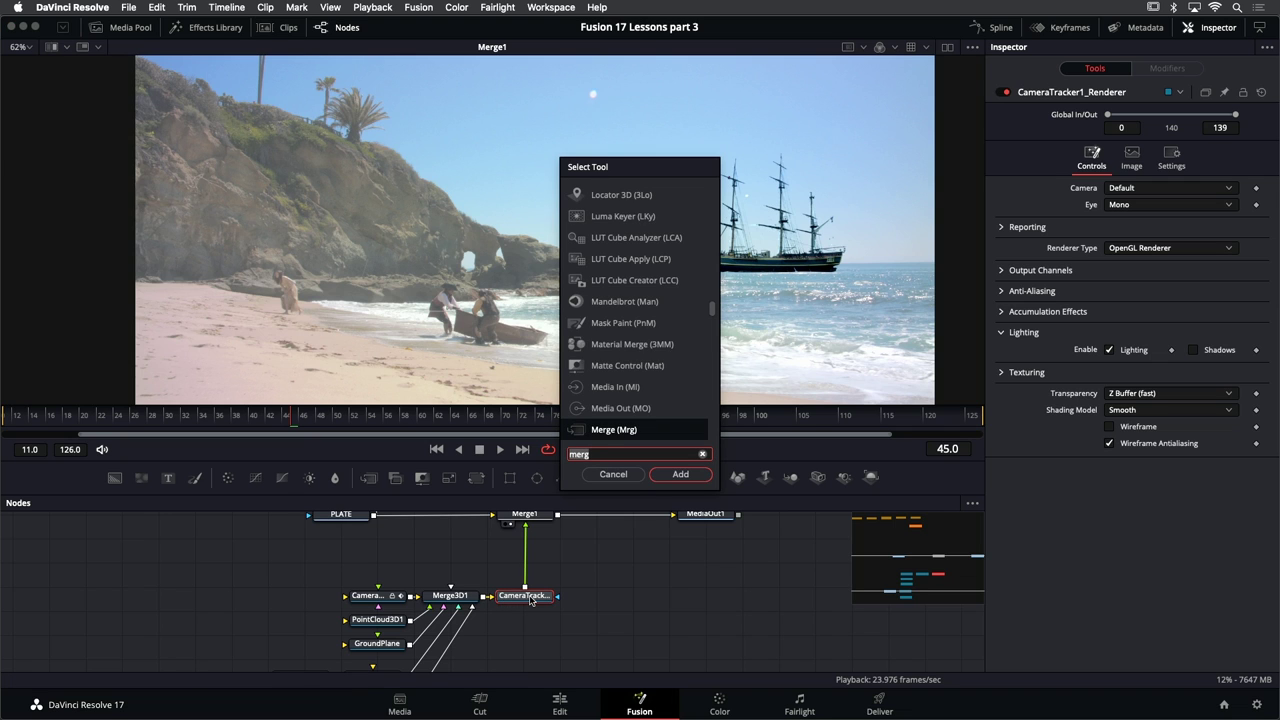
key(BackSpace)
key(BackSpace)
key(BackSpace)
key(BackSpace)
text(color)
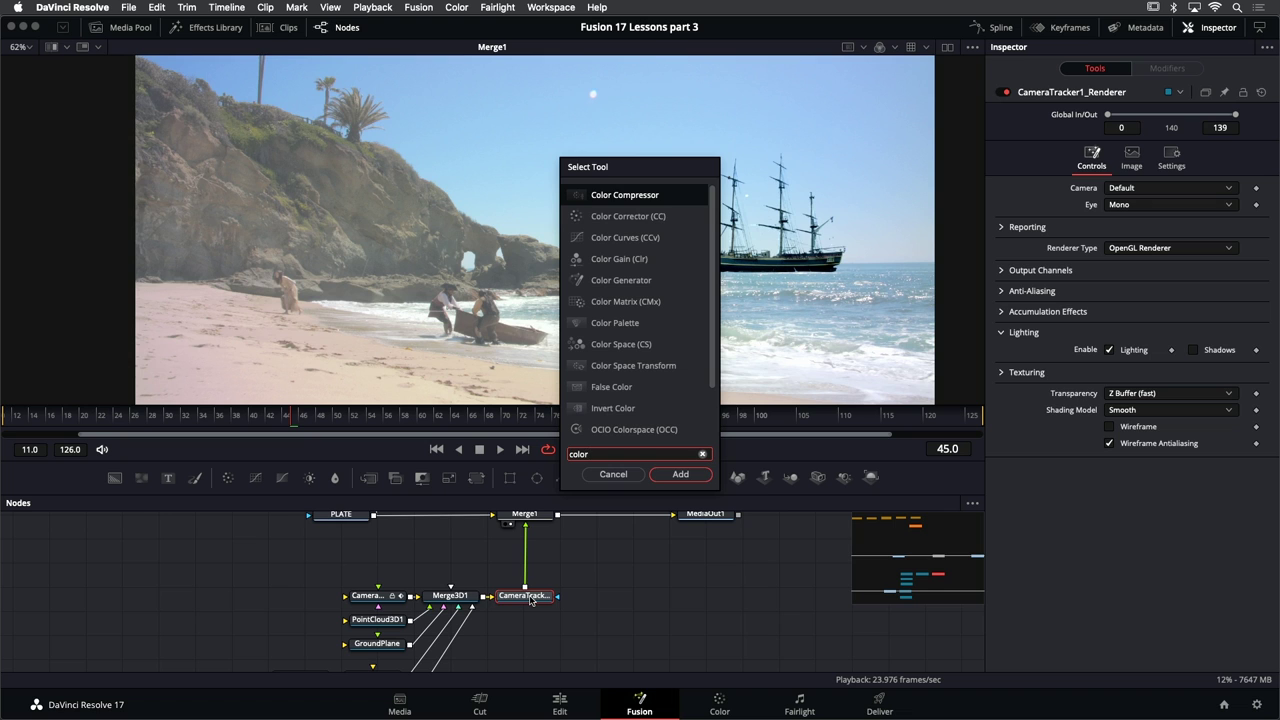
key(Down)
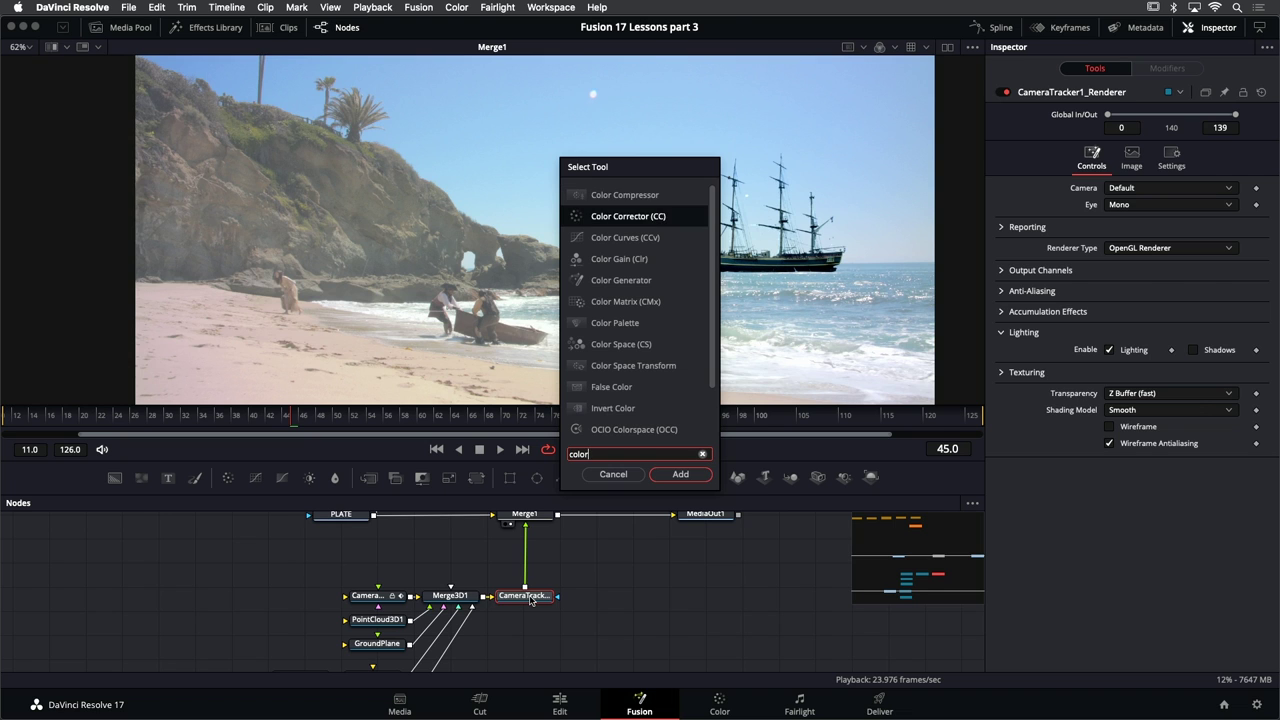
key(Return)
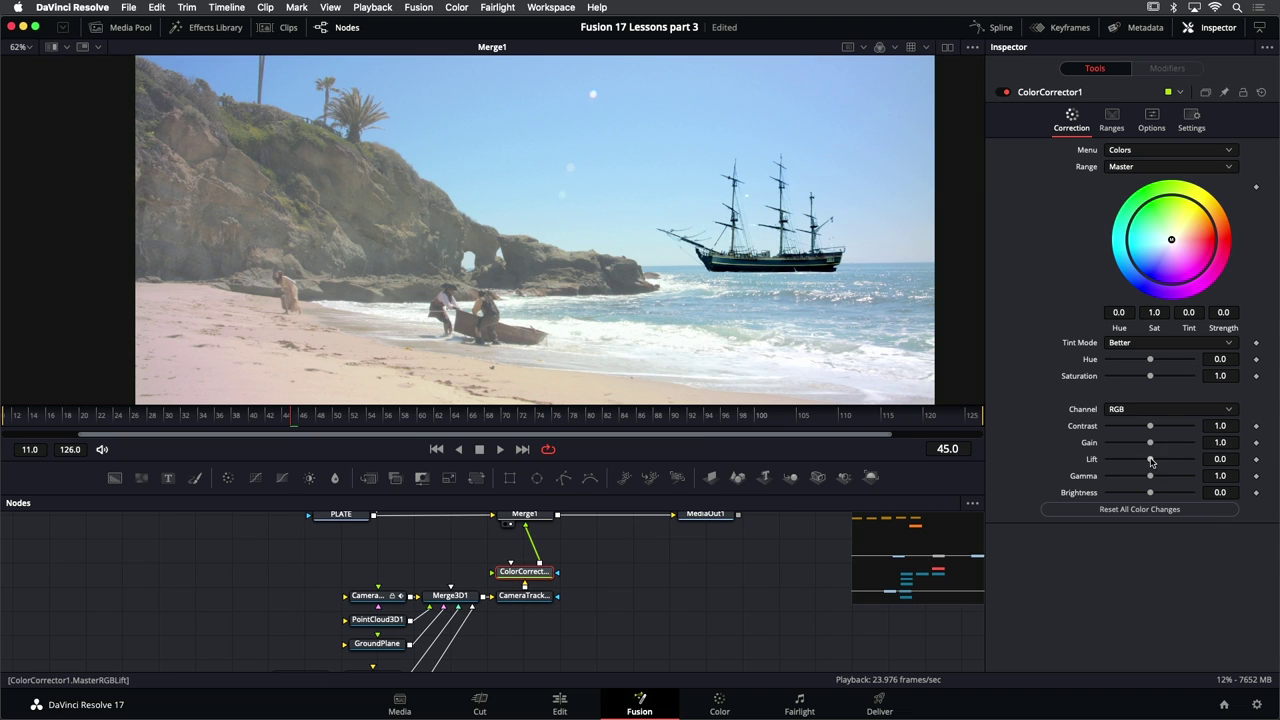
View ColorCorrector1 alone, enable Pre-Divide / Post-Multiply, and return Lift to 0.0
drag(1150, 461, 1160, 461)
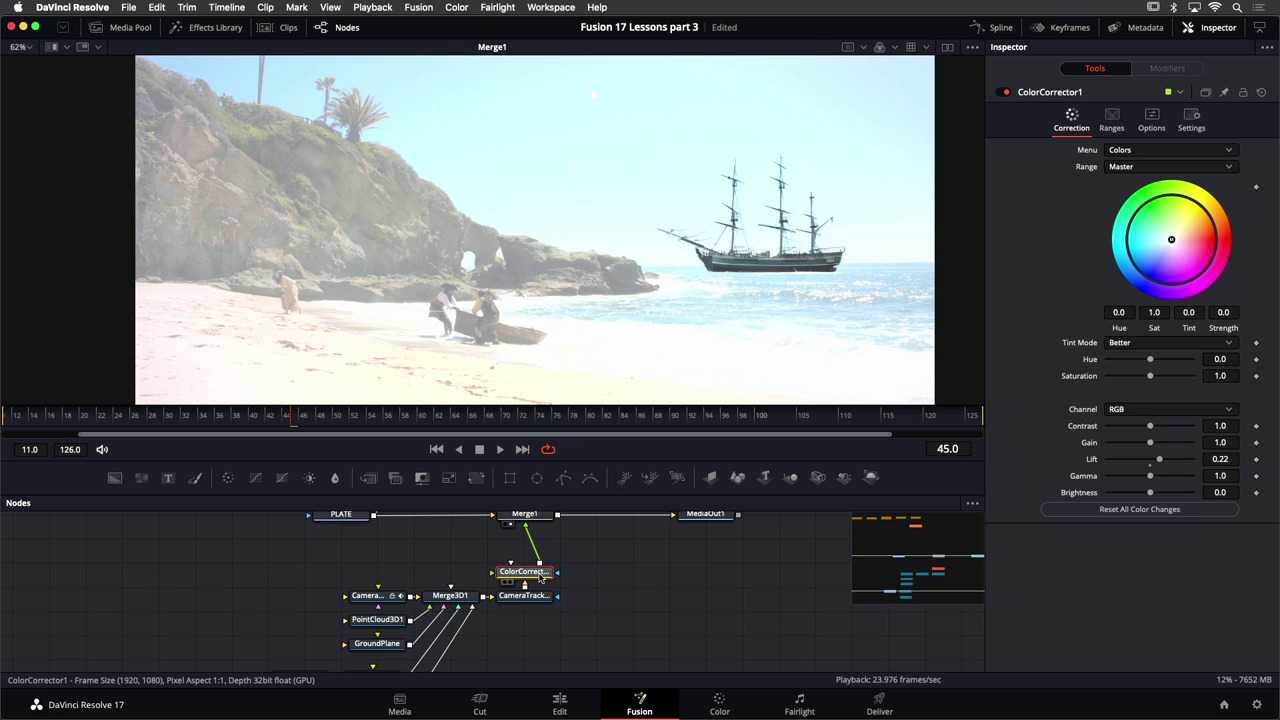
key(1)
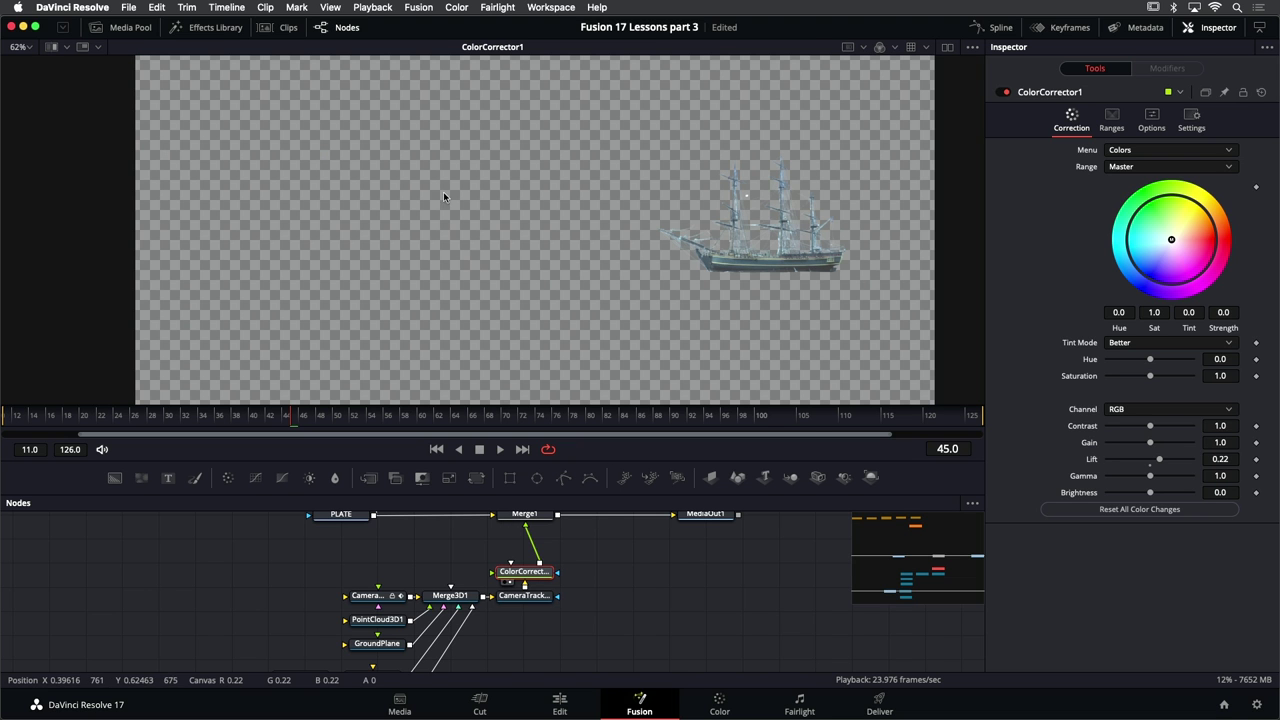
drag(1159, 460, 1163, 461)
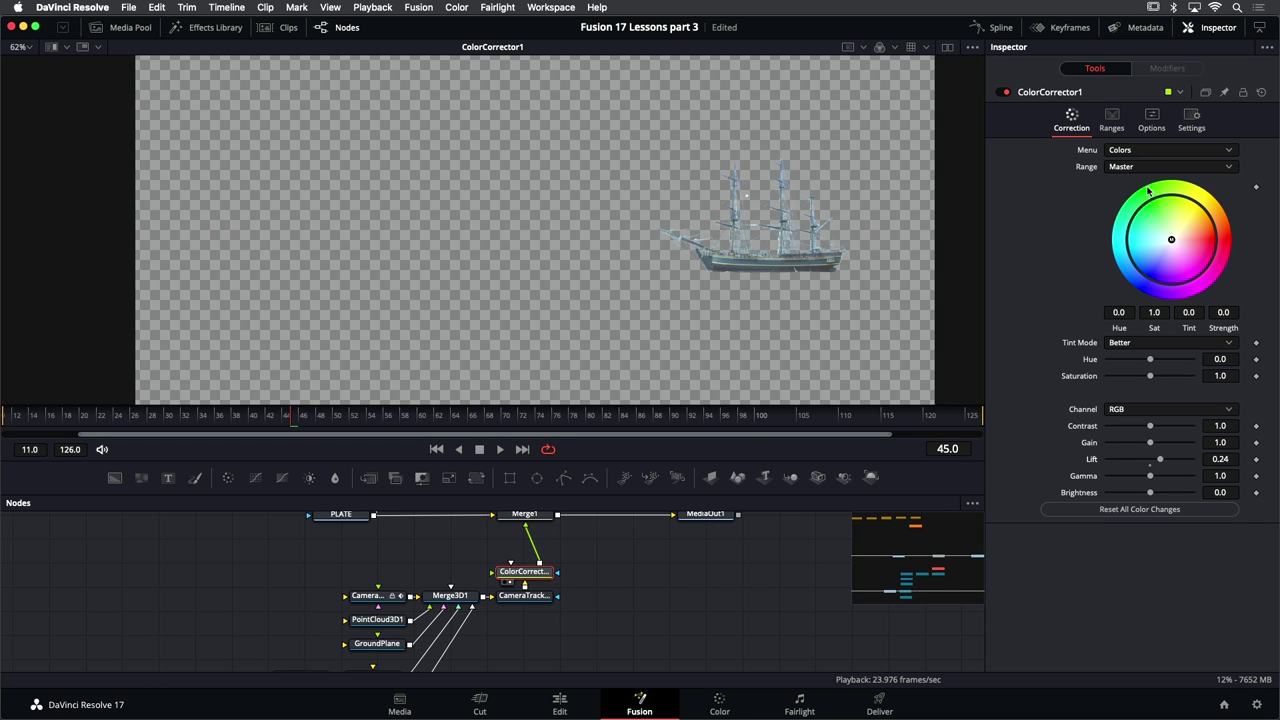
click(1151, 120)
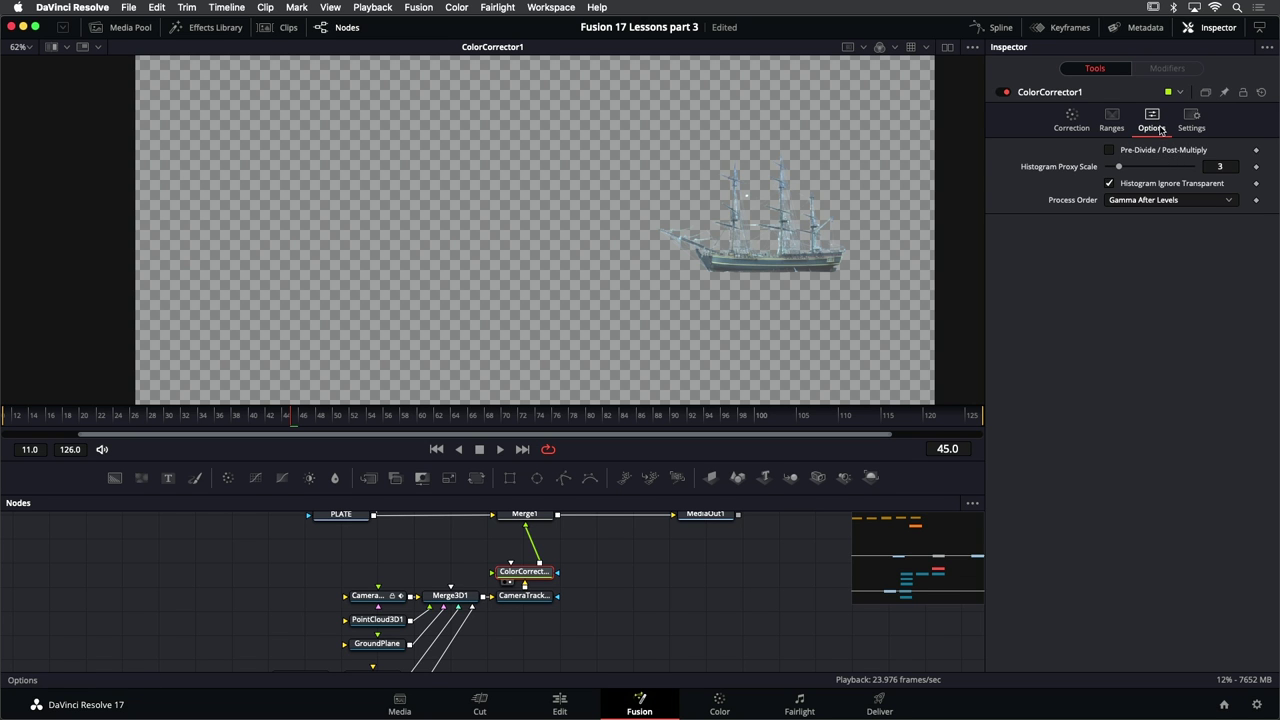
click(1160, 151)
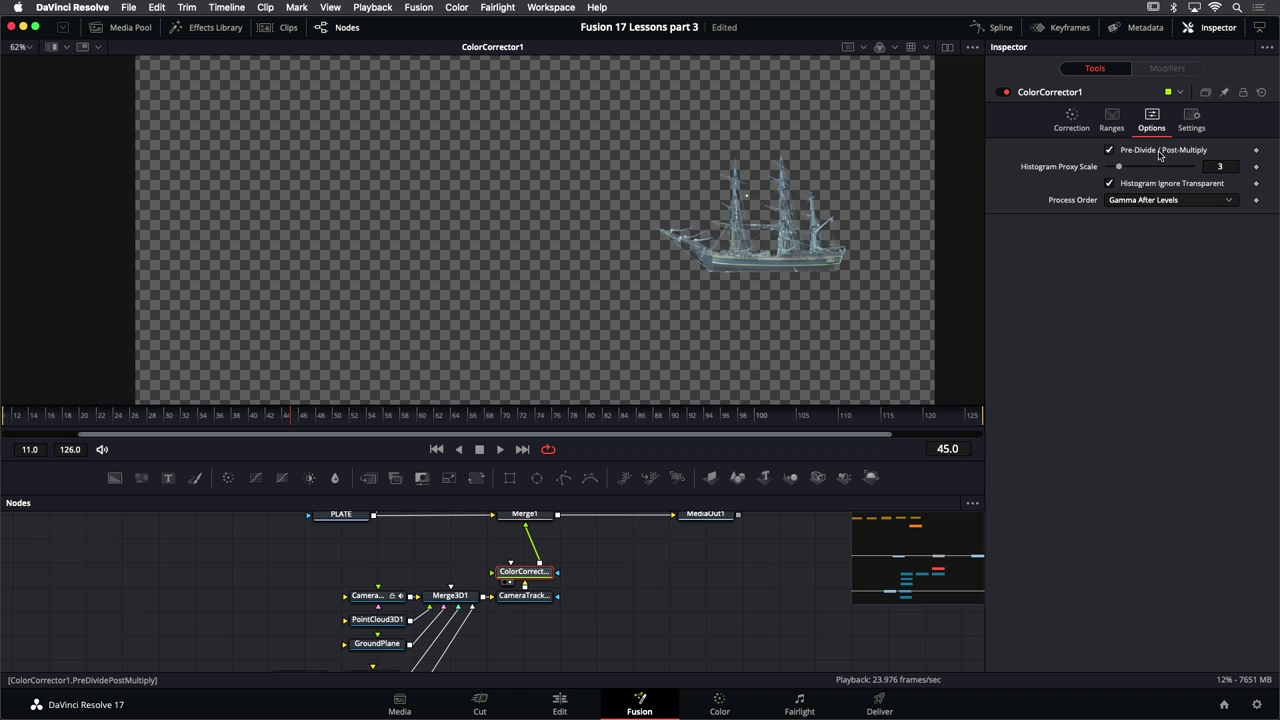
click(1083, 121)
drag(1150, 459, 1151, 461)
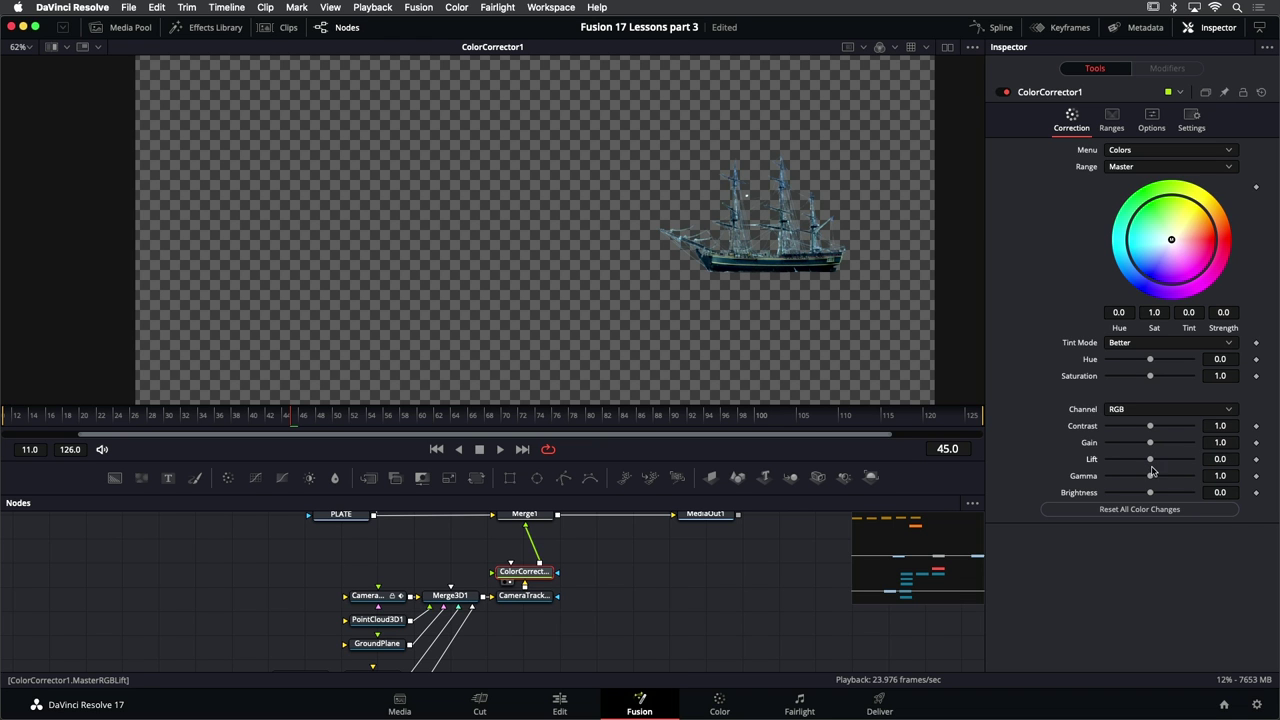
View Merge1 and set ColorCorrector1's Lift to 0.19 and Gamma to 1.29
drag(624, 570, 631, 600)
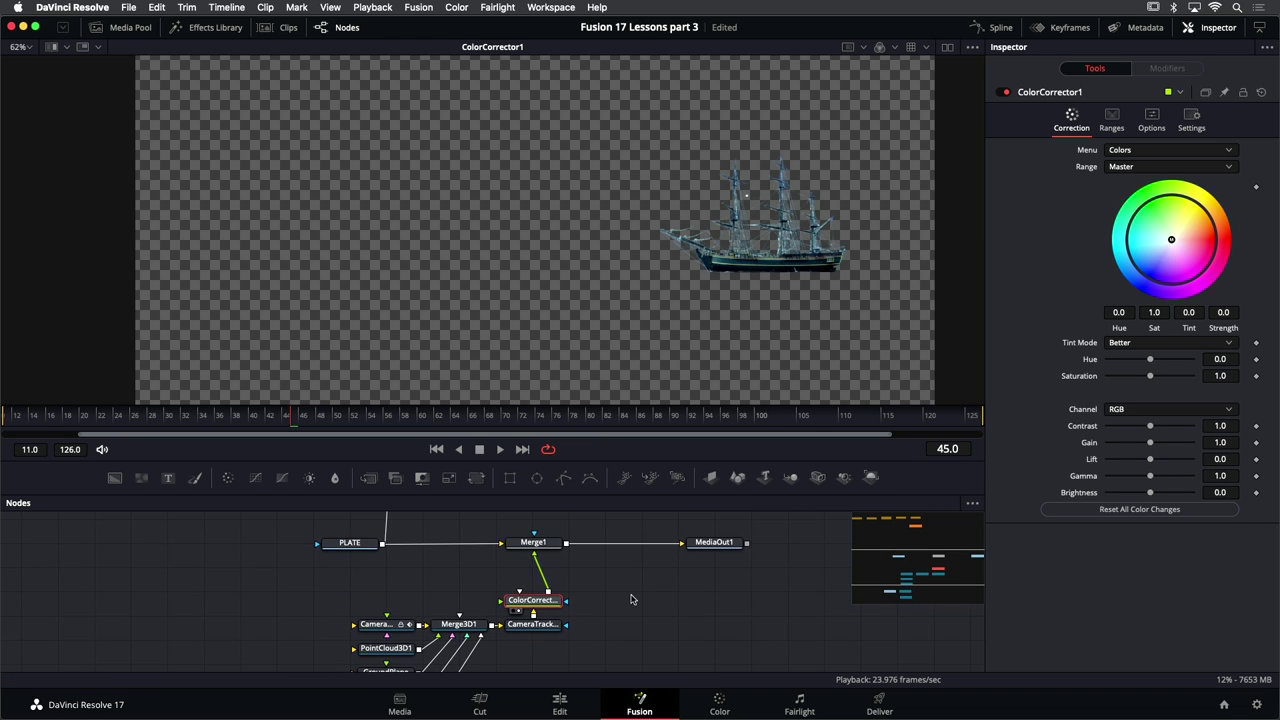
click(550, 545)
key(1)
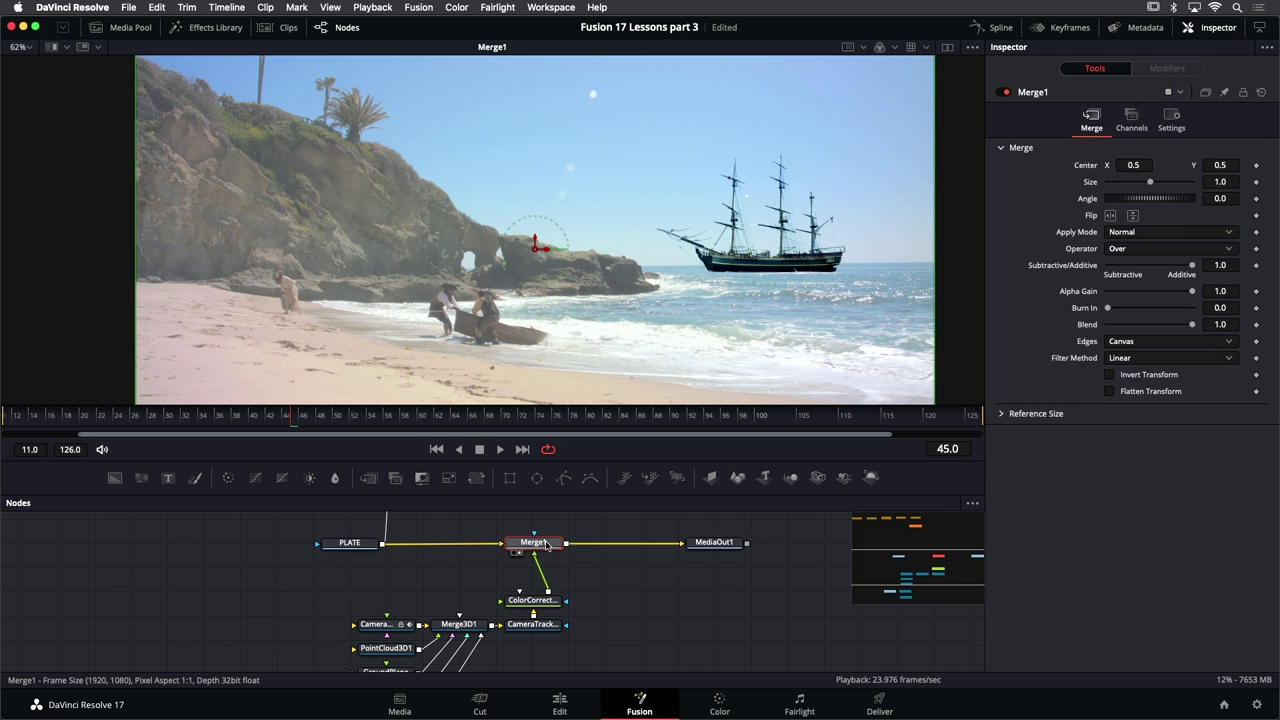
click(546, 603)
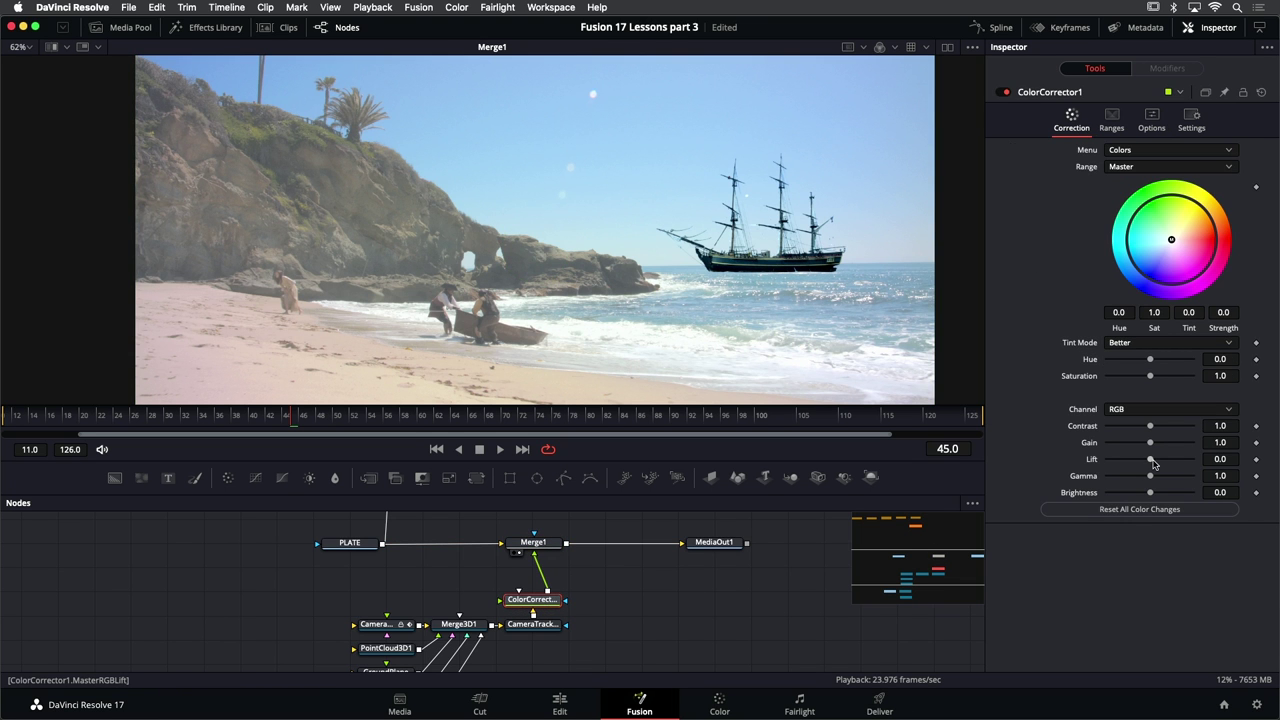
drag(1153, 461, 1162, 459)
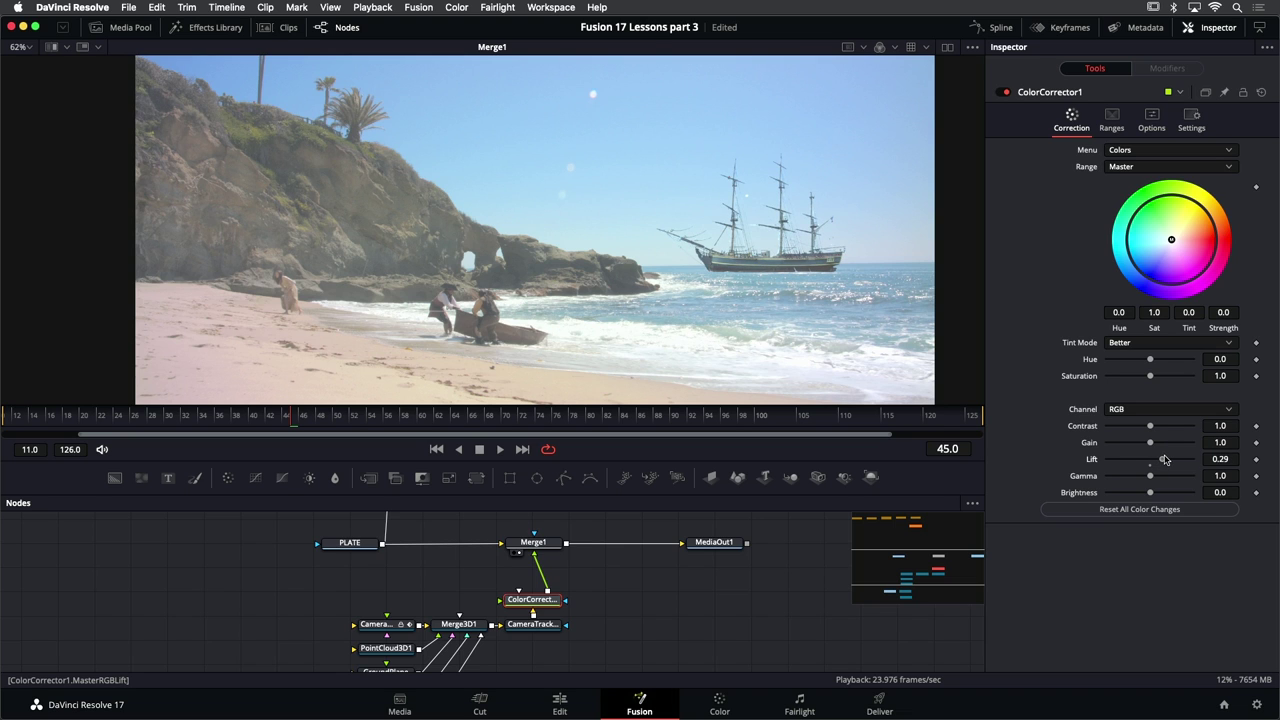
drag(1165, 459, 1163, 460)
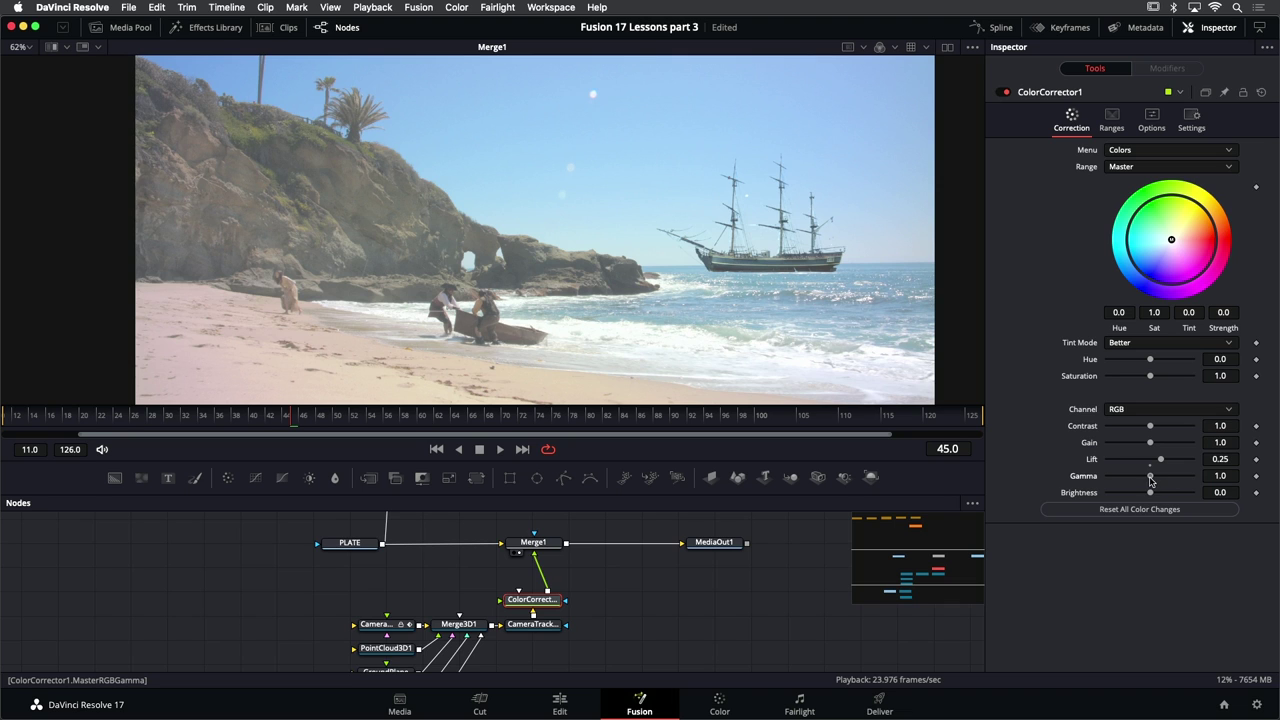
drag(1150, 481, 1158, 462)
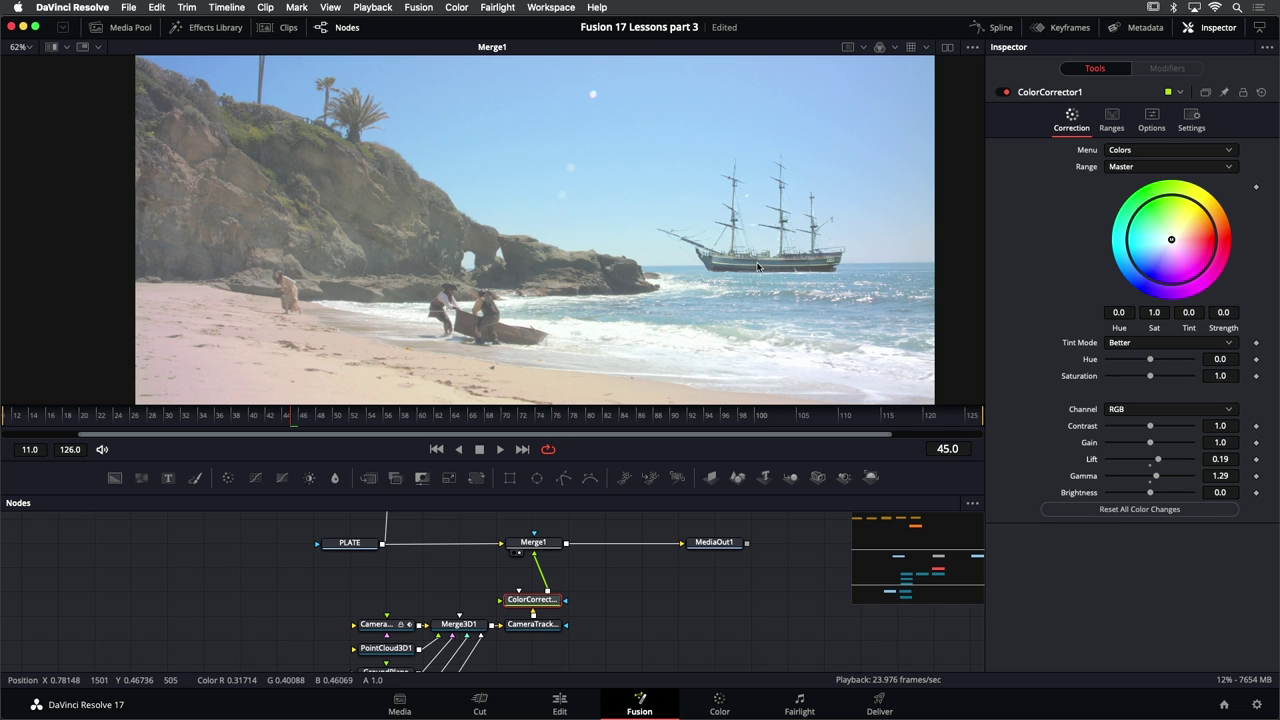
drag(734, 241, 749, 211)
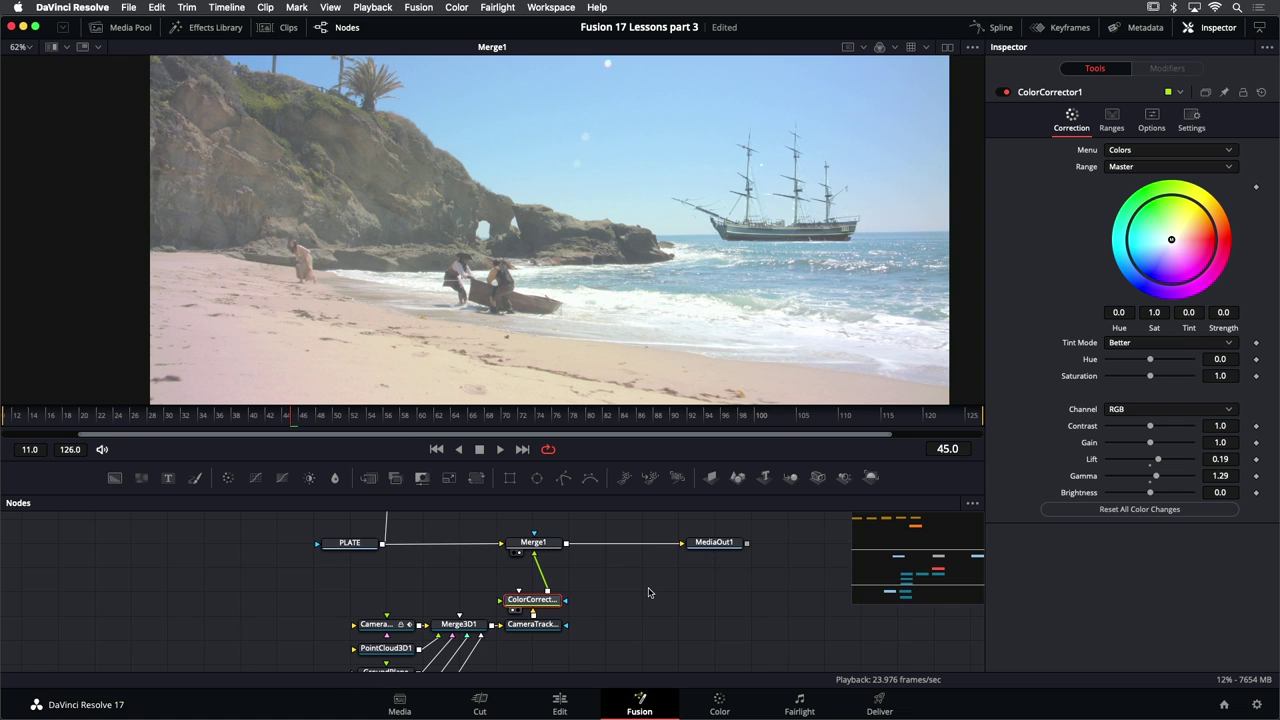
Save the project and play the composite back from the first frame
key(super+s)
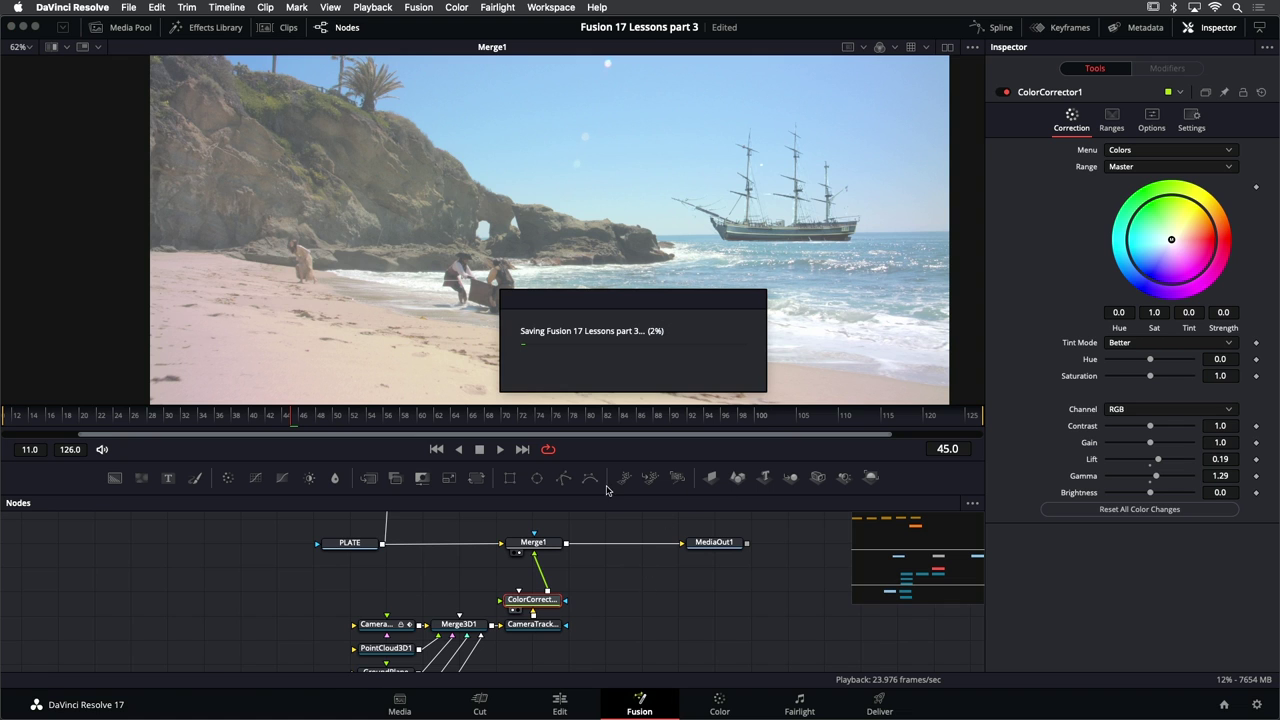
click(437, 450)
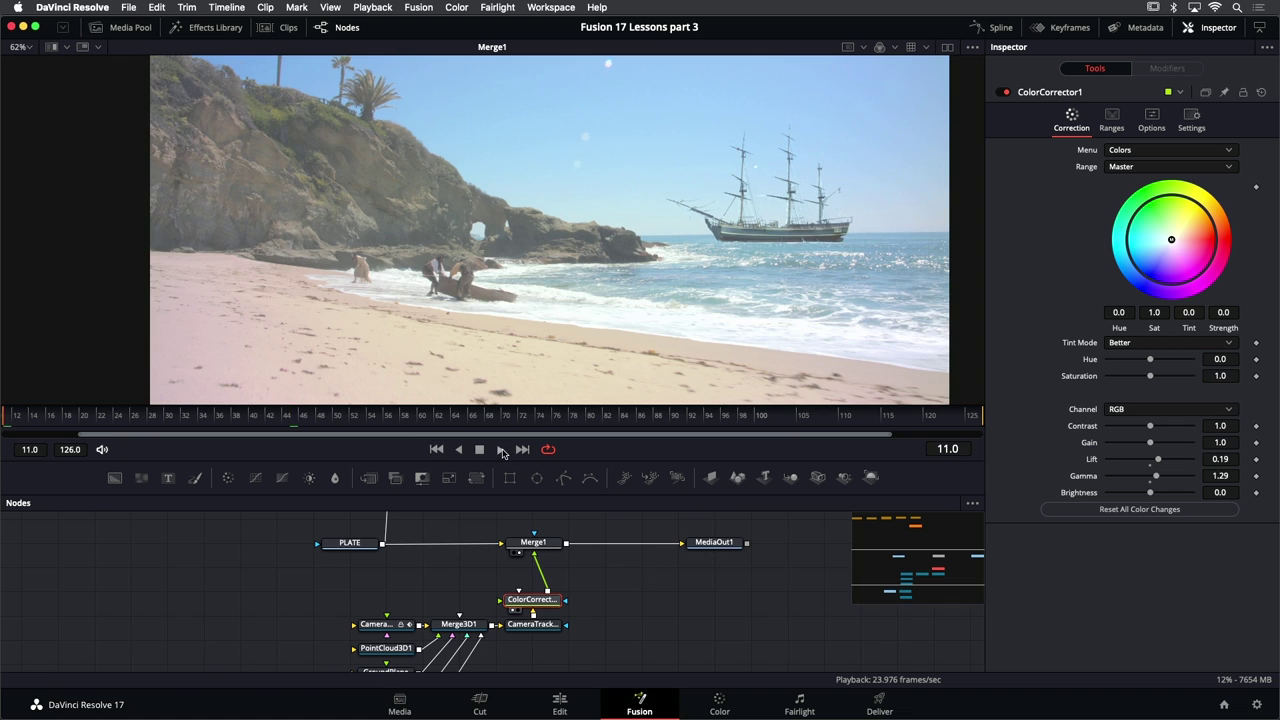
click(501, 450)
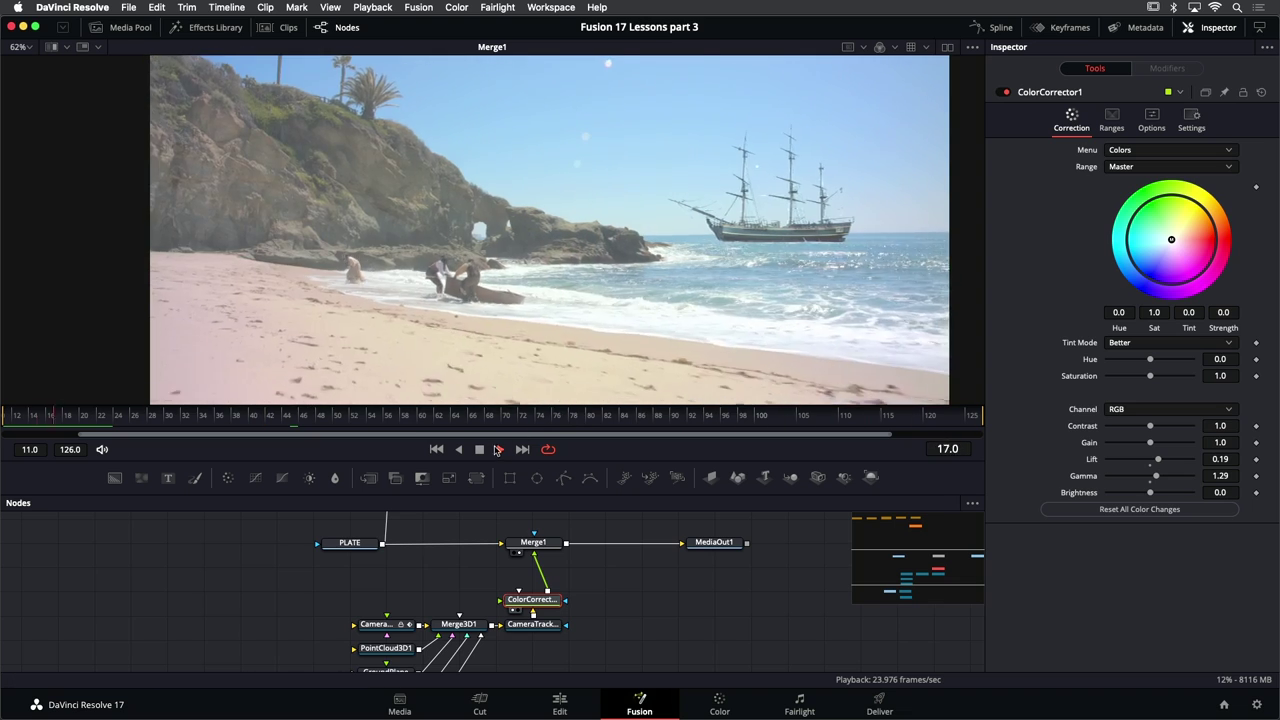
key(space)
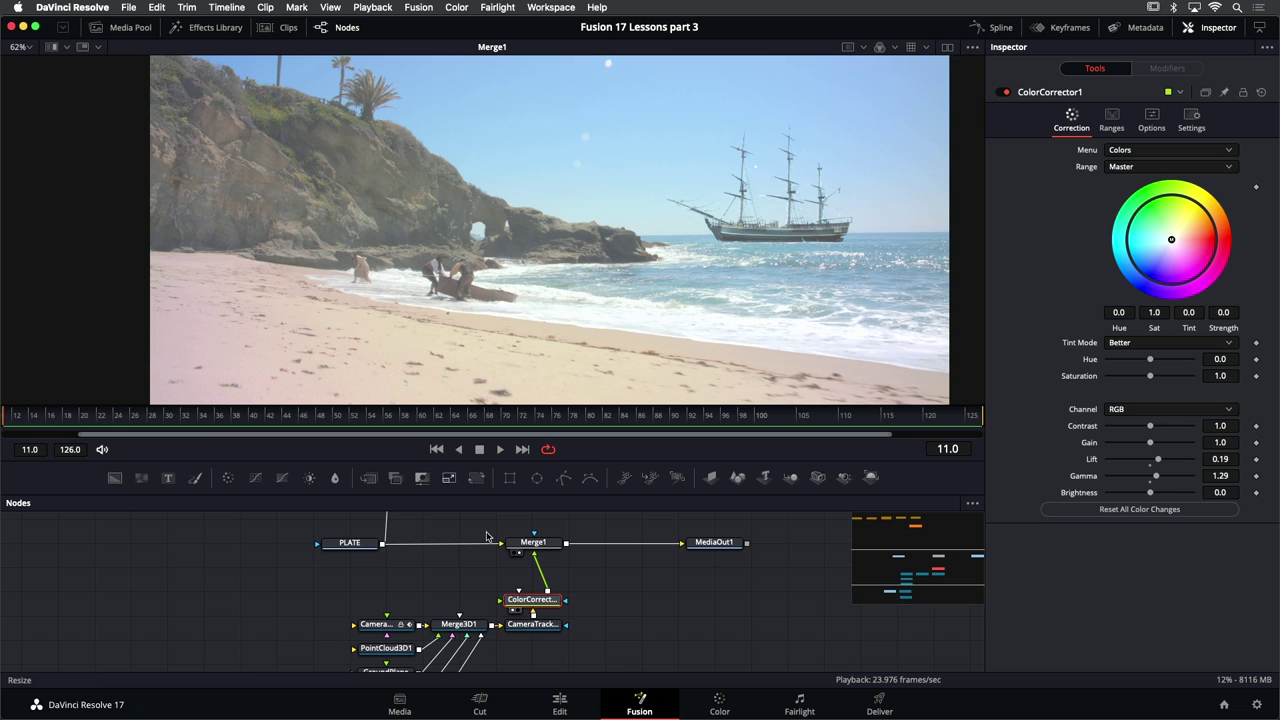
Select CameraTracker1_Renderer to show its render controls in the inspector
click(543, 627)
scroll(542, 628, down, 1)
scroll(542, 626, up, 3)
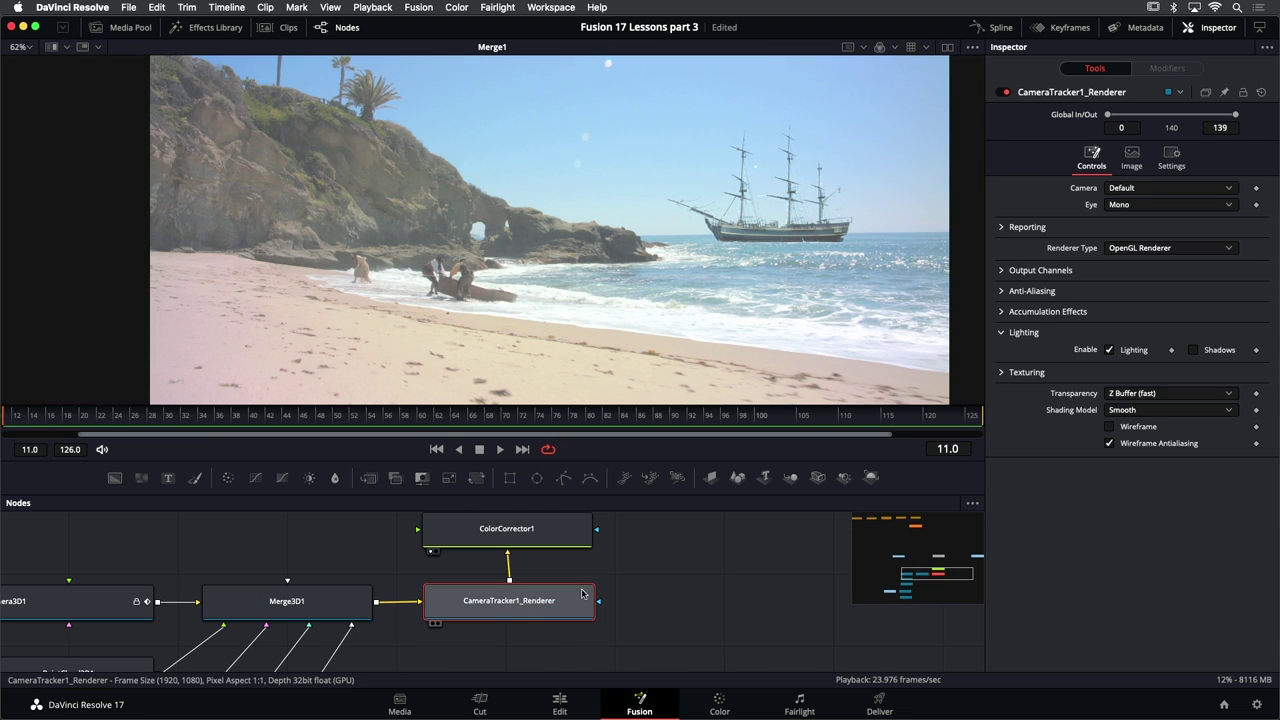
Enable motion blur in CameraTracker1_Renderer's Settings, checking it around frame 111
click(1172, 160)
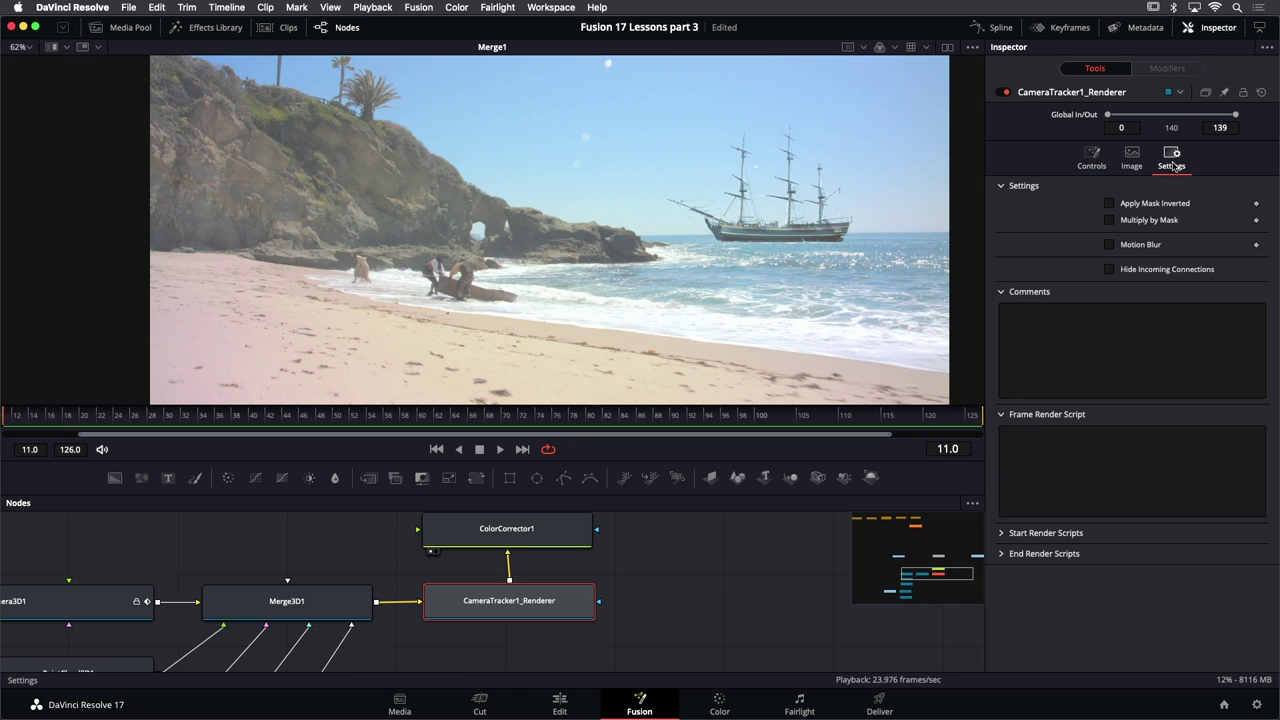
click(1133, 249)
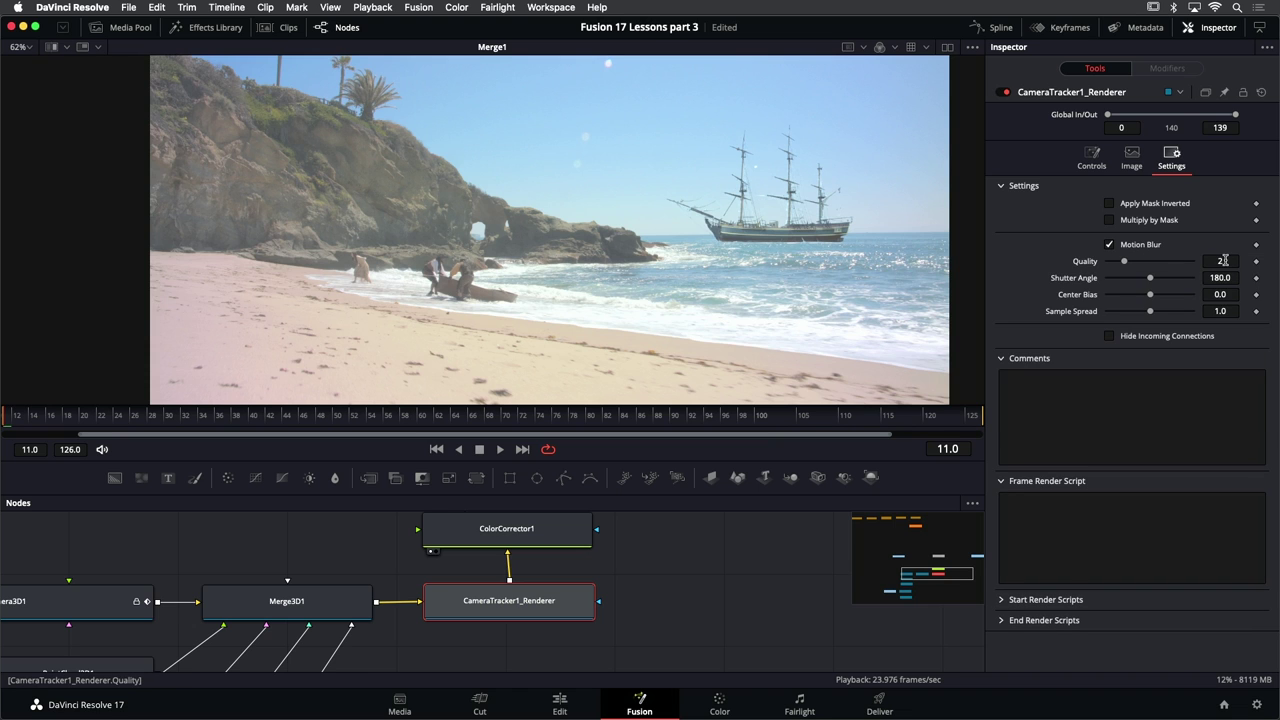
click(1133, 247)
drag(531, 421, 868, 436)
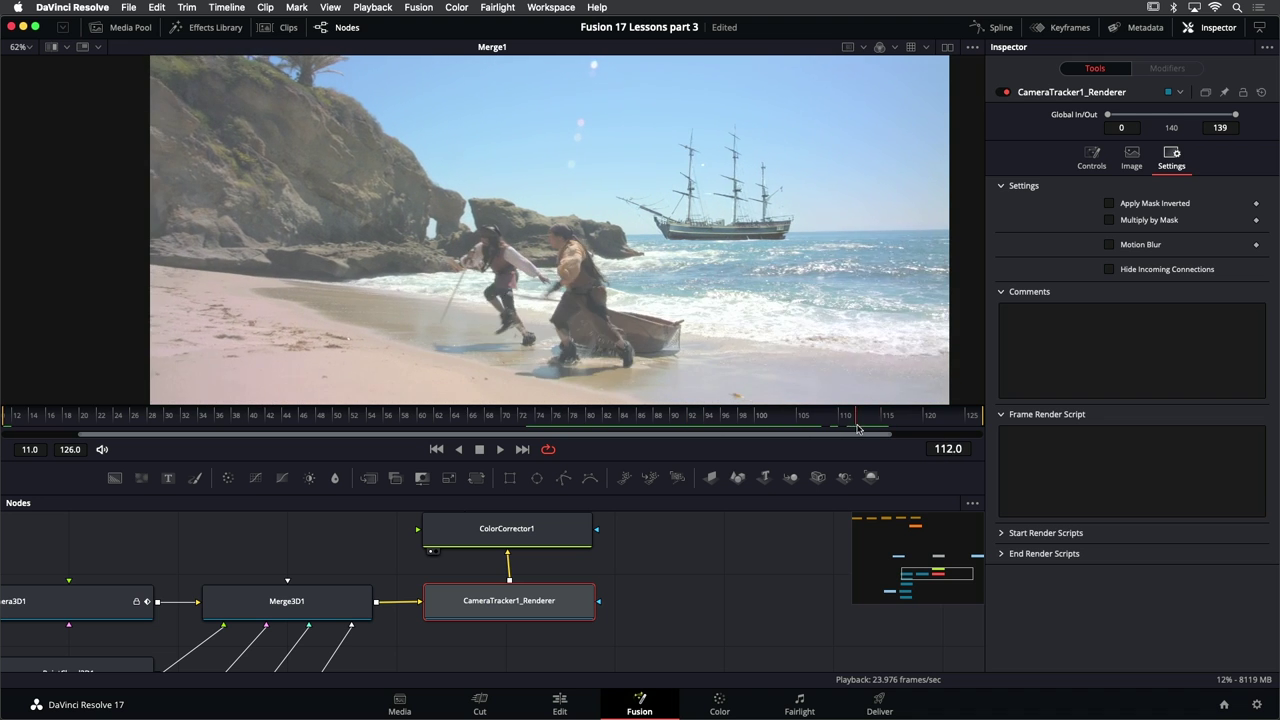
scroll(743, 191, up, 3)
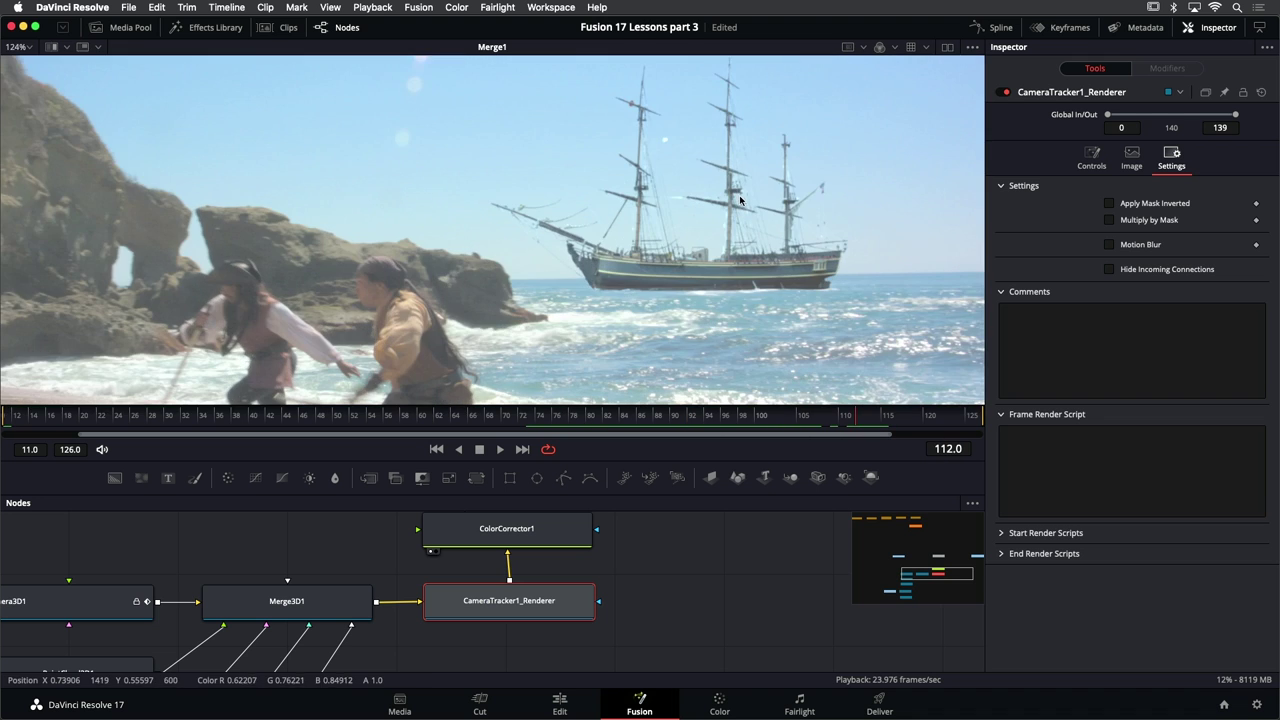
scroll(743, 191, up, 2)
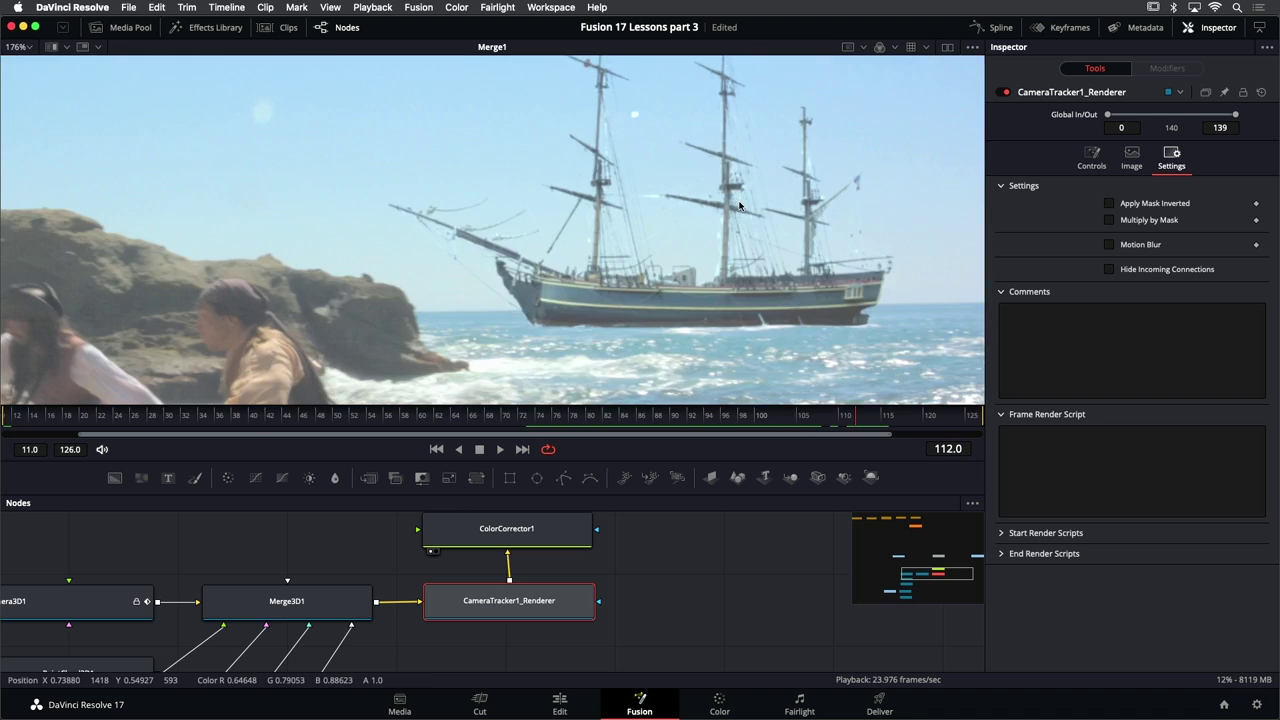
click(1137, 248)
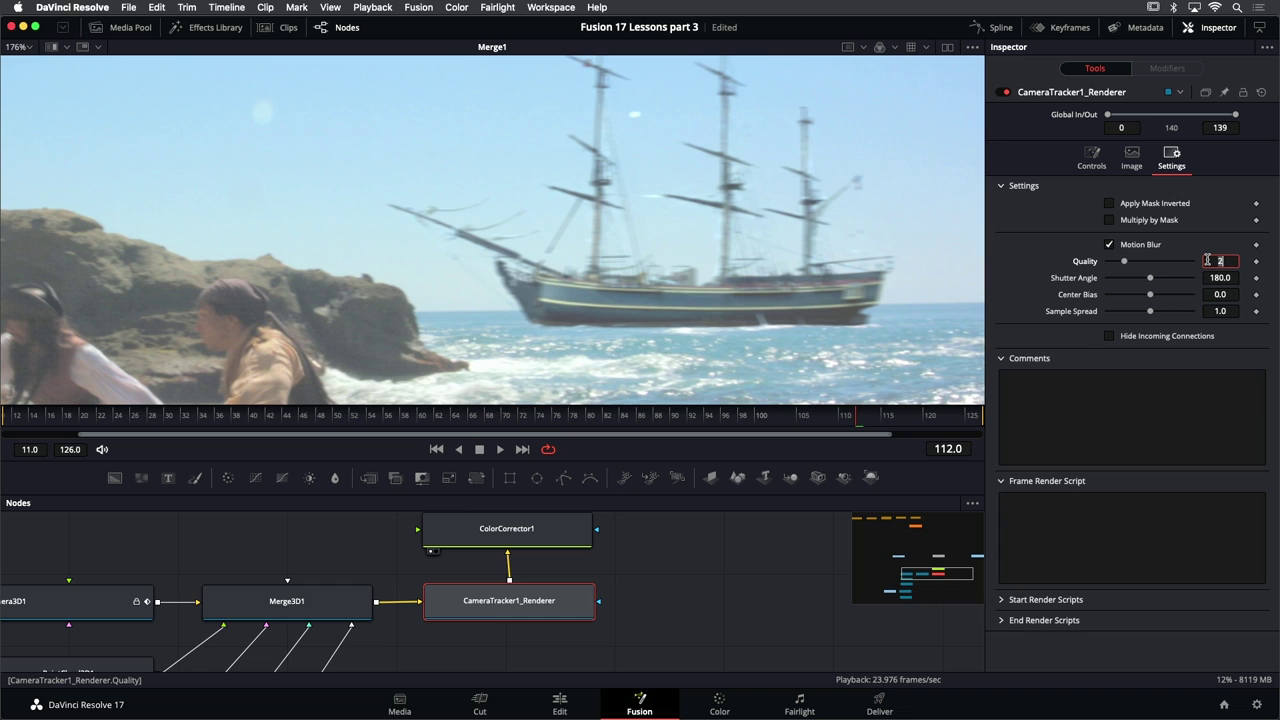
Set the motion blur Quality to 4 after trying lower values
key(Tab)
drag(1127, 263, 1108, 263)
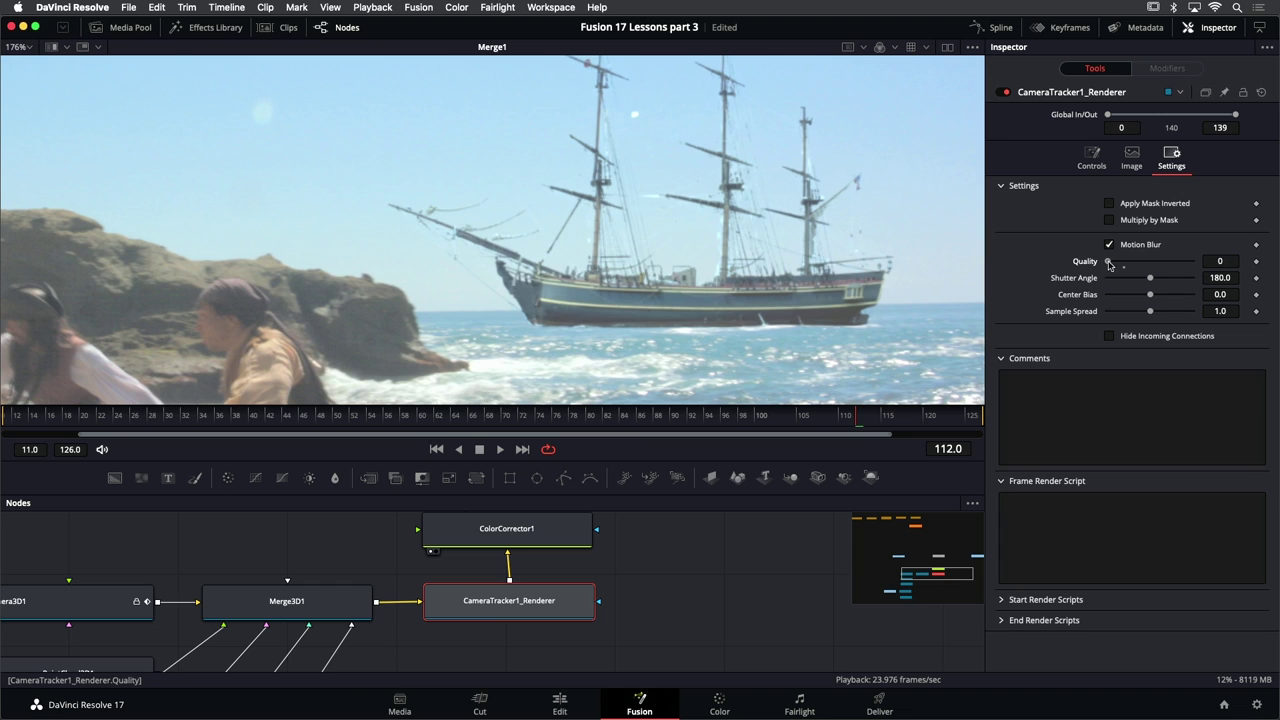
drag(1108, 263, 1116, 263)
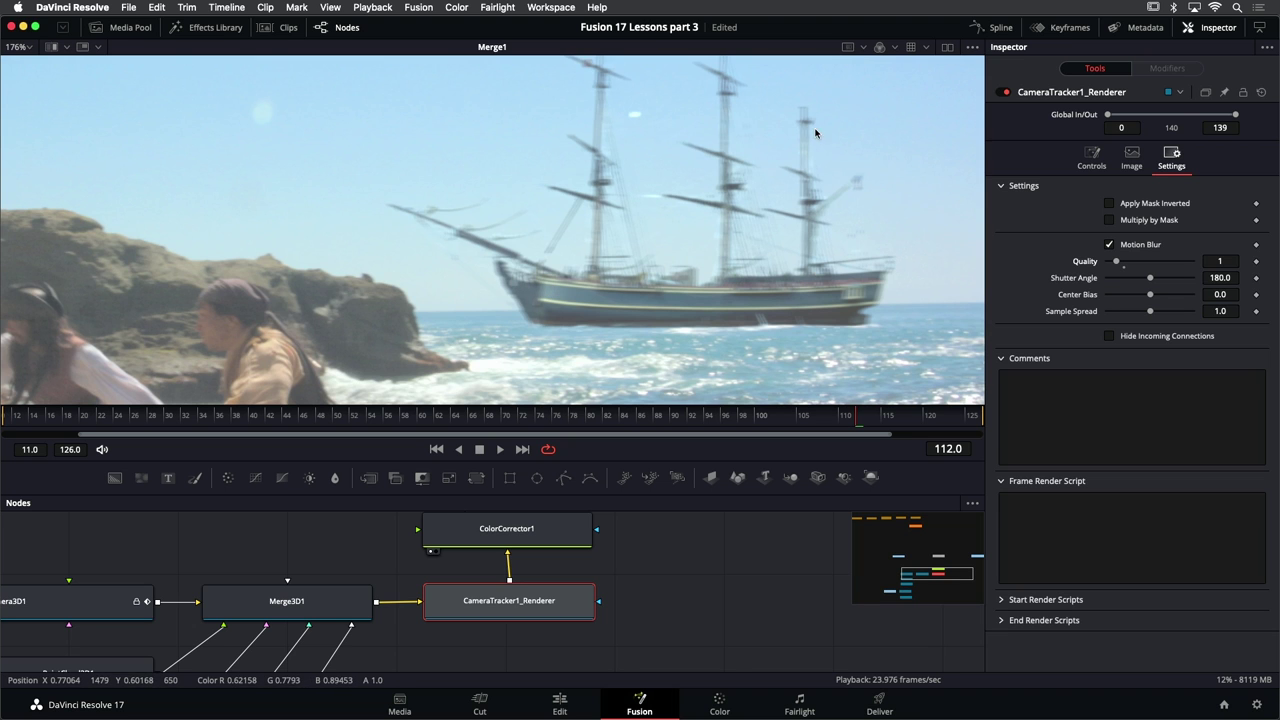
scroll(815, 133, up, 5)
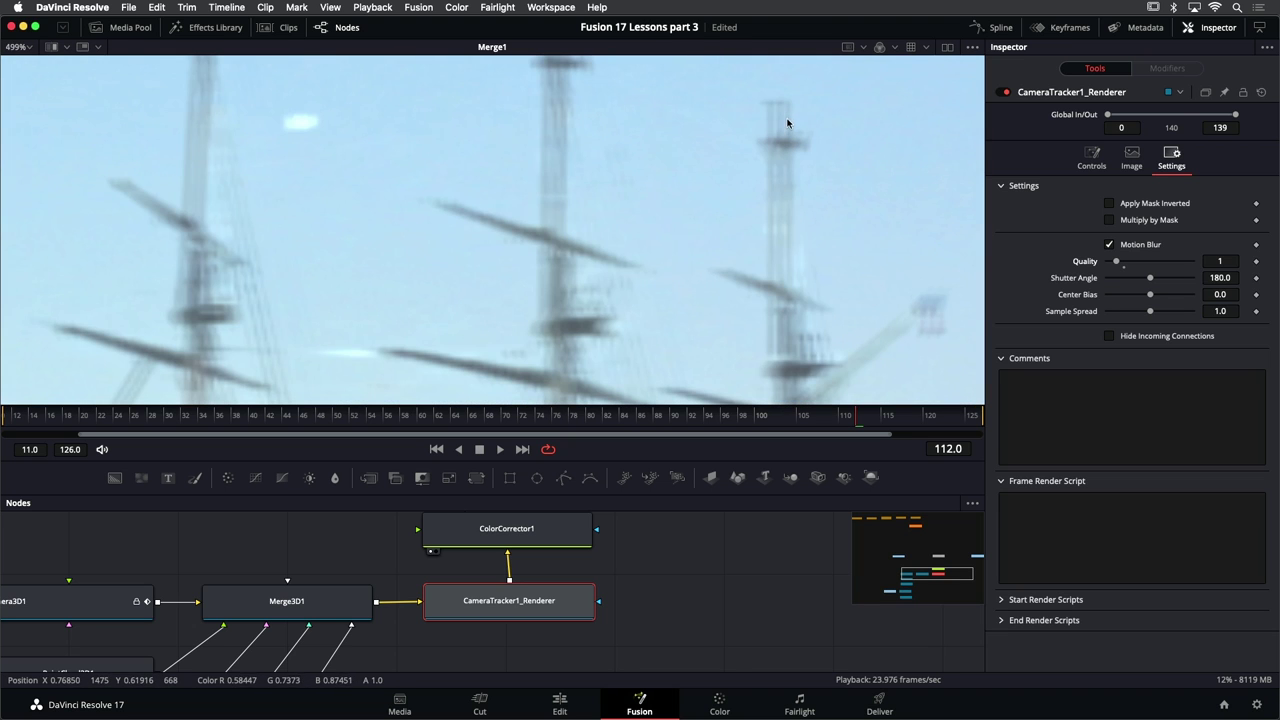
scroll(815, 140, down, 2)
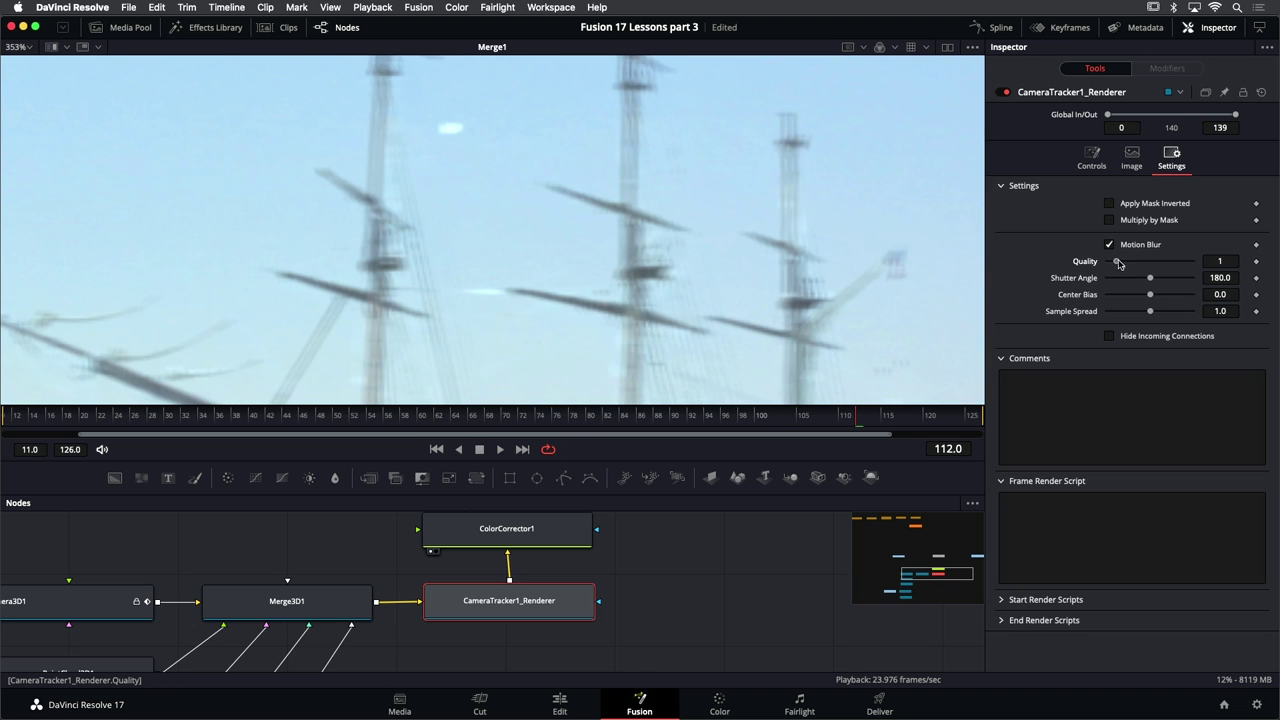
drag(1119, 263, 1124, 263)
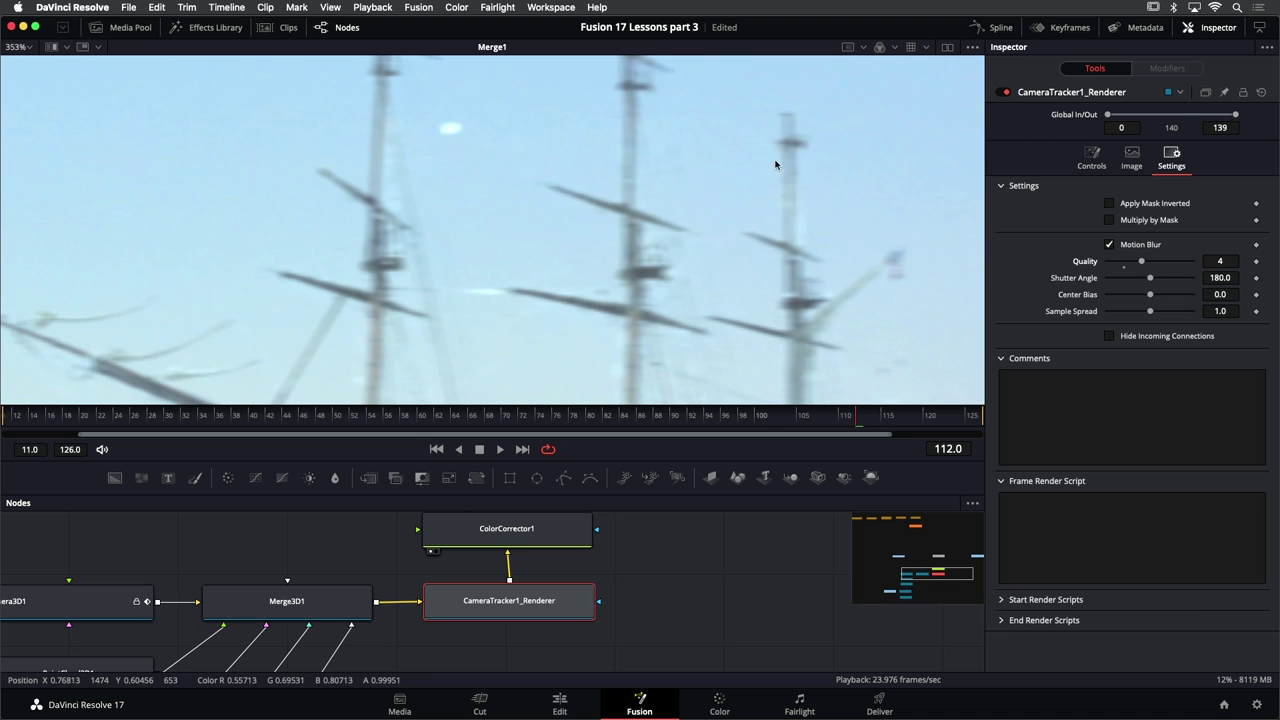
scroll(789, 135, down, 2)
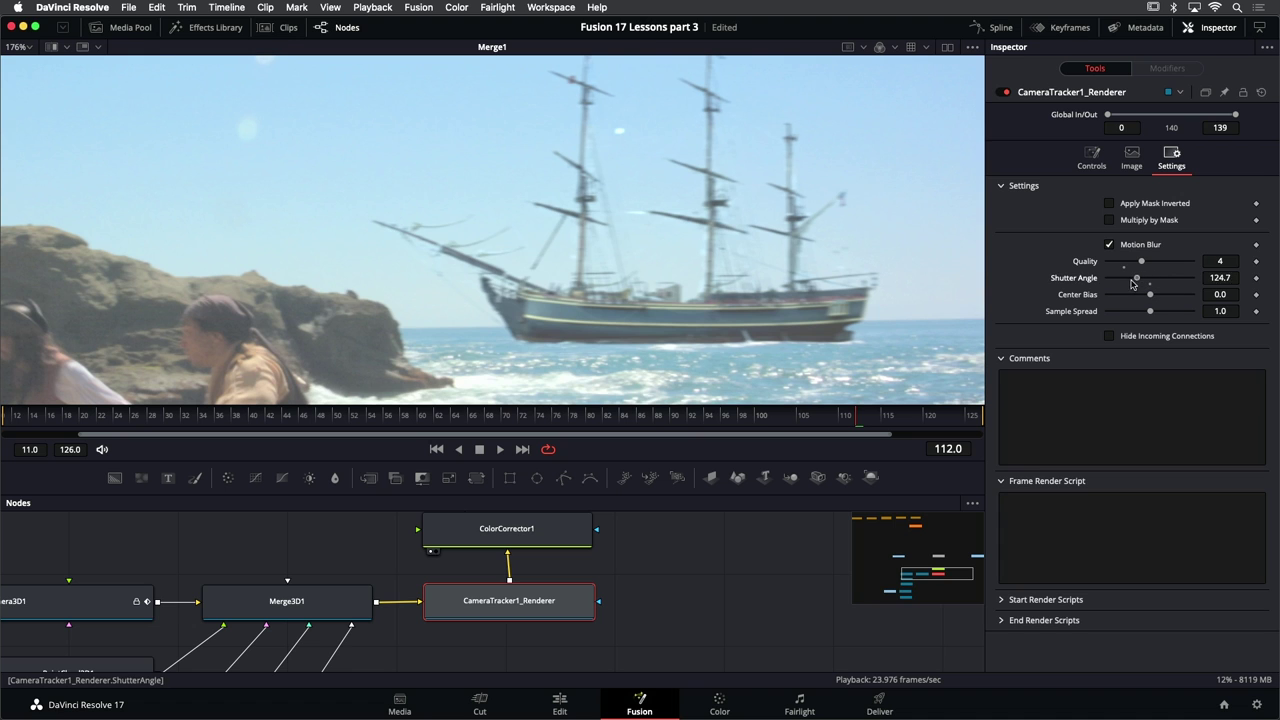
Reset the Shutter Angle to its default 180 and fit the frame in the viewer
drag(1131, 284, 1196, 287)
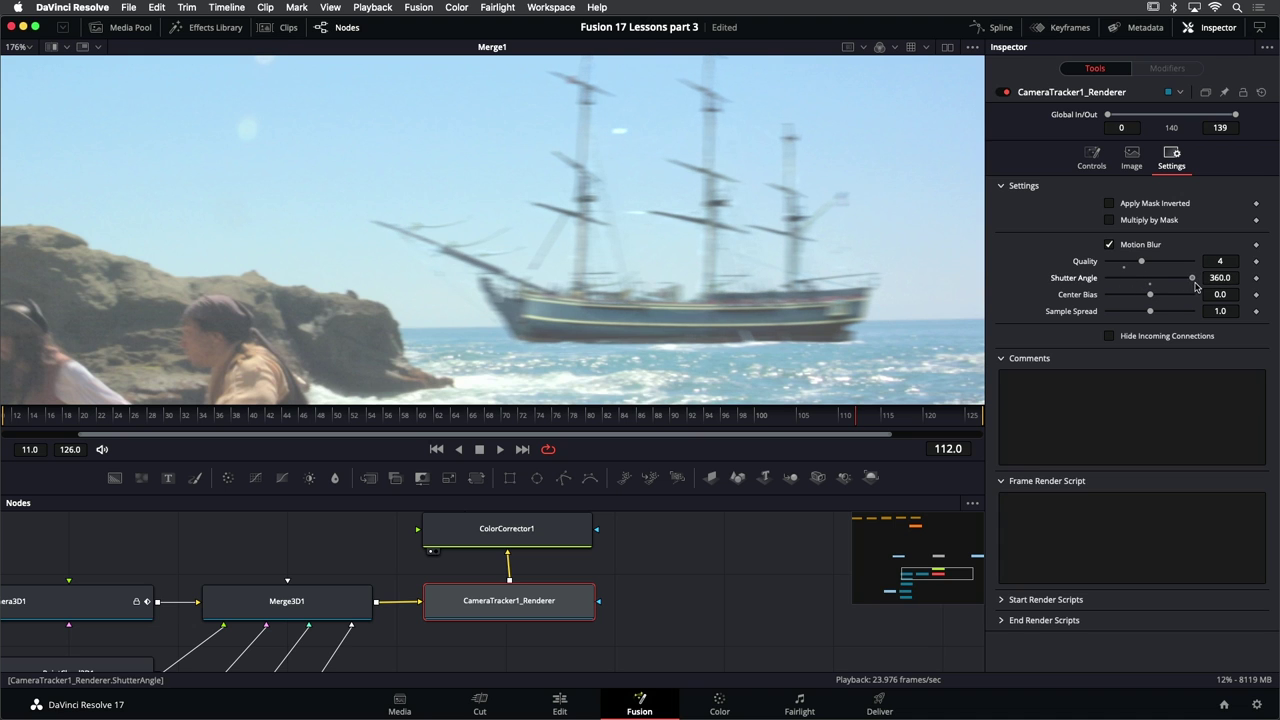
double_click(1150, 288)
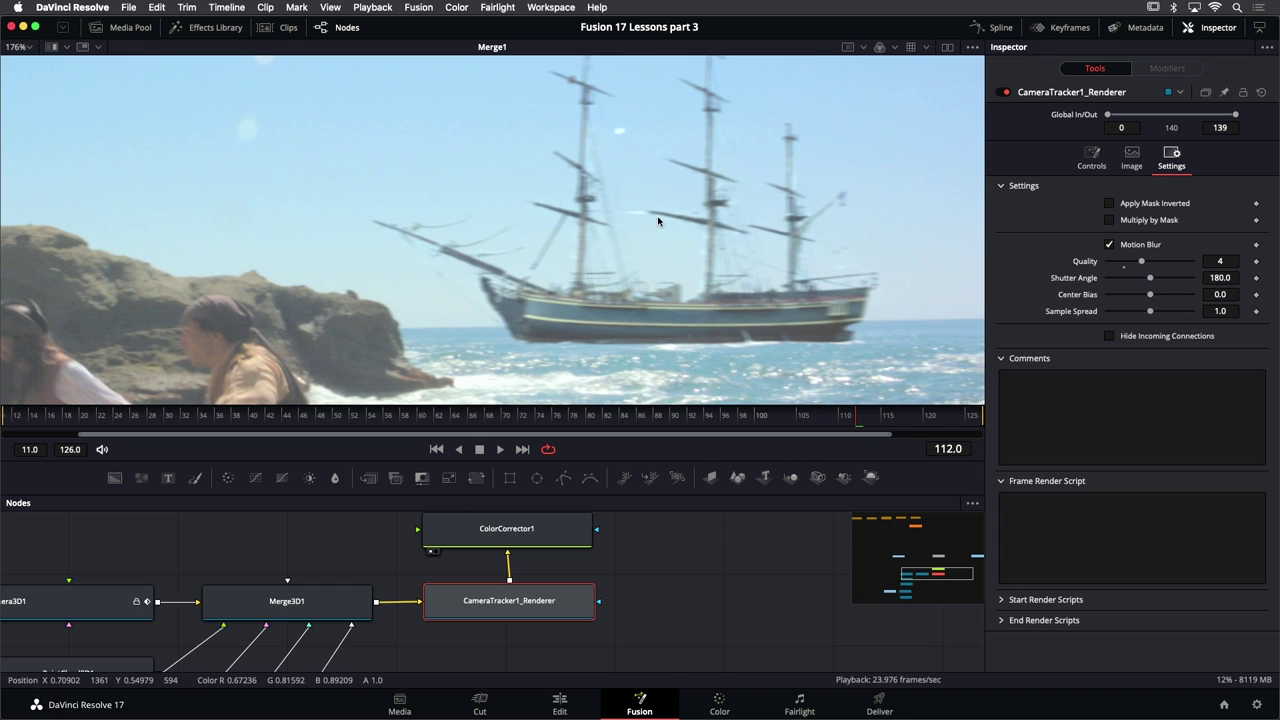
key(shift+z)
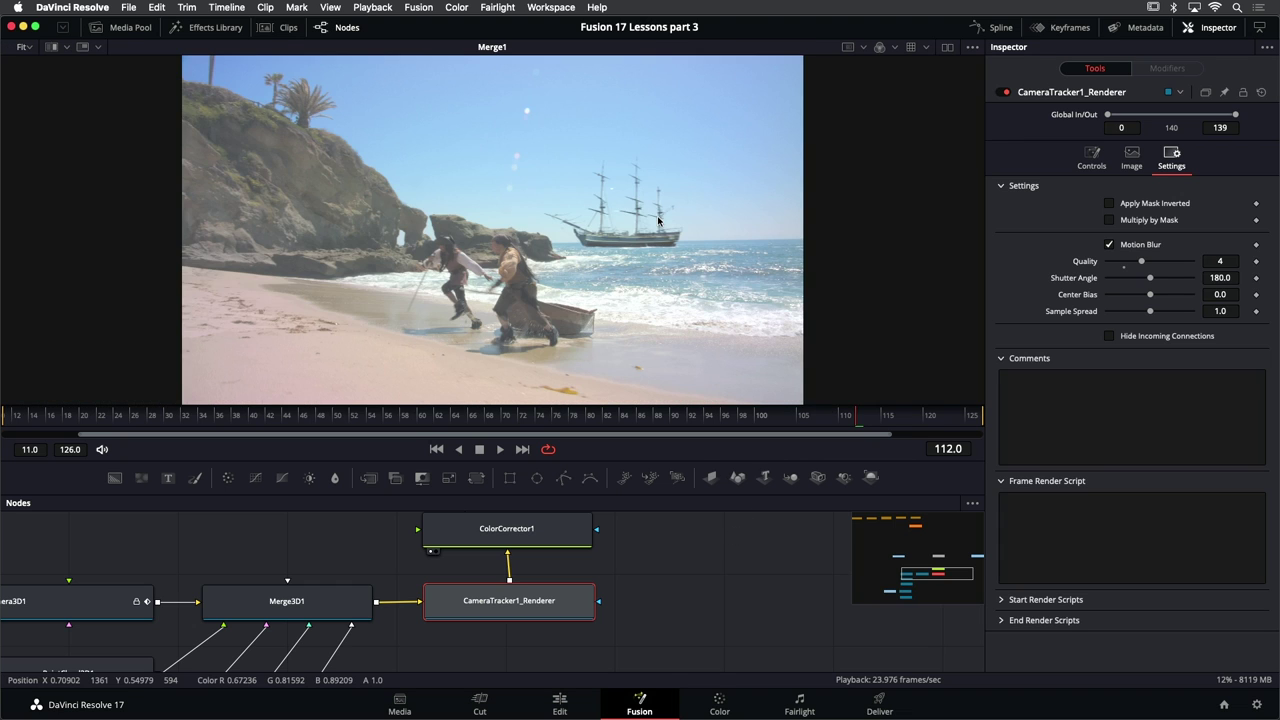
Play back the ship composite twice, deselect the node, and switch to the Edit page
click(505, 452)
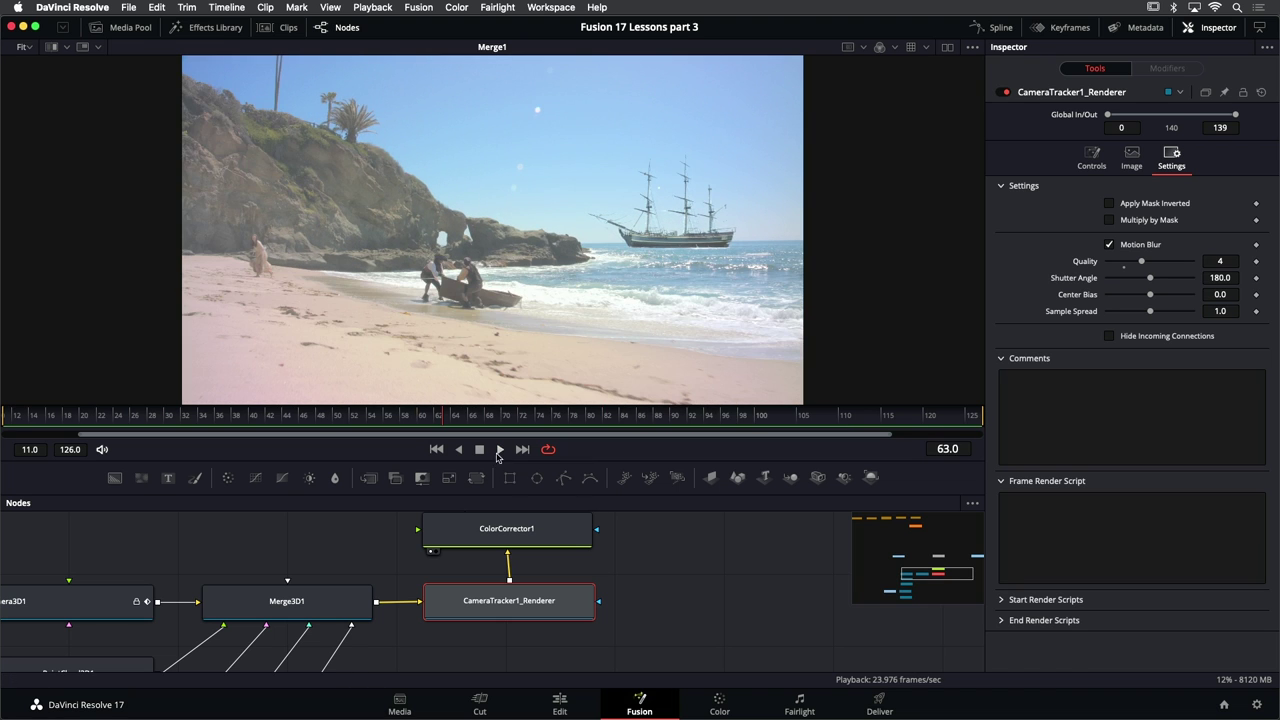
click(499, 451)
click(673, 594)
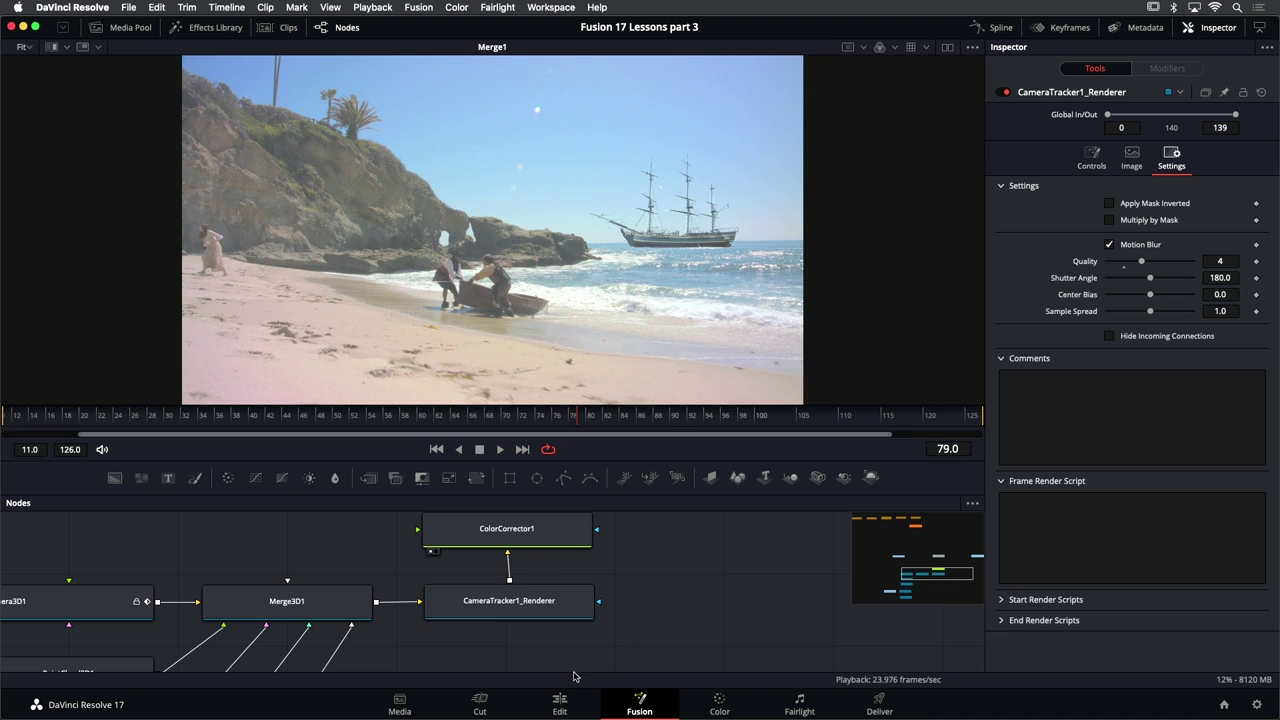
click(560, 701)
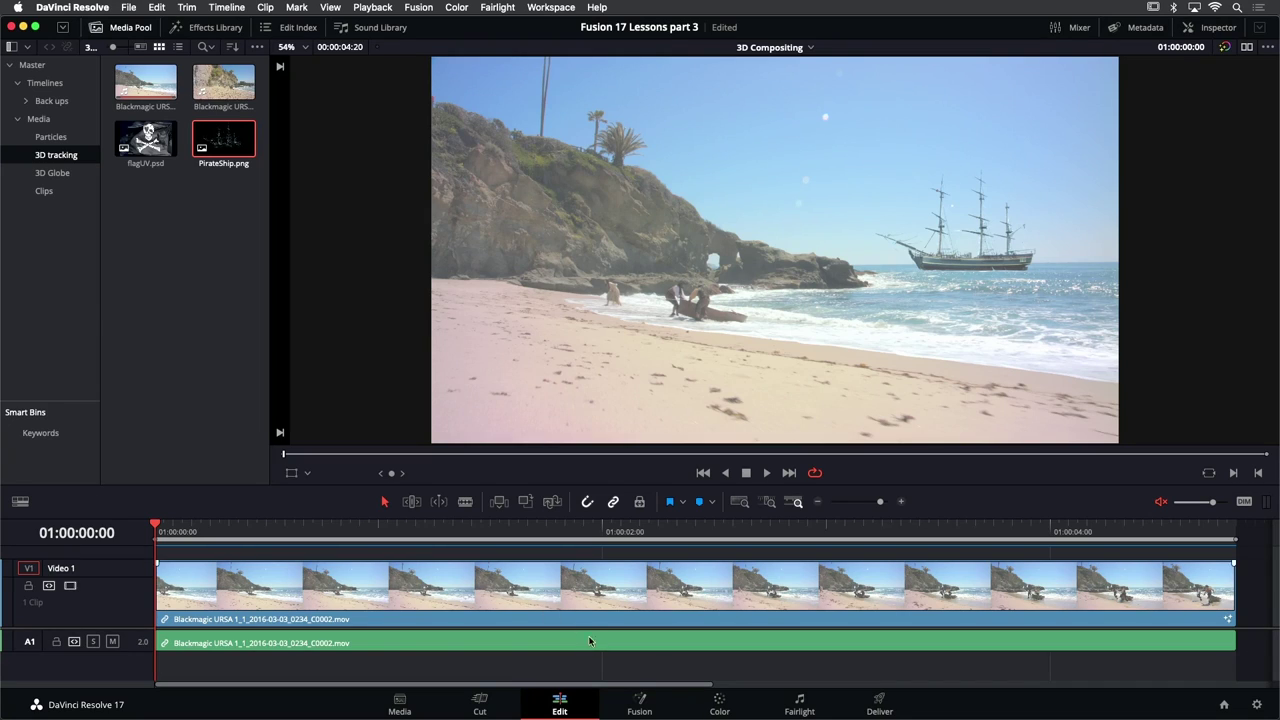
Return to the Fusion page and scrub the beach frames between 56 and 74
click(650, 699)
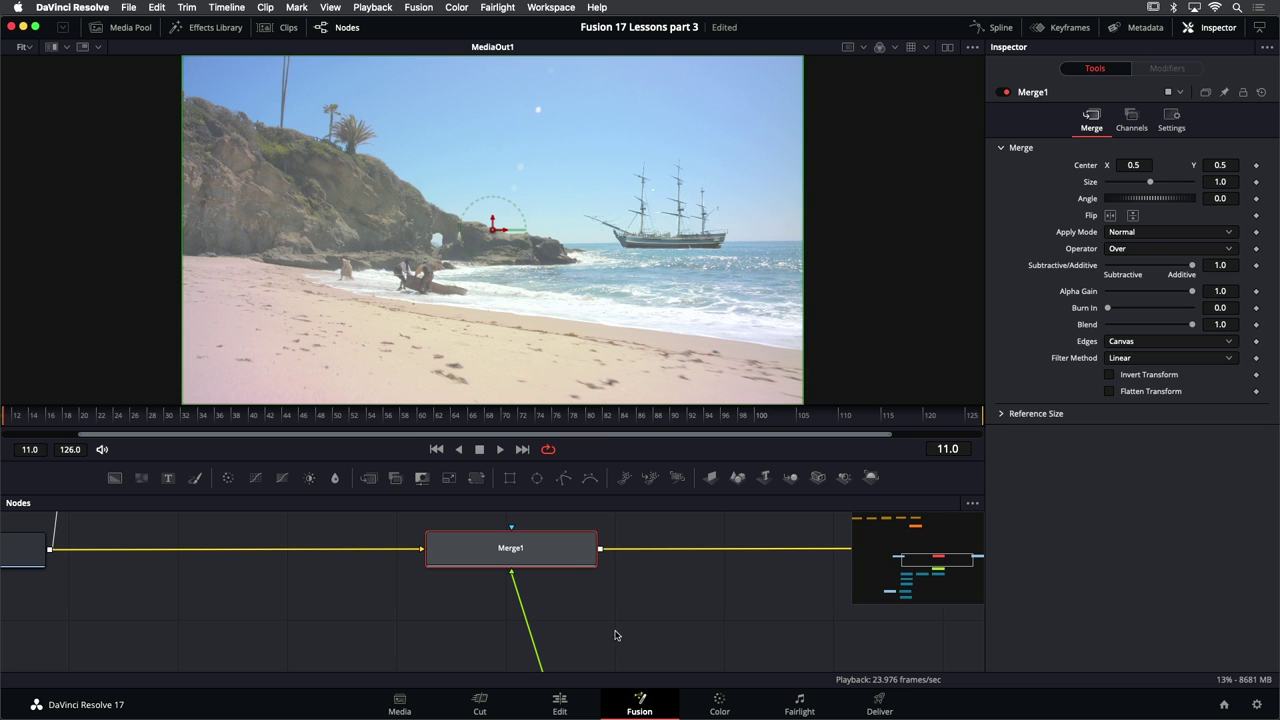
click(609, 624)
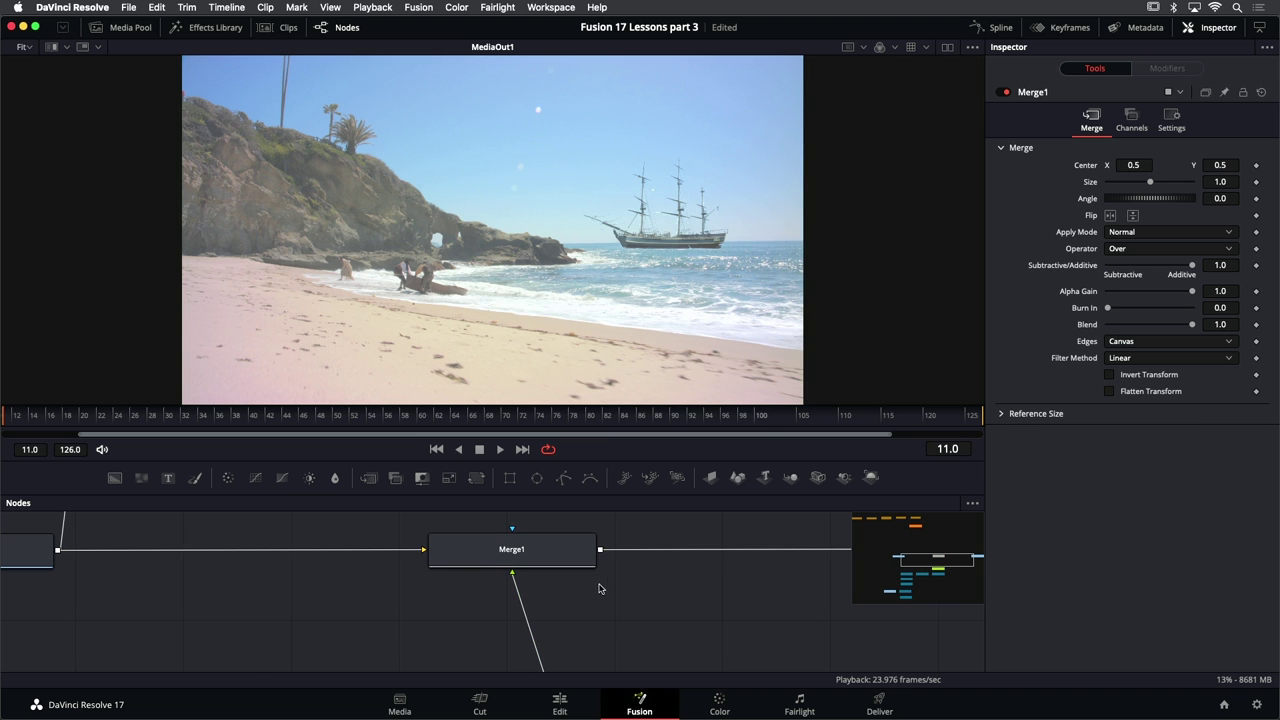
click(403, 420)
drag(403, 420, 482, 397)
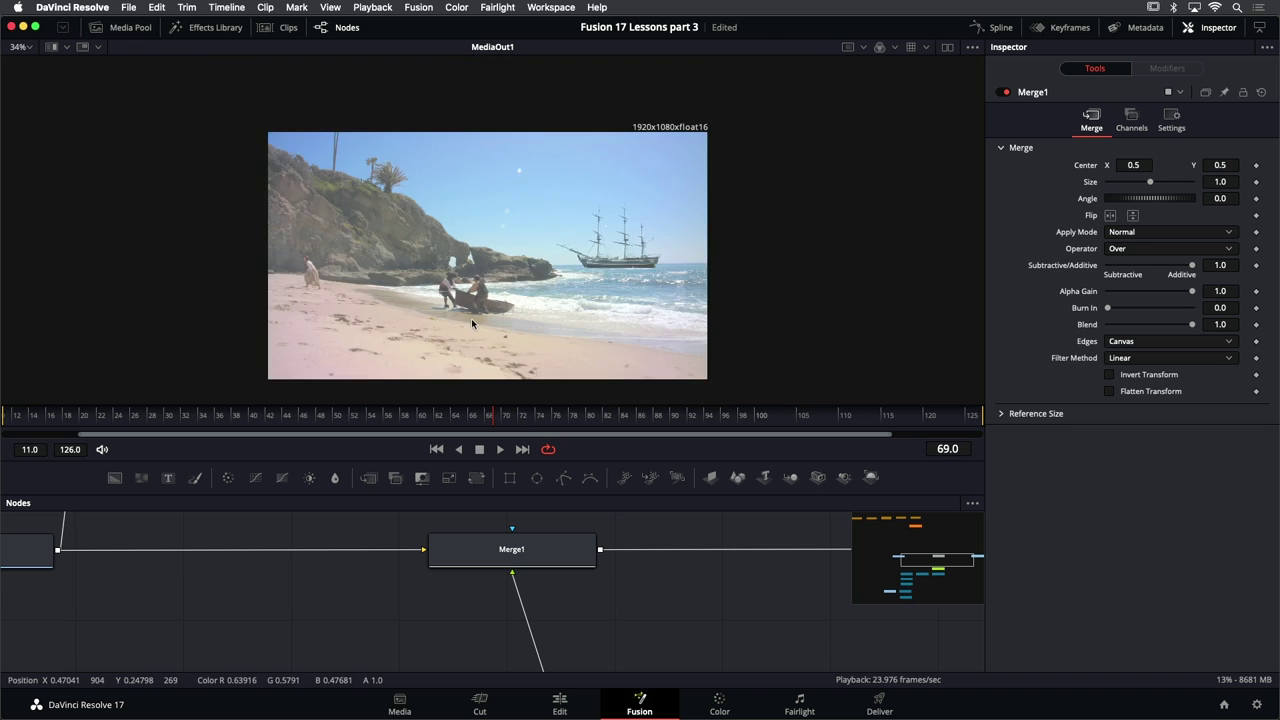
scroll(471, 318, up, 3)
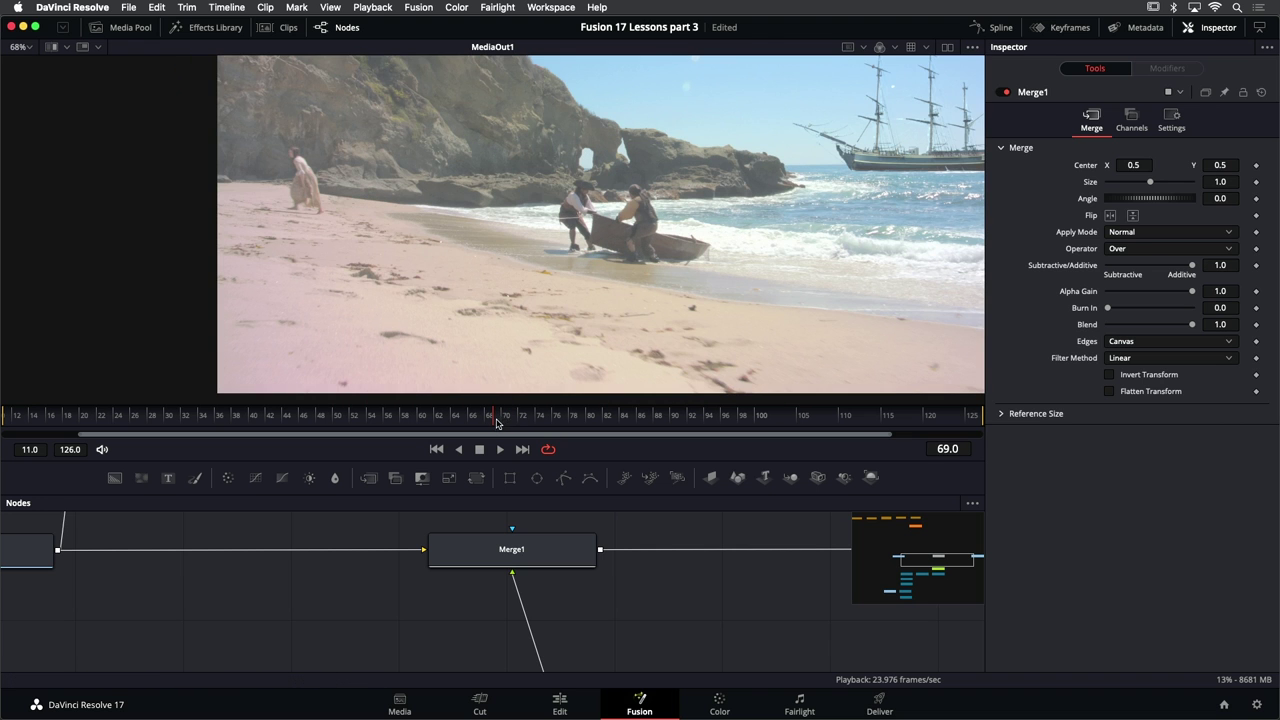
mouse_move(500, 420)
mouse_down()
mouse_move(539, 420)
mouse_move(237, 418)
mouse_move(530, 420)
mouse_move(505, 420)
mouse_up()
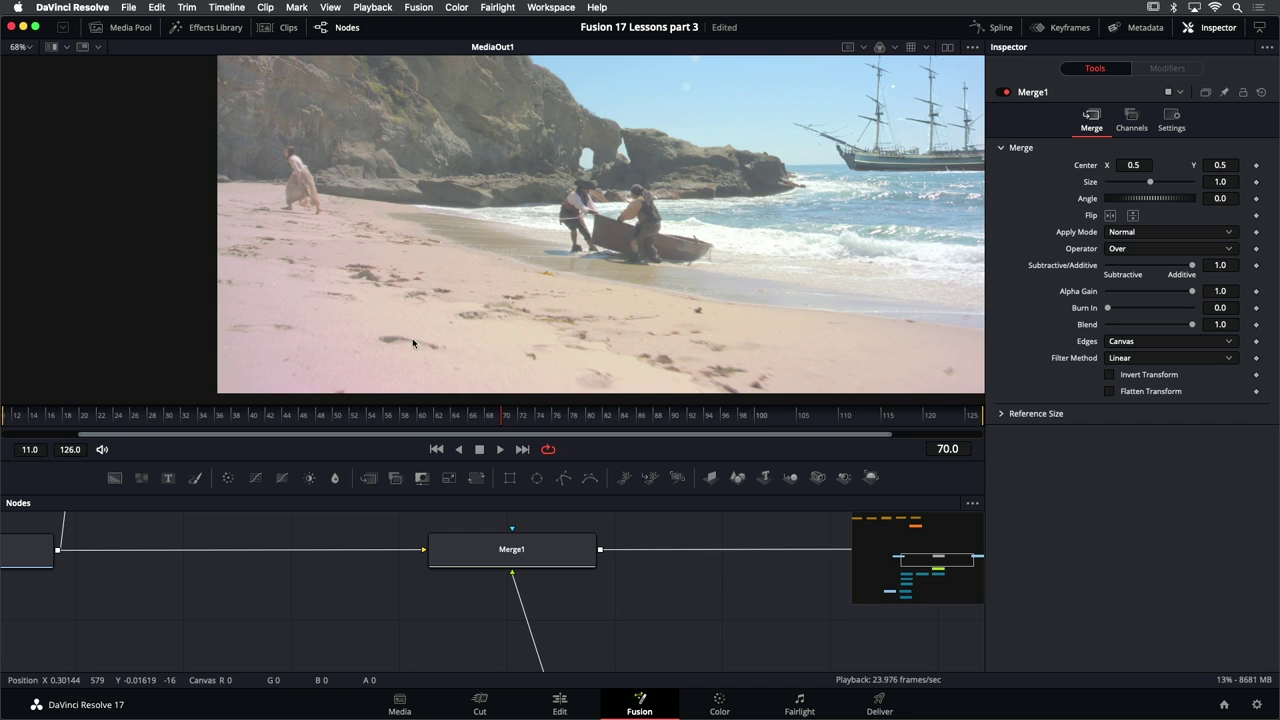
drag(491, 420, 401, 414)
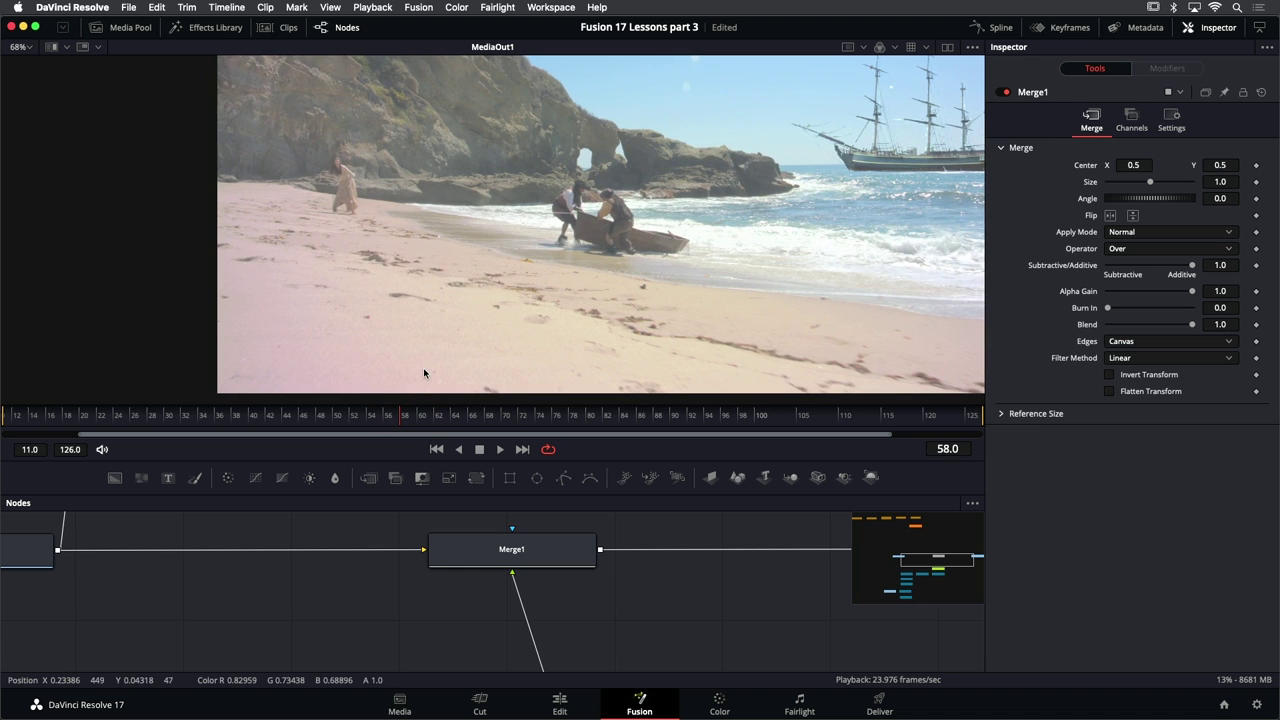
Review frames 60 to 71, stepping back and forth around frame 71
click(420, 416)
click(457, 416)
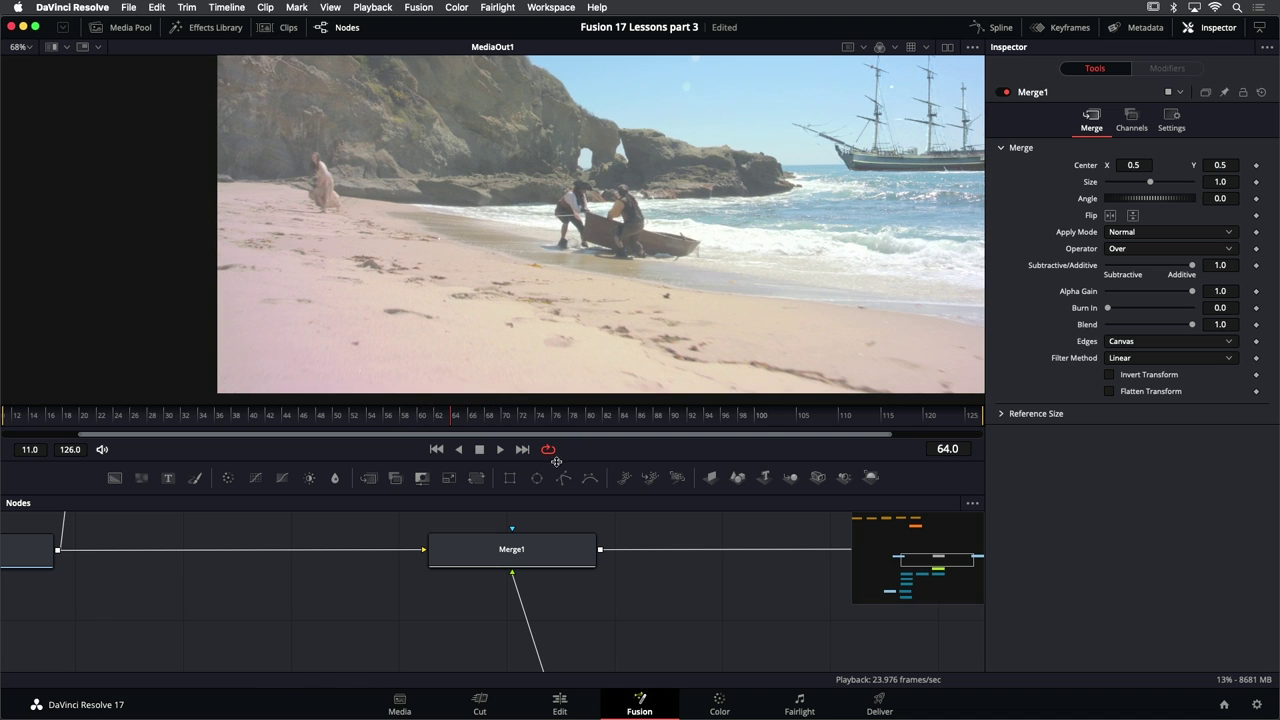
click(462, 418)
drag(462, 418, 506, 416)
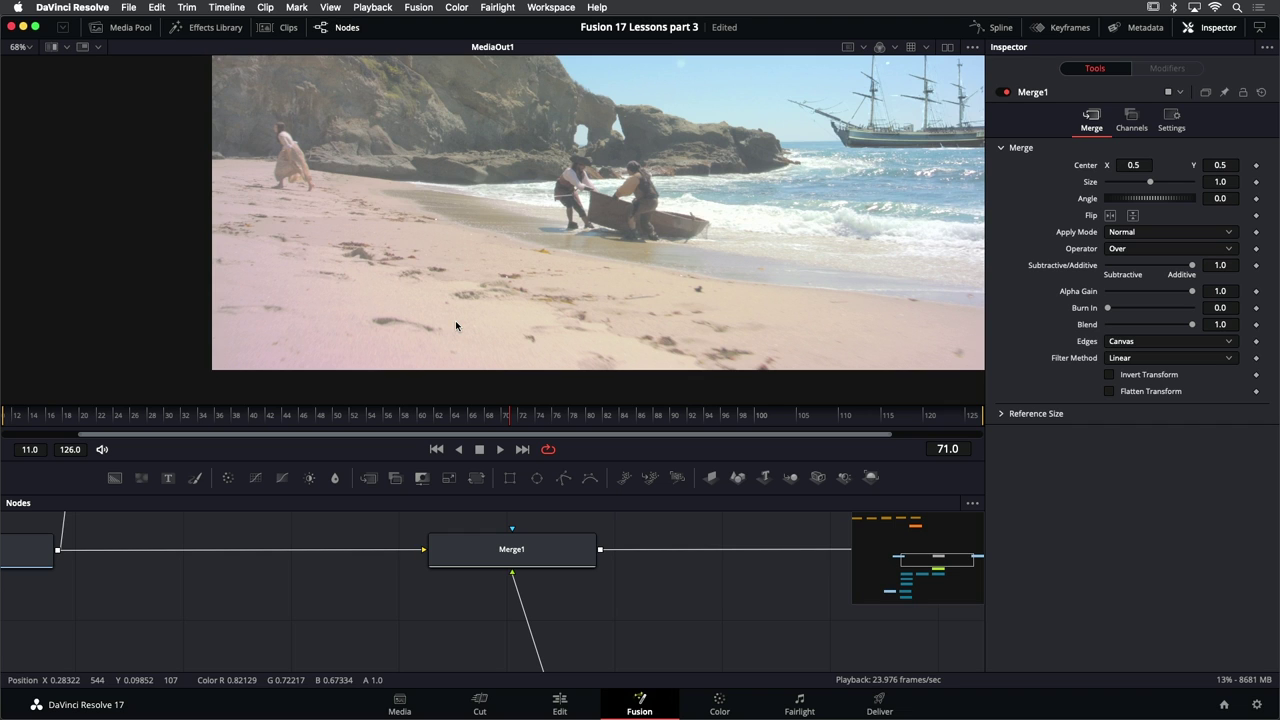
drag(552, 455, 555, 420)
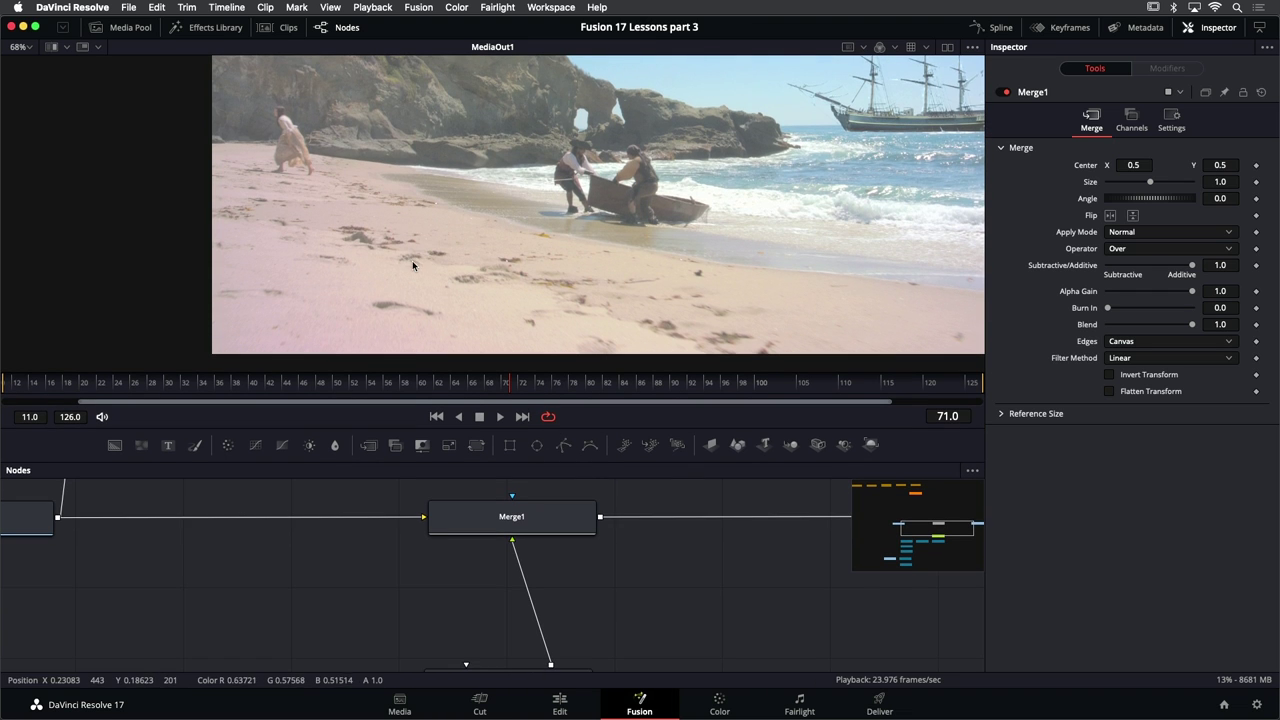
scroll(437, 263, left, 3)
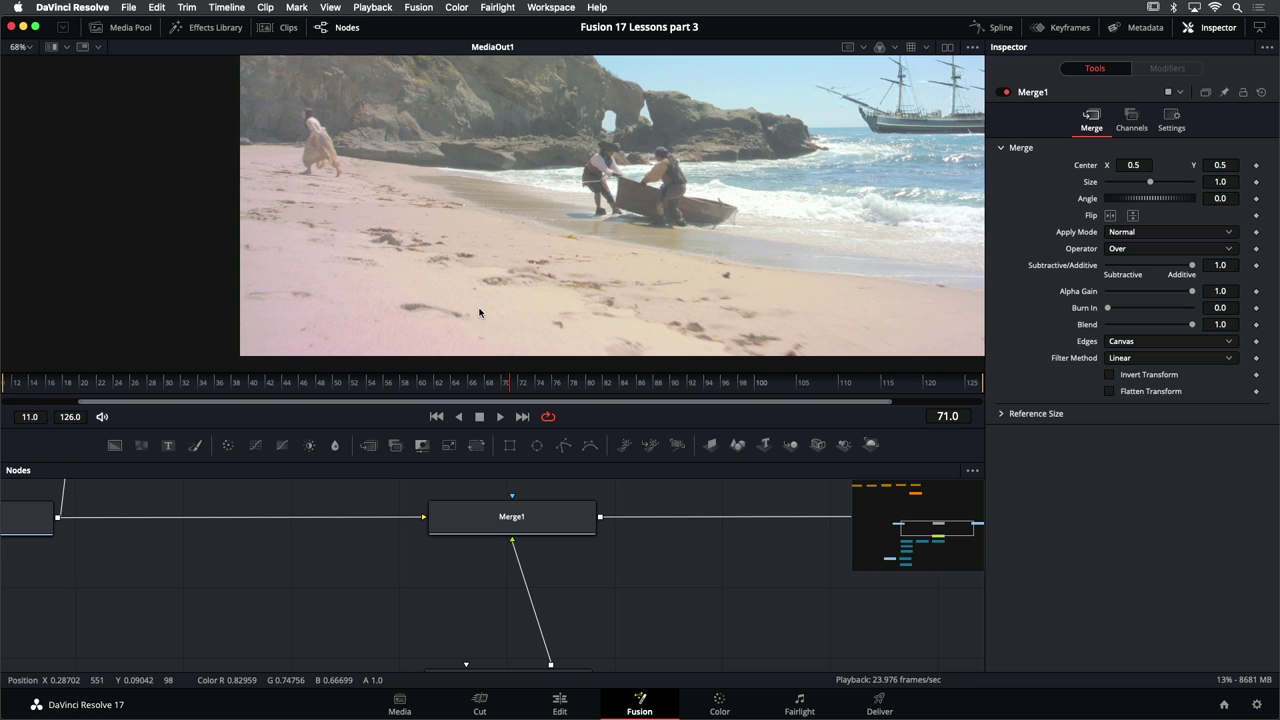
drag(512, 385, 545, 395)
key(Left)
key(Left)
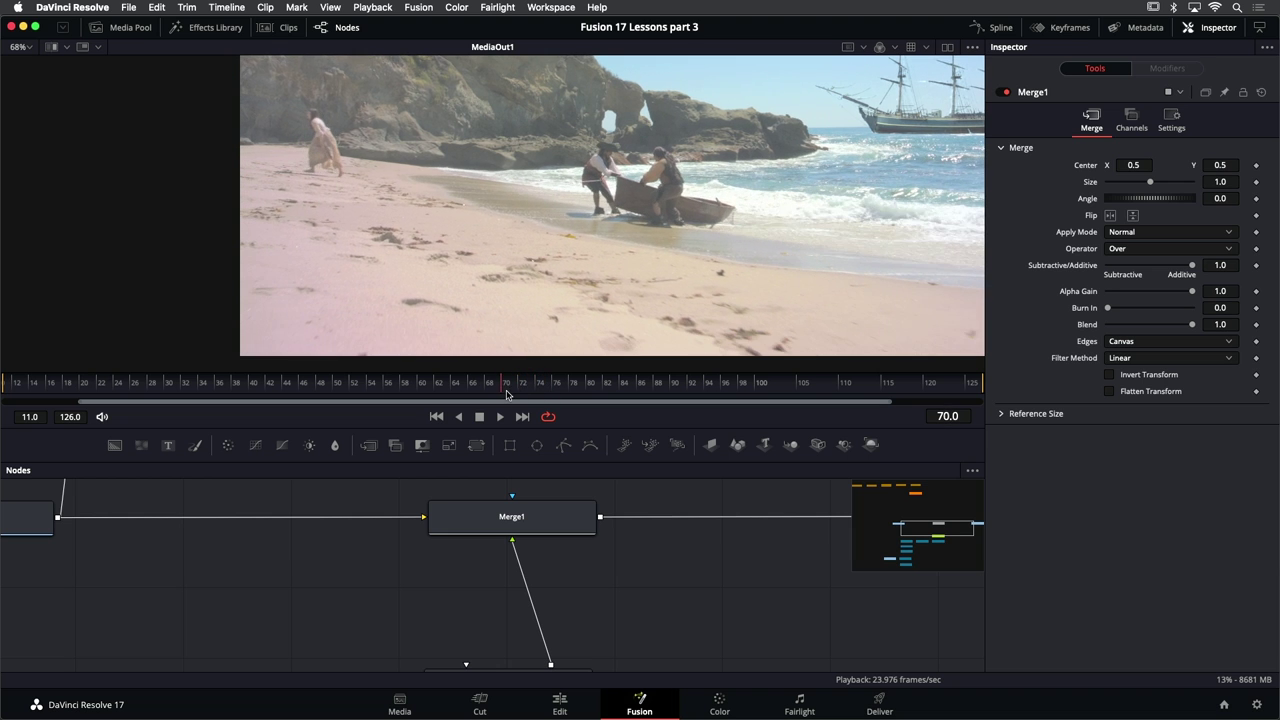
key(Right)
key(Right)
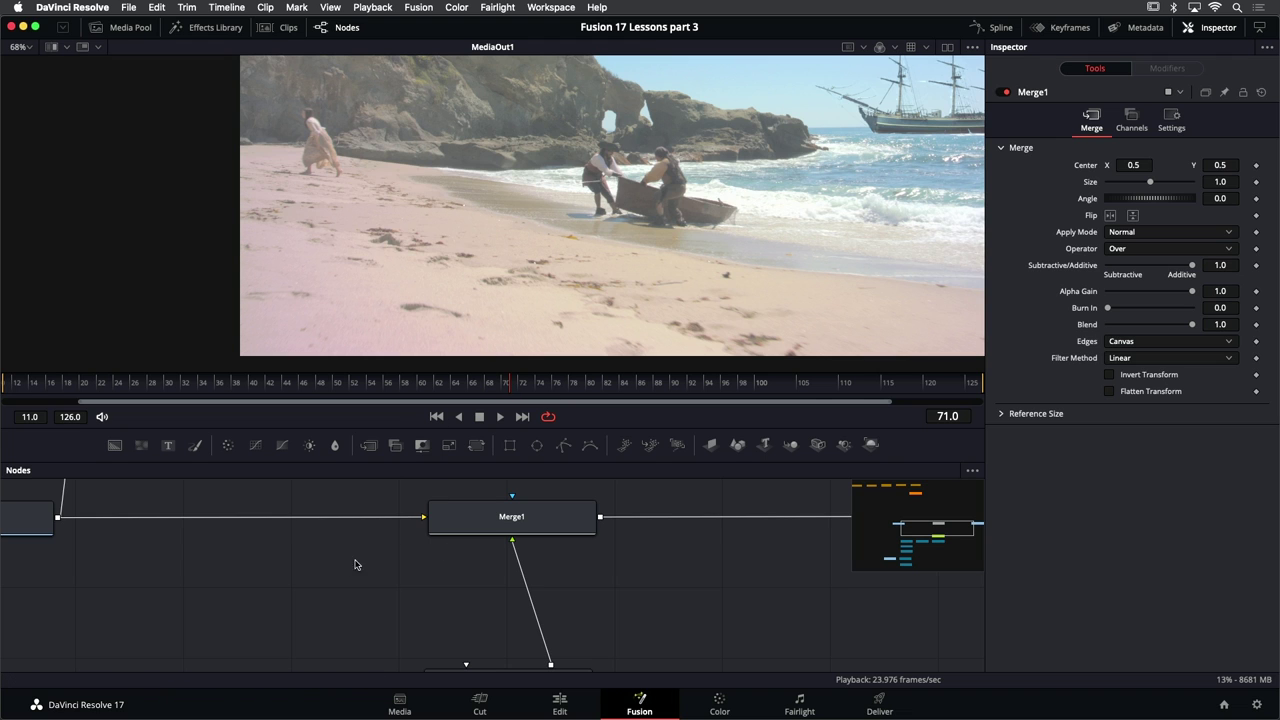
scroll(561, 512, down, 3)
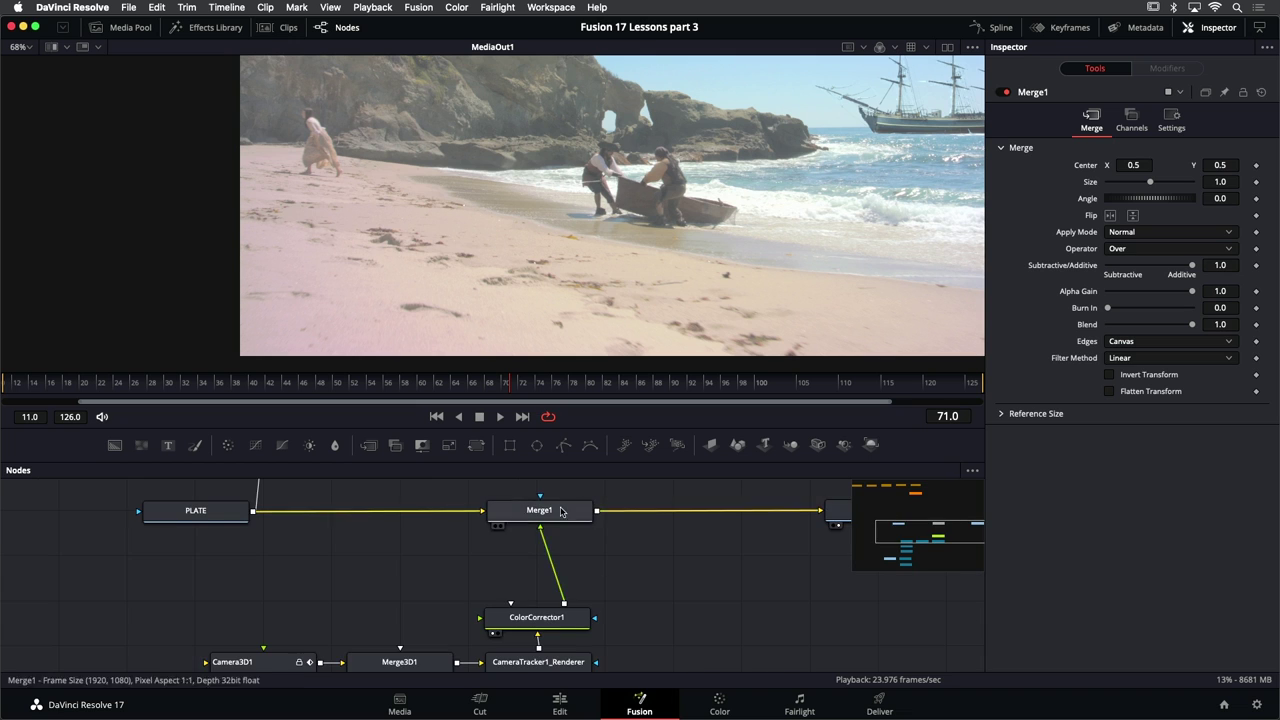
scroll(555, 510, left, 3)
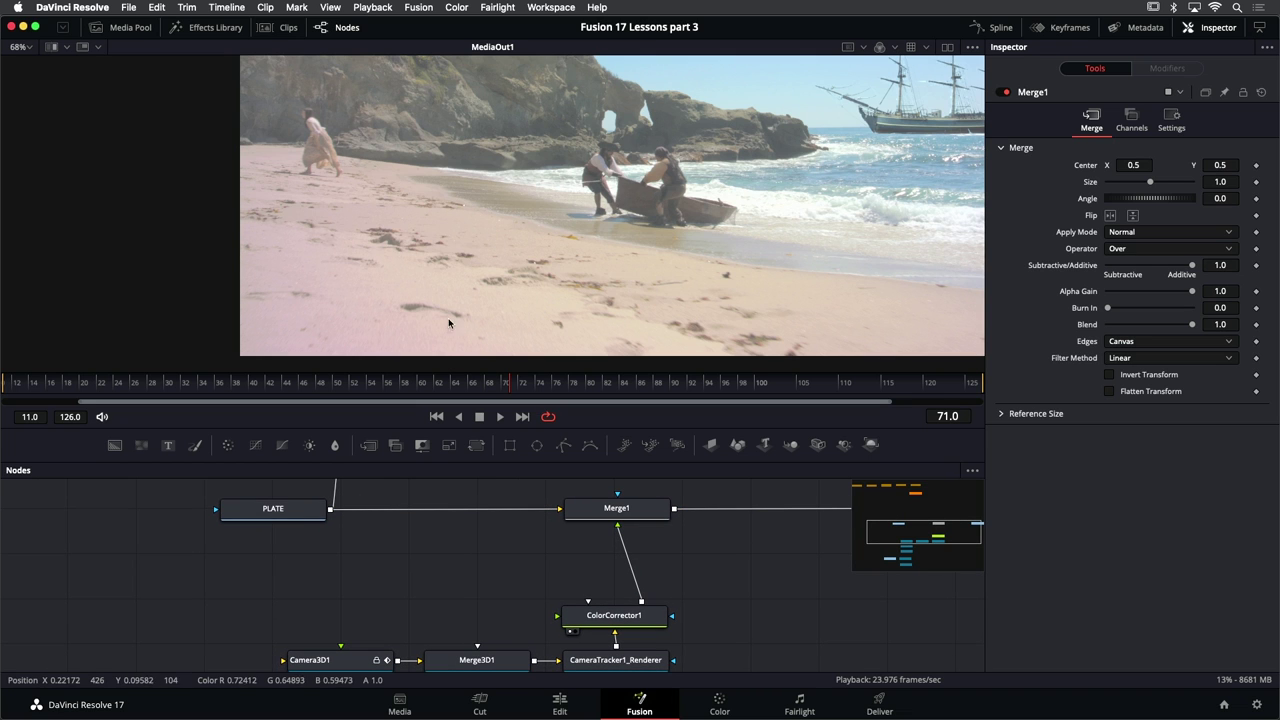
Add a Time Stretcher node from the Effects Library's Miscellaneous category
key(shift+space)
text(color)
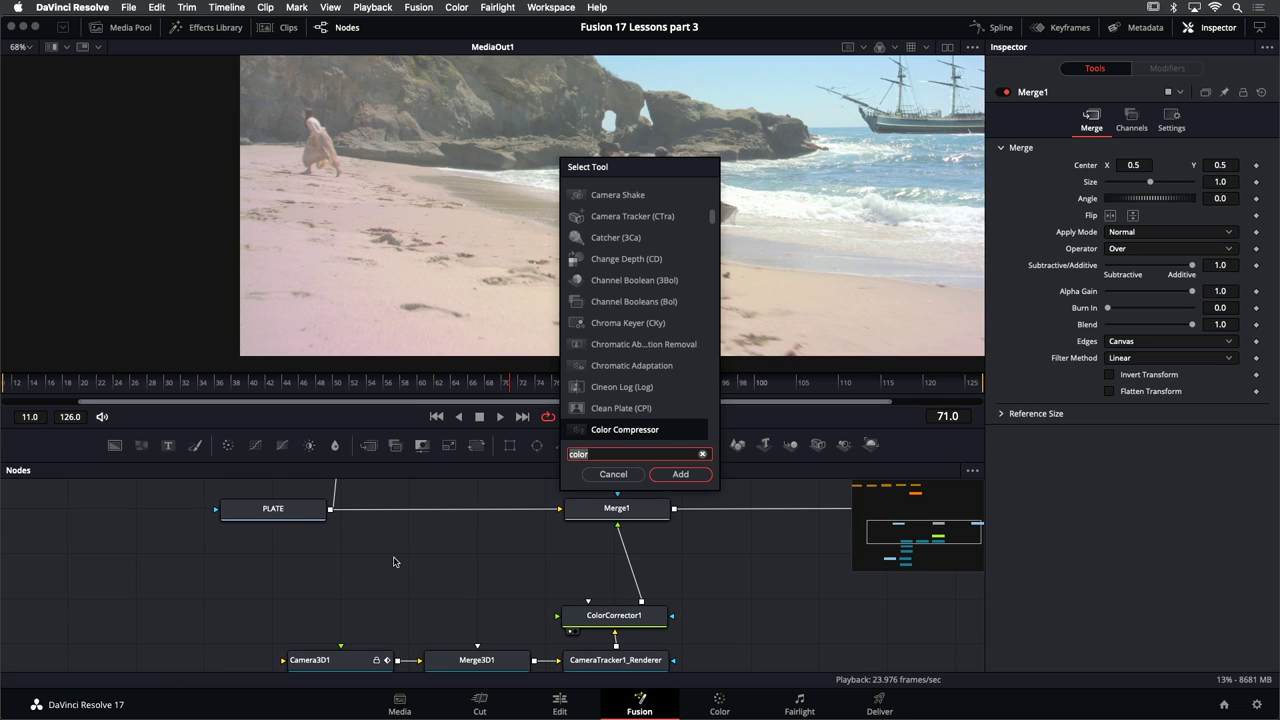
text(t)
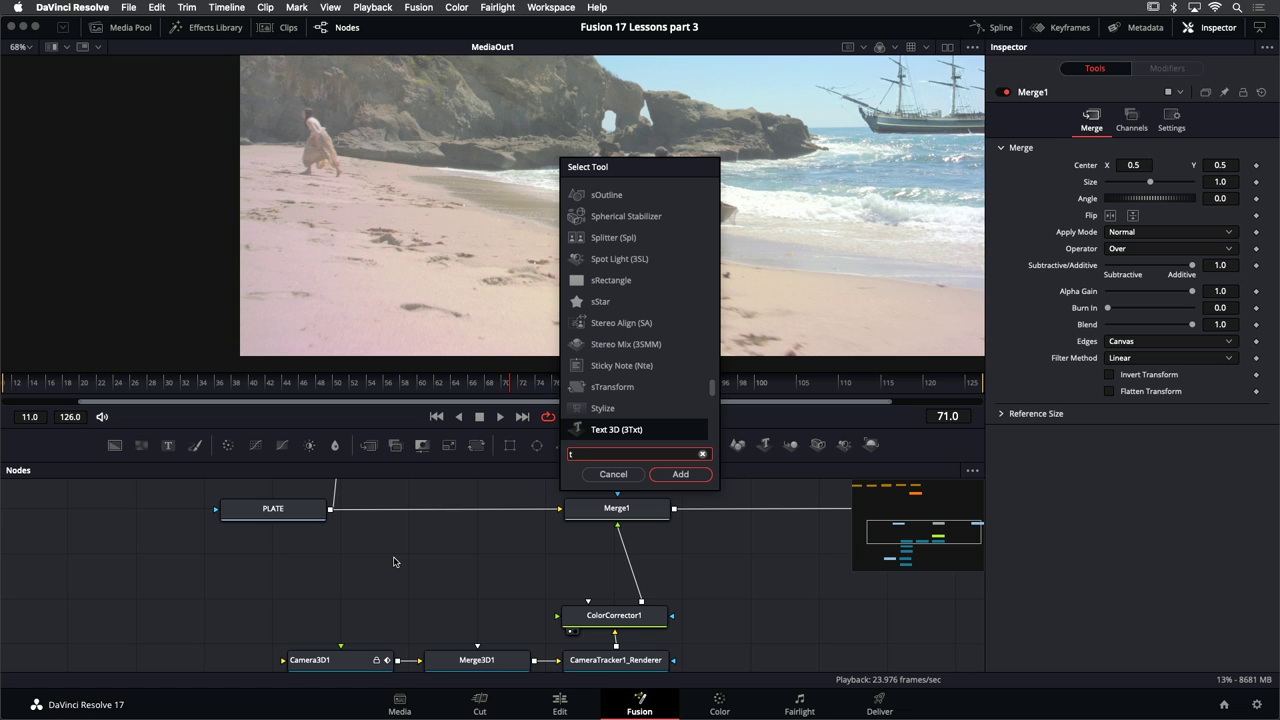
text(ime)
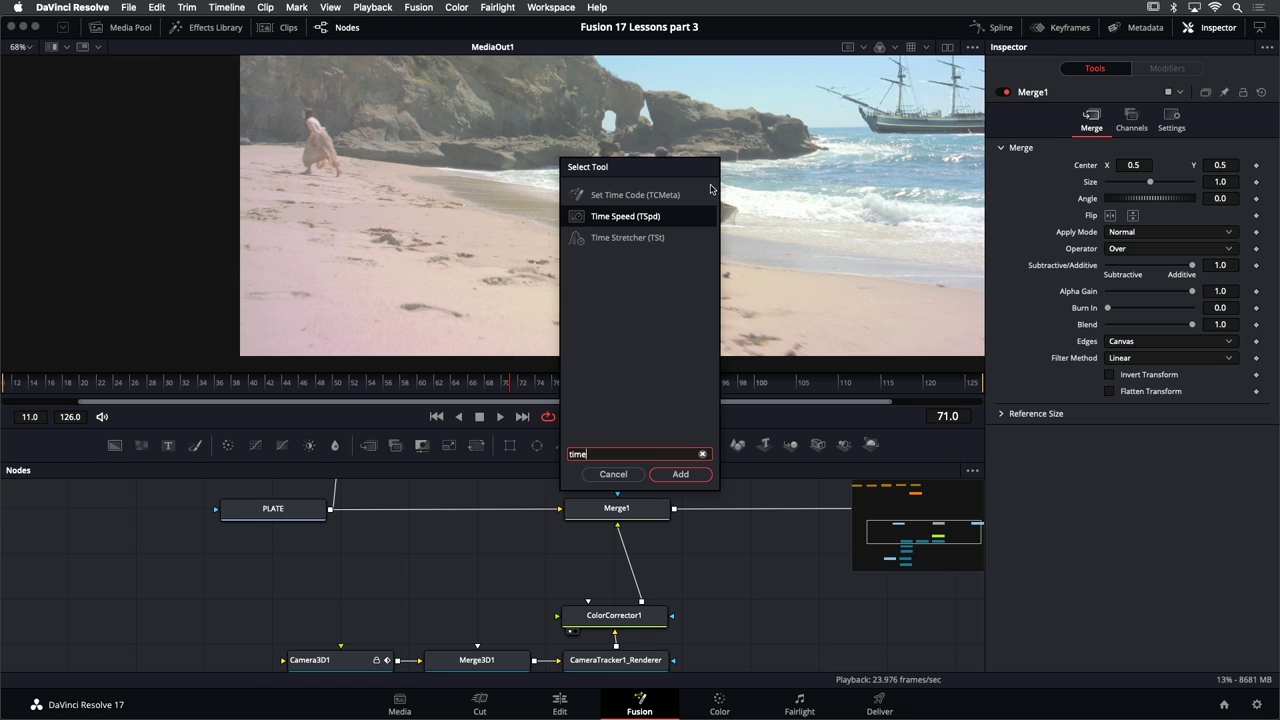
click(613, 474)
click(176, 27)
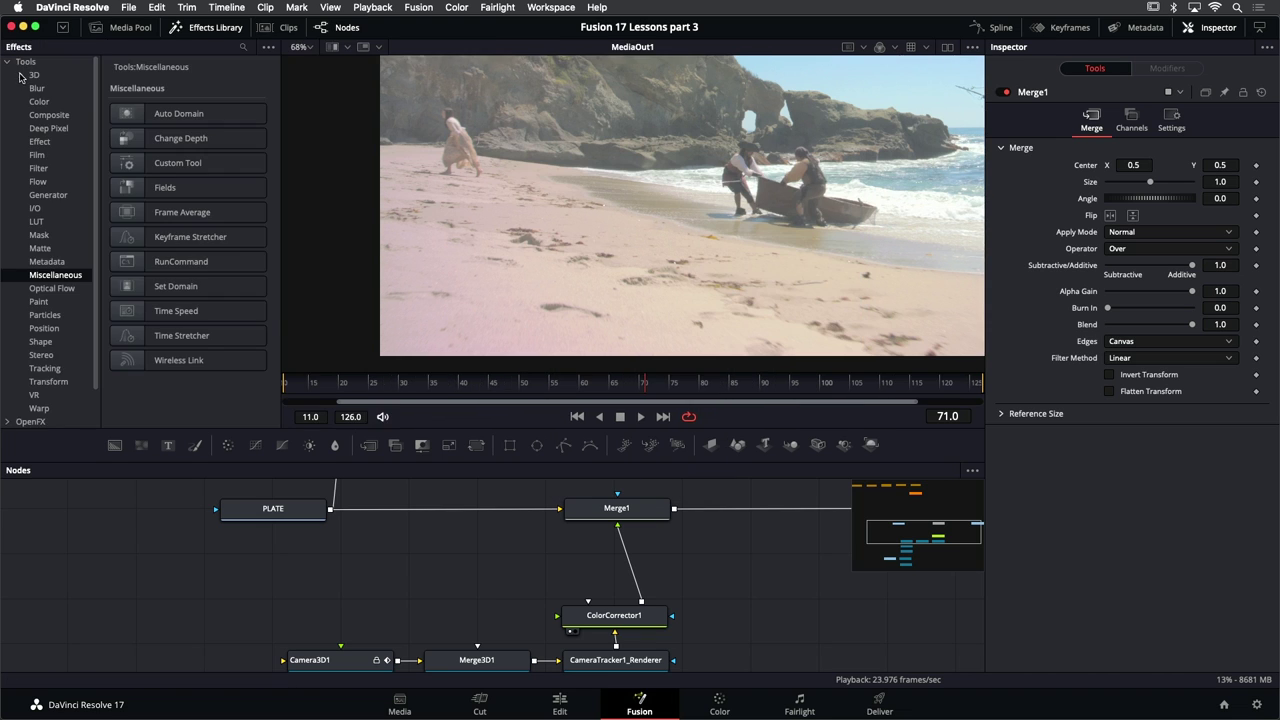
click(32, 77)
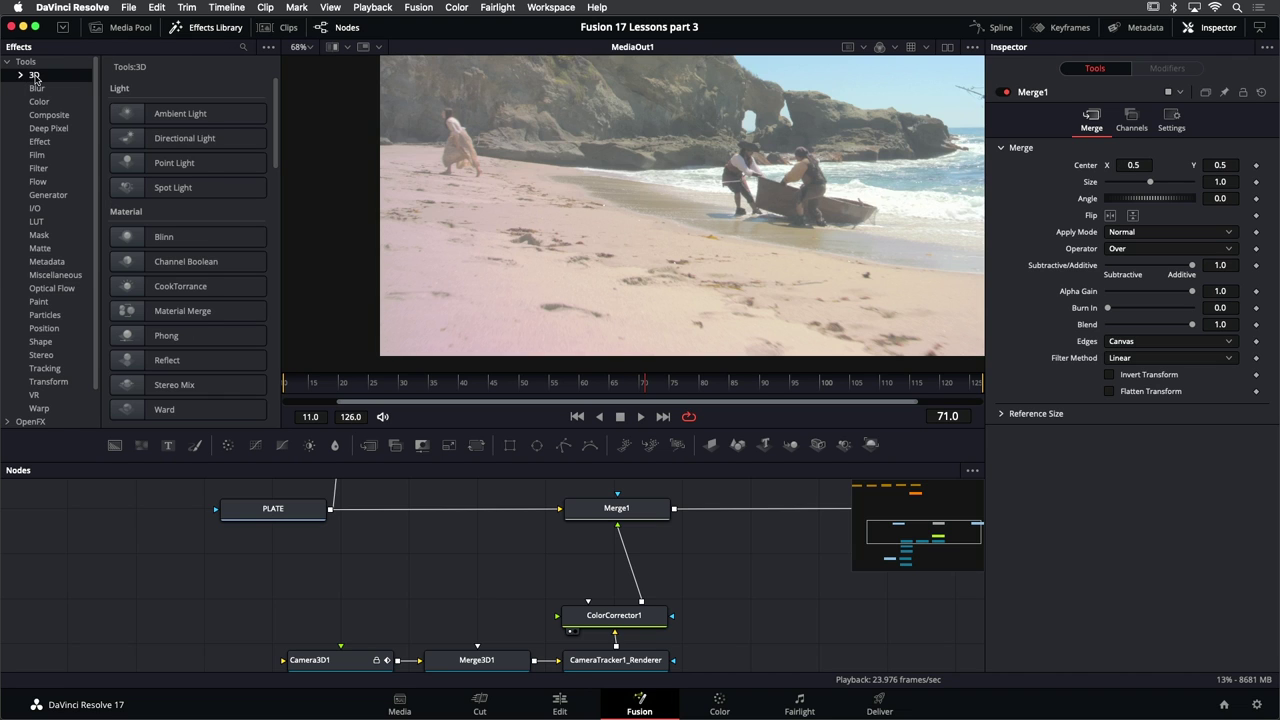
click(21, 76)
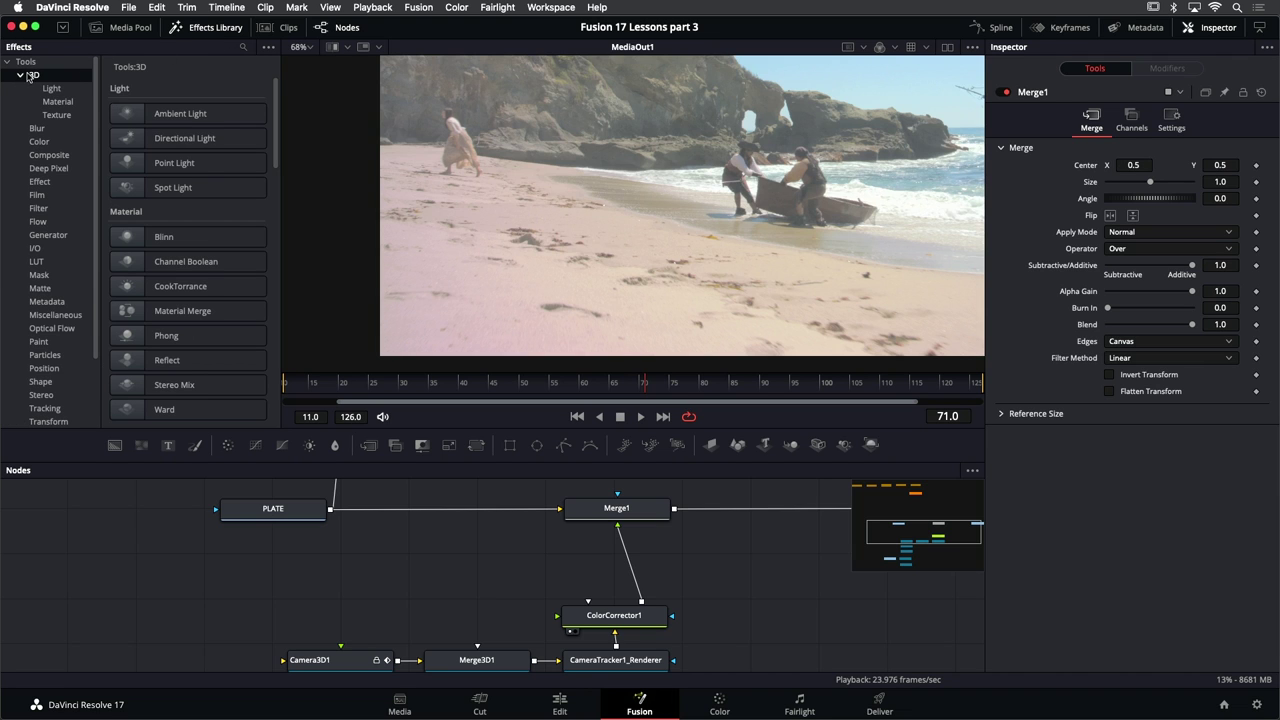
click(20, 77)
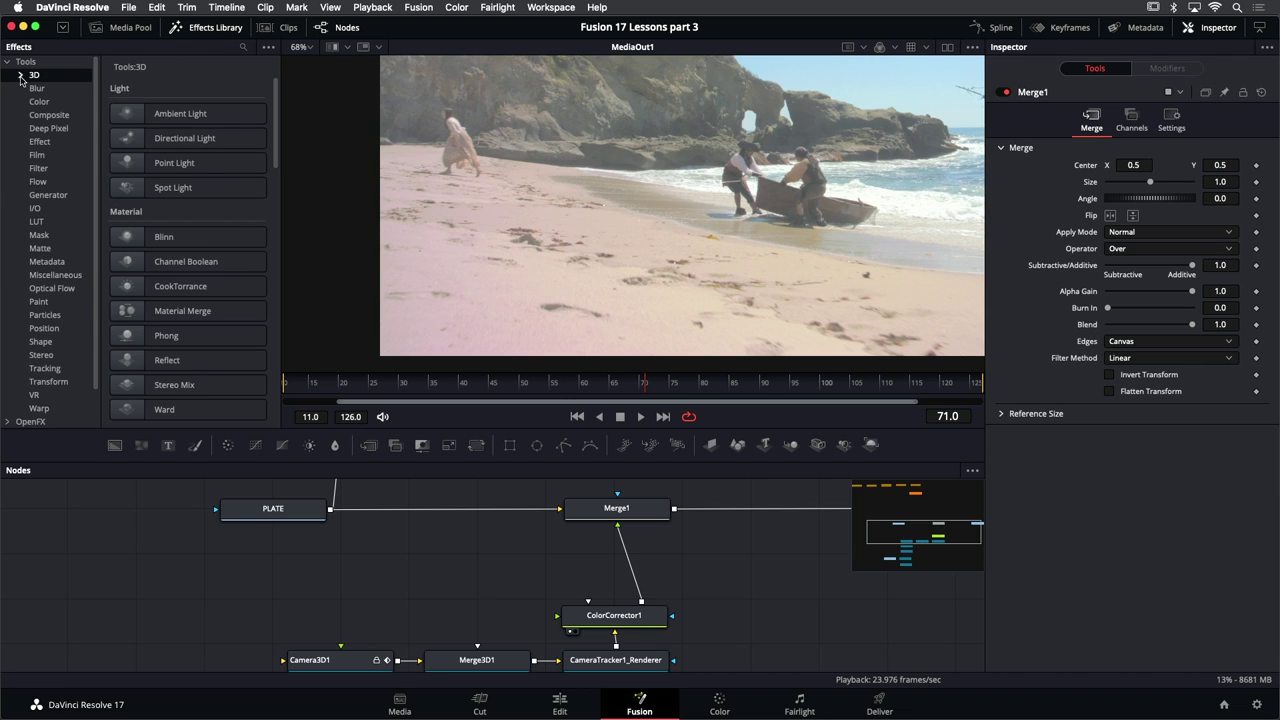
click(60, 276)
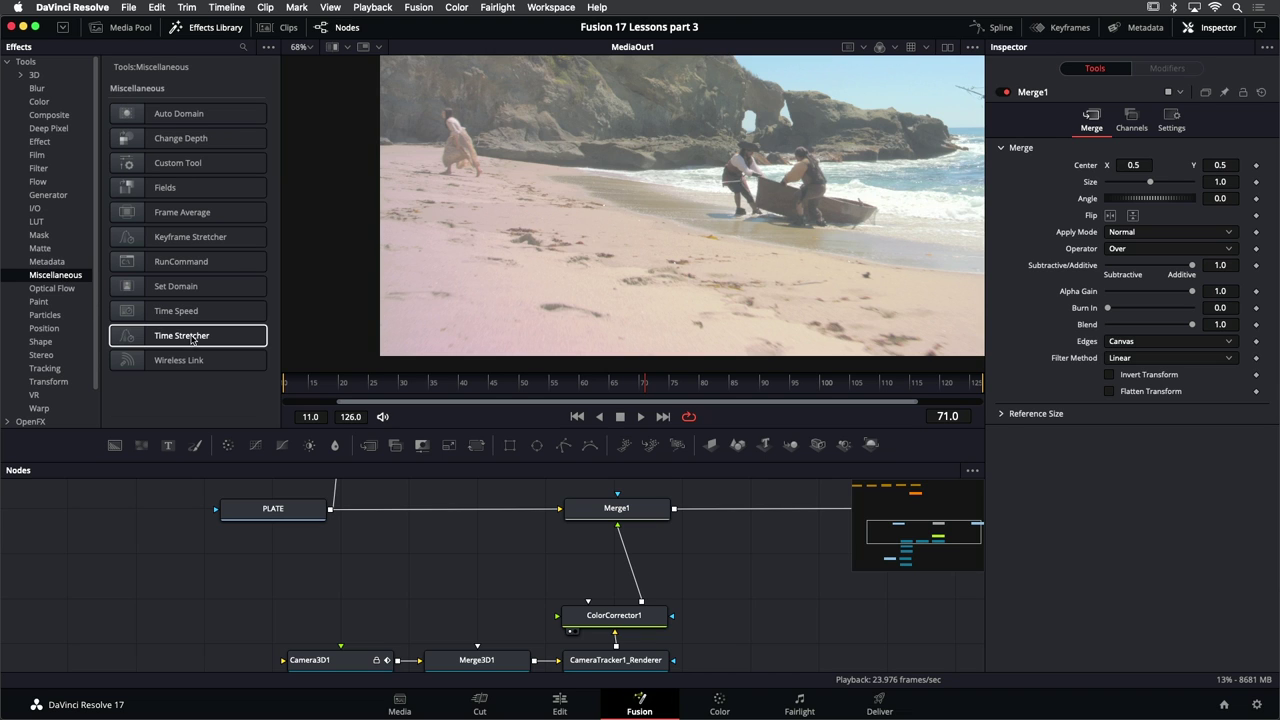
drag(191, 340, 393, 568)
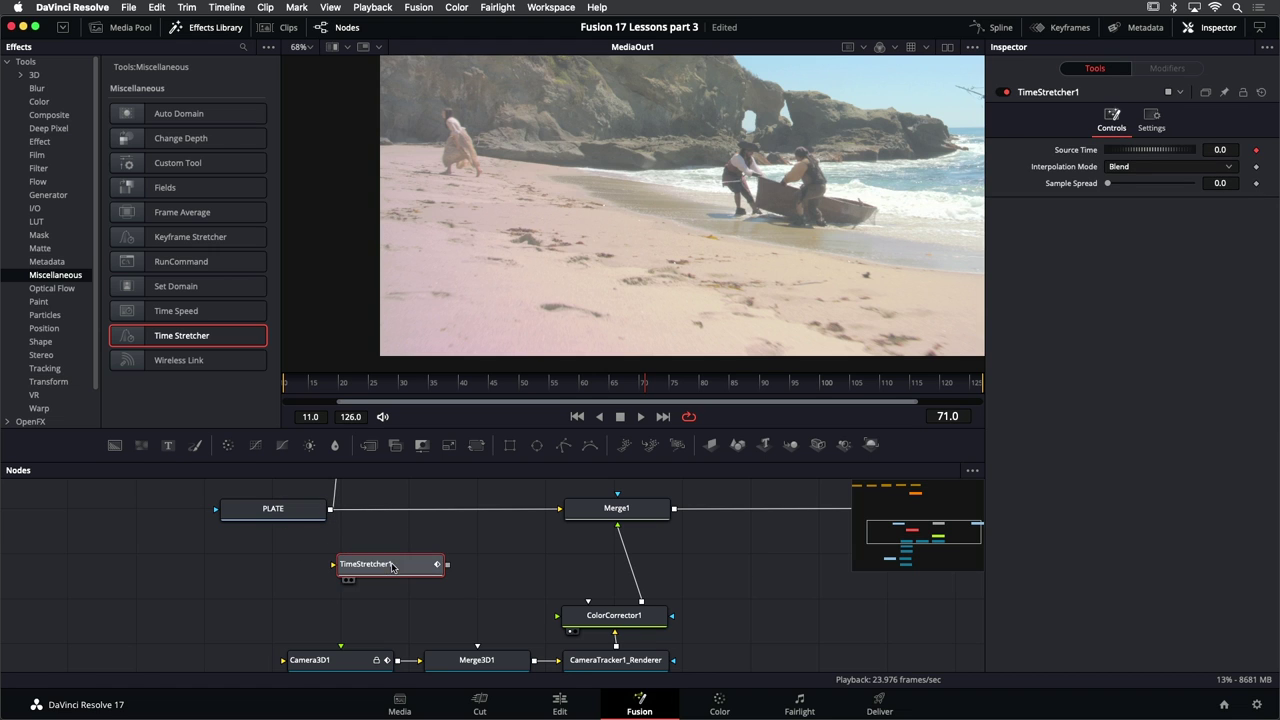
Feed PLATE into TimeStretcher1, set Source Time to 71, and view its output
click(195, 28)
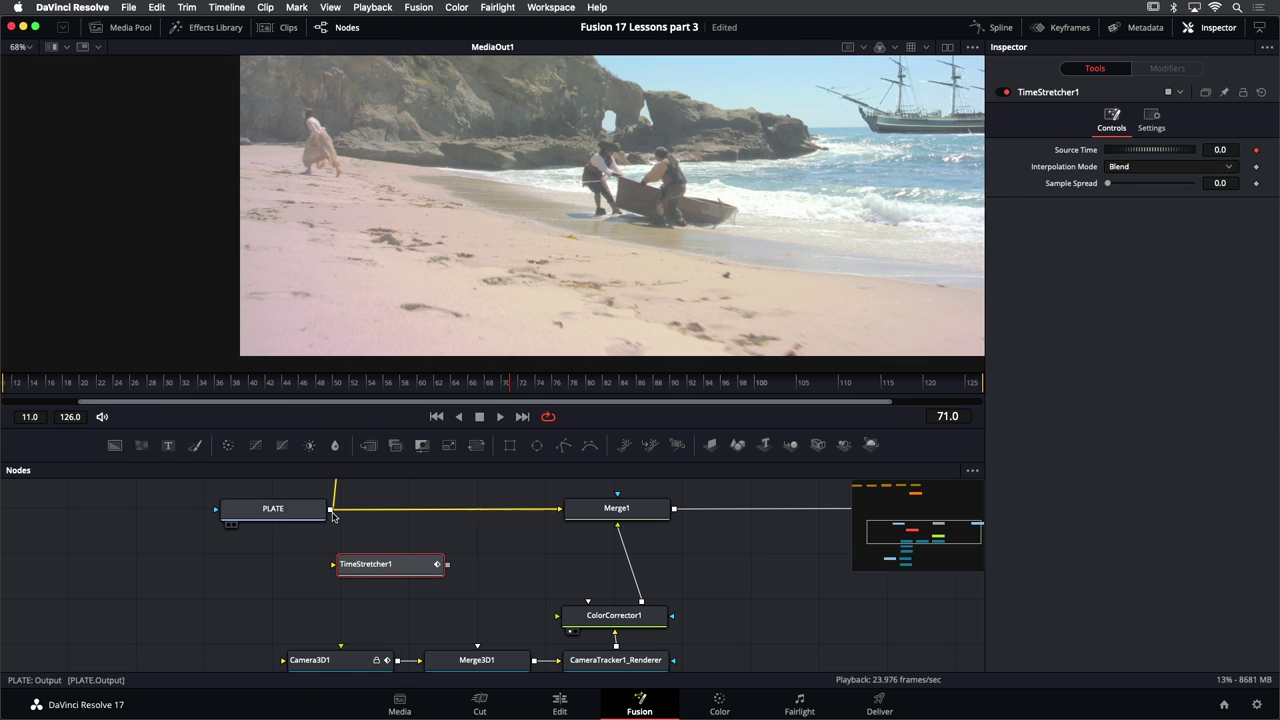
drag(330, 509, 335, 571)
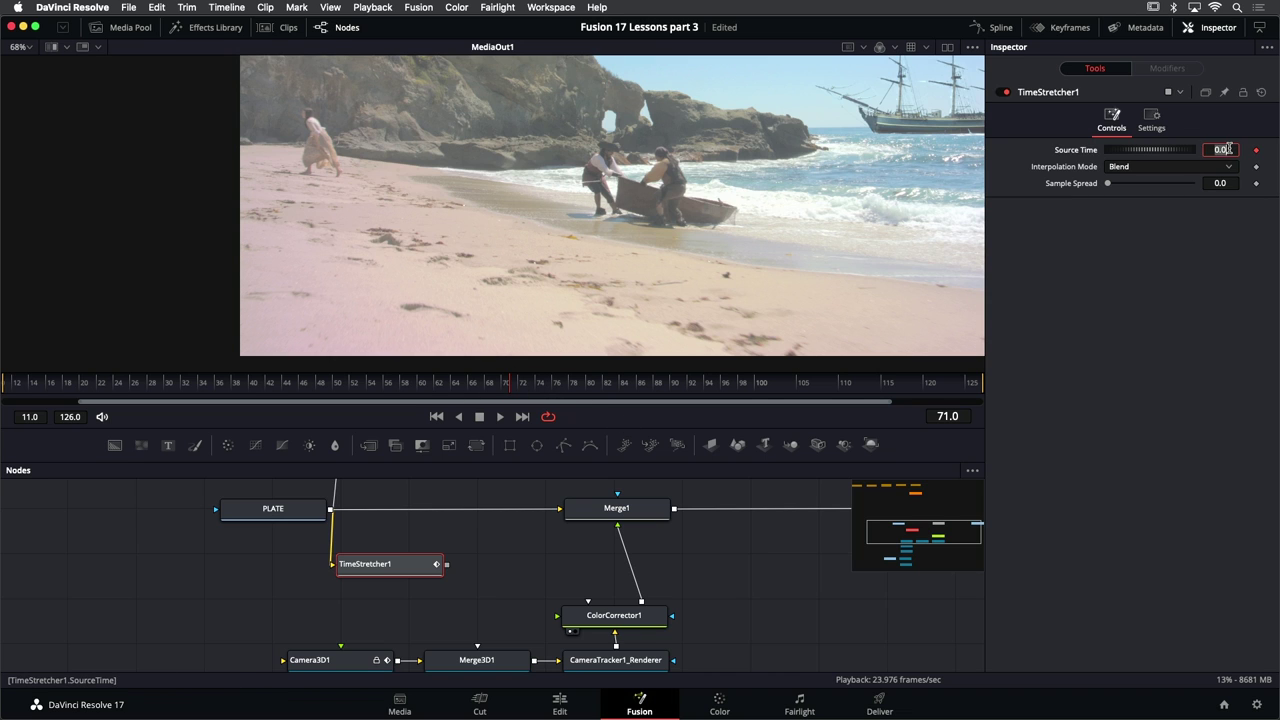
text(71)
key(Tab)
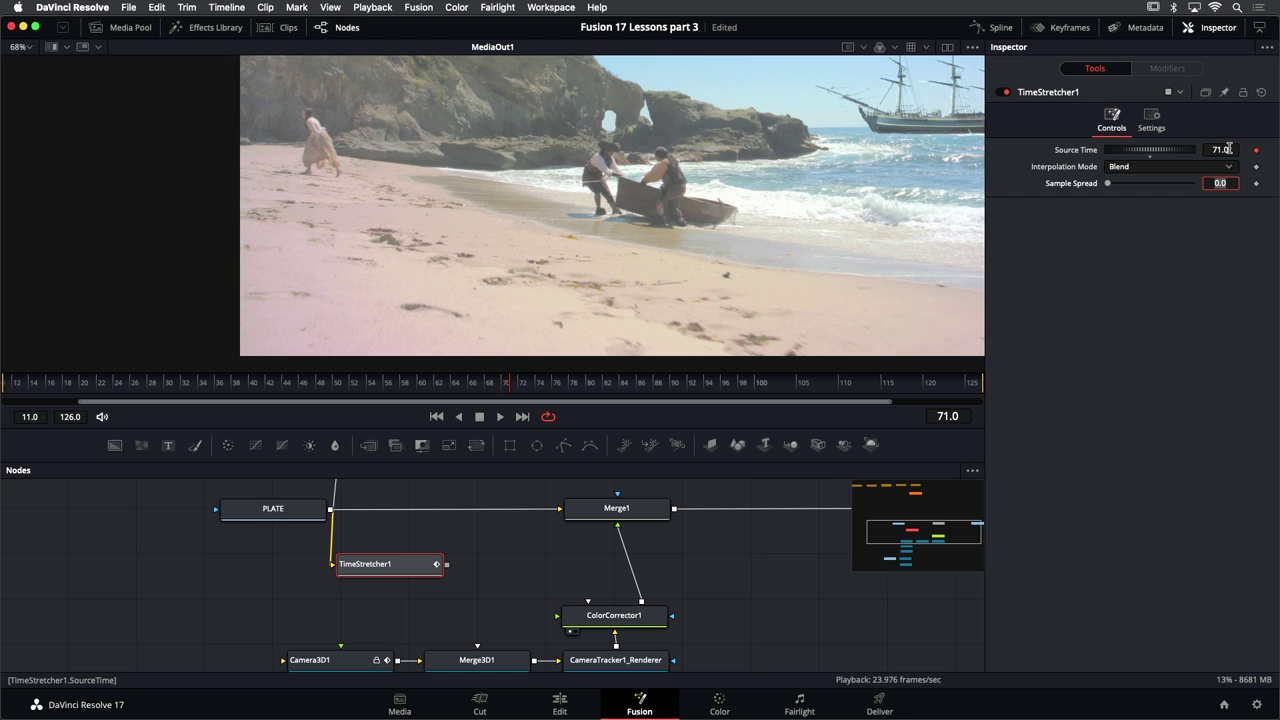
click(400, 566)
key(1)
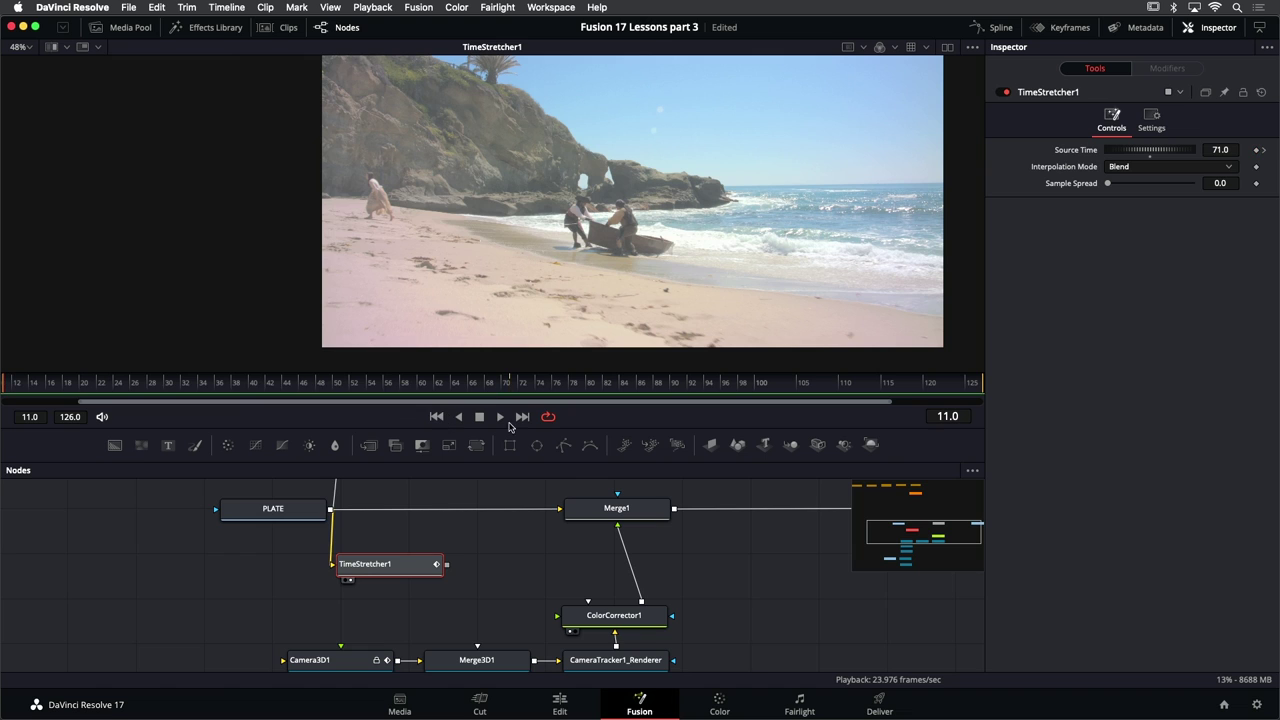
Play the comp to check the frozen frame, then move PLATE further left
click(500, 417)
scroll(475, 554, down, 5)
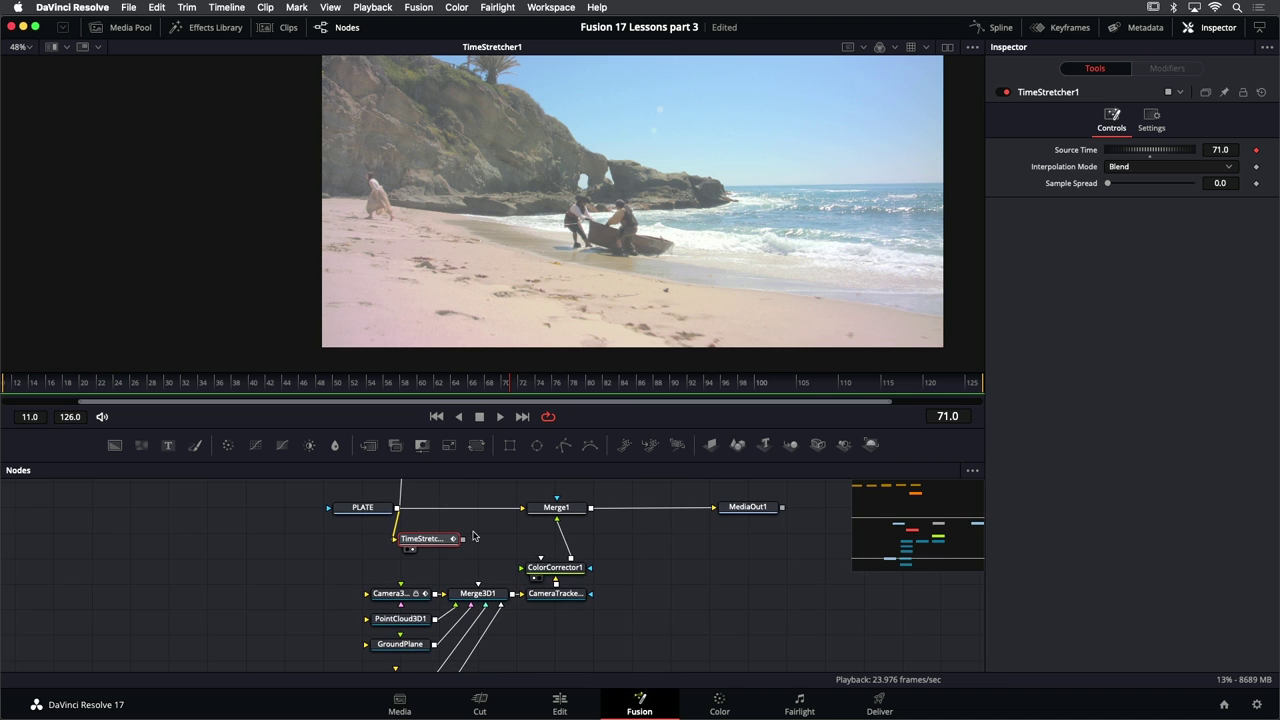
scroll(474, 537, down, 4)
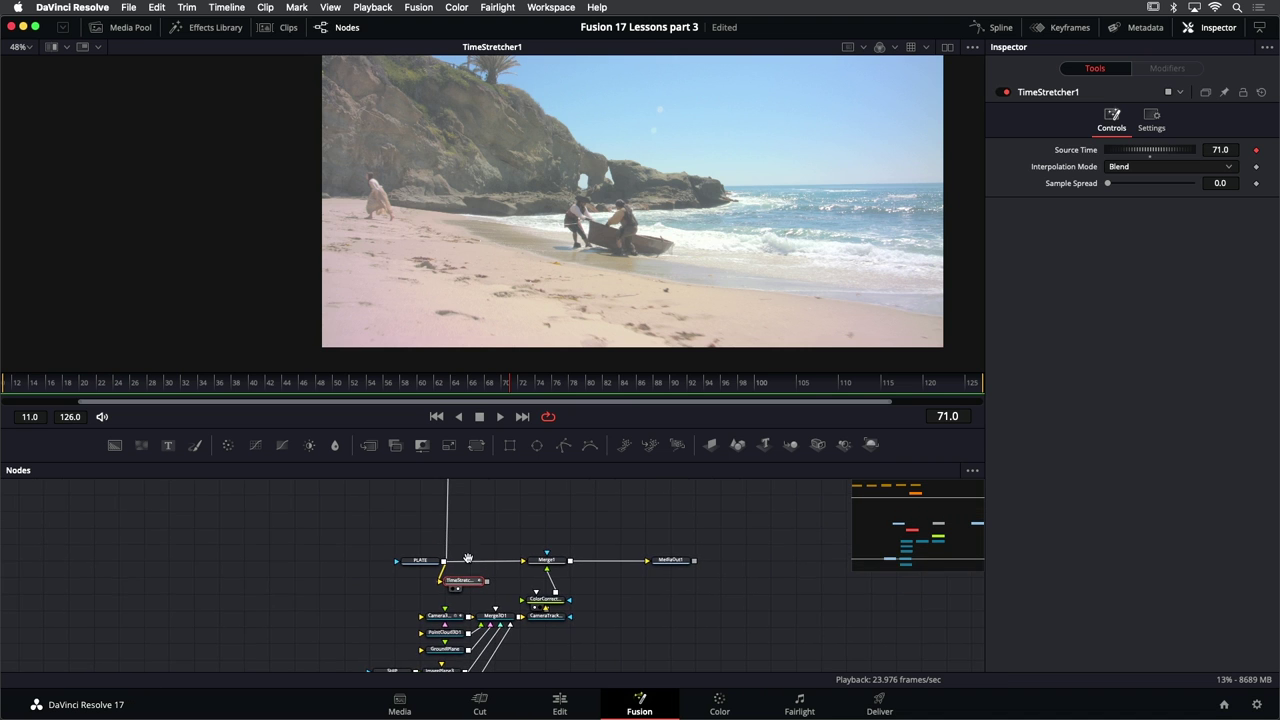
drag(425, 561, 320, 561)
Shift the POLY nodes and CameraTracker1 further left in the node graph
scroll(476, 596, up, 1)
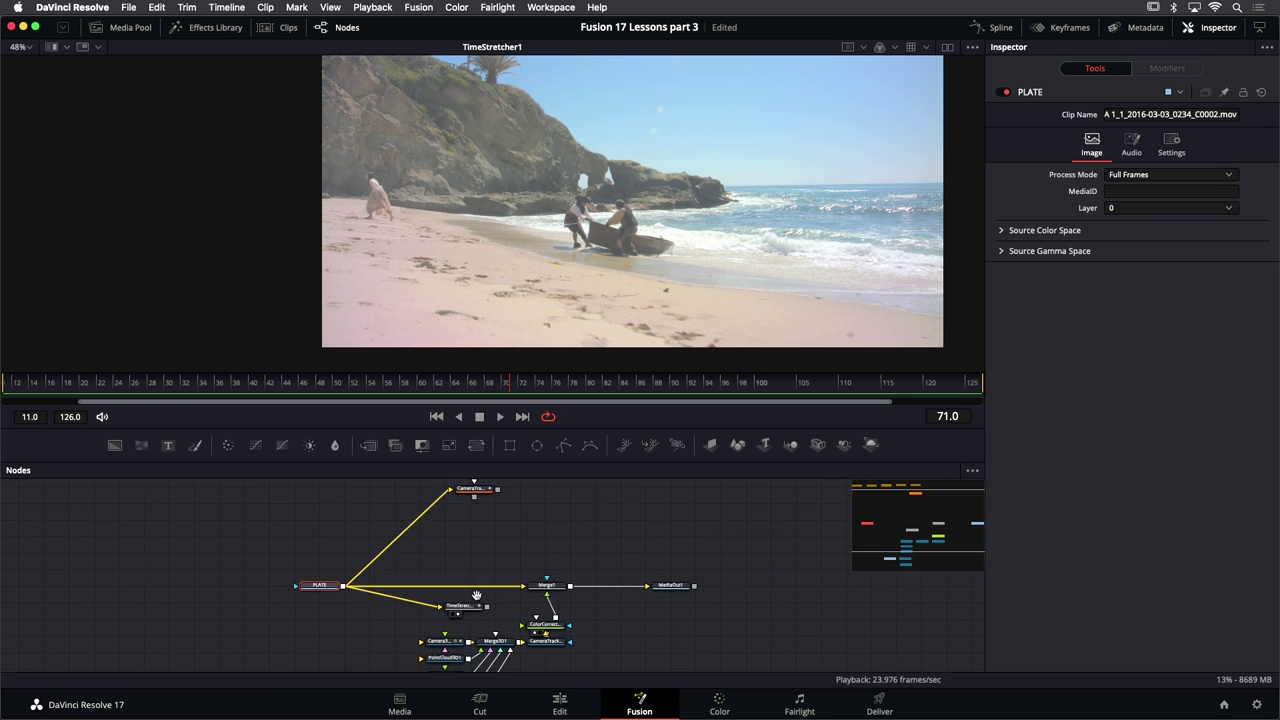
scroll(476, 596, up, 2)
drag(269, 500, 550, 572)
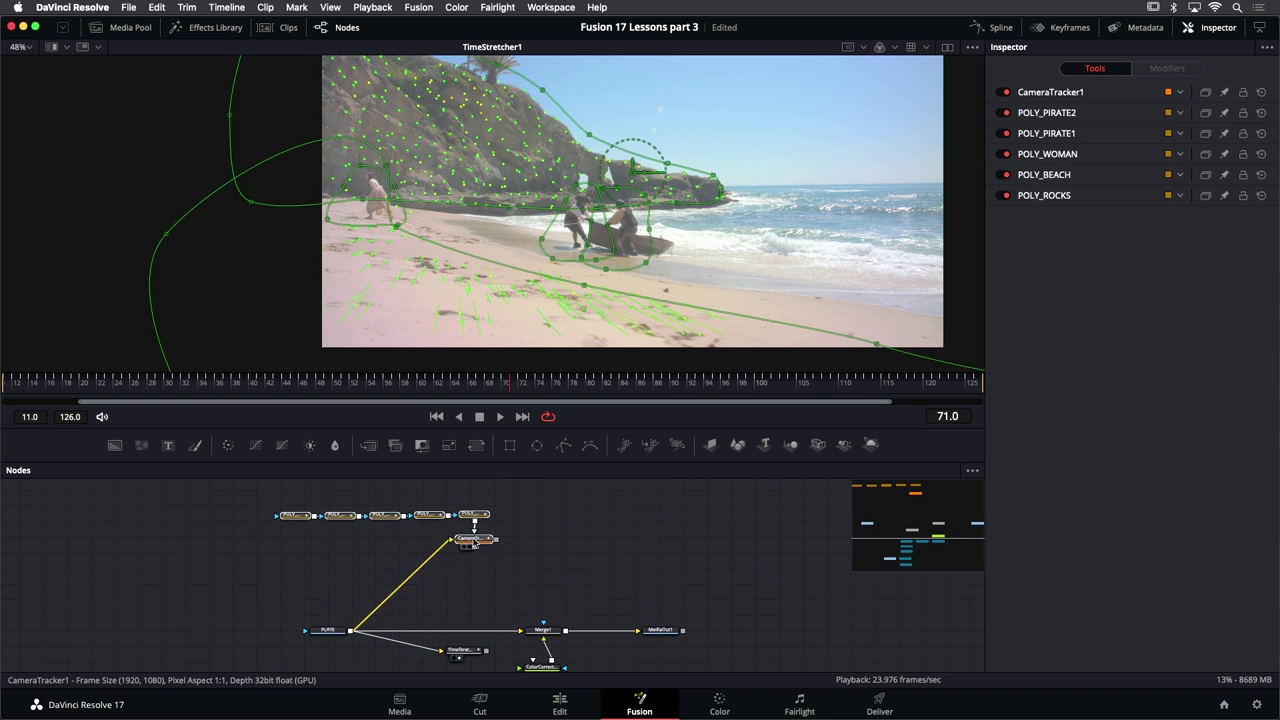
drag(470, 538, 367, 542)
Move TimeStretcher1 down below SHIP and AmbientLight1, then reselect it
scroll(399, 580, down, 4)
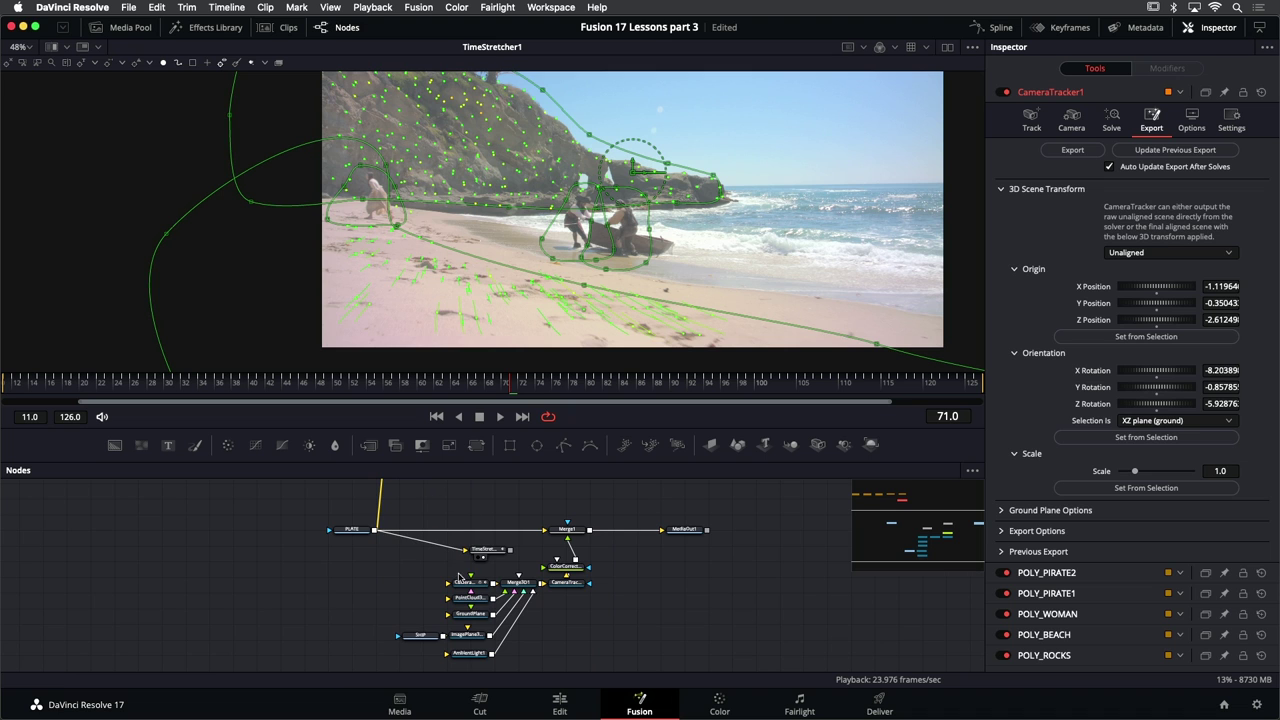
click(484, 549)
scroll(399, 523, down, 5)
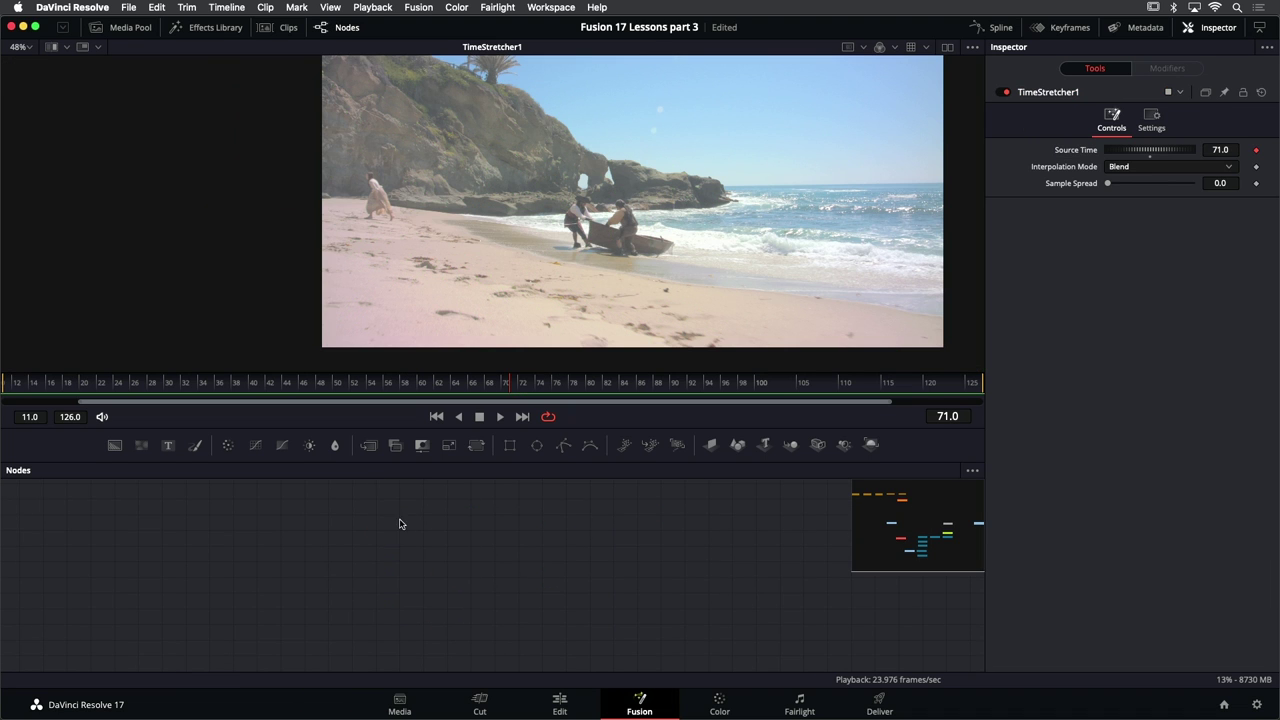
scroll(399, 525, up, 5)
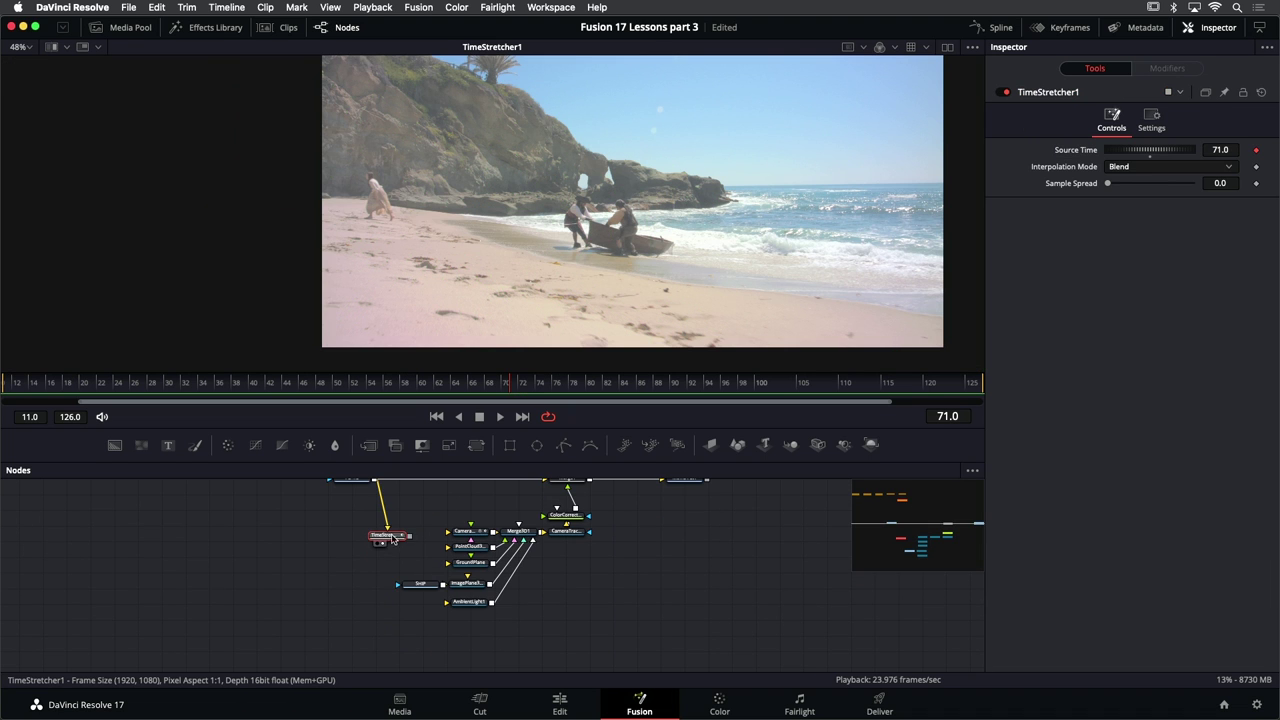
drag(393, 539, 381, 629)
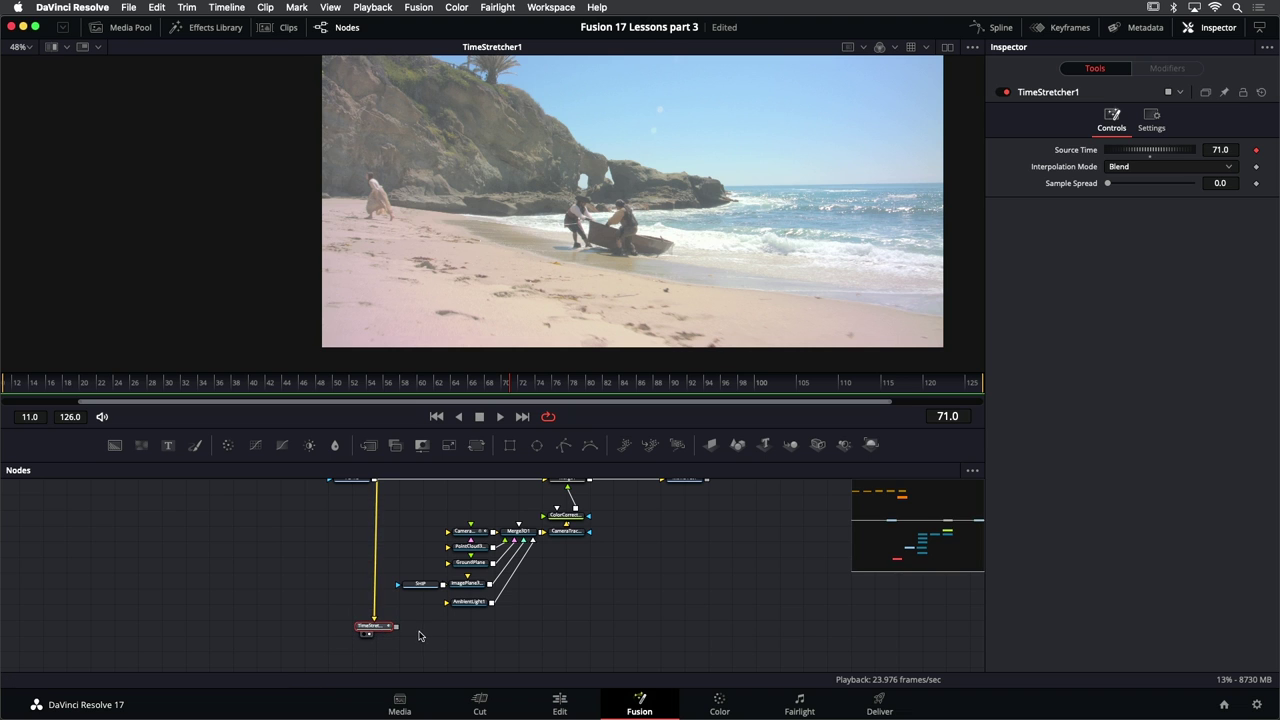
click(419, 636)
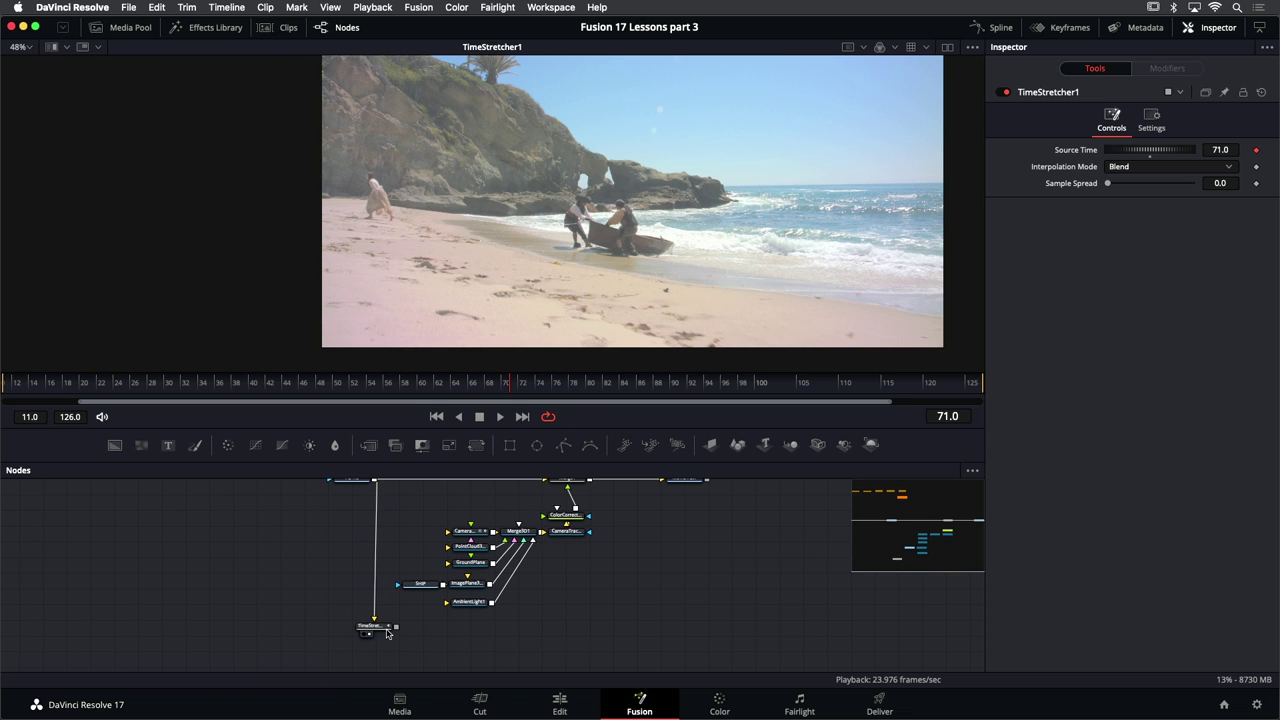
scroll(396, 628, up, 5)
scroll(491, 627, down, 1)
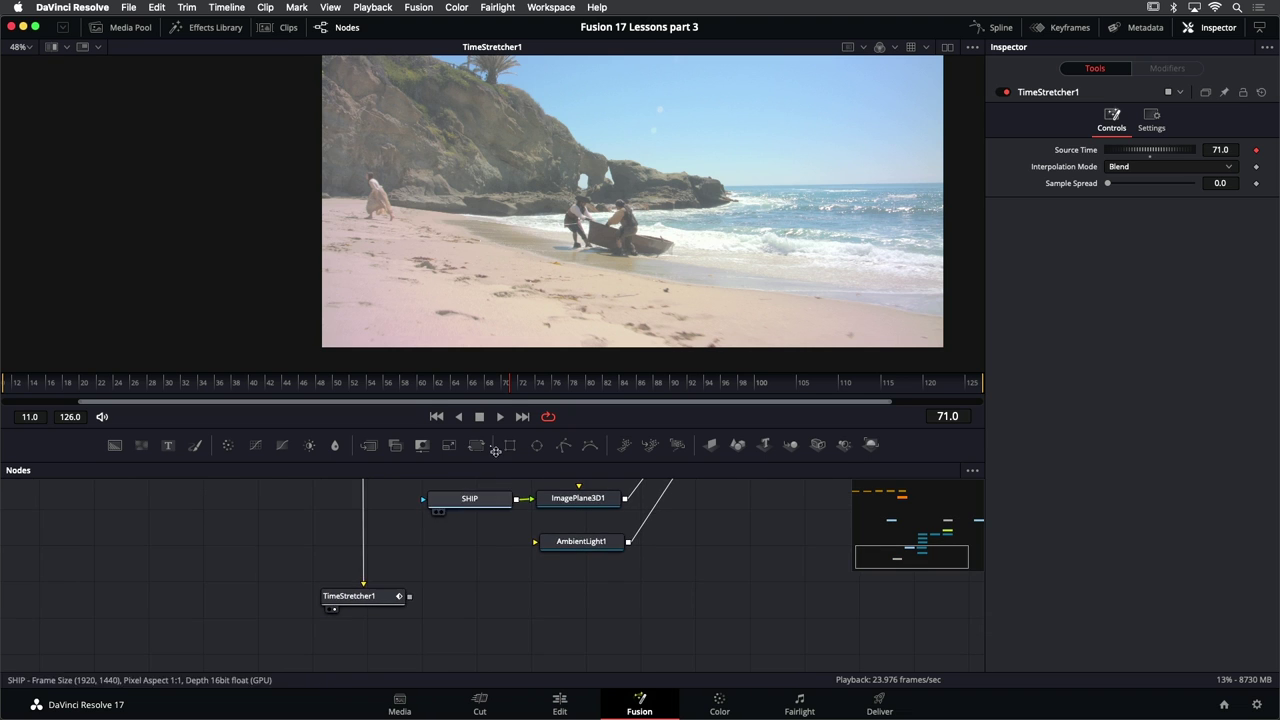
click(368, 597)
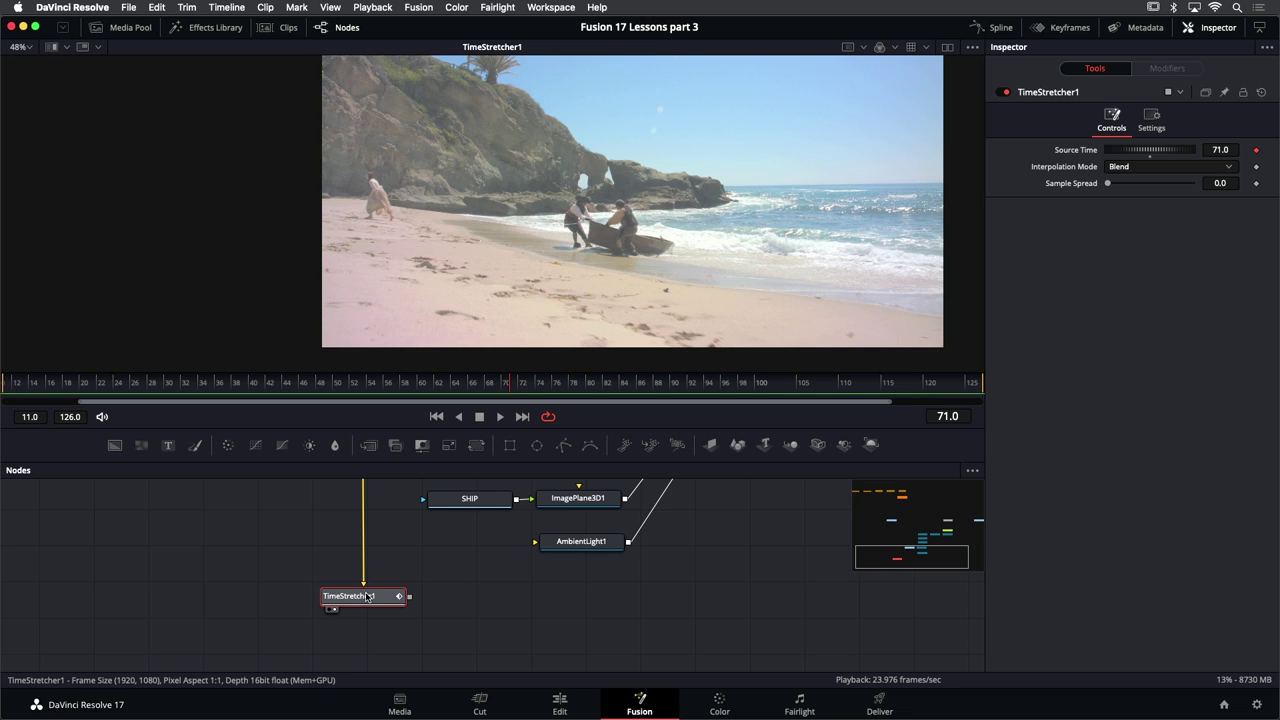
Add a Paint1 node fed by TimeStretcher1 and set it to the Stroke tool
click(207, 27)
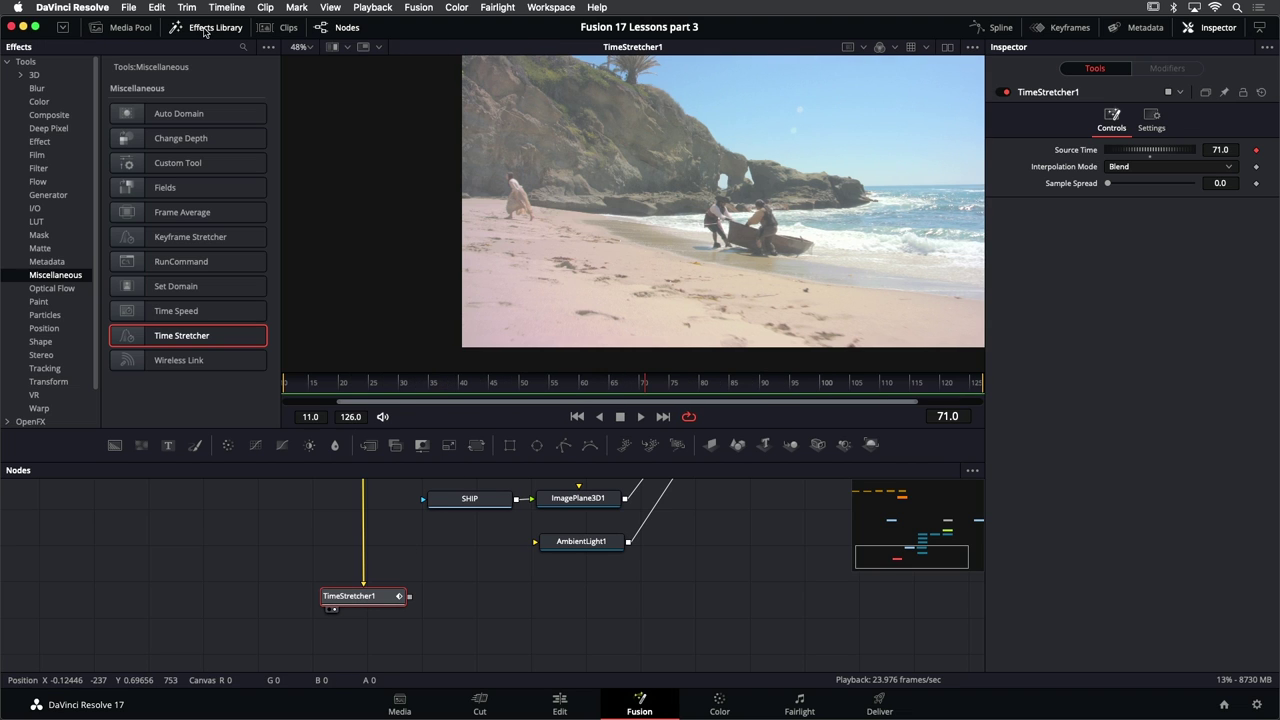
click(40, 301)
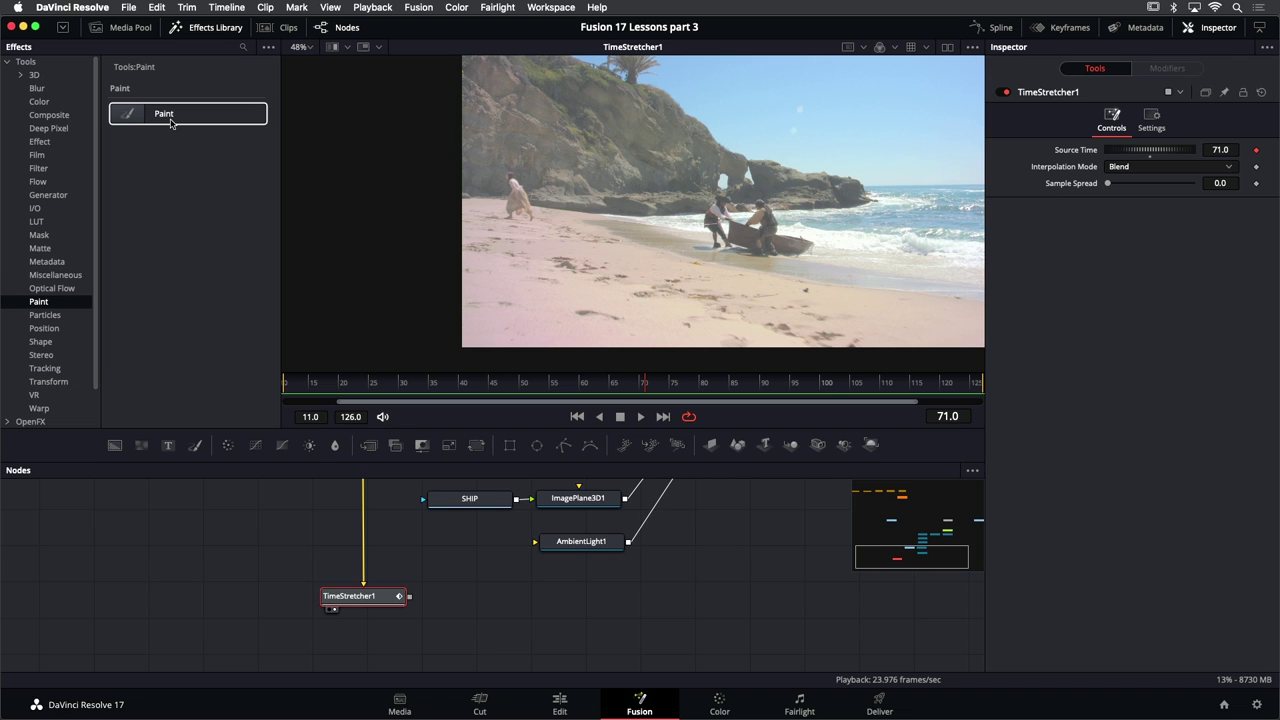
mouse_move(174, 124)
mouse_down()
mouse_move(490, 664)
mouse_move(490, 597)
mouse_up()
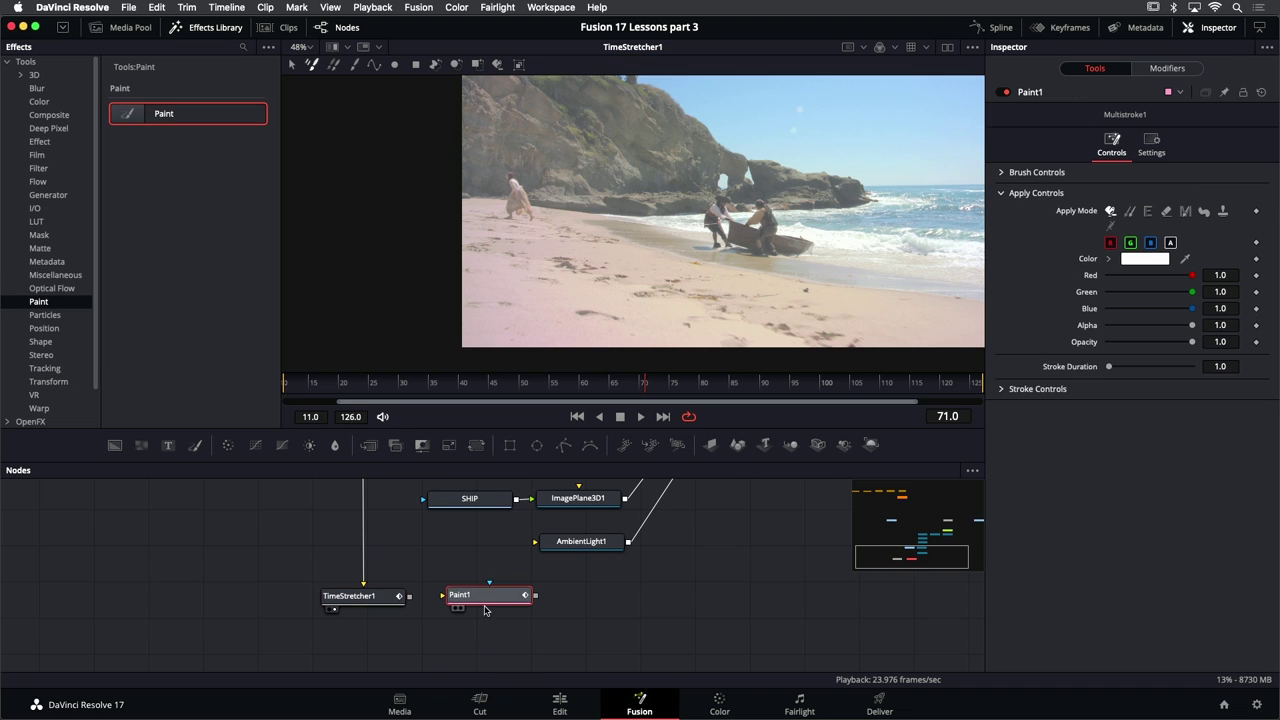
drag(409, 596, 478, 597)
click(209, 30)
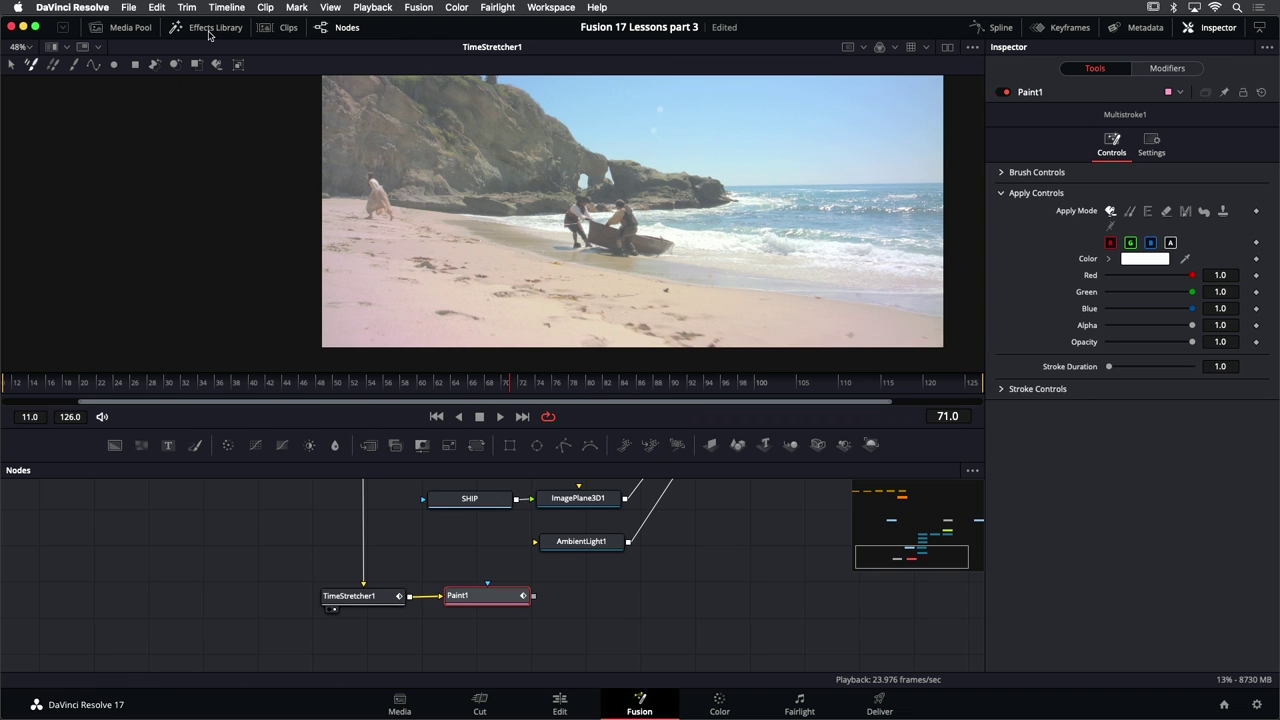
click(71, 66)
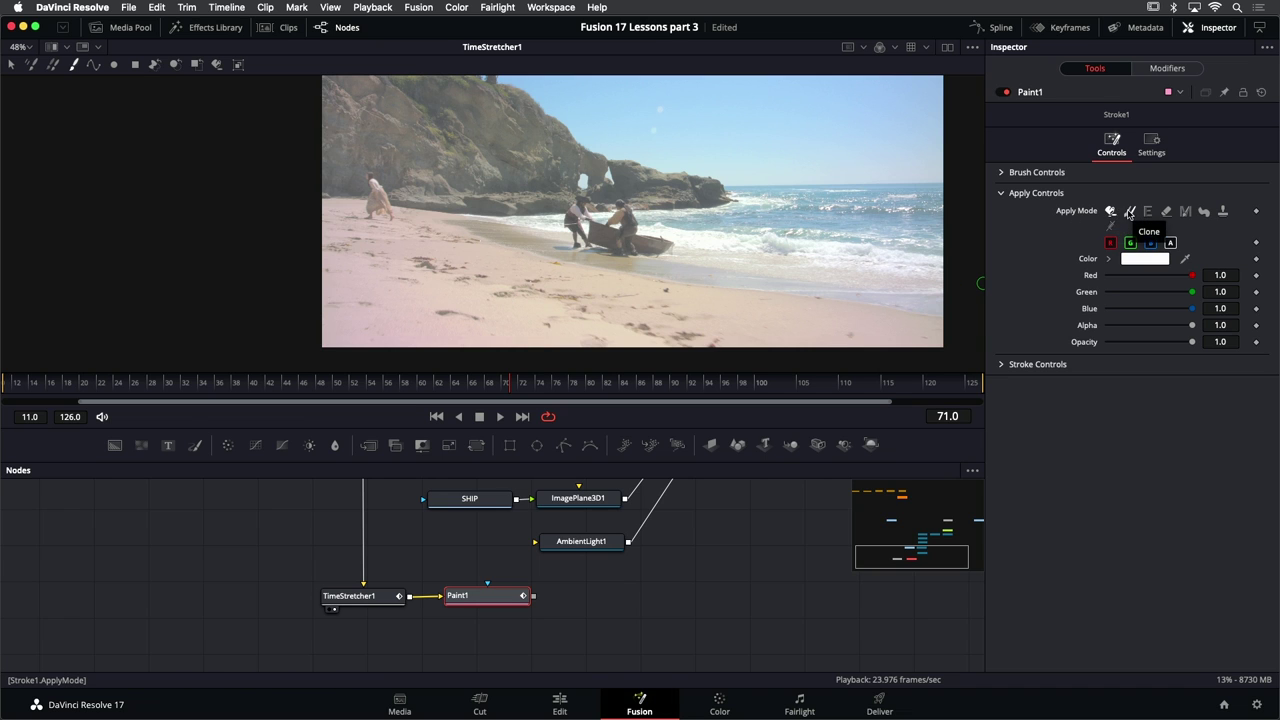
Set Paint1's Apply Mode to Clone, raise brush Size to 0.02, and view Paint1's output
click(1130, 212)
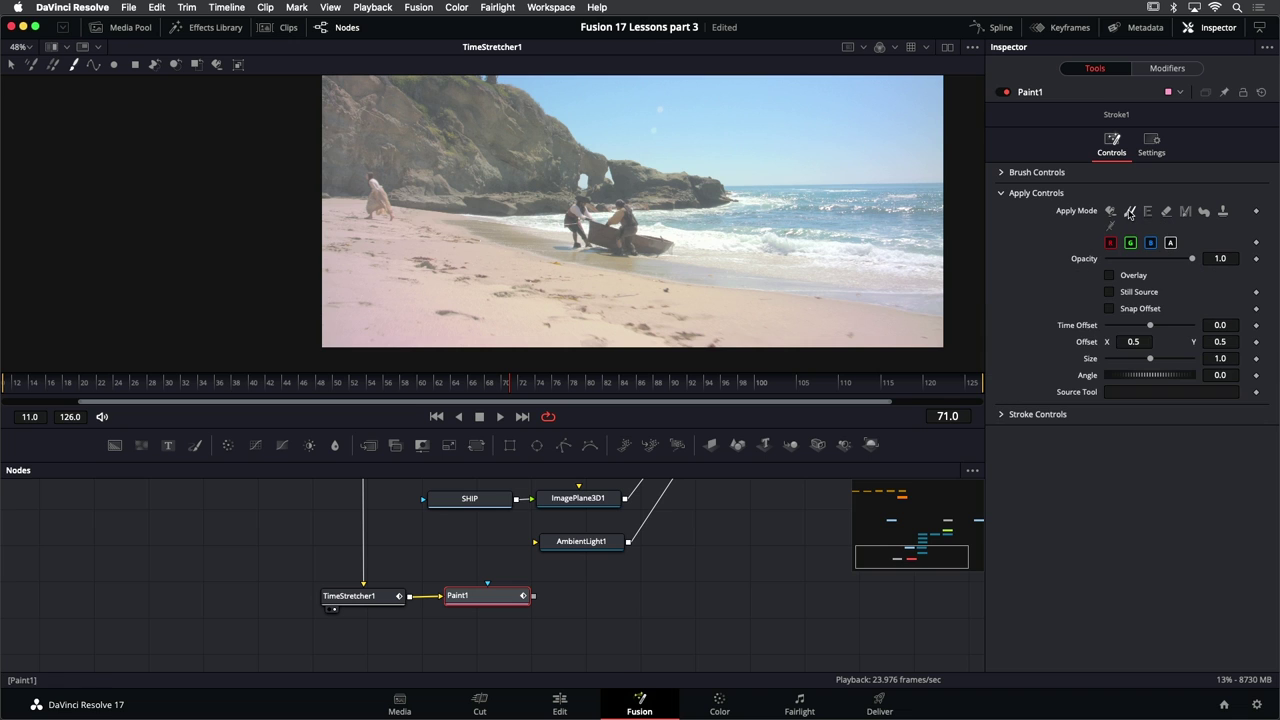
click(1000, 174)
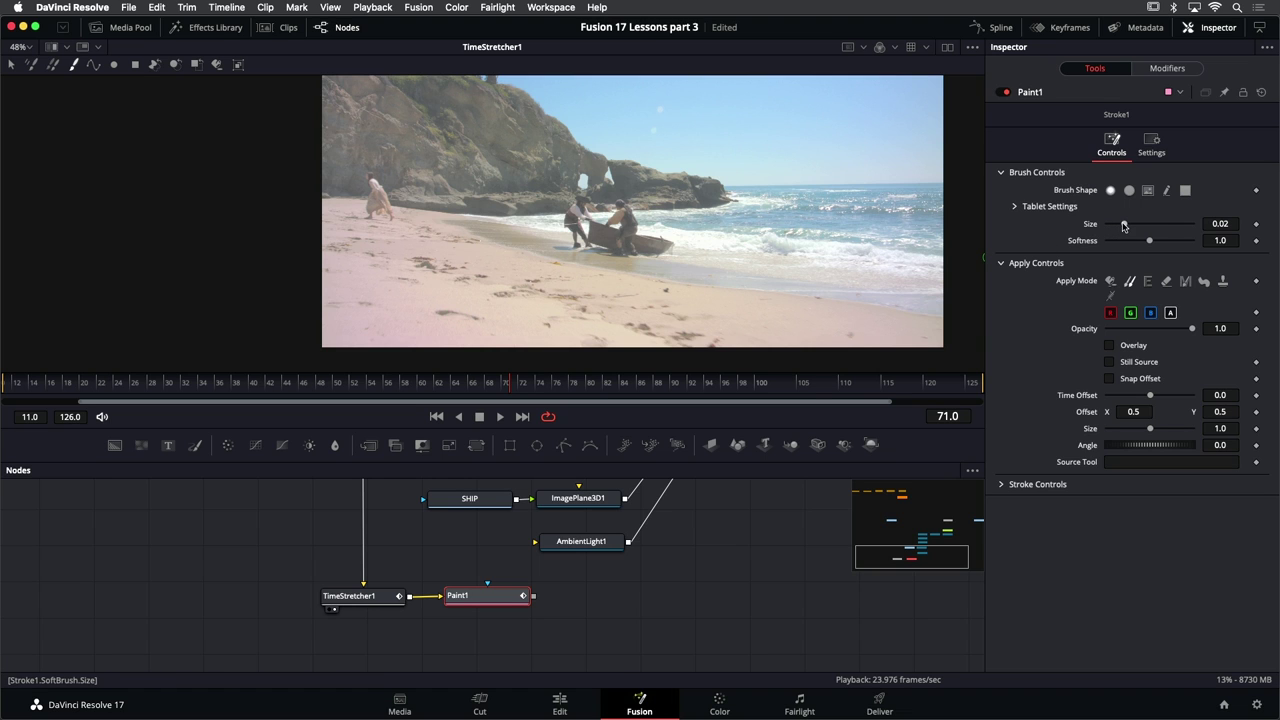
drag(1124, 226, 1149, 251)
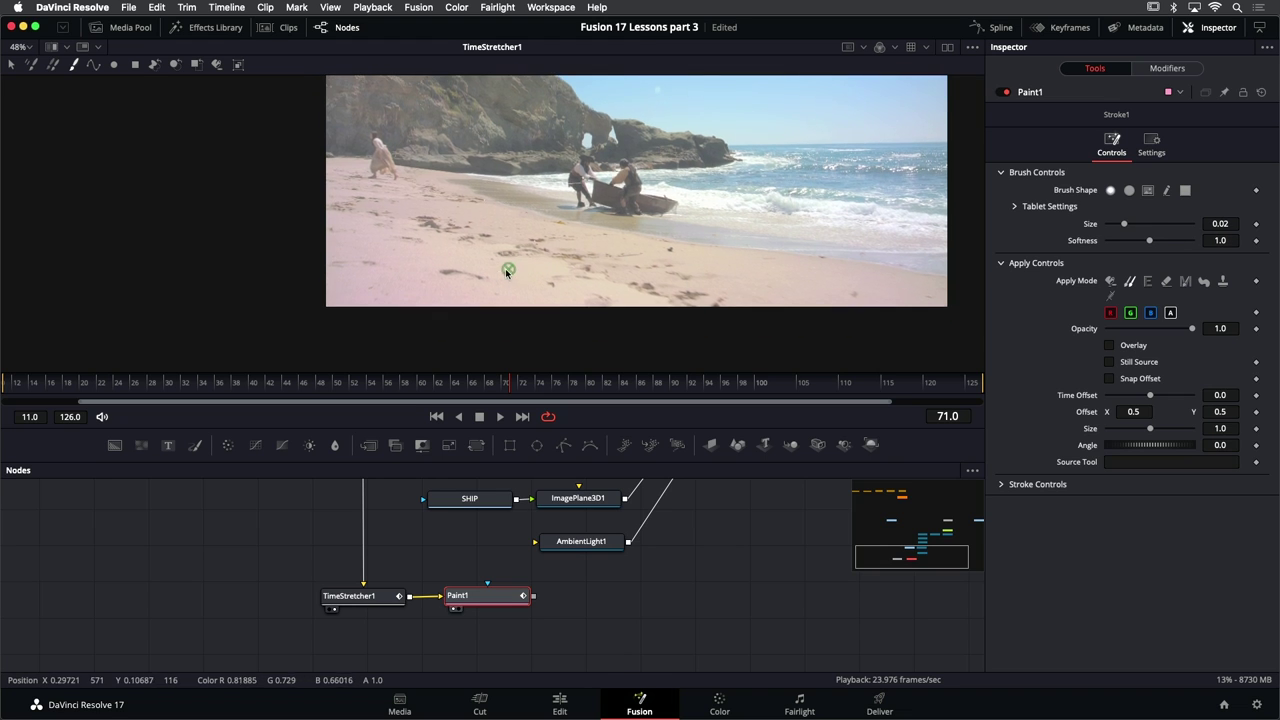
scroll(468, 287, up, 5)
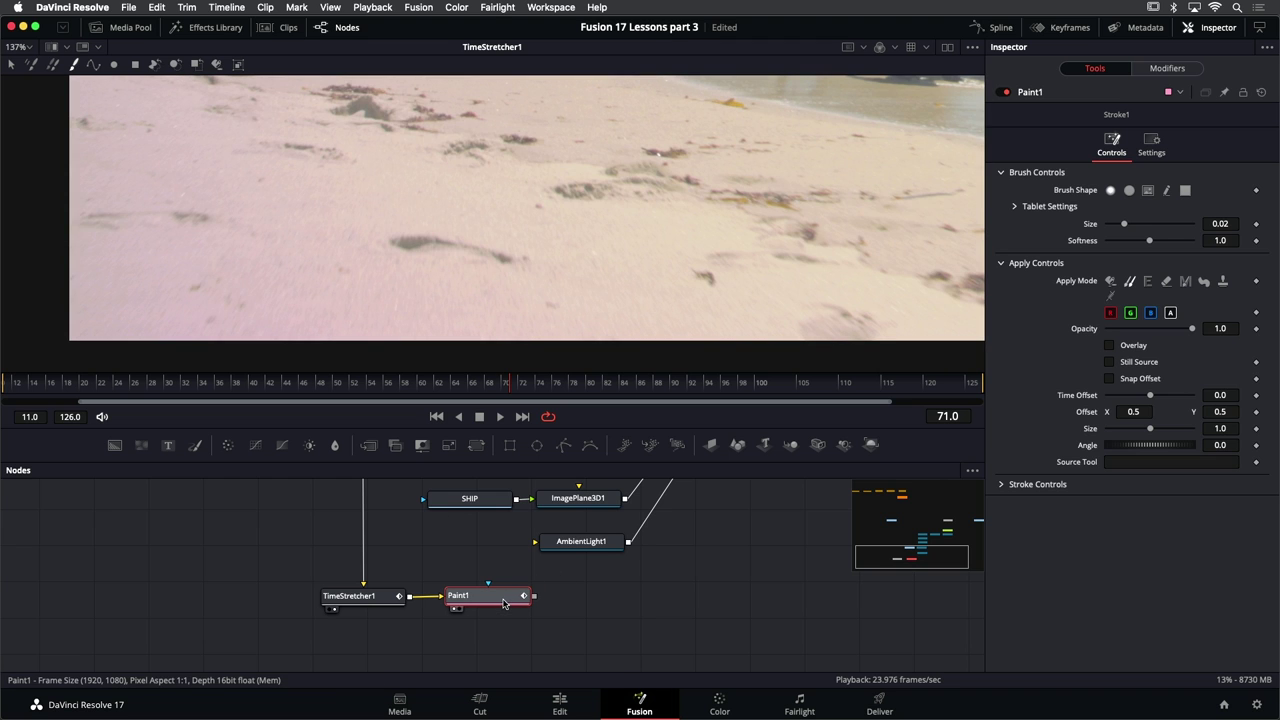
key(1)
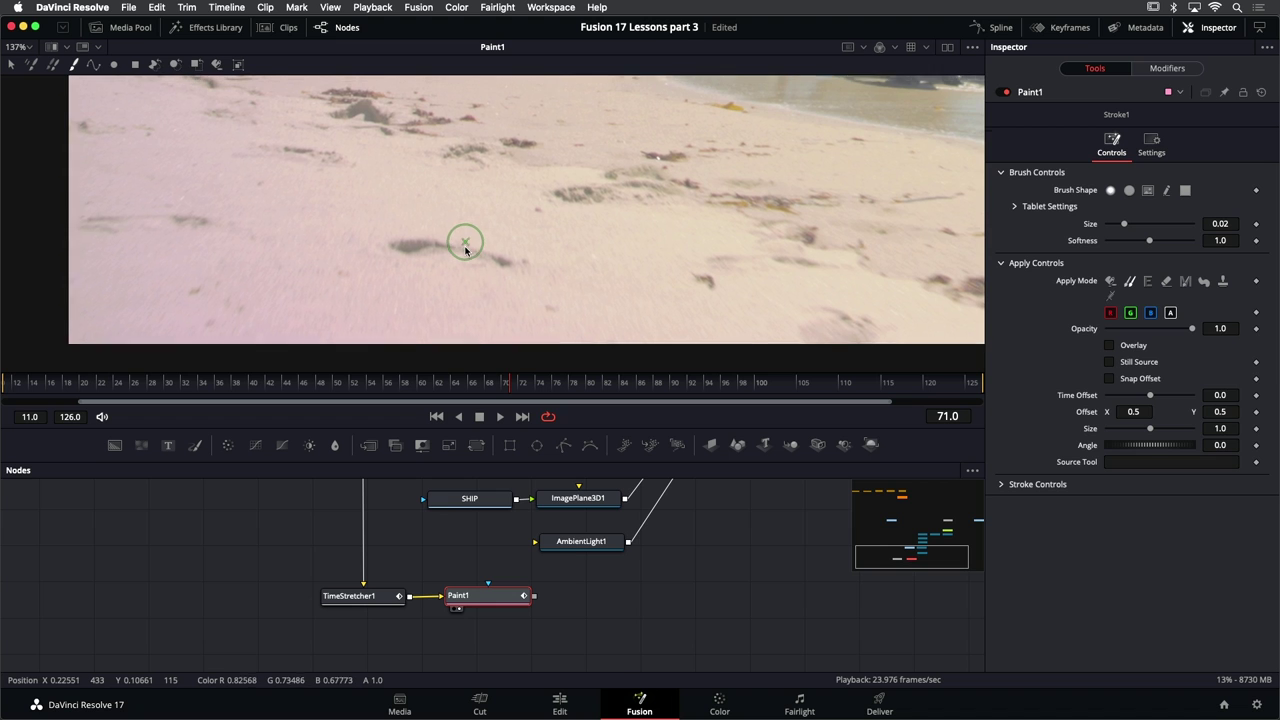
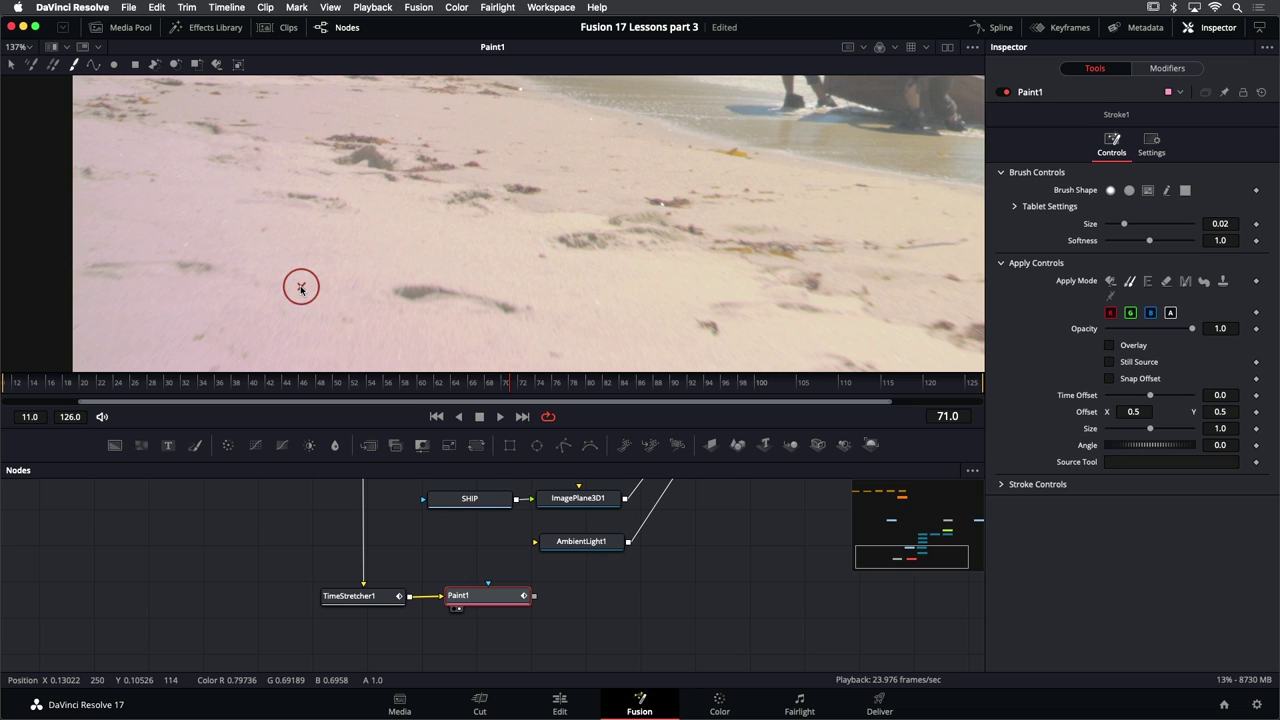
Set a clone source on clean sand and paint clone strokes over the marks
key(o)
mouse_move(301, 288)
mouse_down()
mouse_move(411, 290)
mouse_move(300, 284)
mouse_move(400, 289)
mouse_move(303, 285)
mouse_move(301, 296)
mouse_move(287, 284)
mouse_move(287, 298)
mouse_up()
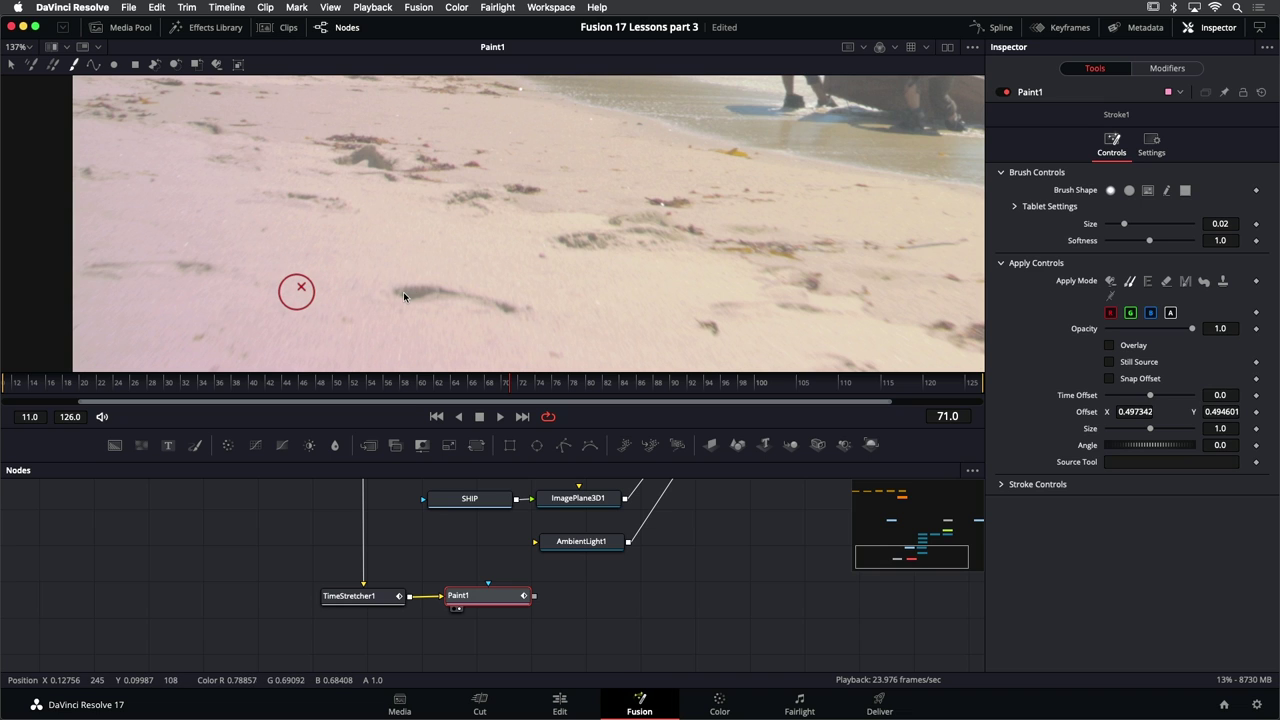
drag(404, 296, 395, 293)
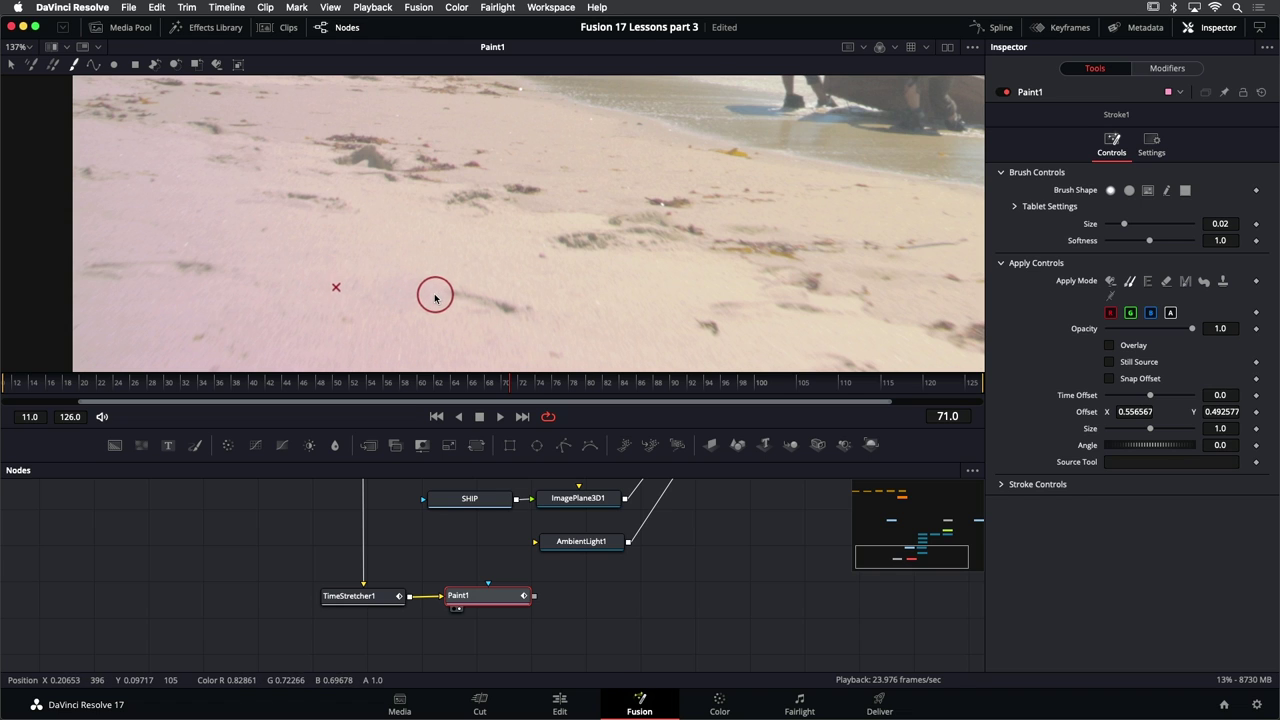
click(433, 296)
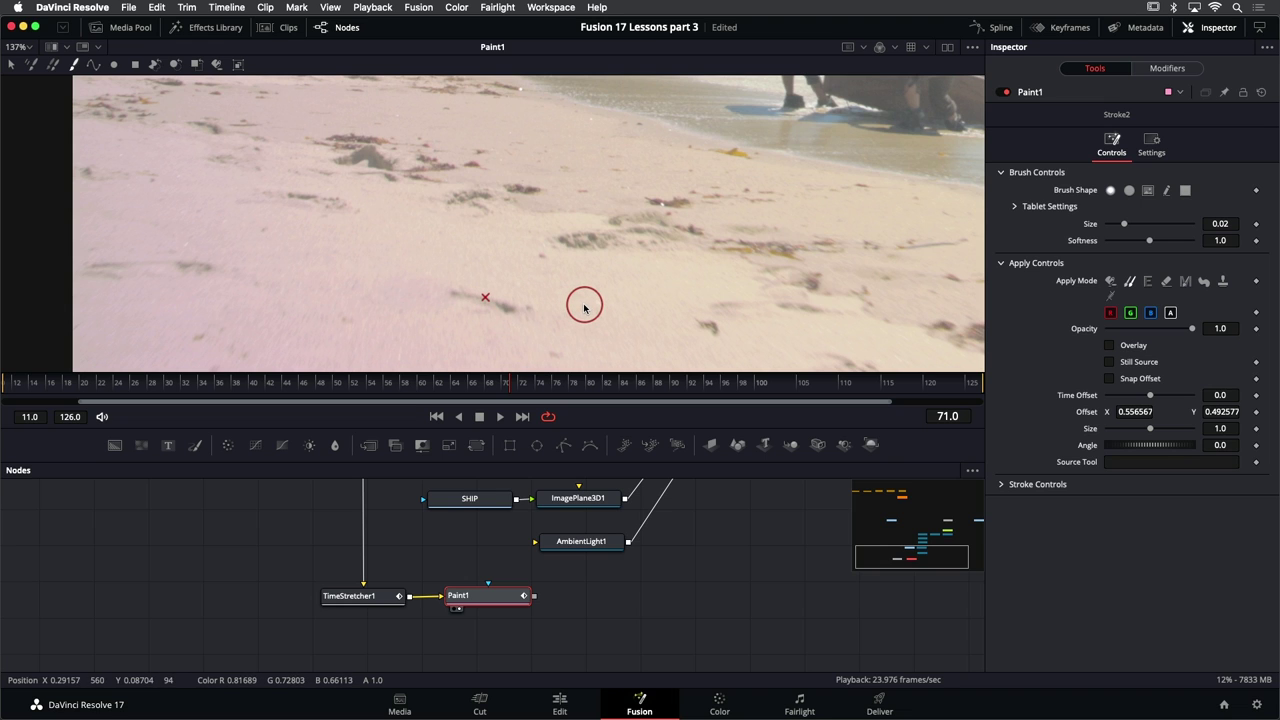
drag(584, 306, 461, 292)
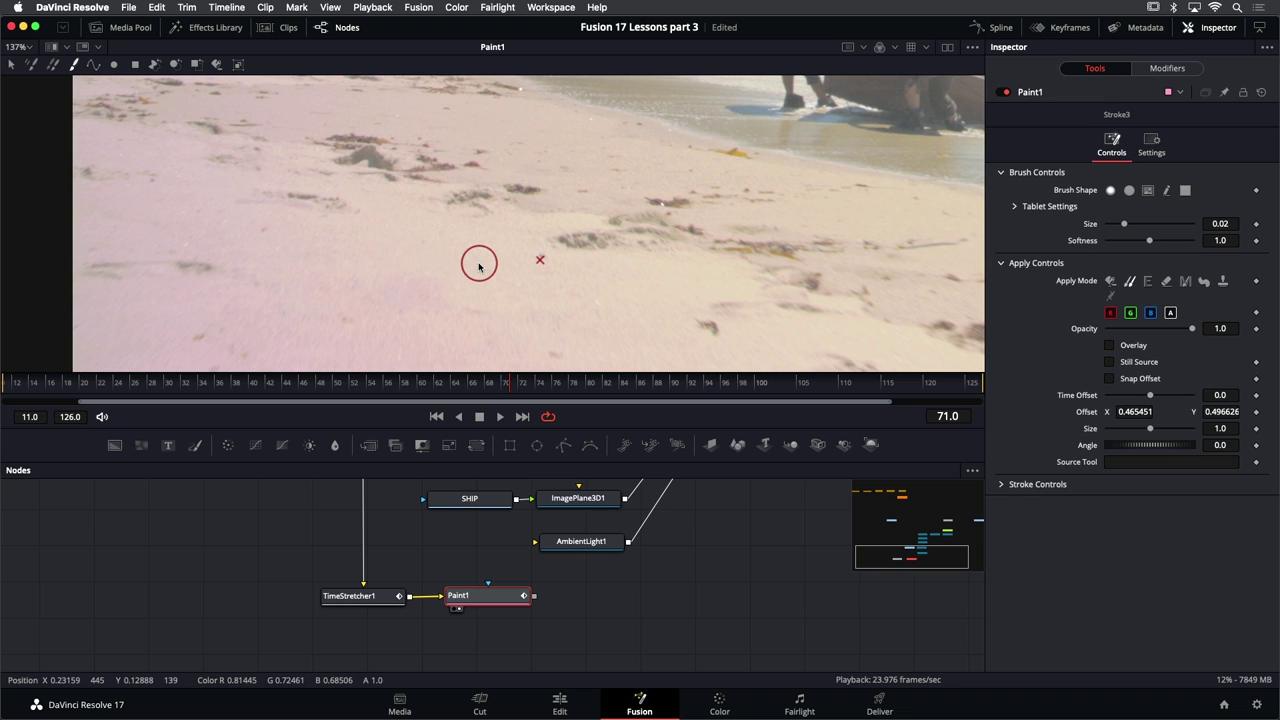
Save the project and move TimeStretcher1 and Paint1 lower in the node graph
key(super+s)
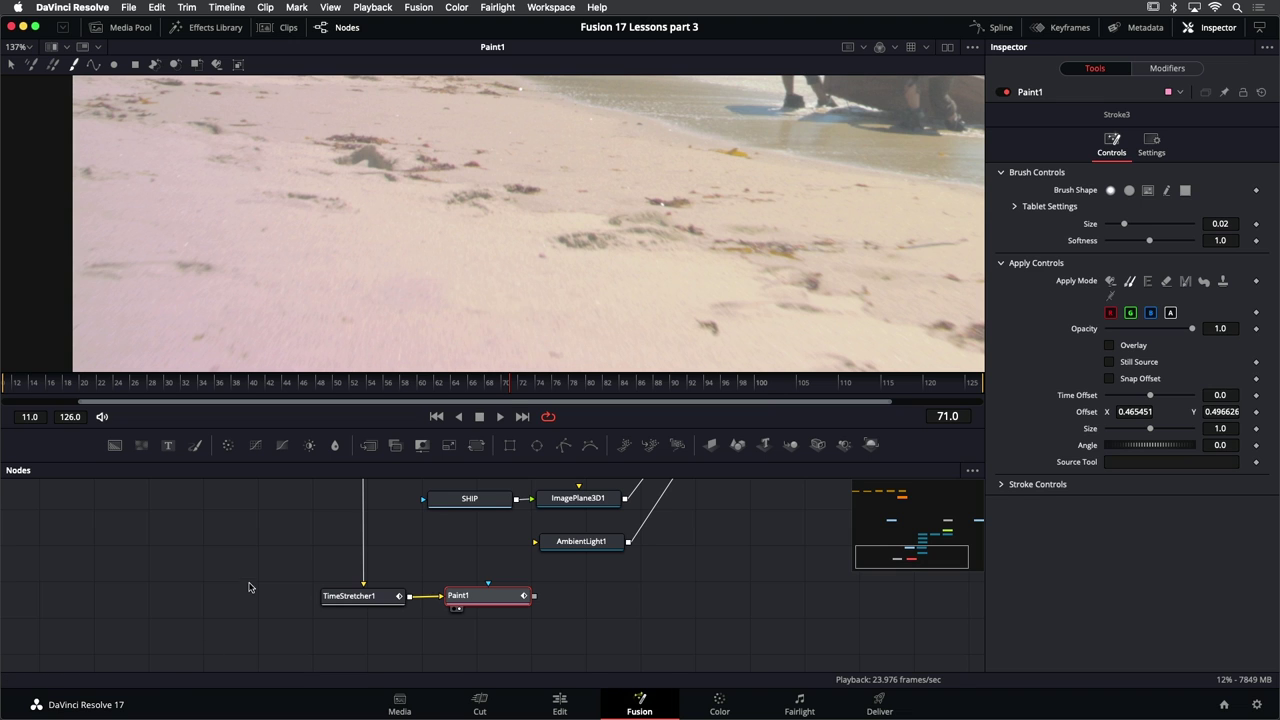
mouse_move(249, 587)
mouse_down()
mouse_move(472, 622)
mouse_move(490, 644)
mouse_up()
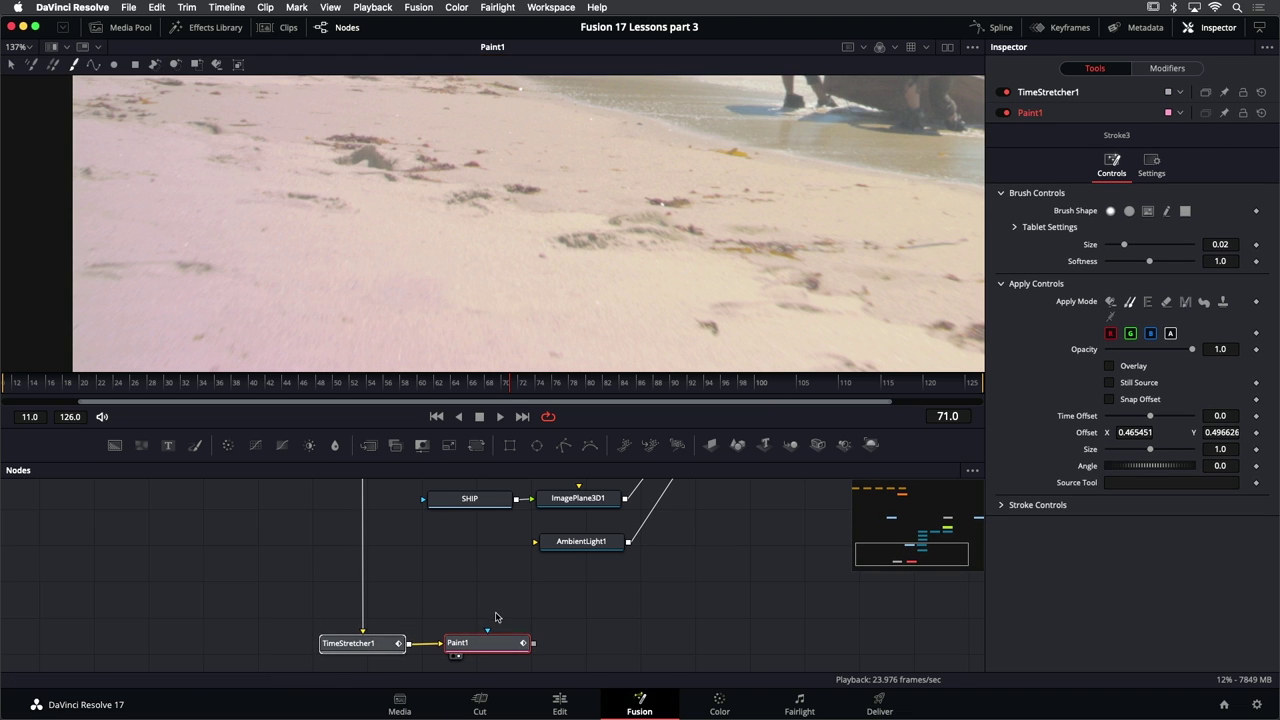
click(495, 617)
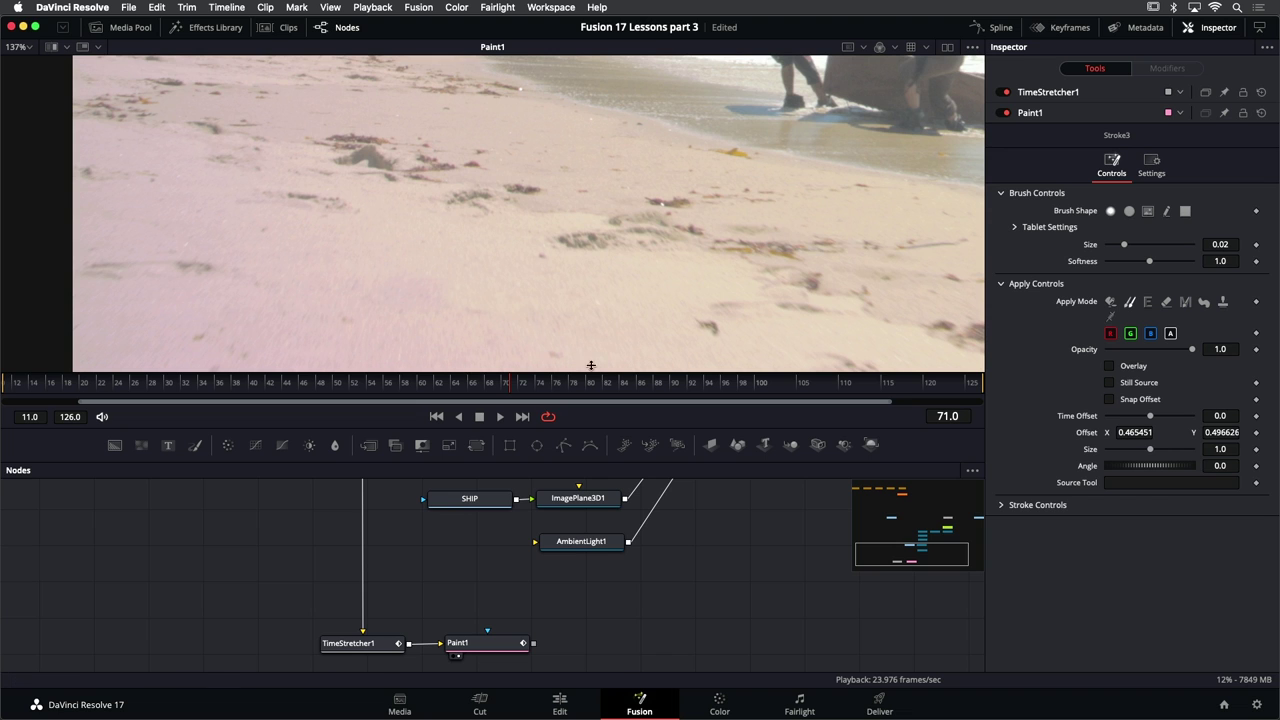
scroll(523, 586, right, 5)
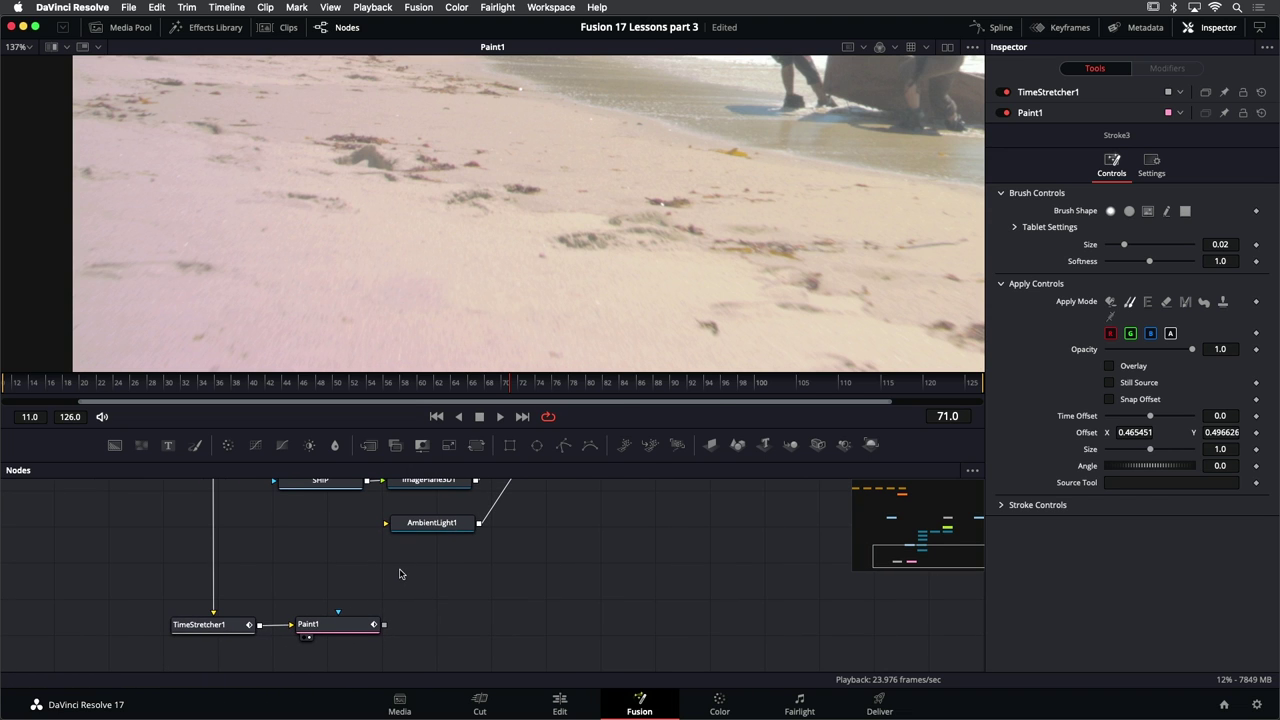
Add a Polygon node and begin outlining the sand patch in the lower left
key(shift+space)
text(poly)
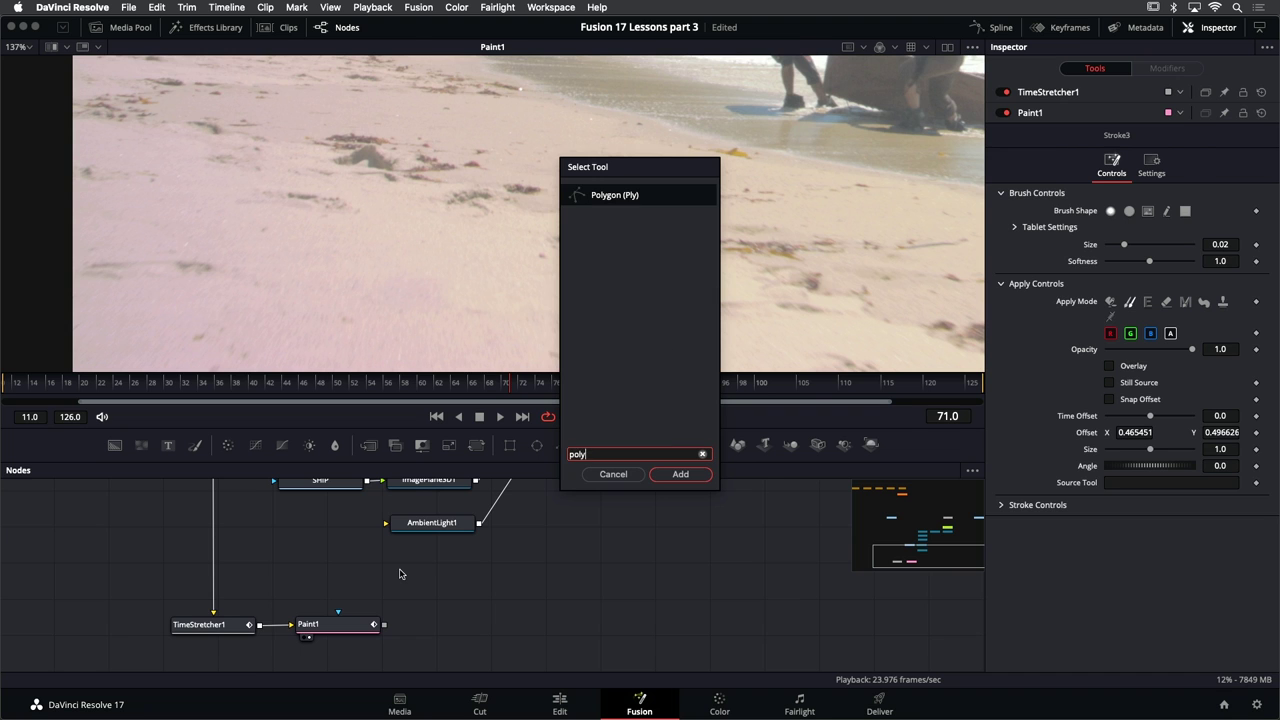
key(Return)
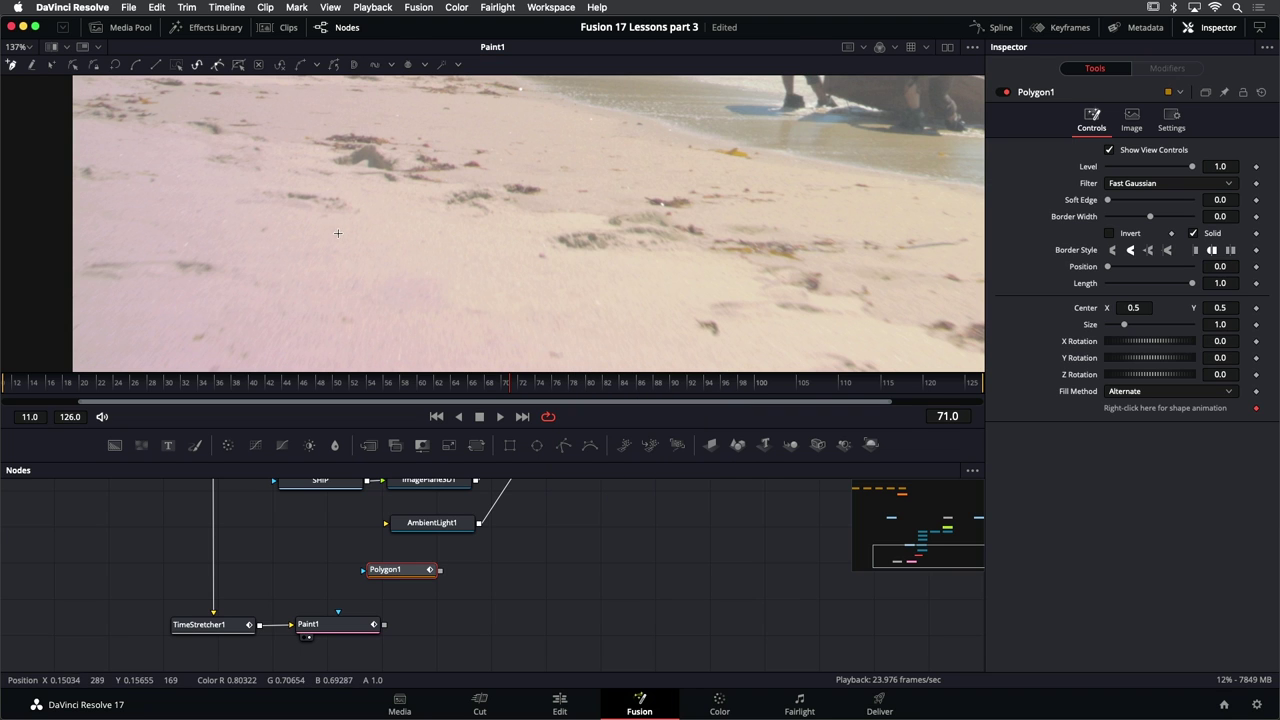
click(340, 233)
click(415, 245)
click(458, 262)
click(501, 278)
Finish placing points around the sand patch and close the polygon shape
scroll(562, 283, down, 3)
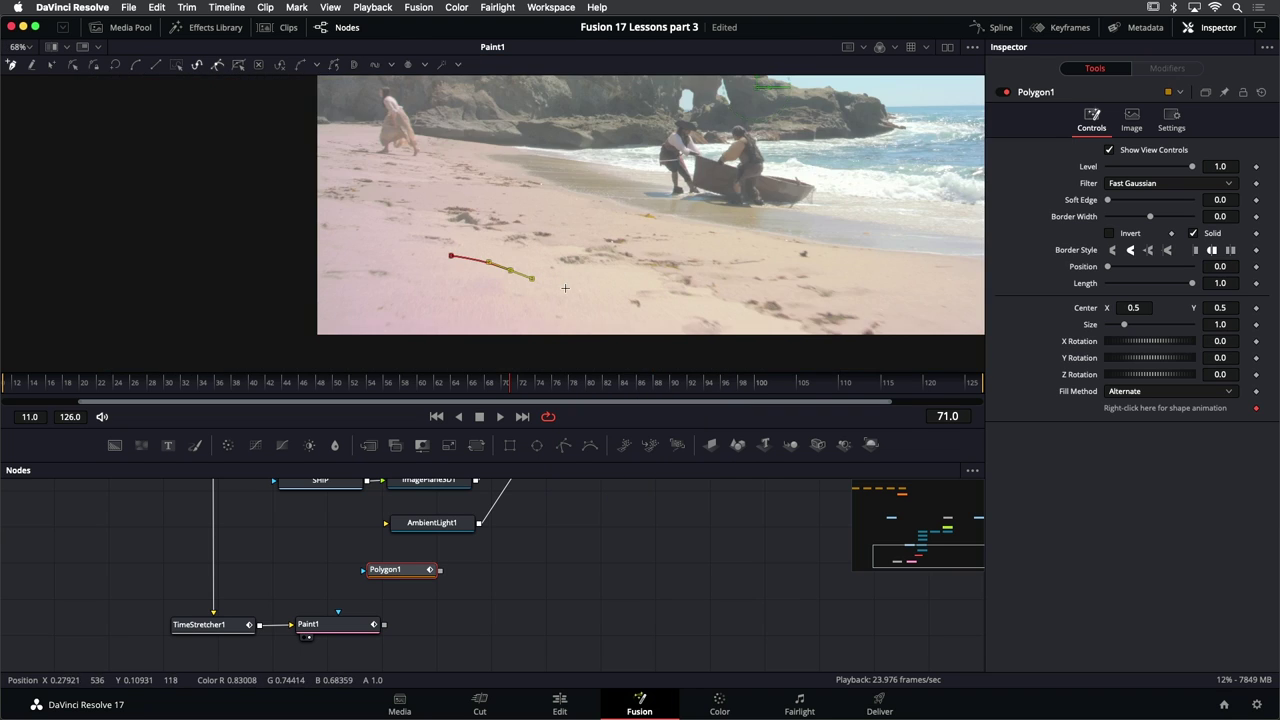
click(565, 283)
click(570, 295)
click(576, 310)
drag(530, 347, 470, 347)
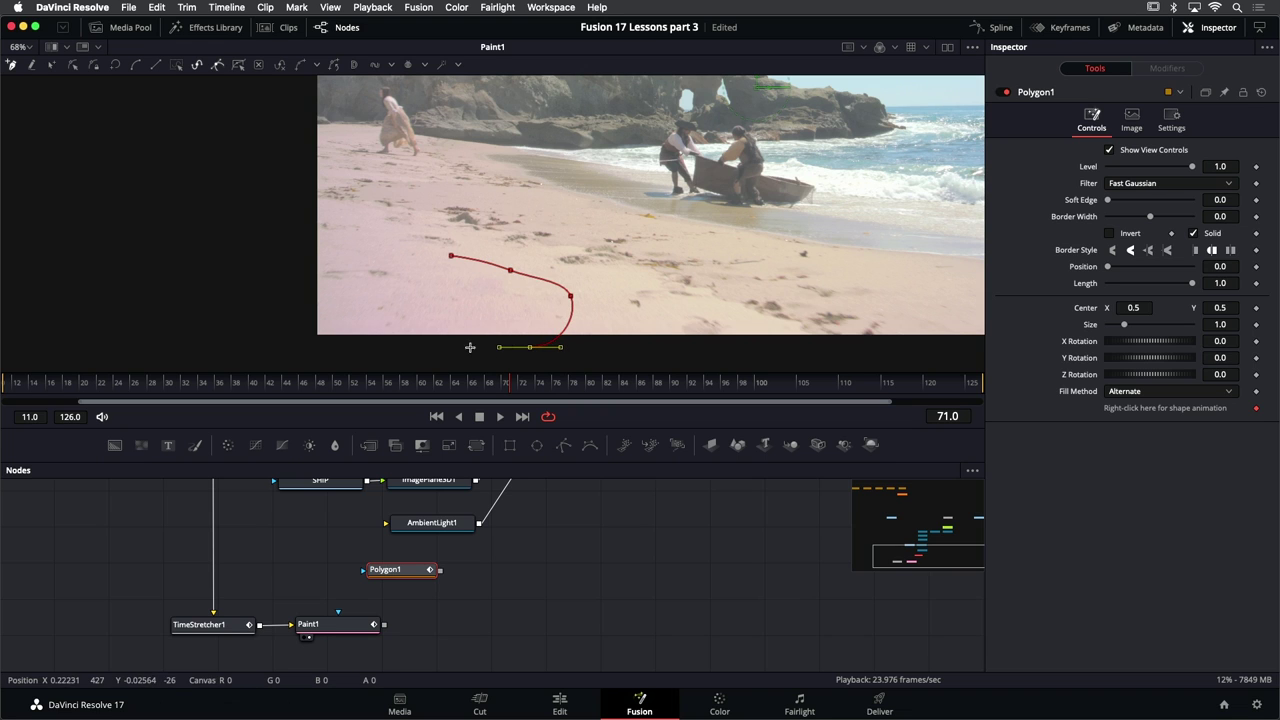
click(413, 272)
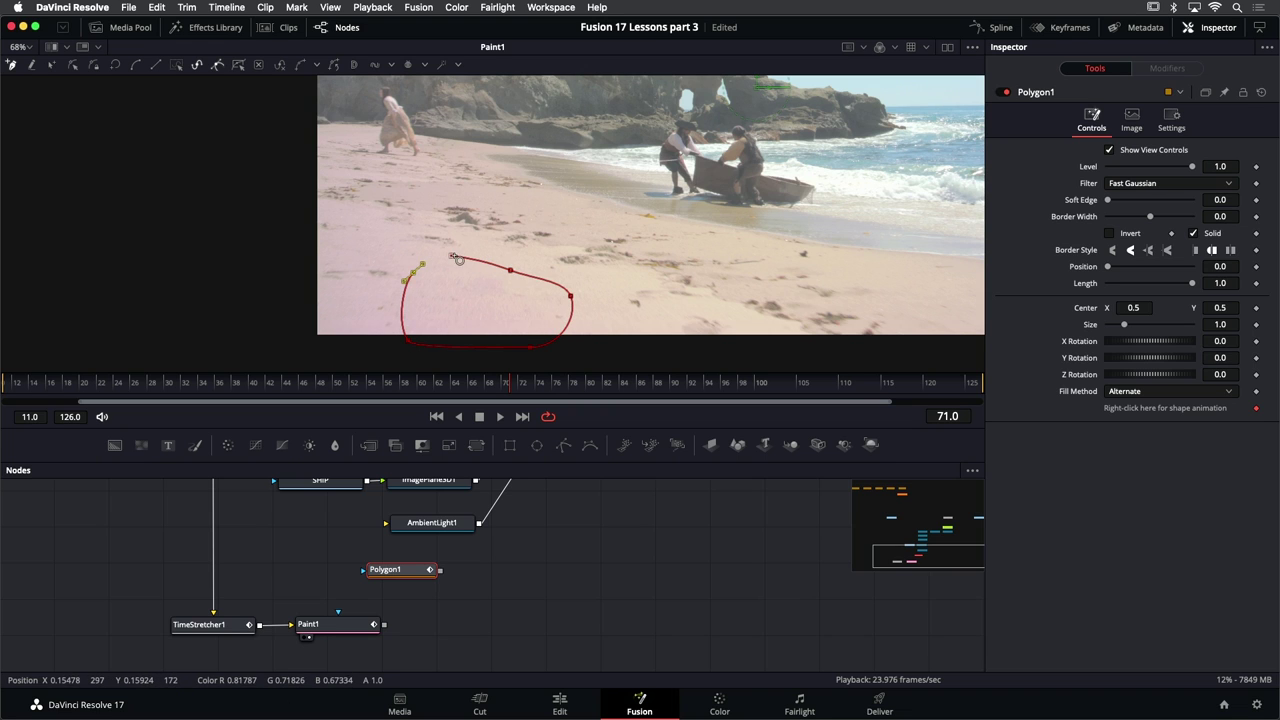
click(452, 257)
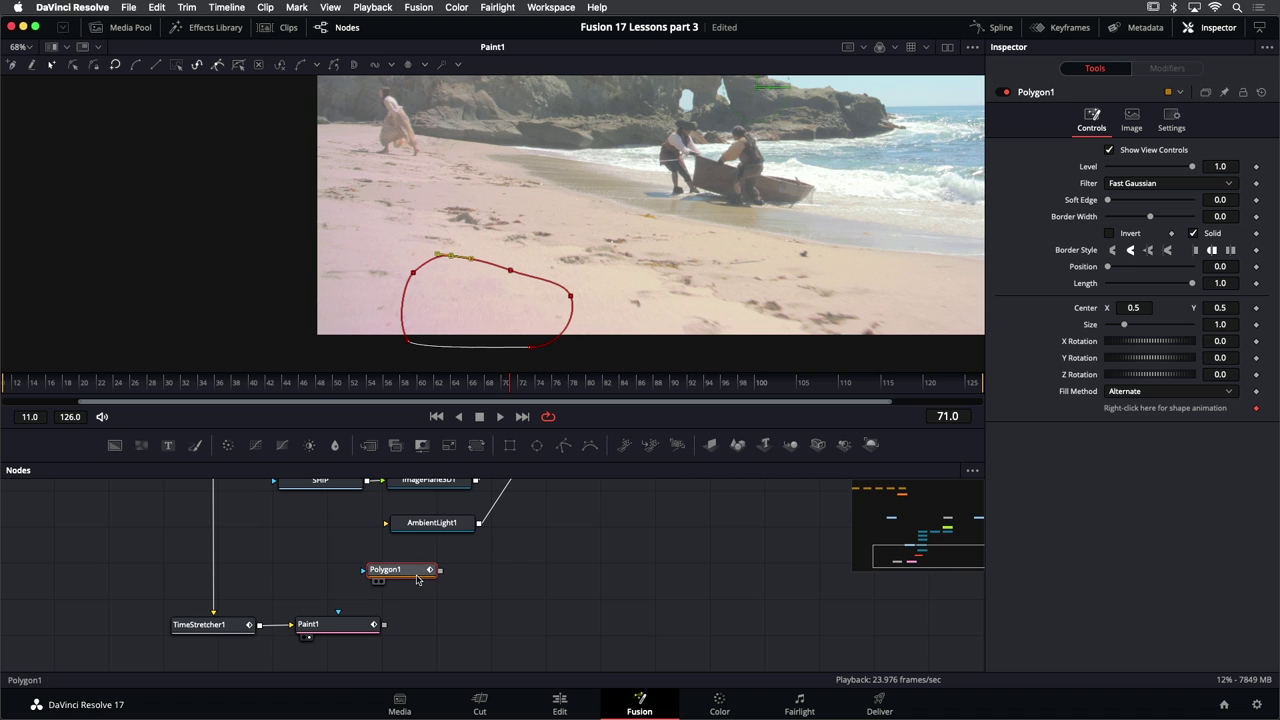
View Polygon1 and raise its Soft Edge to 0.0252
key(1)
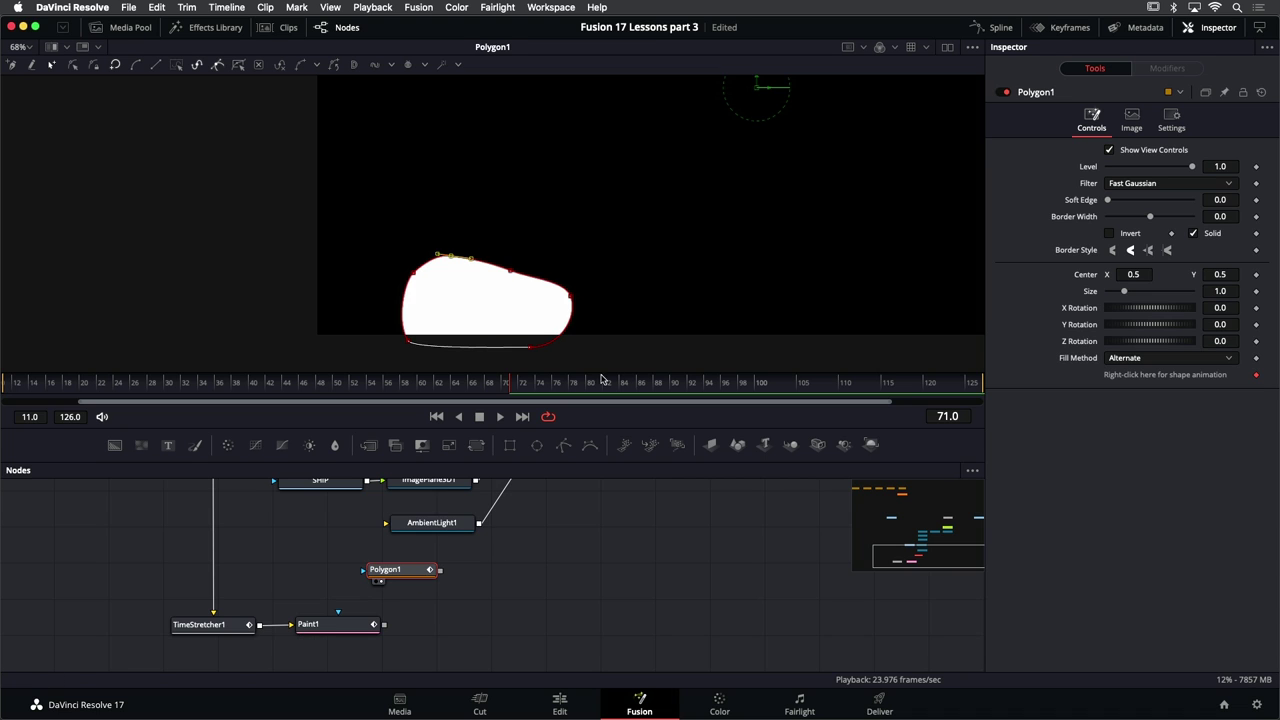
scroll(523, 320, up, 5)
drag(1107, 200, 1121, 202)
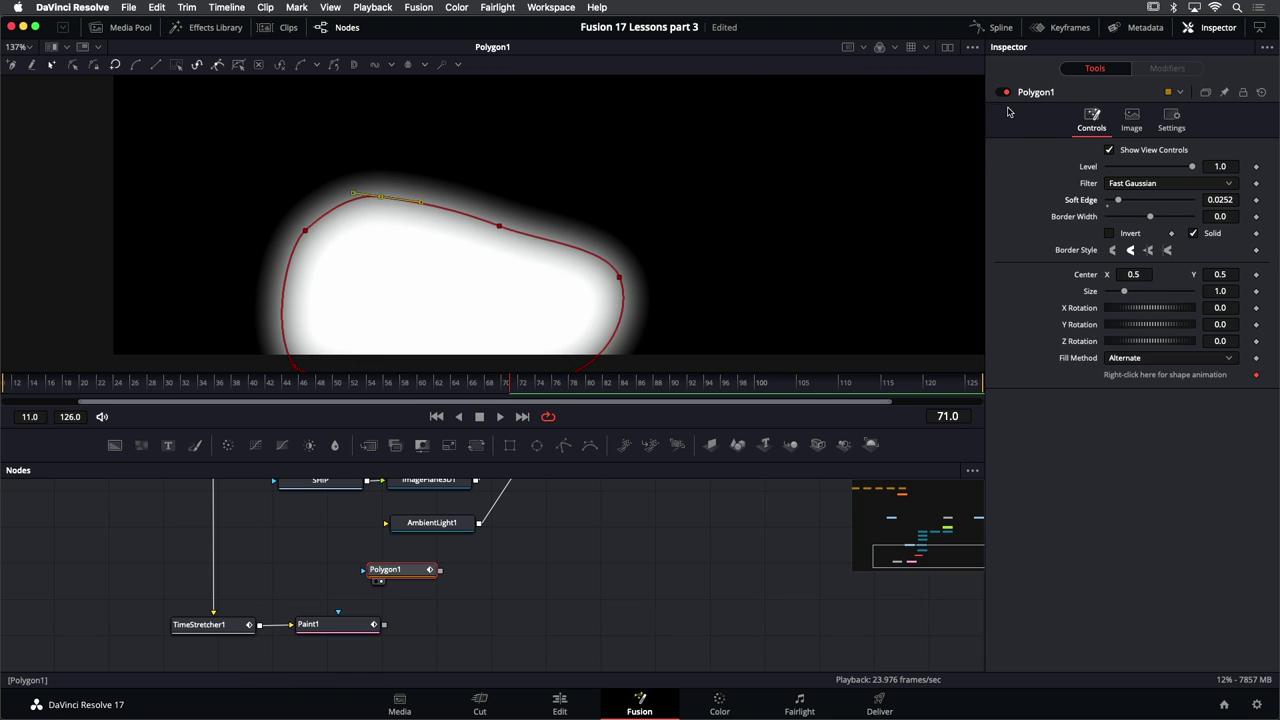
click(331, 628)
Shift Polygon1 right and add a Matte Control node after Paint1
key(1)
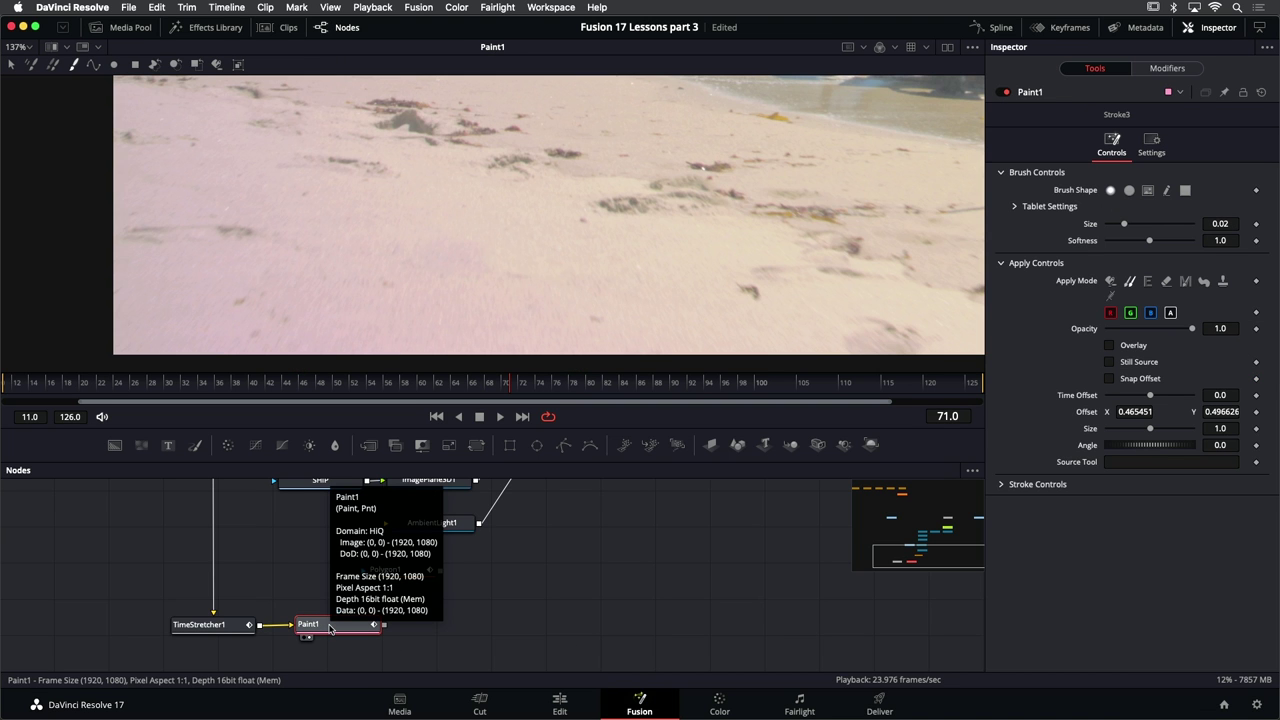
scroll(489, 266, down, 2)
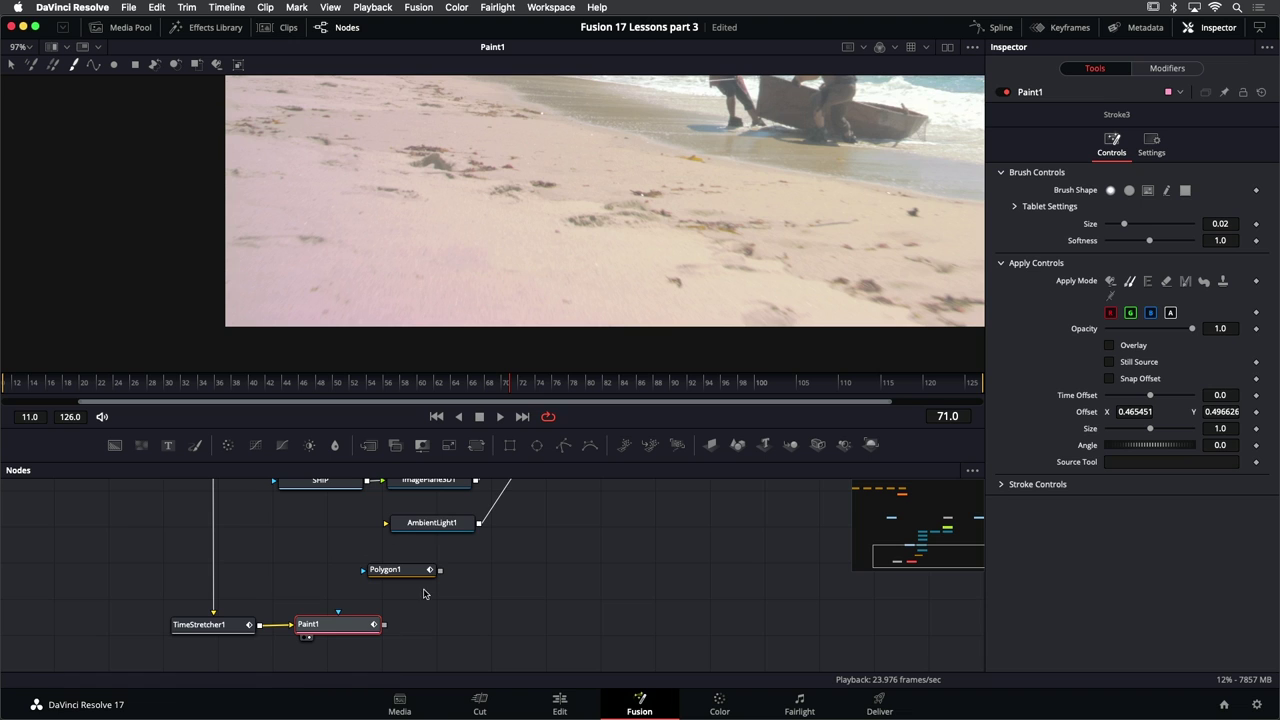
drag(419, 577, 441, 573)
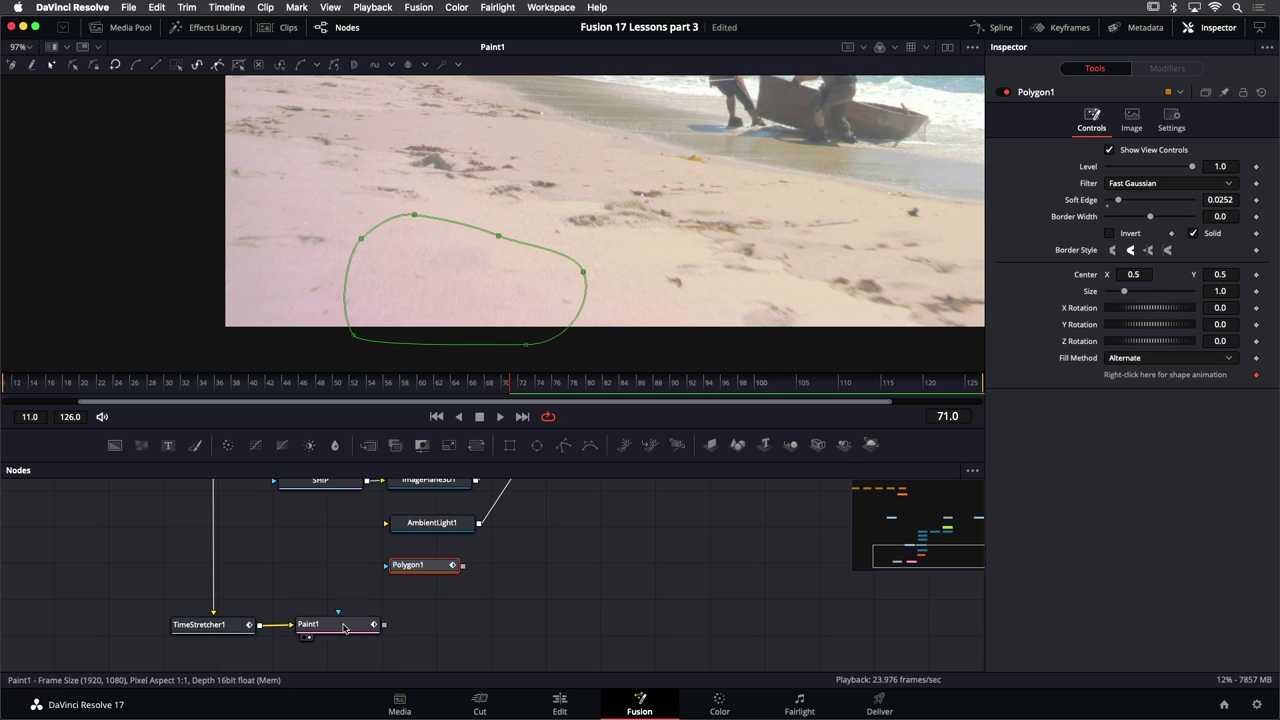
click(343, 631)
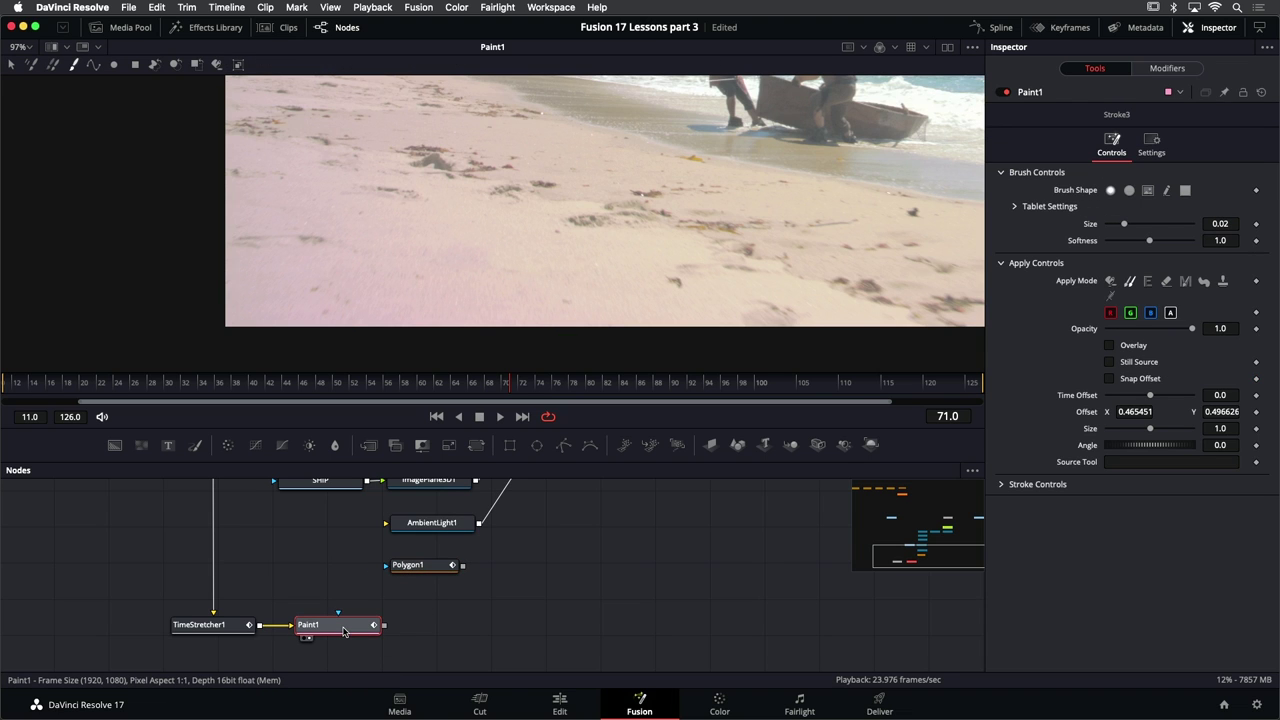
key(shift+space)
text(poly)
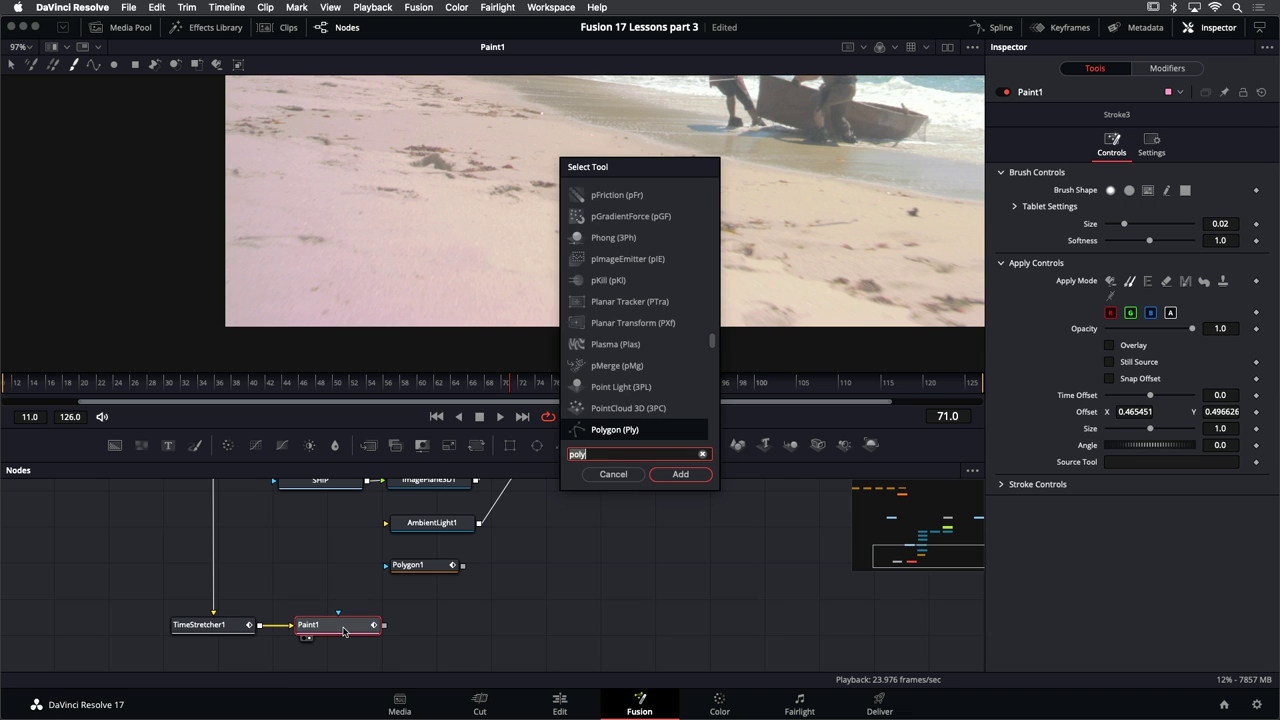
text(matte)
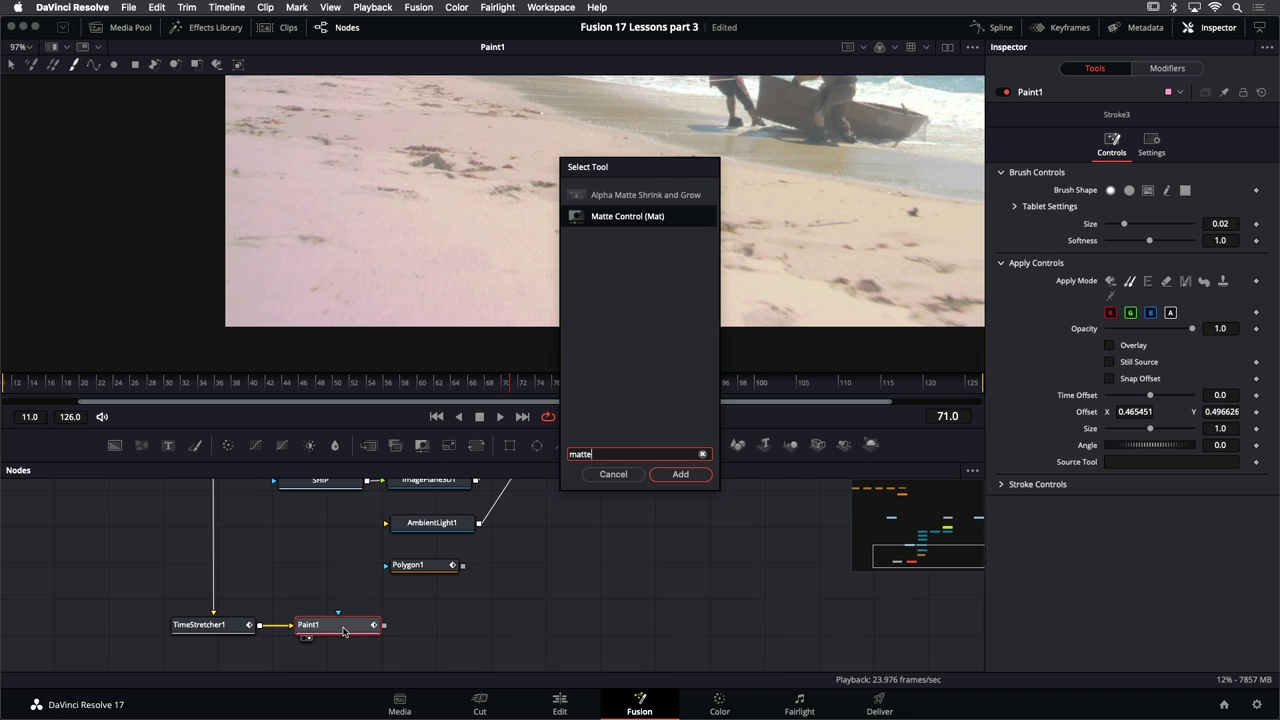
key(Return)
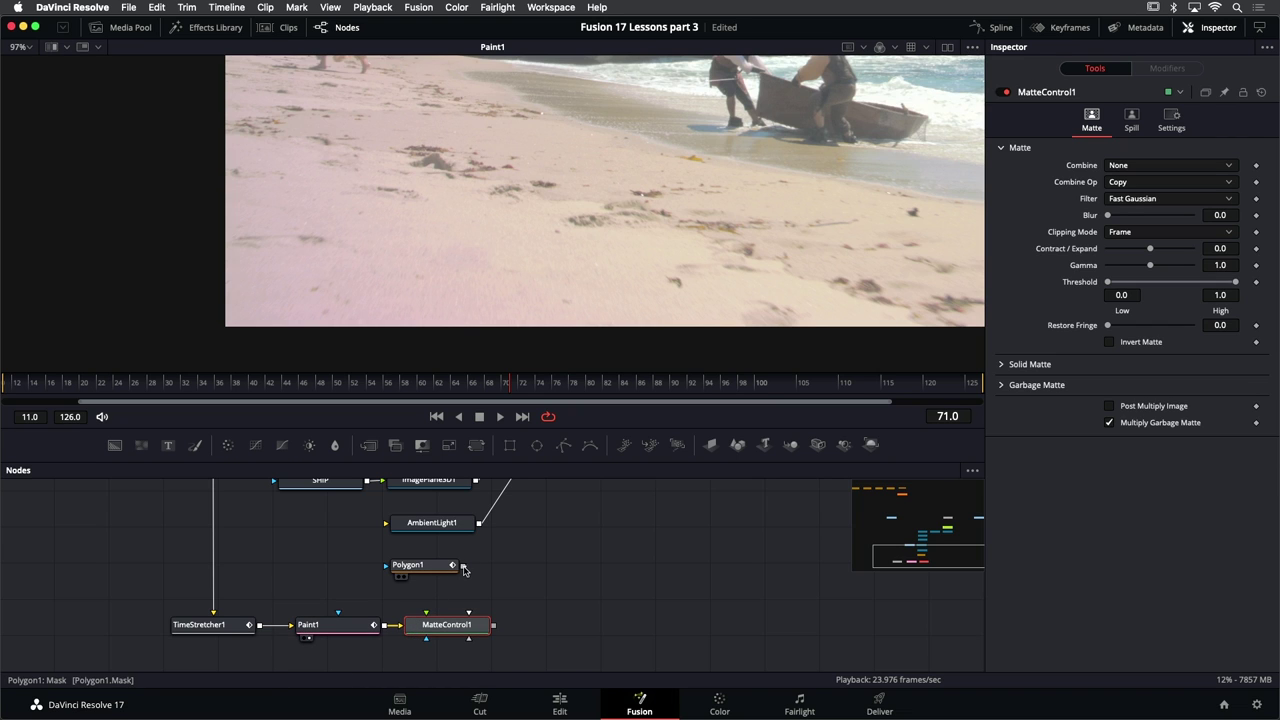
Feed Polygon1 into MatteControl1, set Combine to Combine Alpha and enable Post Multiply Image
drag(463, 567, 426, 614)
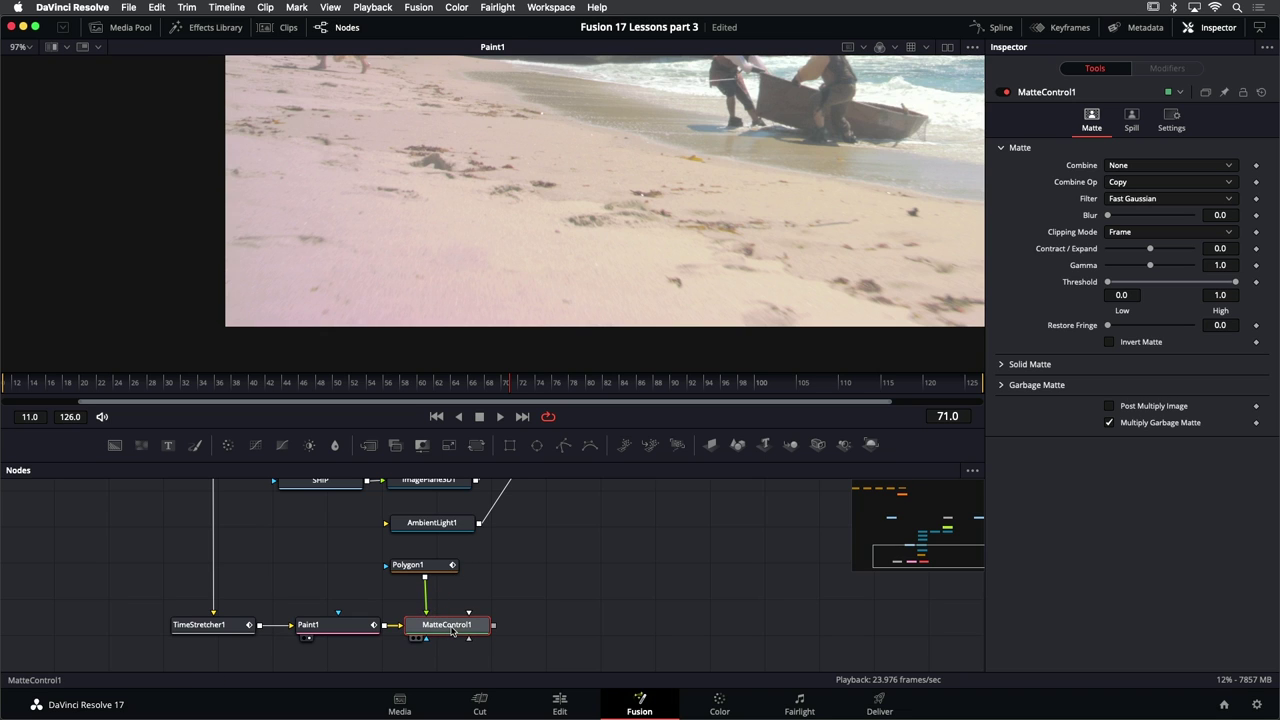
key(1)
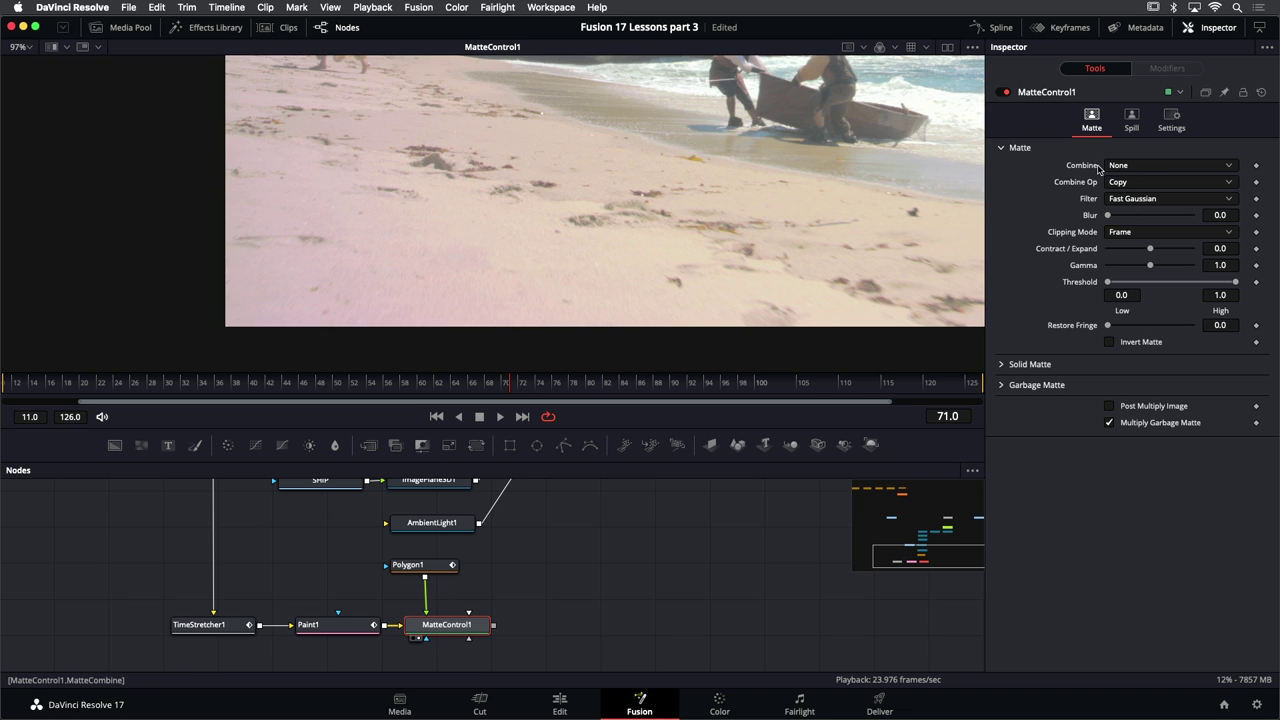
click(1131, 167)
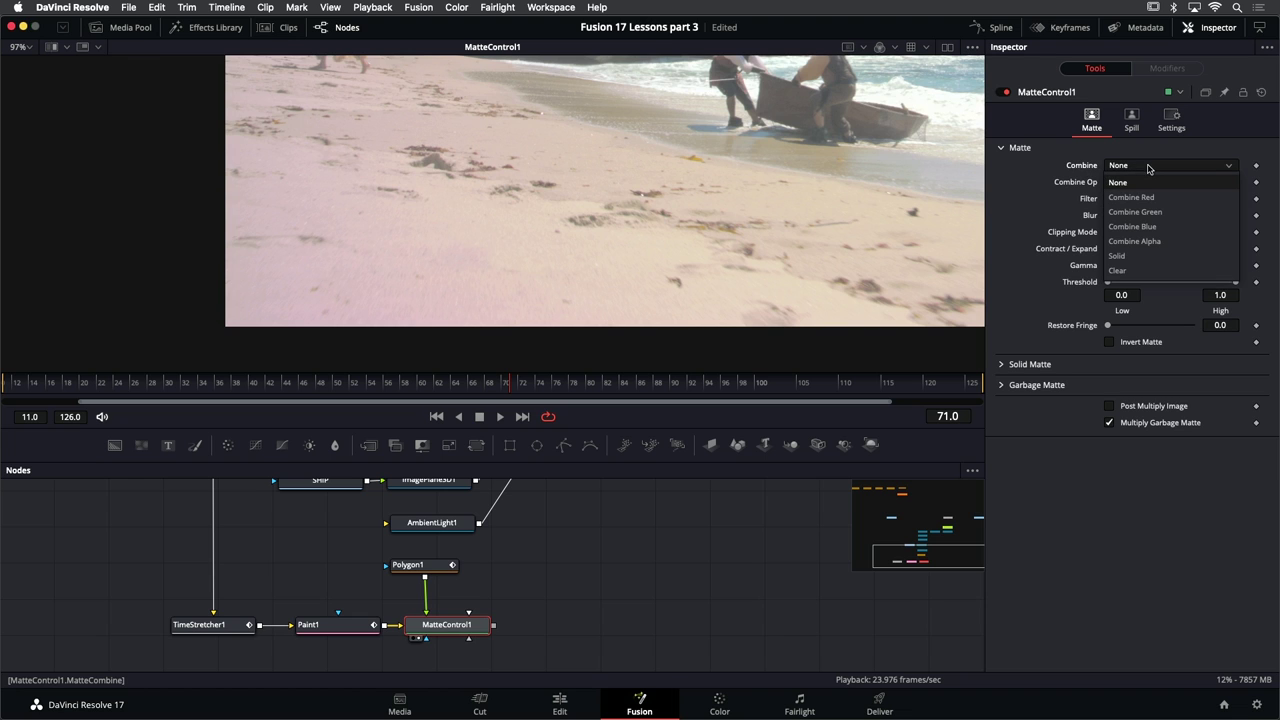
click(1150, 243)
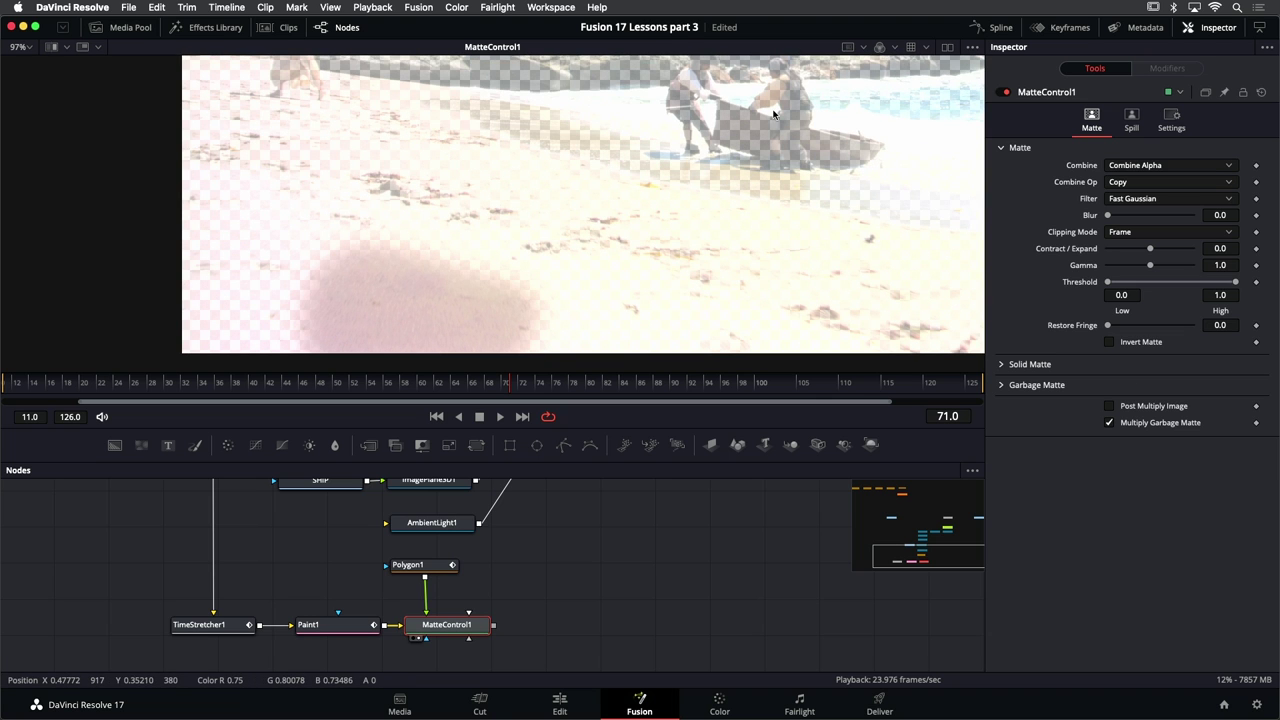
click(1141, 409)
scroll(470, 244, down, 2)
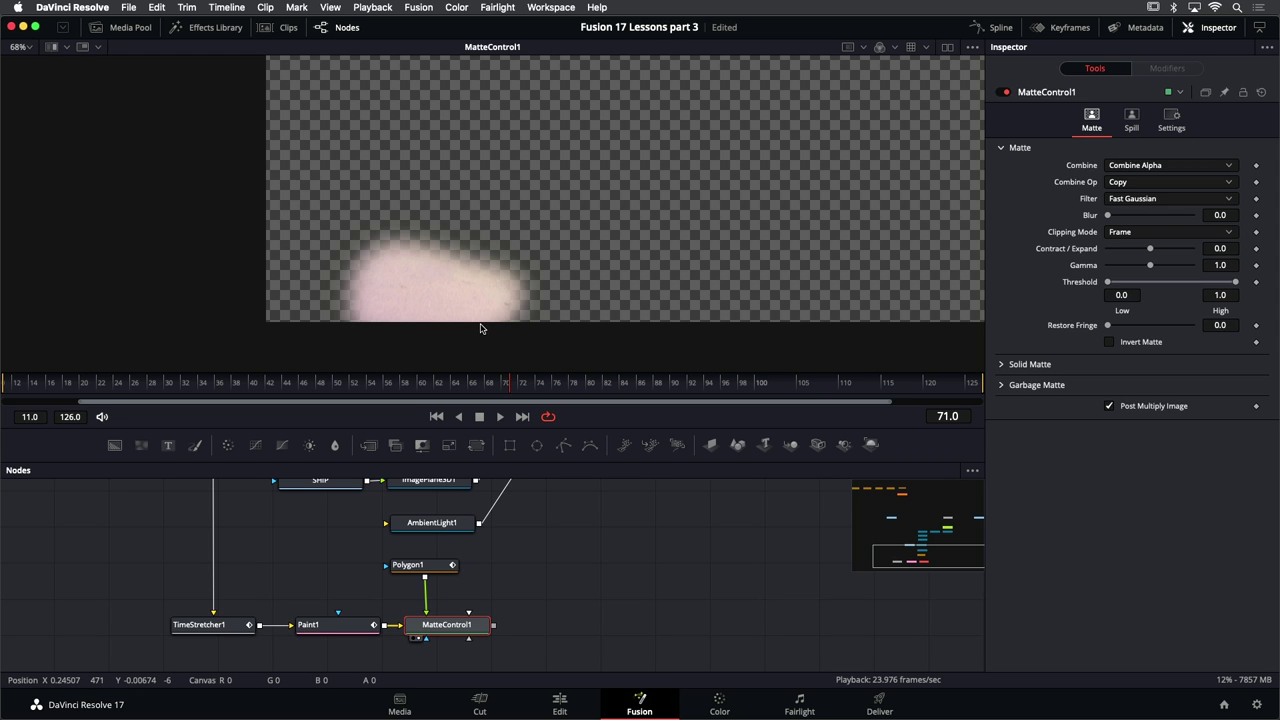
Drag Polygon1's bottom points up to flatten the edge and lower Soft Edge to 0.0121
click(425, 564)
scroll(410, 300, up, 2)
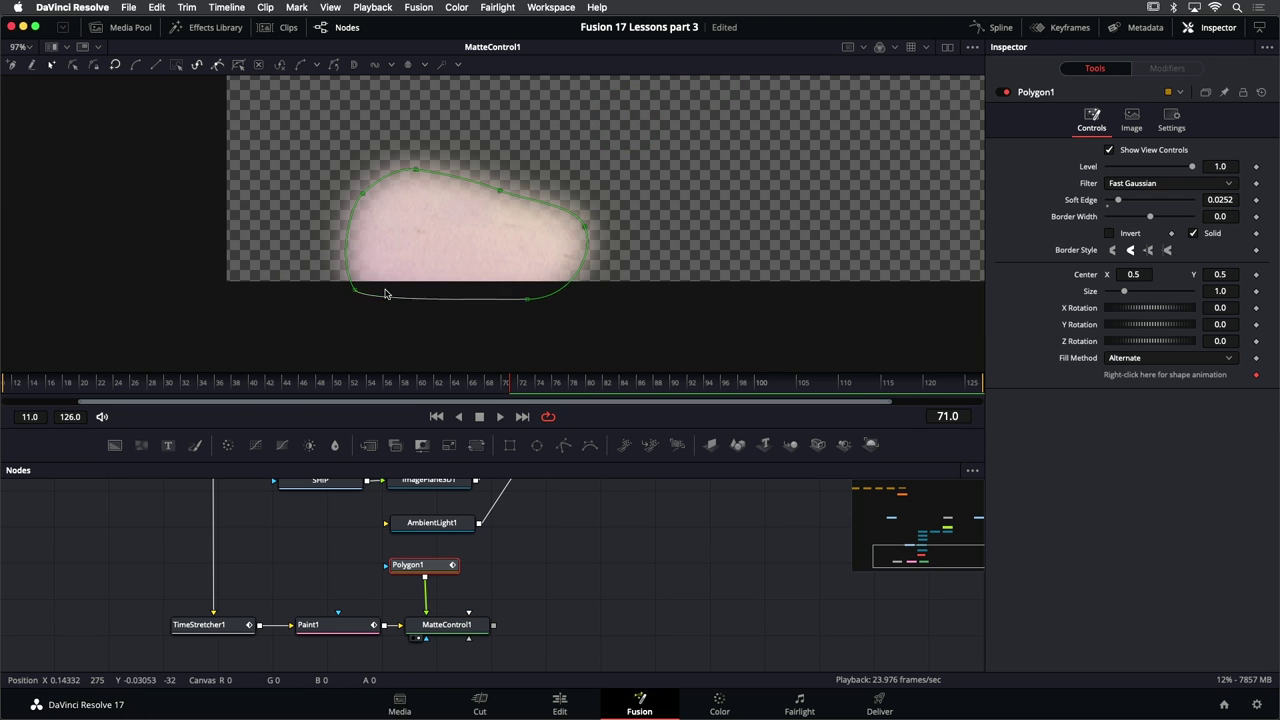
drag(314, 266, 534, 262)
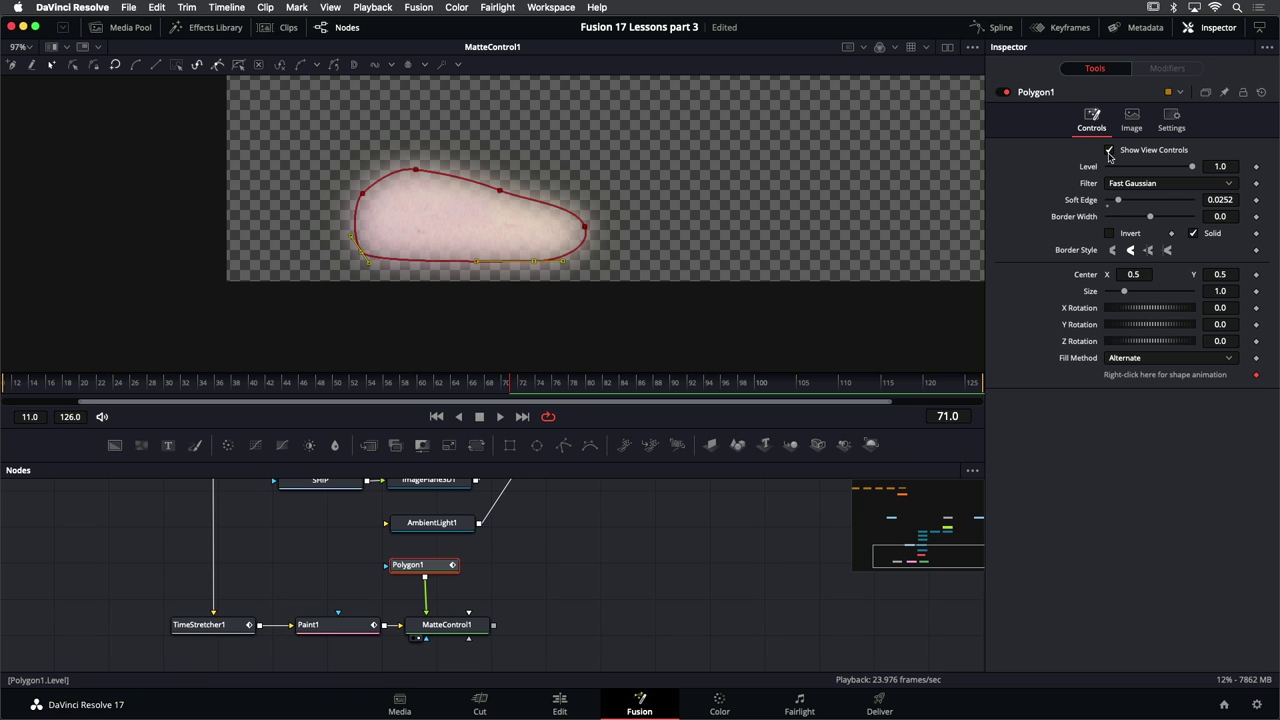
drag(1229, 200, 1221, 200)
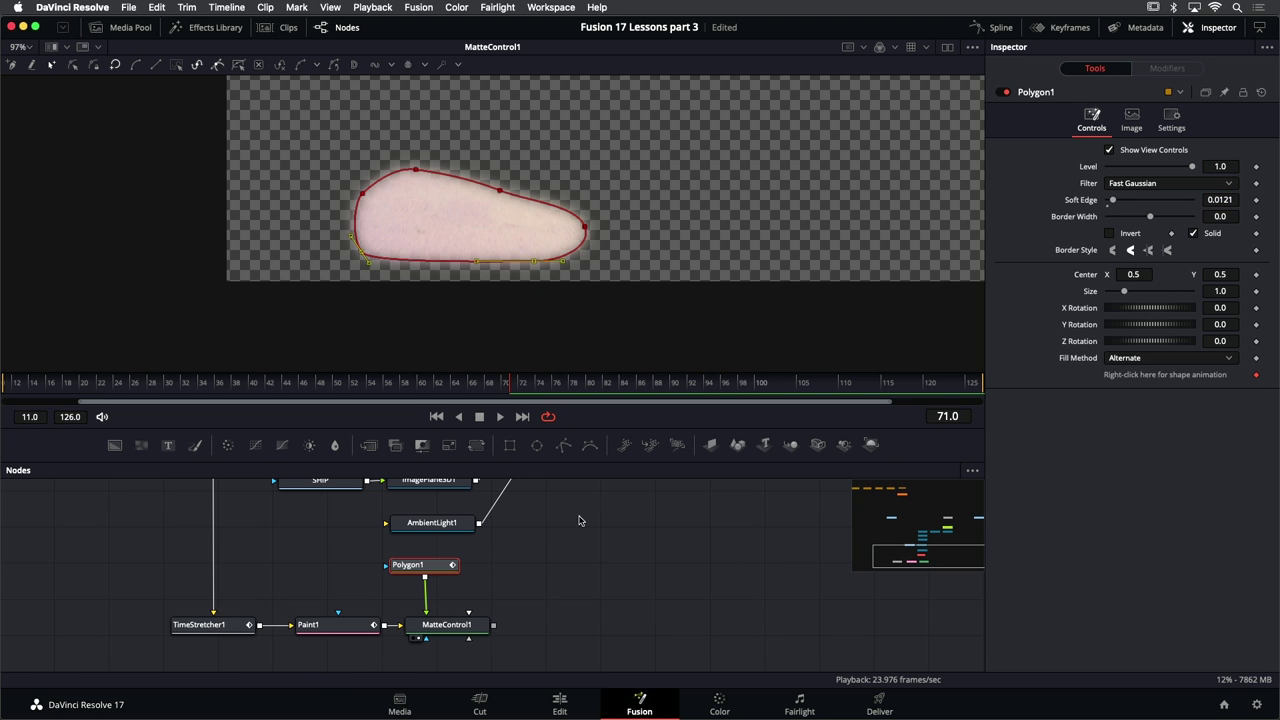
click(590, 558)
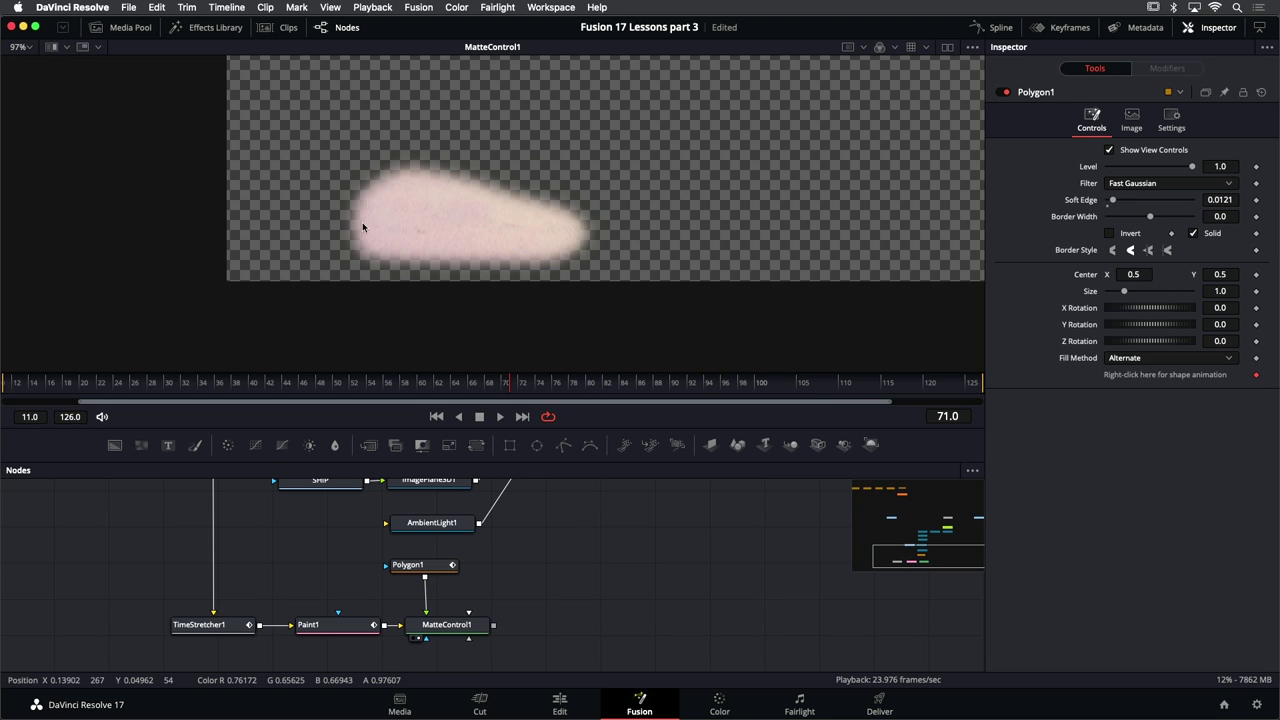
drag(602, 515, 555, 535)
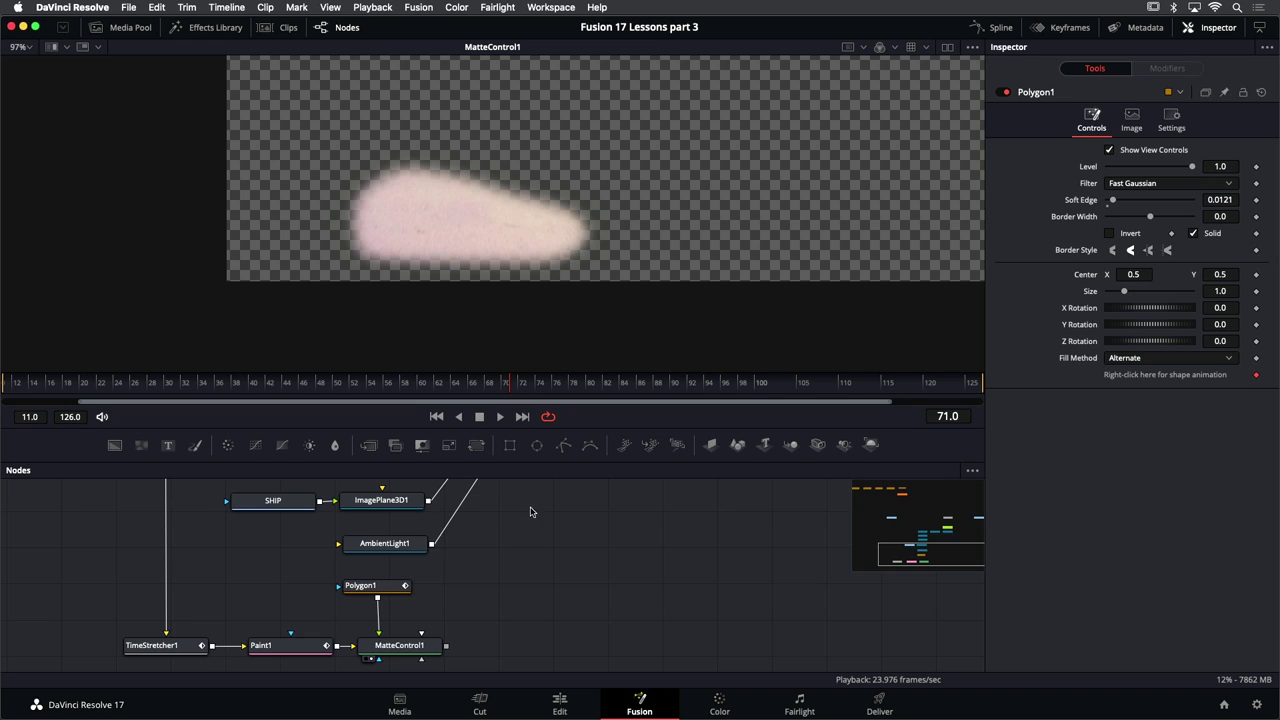
Paste a duplicate of Camera3D1 and rename the copy CAM_fr71
scroll(490, 605, up, 5)
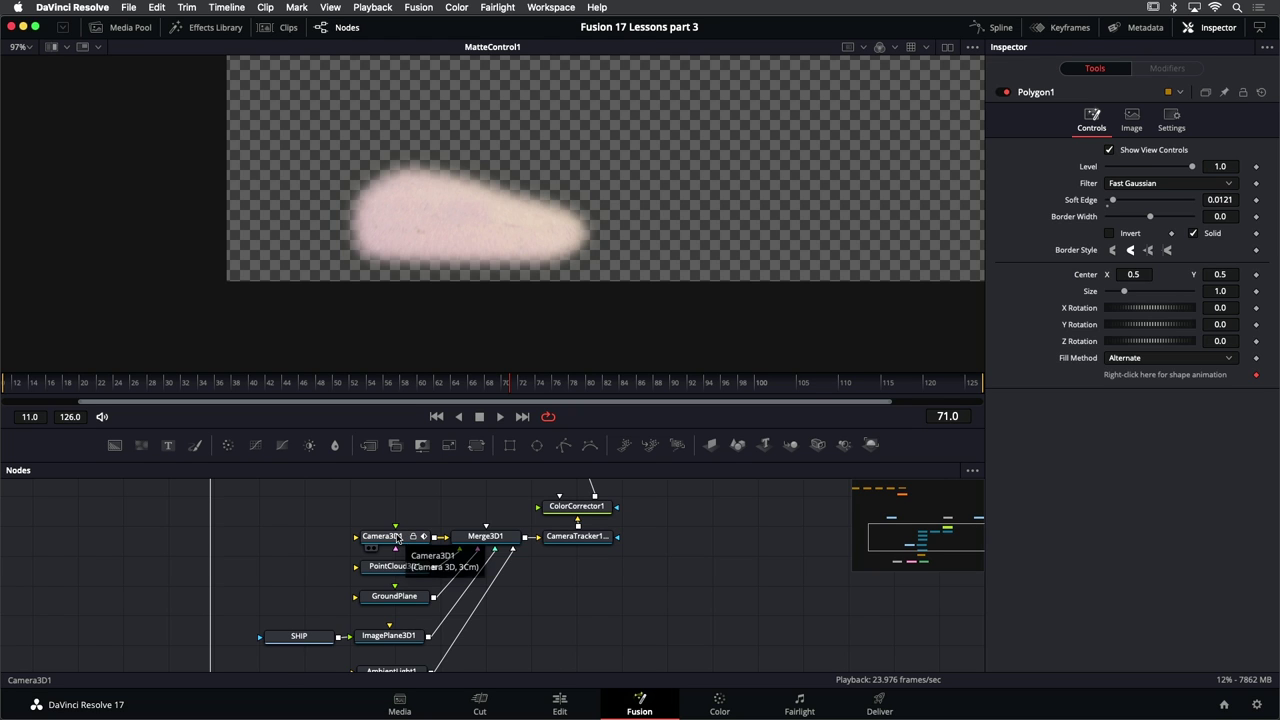
click(397, 537)
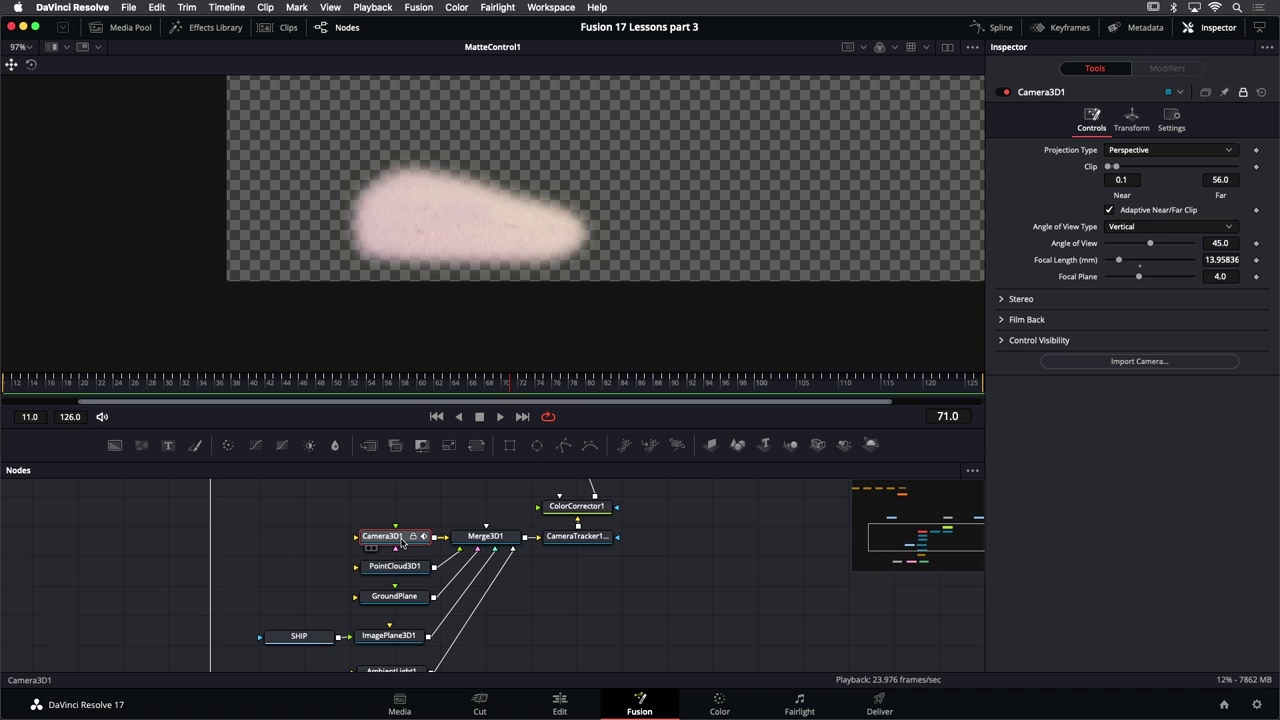
scroll(420, 555, down, 2)
scroll(440, 562, up, 3)
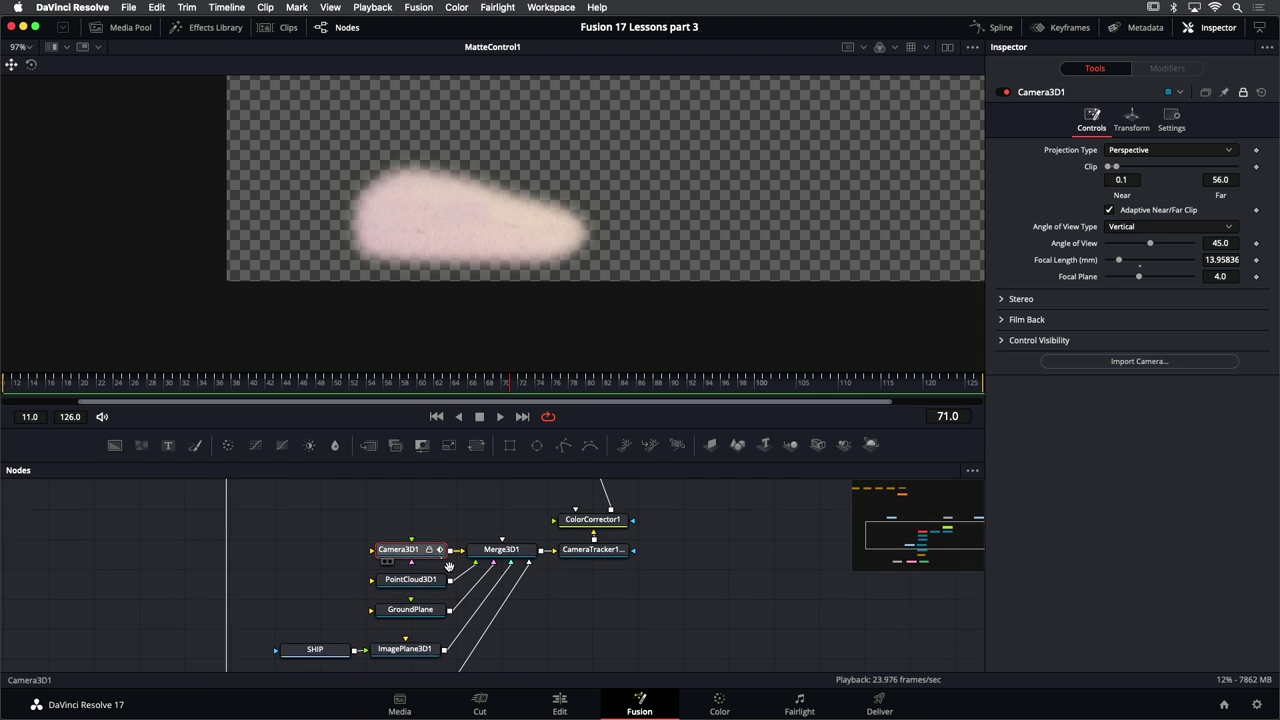
scroll(449, 567, up, 3)
key(ctrl+v)
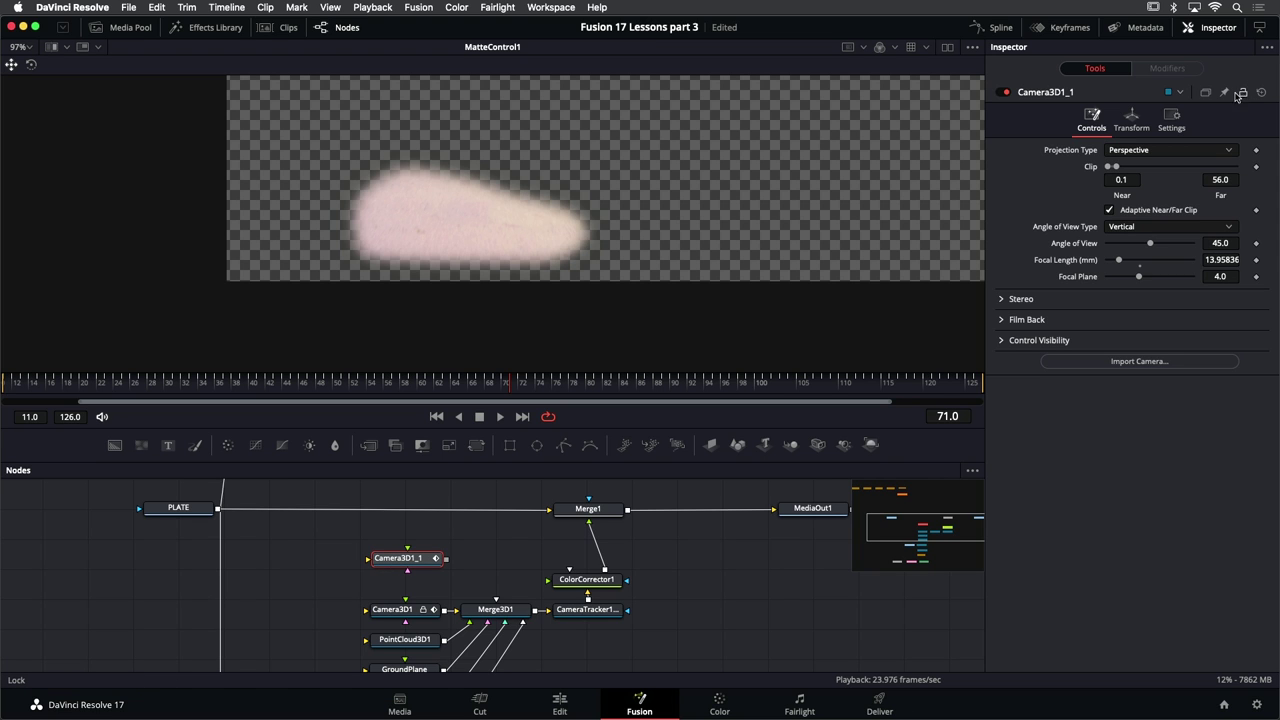
right_click(1058, 93)
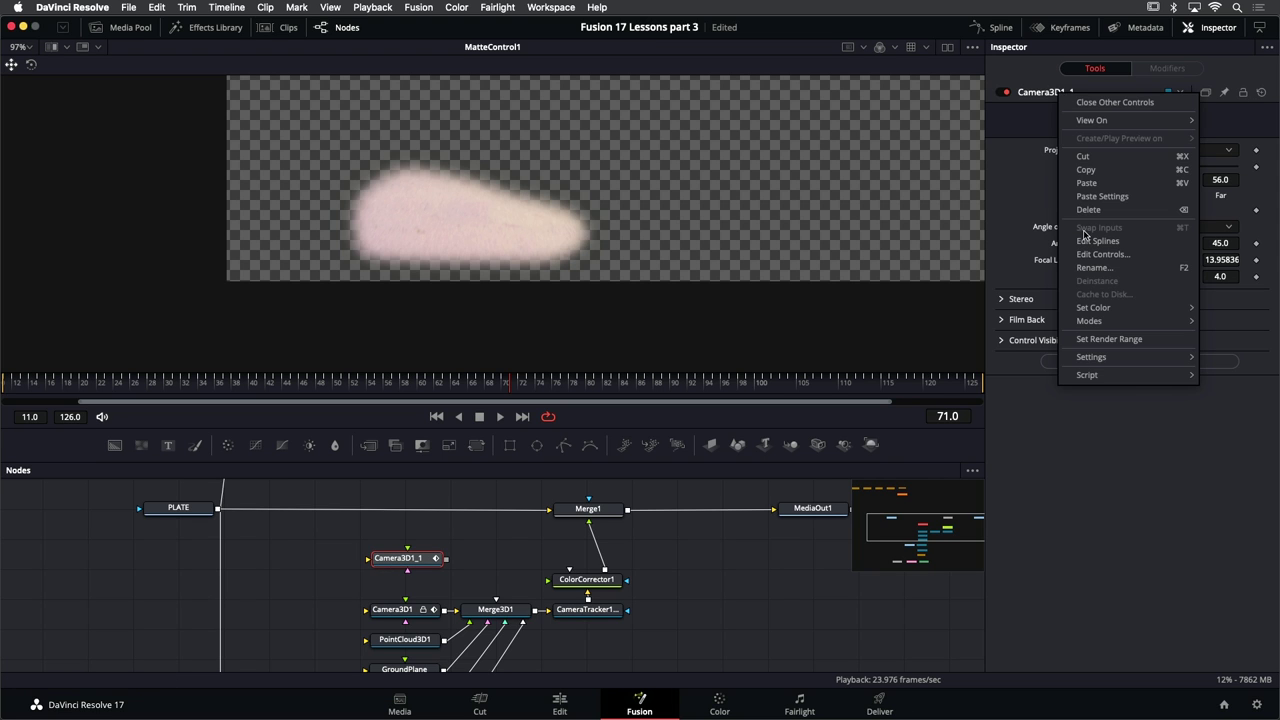
click(1094, 267)
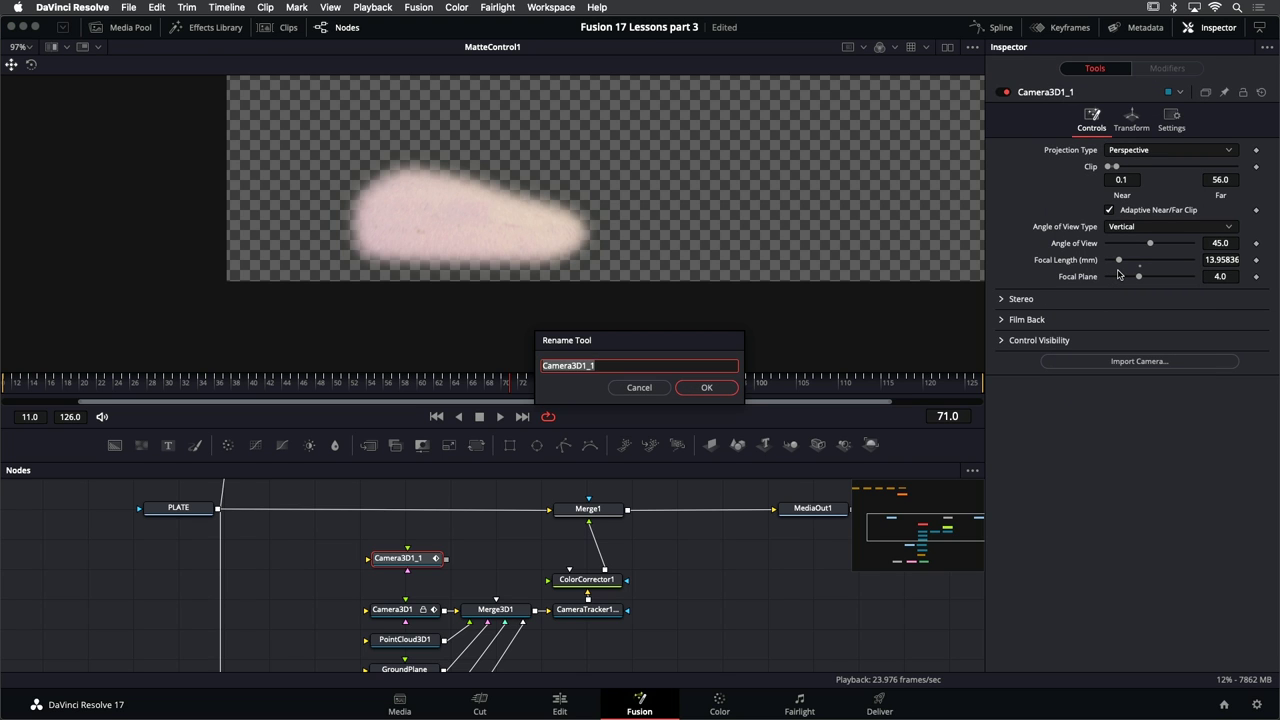
text(CAM_fr71)
click(704, 388)
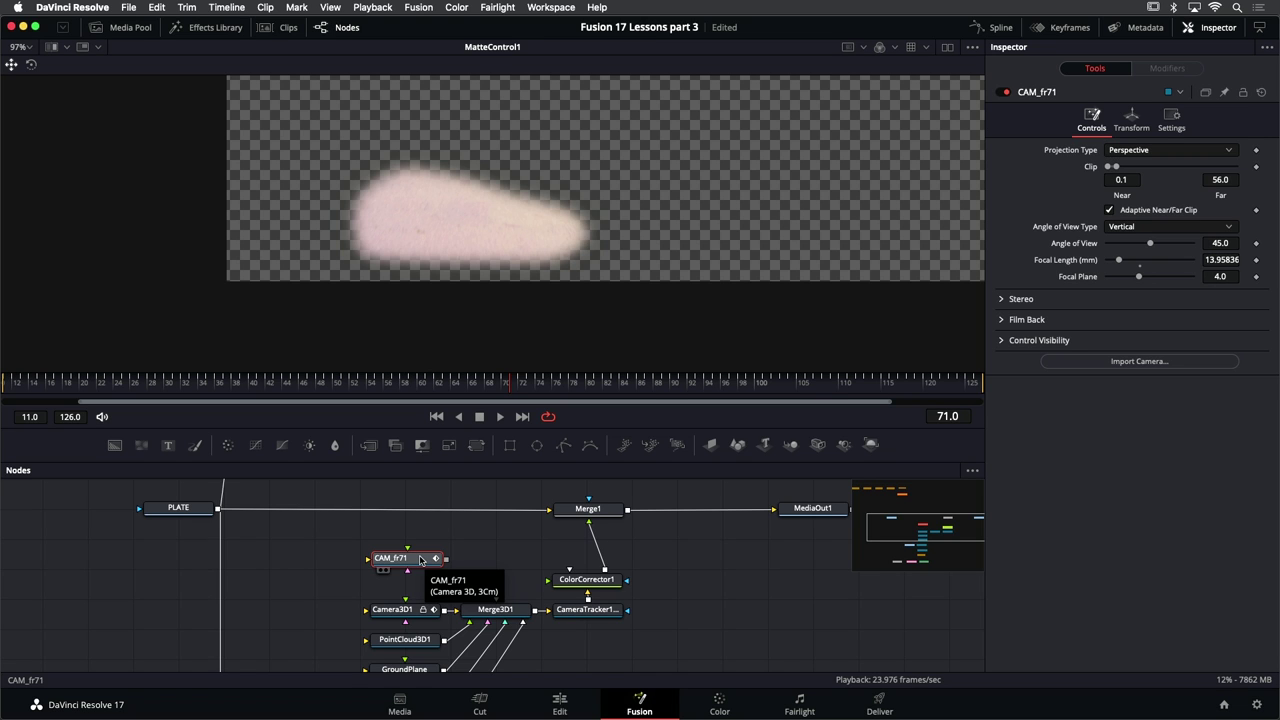
Remove all Translate Group and Rotate Group animation from CAM_fr71's Transform settings
click(1129, 125)
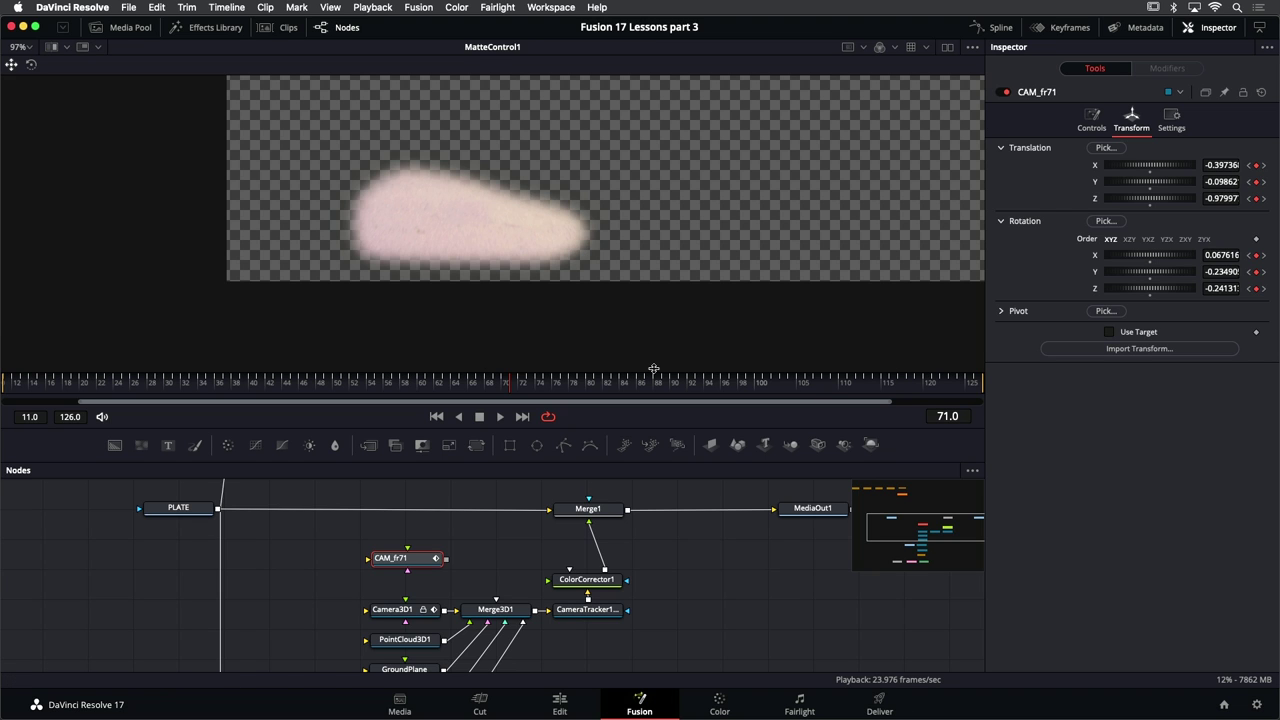
right_click(1035, 152)
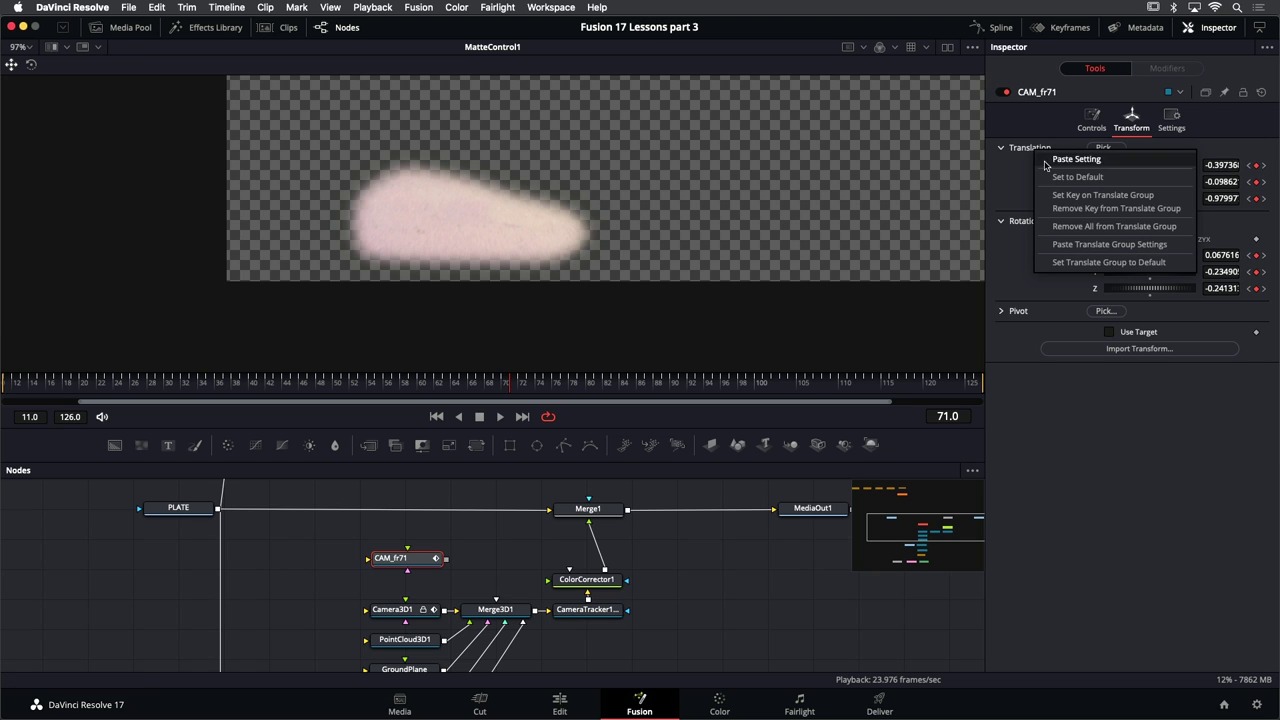
click(1145, 228)
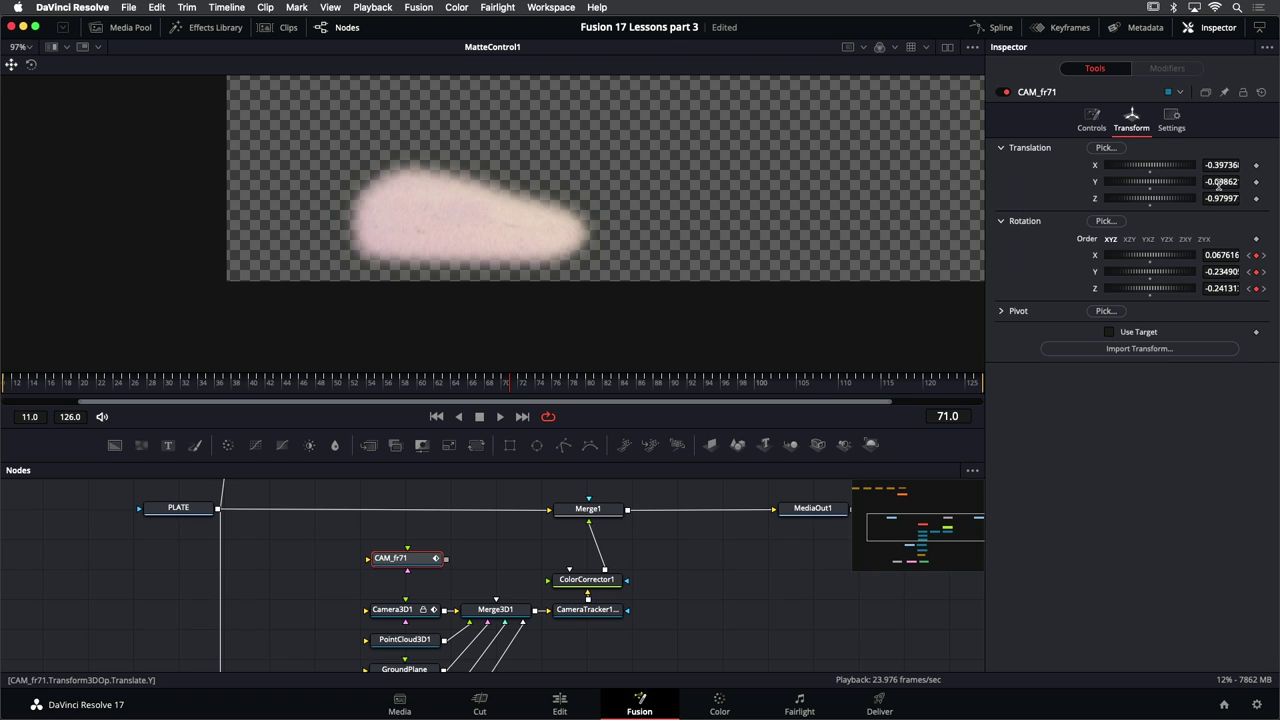
right_click(1029, 222)
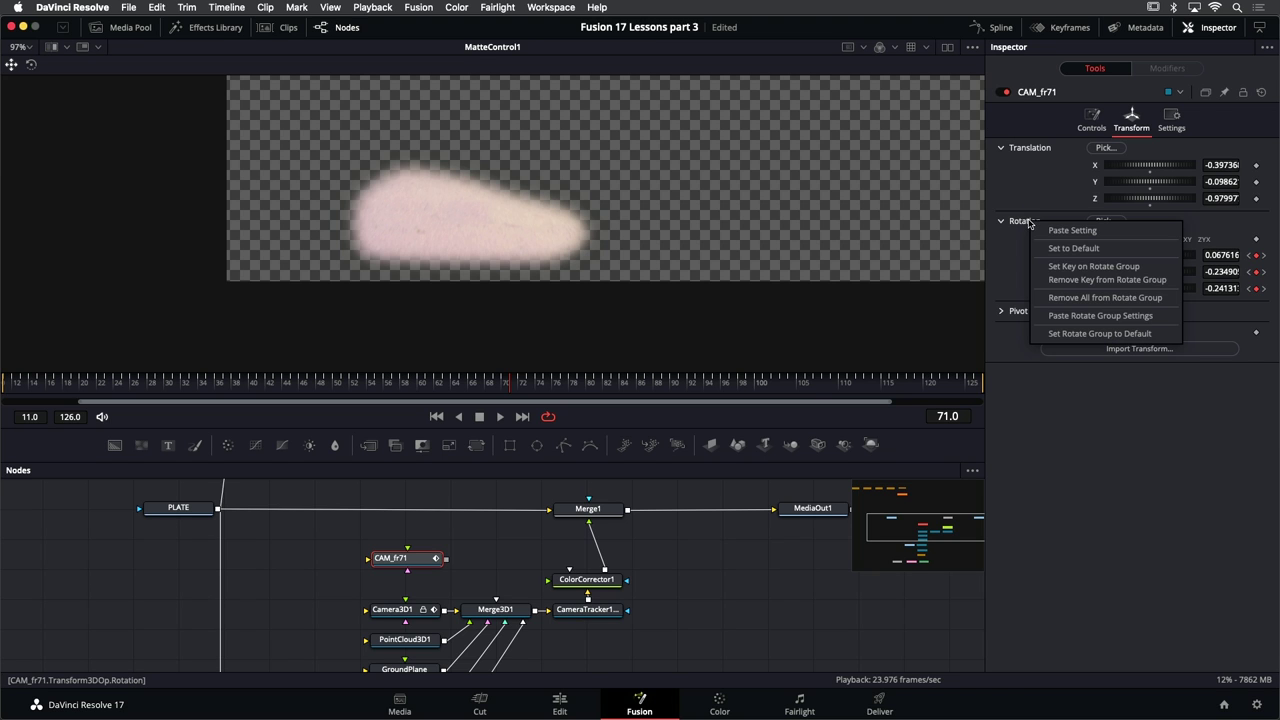
click(1064, 297)
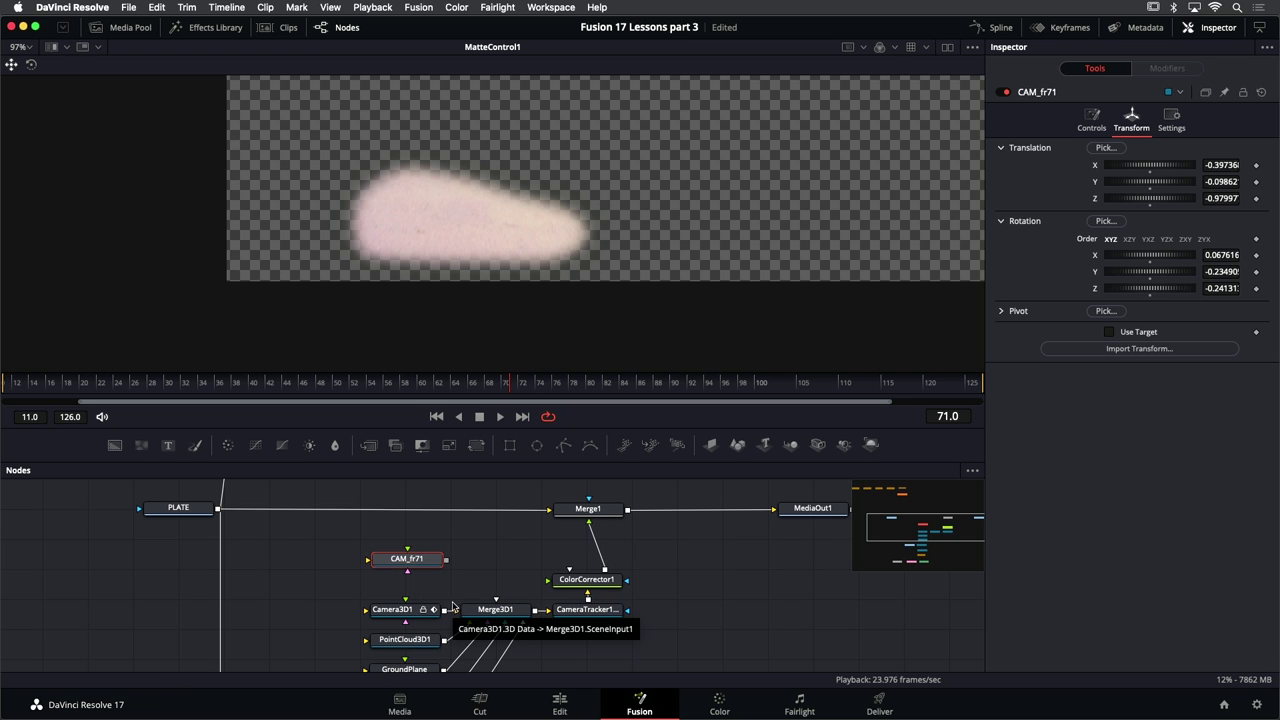
scroll(462, 549, up, 1)
Move CAM_fr71 beside MatteControl1 and link MatteControl1's output to the camera's image input
drag(423, 566, 723, 614)
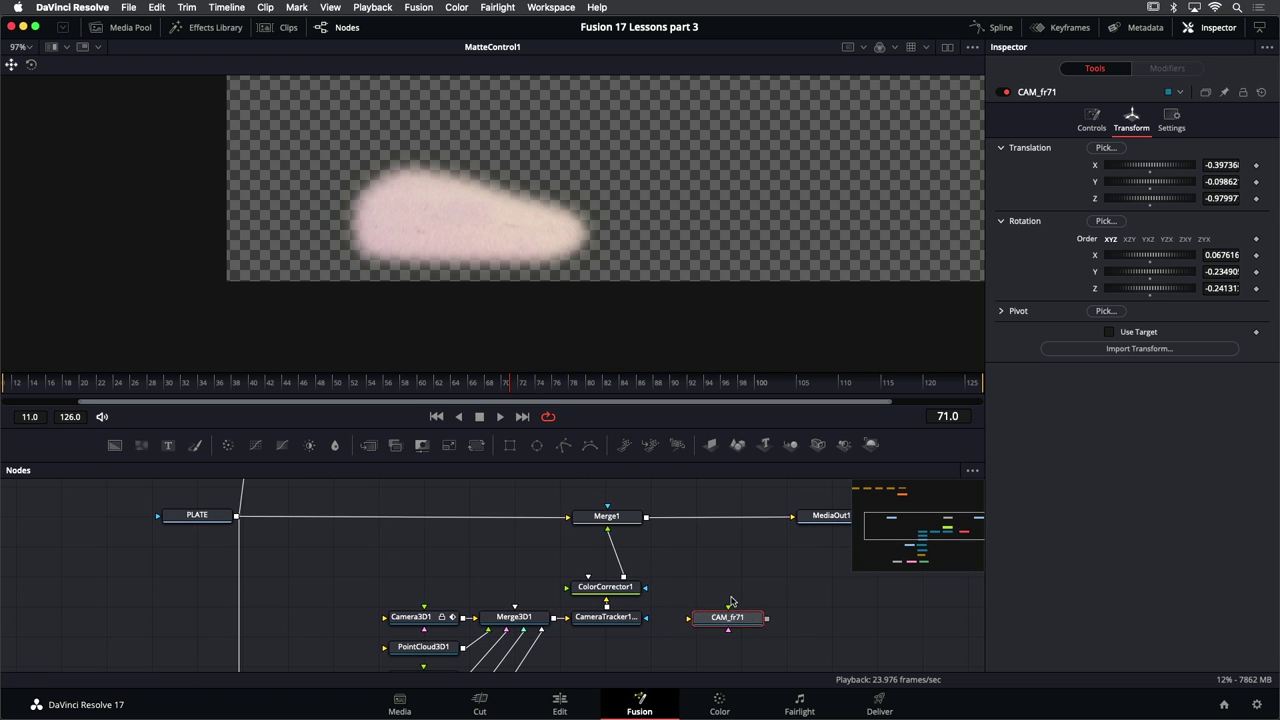
scroll(720, 564, down, 5)
scroll(718, 570, down, 3)
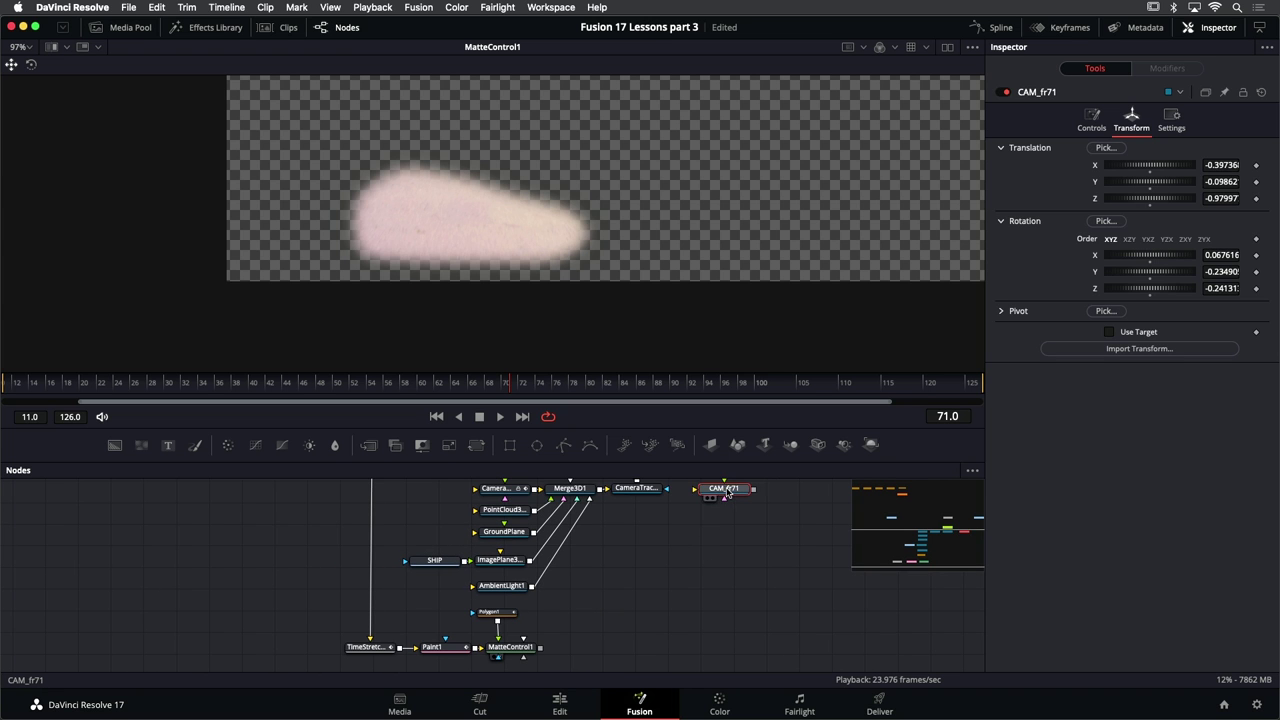
scroll(622, 618, up, 4)
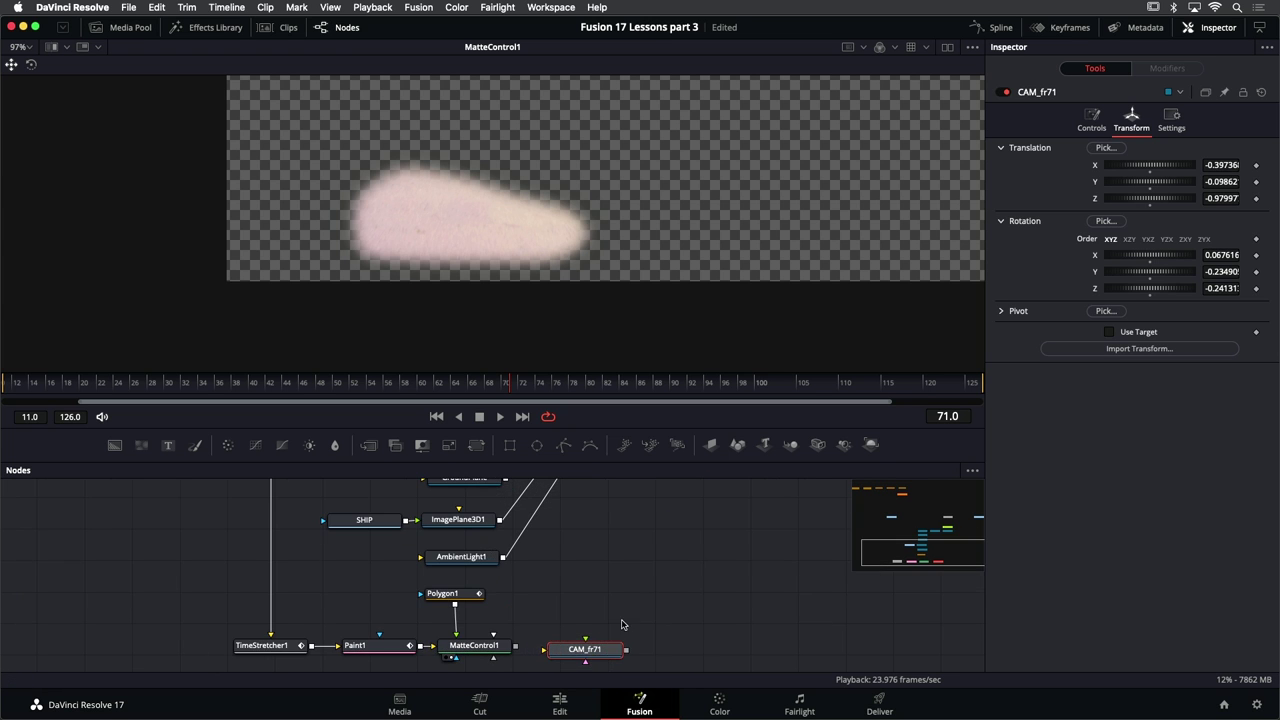
click(617, 614)
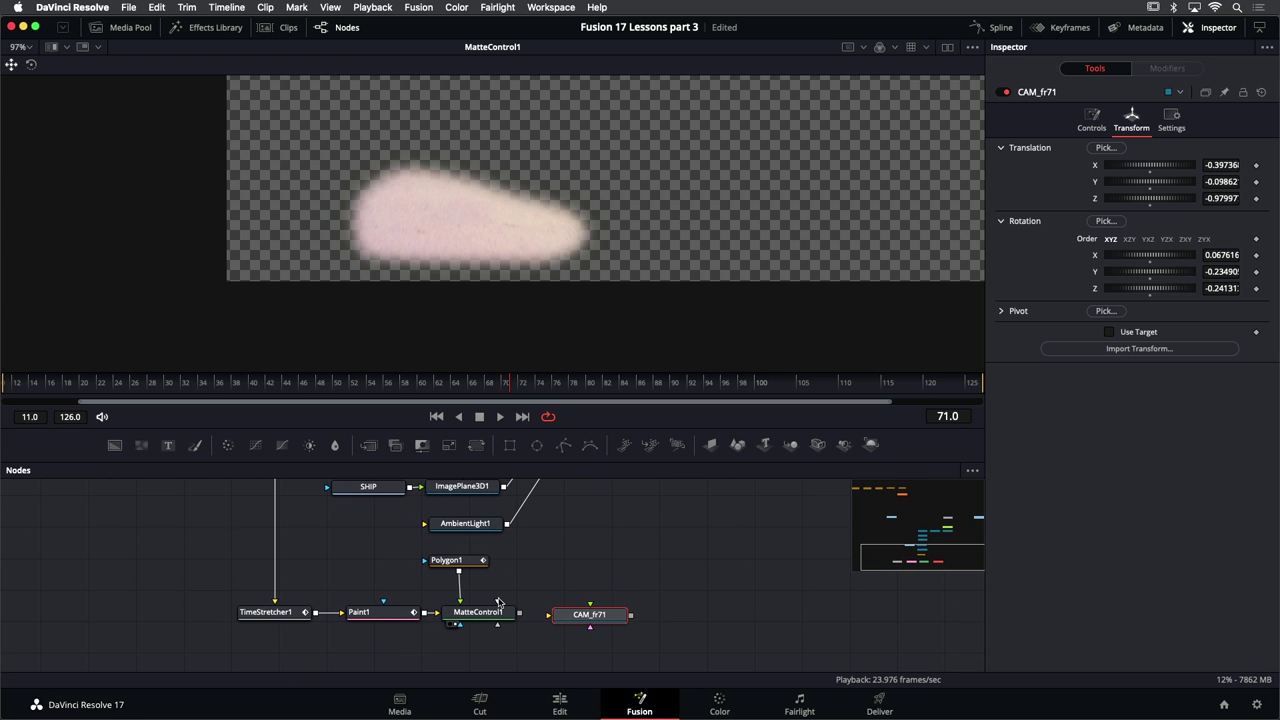
drag(520, 612, 595, 619)
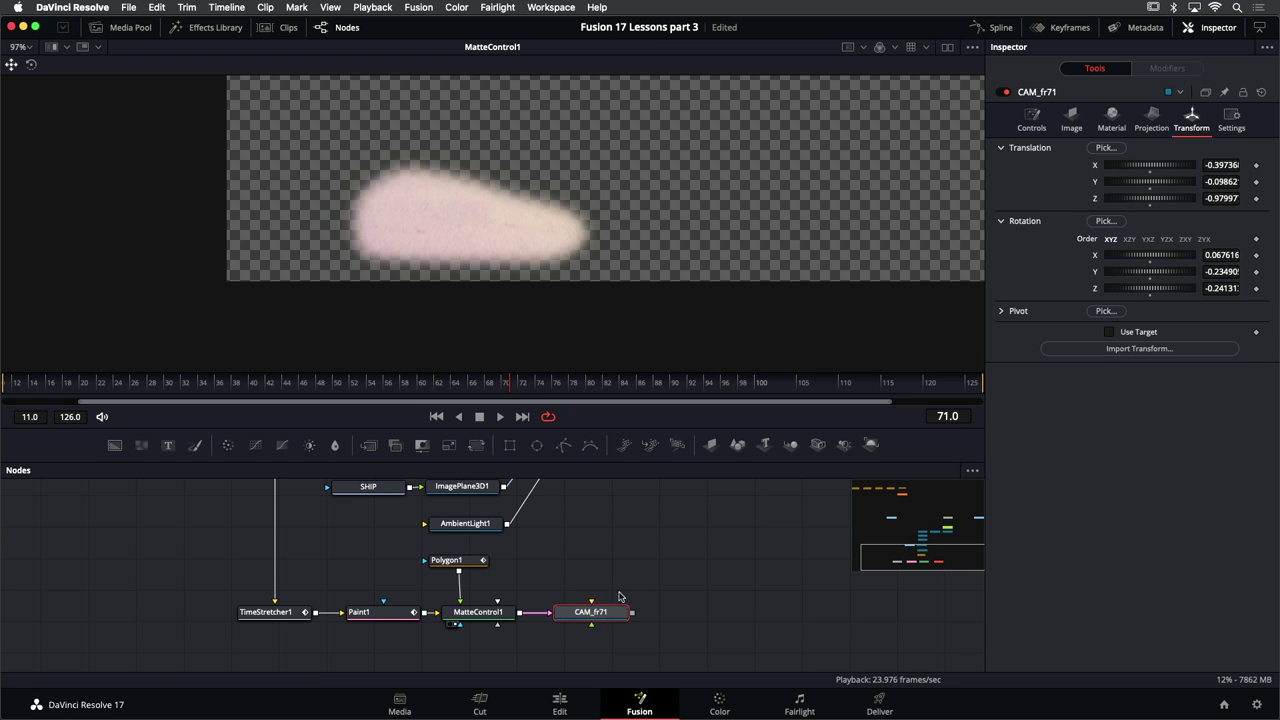
scroll(700, 571, up, 2)
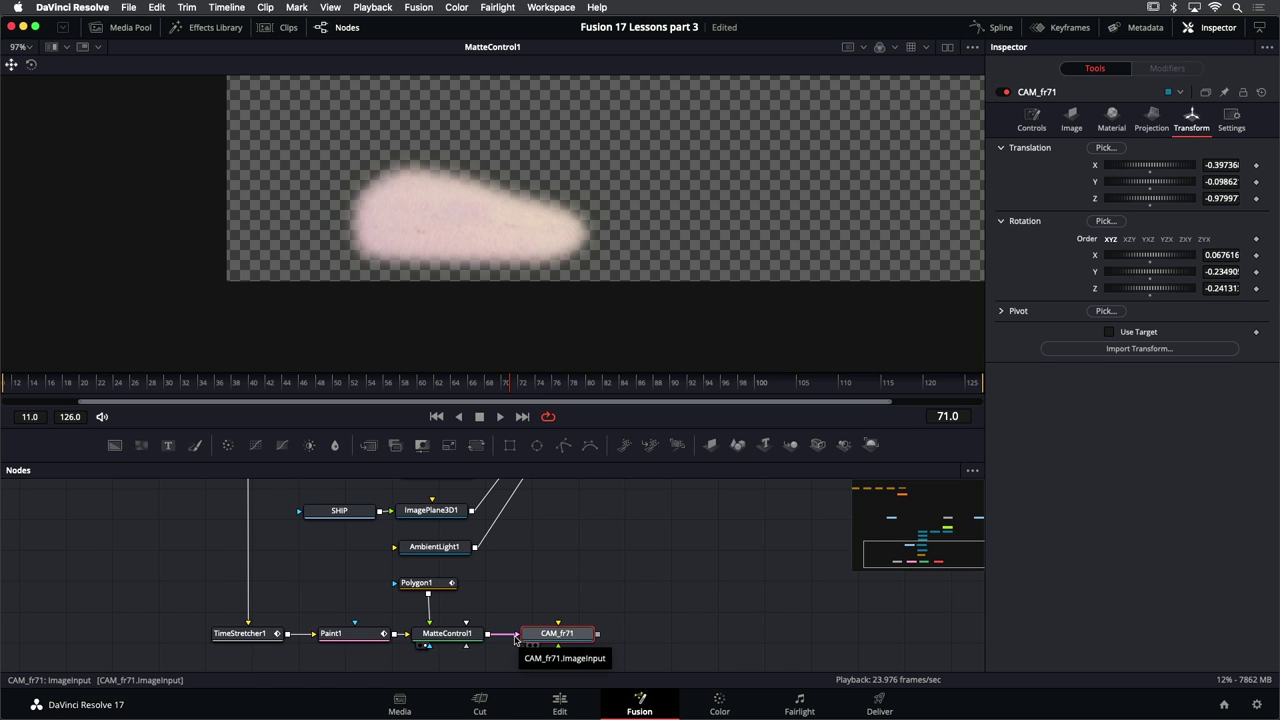
drag(515, 640, 629, 644)
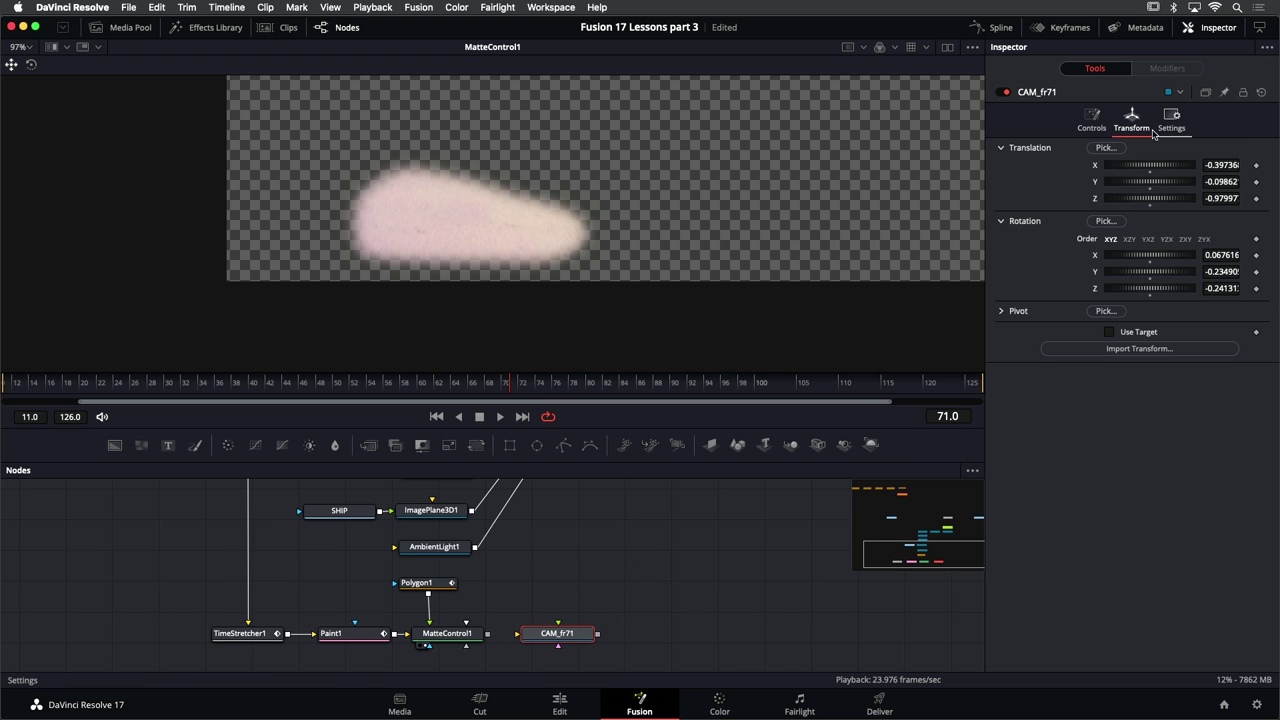
drag(488, 633, 567, 638)
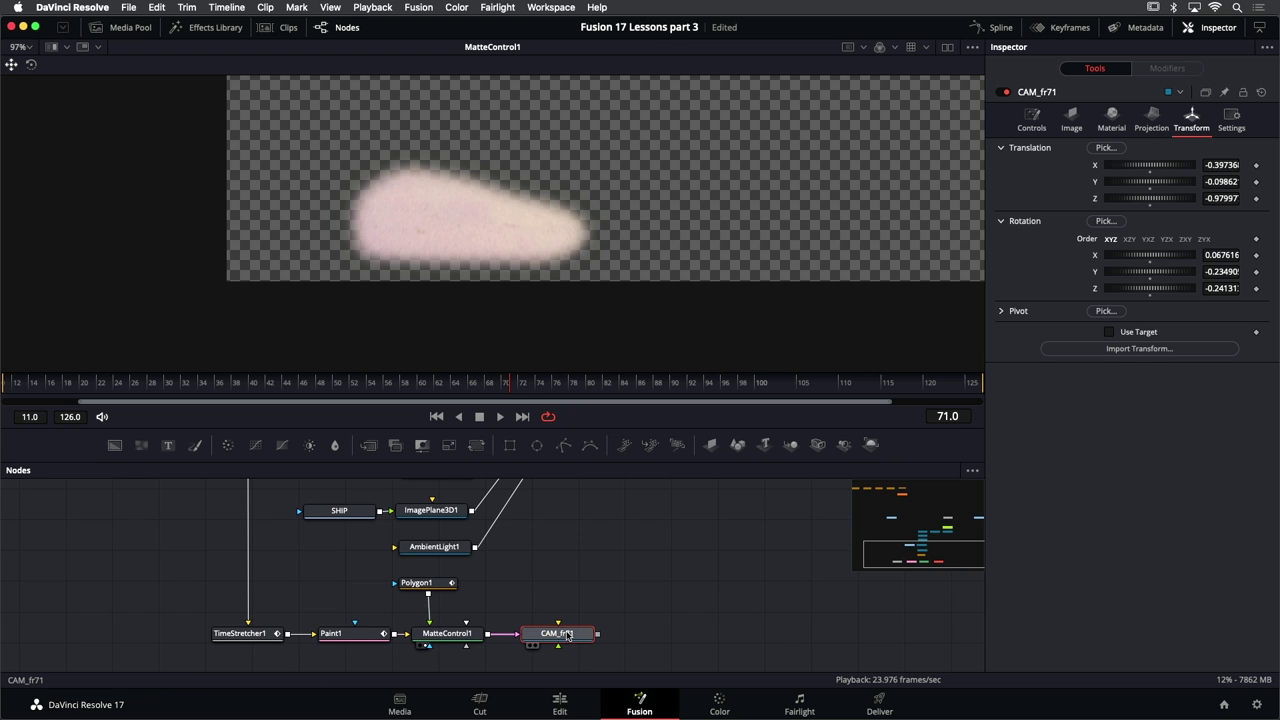
Switch CAM_fr71's Projection Mode from Ambient Light to Texture
click(1155, 118)
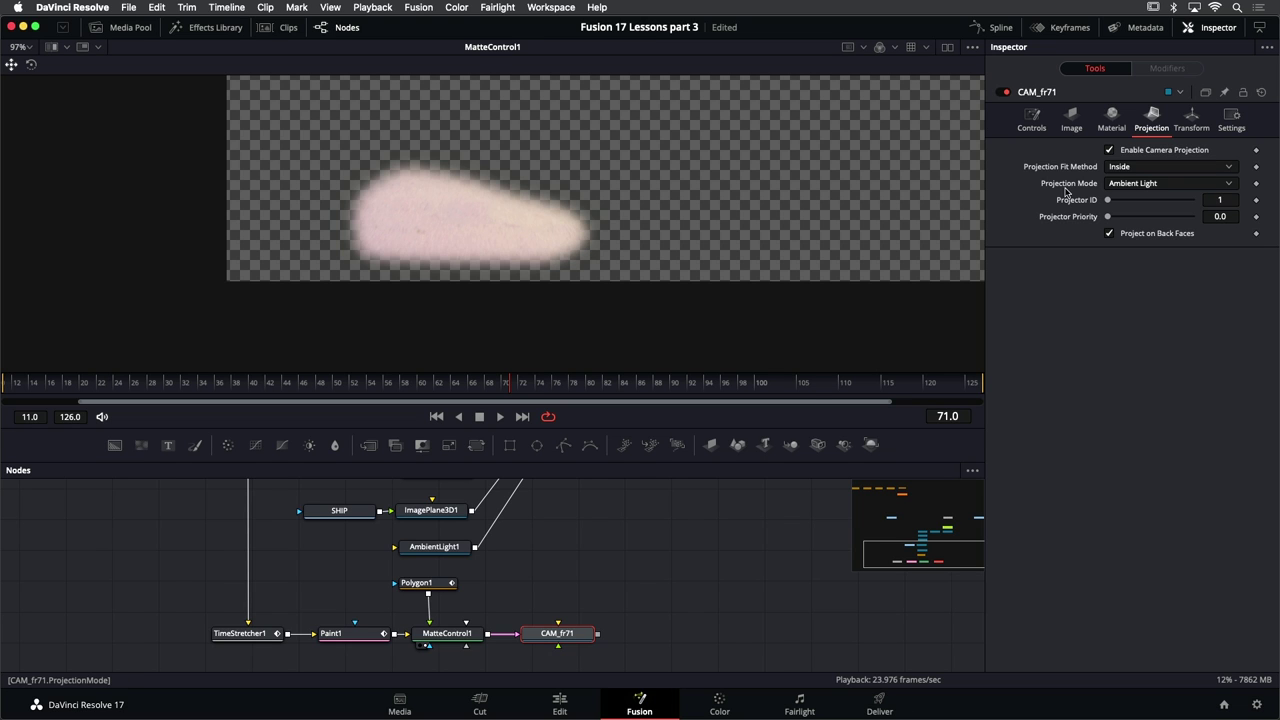
click(1160, 185)
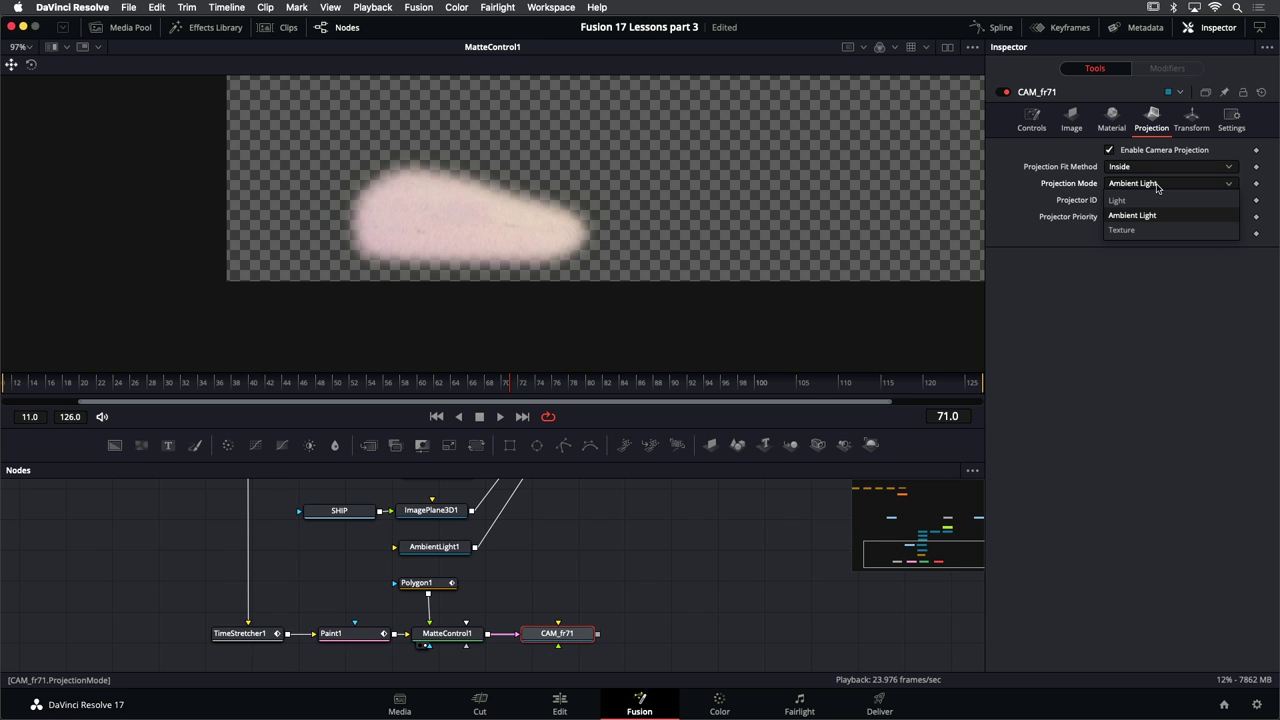
click(1147, 229)
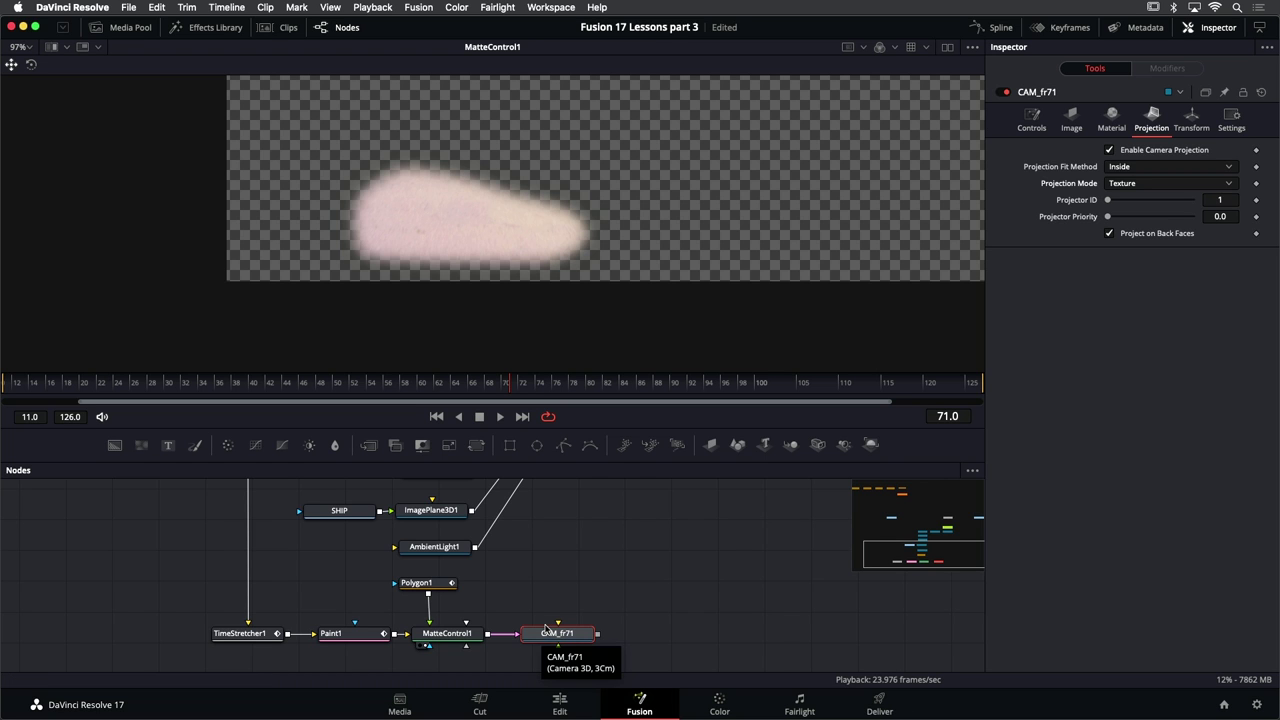
Connect CAM_fr71 into Merge3D1, view the Merge3D1 scene, and save the project
scroll(600, 605, down, 3)
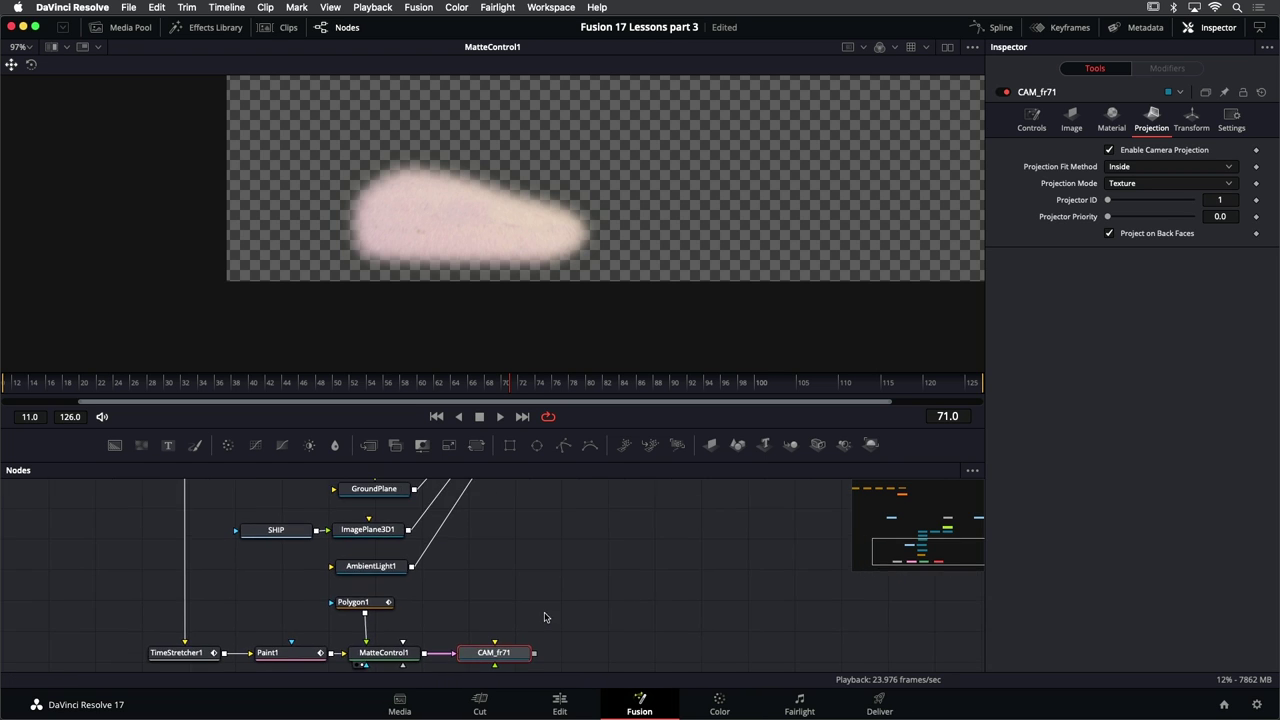
scroll(536, 620, up, 3)
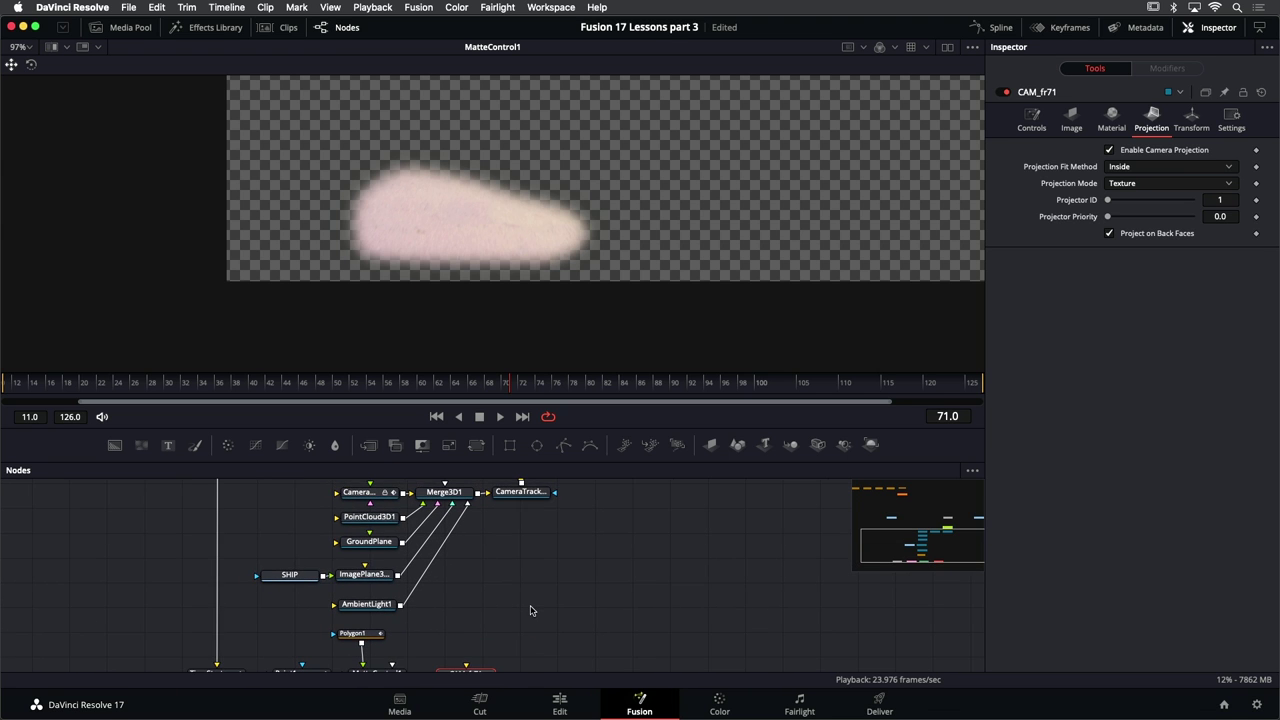
scroll(527, 612, down, 1)
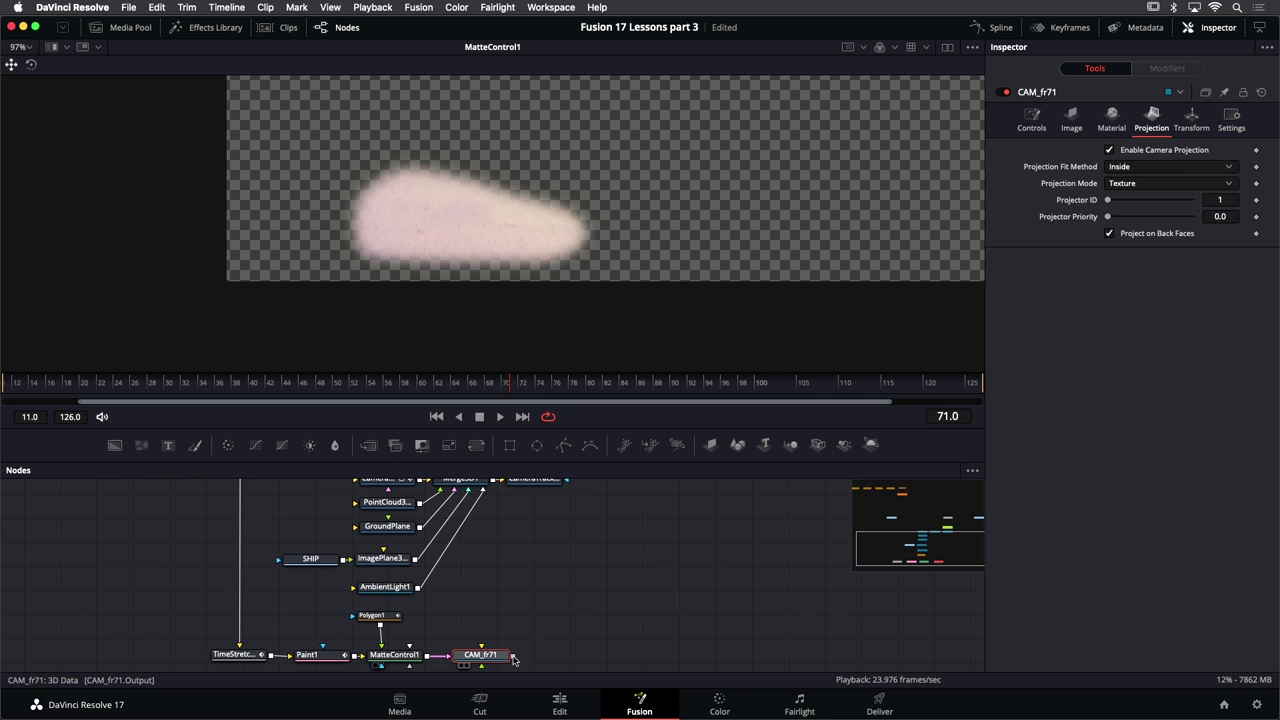
drag(514, 656, 481, 486)
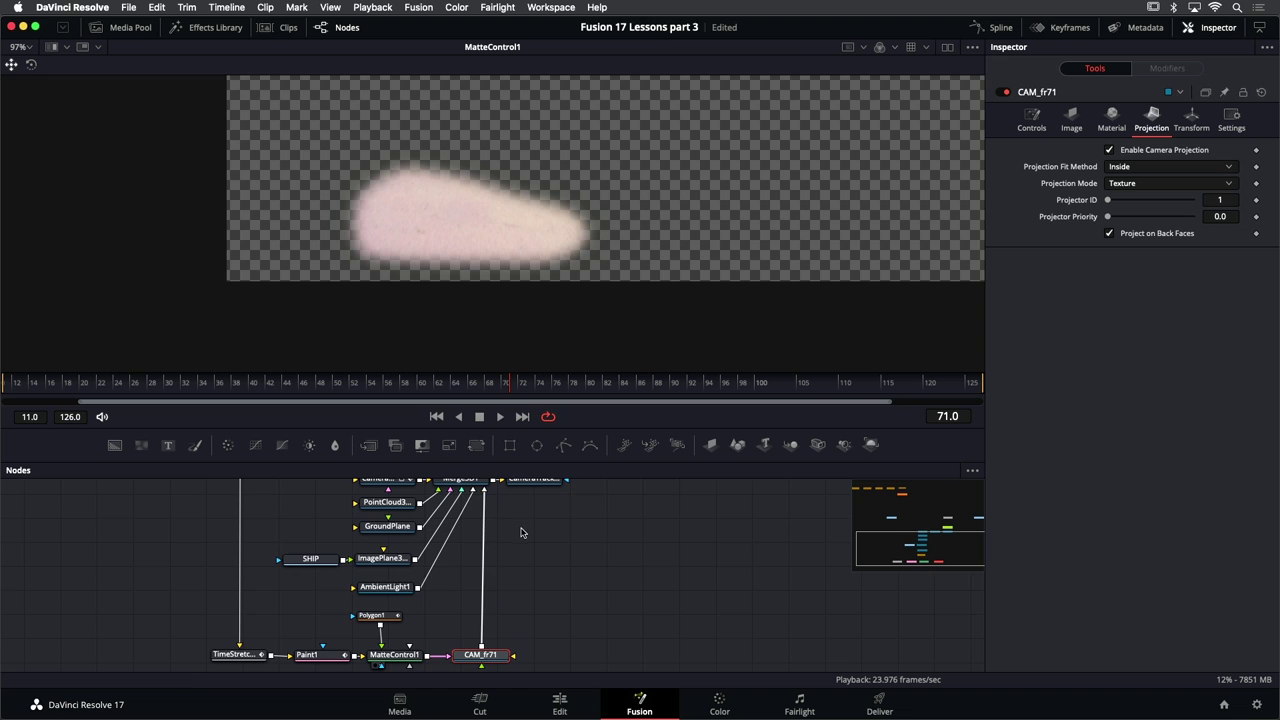
scroll(474, 498, up, 2)
click(476, 506)
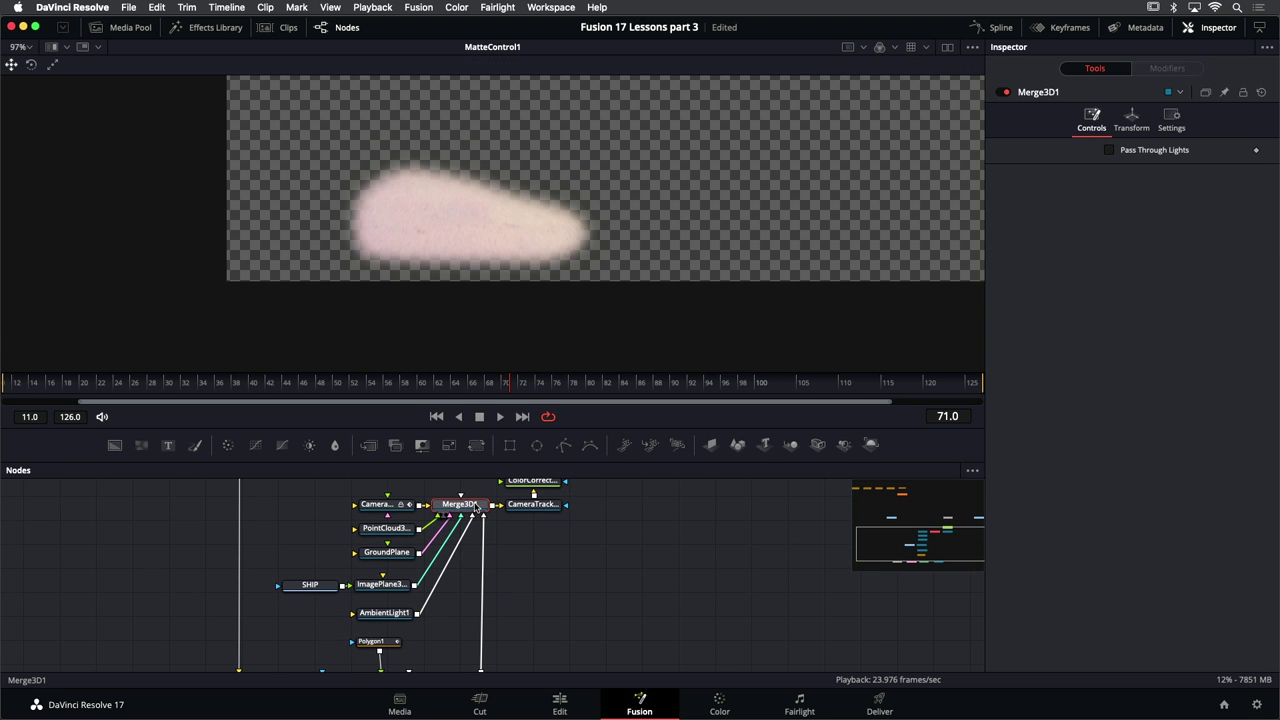
key(1)
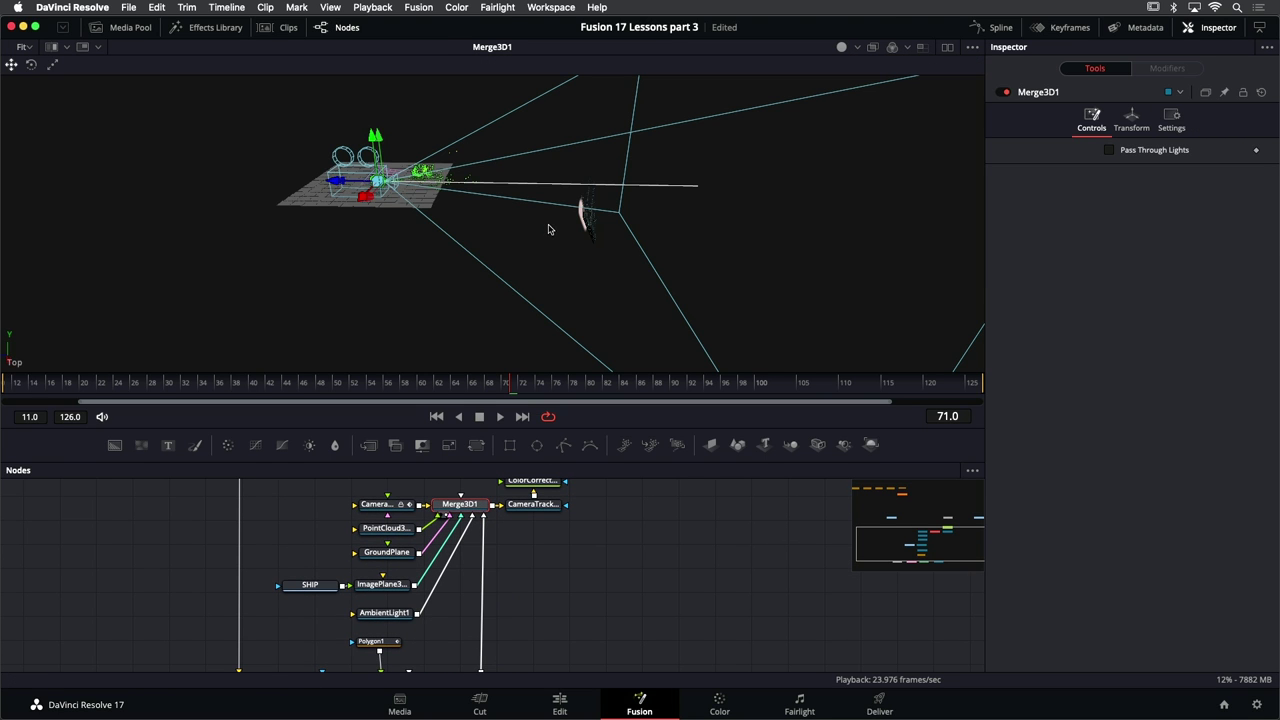
mouse_move(545, 227)
mouse_down()
mouse_move(589, 234)
mouse_move(600, 206)
mouse_move(537, 241)
mouse_move(531, 200)
mouse_move(503, 220)
mouse_move(491, 211)
mouse_move(514, 209)
mouse_move(498, 224)
mouse_move(537, 249)
mouse_move(530, 227)
mouse_up()
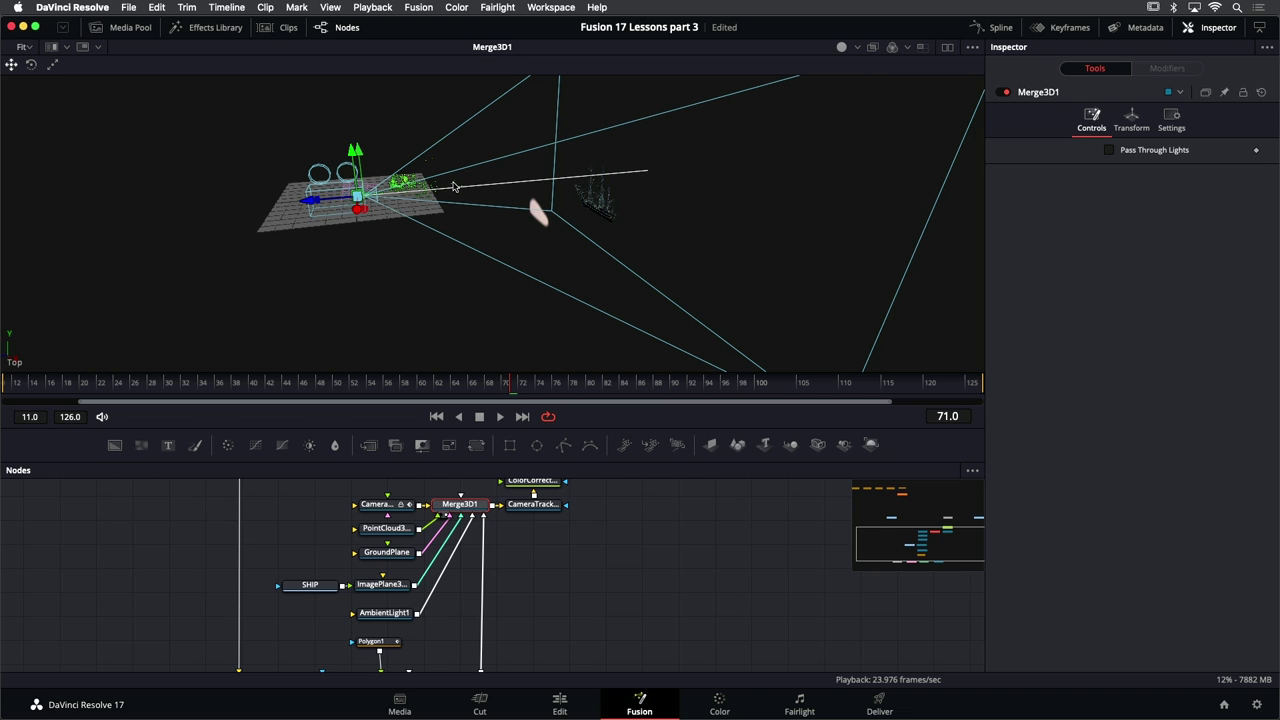
key(super+s)
Set the viewer to look through Camera3D1
right_click(453, 287)
mouse_move(463, 298)
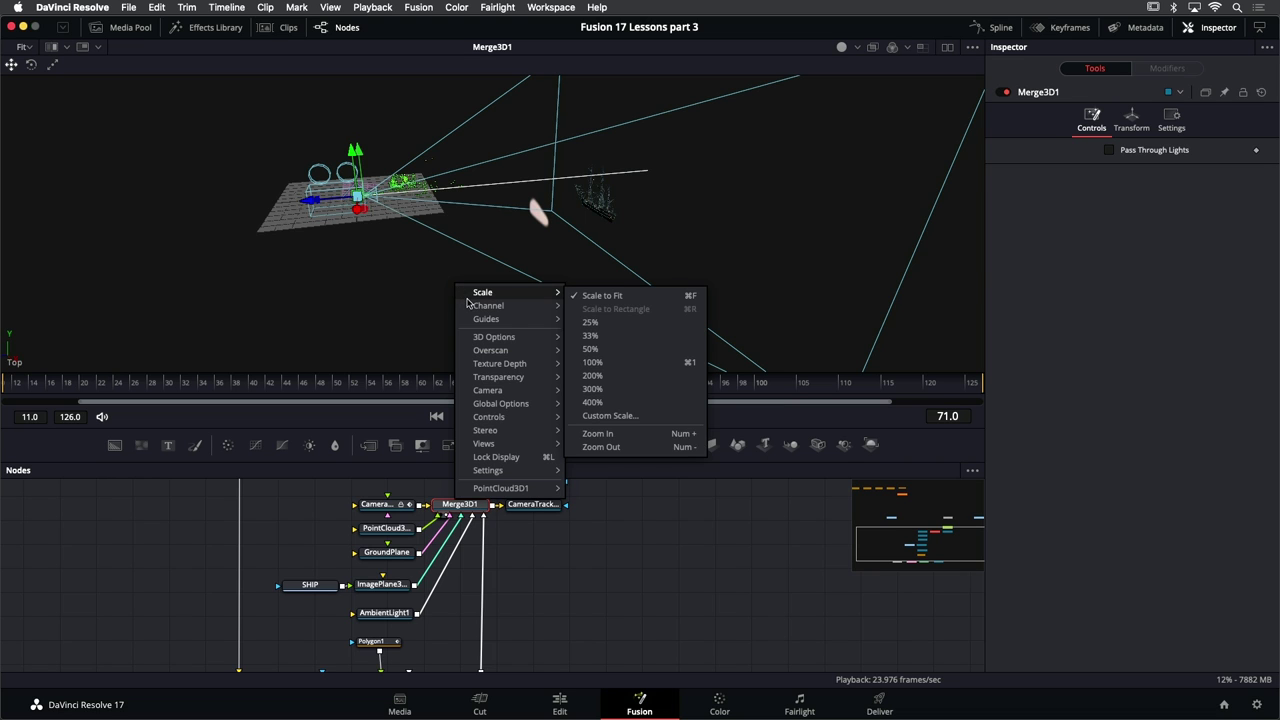
mouse_move(489, 340)
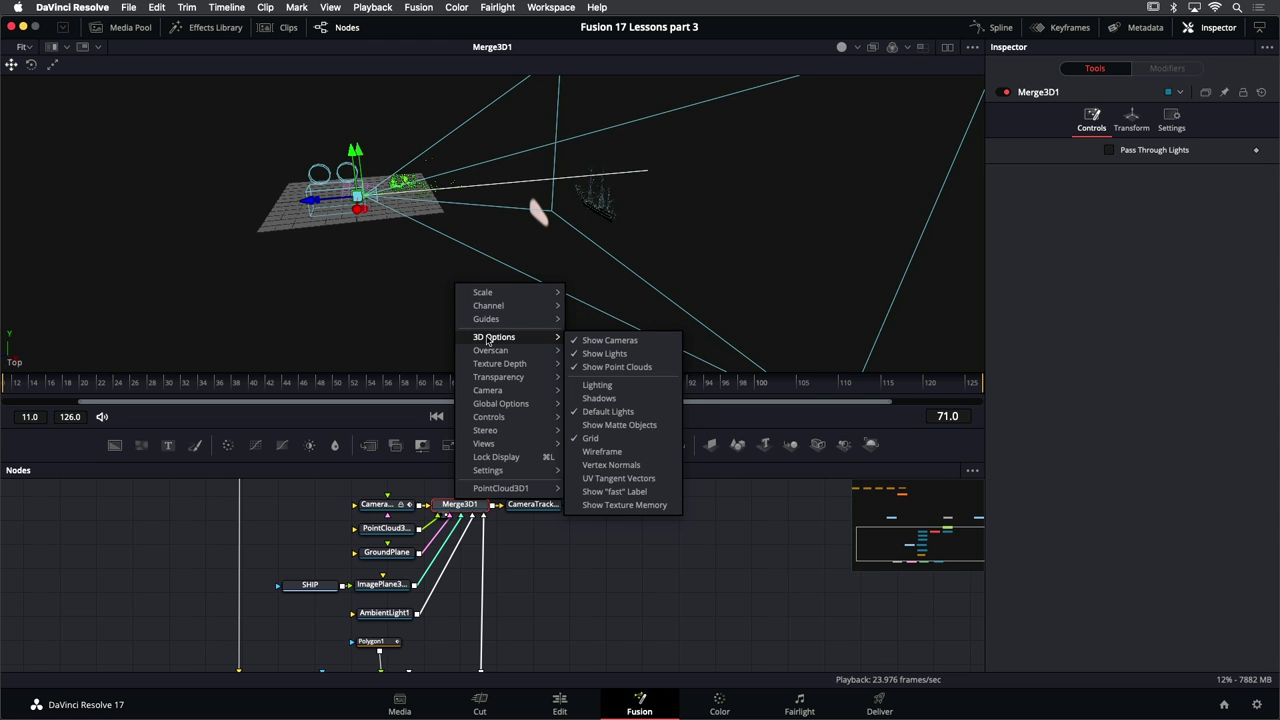
mouse_move(490, 390)
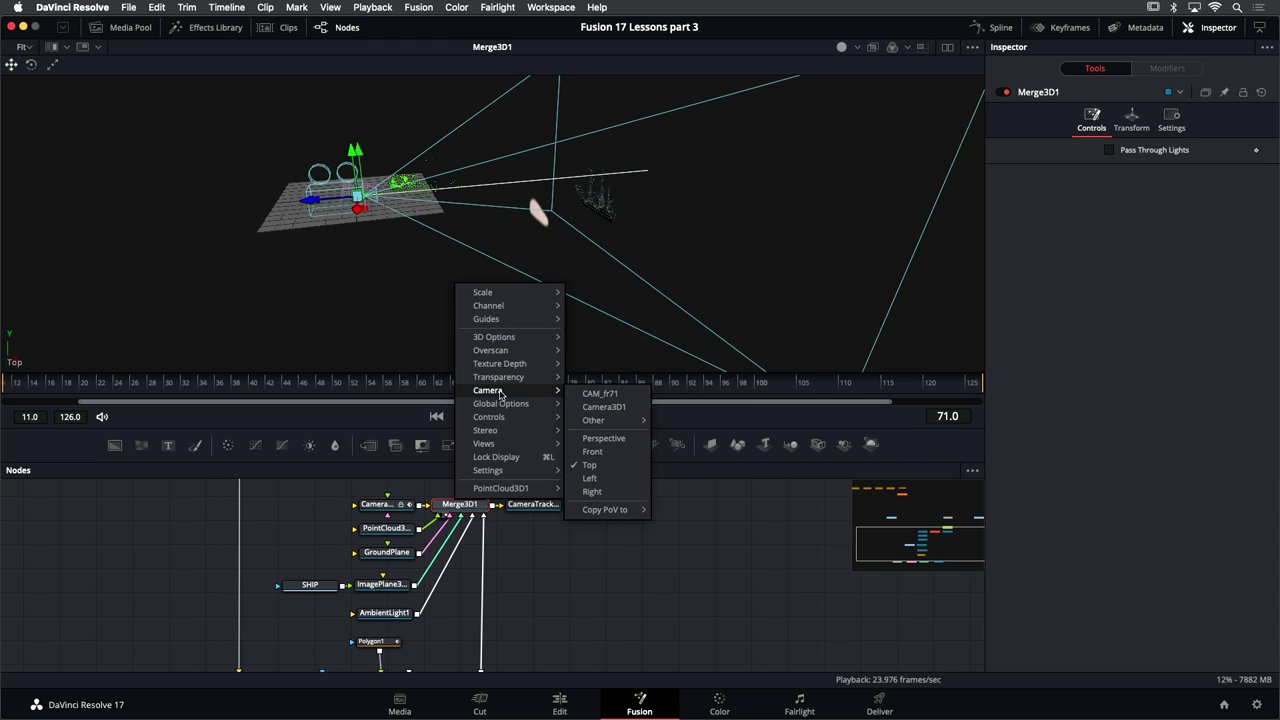
click(604, 407)
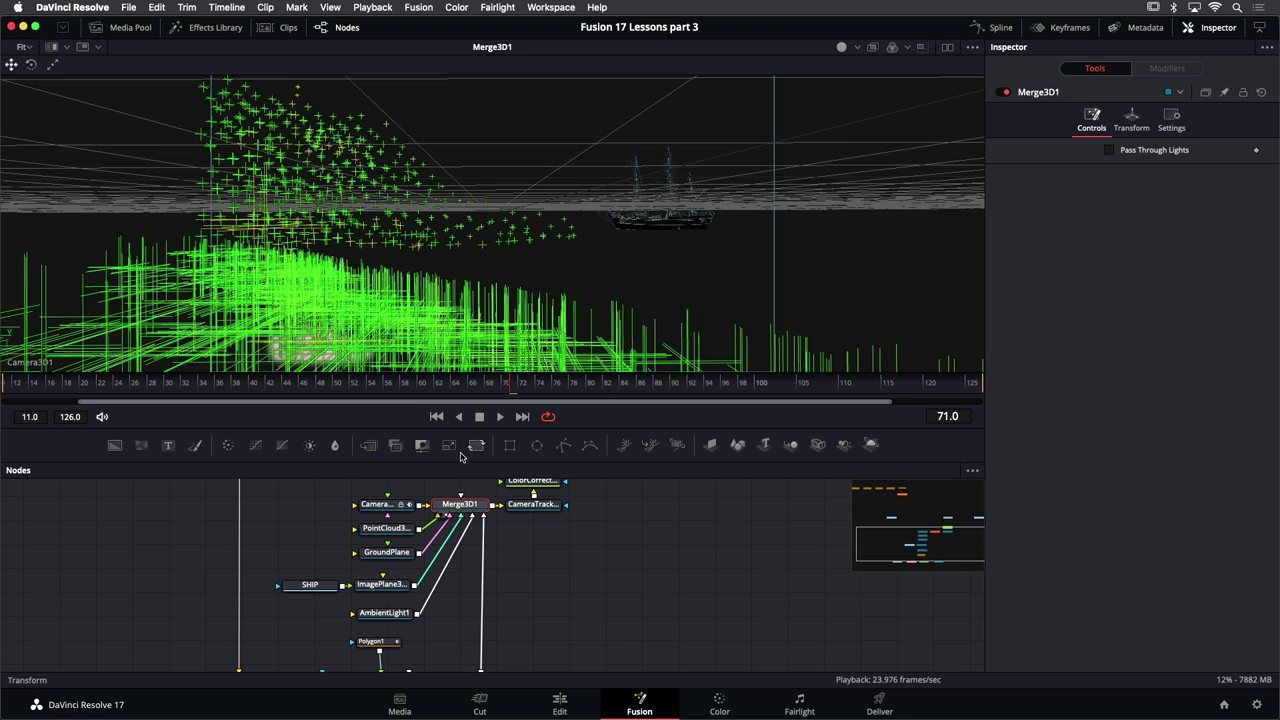
Connect the PLATE output to the Camera3D node
drag(373, 508, 391, 562)
scroll(391, 562, up, 3)
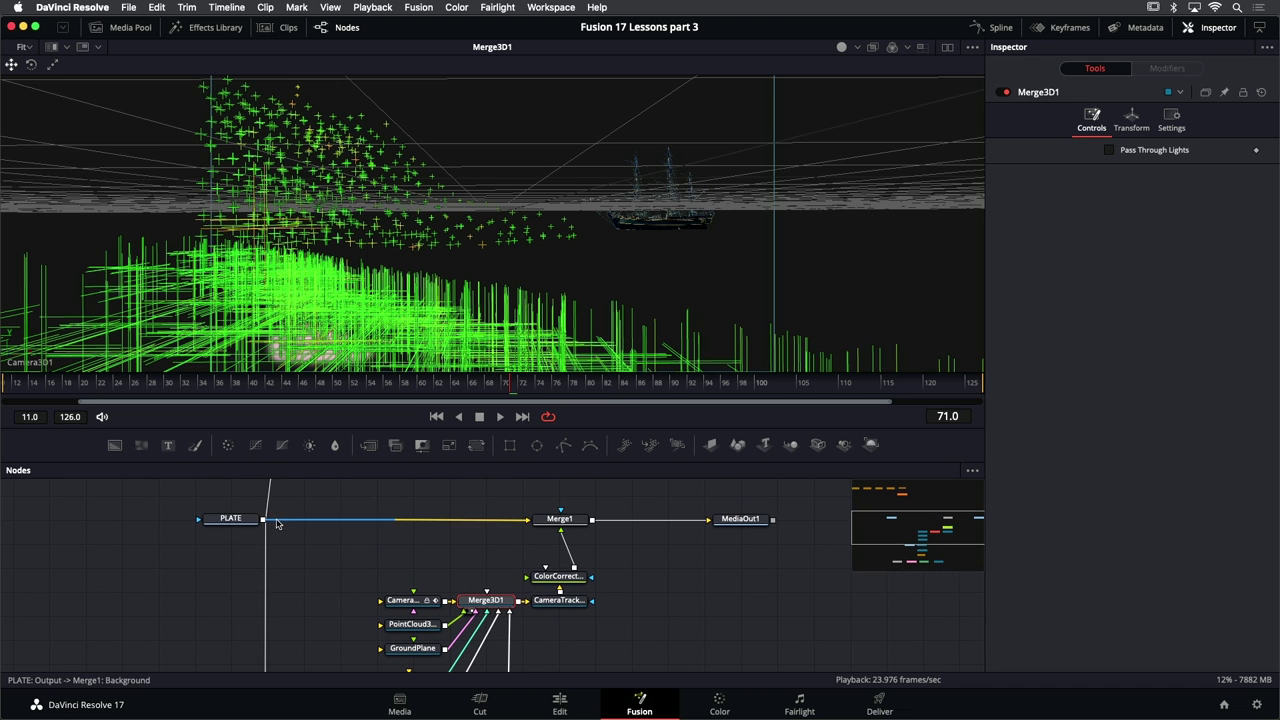
drag(262, 520, 407, 606)
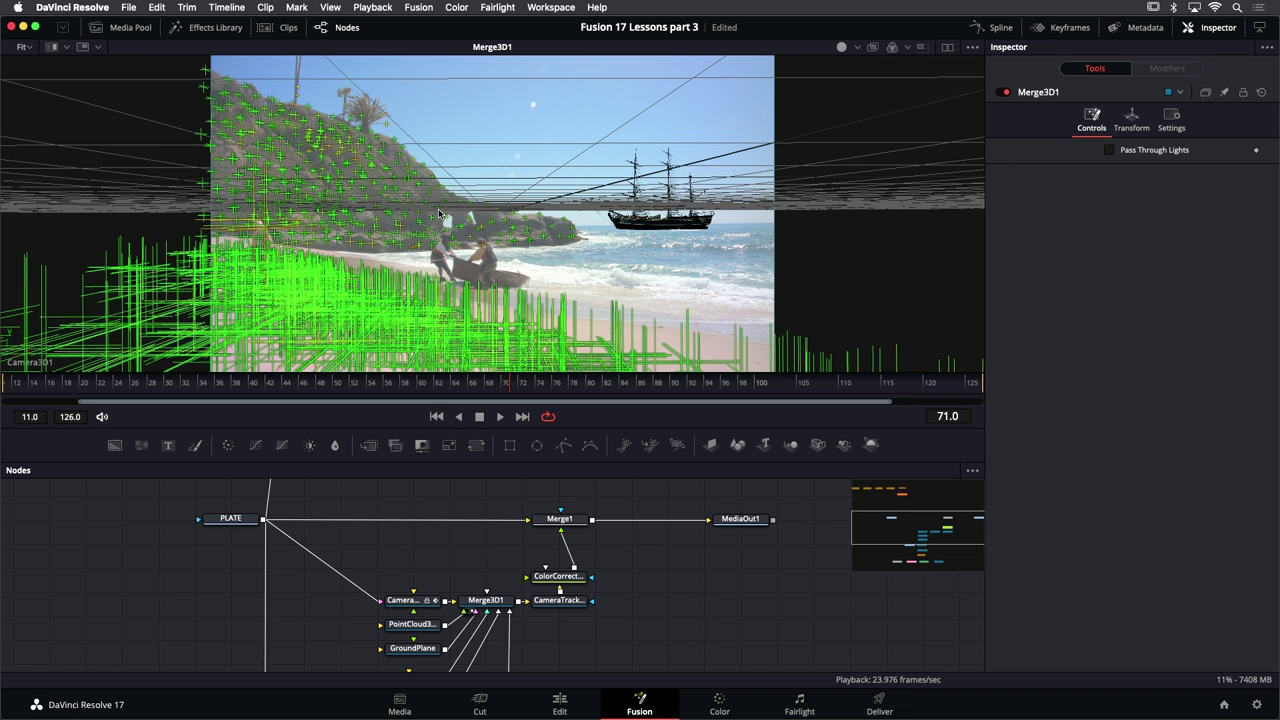
scroll(411, 560, down, 2)
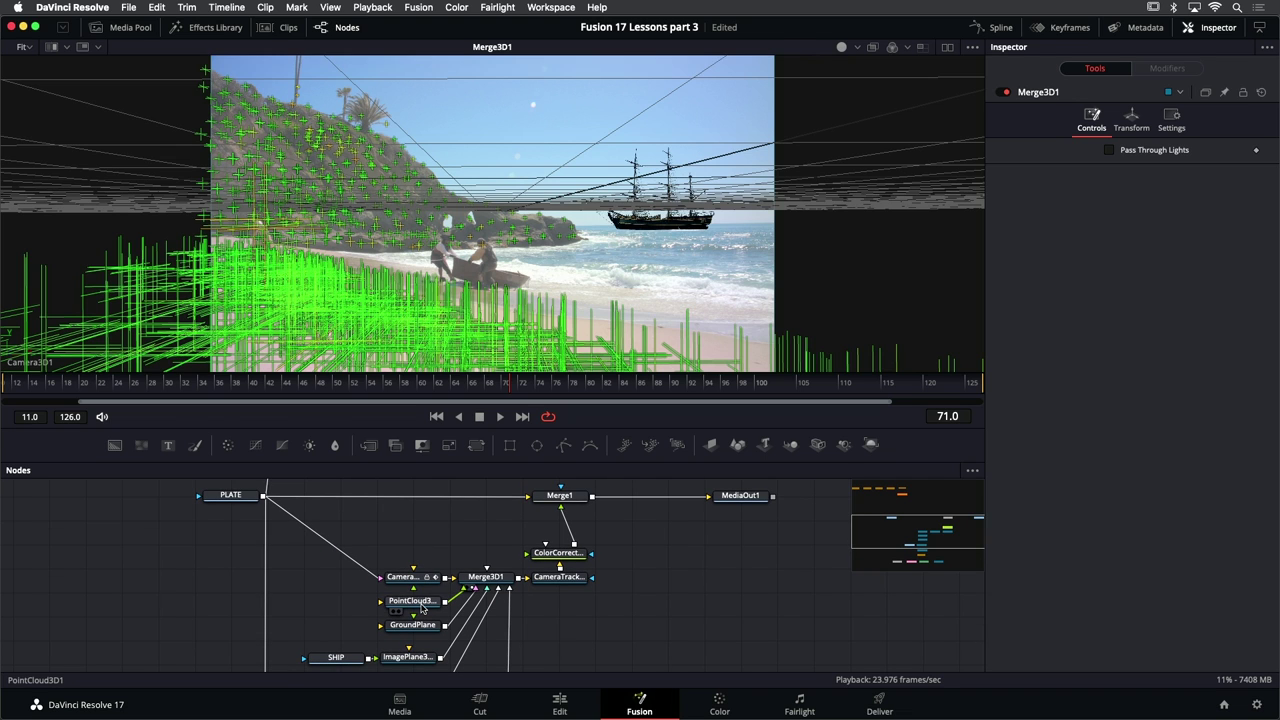
Set PointCloud3D1's marker Size to 0.005
click(421, 603)
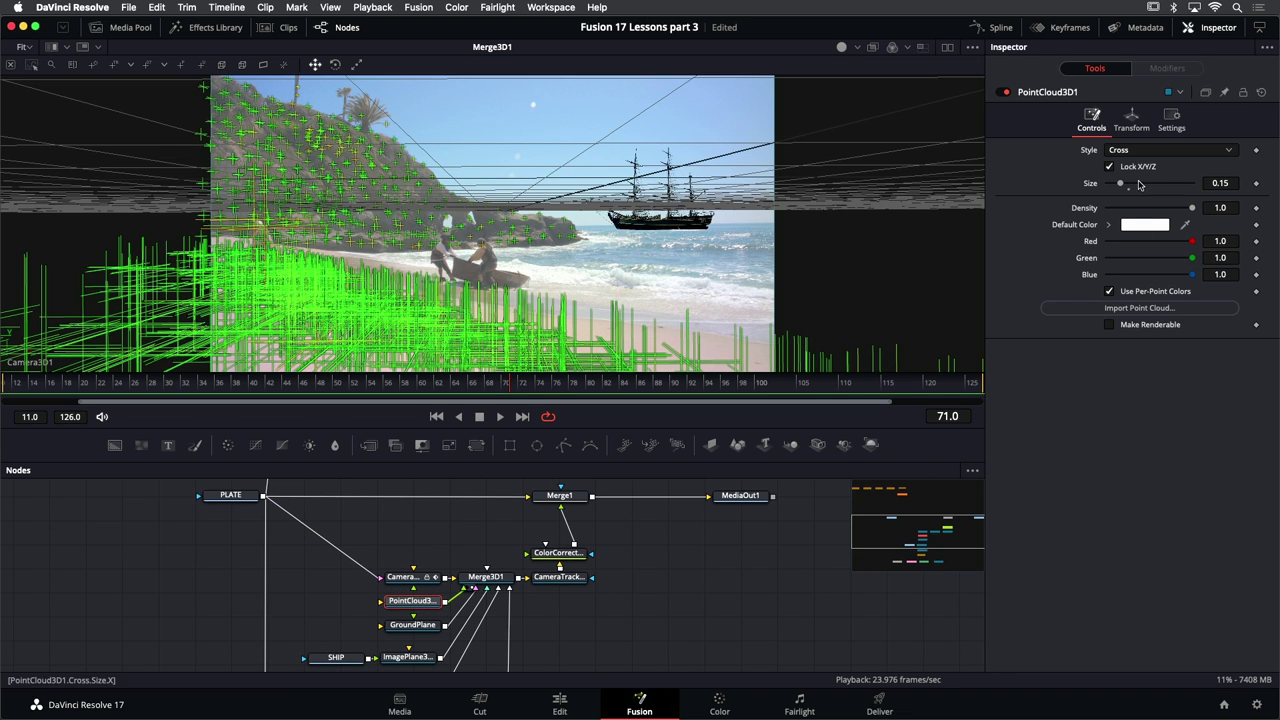
drag(1121, 187, 1109, 190)
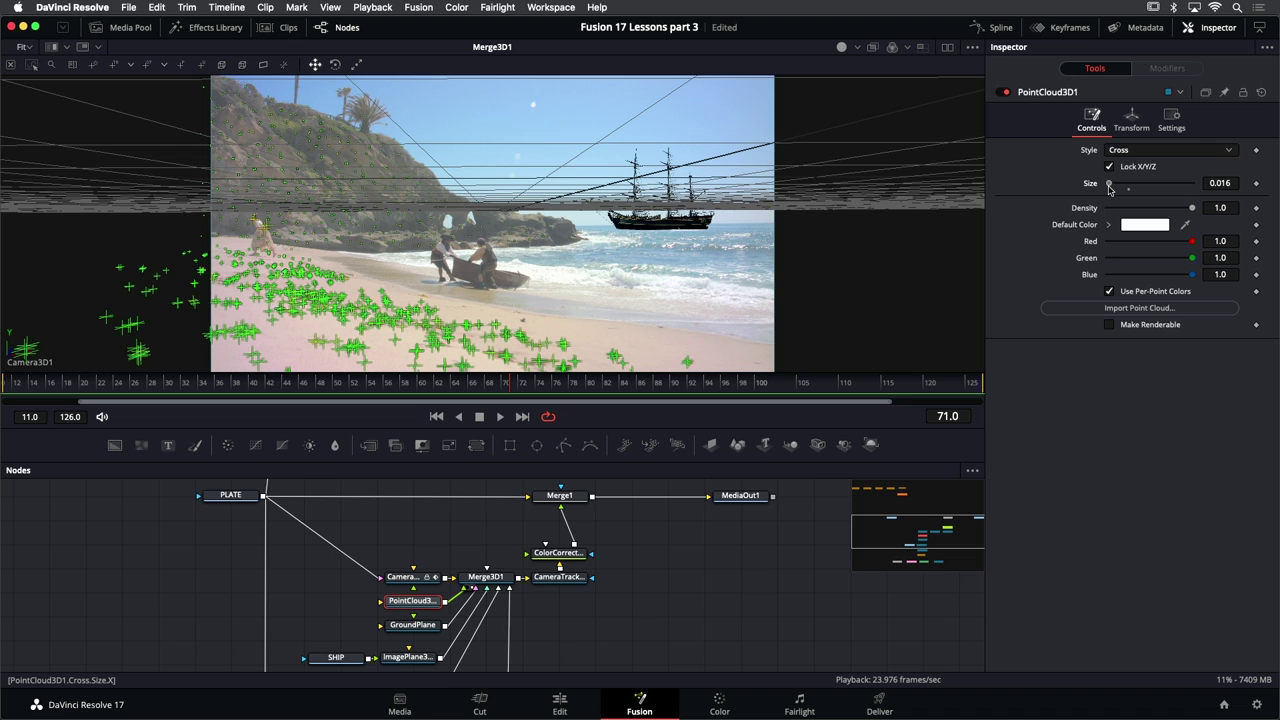
click(1220, 183)
text(0.005)
key(Return)
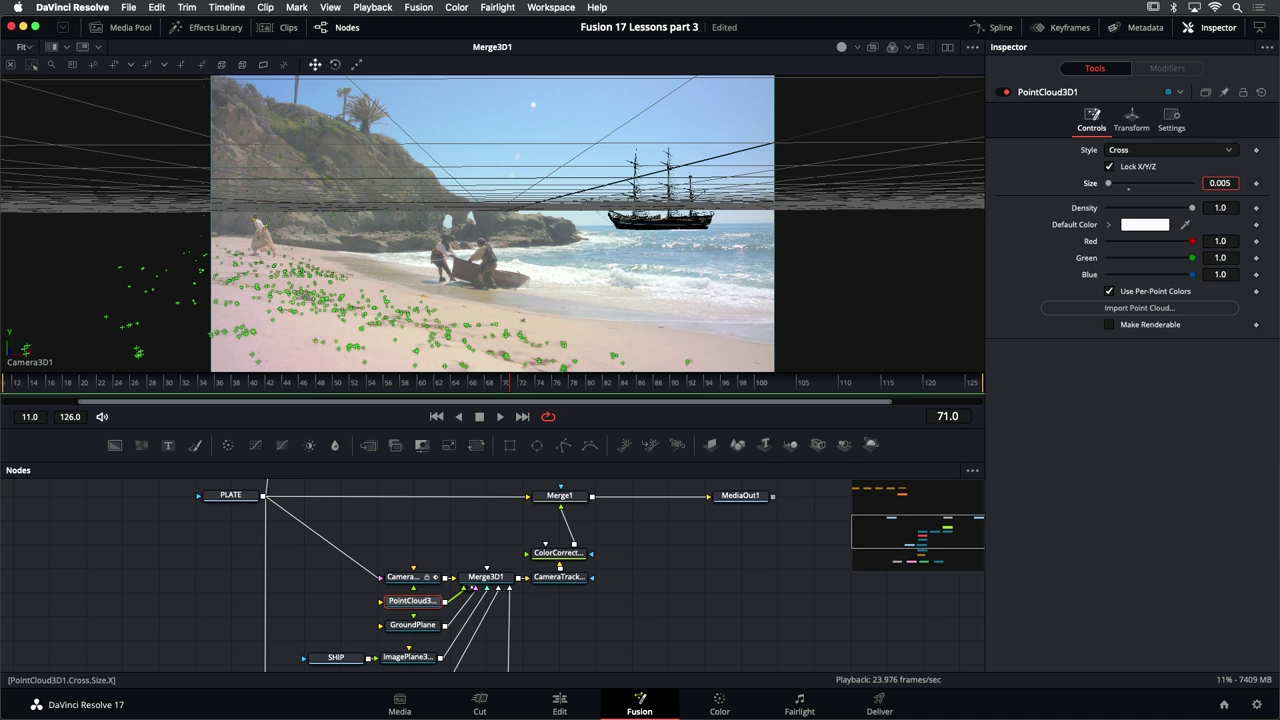
scroll(650, 582, down, 4)
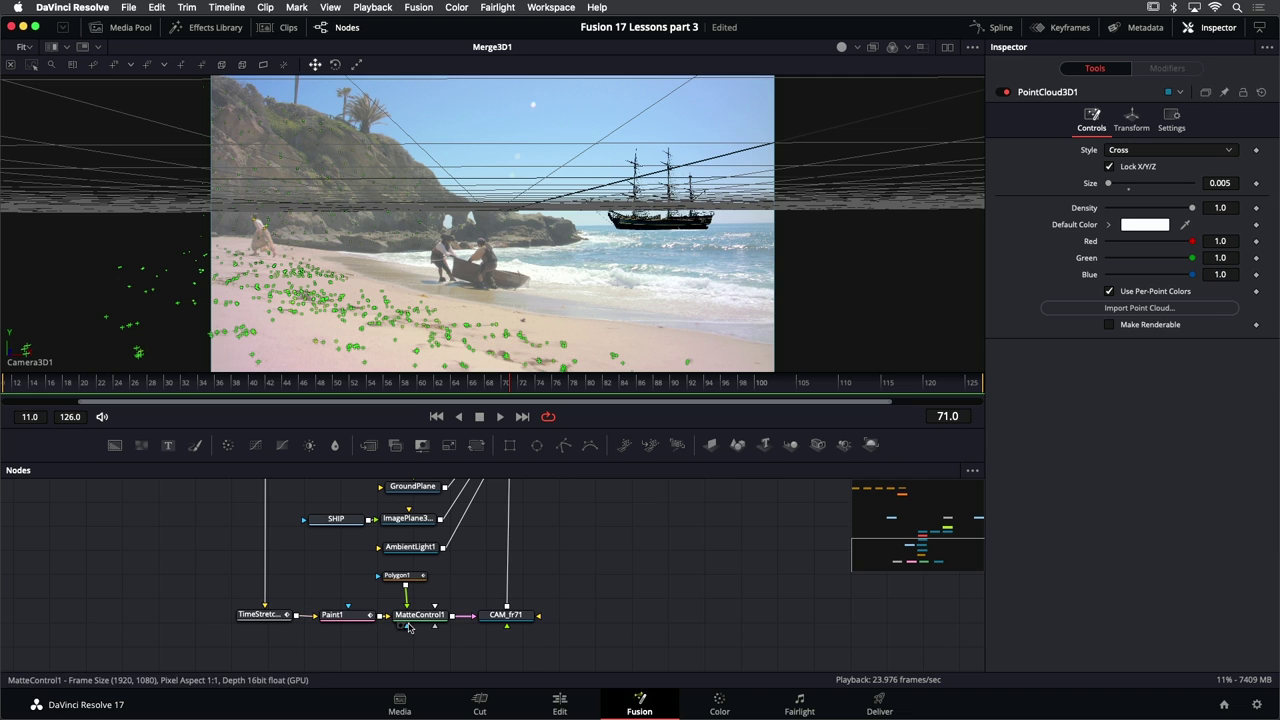
Select a cluster of tracked sand points and create an image plane from PointCloud3D1
scroll(508, 632, up, 1)
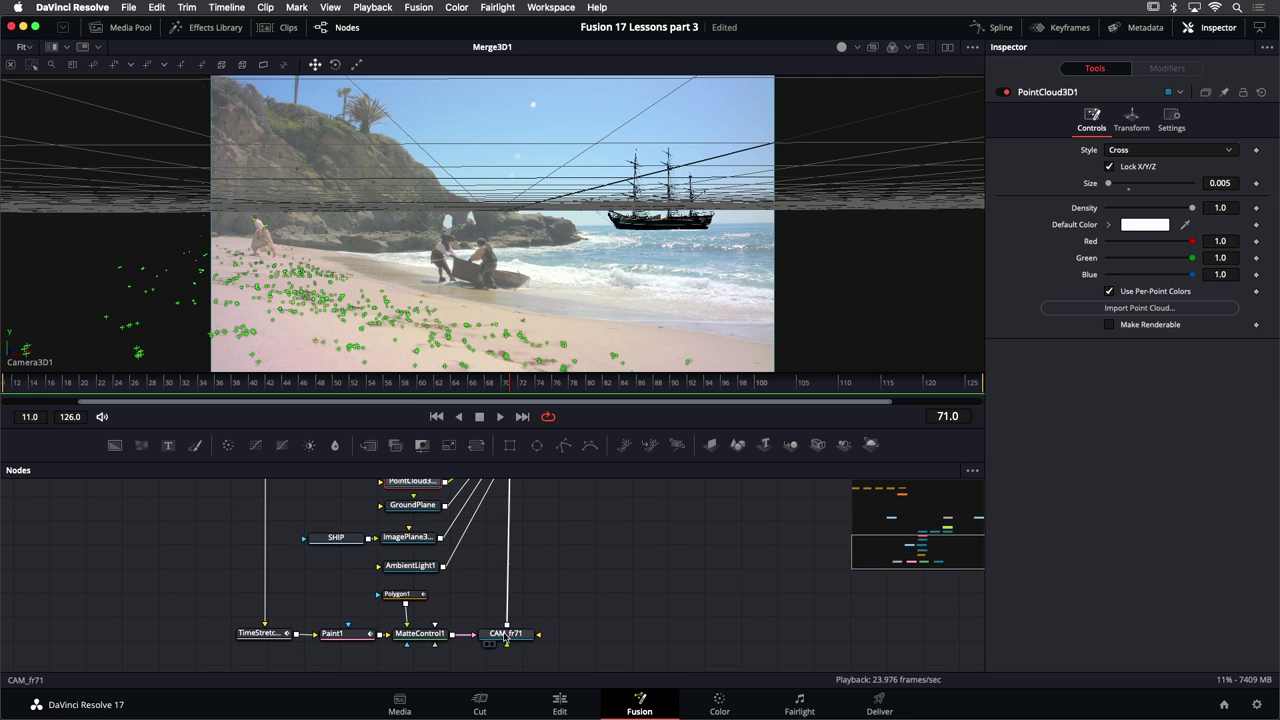
drag(508, 634, 508, 633)
scroll(514, 578, up, 1)
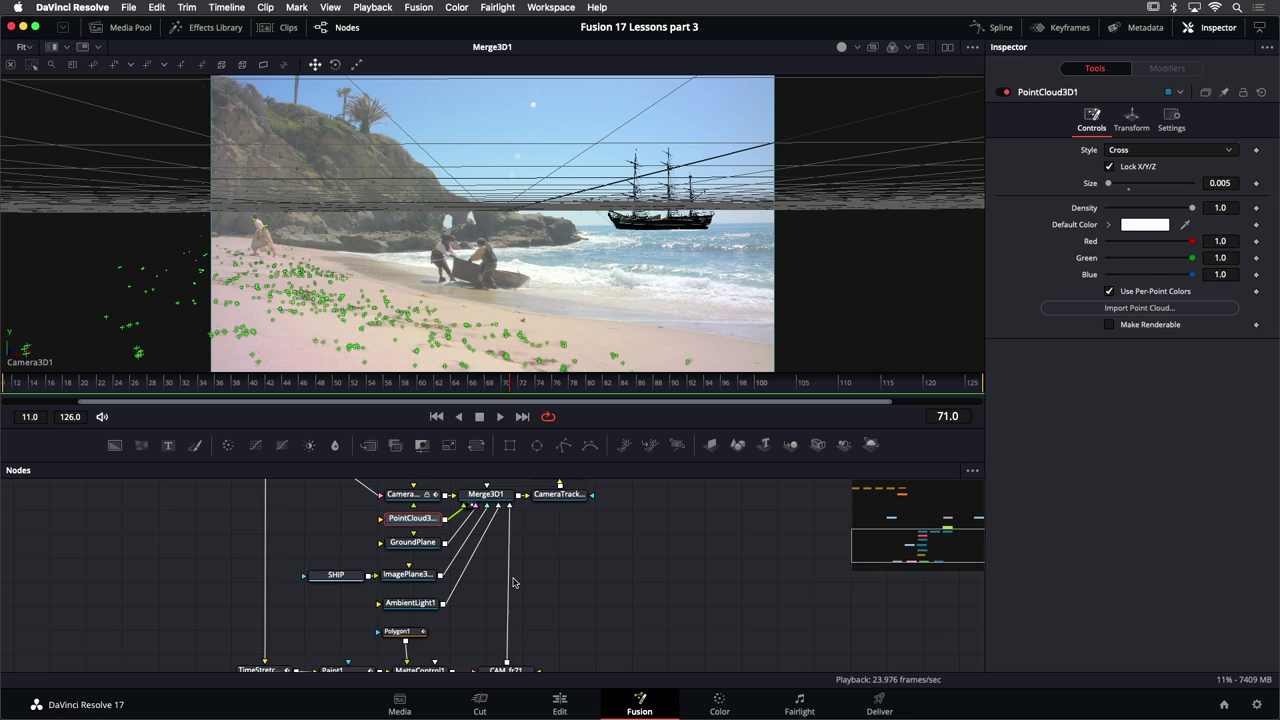
scroll(514, 583, up, 1)
drag(508, 529, 518, 588)
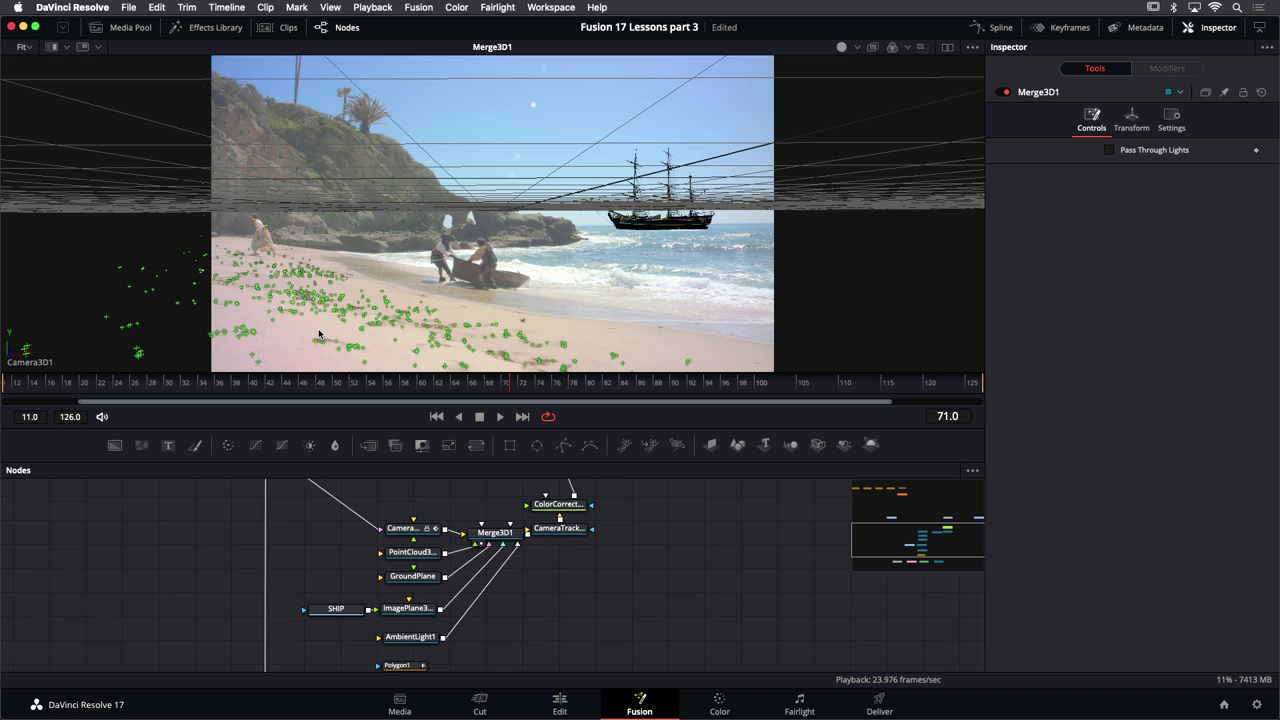
click(367, 357)
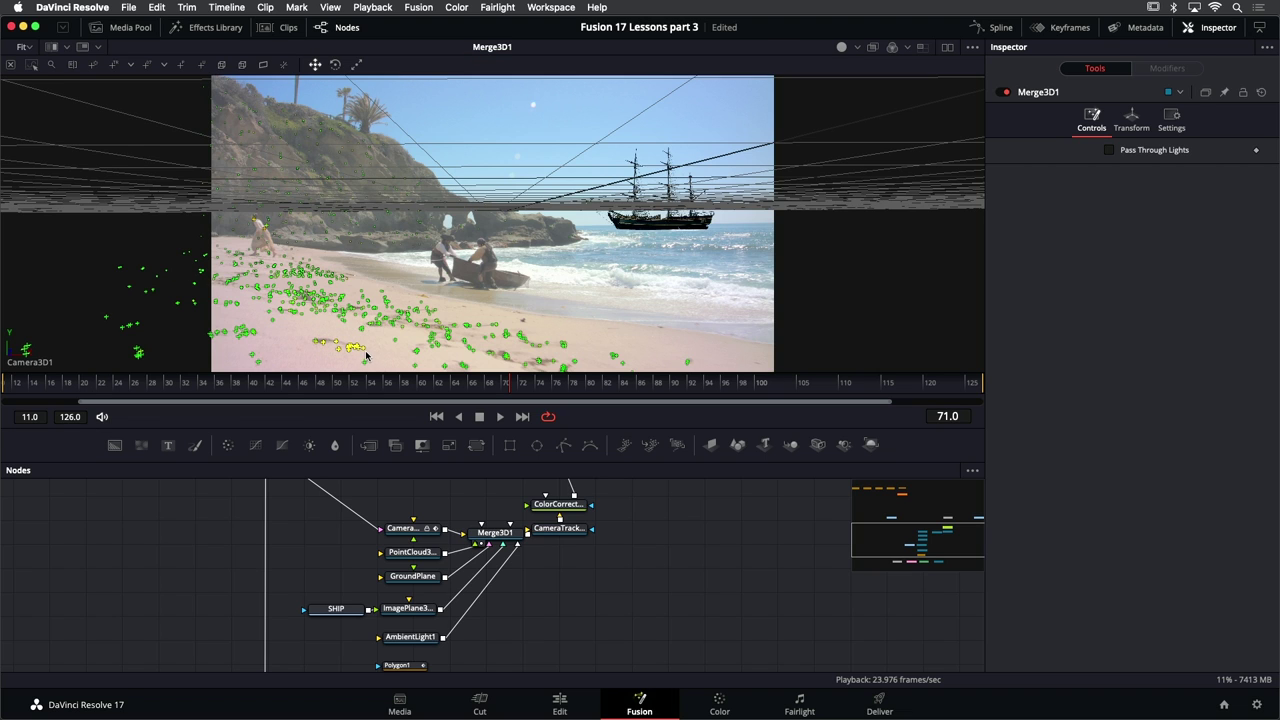
mouse_move(350, 341)
right_click(349, 348)
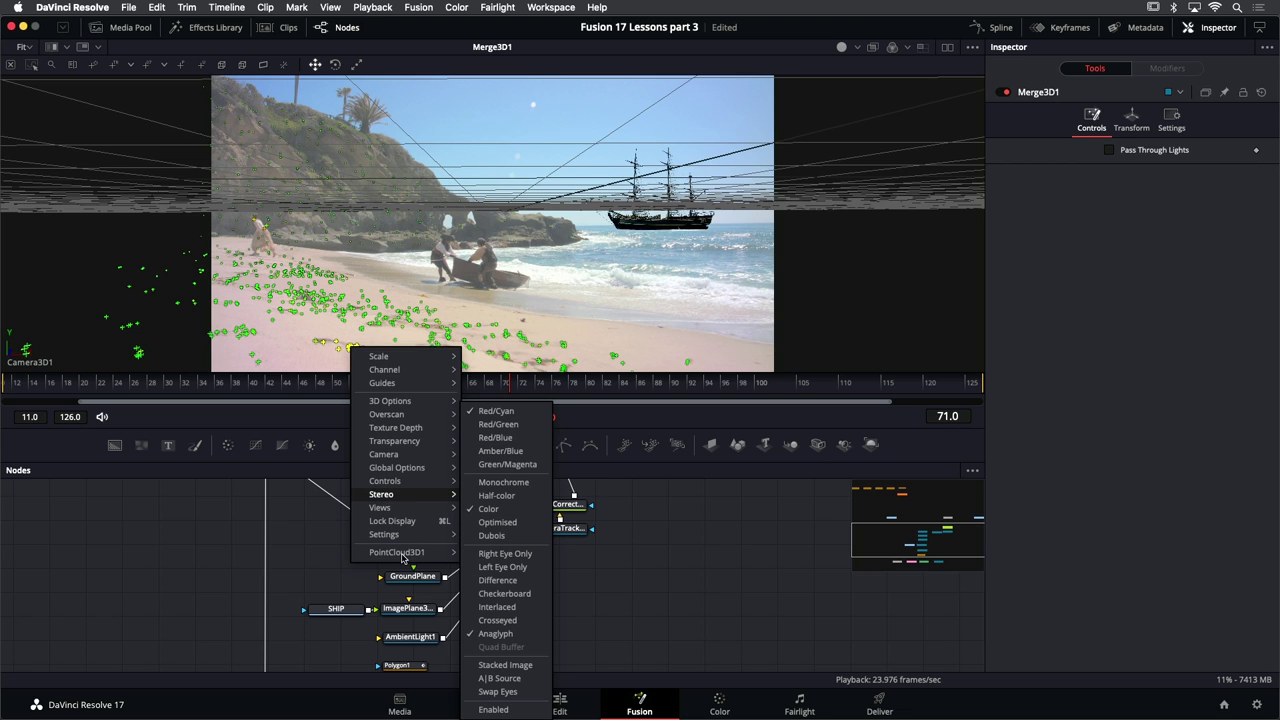
mouse_move(405, 557)
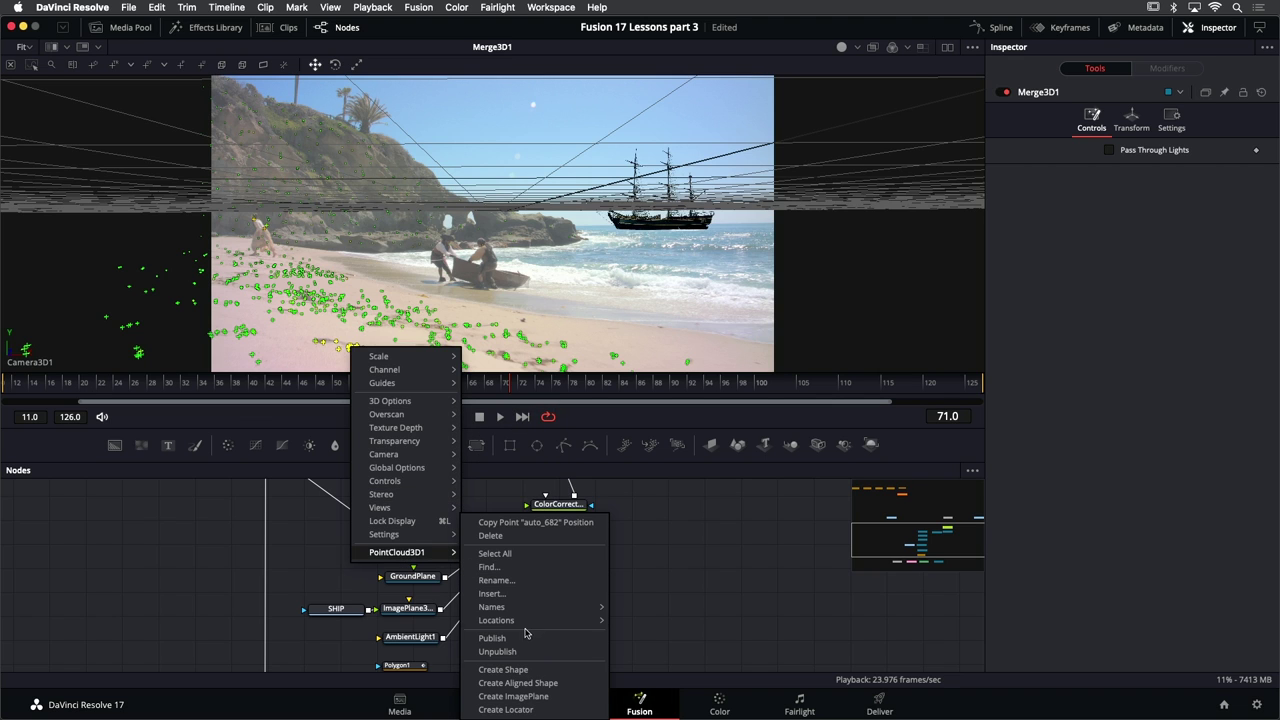
click(575, 696)
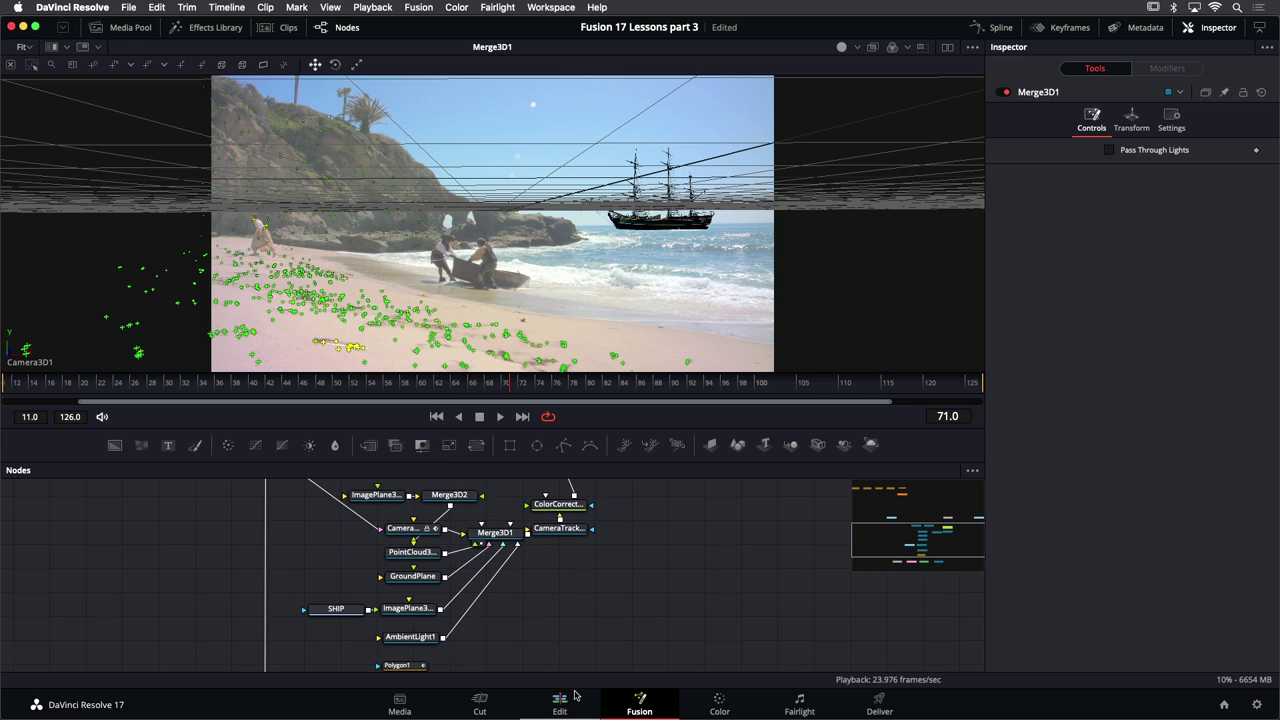
Switch the viewer to free perspective and move ImagePlane3D2 and Merge3D2 apart in the graph
right_click(345, 332)
mouse_move(398, 440)
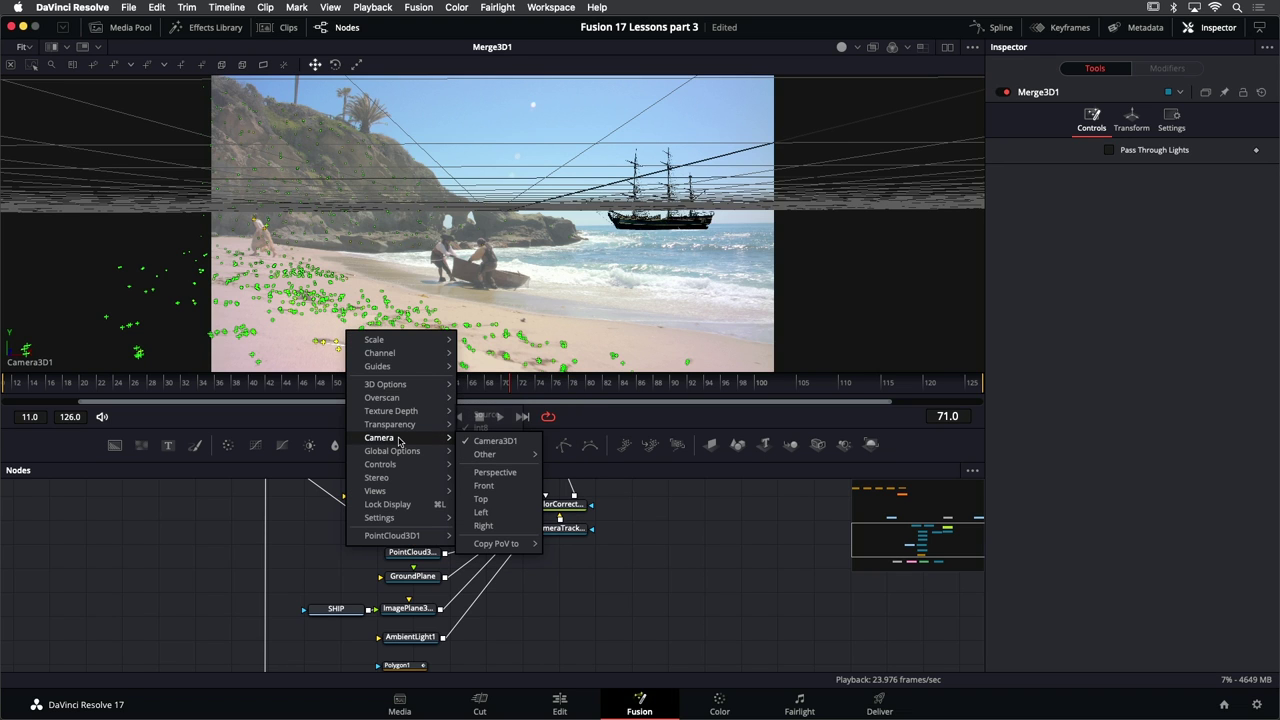
click(514, 472)
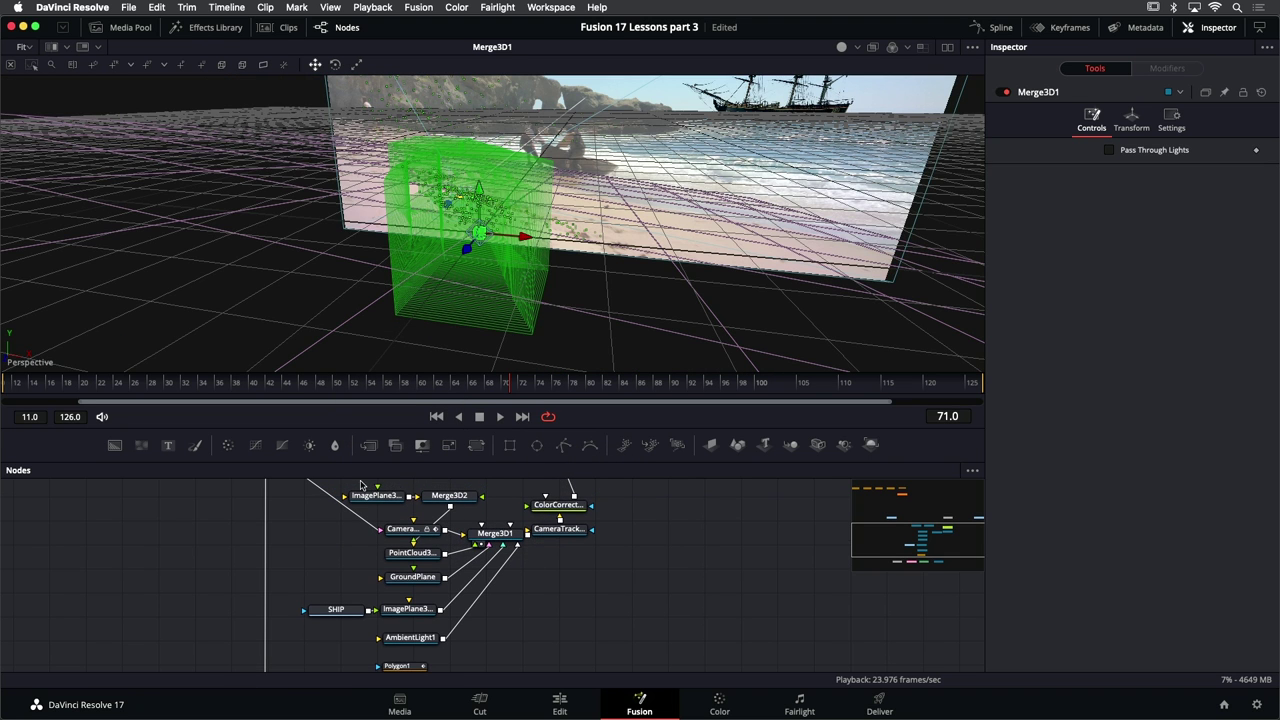
drag(350, 485, 452, 506)
scroll(452, 506, up, 4)
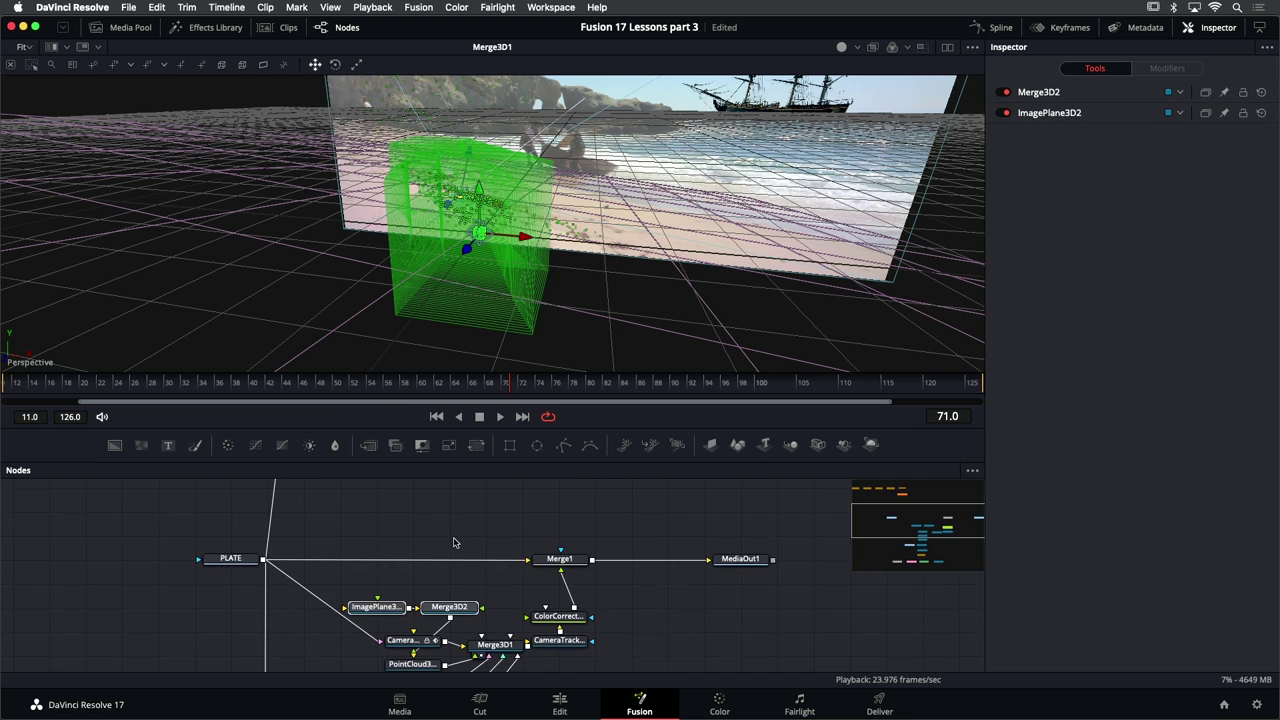
scroll(451, 540, down, 1)
drag(448, 578, 273, 620)
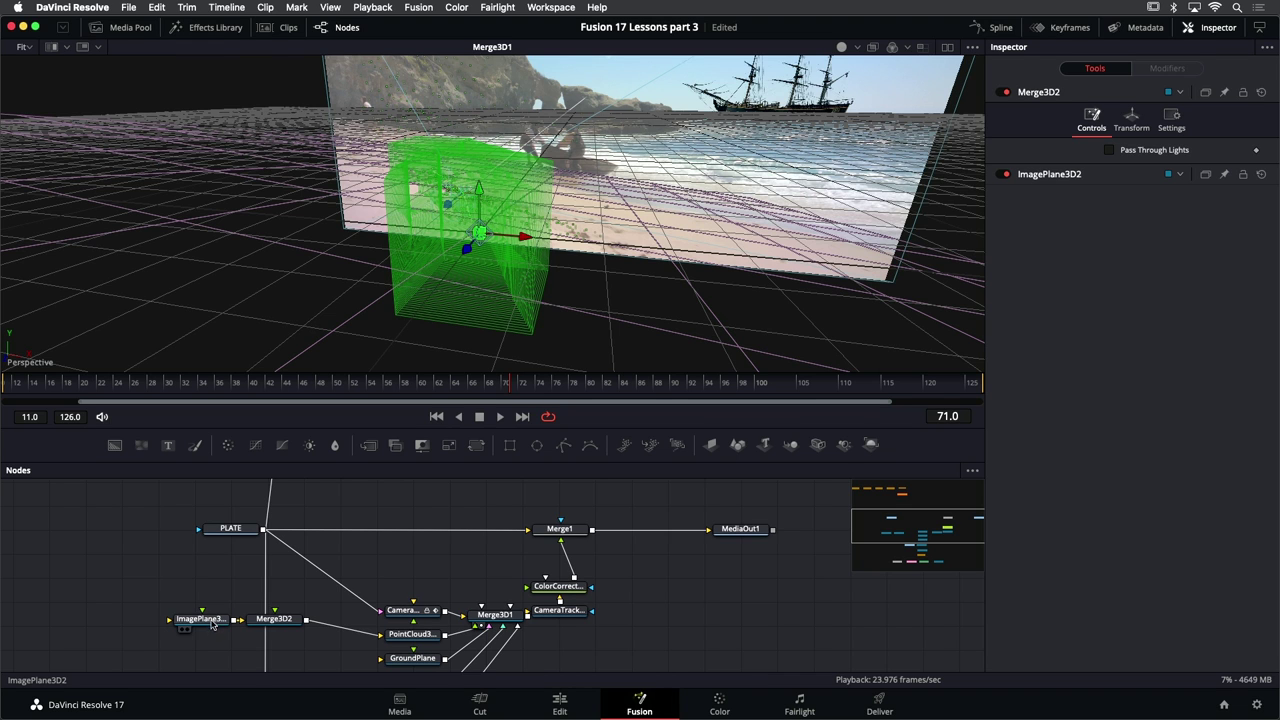
drag(204, 625, 401, 569)
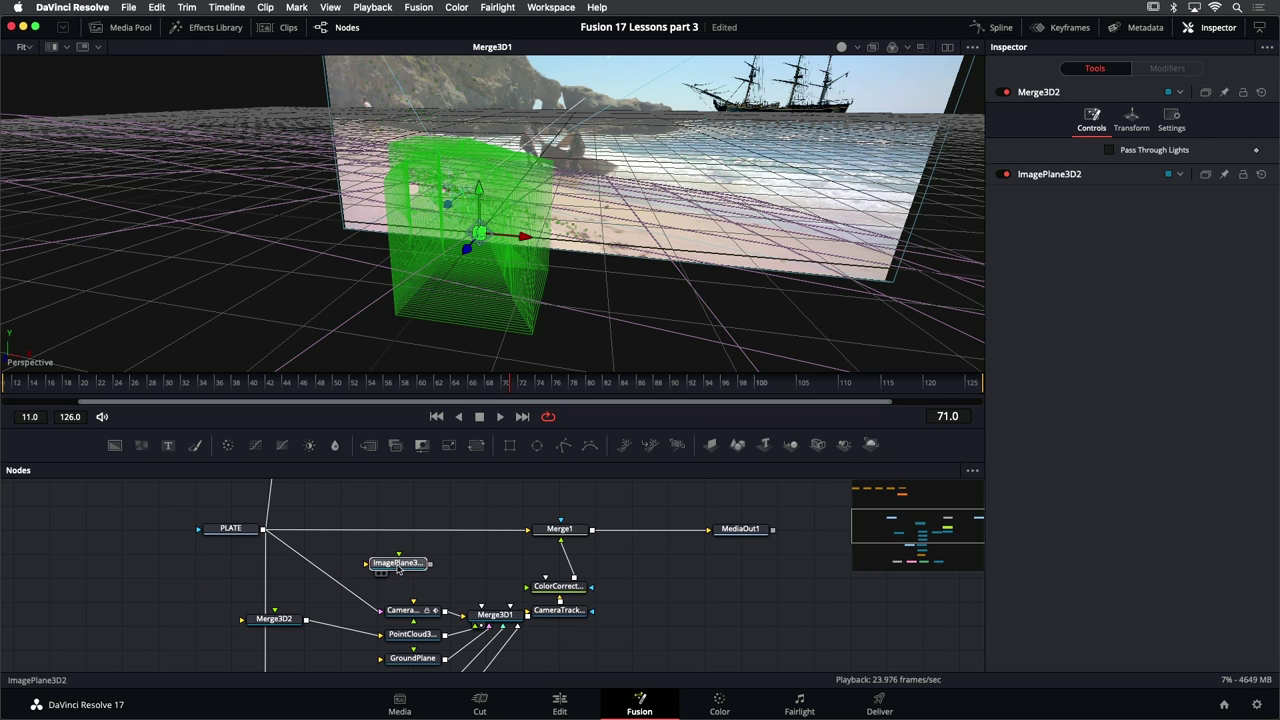
Delete Merge3D2 and connect ImagePlane3D2's output into Merge3D1
click(277, 624)
key(Delete)
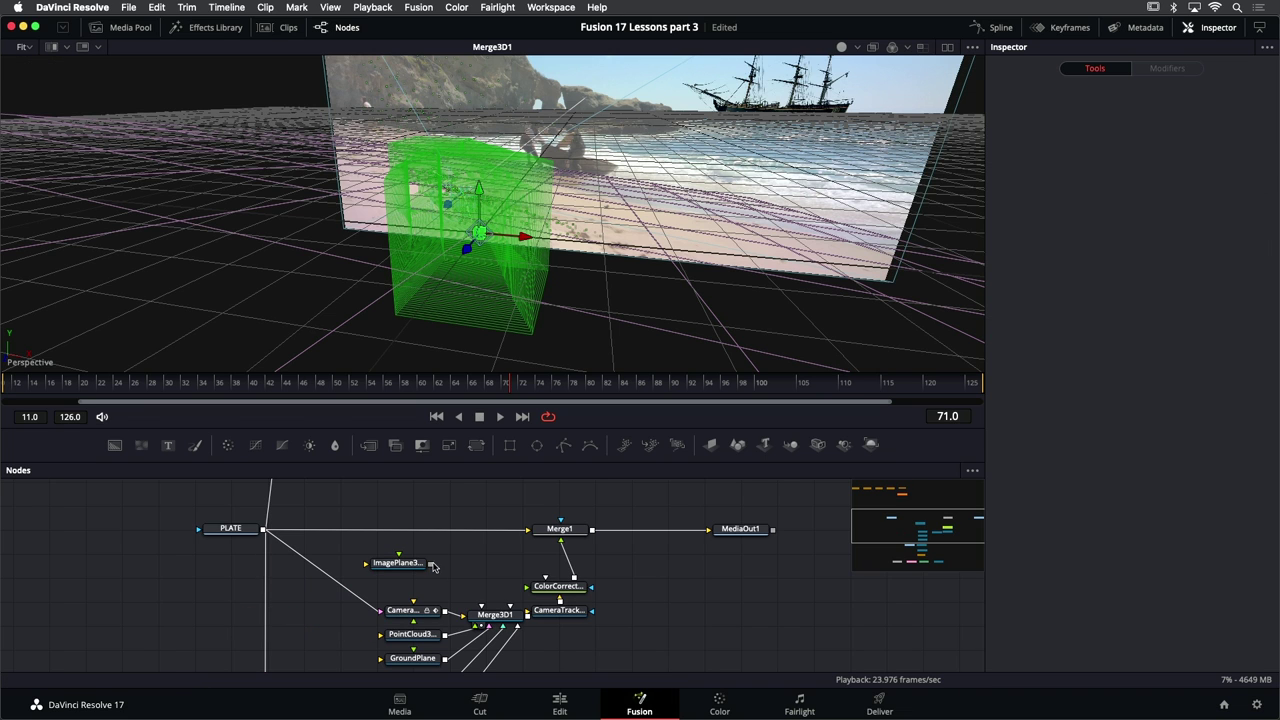
drag(431, 564, 493, 618)
drag(404, 568, 409, 573)
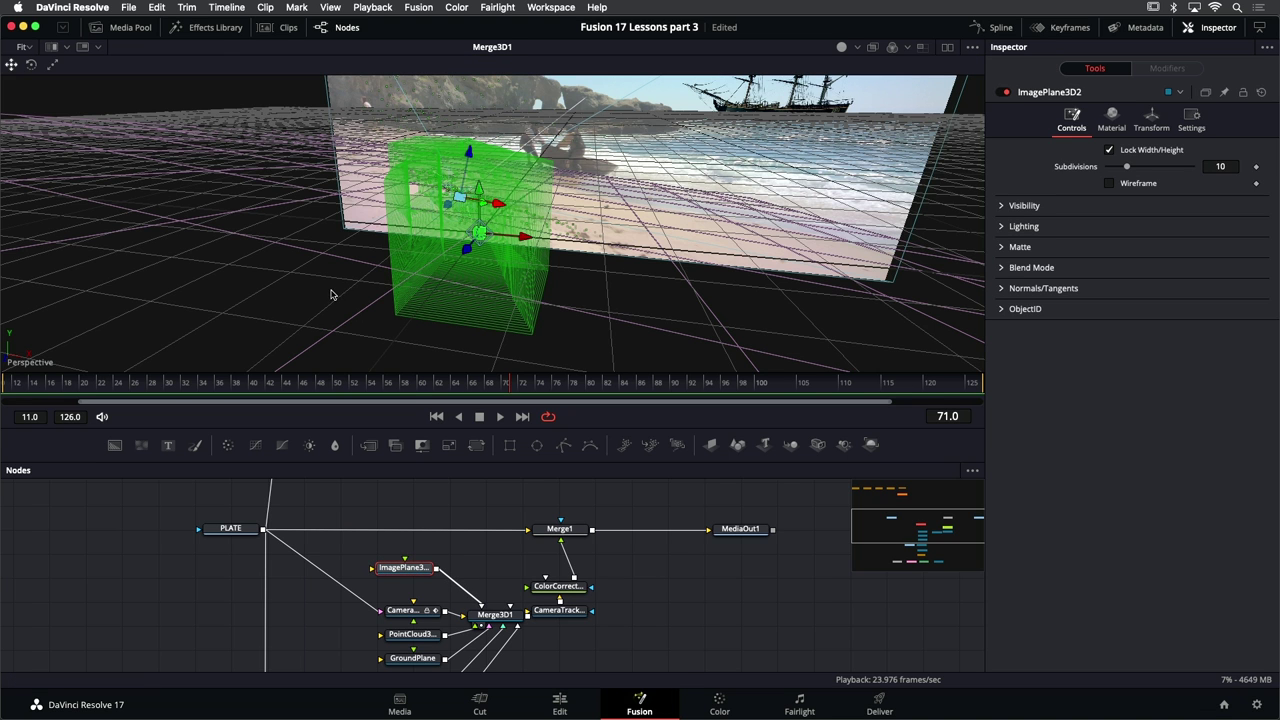
Orbit the 3D scene to inspect the plane, then view it through Camera3D1
drag(331, 294, 336, 297)
scroll(334, 295, up, 5)
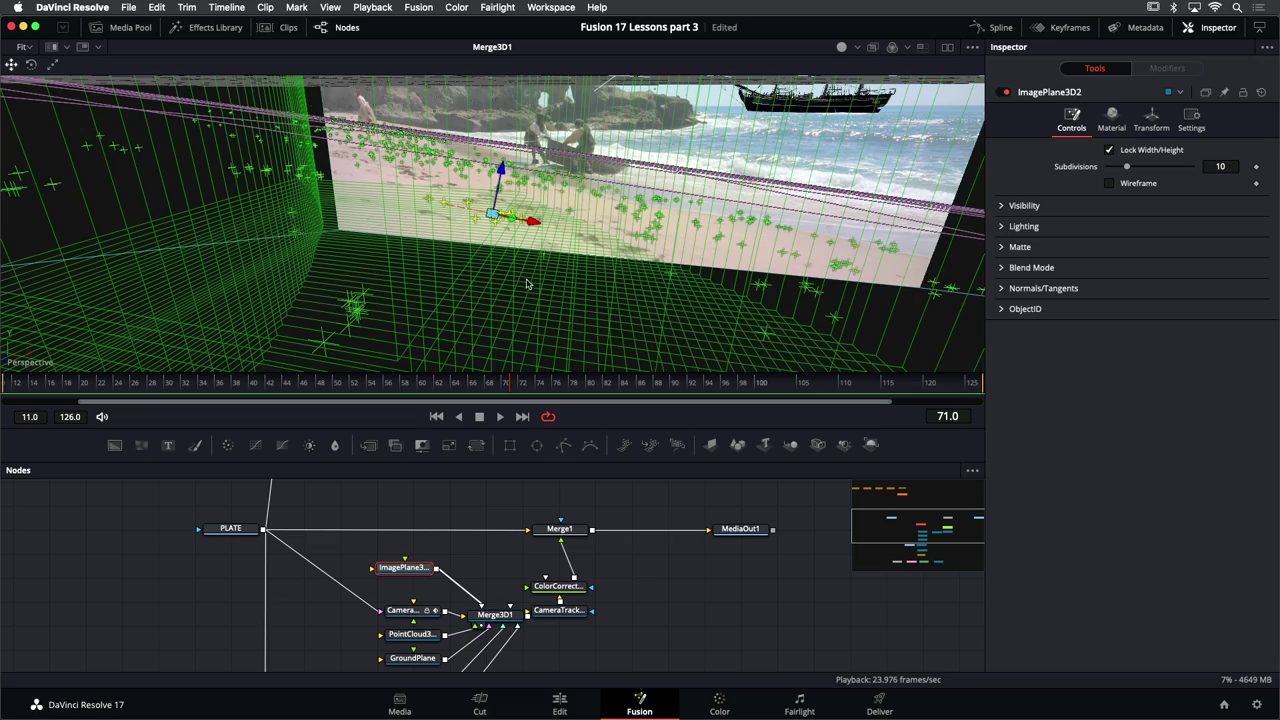
drag(548, 282, 433, 249)
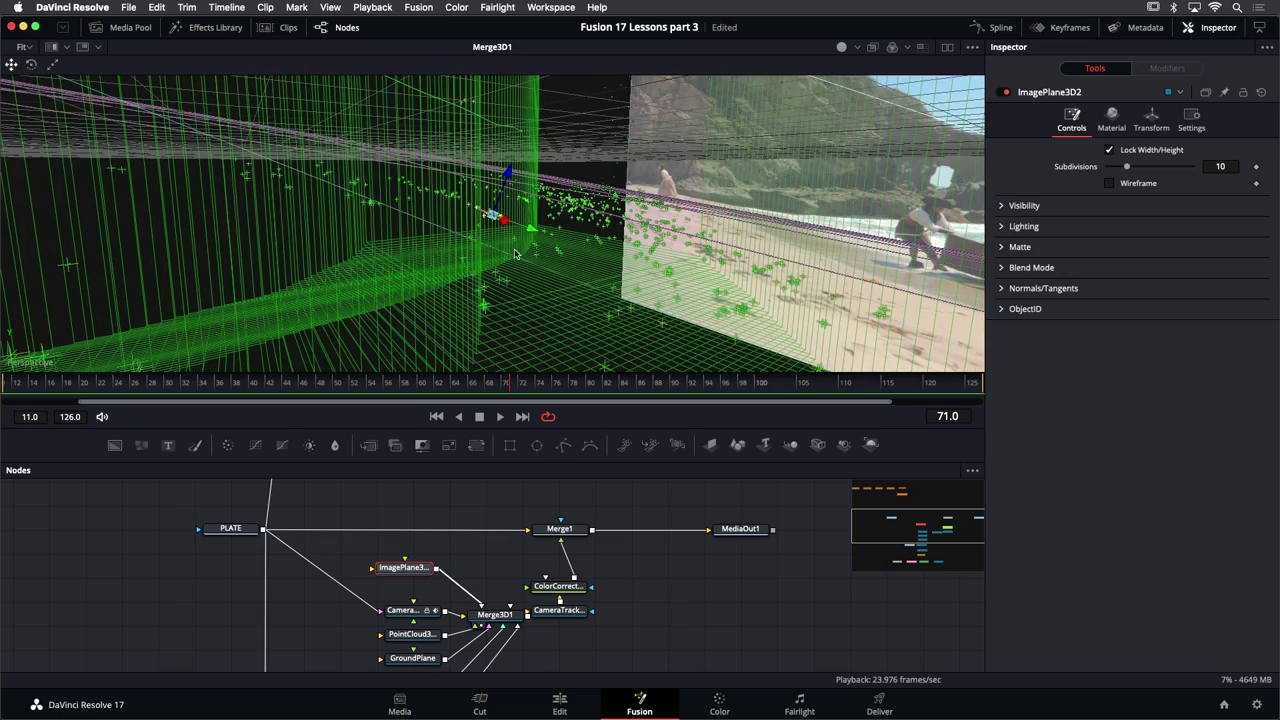
drag(548, 255, 484, 250)
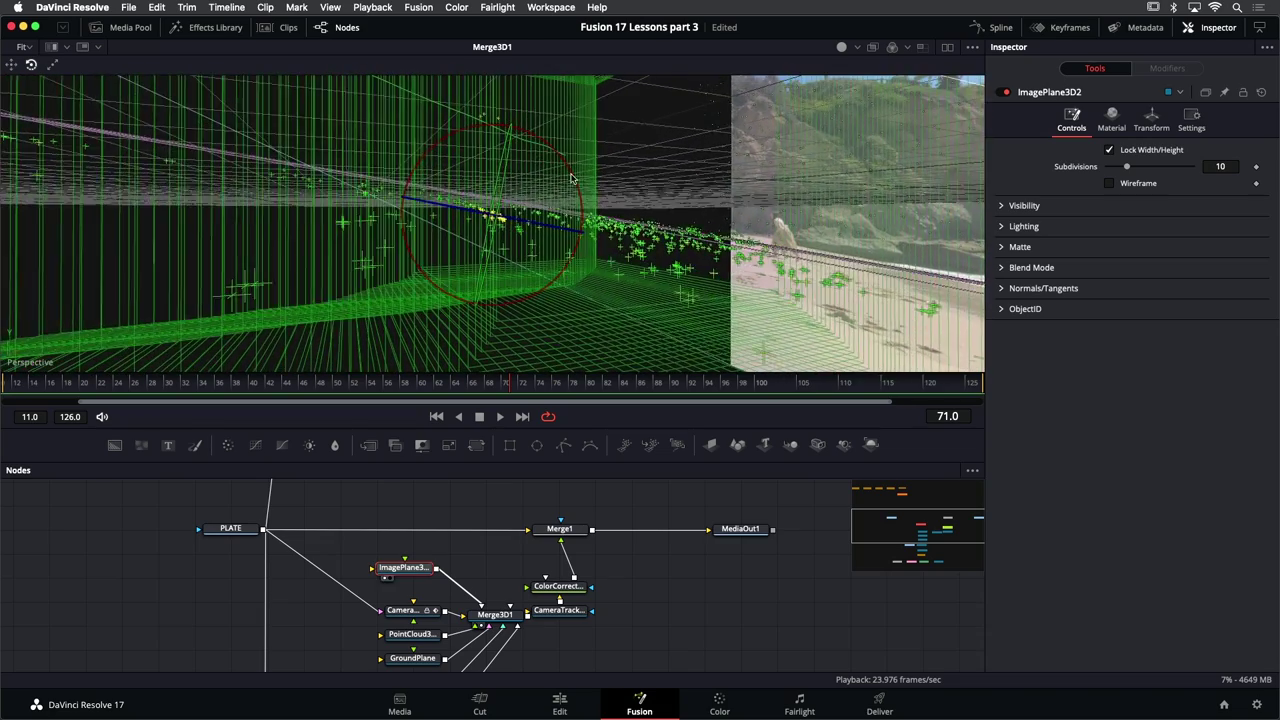
drag(571, 178, 555, 209)
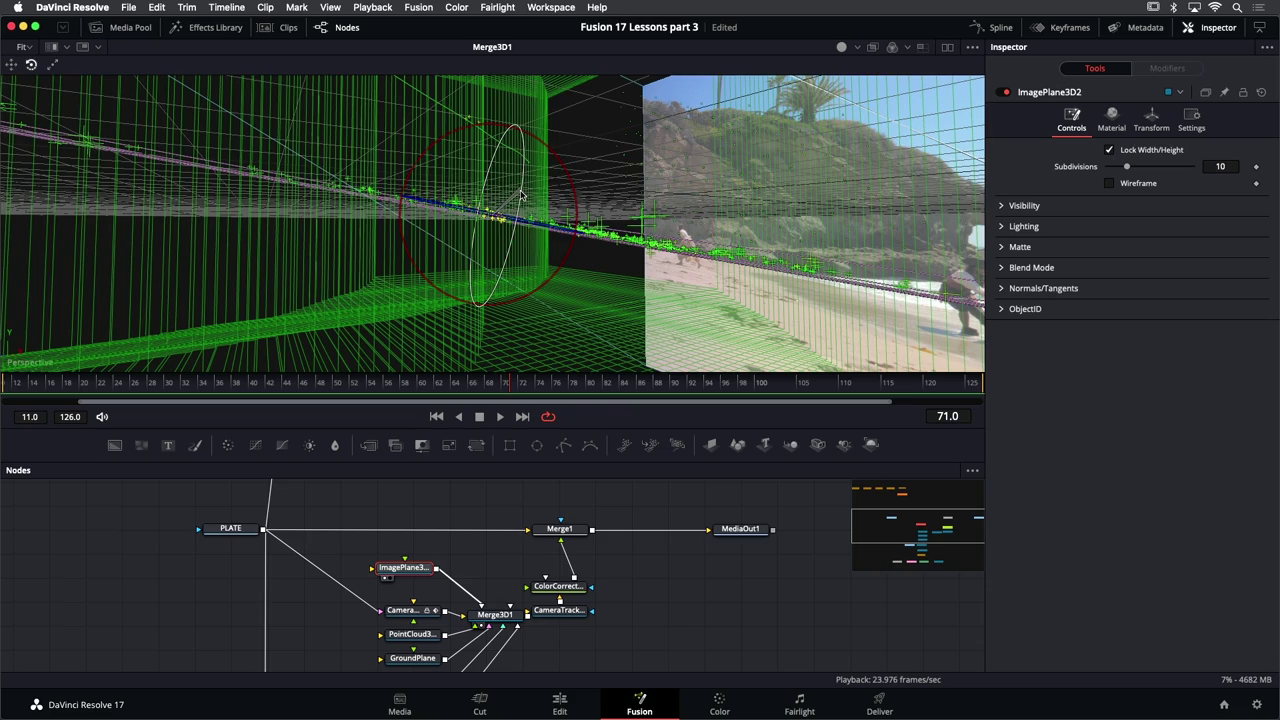
drag(660, 224, 584, 202)
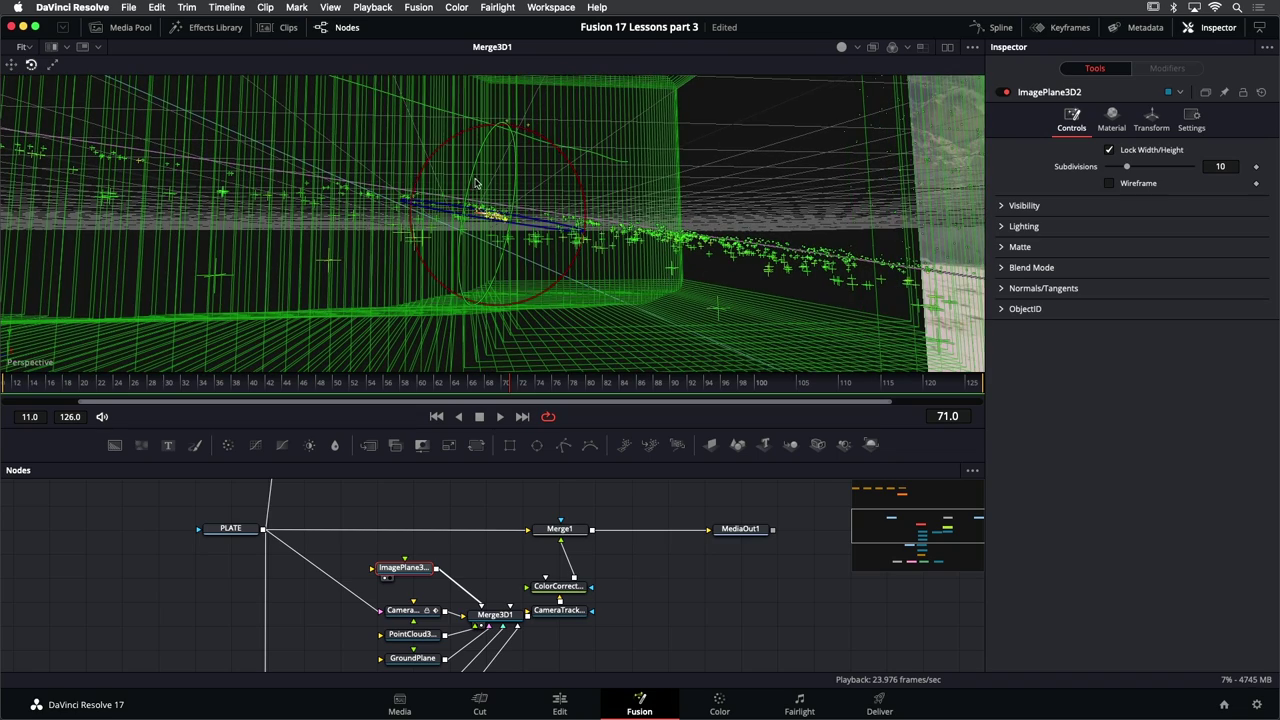
drag(477, 184, 449, 426)
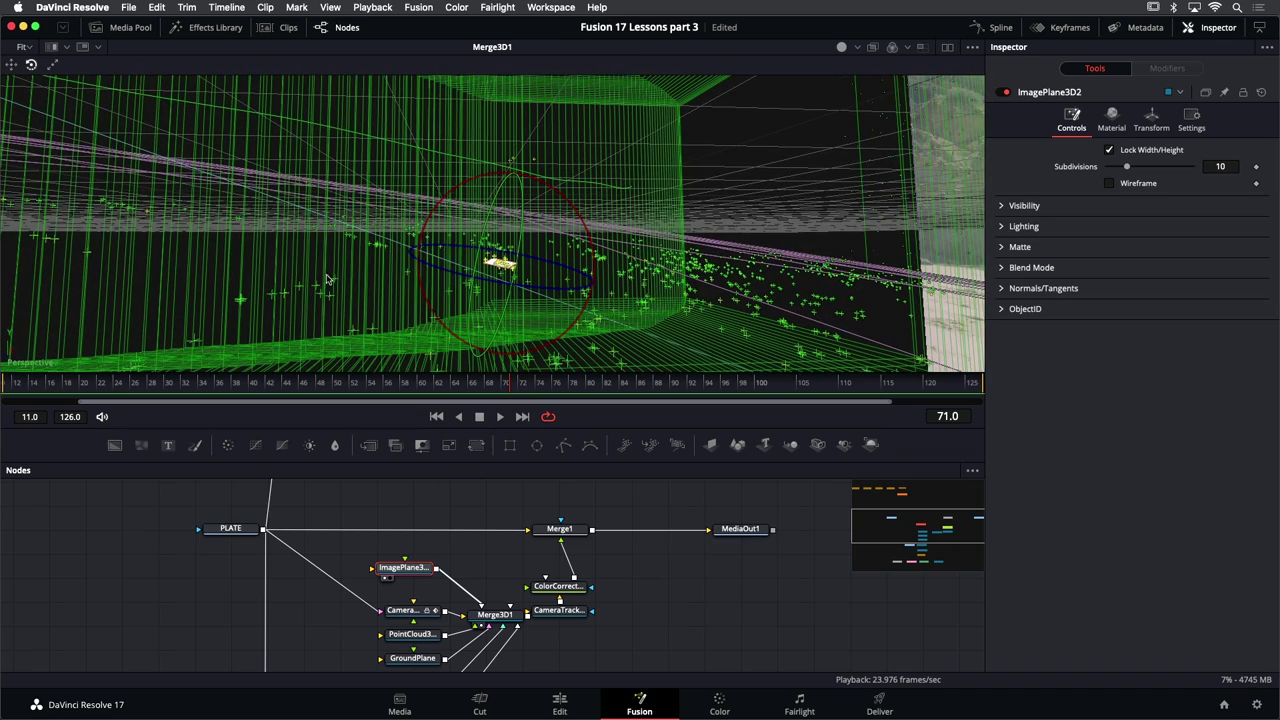
right_click(306, 253)
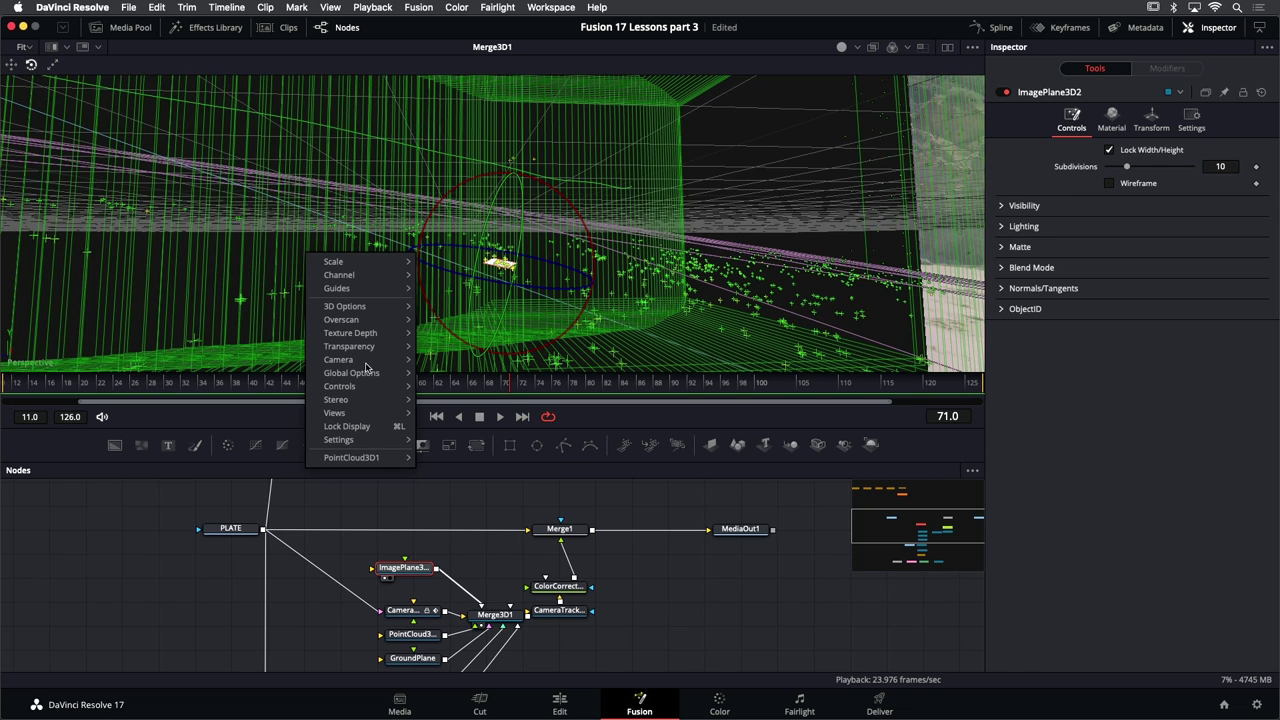
mouse_move(363, 363)
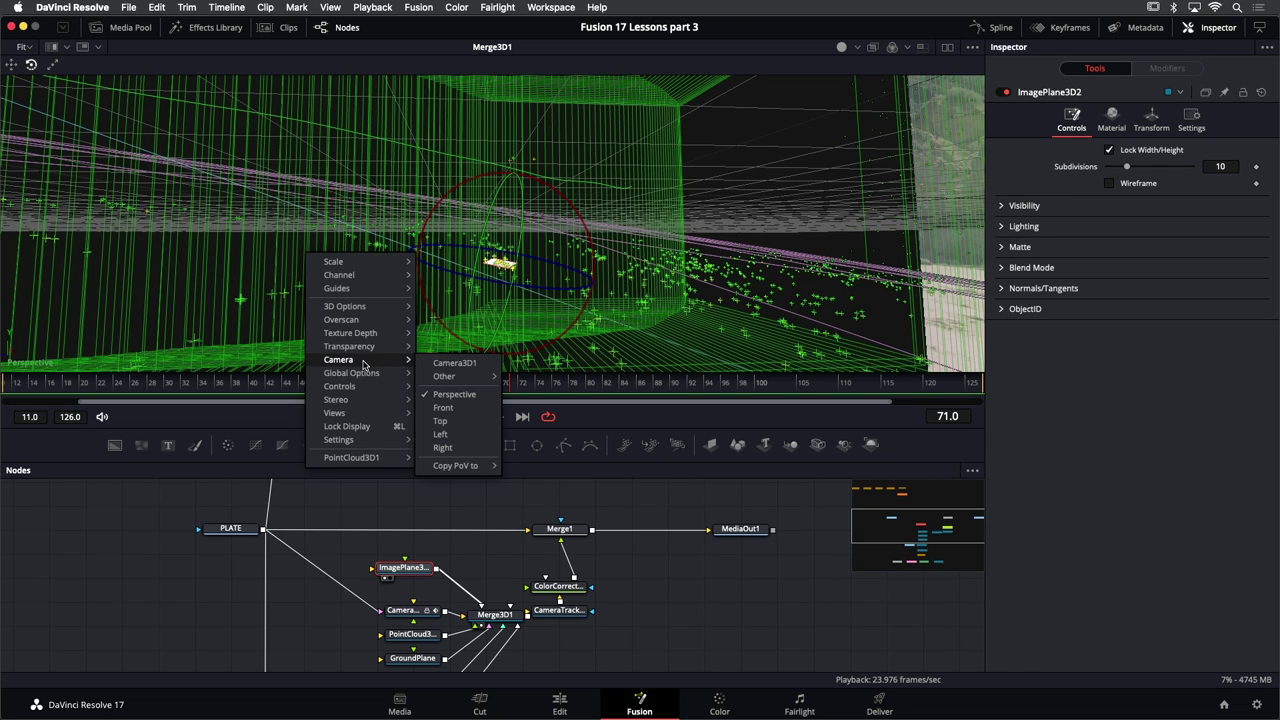
click(459, 365)
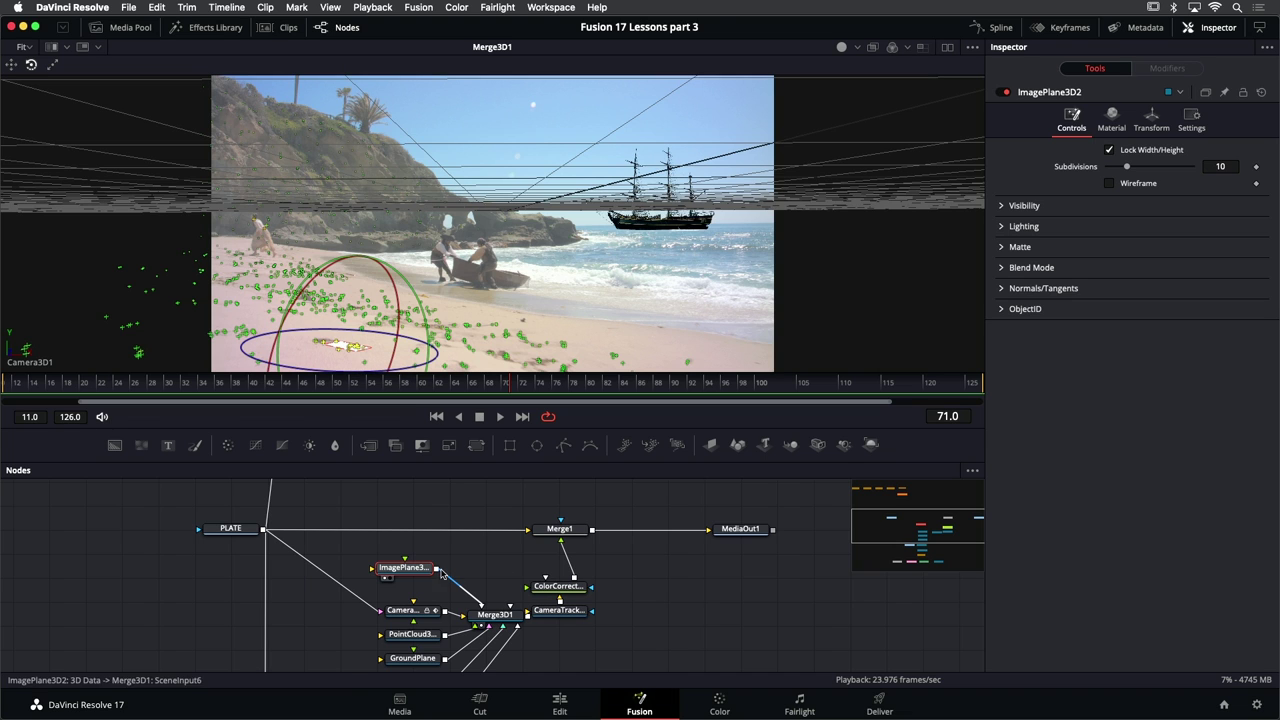
Lock ImagePlane3D2's X/Y/Z scale in the Transform tab and set uniform Scale to 0.591
click(1146, 118)
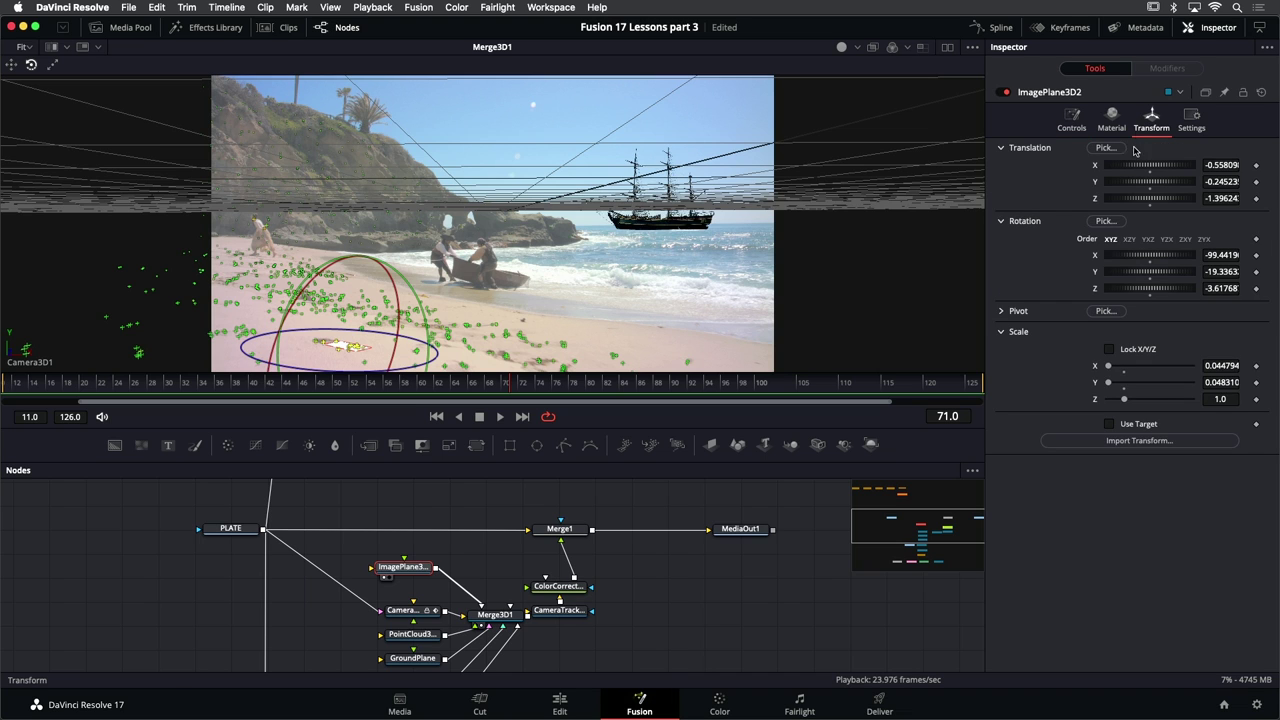
click(1123, 351)
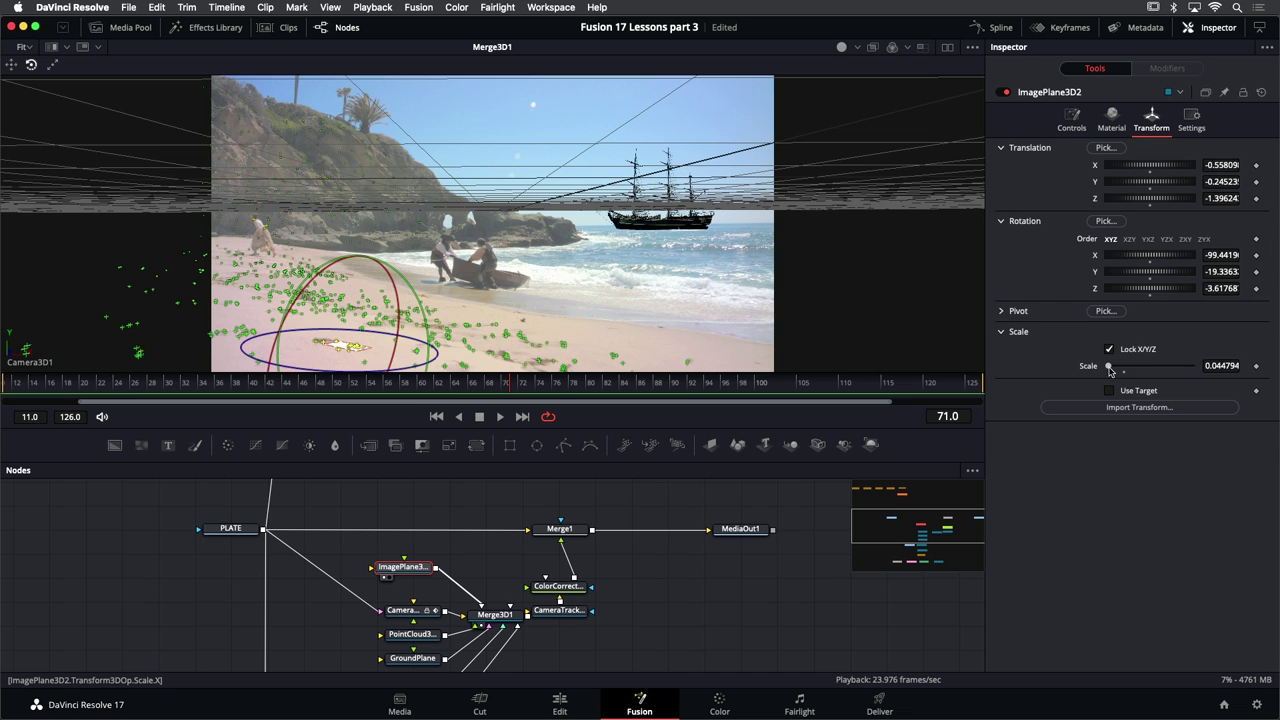
drag(1108, 367, 1118, 370)
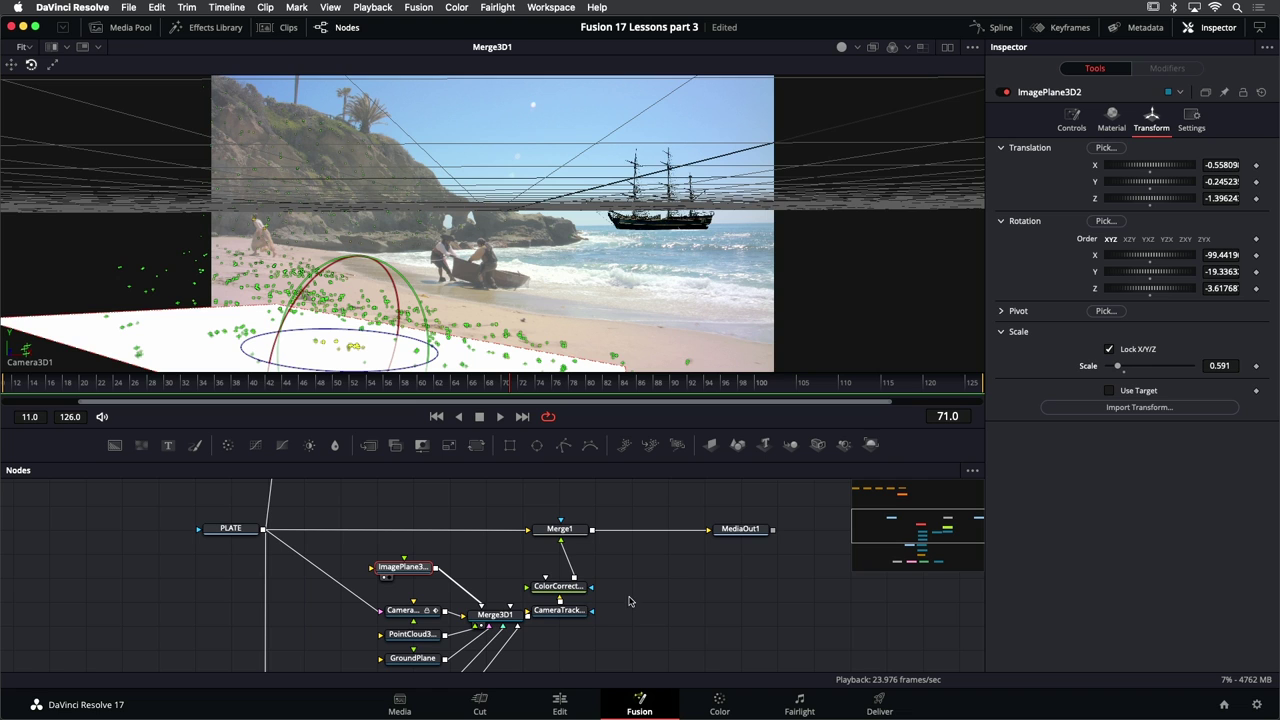
drag(492, 571, 517, 563)
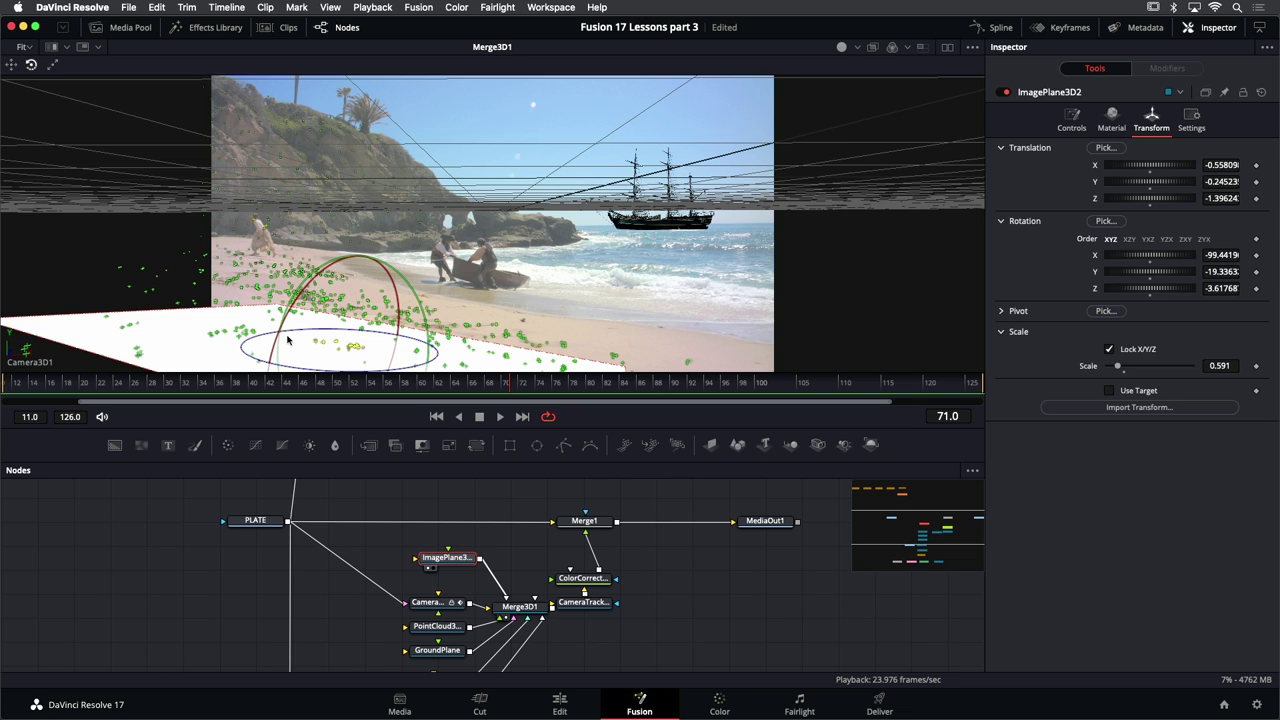
Add a Catcher node from the 3D Texture tools and wire Catcher1 into ImagePlane3D2's material input
click(178, 27)
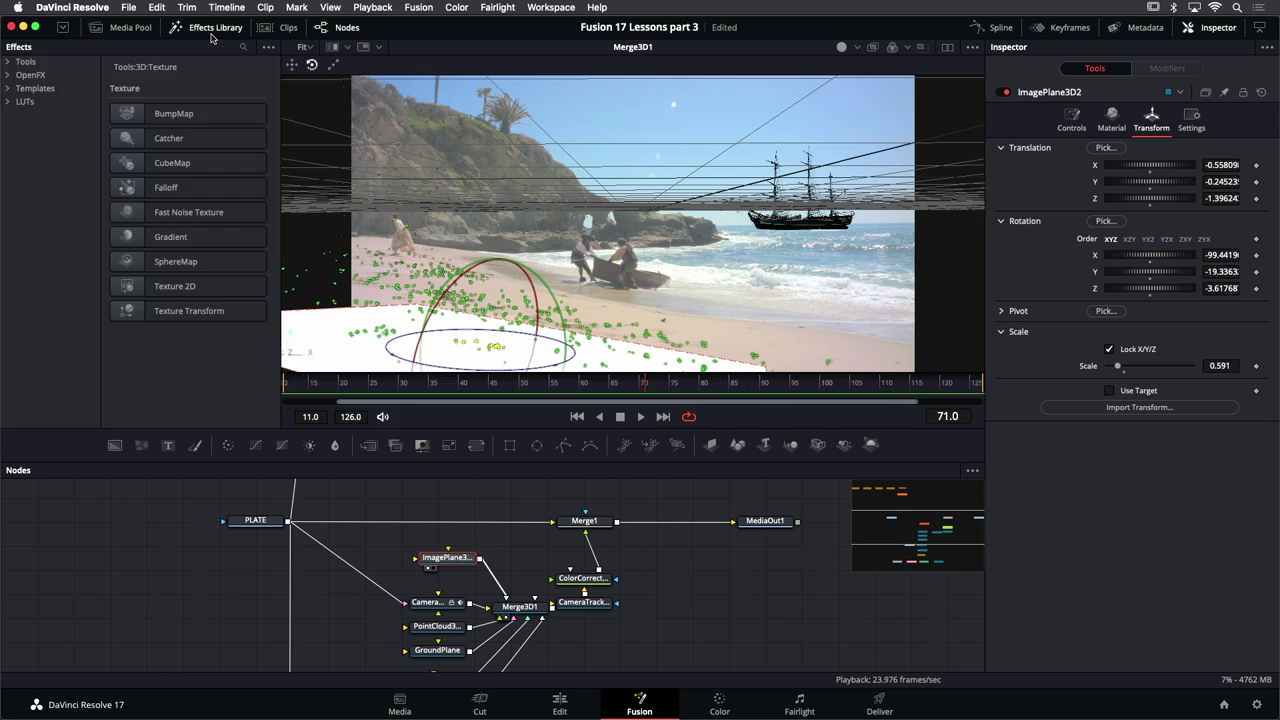
click(7, 62)
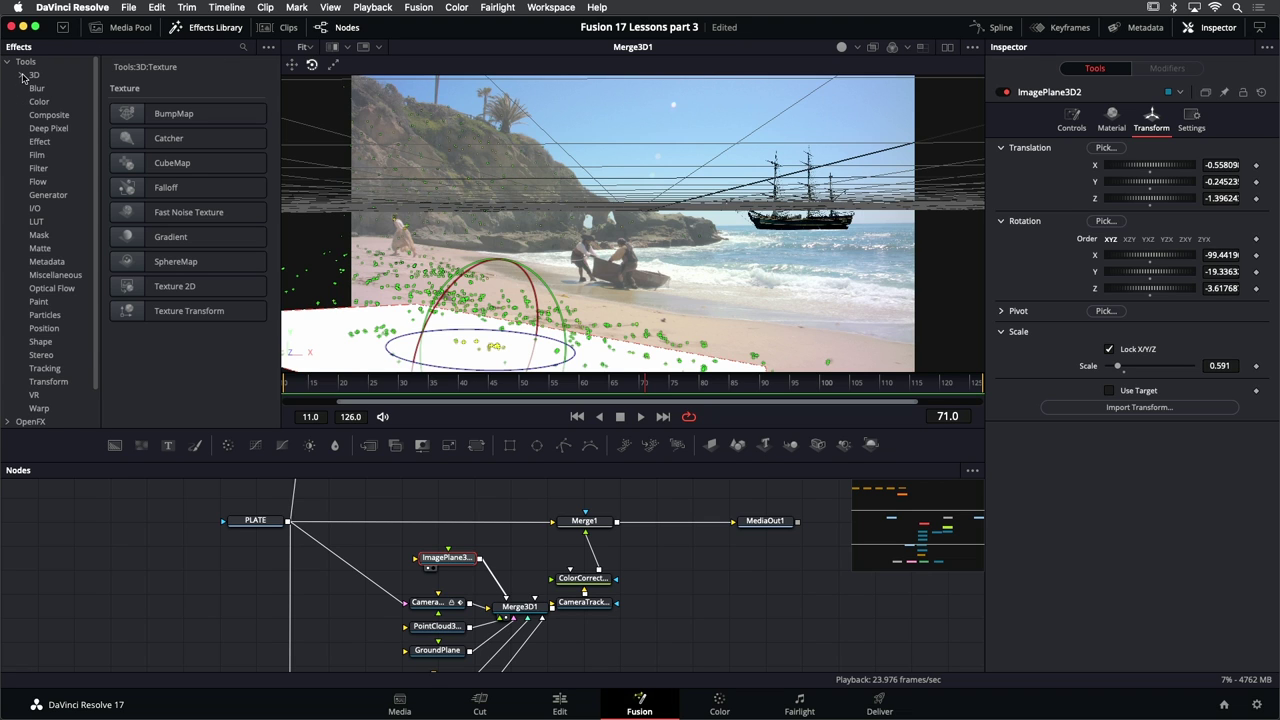
click(22, 75)
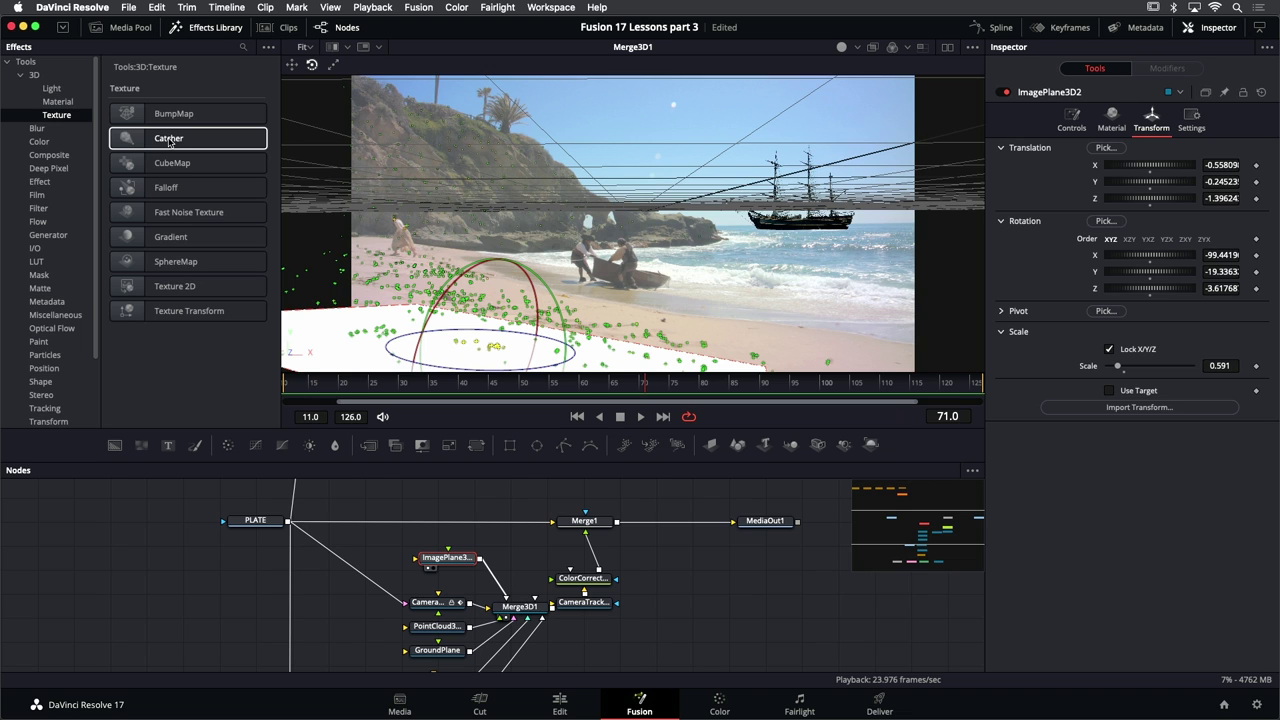
drag(169, 141, 441, 566)
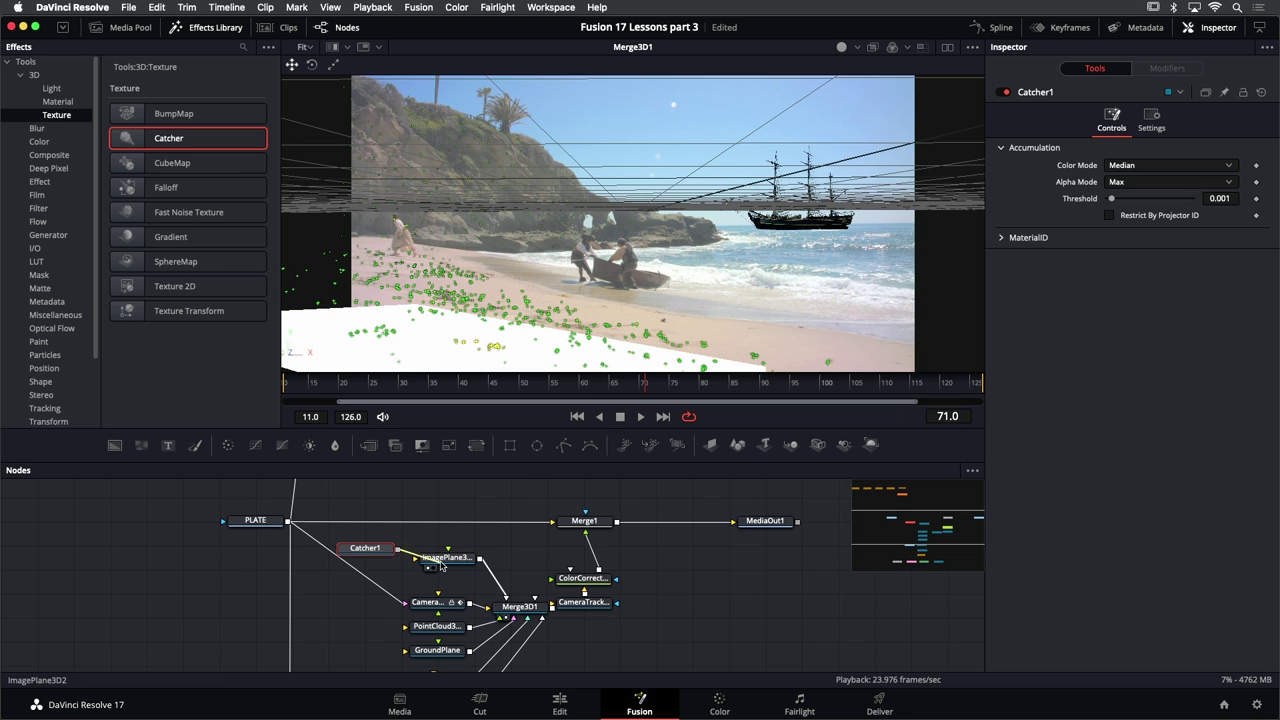
drag(364, 550, 368, 557)
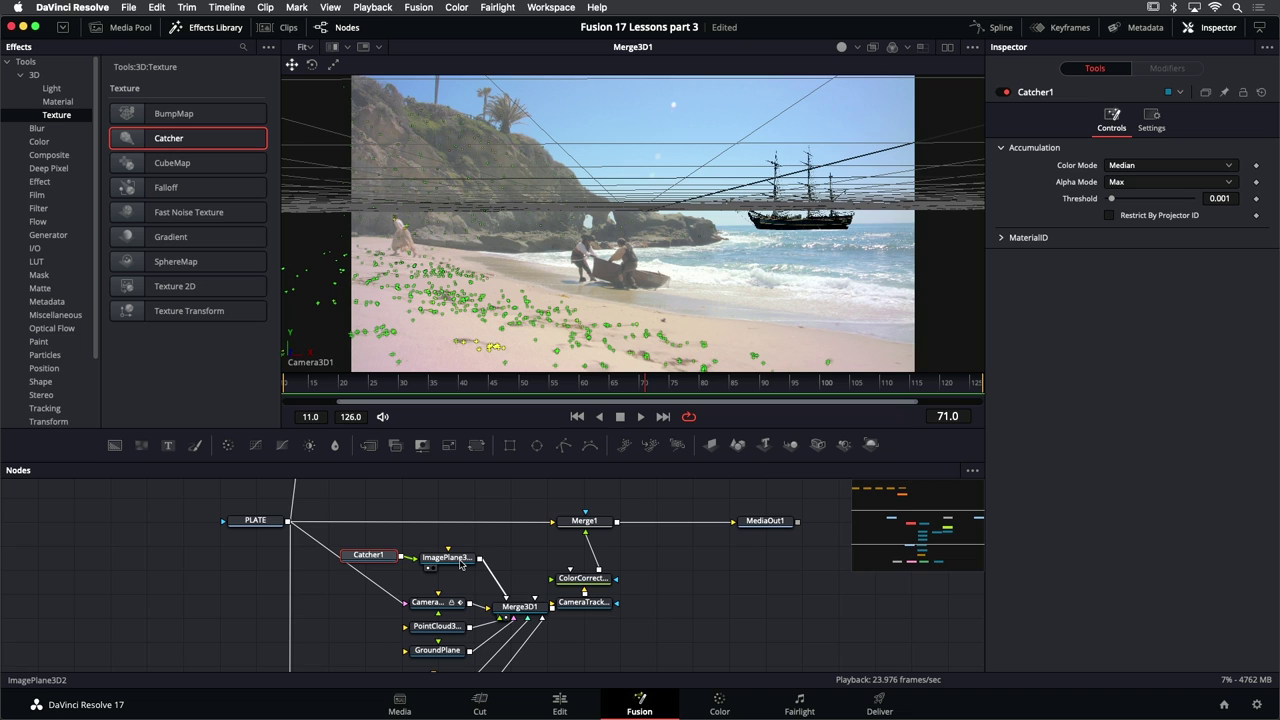
scroll(461, 560, down, 1)
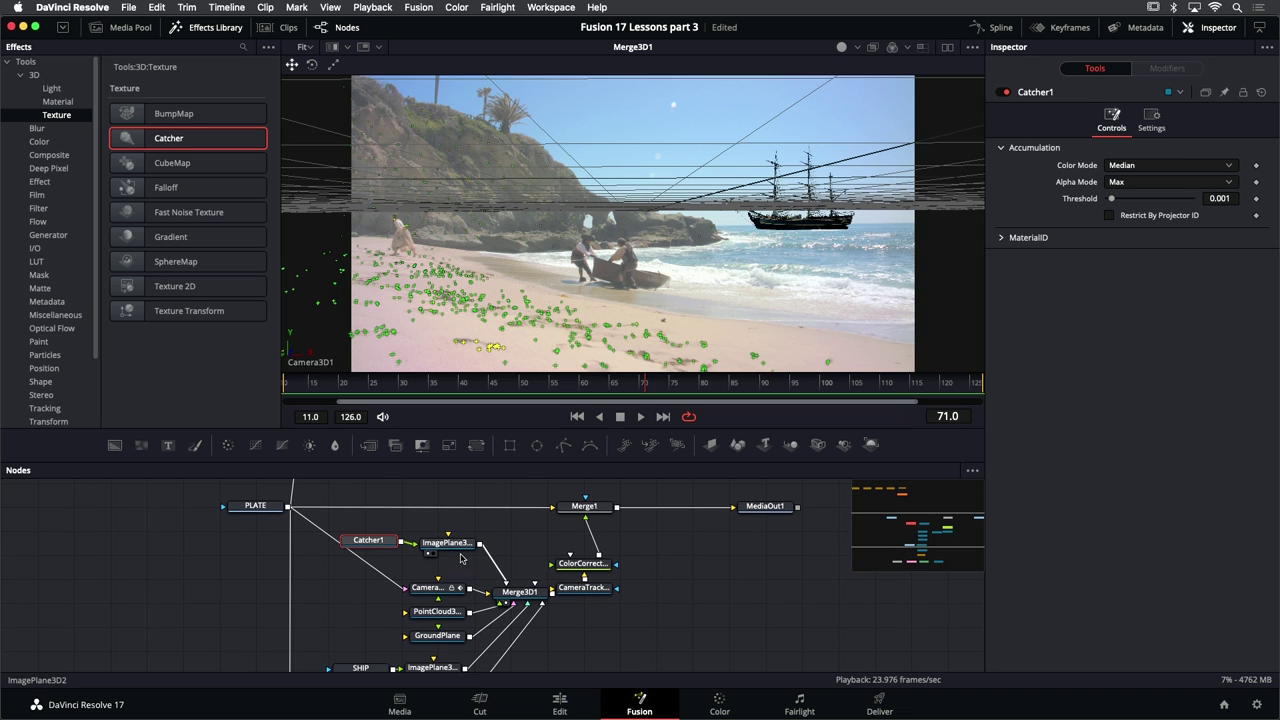
drag(370, 540, 371, 542)
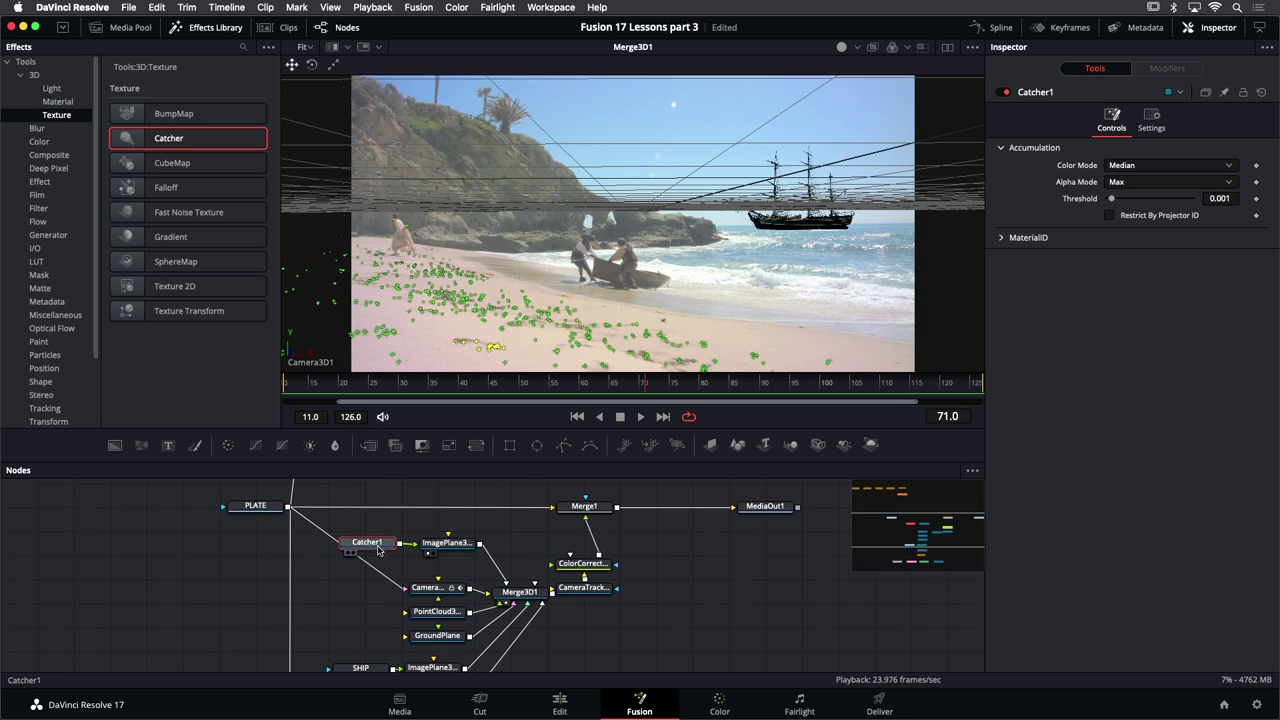
scroll(480, 566, down, 7)
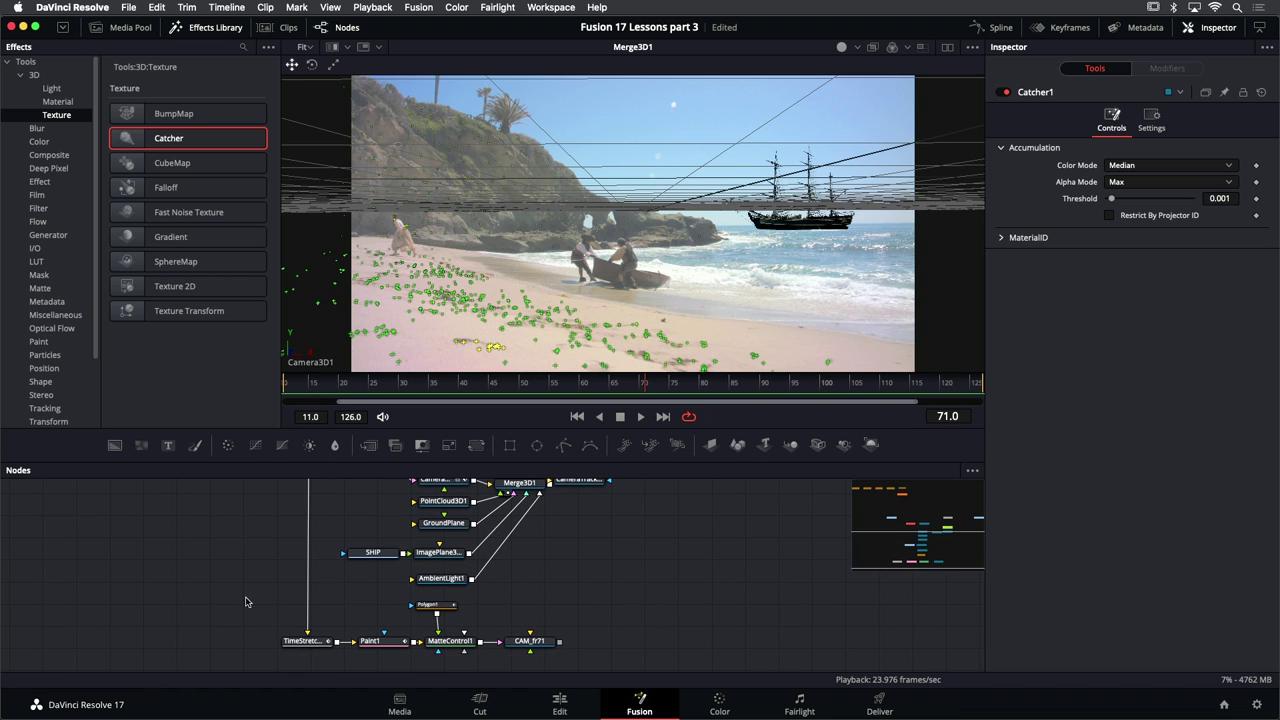
Move the camera projection nodes, connect CAM_fr71 into Merge3D1, and return to free perspective view
mouse_move(245, 601)
mouse_down()
mouse_move(386, 651)
mouse_move(566, 670)
mouse_move(545, 652)
mouse_up()
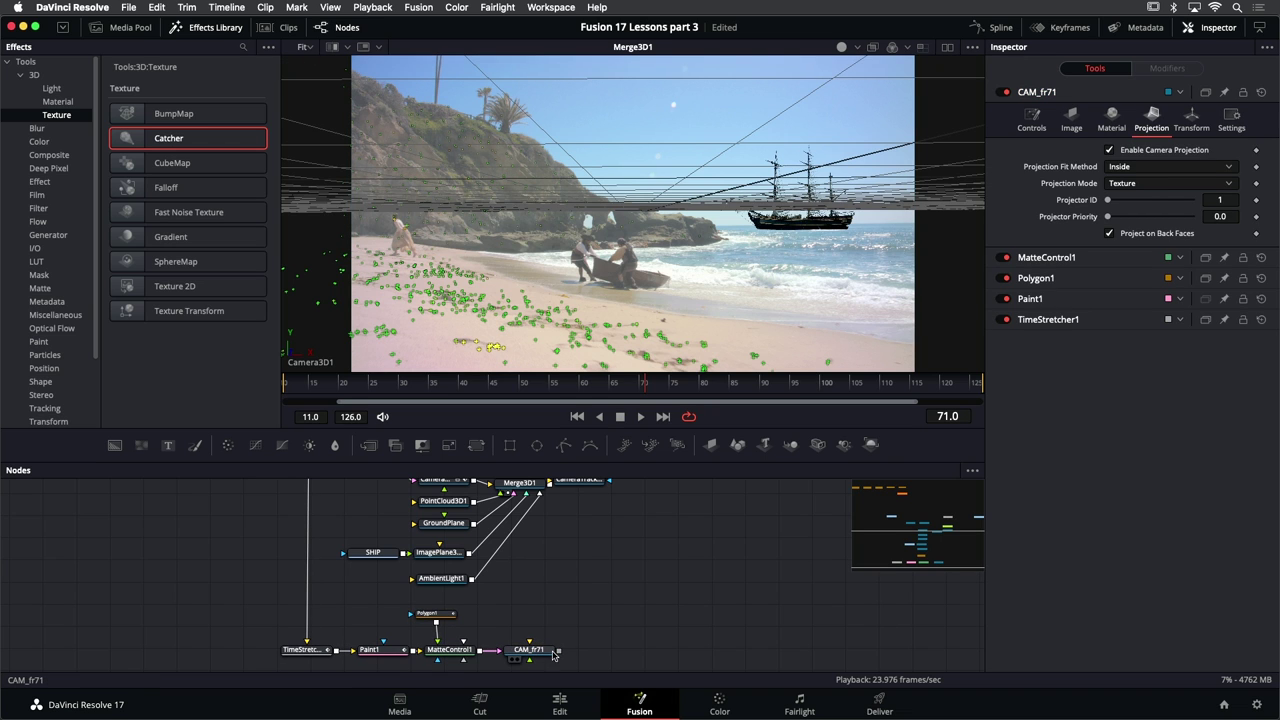
drag(559, 650, 535, 486)
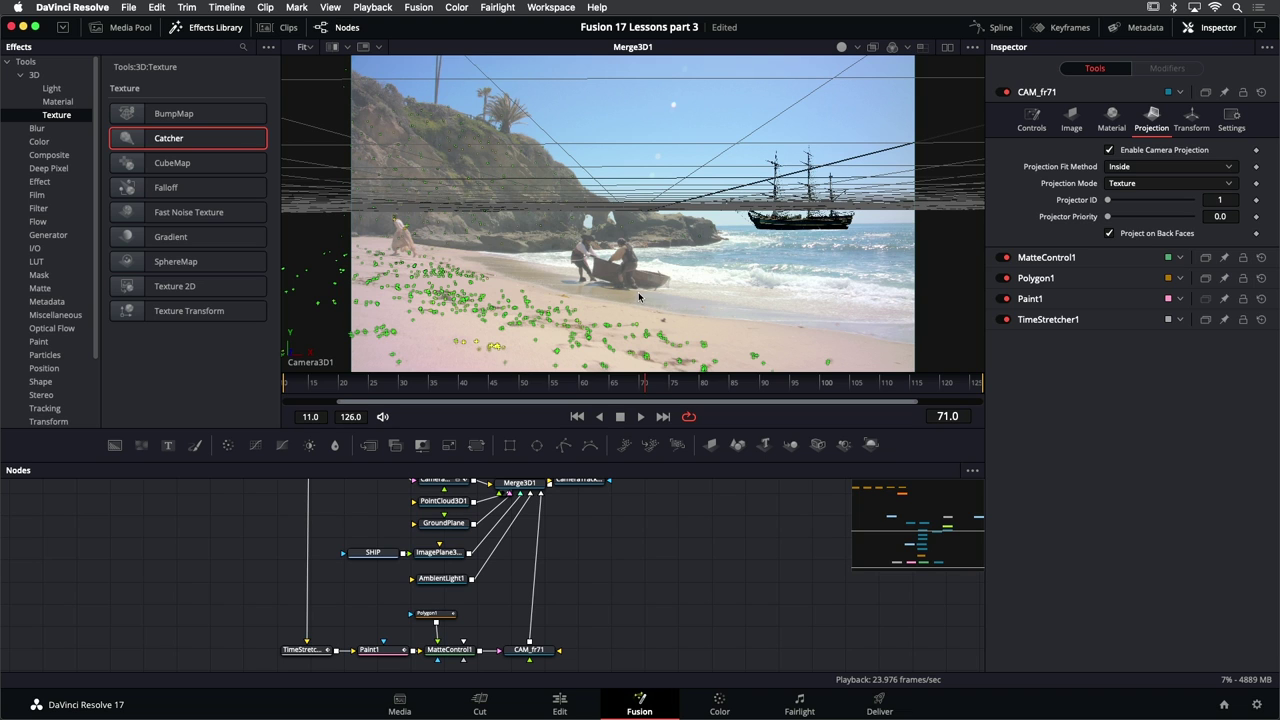
right_click(592, 273)
mouse_move(655, 378)
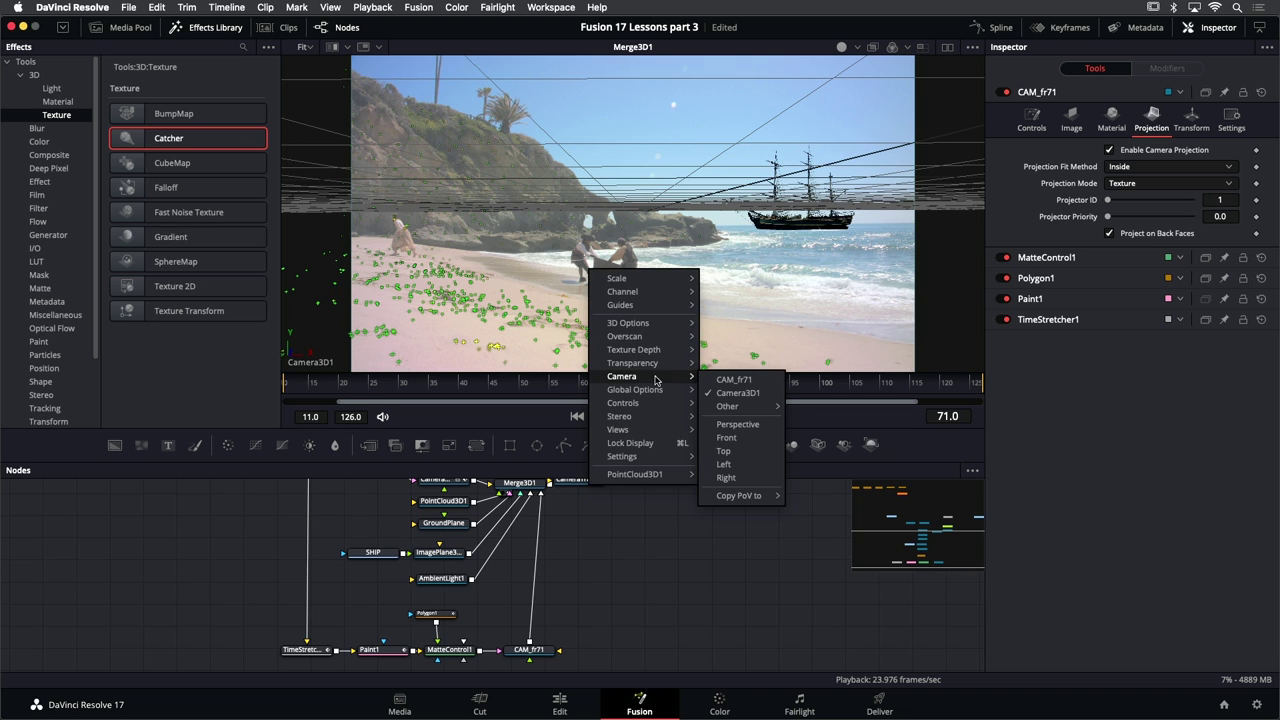
click(735, 424)
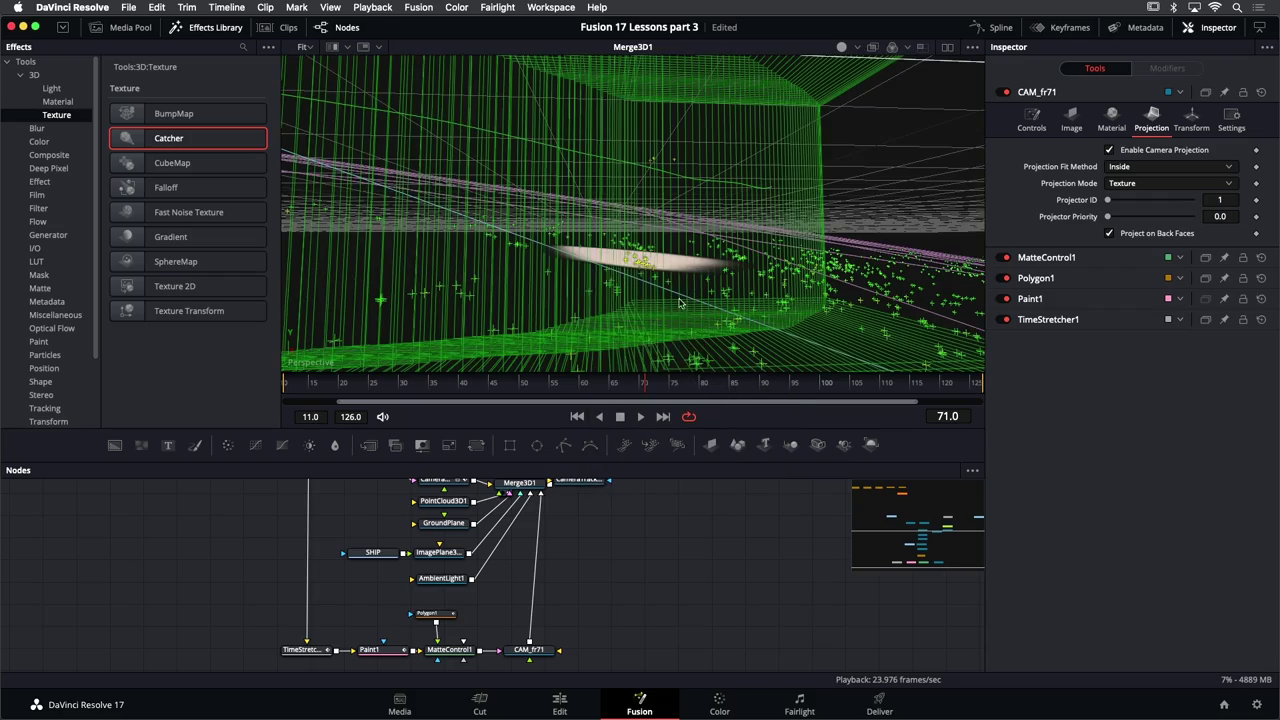
At frame 11, zoom toward the wireframe box and reshape the green projection box
drag(679, 302, 612, 174)
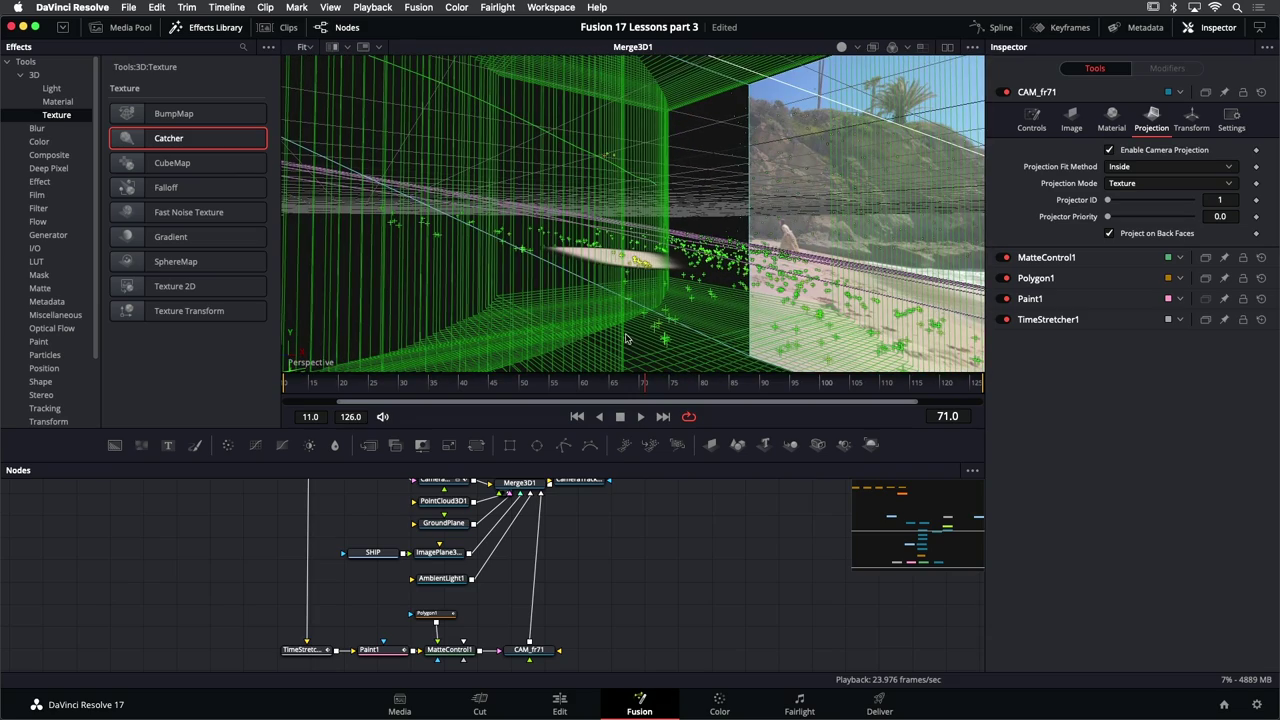
mouse_move(626, 340)
mouse_down()
mouse_move(635, 310)
mouse_move(605, 335)
mouse_up()
click(577, 417)
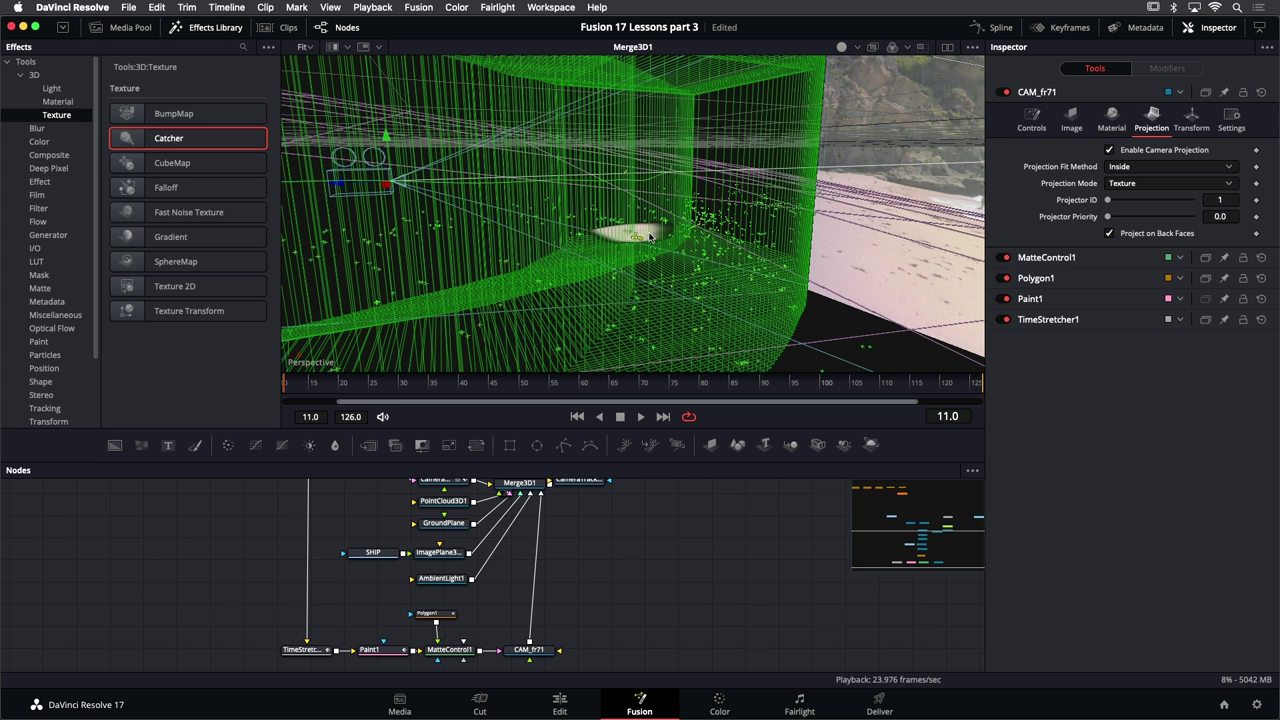
scroll(649, 236, down, 10)
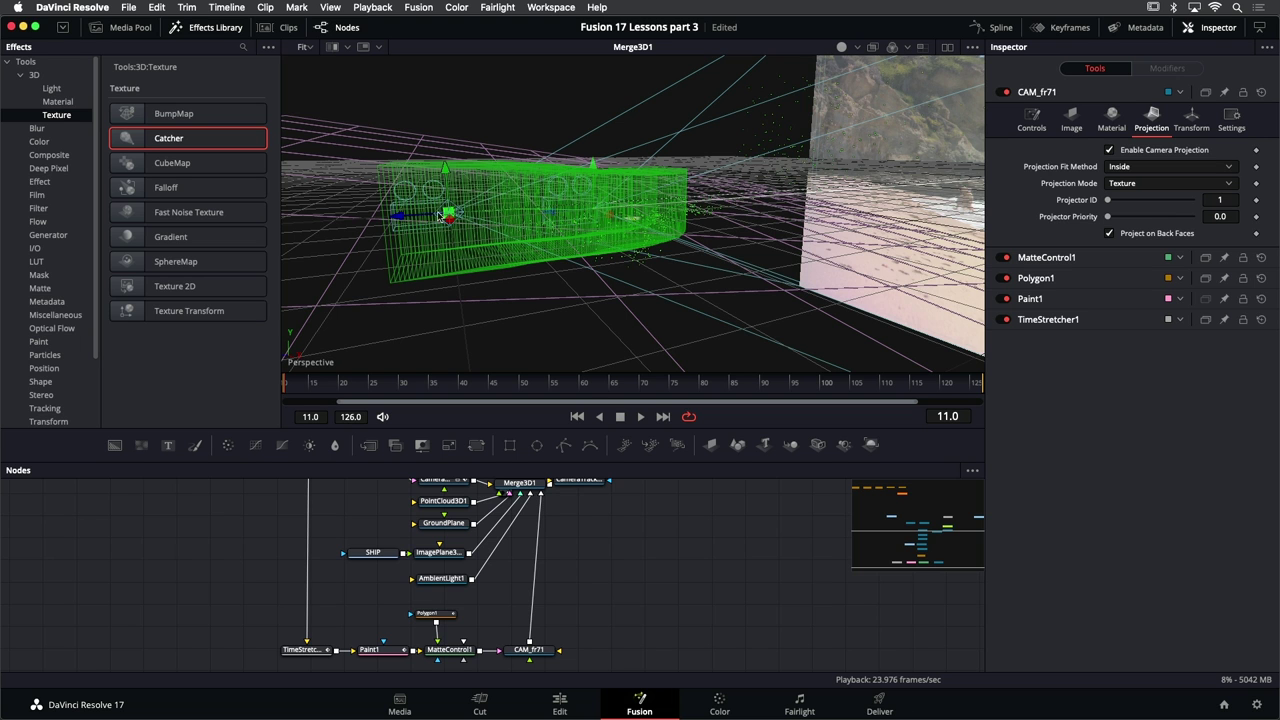
drag(441, 215, 457, 214)
scroll(650, 224, up, 5)
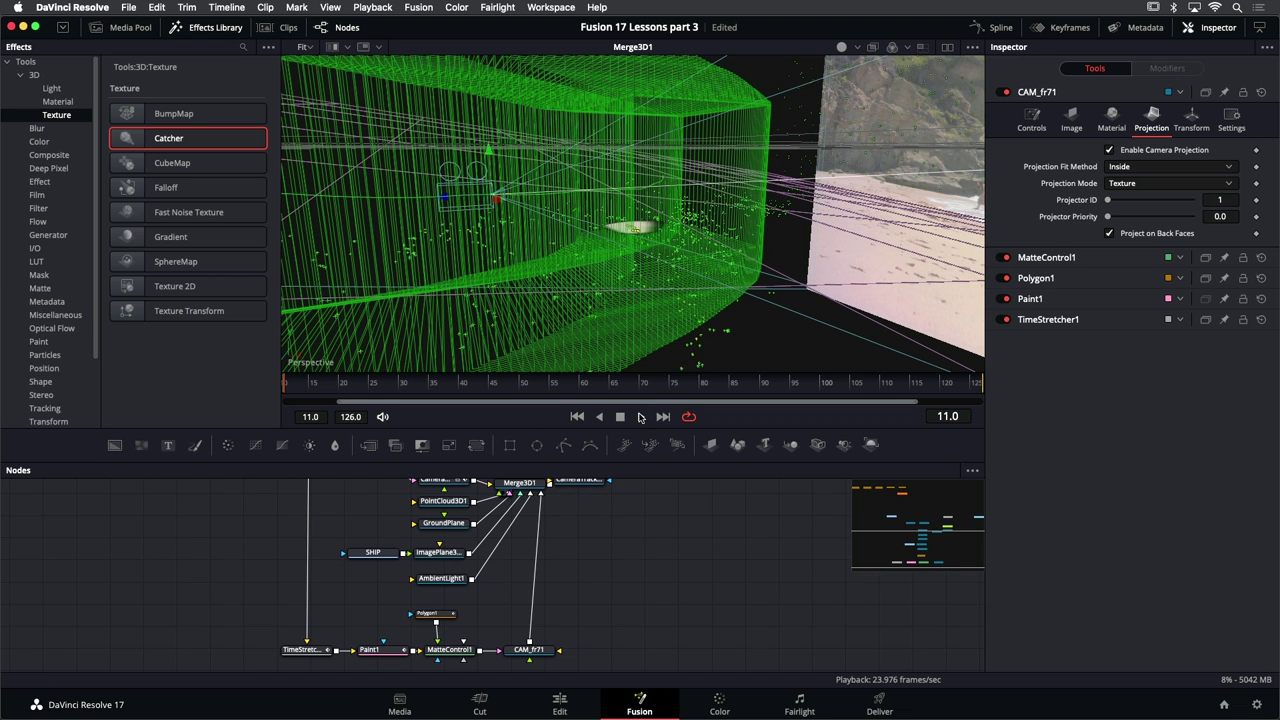
Play the tracked camera move, stop it, and move the CameraTracker node to the right
click(641, 418)
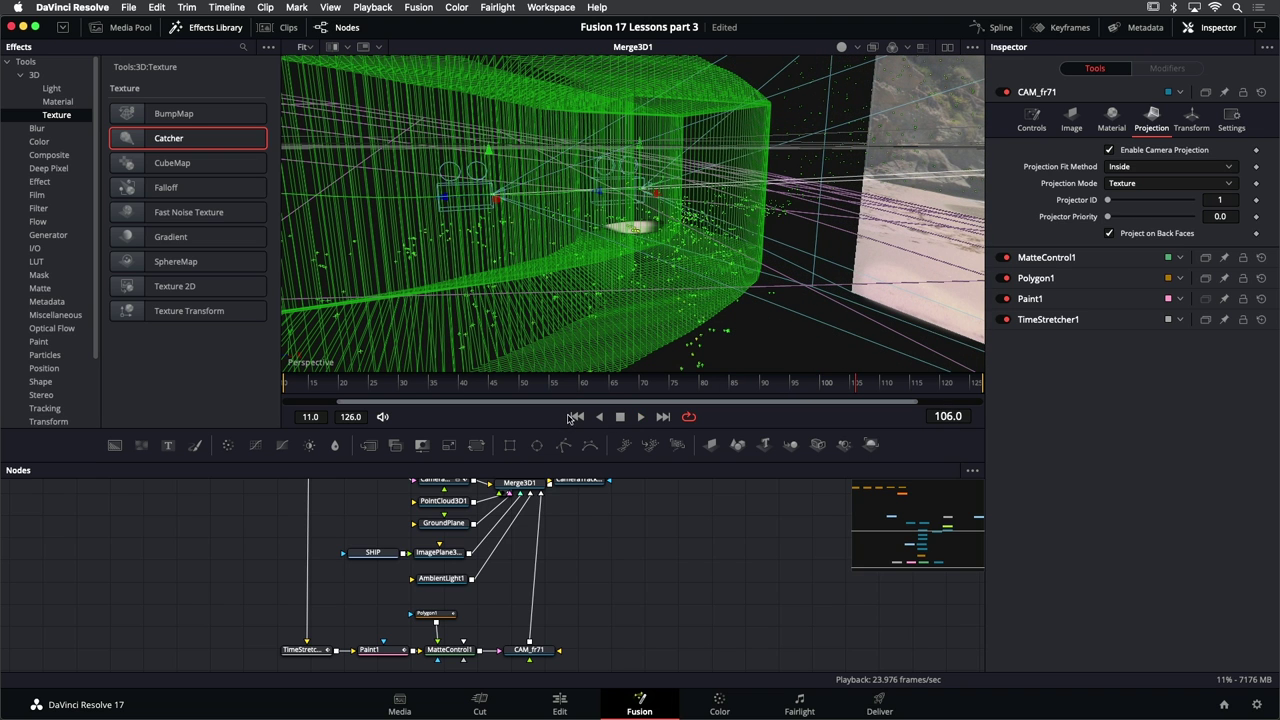
click(577, 416)
scroll(657, 504, up, 3)
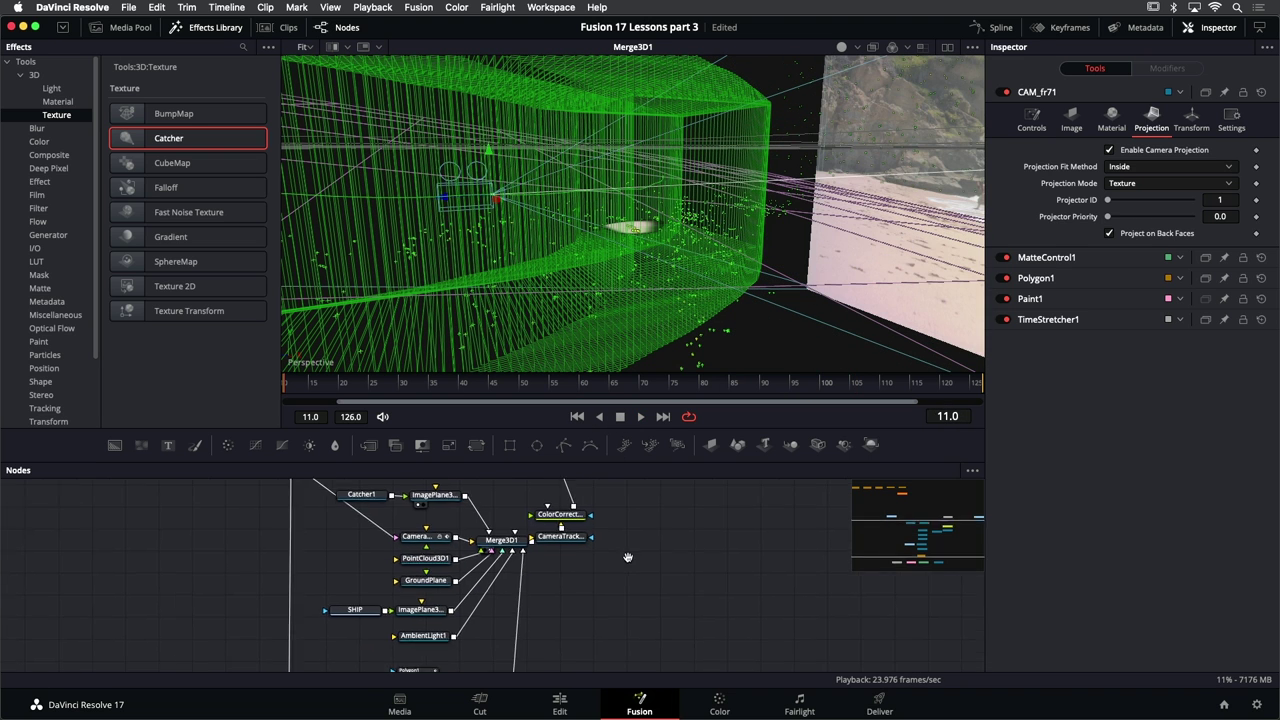
drag(566, 547, 590, 553)
View CameraTracker1_Renderer and play it back, returning to frame 11
key(1)
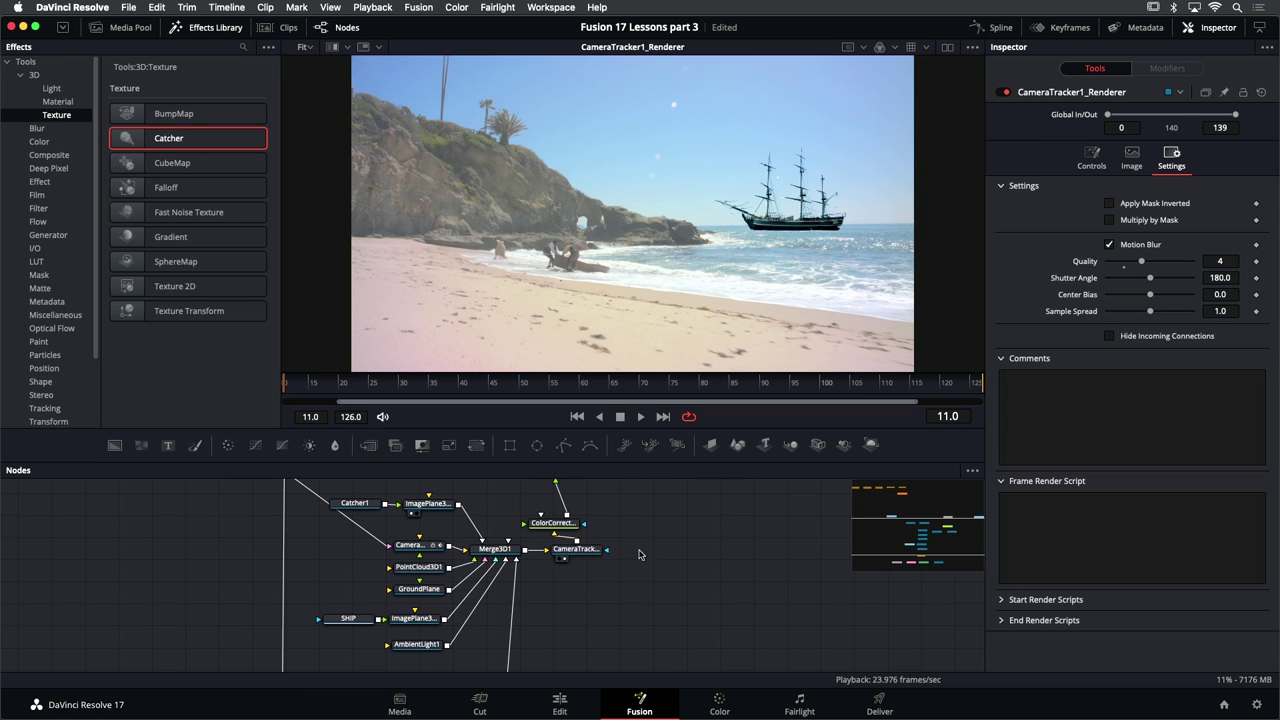
click(641, 417)
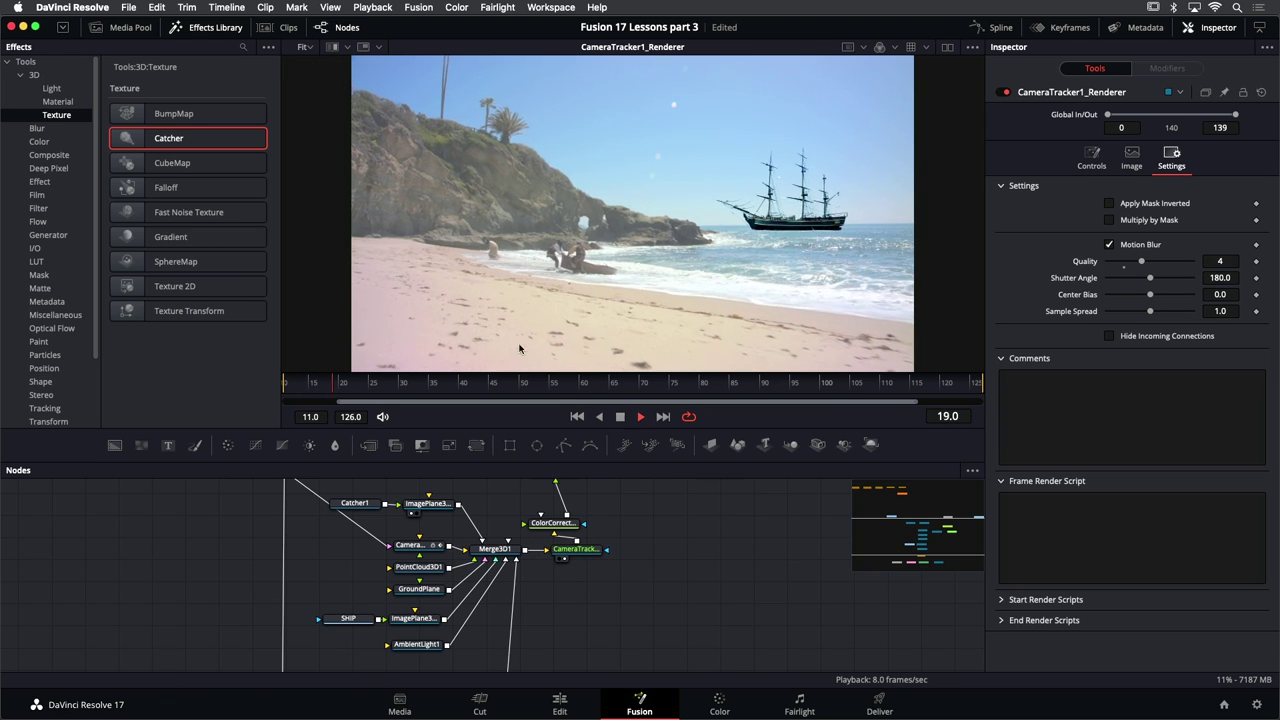
click(620, 417)
click(577, 417)
scroll(490, 527, up, 3)
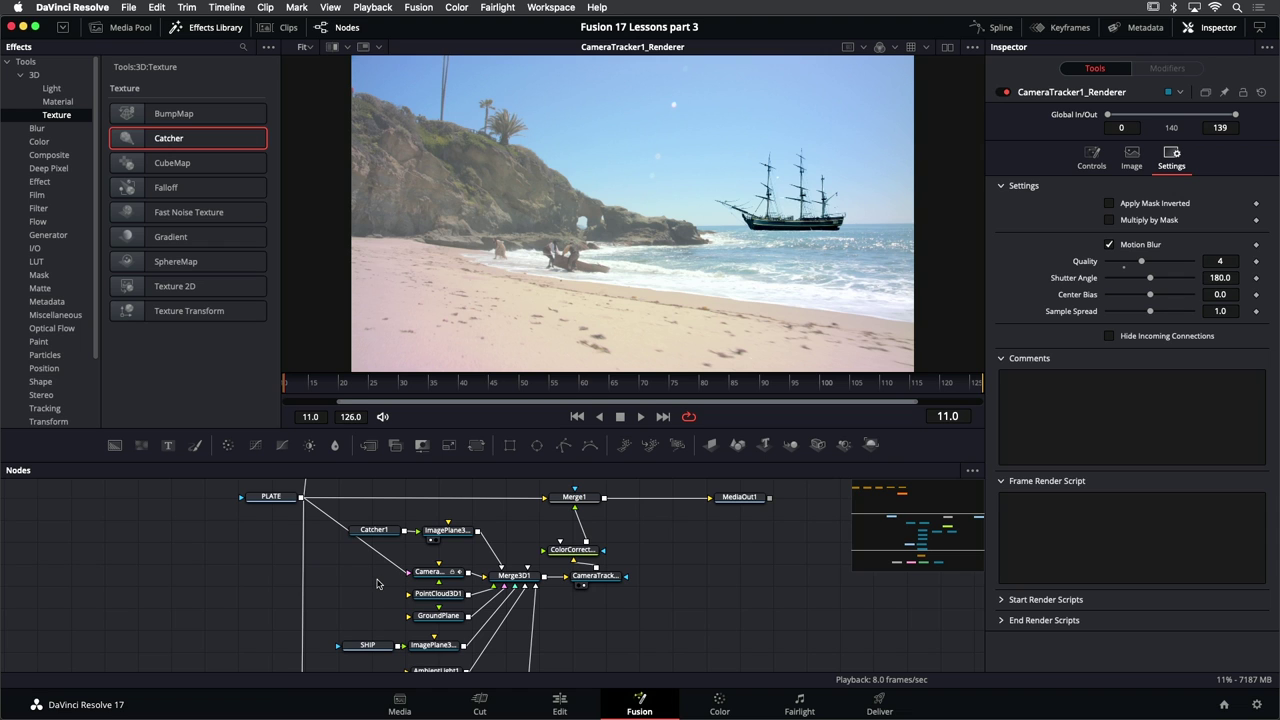
Disconnect PLATE from the camera node's input and replay the render without the background
drag(407, 572, 371, 570)
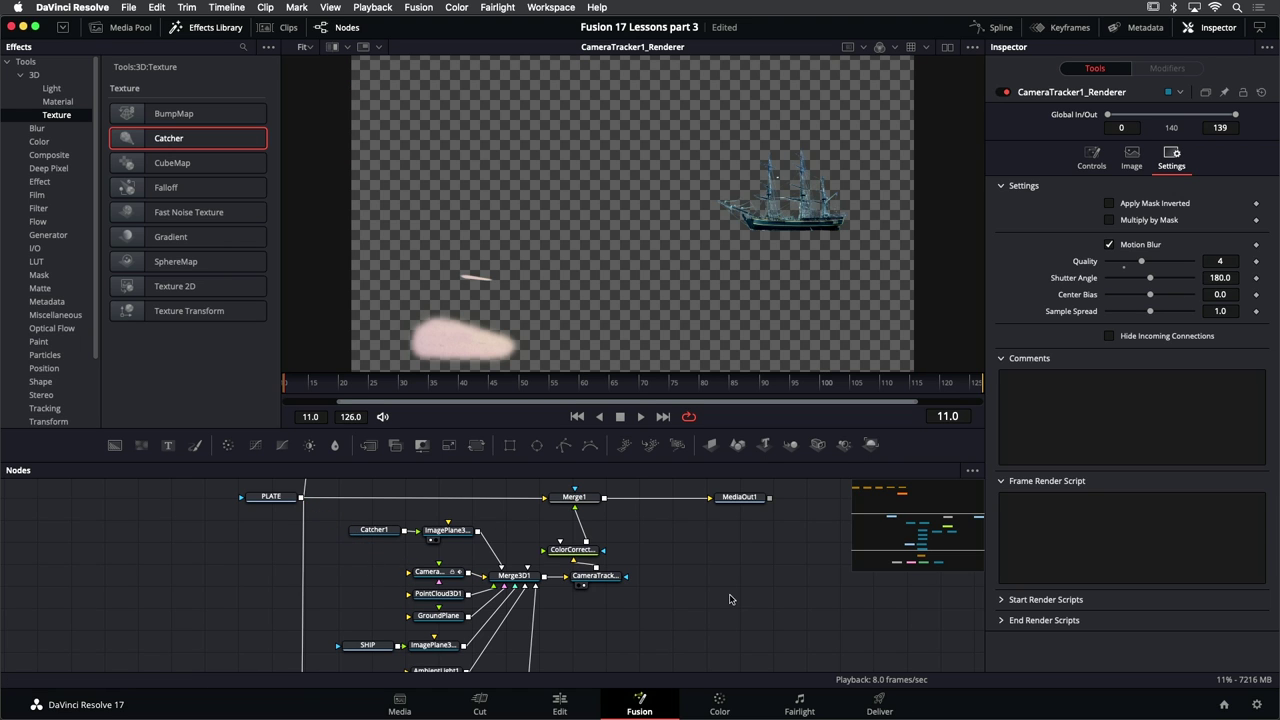
click(637, 417)
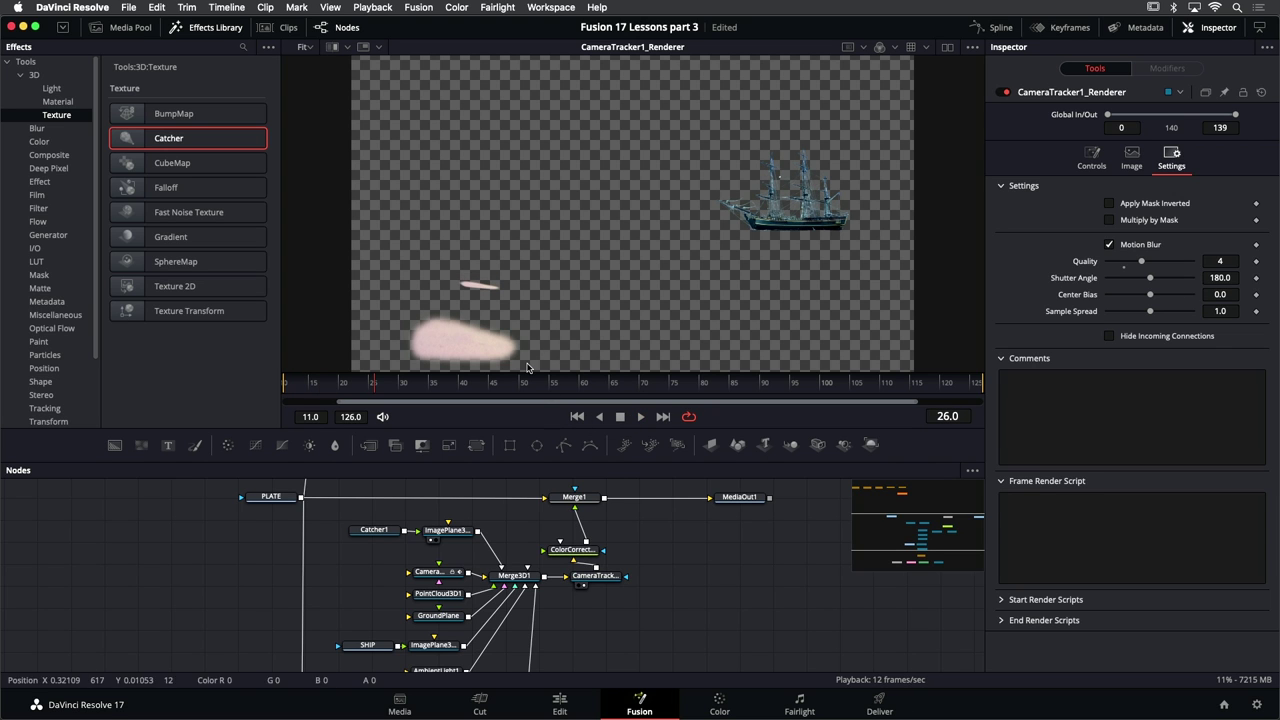
click(577, 417)
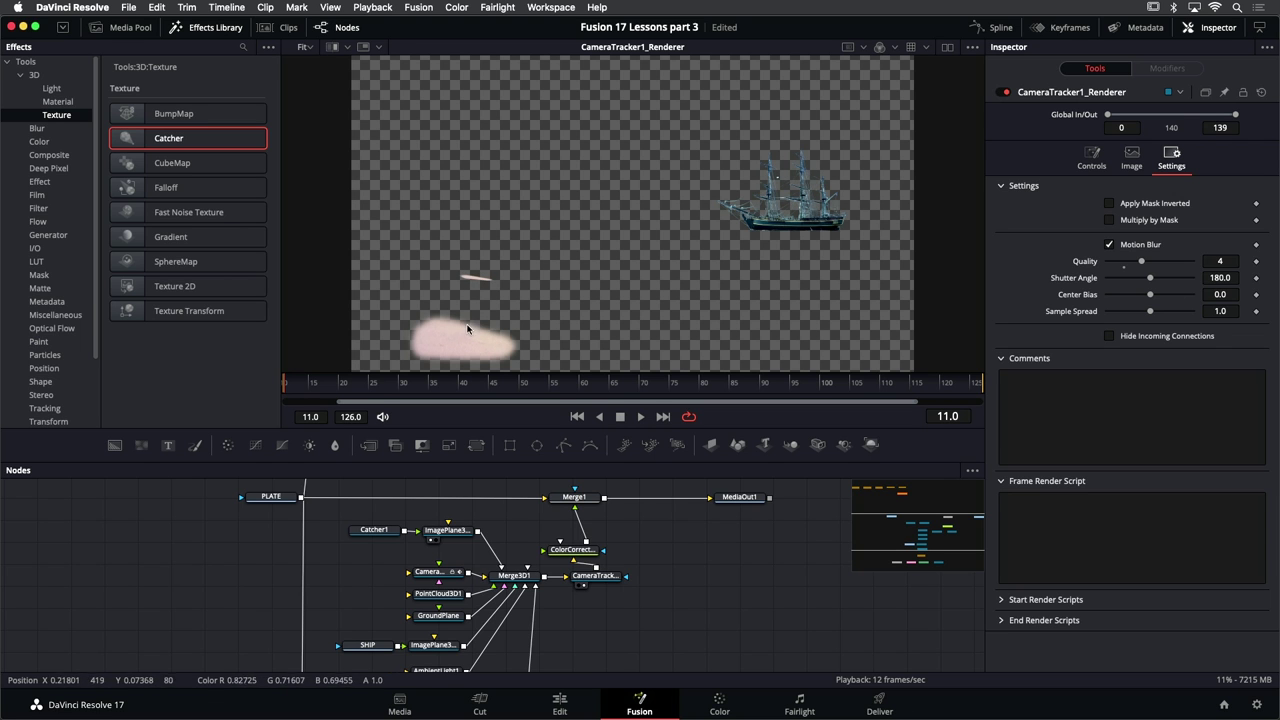
scroll(603, 584, down, 5)
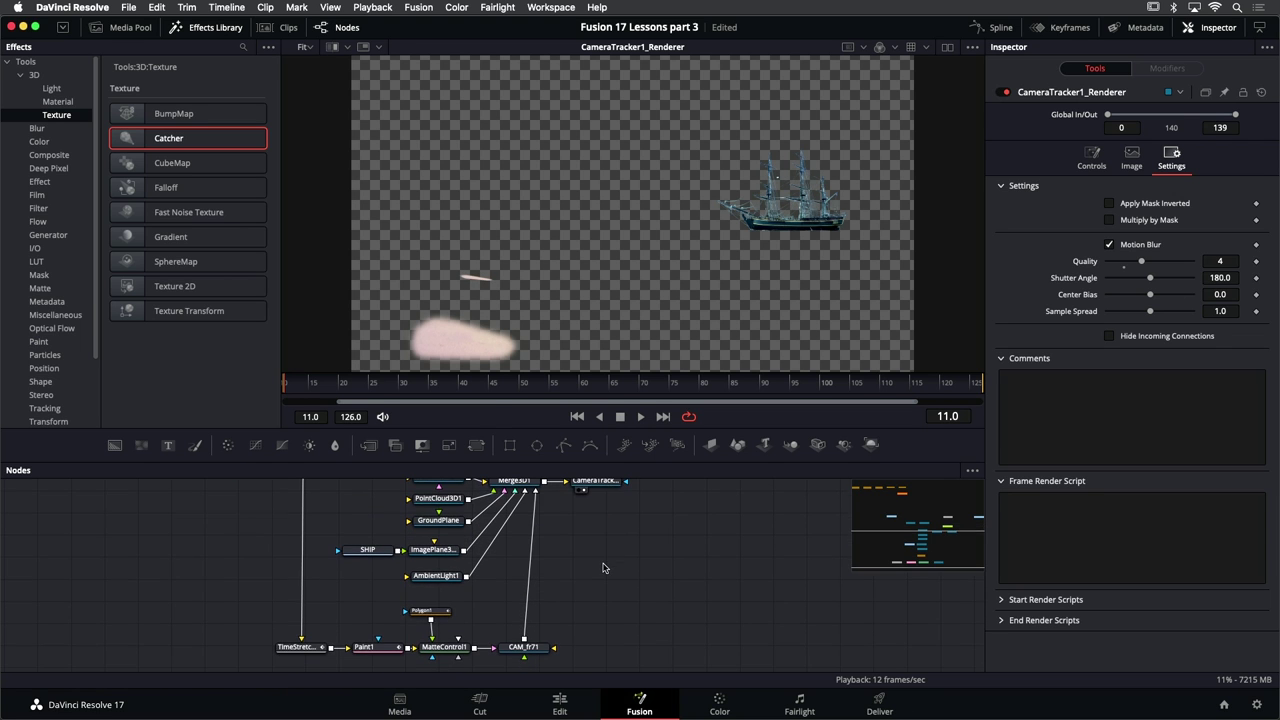
Uncheck Enable Image Plane on CAM_fr71's Image tab and play back to confirm the pink blob is gone
click(513, 652)
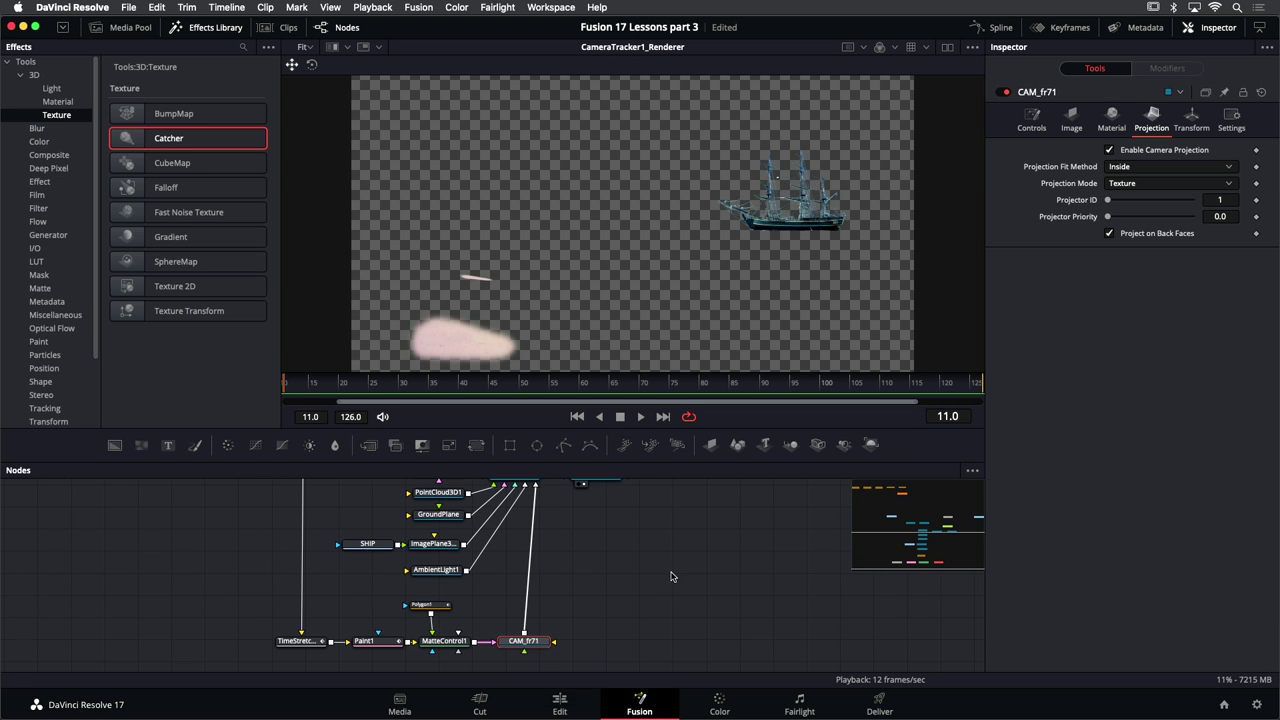
click(1072, 118)
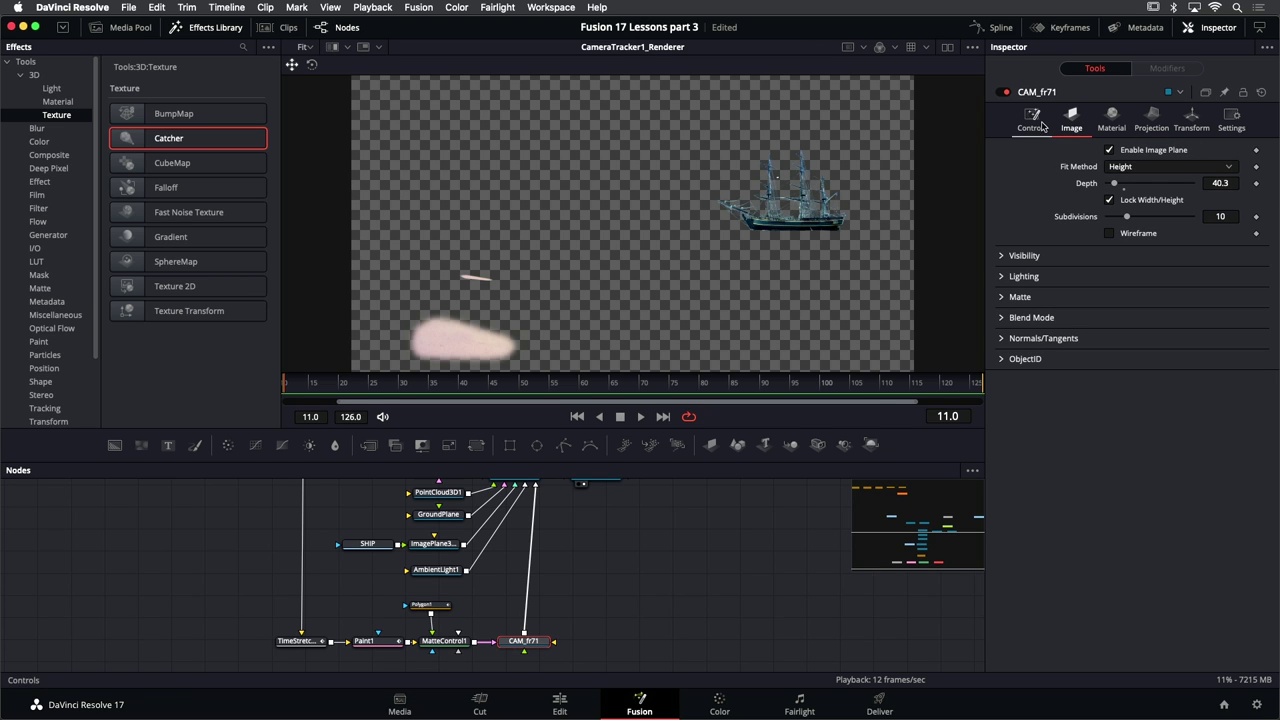
click(1155, 150)
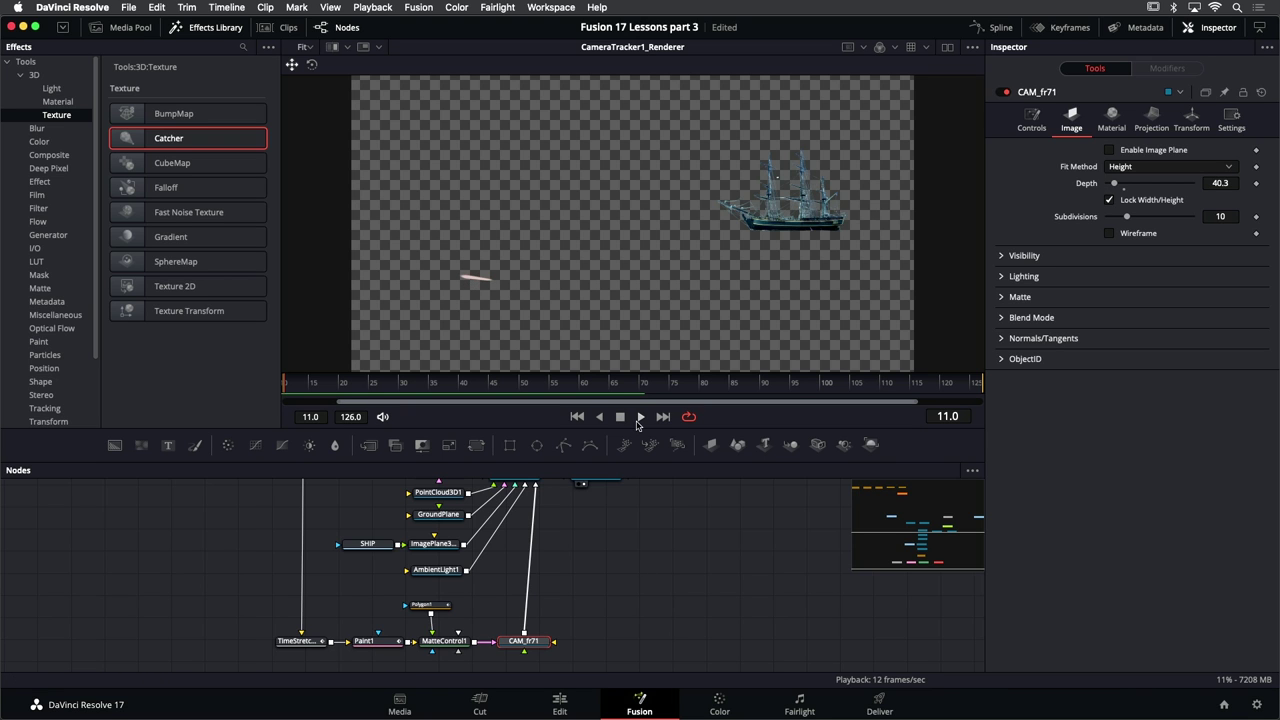
click(639, 418)
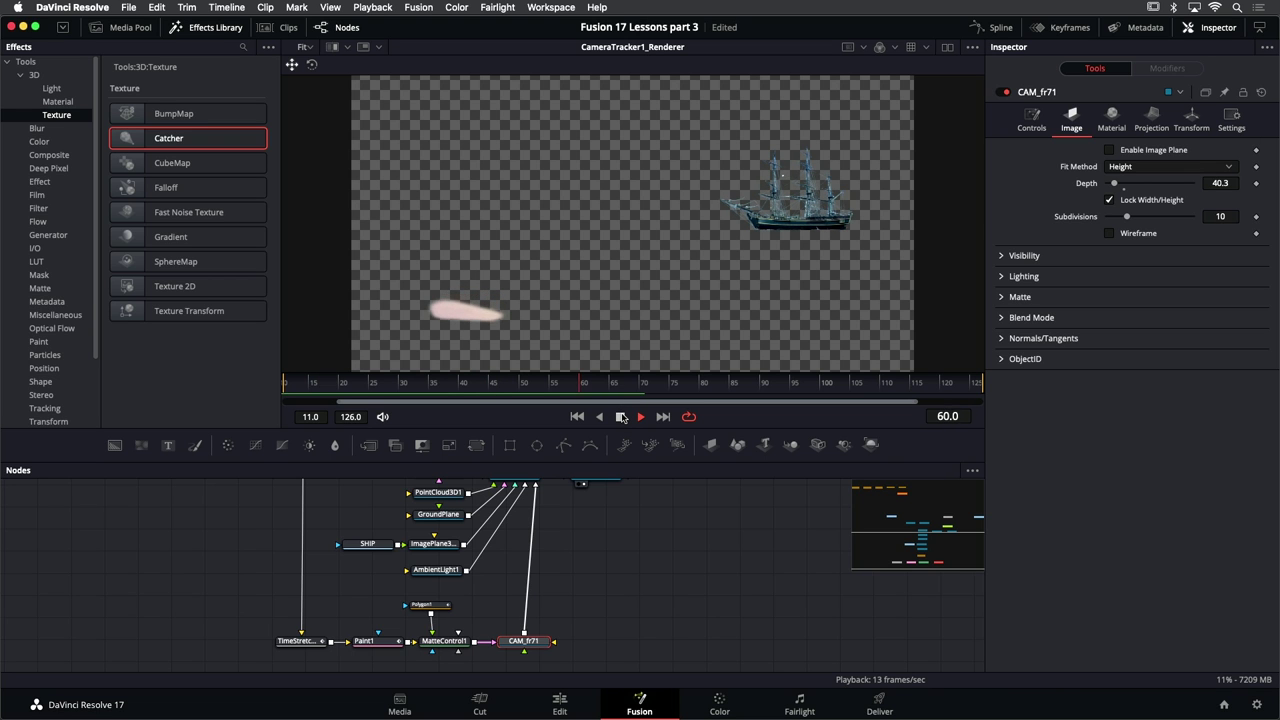
click(621, 417)
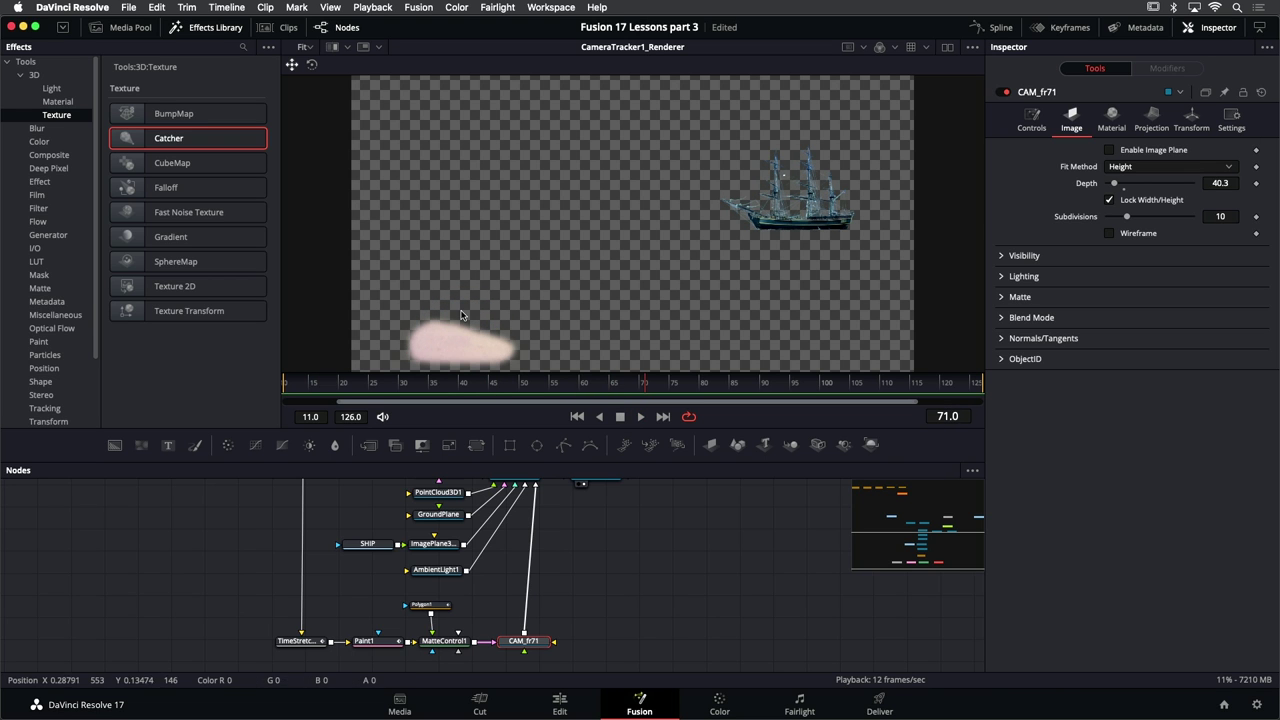
scroll(502, 288, down, 1)
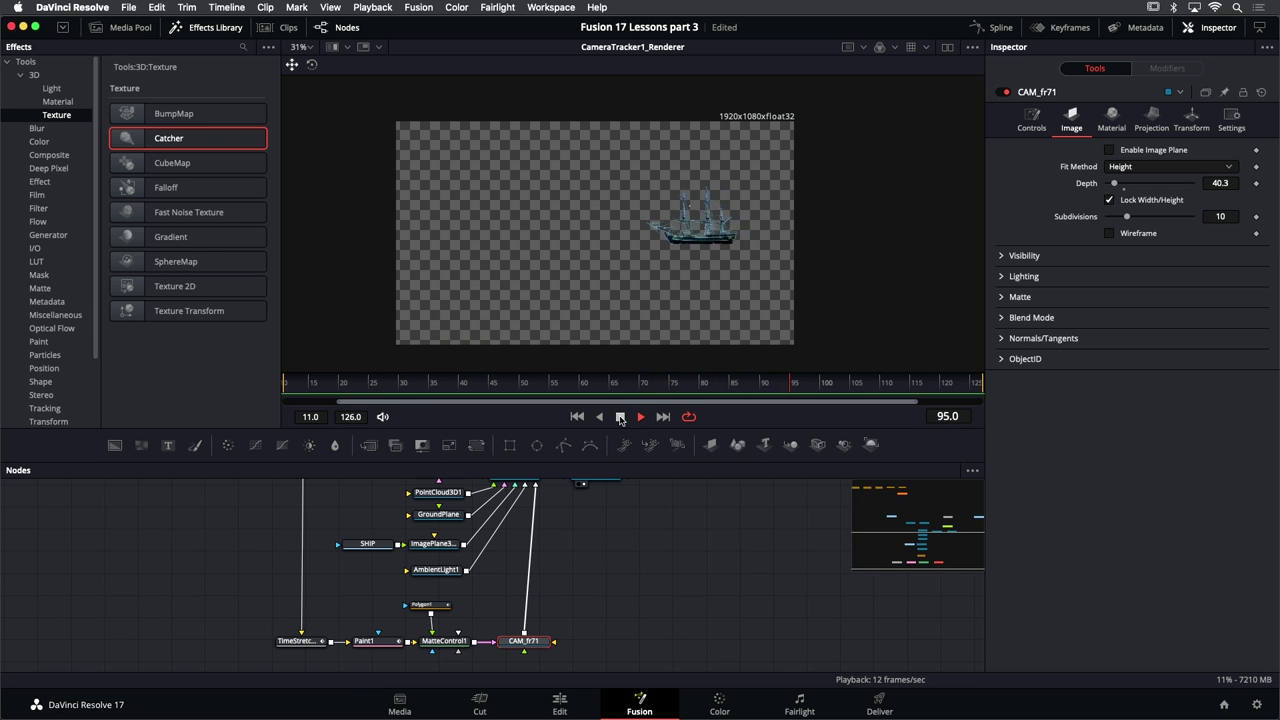
click(578, 417)
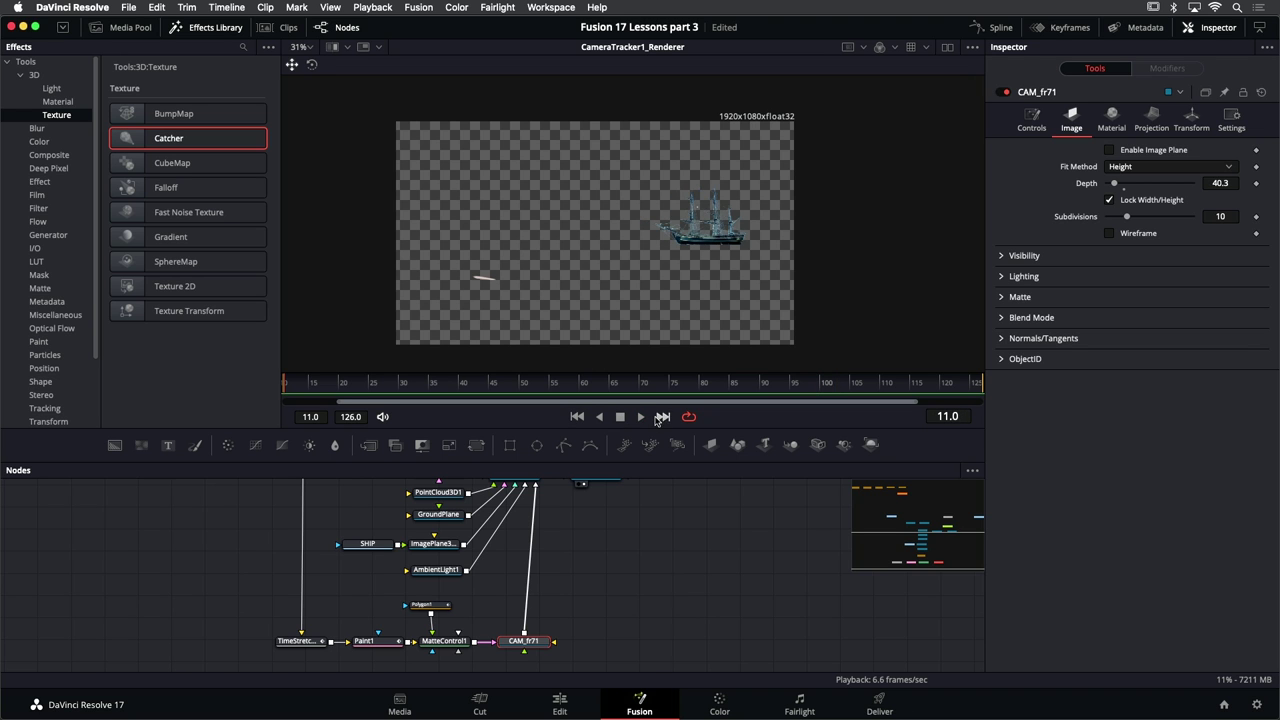
scroll(650, 560, up, 5)
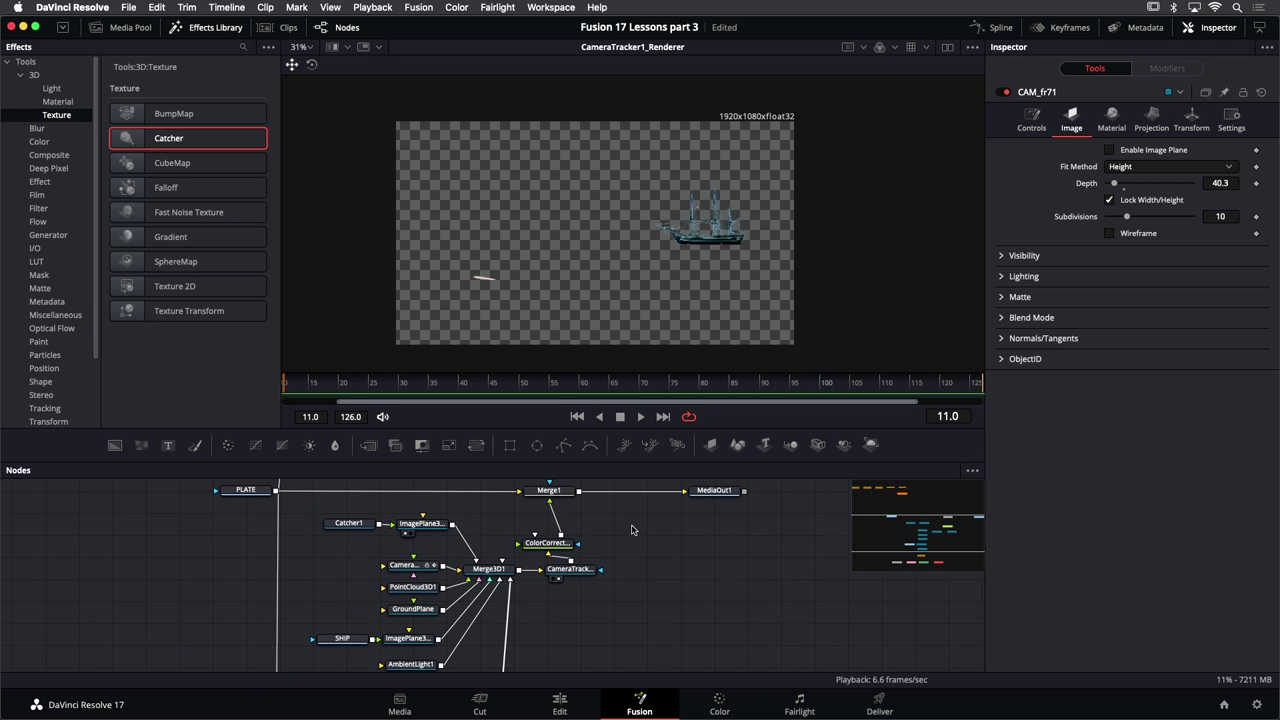
View Merge1, play the beach composite, stop at frame 68 and scrub back to frame 61
click(557, 492)
key(1)
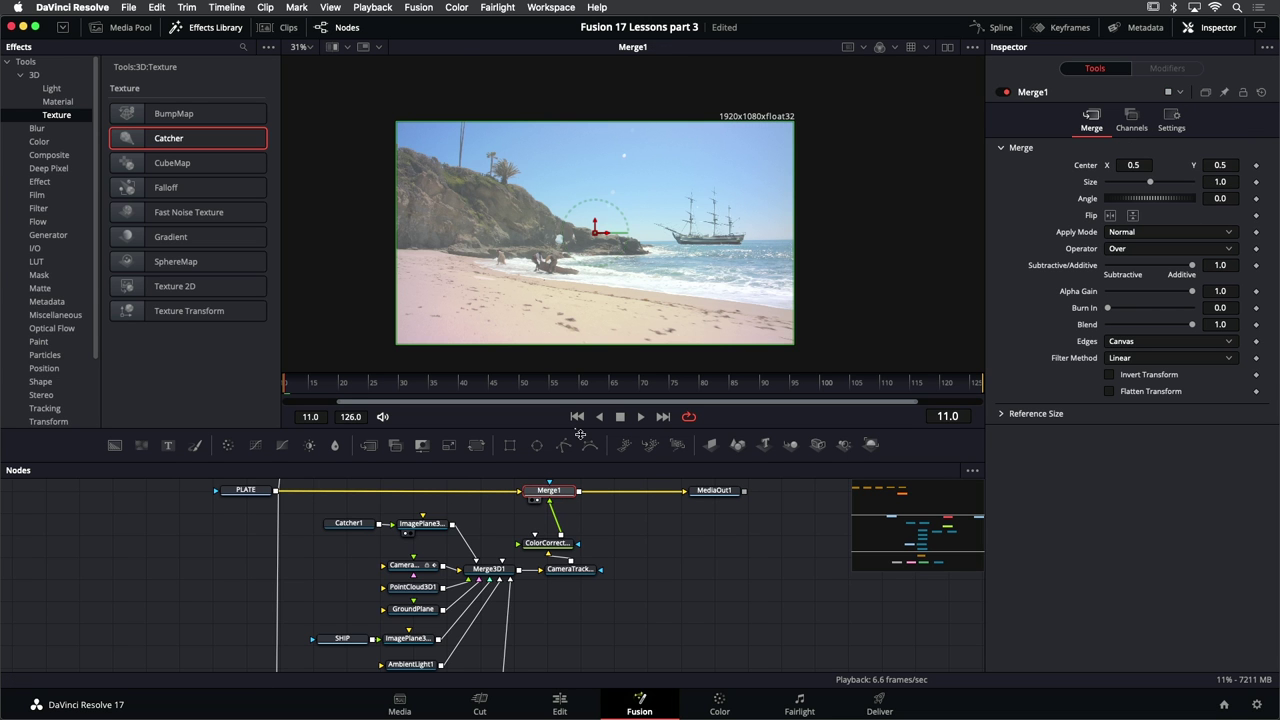
scroll(503, 305, up, 2)
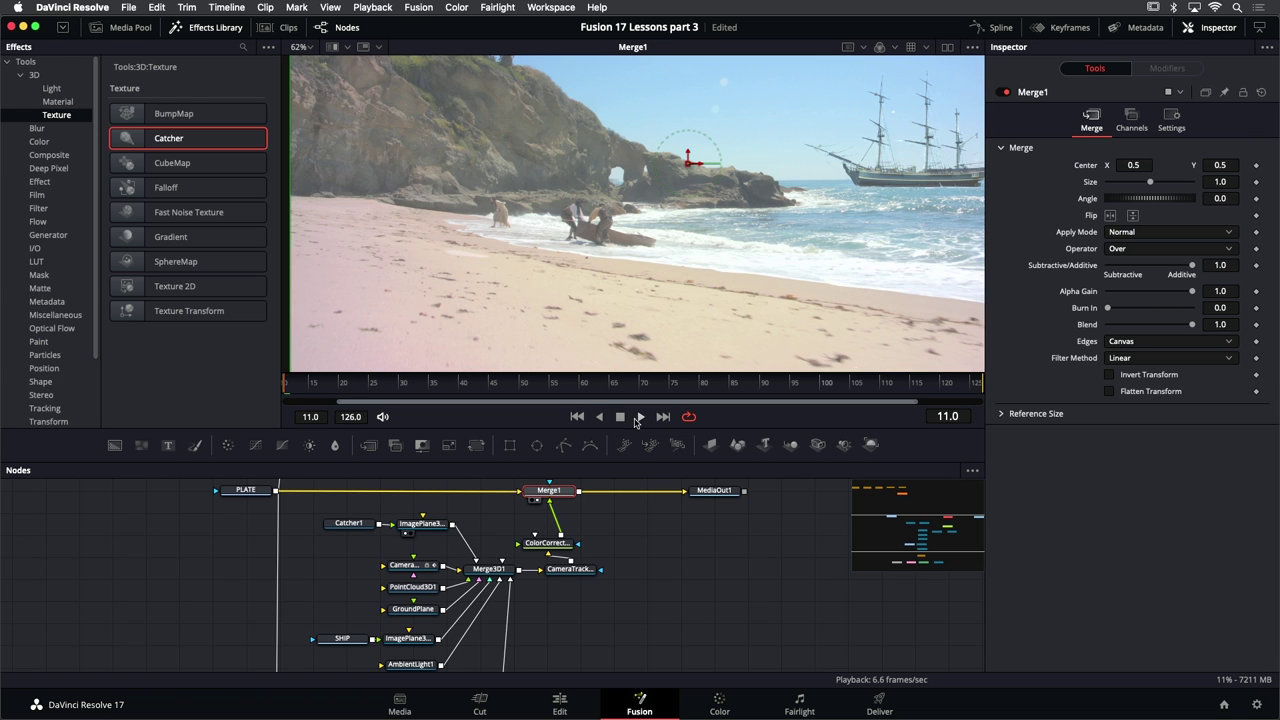
click(638, 417)
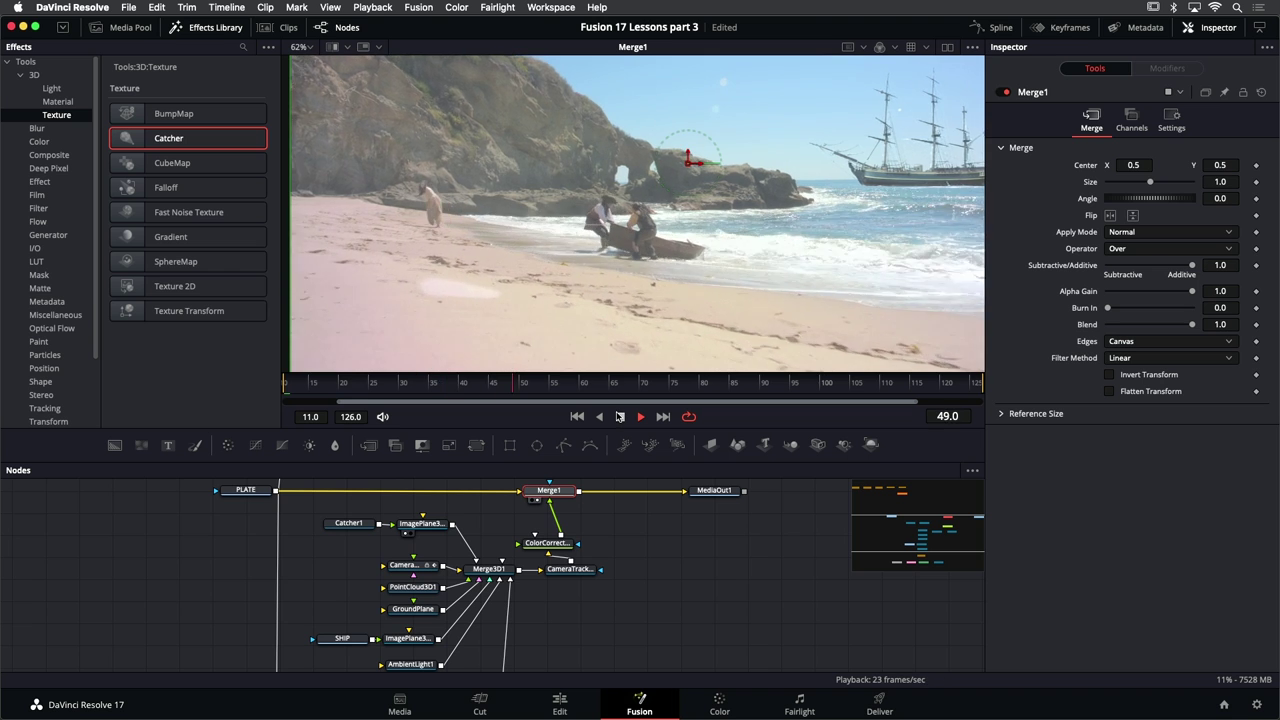
click(620, 417)
click(631, 392)
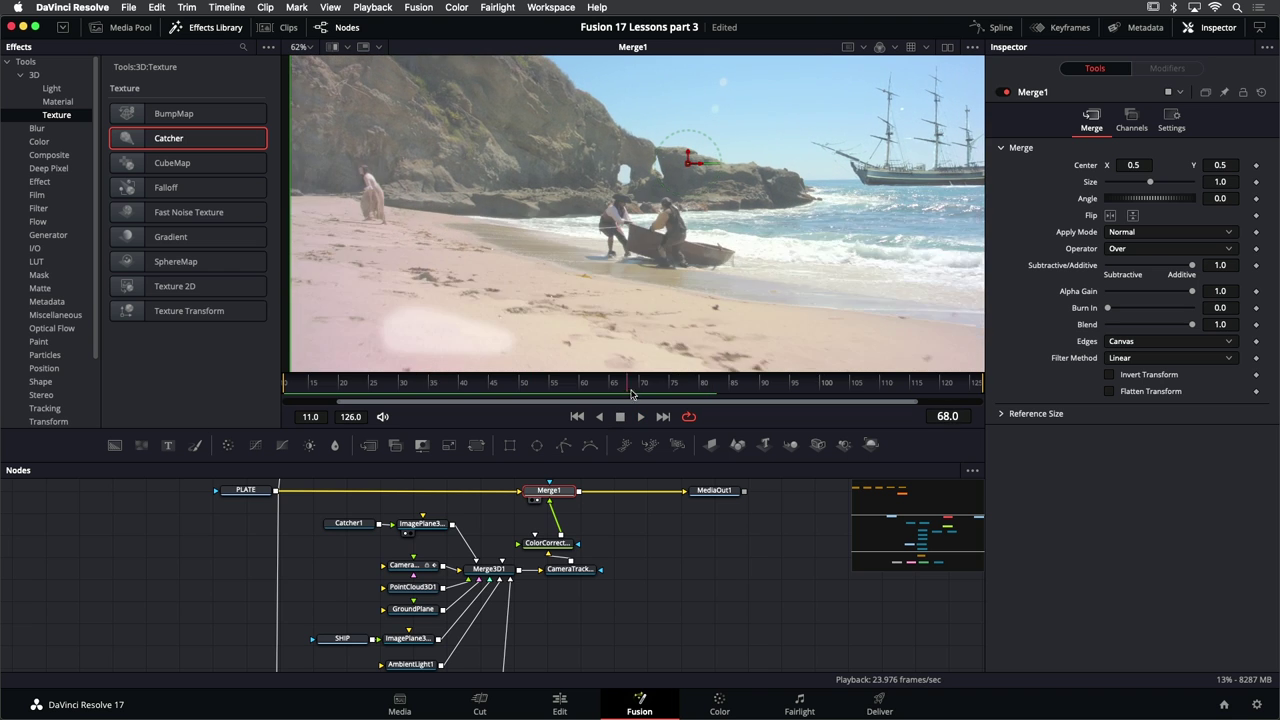
drag(631, 392, 590, 392)
Select the ColorCorrector1 node to show its settings
scroll(640, 605, up, 2)
scroll(640, 605, right, 1)
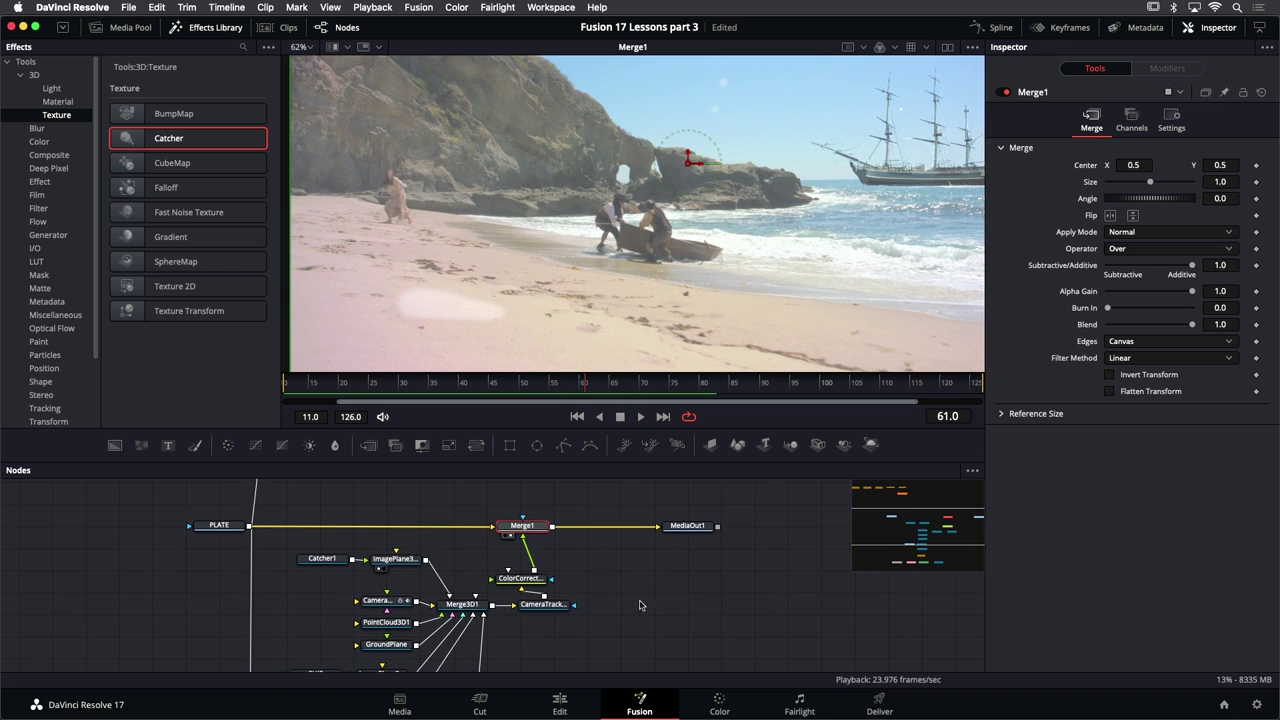
drag(522, 580, 547, 572)
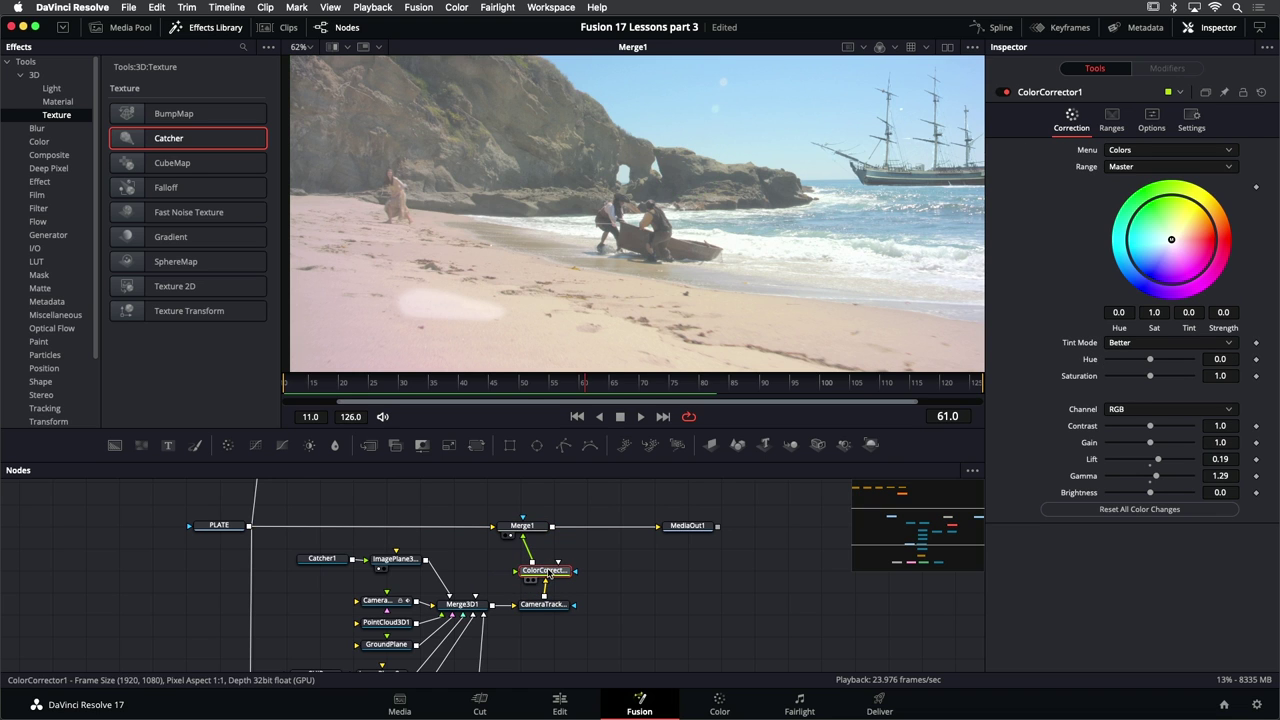
Toggle the colour correction off and on twice to compare the result
click(1004, 93)
click(1003, 93)
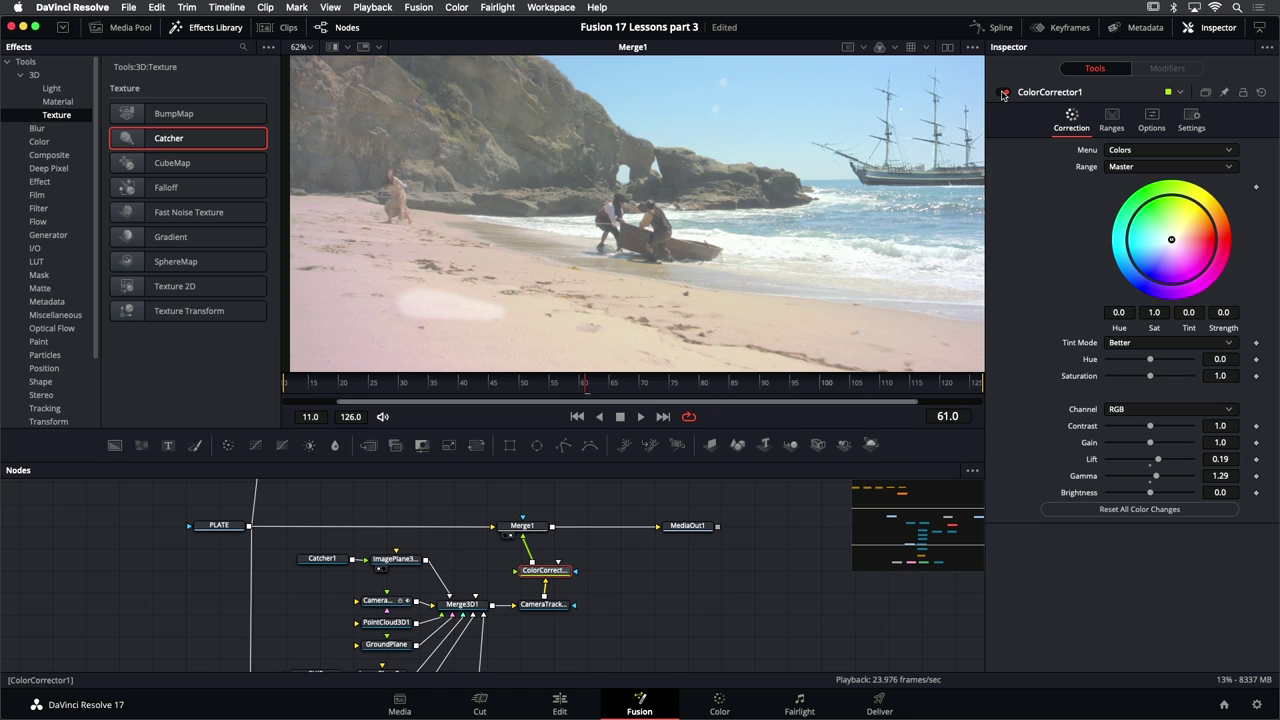
click(1003, 93)
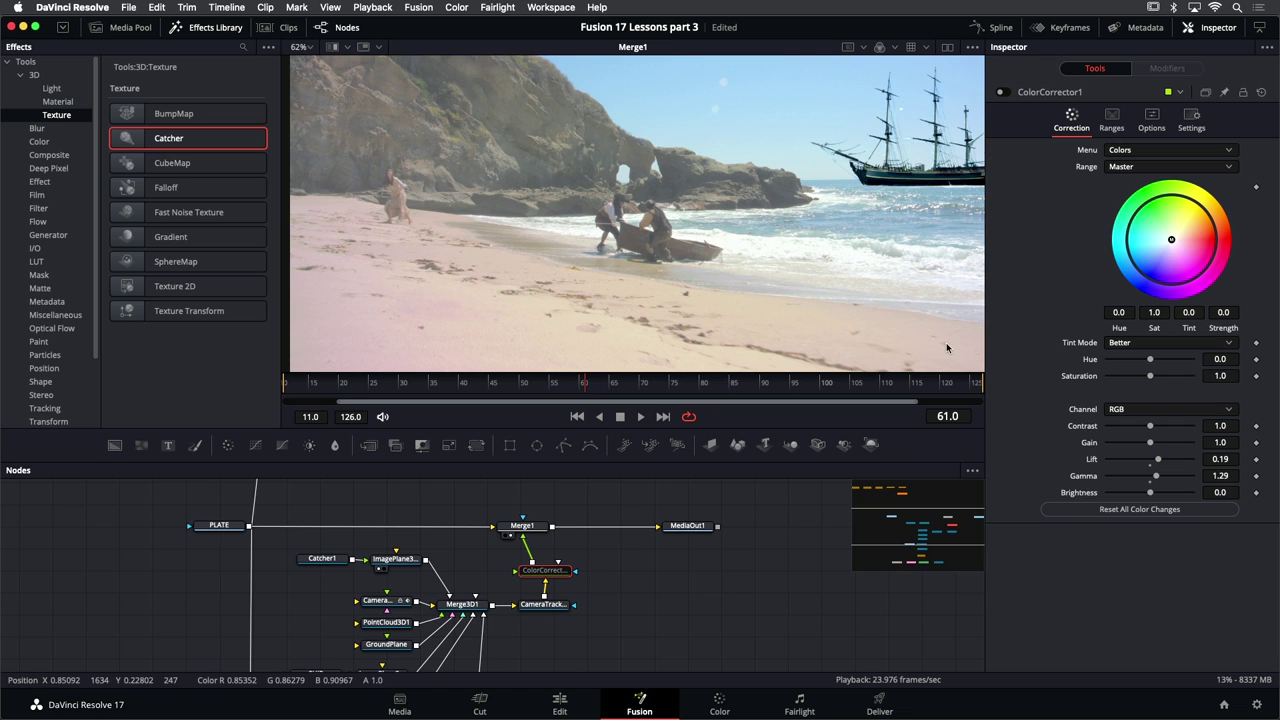
click(1002, 92)
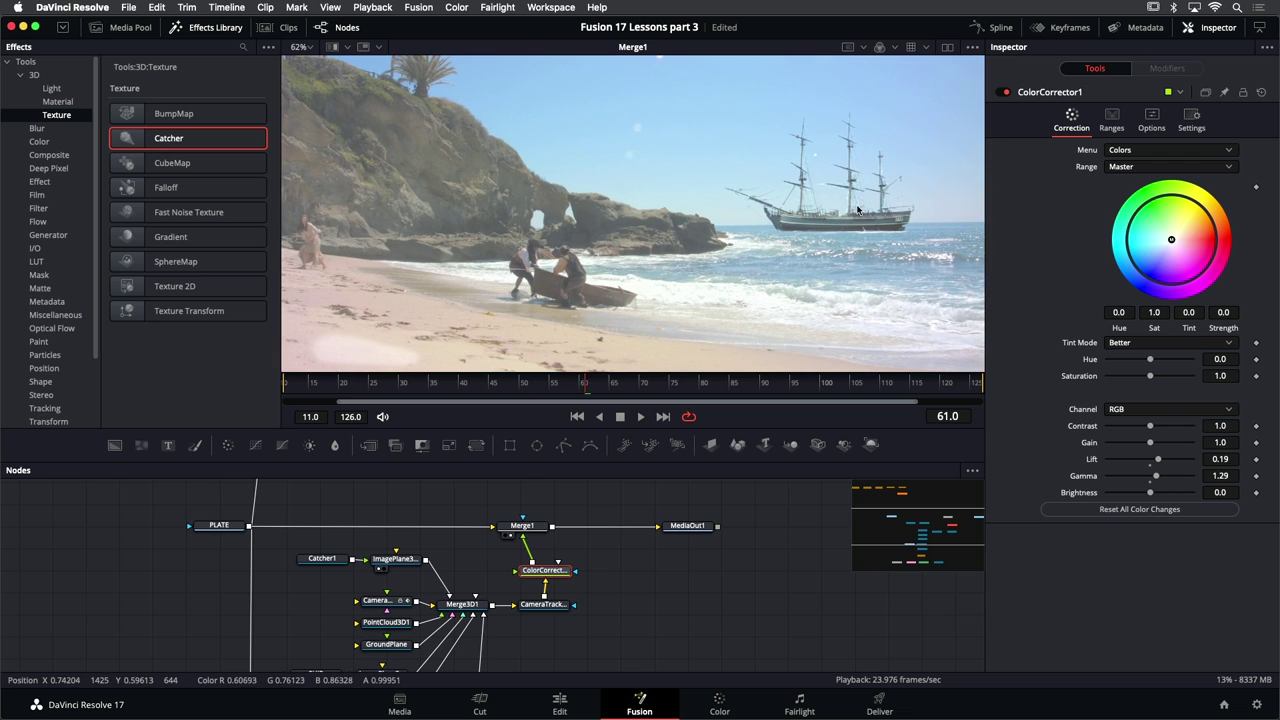
scroll(787, 226, down, 2)
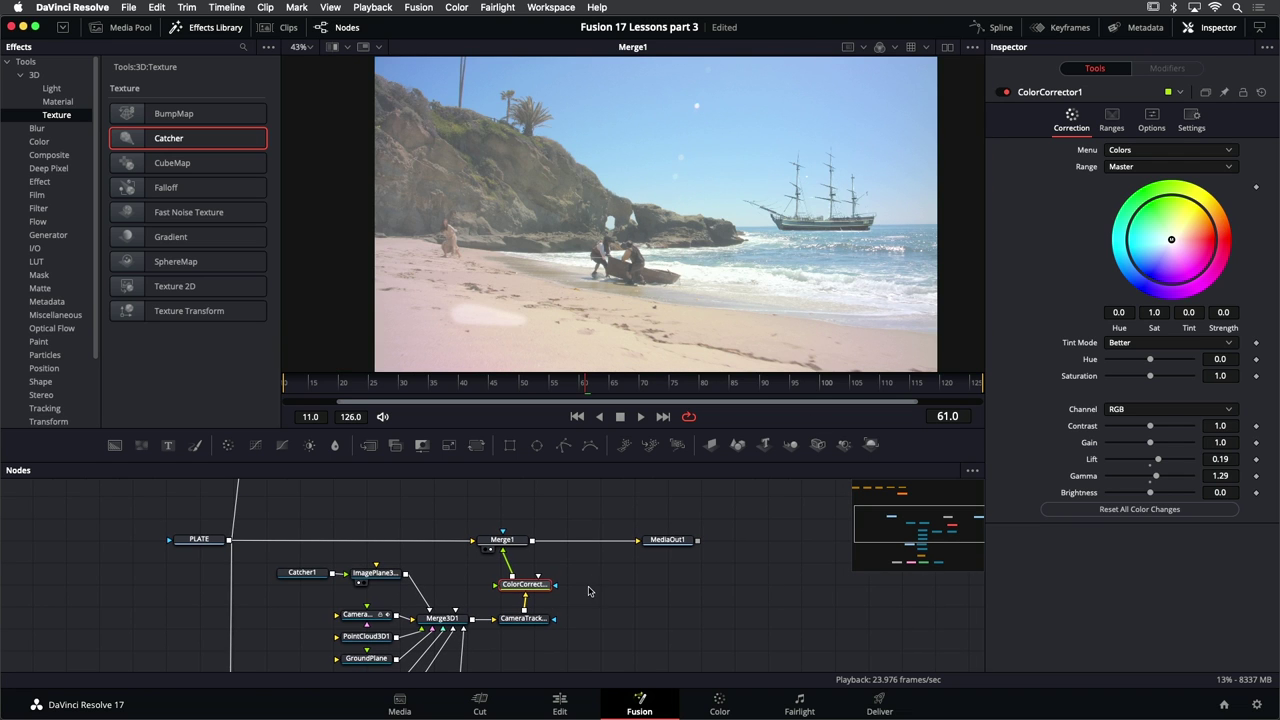
Add a Rectangle mask over the ship, connect it to ColorCorrector1's mask input, and view its matte
key(shift+space)
text(rect)
key(Return)
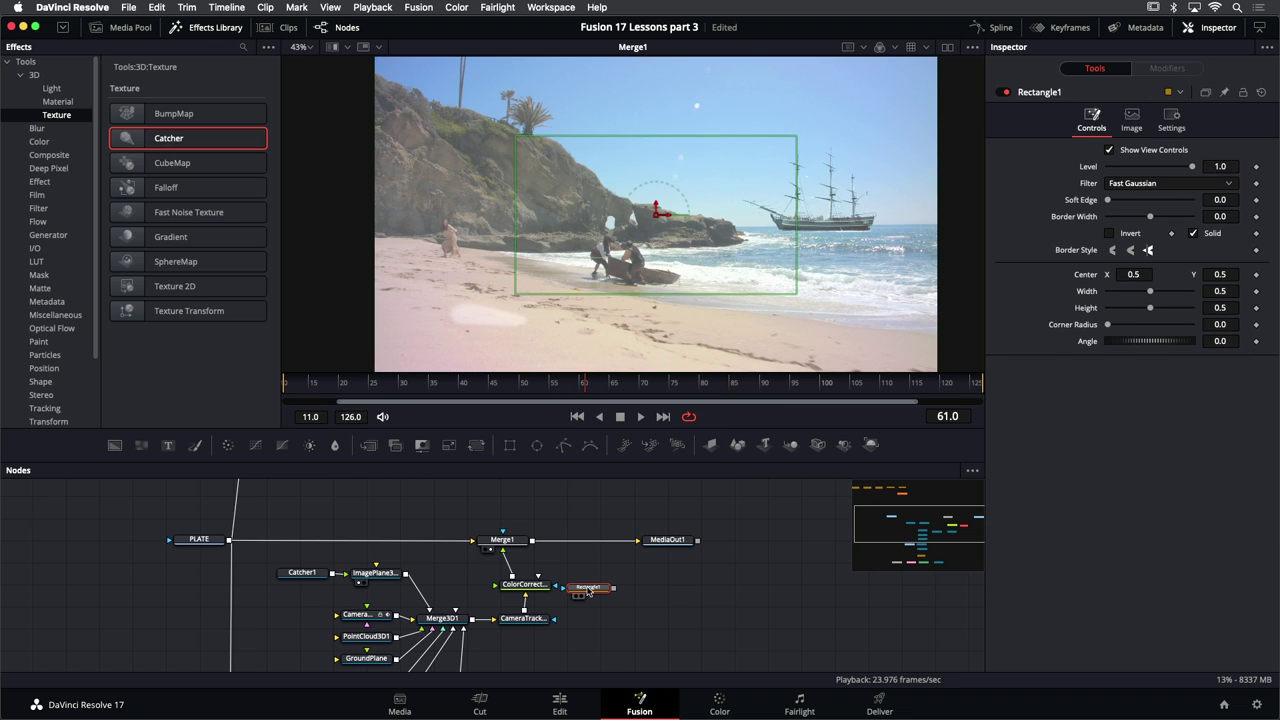
drag(658, 211, 824, 192)
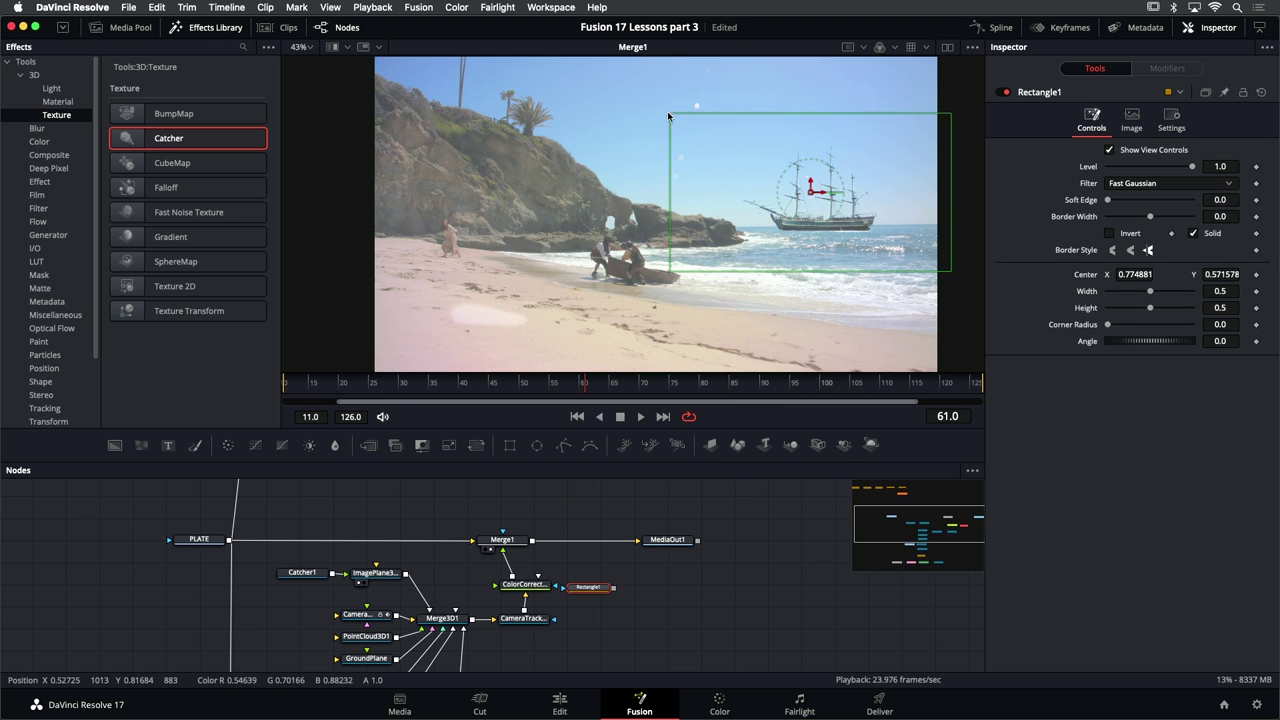
drag(667, 111, 667, 77)
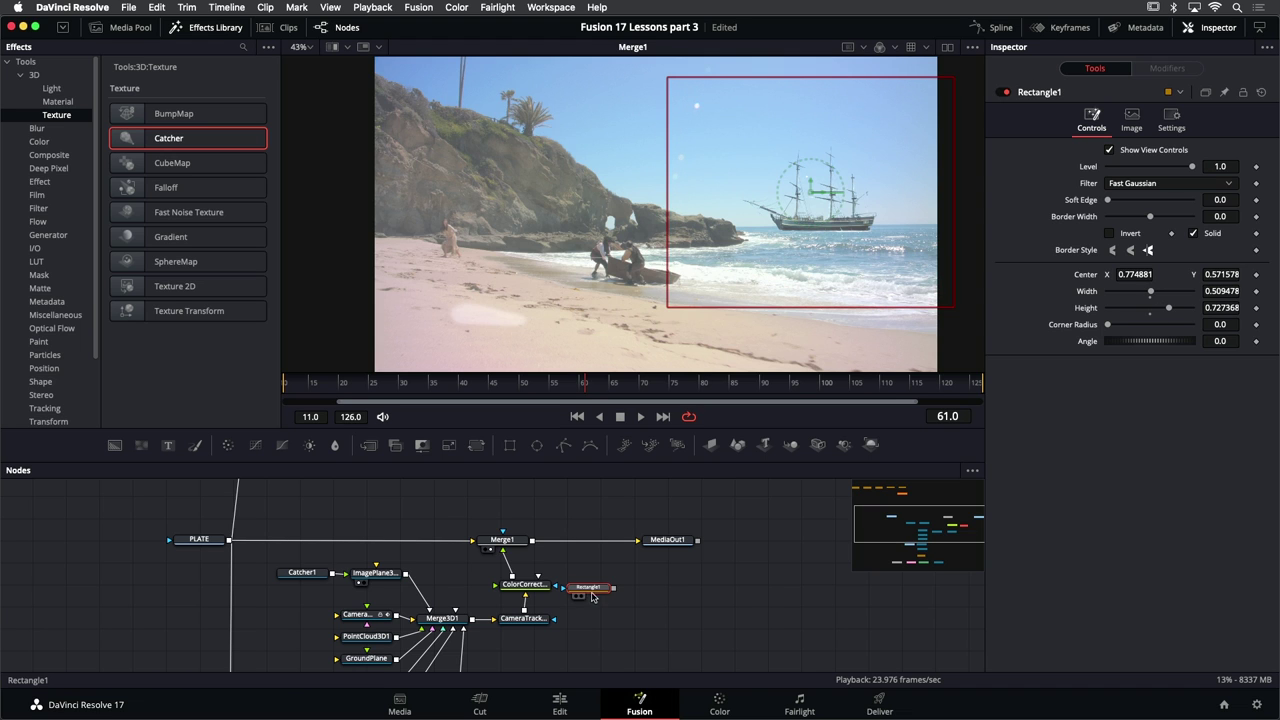
drag(600, 589, 607, 581)
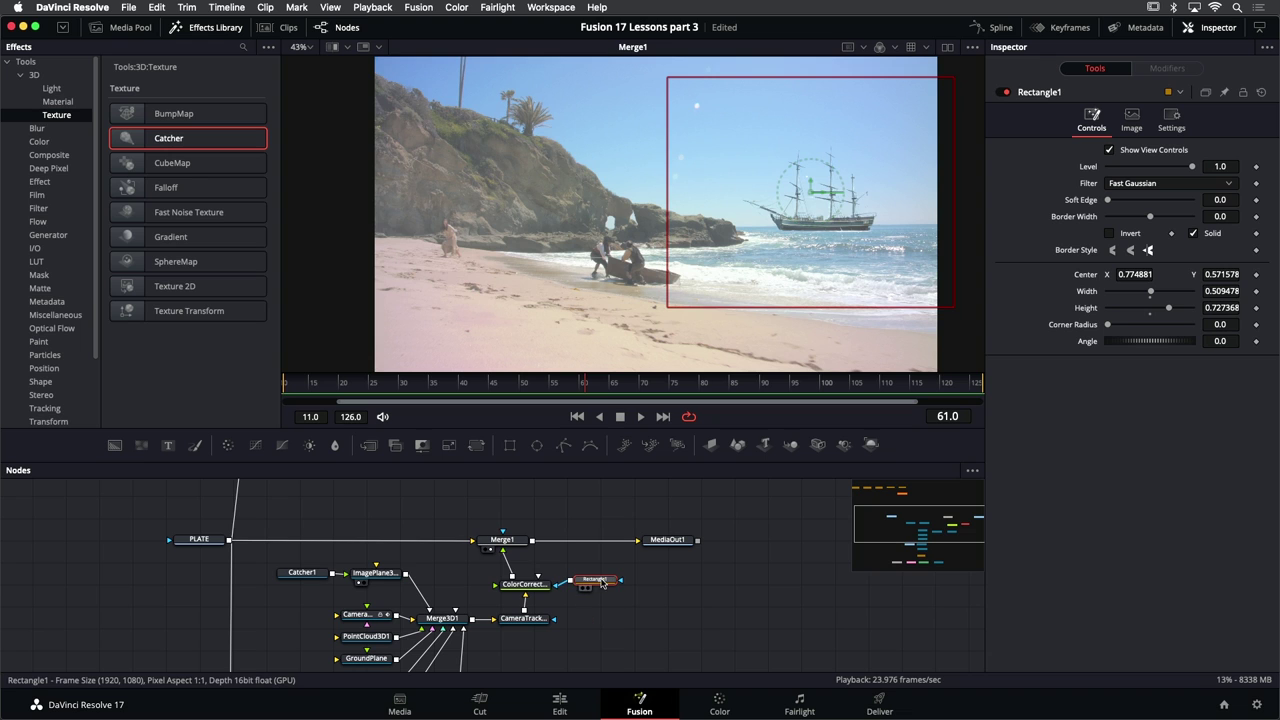
drag(601, 580, 603, 587)
key(1)
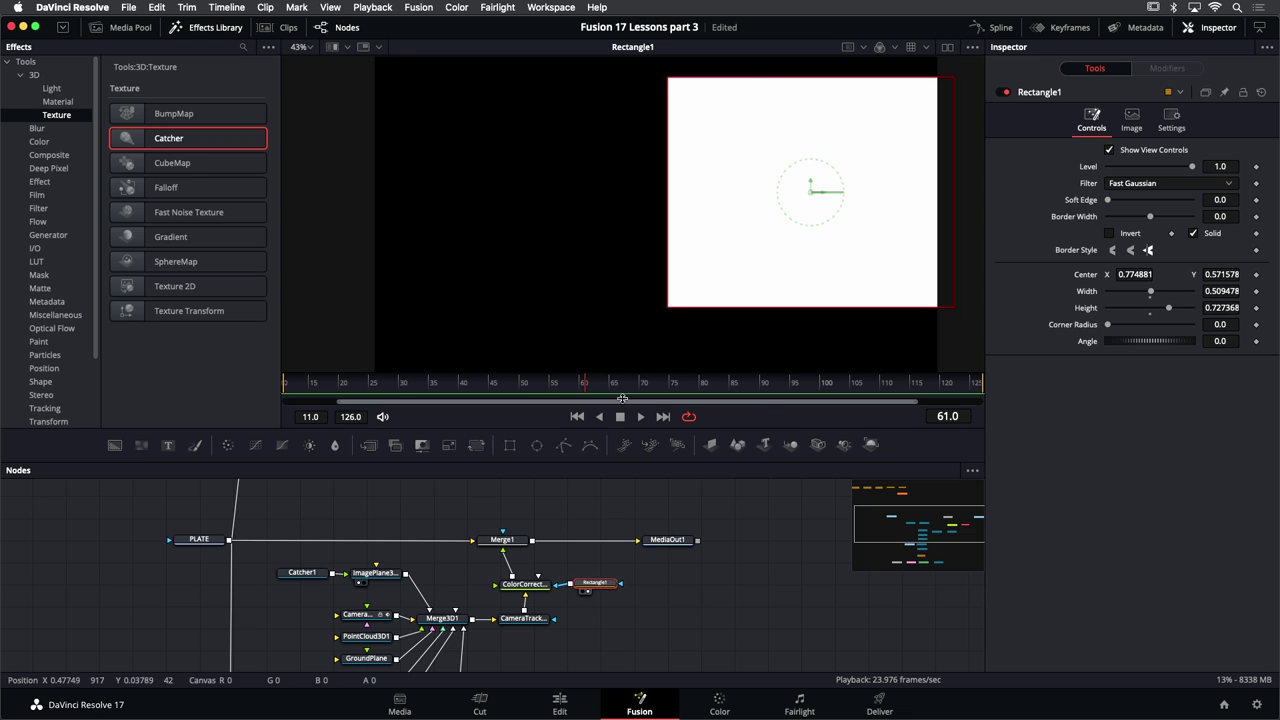
Show Merge1 in the viewer at the first frame and hide the Effects Library
click(503, 540)
key(1)
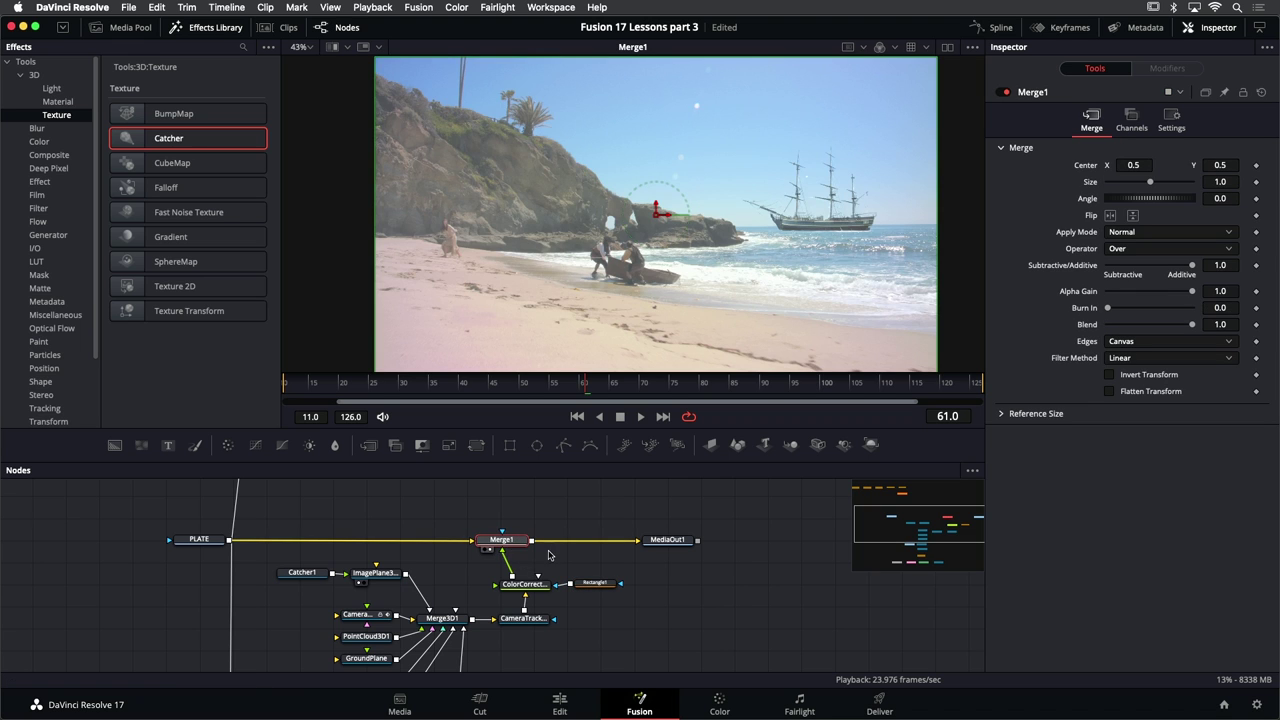
click(669, 560)
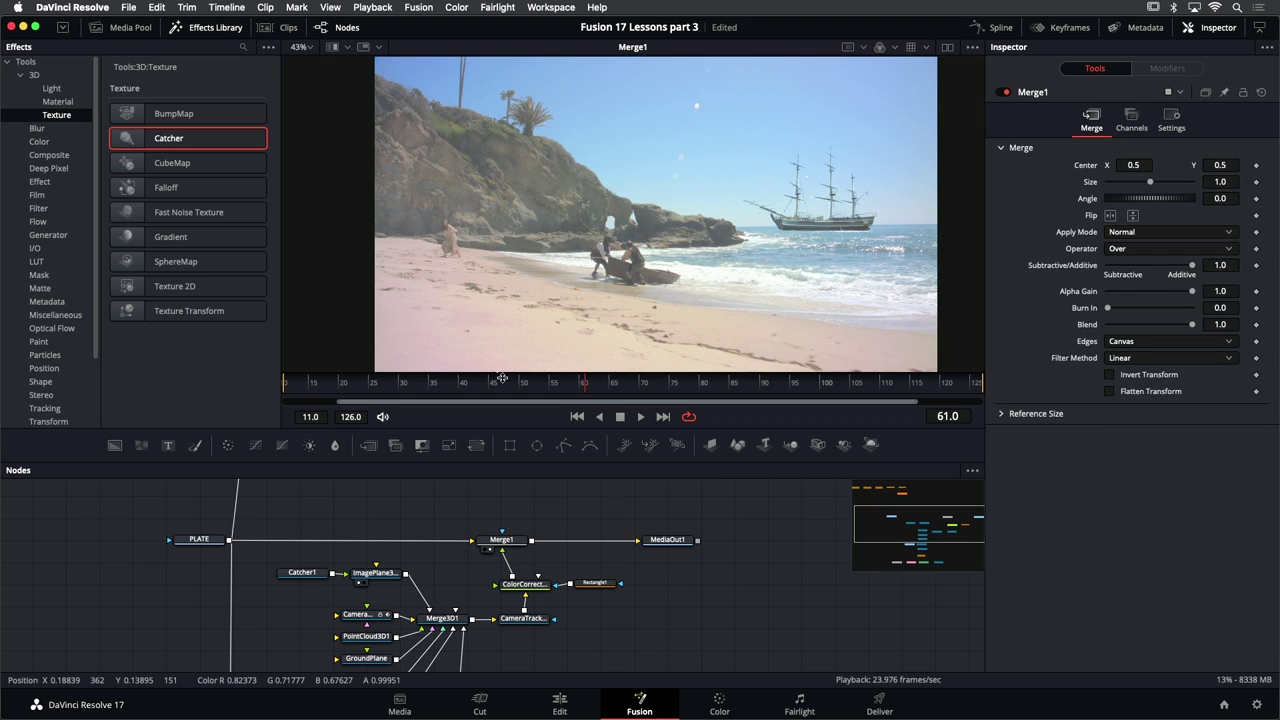
click(578, 416)
click(207, 27)
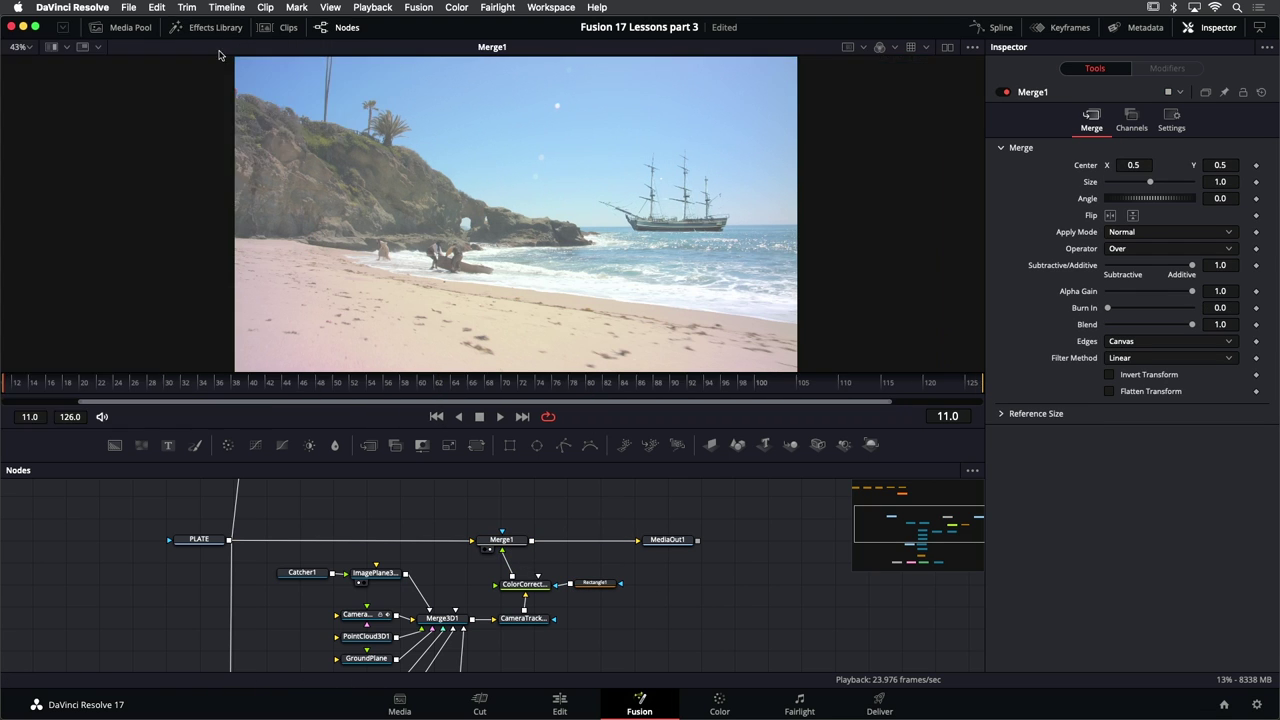
Play the composite from the start, stop, and return to the first frame
click(500, 416)
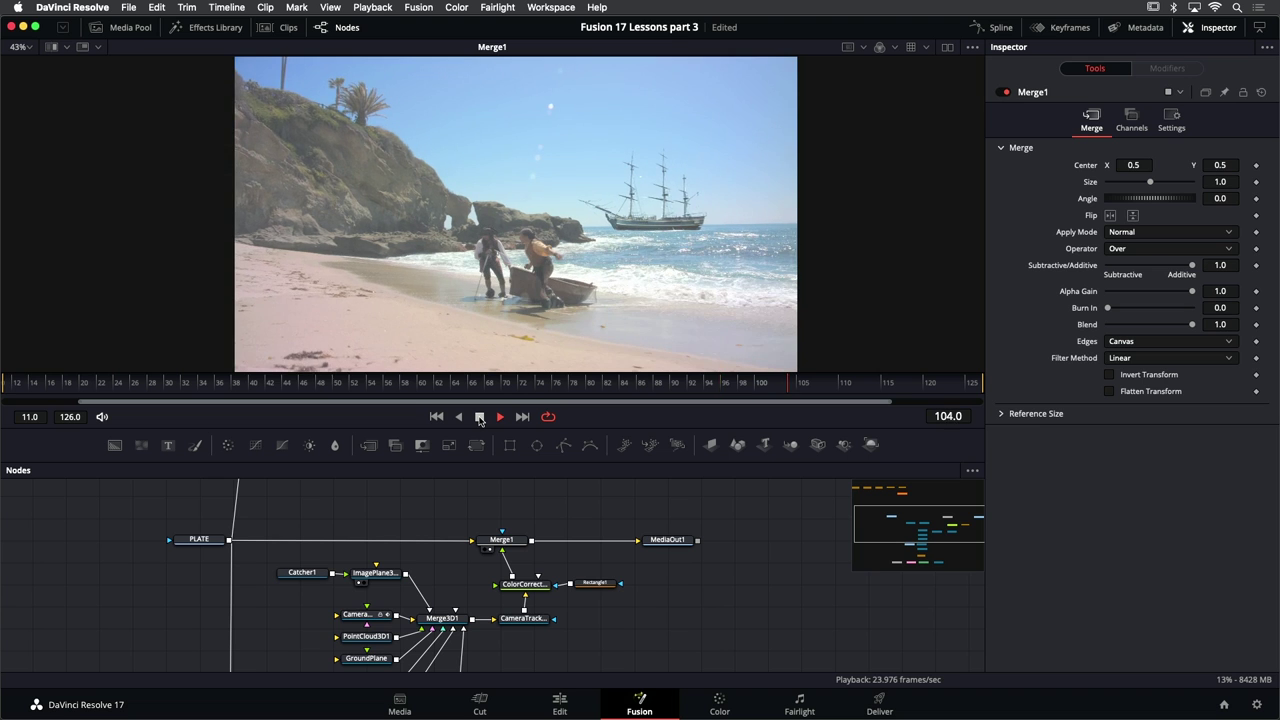
click(479, 417)
click(436, 418)
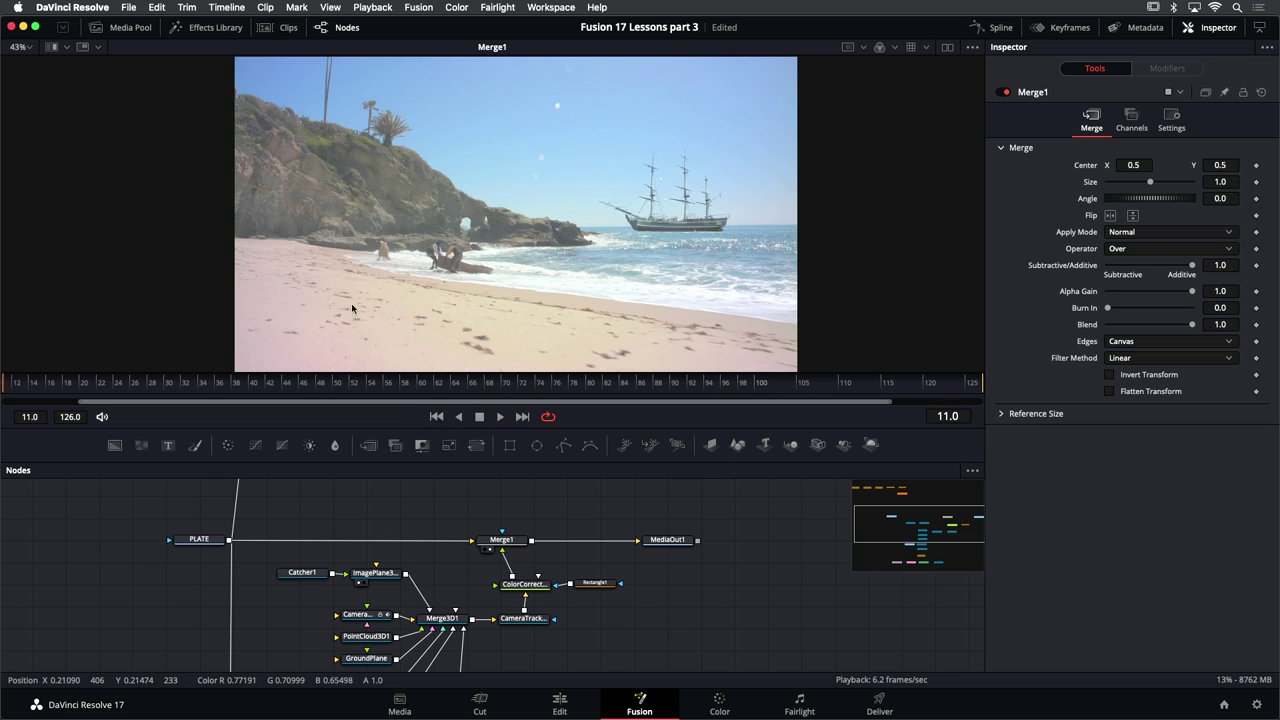
scroll(352, 293, up, 5)
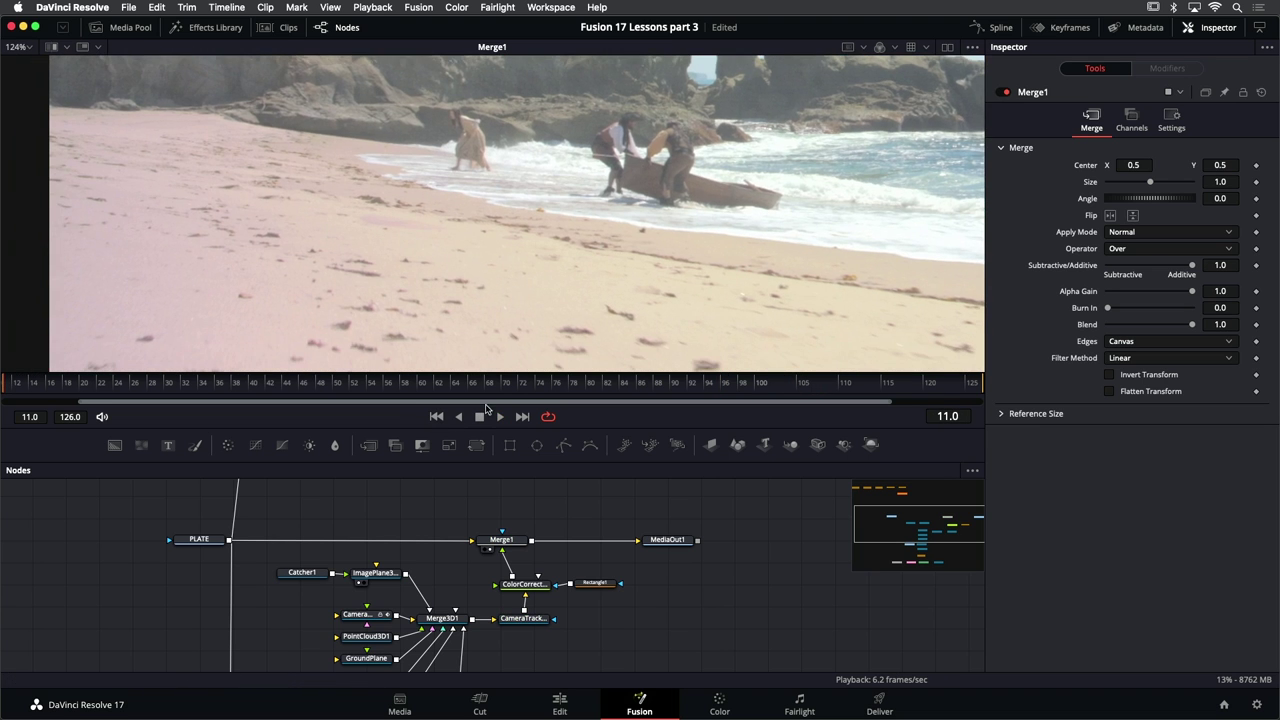
Replay the composite to check the ship and patch, then play backward to frame 68
click(498, 417)
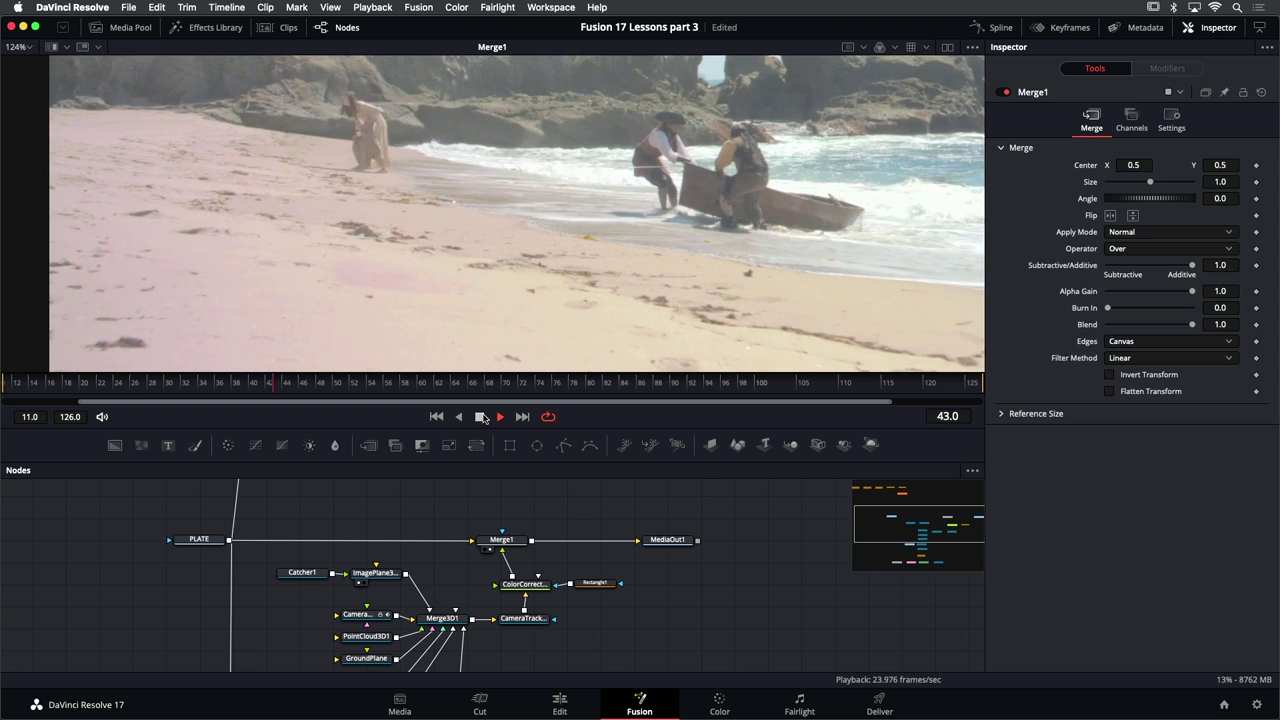
key(space)
scroll(453, 231, down, 3)
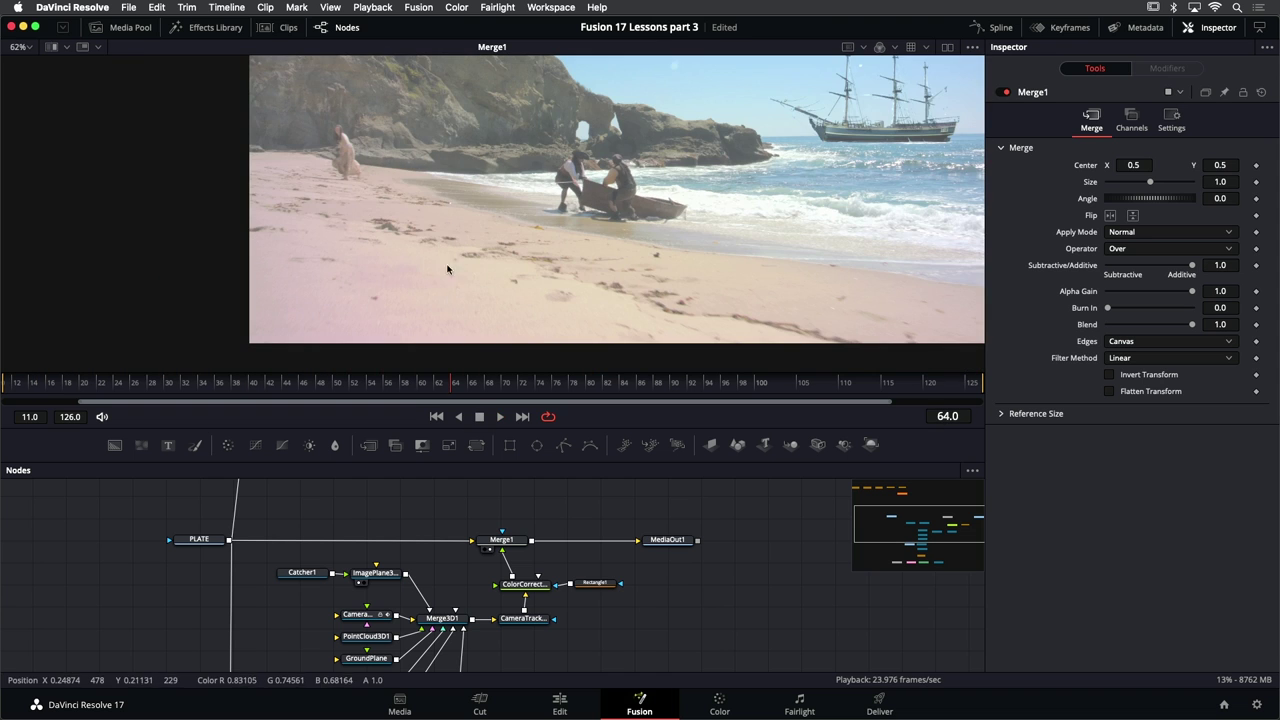
click(500, 417)
click(482, 417)
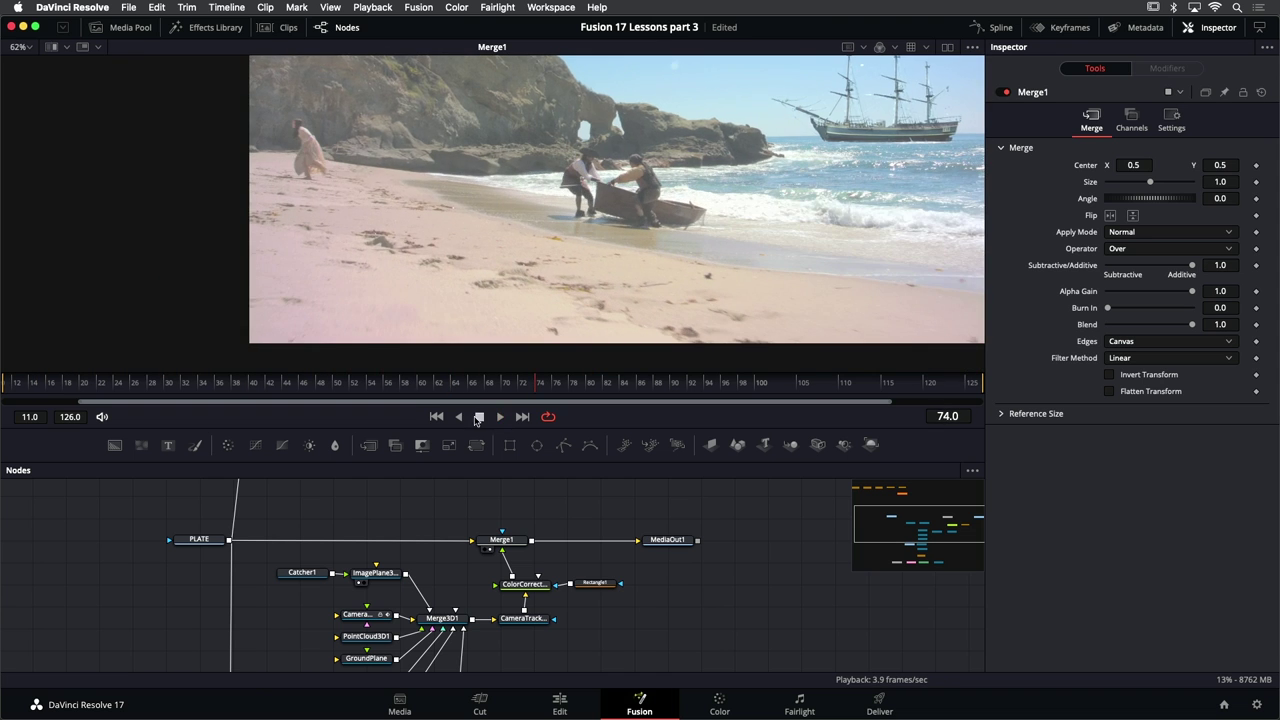
key(j)
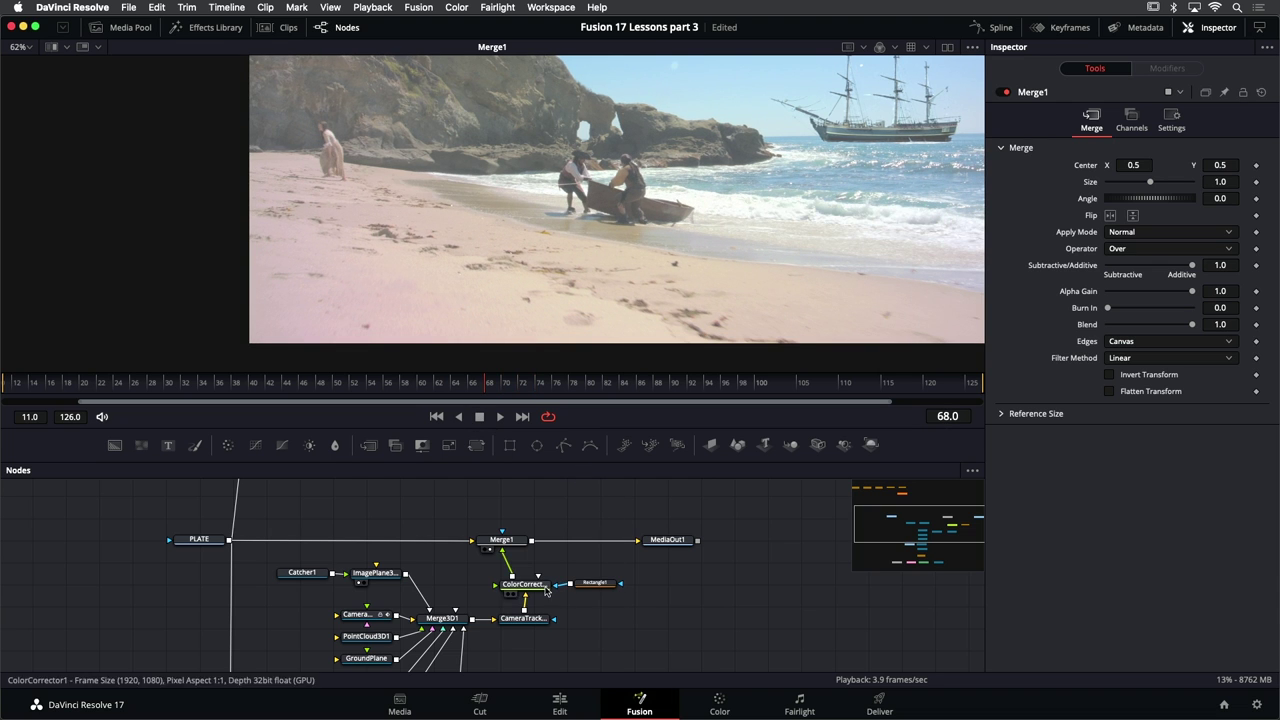
scroll(436, 529, down, 2)
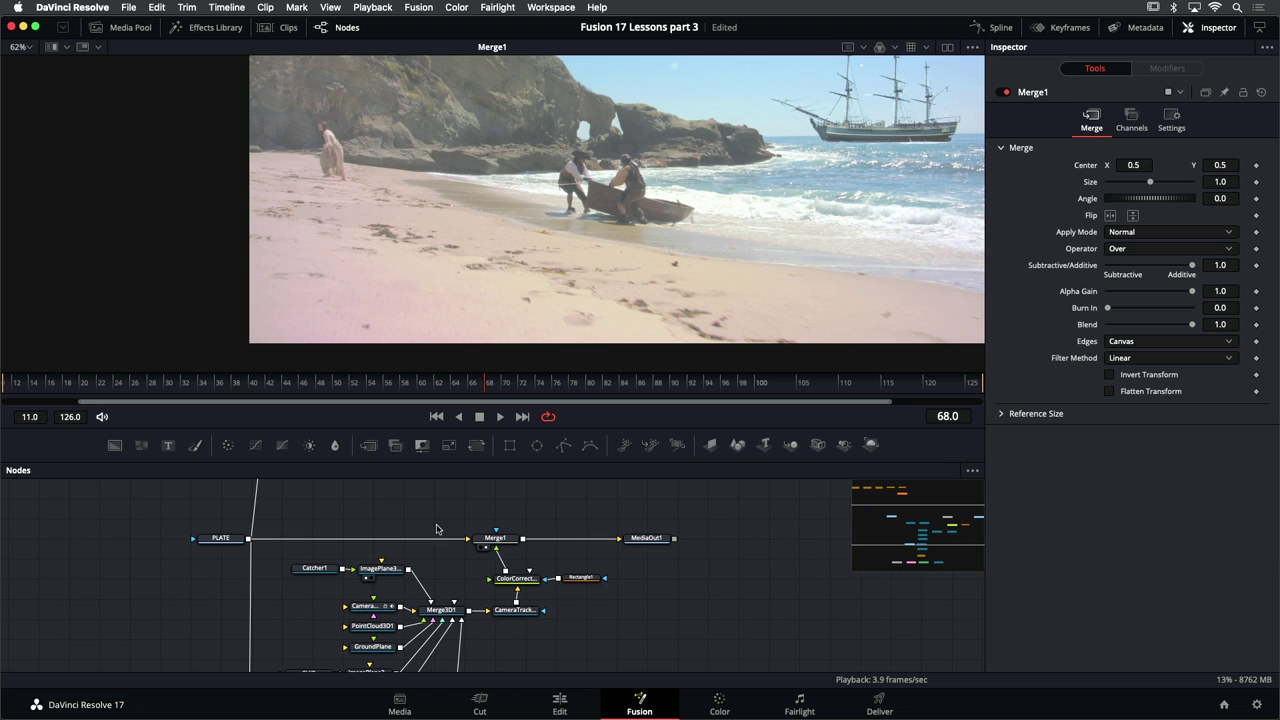
scroll(490, 537, down, 3)
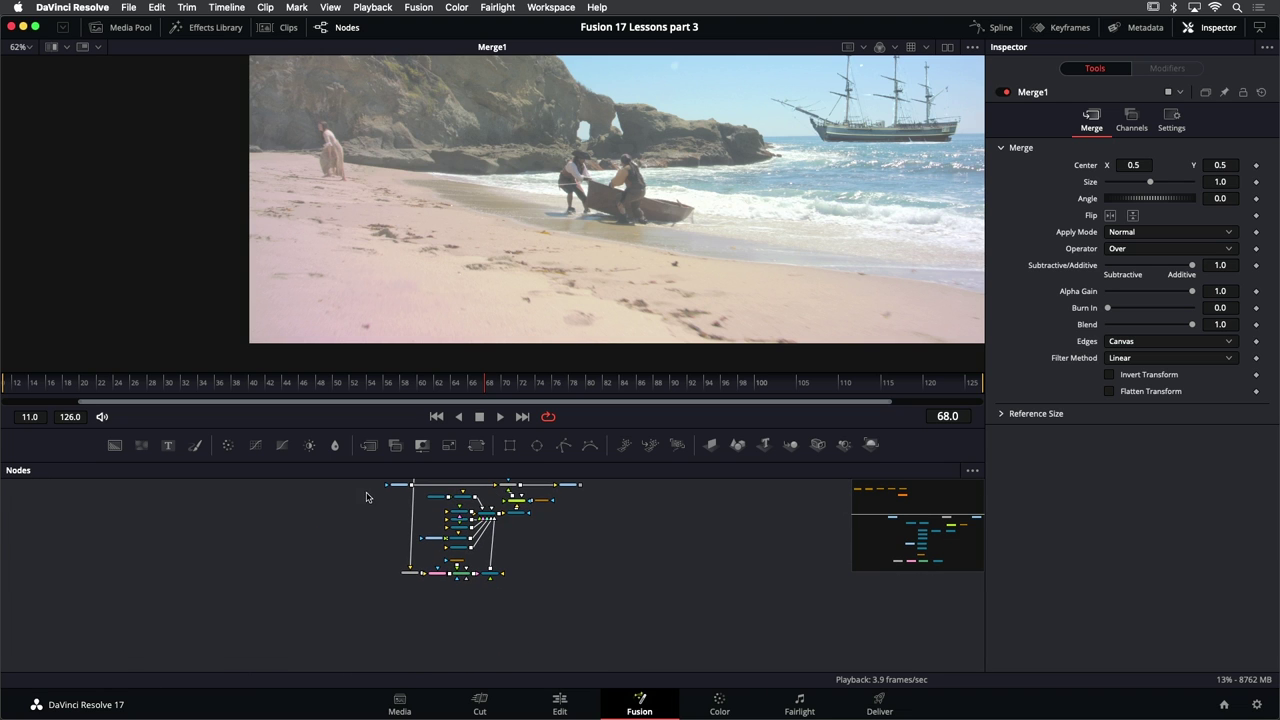
Shift every node lower in the graph and place the colour corrector directly beneath Merge1
drag(363, 493, 620, 622)
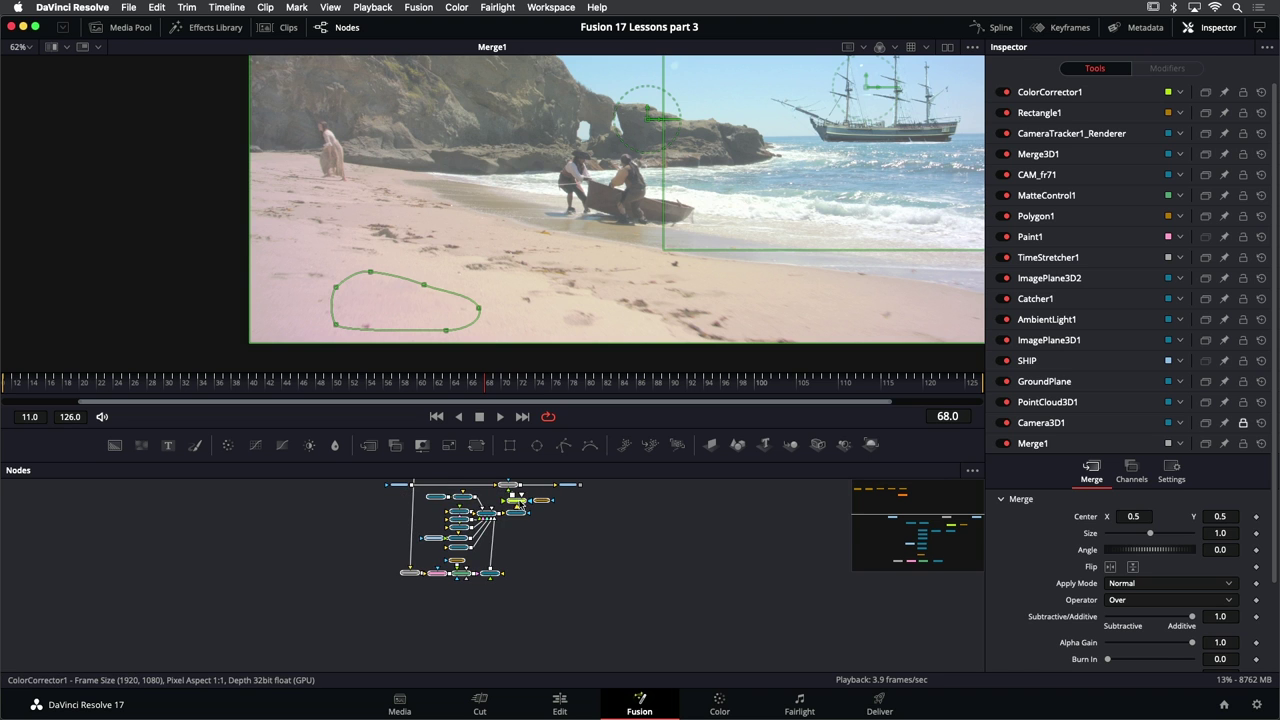
drag(515, 500, 516, 580)
scroll(516, 580, up, 2)
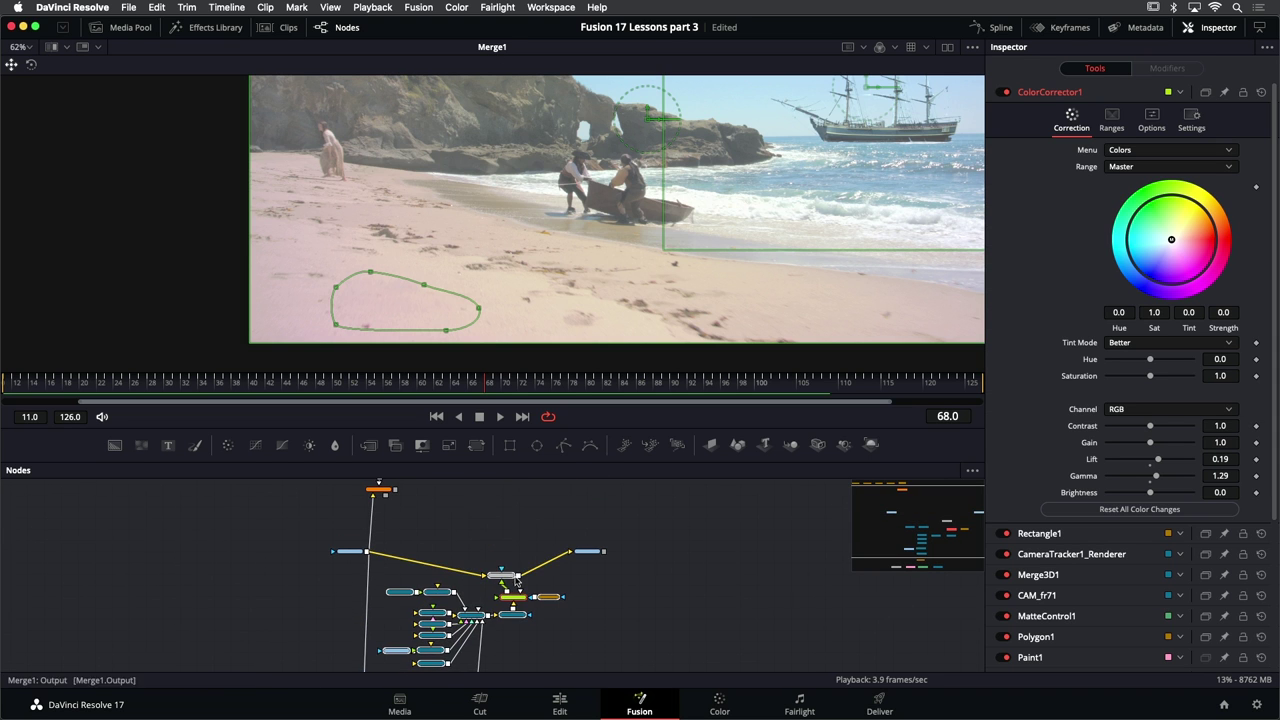
click(516, 580)
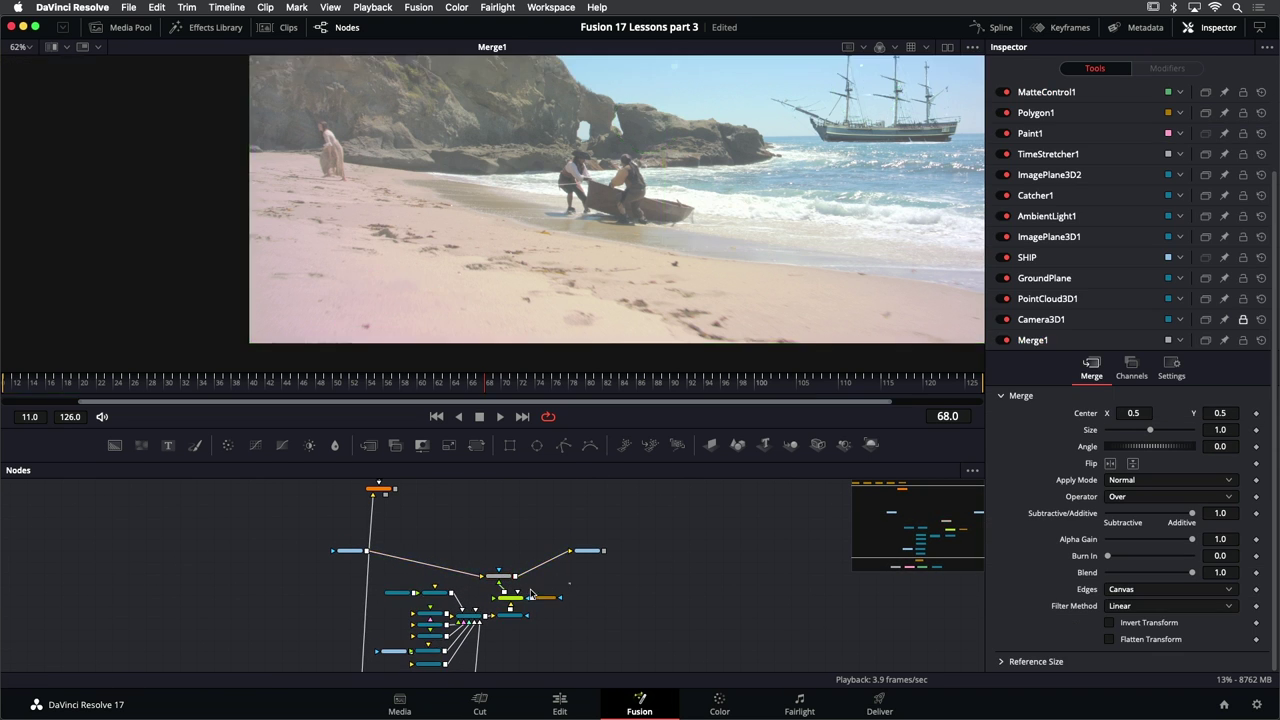
mouse_move(502, 580)
mouse_down()
mouse_move(508, 557)
mouse_move(514, 568)
mouse_up()
scroll(519, 576, up, 2)
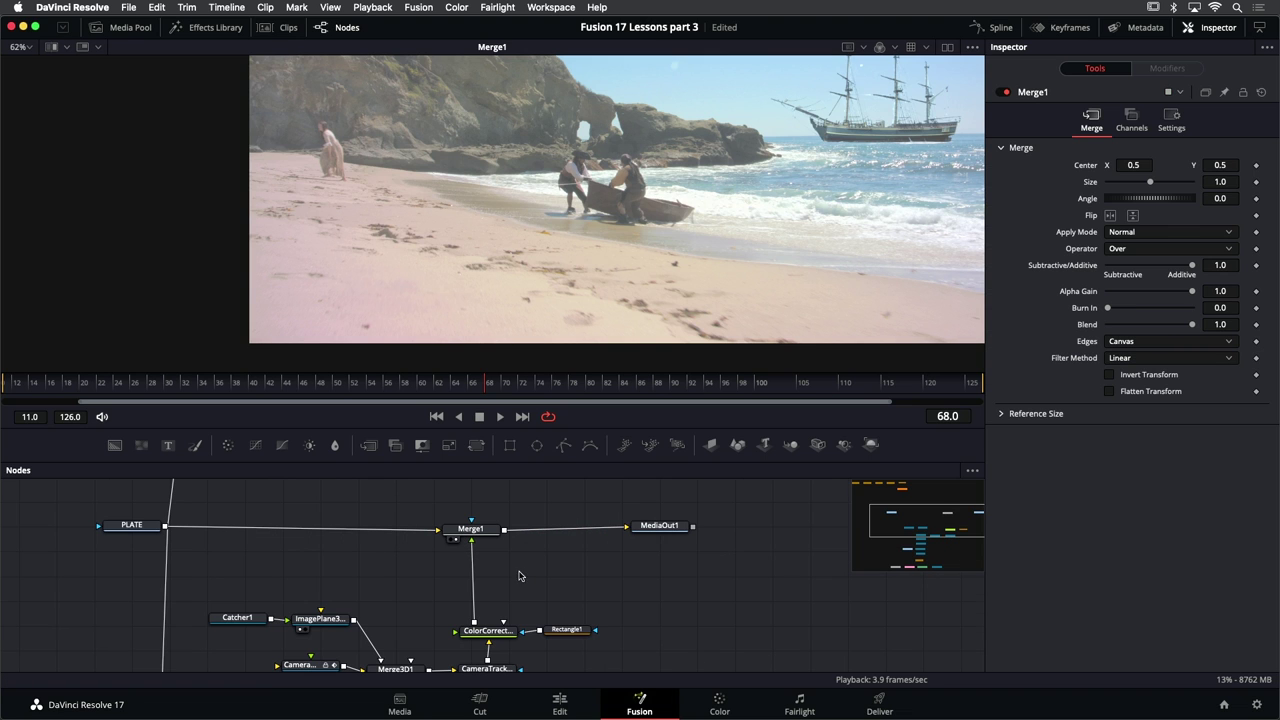
click(495, 632)
Add a second Color Corrector node and position it above the first
key(shift+space)
text(rec)
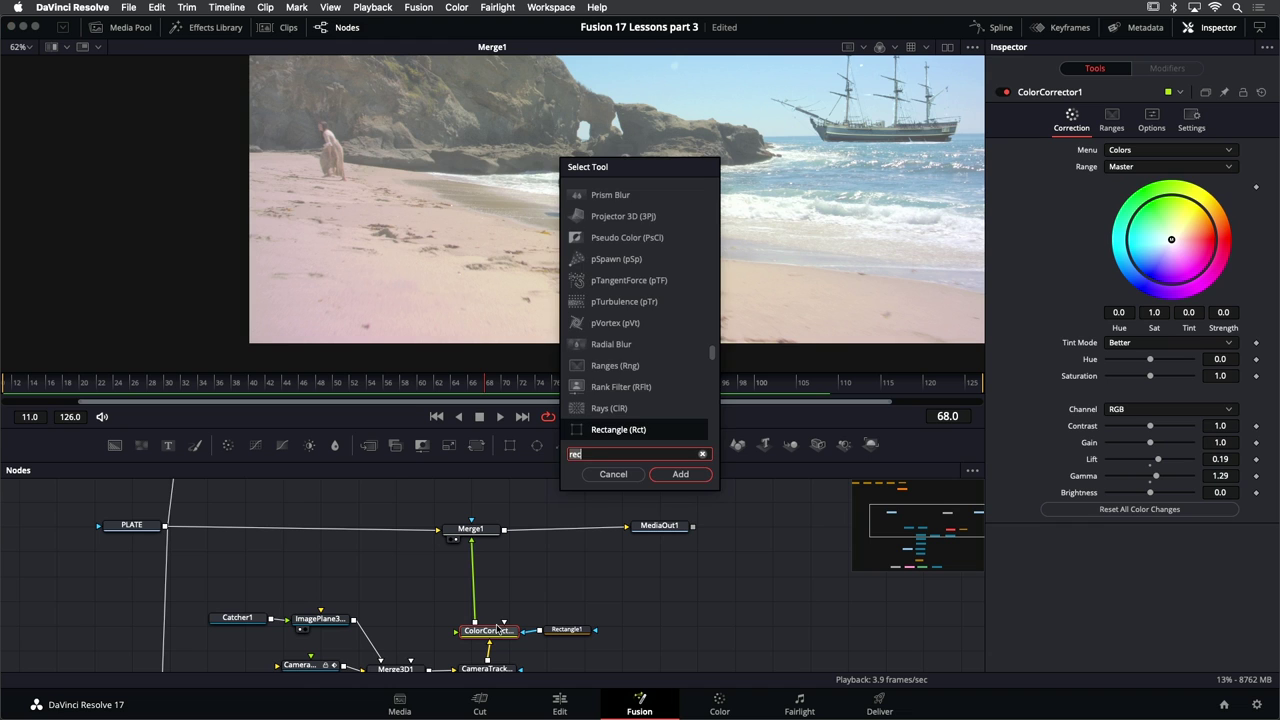
key(BackSpace)
key(BackSpace)
key(BackSpace)
text(olo)
key(Down)
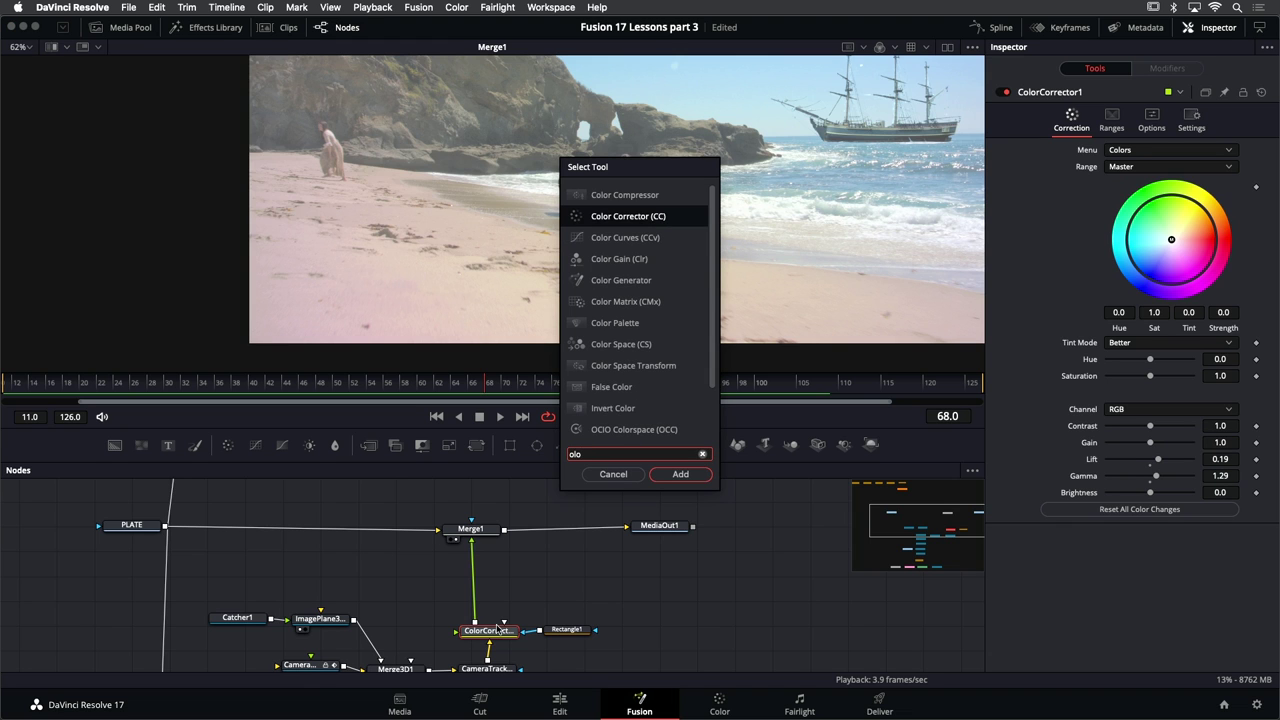
key(Return)
drag(490, 607, 488, 598)
Rename the new colour corrector to ColorCorrector_PATCH
right_click(1072, 92)
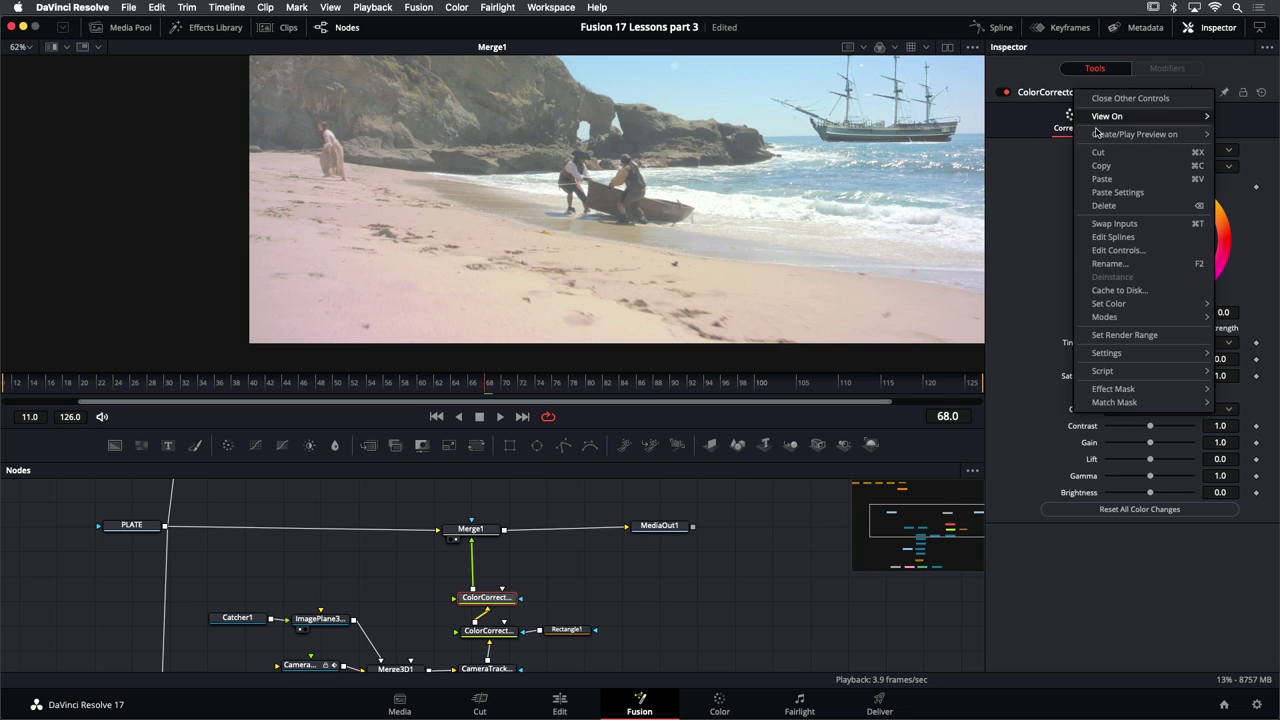
click(1132, 257)
key(Right)
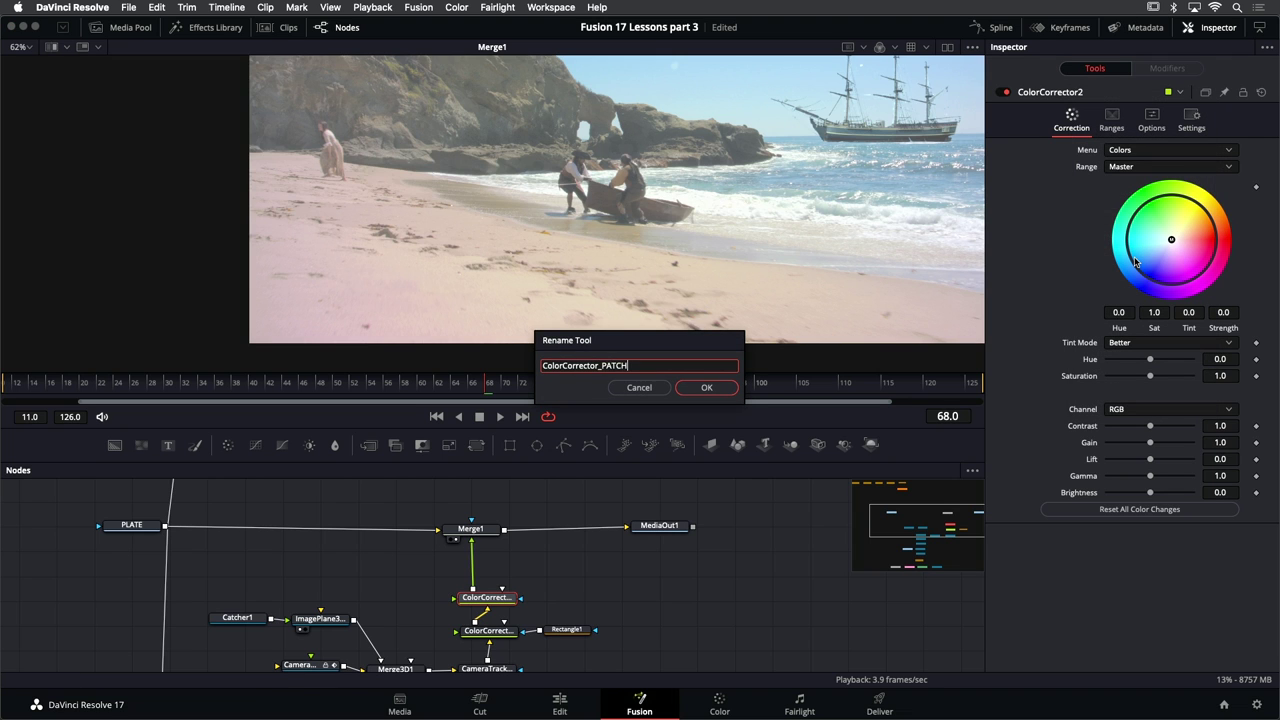
key(Return)
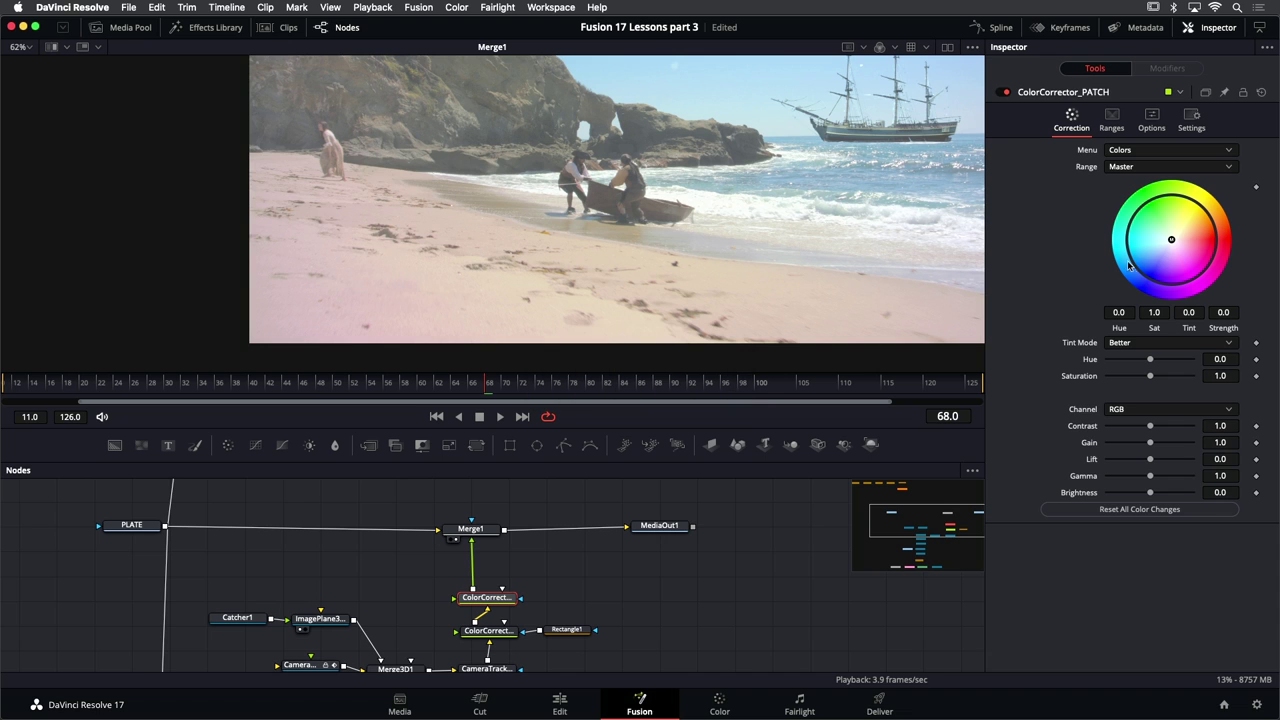
Rename ColorCorrector1 to ColorCorrector_SHIP and save the project
click(490, 630)
right_click(1056, 99)
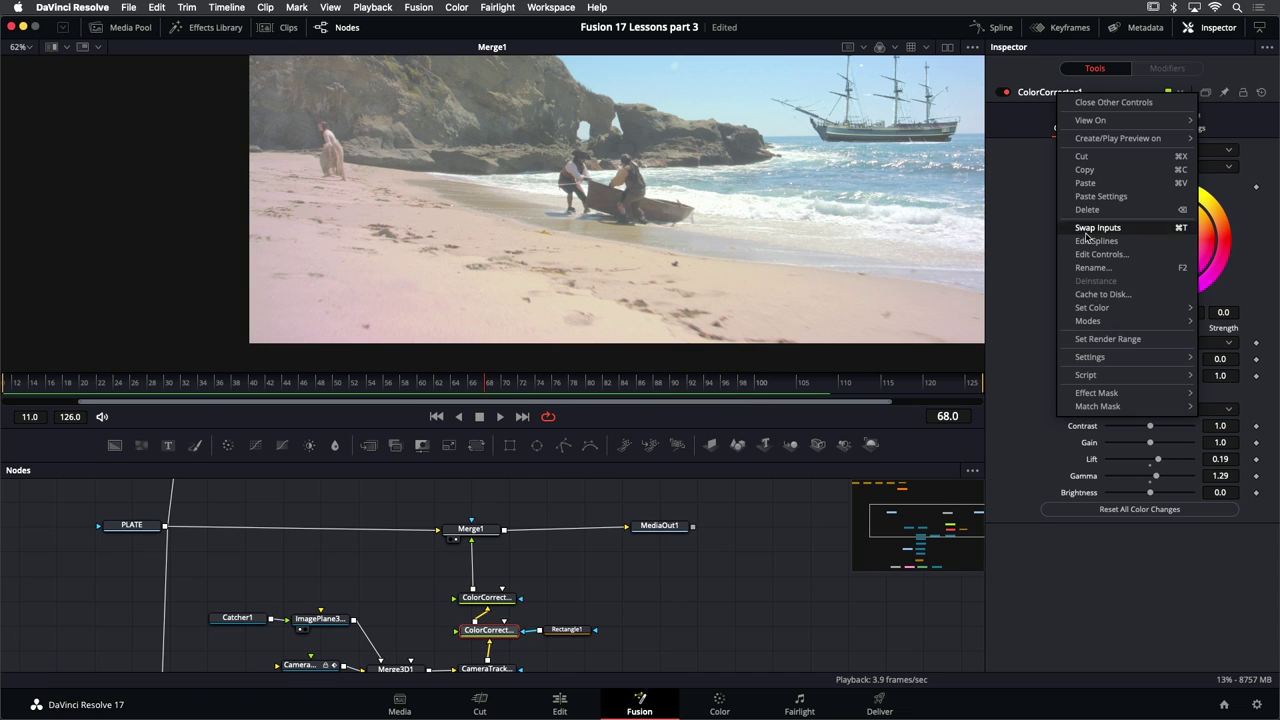
click(1094, 268)
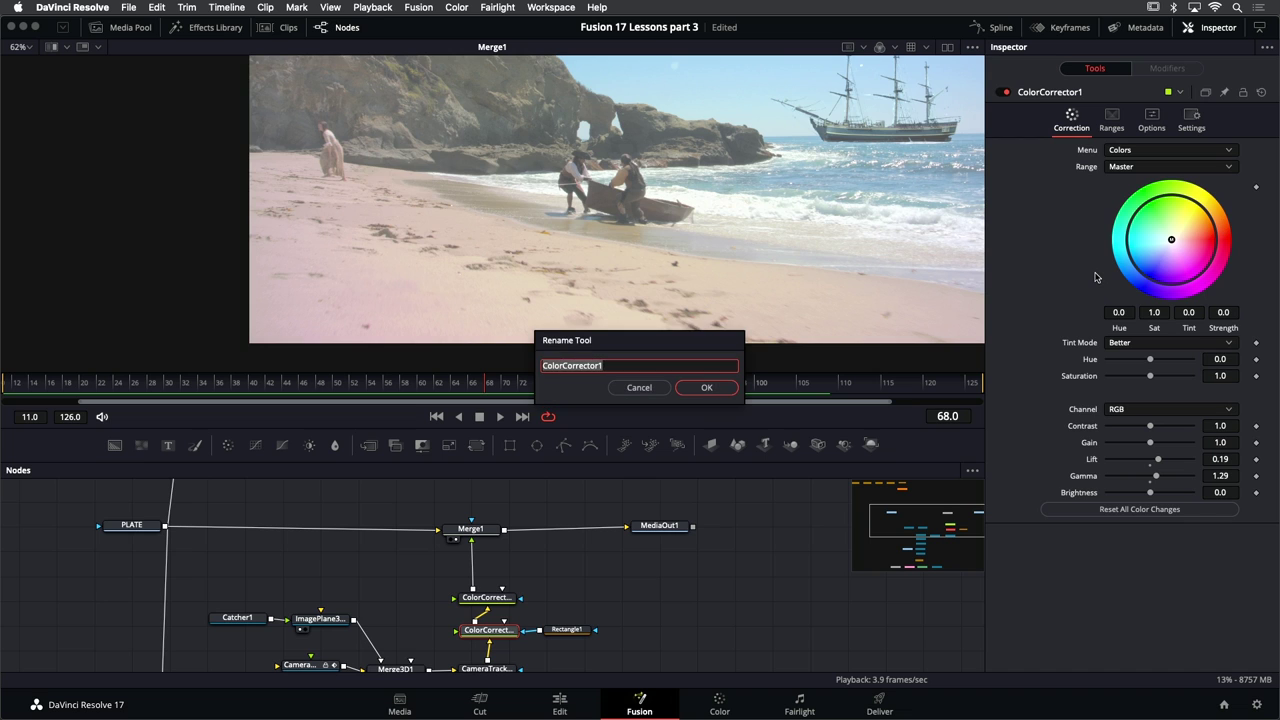
key(Right)
key(Return)
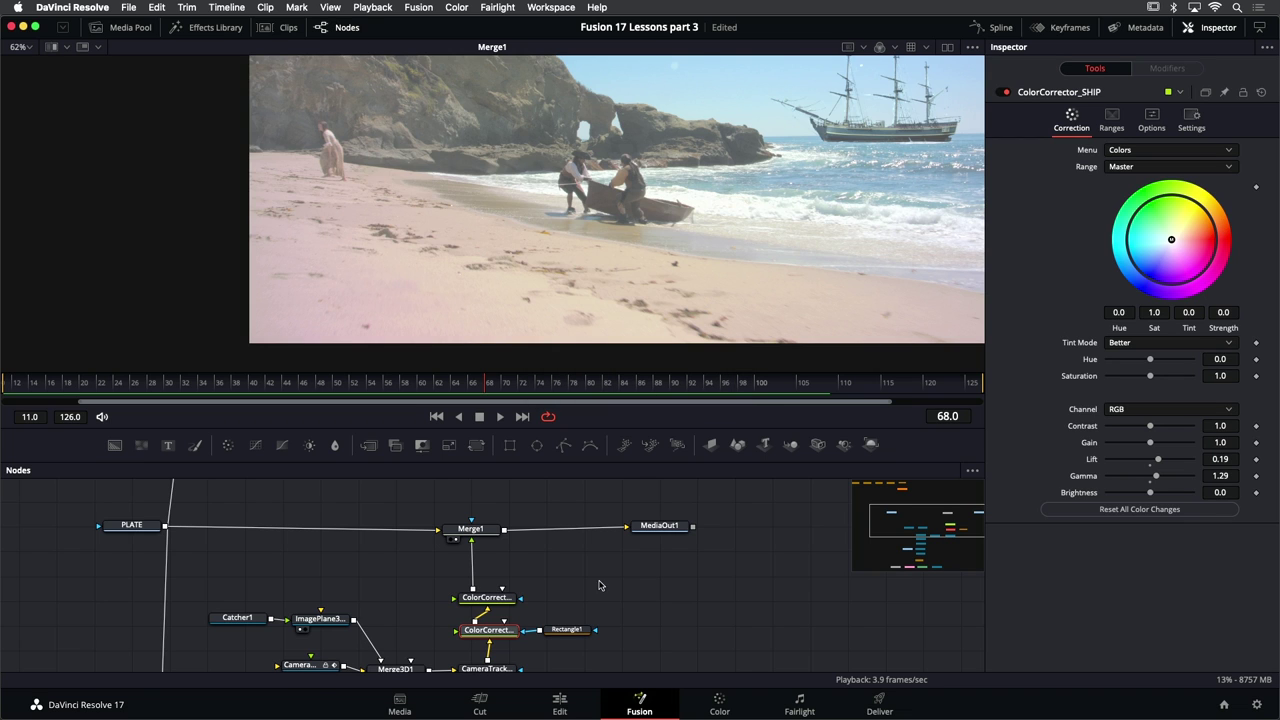
key(super+s)
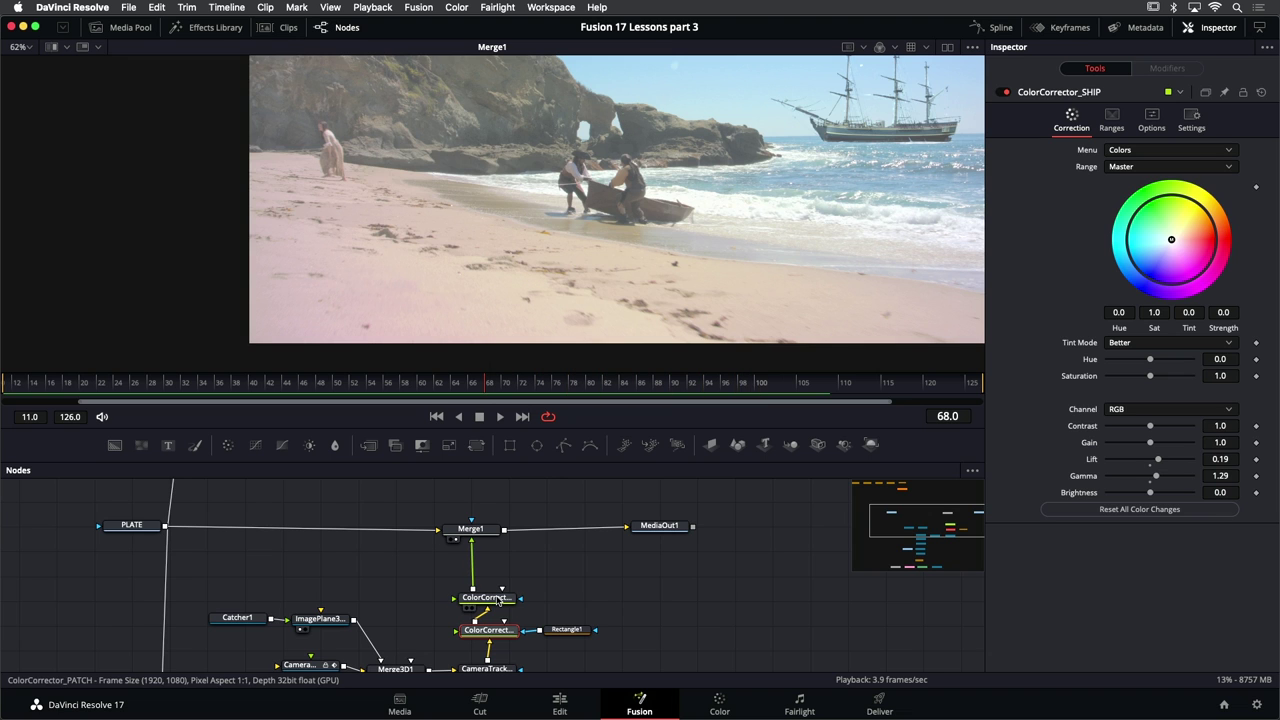
click(494, 598)
Add a Rectangle mask to ColorCorrector_PATCH, centred at 0.223933, 0.190526 over the lower-left sand
scroll(532, 150, down, 2)
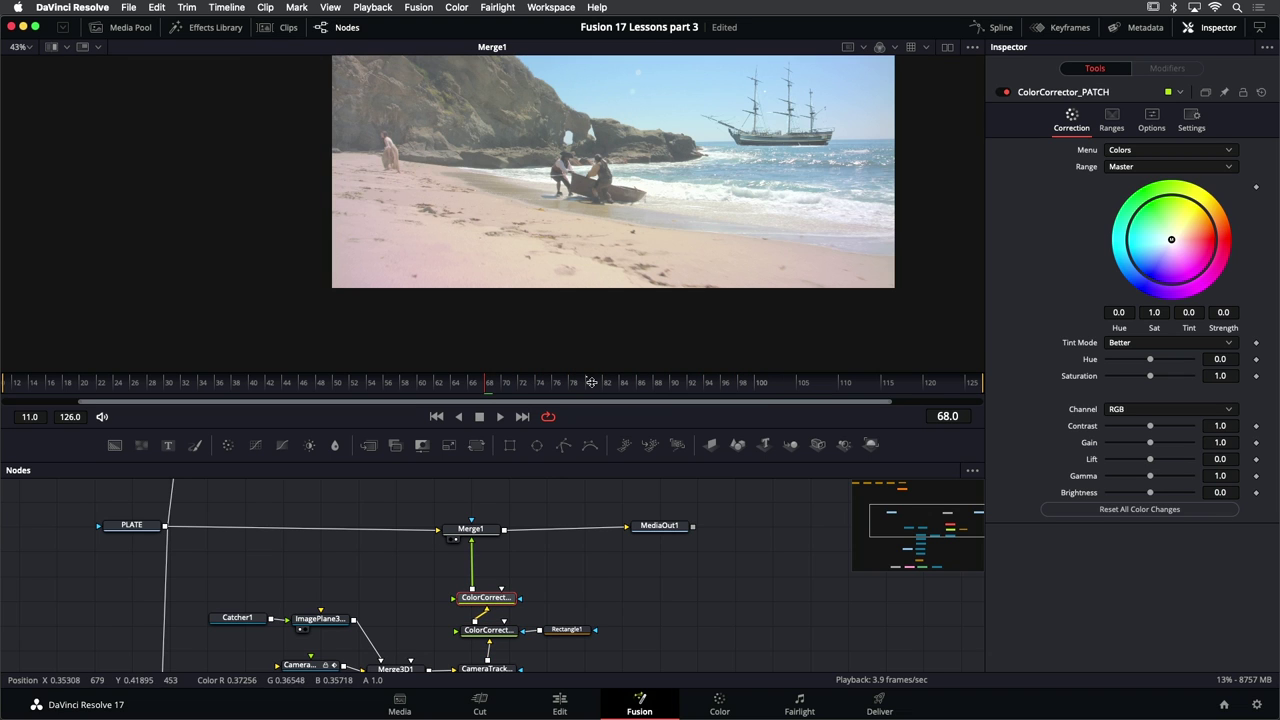
key(shift+space)
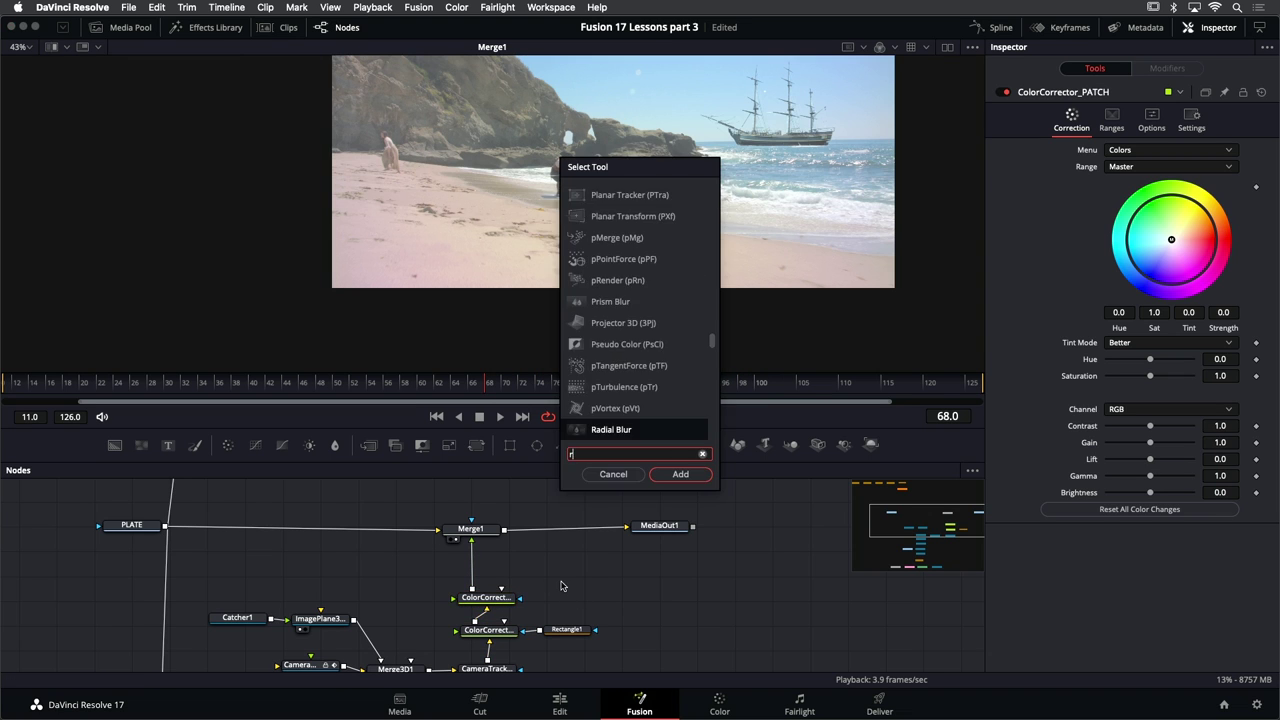
text(rec)
key(Return)
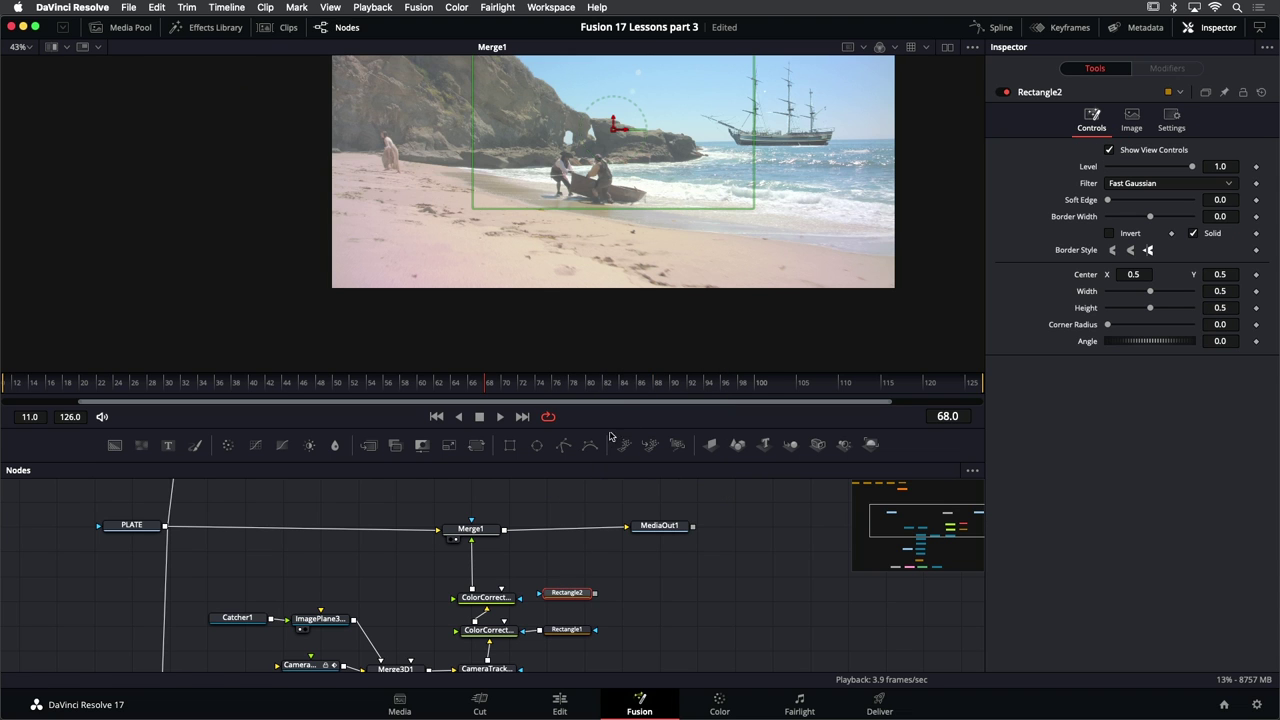
drag(605, 140, 457, 230)
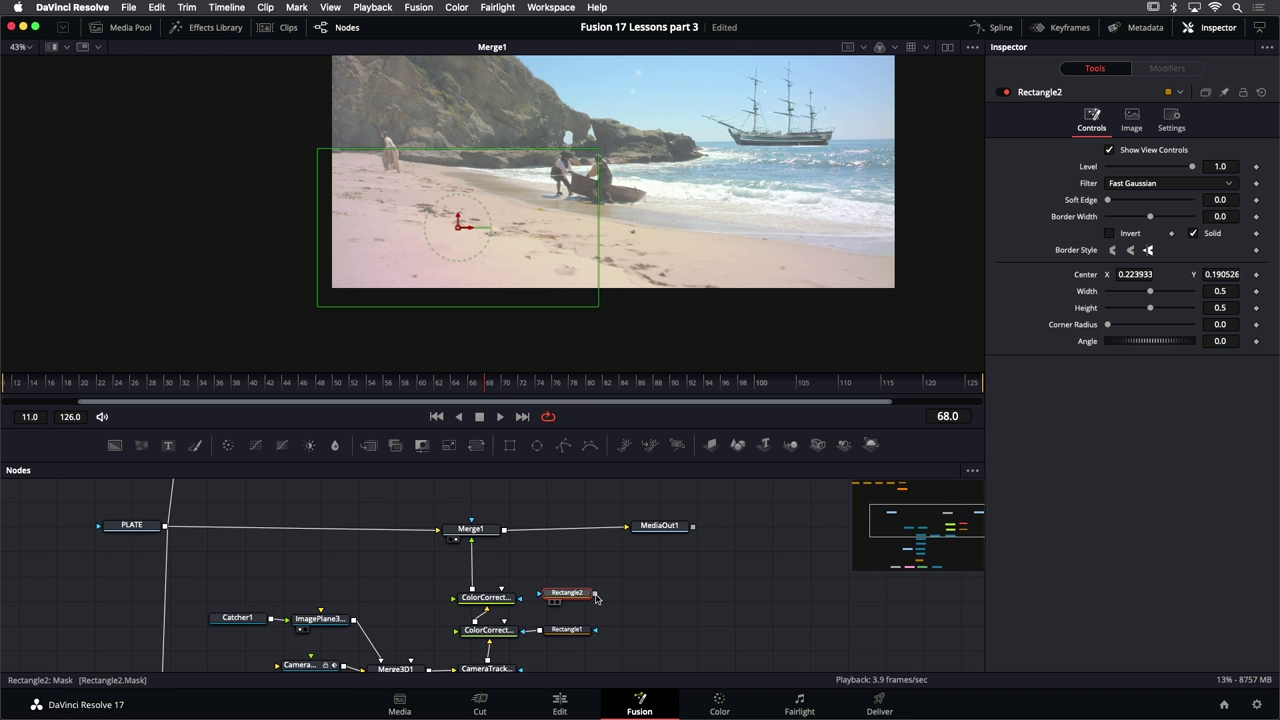
click(503, 600)
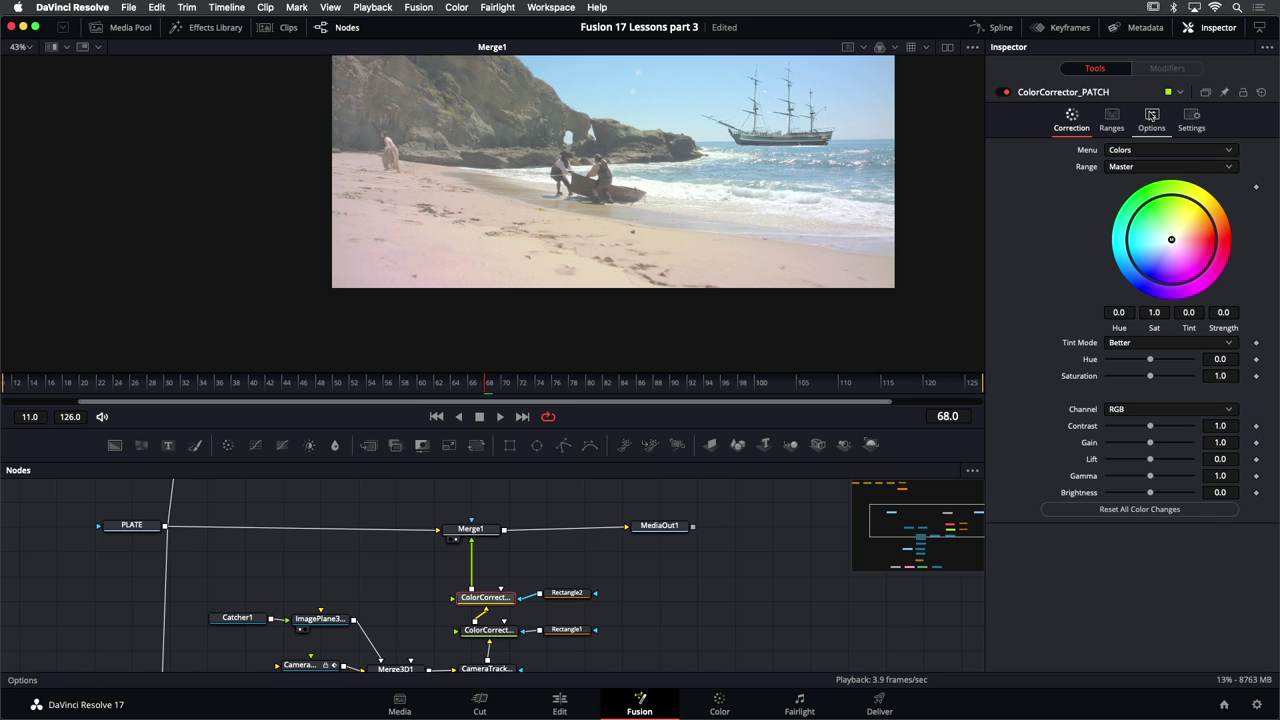
Enable Pre-Divide/Post-Multiply in ColorCorrector_PATCH's Options
click(1151, 116)
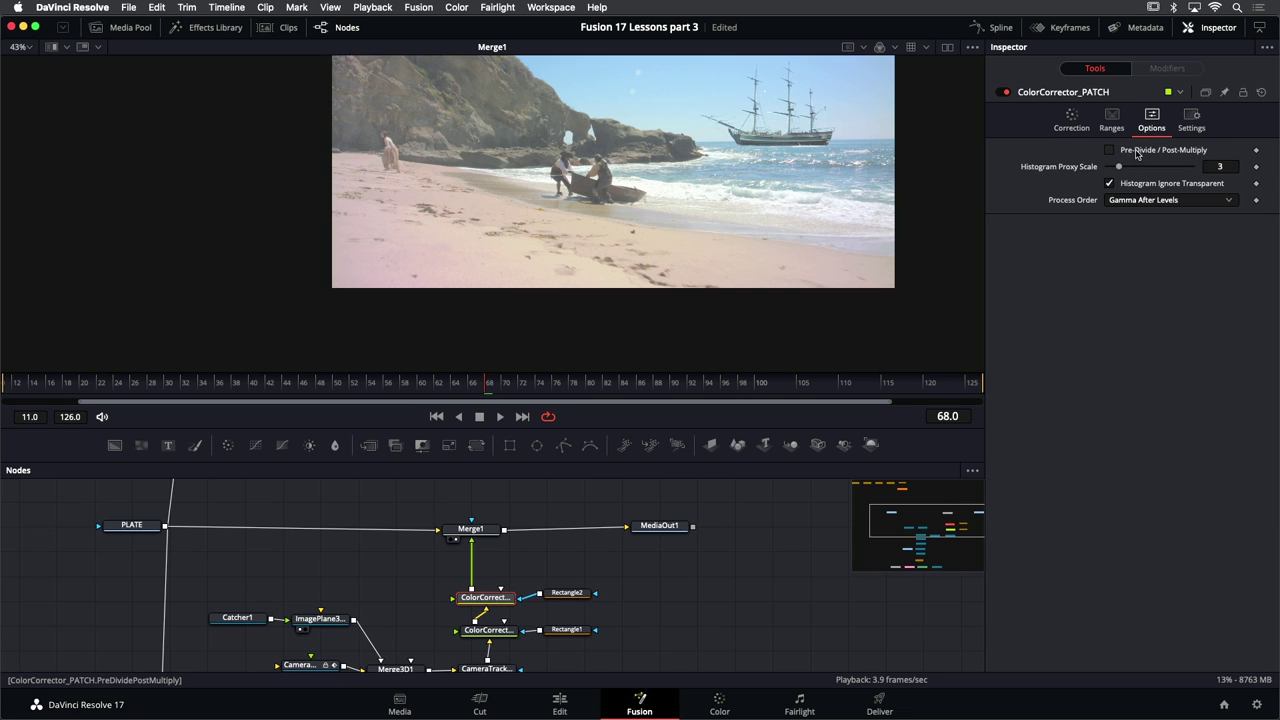
click(1138, 151)
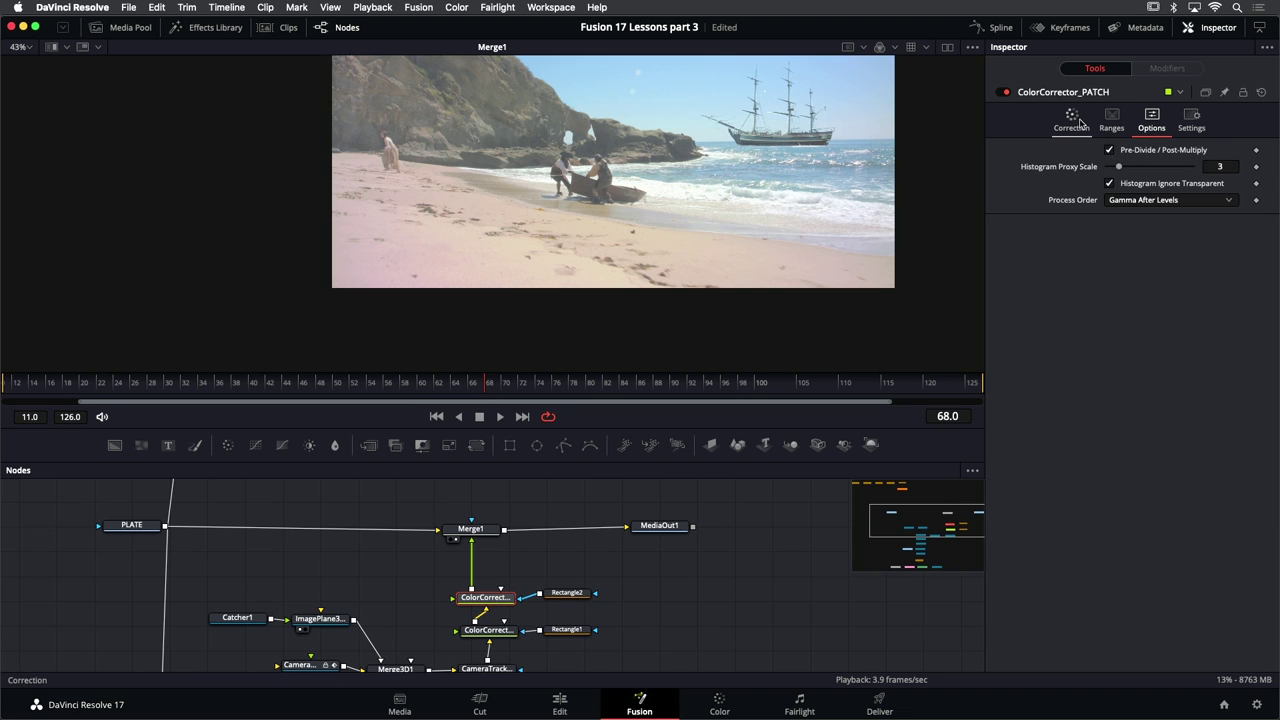
click(1085, 120)
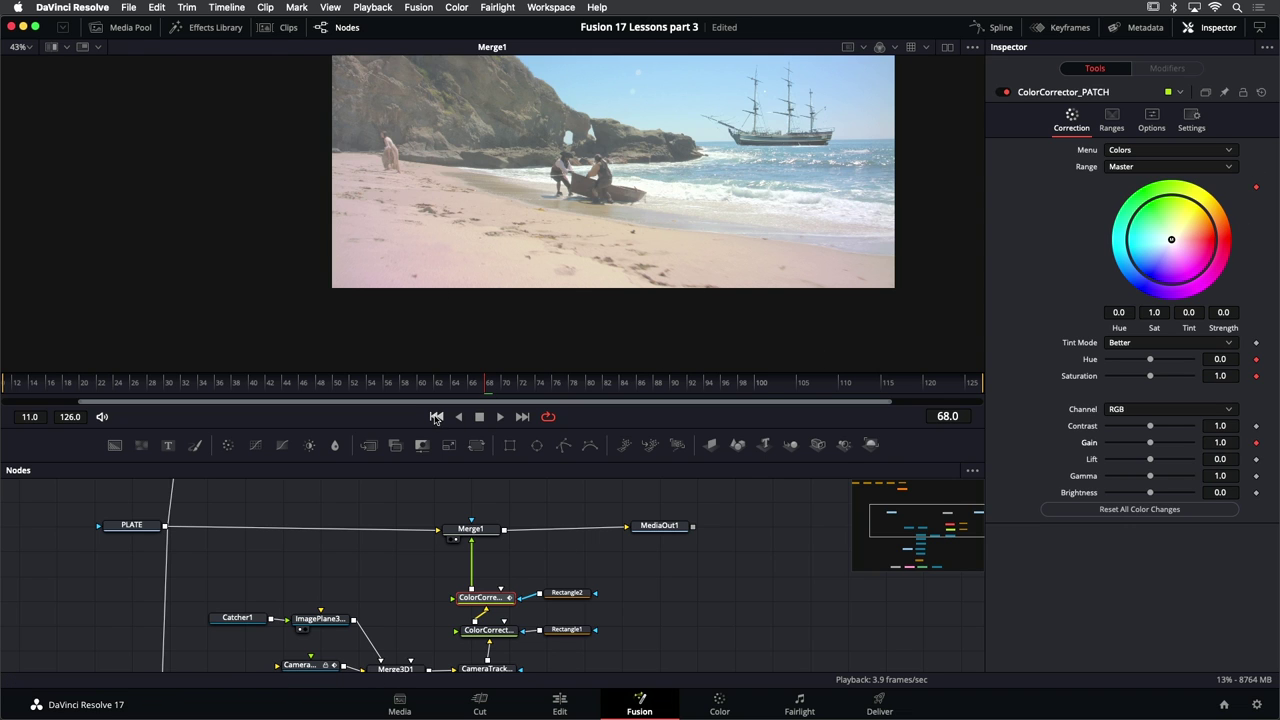
At the first frame, tint the patch slightly and set its Gain to 1.059
click(436, 417)
scroll(448, 189, up, 5)
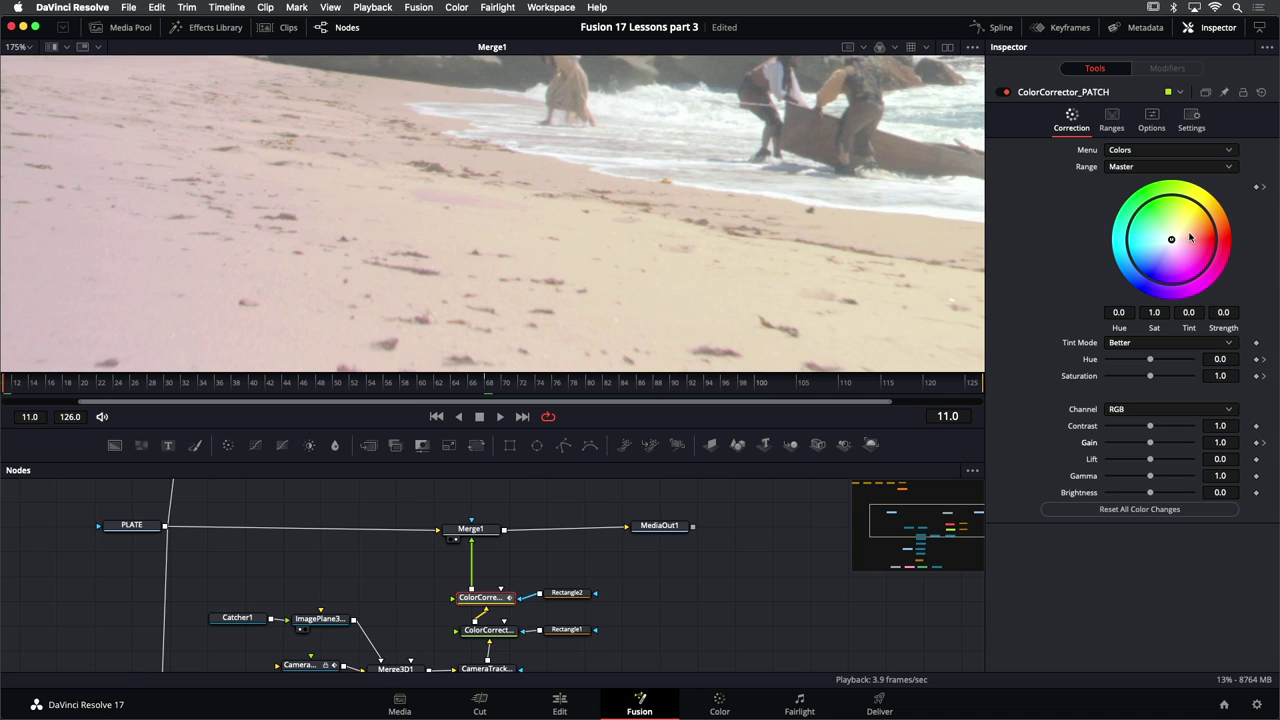
drag(1172, 240, 1176, 229)
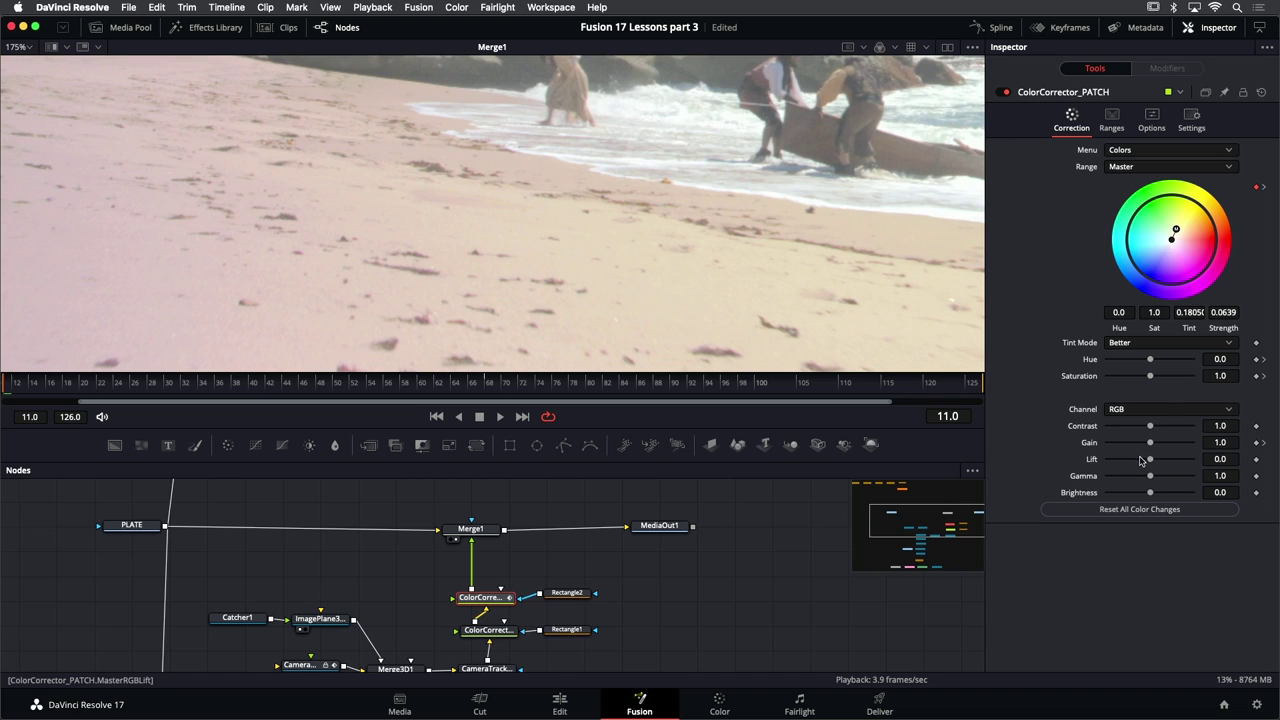
drag(1151, 443, 1153, 443)
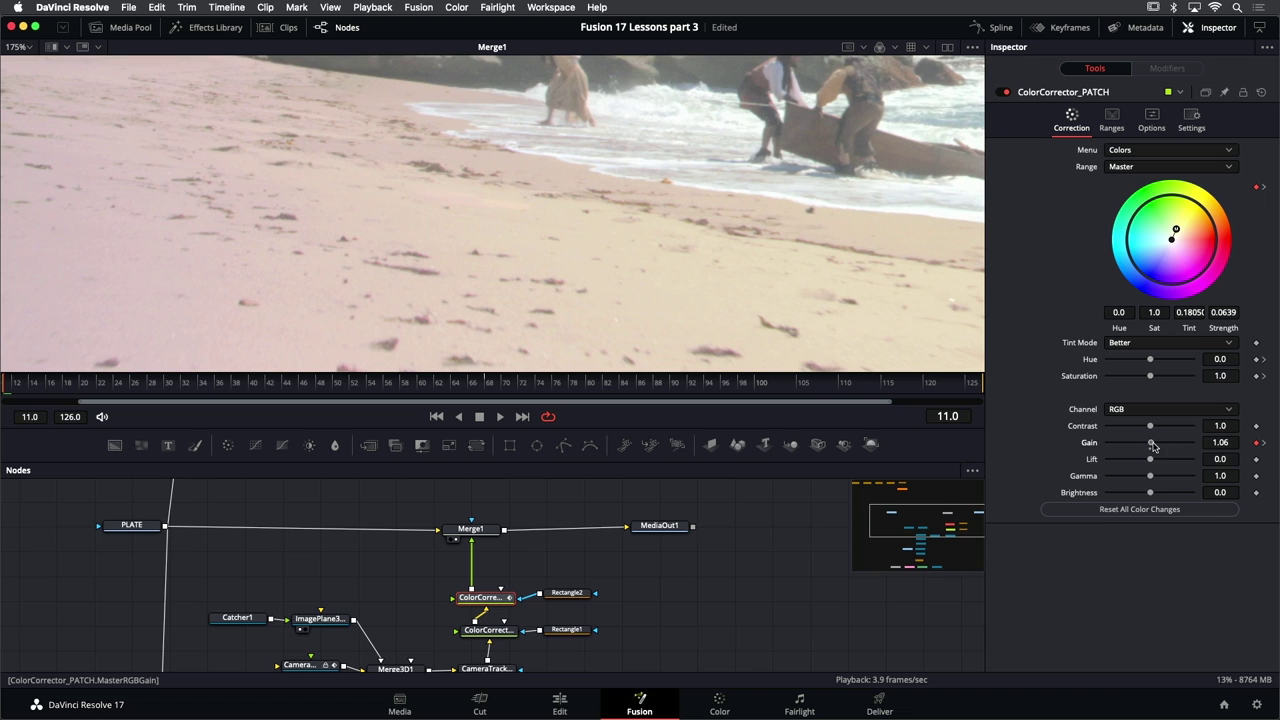
click(1222, 446)
key(BackSpace)
text(9)
key(Return)
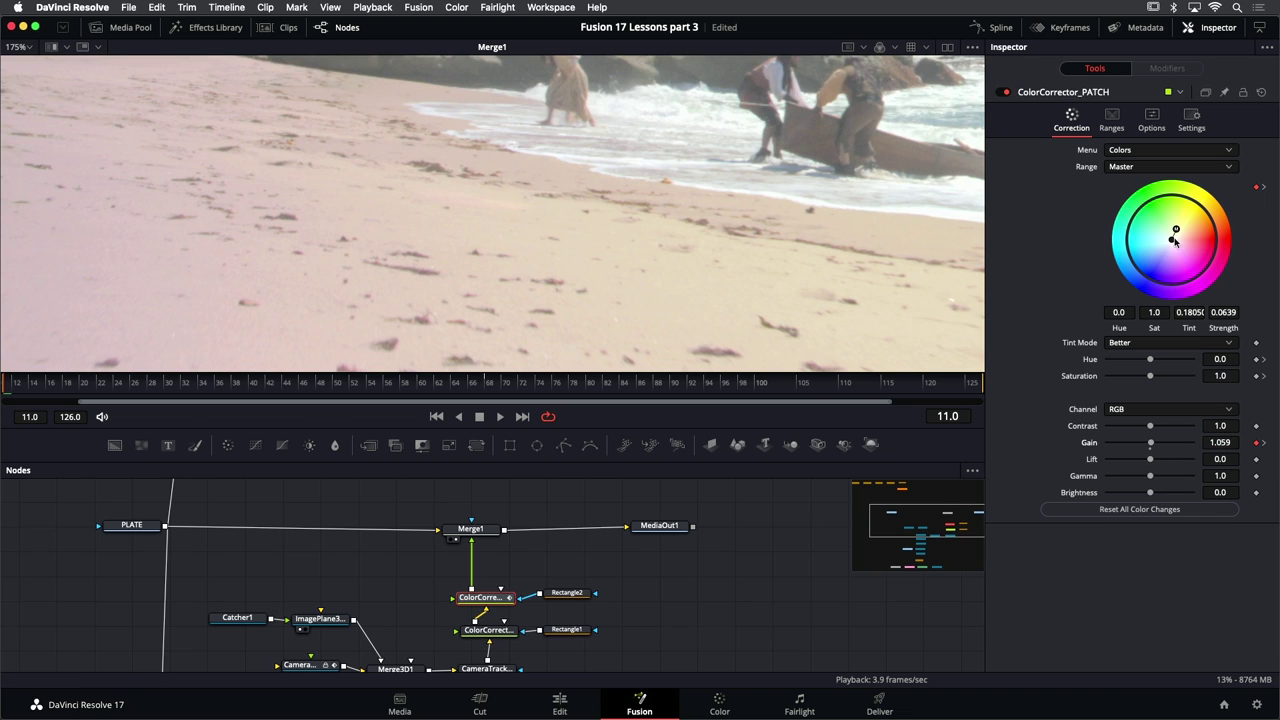
Refine the patch tint to 0.17289 at strength 0.1075 and set Gain to 1.039
drag(1175, 229, 1169, 236)
drag(1173, 234, 1177, 230)
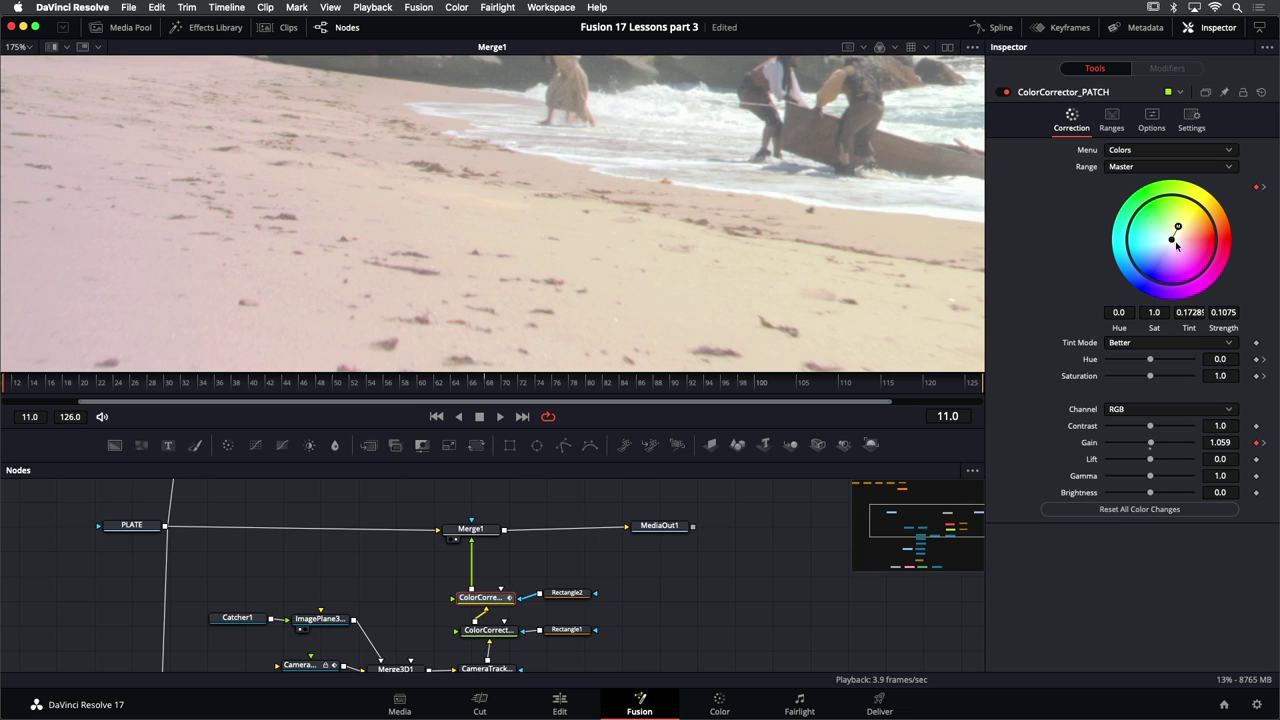
click(1227, 441)
key(Return)
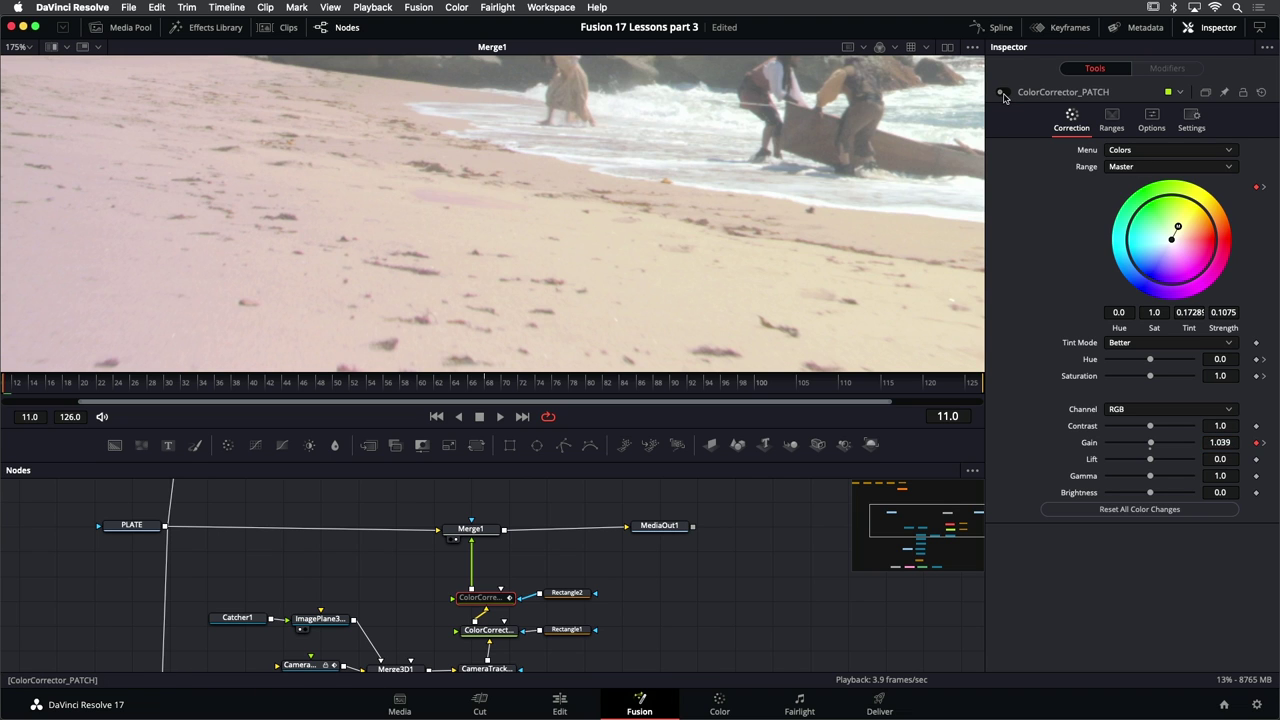
Play to around frame 46 and keyframe a tweaked patch tint there
scroll(560, 265, down, 2)
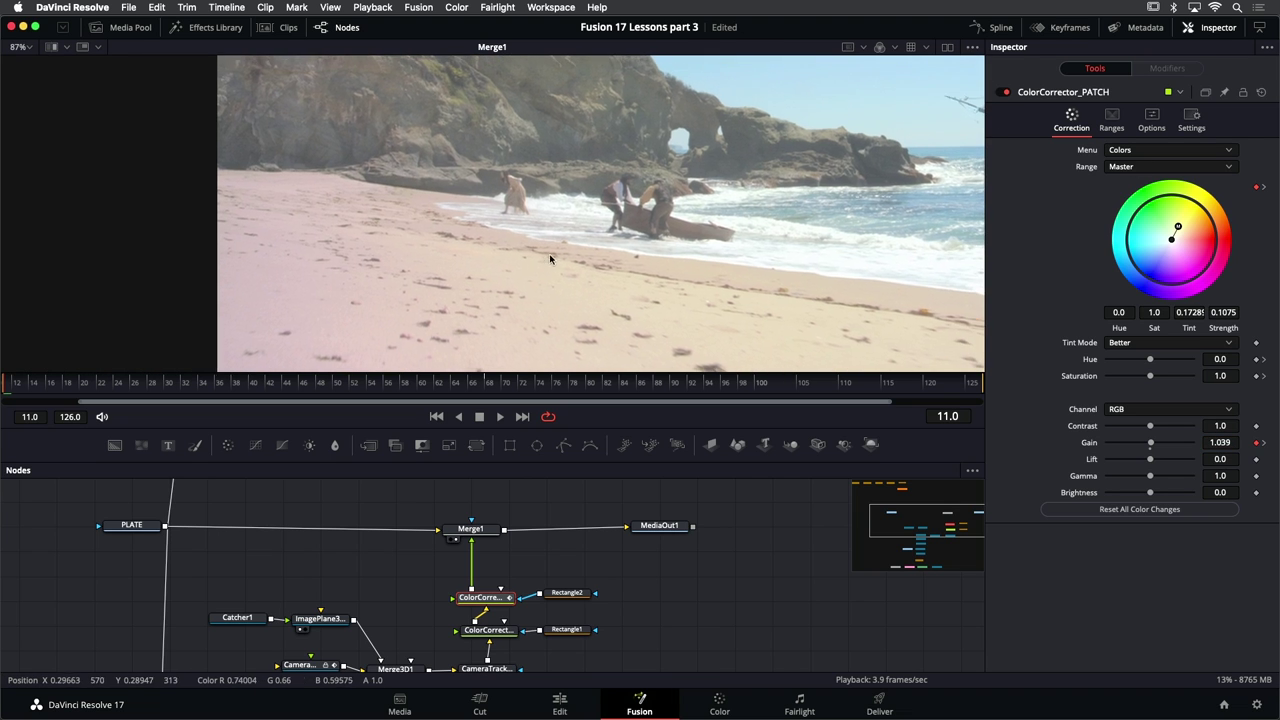
key(space)
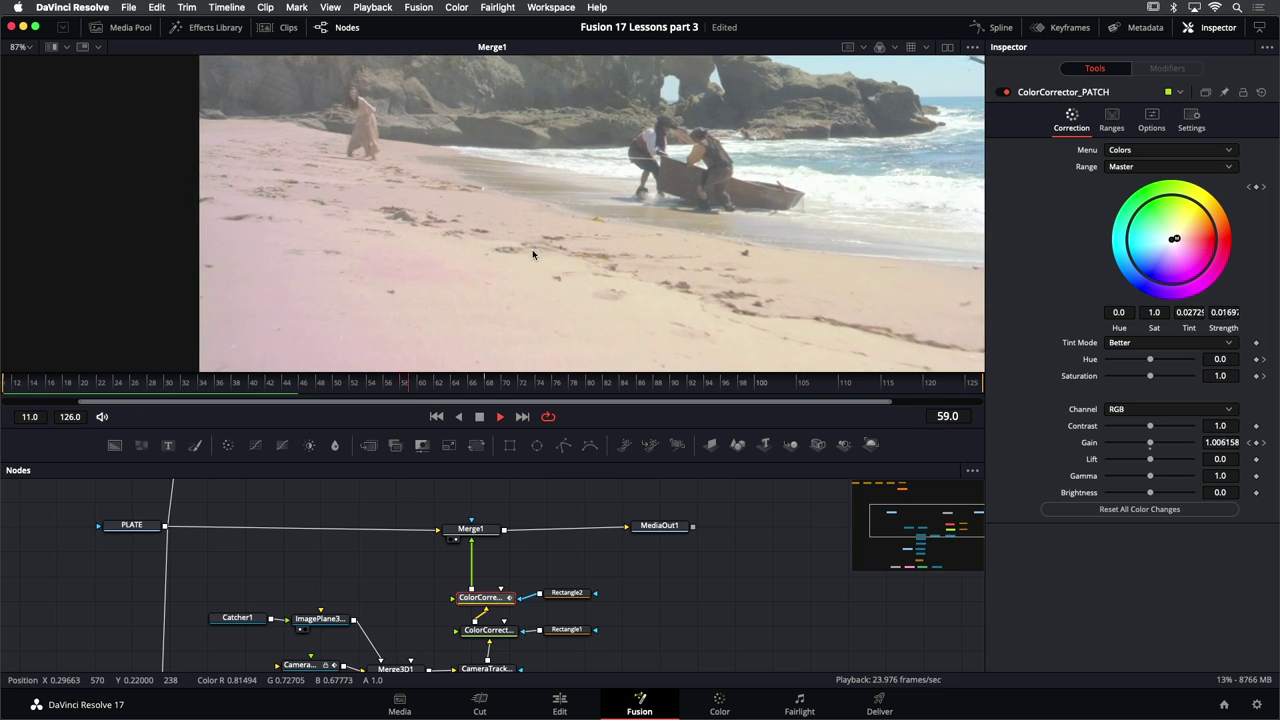
key(space)
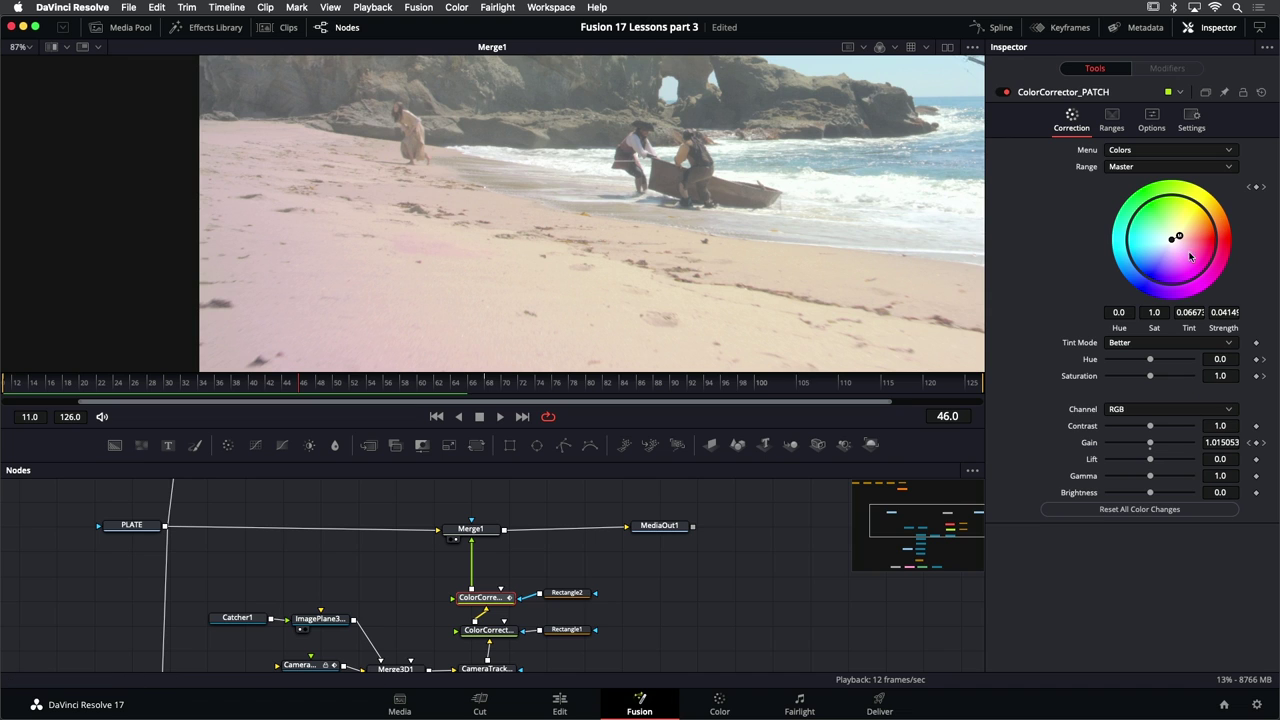
drag(1179, 237, 1174, 229)
Review the shot backwards and forwards, return to frame one, then switch to the Edit page
key(j)
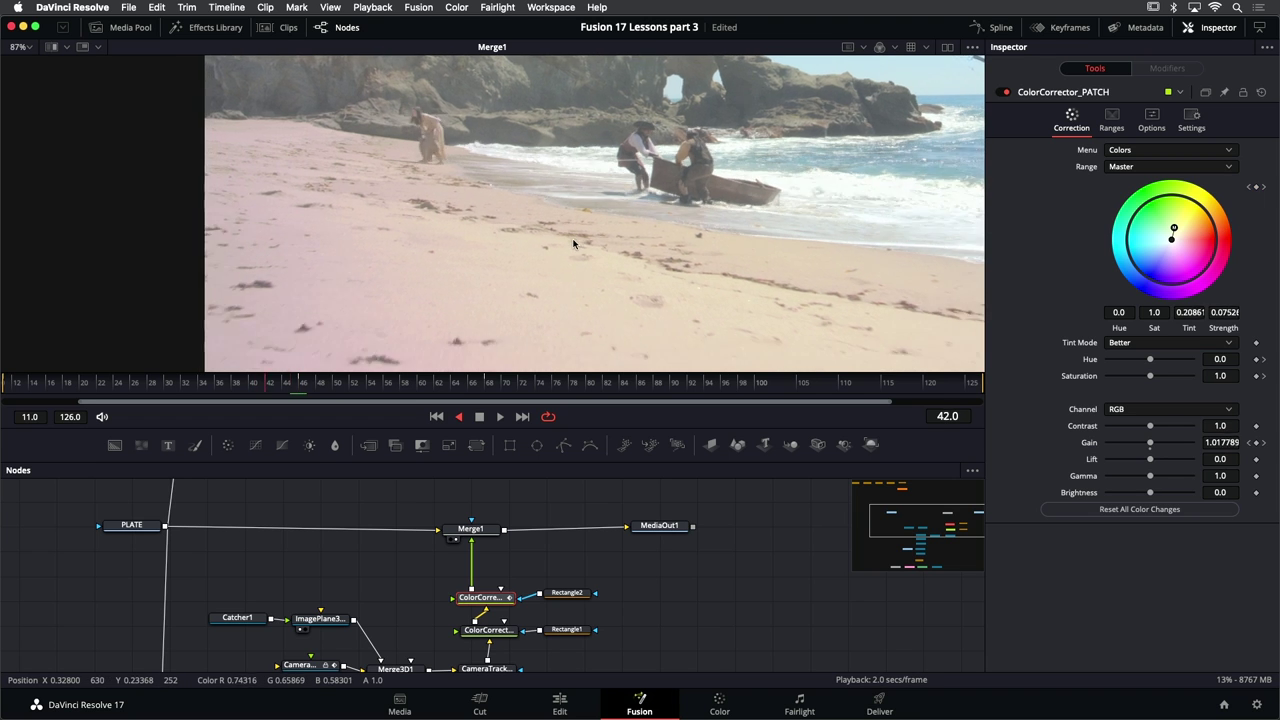
key(l)
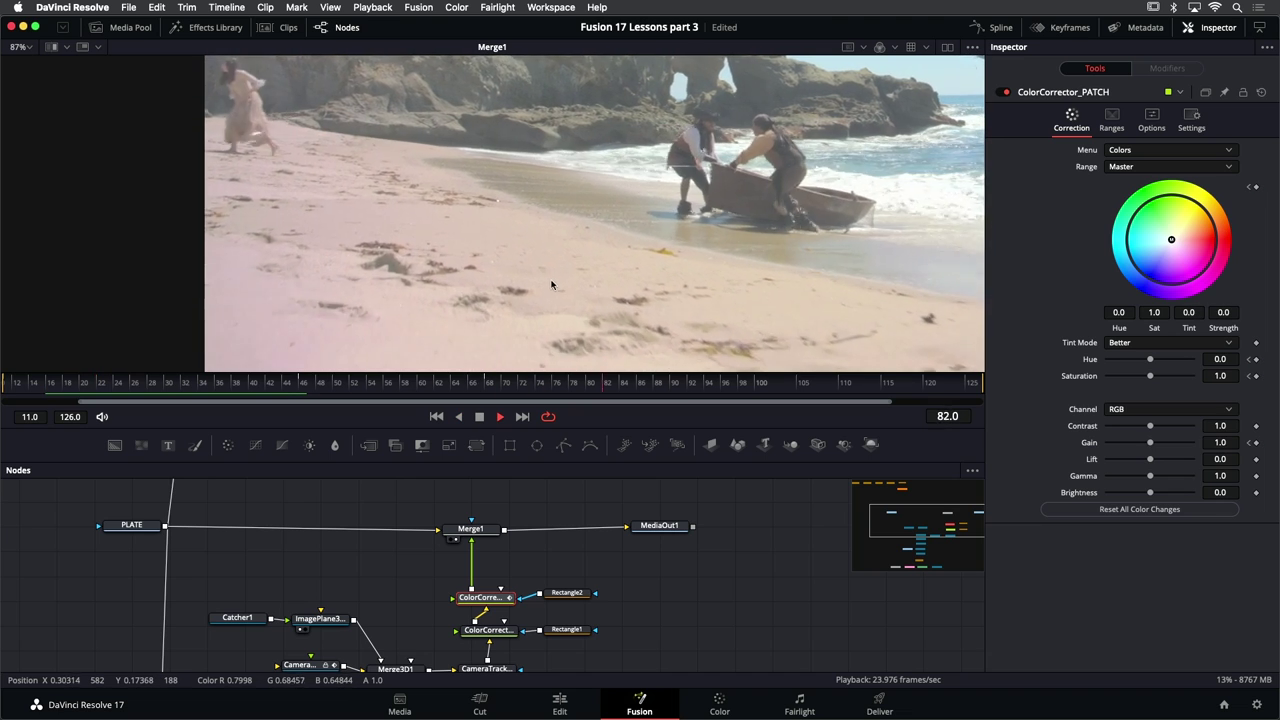
key(j)
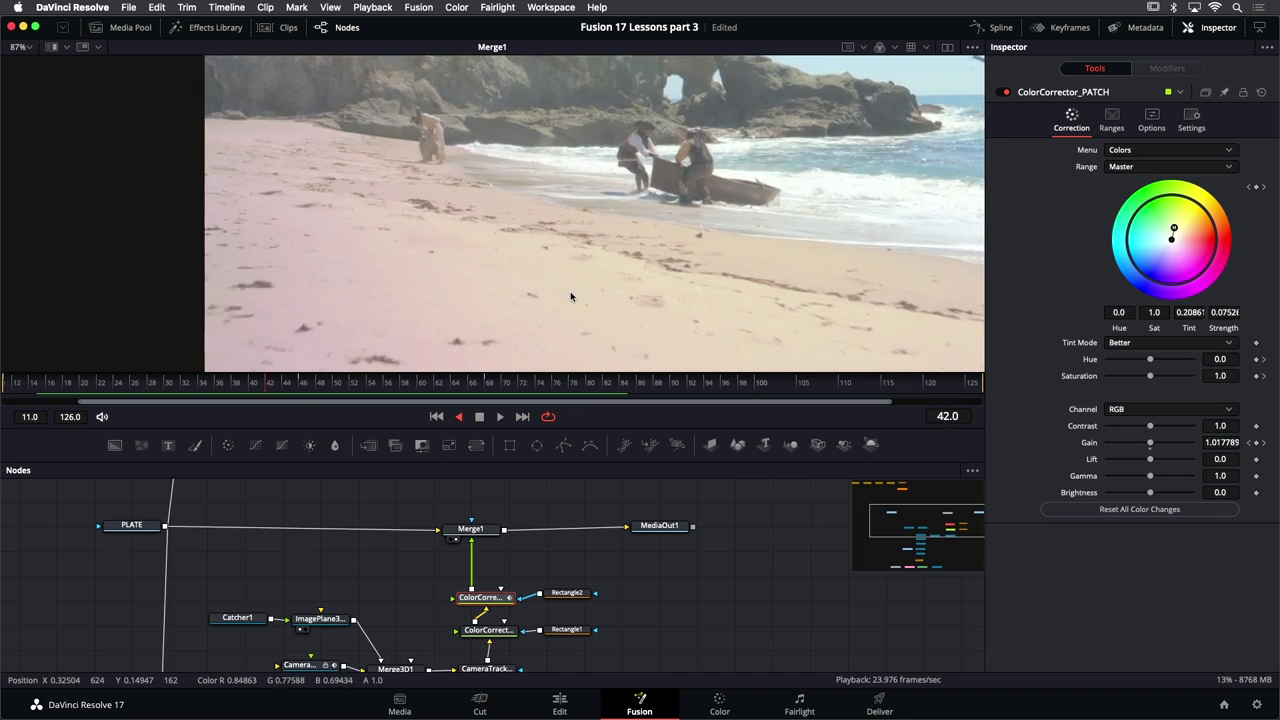
key(k)
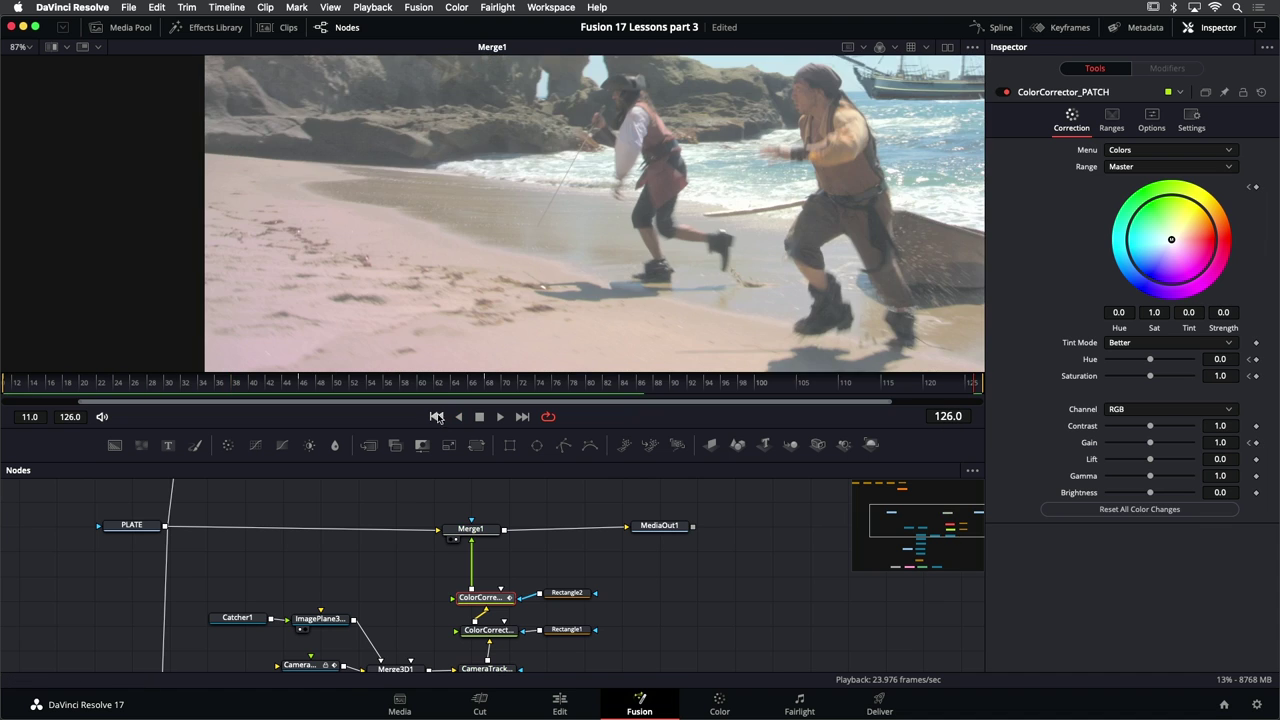
click(437, 417)
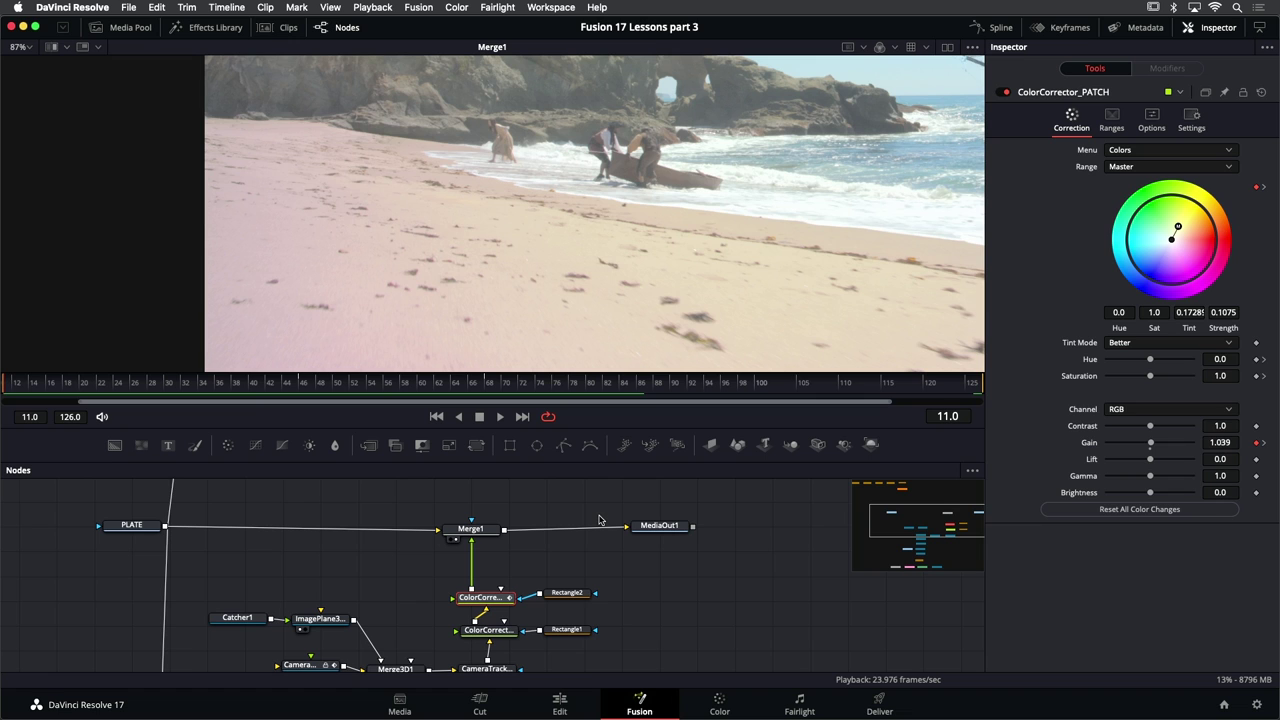
click(559, 705)
Watch the finished composite full-screen, then return to the Fusion page
key(p)
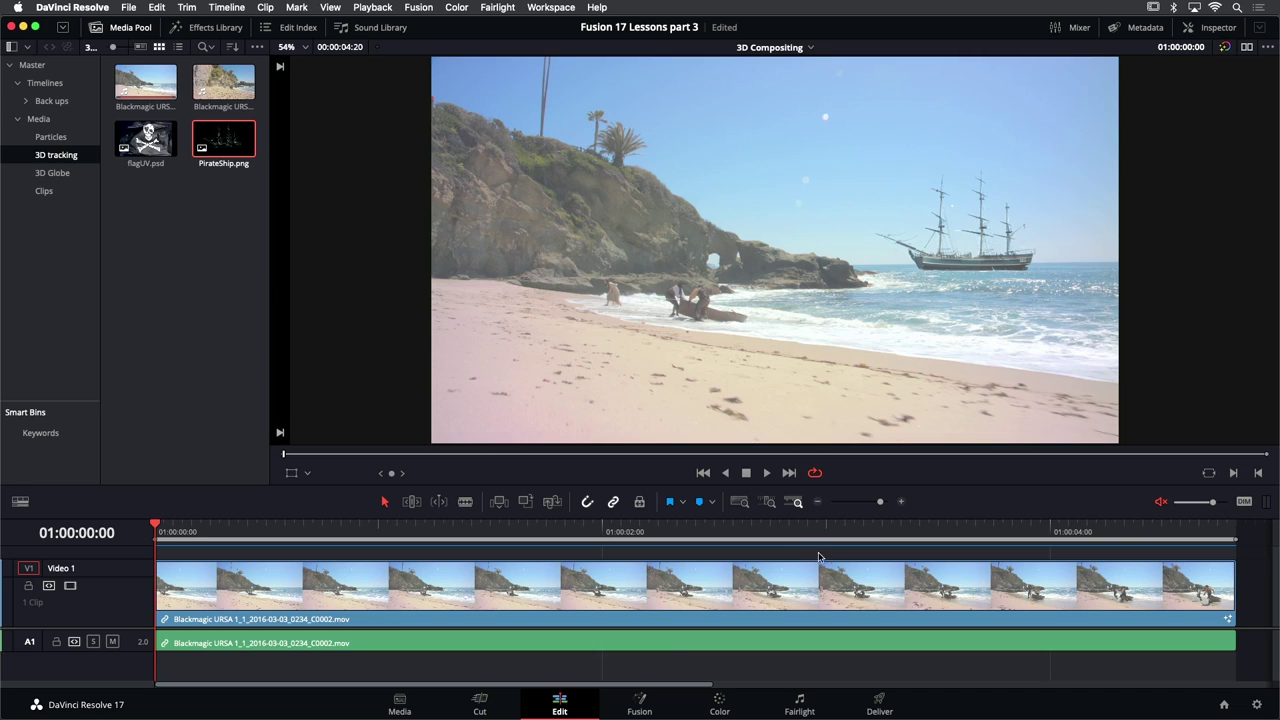
click(640, 706)
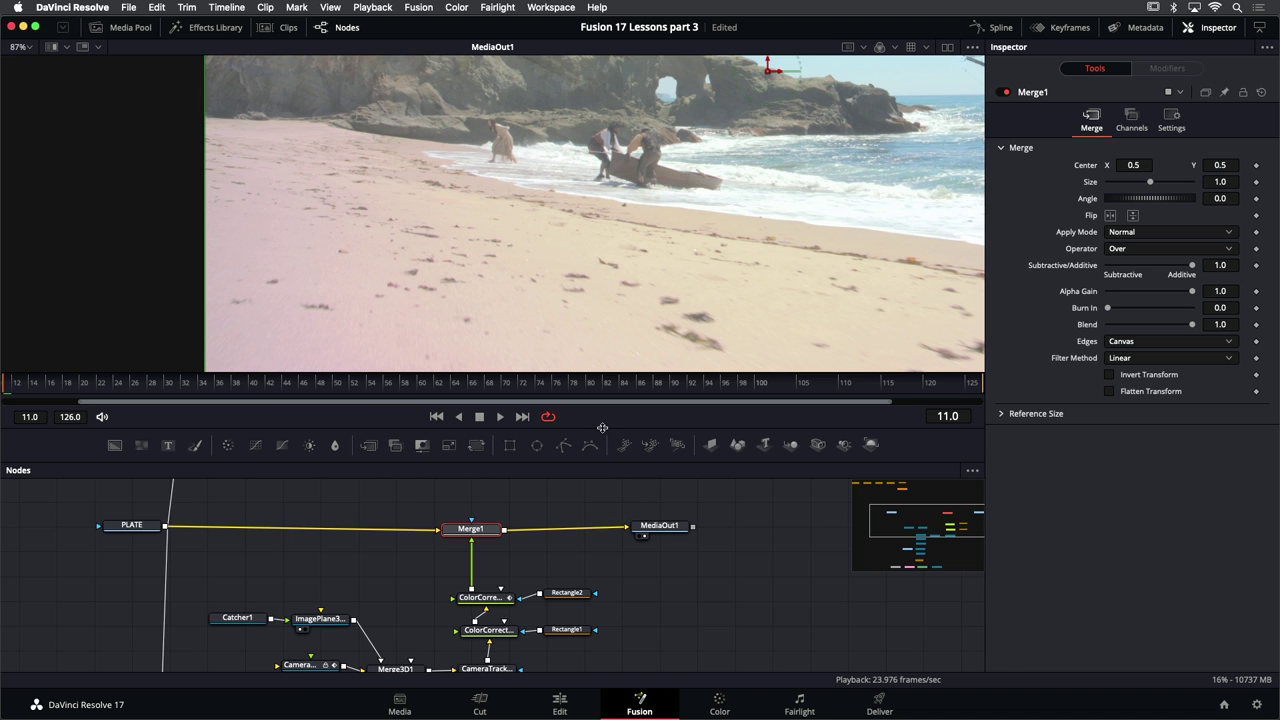
Bring flagUV.psd from the Media Pool into the comp below the bottom node row
drag(602, 427, 602, 380)
scroll(615, 545, down, 5)
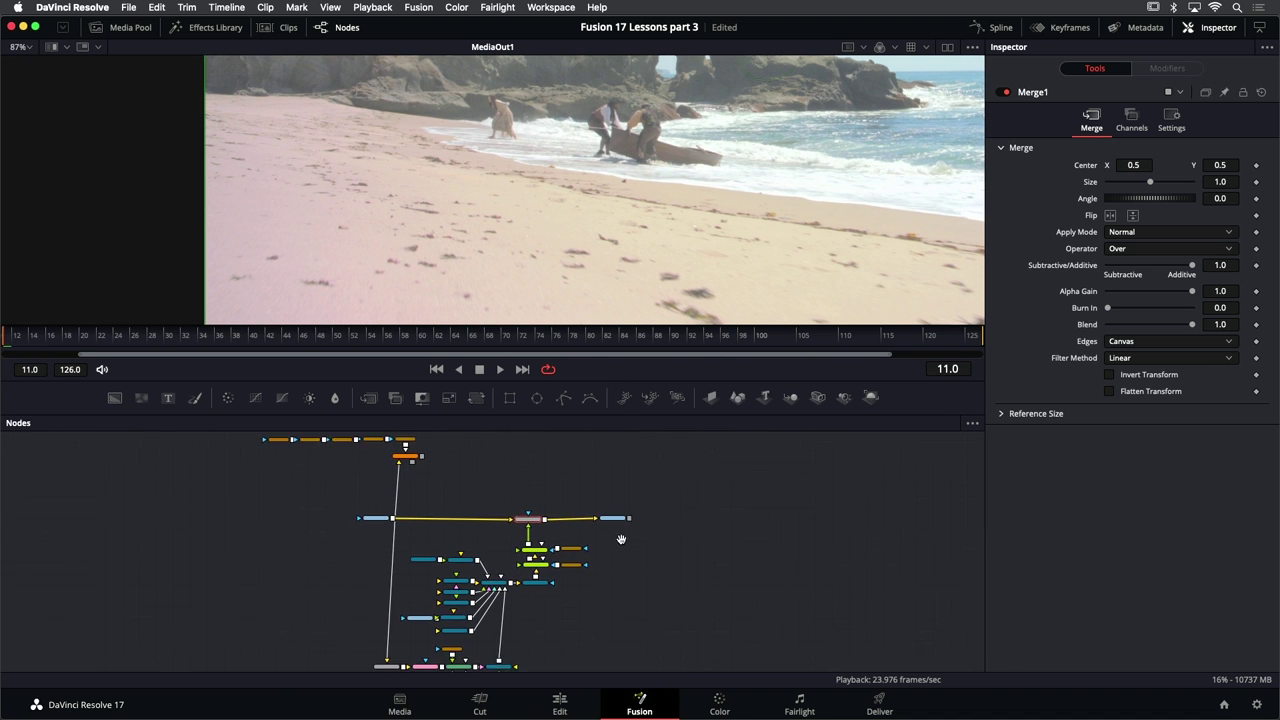
scroll(621, 540, down, 1)
click(124, 27)
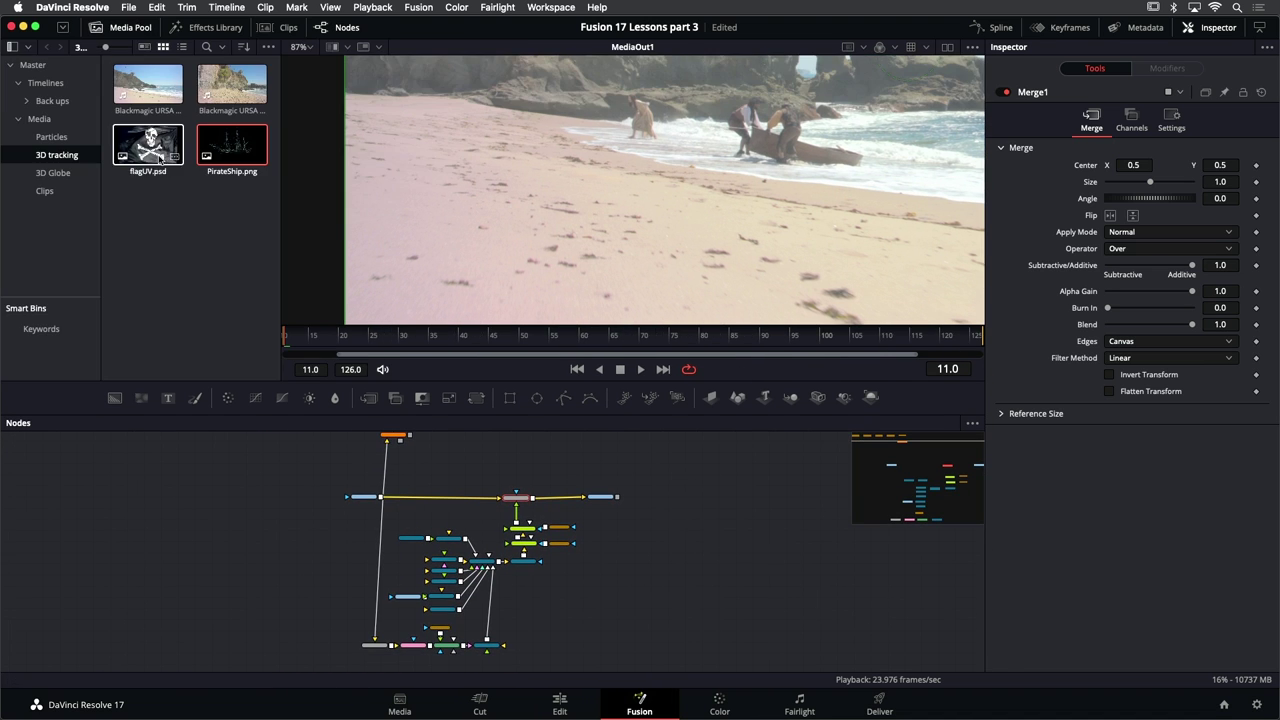
drag(148, 150, 621, 593)
scroll(621, 593, down, 3)
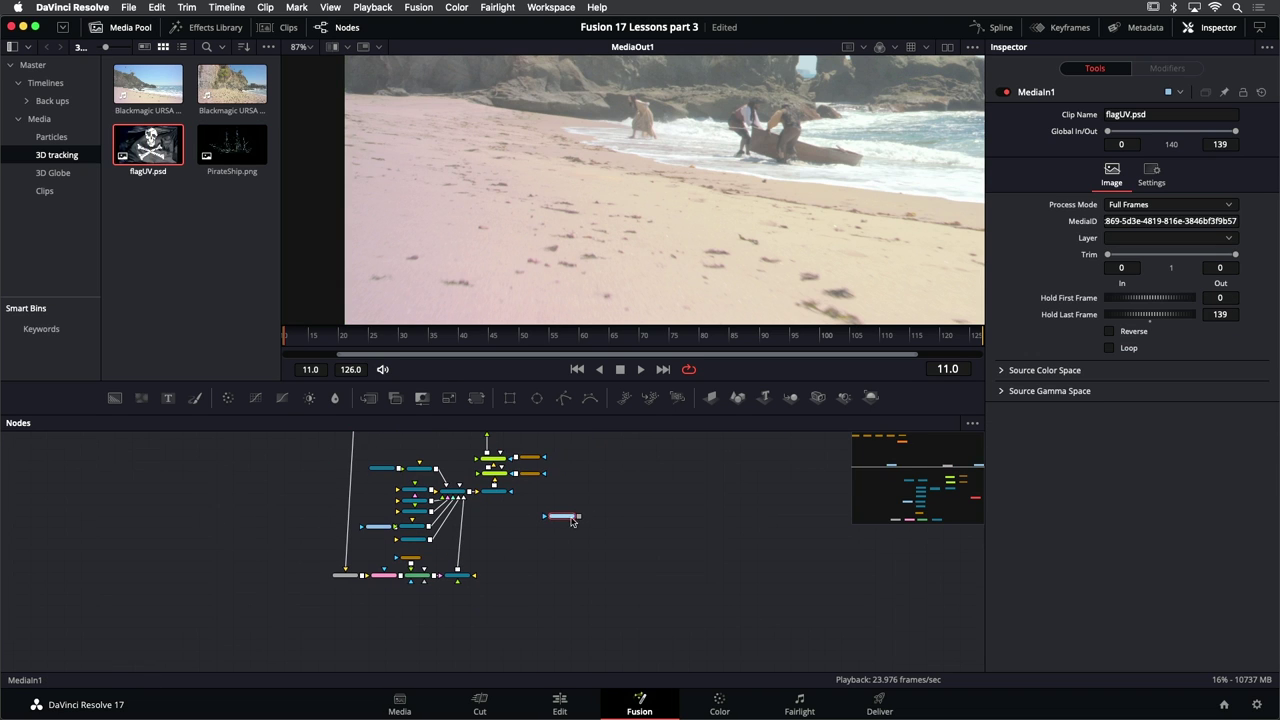
drag(568, 518, 357, 611)
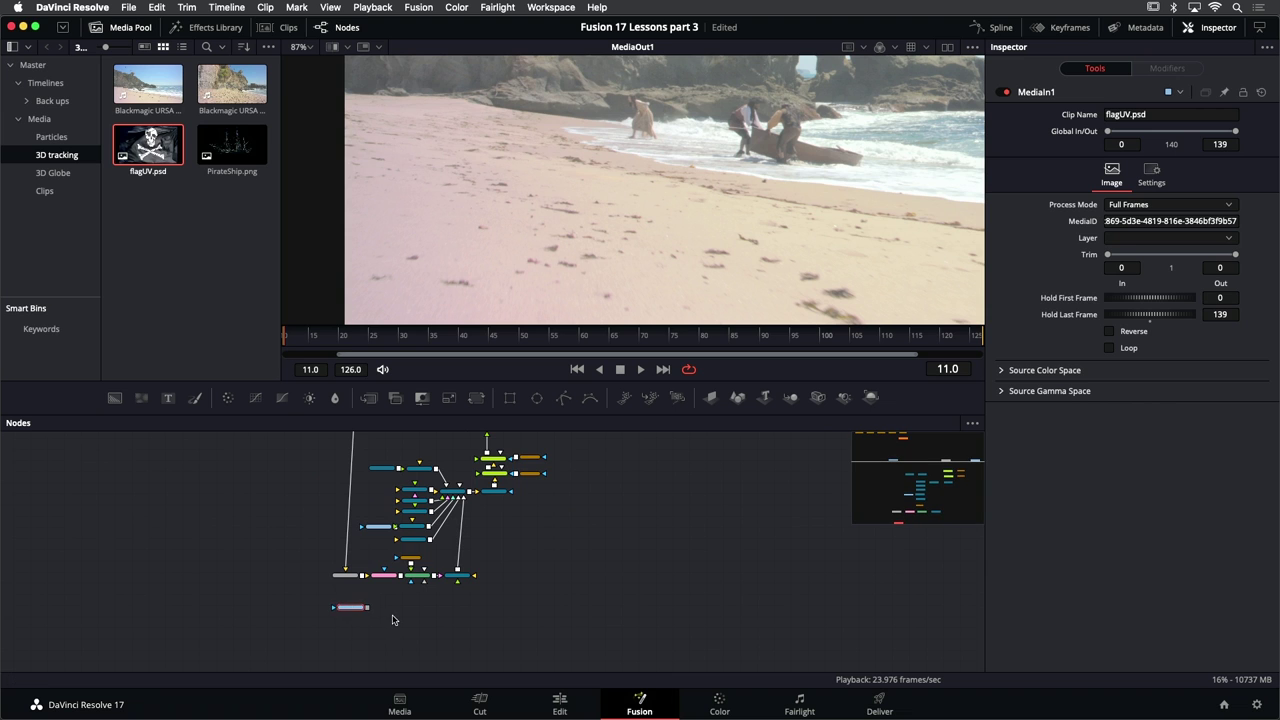
scroll(340, 590, up, 3)
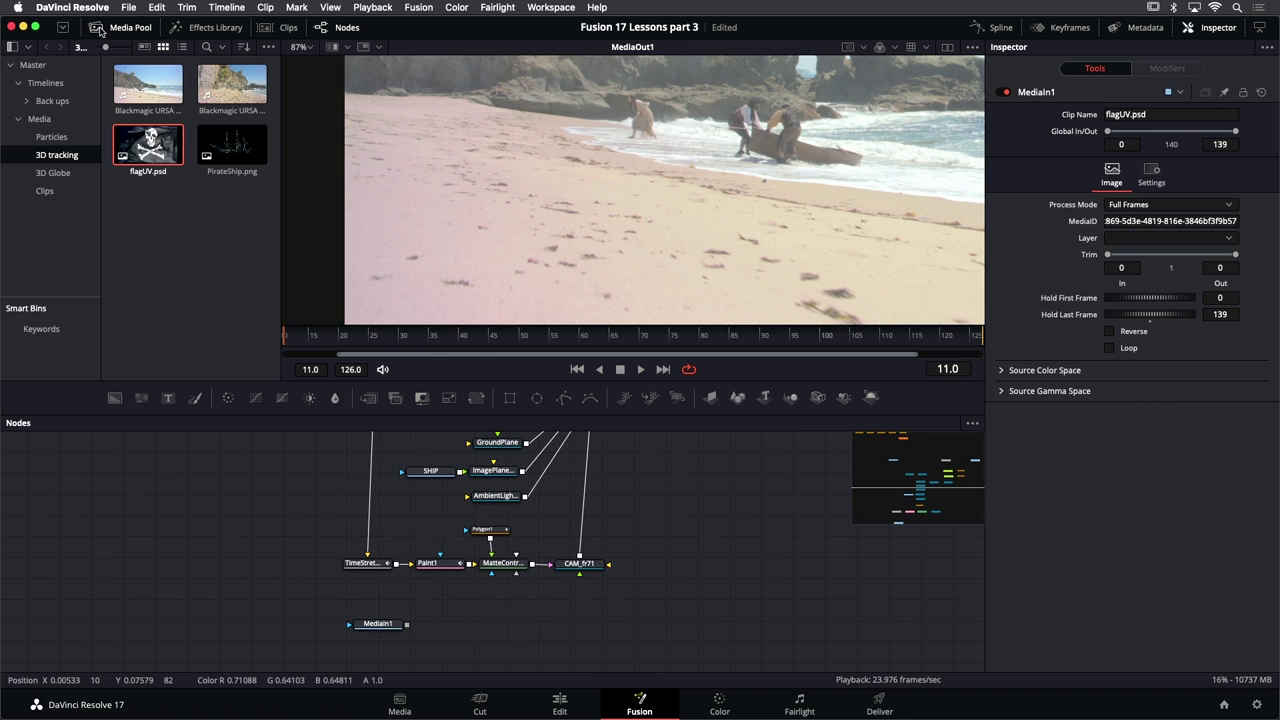
Rename the flag input node to FLAG and show its image in the fitted viewer
click(120, 27)
key(shift+f)
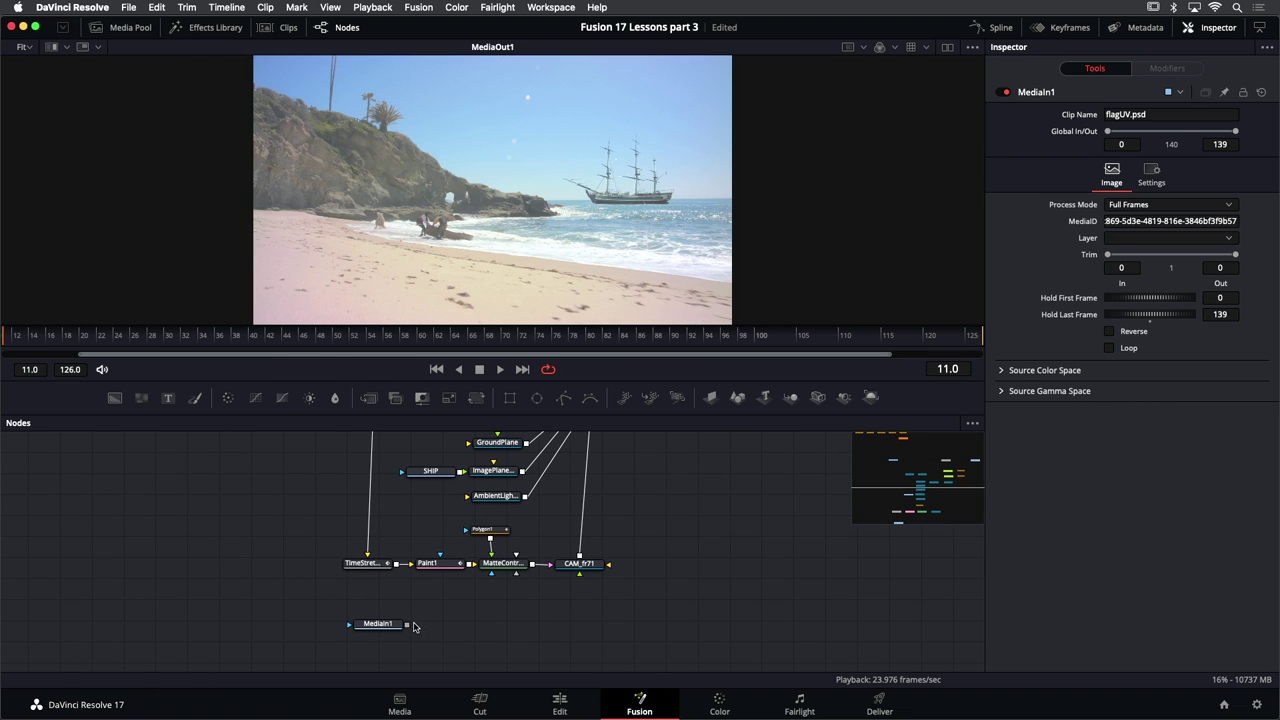
click(386, 627)
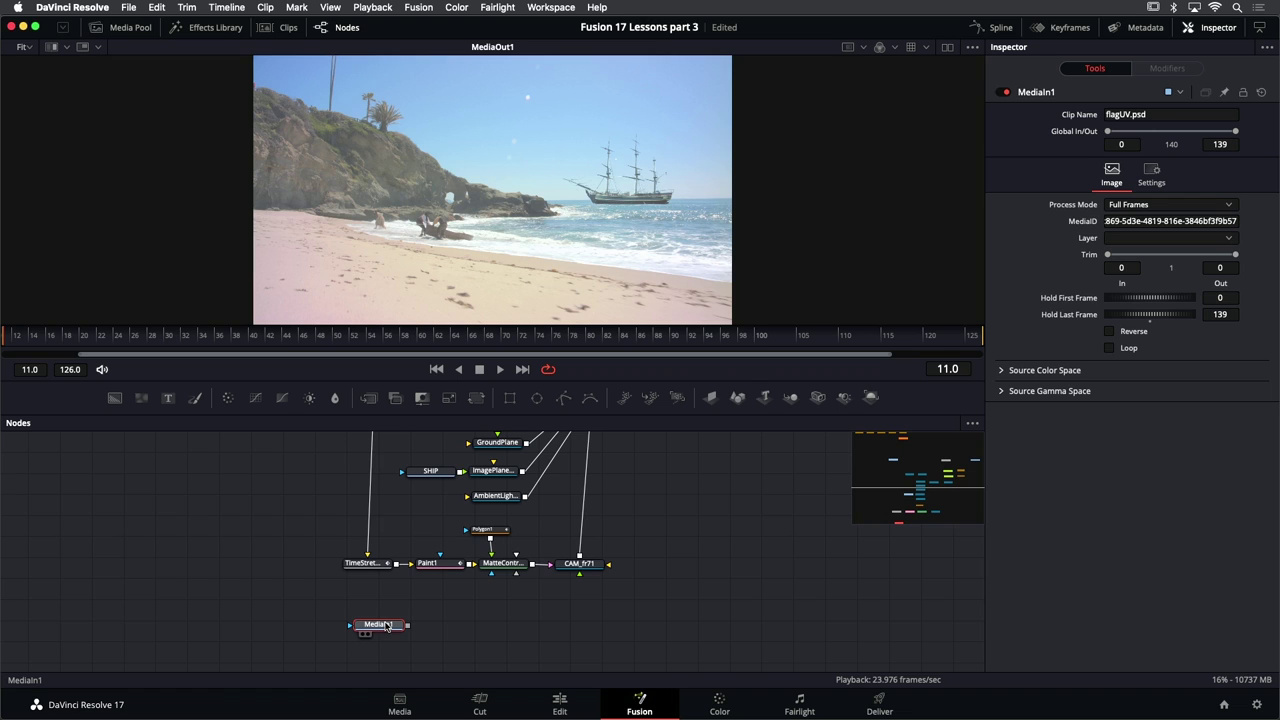
key(F2)
text(Fl)
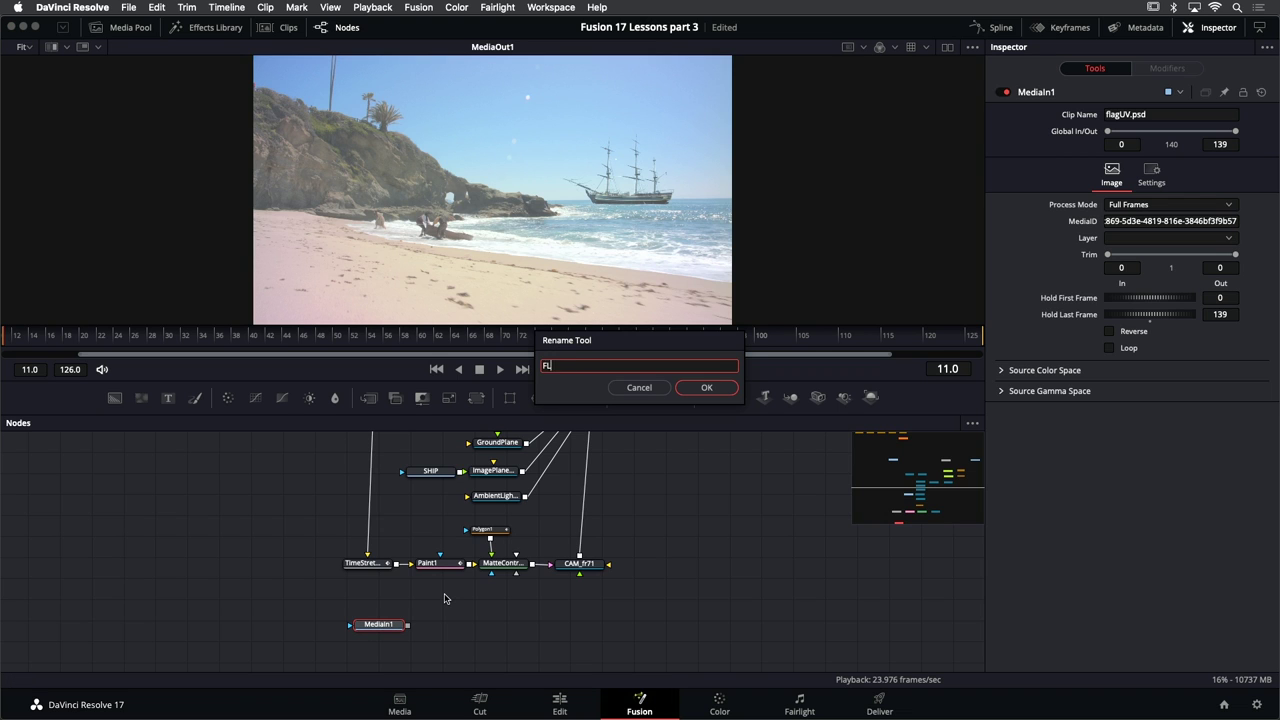
key(Return)
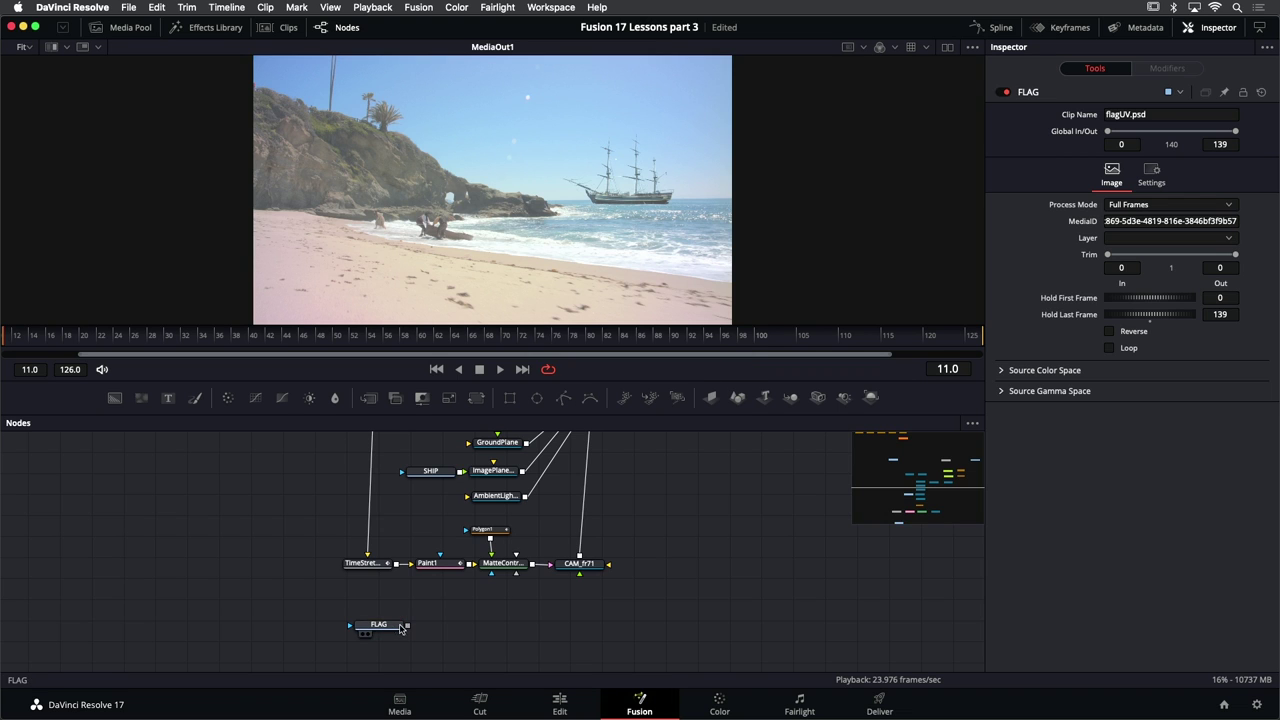
key(1)
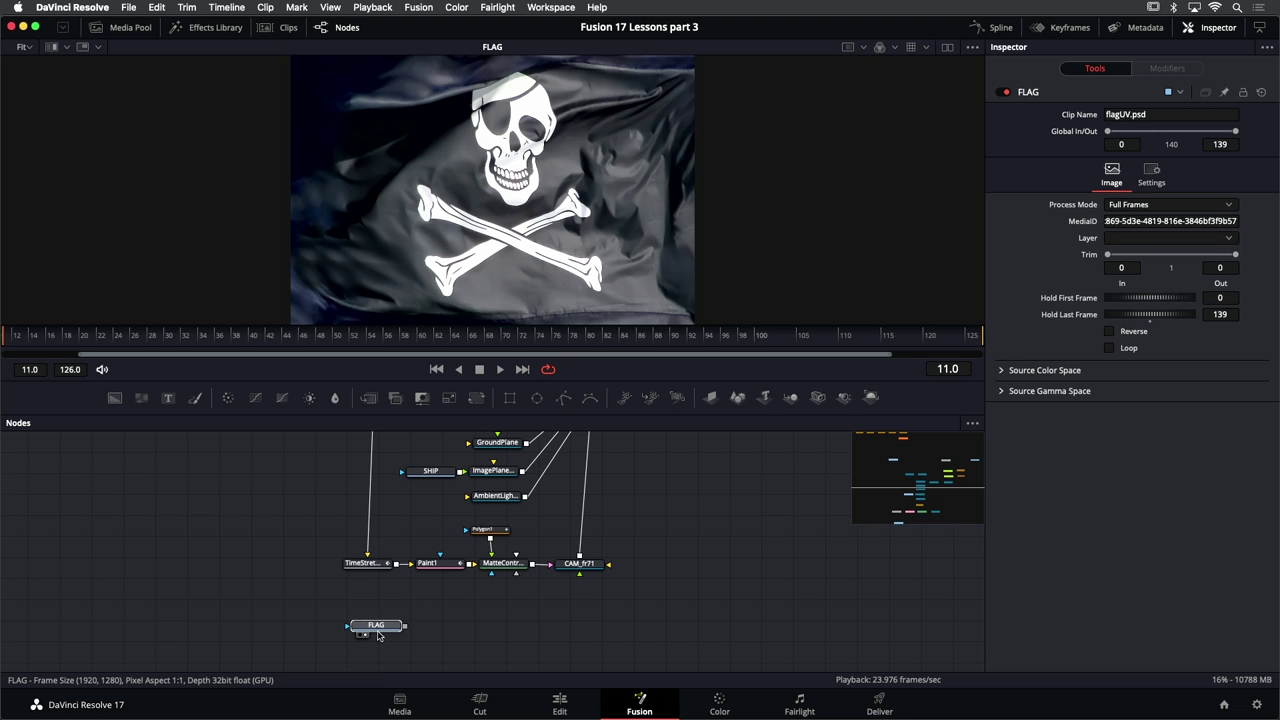
Move FLAG down and add a FastNoise generator from the Effects Library above it
drag(381, 635, 366, 640)
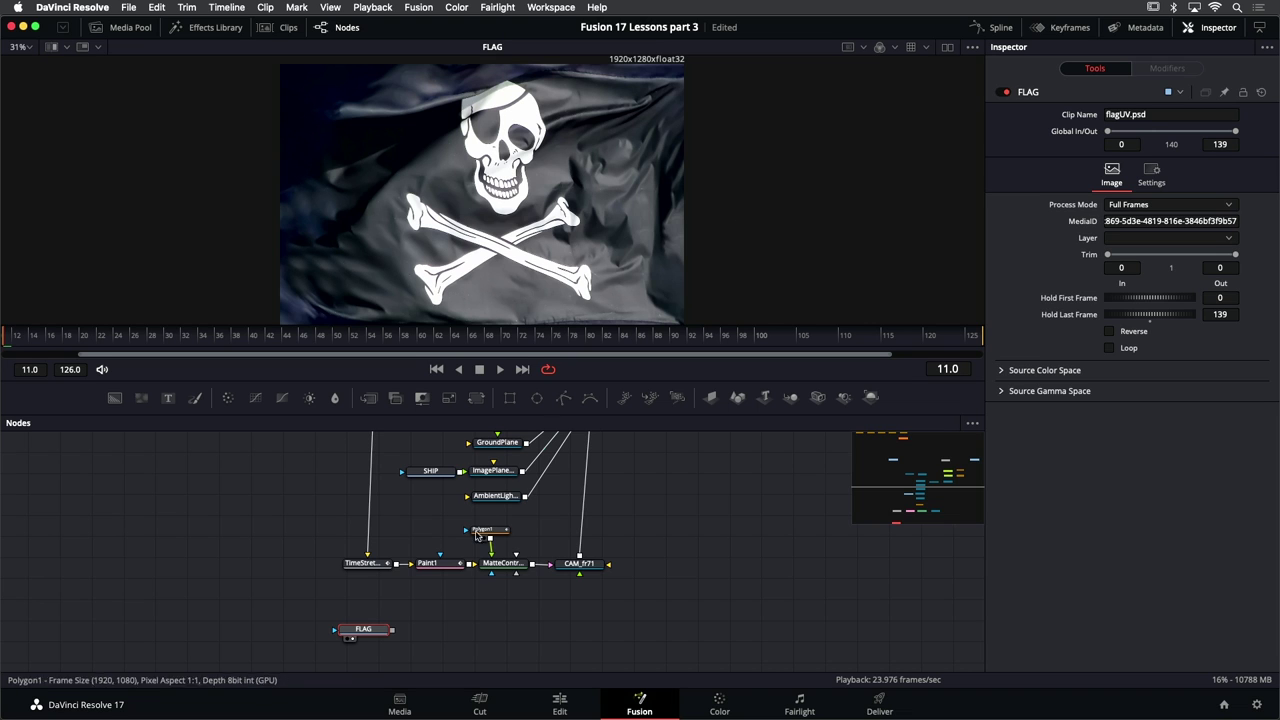
drag(363, 630, 364, 648)
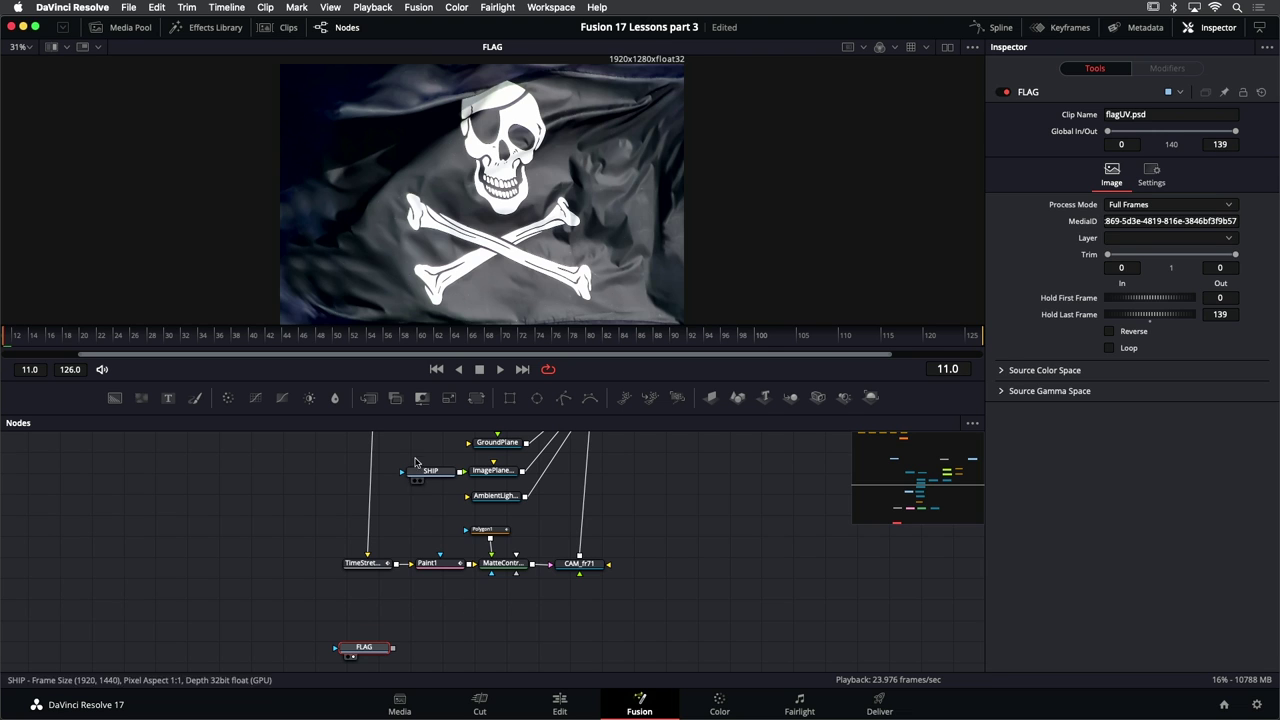
click(211, 33)
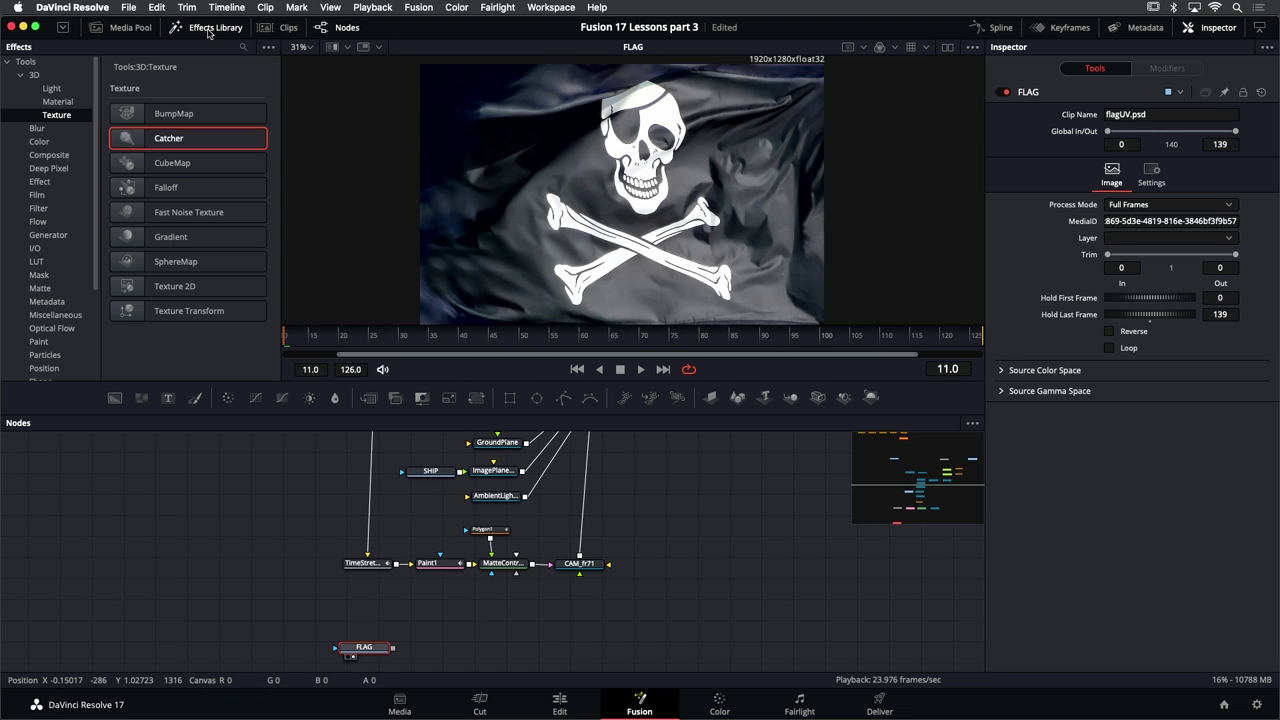
click(62, 236)
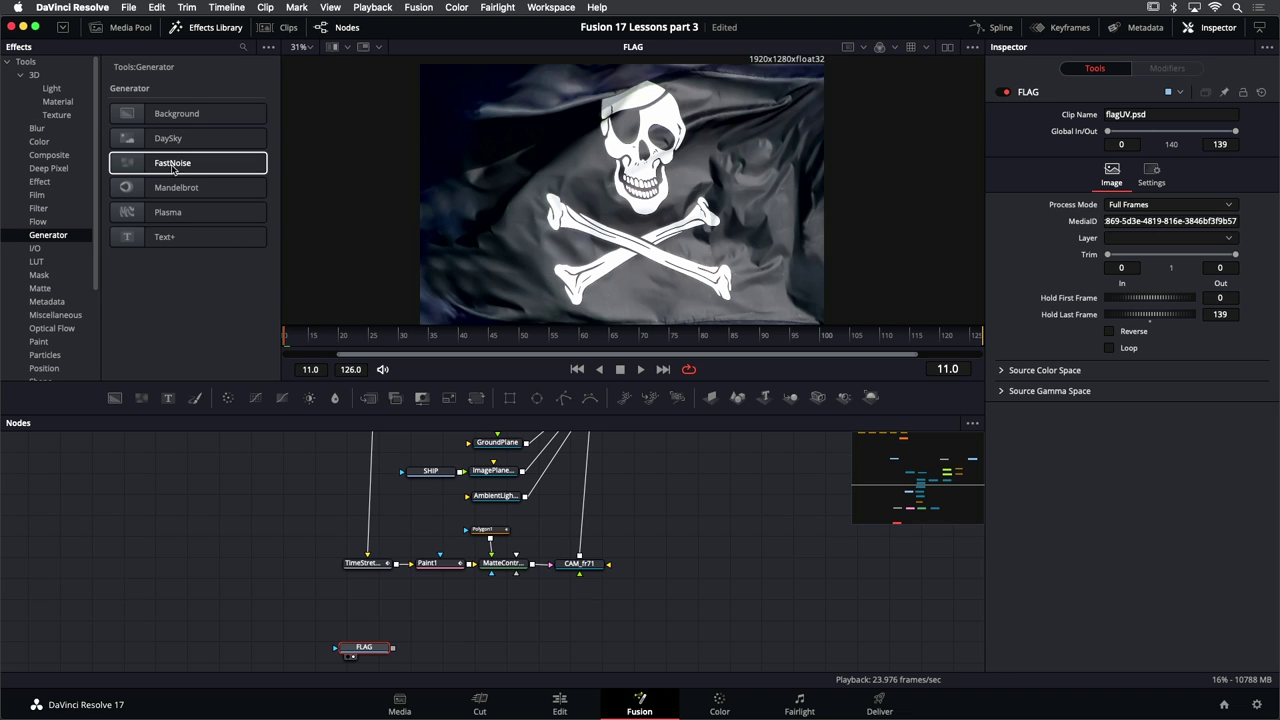
drag(172, 167, 655, 195)
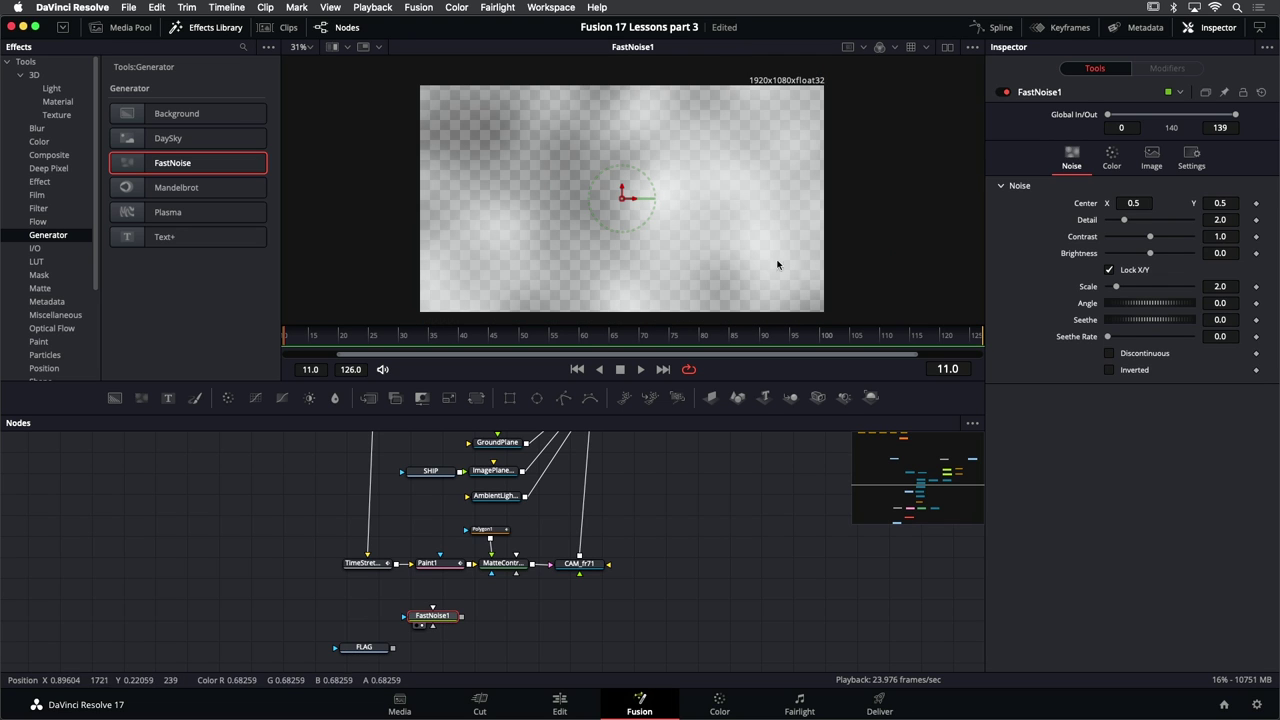
Set FastNoise1 to Seethe Rate 0.126, Brightness -0.73 and Contrast 2.21 while previewing playback
click(642, 370)
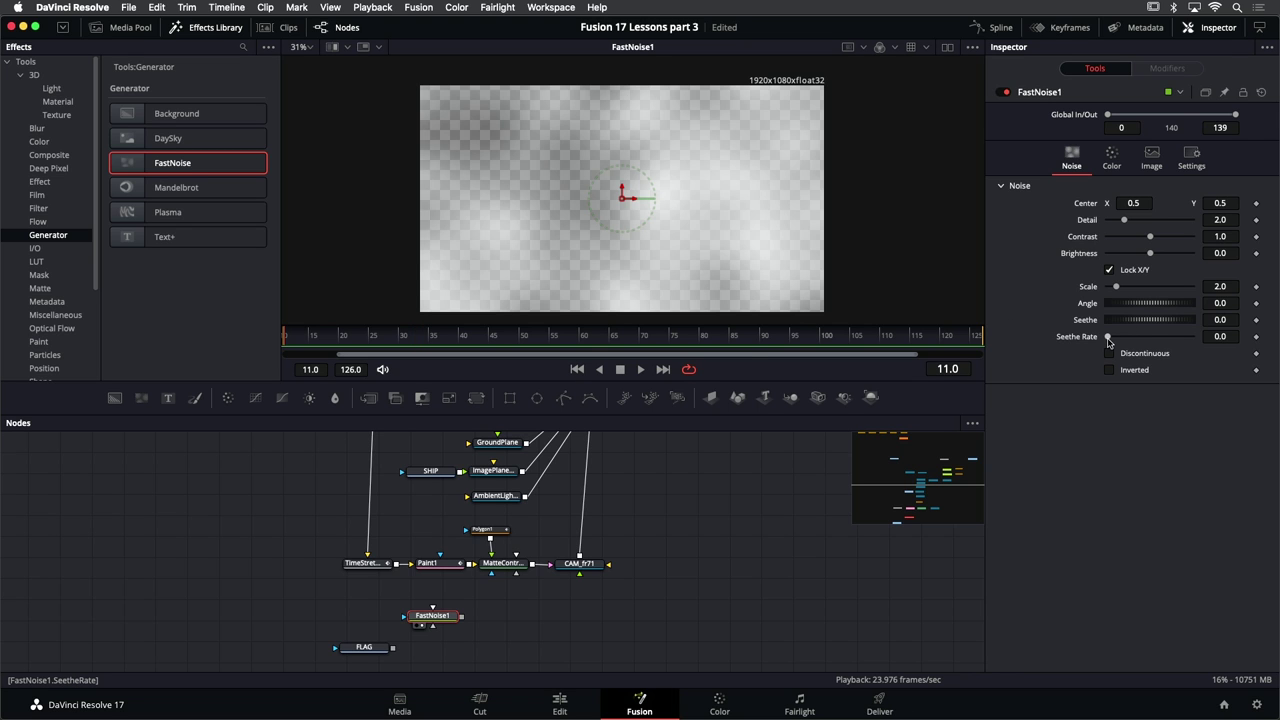
drag(1108, 339, 1119, 339)
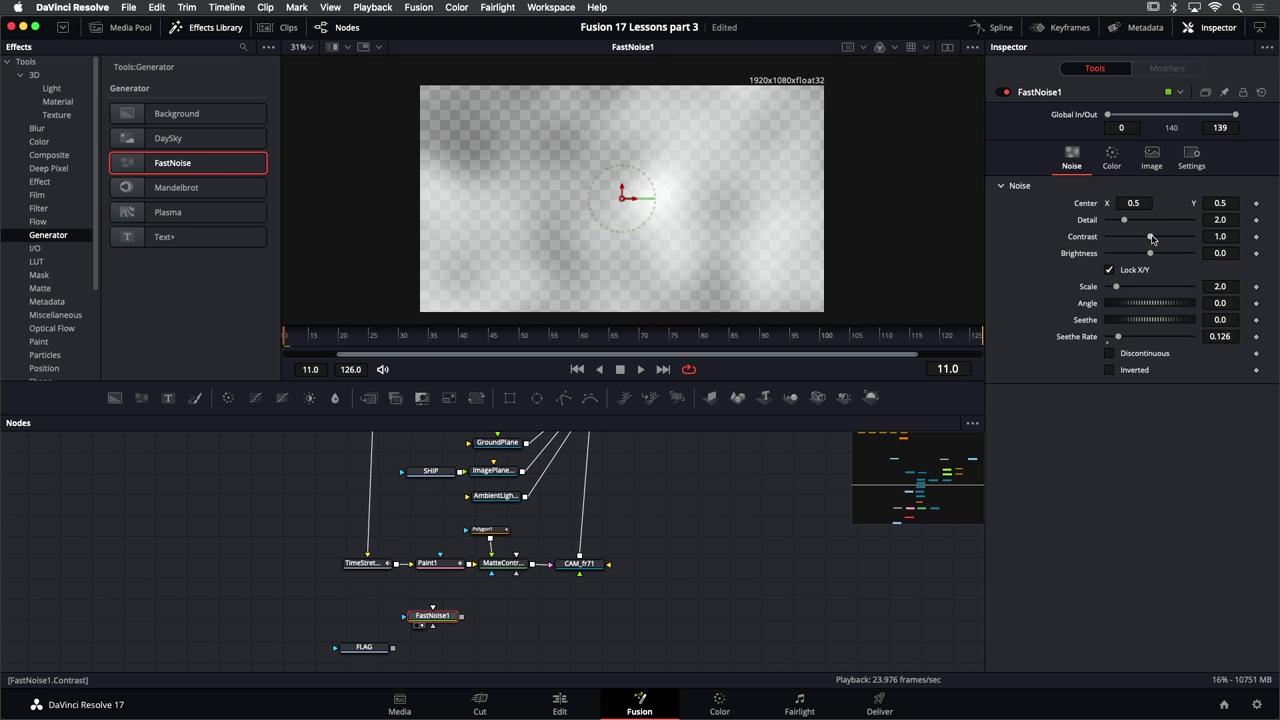
drag(1151, 238, 1130, 256)
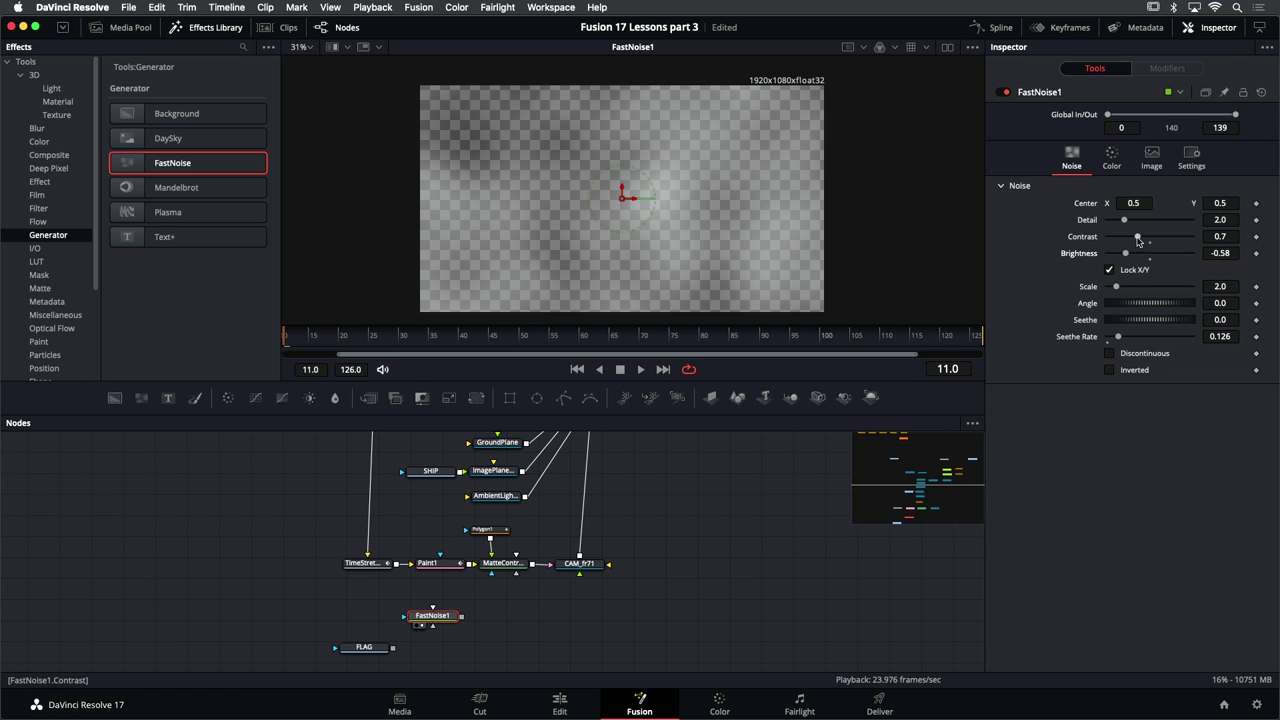
drag(1138, 237, 1144, 240)
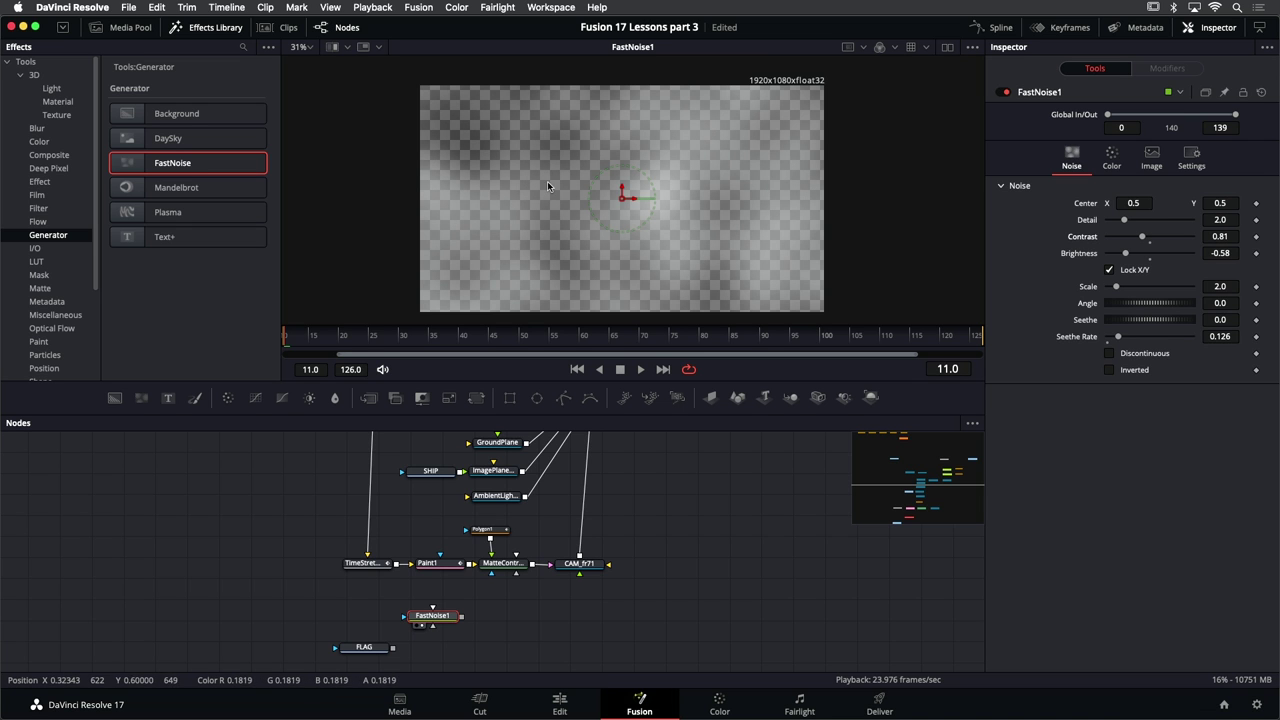
mouse_move(1125, 256)
mouse_down()
mouse_move(1150, 257)
mouse_move(1116, 257)
mouse_up()
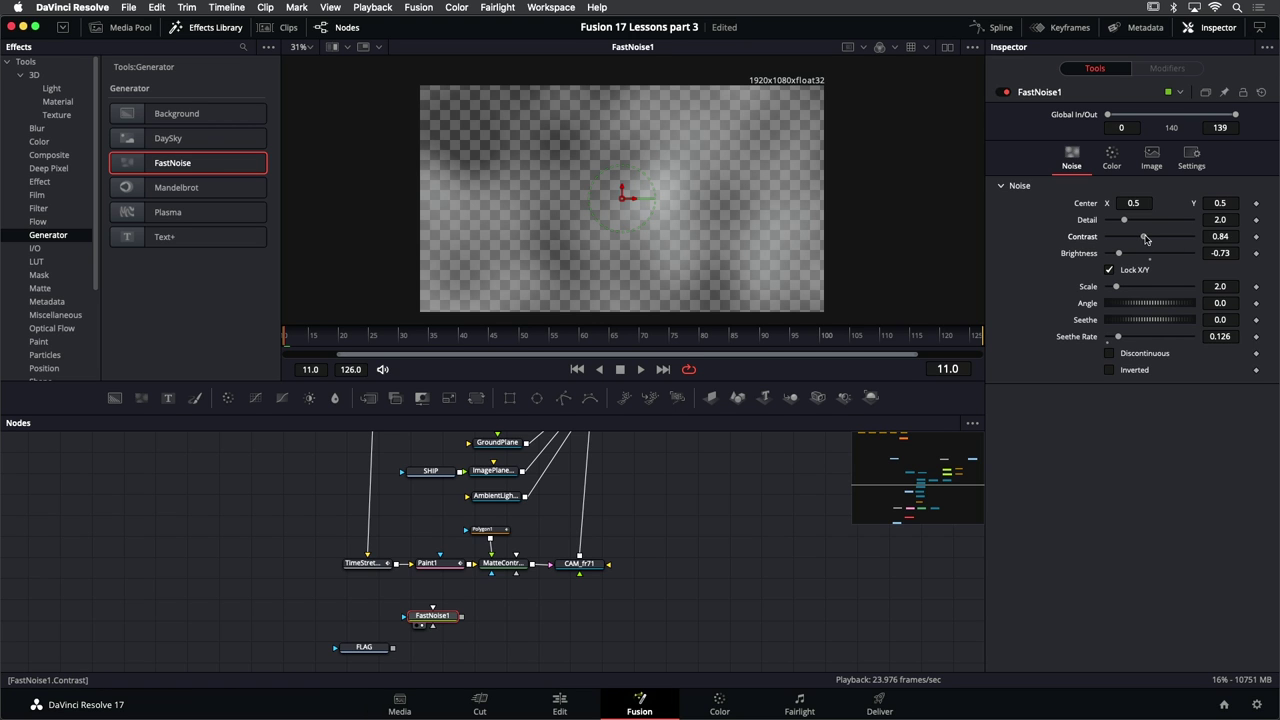
drag(1143, 237, 1162, 237)
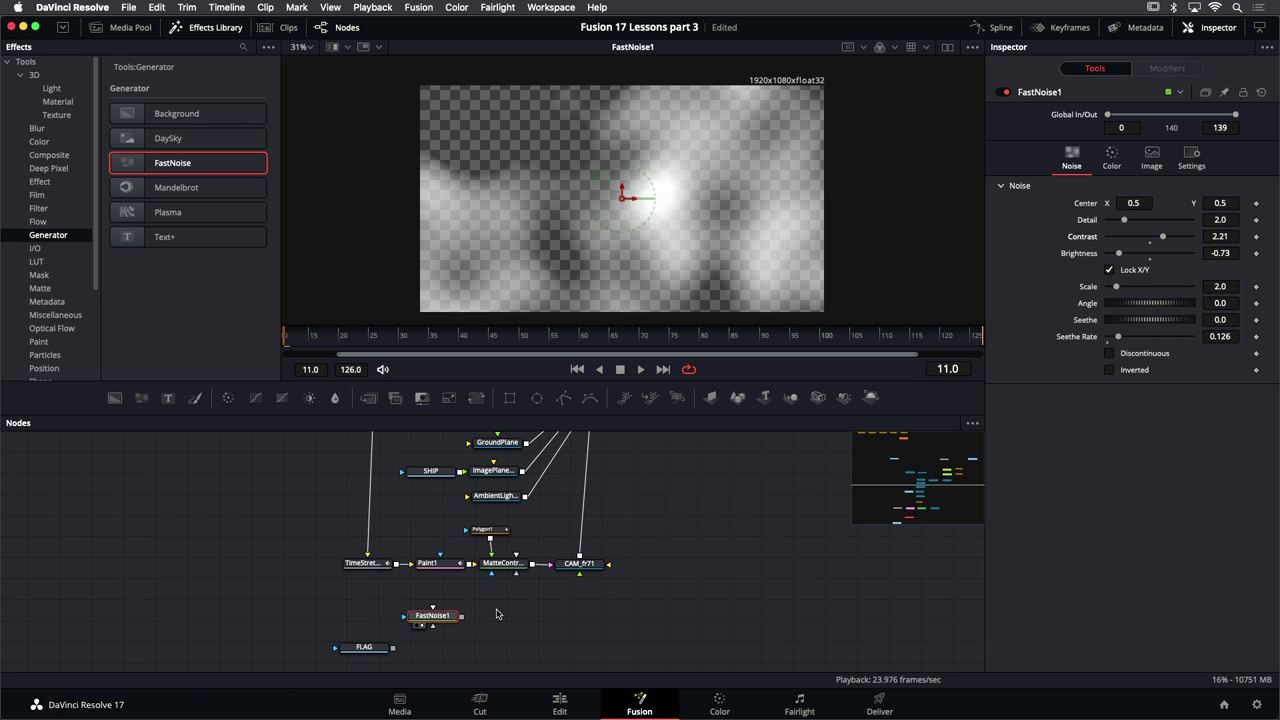
scroll(507, 642, down, 3)
click(381, 620)
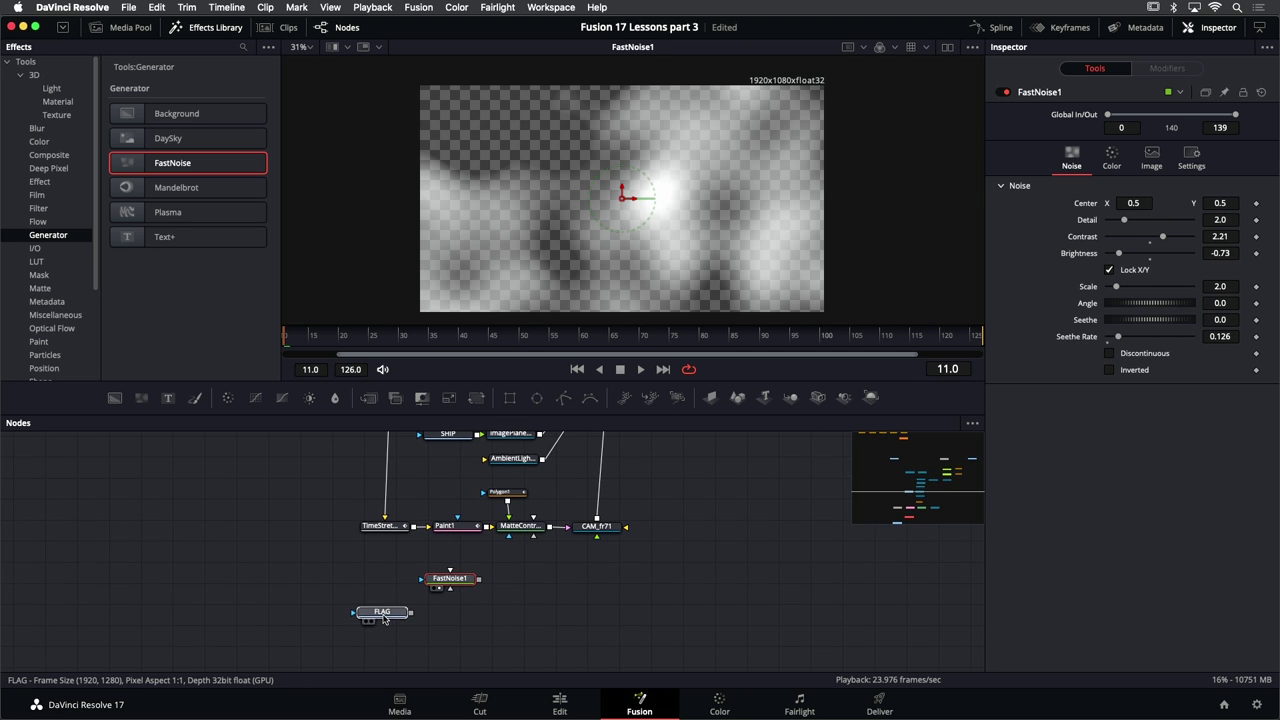
View the FLAG image and try finding Channel Booleans in the tool search, then cancel
drag(387, 617, 386, 618)
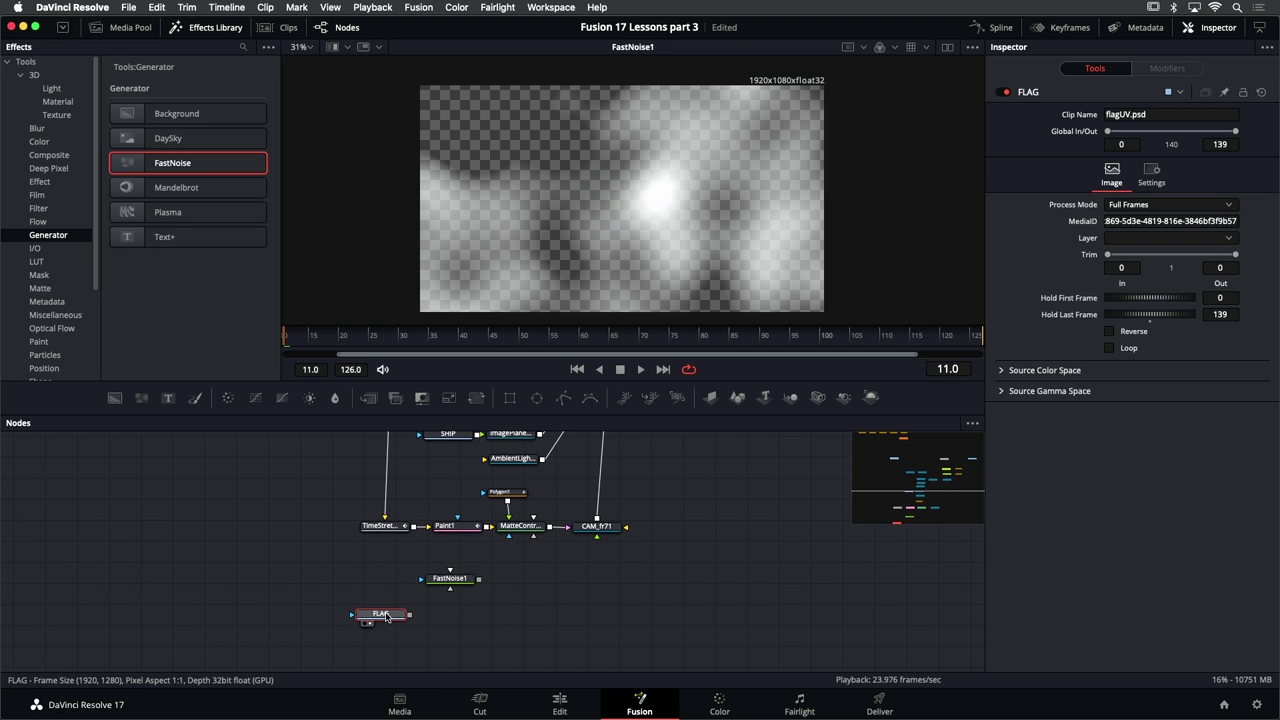
key(1)
key(shift+space)
text(rec)
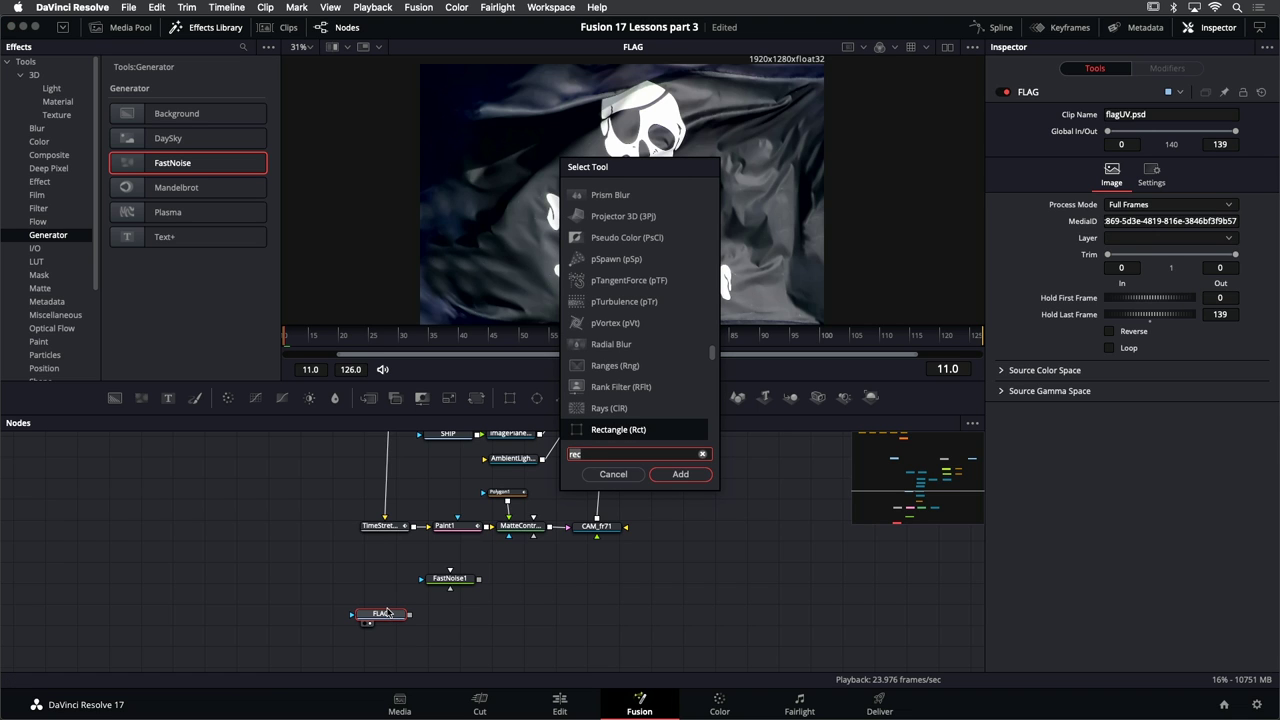
key(BackSpace)
key(BackSpace)
key(BackSpace)
text(chann)
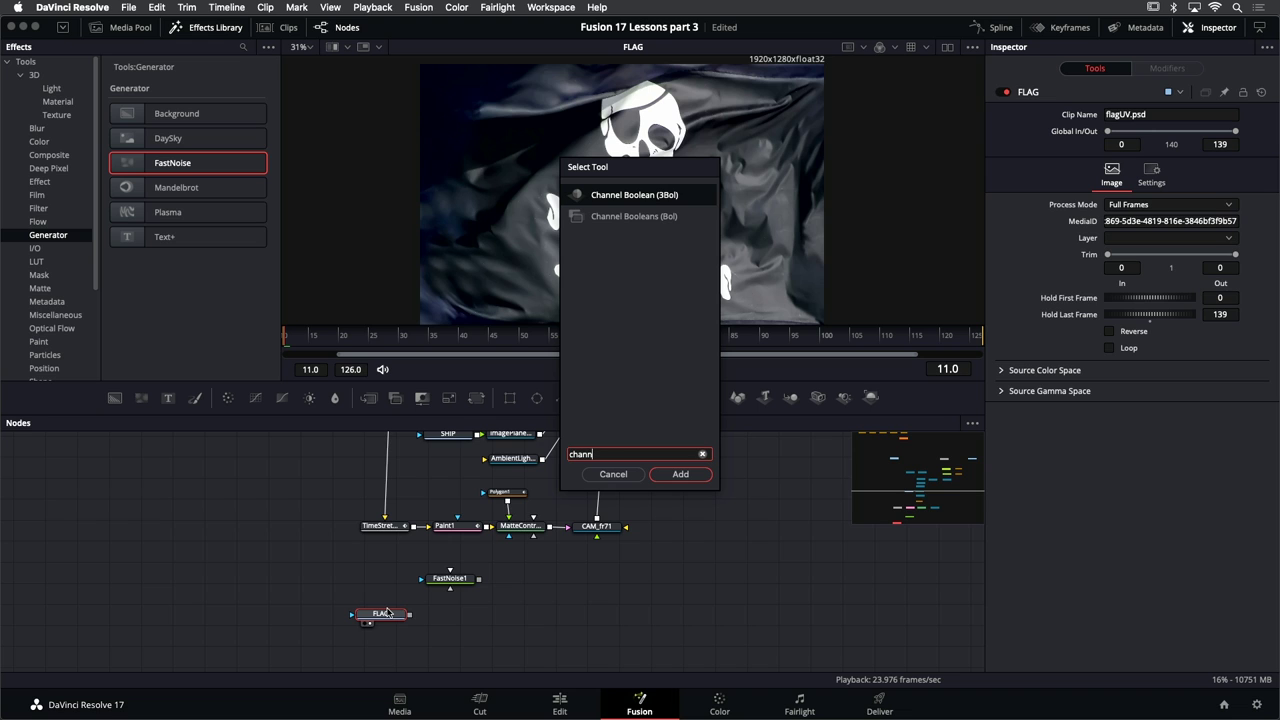
click(613, 474)
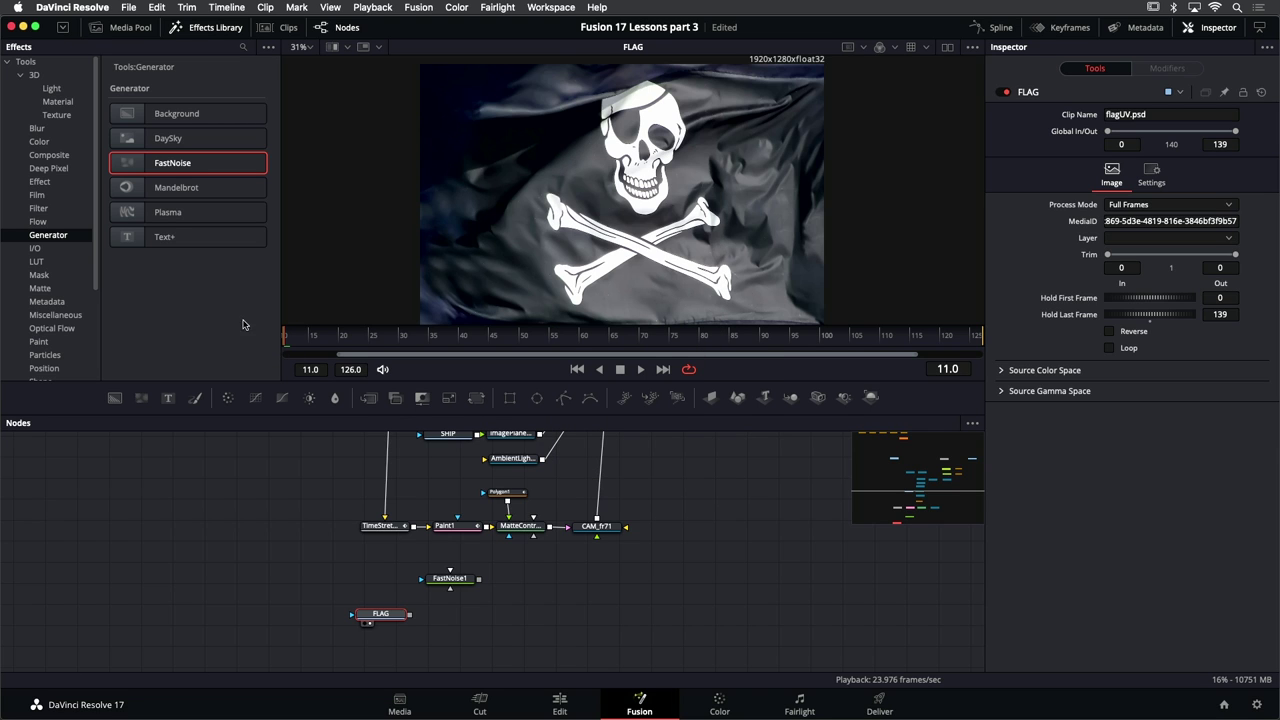
Add a Channel Booleans node after FLAG with Operation set to Add, then view FastNoise1
click(37, 161)
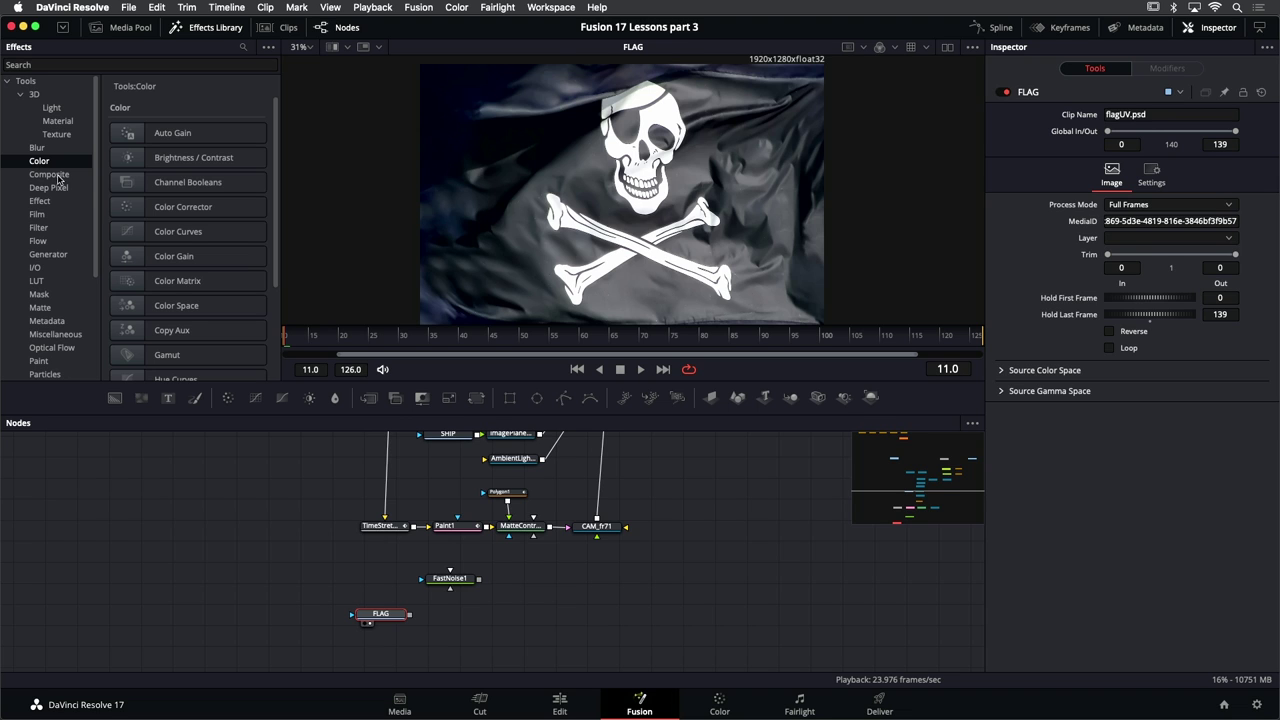
drag(120, 188, 472, 619)
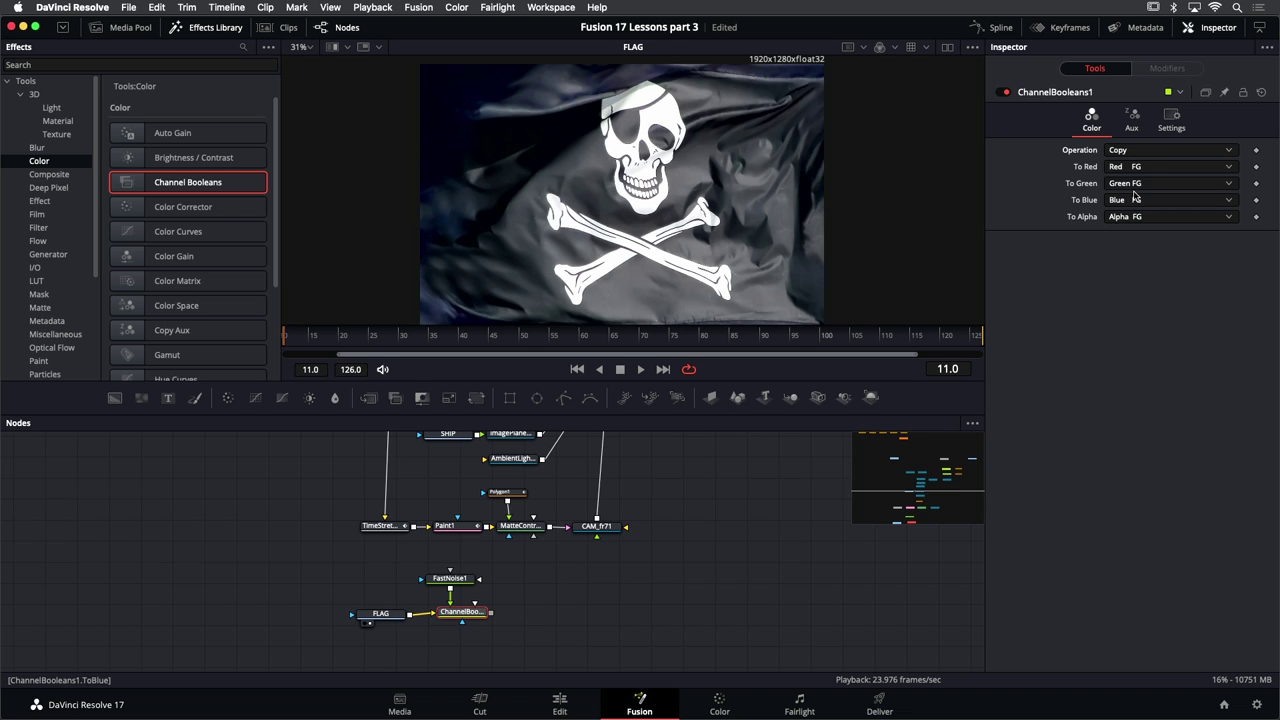
click(1133, 150)
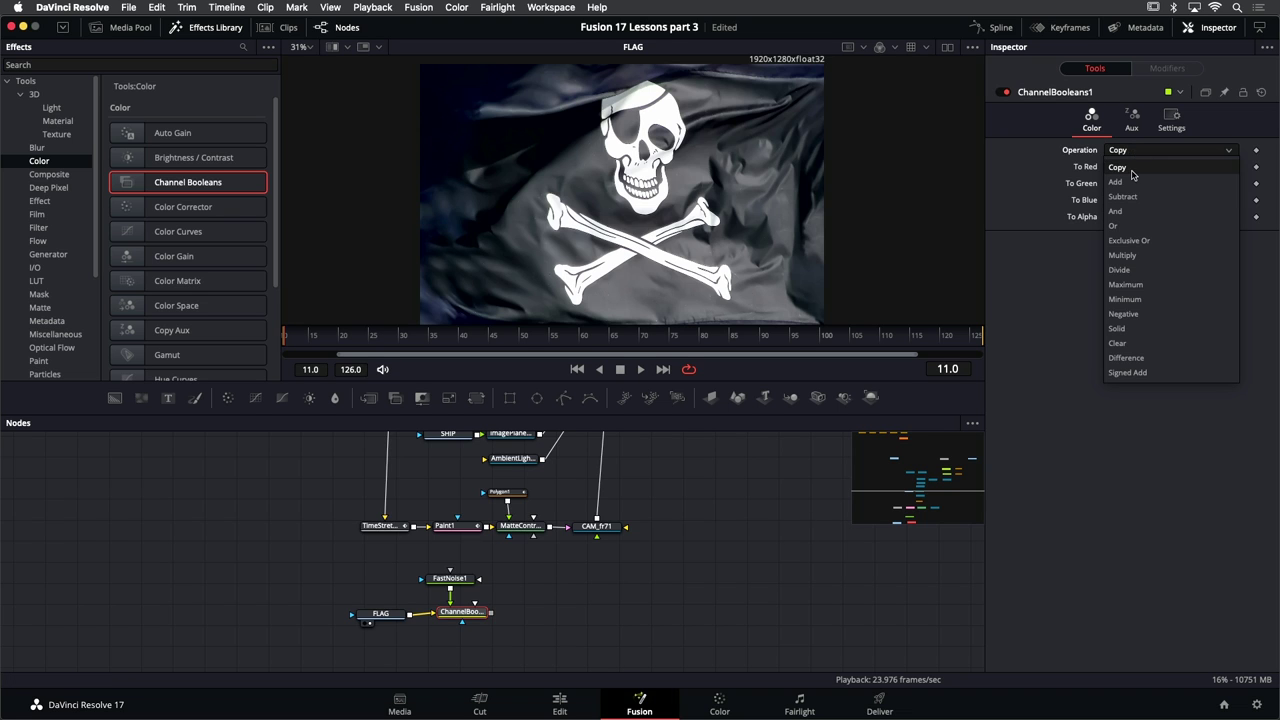
click(1126, 181)
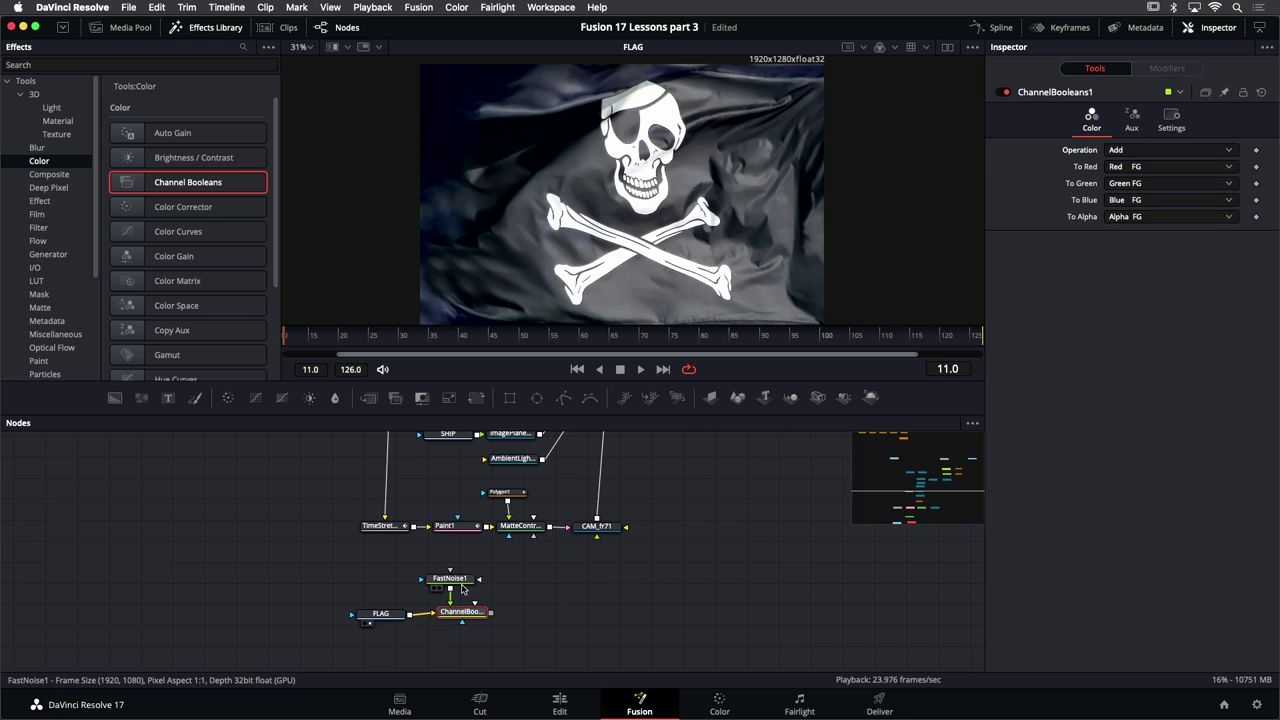
click(450, 578)
key(1)
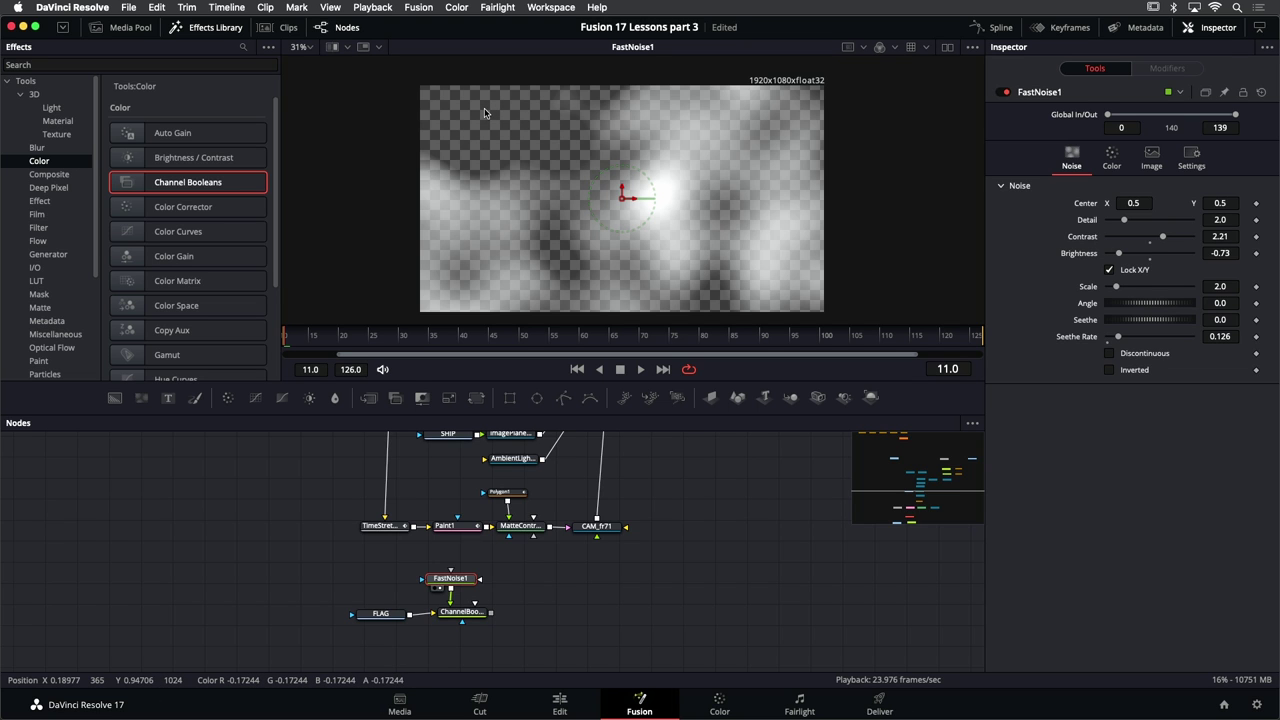
Save the project and show the FLAG image in the viewer
key(super+s)
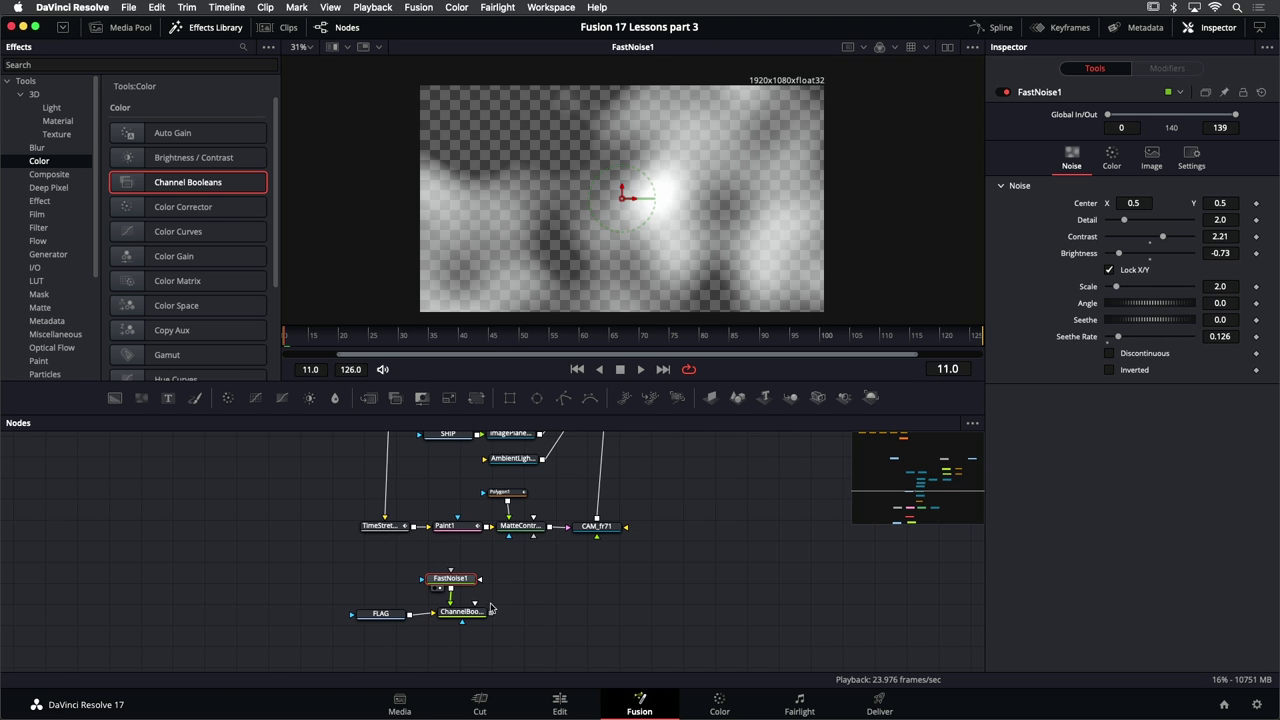
click(386, 614)
key(1)
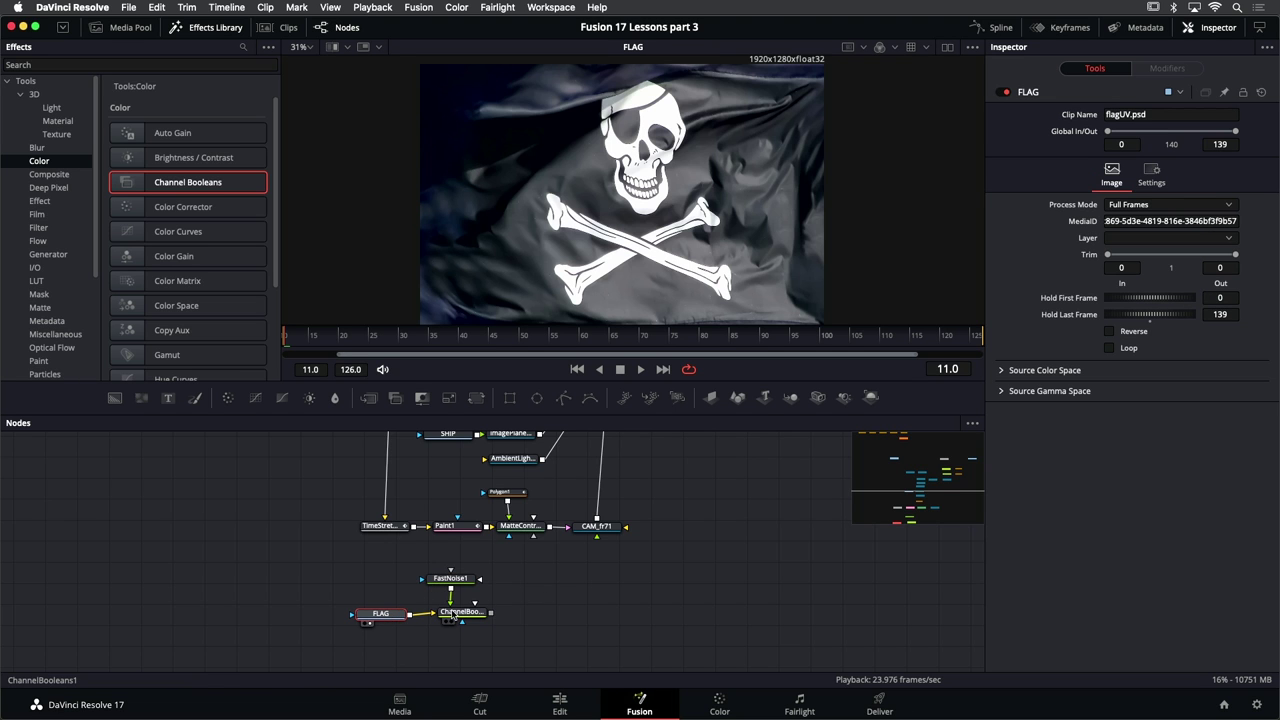
View ChannelBooleans1's noise-over-flag result with the Effects Library hidden
click(462, 612)
key(1)
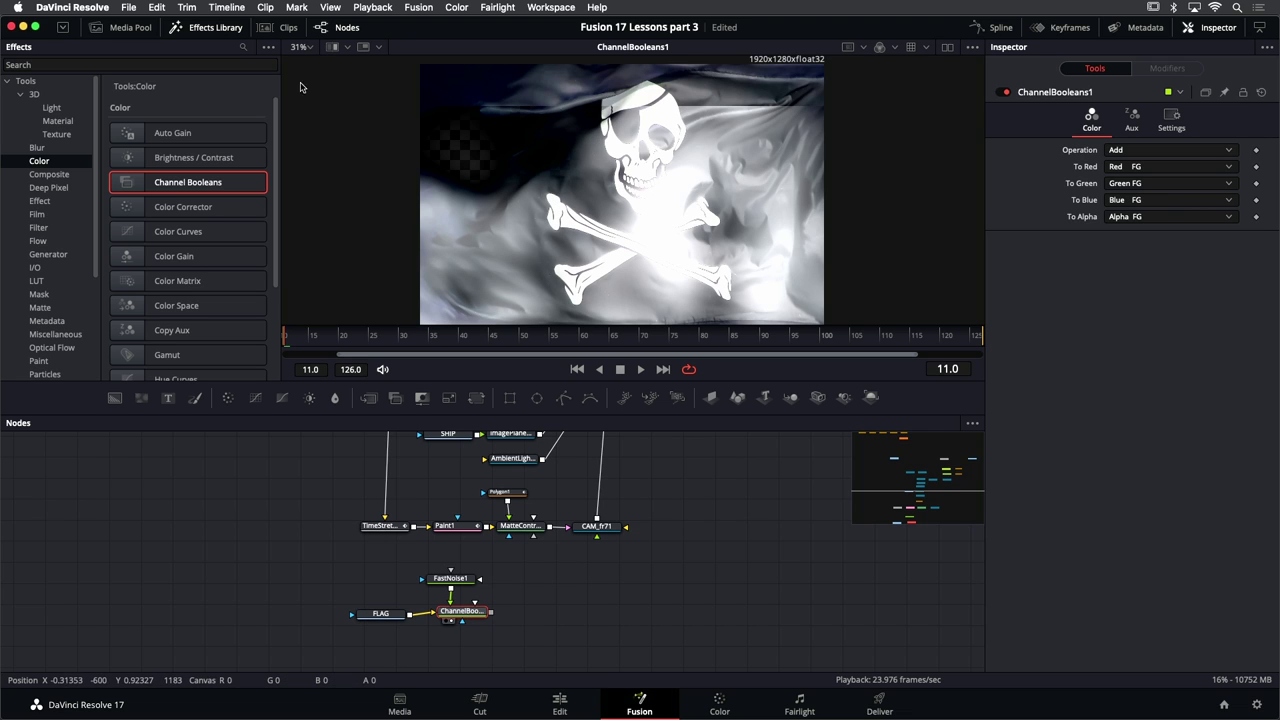
click(226, 30)
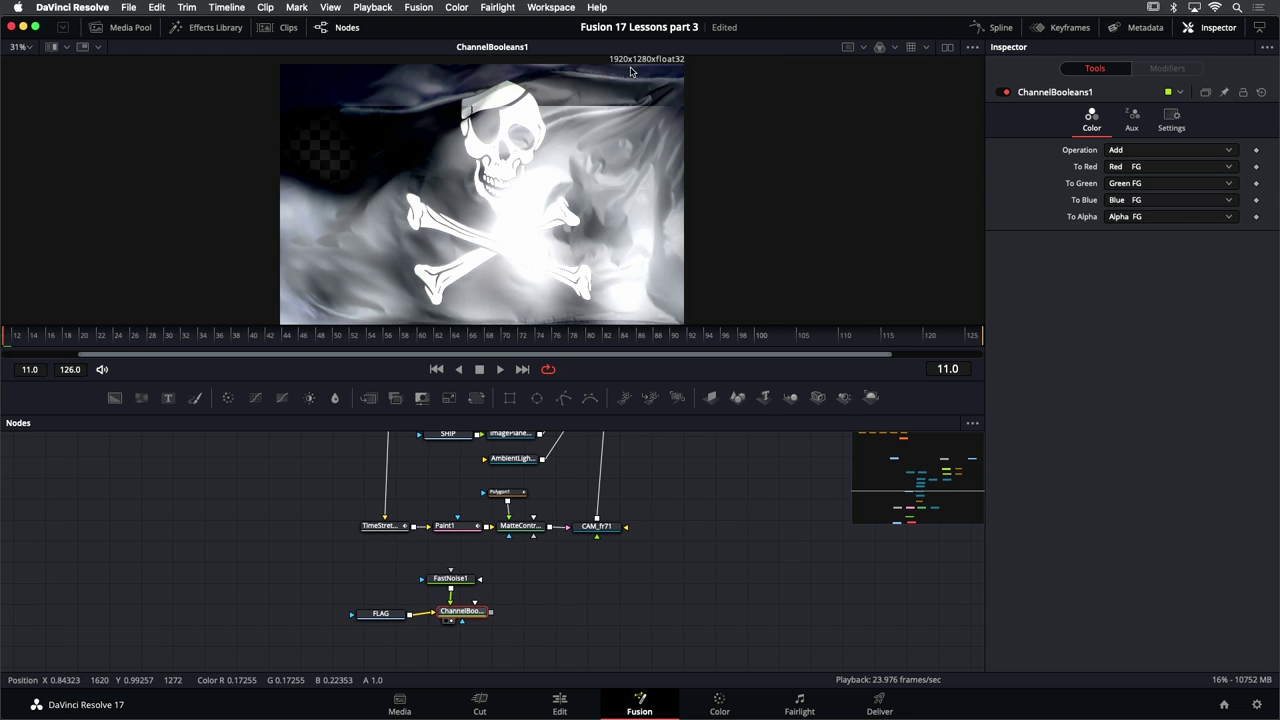
Set FastNoise1's image height to 1280 so it matches the 1920×1280 flag
click(450, 579)
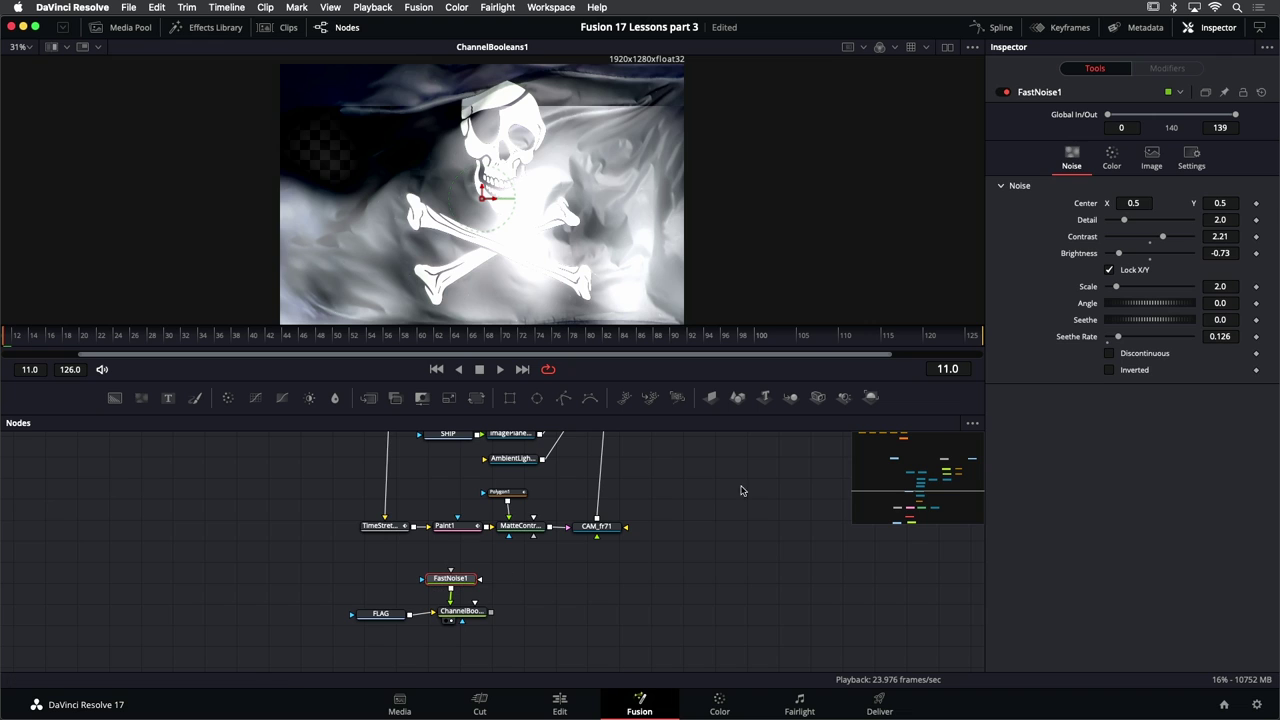
click(1150, 160)
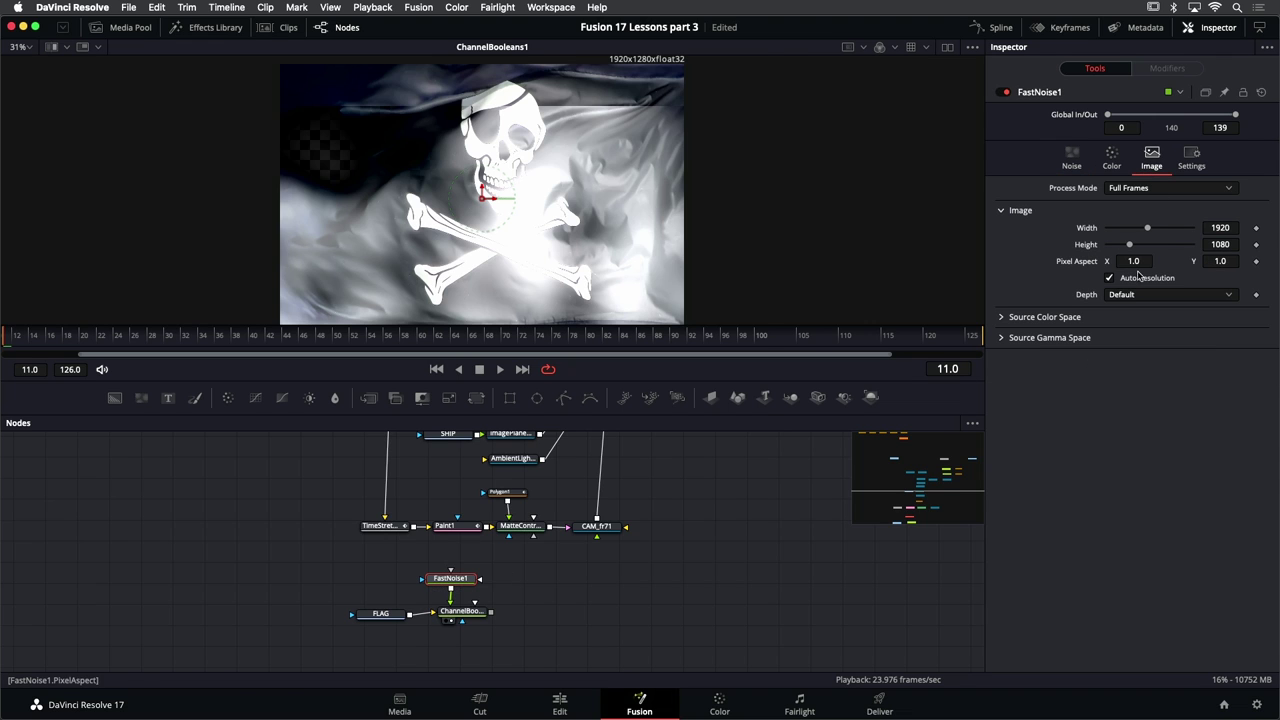
click(1228, 244)
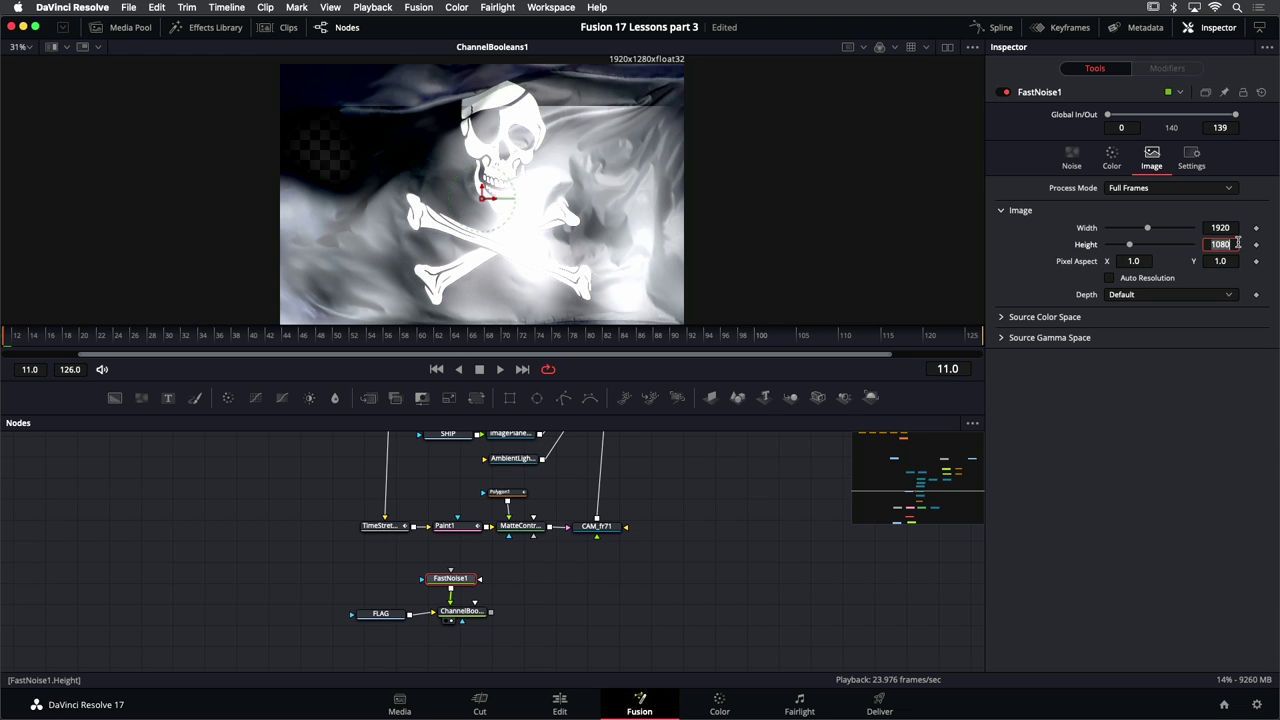
text(1280)
key(Return)
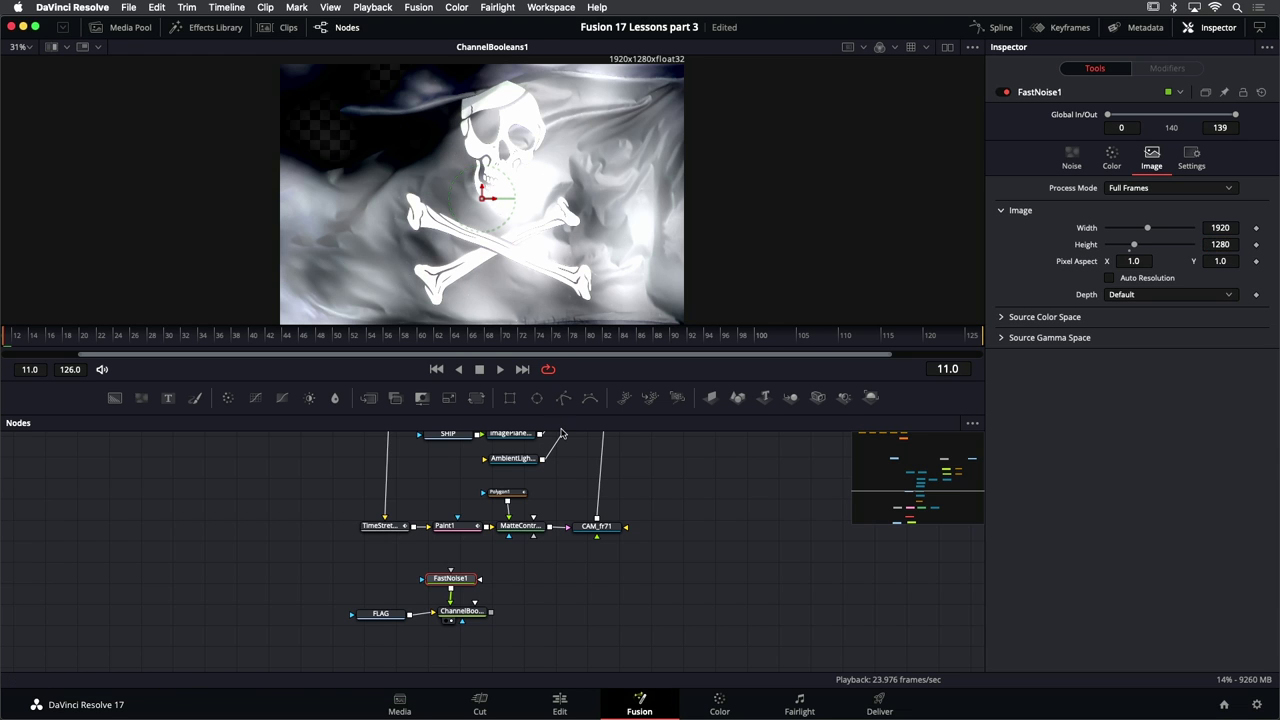
Set ChannelBooleans1's To Alpha channel to Alpha BG
click(476, 619)
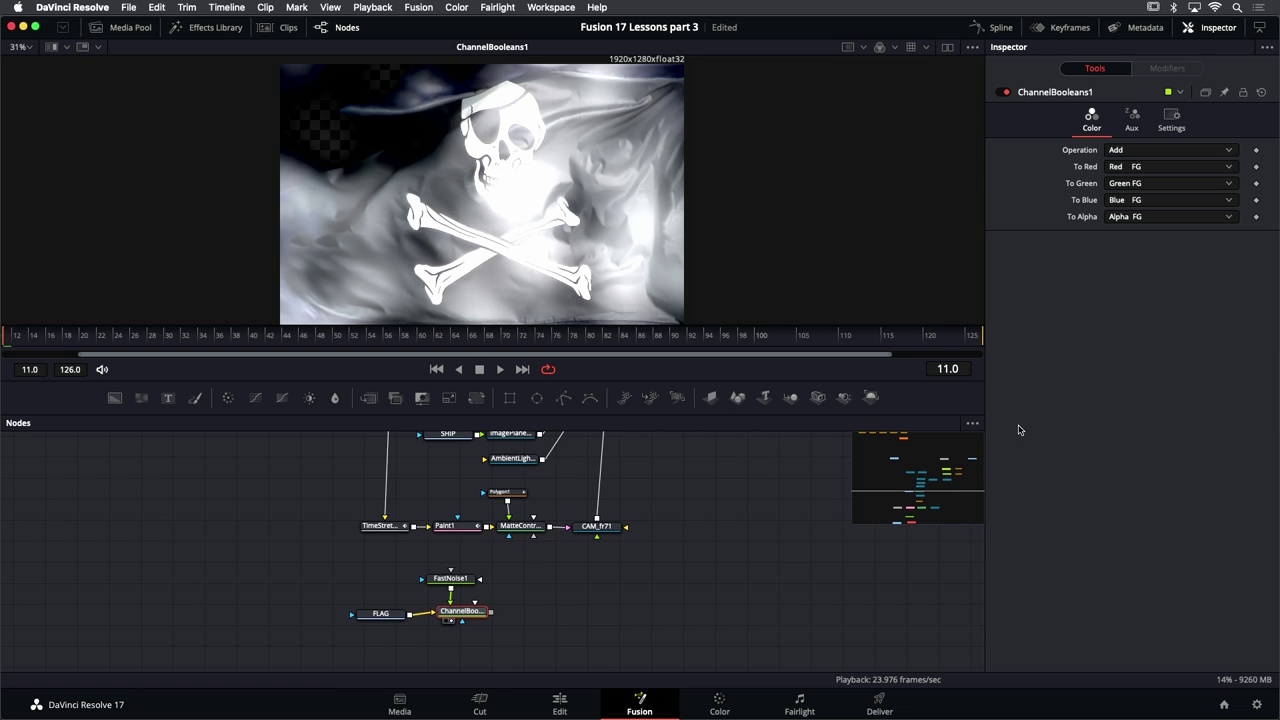
click(1136, 220)
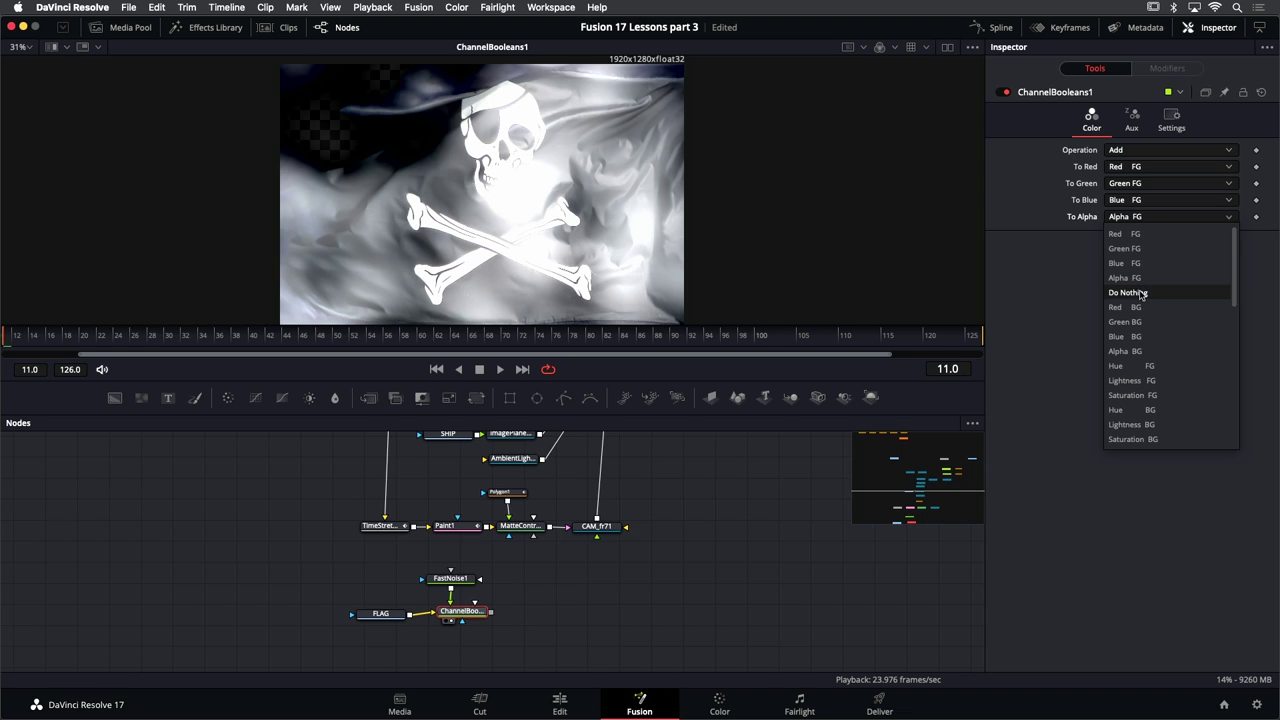
click(1147, 351)
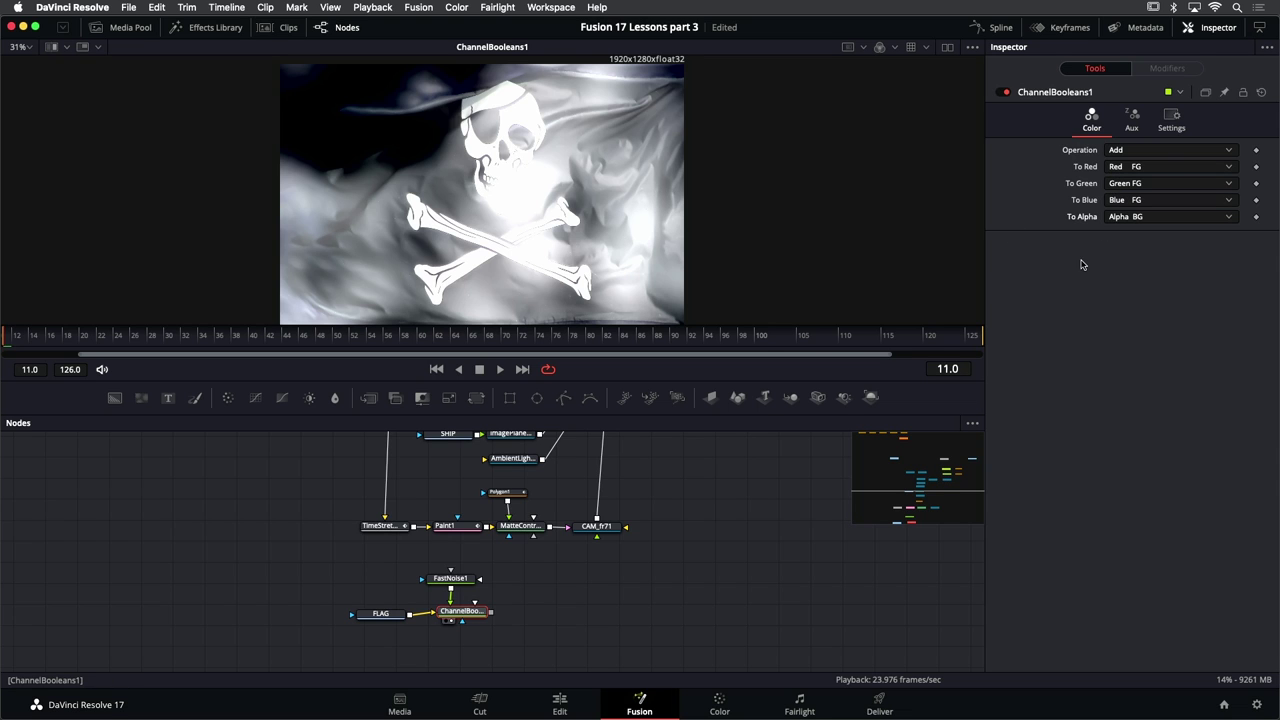
click(452, 578)
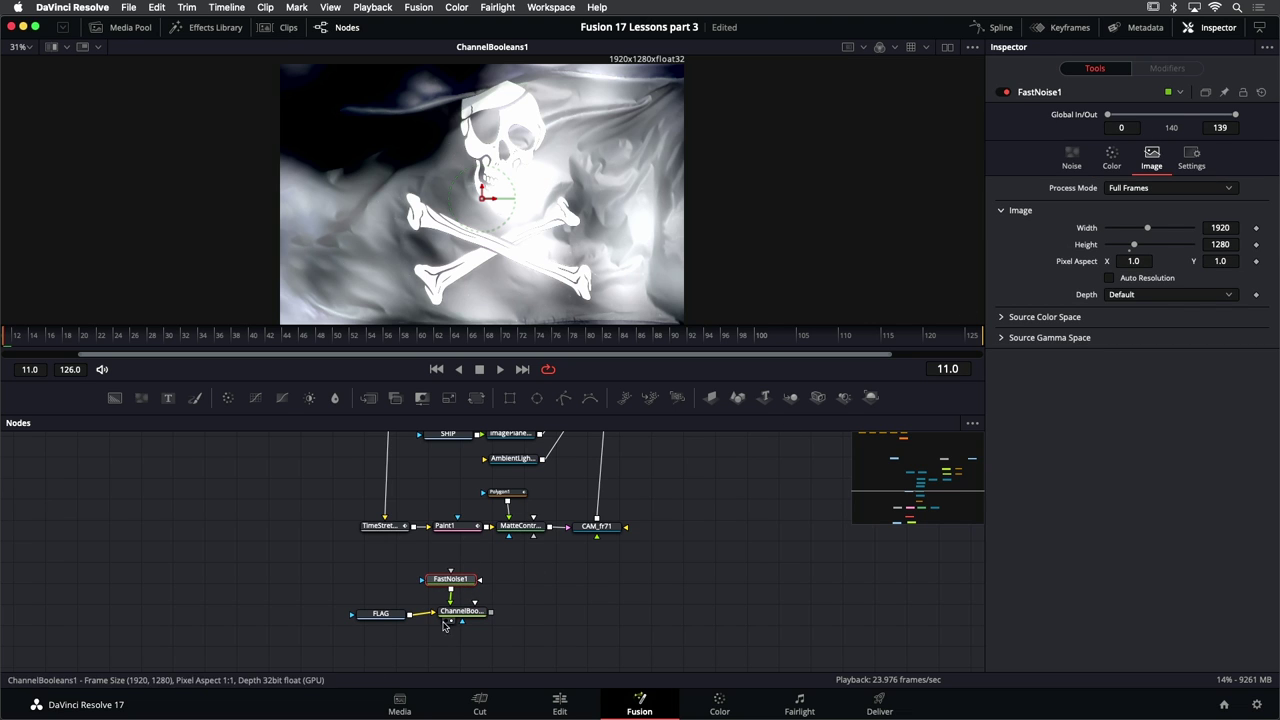
Lower FastNoise1's contrast to 0.89 and brightness to -0.78, then preview the ripple playback
click(1072, 160)
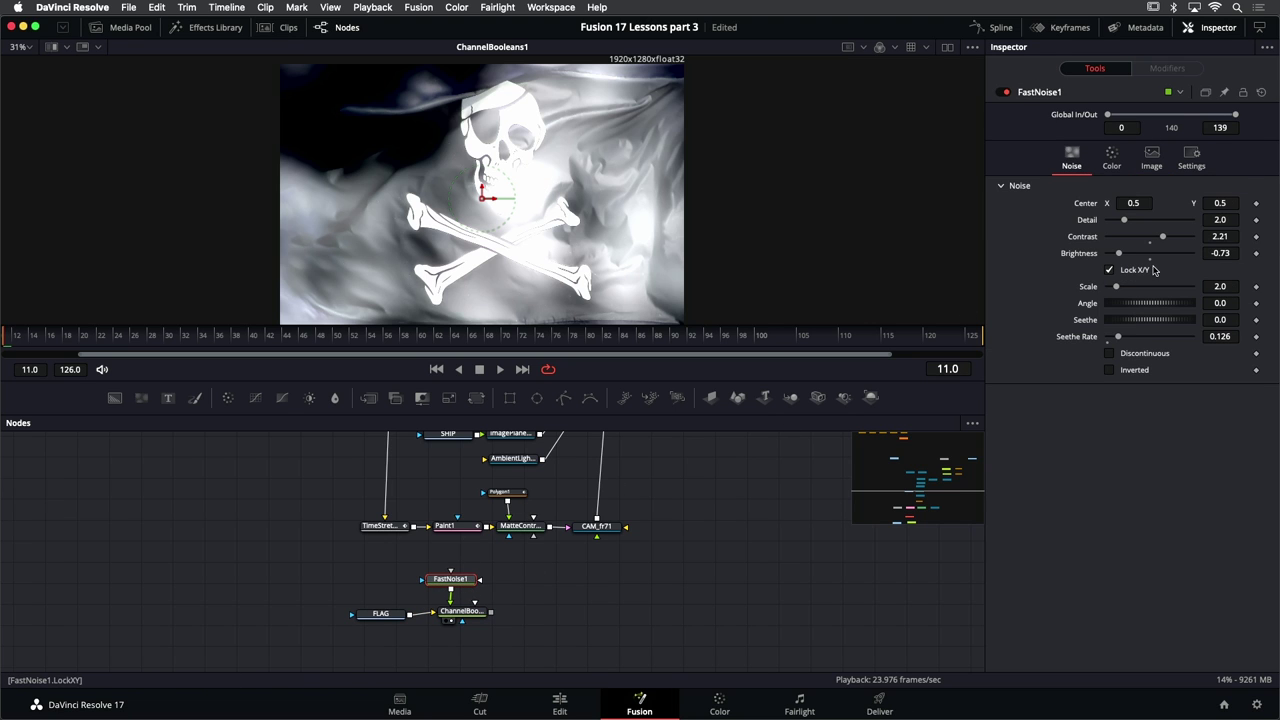
mouse_move(1119, 256)
mouse_down()
mouse_move(1160, 241)
mouse_move(1116, 255)
mouse_up()
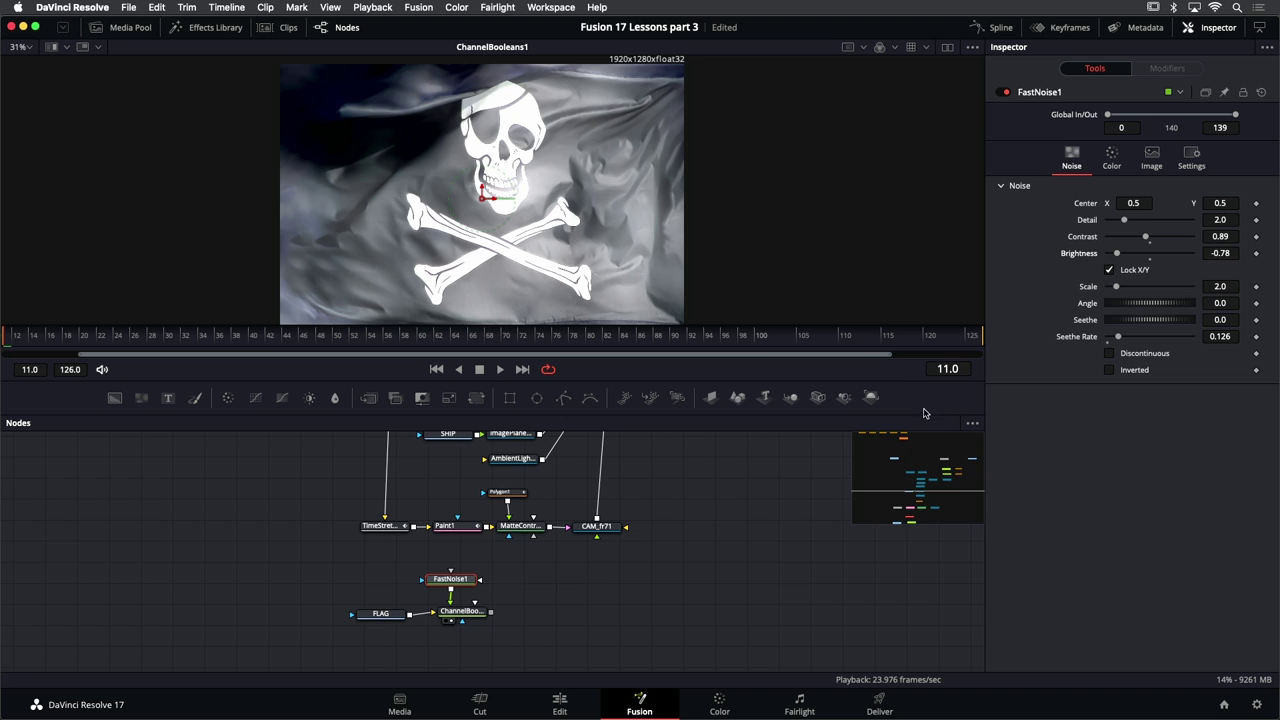
click(500, 369)
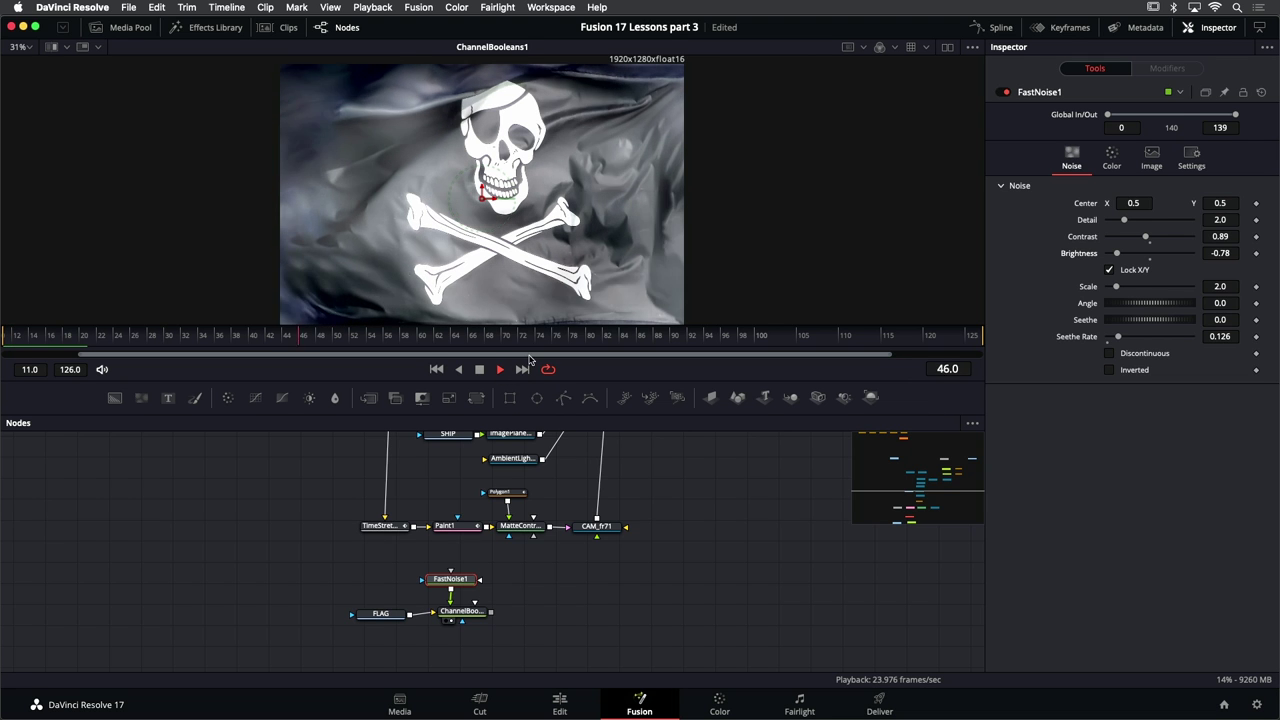
click(480, 369)
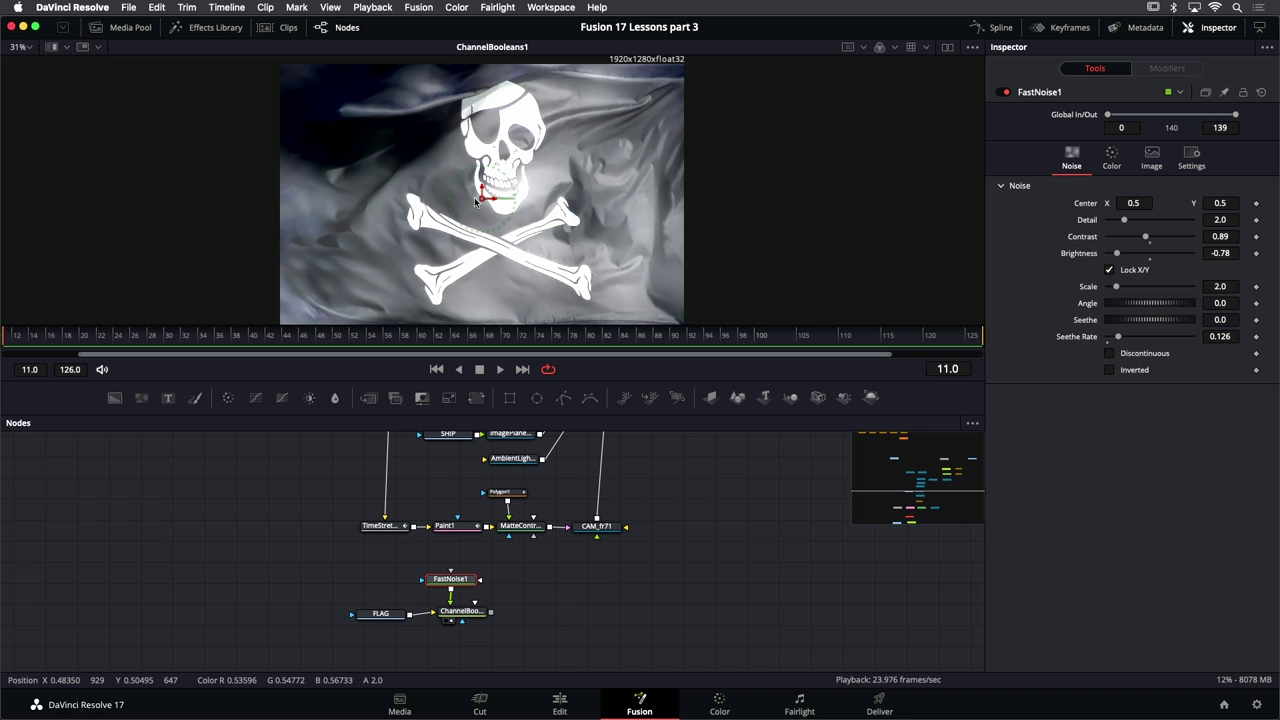
Add an Image Plane 3D node after ChannelBooleans1
click(478, 614)
key(shift+space)
text(image)
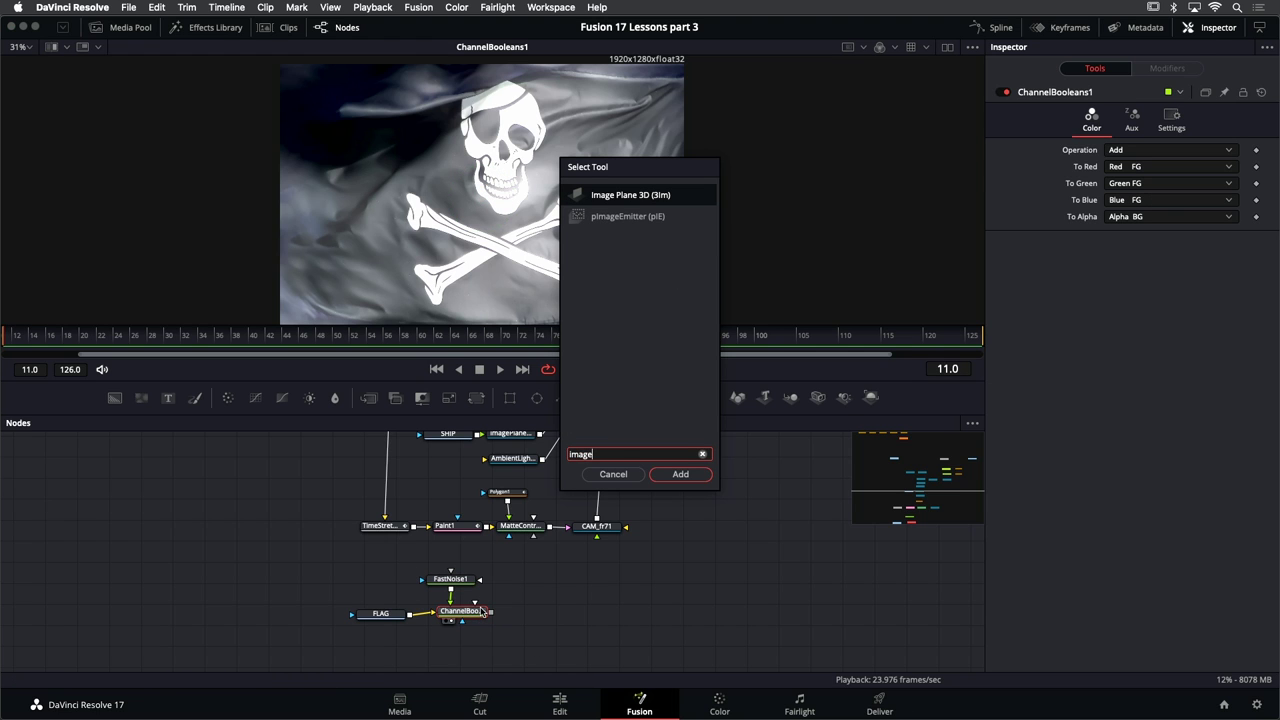
key(Return)
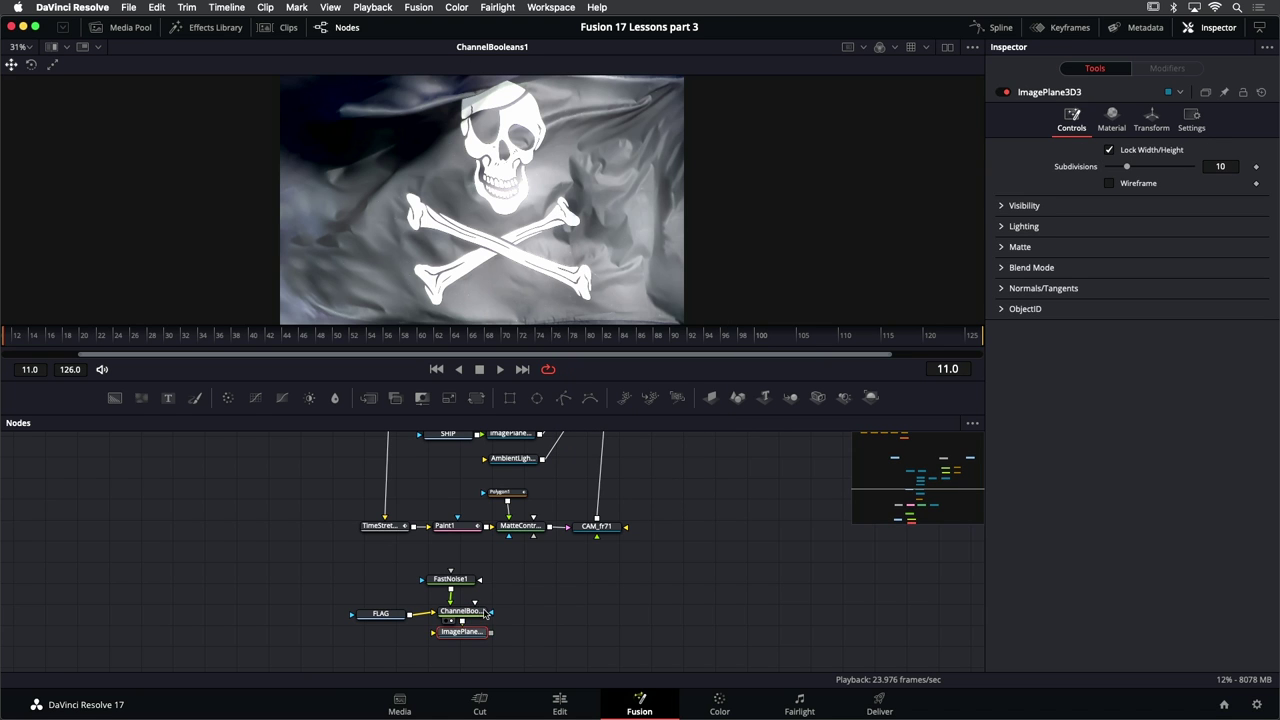
Wire ImagePlane3D3's output into Merge3D1 and select Merge3D1
drag(462, 632, 638, 612)
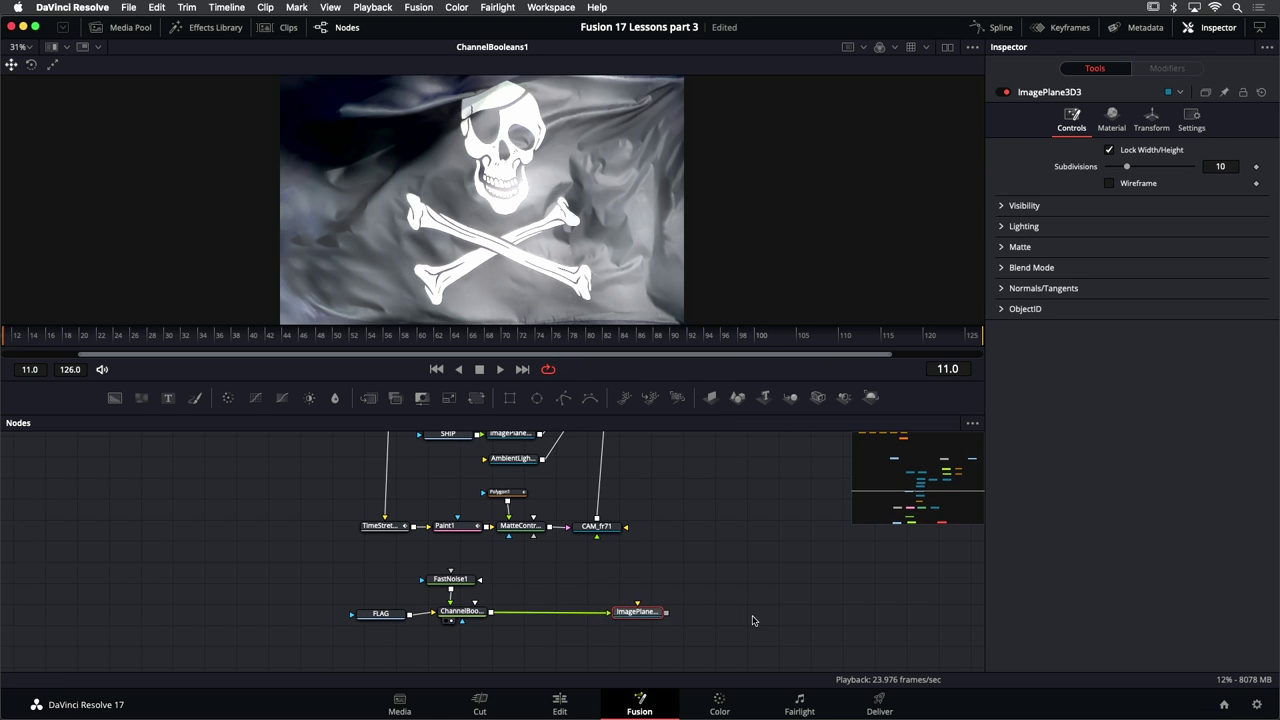
scroll(608, 631, down, 5)
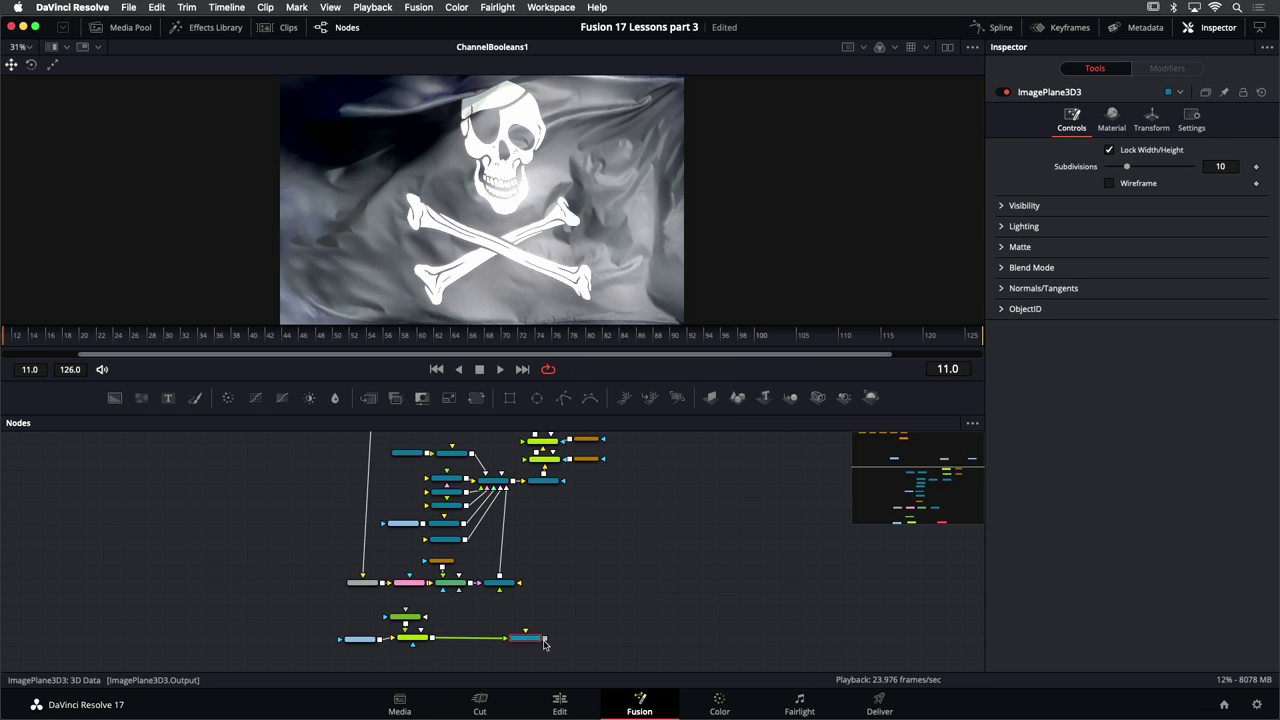
drag(548, 642, 500, 484)
drag(527, 637, 511, 637)
click(497, 484)
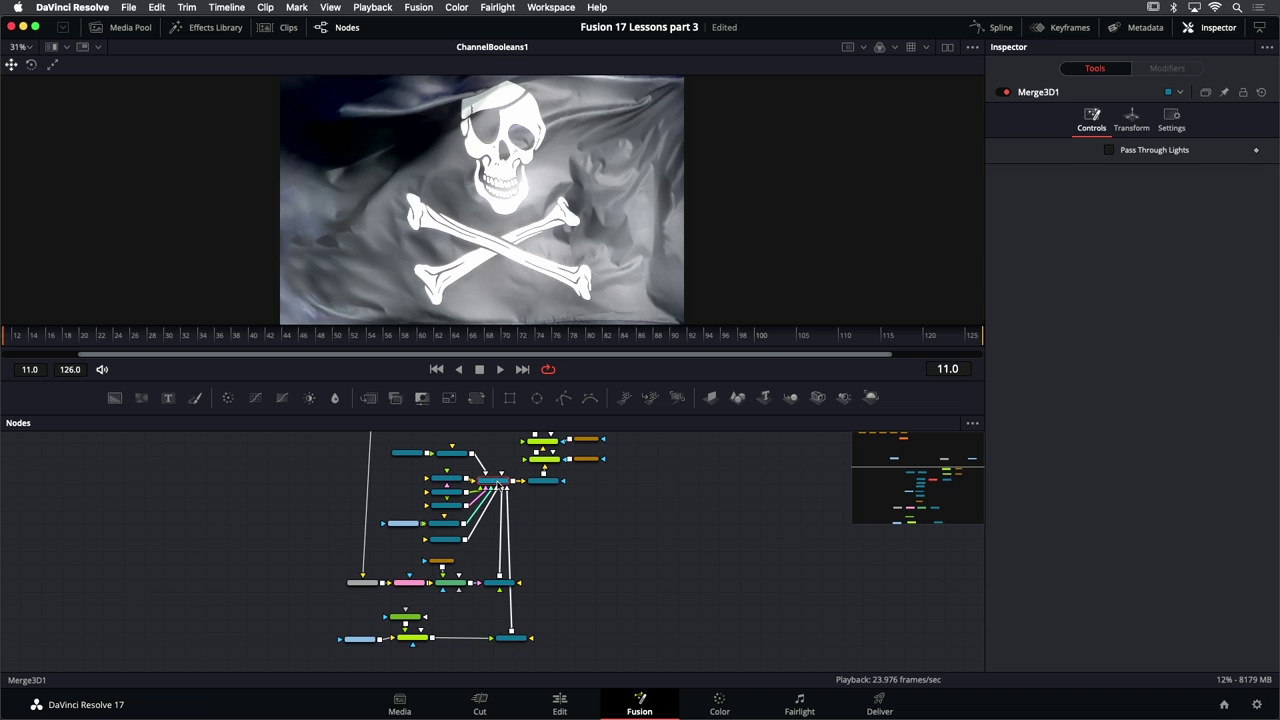
Show Merge3D1's 3D scene in the viewer and select ImagePlane3D3
key(1)
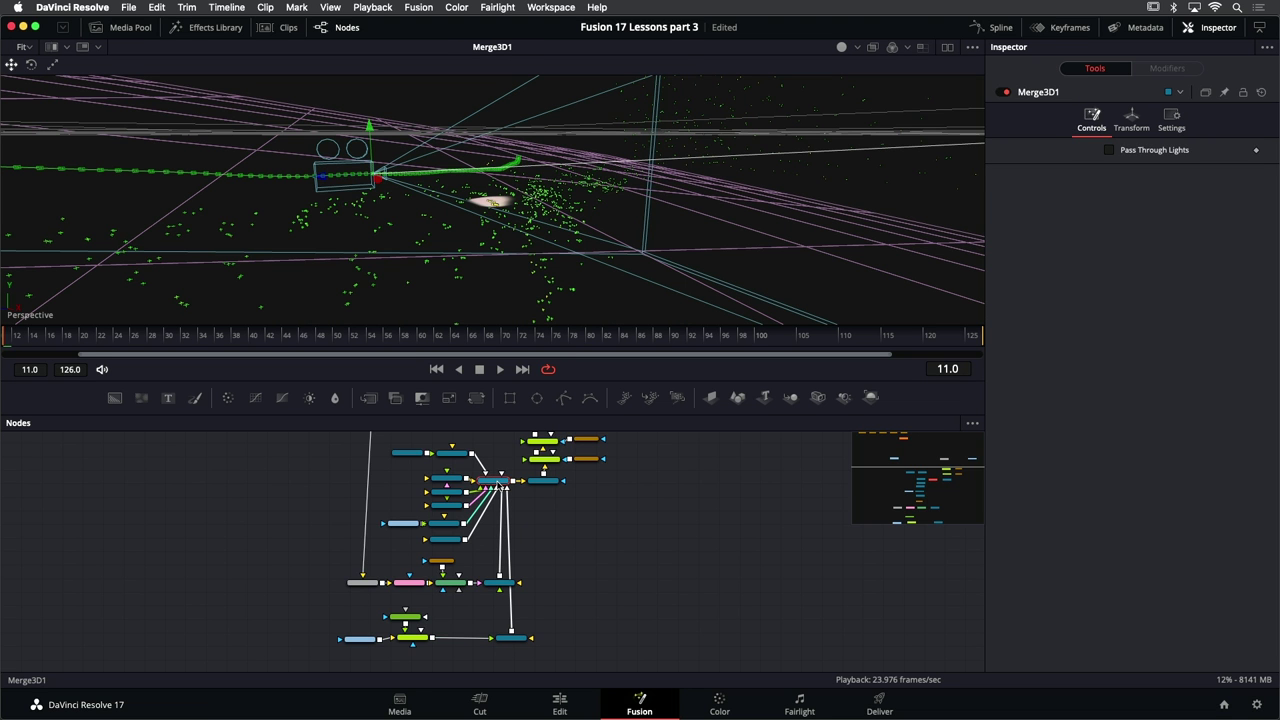
click(424, 640)
scroll(440, 641, up, 5)
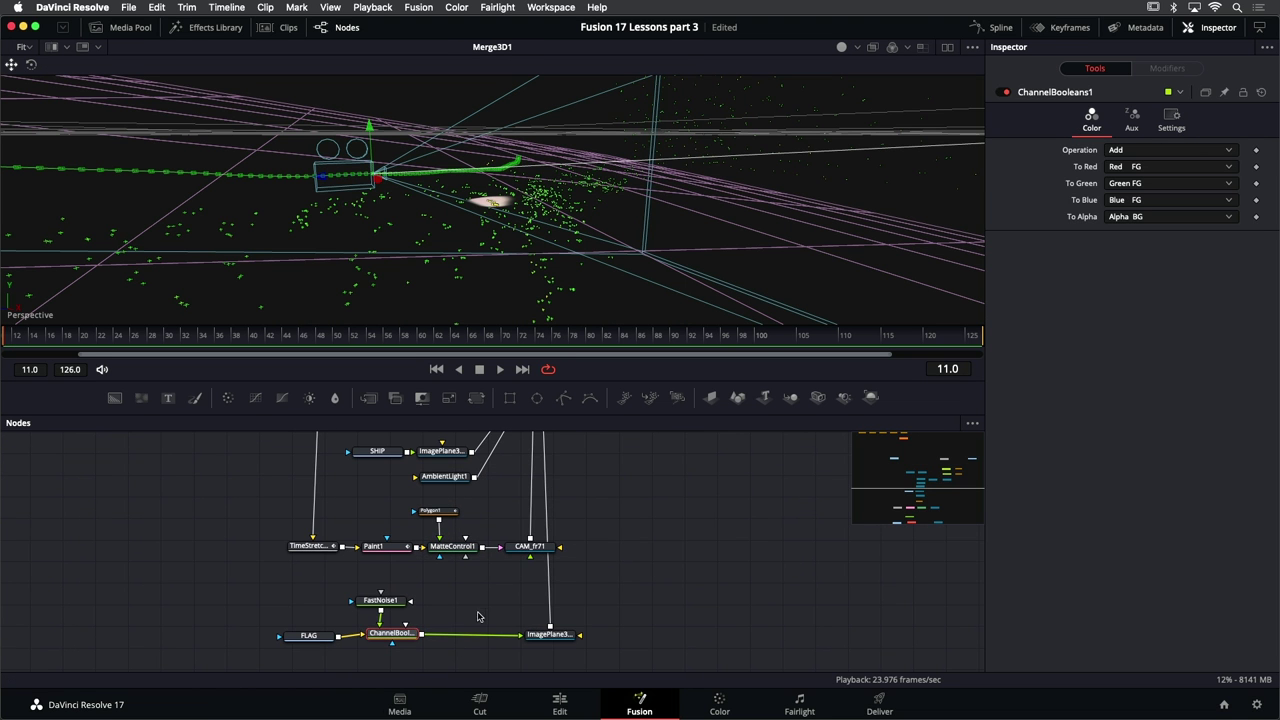
click(528, 639)
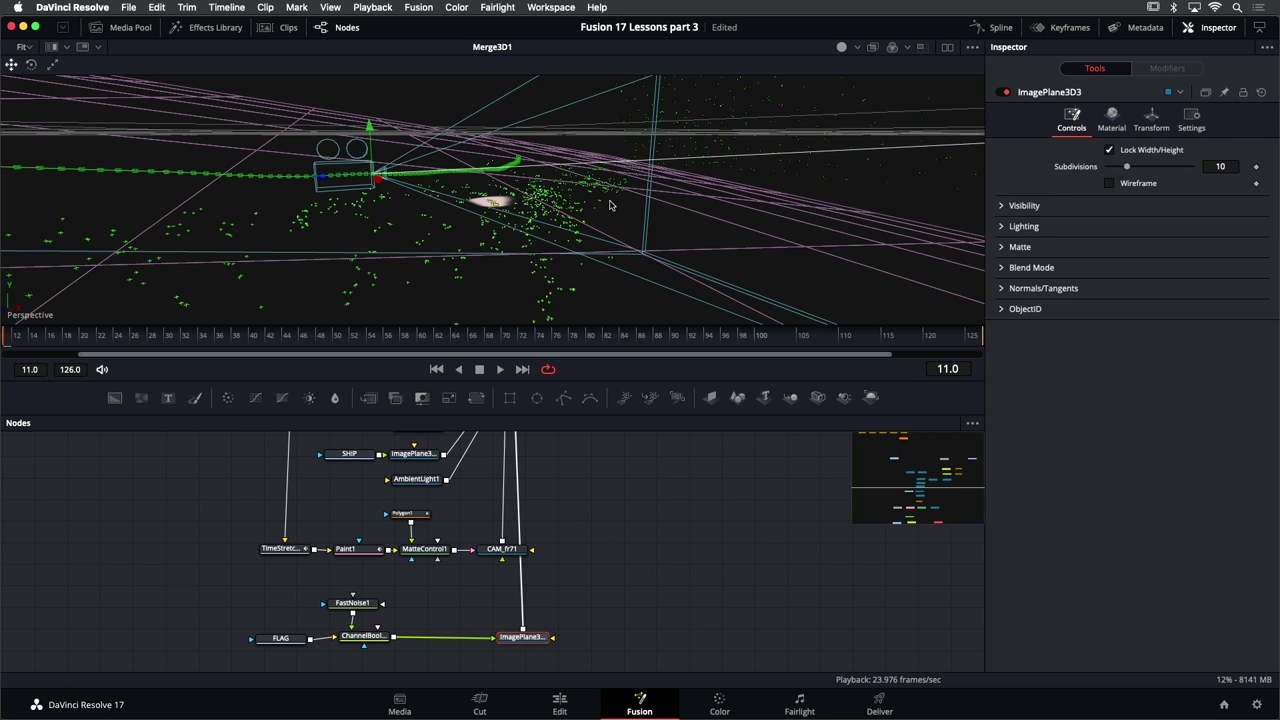
Frame the flag plane and dolly out until the distant ship model appears
drag(729, 216, 721, 416)
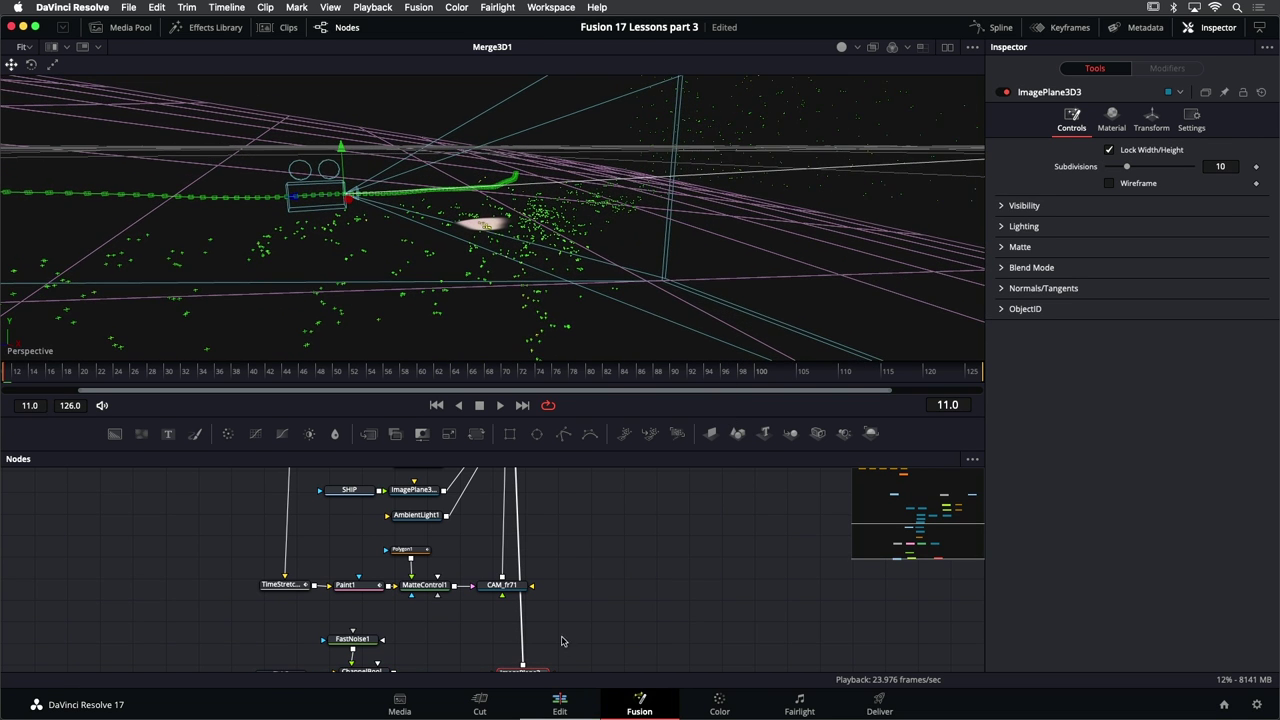
scroll(568, 622, down, 3)
key(f)
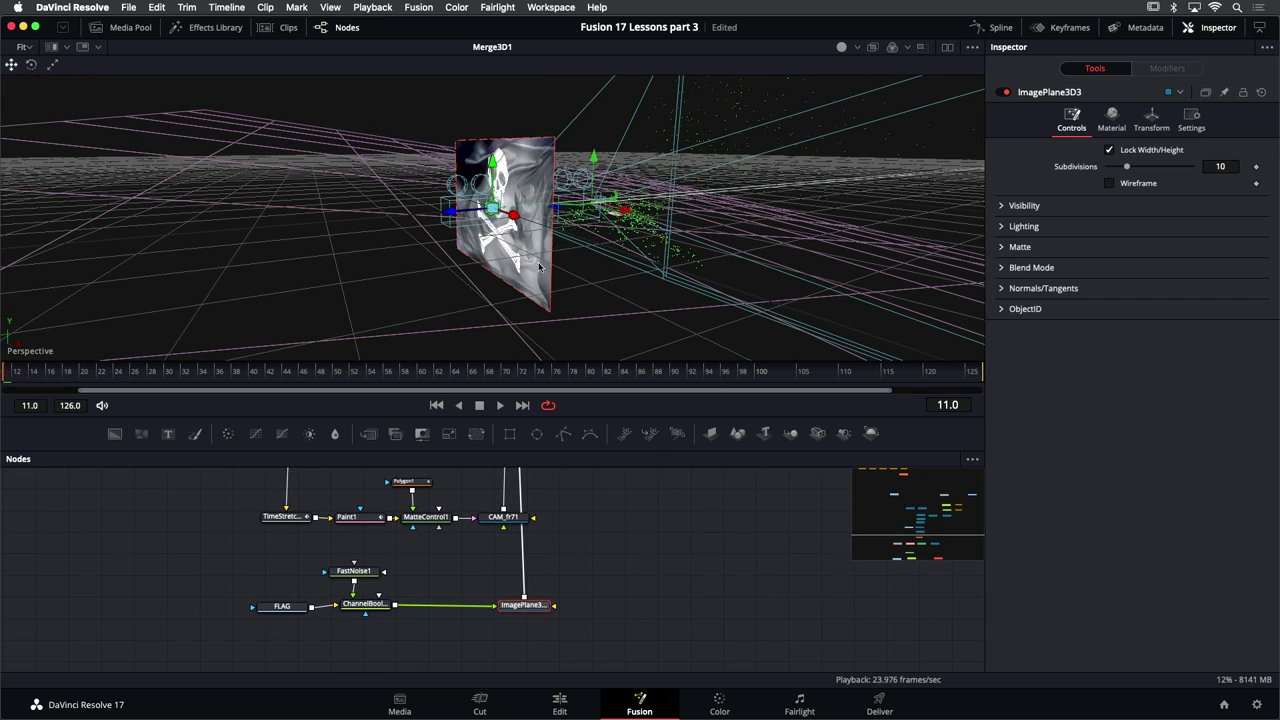
drag(540, 266, 573, 300)
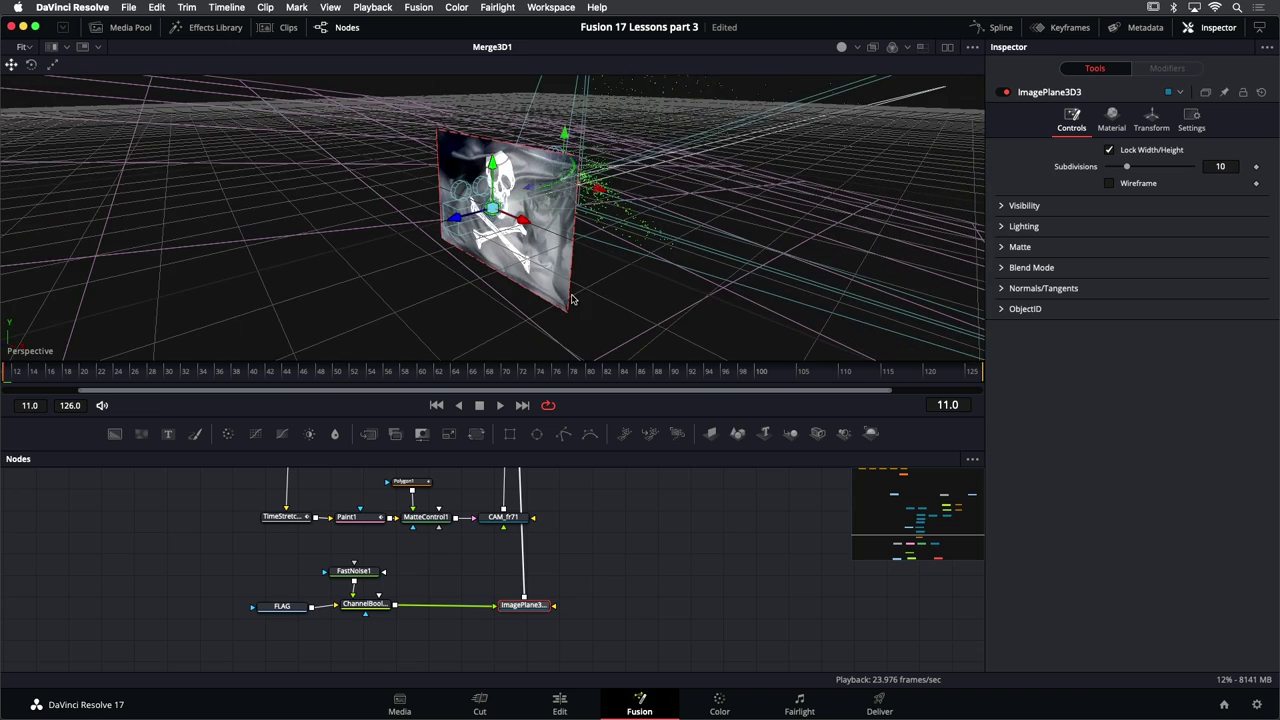
scroll(535, 309, down, 5)
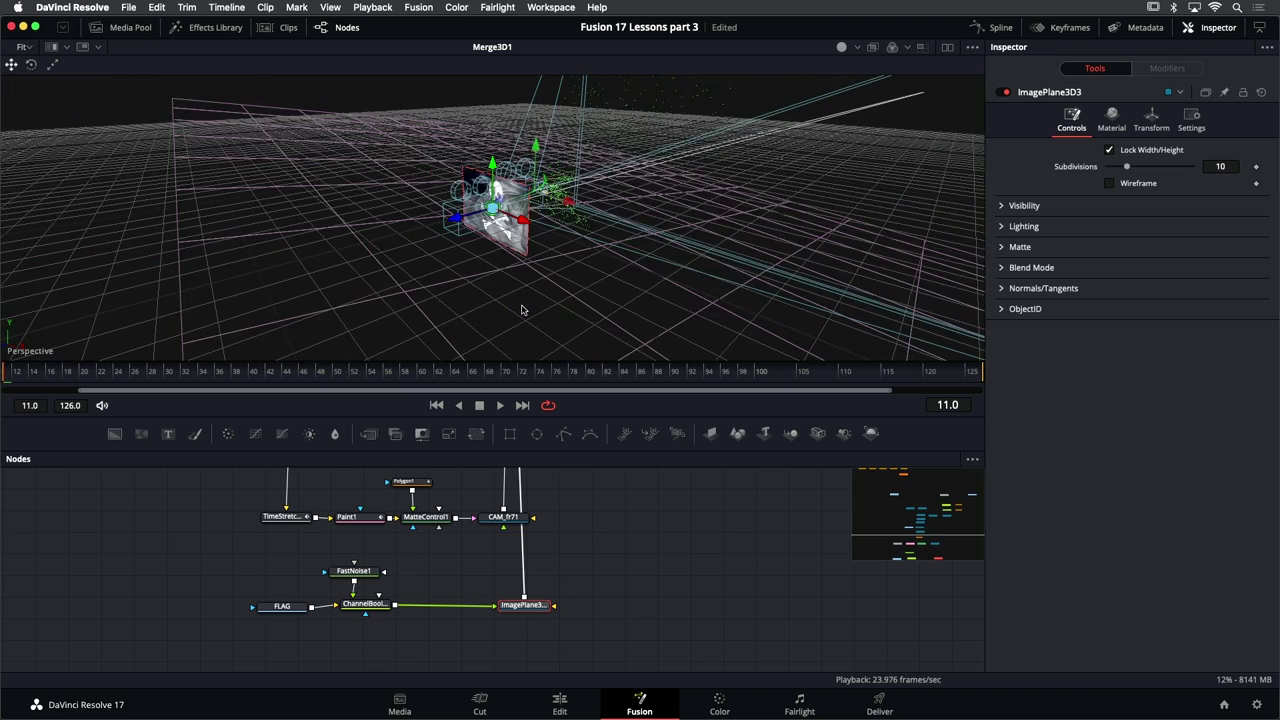
scroll(505, 242, down, 2)
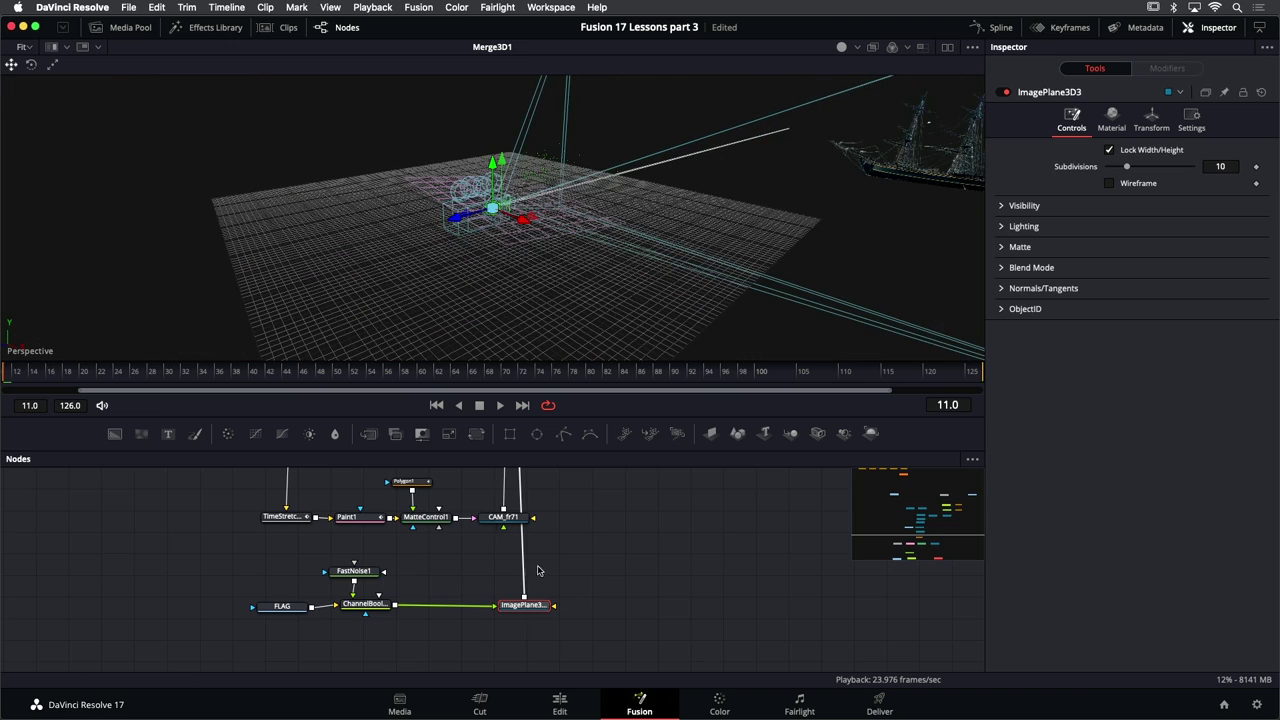
scroll(573, 596, up, 10)
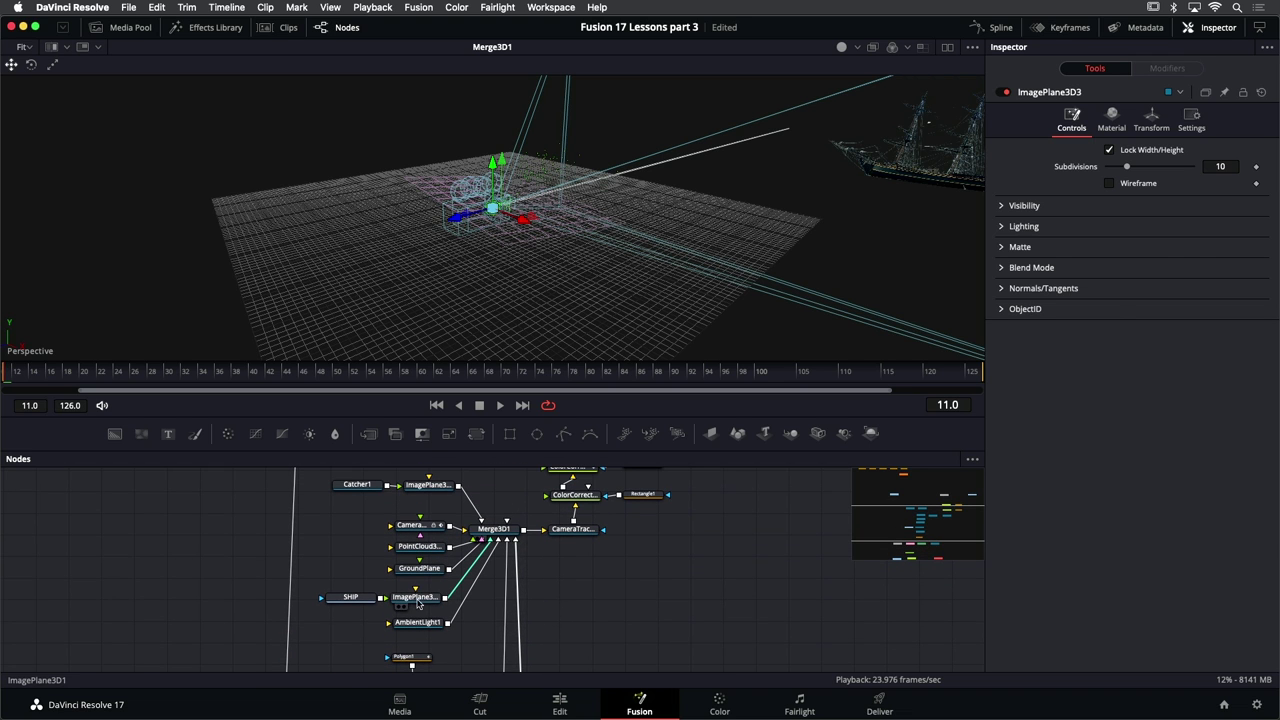
Check ImagePlane3D1's depth and move ImagePlane3D3 to translation 14.5, 1.0, -35
click(418, 598)
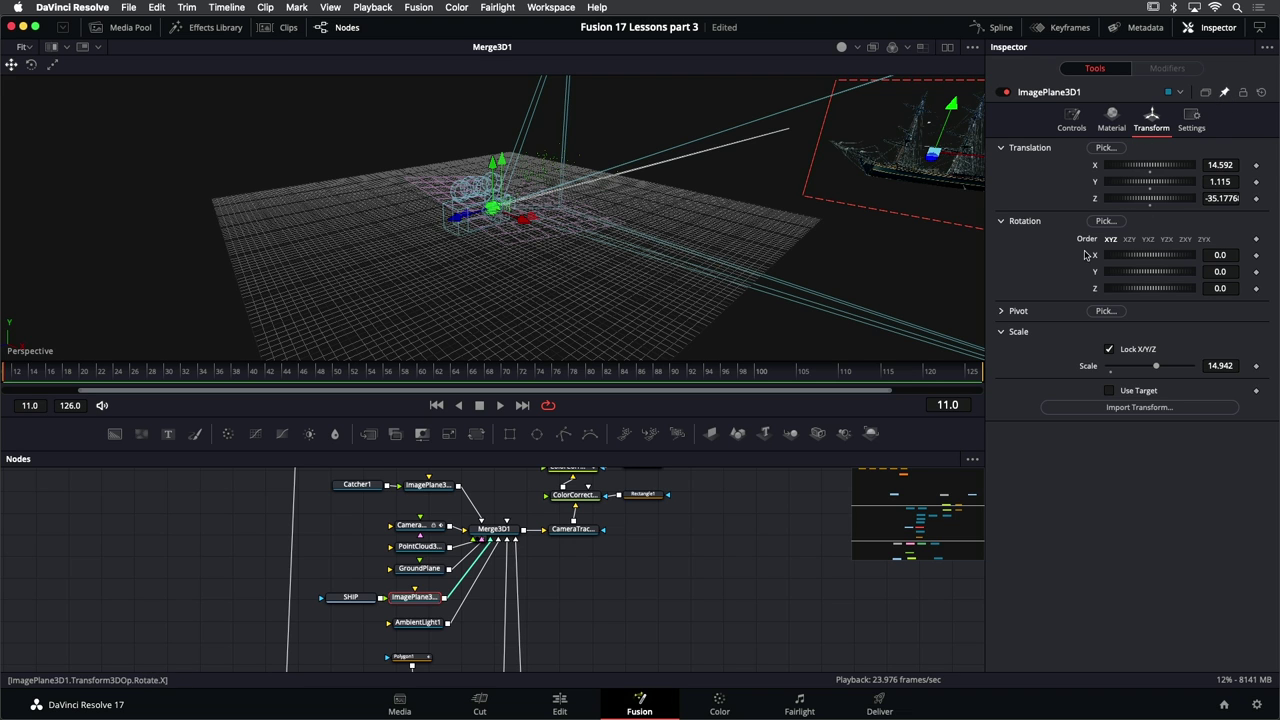
scroll(690, 547, down, 2)
scroll(688, 547, down, 3)
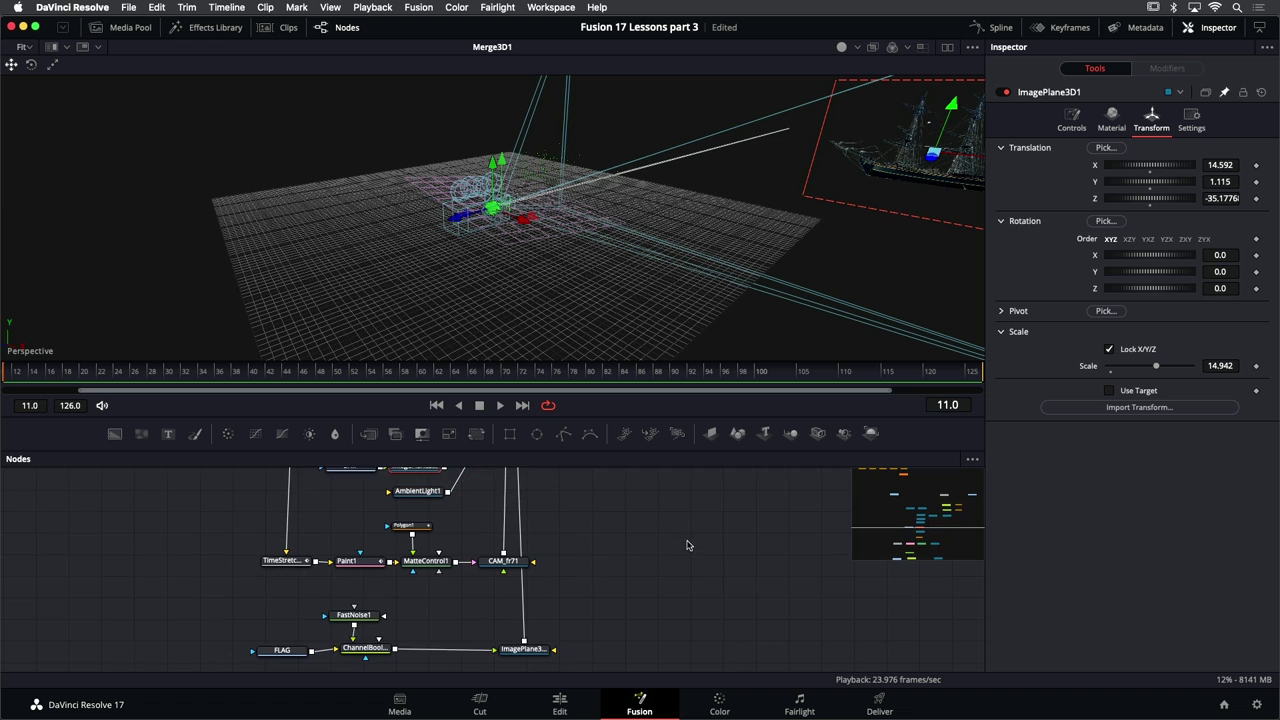
click(534, 636)
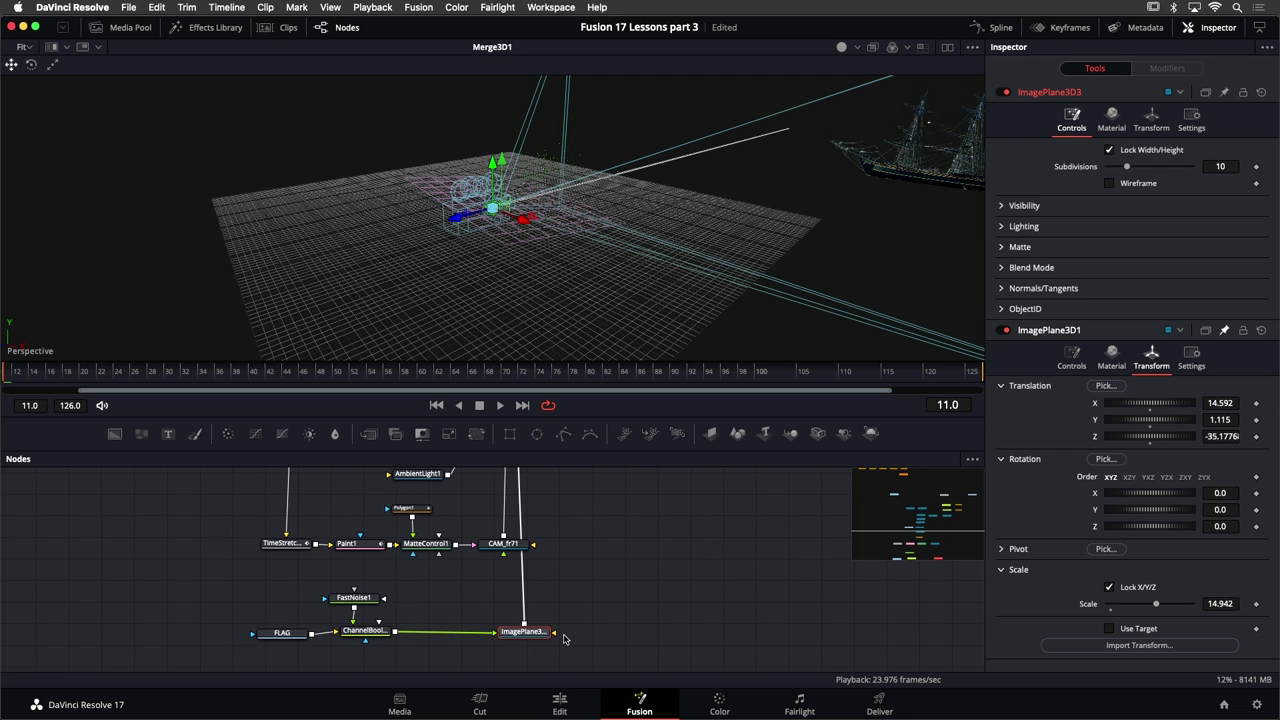
click(1150, 127)
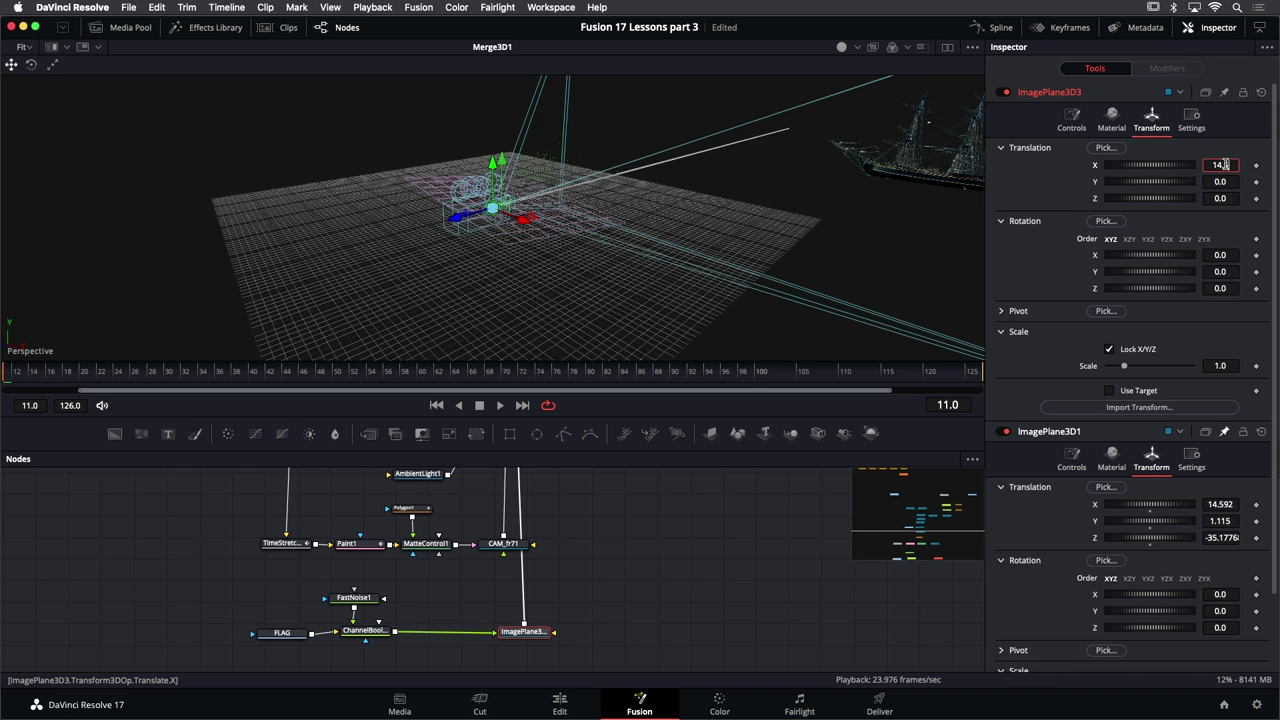
key(Tab)
key(Tab)
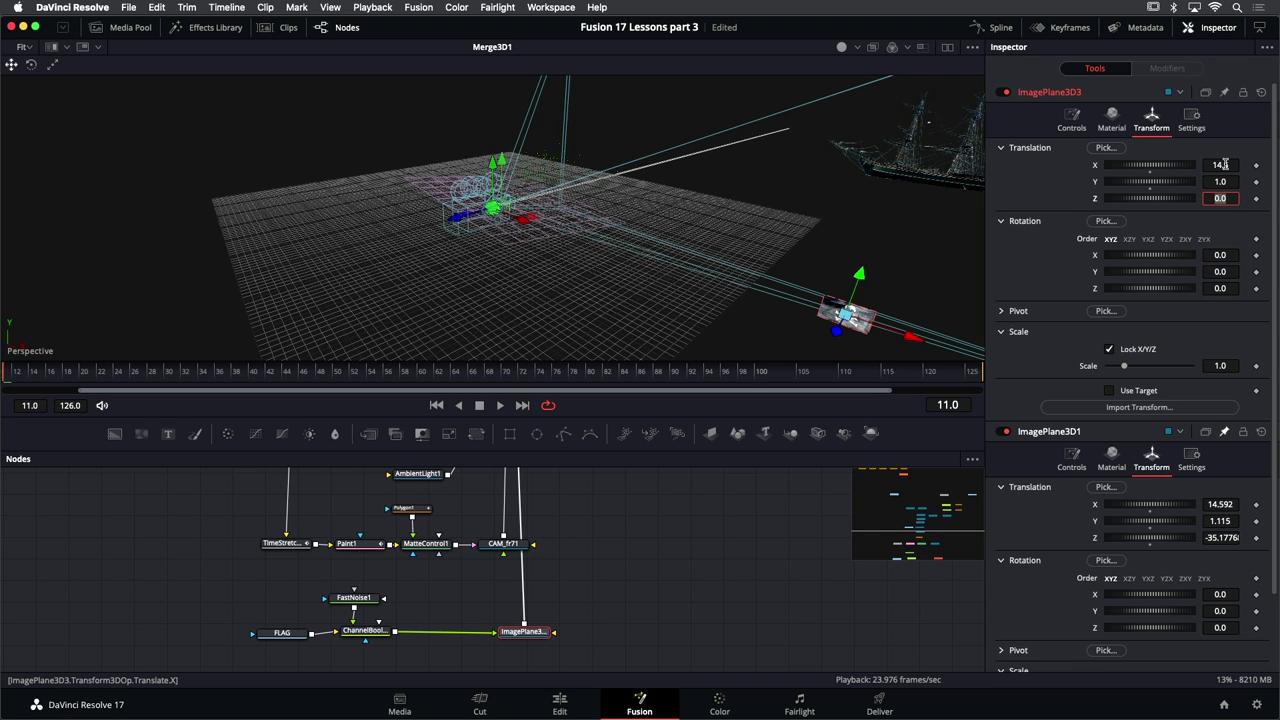
key(Tab)
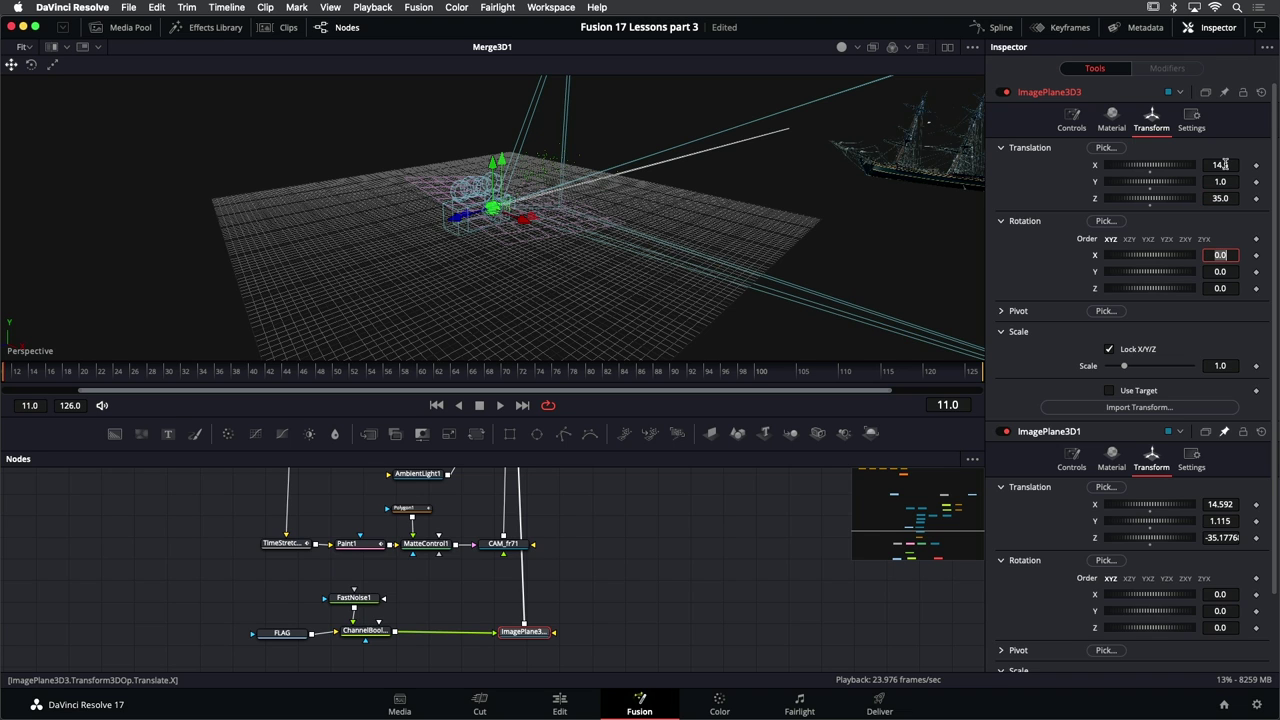
click(1209, 199)
text(-)
key(Tab)
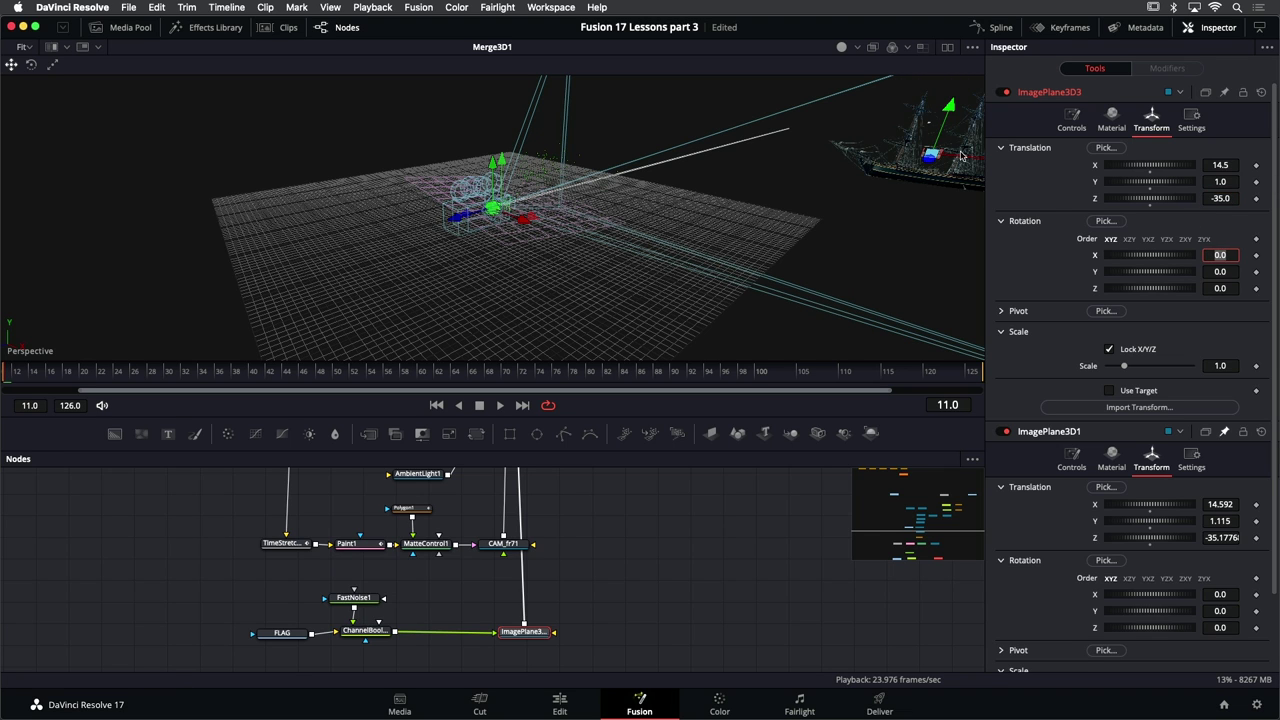
Frame the 3D view on the relocated flag plane and orbit around the ship
click(946, 188)
key(f)
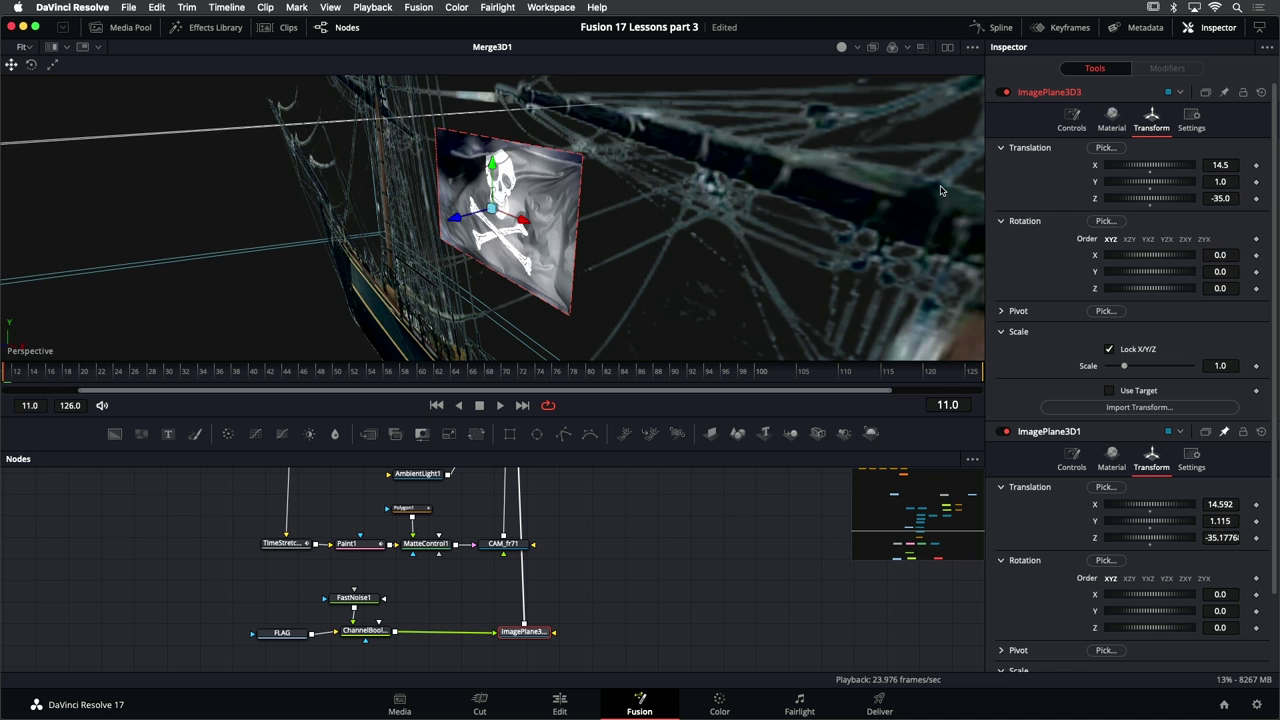
scroll(680, 235, down, 6)
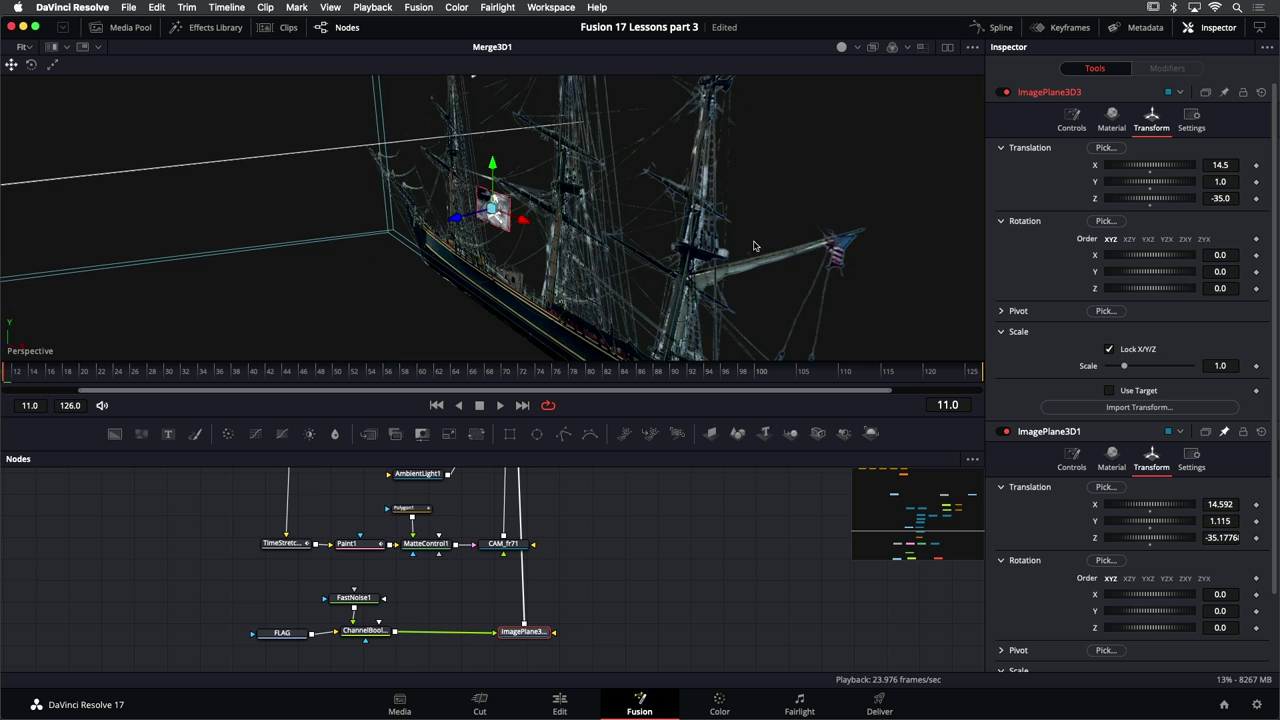
mouse_move(754, 246)
mouse_down()
mouse_move(674, 243)
mouse_move(737, 266)
mouse_move(552, 250)
mouse_move(540, 230)
mouse_move(750, 300)
mouse_move(835, 300)
mouse_move(751, 206)
mouse_move(629, 177)
mouse_move(612, 226)
mouse_move(608, 198)
mouse_move(766, 244)
mouse_up()
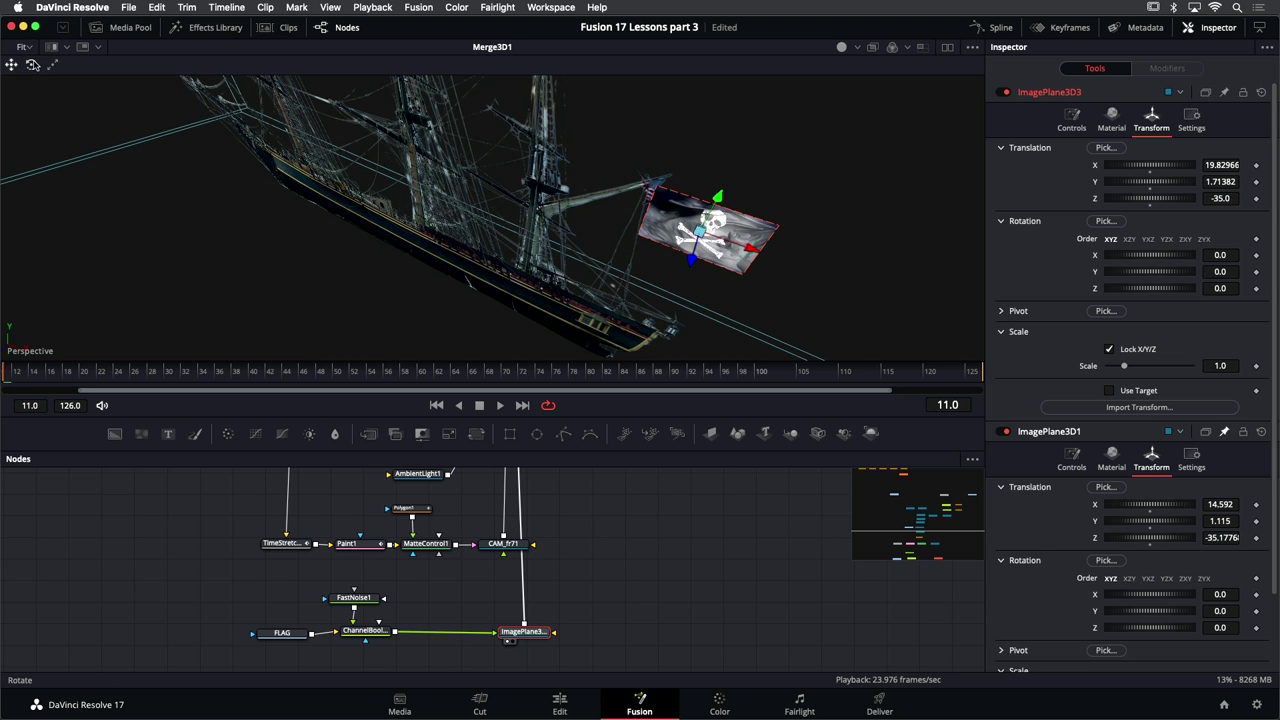
Rotate the flag plane to -47.43° on Z
click(32, 64)
drag(378, 152, 821, 222)
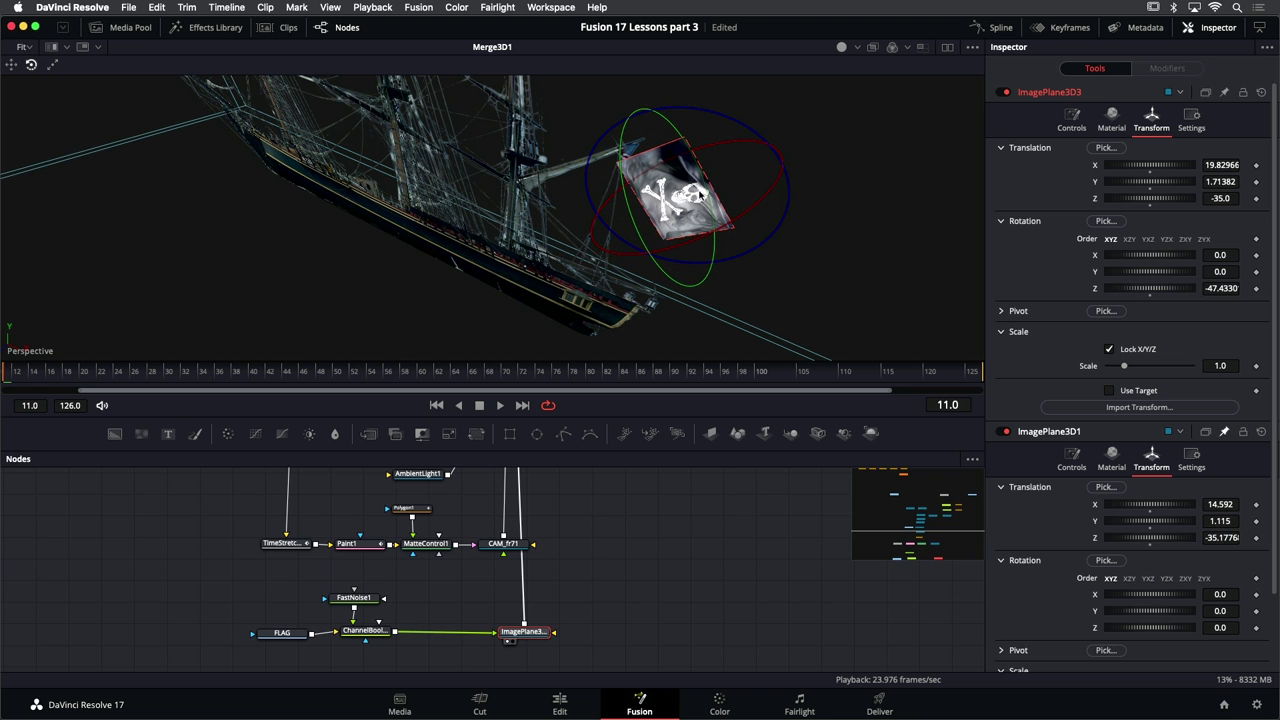
drag(730, 207, 757, 170)
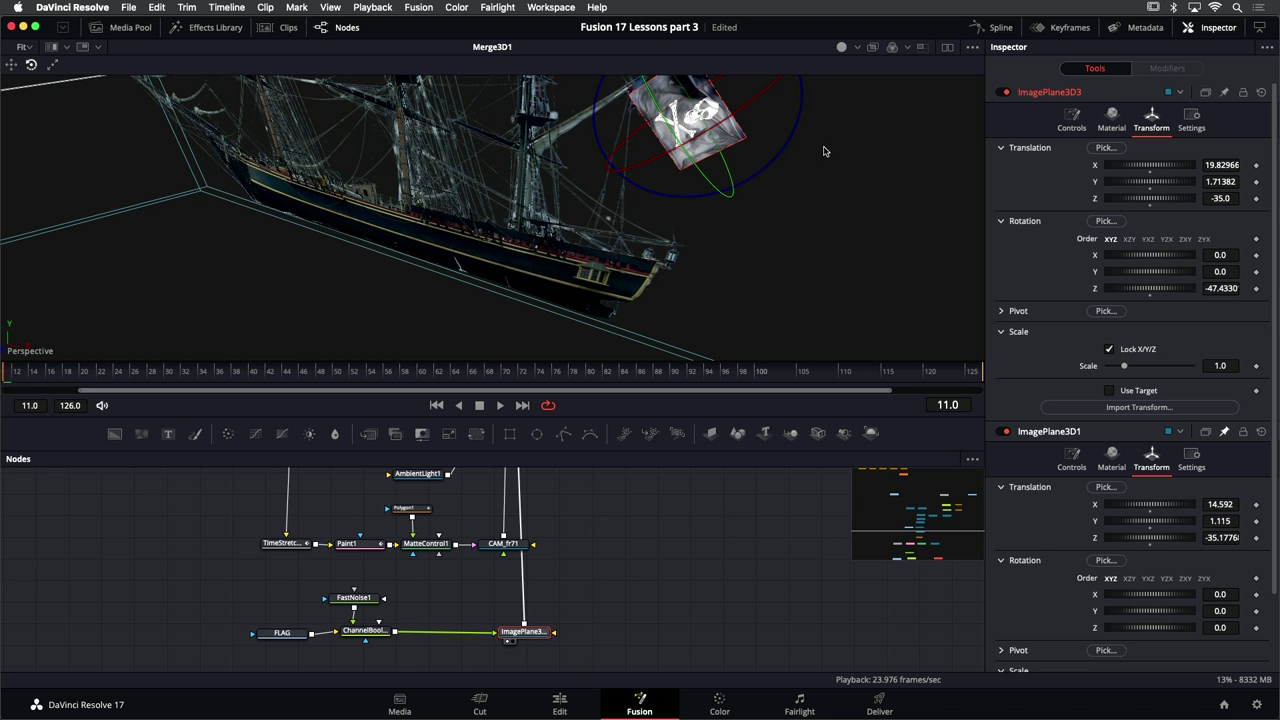
drag(810, 159, 791, 191)
Move the flag plane to X 19.51, Y 1.61, Z -35.15 so it hangs off the yard
click(13, 65)
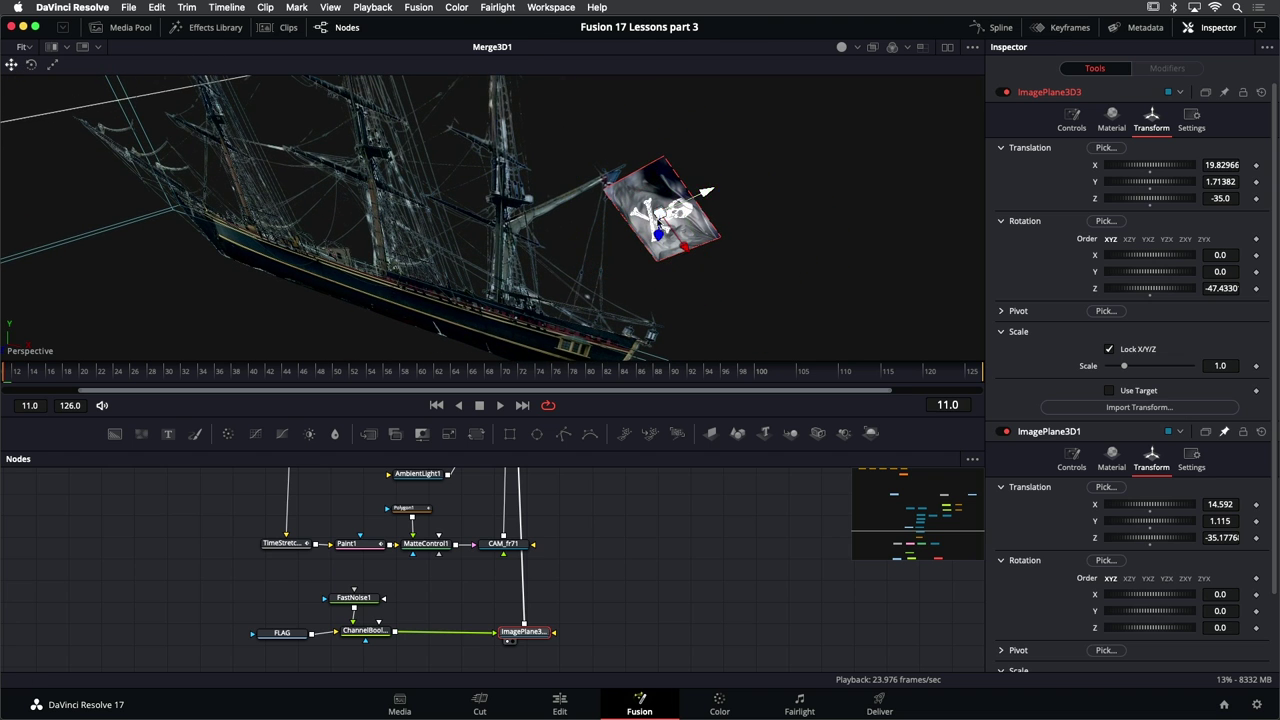
drag(697, 190, 678, 208)
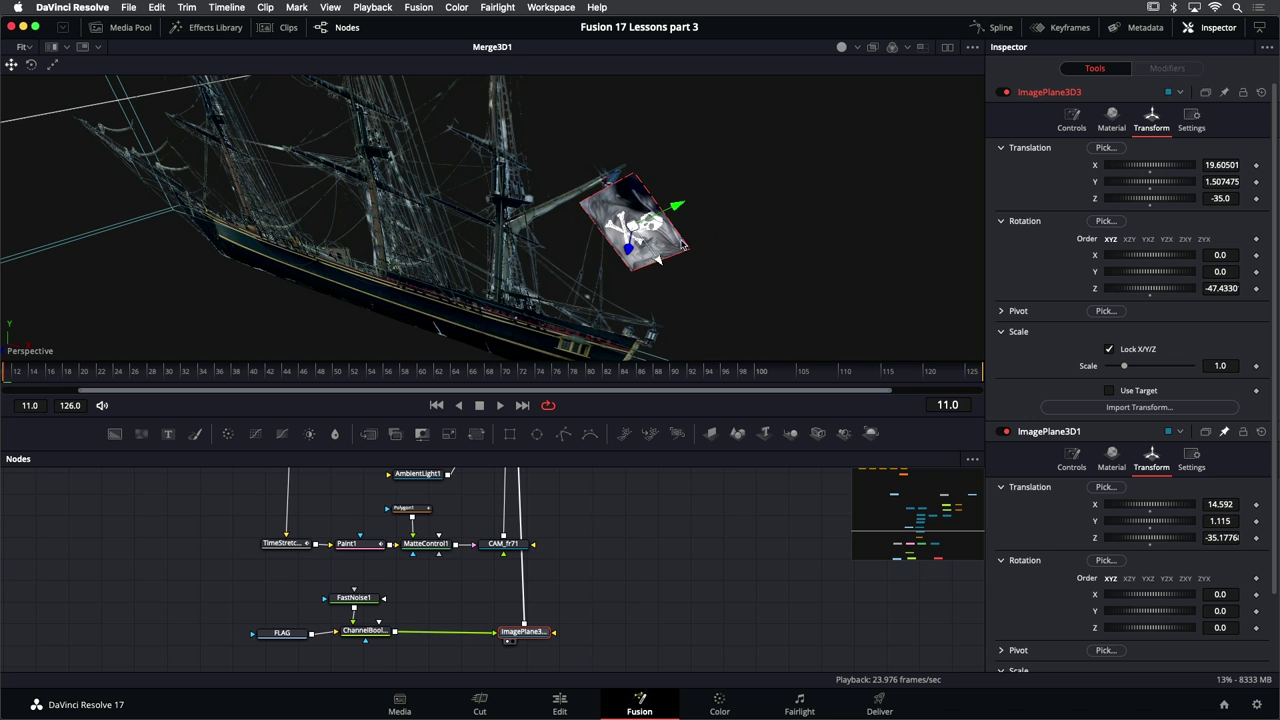
drag(661, 262, 657, 251)
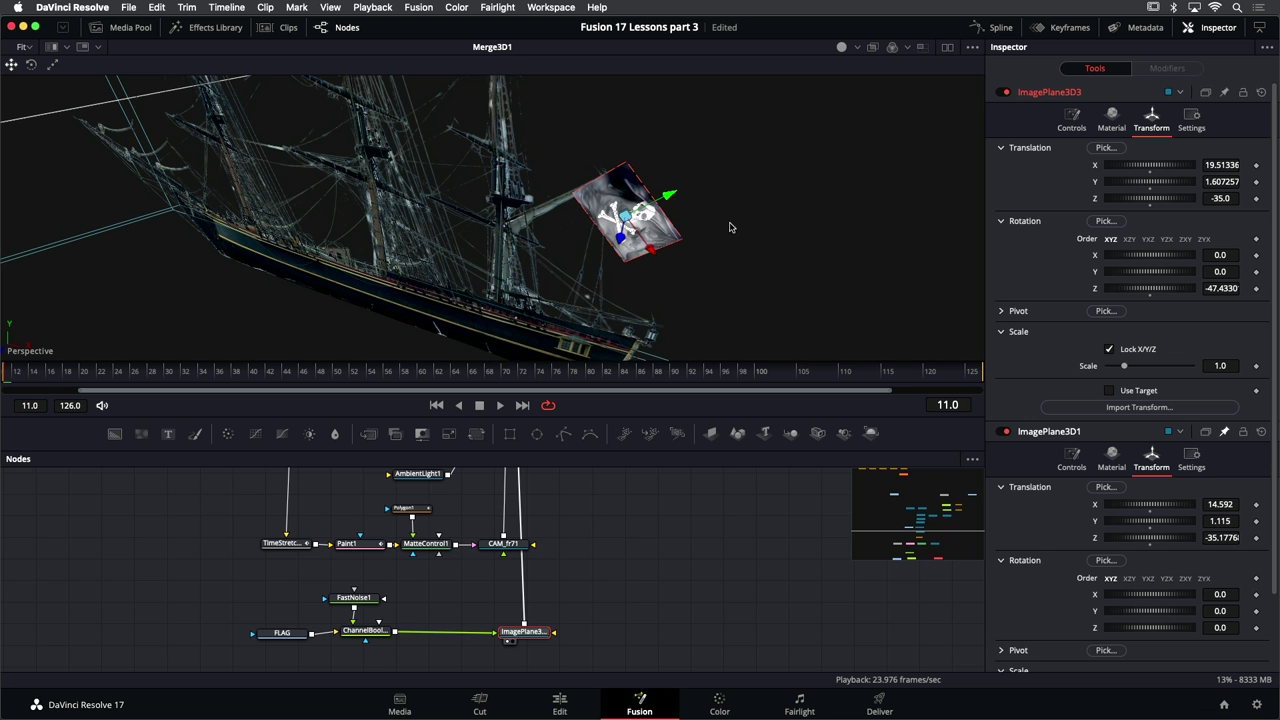
drag(730, 228, 440, 318)
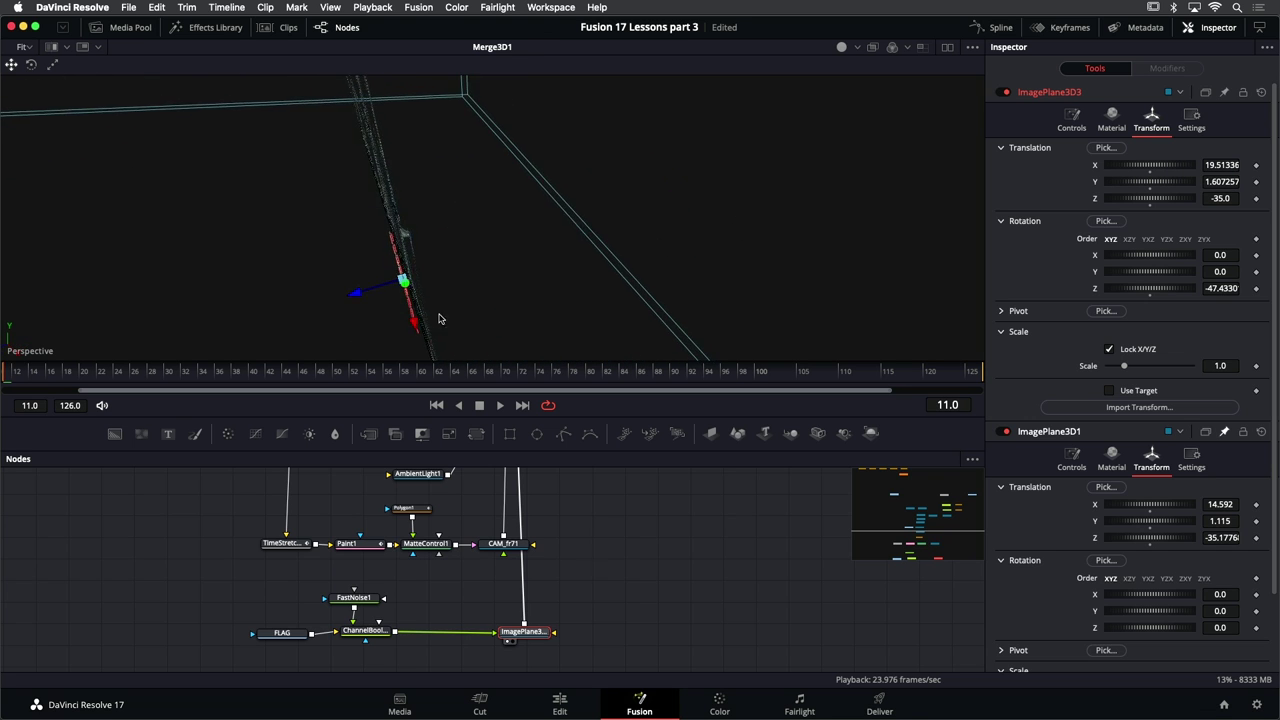
drag(355, 294, 373, 298)
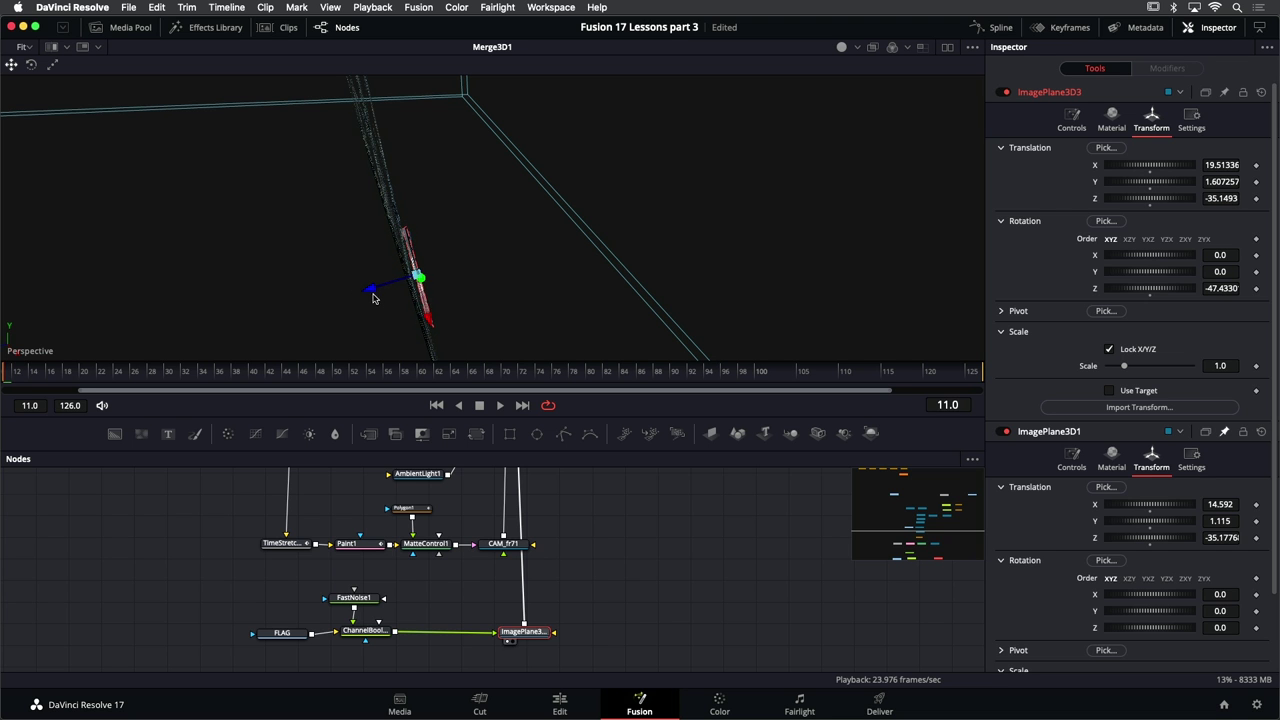
drag(452, 291, 588, 229)
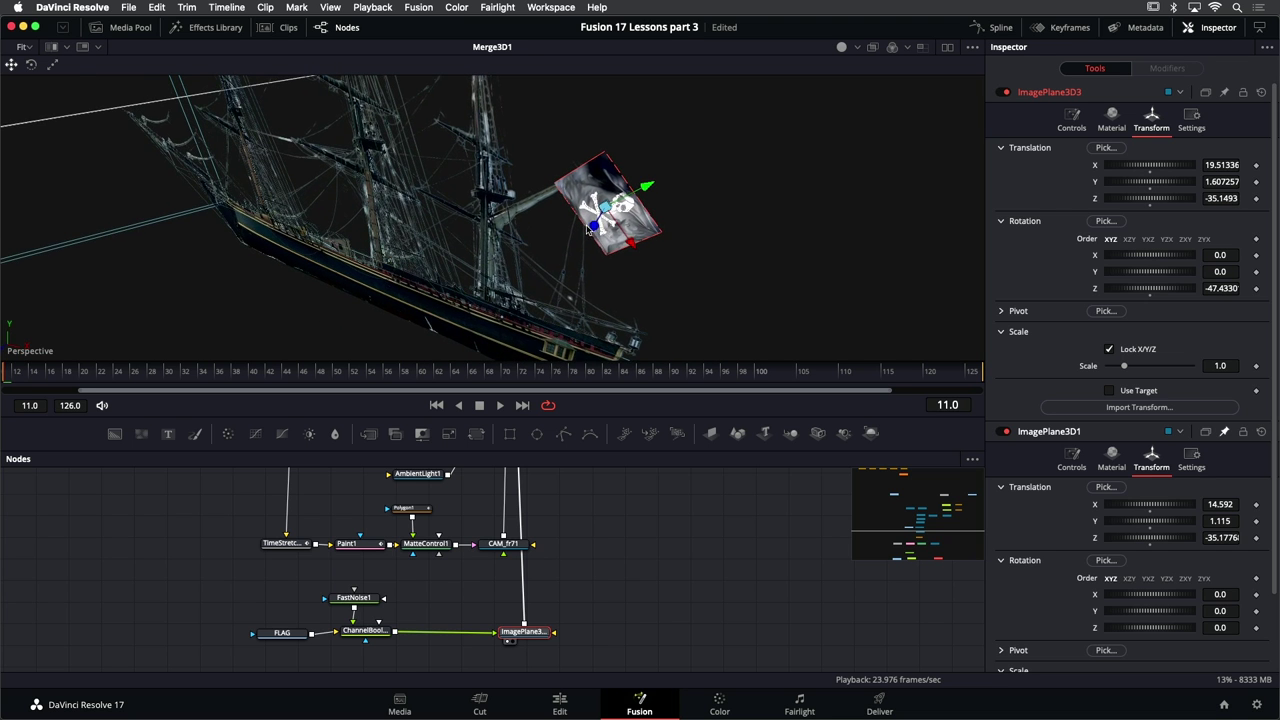
drag(679, 229, 680, 195)
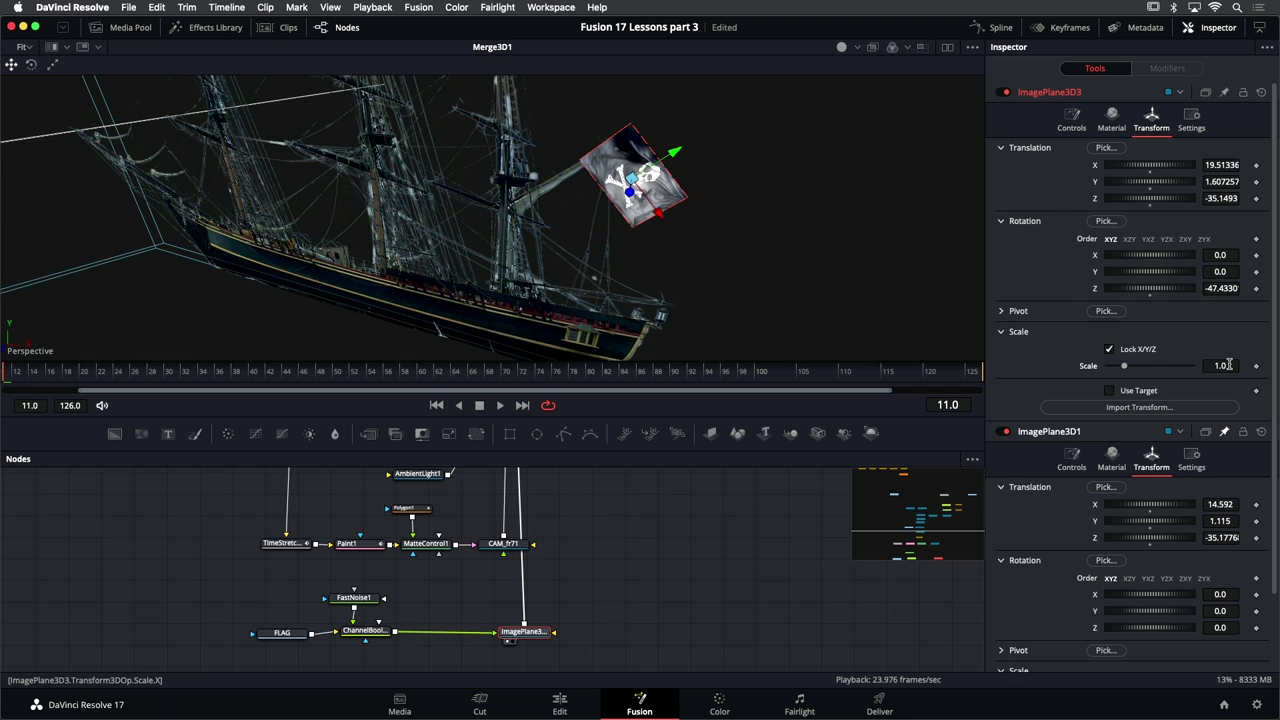
Scale the flag plane to 0.56 and nudge it to X 19.46, Y 1.75 against the mast
drag(1229, 365, 1165, 365)
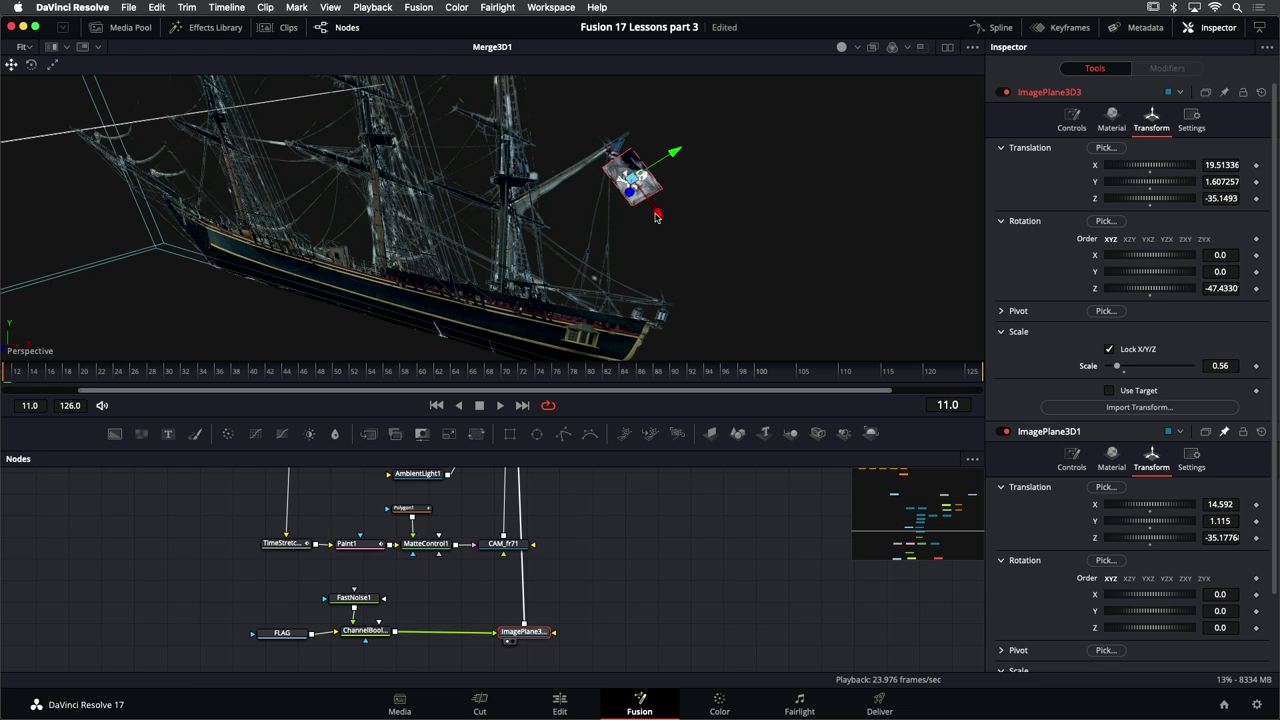
drag(656, 216, 656, 193)
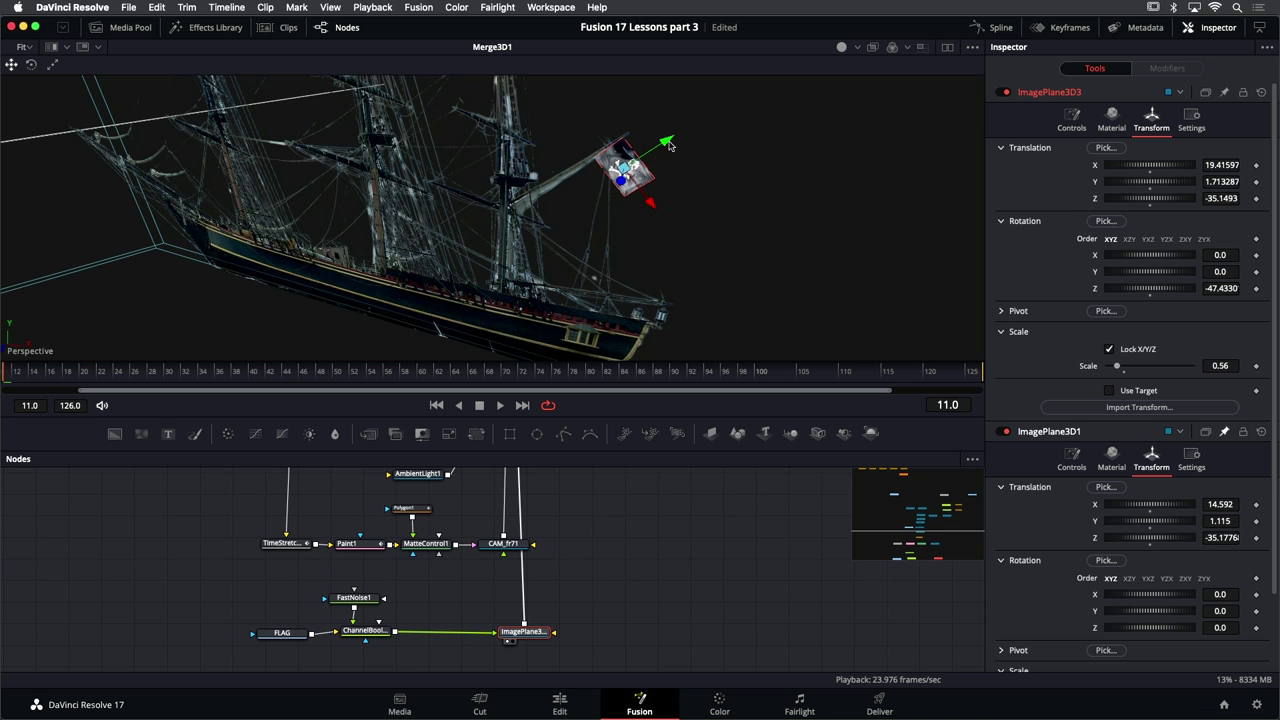
drag(670, 146, 768, 198)
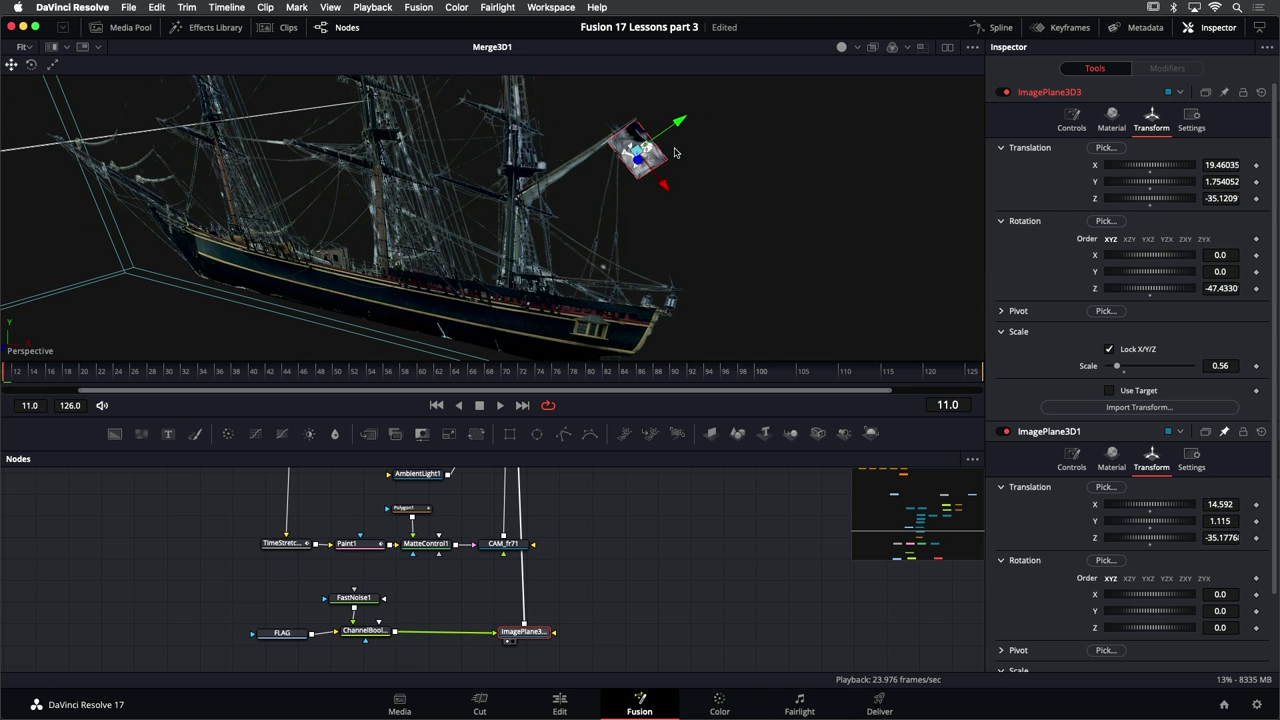
Orbit to check the flag's depth and save the project
scroll(734, 249, up, 10)
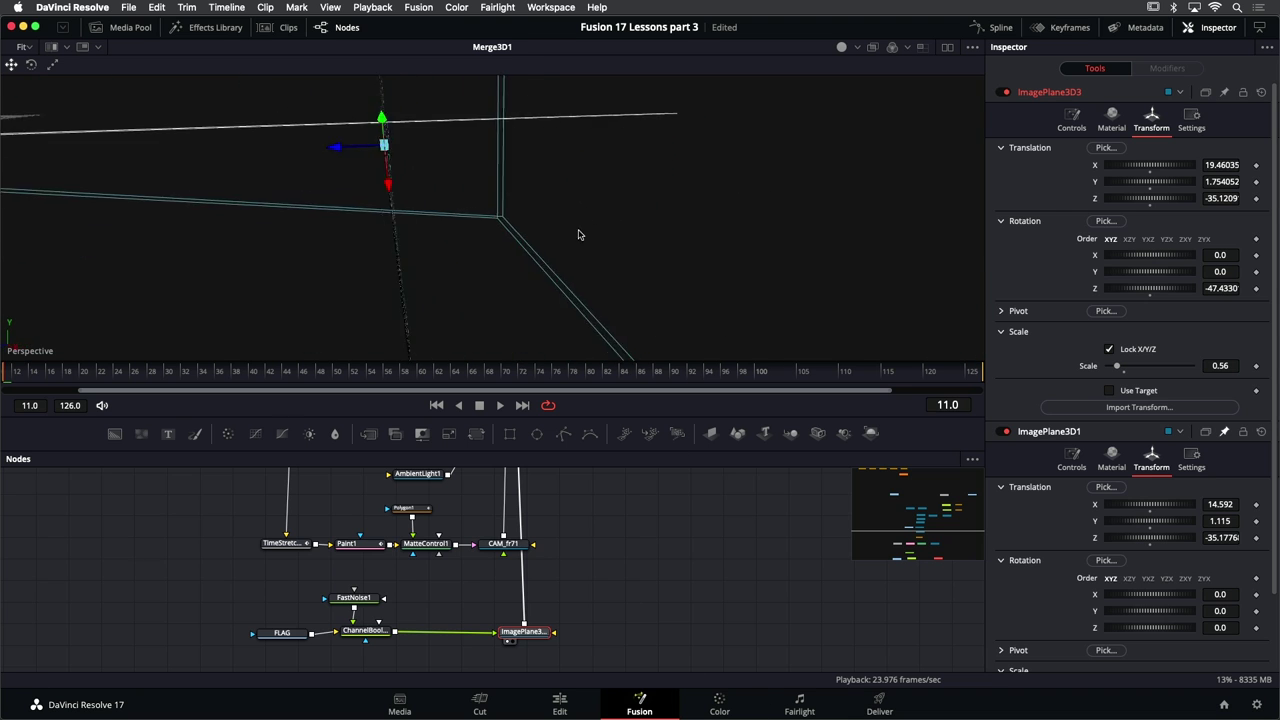
drag(506, 209, 560, 240)
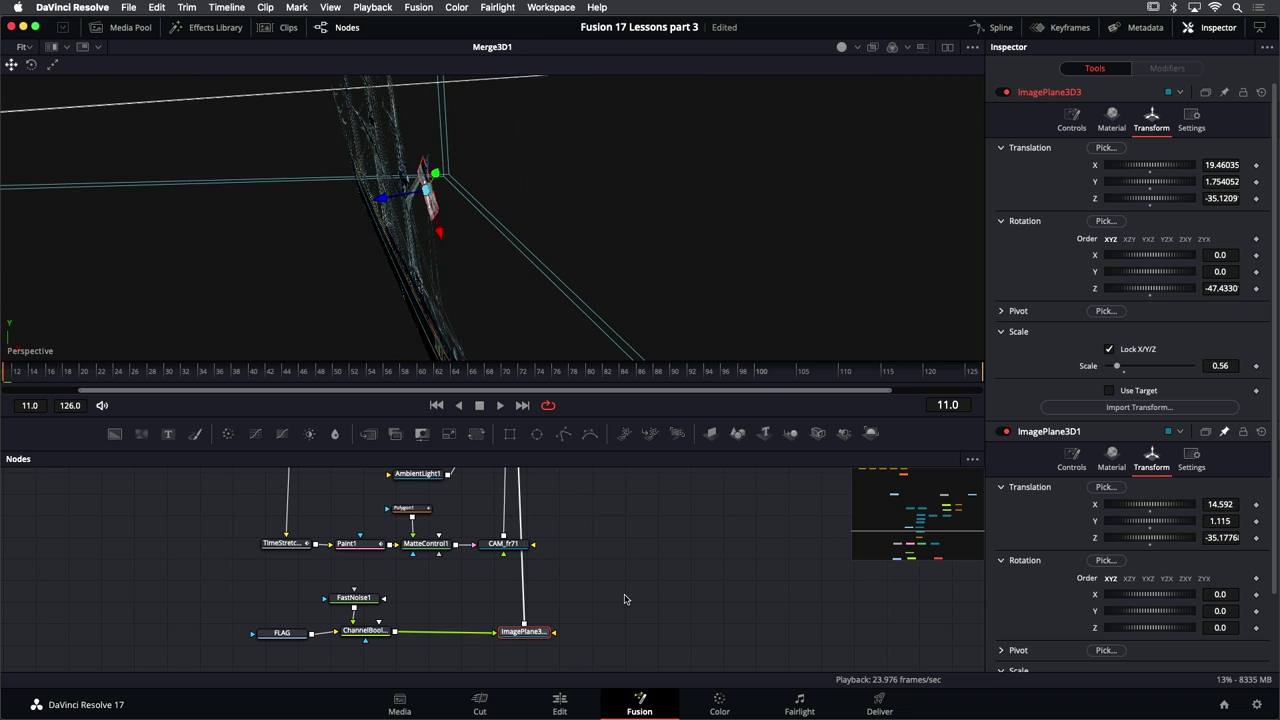
key(super+s)
drag(258, 568, 325, 636)
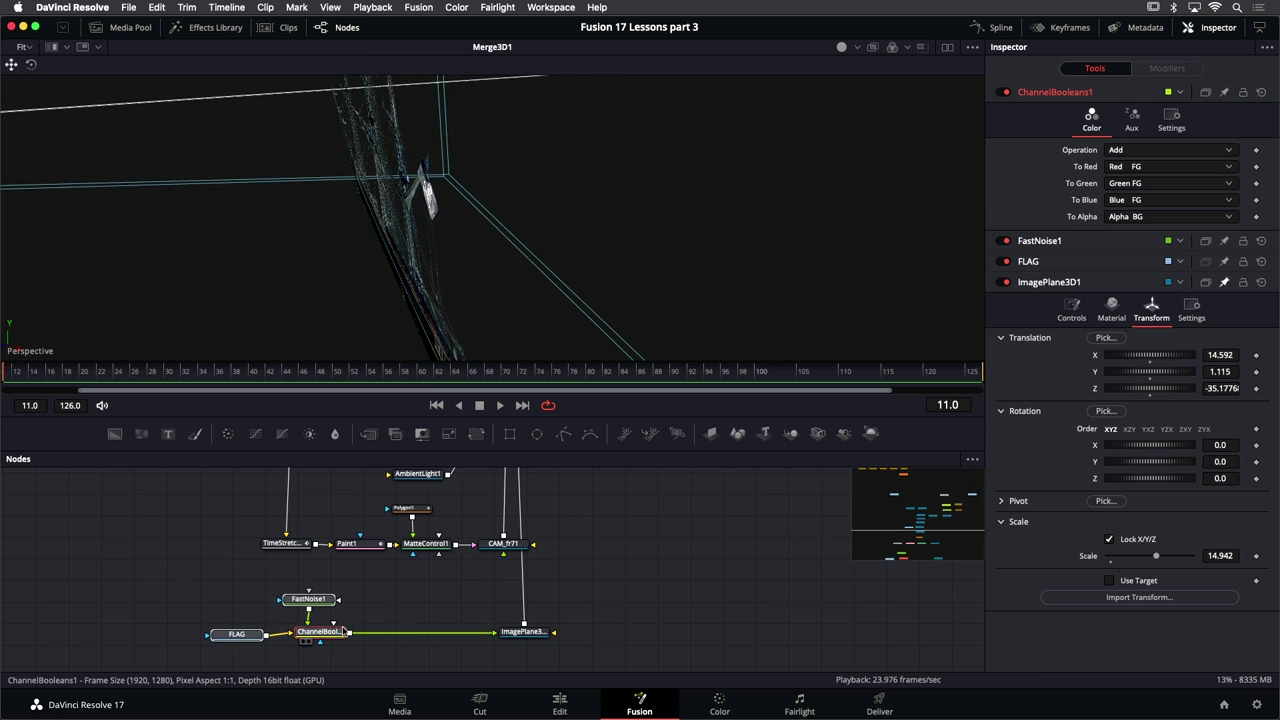
click(214, 28)
click(33, 94)
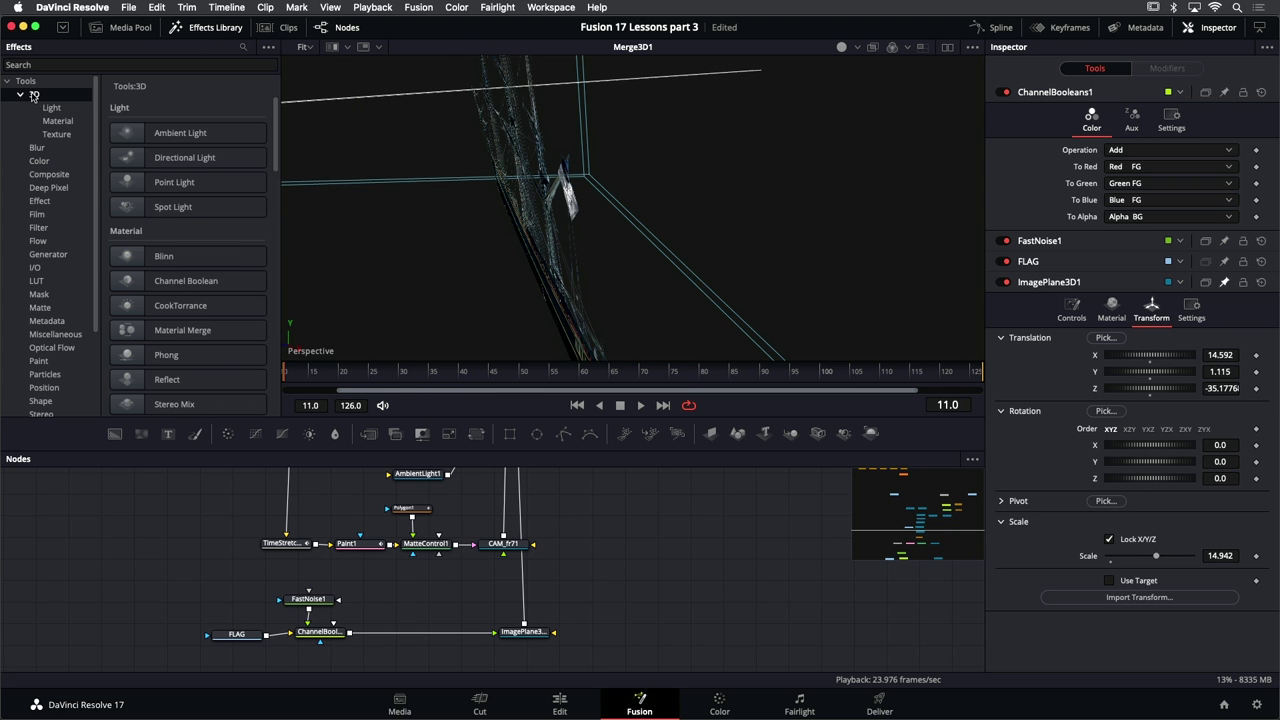
scroll(137, 196, down, 10)
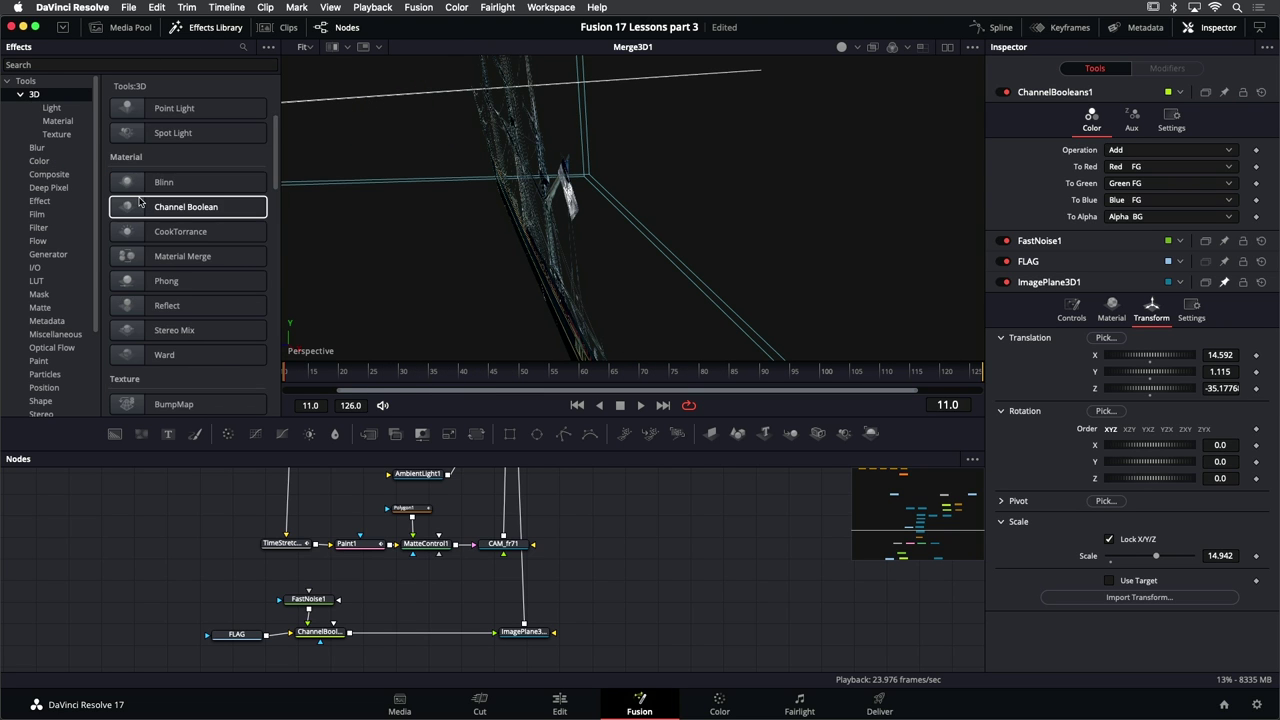
scroll(137, 196, down, 10)
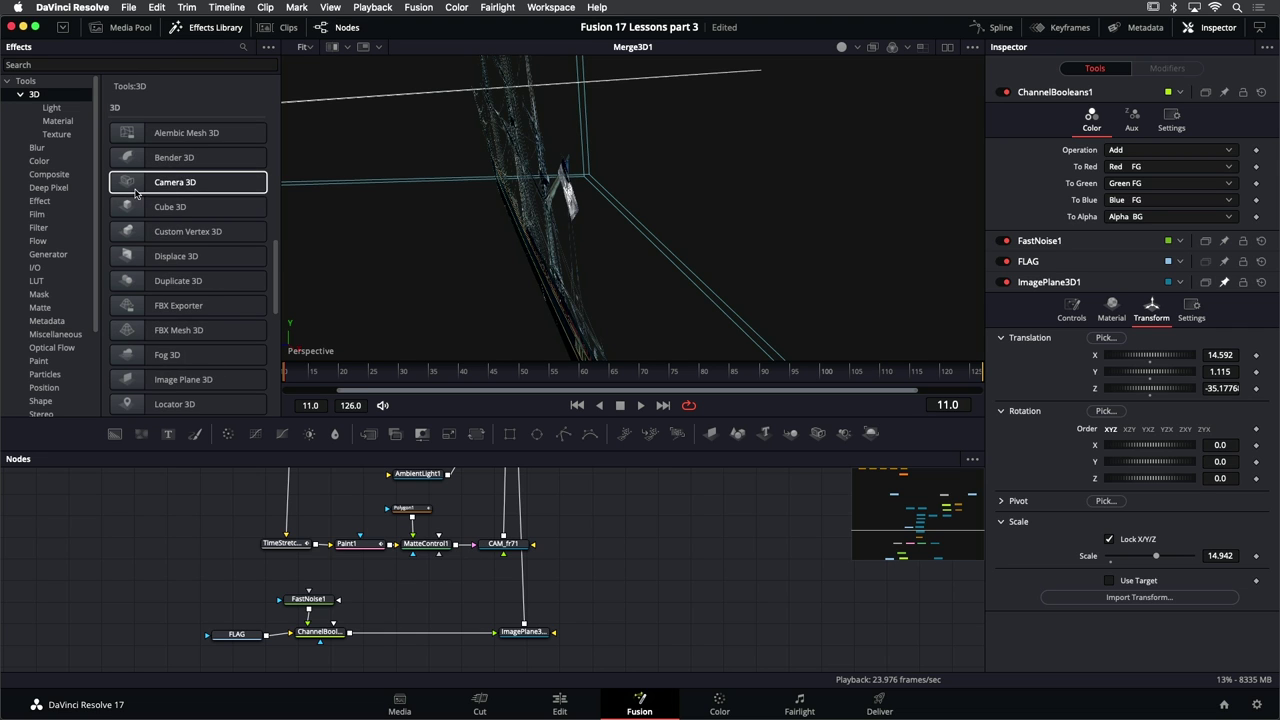
scroll(135, 193, down, 5)
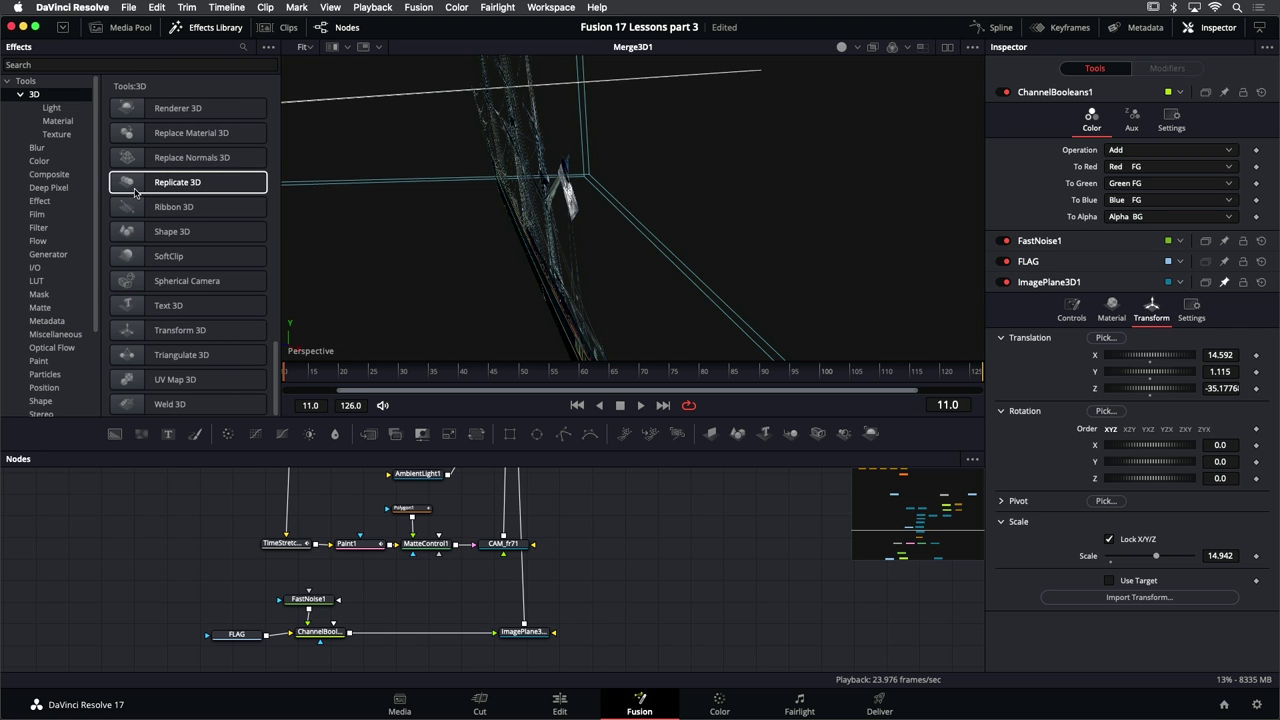
scroll(137, 193, up, 10)
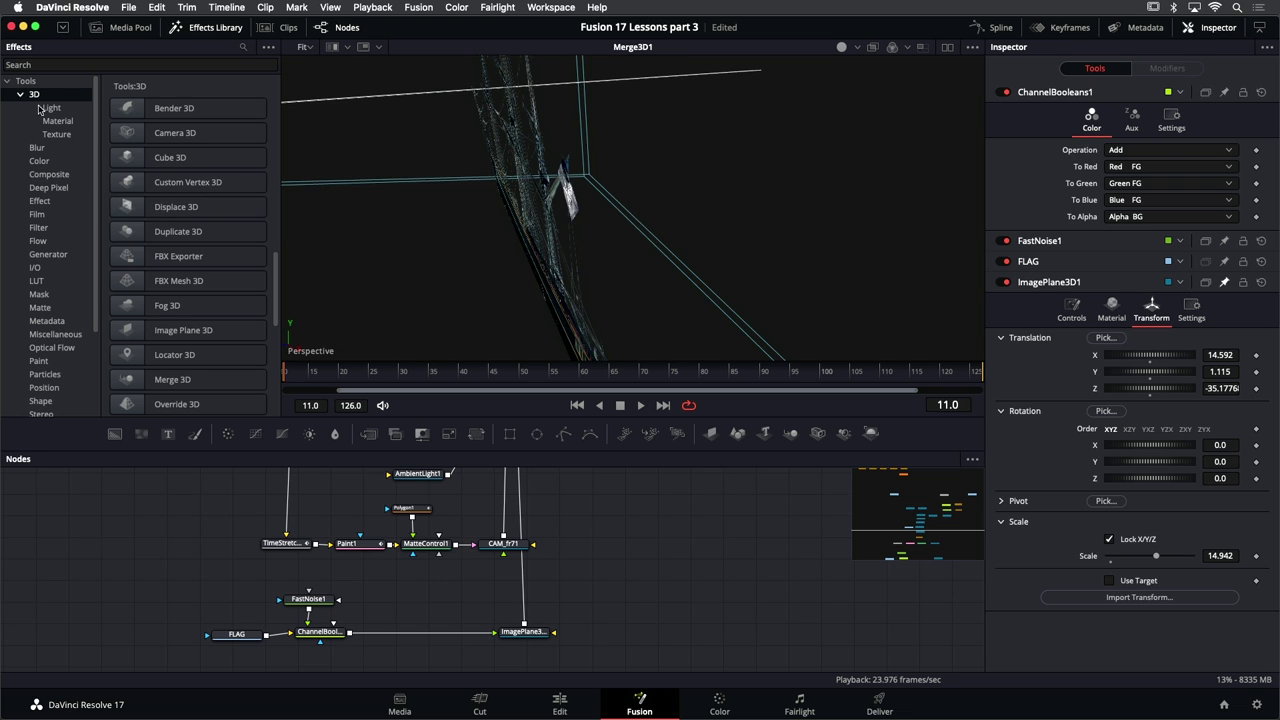
scroll(135, 190, up, 3)
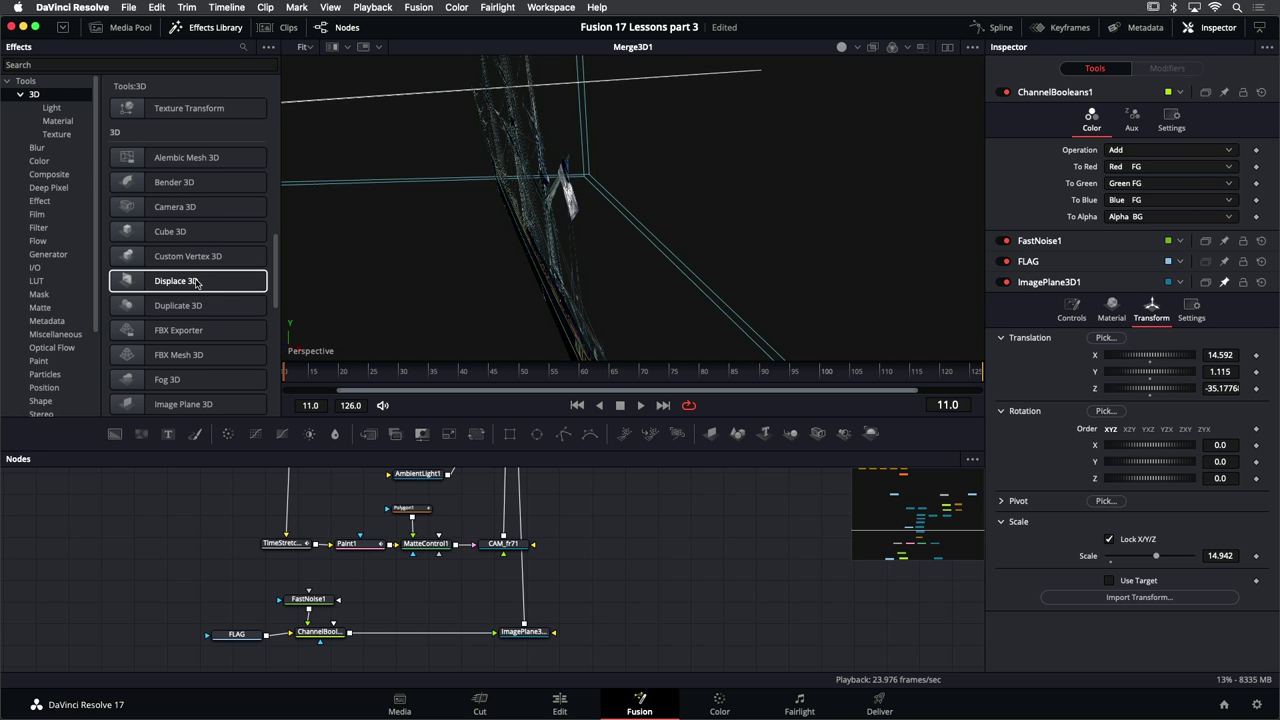
Insert a Displace 3D node right after ImagePlane3D3
drag(196, 284, 448, 628)
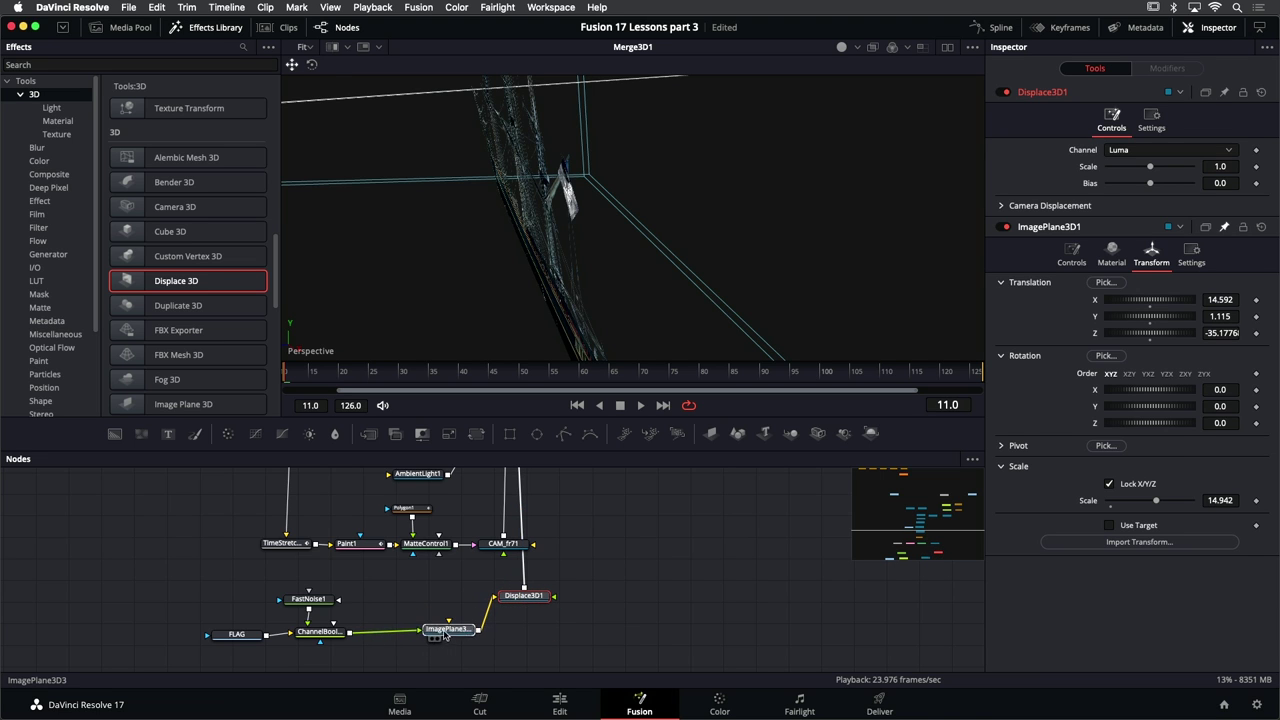
drag(535, 601, 537, 635)
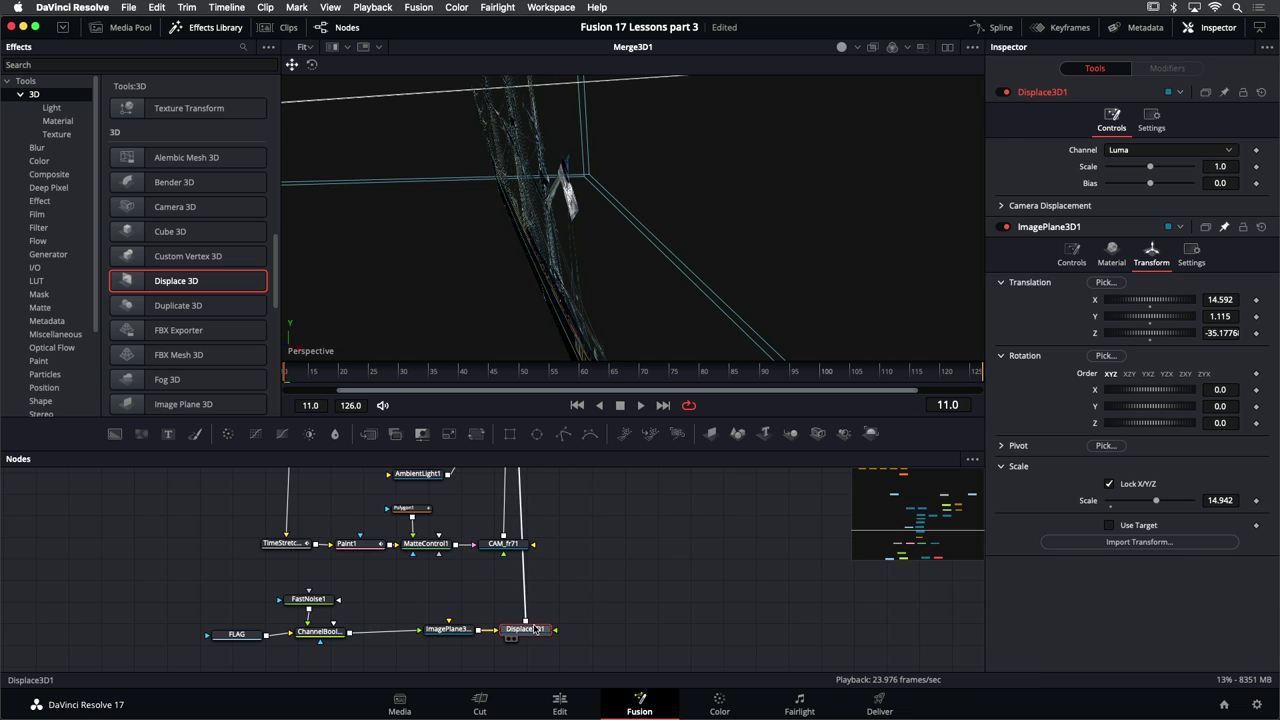
click(539, 612)
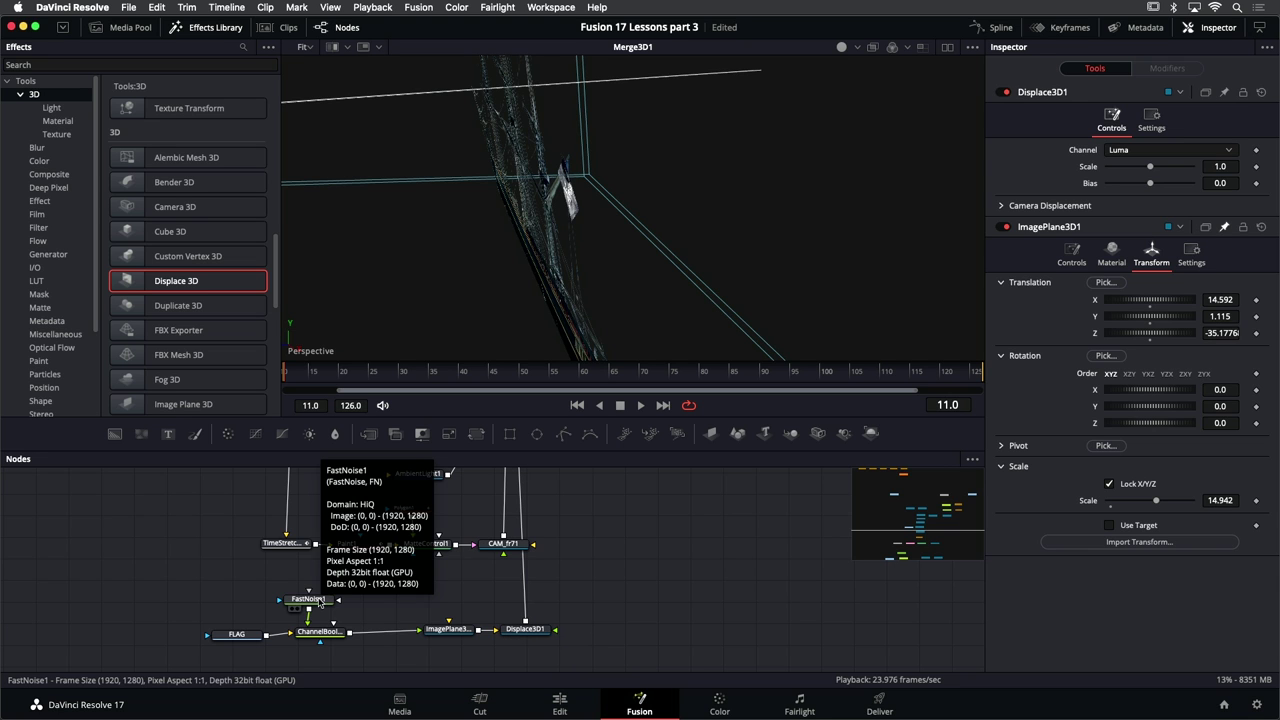
Connect FastNoise1 into Displace3D1 and inspect the displaced plane
drag(313, 600, 313, 587)
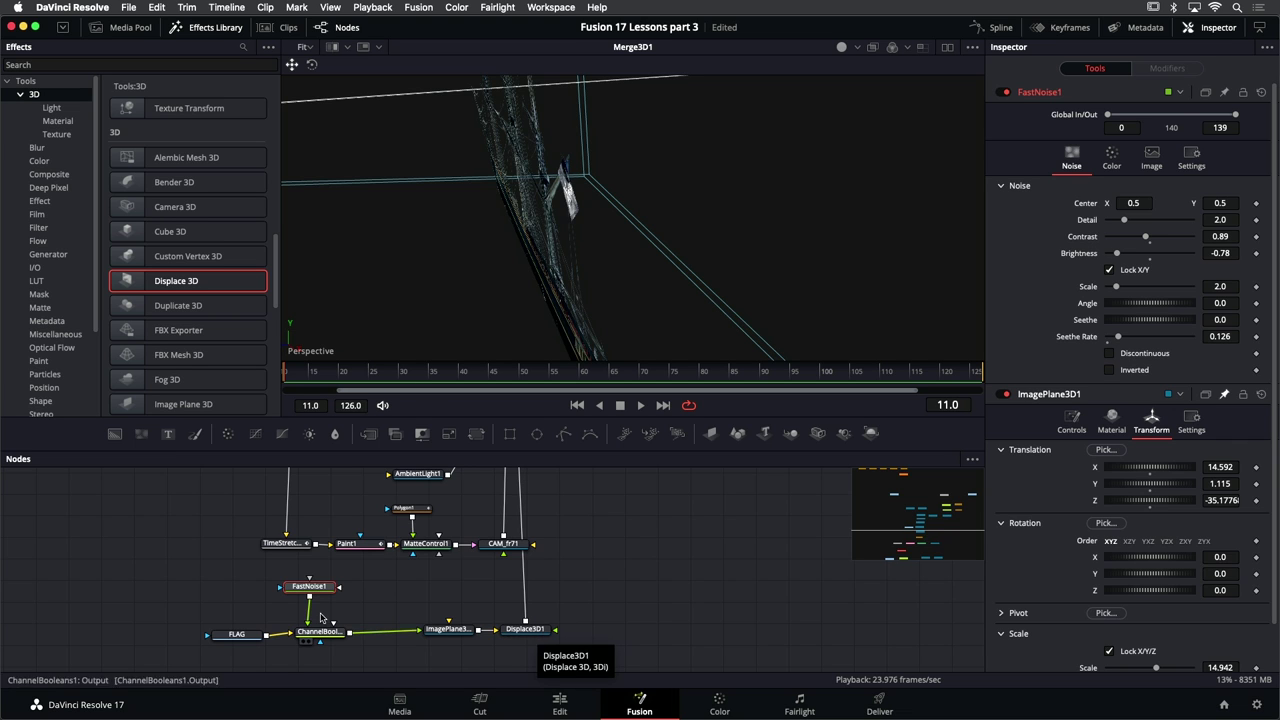
drag(309, 597, 555, 632)
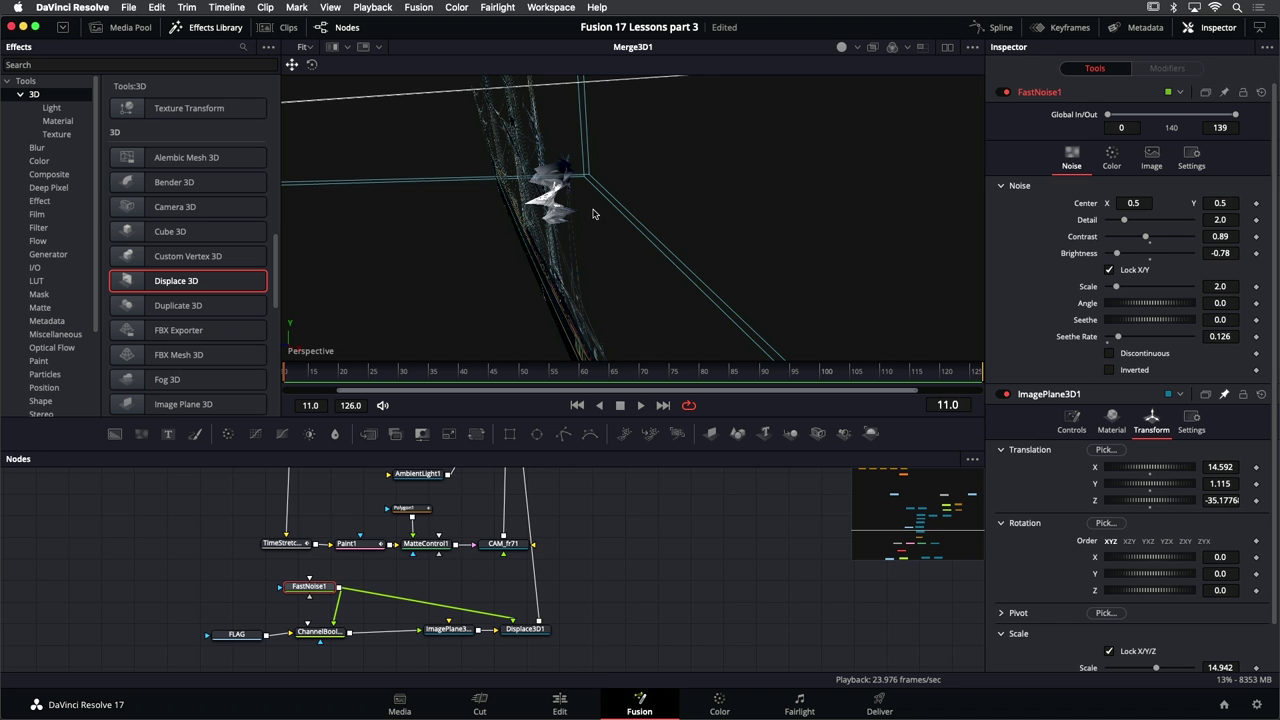
mouse_move(593, 213)
mouse_down()
mouse_move(600, 194)
mouse_move(583, 190)
mouse_up()
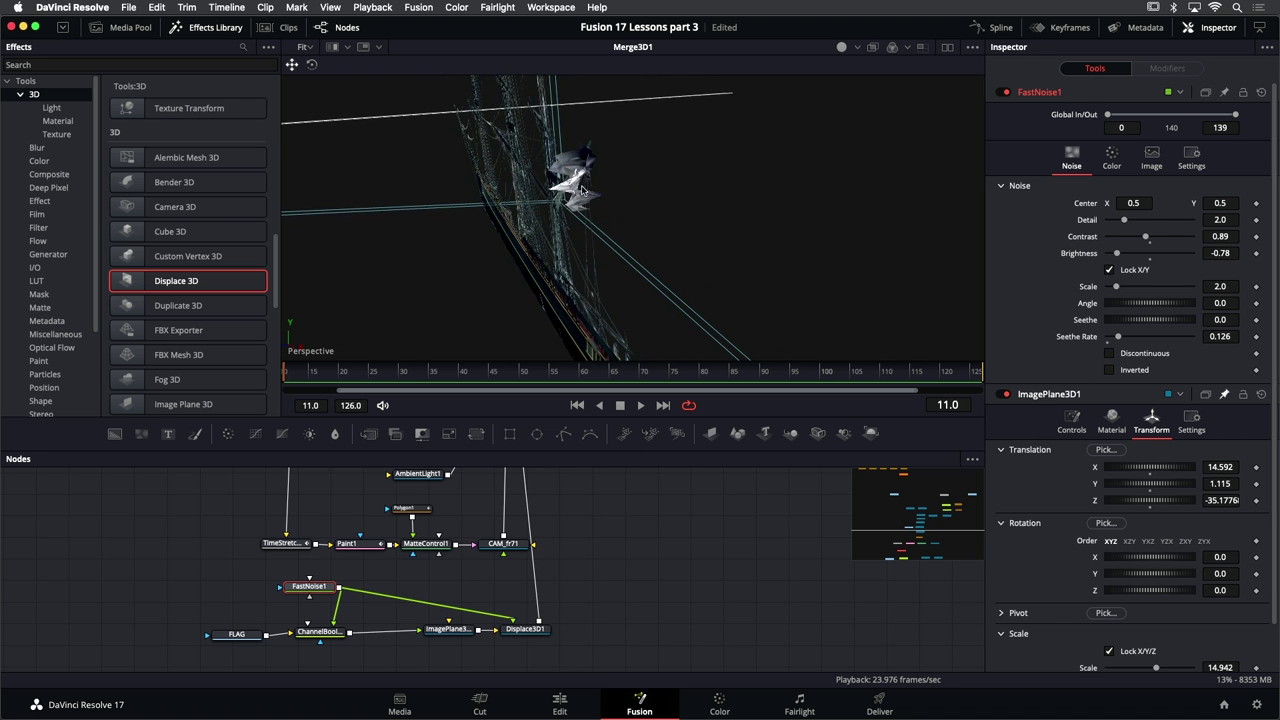
click(530, 632)
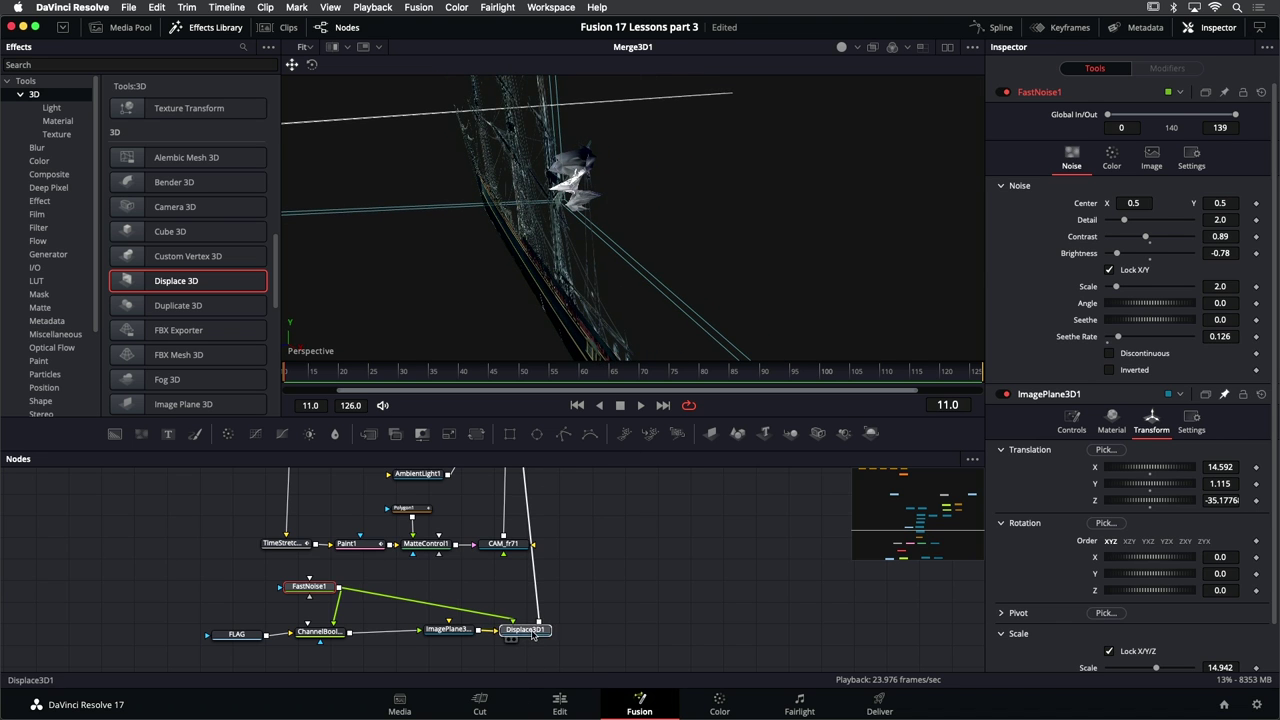
Raise ImagePlane3D3's mesh subdivisions to 40
click(448, 631)
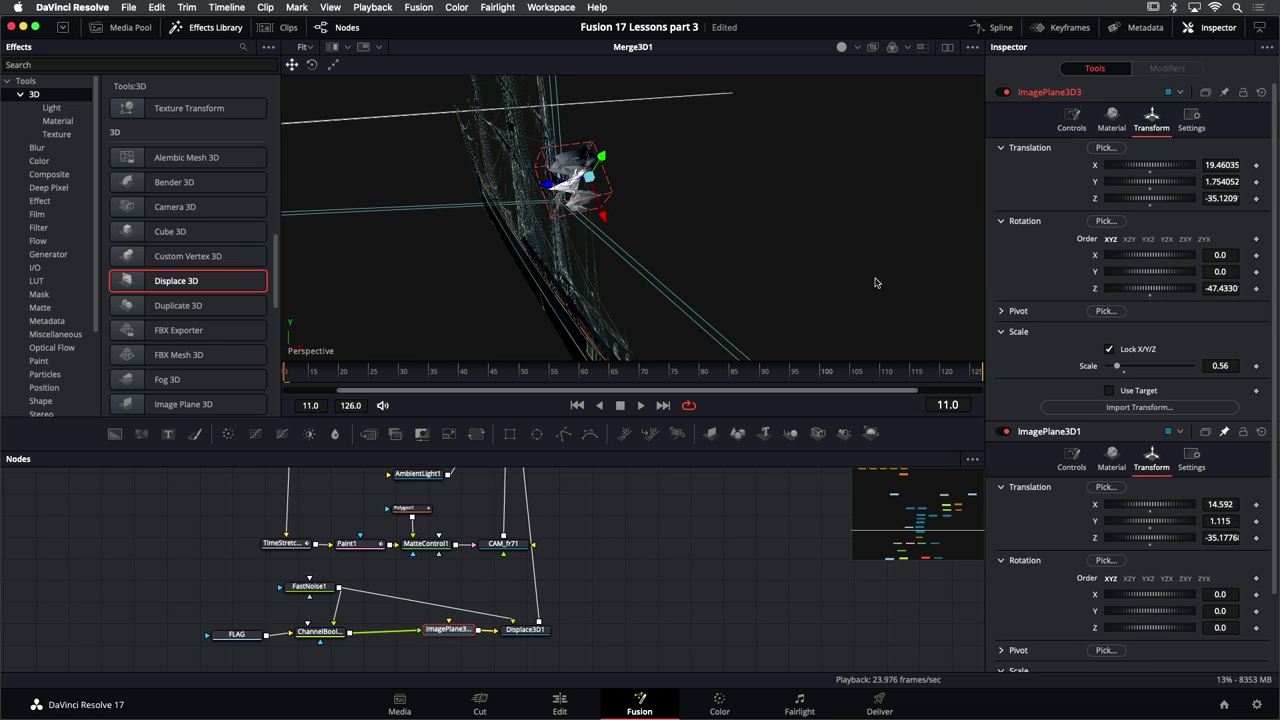
click(1074, 118)
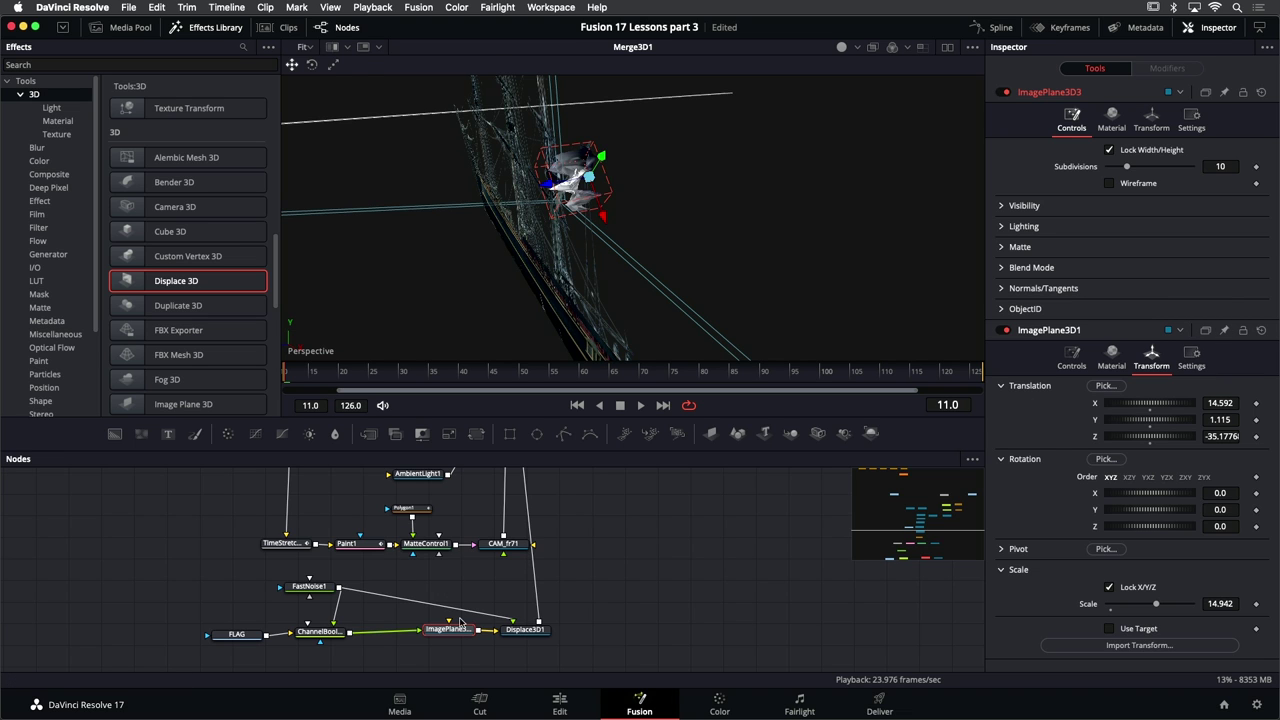
click(460, 629)
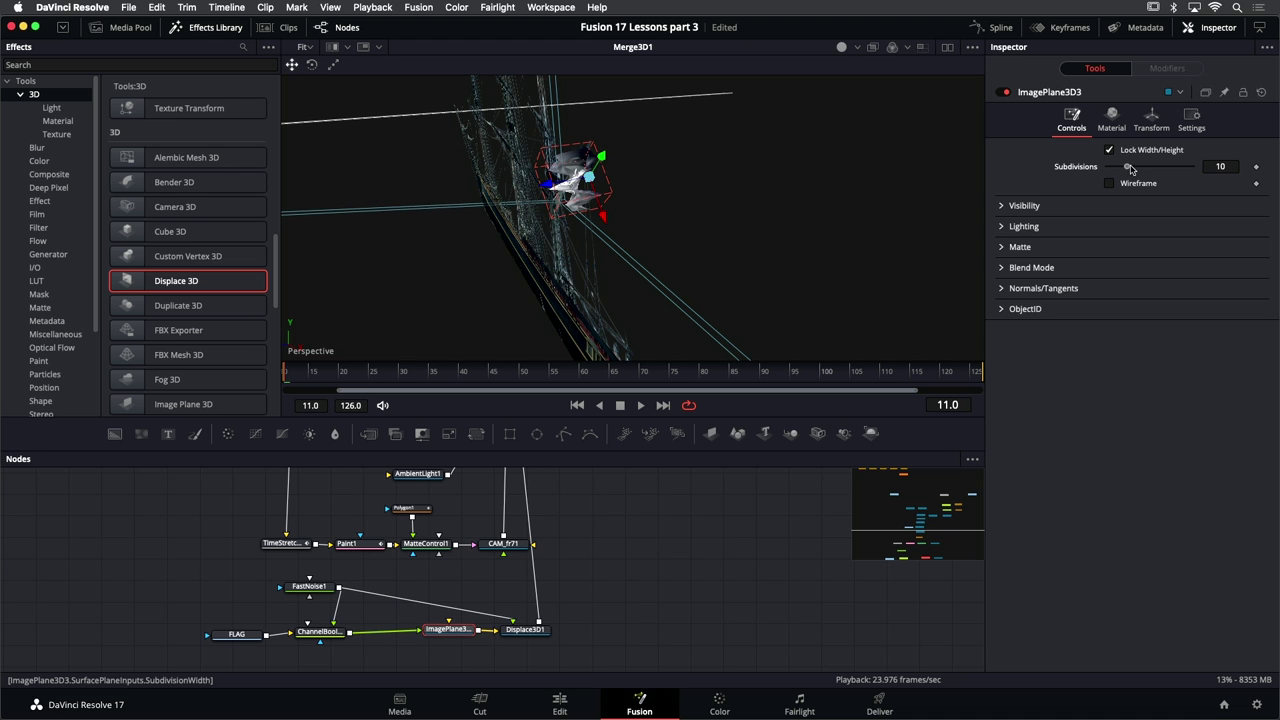
drag(1130, 168, 1142, 167)
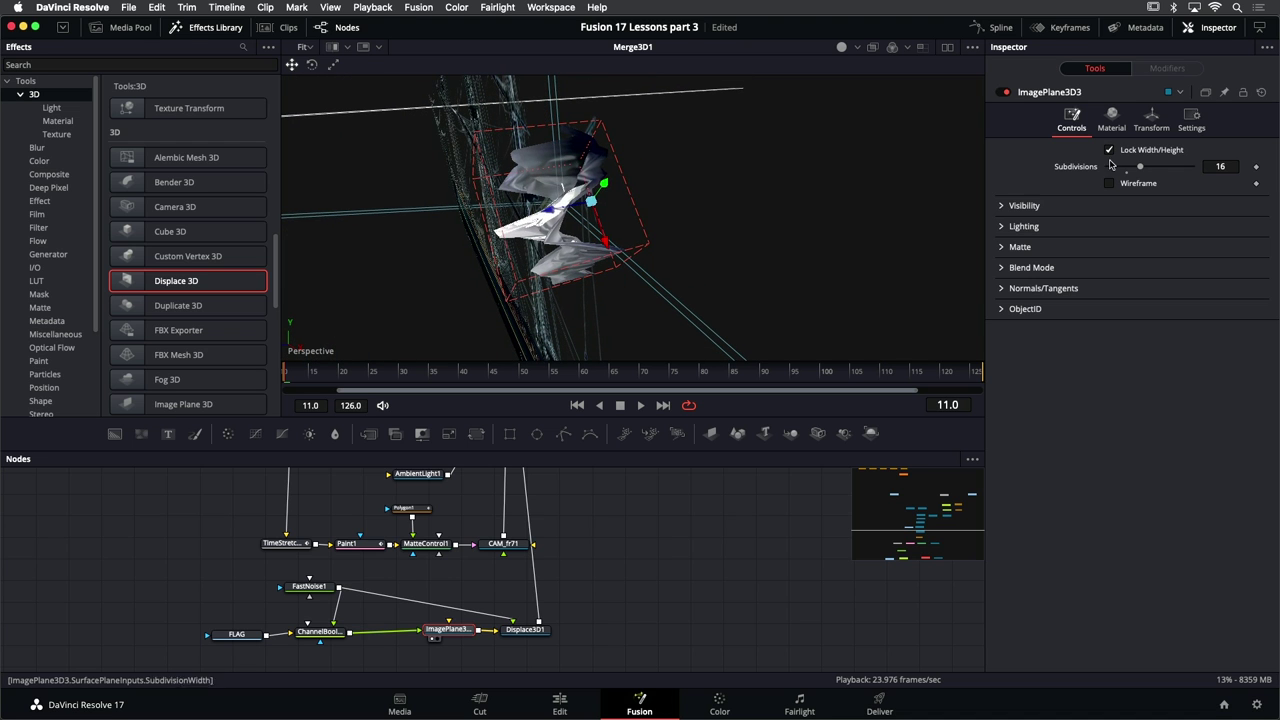
drag(1140, 167, 1196, 171)
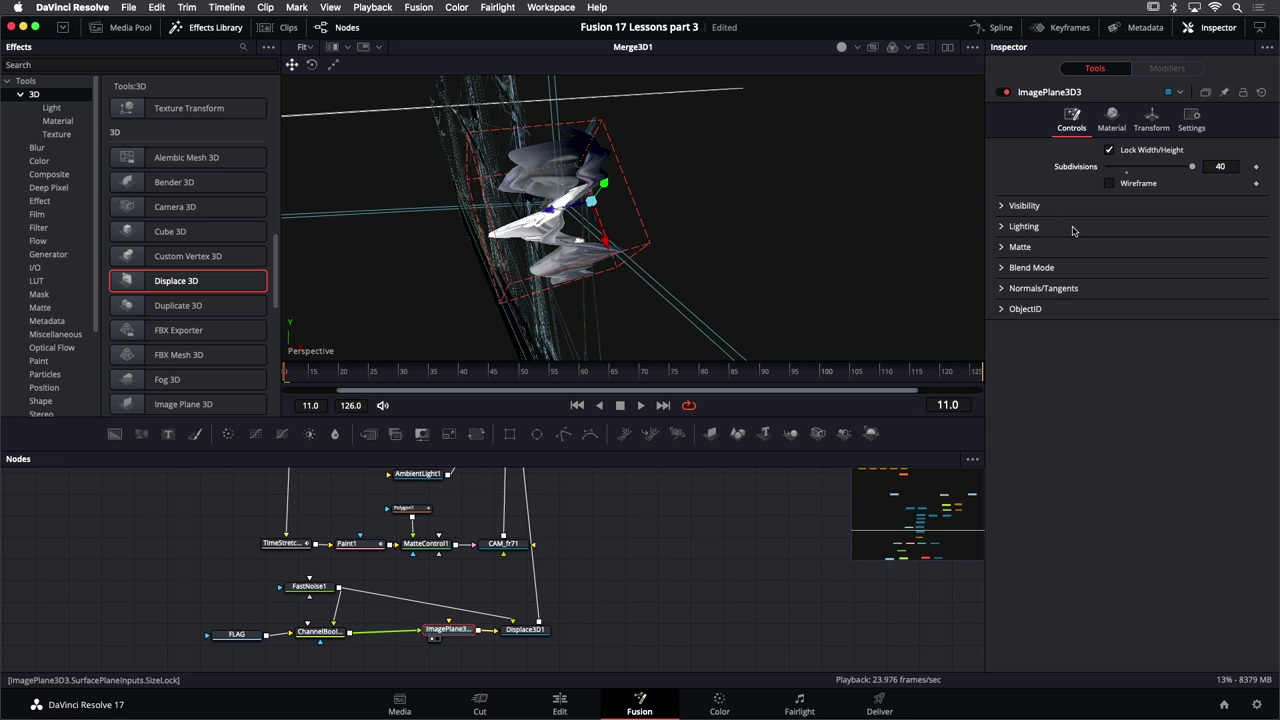
Lower Displace3D1's scale to 0.283 and orbit to check the flag's shape
click(520, 632)
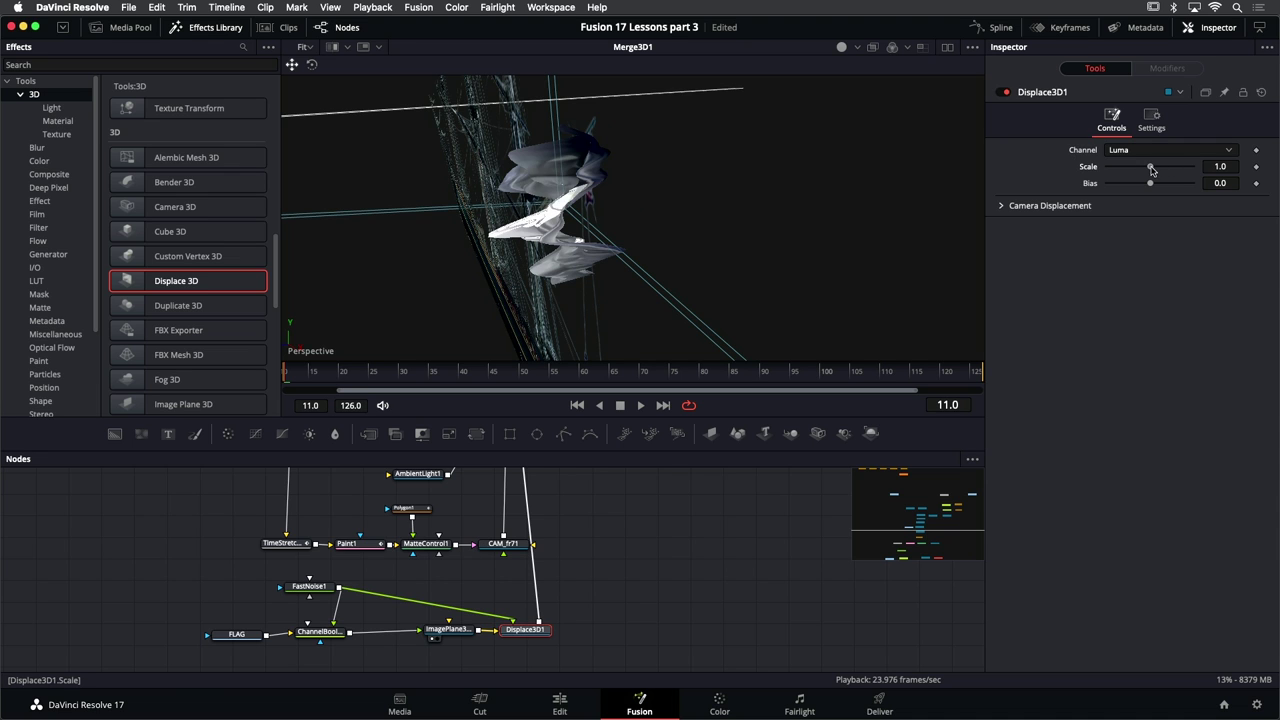
drag(1151, 170, 1138, 170)
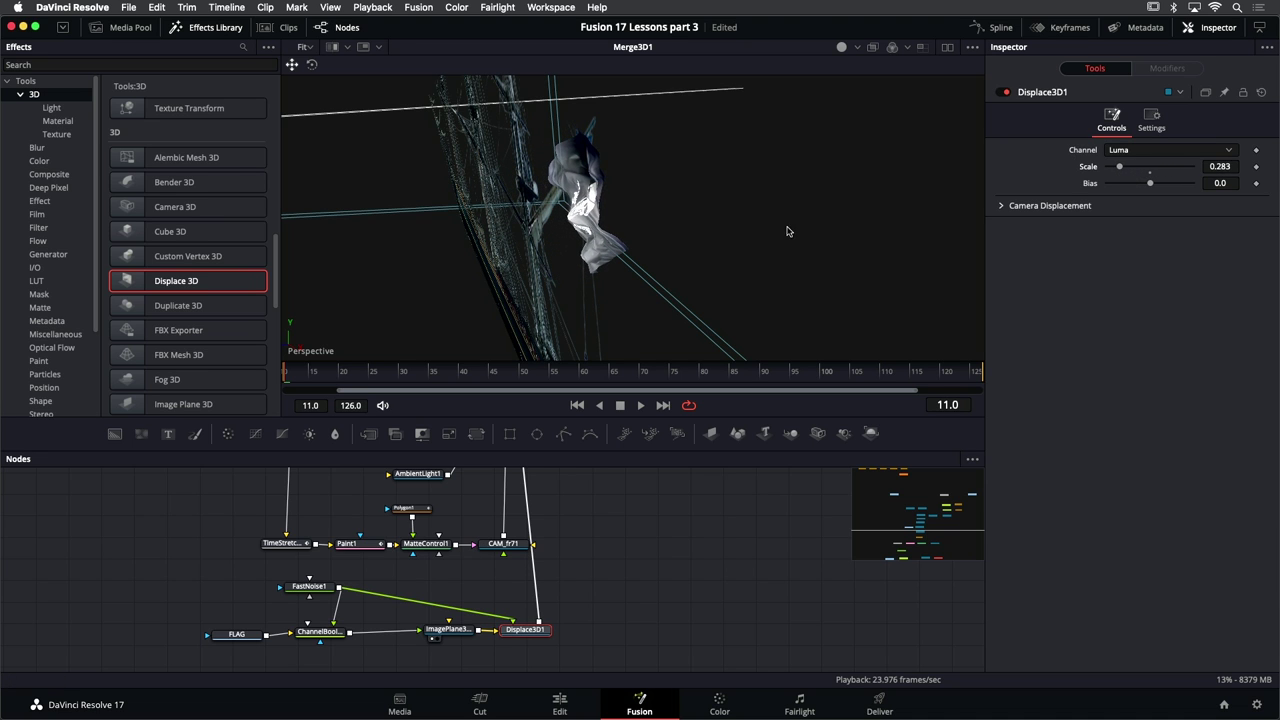
drag(787, 231, 768, 231)
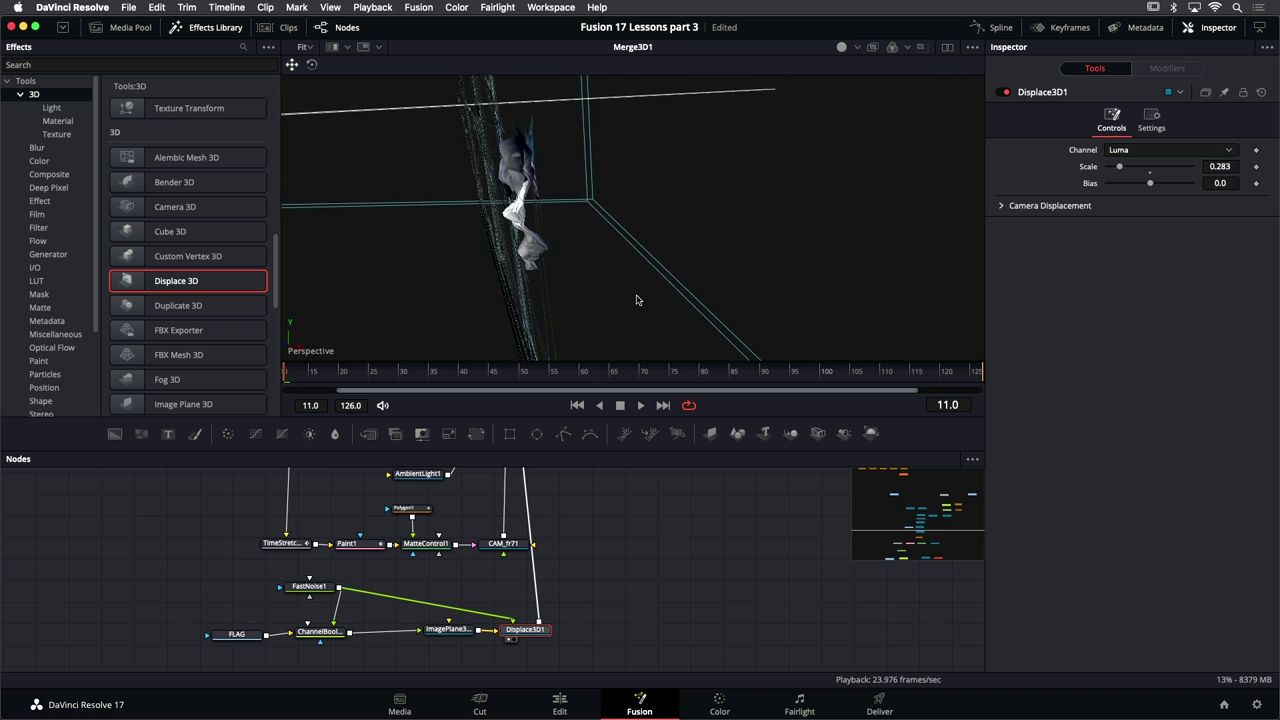
drag(636, 300, 648, 350)
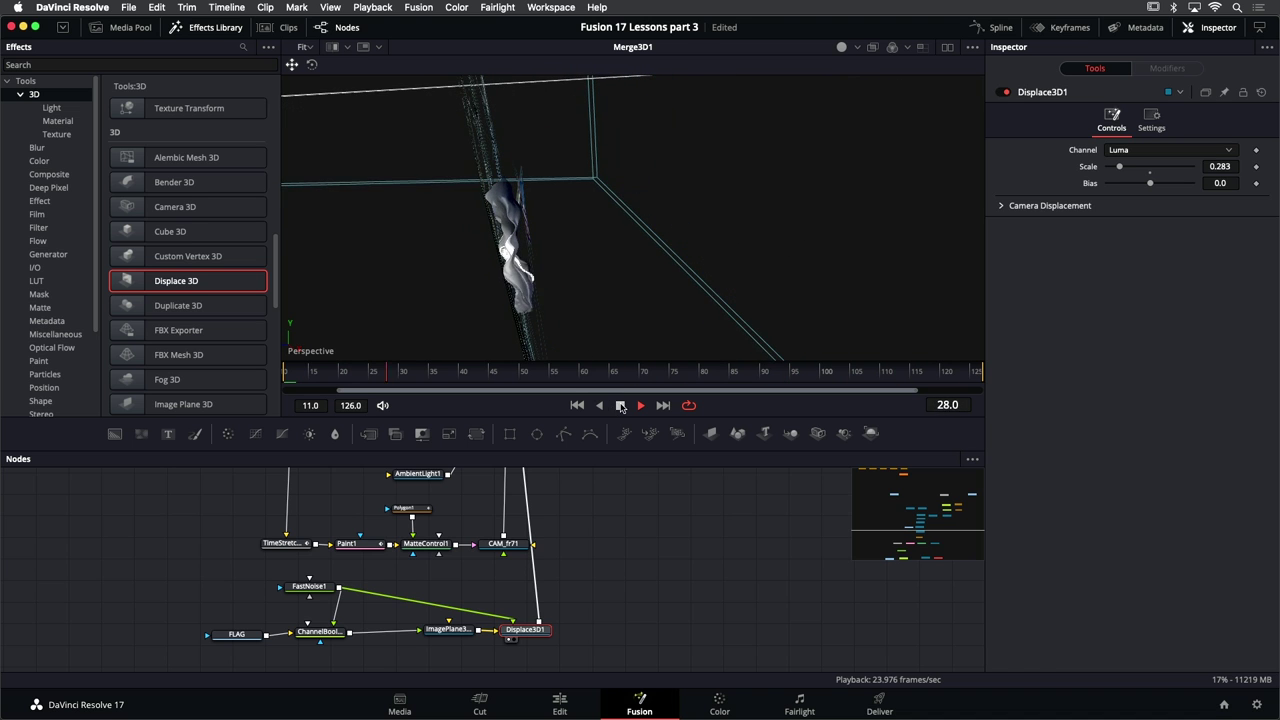
Play back the ripple, frame the flag on the mast, then view FastNoise1 alone
key(space)
drag(479, 210, 558, 178)
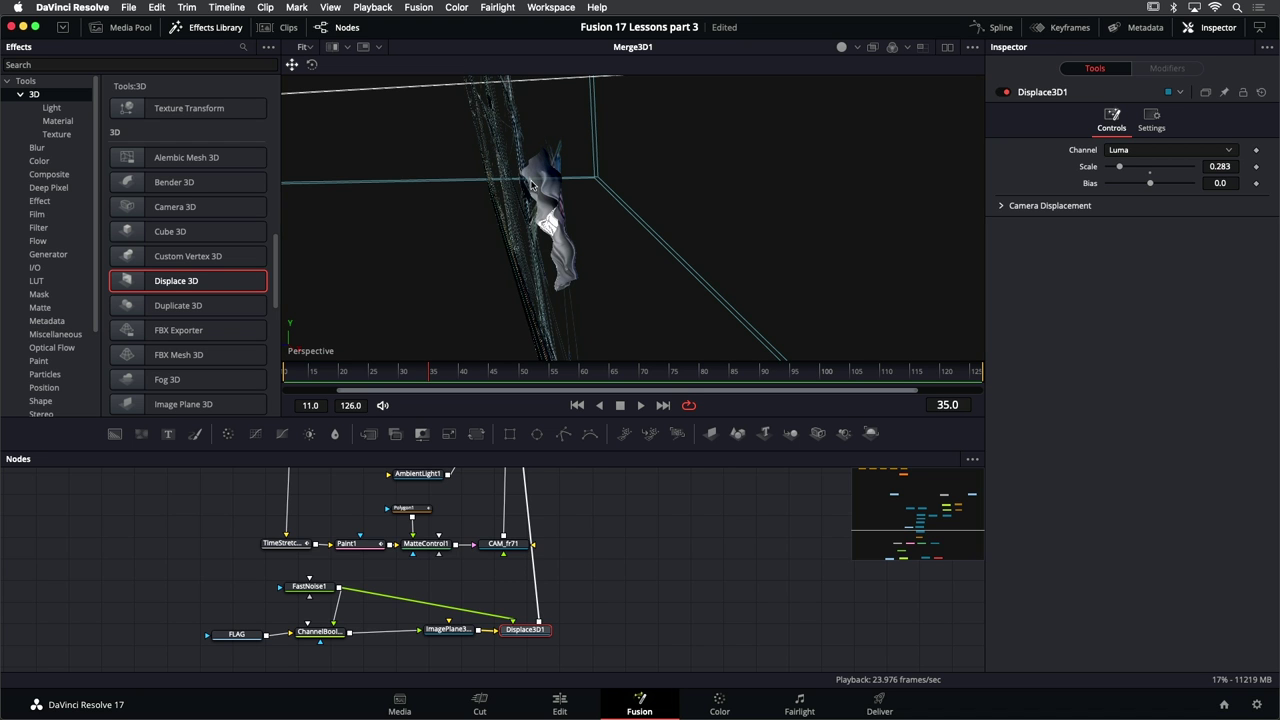
drag(566, 204, 510, 420)
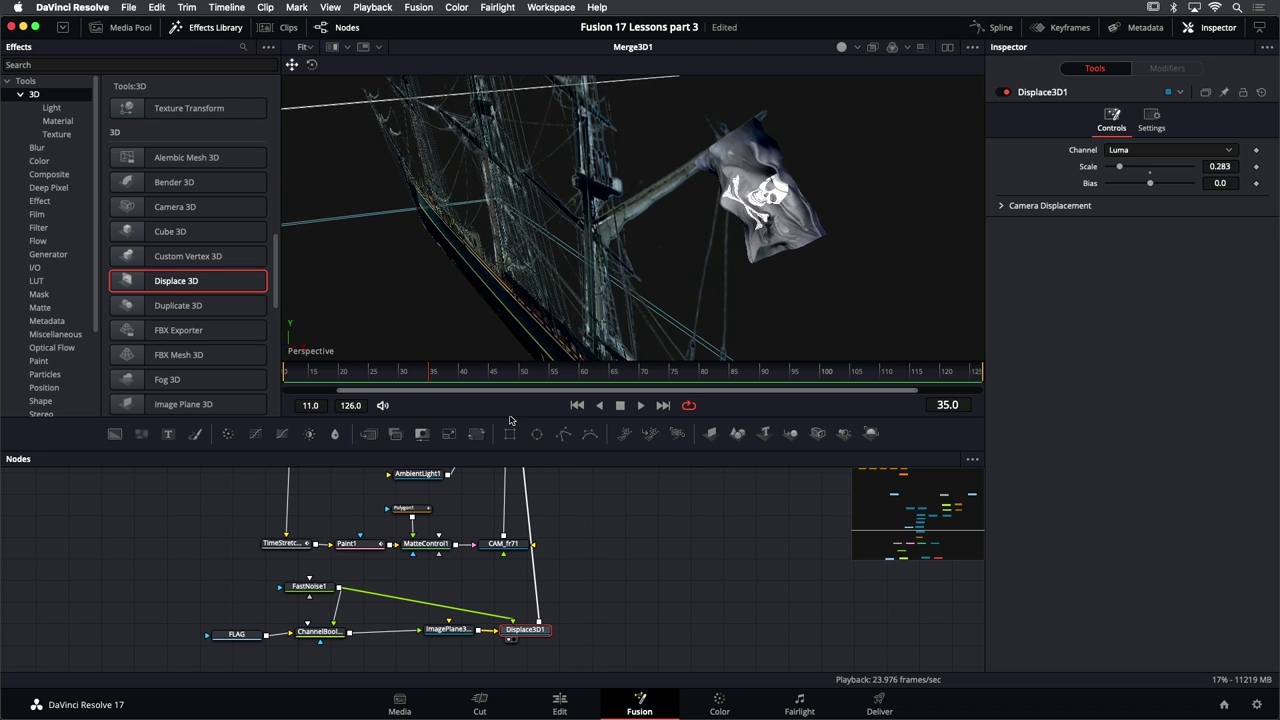
drag(309, 586, 665, 267)
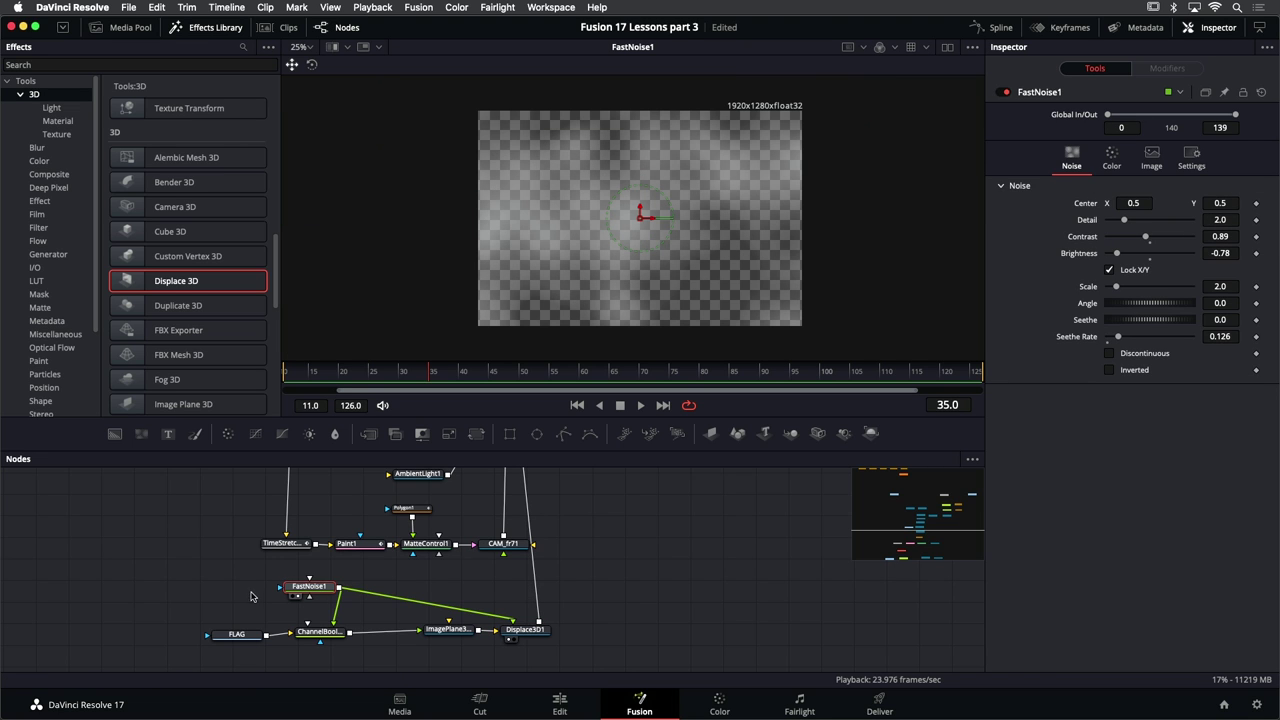
Add a Rectangle node (Rectangle3) and connect it as the mask for FastNoise1
key(shift+space)
text(redc)
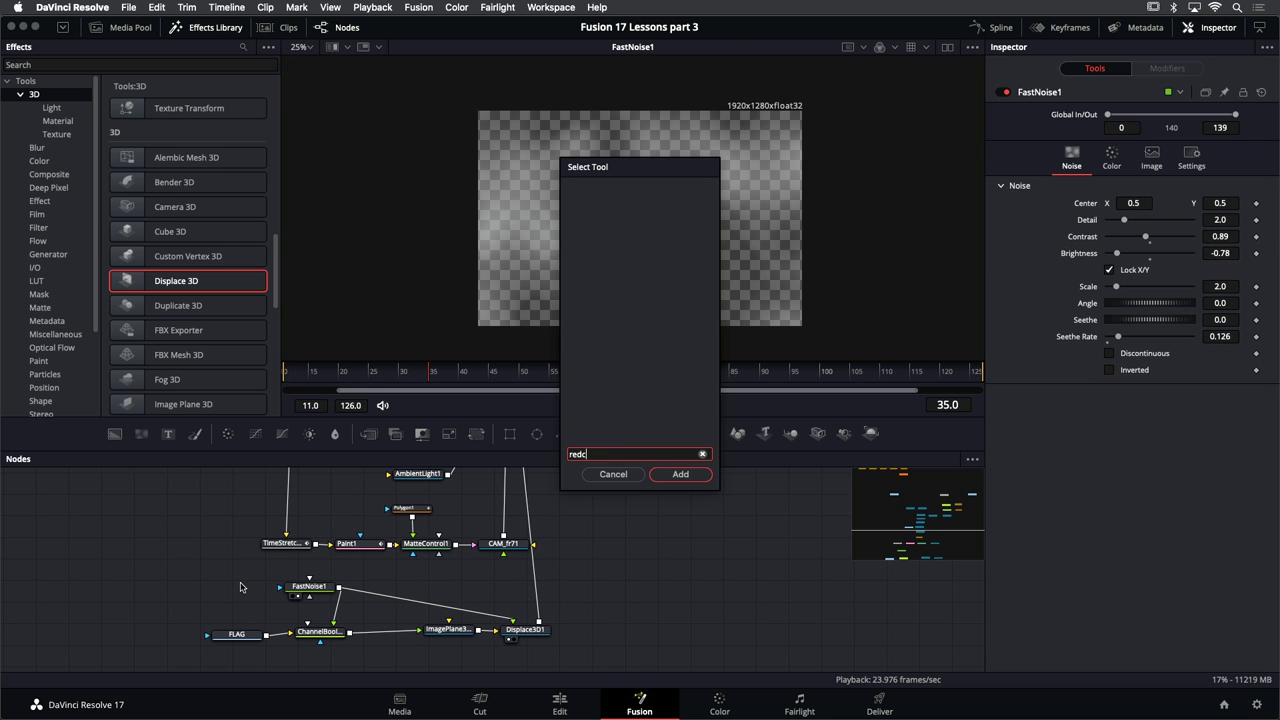
text(t)
key(BackSpace)
key(BackSpace)
key(BackSpace)
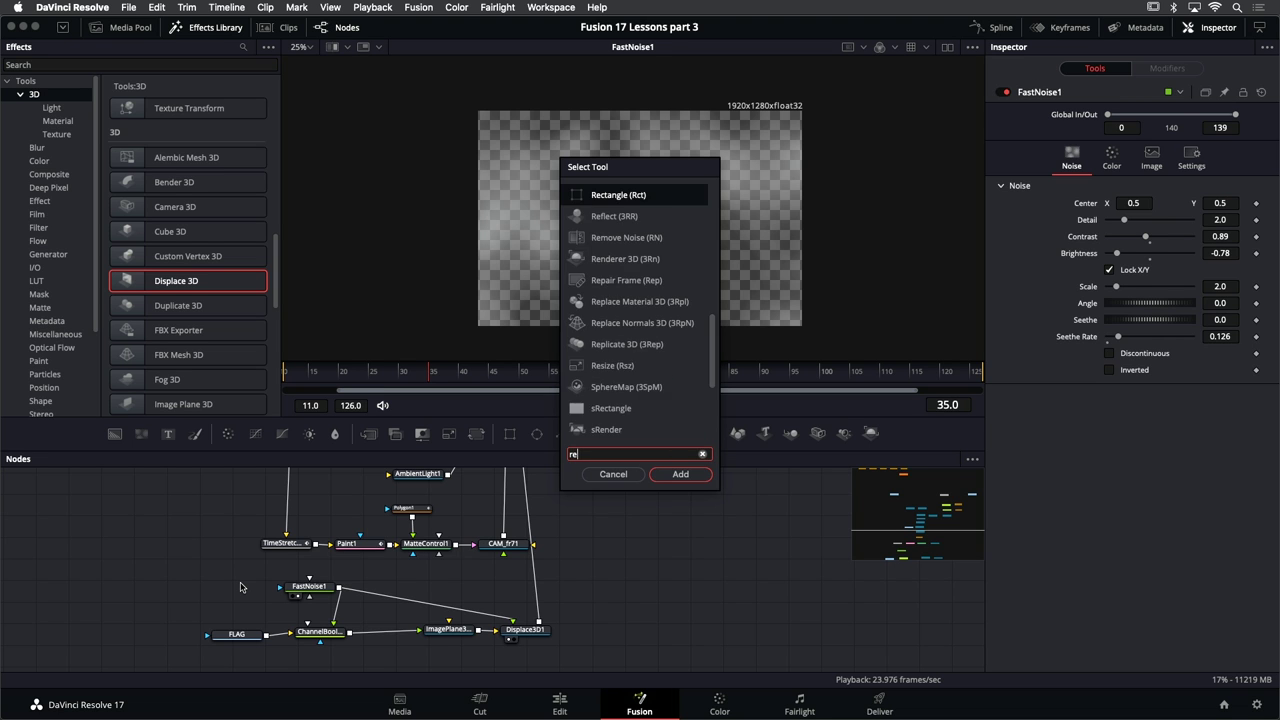
text(ct)
key(Return)
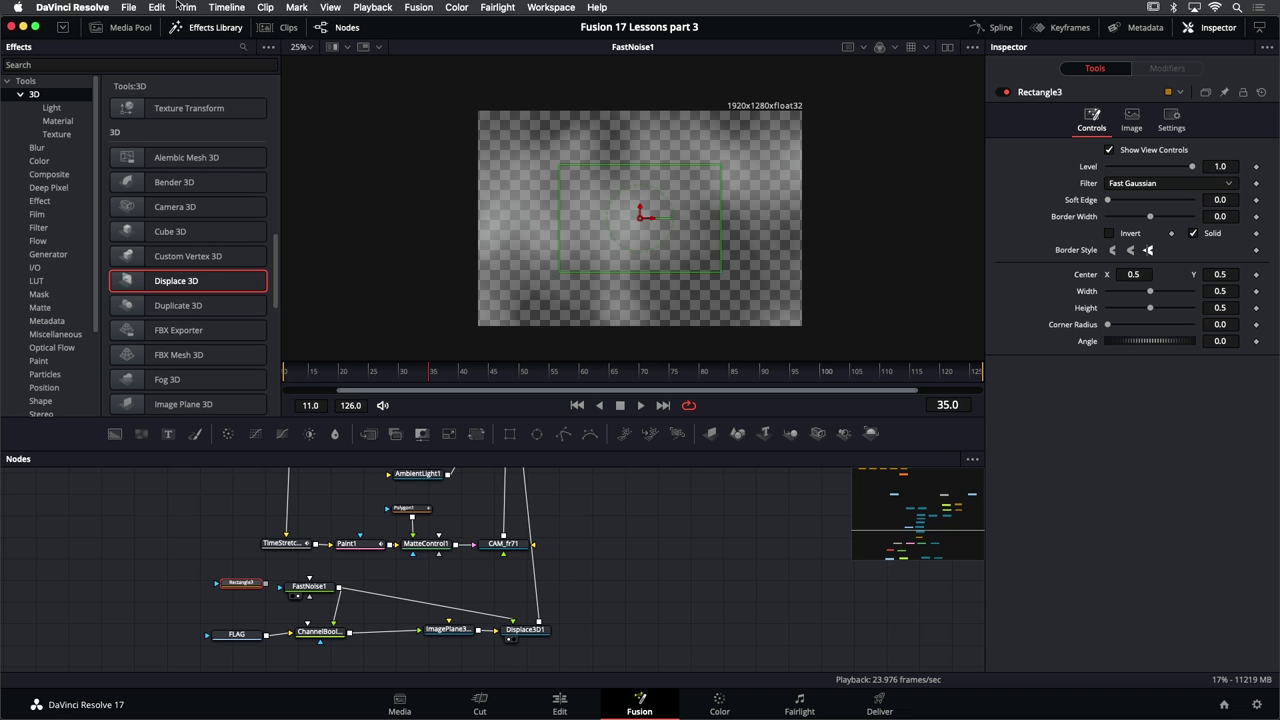
click(208, 33)
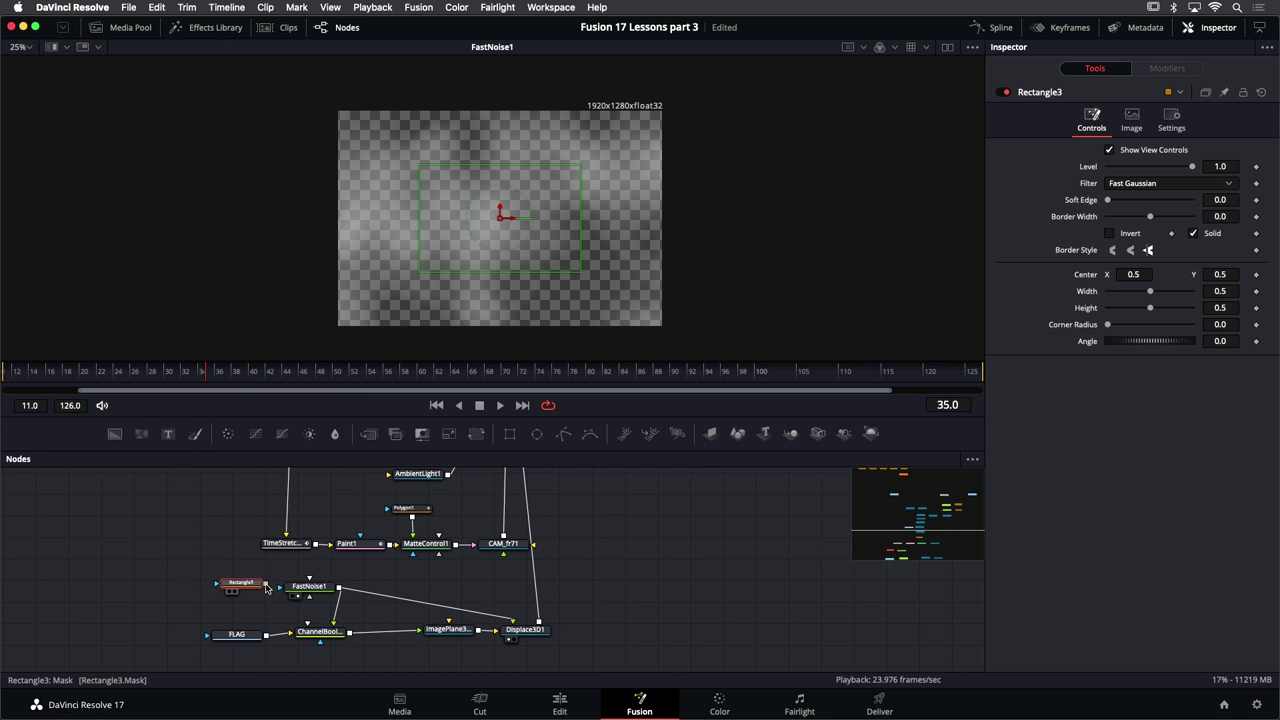
drag(267, 588, 305, 596)
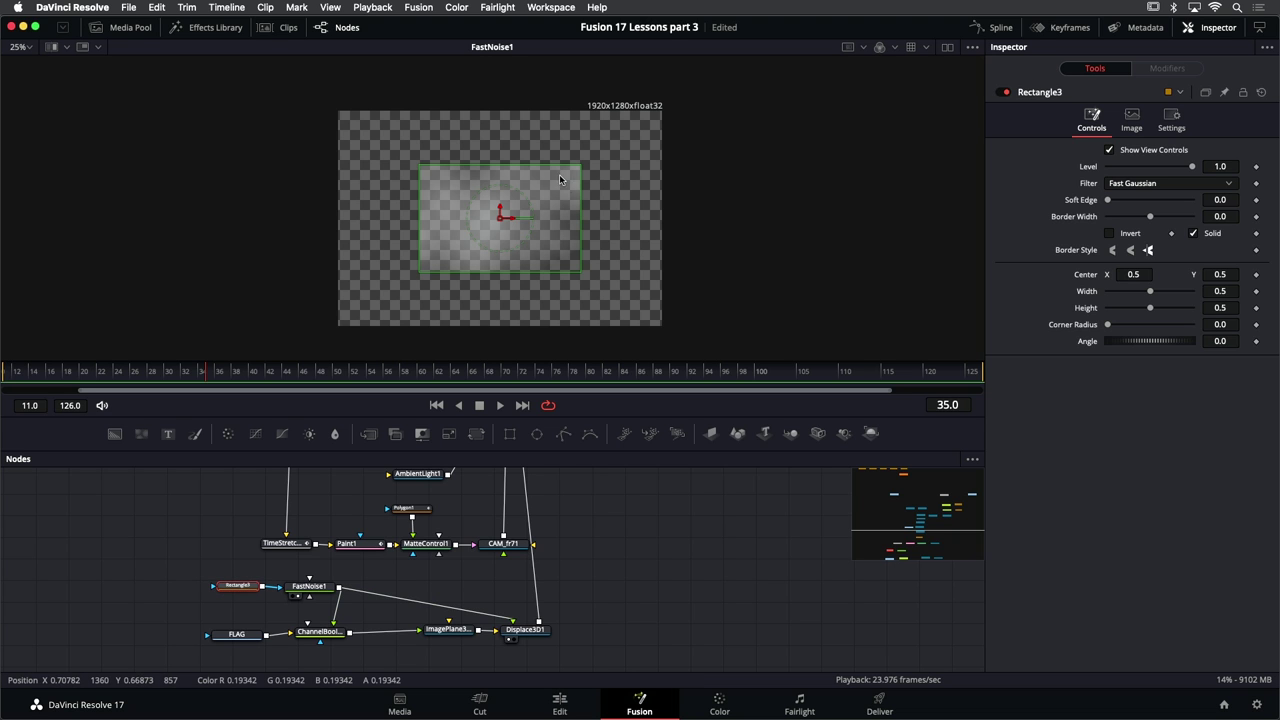
Size Rectangle3 to width 0.969, height 1.28, centre X 0.5926, soft edge ~0.08; view red channel
drag(541, 165, 568, 88)
drag(575, 143, 657, 210)
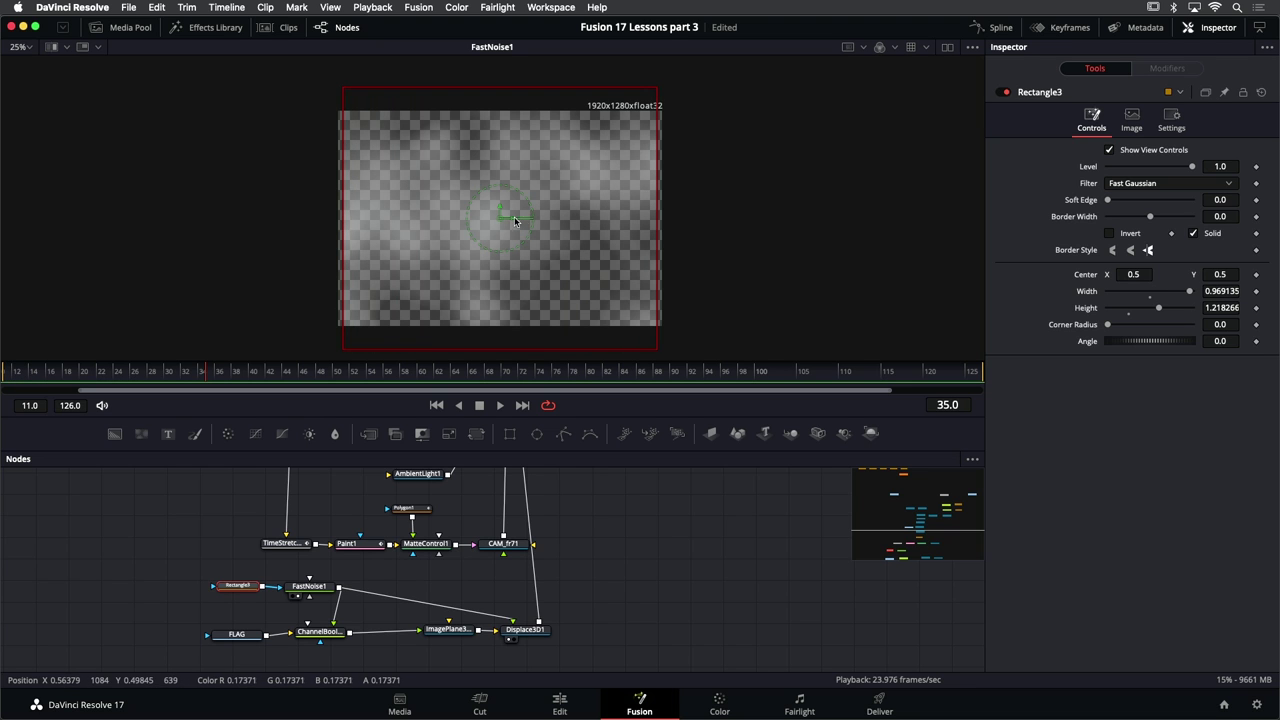
drag(514, 216, 554, 216)
drag(587, 91, 587, 81)
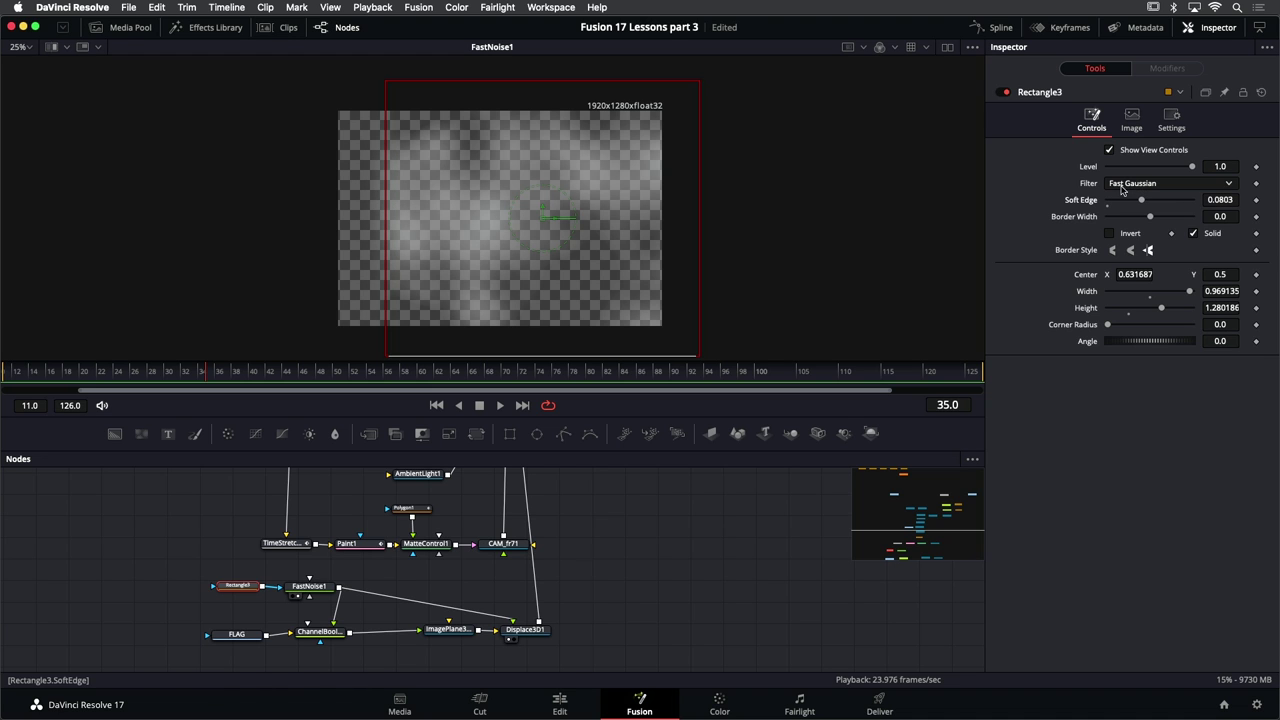
drag(553, 222, 540, 214)
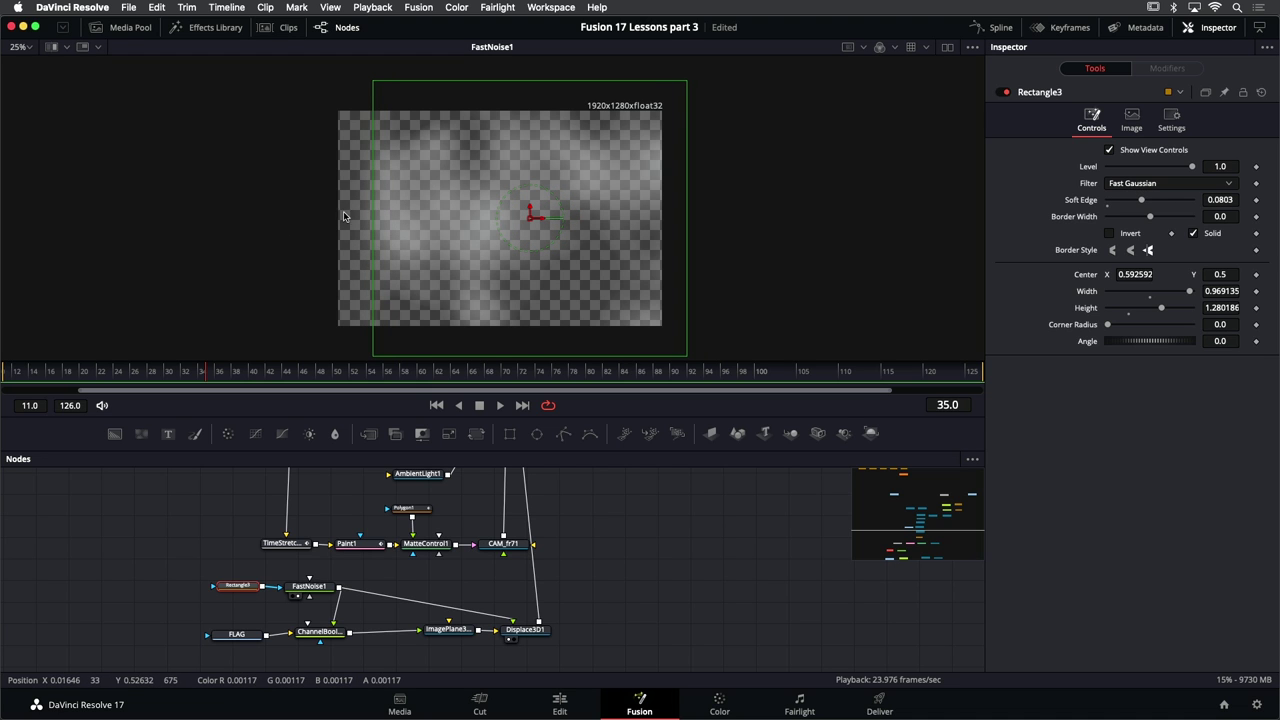
scroll(359, 214, left, 2)
key(r)
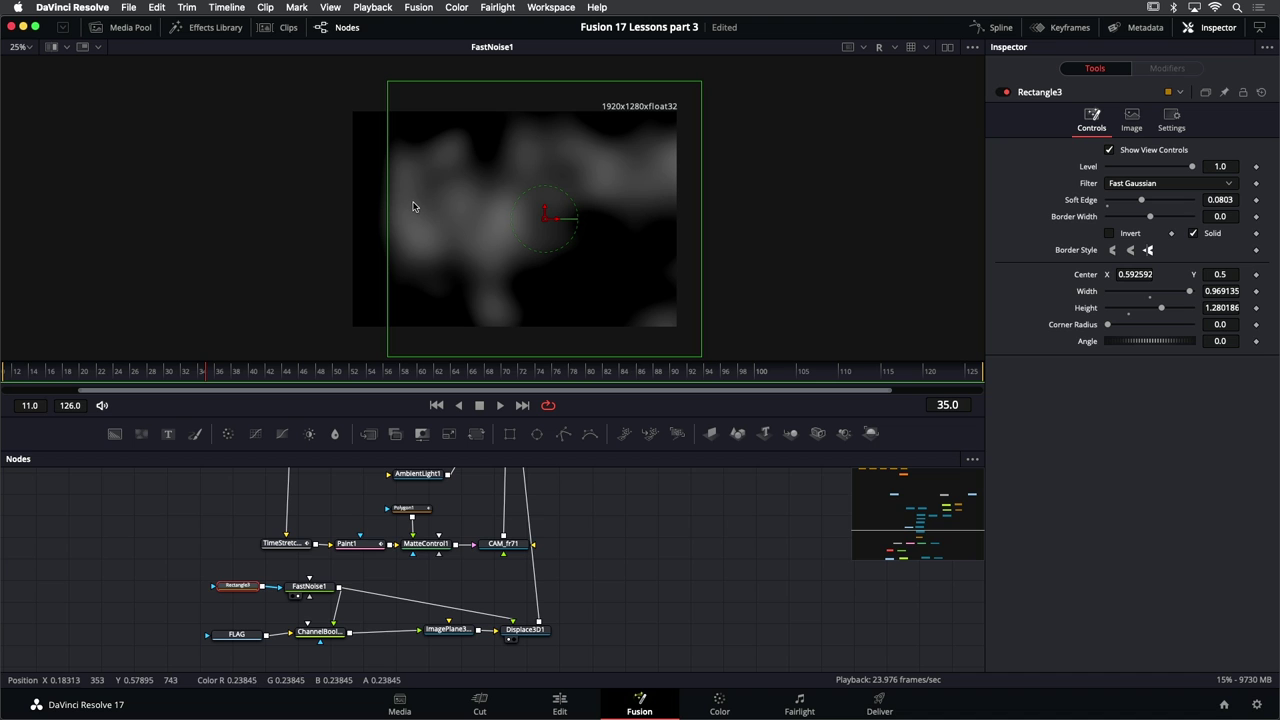
scroll(588, 575, up, 5)
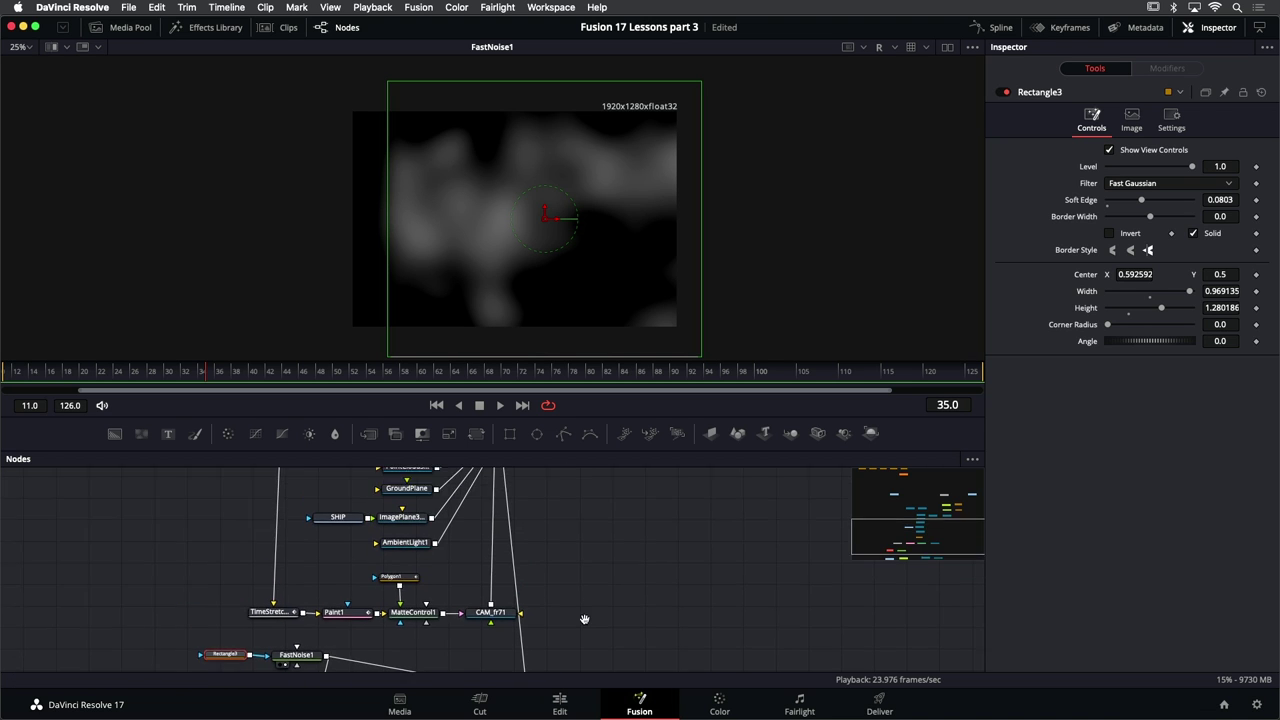
View Merge3D1's ship scene, orbit around the flag, and play the animation back from the start
click(476, 537)
key(1)
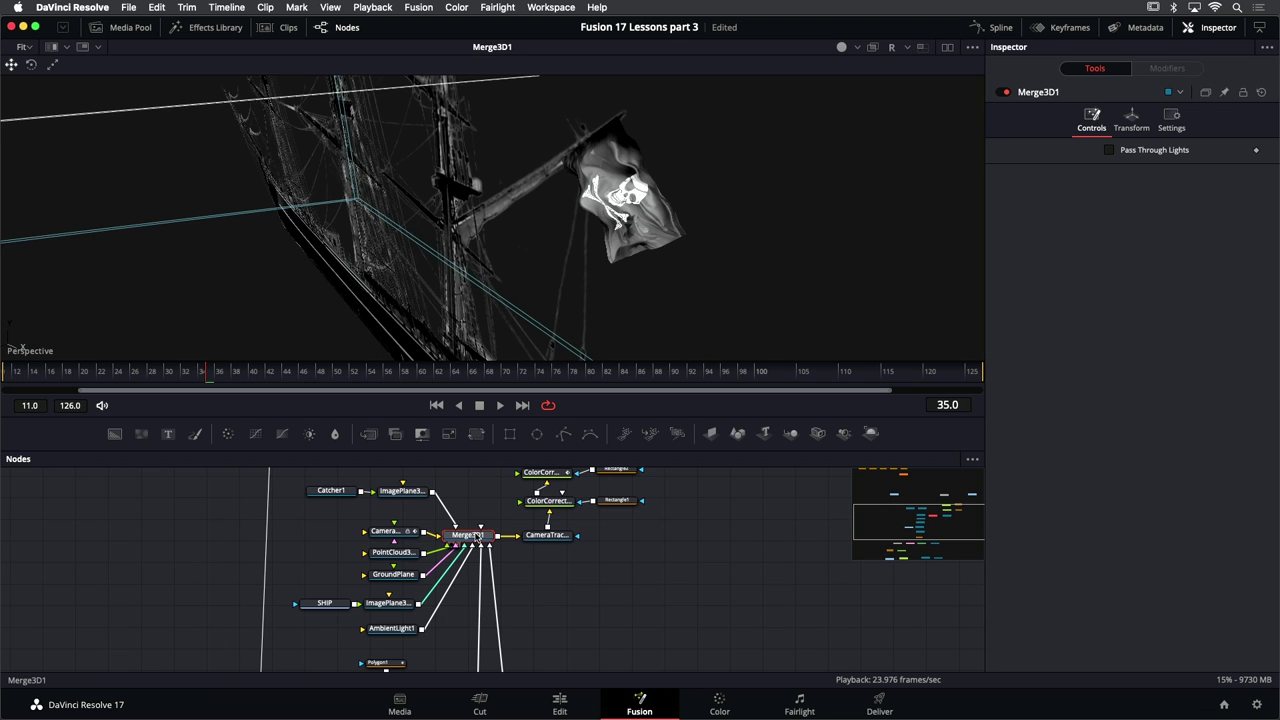
drag(708, 187, 554, 204)
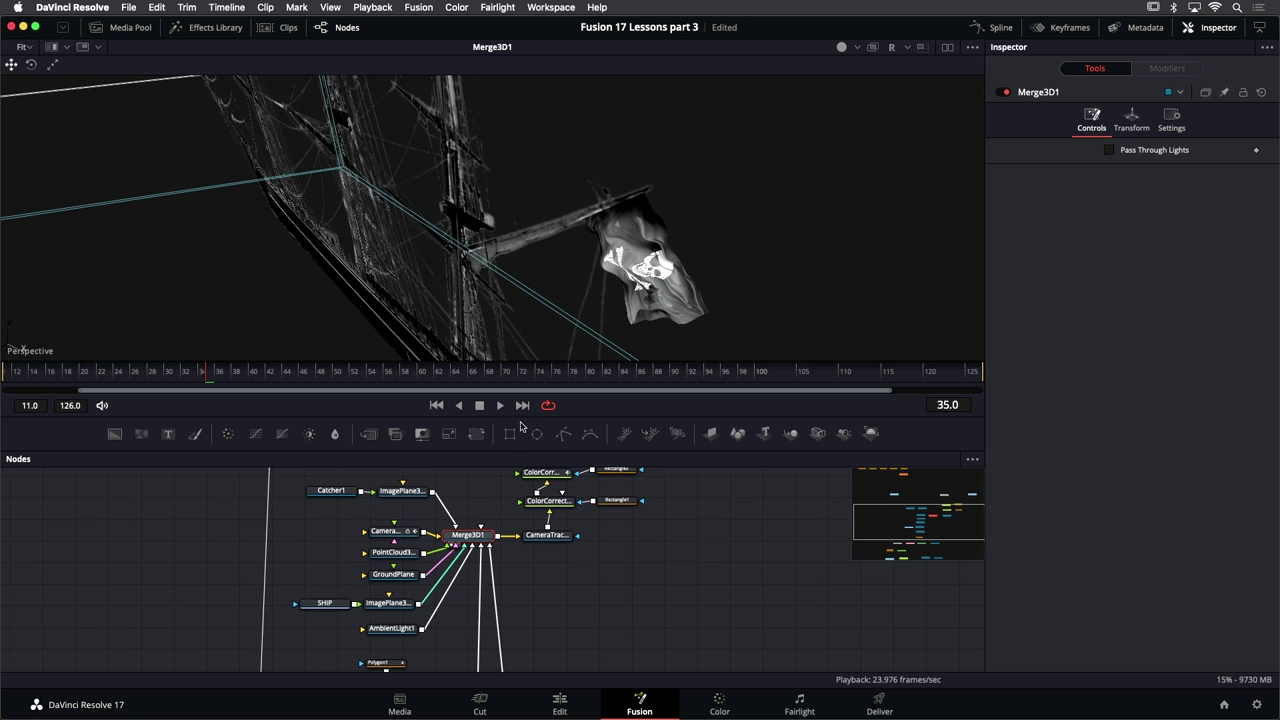
click(501, 406)
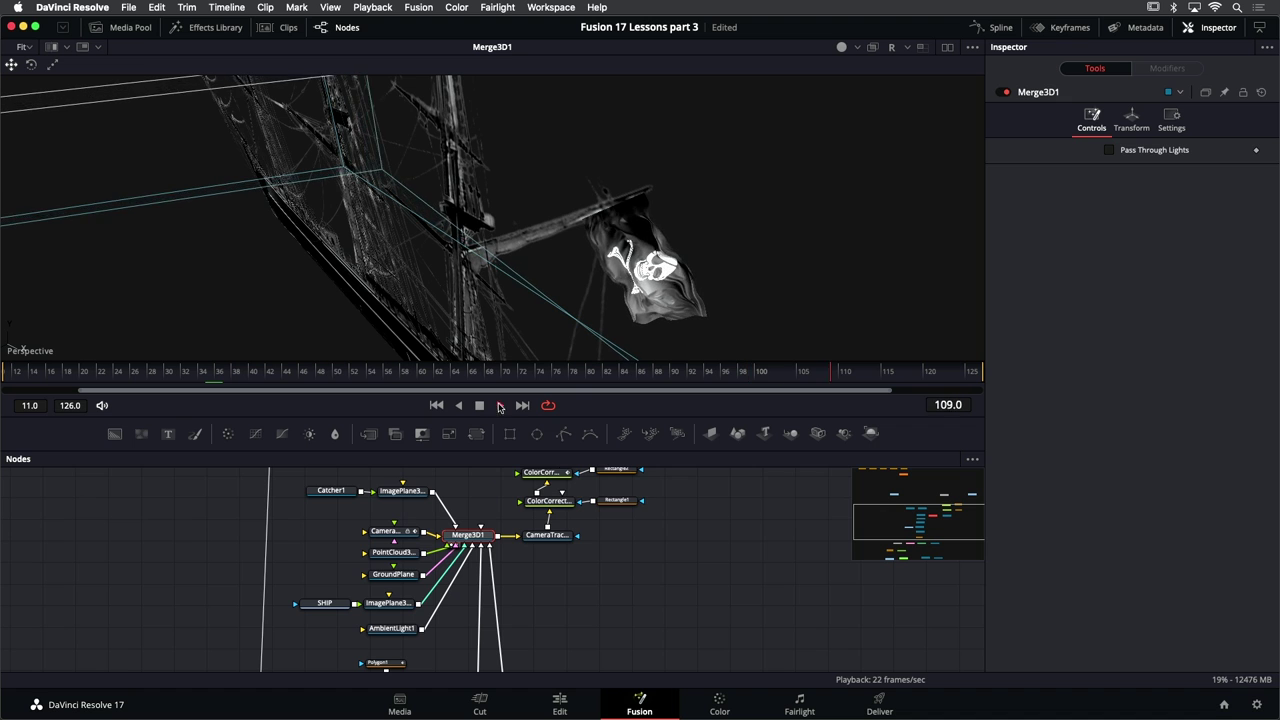
click(437, 404)
scroll(289, 571, down, 8)
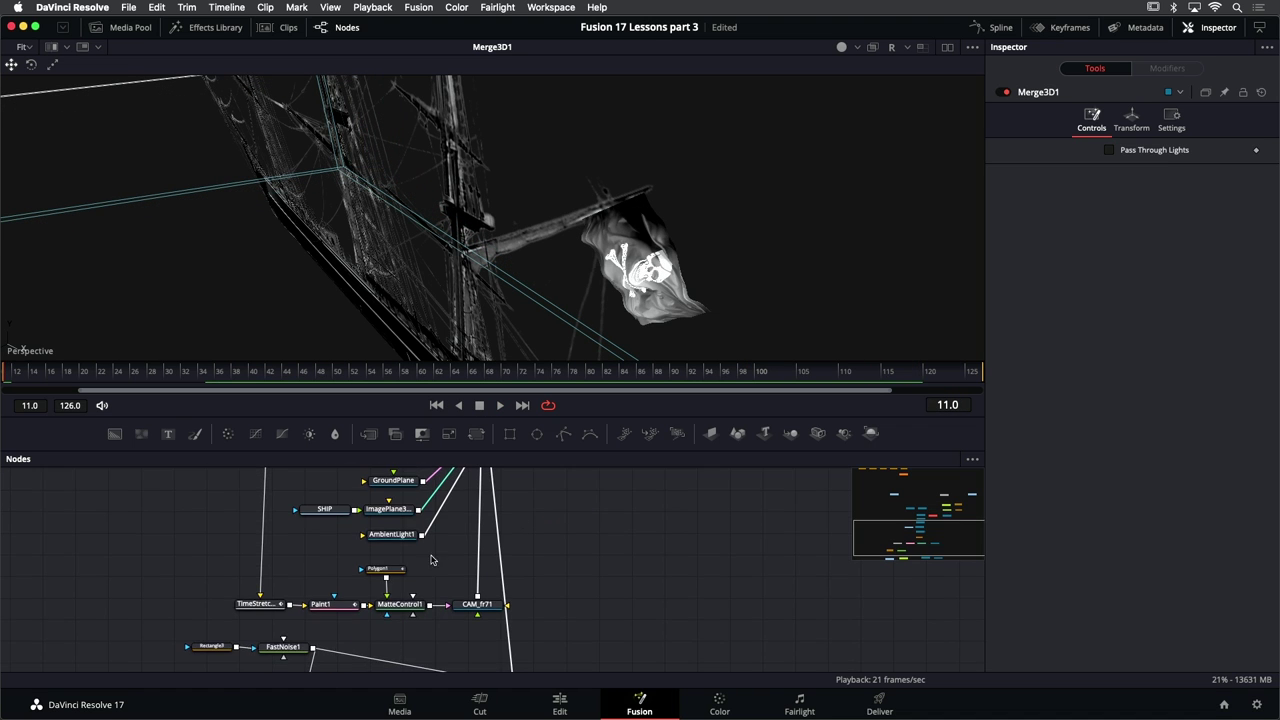
Load FastNoise1 into the viewer and select Rectangle3 for editing
click(285, 561)
key(1)
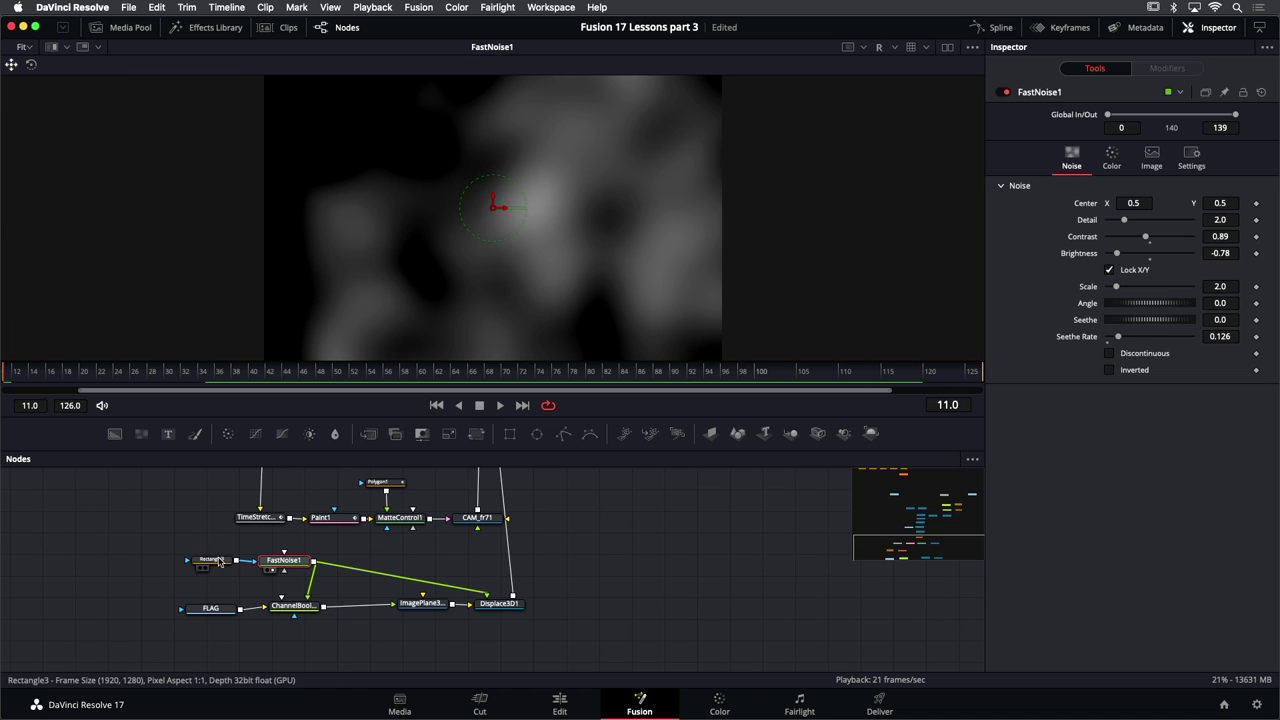
click(220, 560)
scroll(479, 280, down, 3)
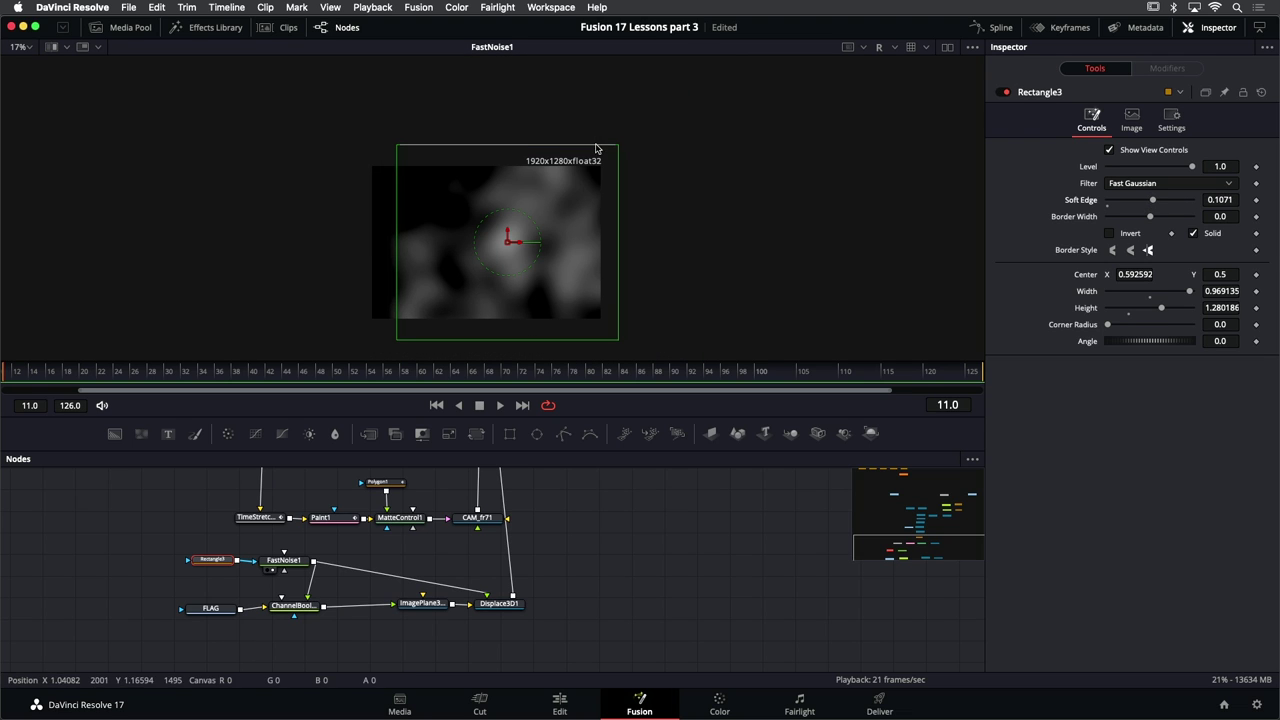
Grow Rectangle3 to width 1.115, height 1.568, centre X 0.6596, soft edge 0.1071; reselect Merge3D1
drag(594, 145, 595, 123)
drag(619, 217, 635, 216)
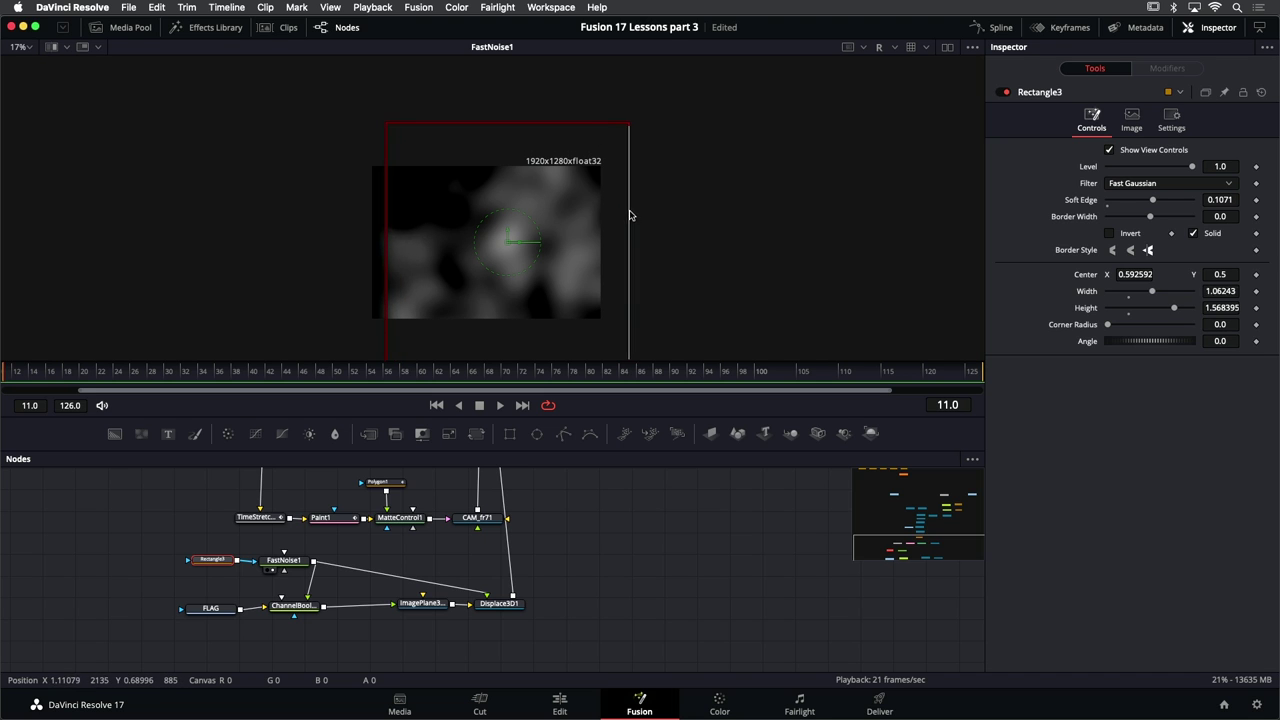
drag(519, 243, 534, 242)
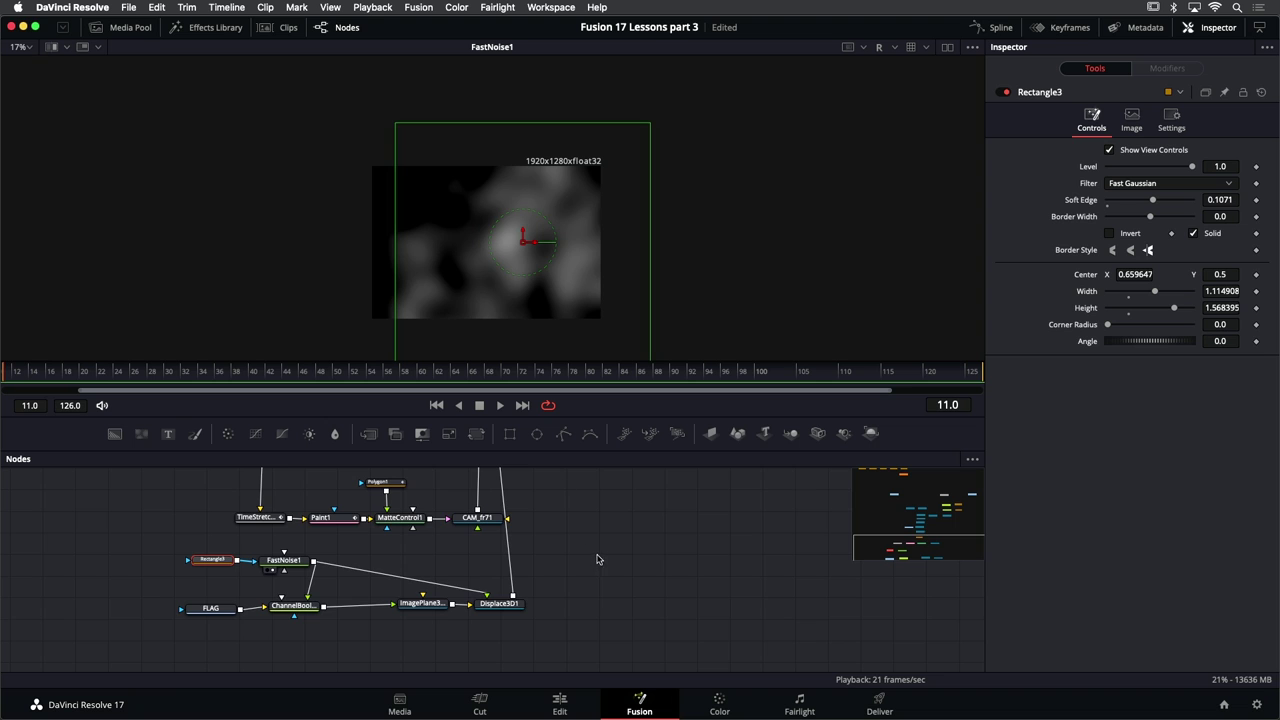
scroll(597, 559, up, 5)
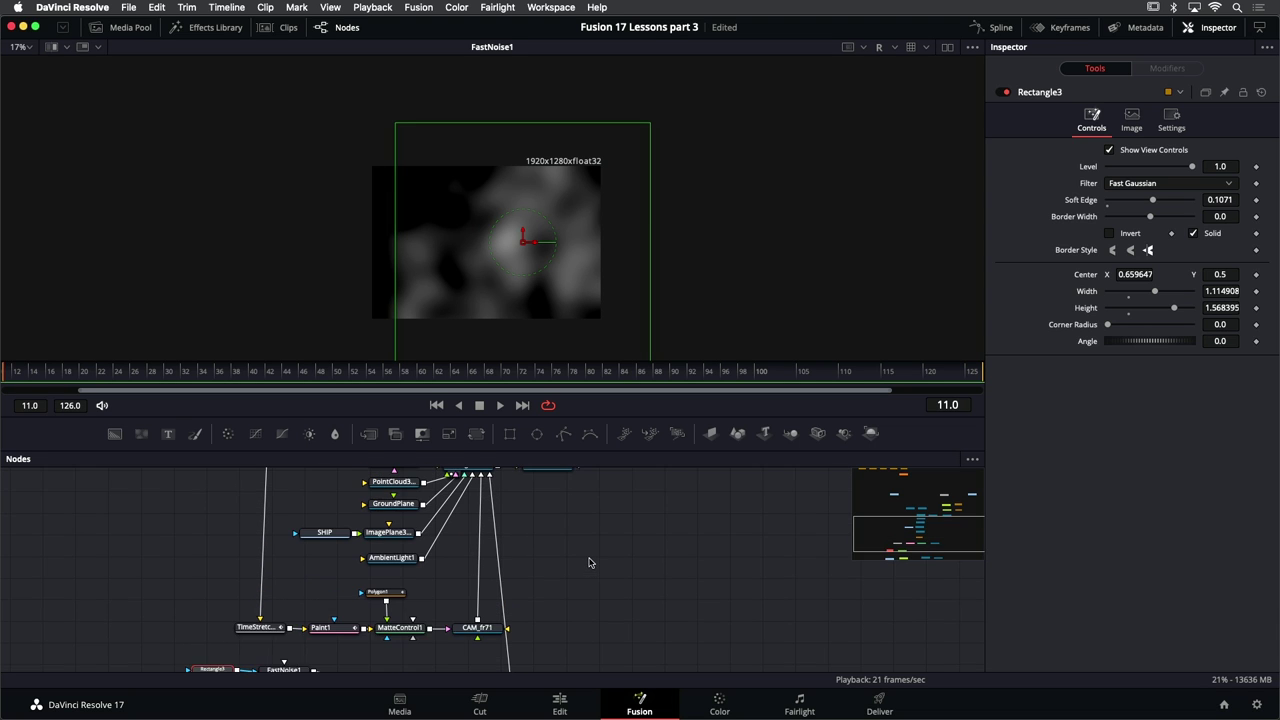
scroll(589, 562, up, 2)
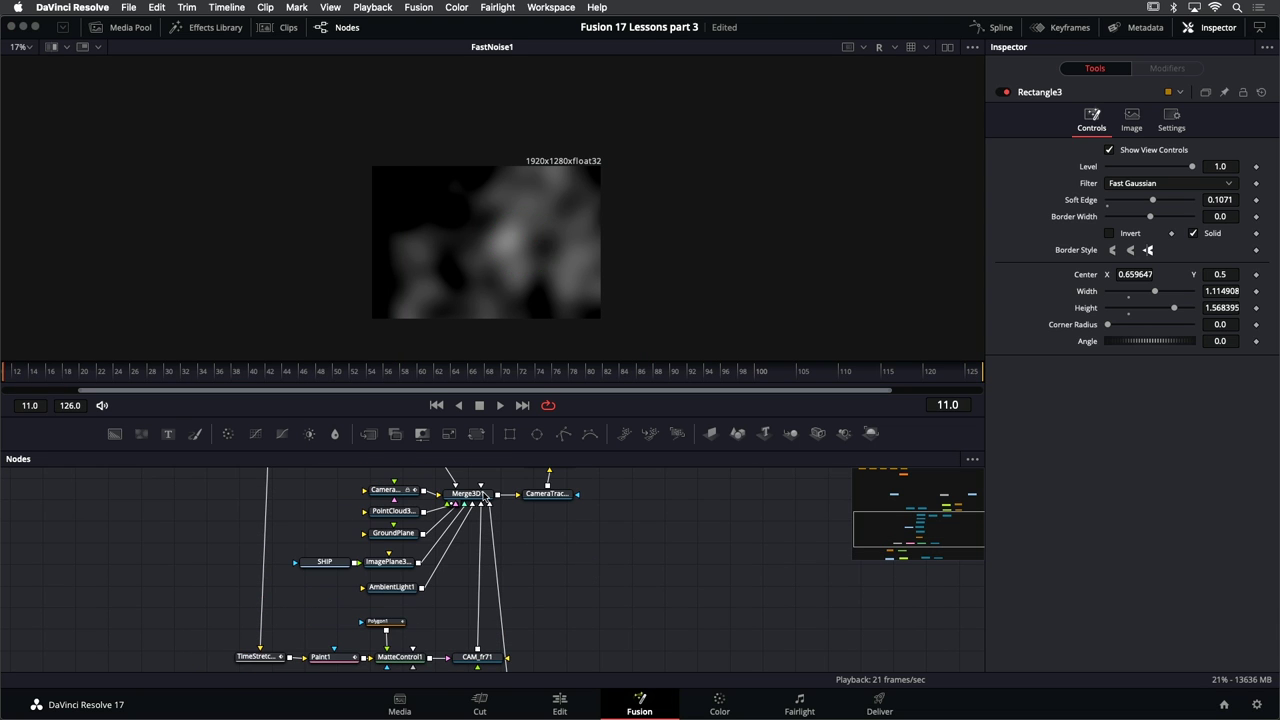
click(484, 496)
Play Merge3D1's 3D flag scene through to frame 126 and pan the Nodes view up to Merge1
key(1)
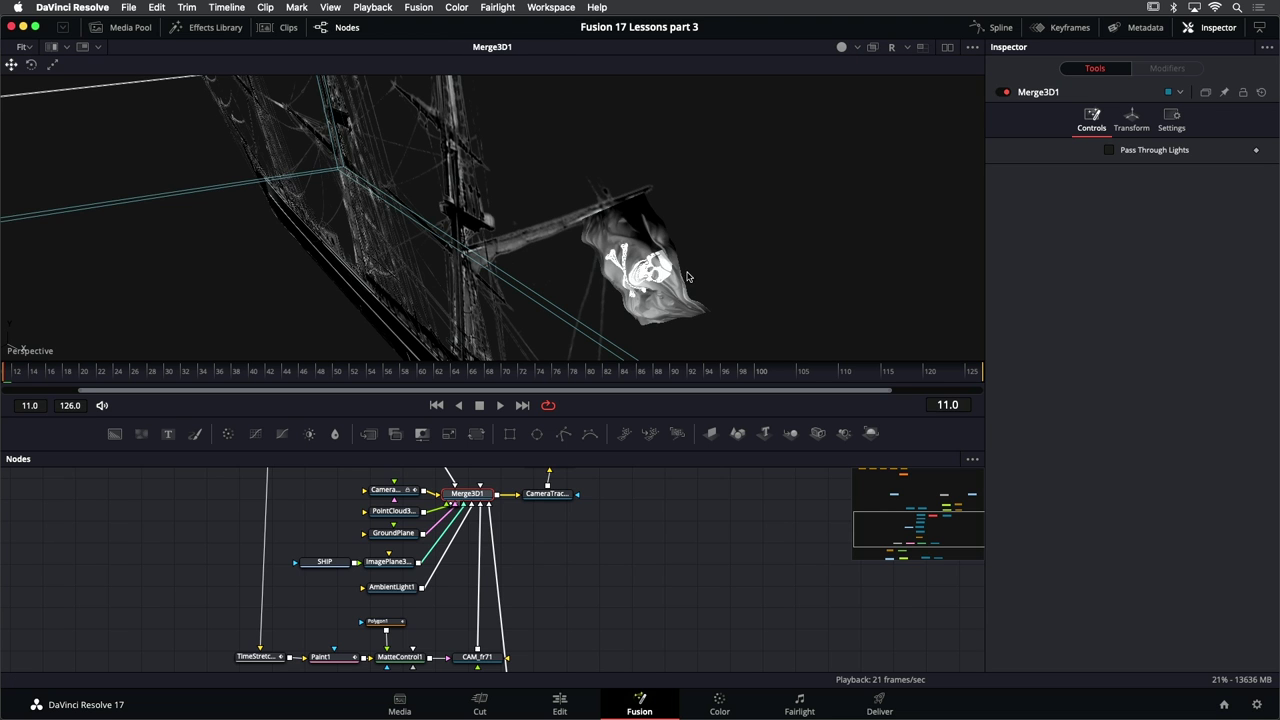
click(499, 406)
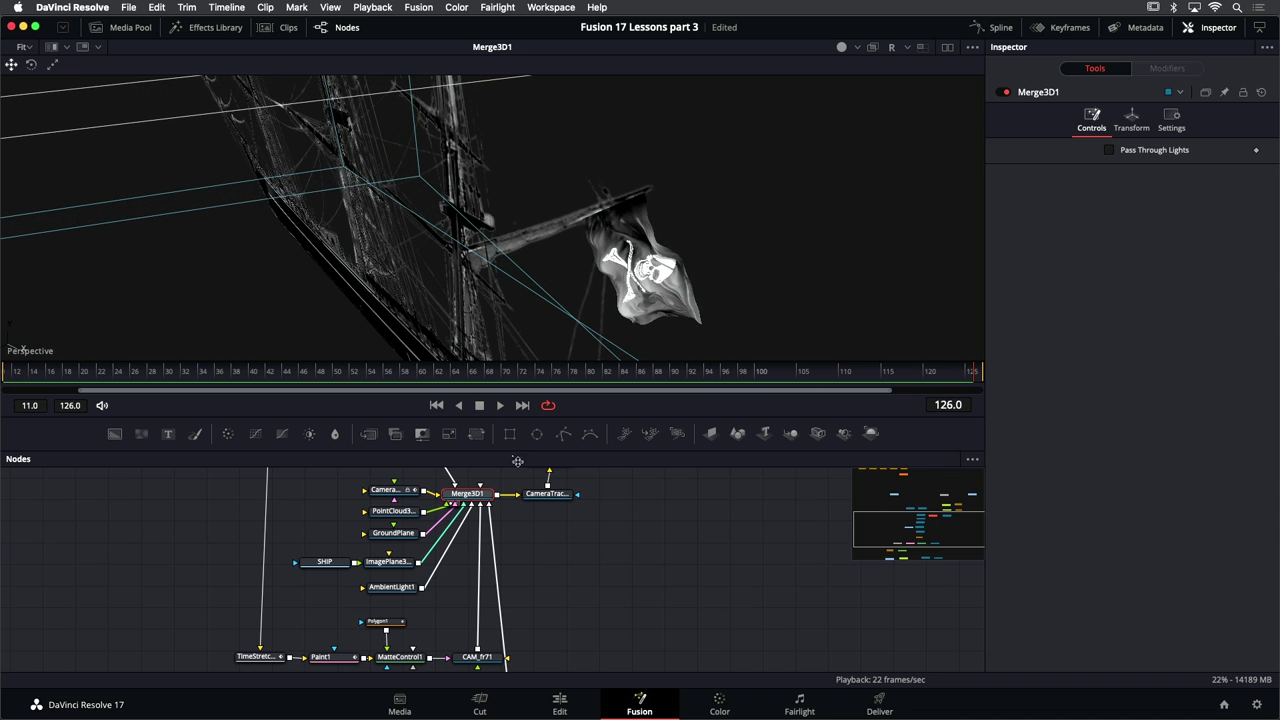
scroll(659, 496, up, 3)
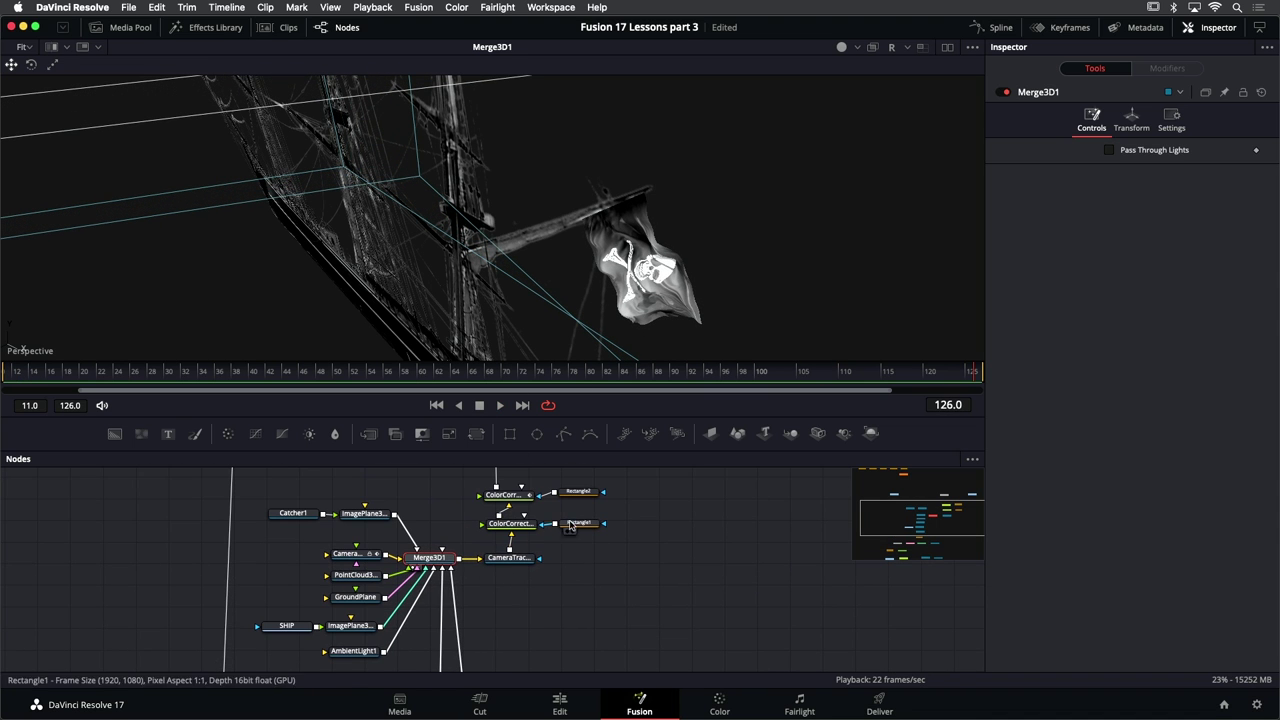
scroll(573, 577, up, 5)
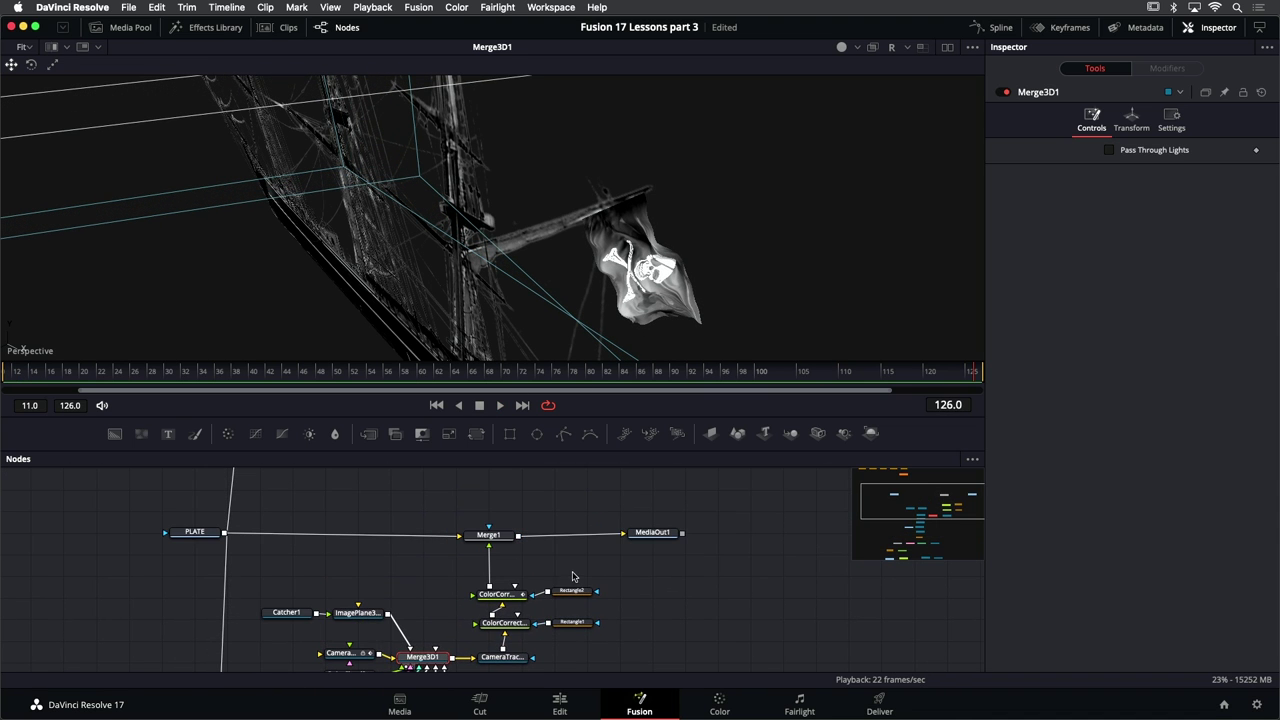
View the Merge1 beach composite, zoom in on the ship's flag, then go to the Edit page
click(489, 535)
key(1)
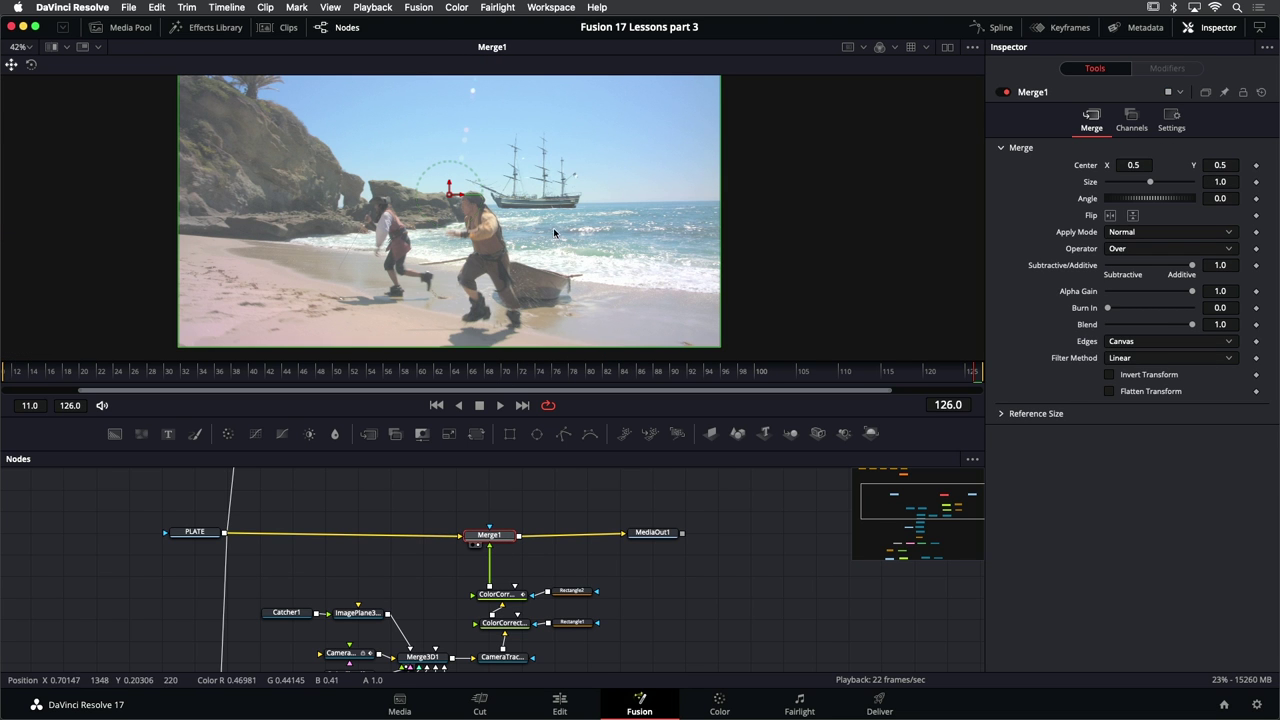
scroll(587, 187, up, 10)
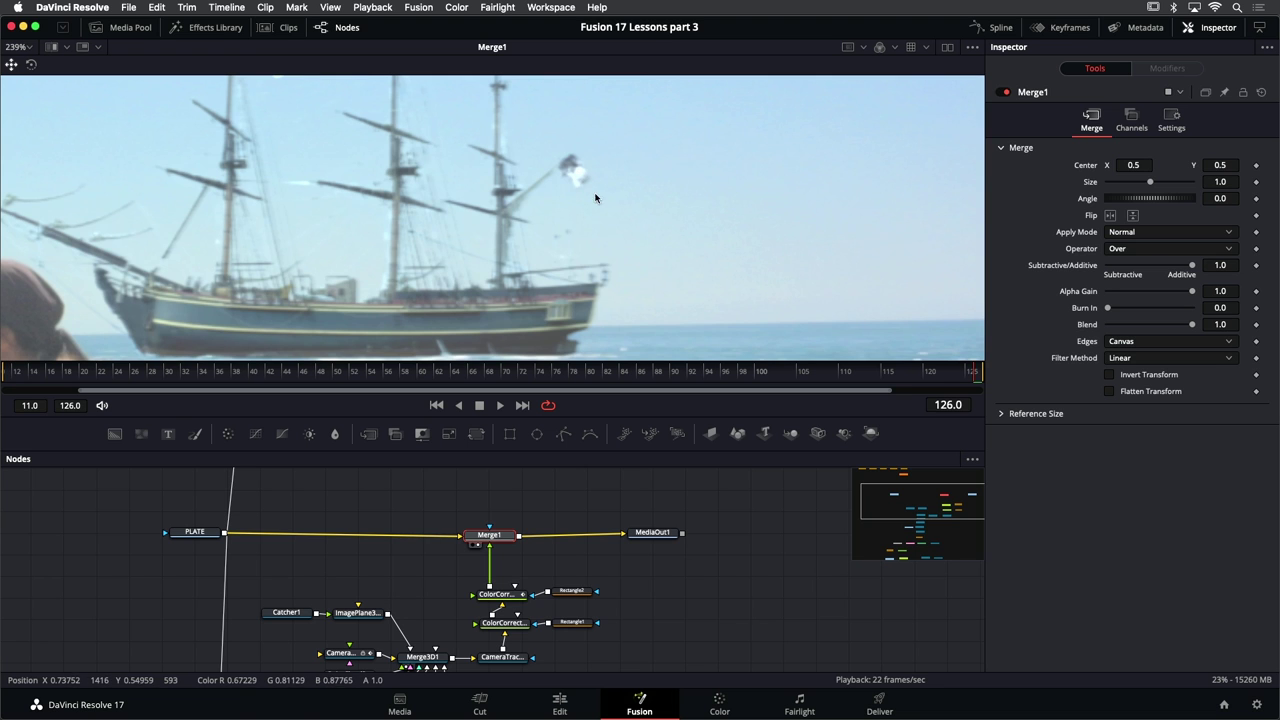
scroll(595, 198, down, 4)
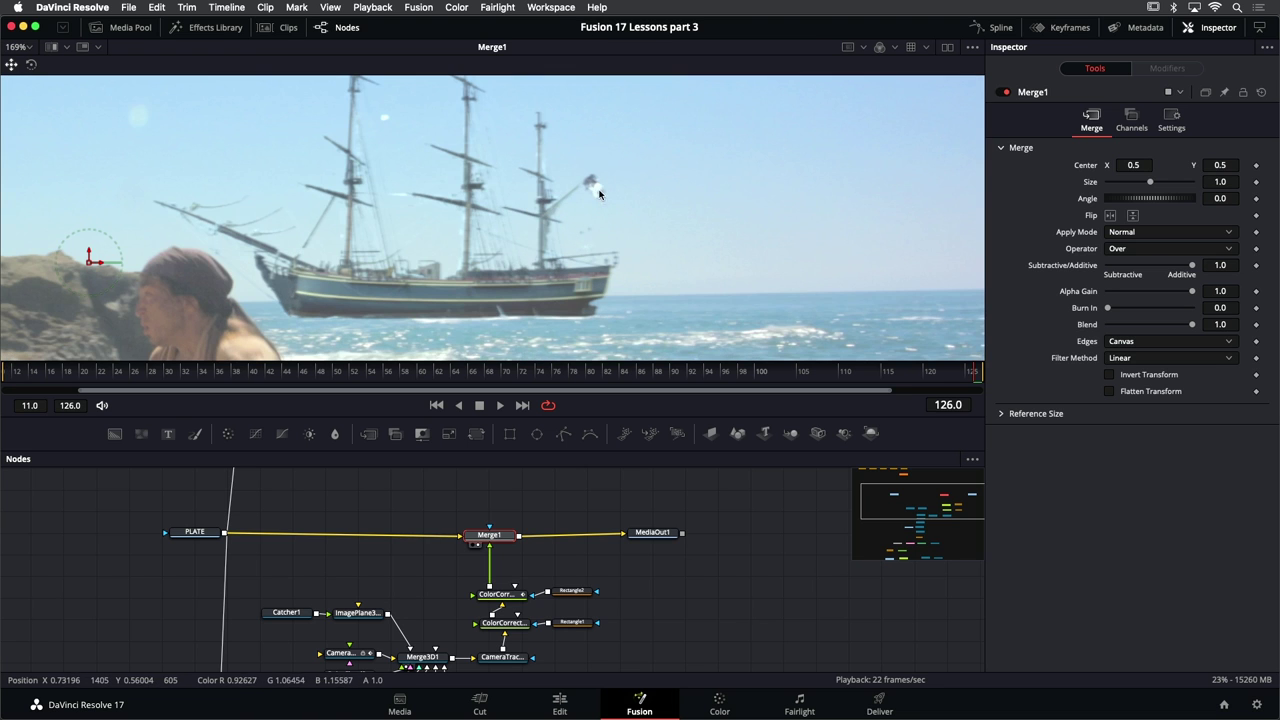
scroll(623, 232, down, 6)
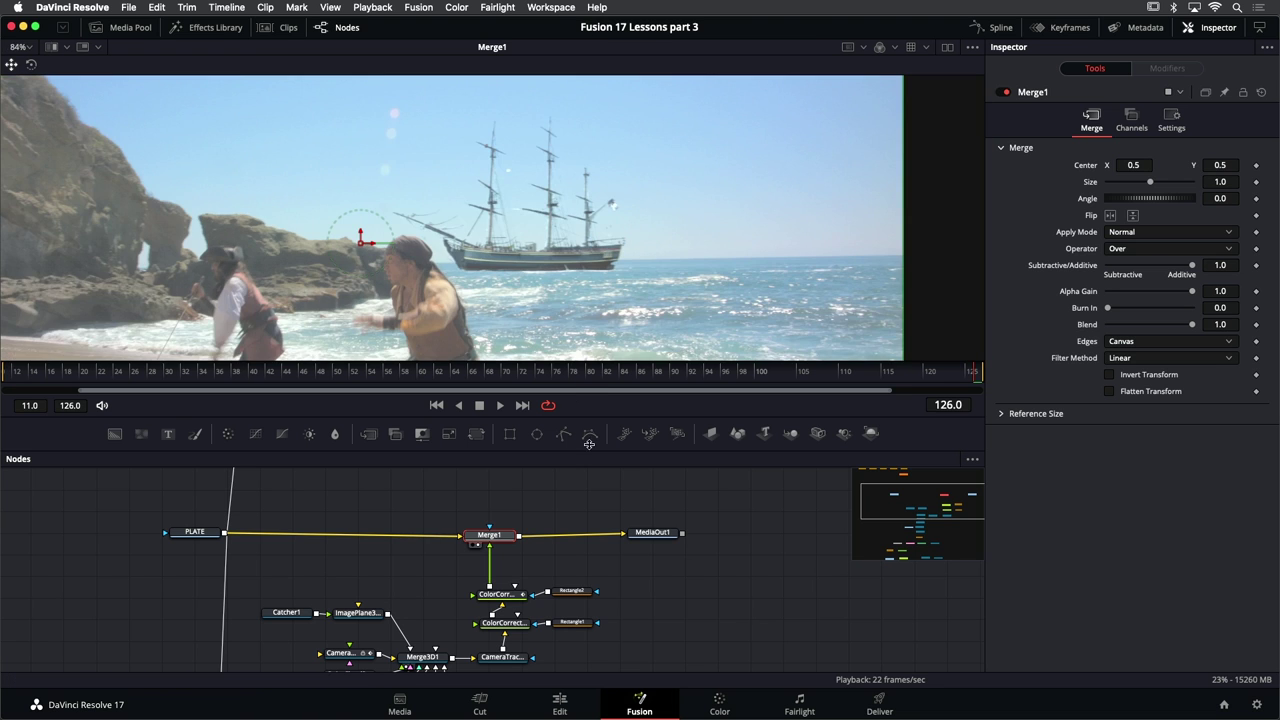
click(559, 703)
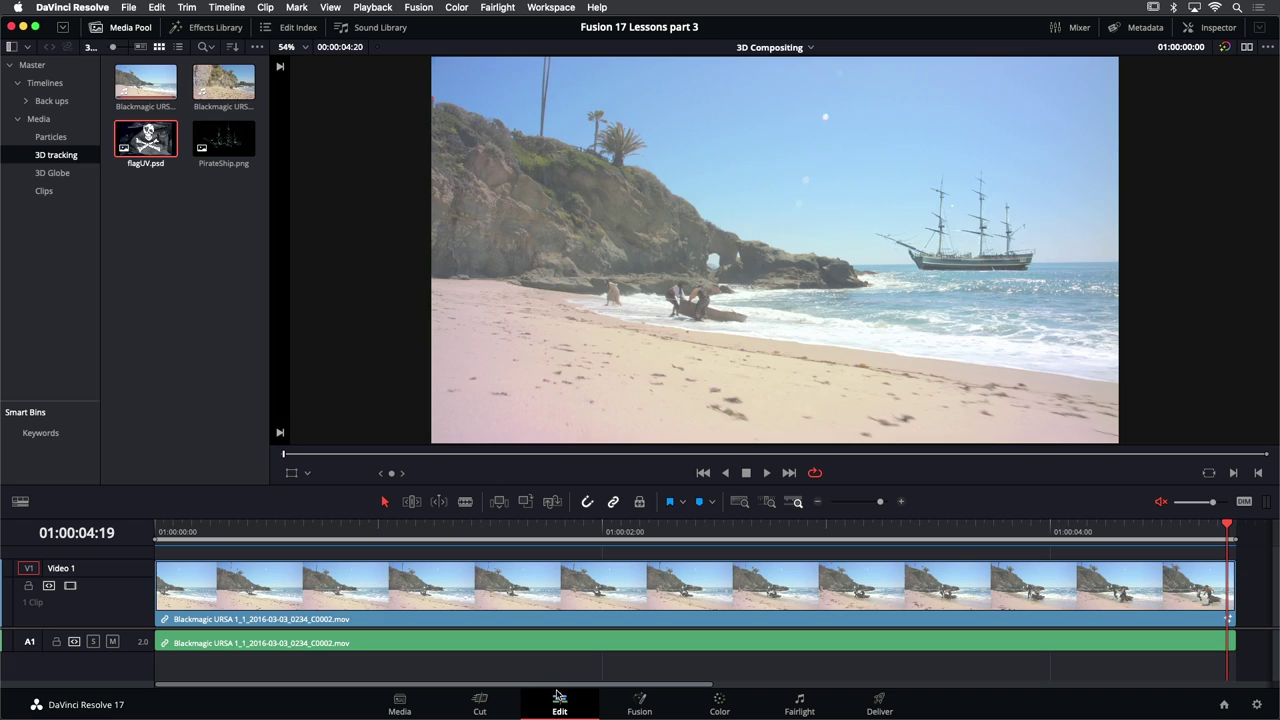